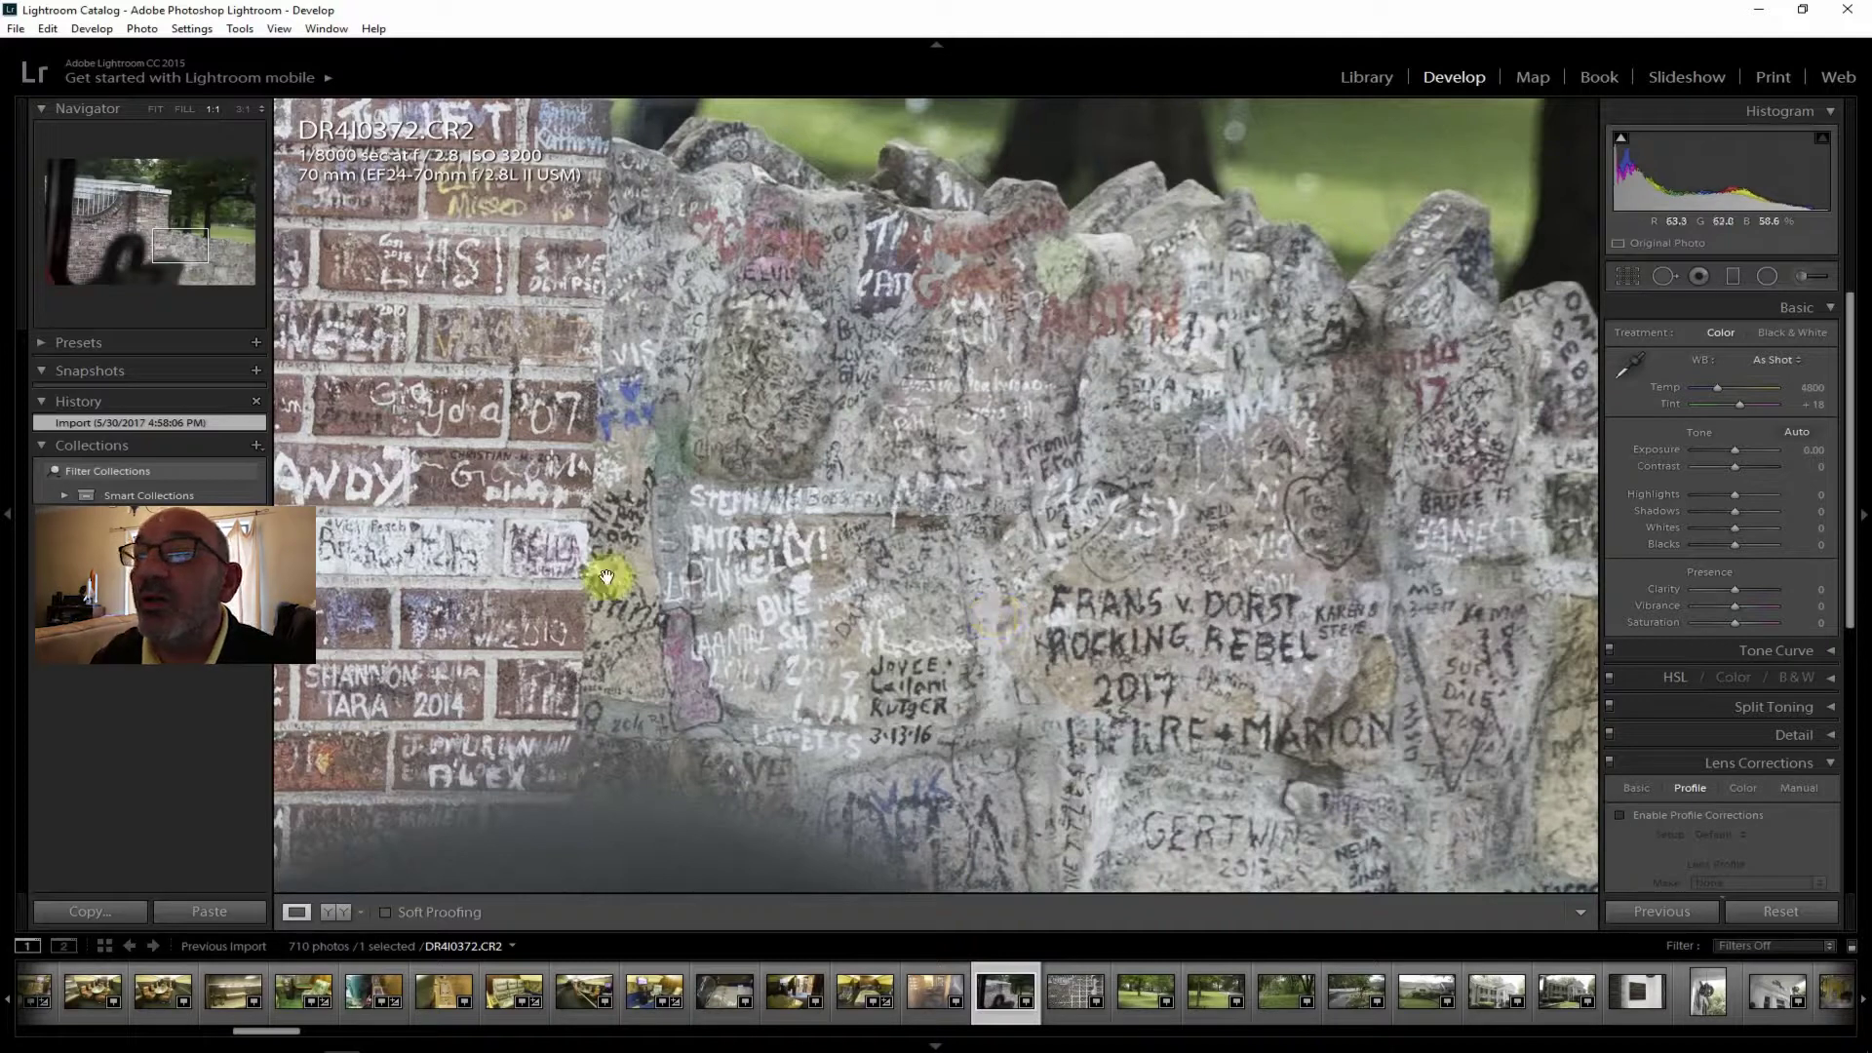
Examine the graffiti on the stone and brick wall in DR4I0372.CR2 at 1:1 zoom, up to the pillar's cap.
drag(669, 572, 1104, 654)
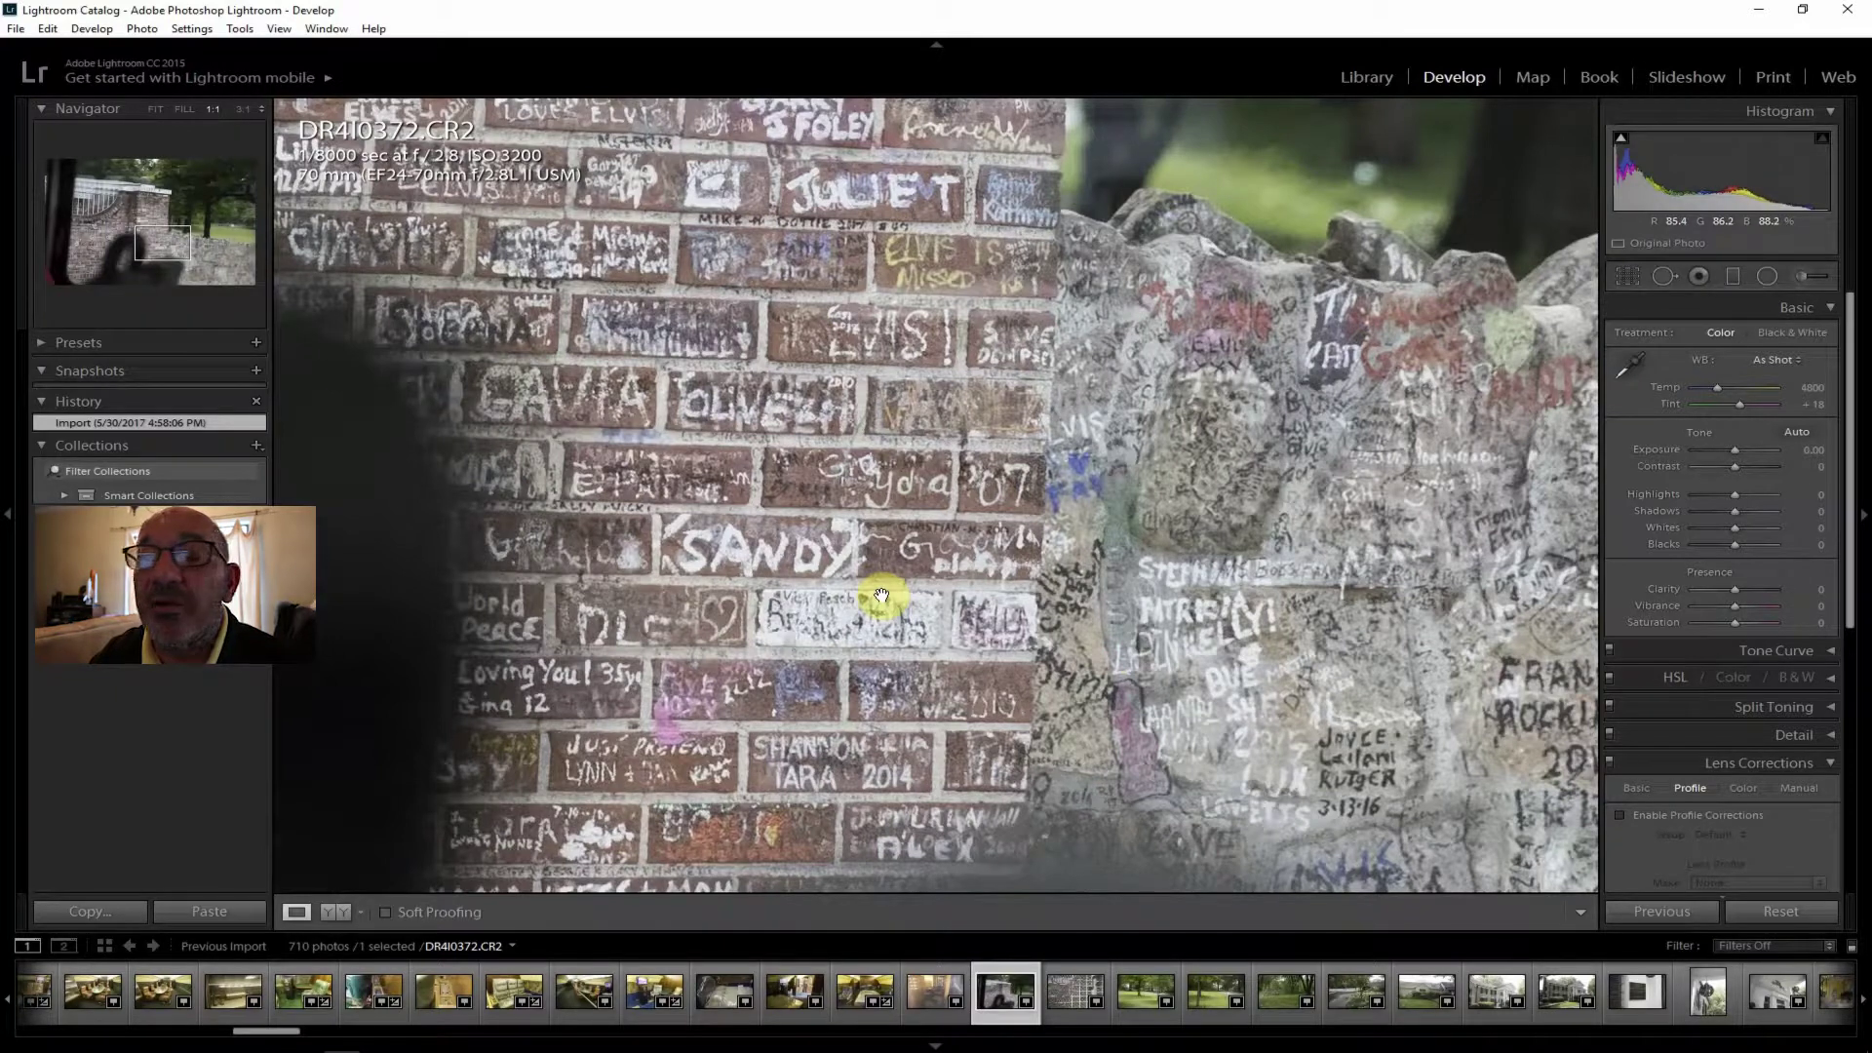
drag(883, 596, 956, 777)
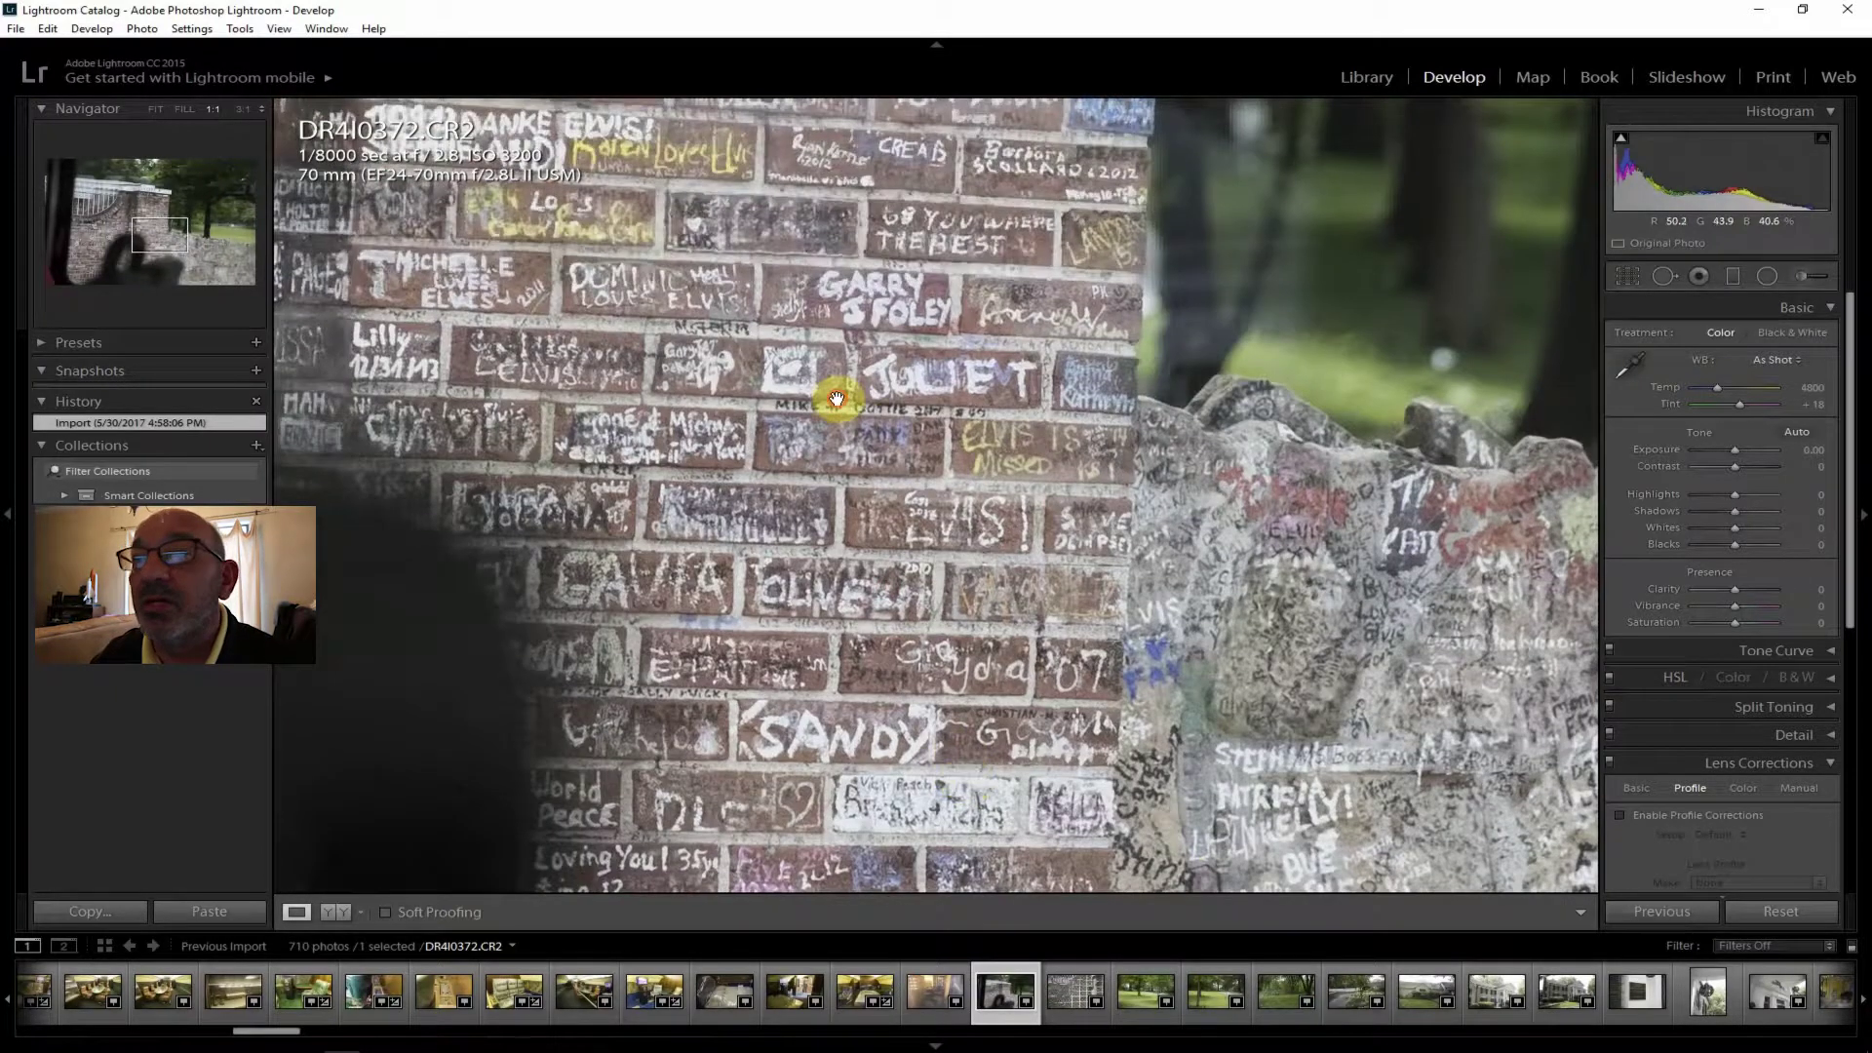
drag(835, 397, 901, 692)
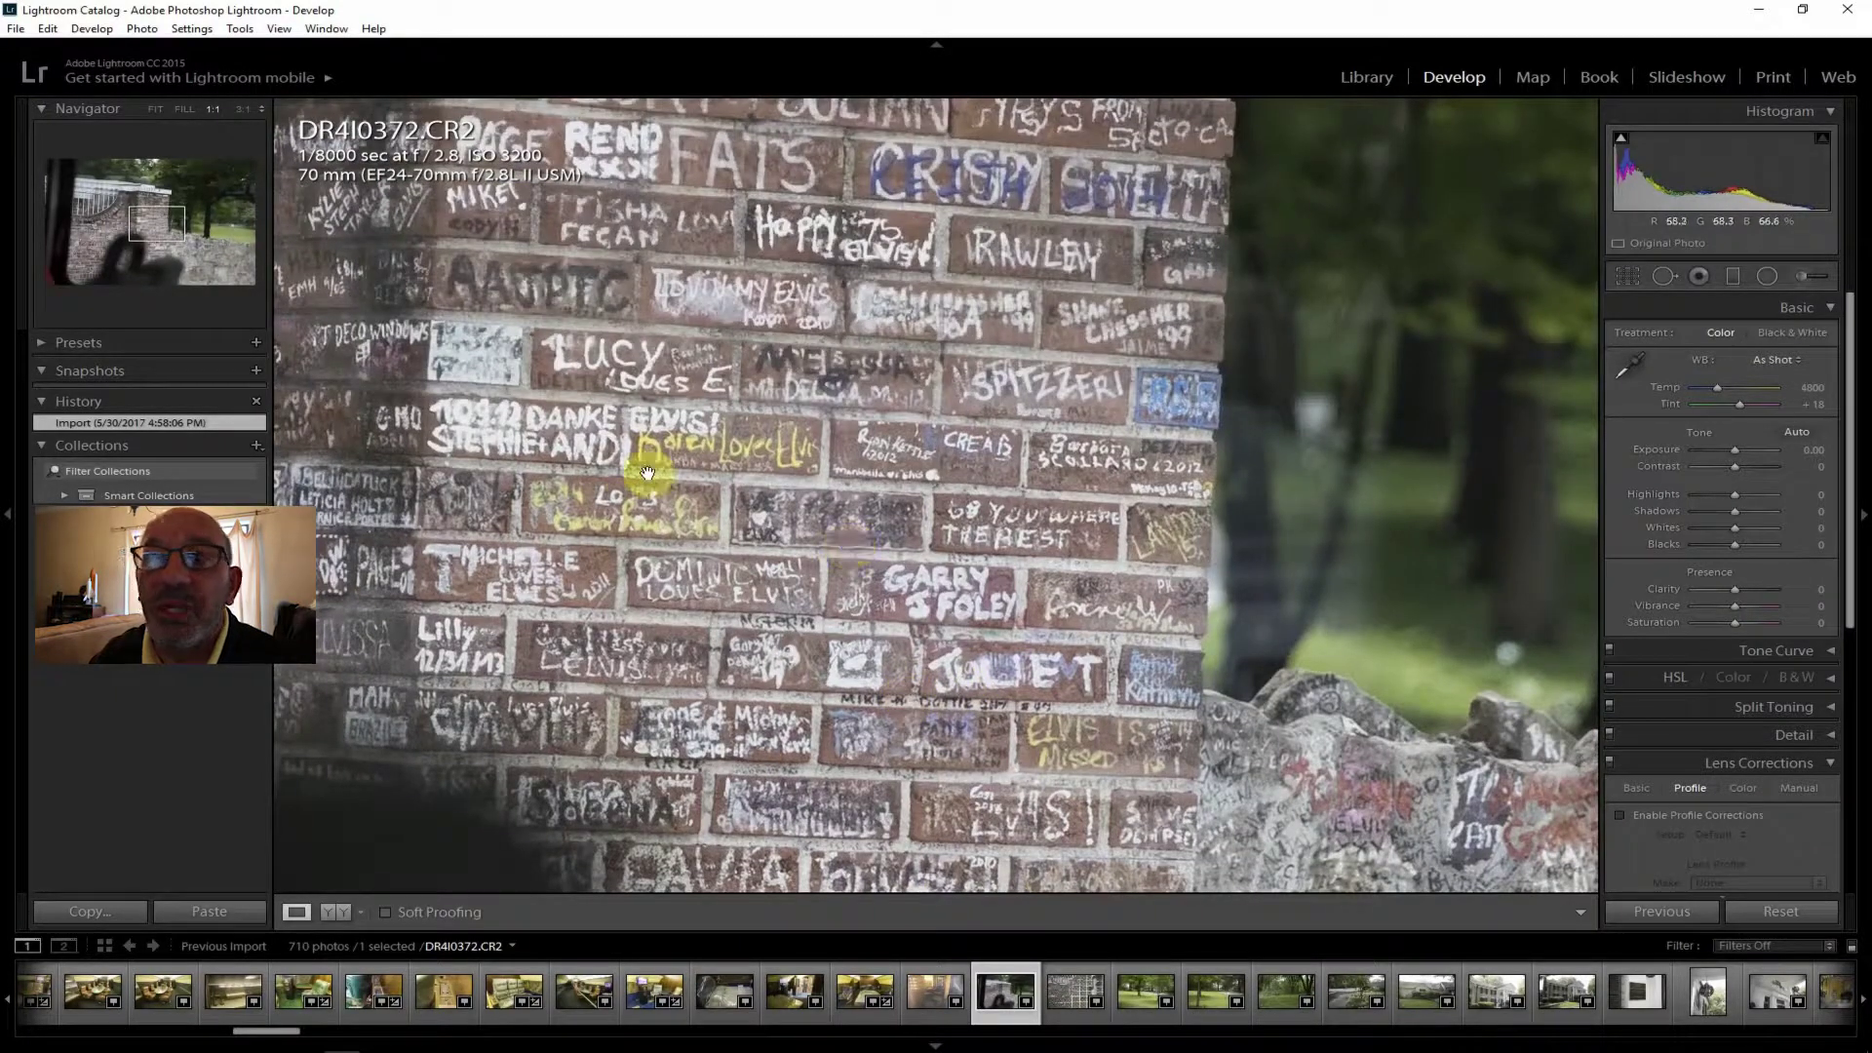
drag(690, 494, 988, 754)
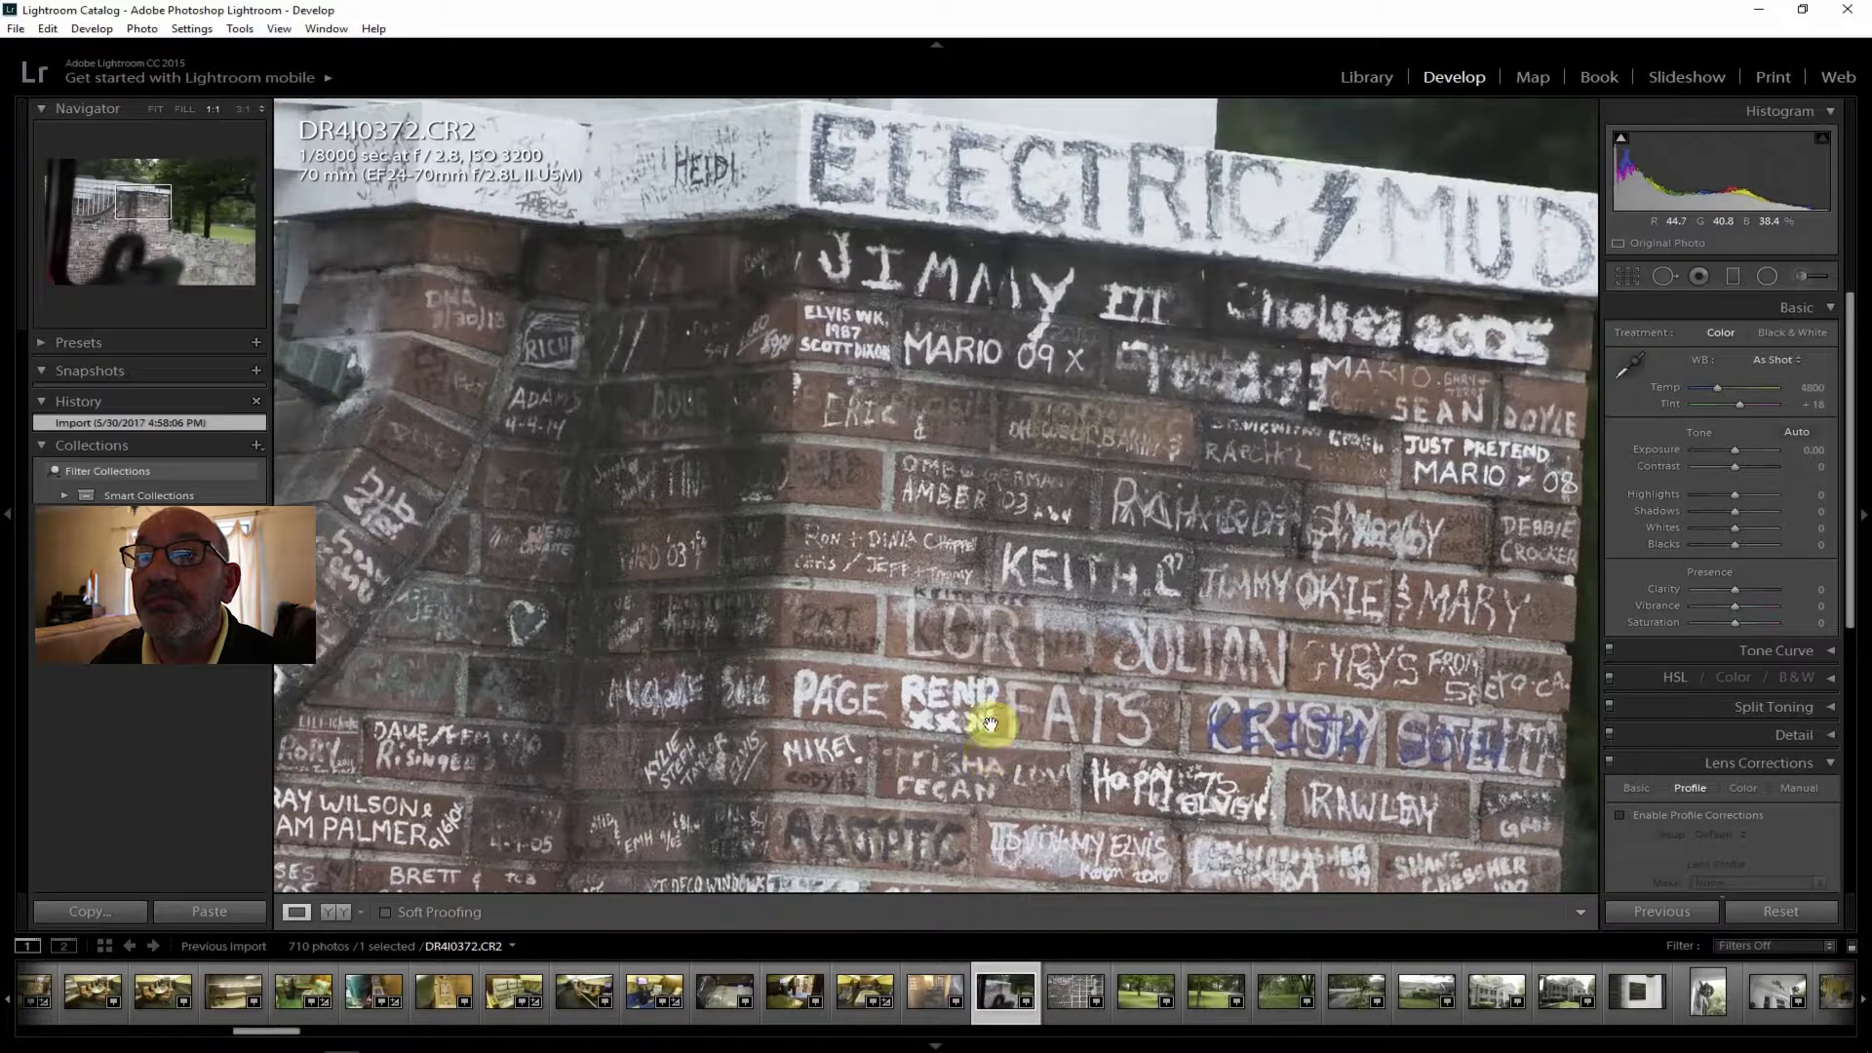
drag(987, 751, 994, 597)
drag(934, 708, 978, 470)
drag(926, 790, 928, 529)
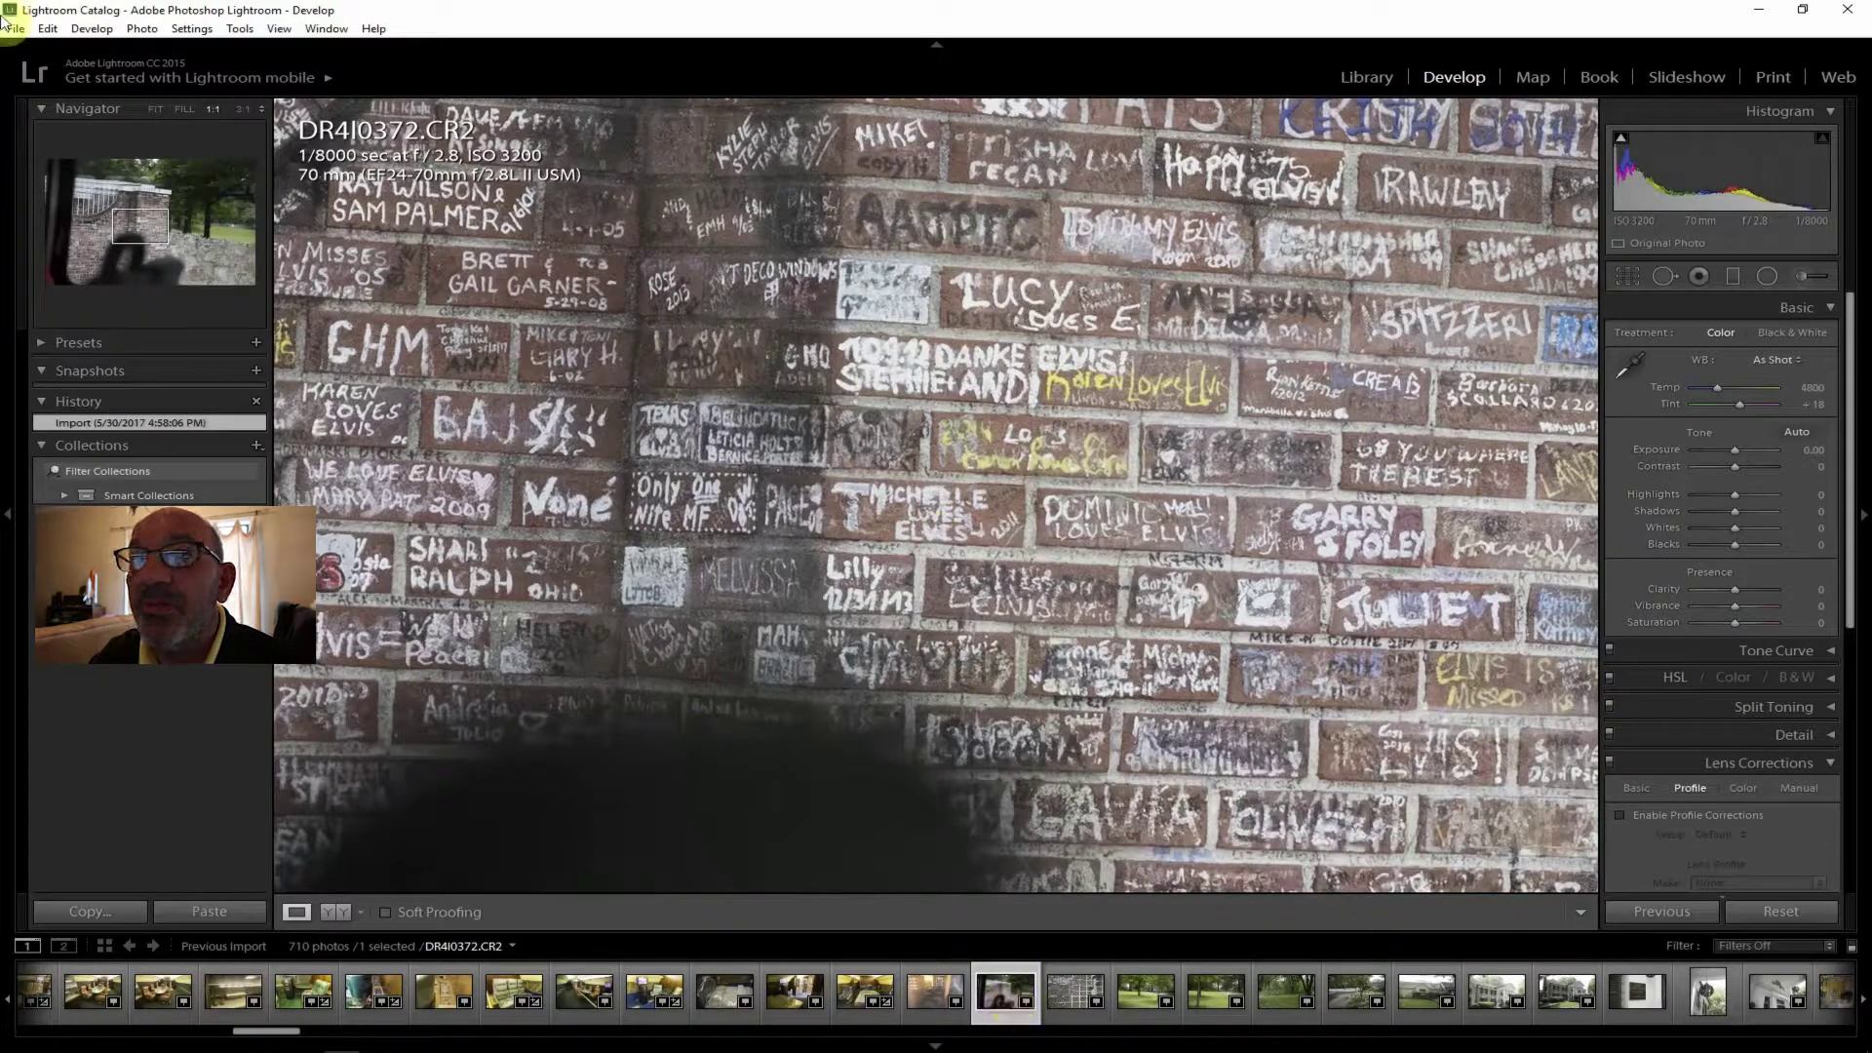
Collapse the Navigator preview and return DR4I0372.CR2 to the fitted view.
click(146, 108)
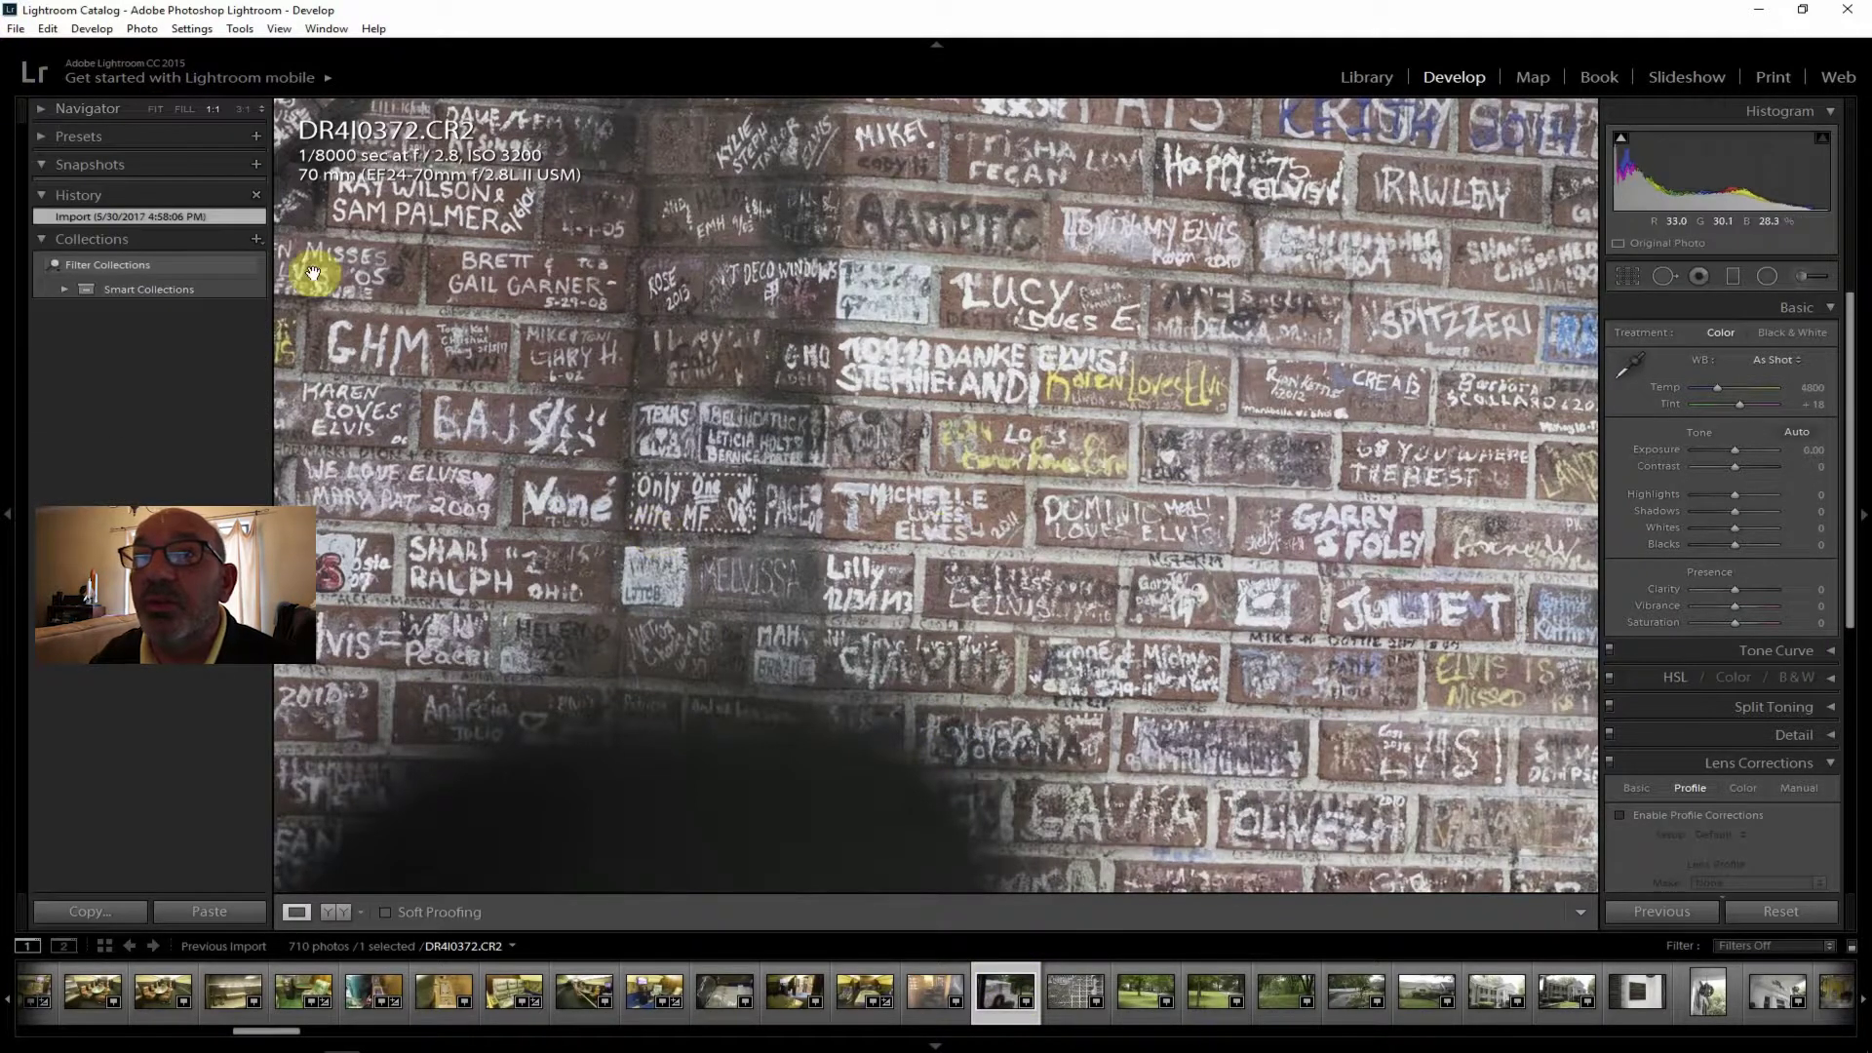
click(155, 105)
click(274, 345)
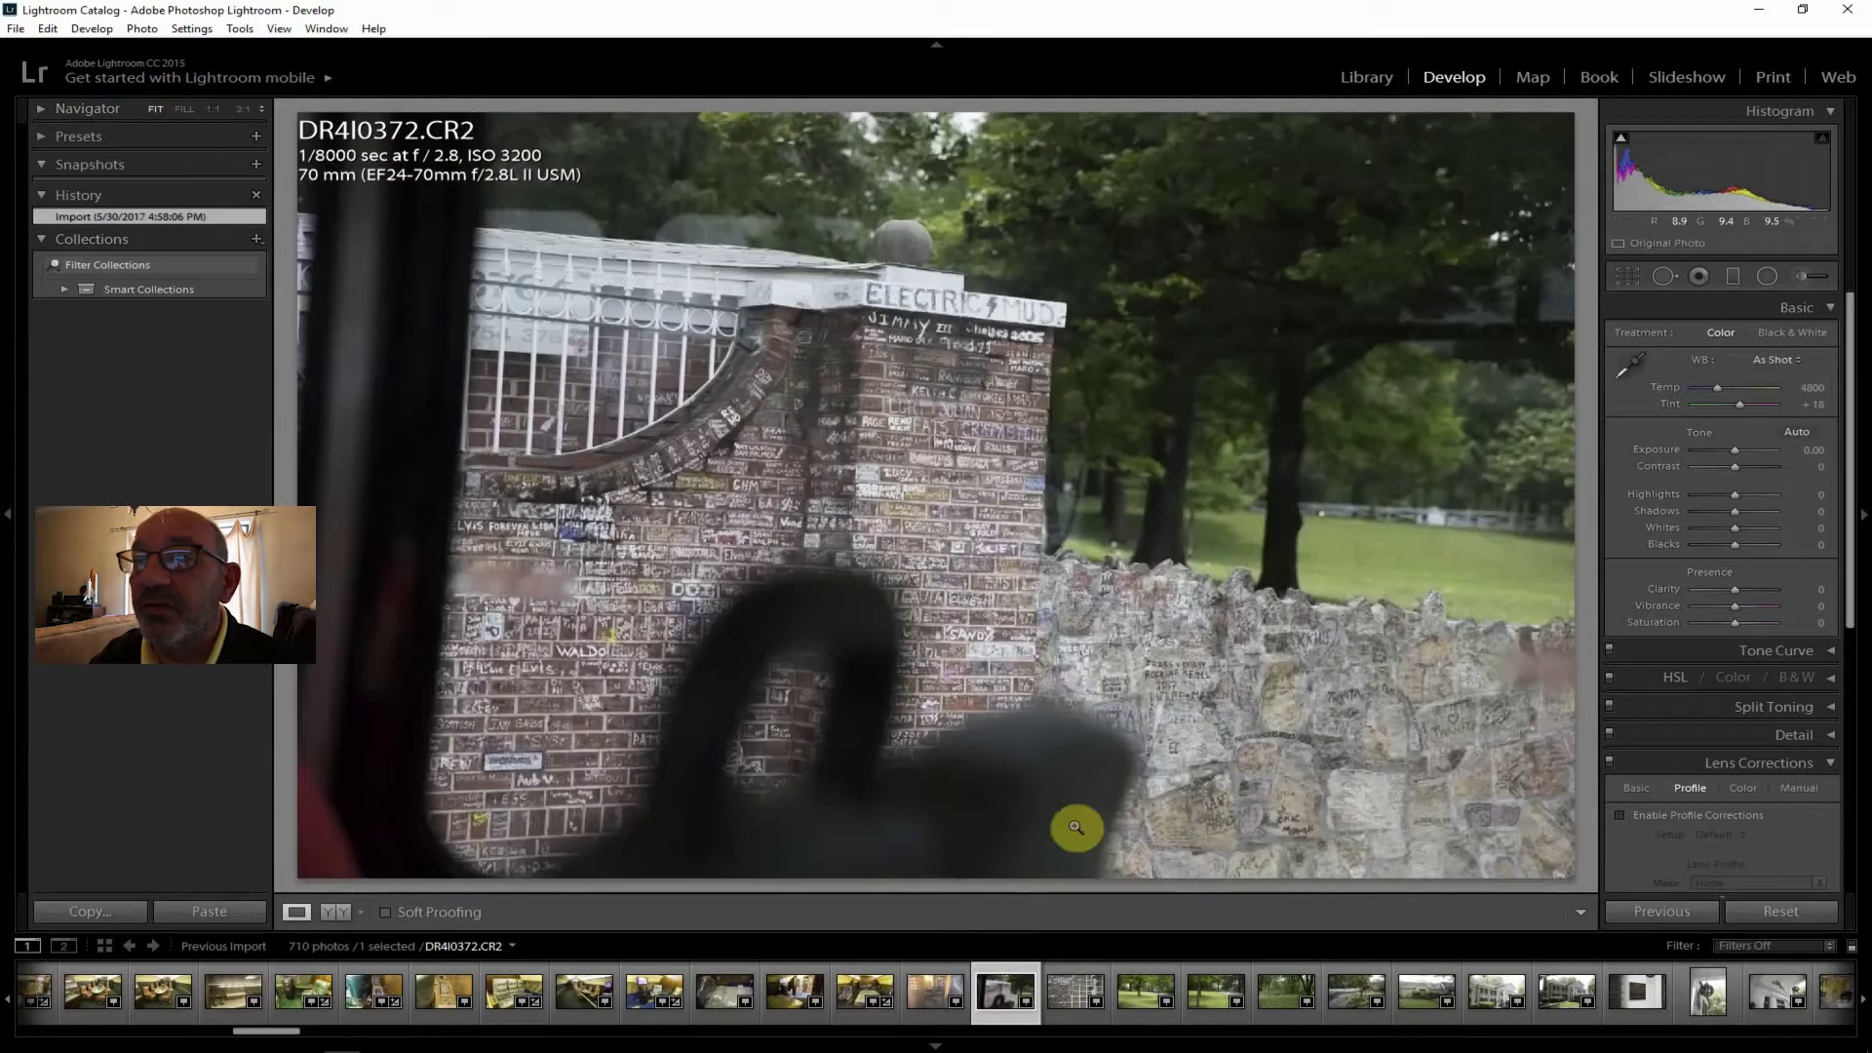
Review the photos one by one from DR4I0373.CR2 to DR4I0377.CR2.
click(1072, 997)
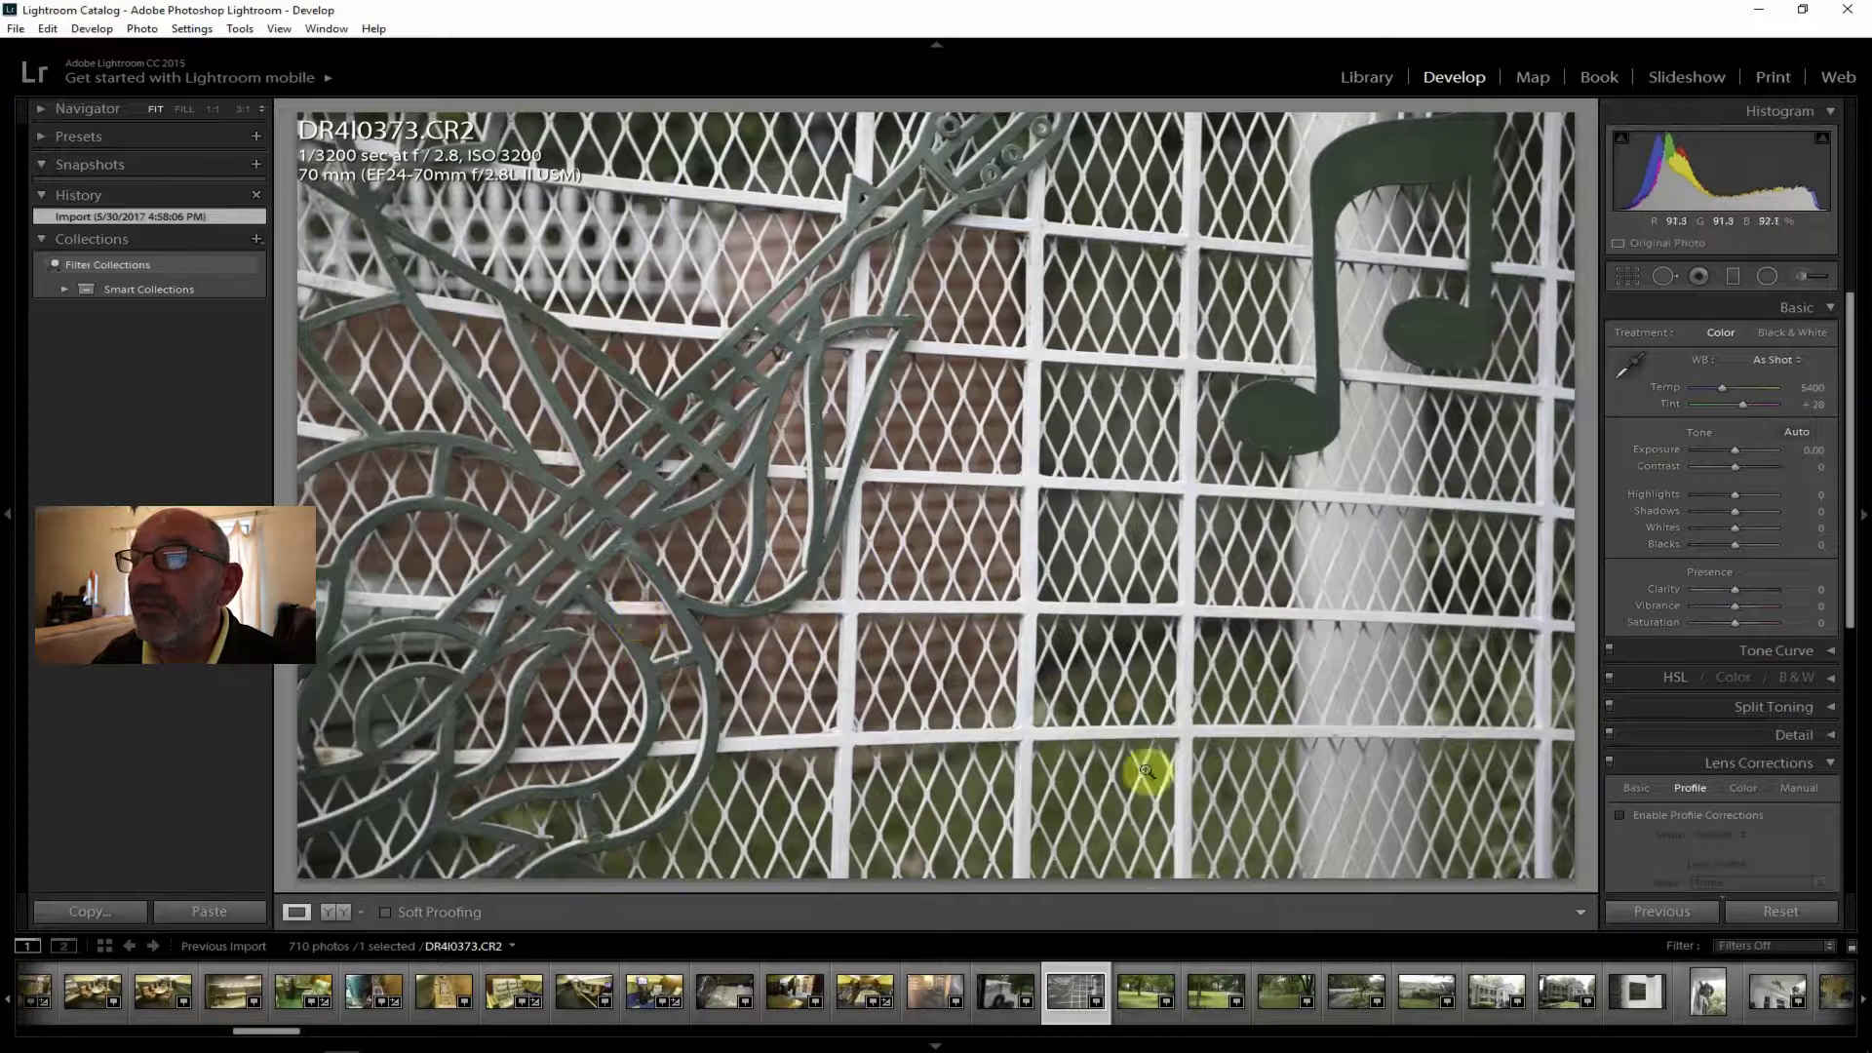
click(1144, 994)
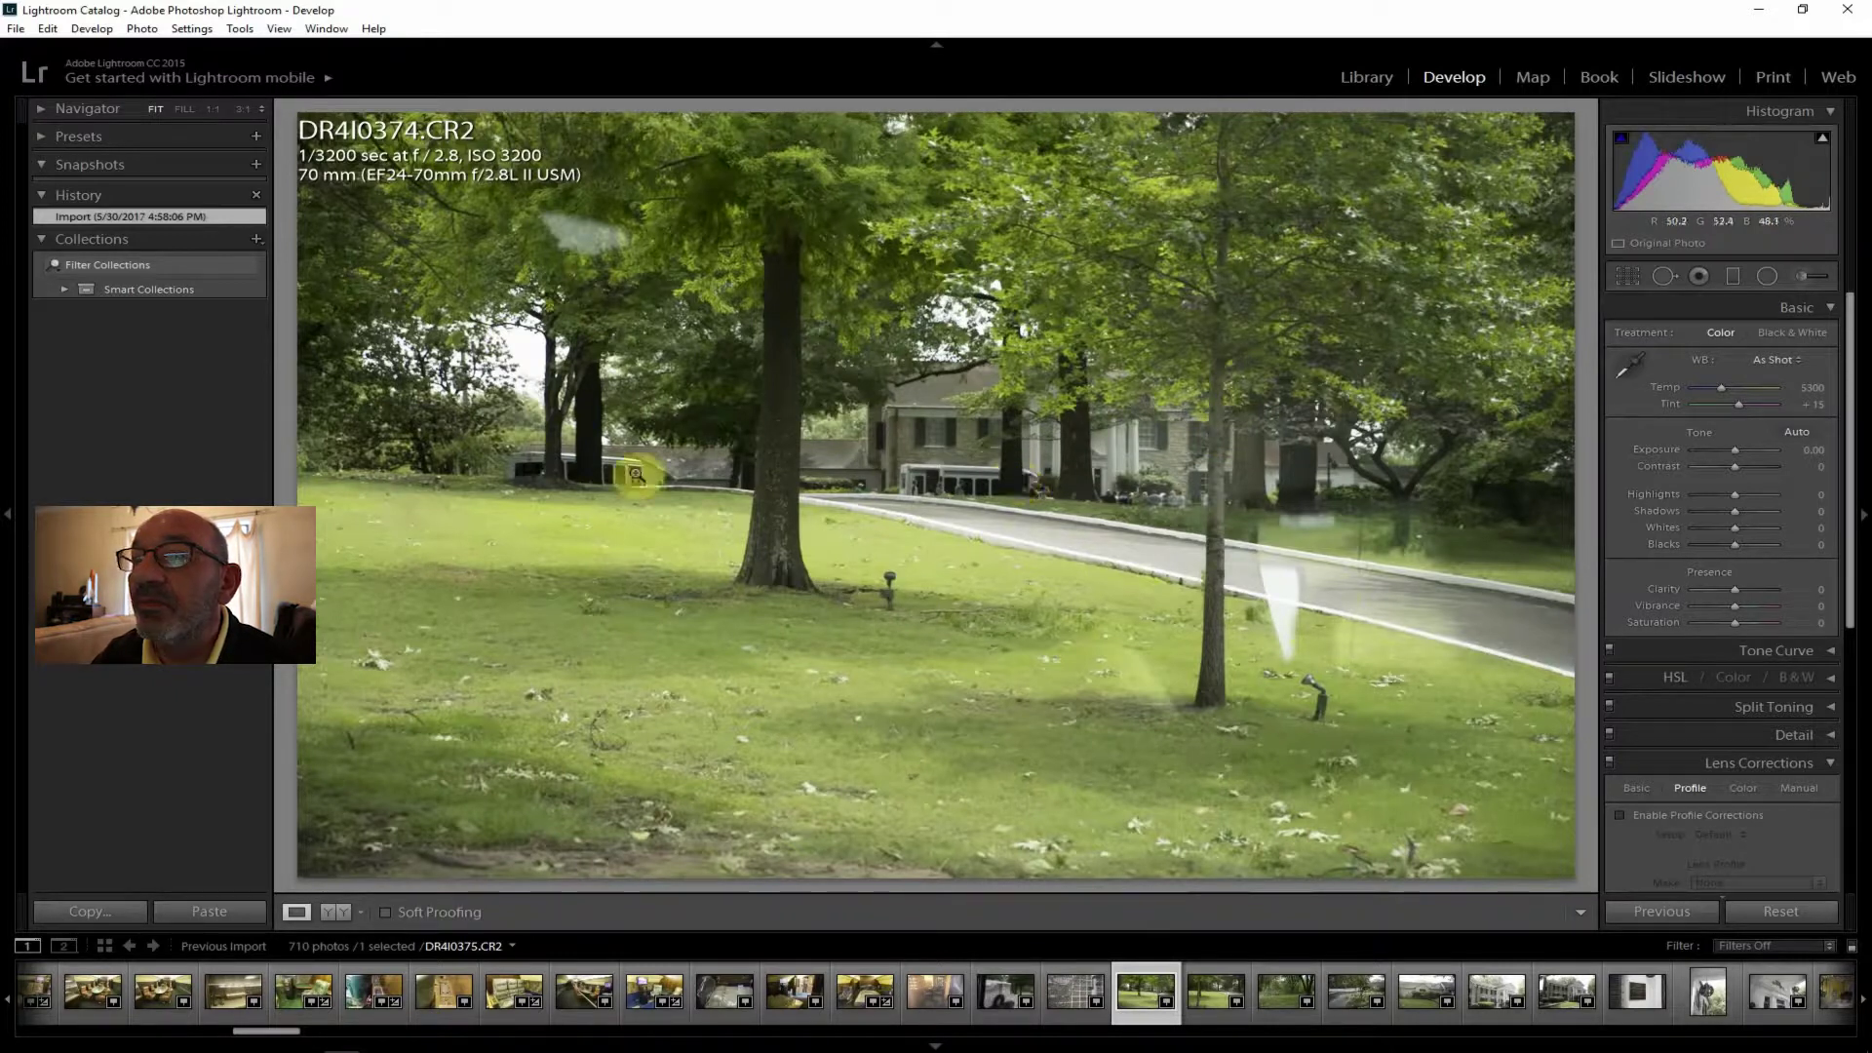
click(1199, 991)
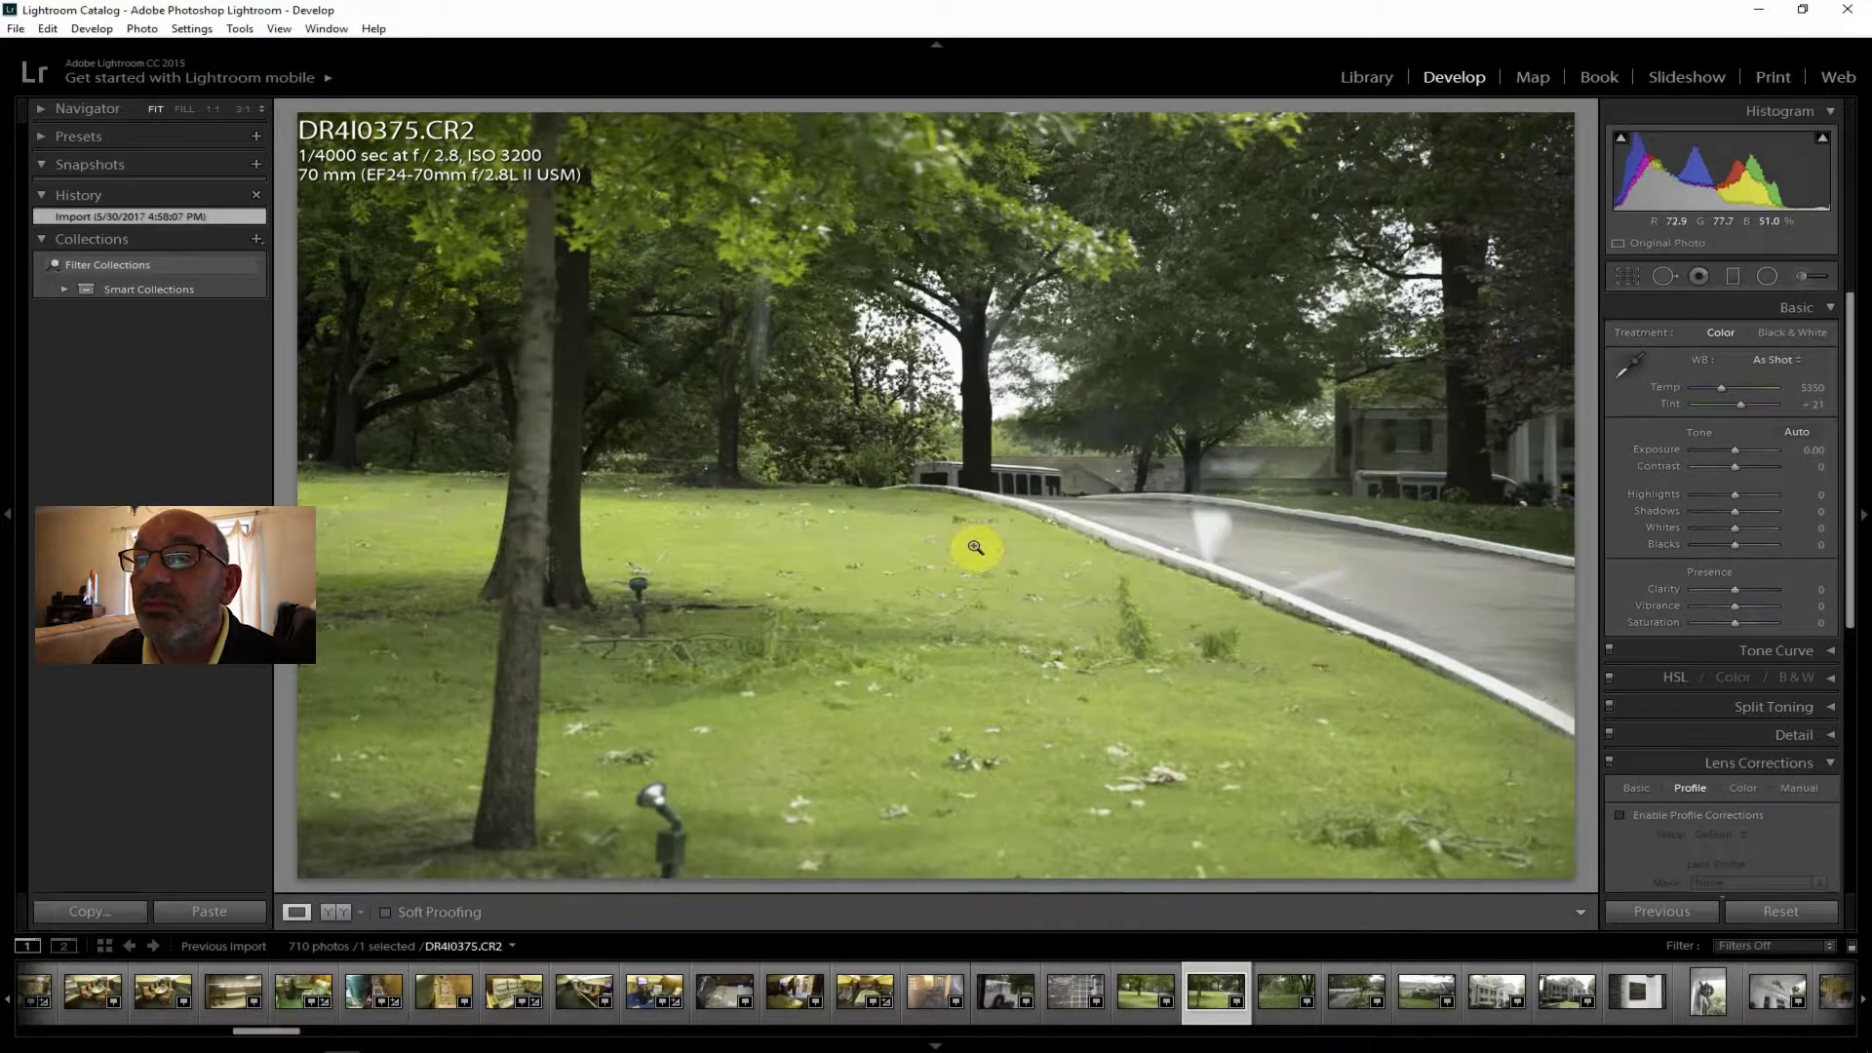
click(1273, 994)
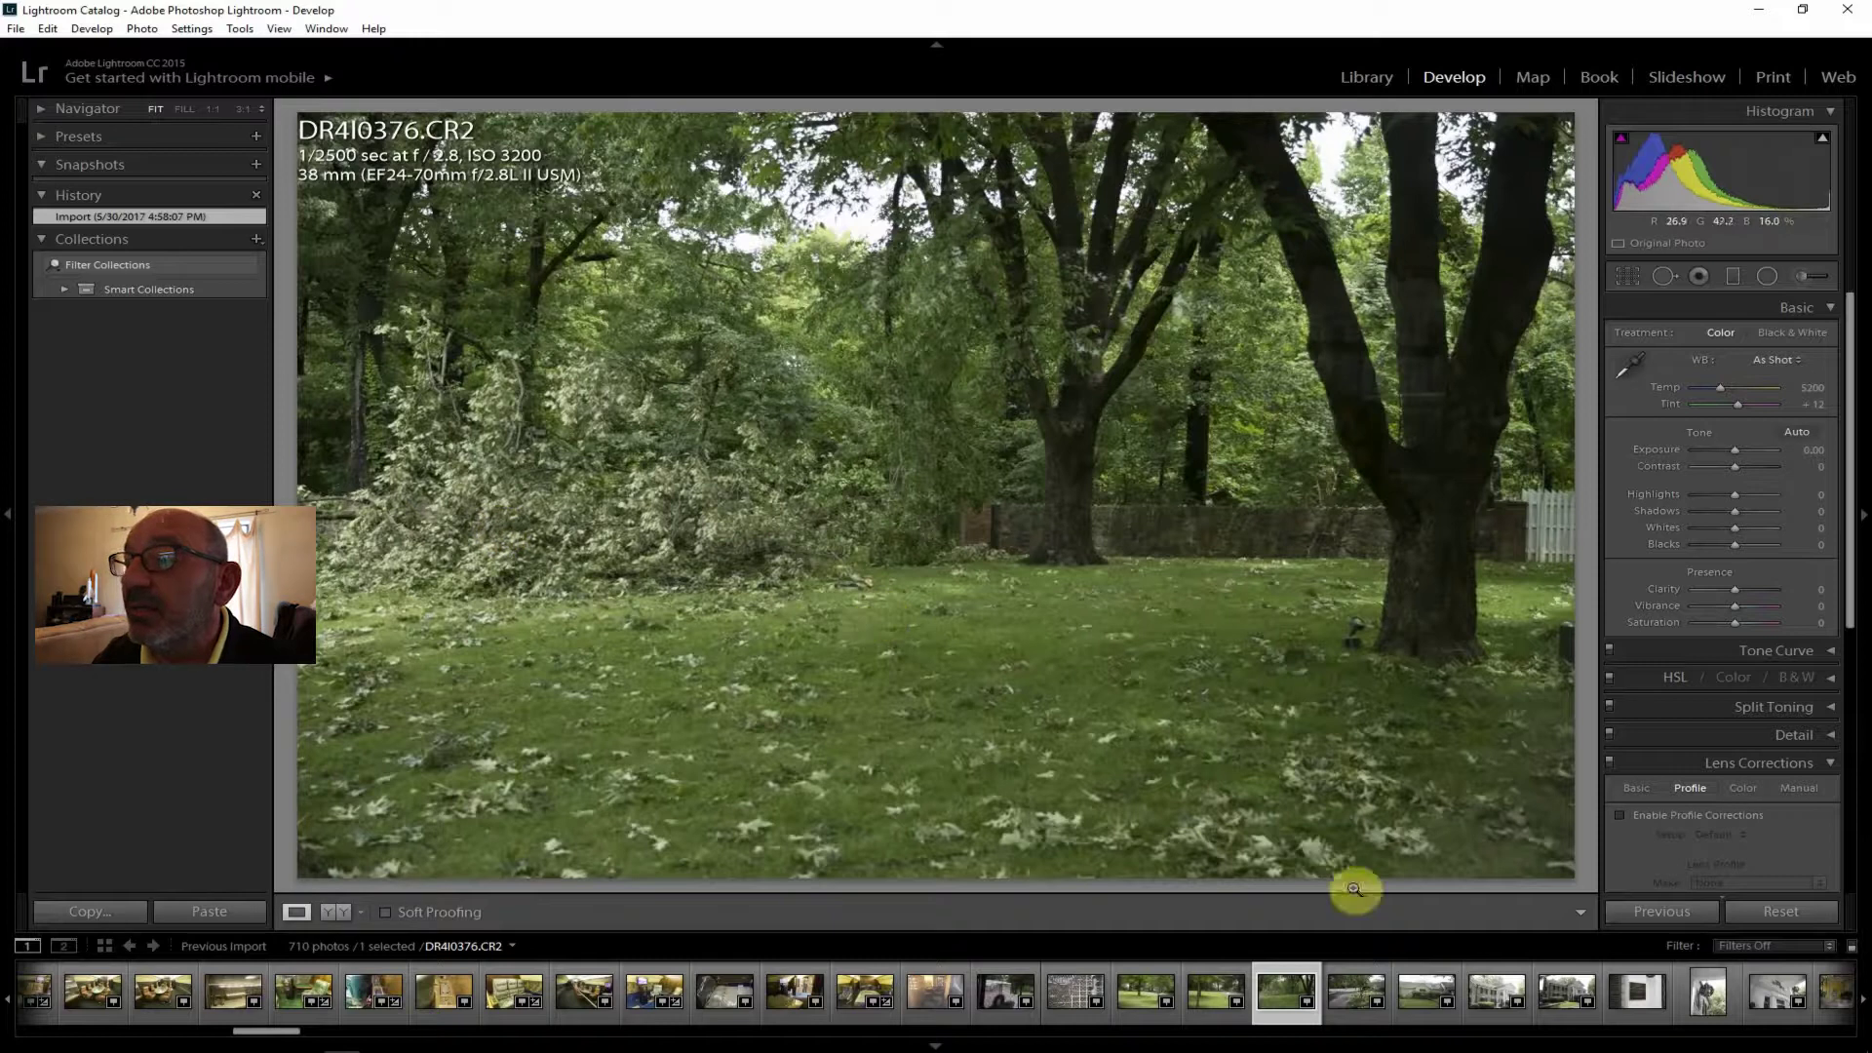
click(1347, 984)
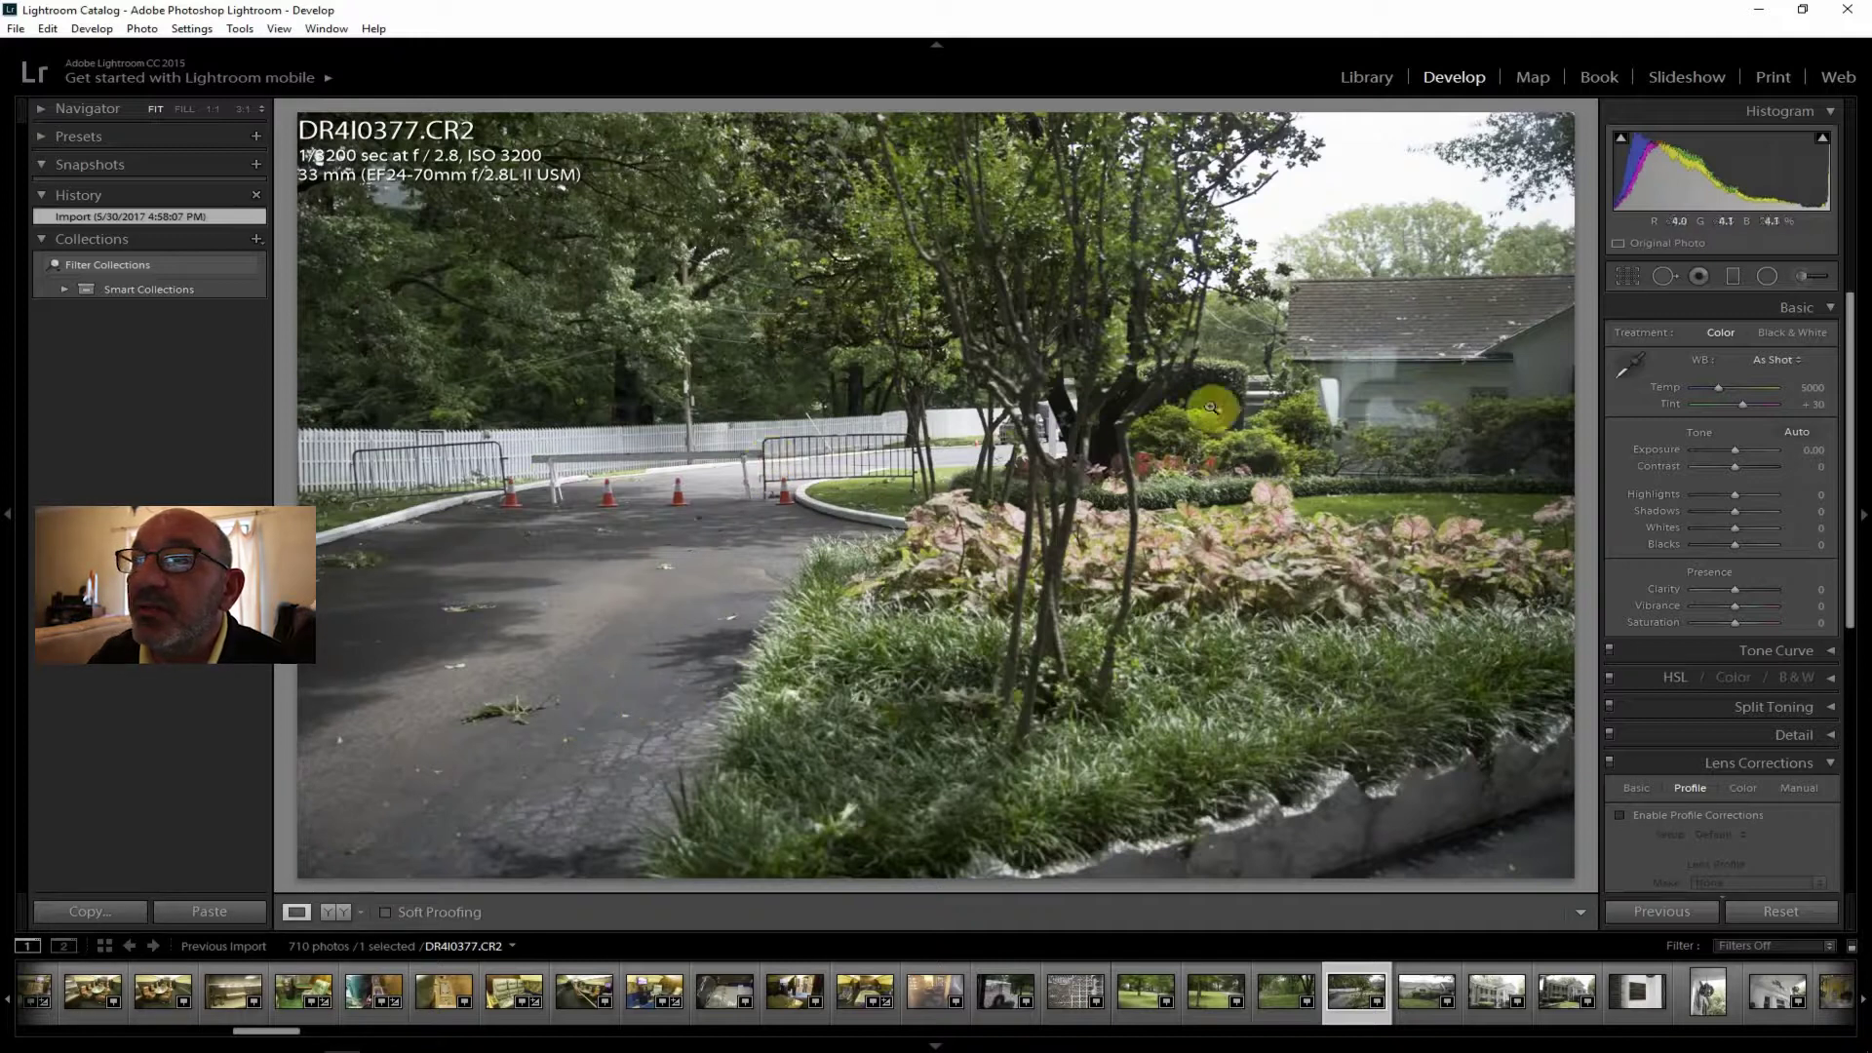
Examine the white fence and barriers in DR4I0377.CR2 at 1:1 zoom, and restore the fitted view and the Navigator preview.
click(1048, 427)
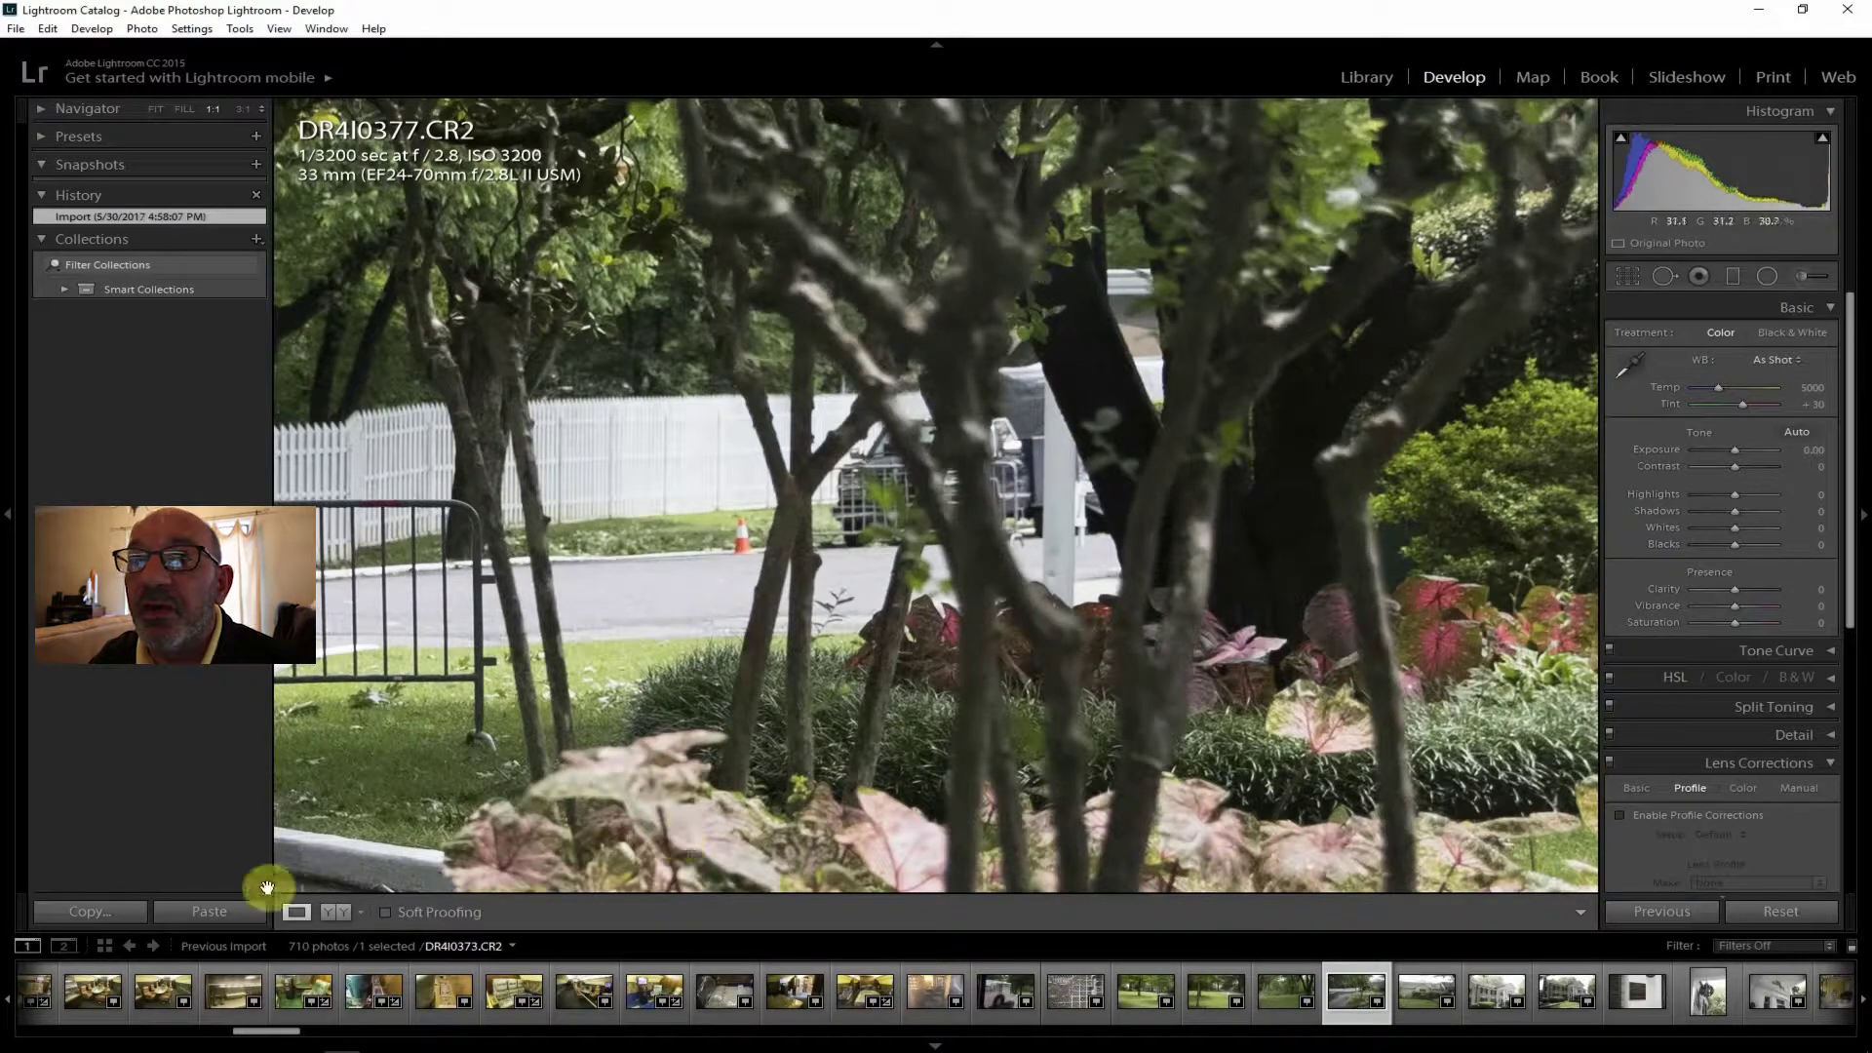
drag(581, 514, 1179, 591)
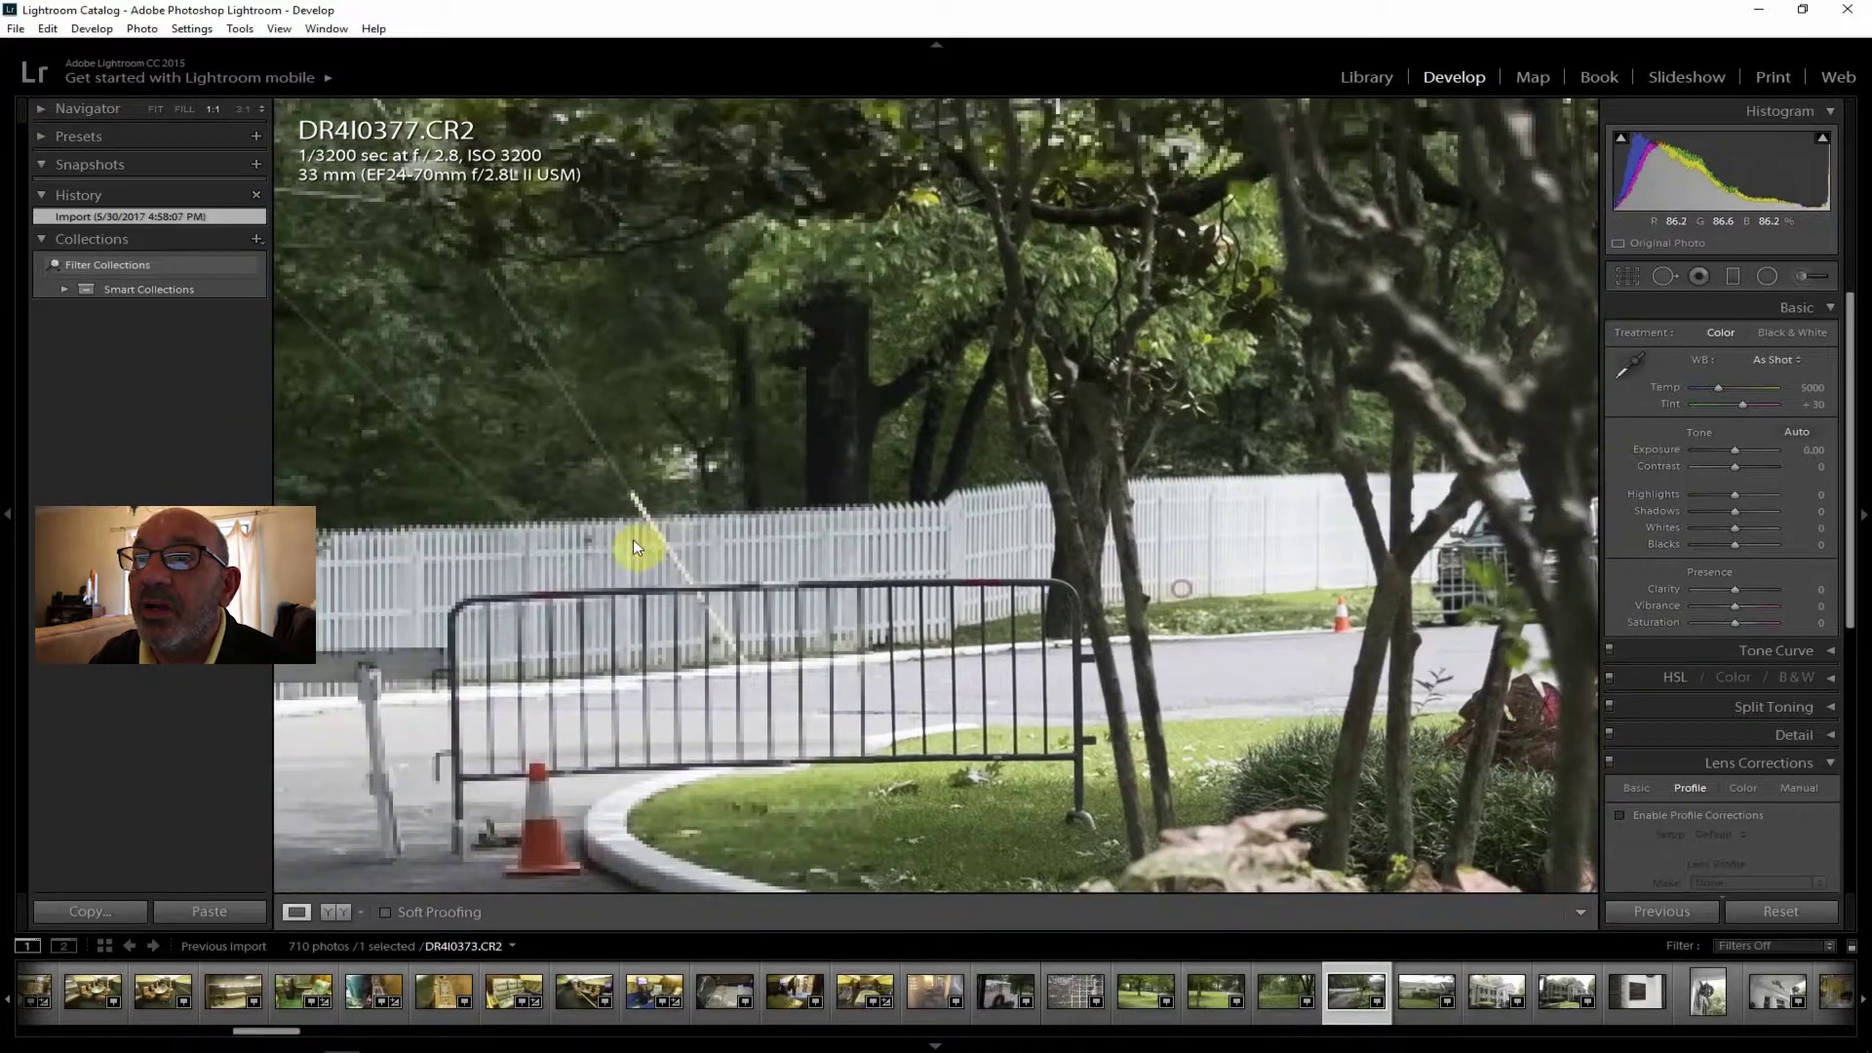
drag(656, 522, 1120, 514)
drag(647, 543, 1105, 567)
drag(672, 500, 949, 506)
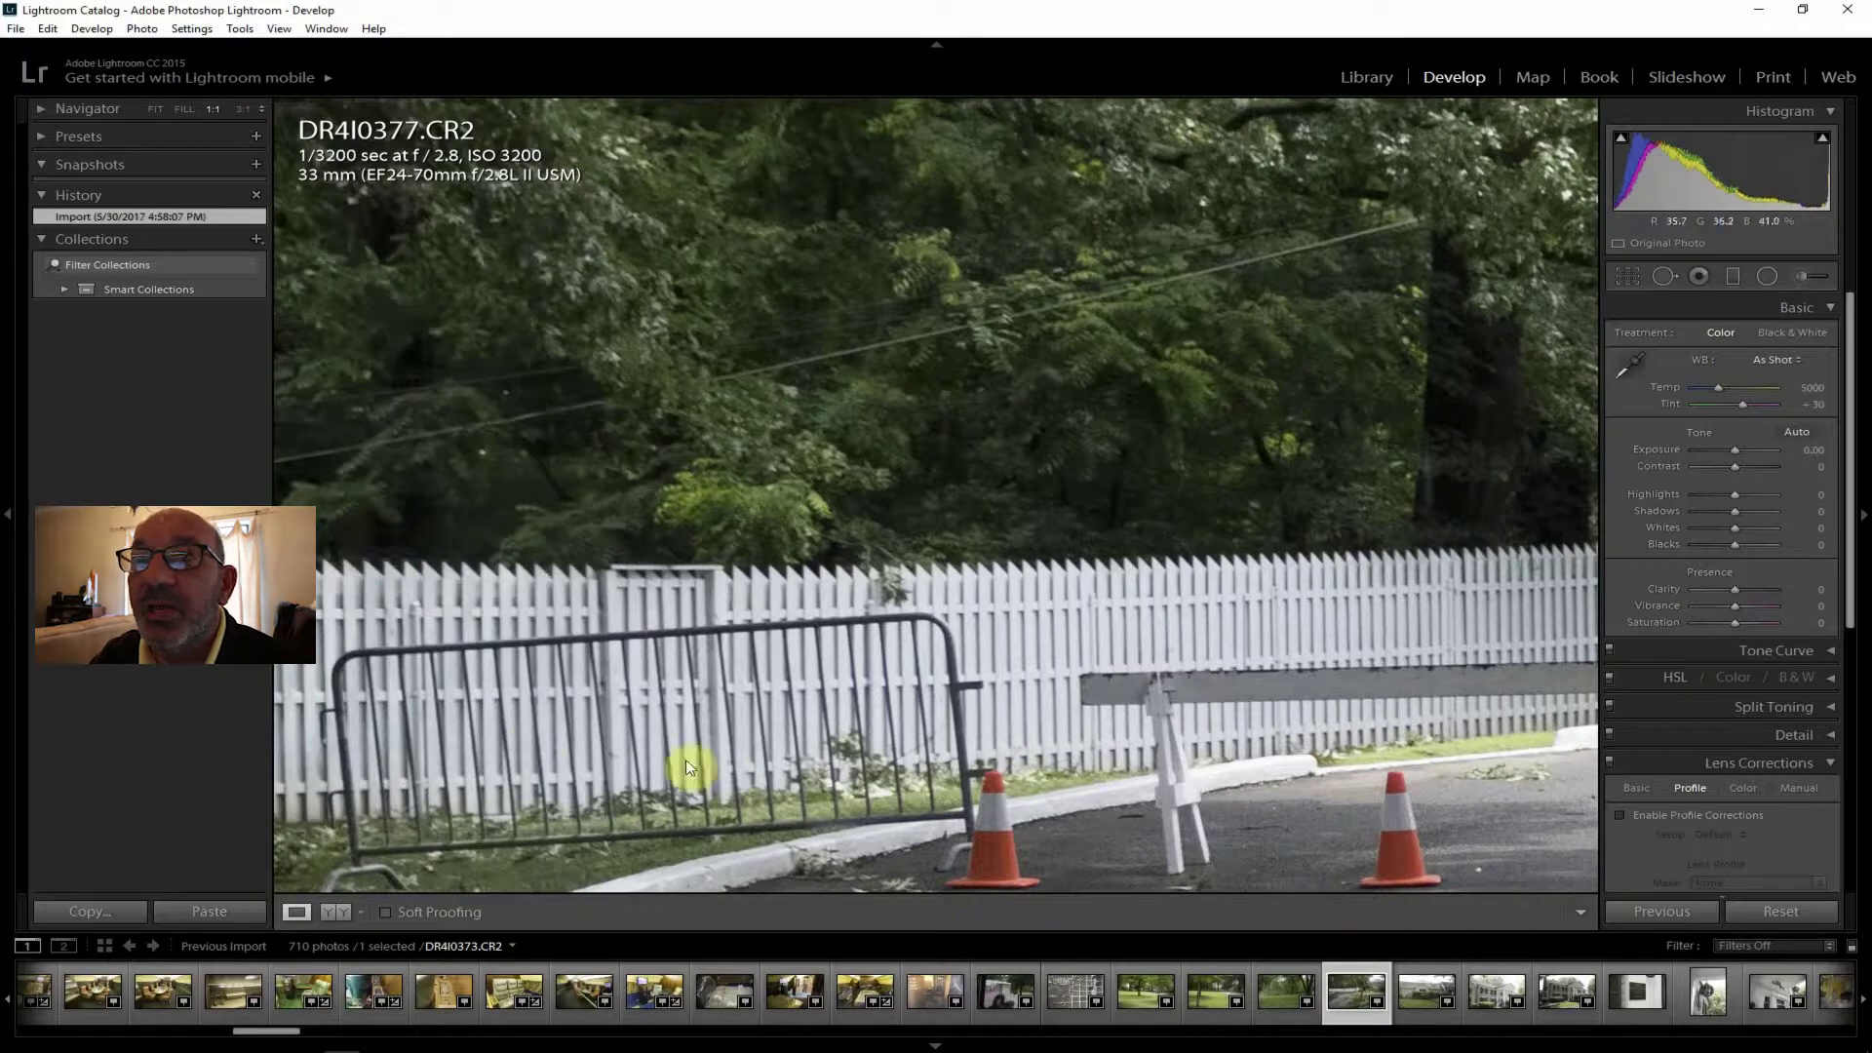
click(158, 108)
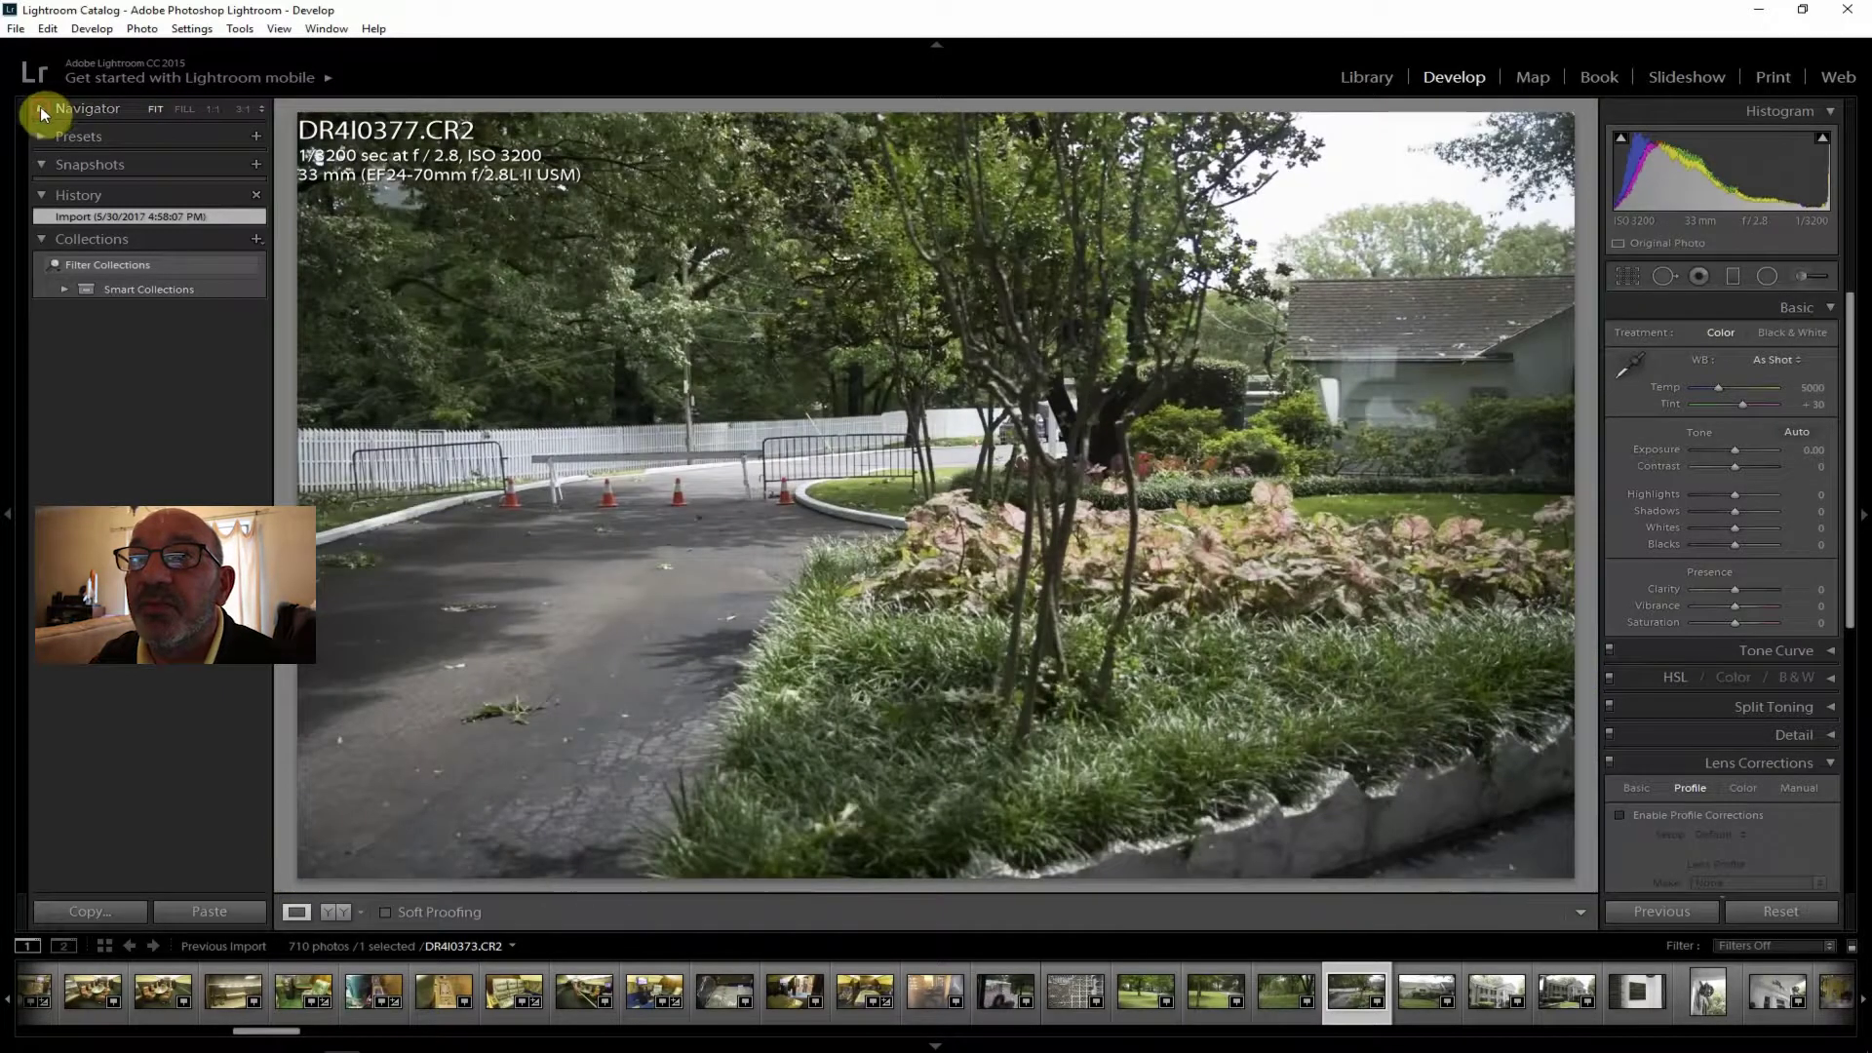
click(39, 107)
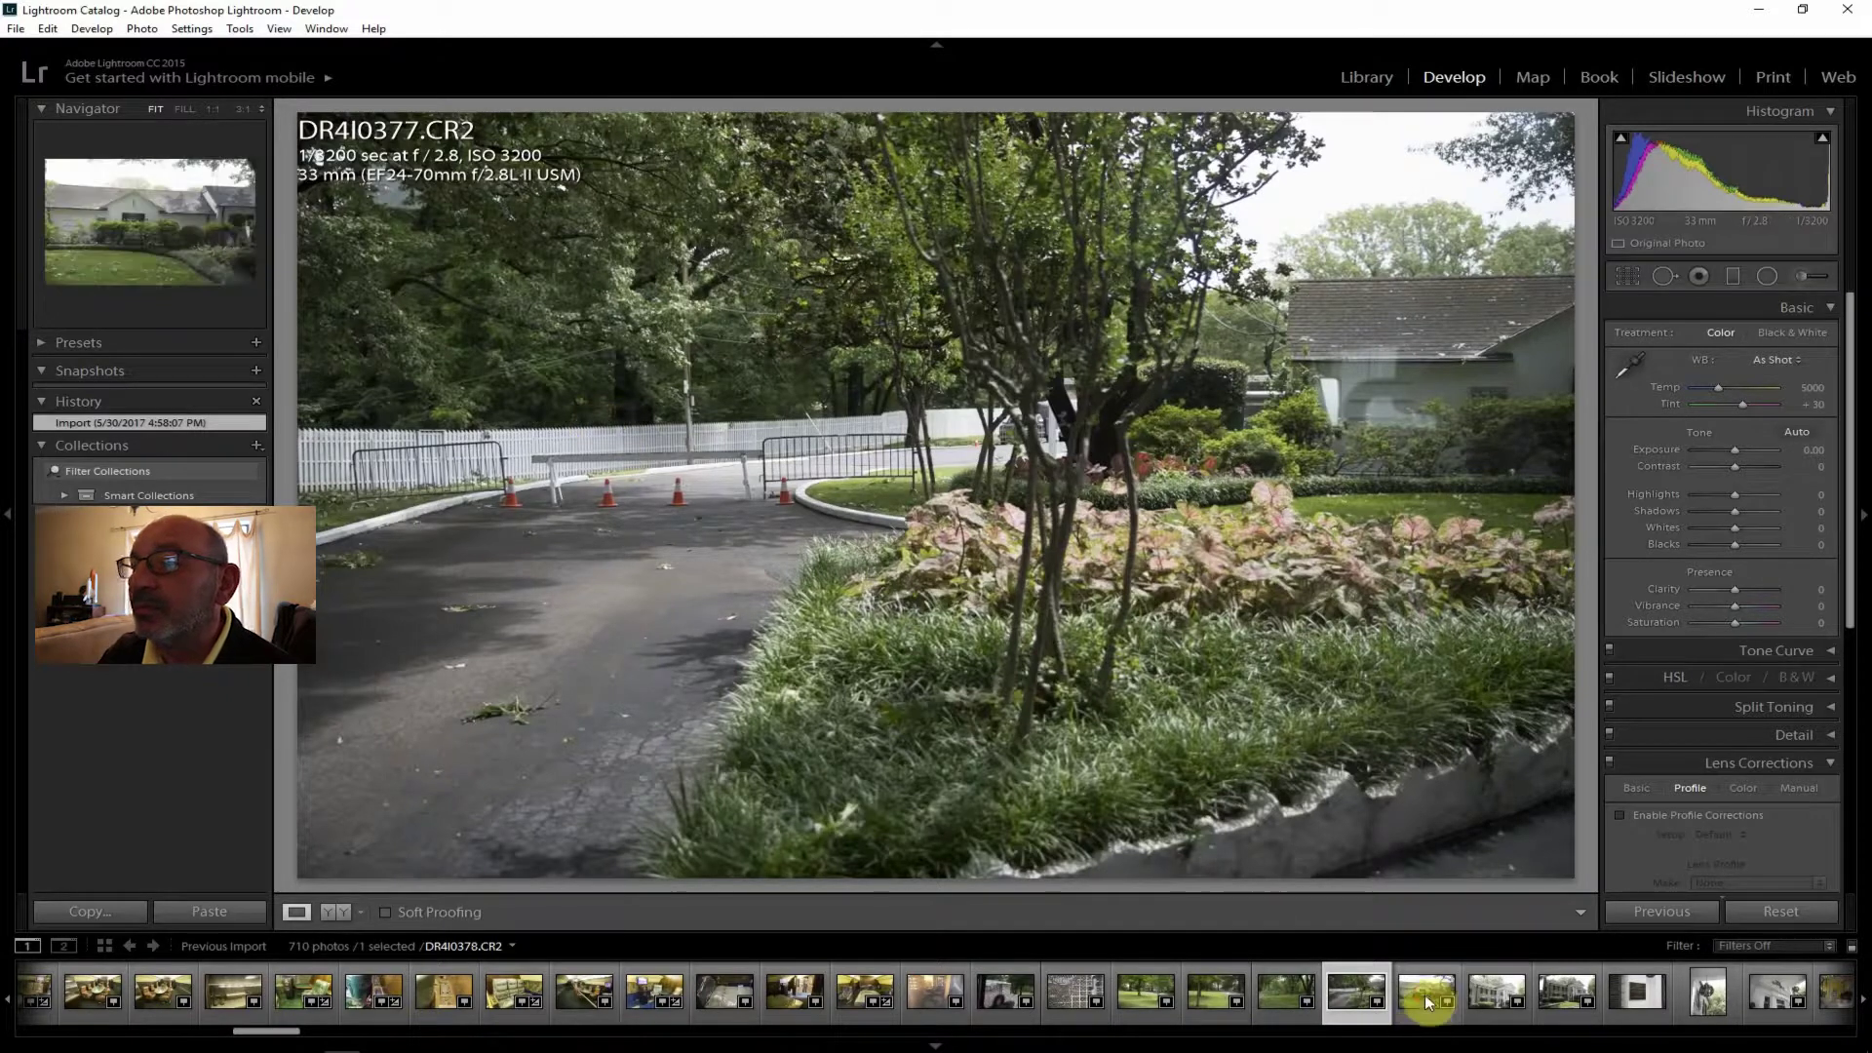
Compare DR4I0378.CR2 with DR4I0377.CR2 and view the mansion photo DR4I0379.CR2.
click(1400, 1020)
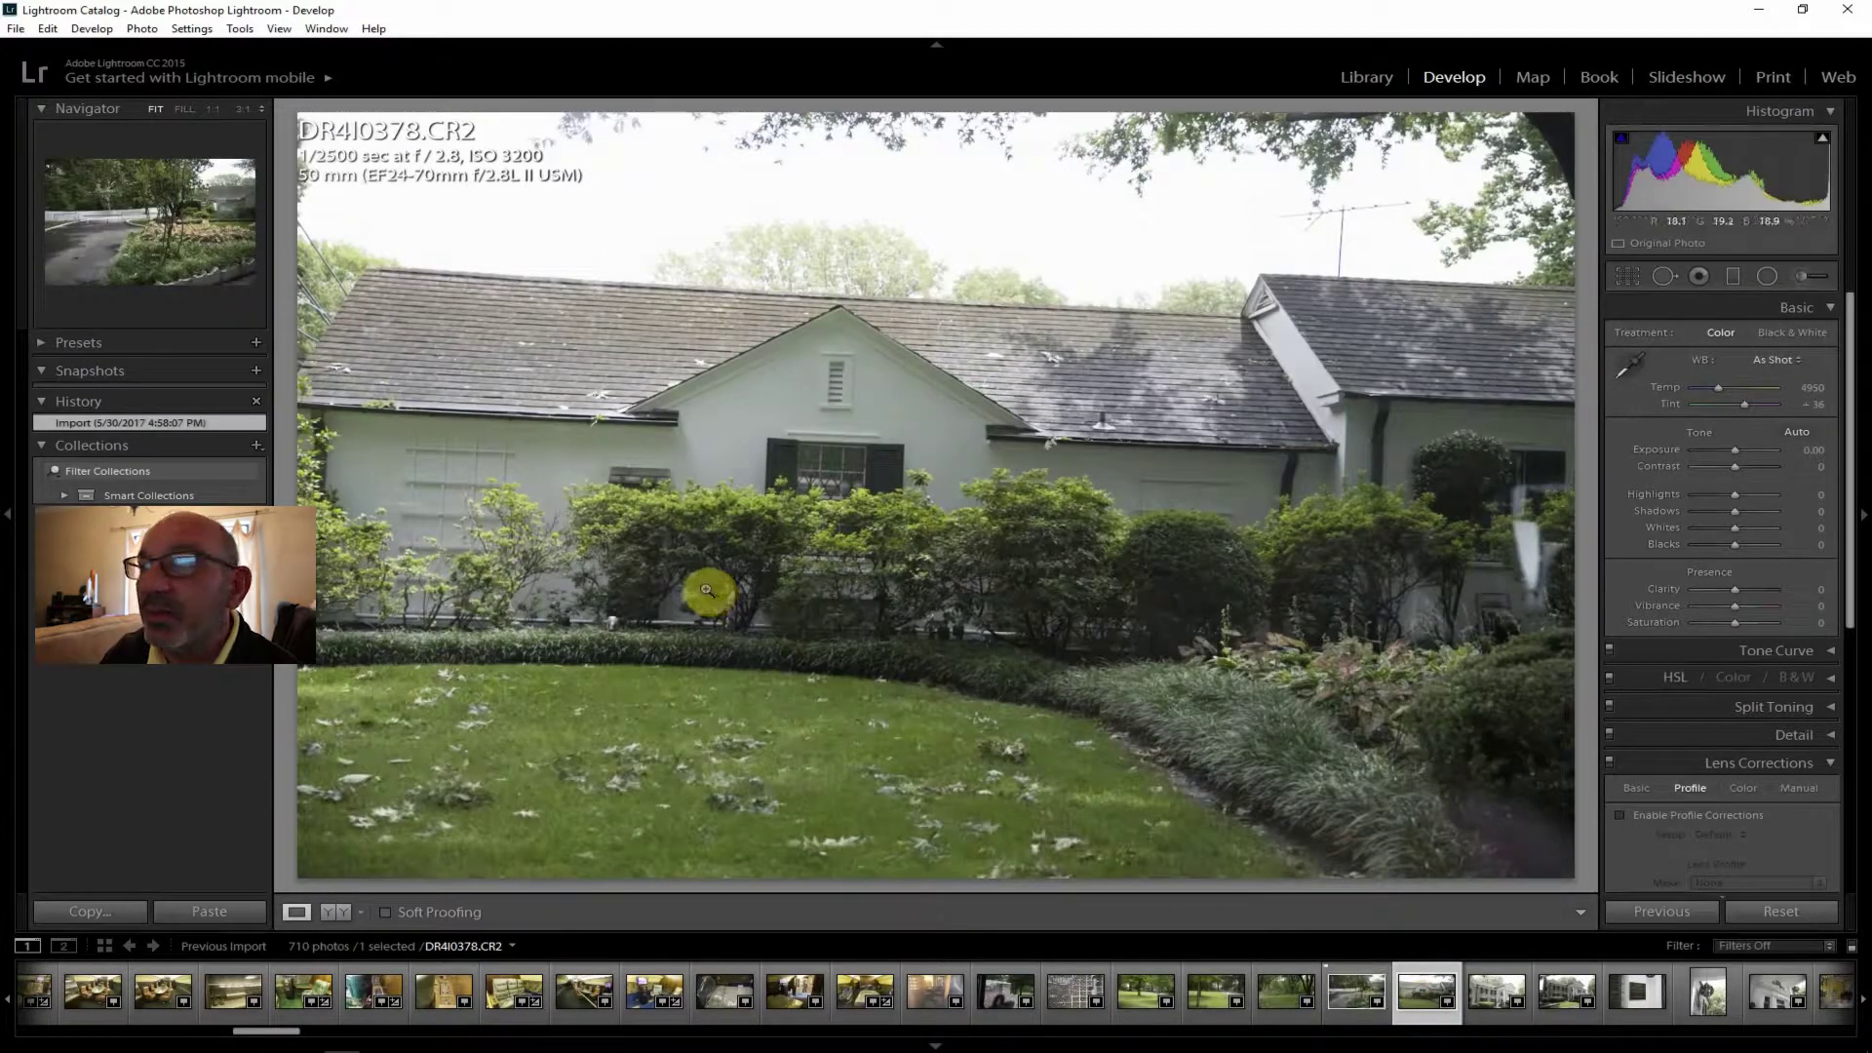
click(1354, 990)
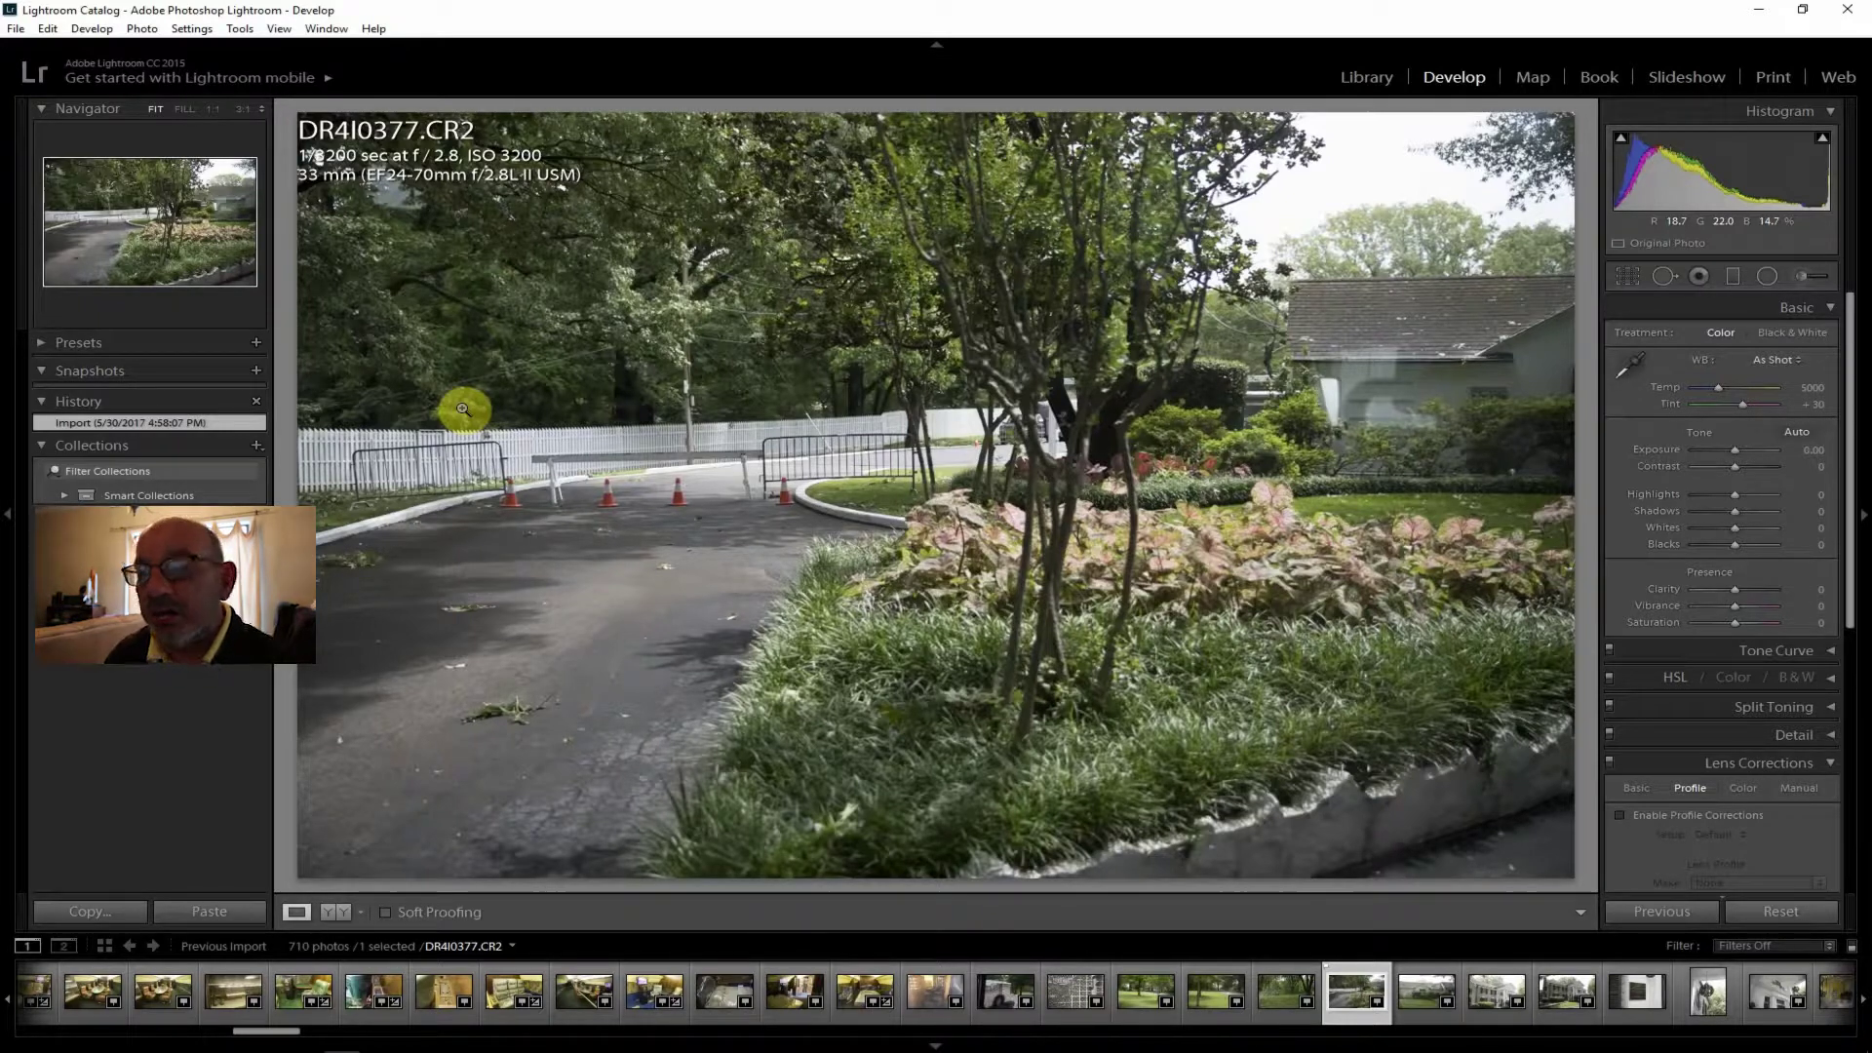
click(1409, 1019)
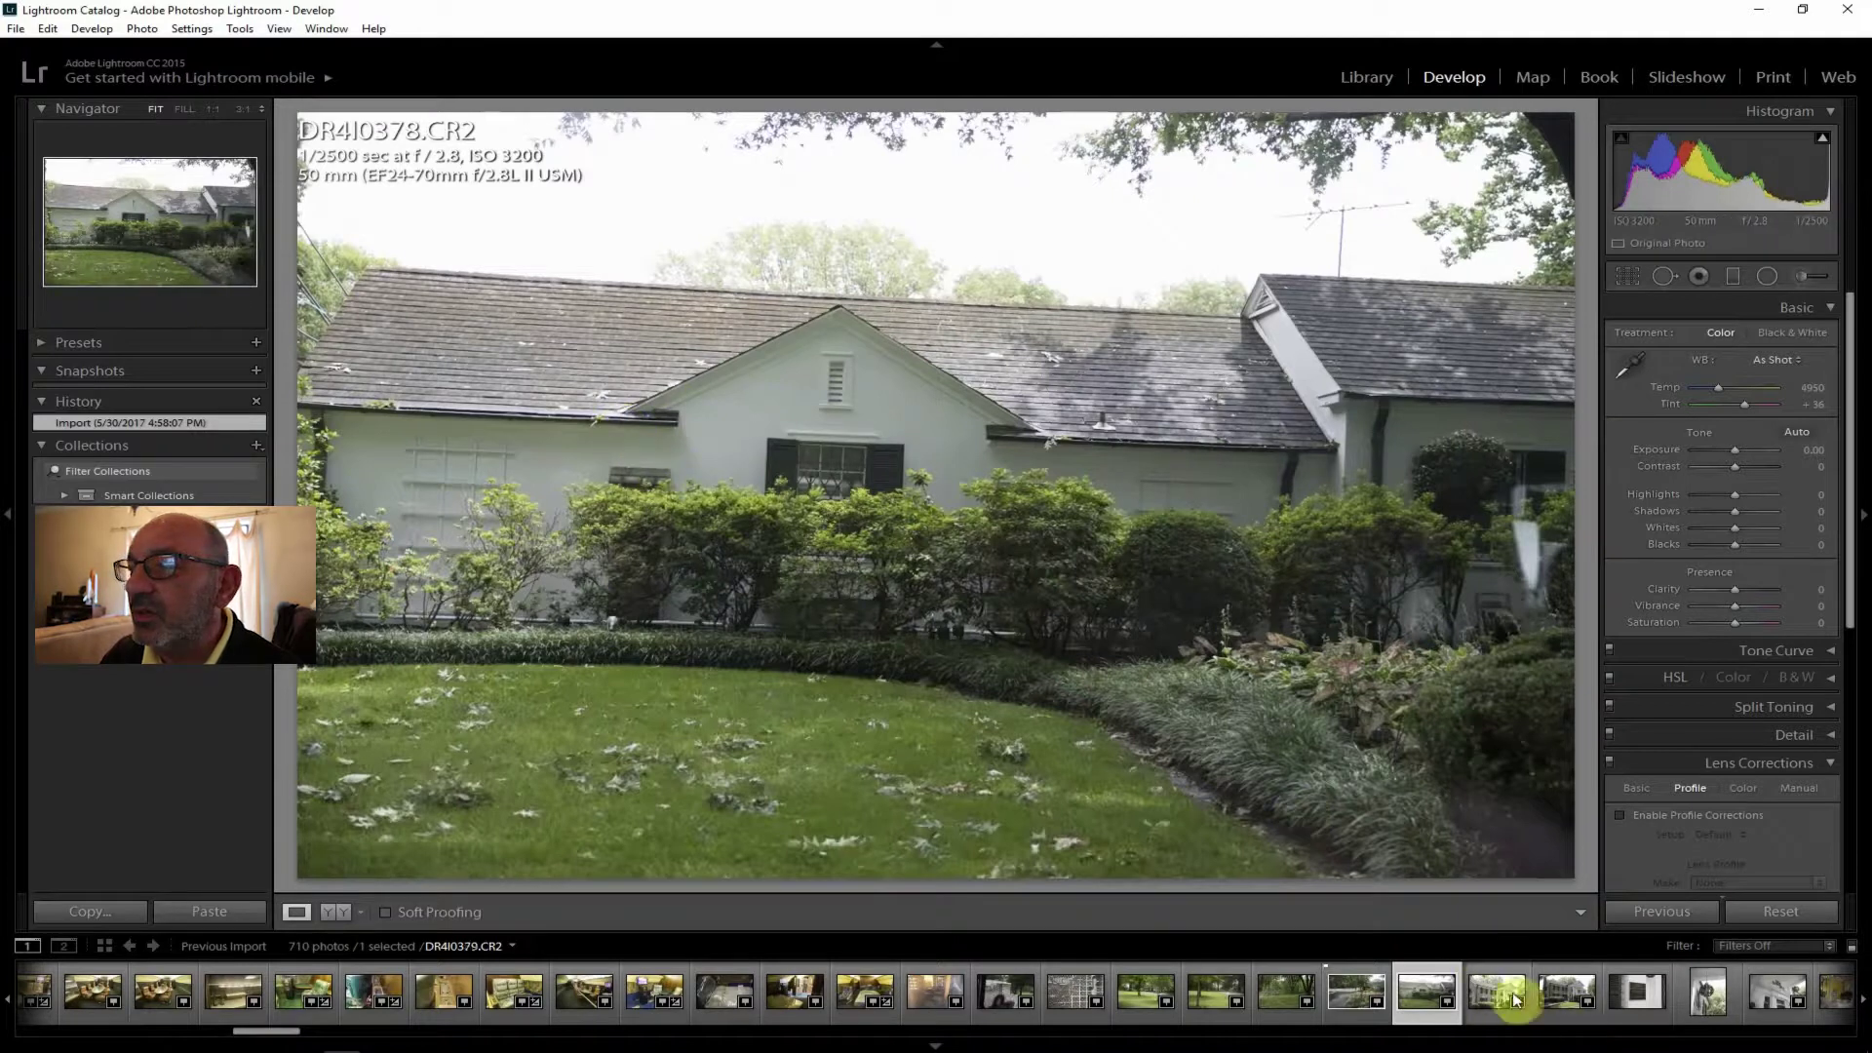
click(1487, 978)
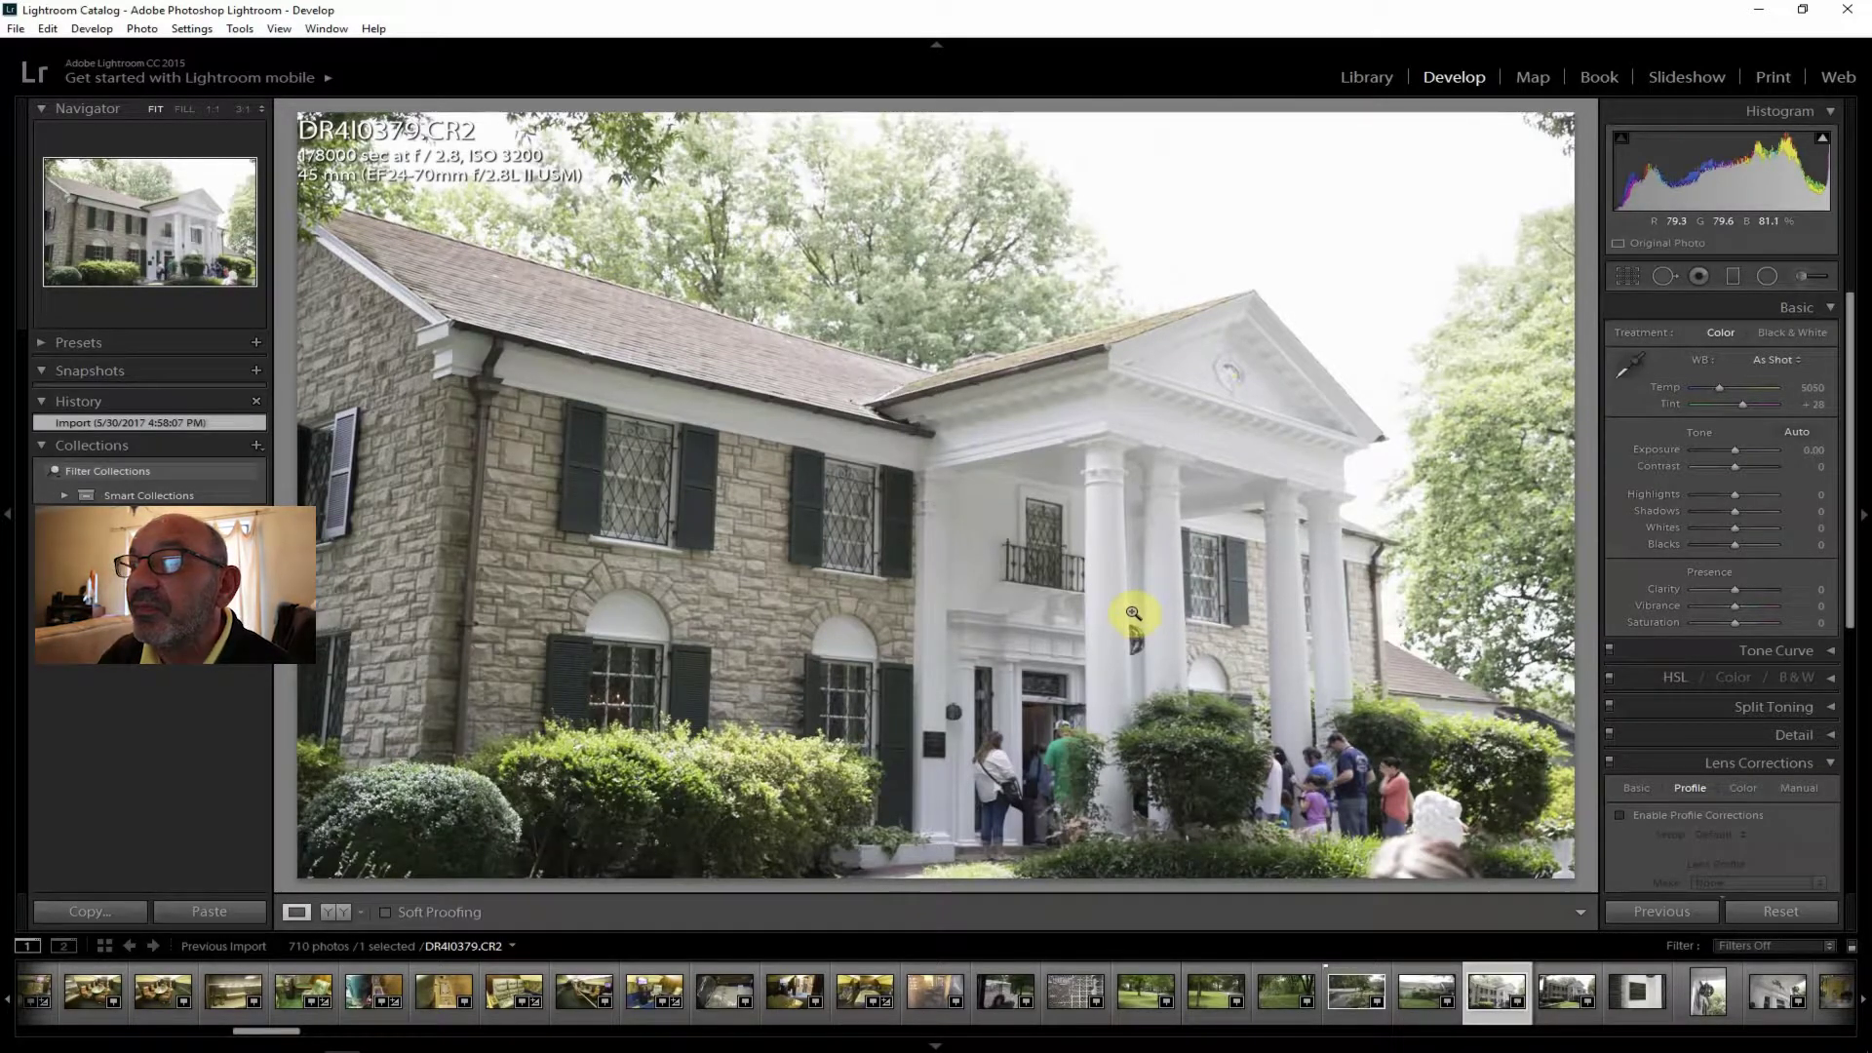
Open the mansion photo DR4I0380.CR2 and enable its lens profile corrections.
click(1564, 999)
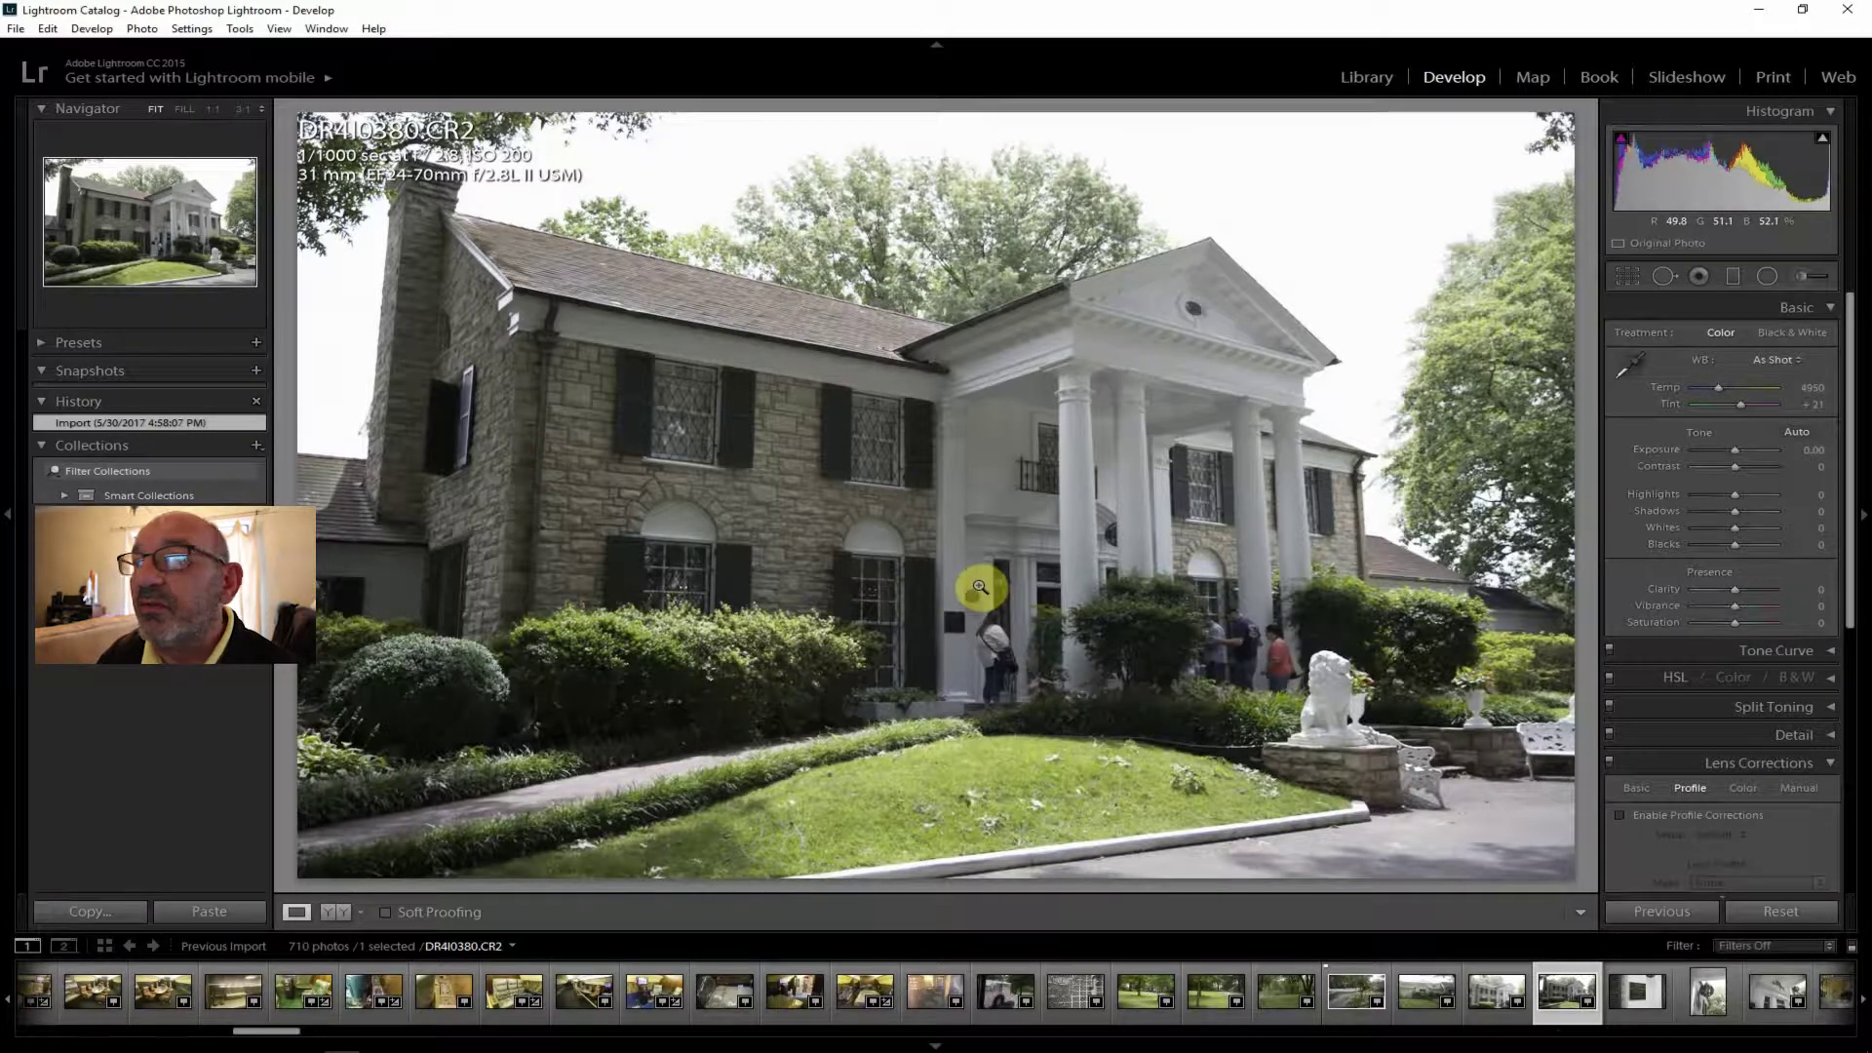
click(1708, 813)
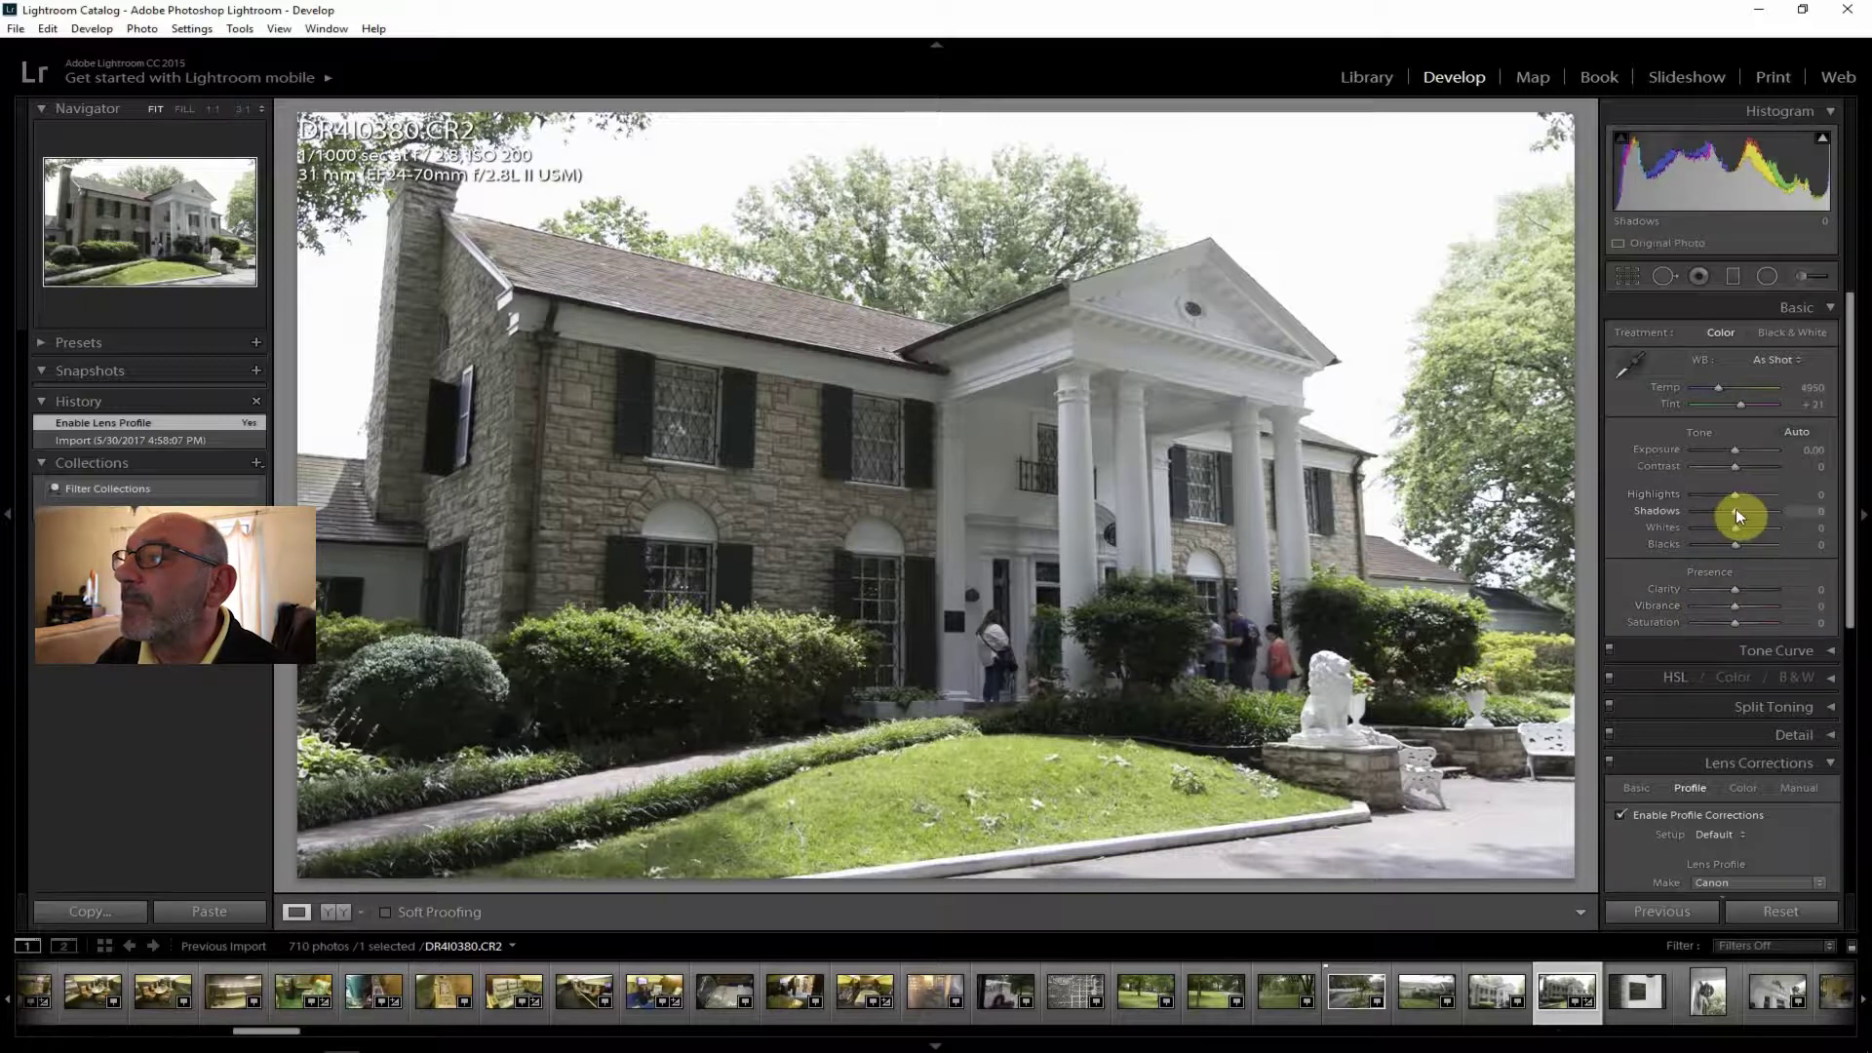
Adjust the mansion photo's tone: Shadows +74, Contrast +45, Highlights -90, Whites -69 and Blacks +21.
drag(1735, 507, 1766, 510)
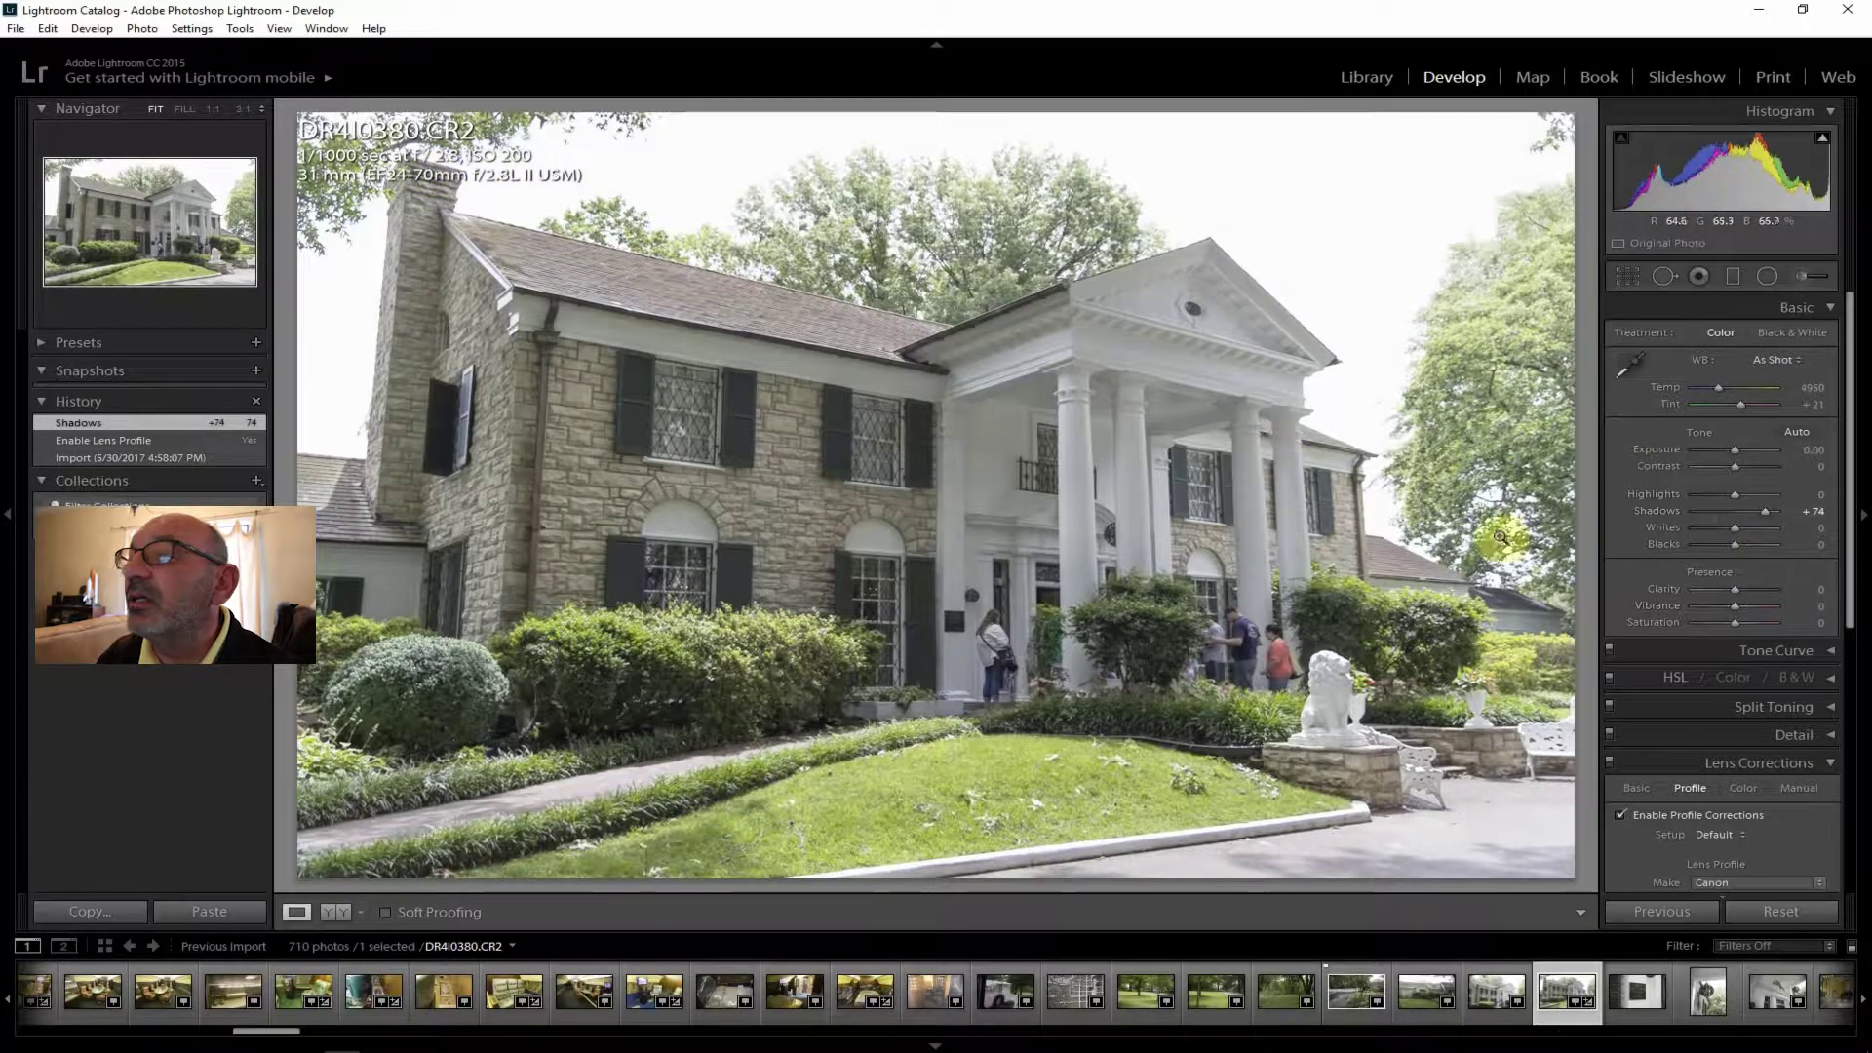
drag(1733, 465, 1752, 464)
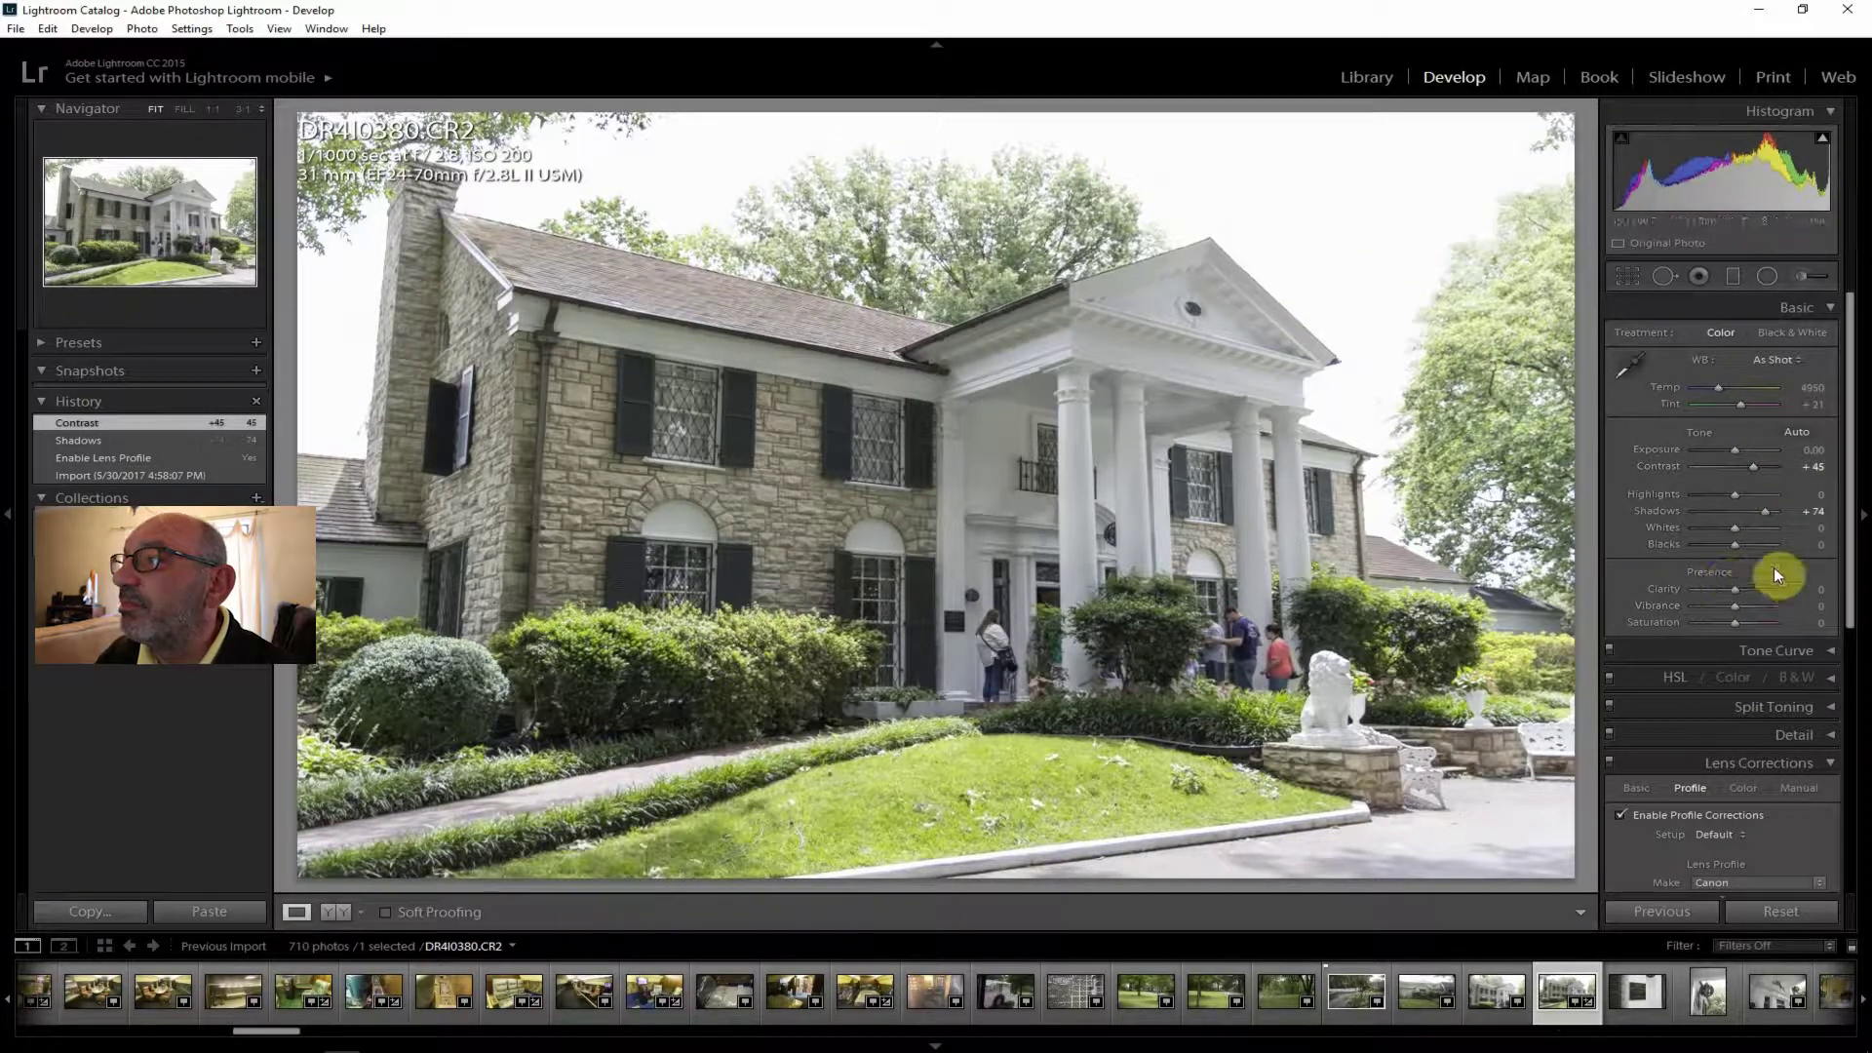
drag(1734, 495, 1696, 489)
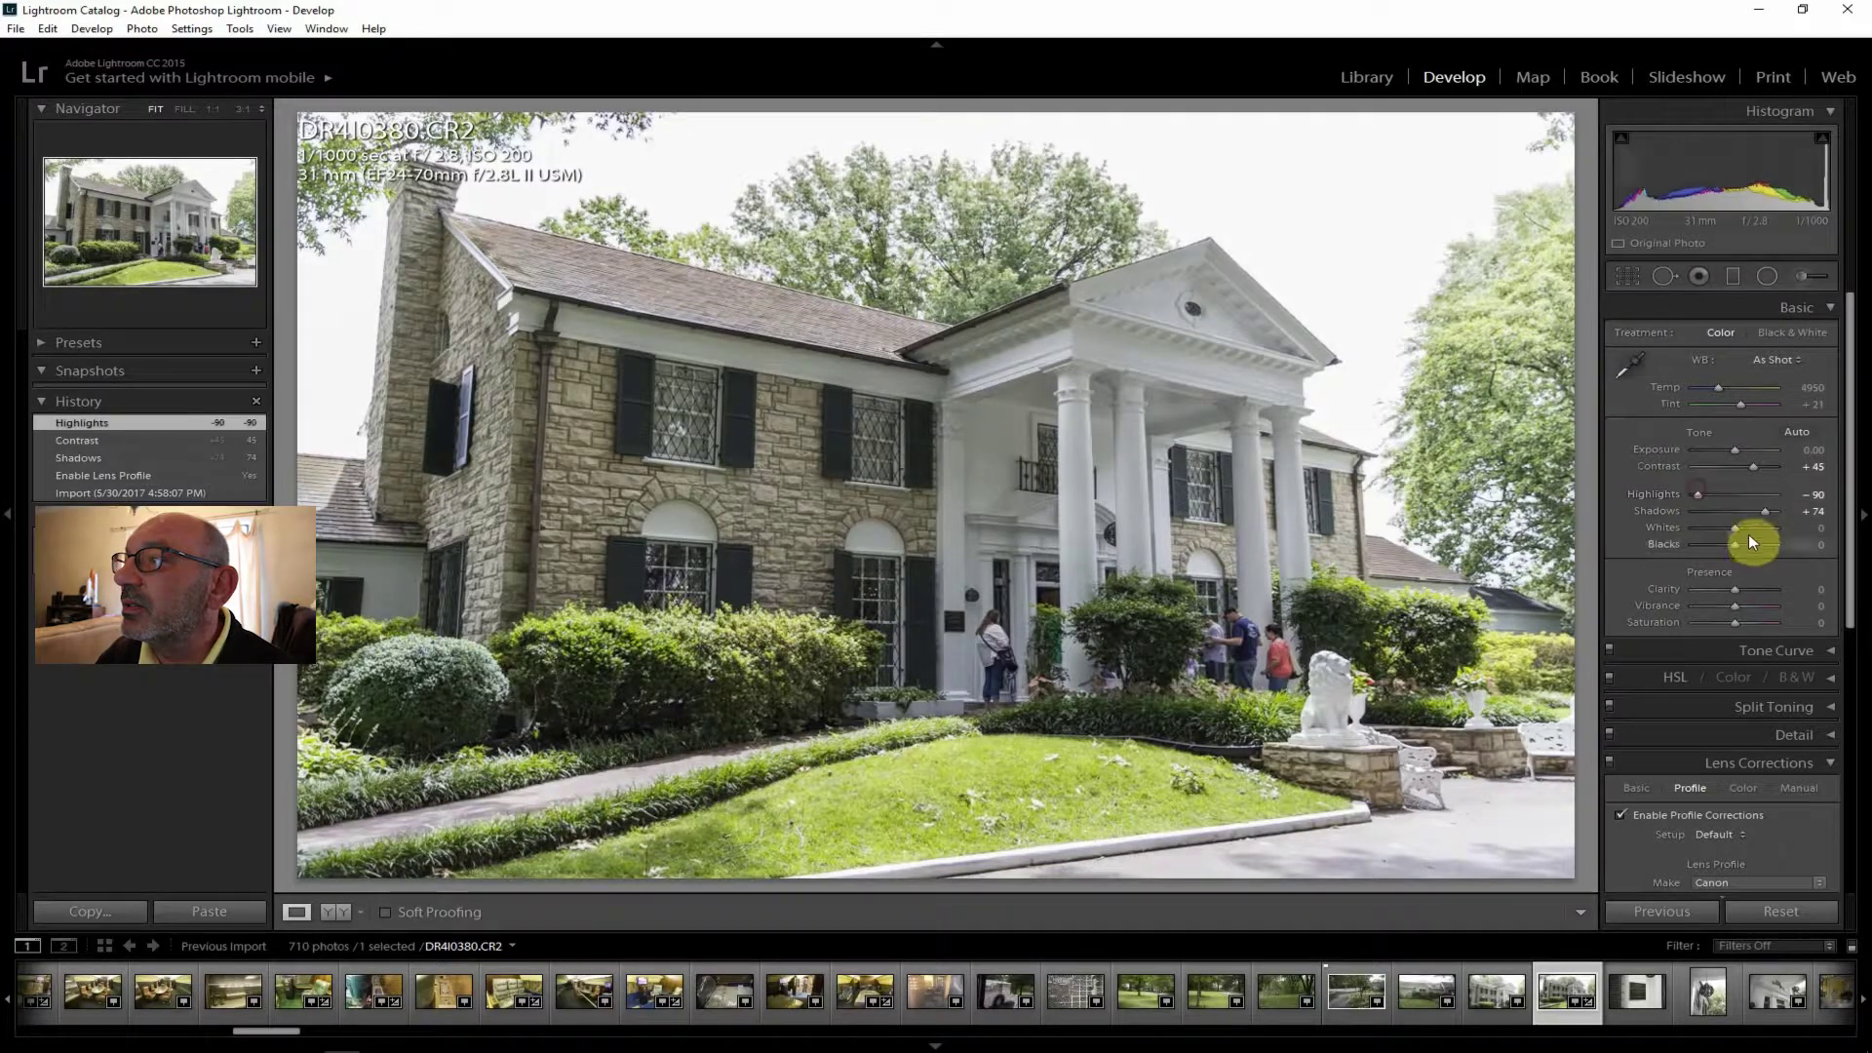
drag(1733, 530, 1704, 527)
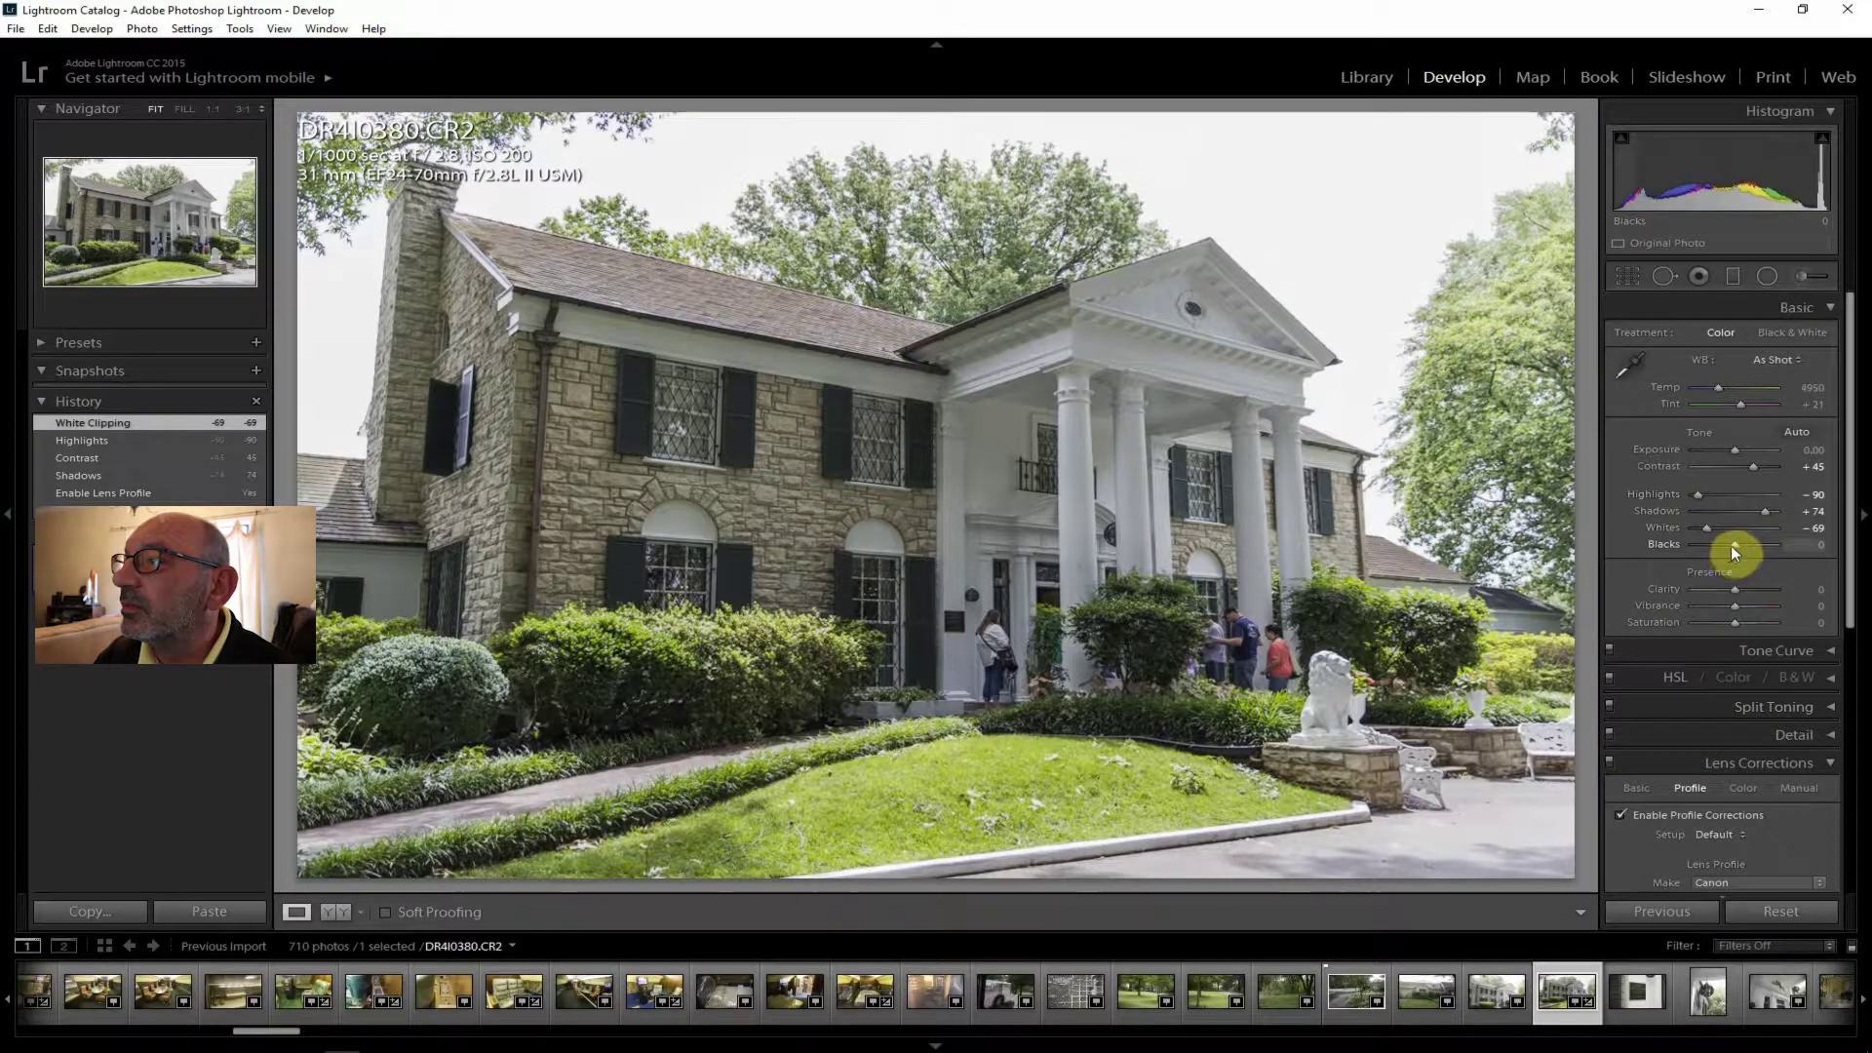
drag(1736, 542, 1741, 542)
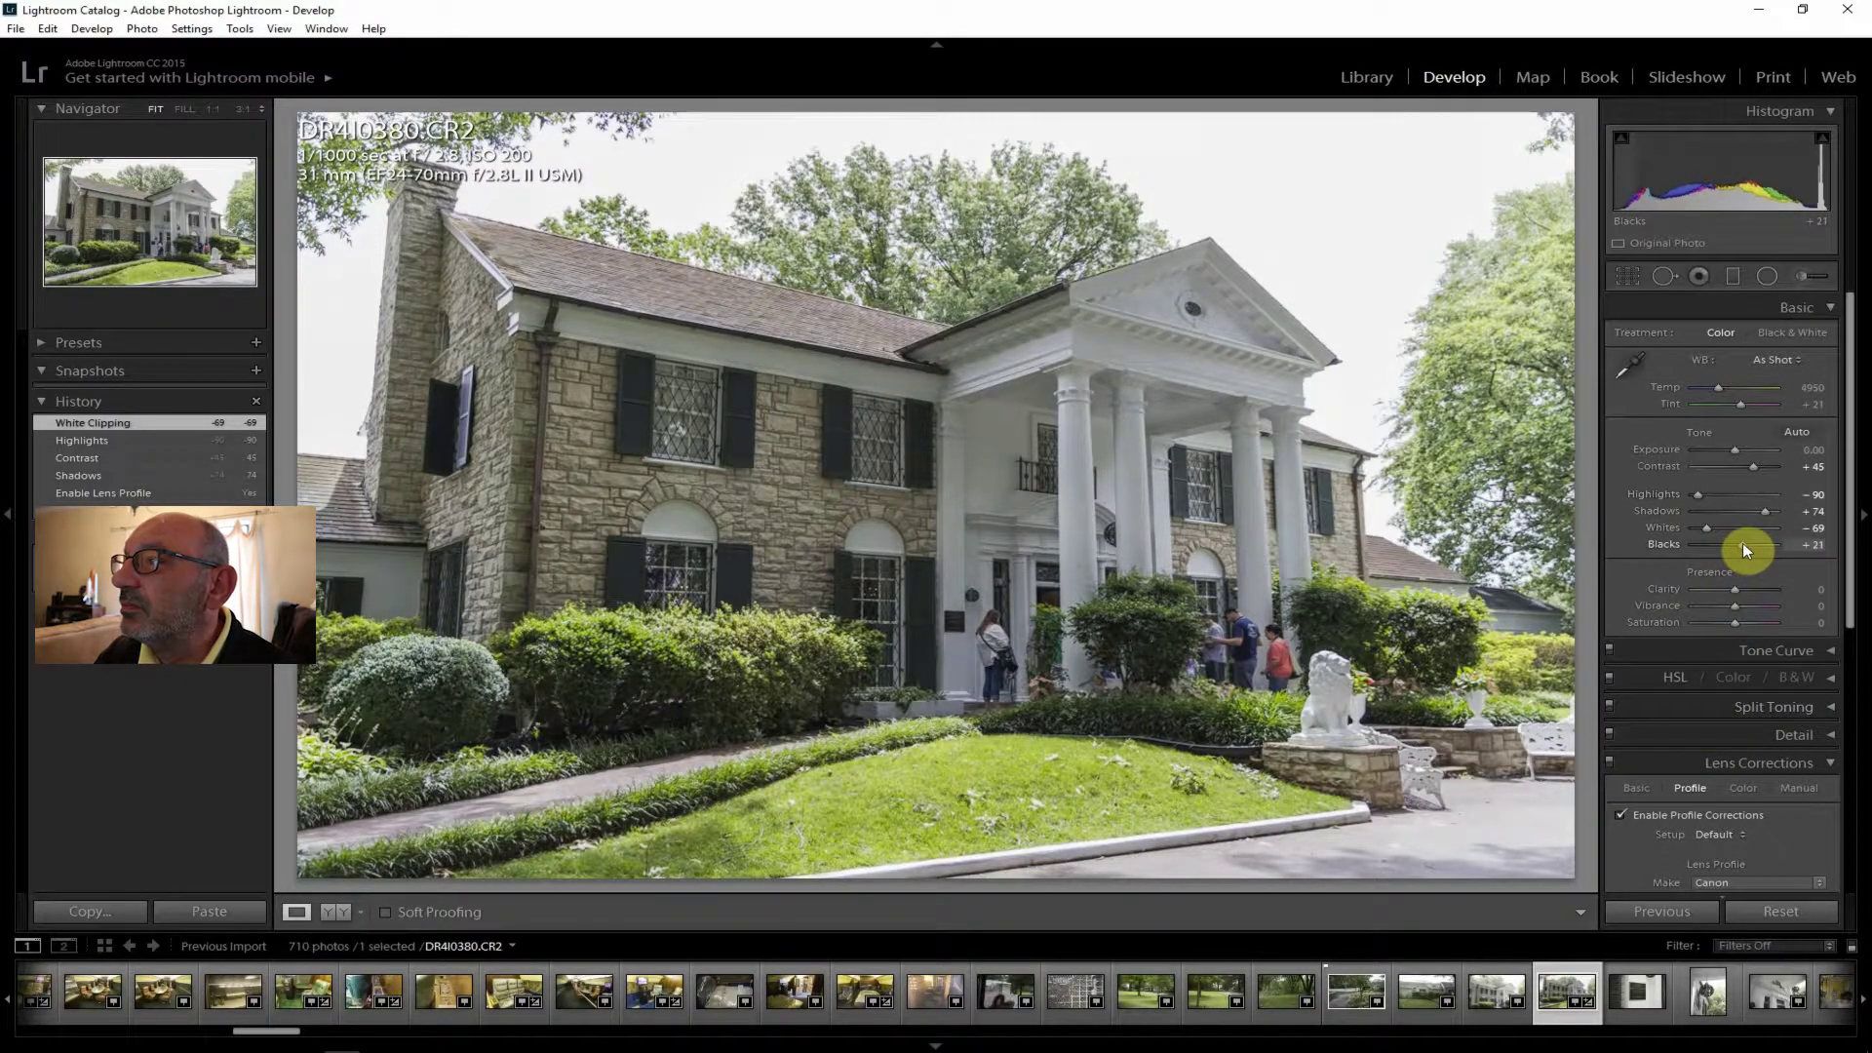
Set the photo's Clarity to +45, Exposure to +0.12, Vibrance to +21 and Saturation to +10.
drag(1742, 583, 1758, 589)
drag(1734, 446, 1734, 447)
drag(1737, 613, 1738, 622)
Set the mansion photo's Dehaze amount to +24 and return to the basic adjustments.
click(1861, 746)
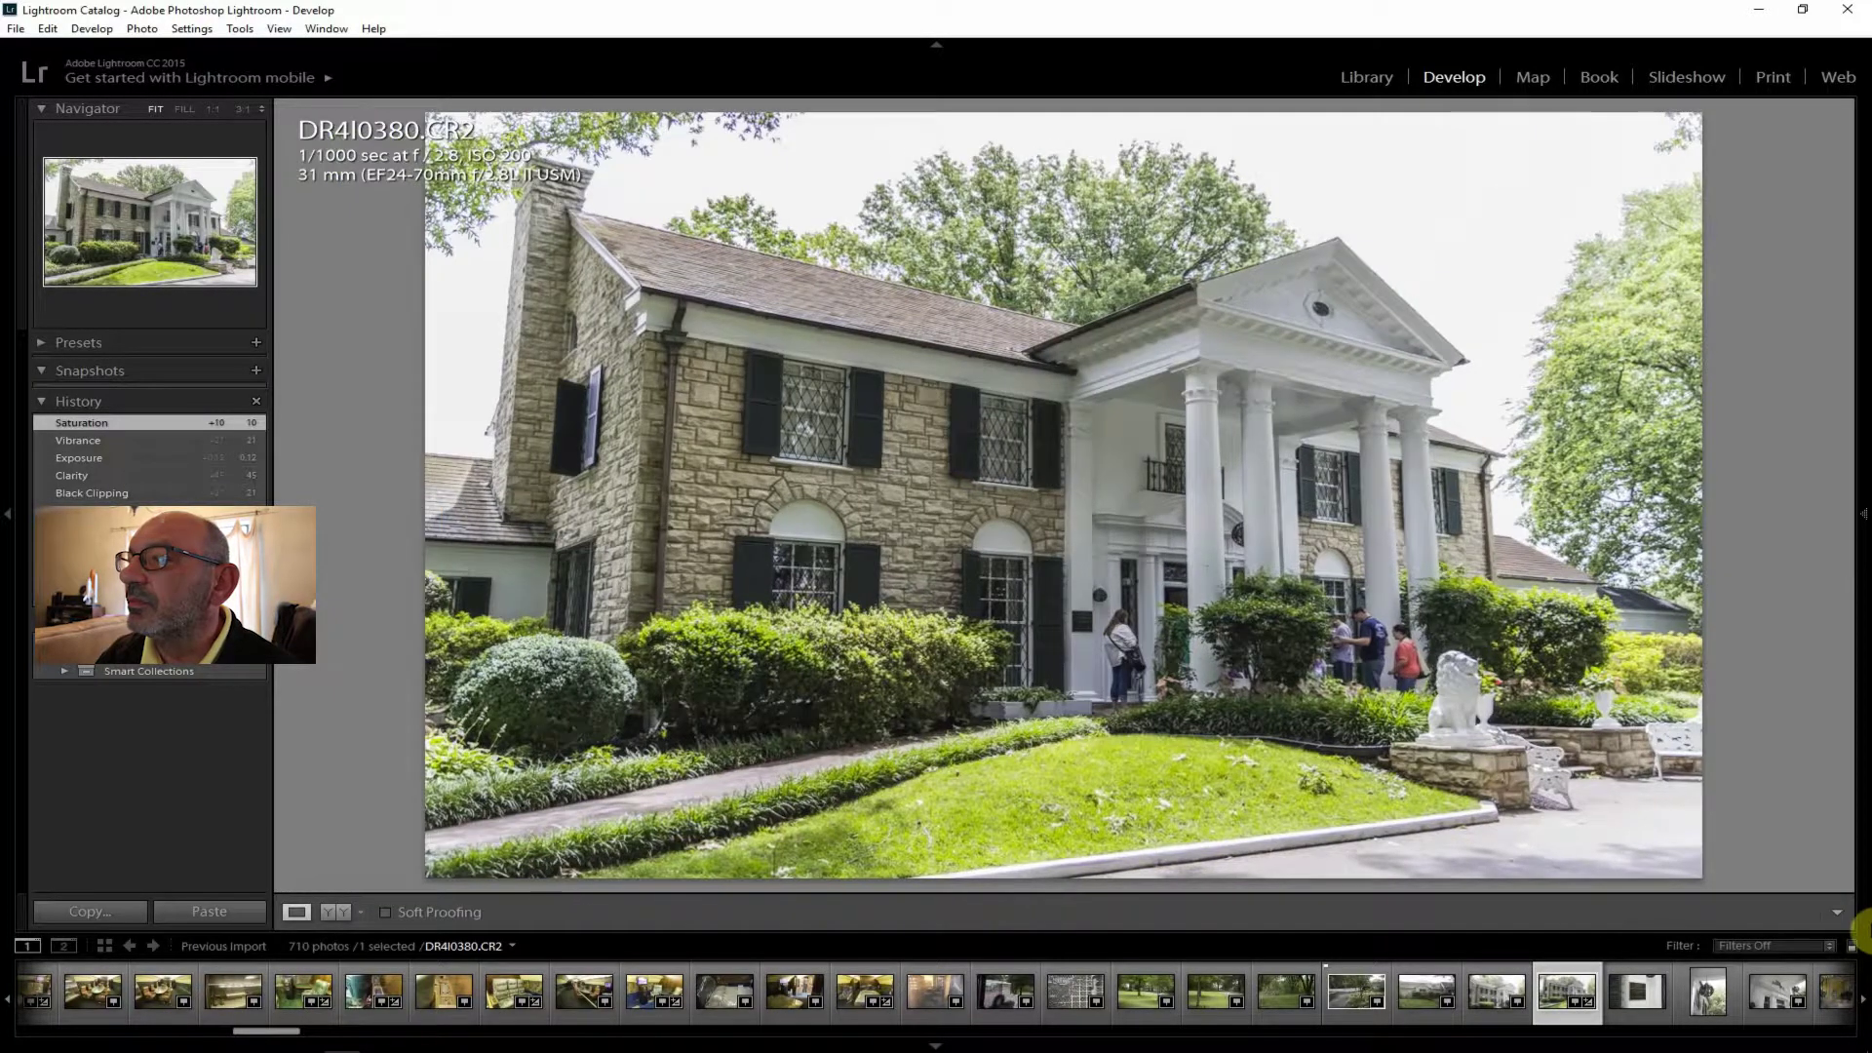
click(1864, 517)
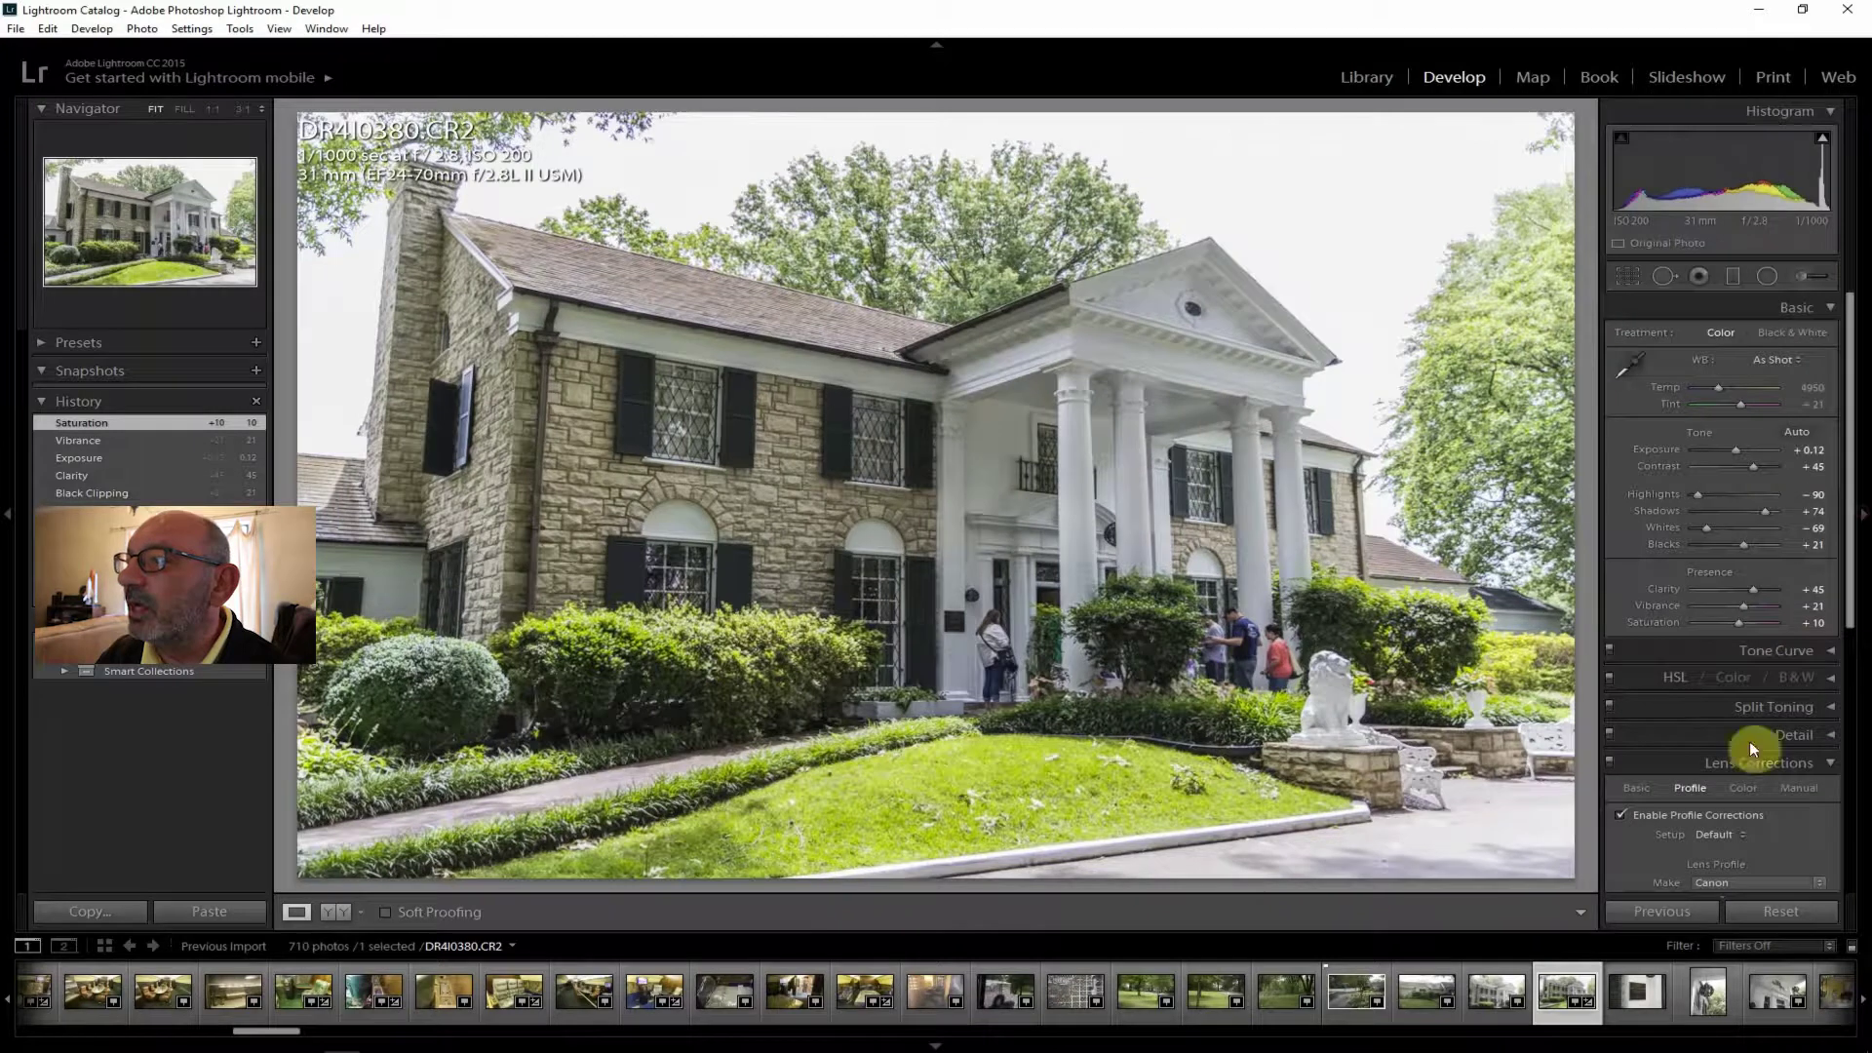
drag(1850, 589, 1743, 845)
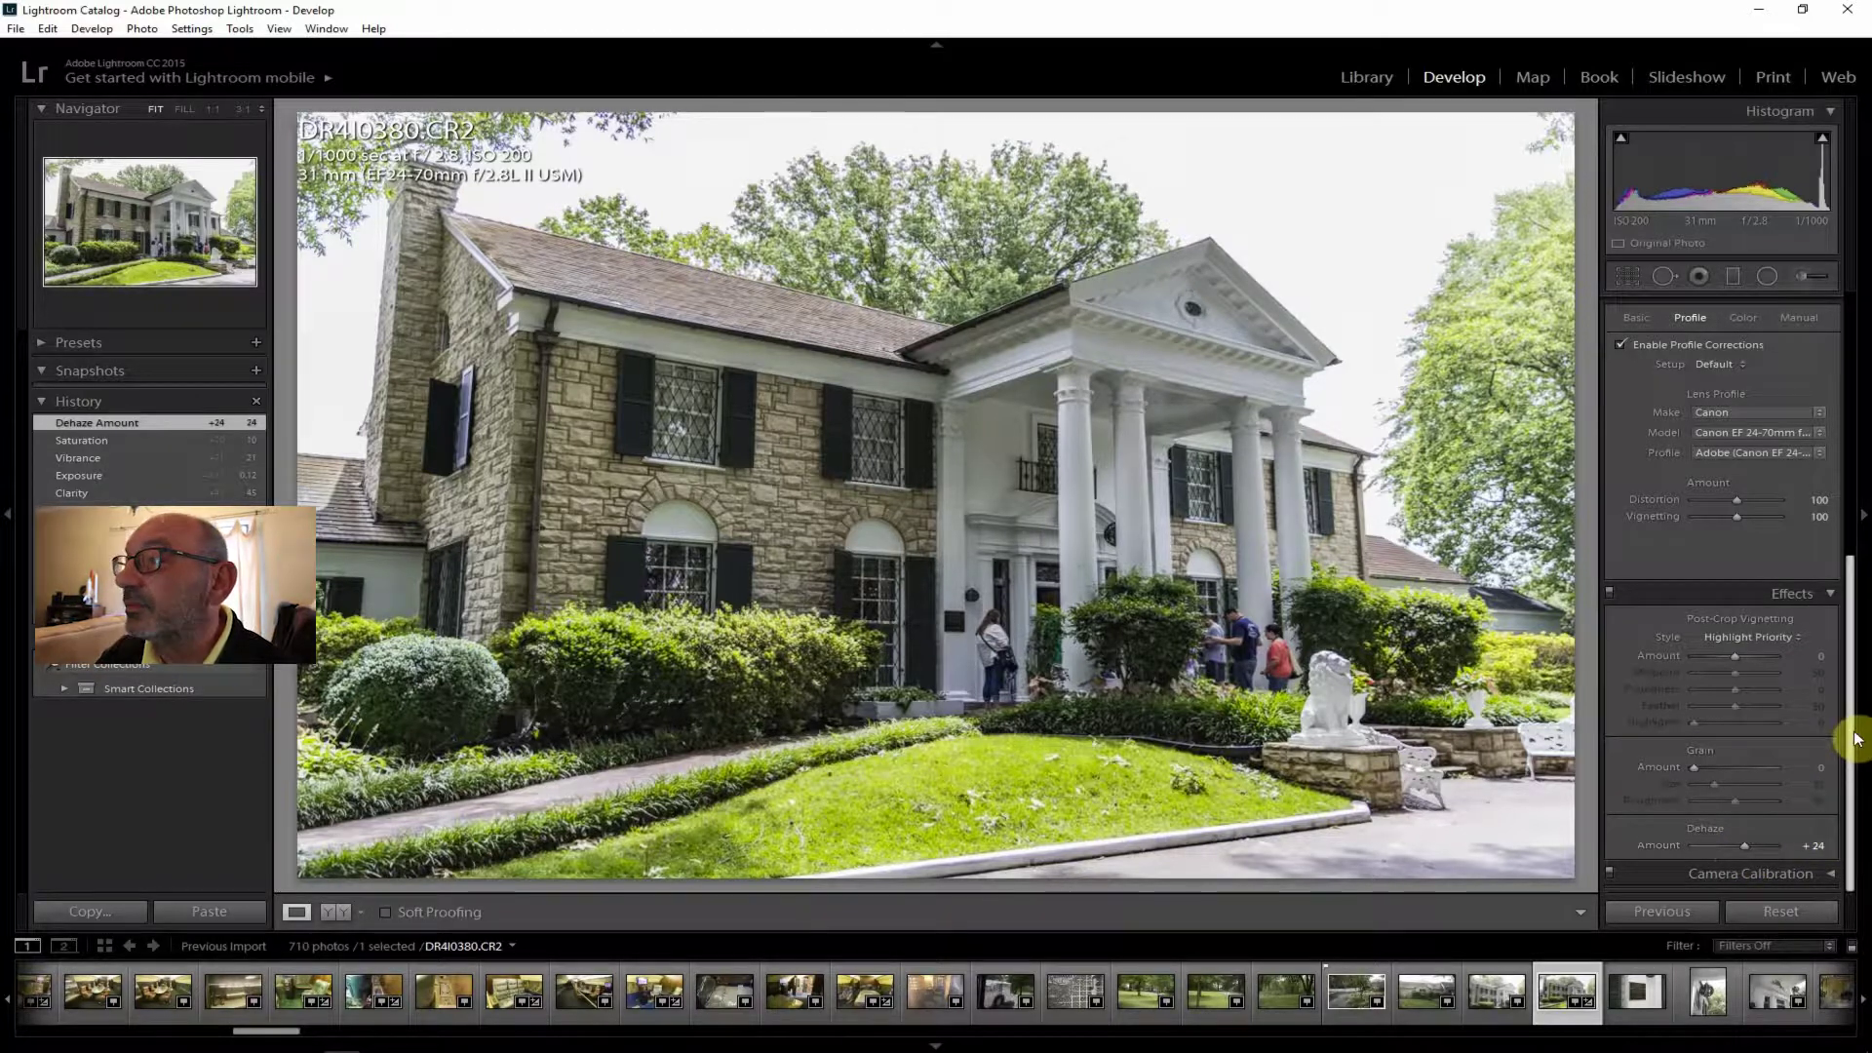
drag(1845, 736, 1865, 387)
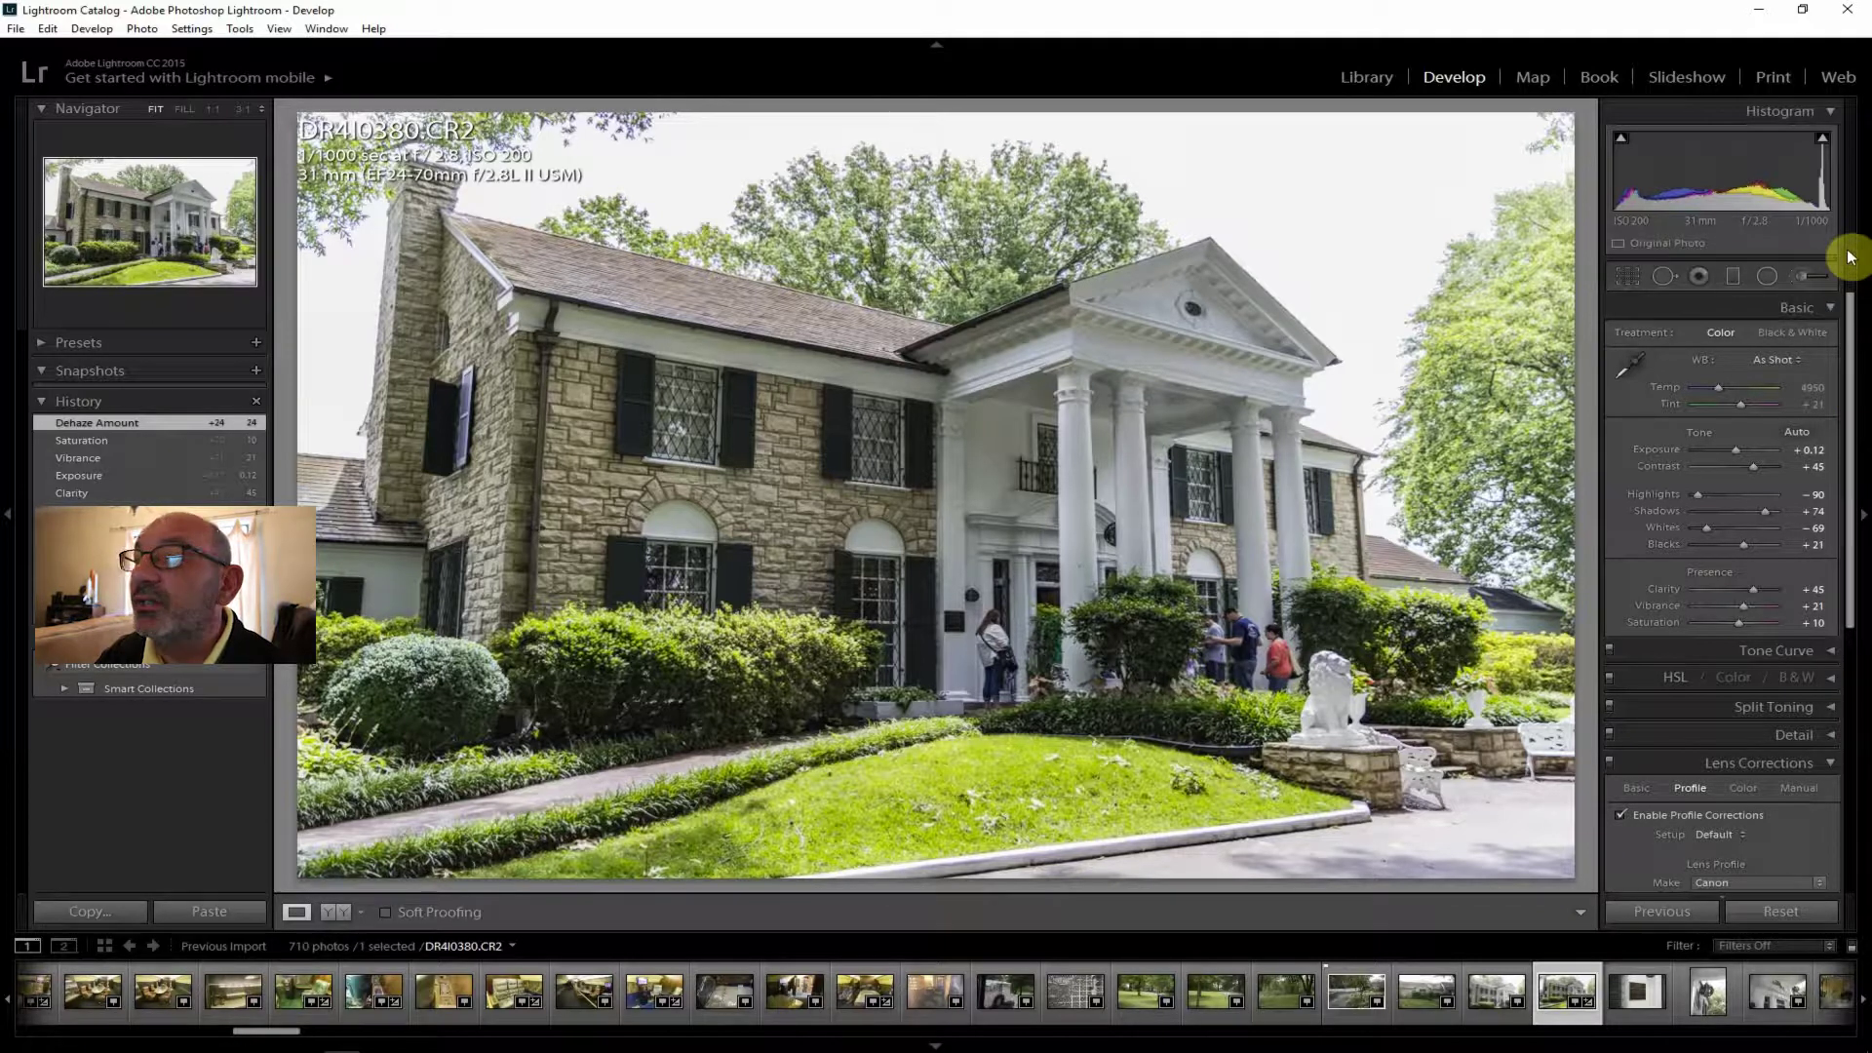
Check the mansion photo for highlight clipping and set Shadows to +86.
click(1822, 142)
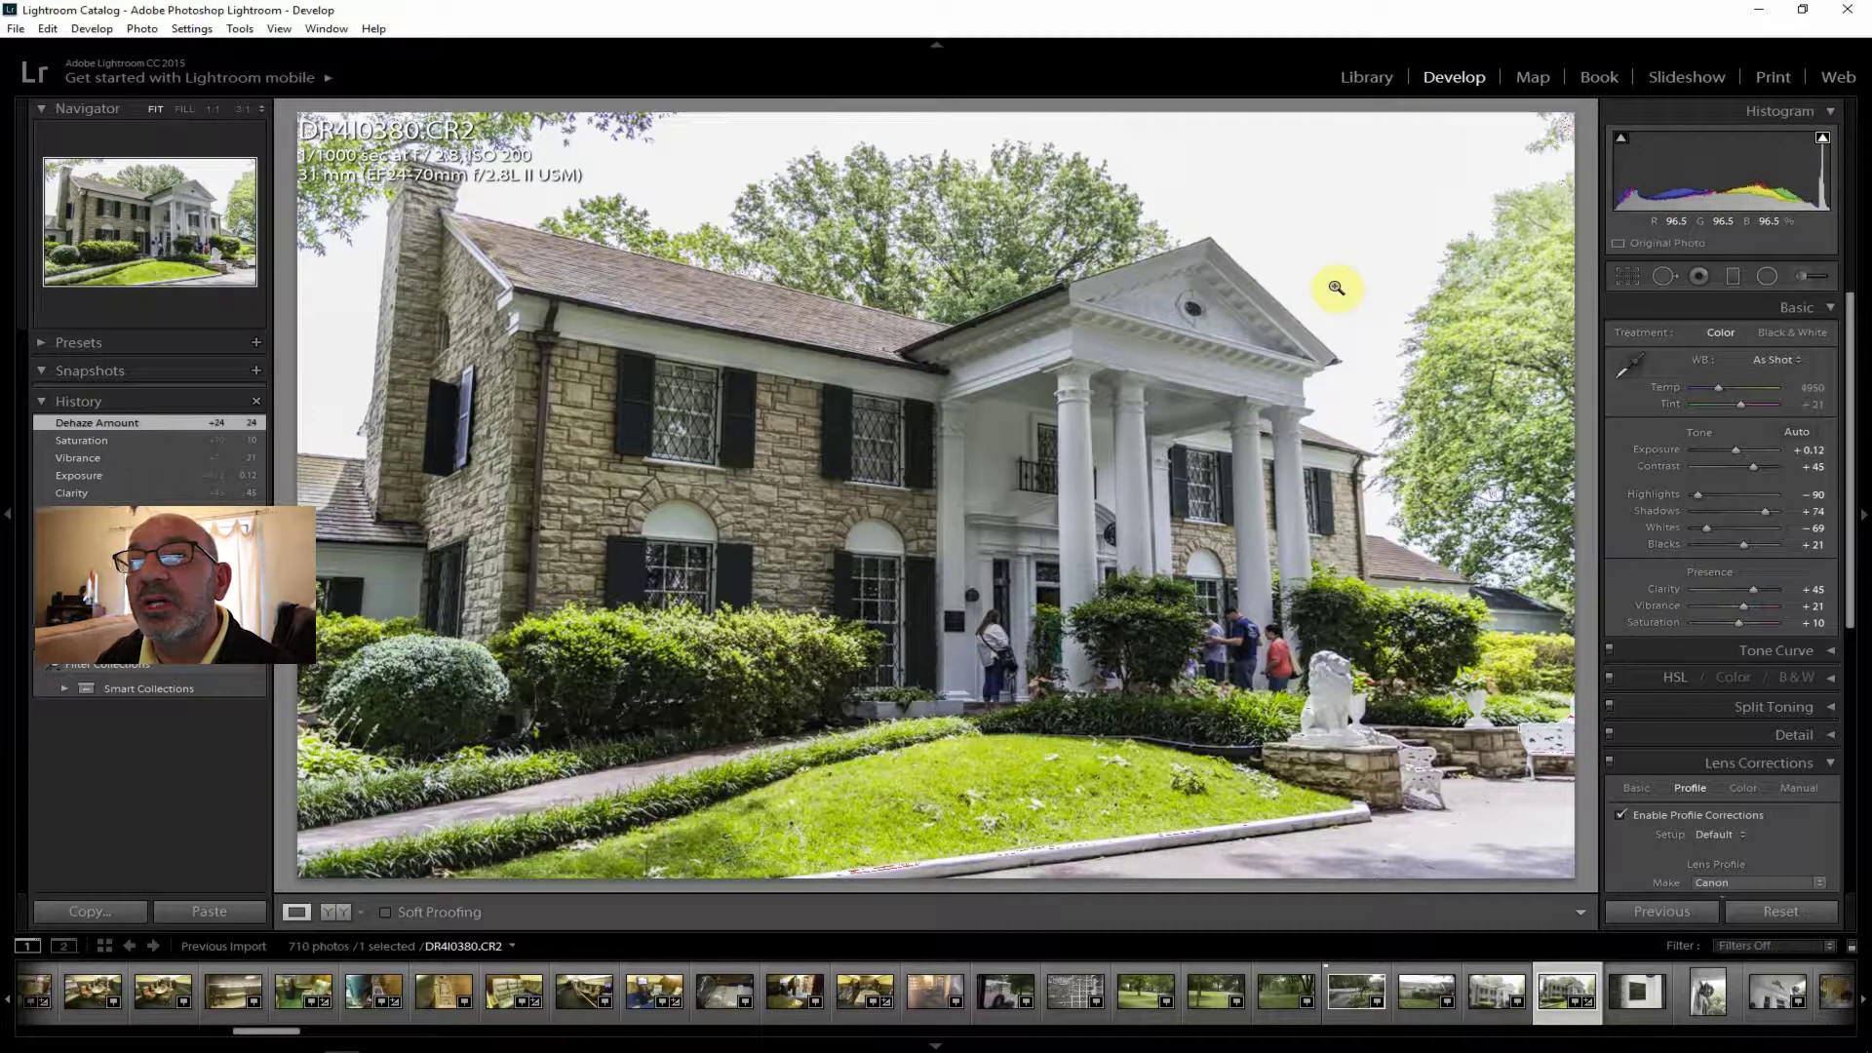
click(1822, 141)
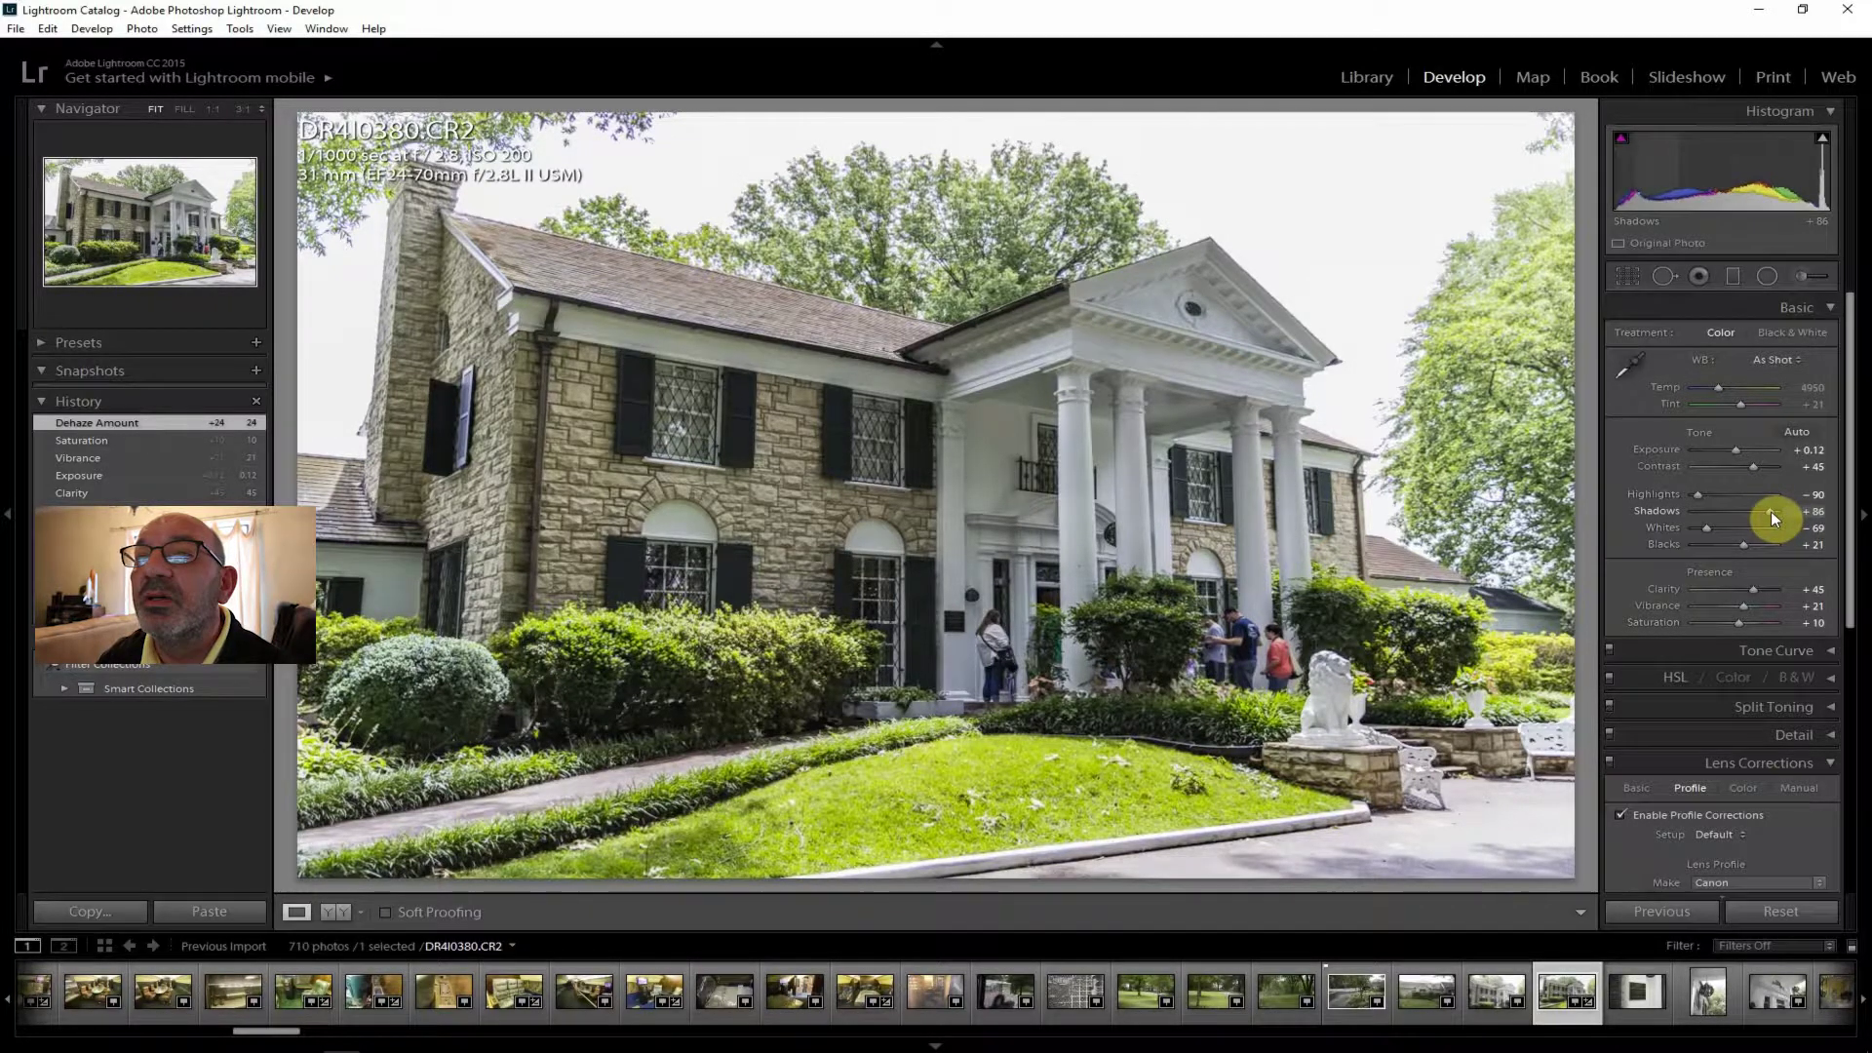
drag(1770, 511, 1770, 511)
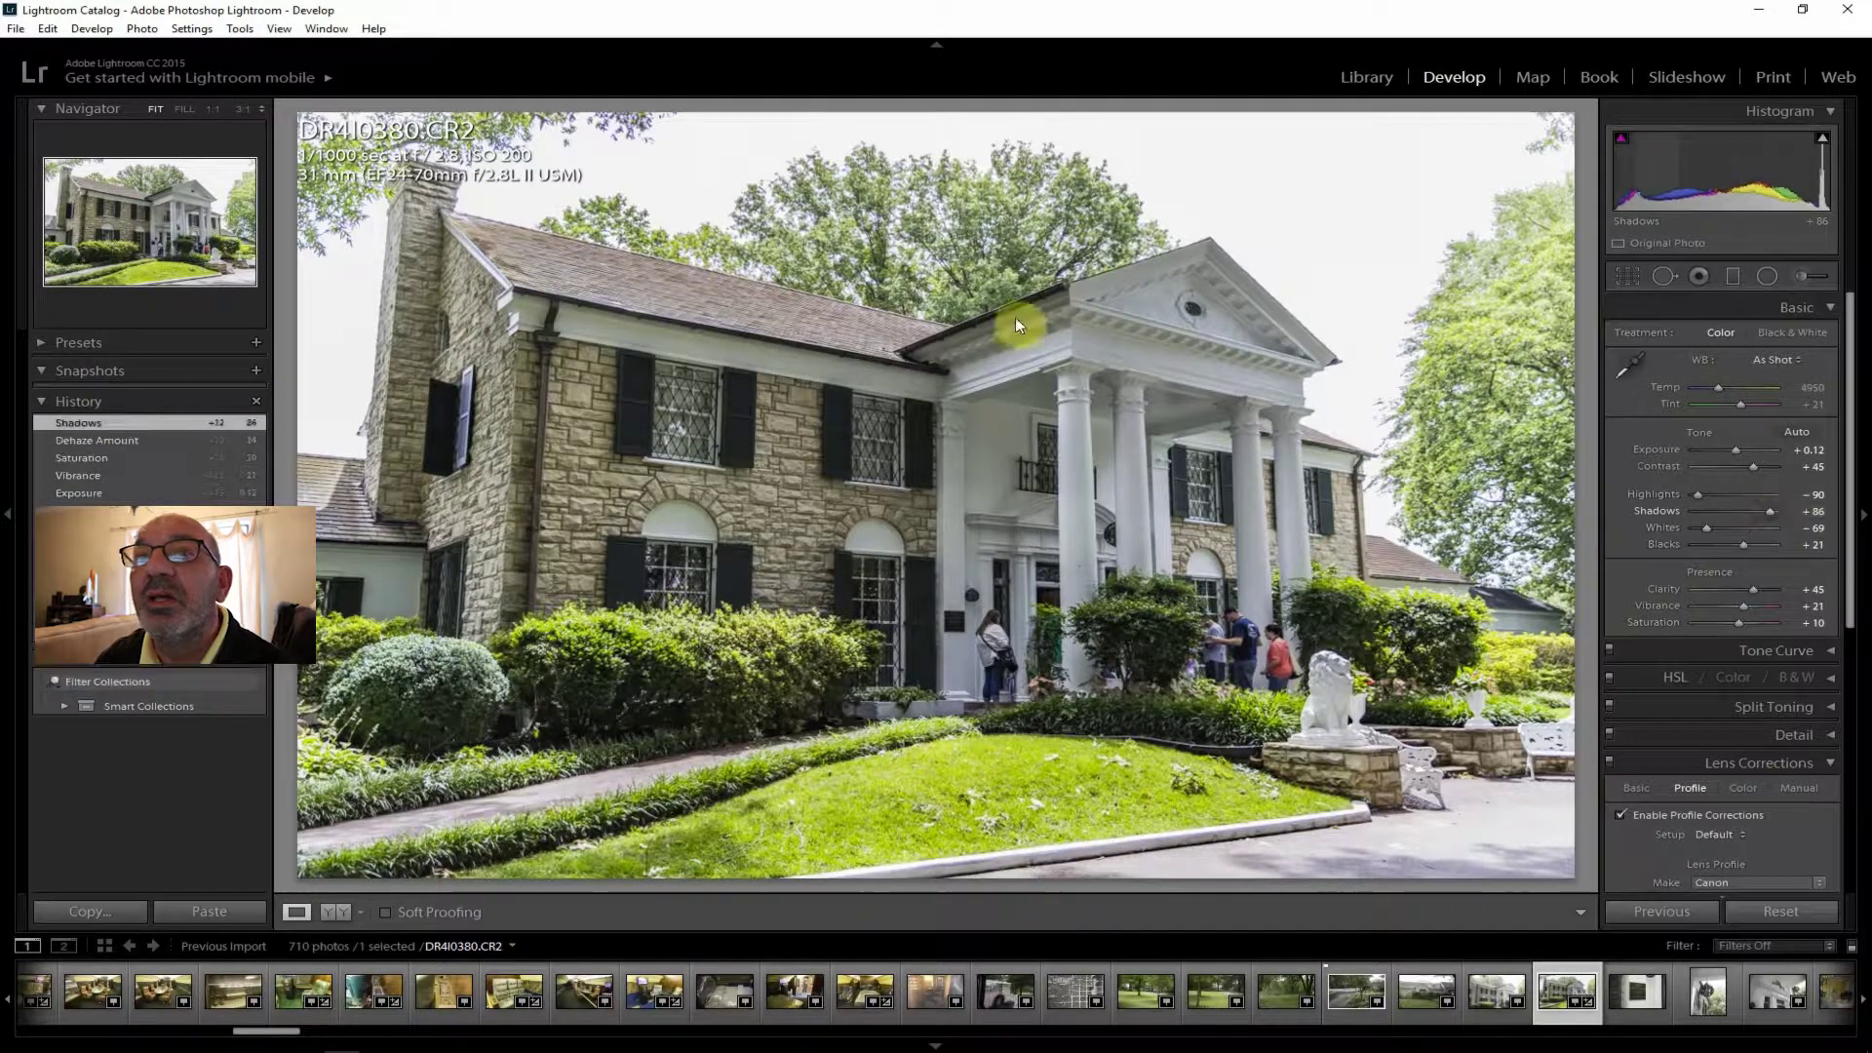
Export the edited mansion photo DR4I0380.CR2 to the J:\ToPost folder with the existing export settings.
click(15, 29)
click(78, 240)
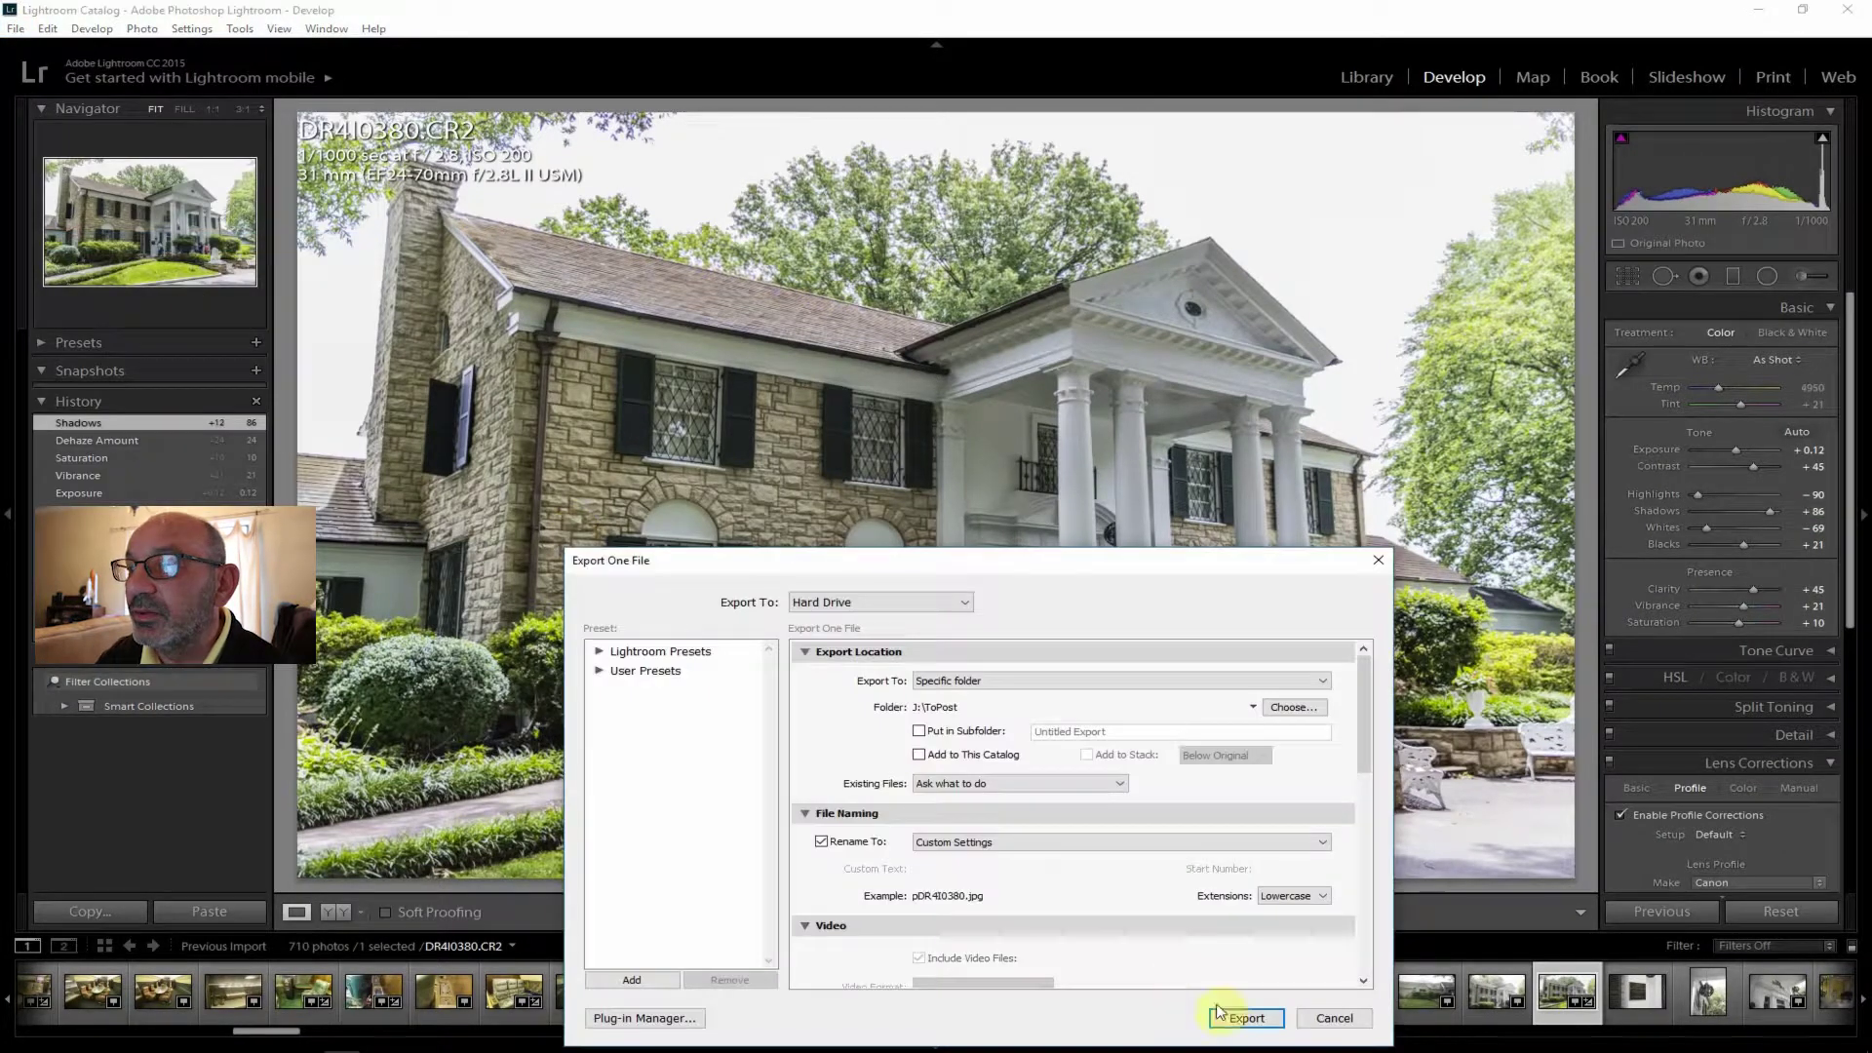
click(1245, 1018)
Enable lens profile corrections on the plaque photo DR4I0381.CR2 and crop it closer around the plaque.
click(1638, 1019)
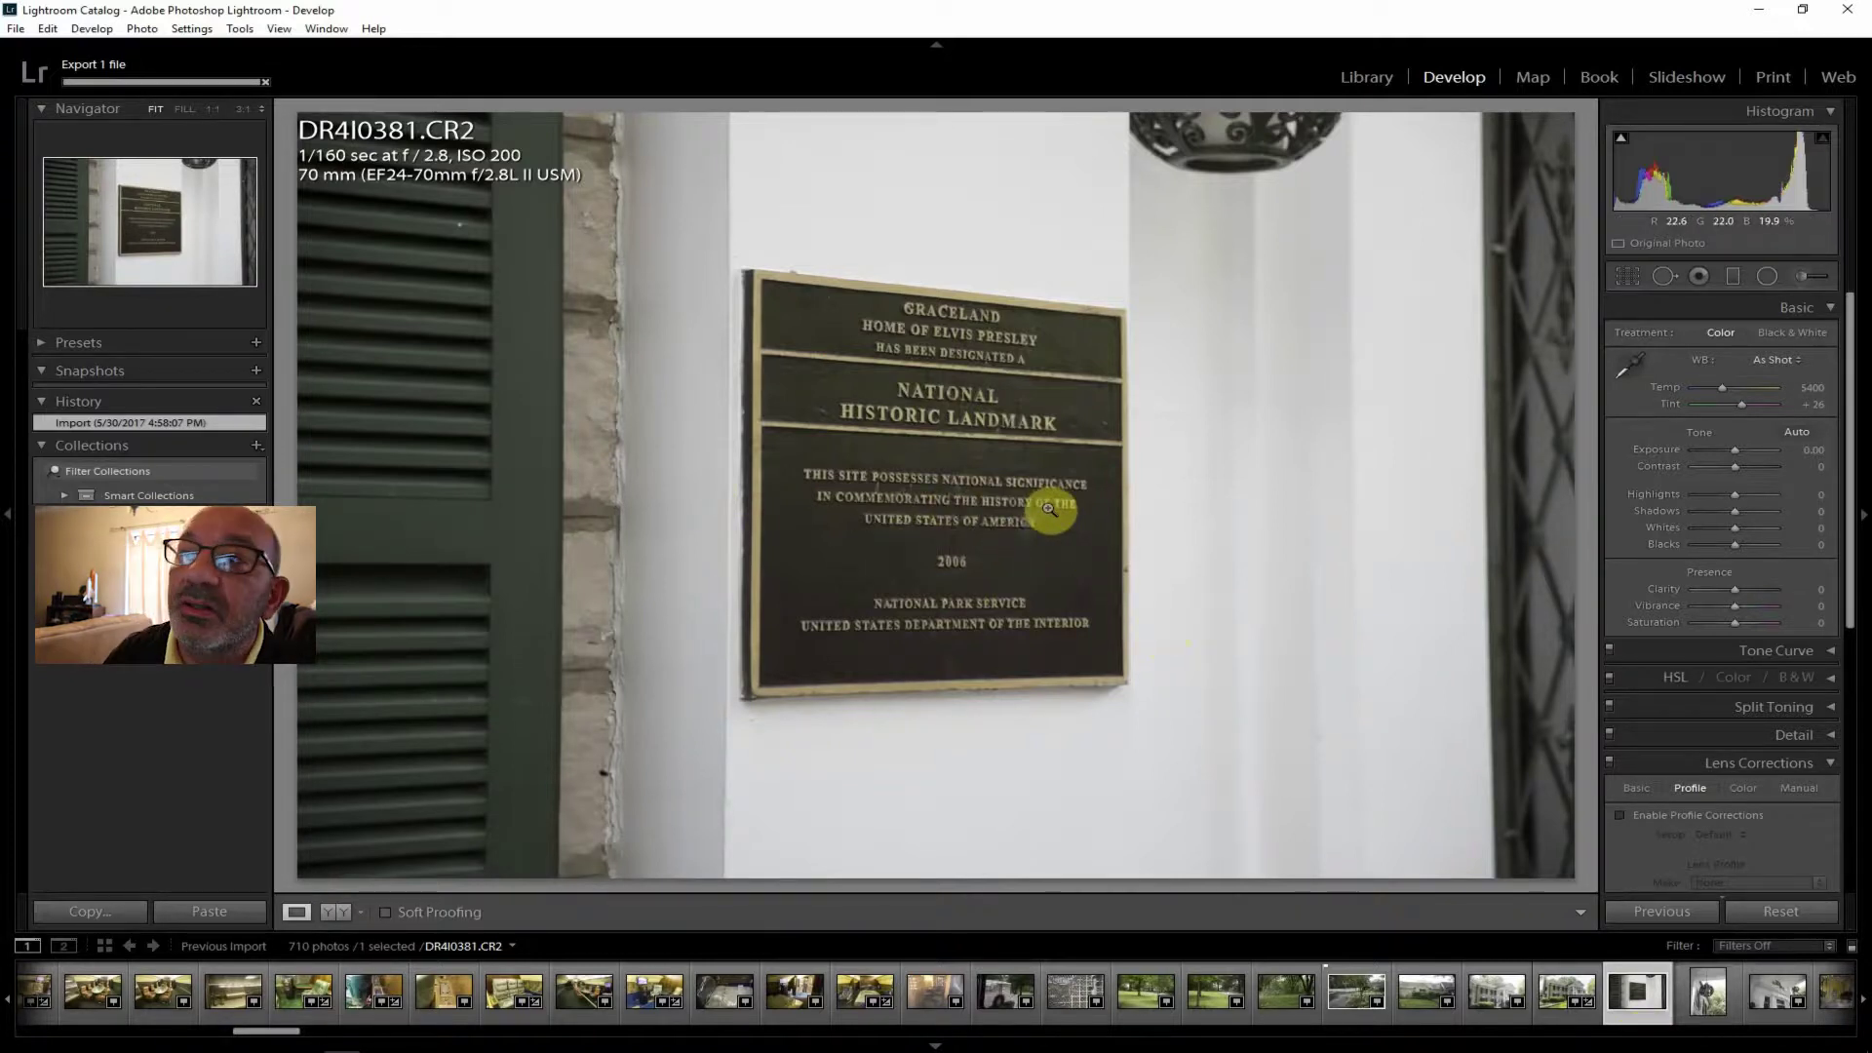
click(1650, 821)
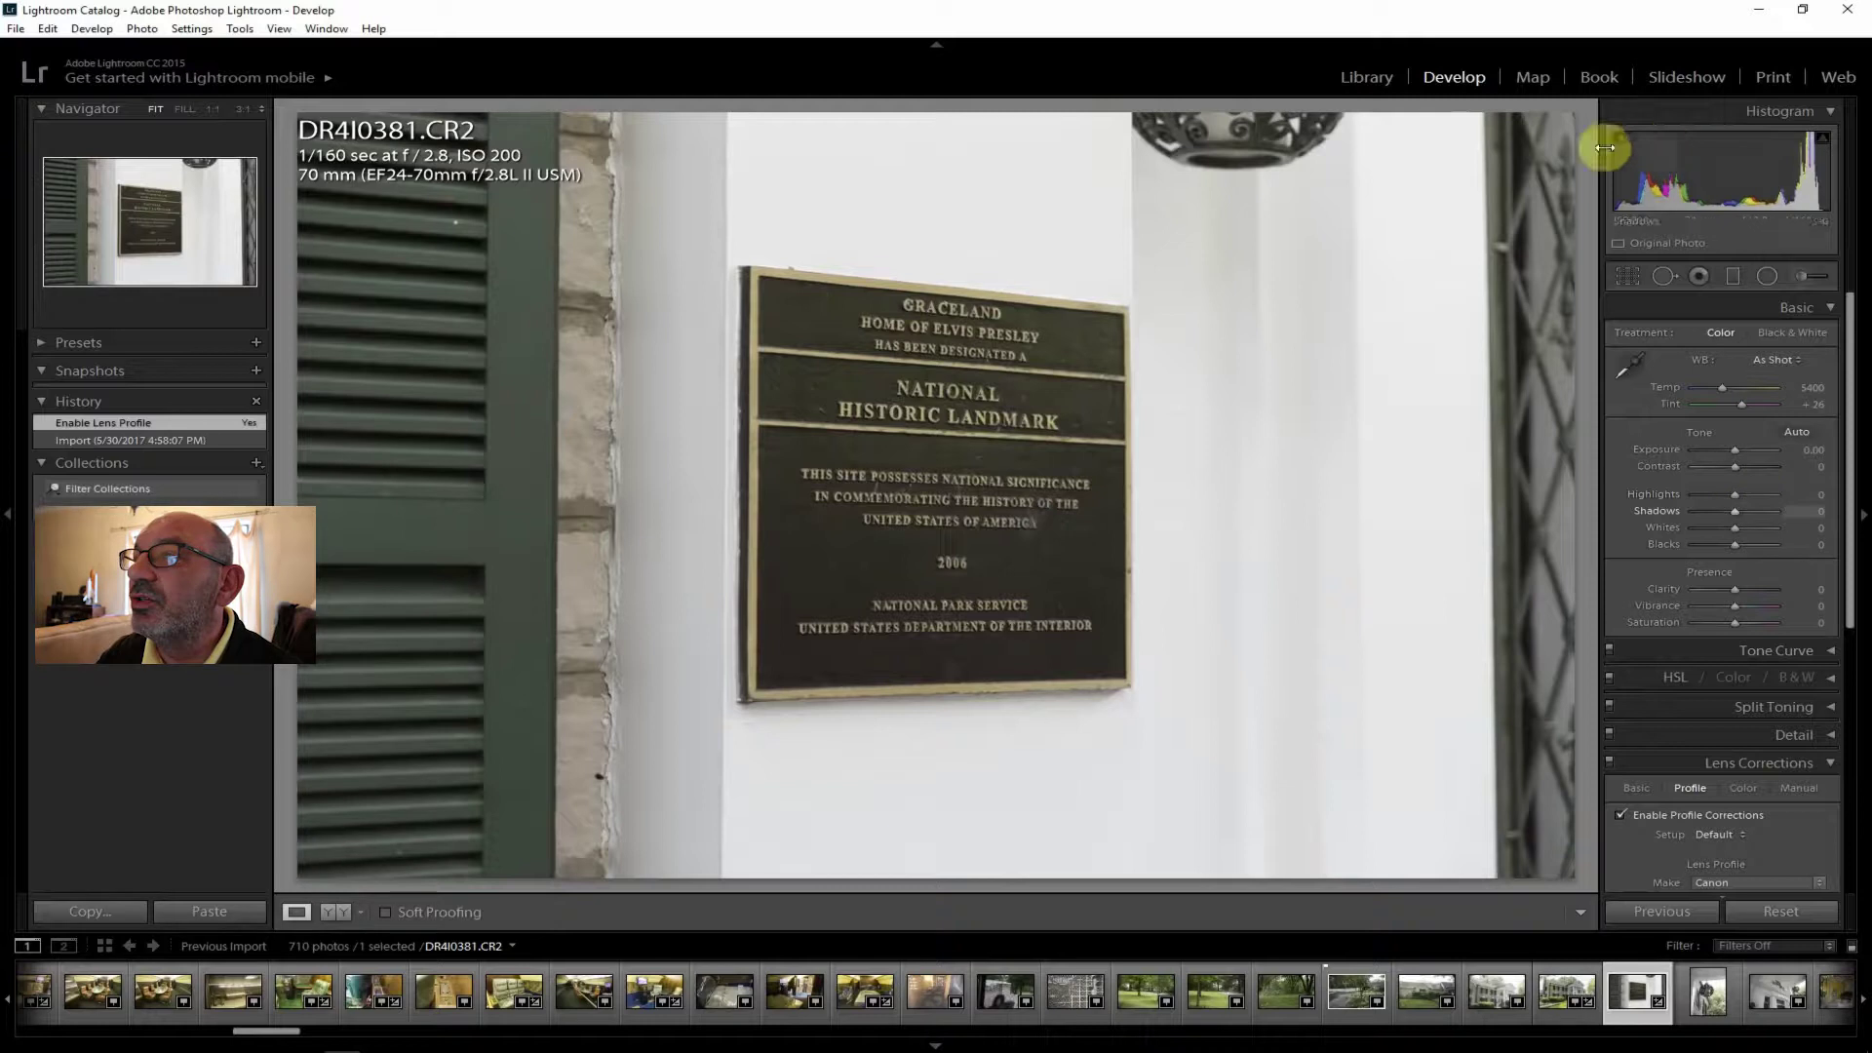
click(1628, 276)
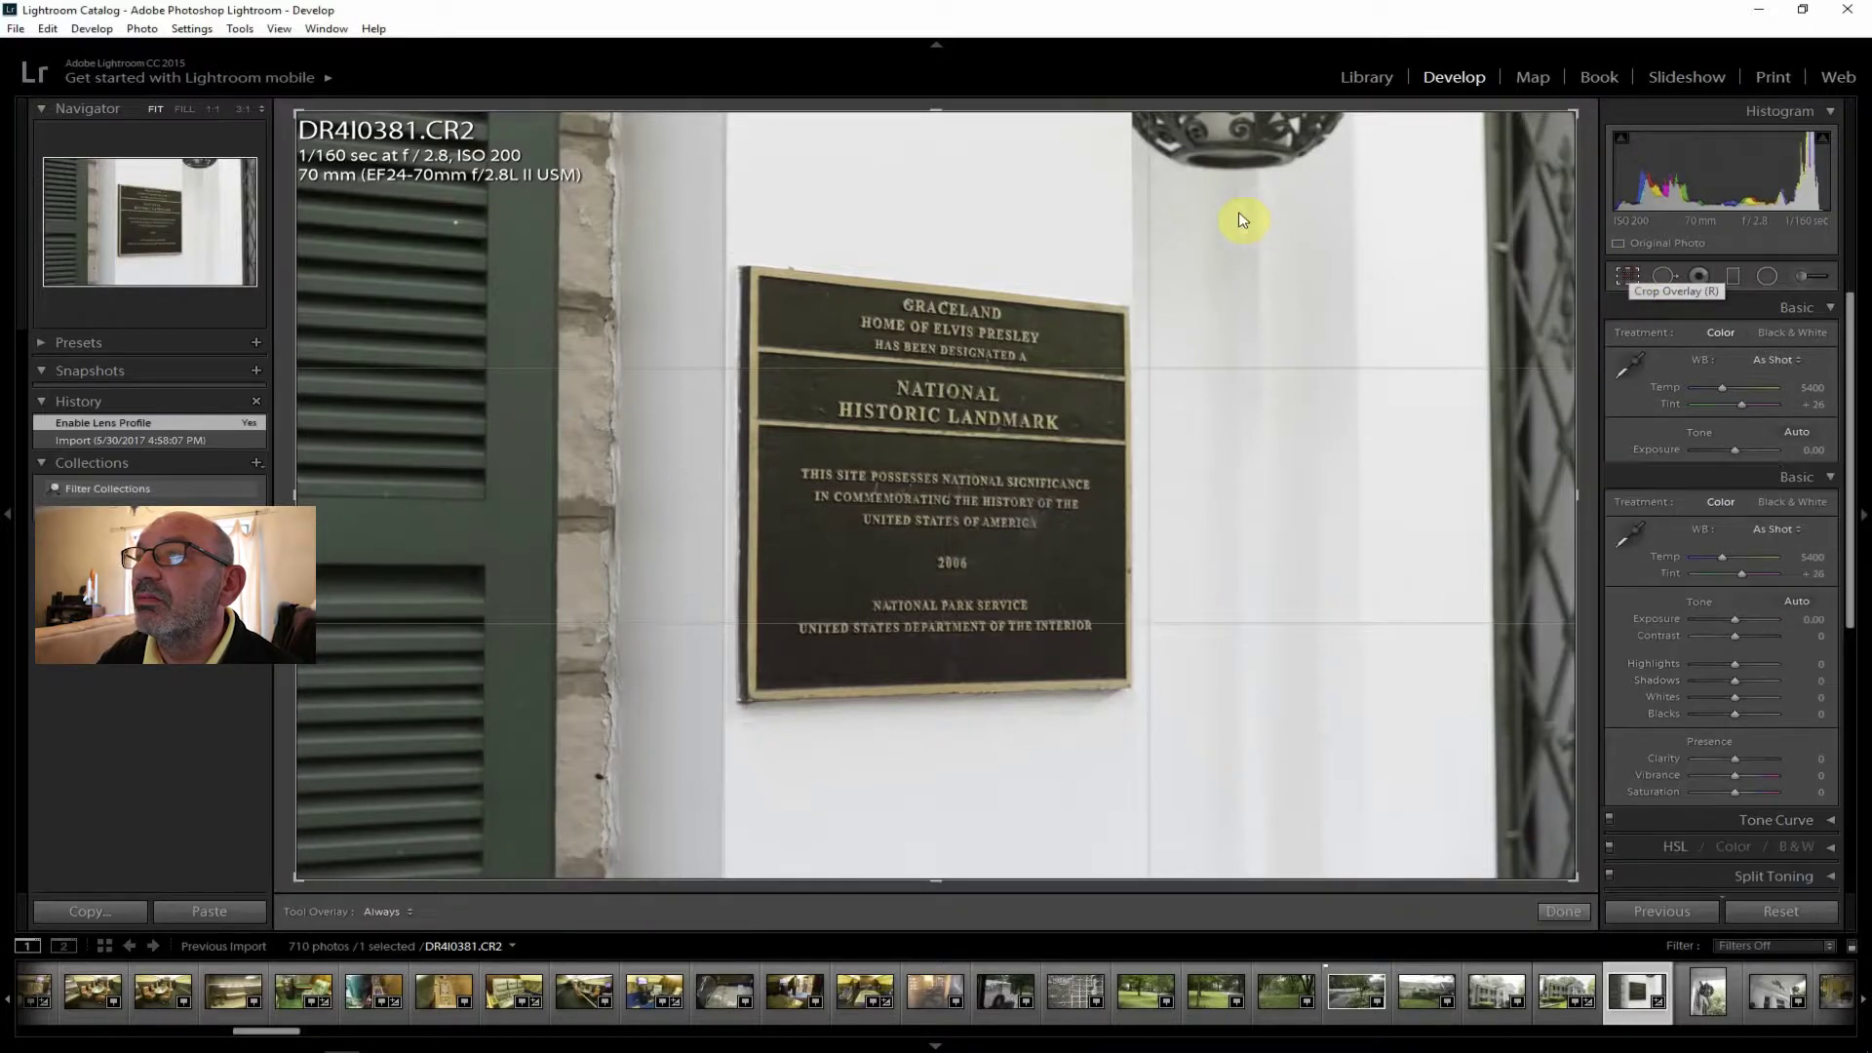
drag(1560, 110, 1495, 151)
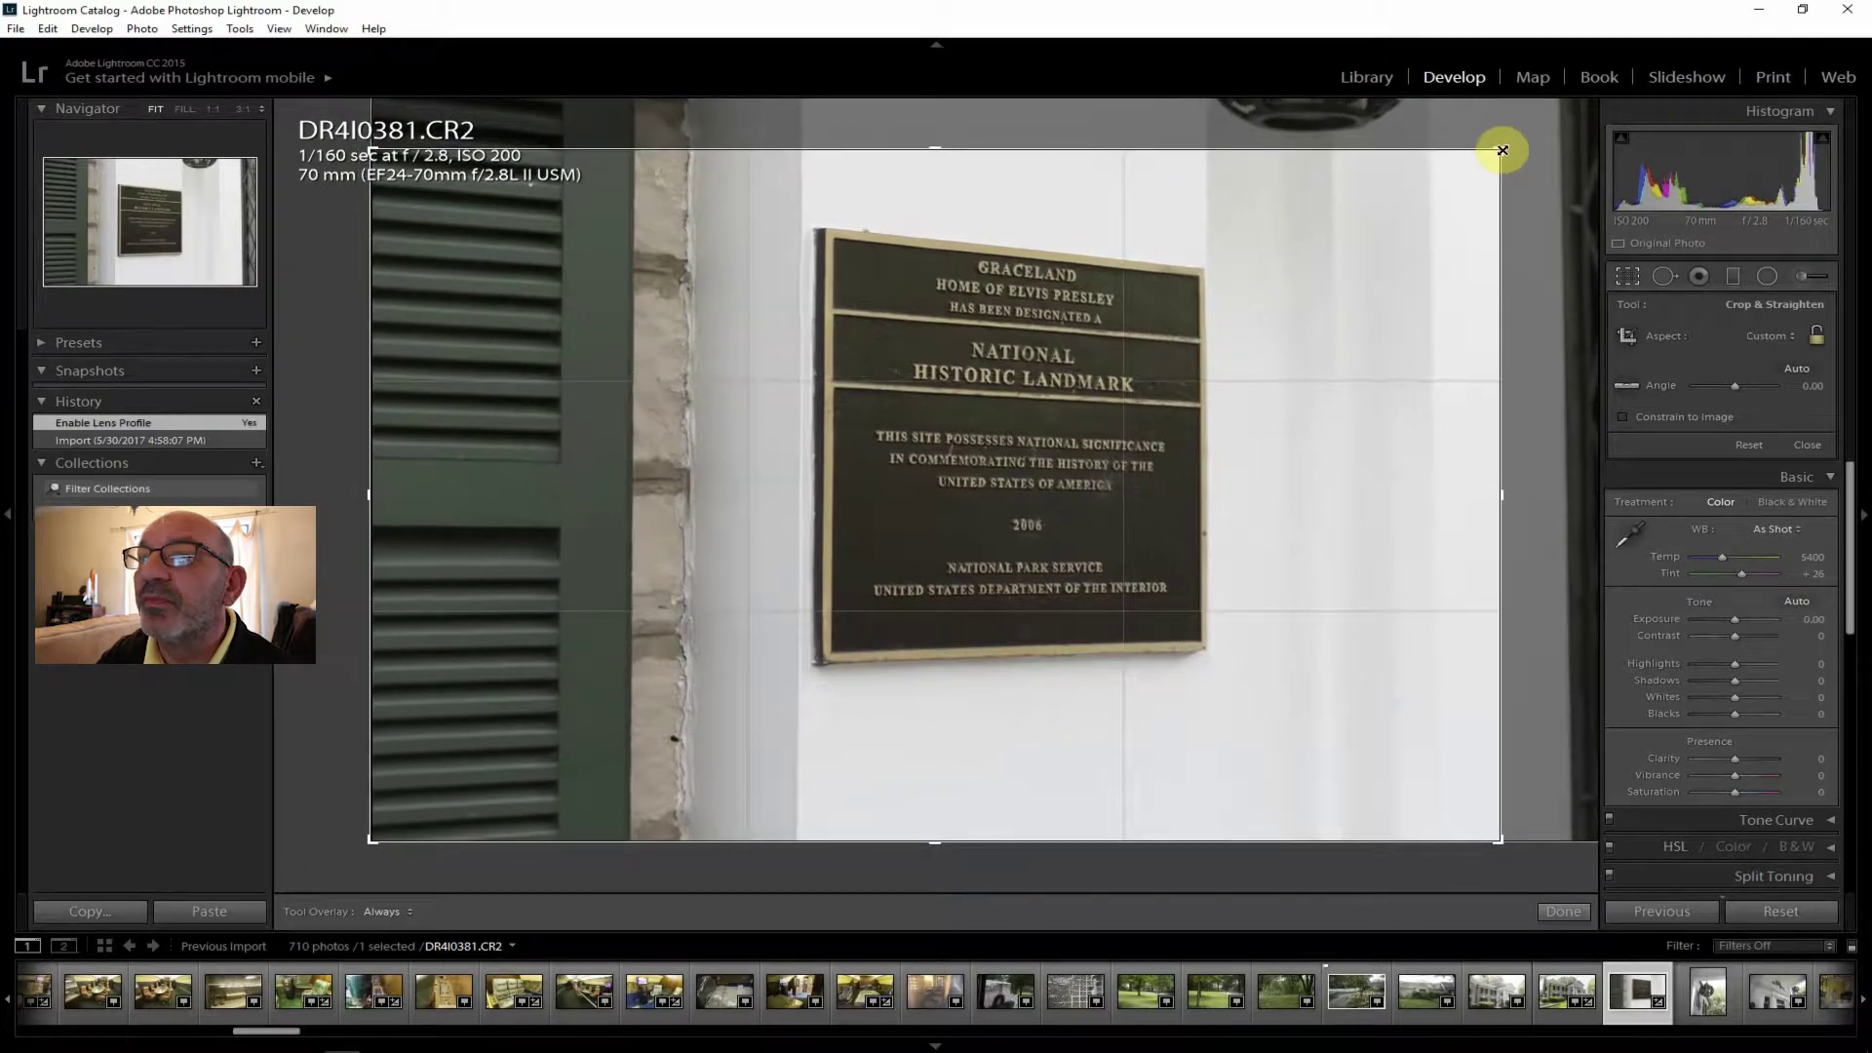
drag(370, 840, 526, 797)
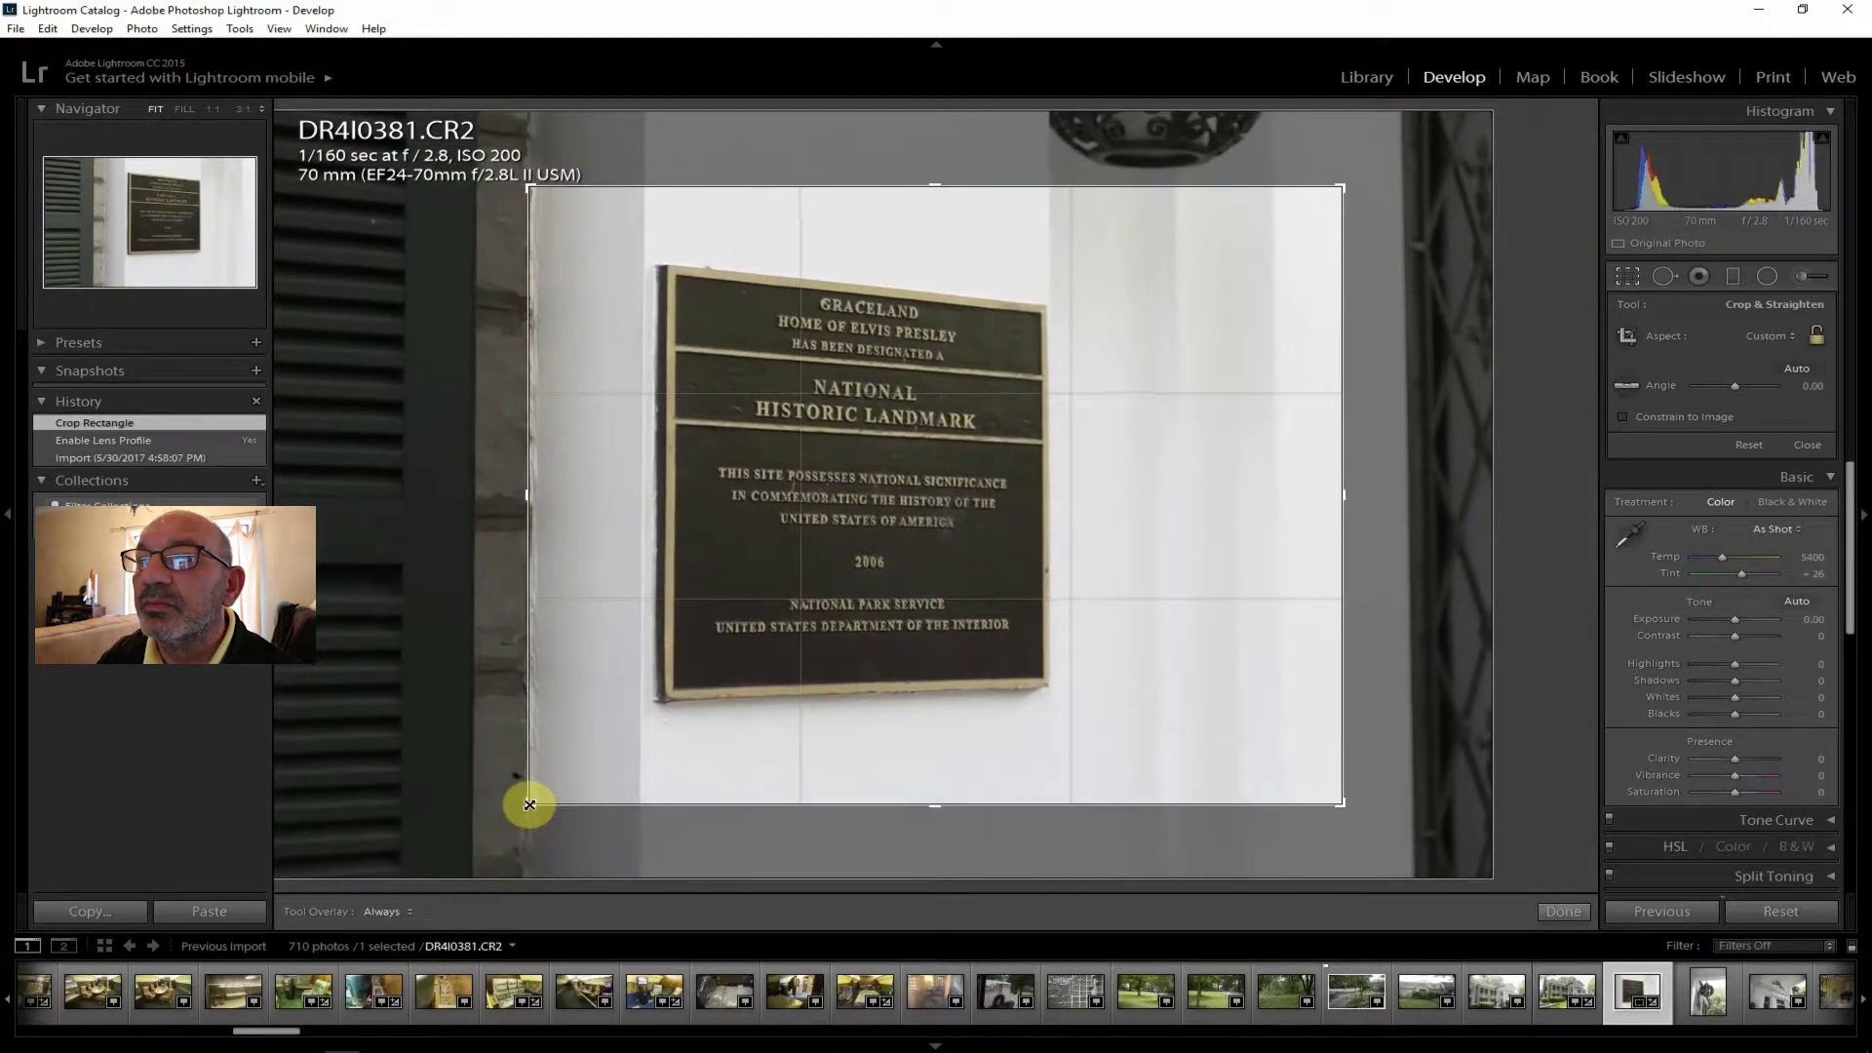
drag(929, 805, 932, 771)
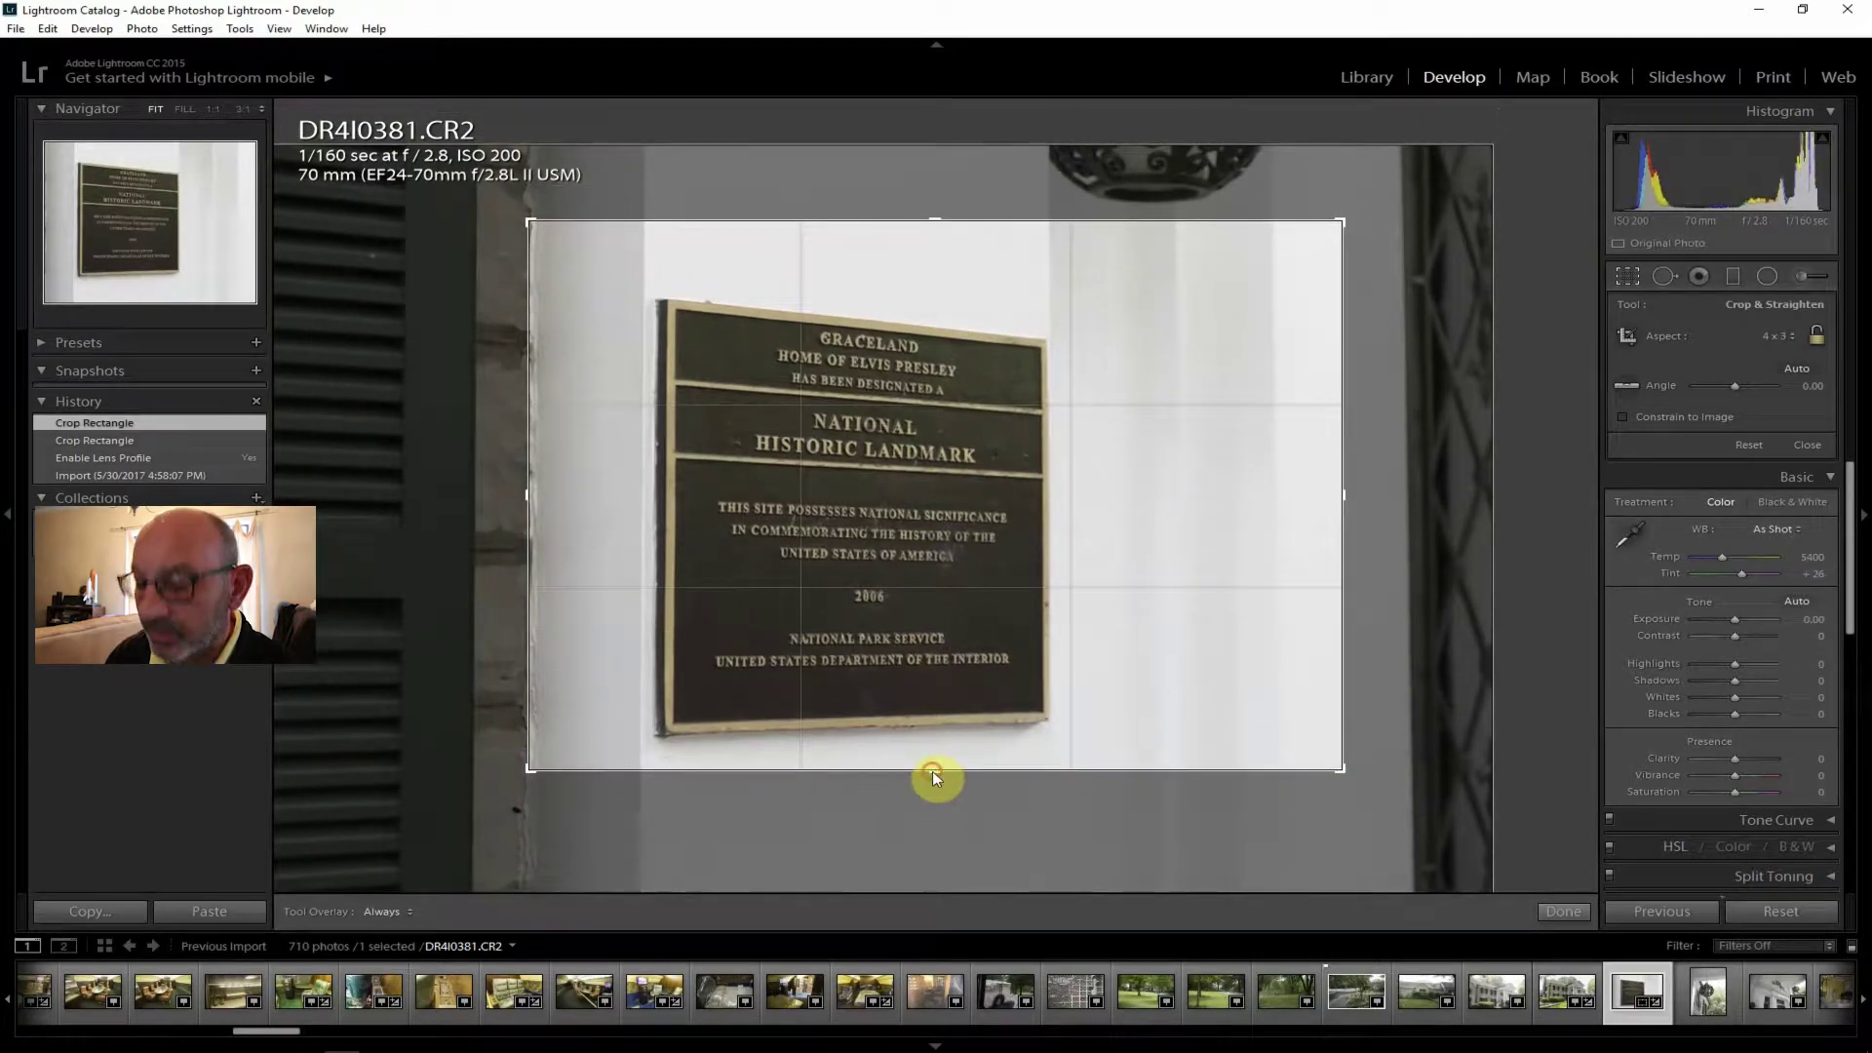
key(Return)
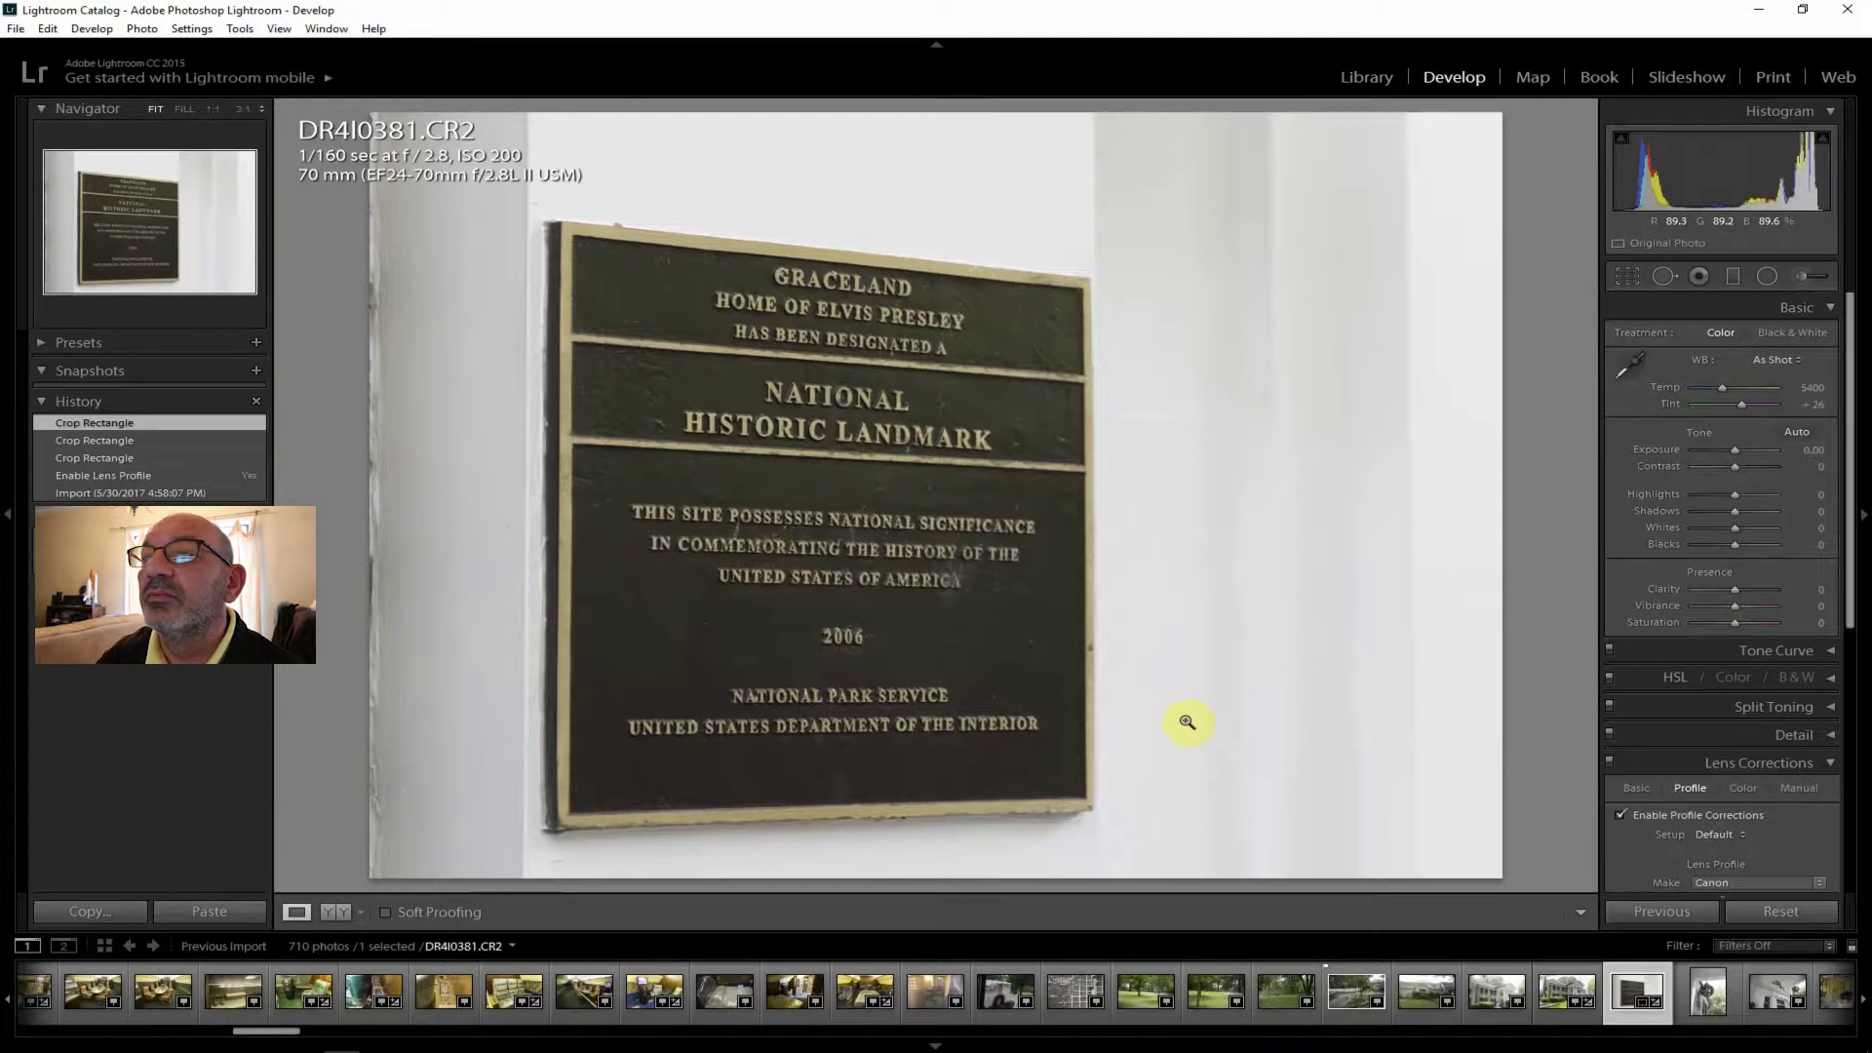
Set the plaque photo's Shadows and Contrast to +29, Clarity to +38, Vibrance to +14, Saturation to +12 and Dehaze to +19.
drag(1743, 514, 1746, 470)
drag(1746, 583, 1742, 603)
drag(1735, 622, 1737, 620)
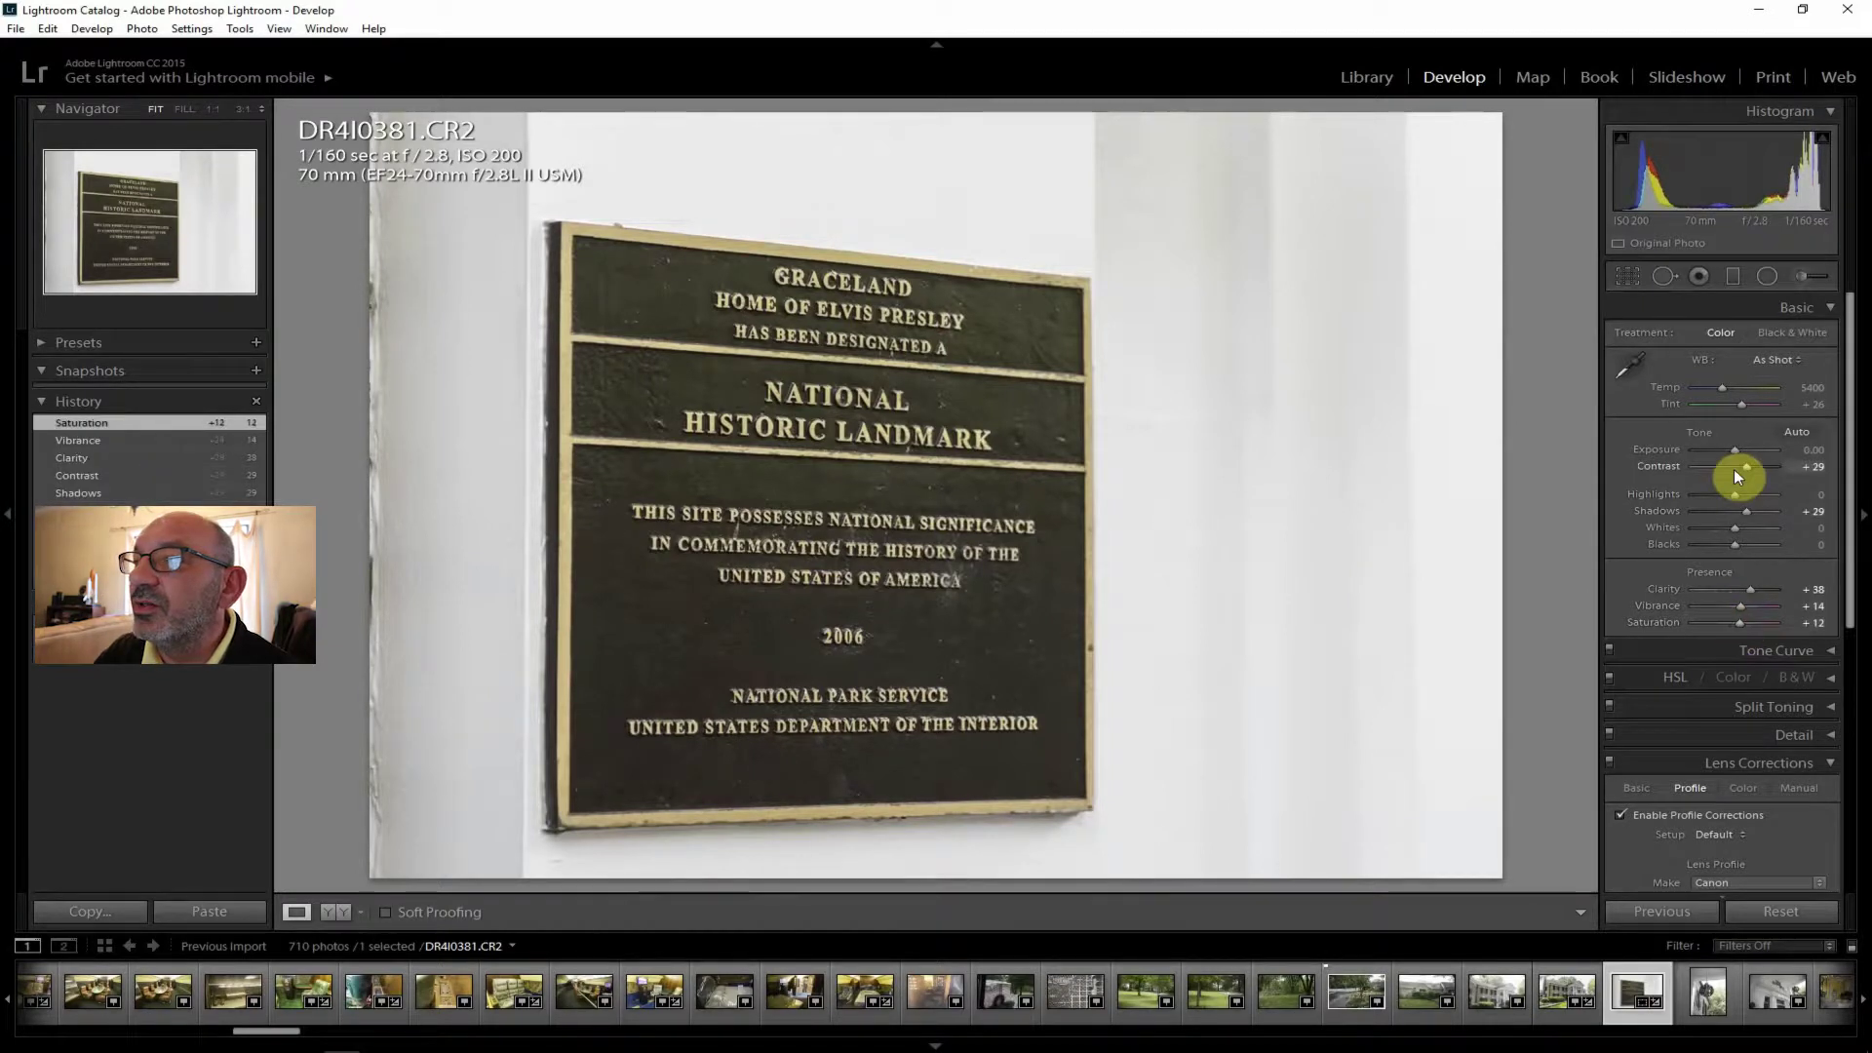
drag(1850, 539, 1857, 815)
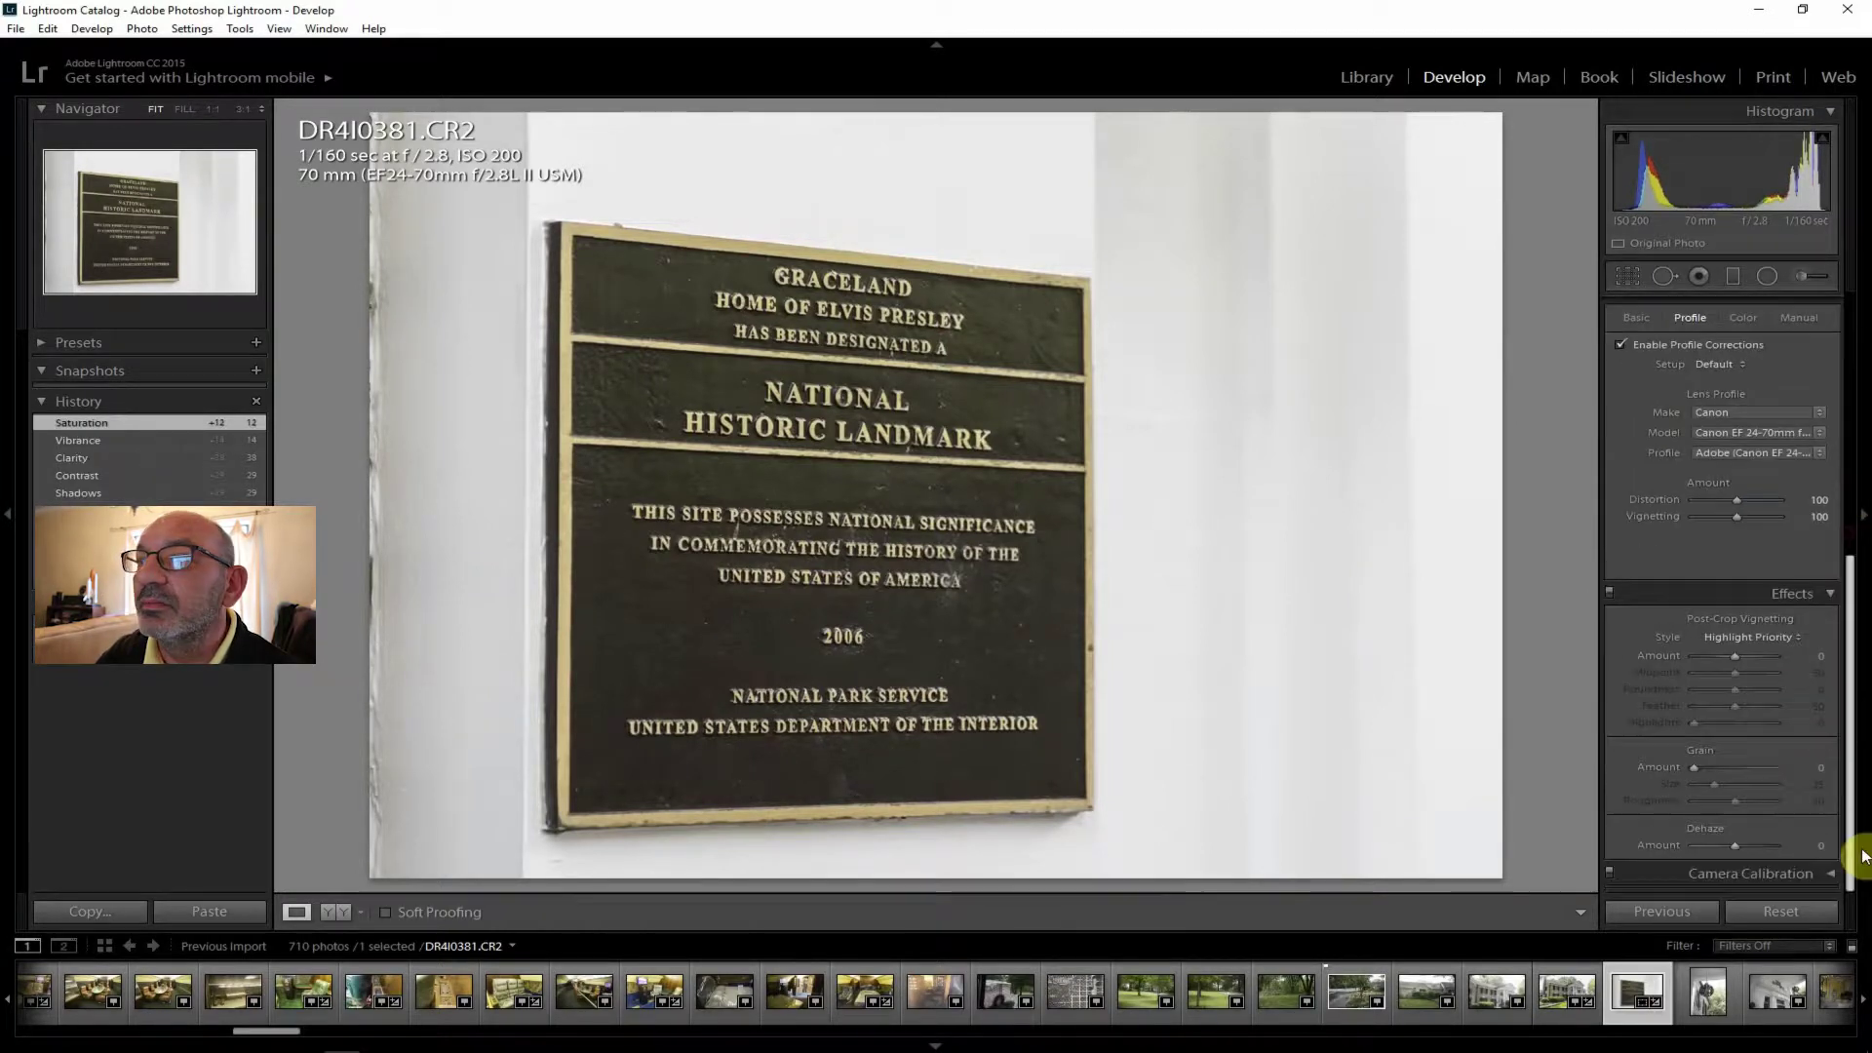
drag(1745, 840, 1741, 842)
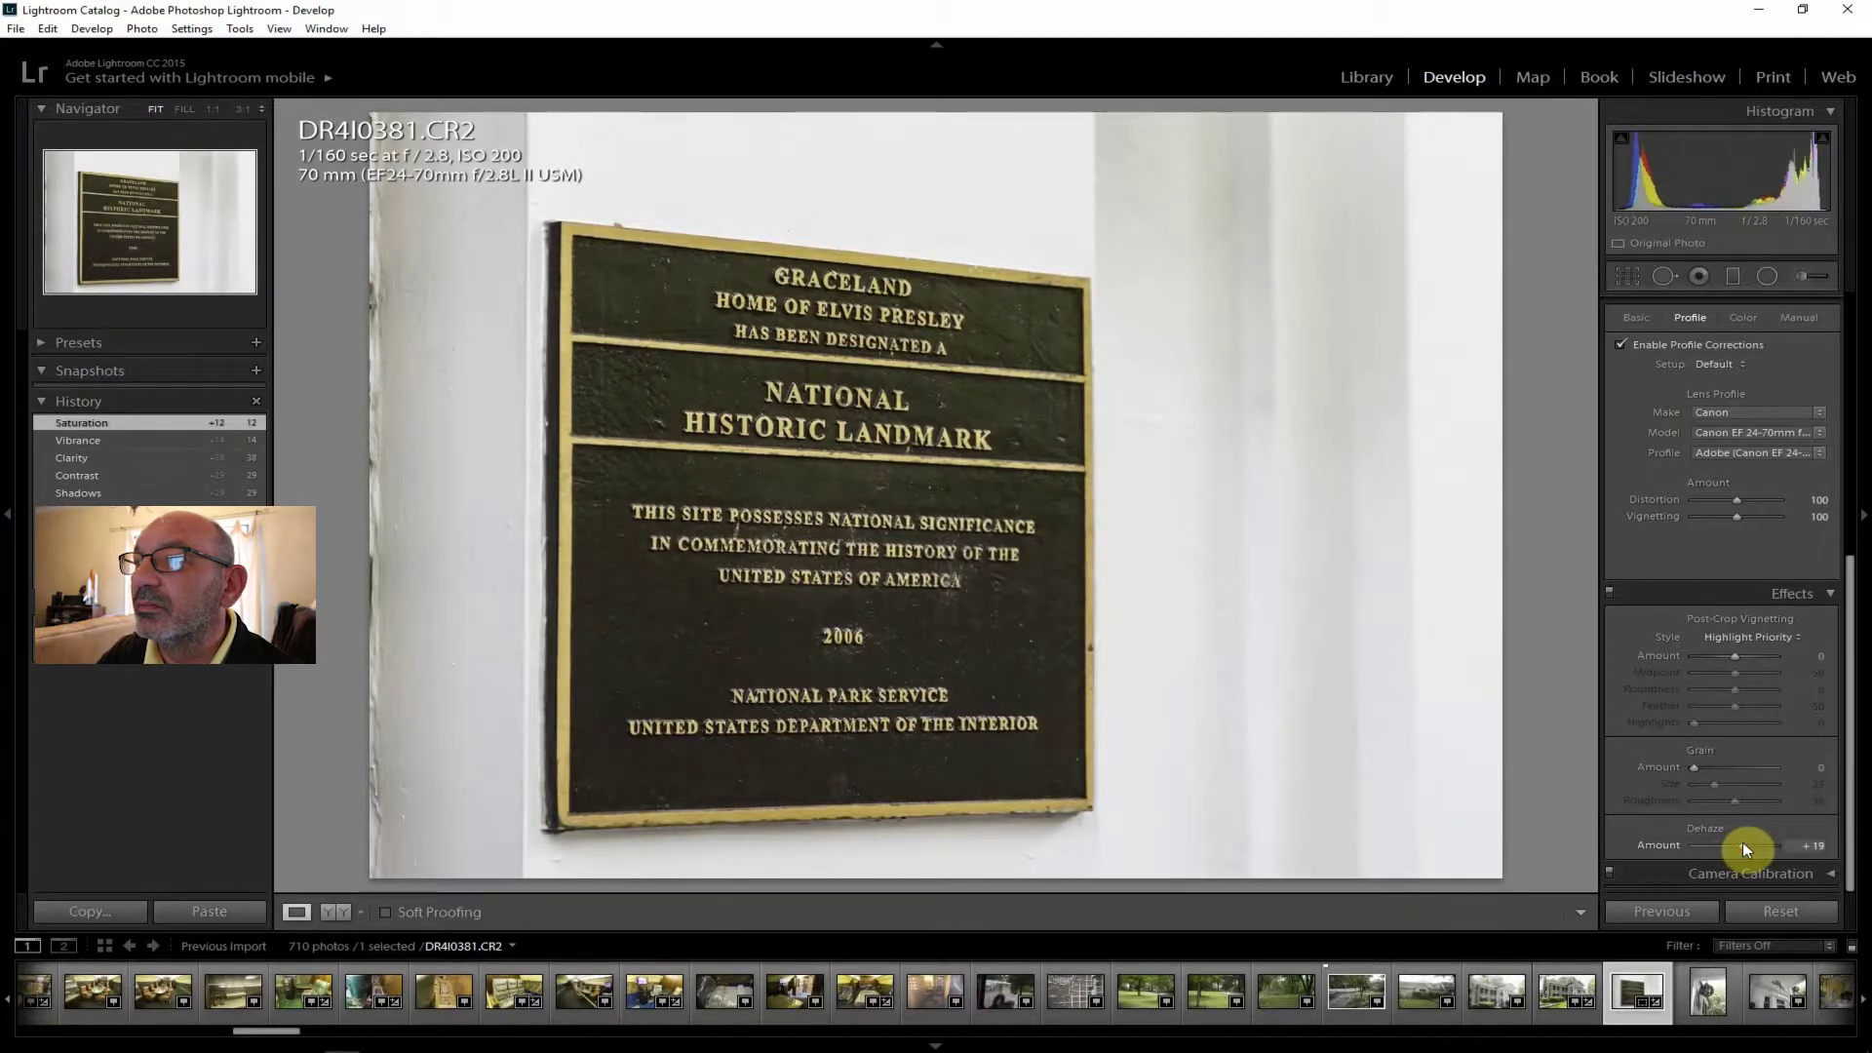
Export the edited plaque photo DR4I0381.CR2 to the J:\ToPost folder with the existing export settings.
click(15, 29)
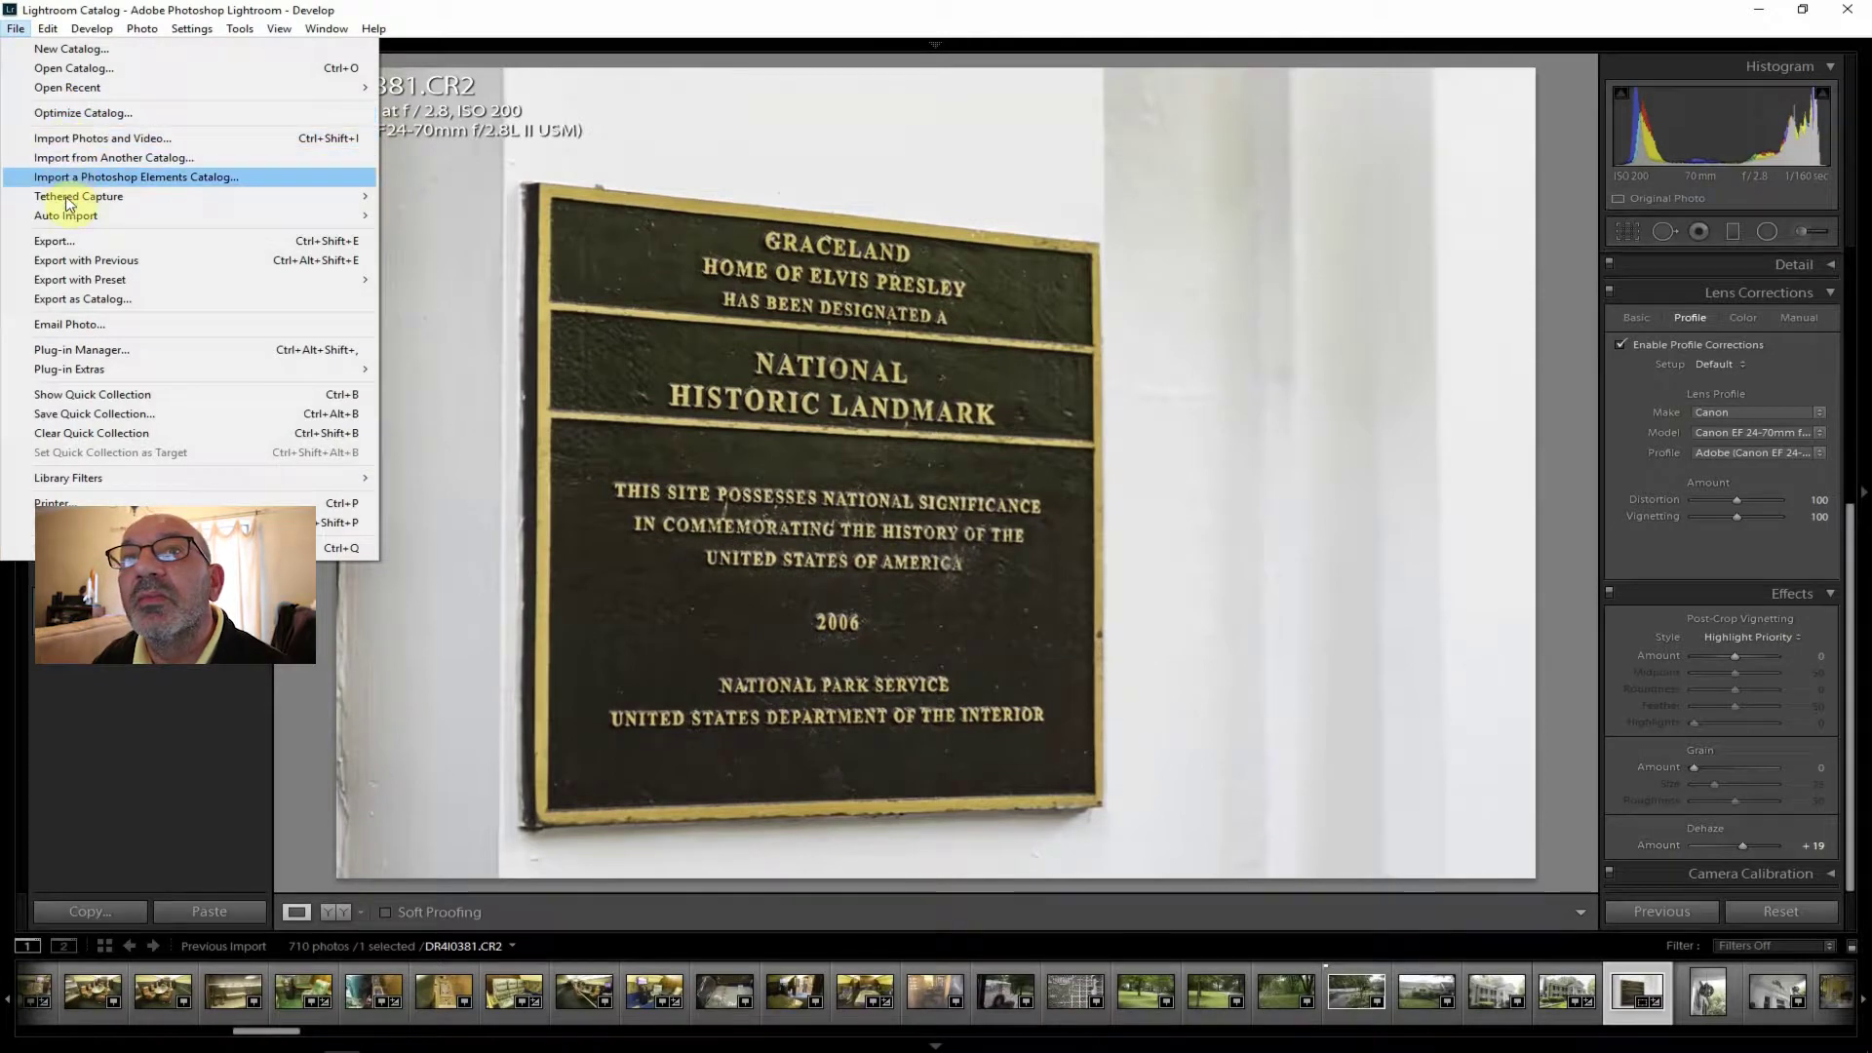
click(68, 241)
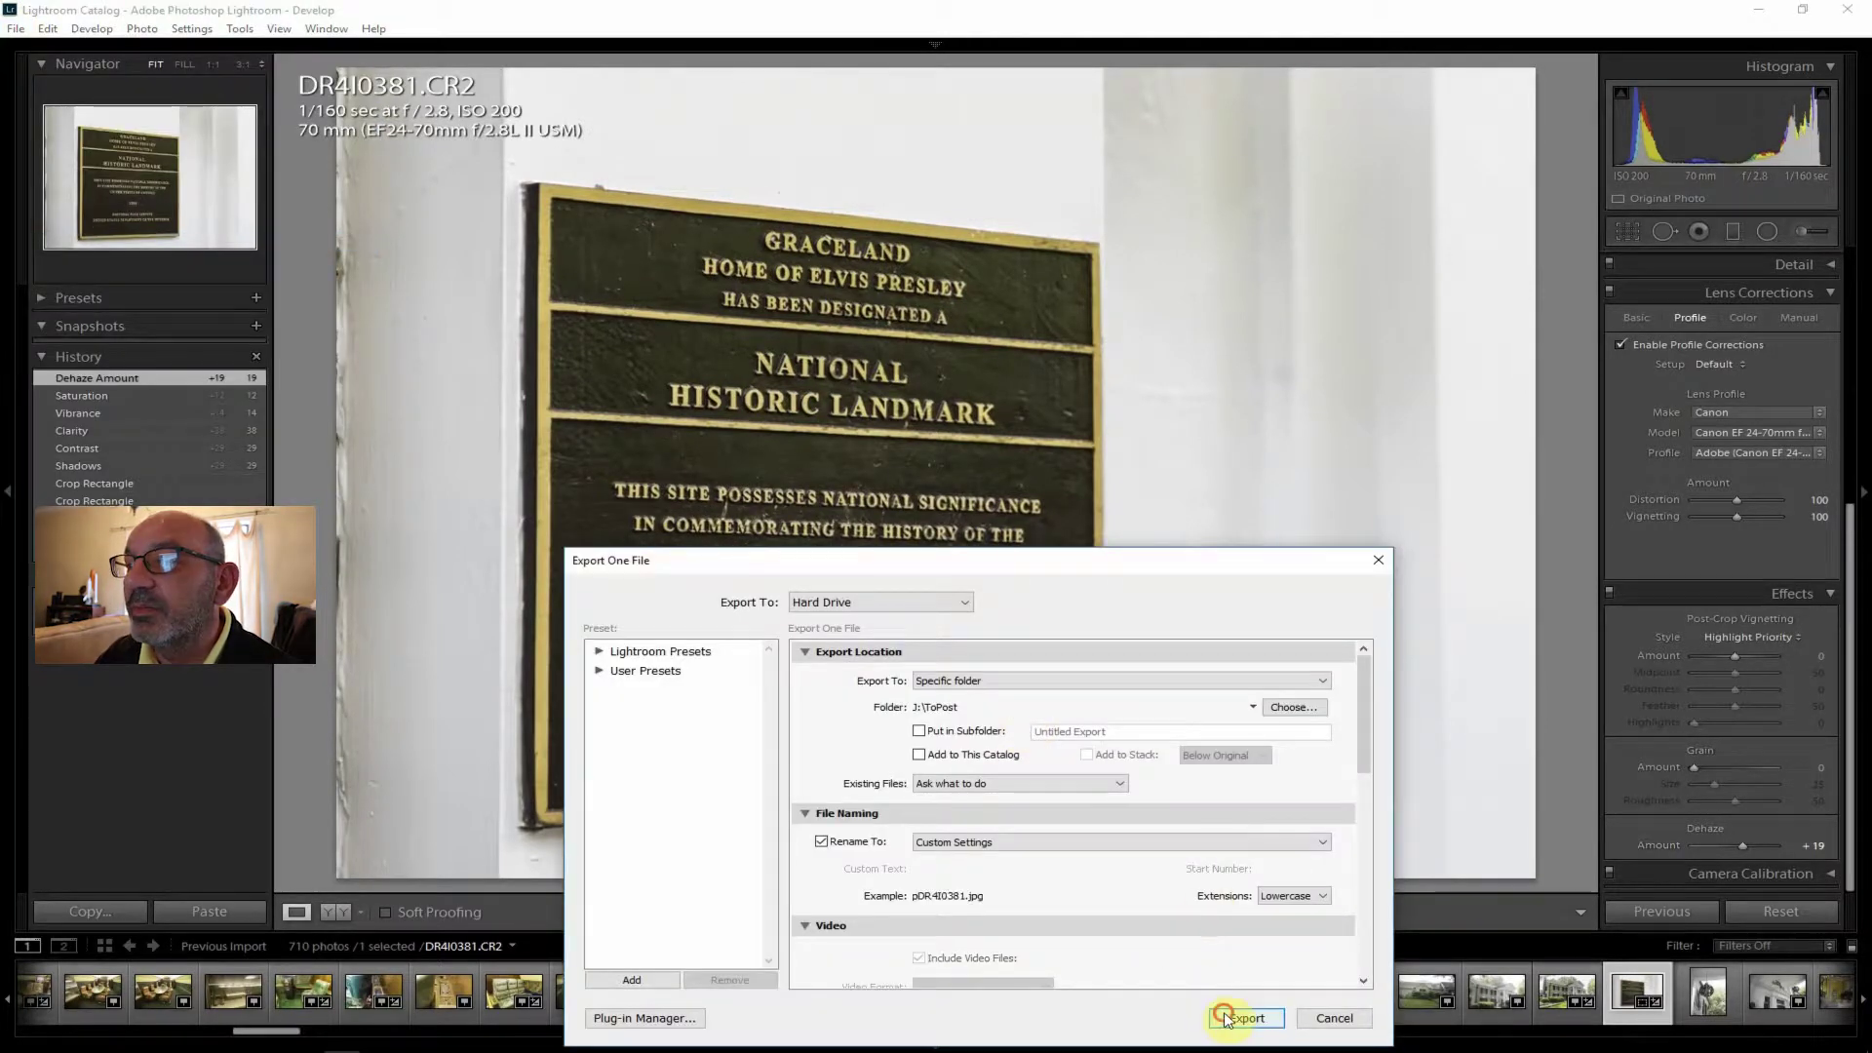
click(1238, 1017)
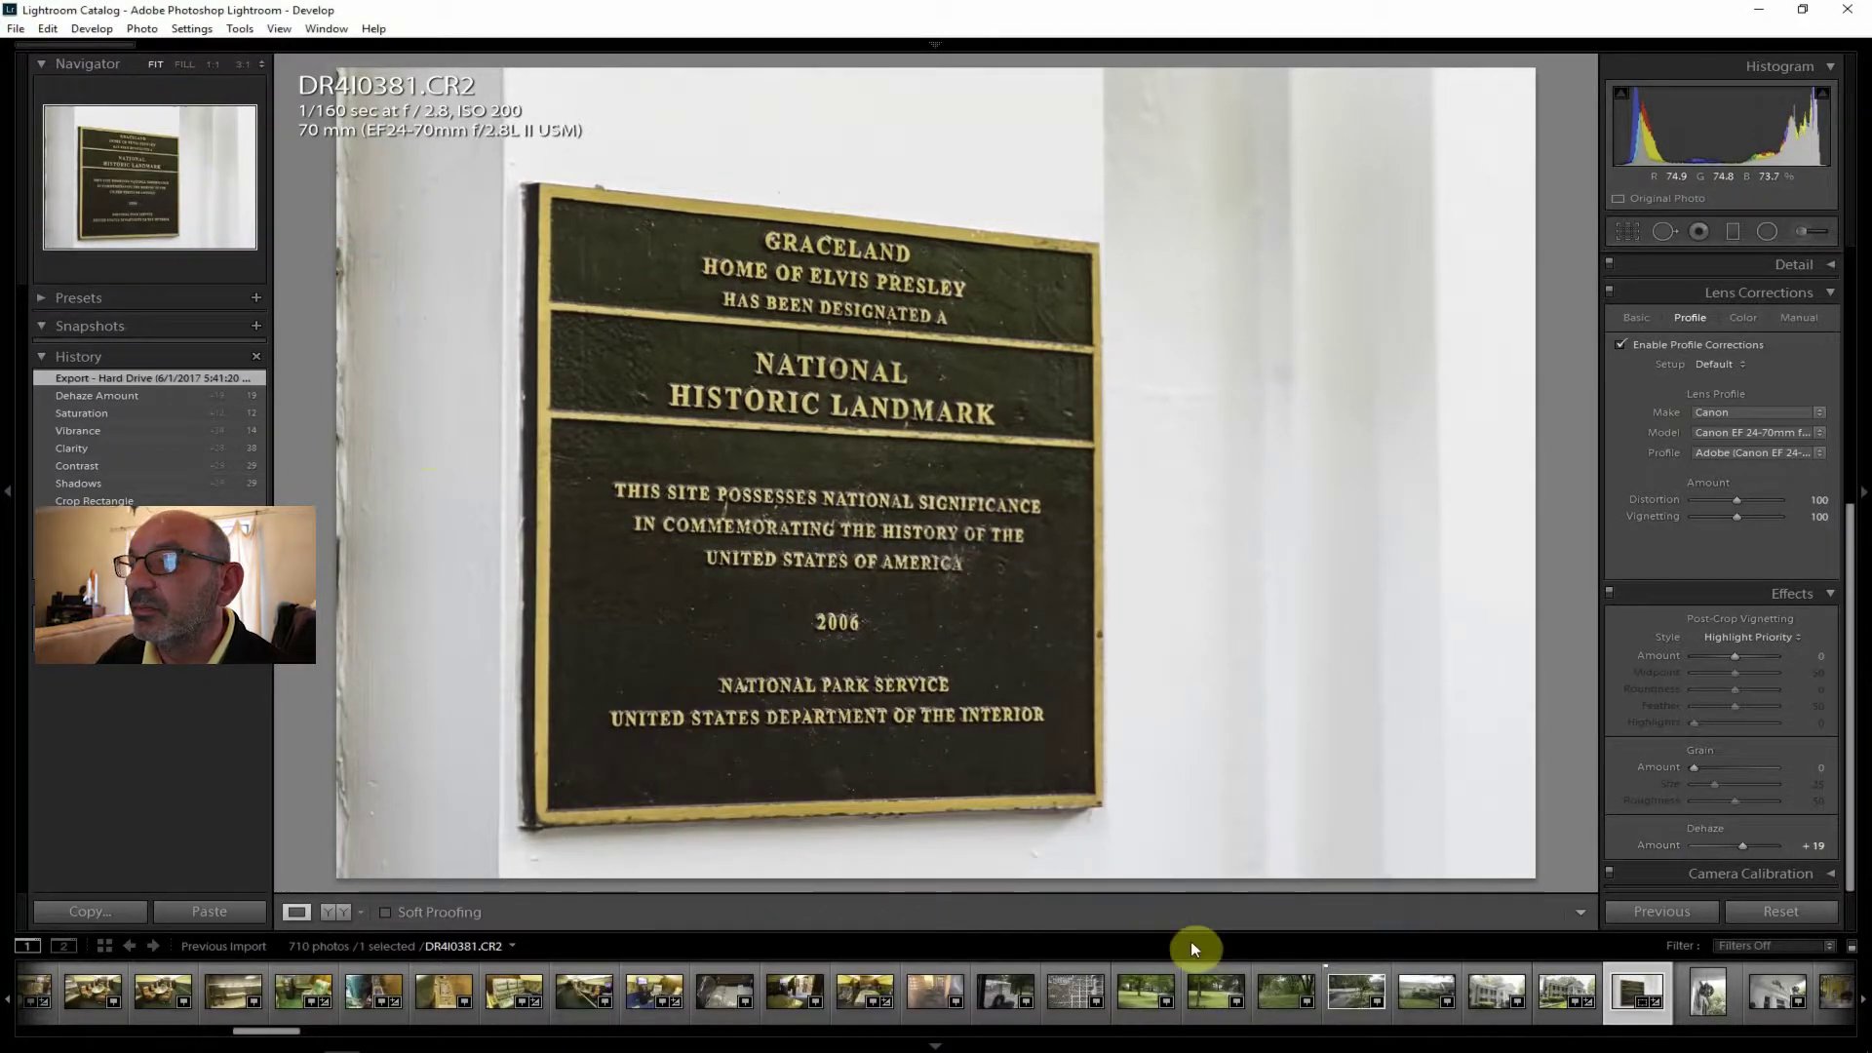
Review the hanging lantern photo DR4I0382.CR2 and the mansion entrance photo DR4I0383.CR2.
click(1708, 990)
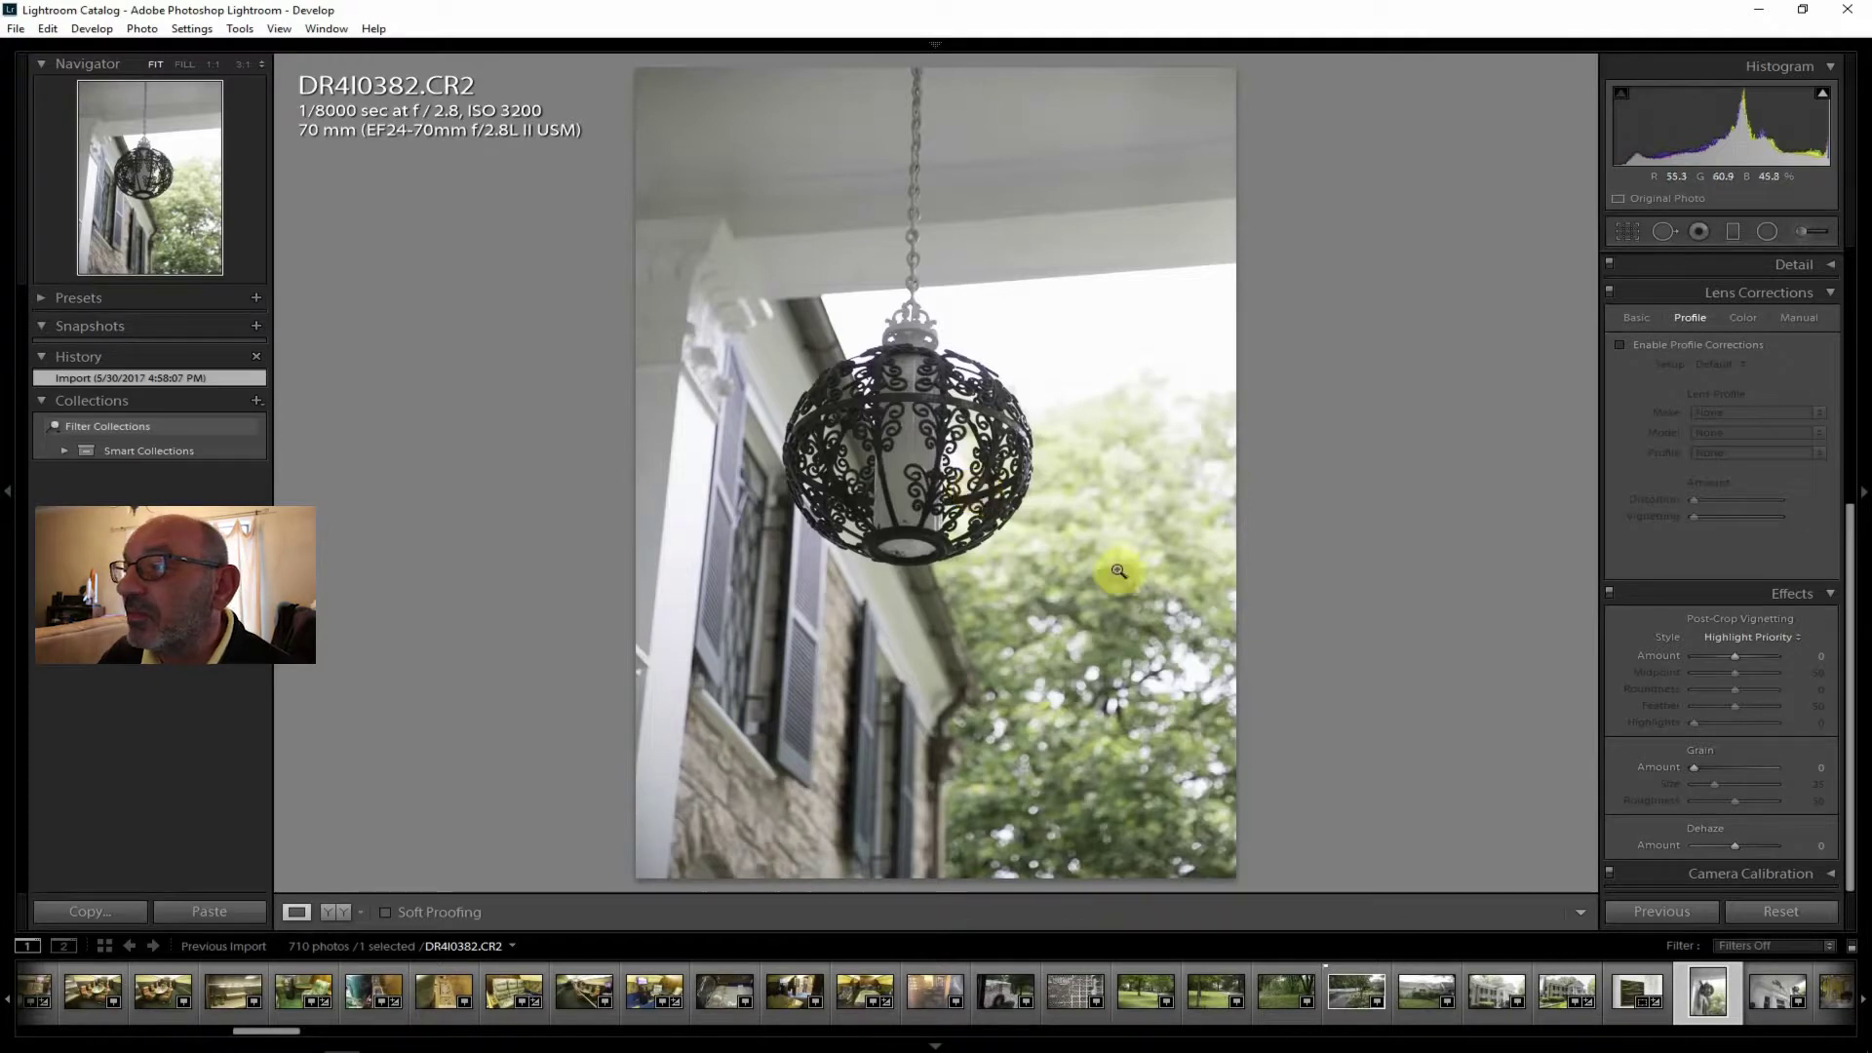
click(1771, 992)
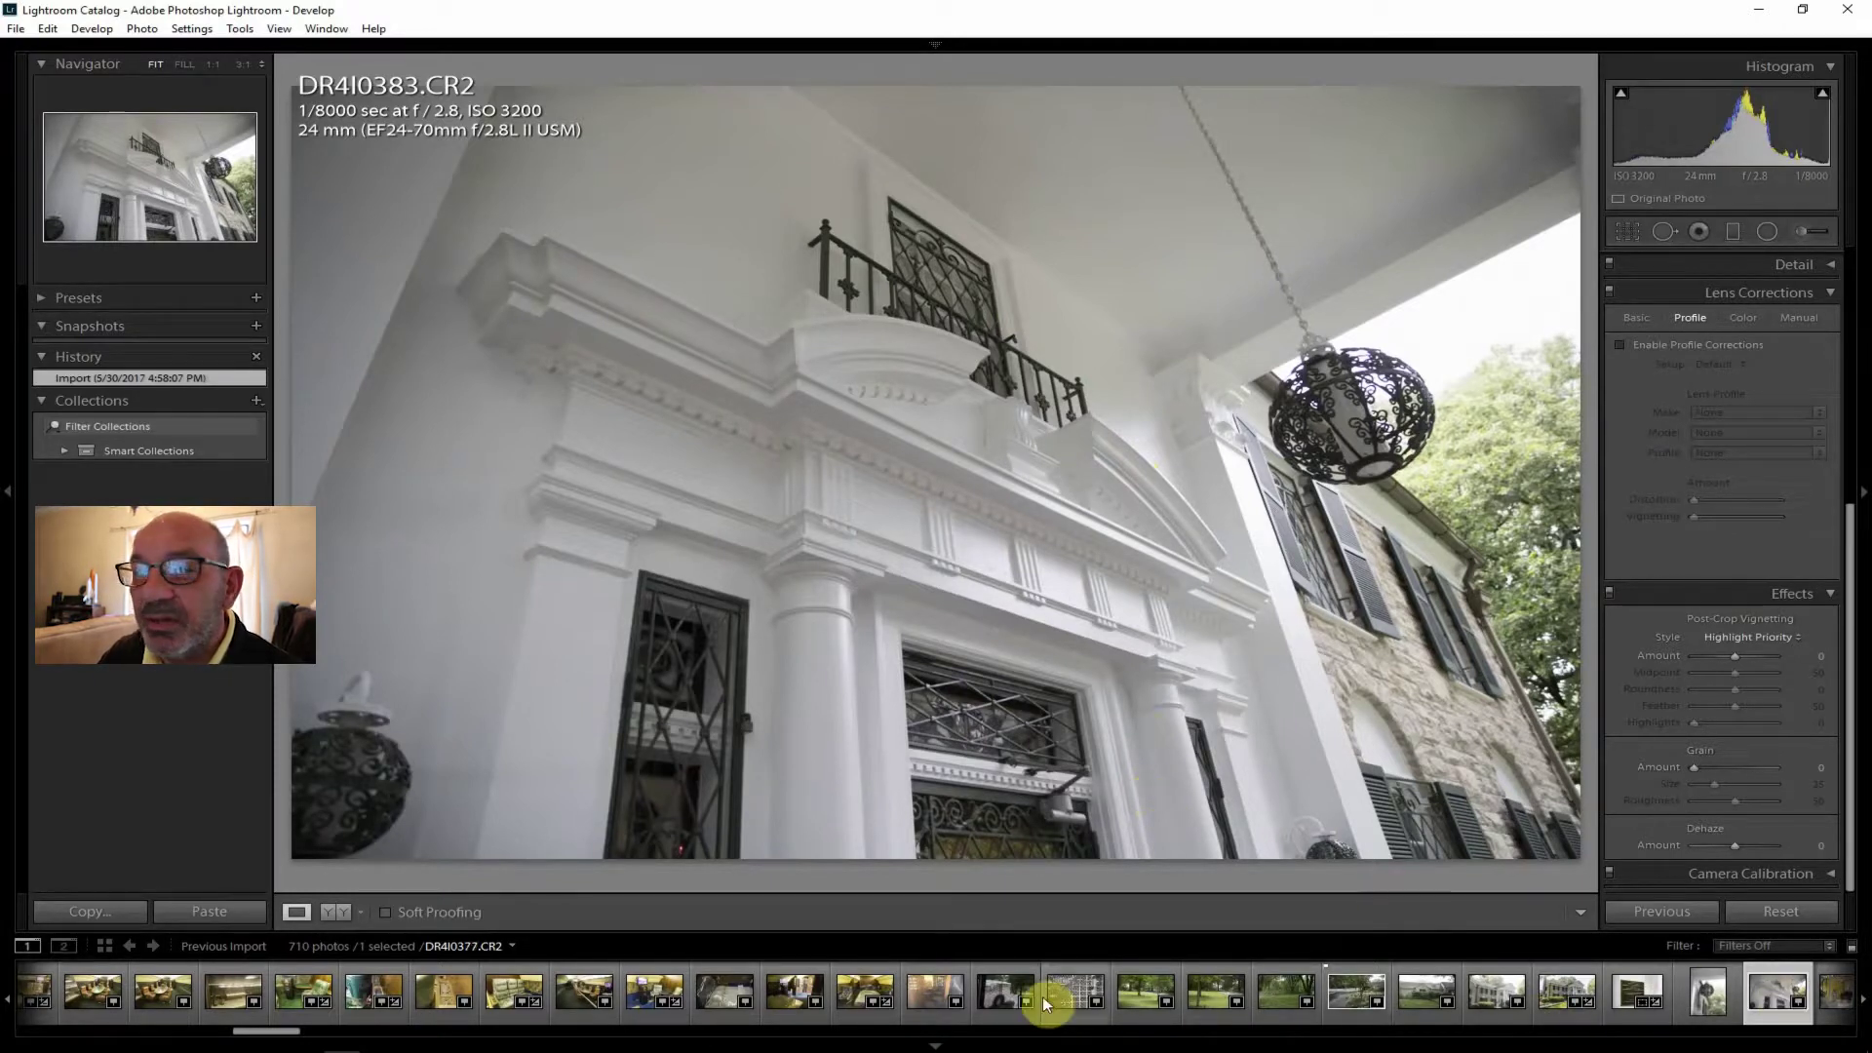
Open the piano room photo DR4I0384.CR2, inspect the piano at 1:1 and enable lens profile corrections.
drag(271, 1036, 305, 1038)
click(875, 986)
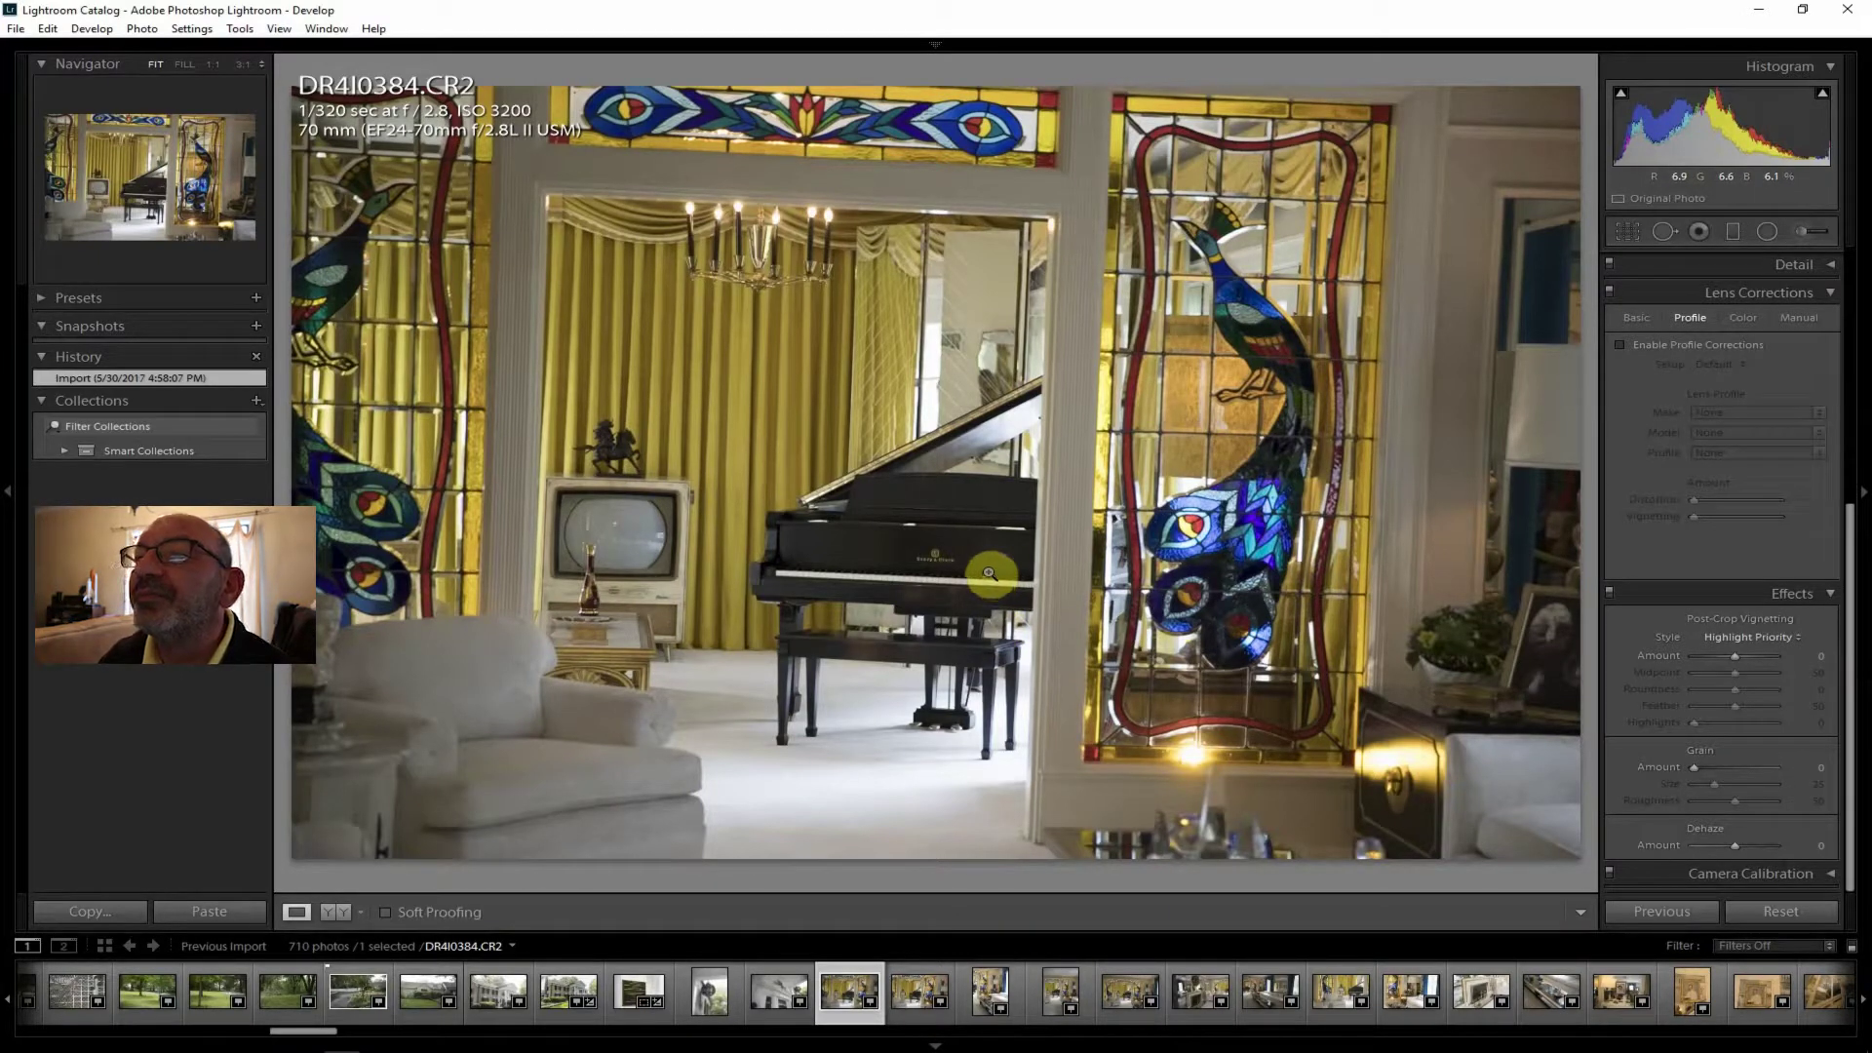
click(937, 575)
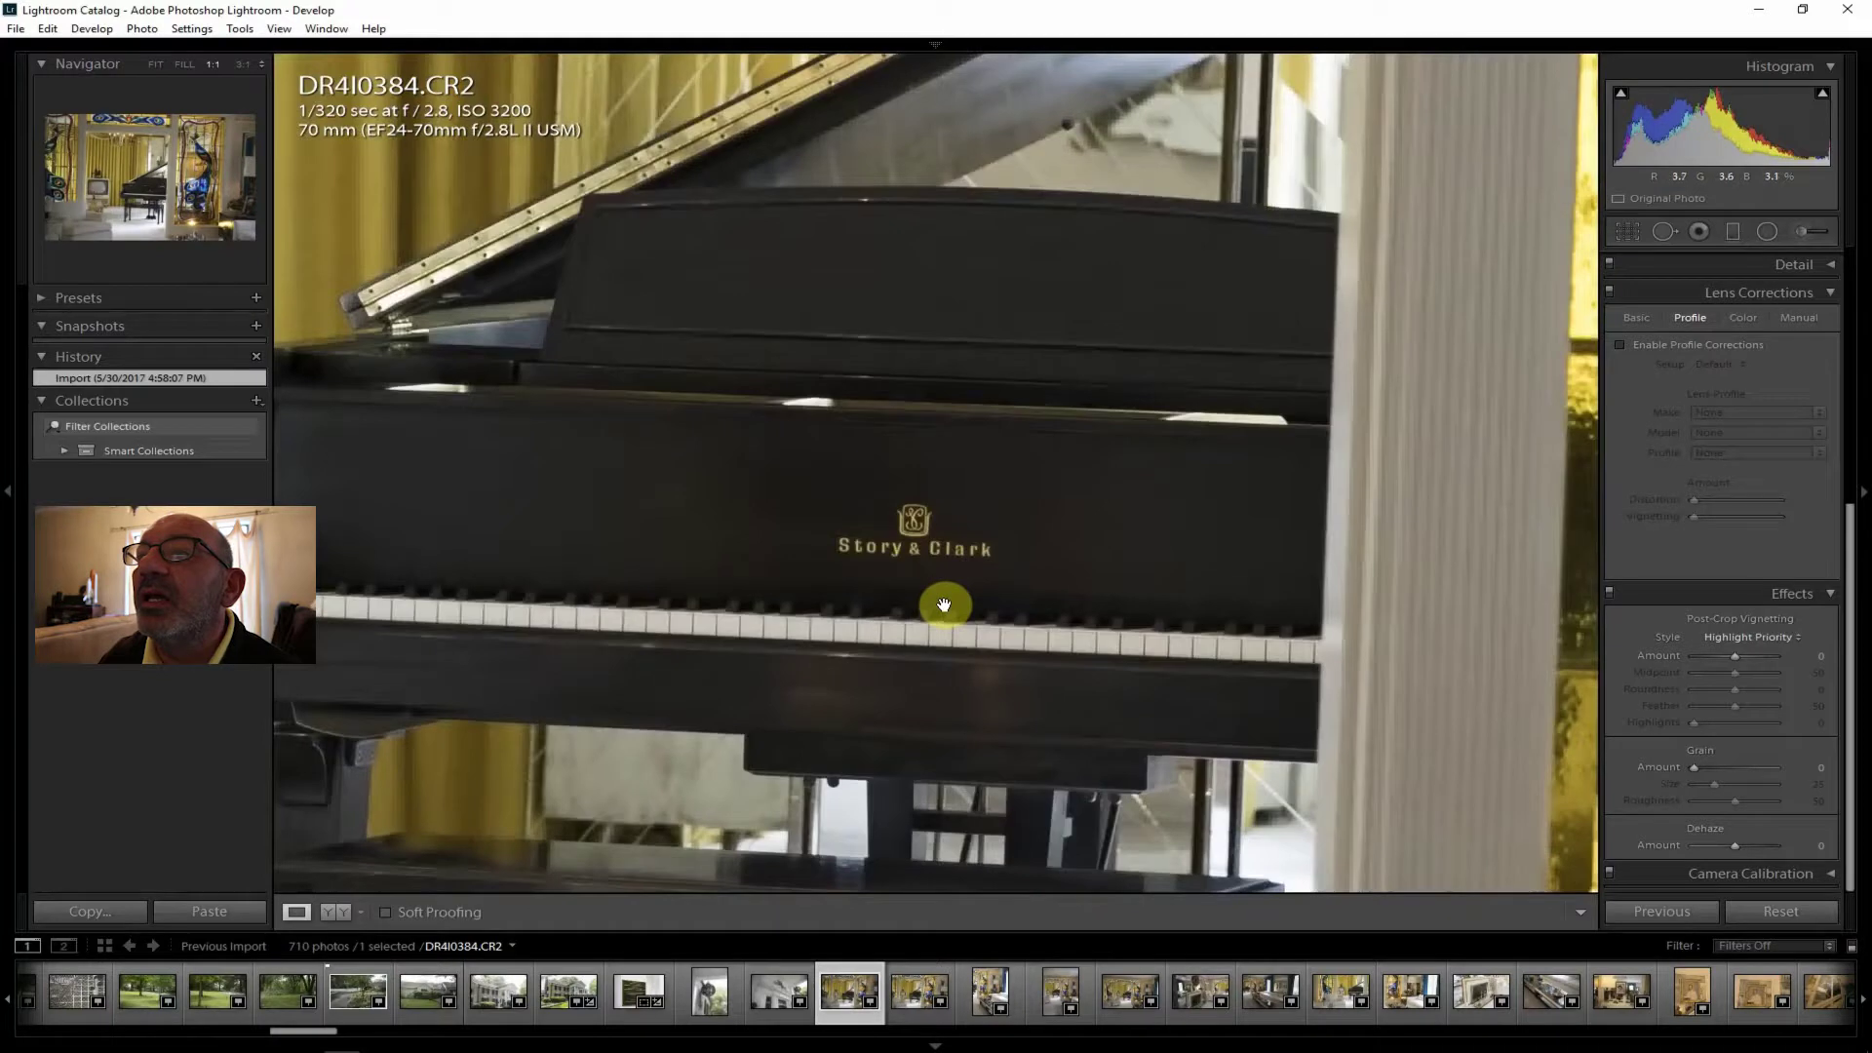
click(155, 64)
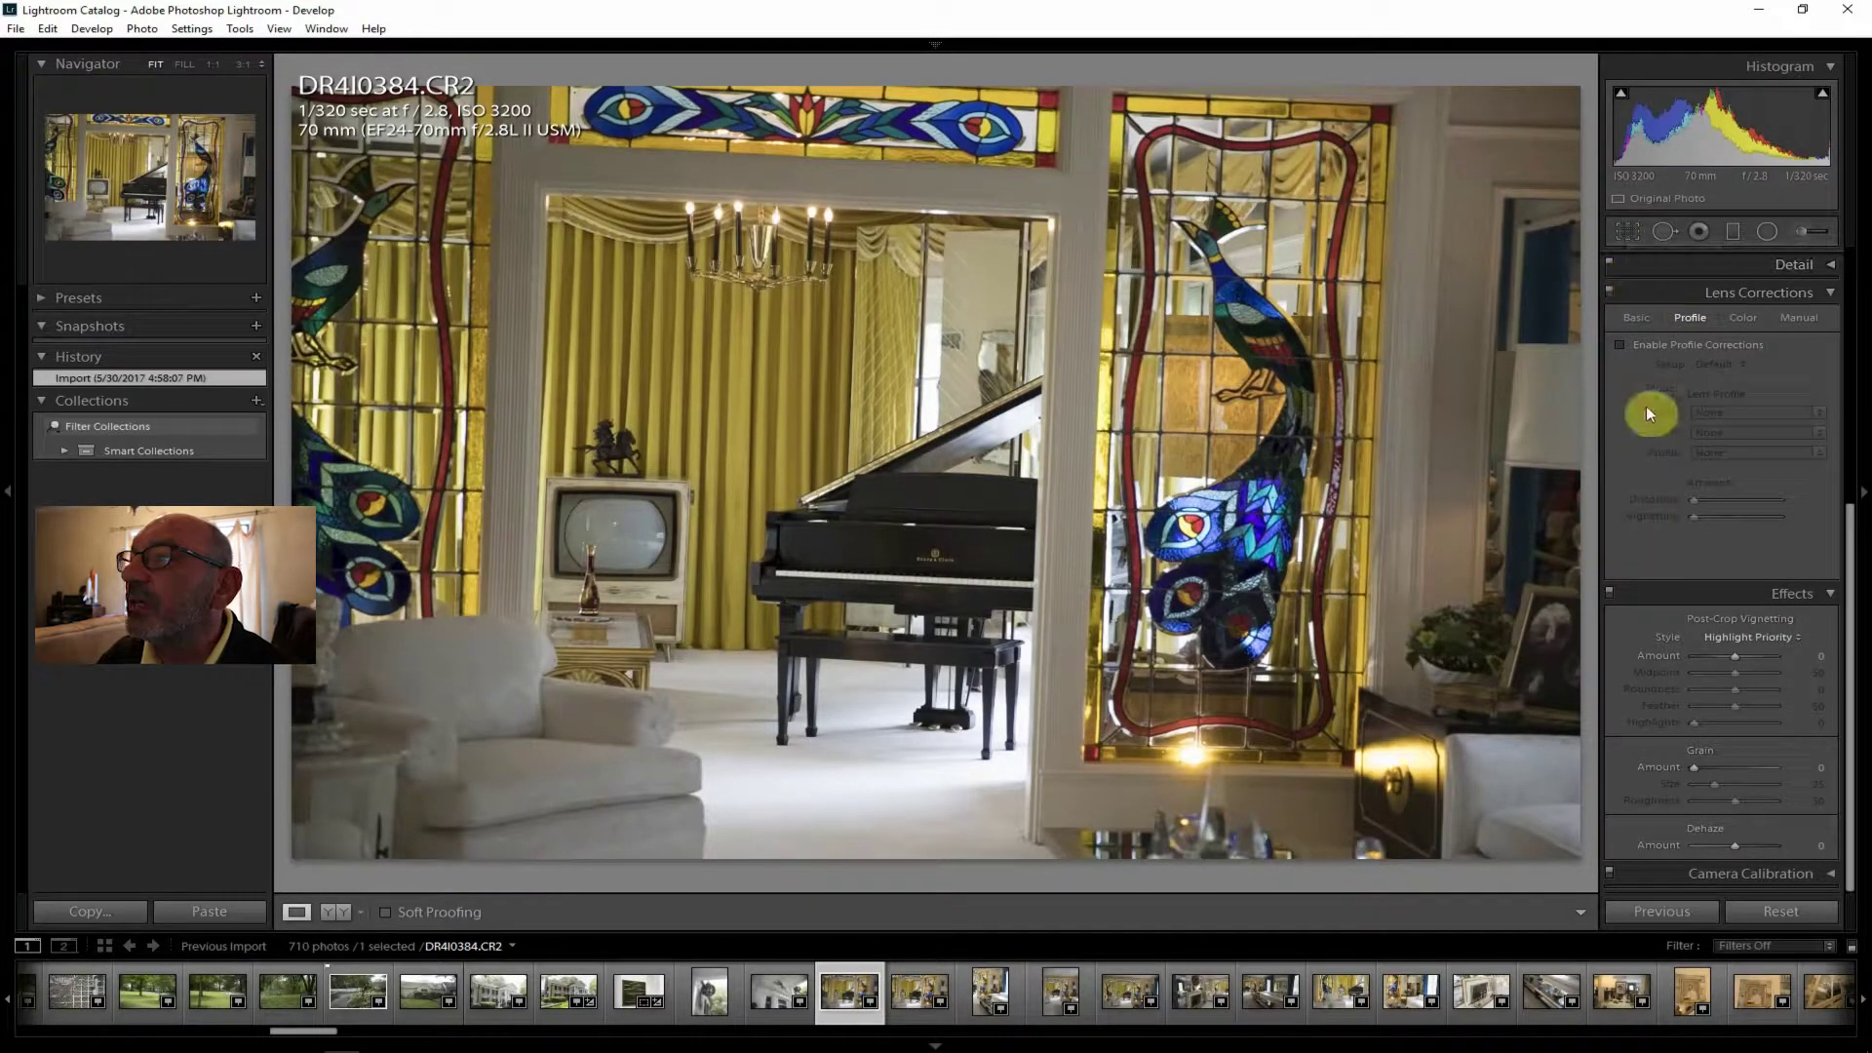
click(1657, 344)
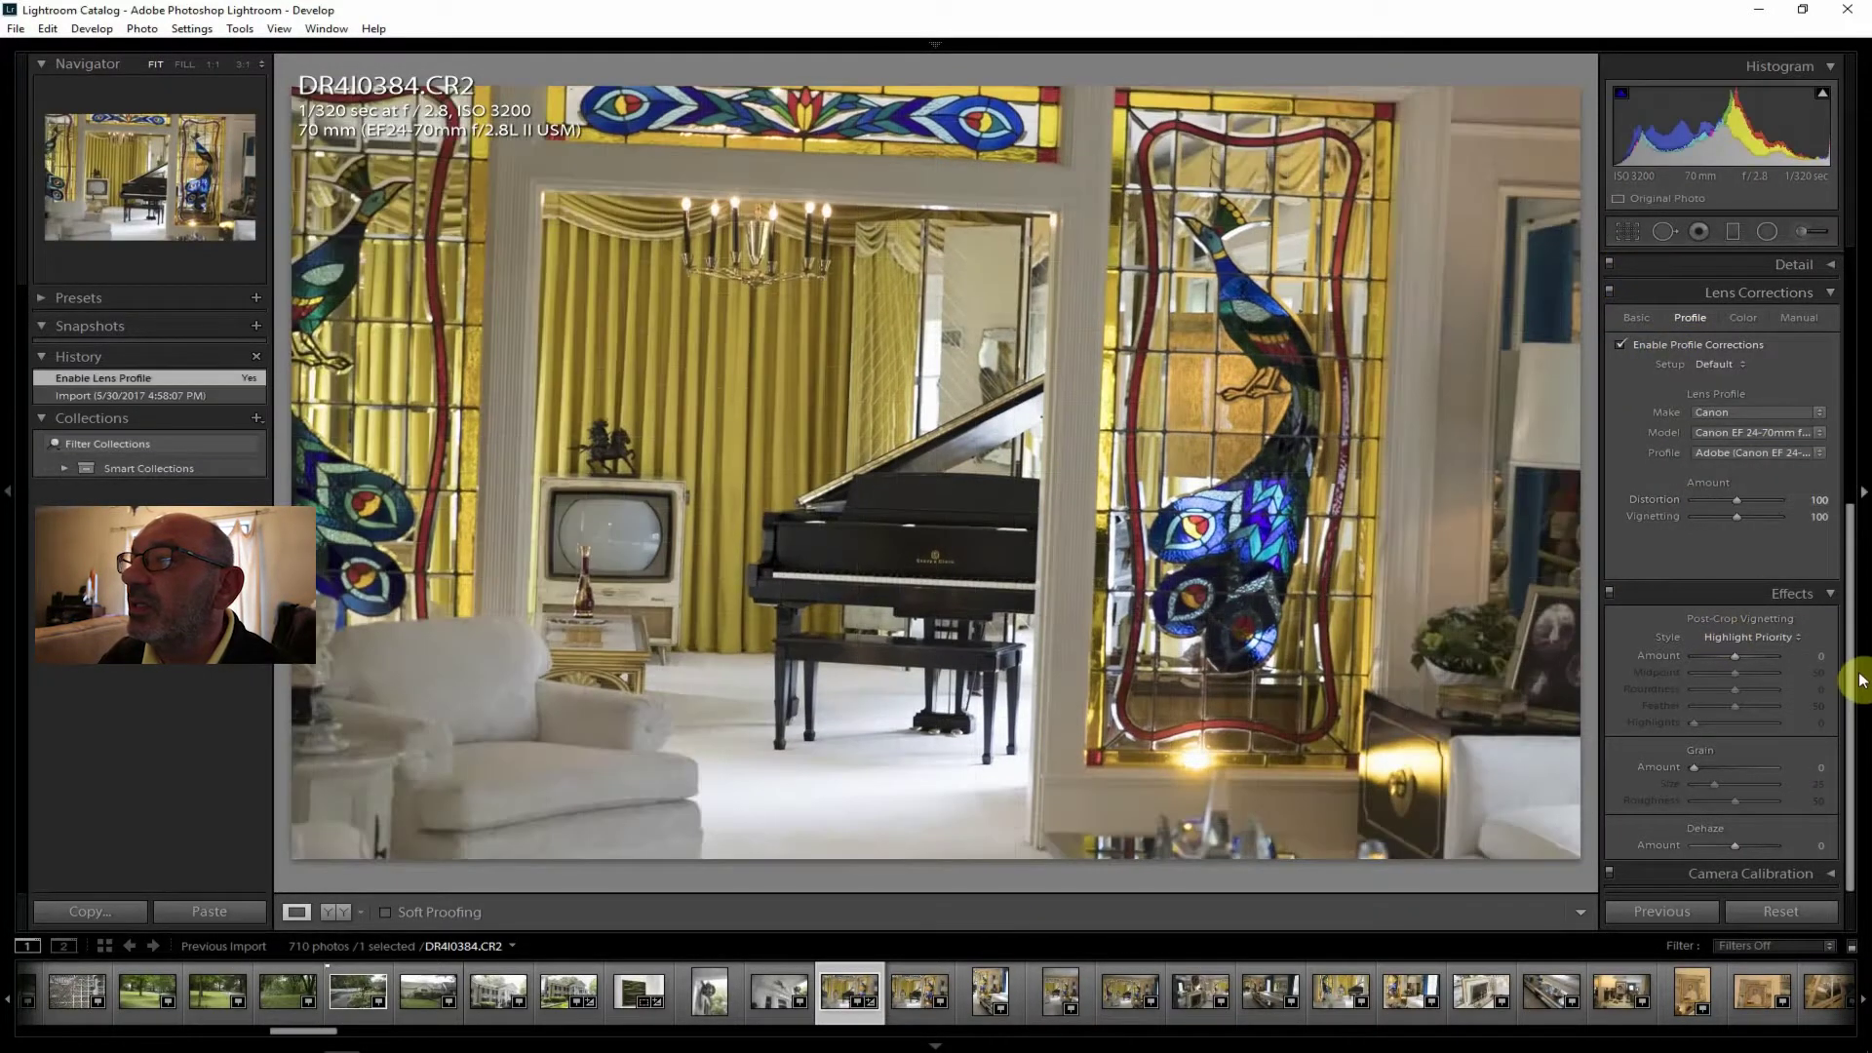
Try to straighten the piano room photo along the area above the doorway, and undo that crop angle.
drag(1850, 660, 1850, 385)
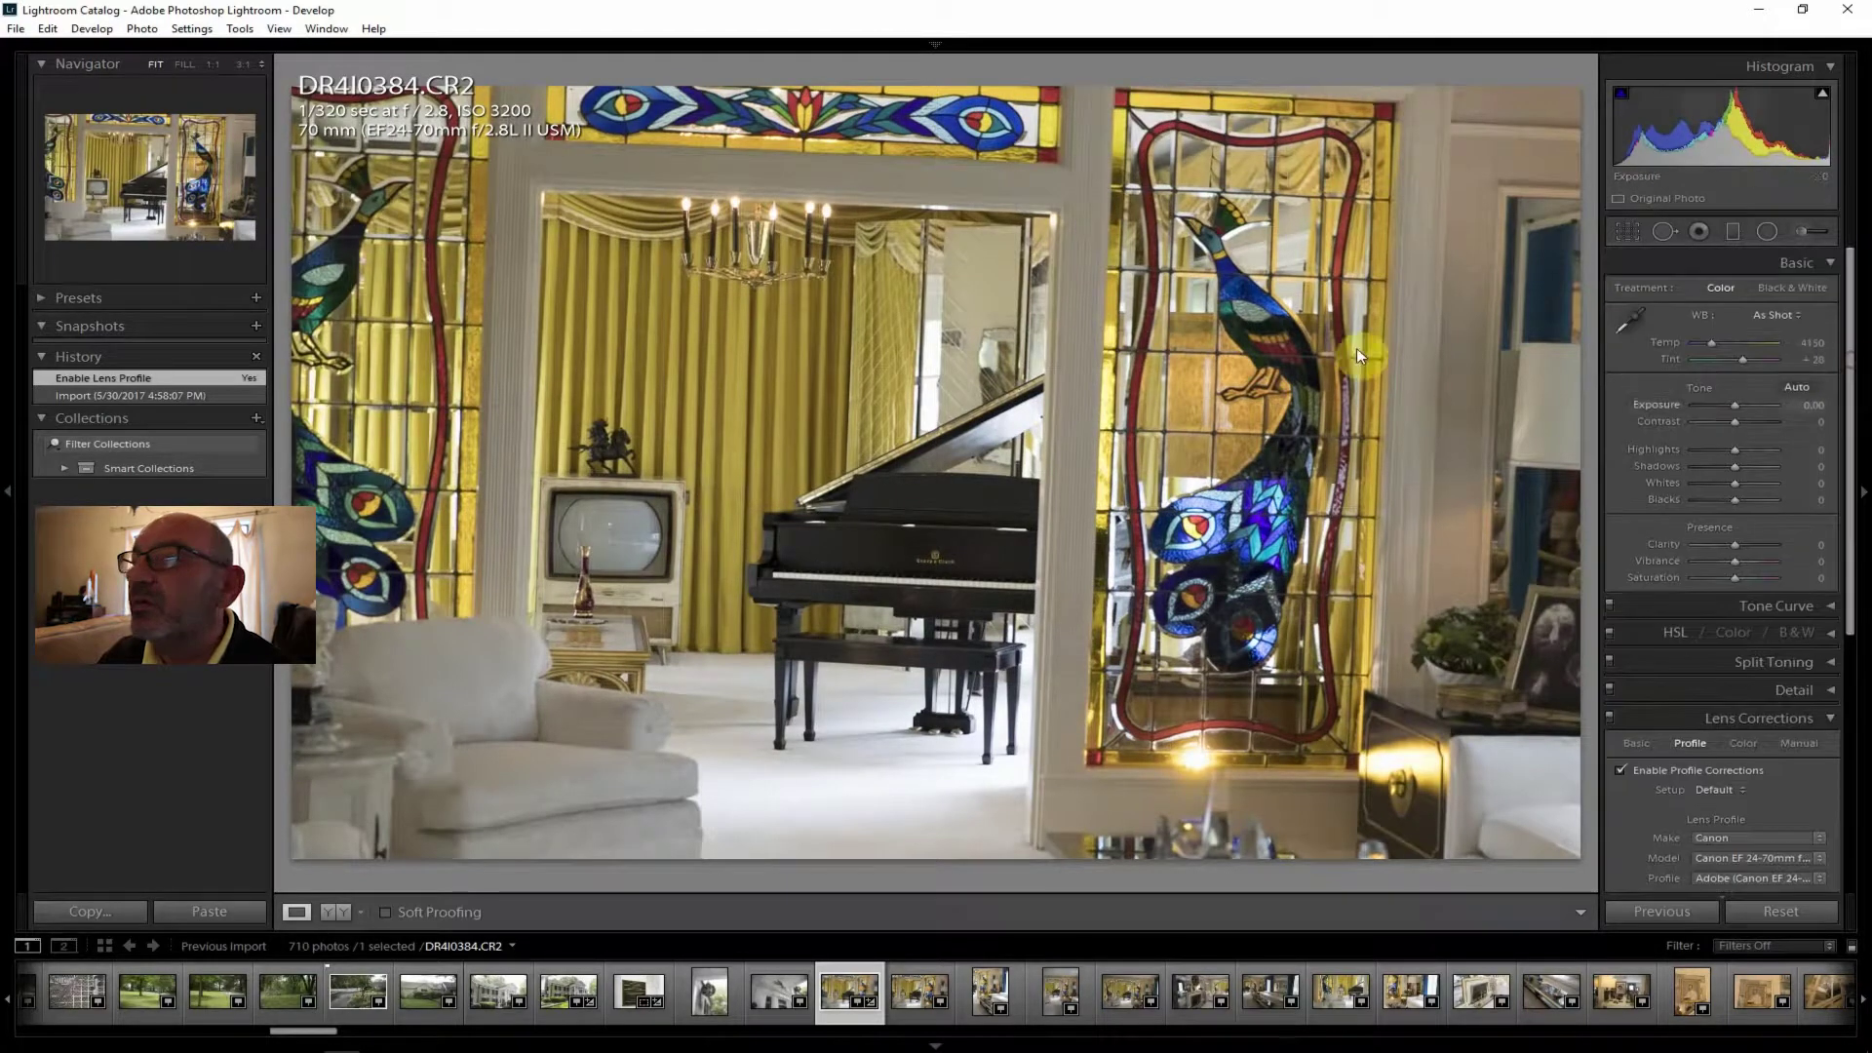
click(1628, 231)
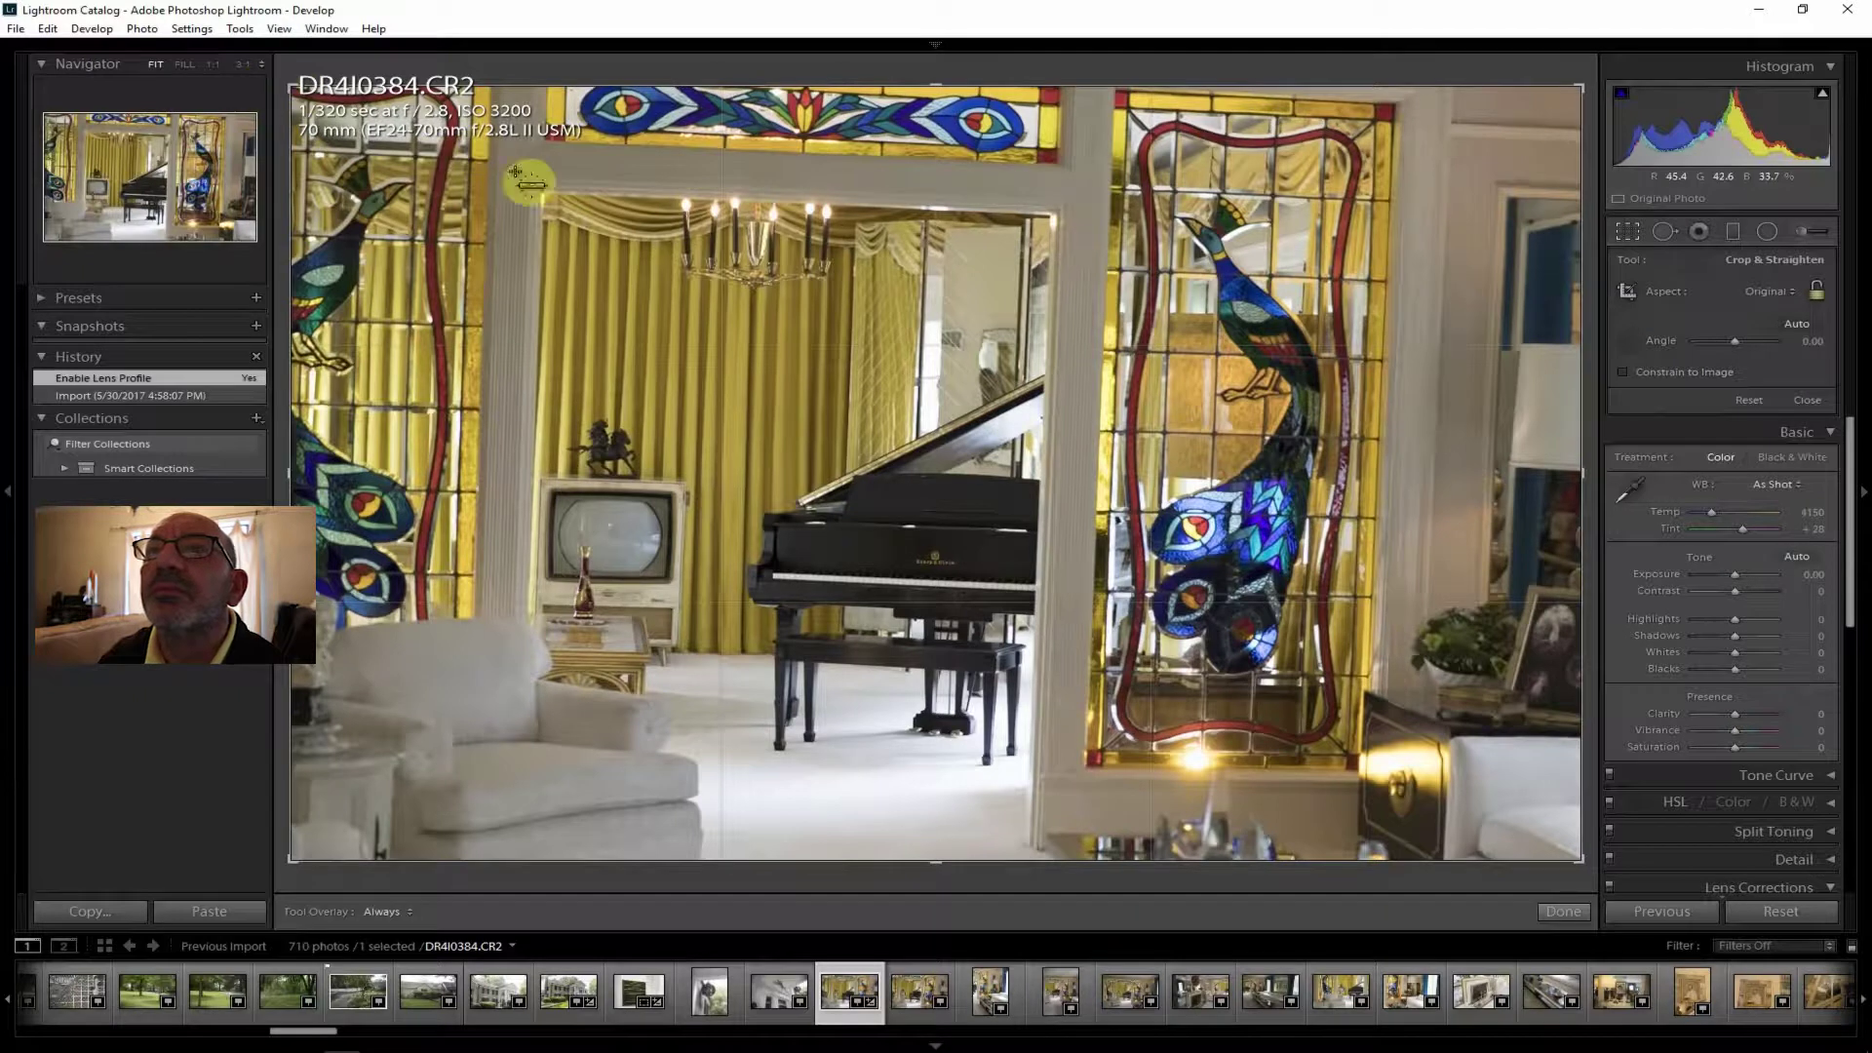
mouse_move(551, 141)
mouse_down()
mouse_move(1054, 163)
mouse_move(1043, 179)
mouse_up()
key(Return)
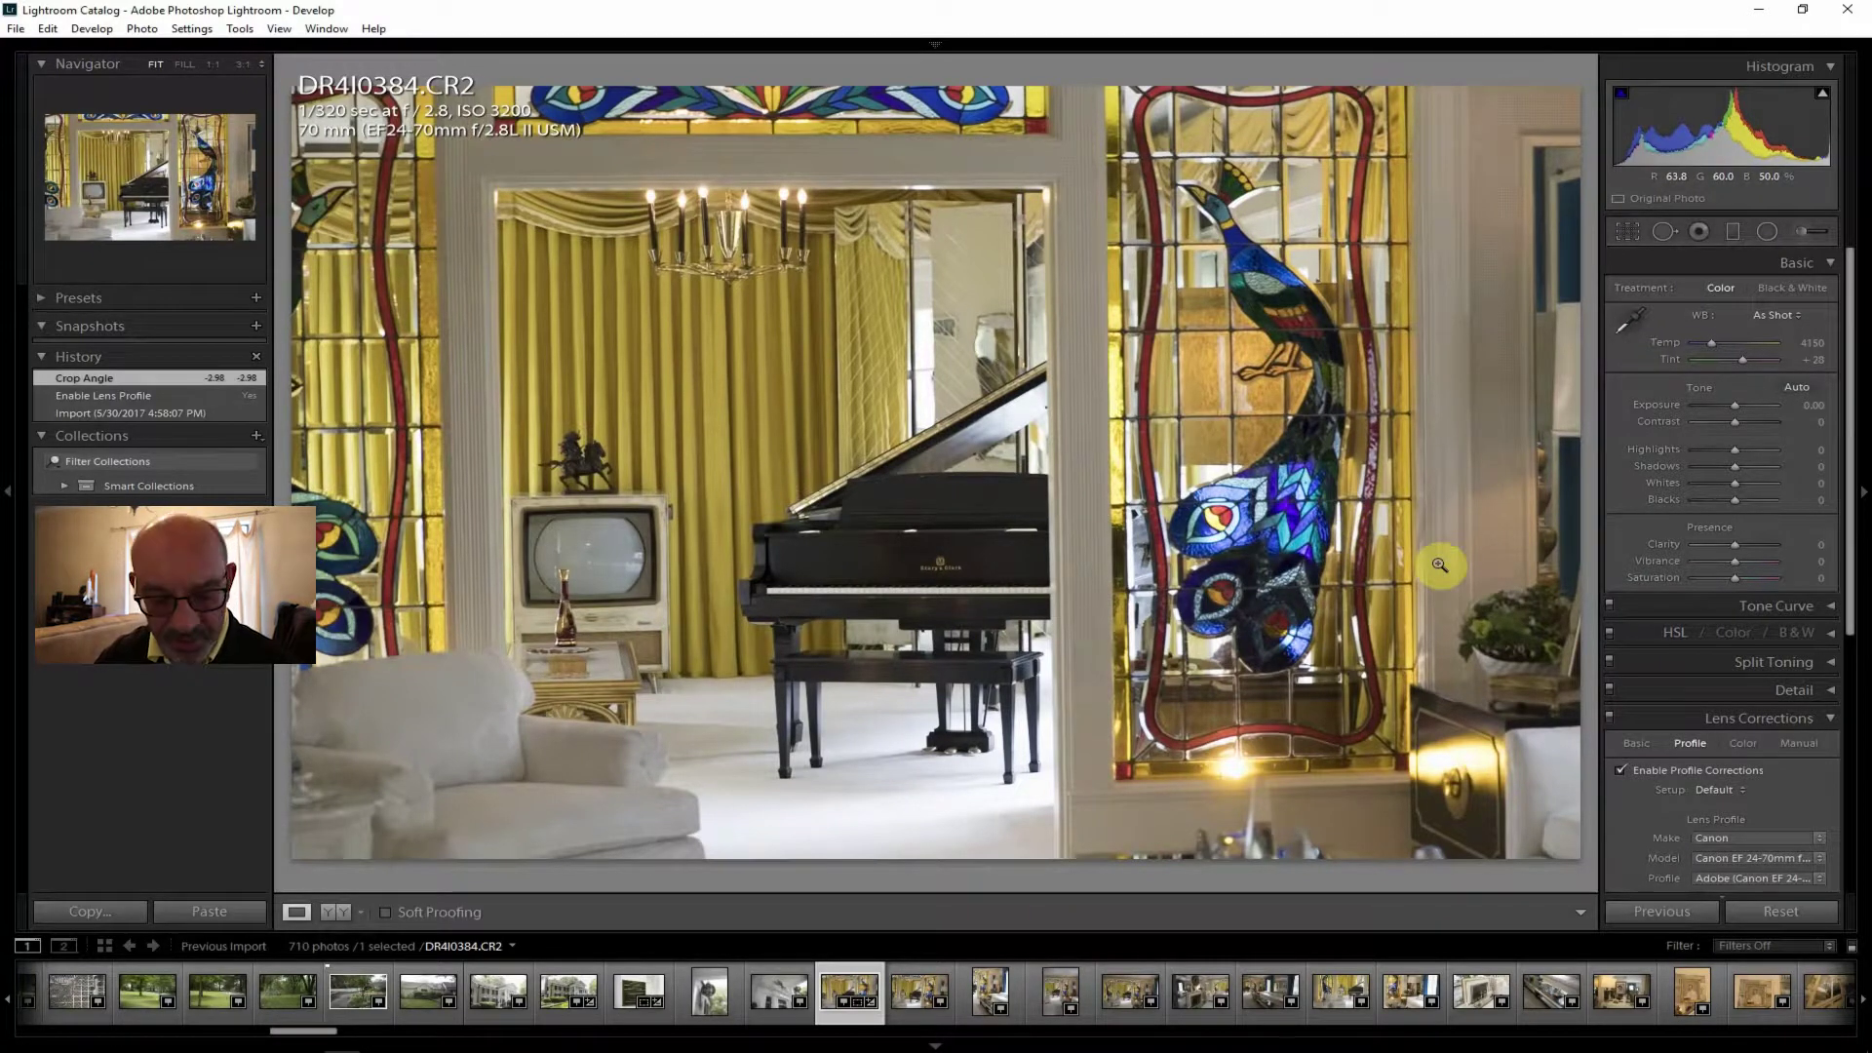
key(ctrl+z)
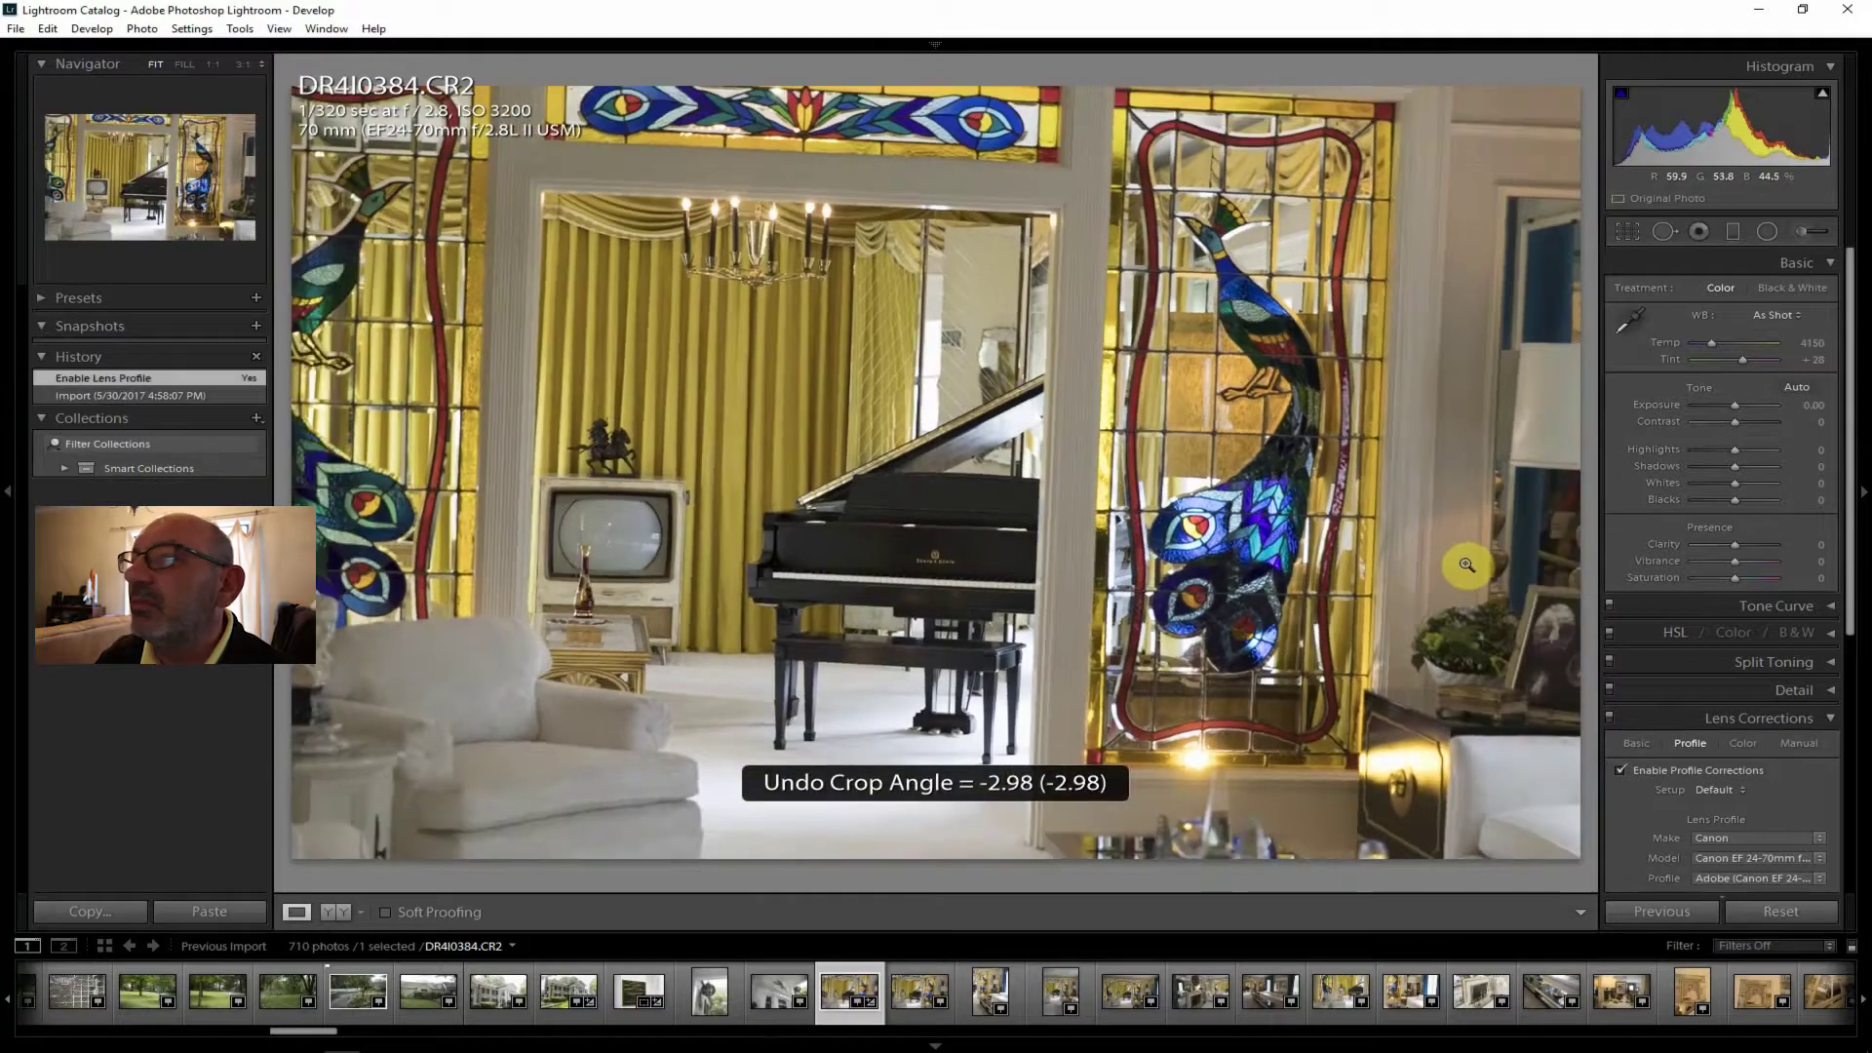
Straighten the piano room photo along the lower edge of the peacock stained-glass panel, giving a crop angle of -0.43.
click(1627, 232)
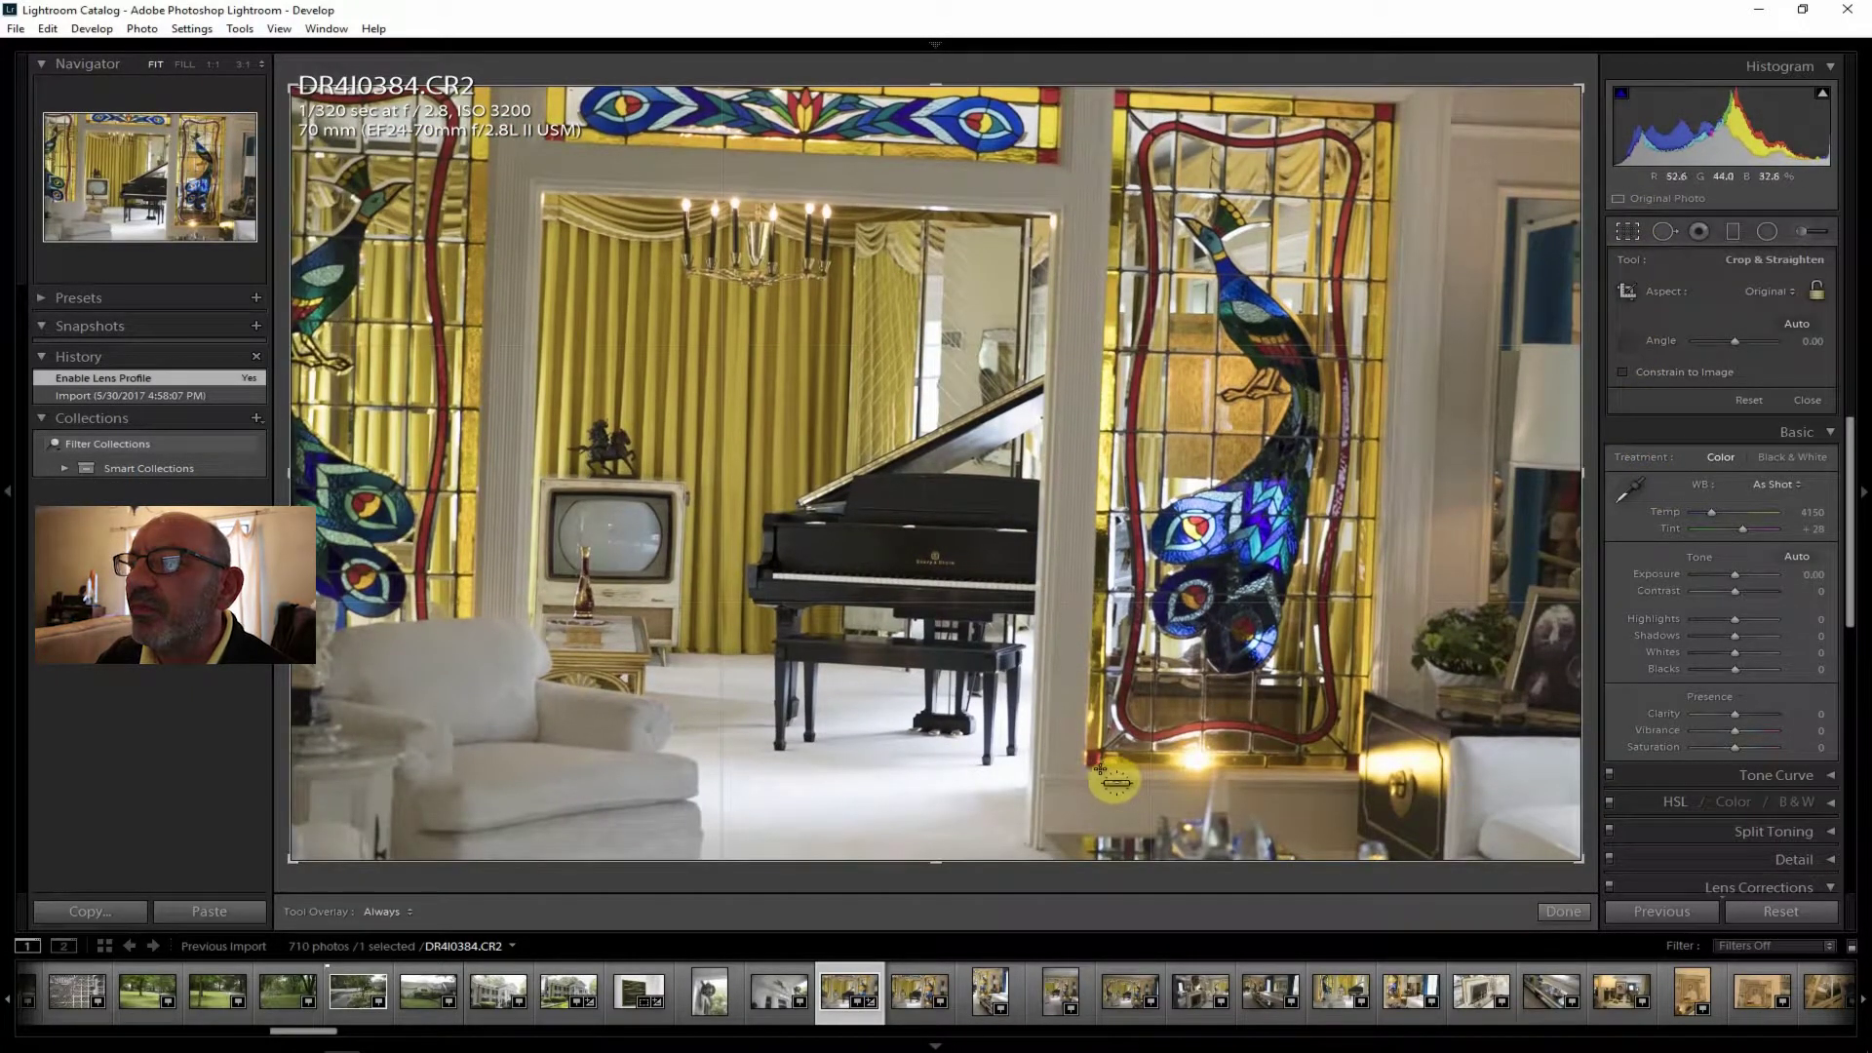
drag(1089, 768, 1353, 770)
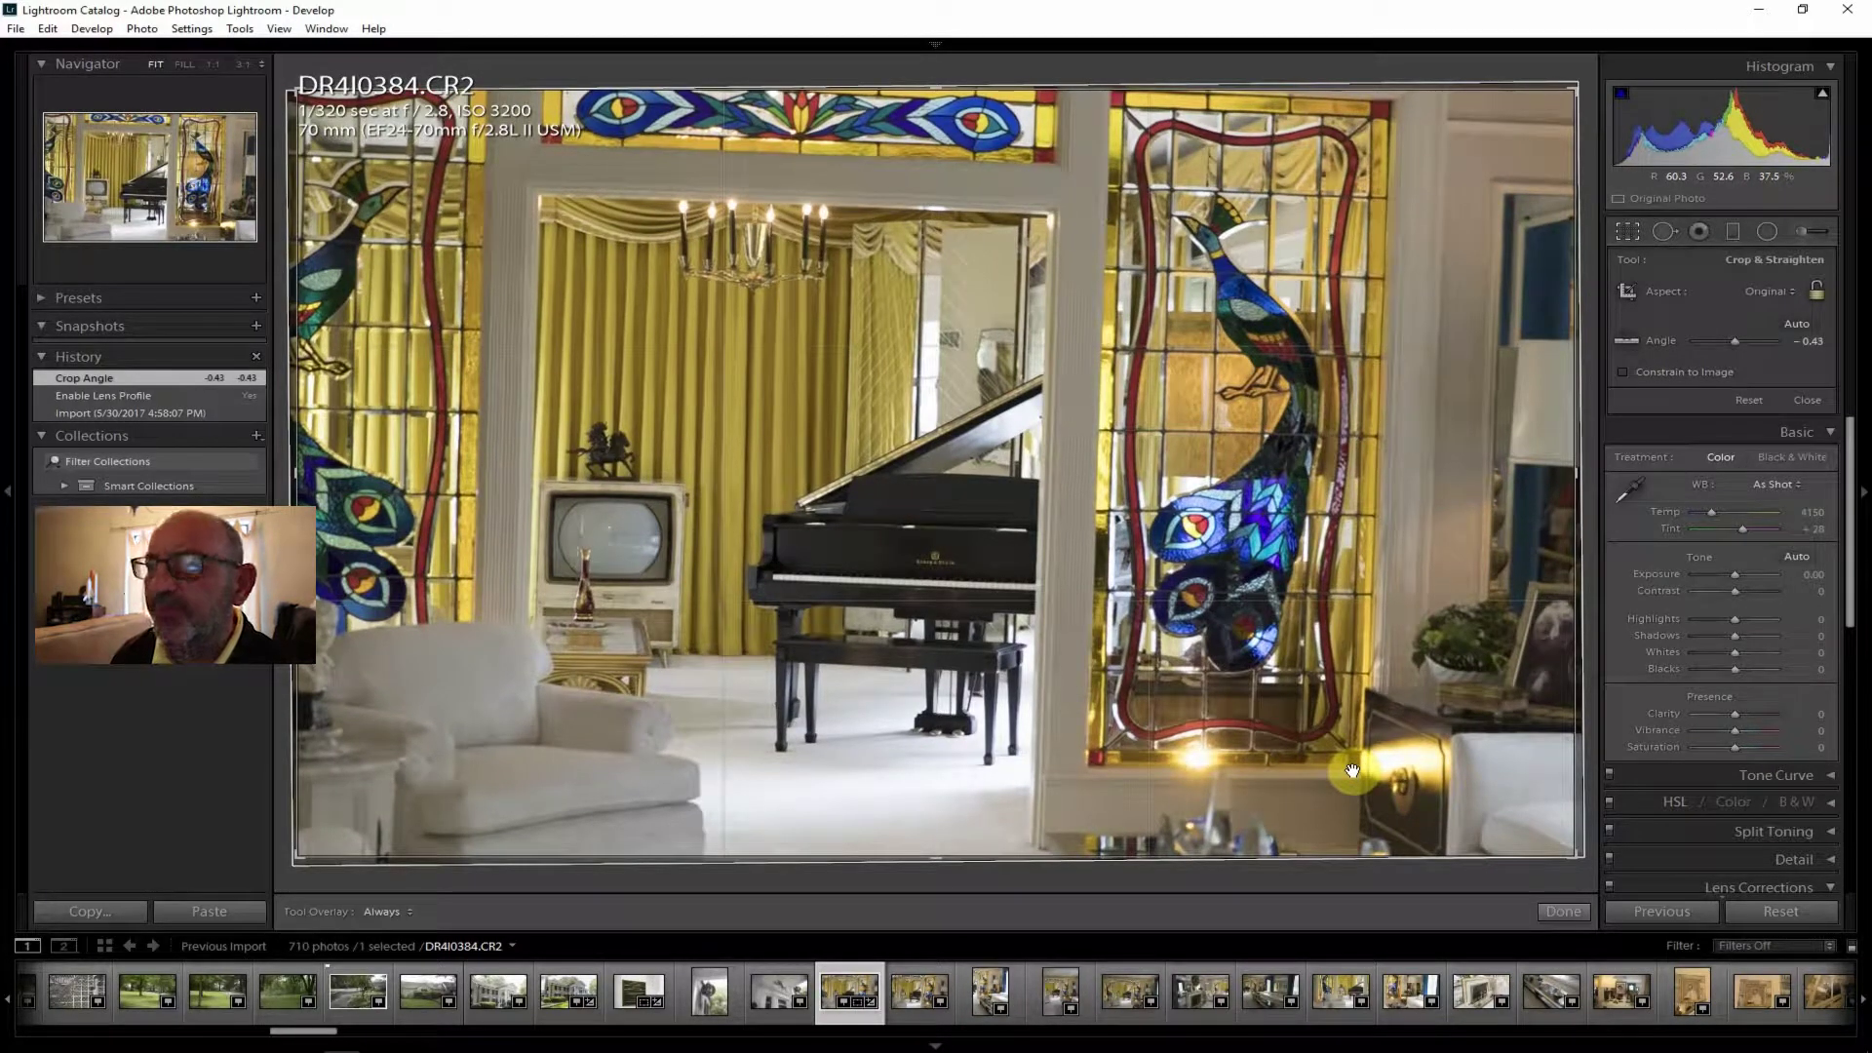
key(Return)
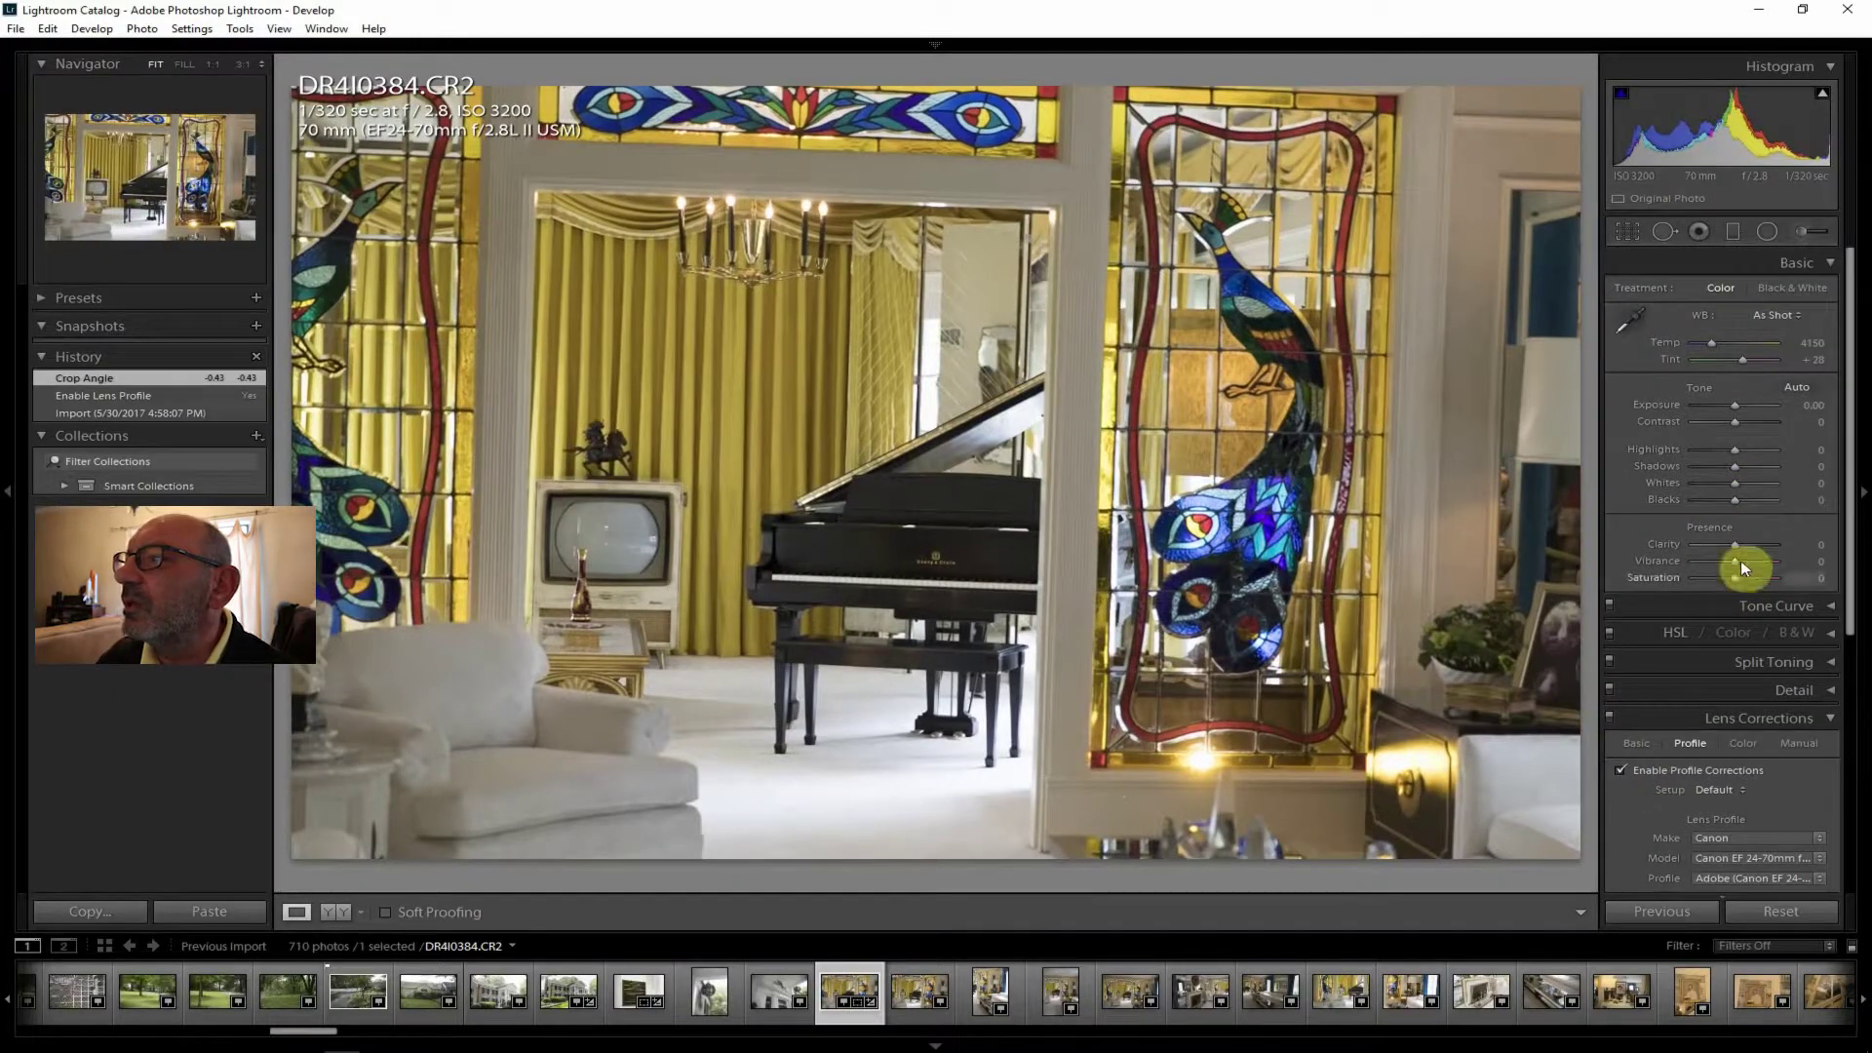
Set the piano room photo's Shadows to +24, Contrast to +33, Highlights to -38, Clarity to +24, Vibrance to +12 and Saturation to +5.
mouse_move(1738, 464)
mouse_down()
mouse_move(1754, 470)
mouse_move(1748, 423)
mouse_move(1719, 447)
mouse_up()
drag(1745, 538, 1746, 543)
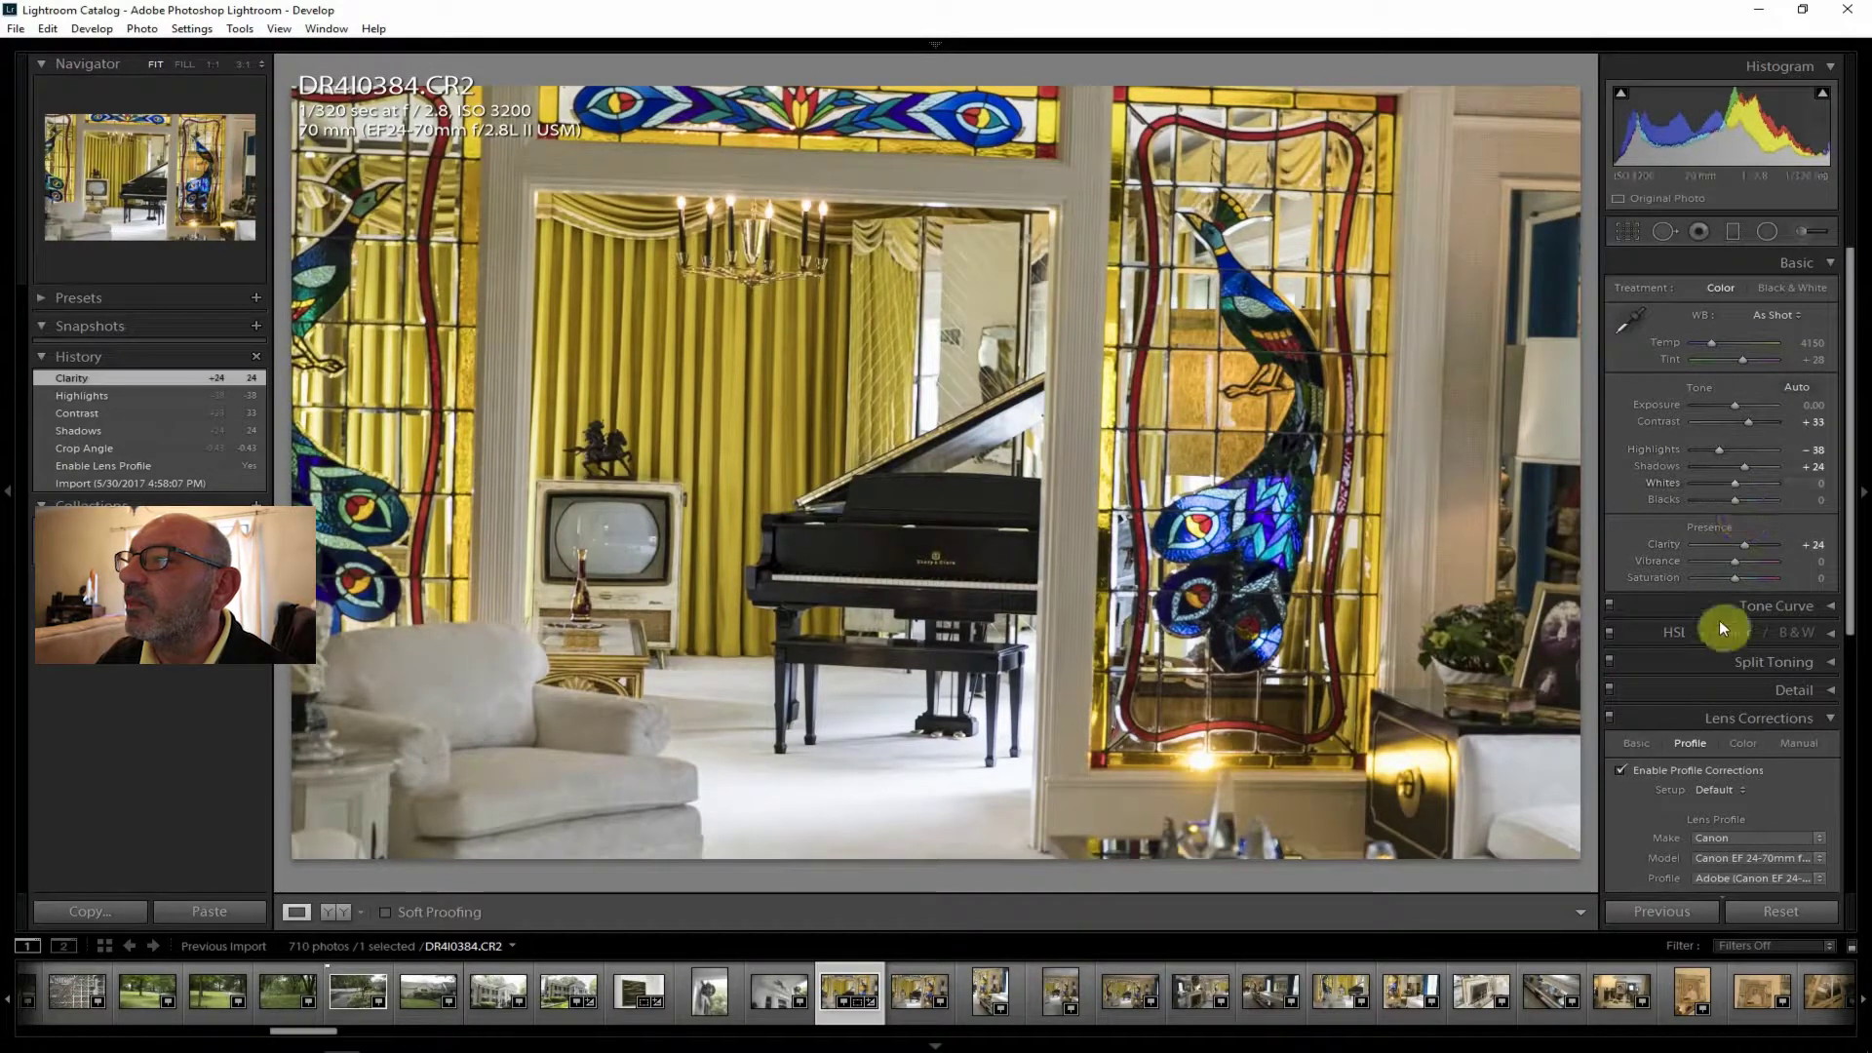
drag(1741, 562, 1744, 565)
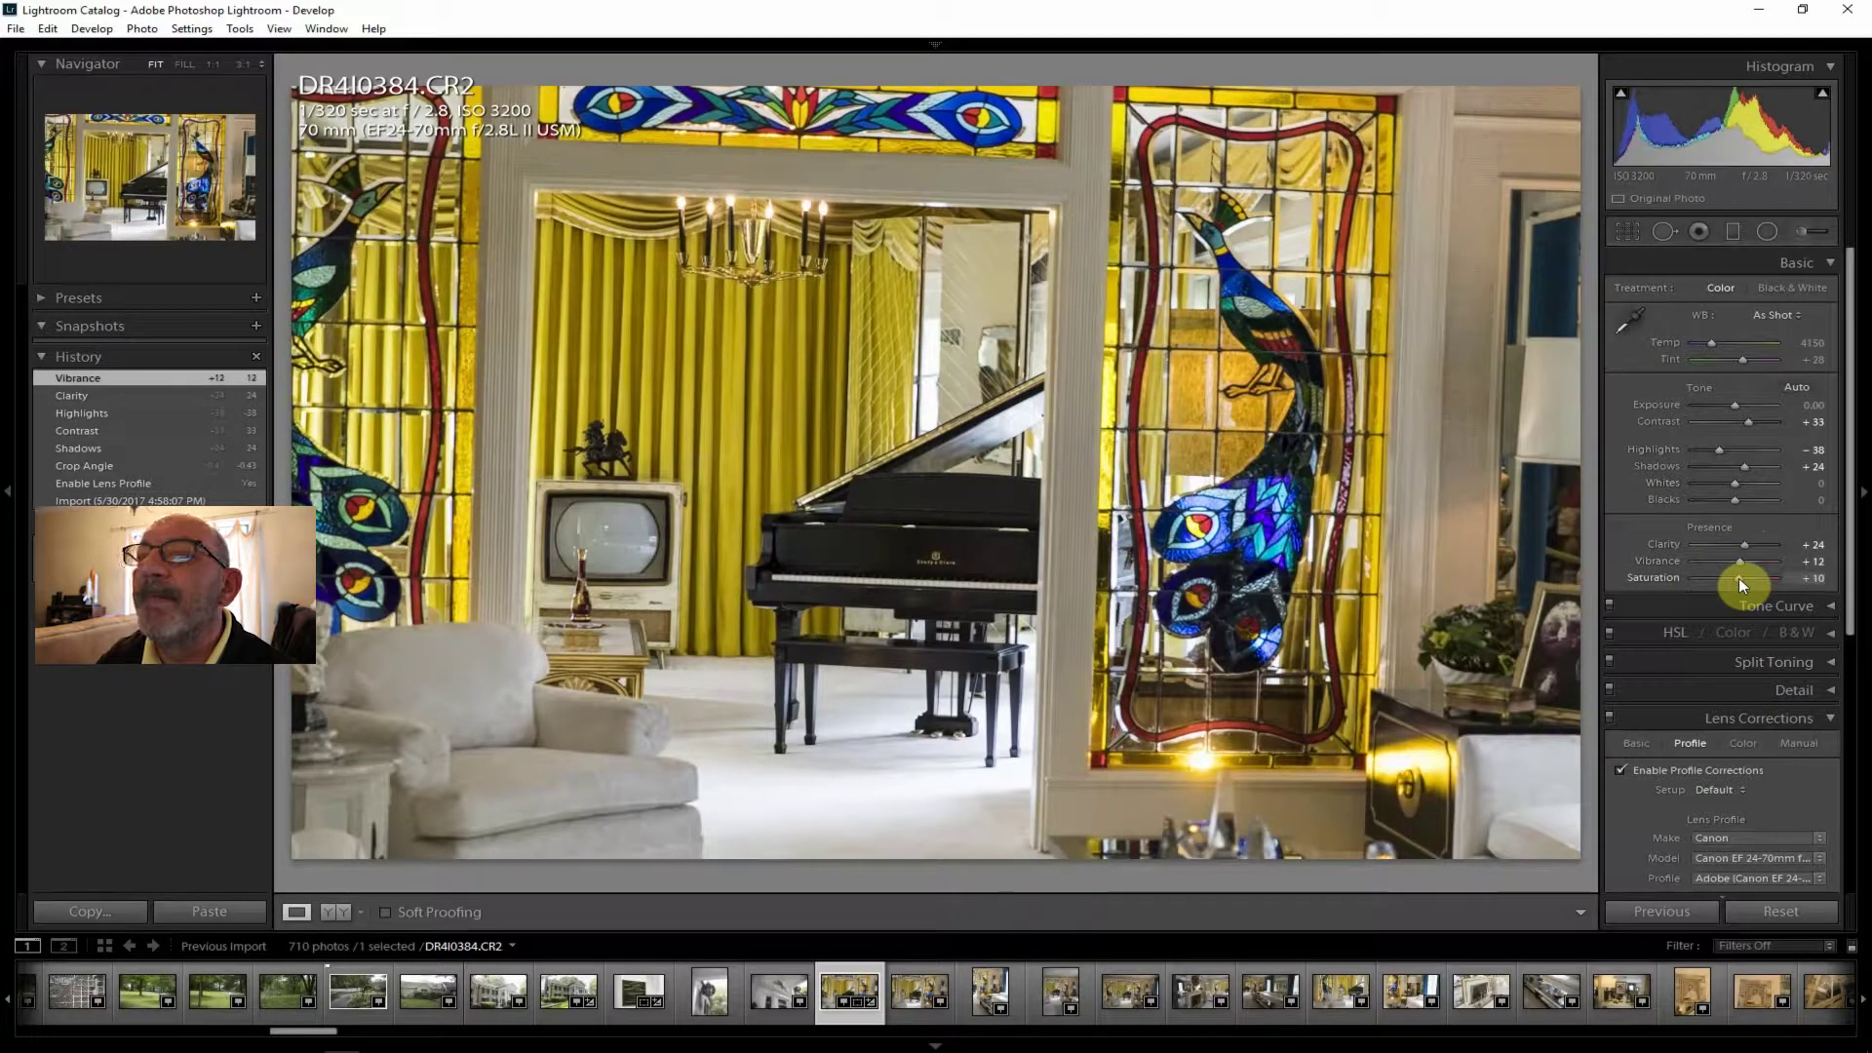
drag(1739, 578, 1735, 575)
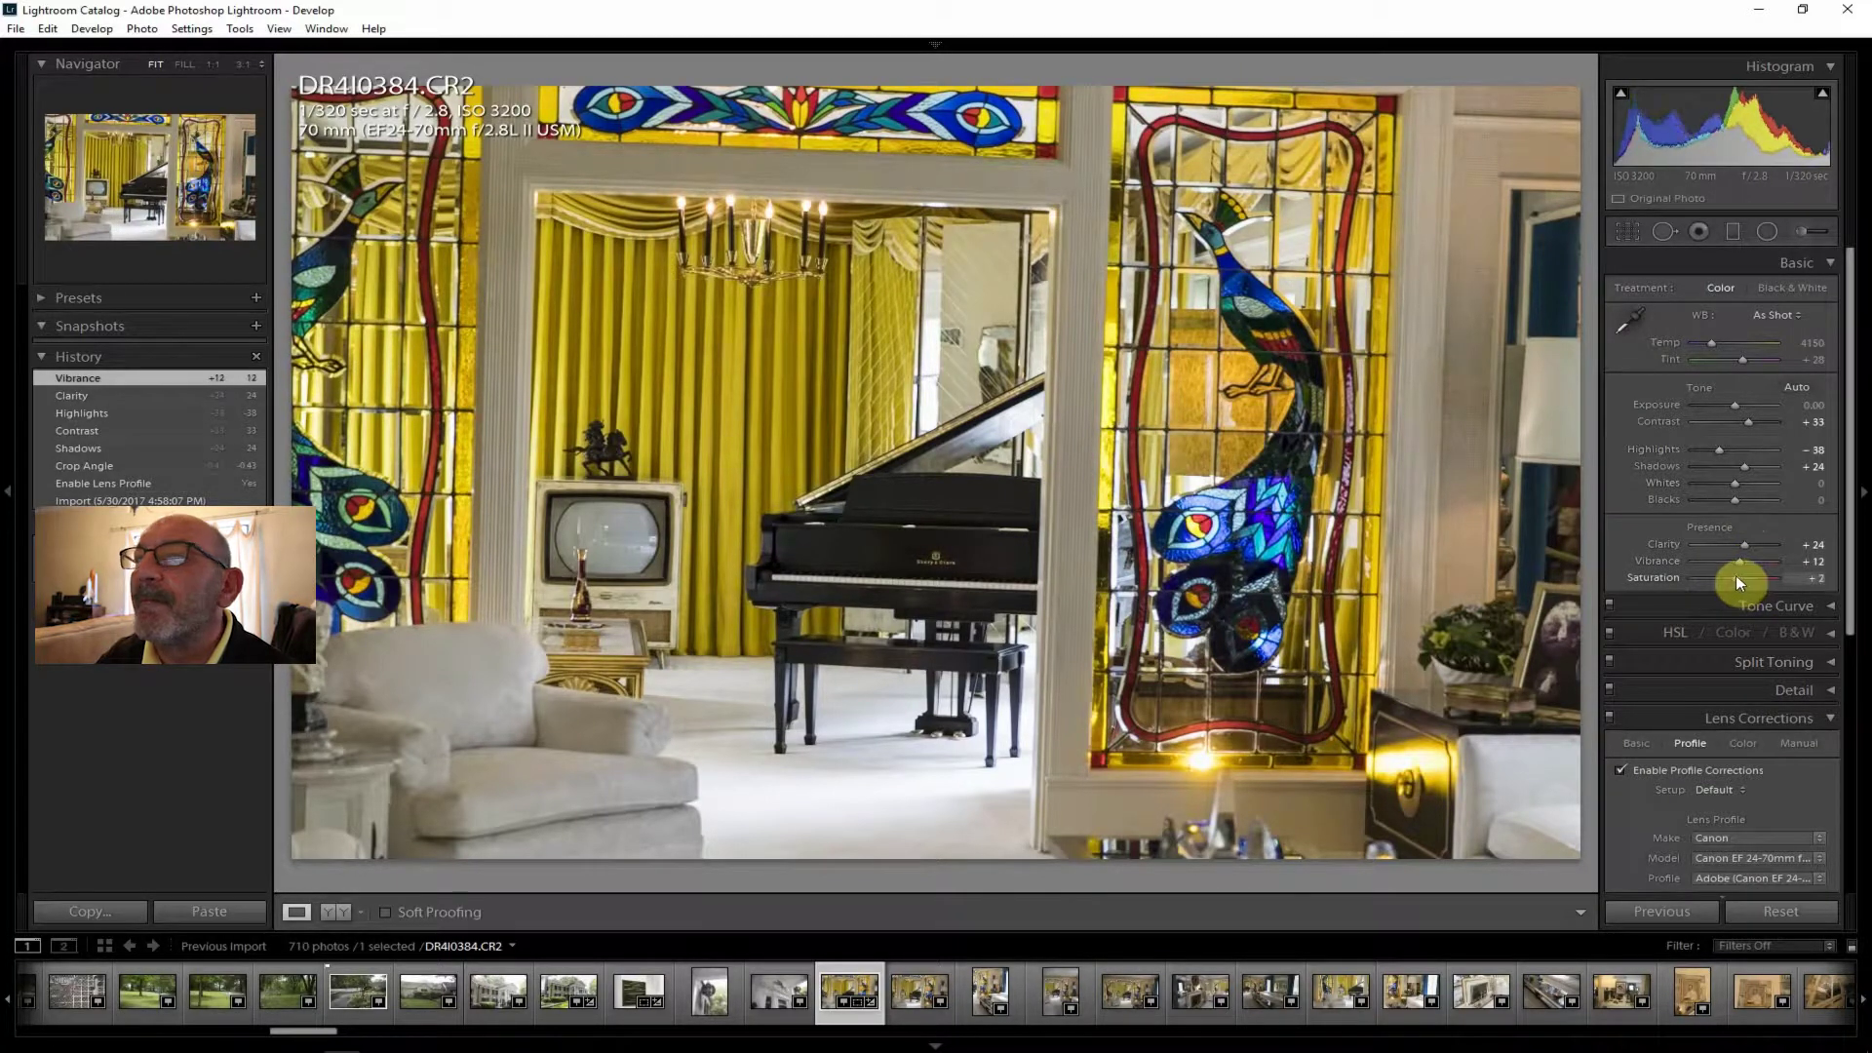
drag(1736, 578, 1850, 844)
Set the piano room photo's Dehaze amount to +17, and readjust Highlights to -7 and Shadows to +57.
drag(1730, 844, 1736, 840)
drag(1852, 773, 1852, 522)
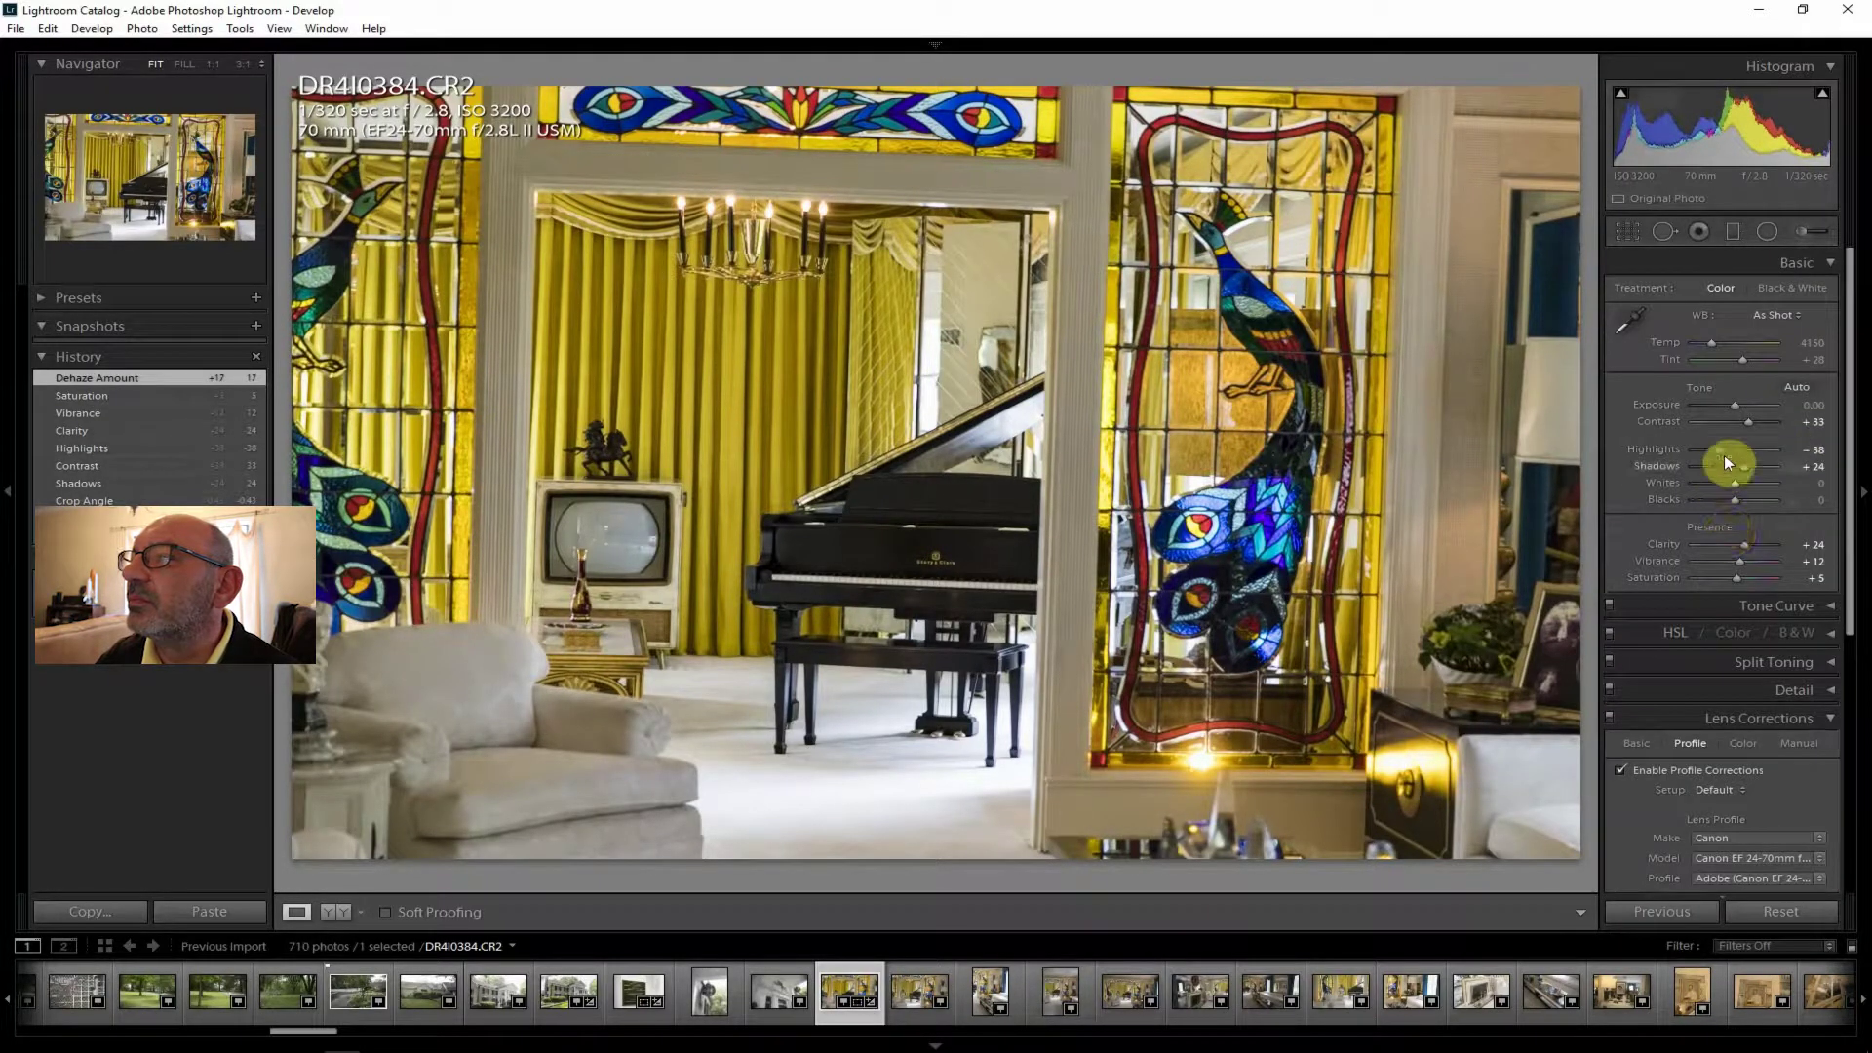
drag(1719, 450, 1723, 451)
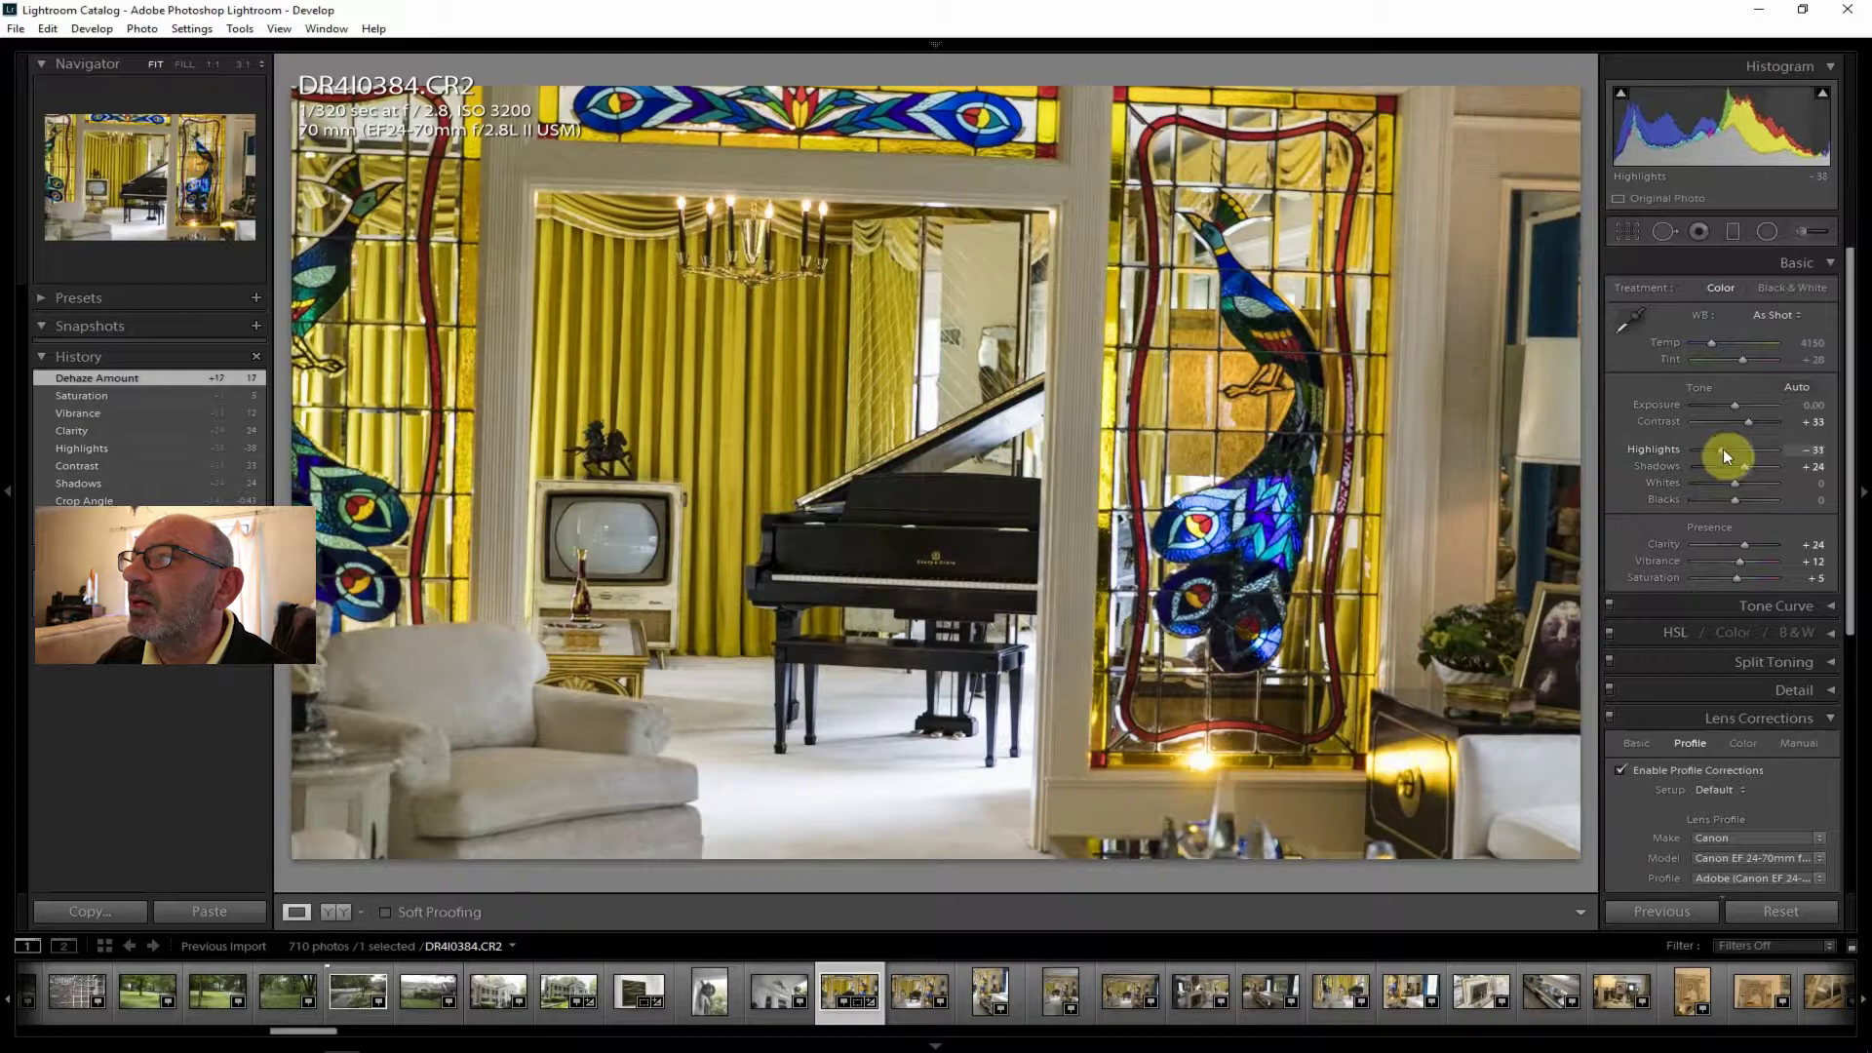
drag(1727, 448, 1733, 448)
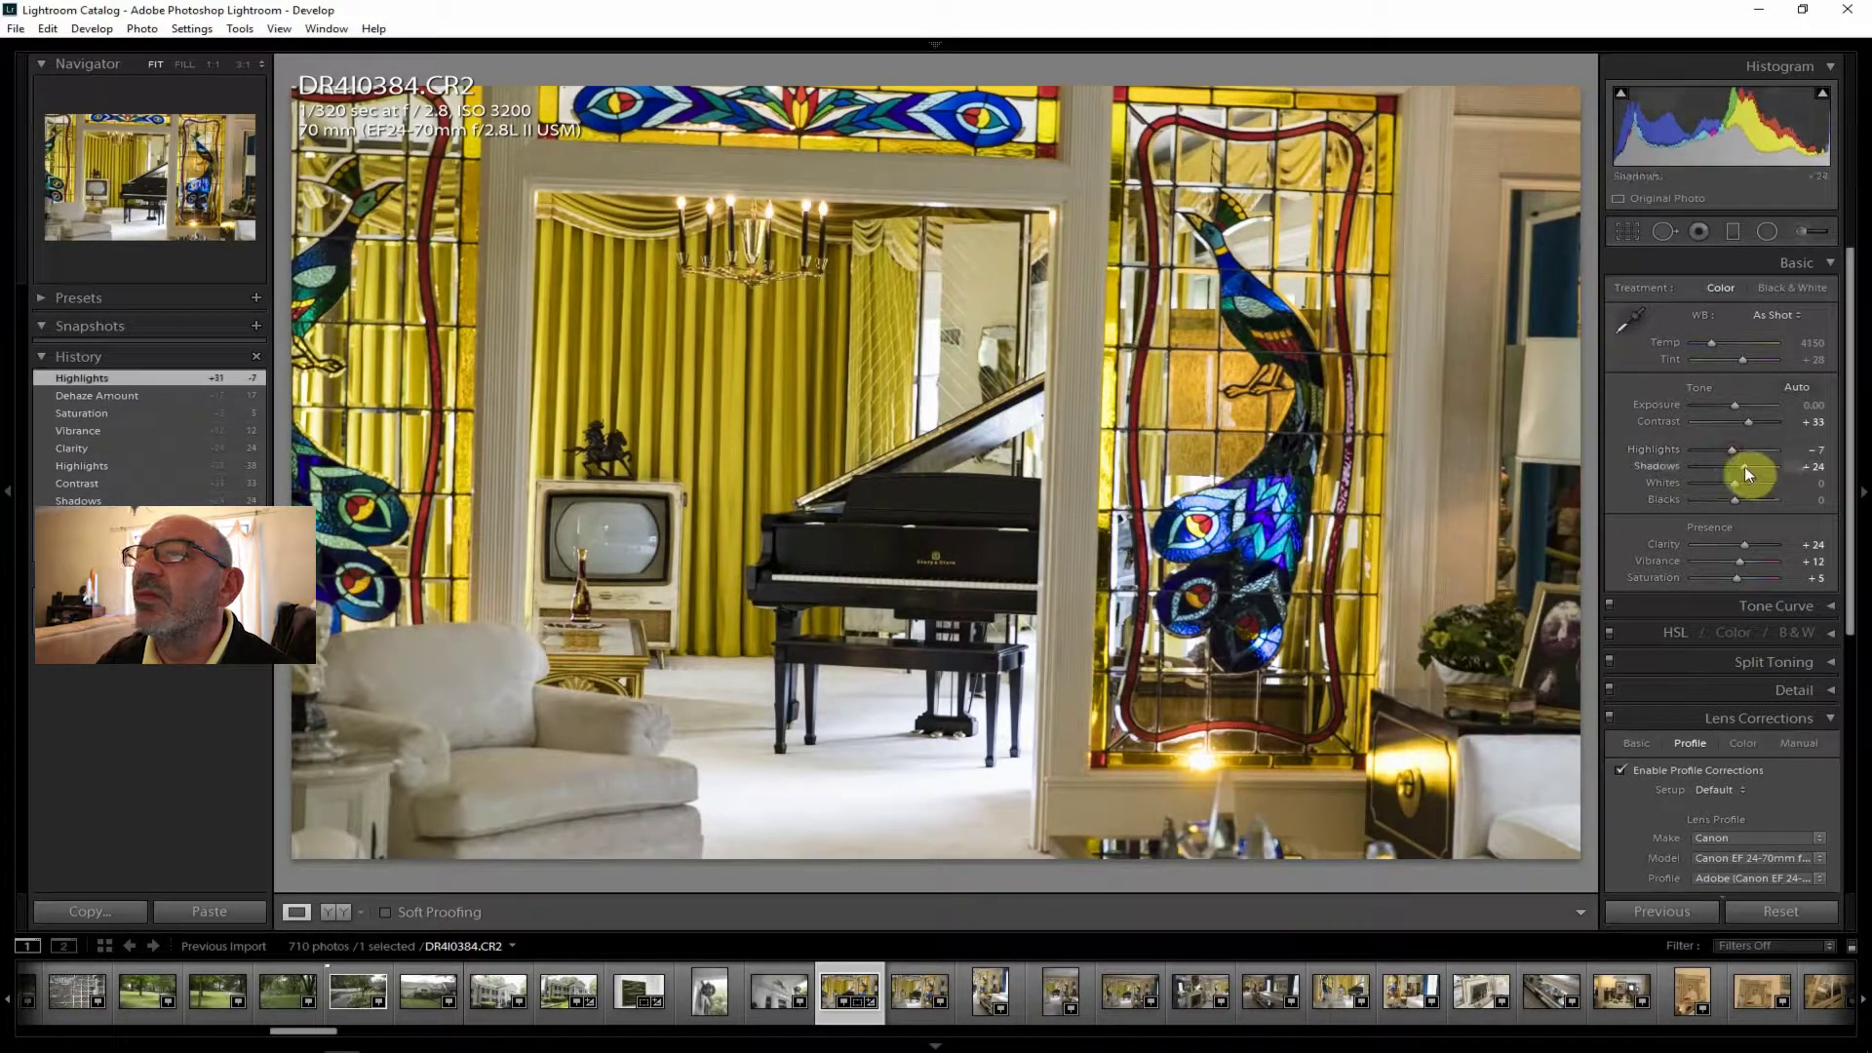
drag(1756, 465, 1758, 465)
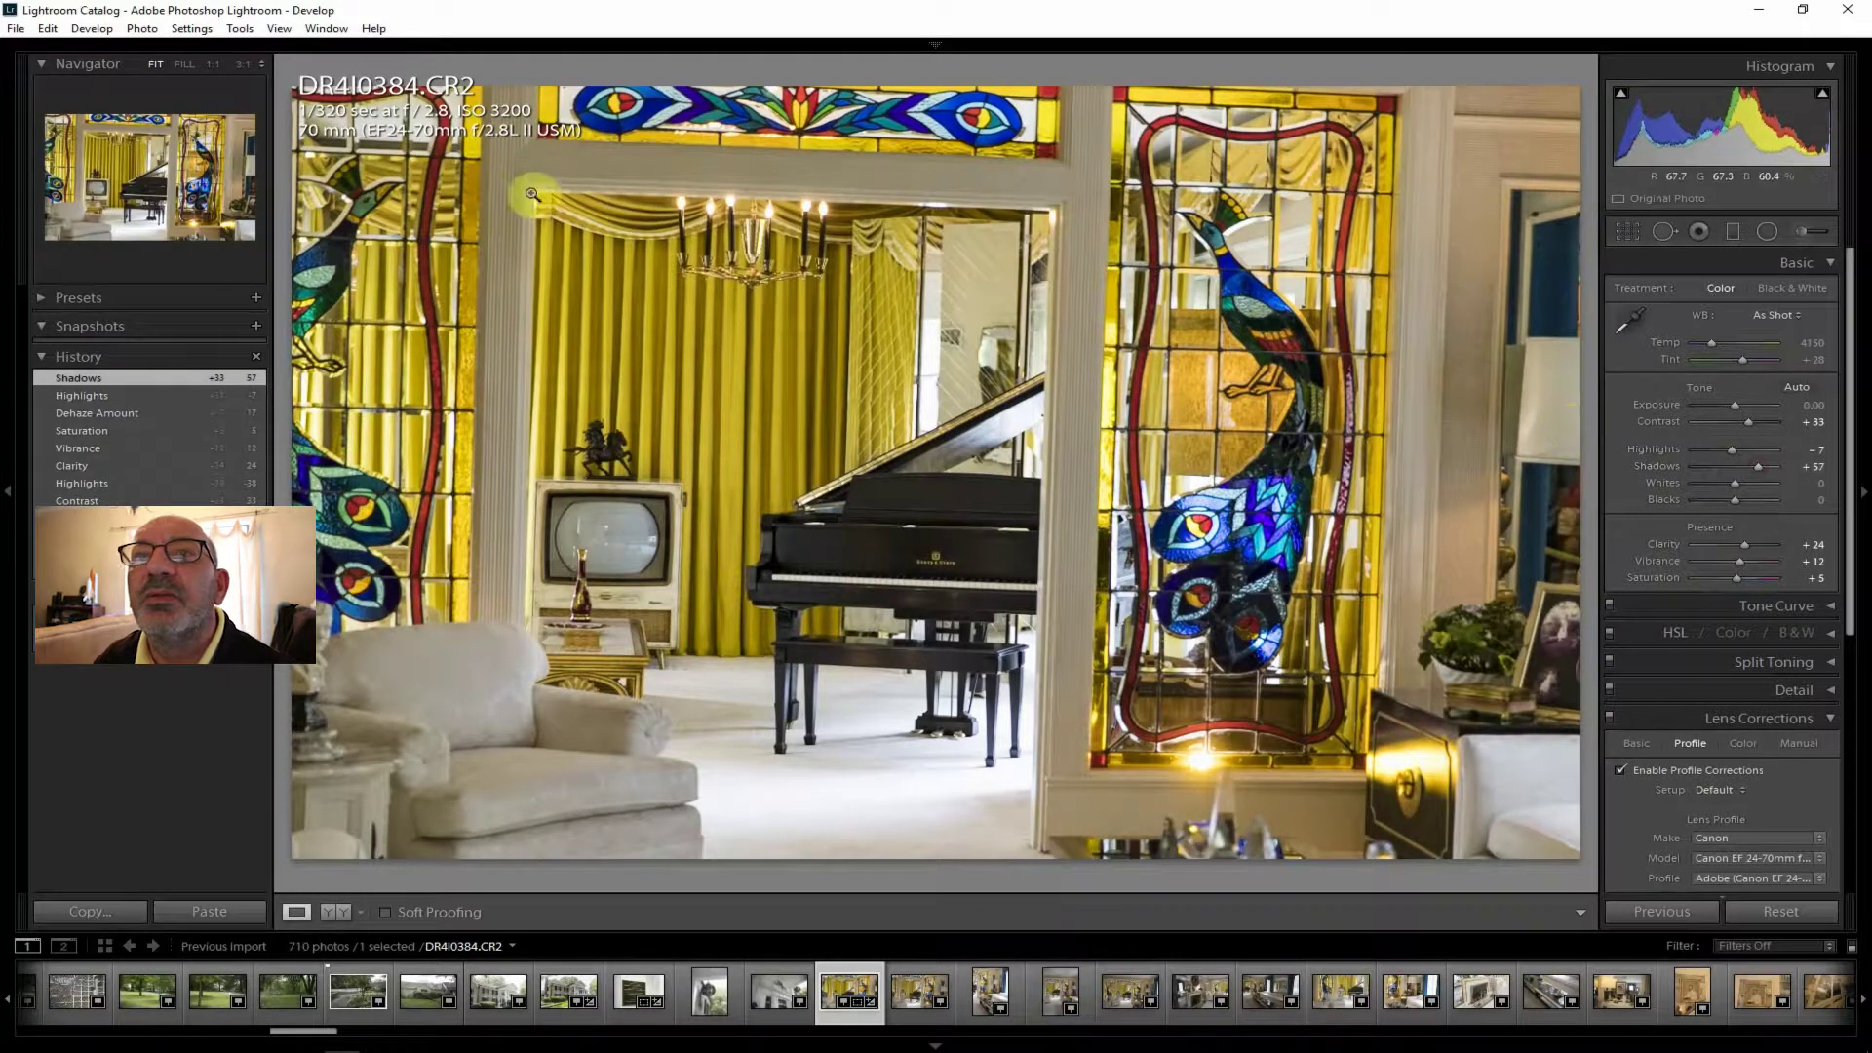
Export the adjusted piano room photo DR4I0384.CR2 to the J:\ToPost folder.
click(15, 28)
click(88, 241)
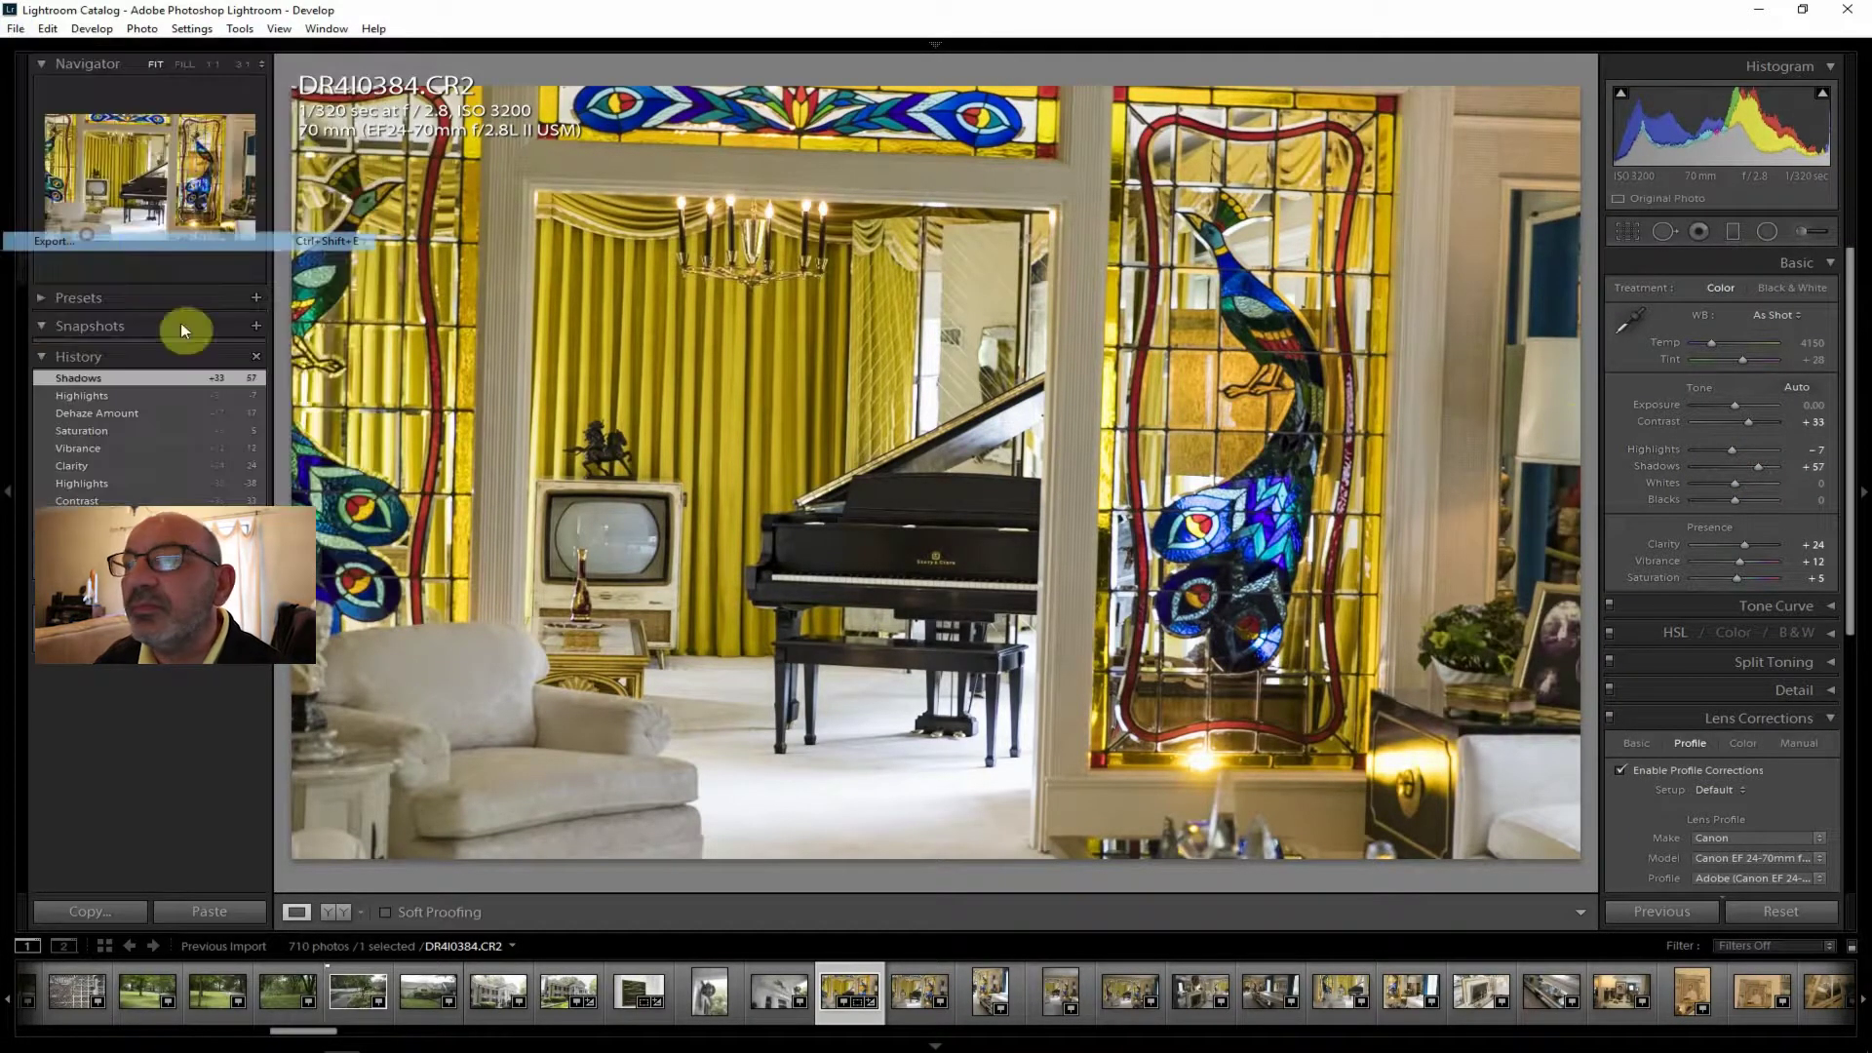
click(1247, 1017)
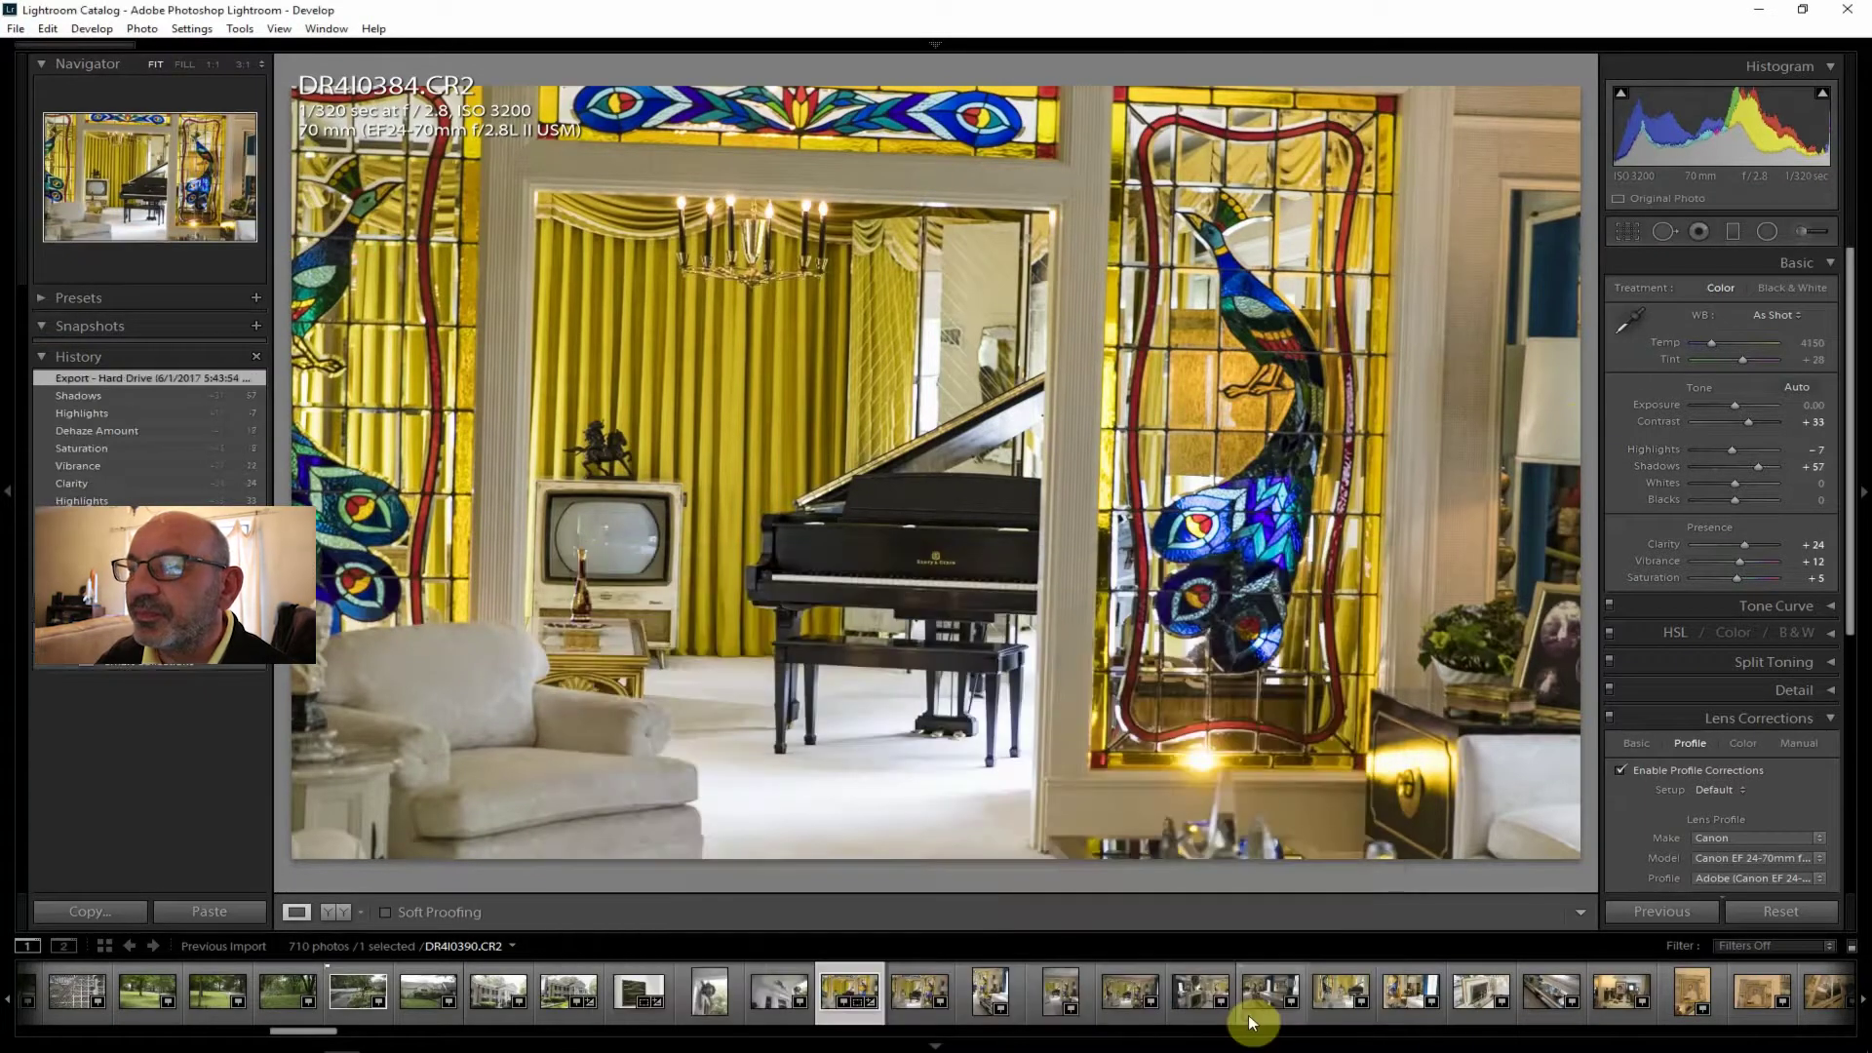
Examine the crystal pieces and framed portraits in DR4I0386.CR2 at full size, and enable lens profile corrections for that photo.
click(904, 992)
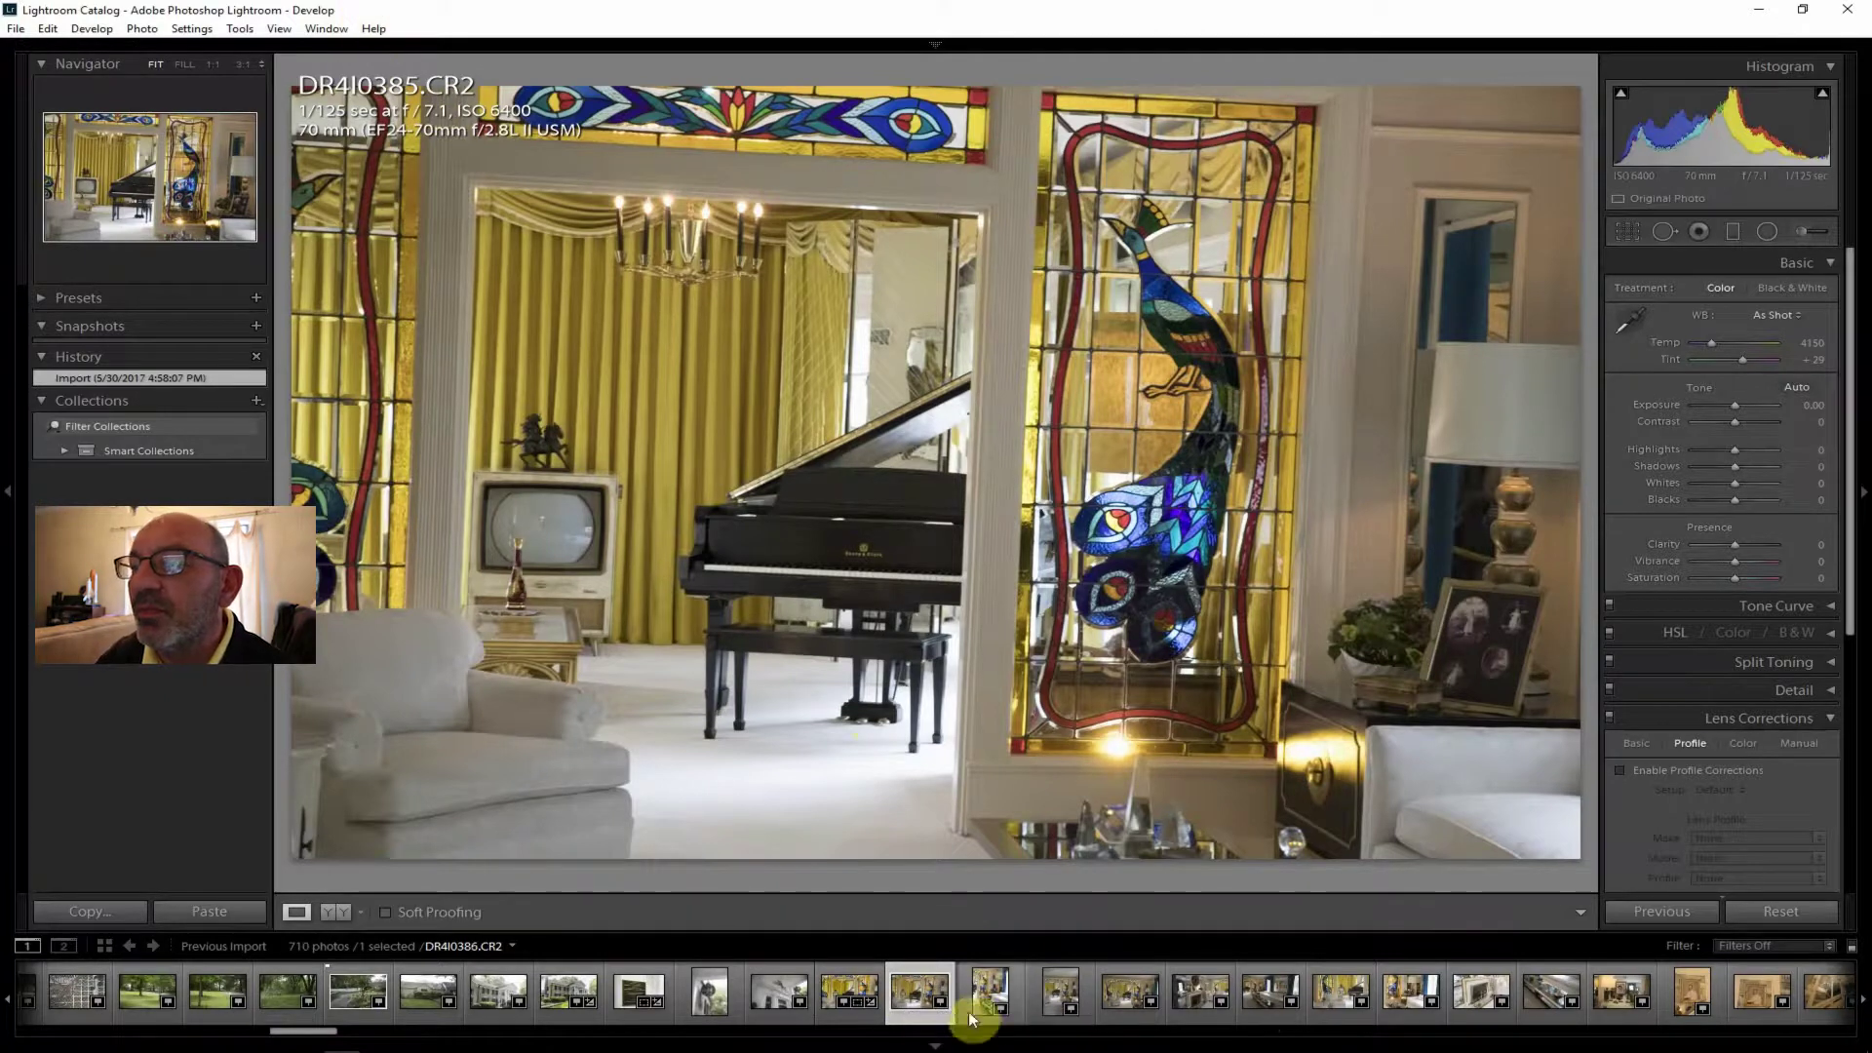
click(975, 987)
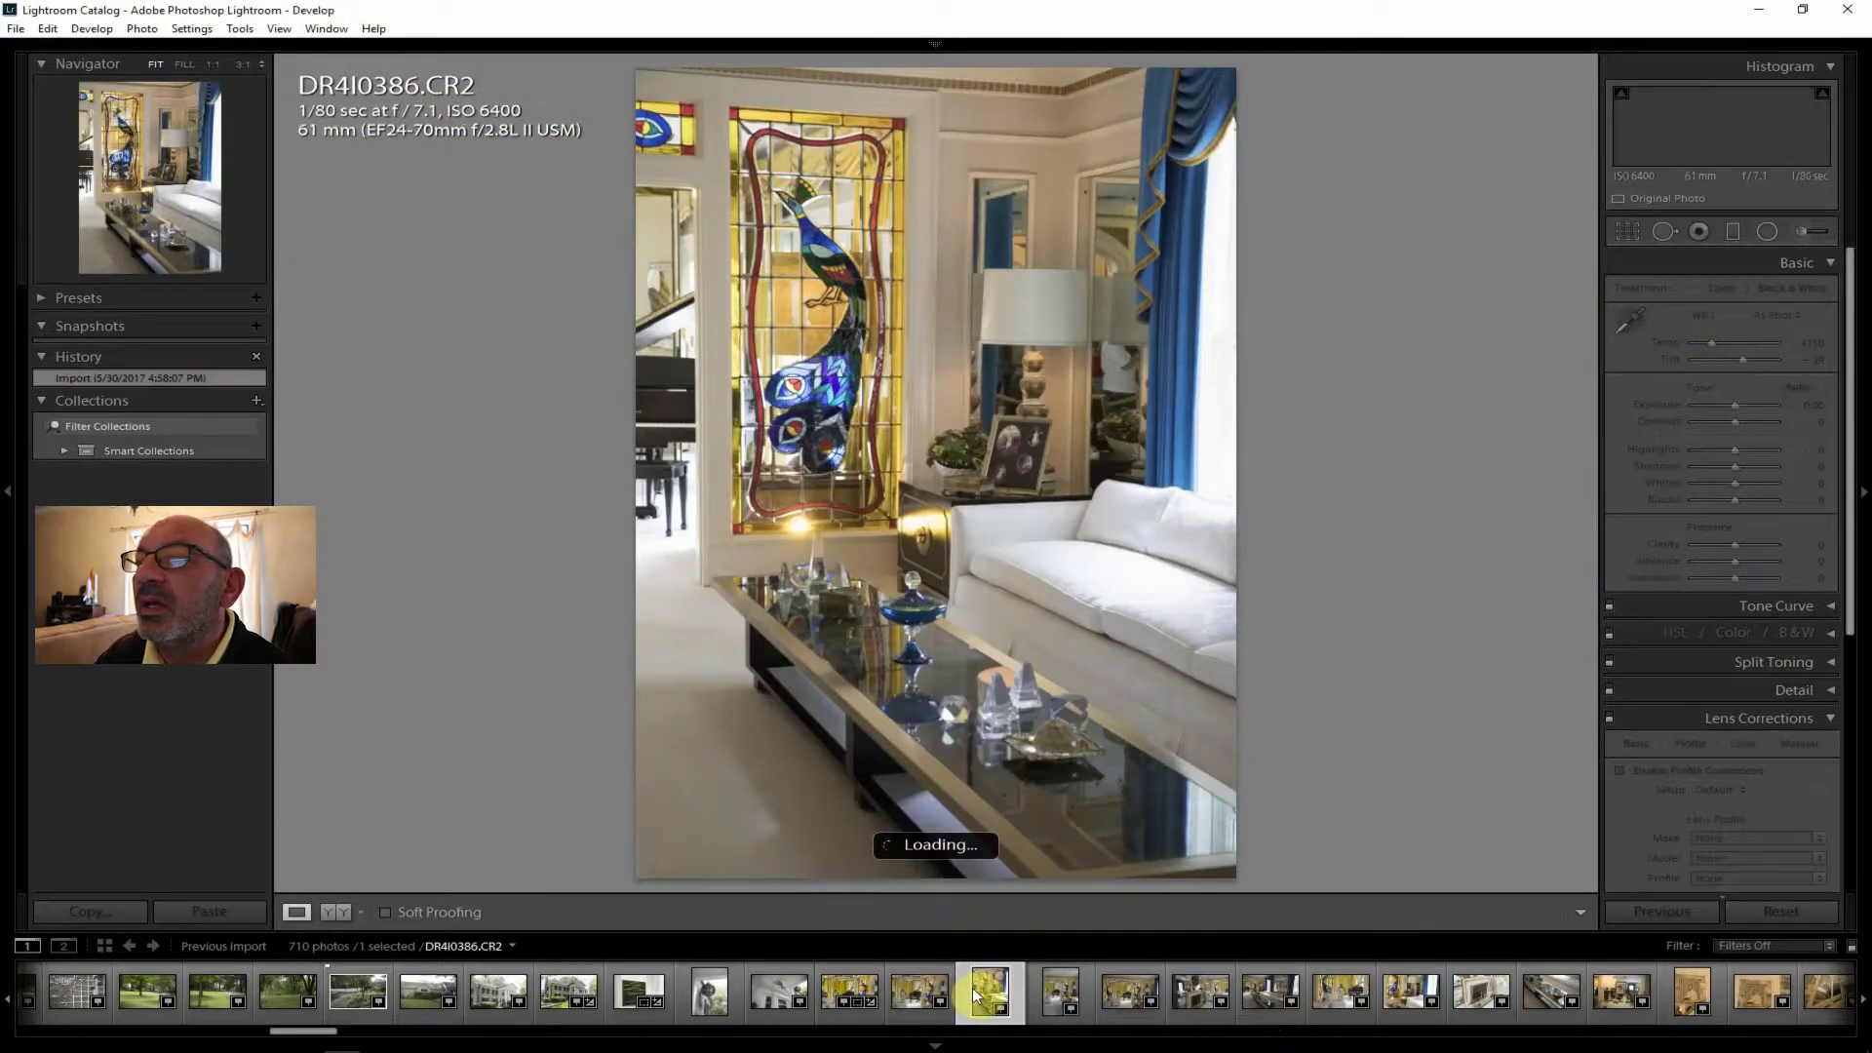
click(1038, 853)
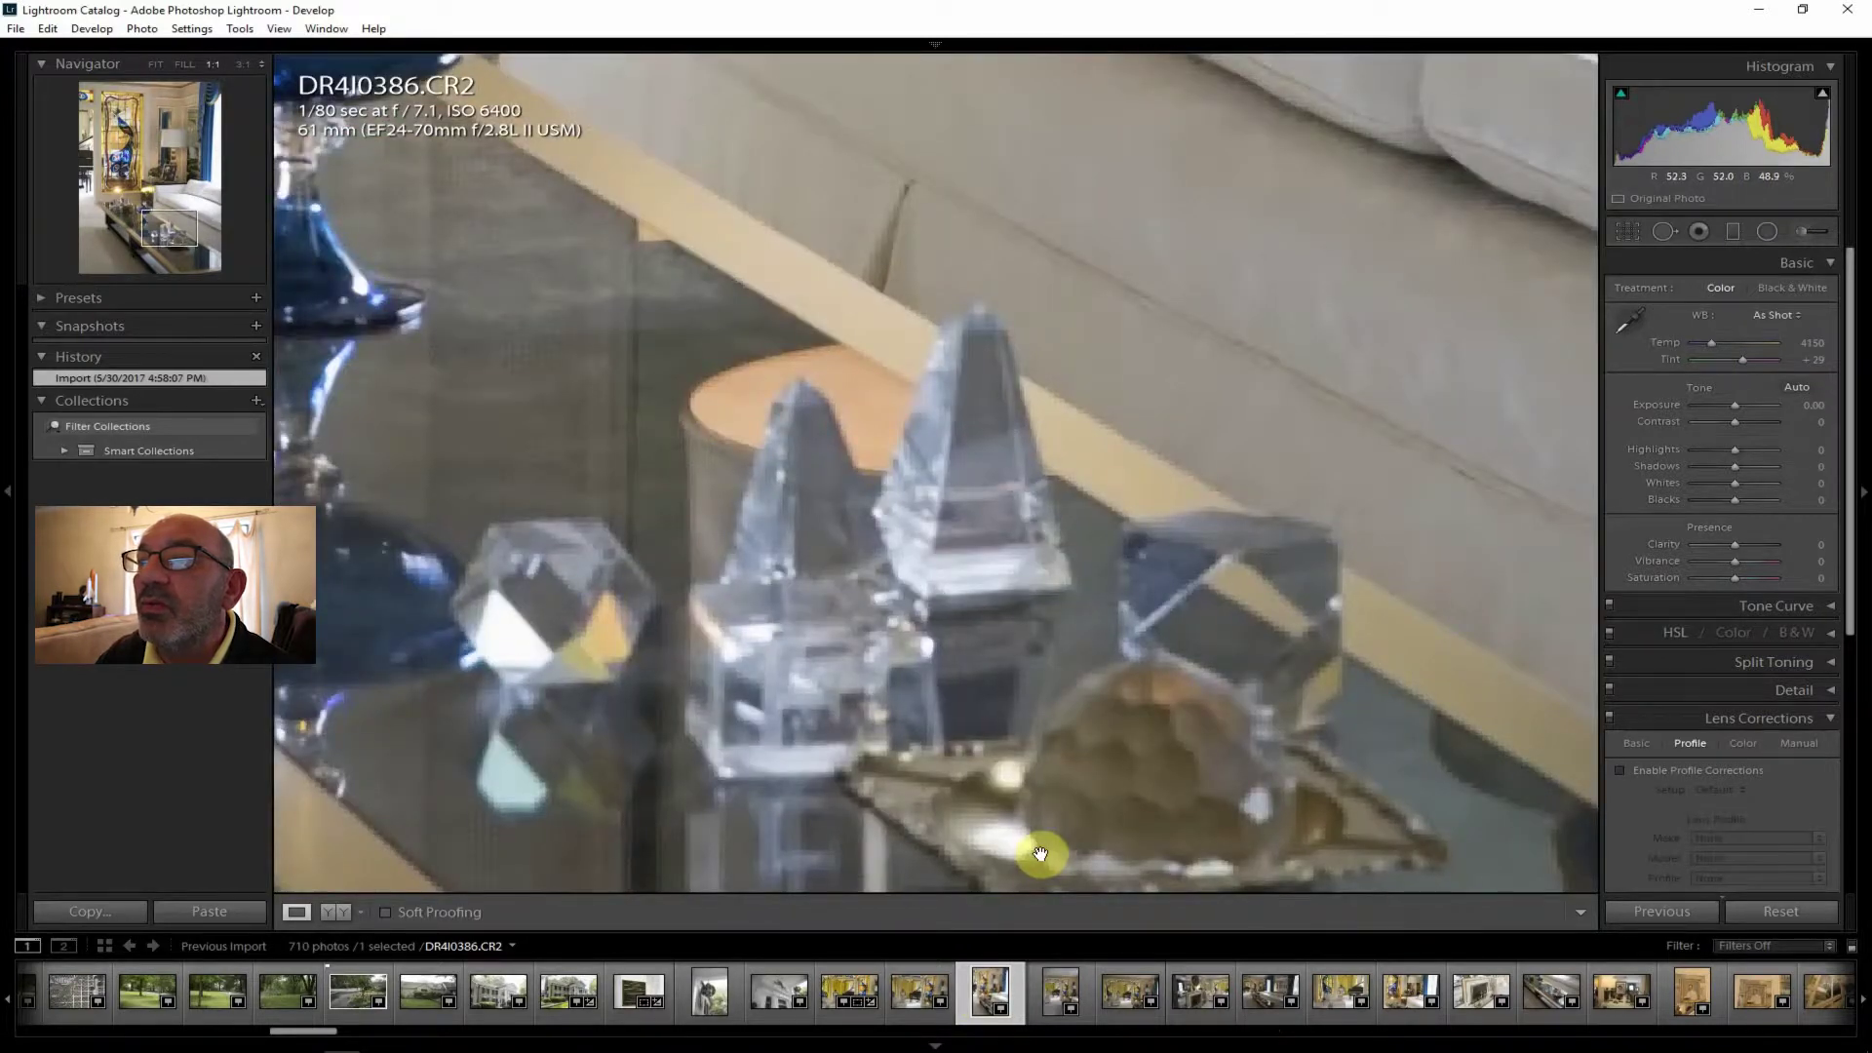
click(154, 63)
click(1004, 473)
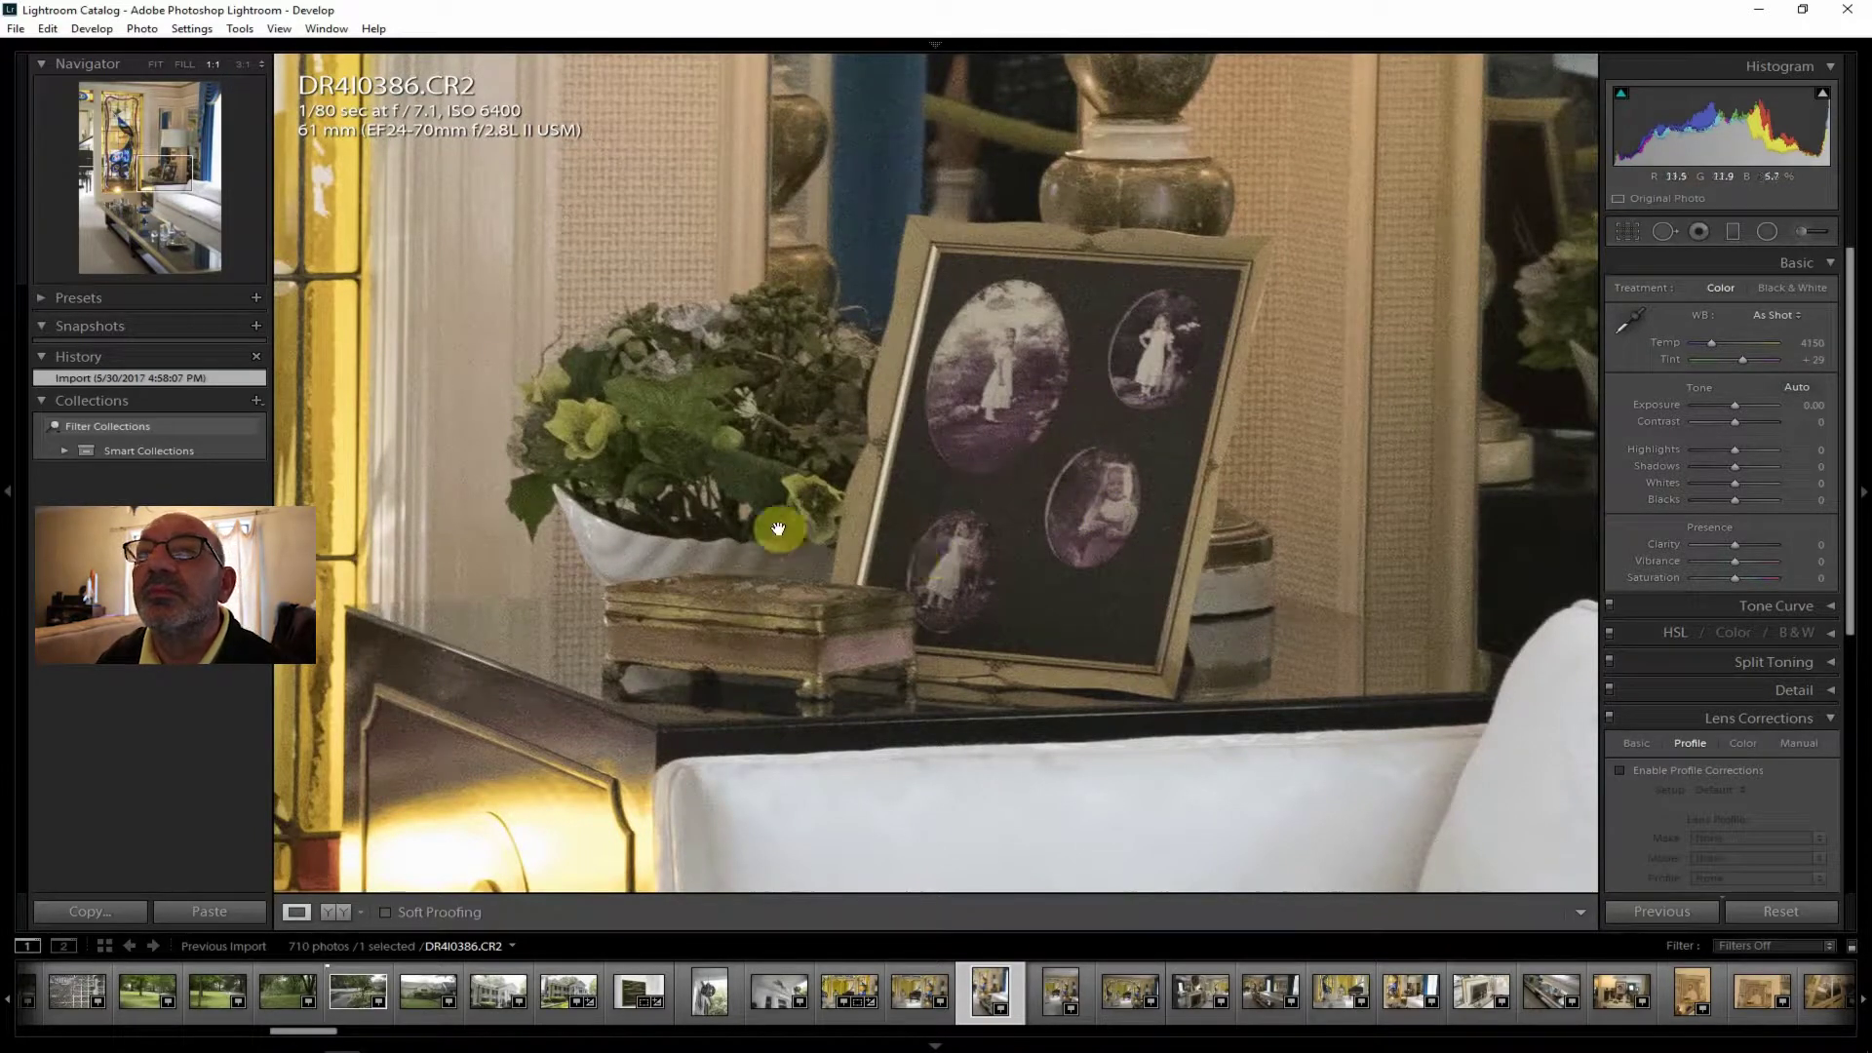
click(156, 65)
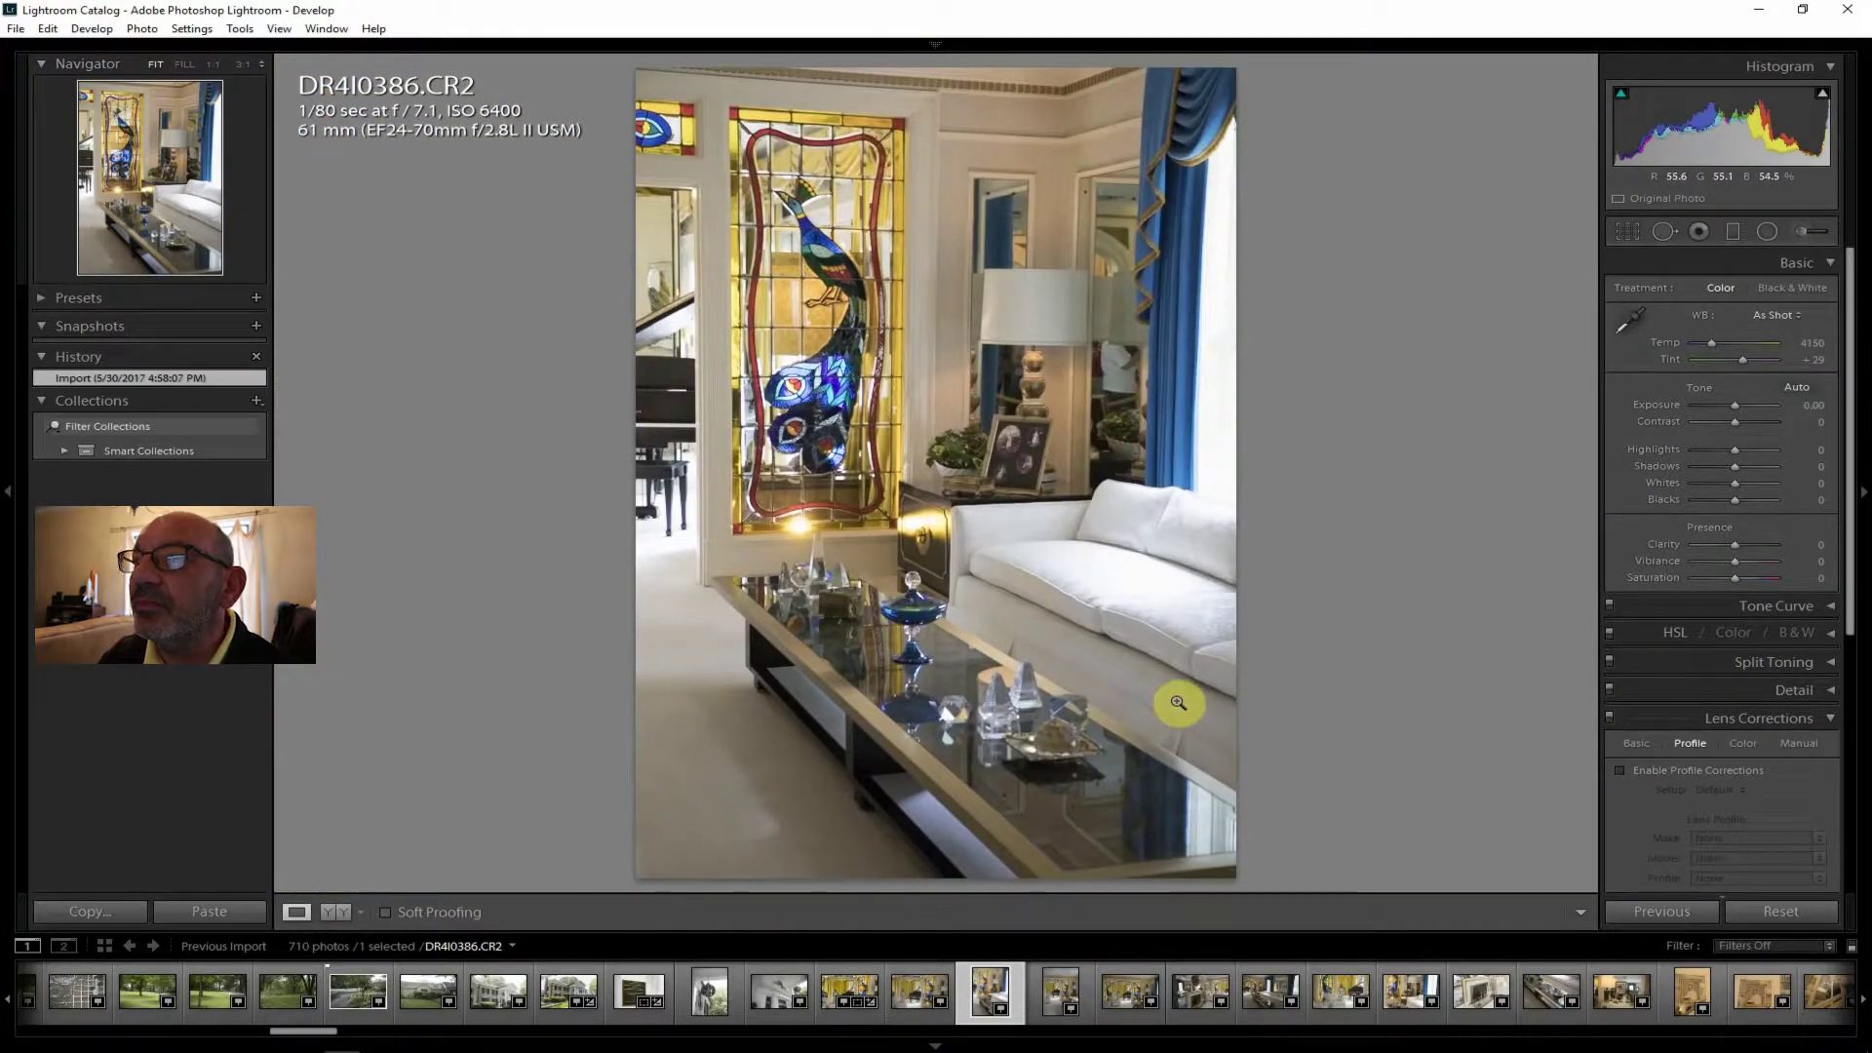
click(1669, 770)
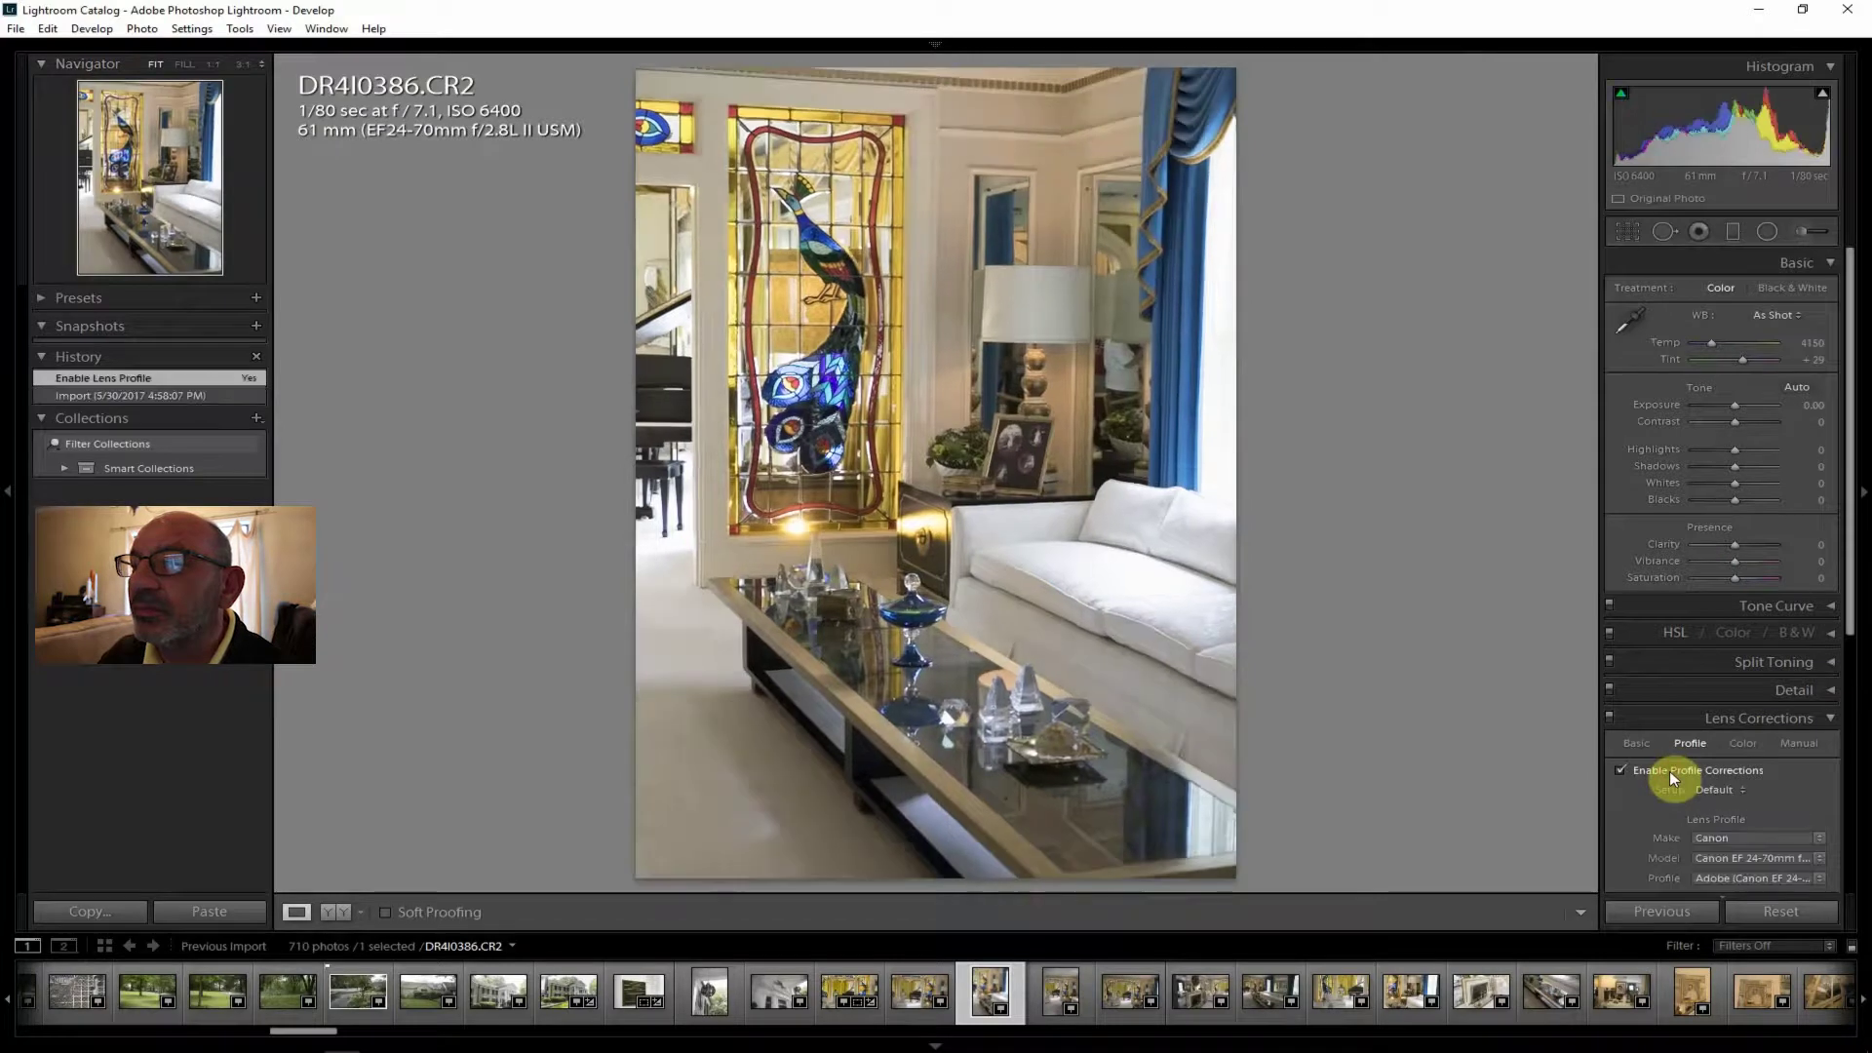
Straighten DR4I0388.CR2 along the lower edge of the peacock panel beside the sofa, giving a crop angle of -1.18.
click(1123, 991)
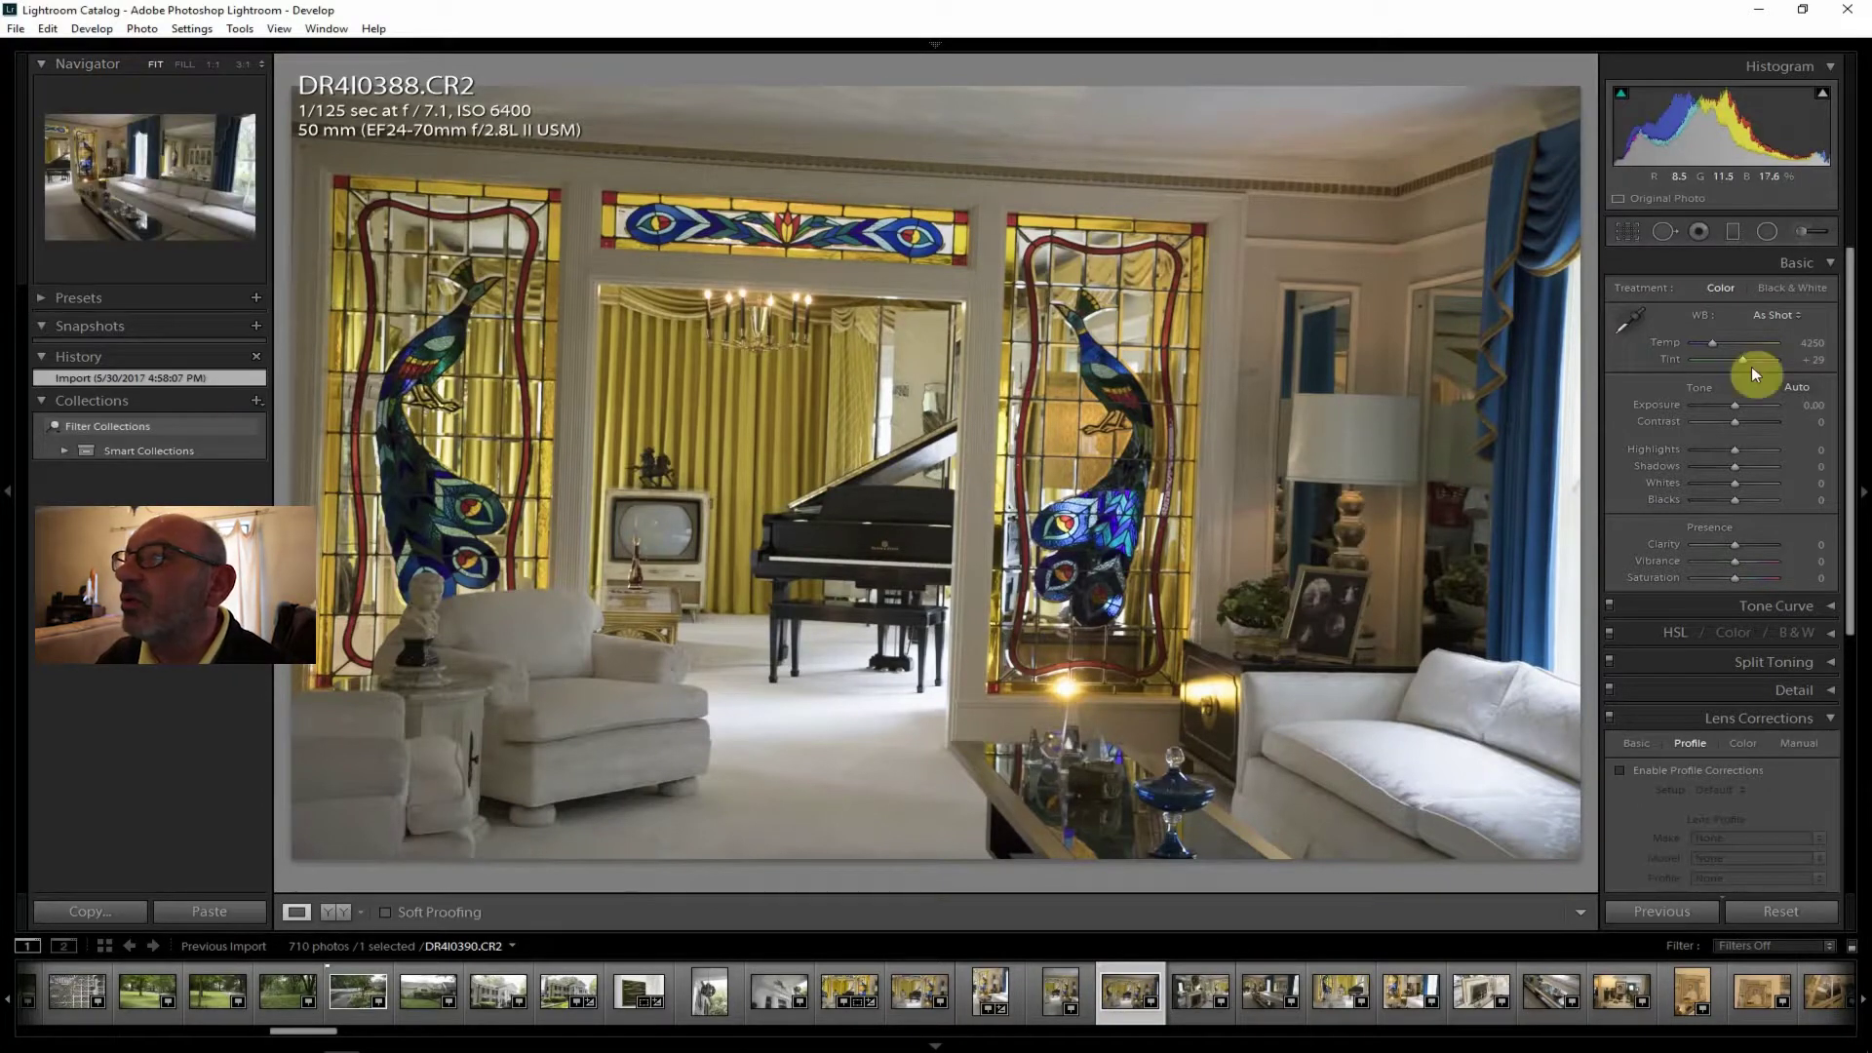
click(1627, 231)
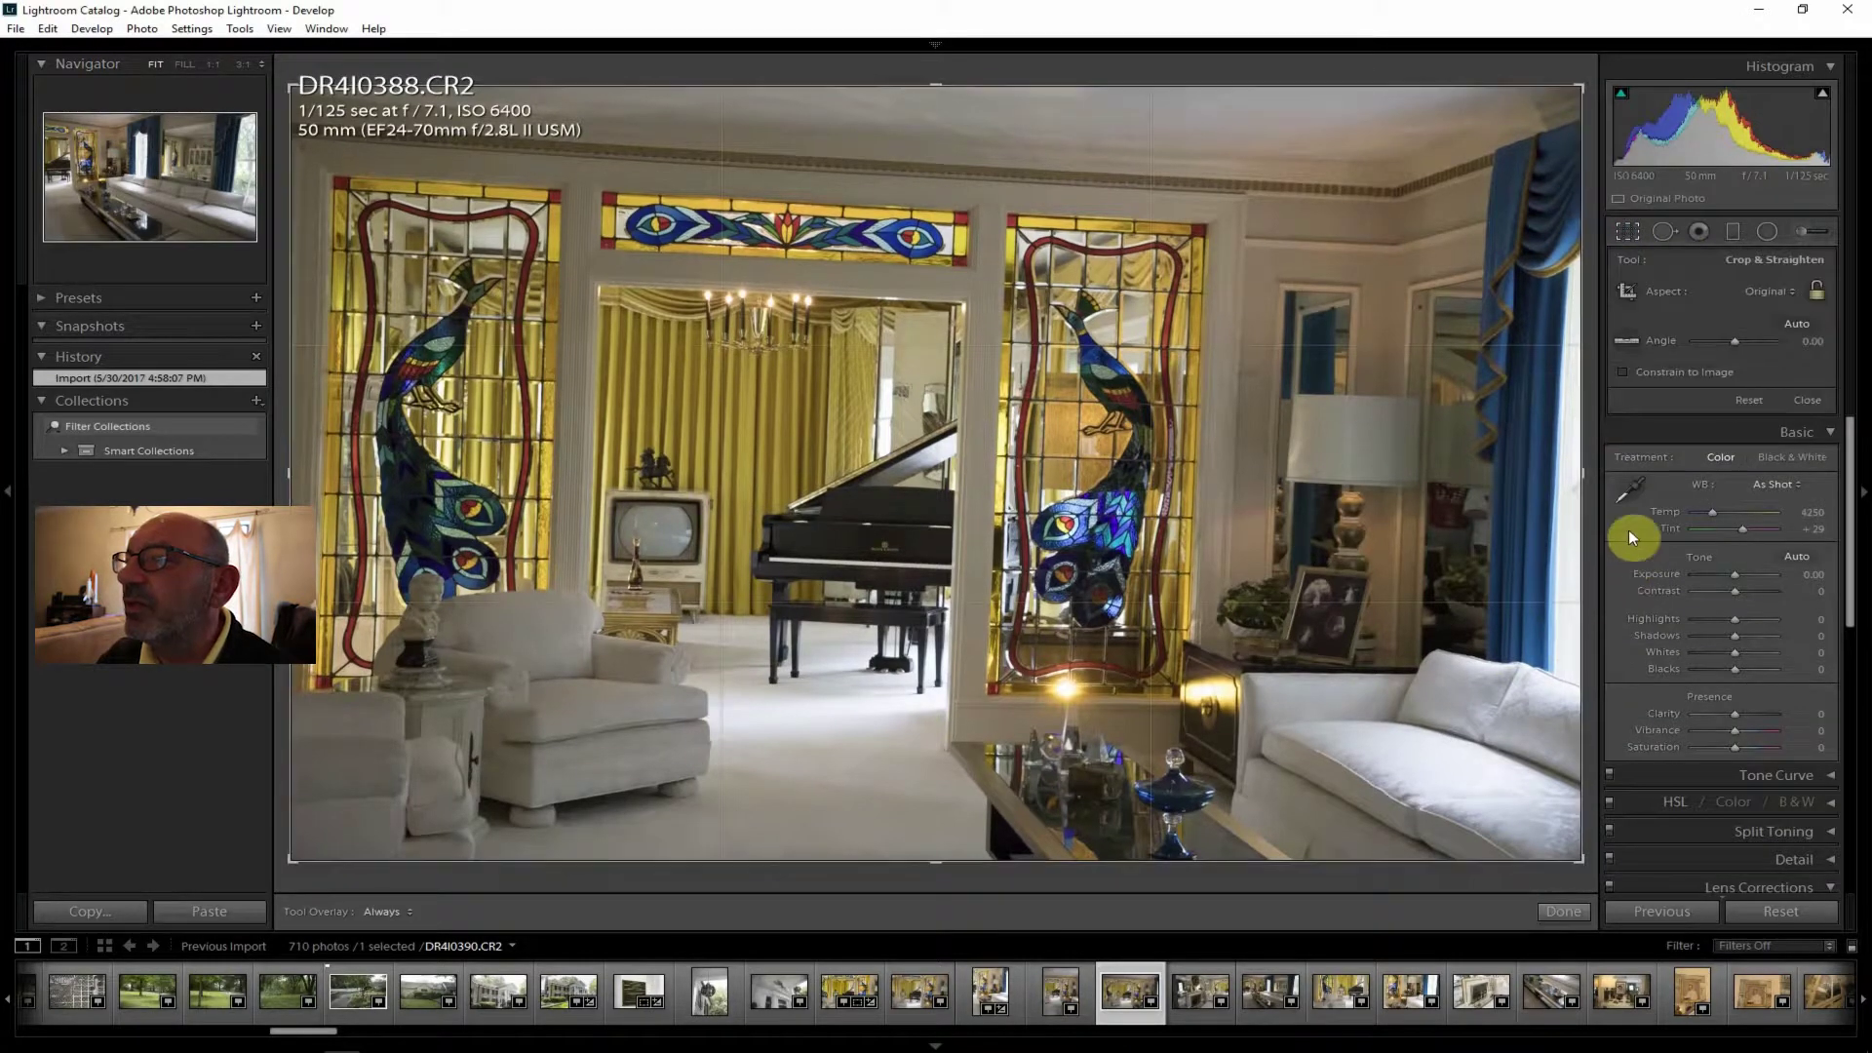
click(1626, 340)
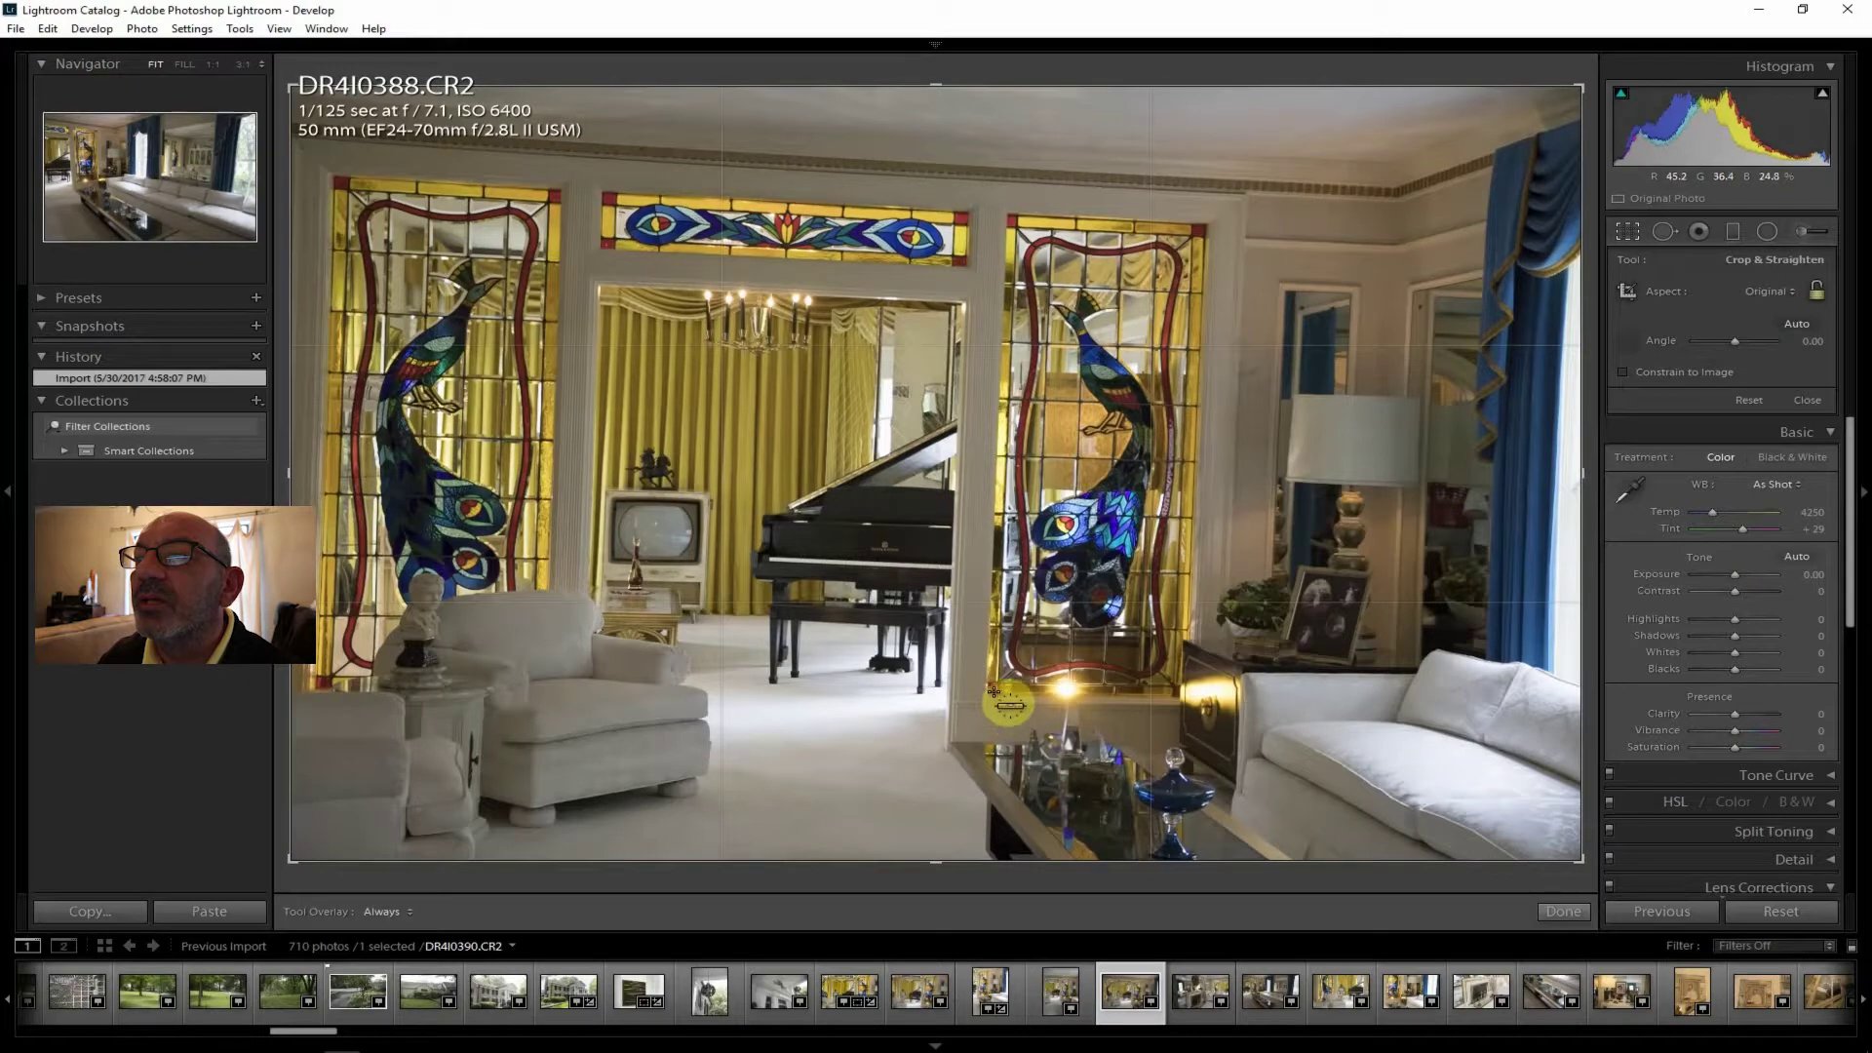
drag(994, 691, 1178, 694)
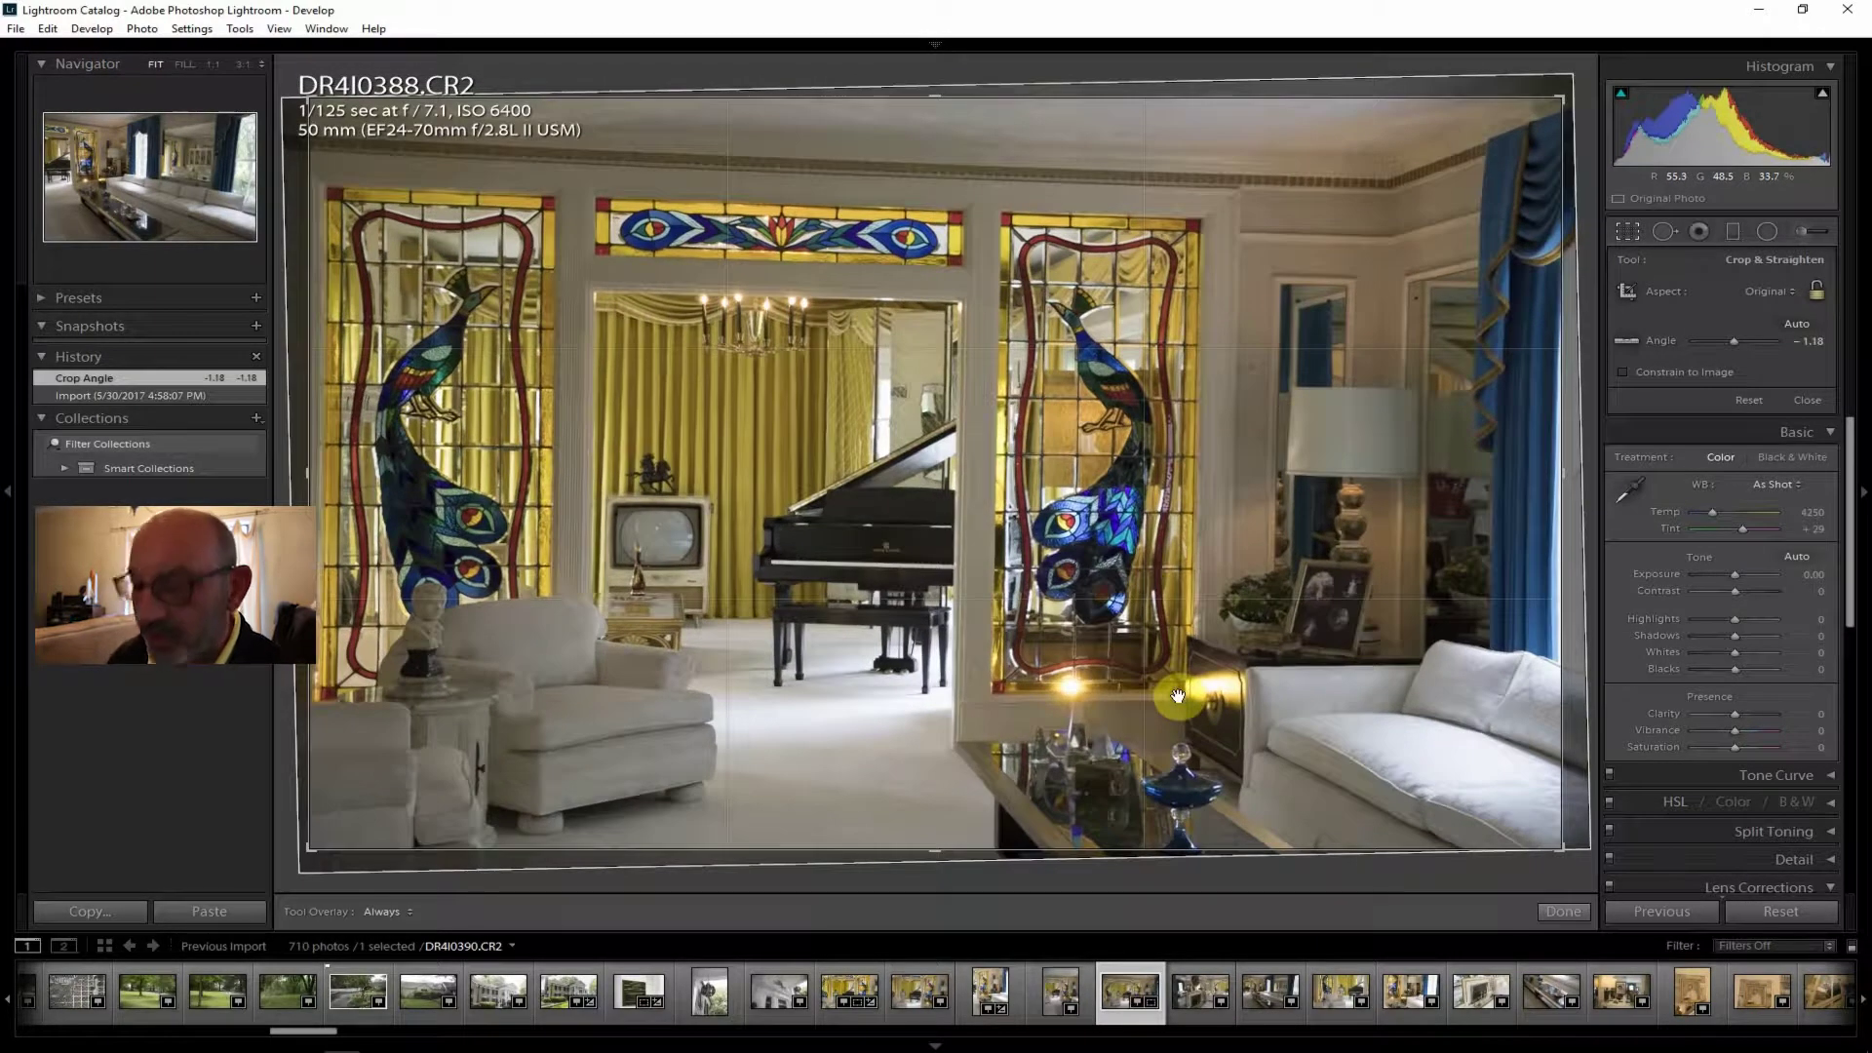
key(Return)
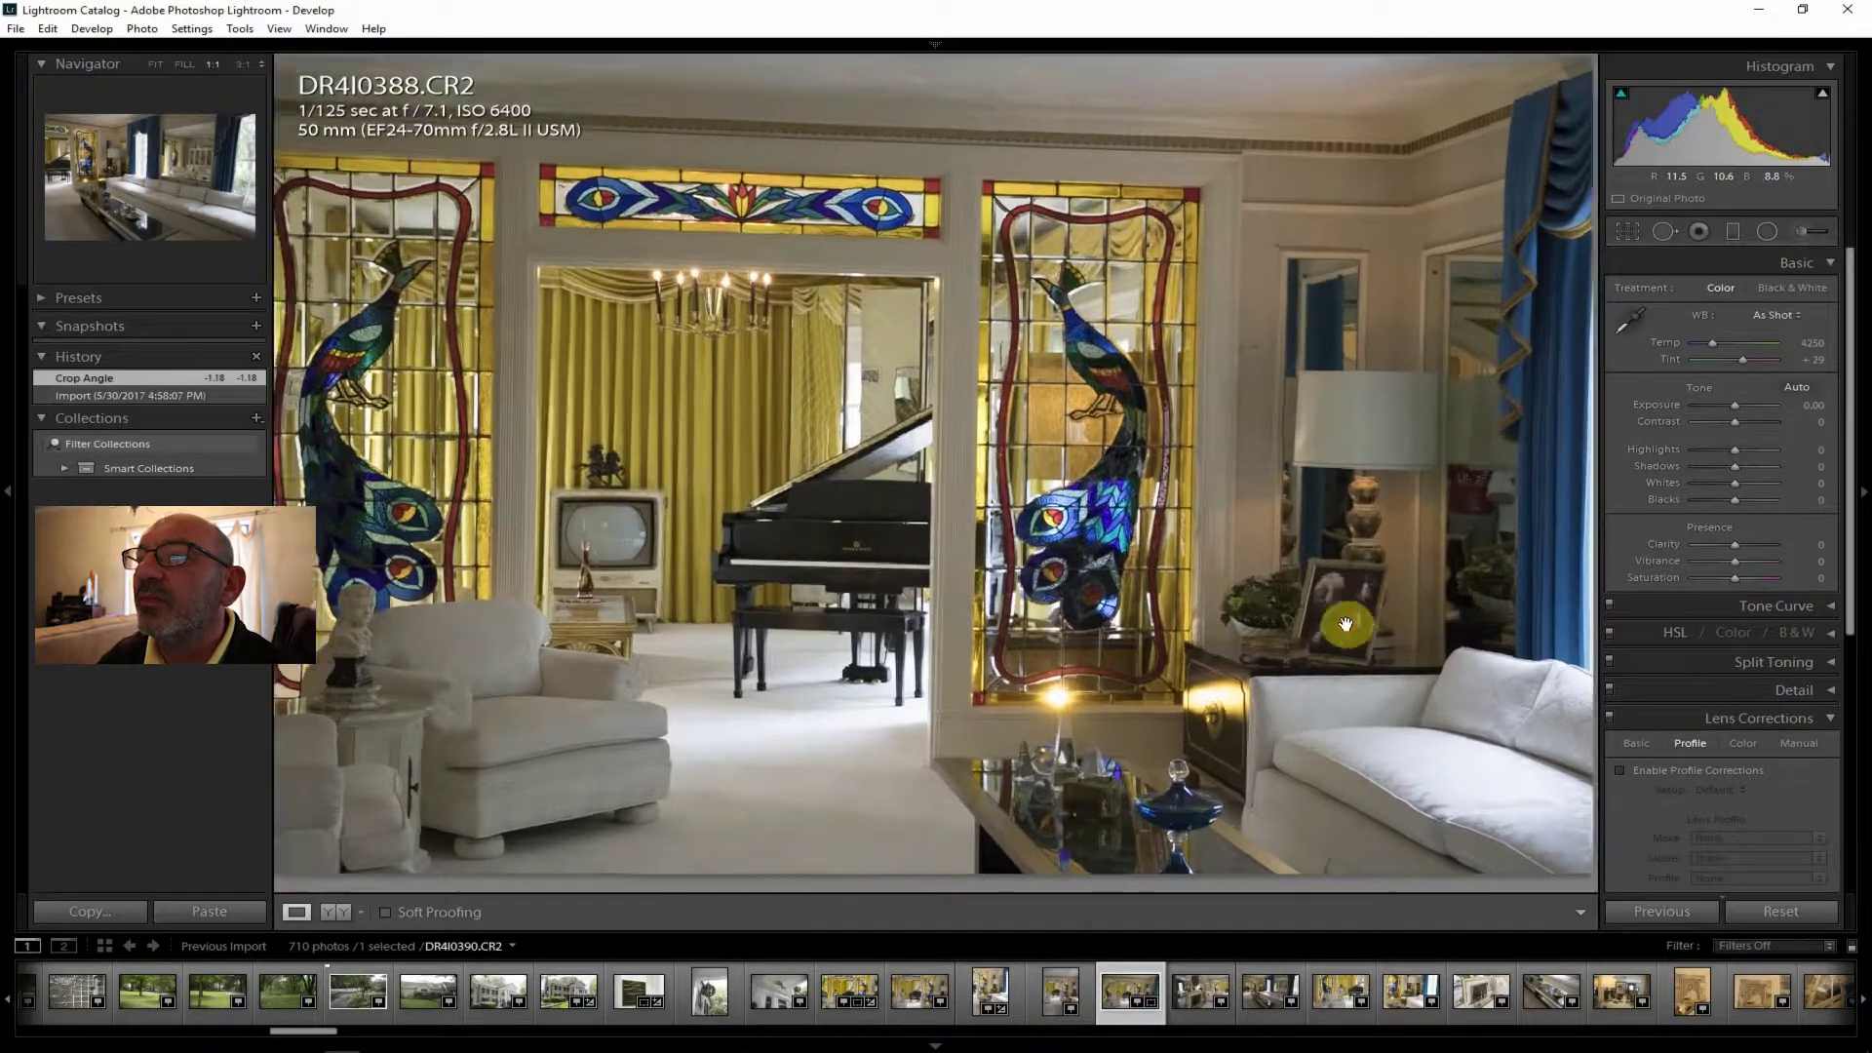
Check the framed portraits in DR4I0388.CR2 up close, enable lens profile corrections, and set Shadows to +31, Highlights to -24 and Contrast to +52.
click(1346, 620)
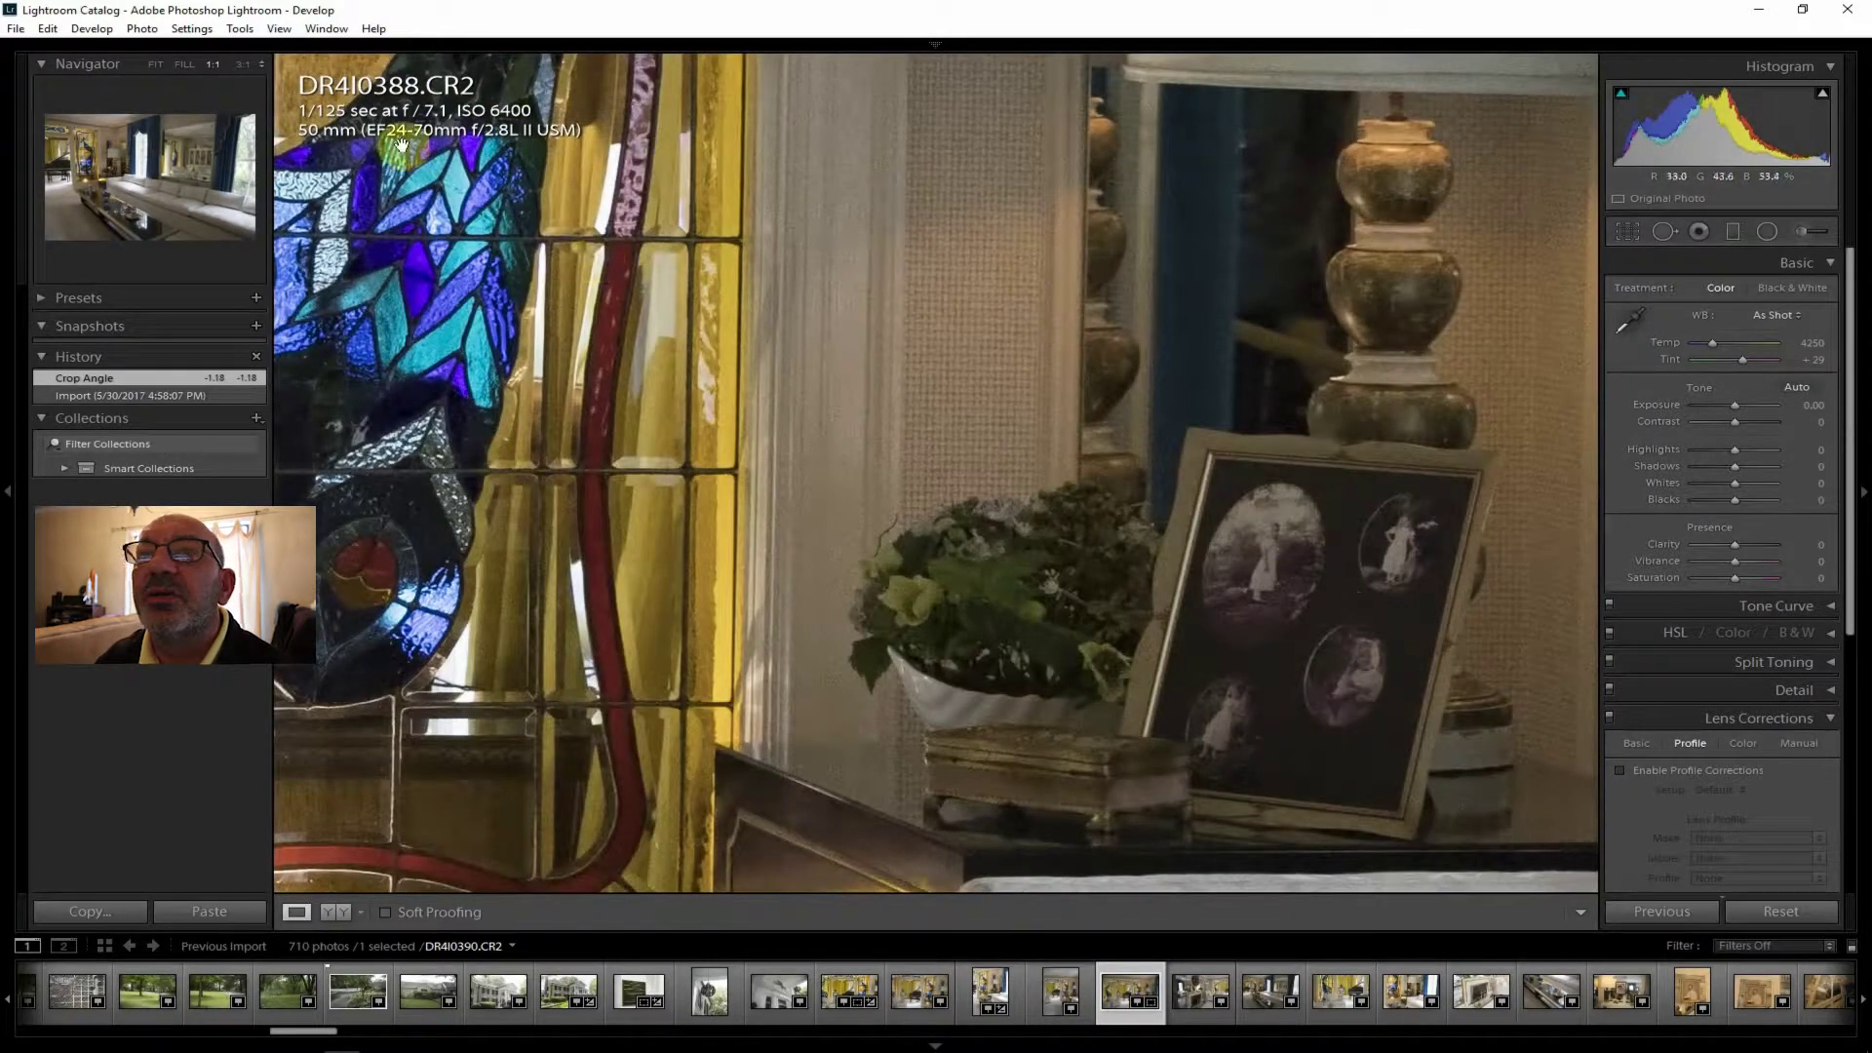
click(156, 63)
click(506, 389)
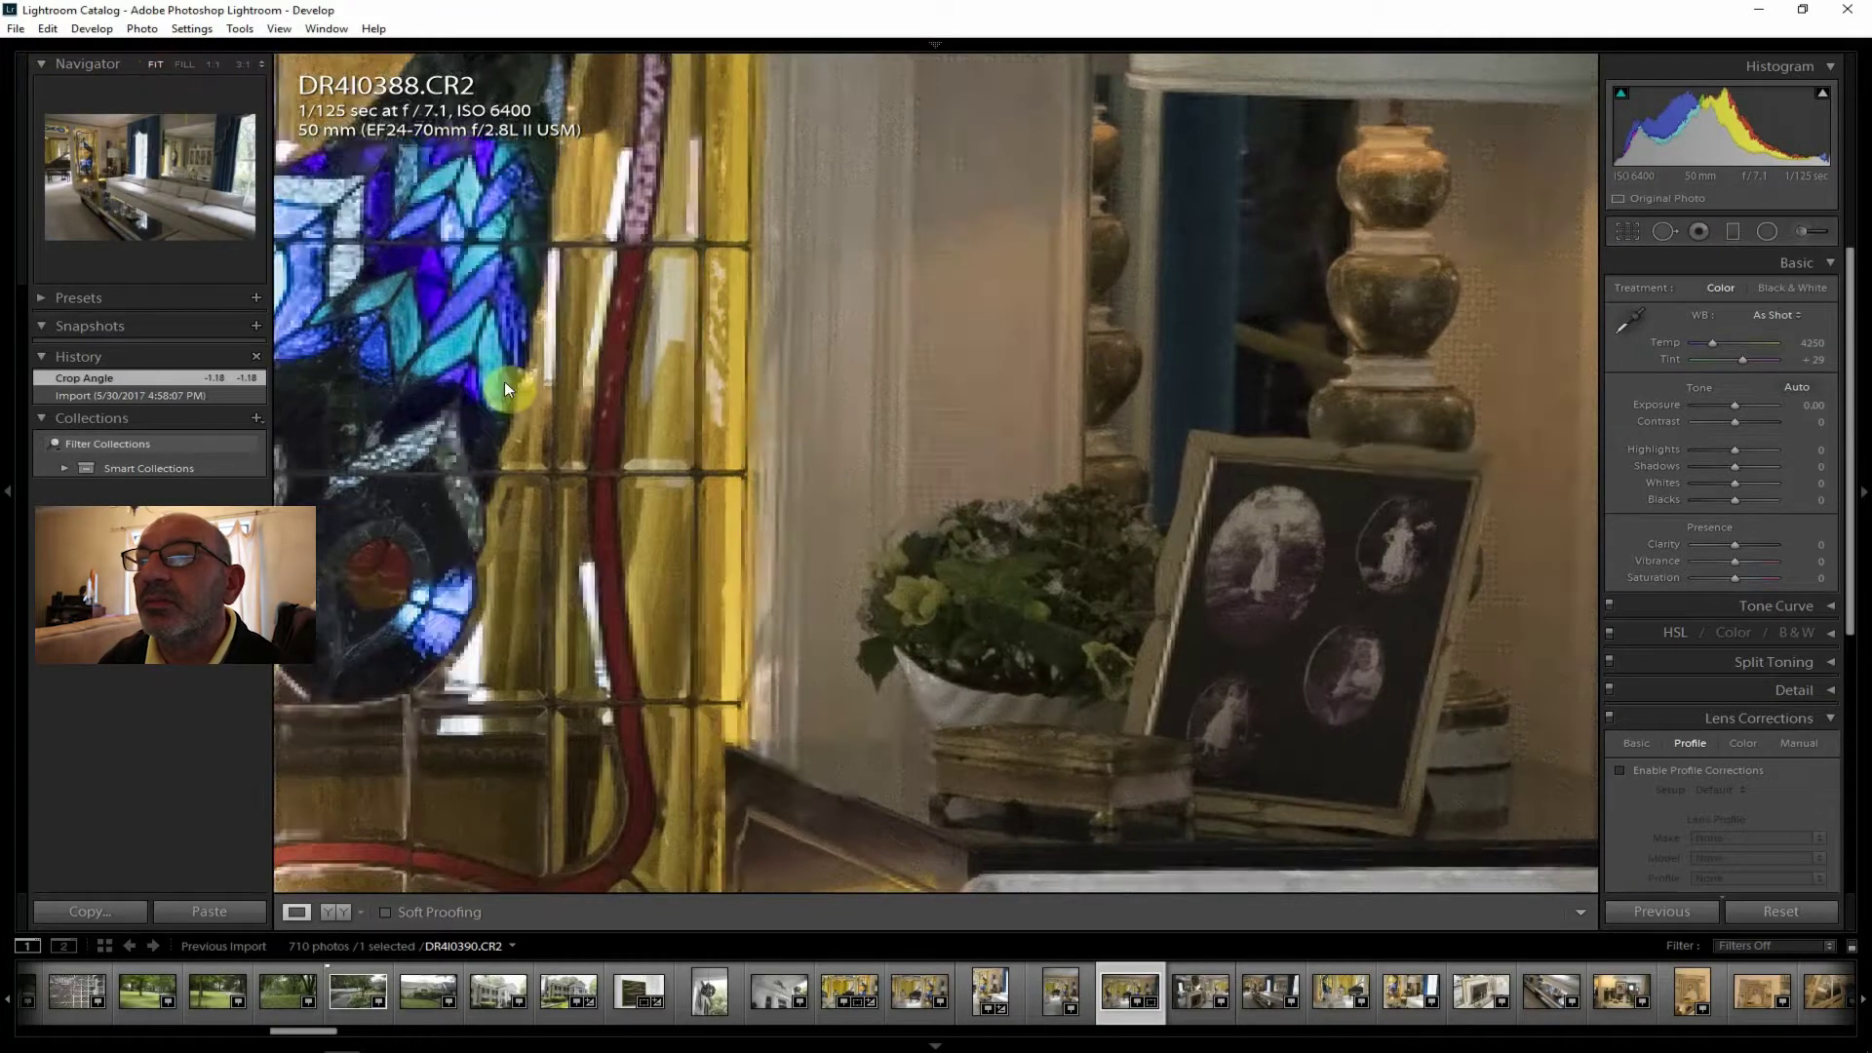
click(506, 389)
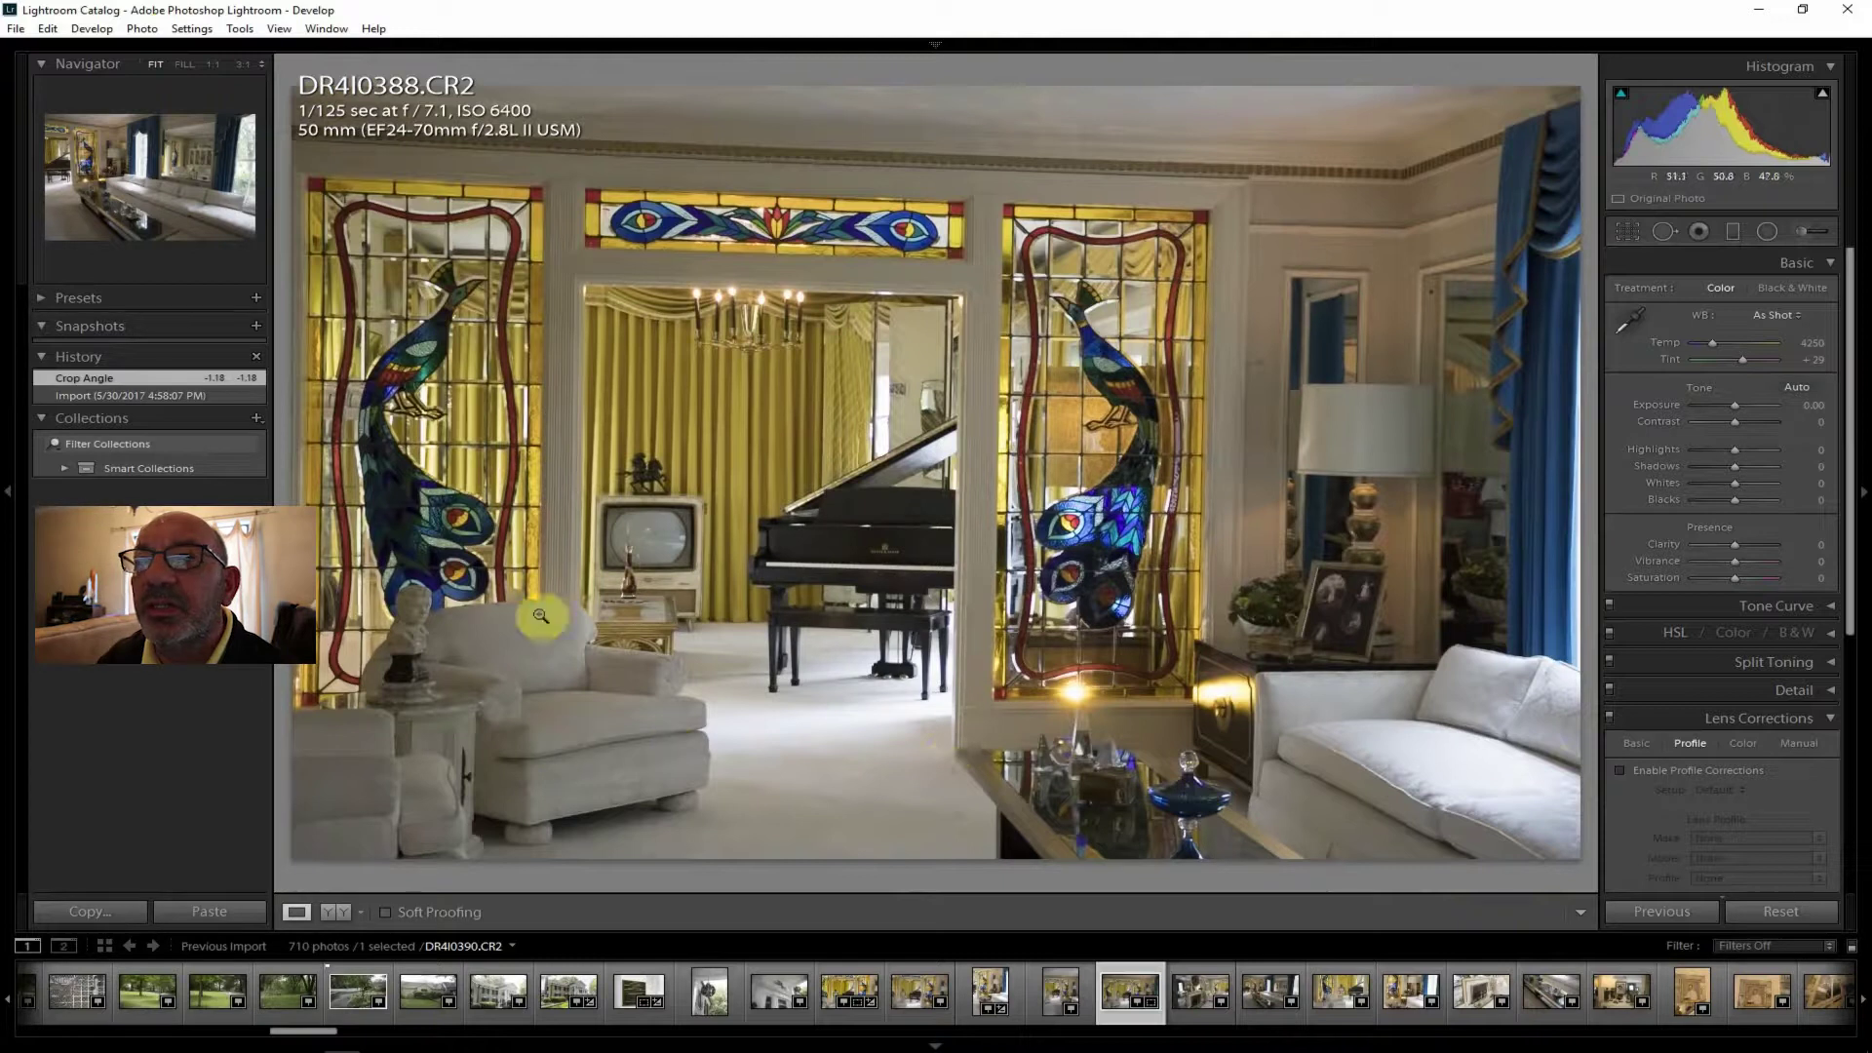
click(1704, 771)
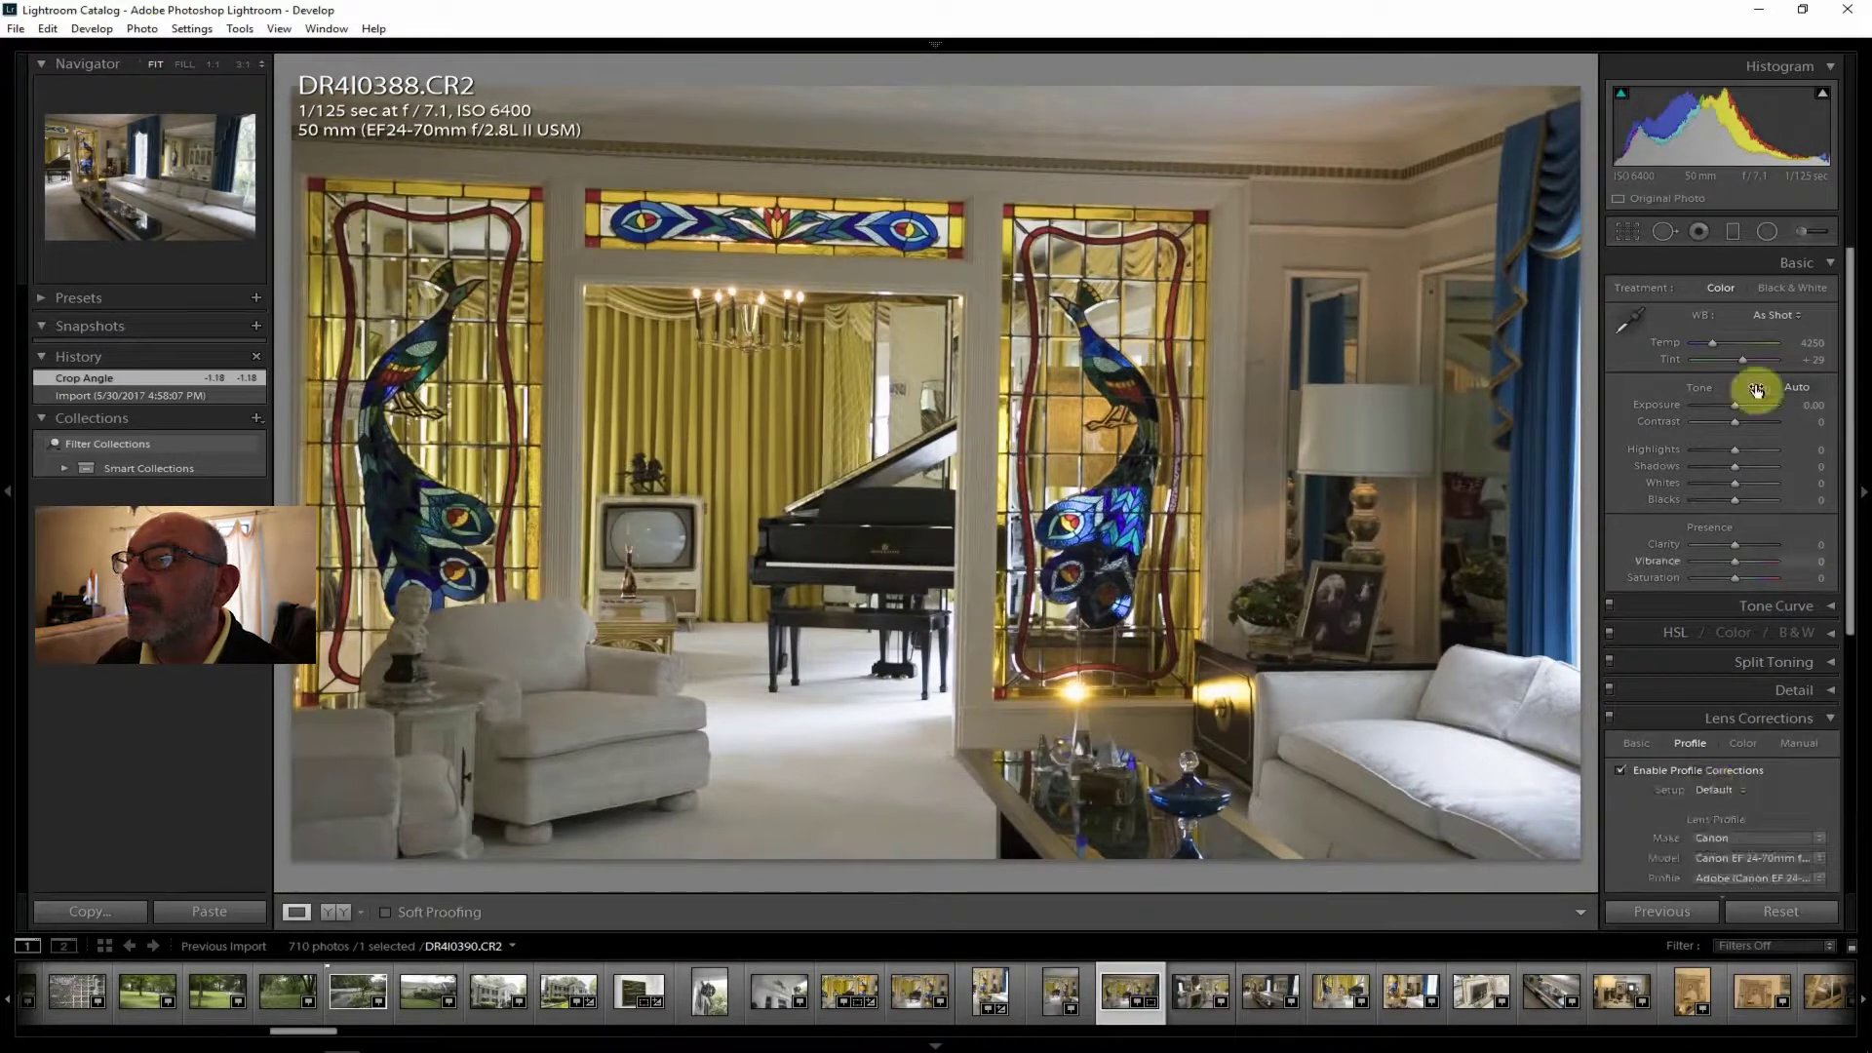
drag(1739, 465, 1747, 466)
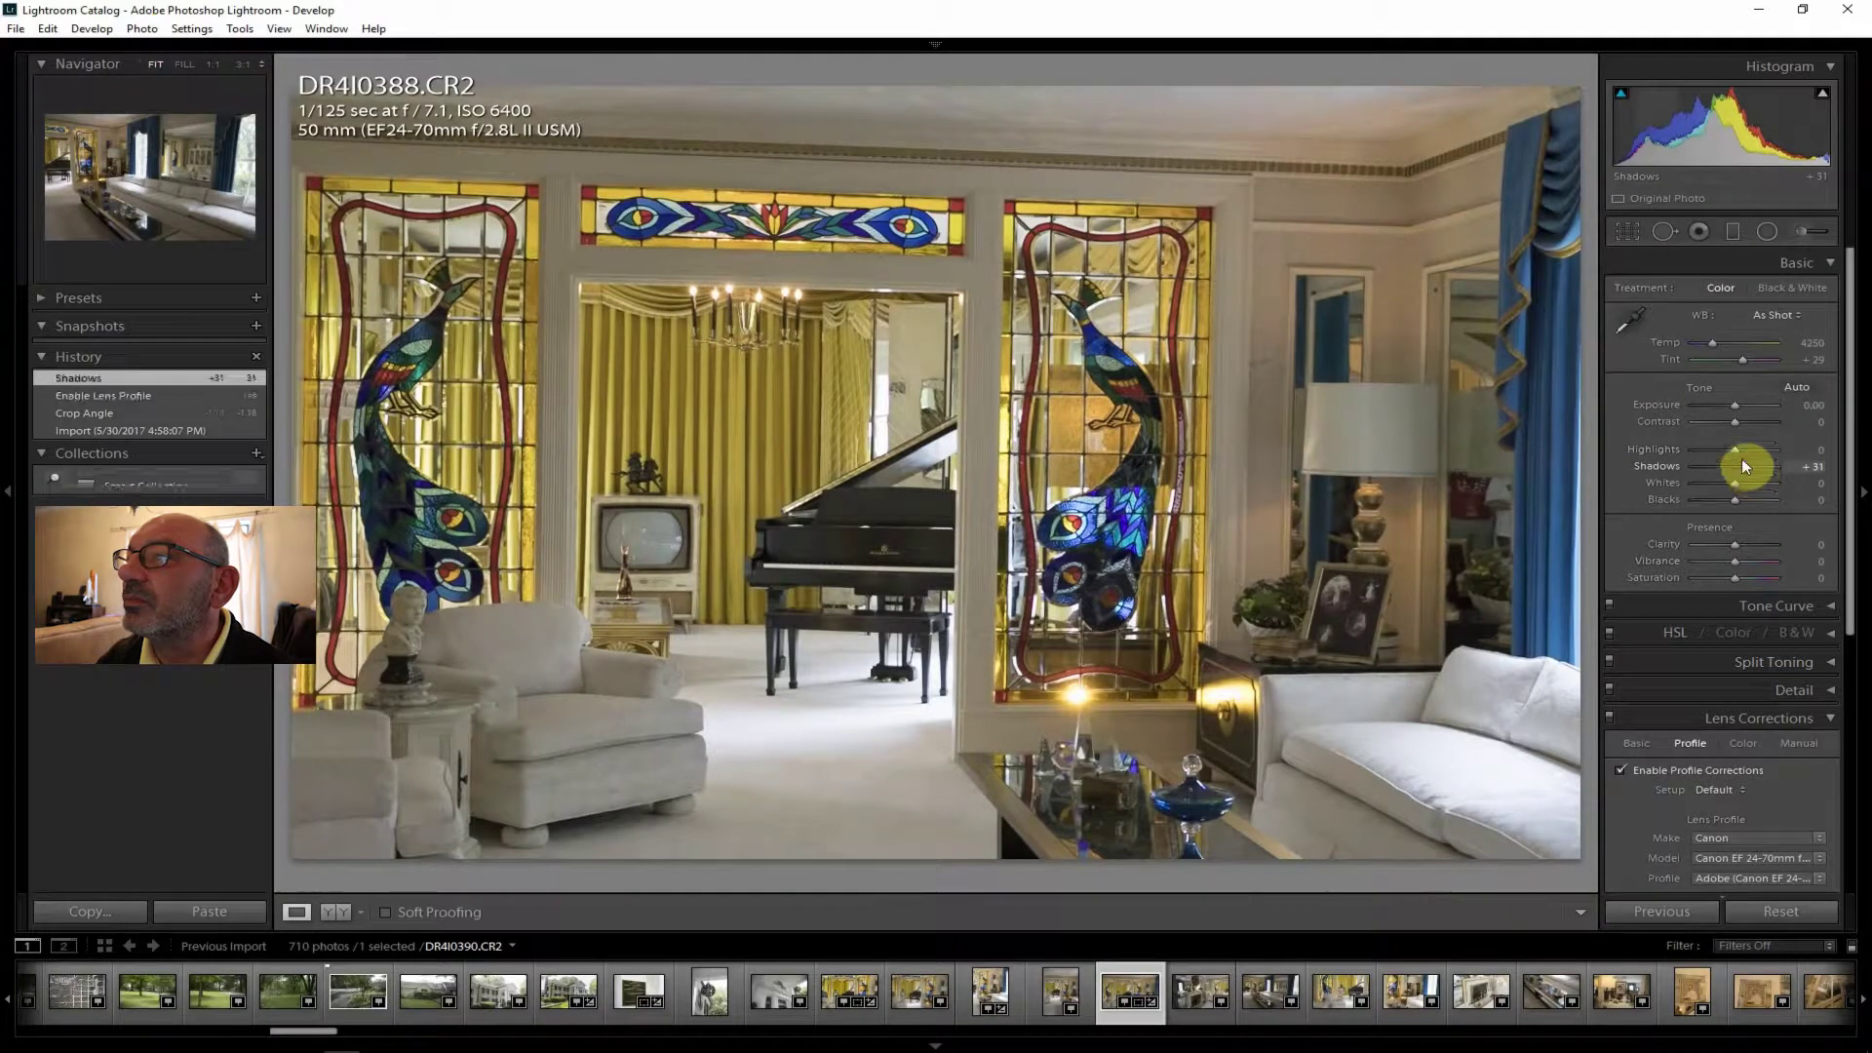
drag(1735, 450, 1756, 425)
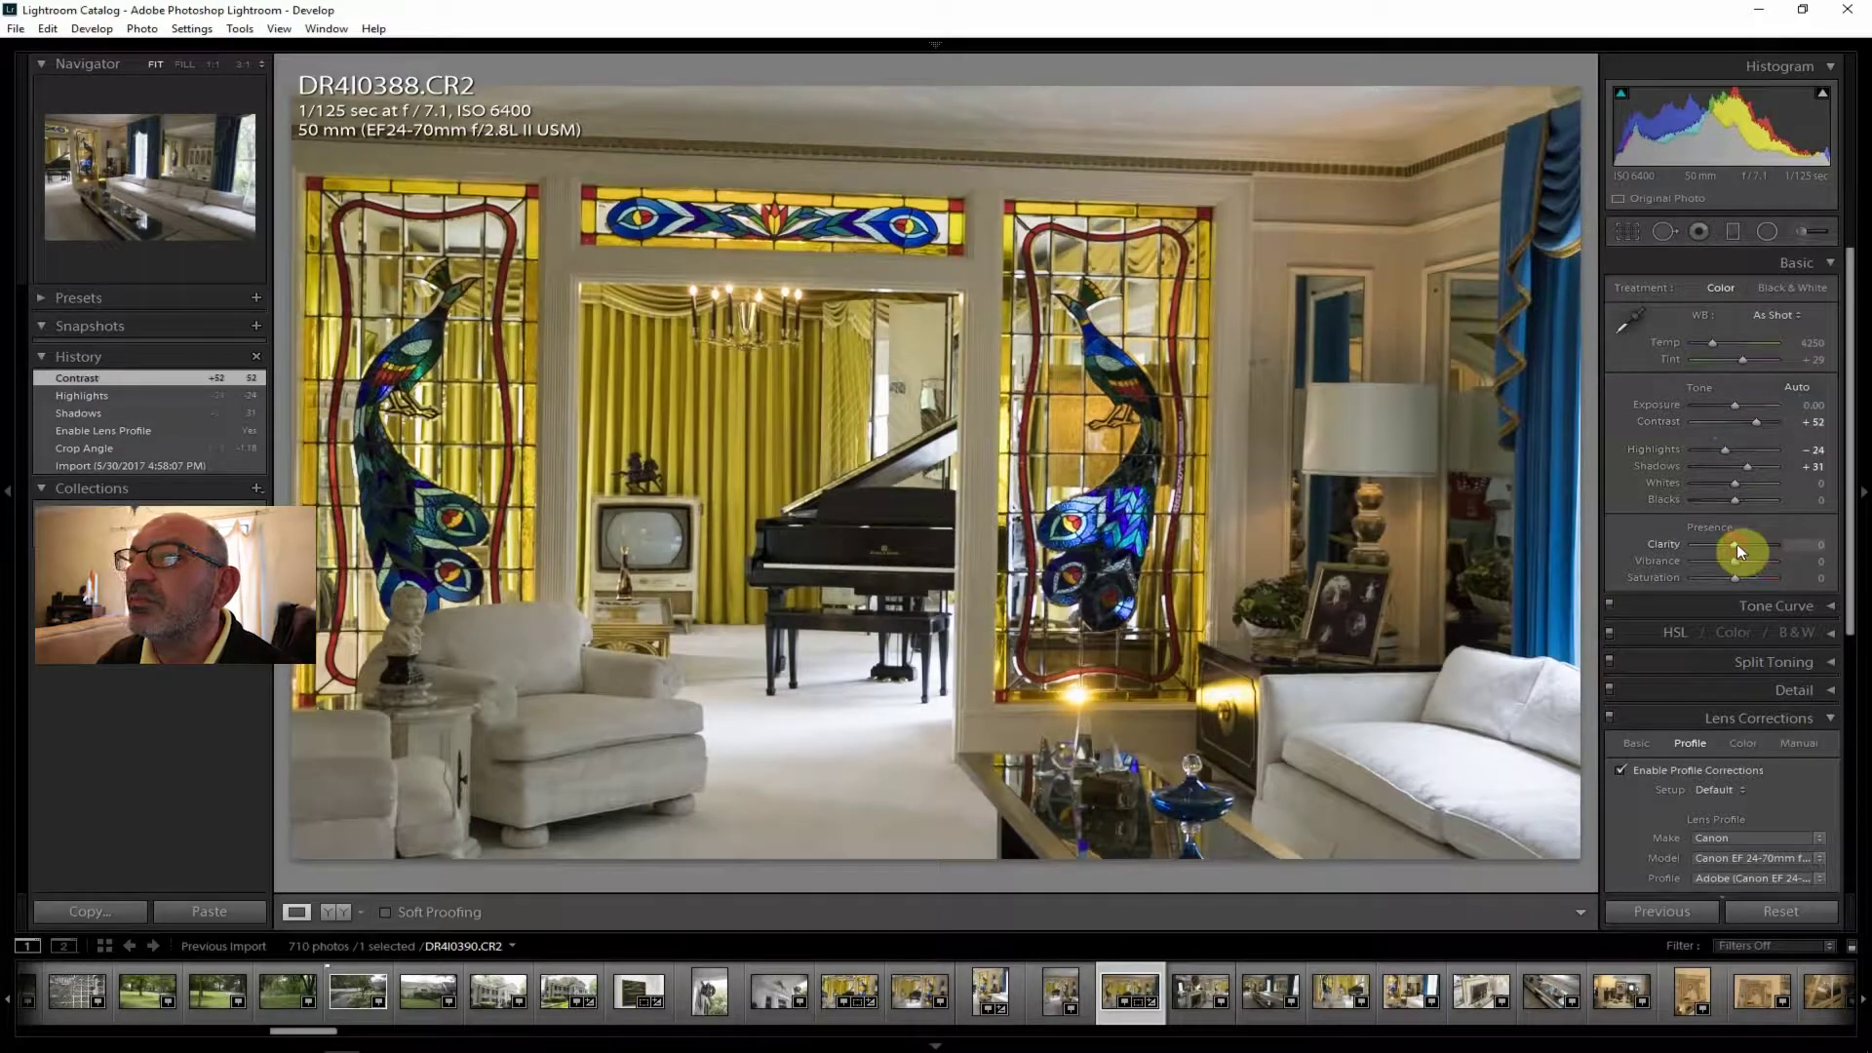
Set the Clarity of DR4I0388.CR2 to +14, Vibrance to +17 and Saturation to +2.
drag(1749, 545, 1741, 548)
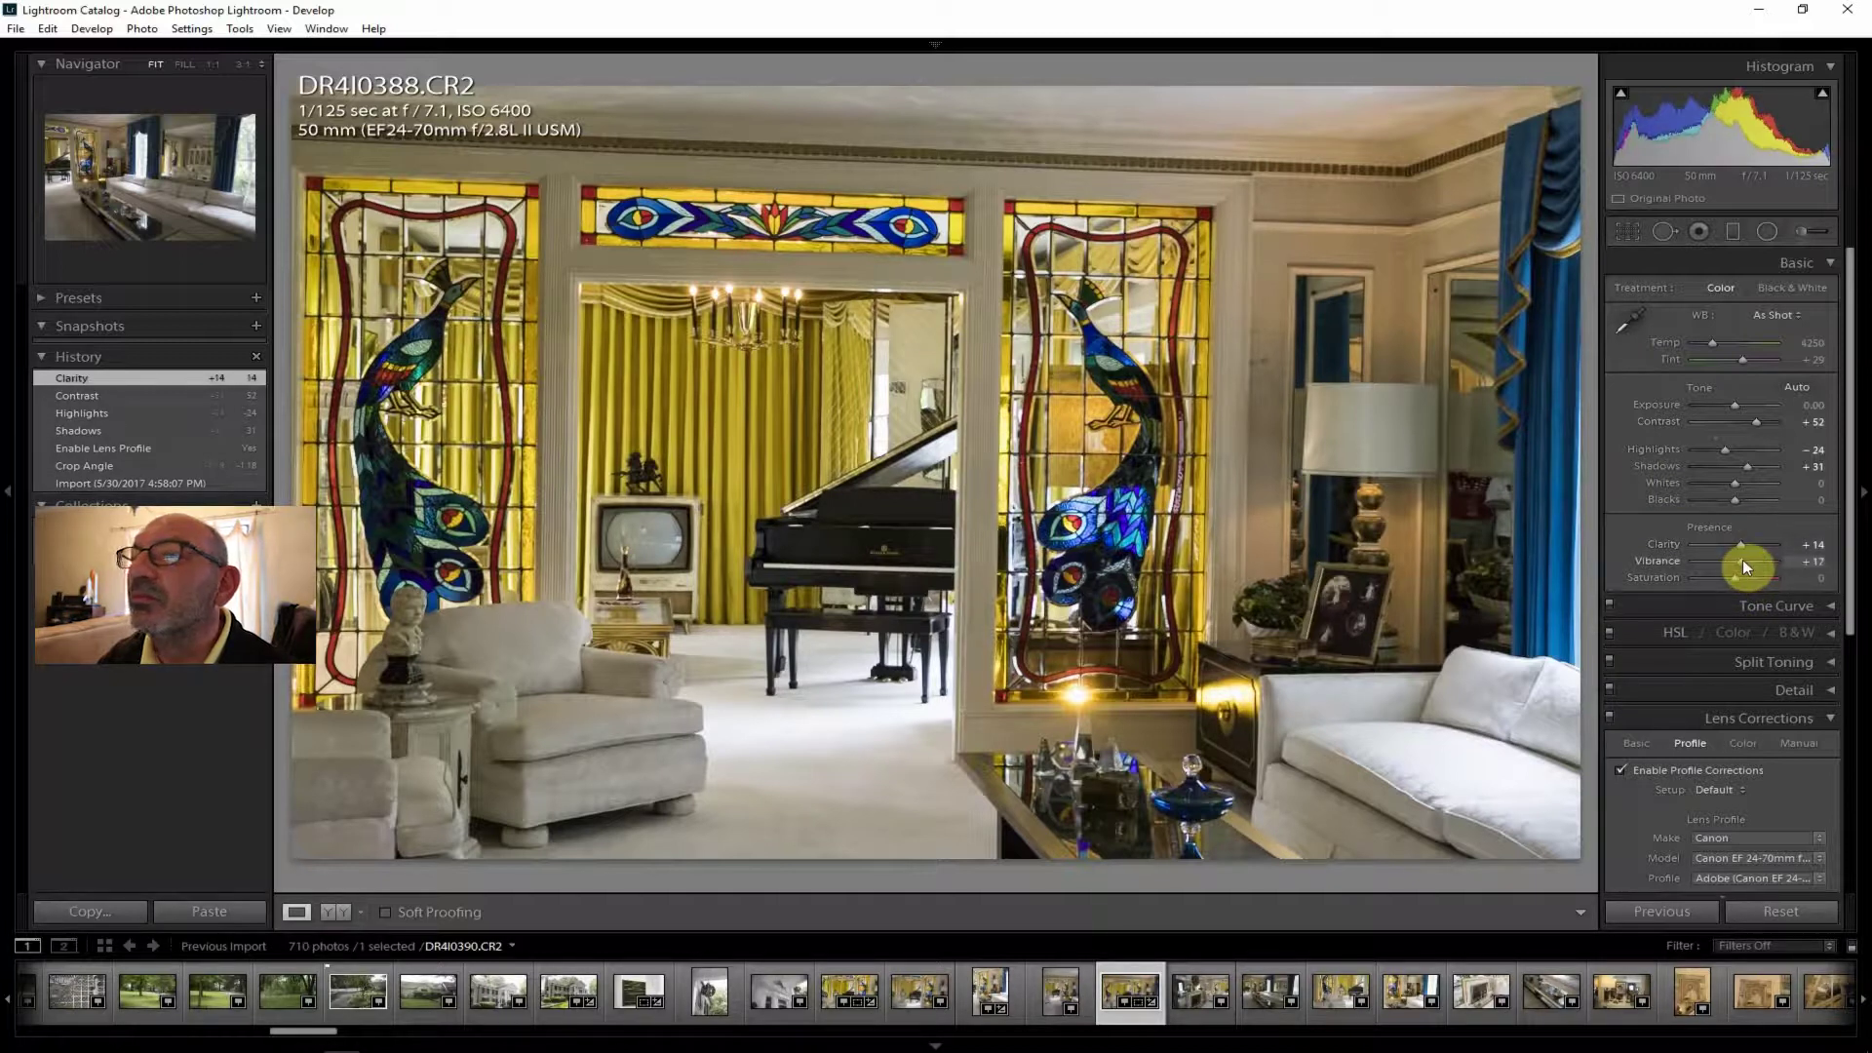
drag(1735, 578, 1741, 578)
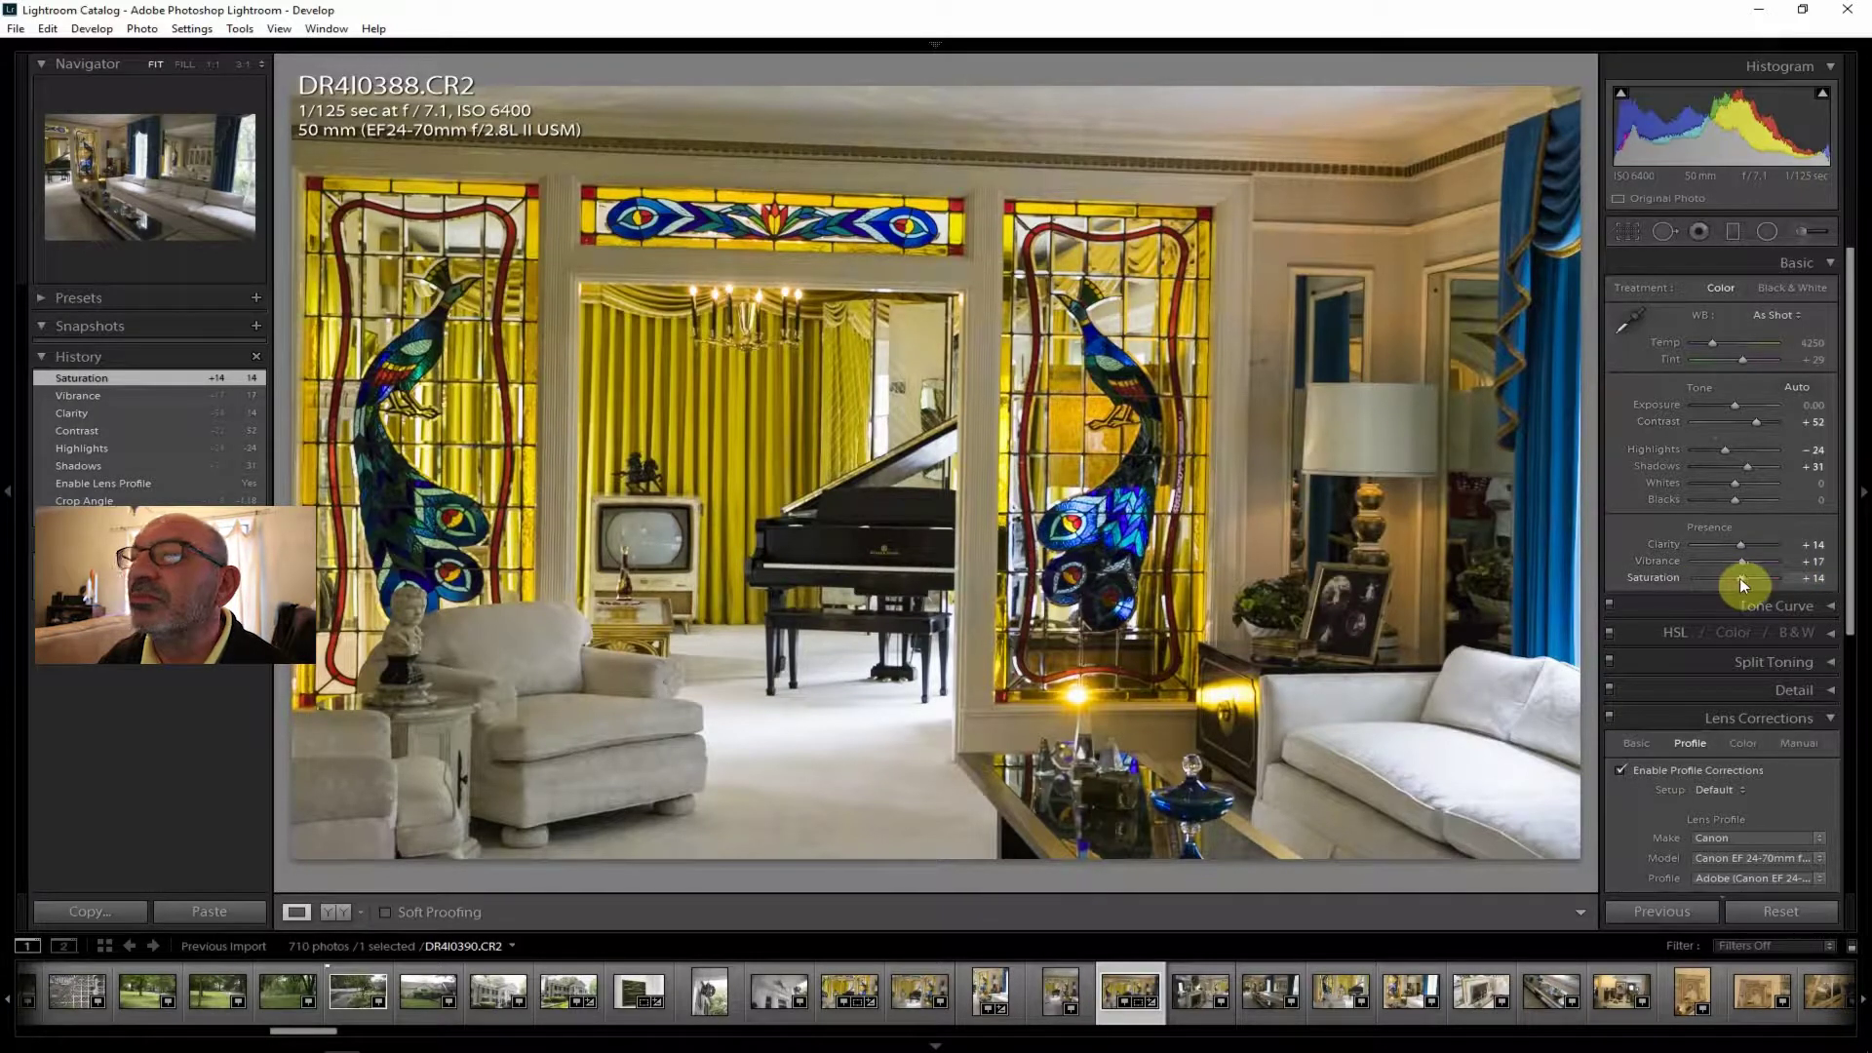
drag(1737, 577, 1734, 577)
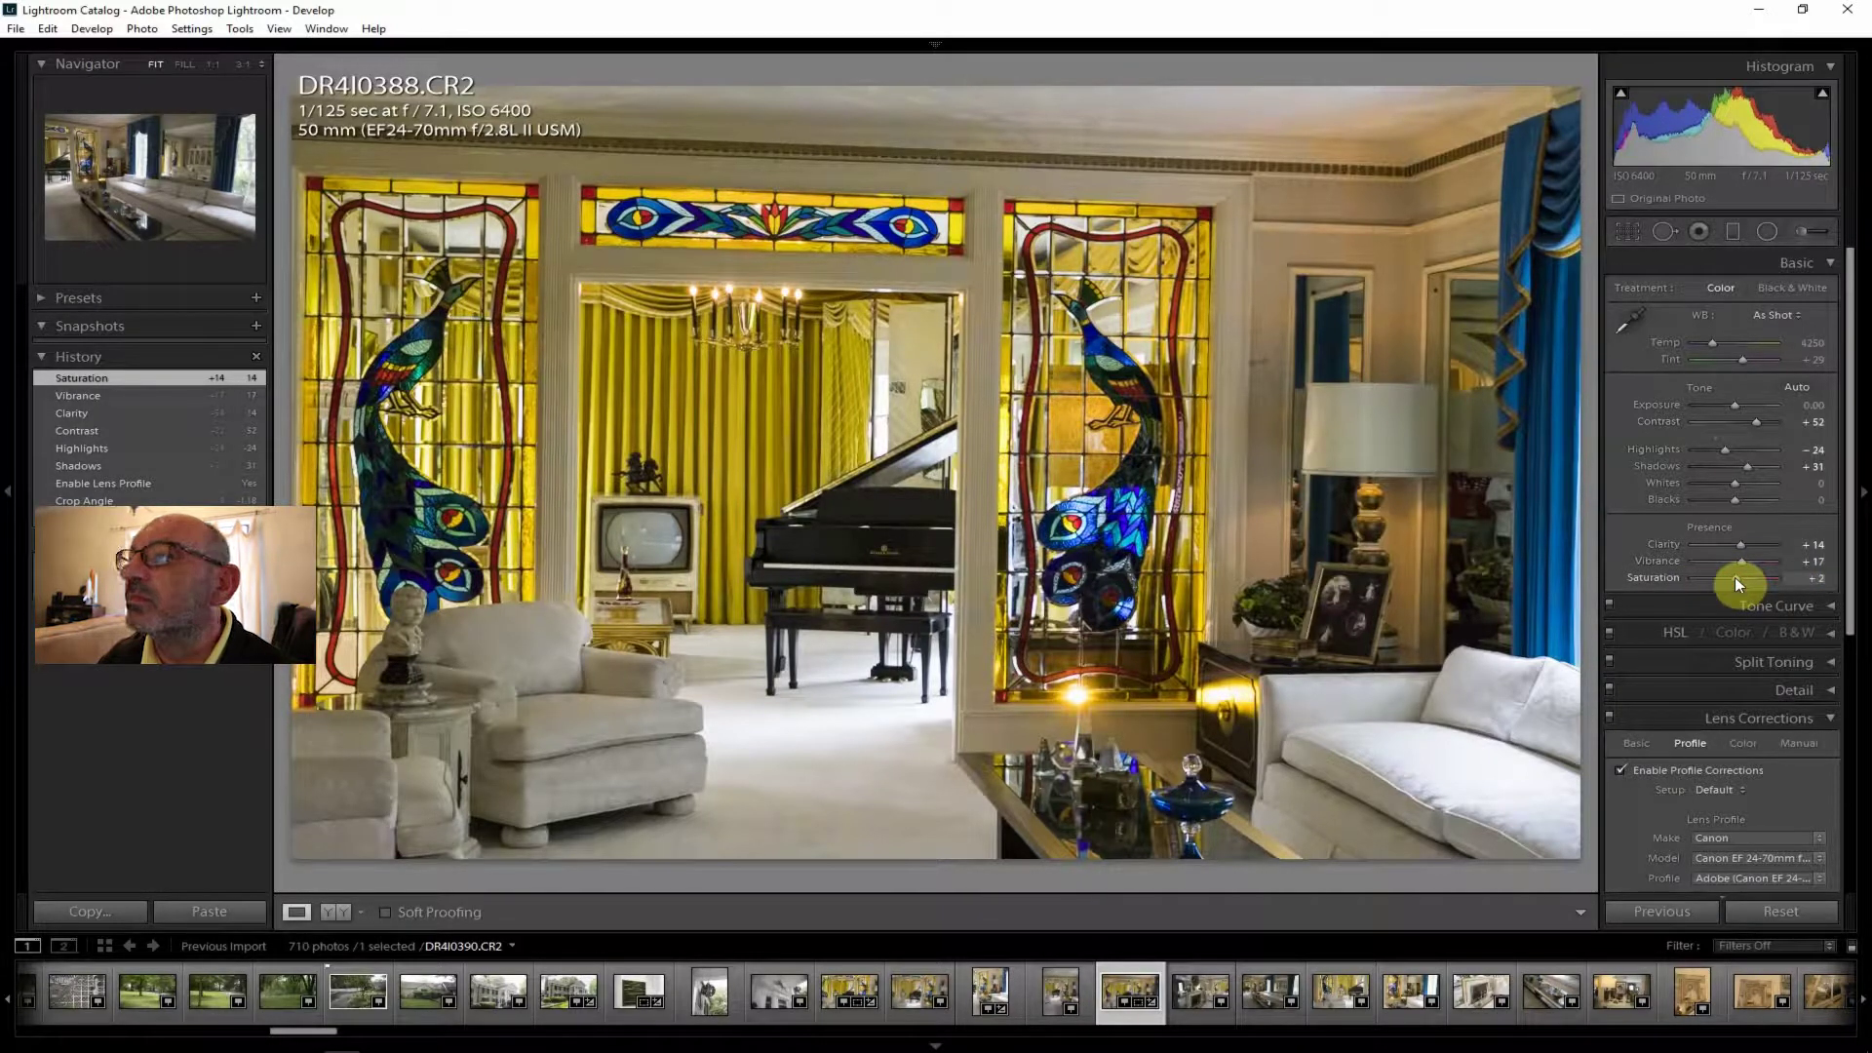
Set the Dehaze amount of DR4I0388.CR2 to +14, and apply automatic values to Whites (-21) and Exposure (+0.36).
drag(1851, 546, 1740, 845)
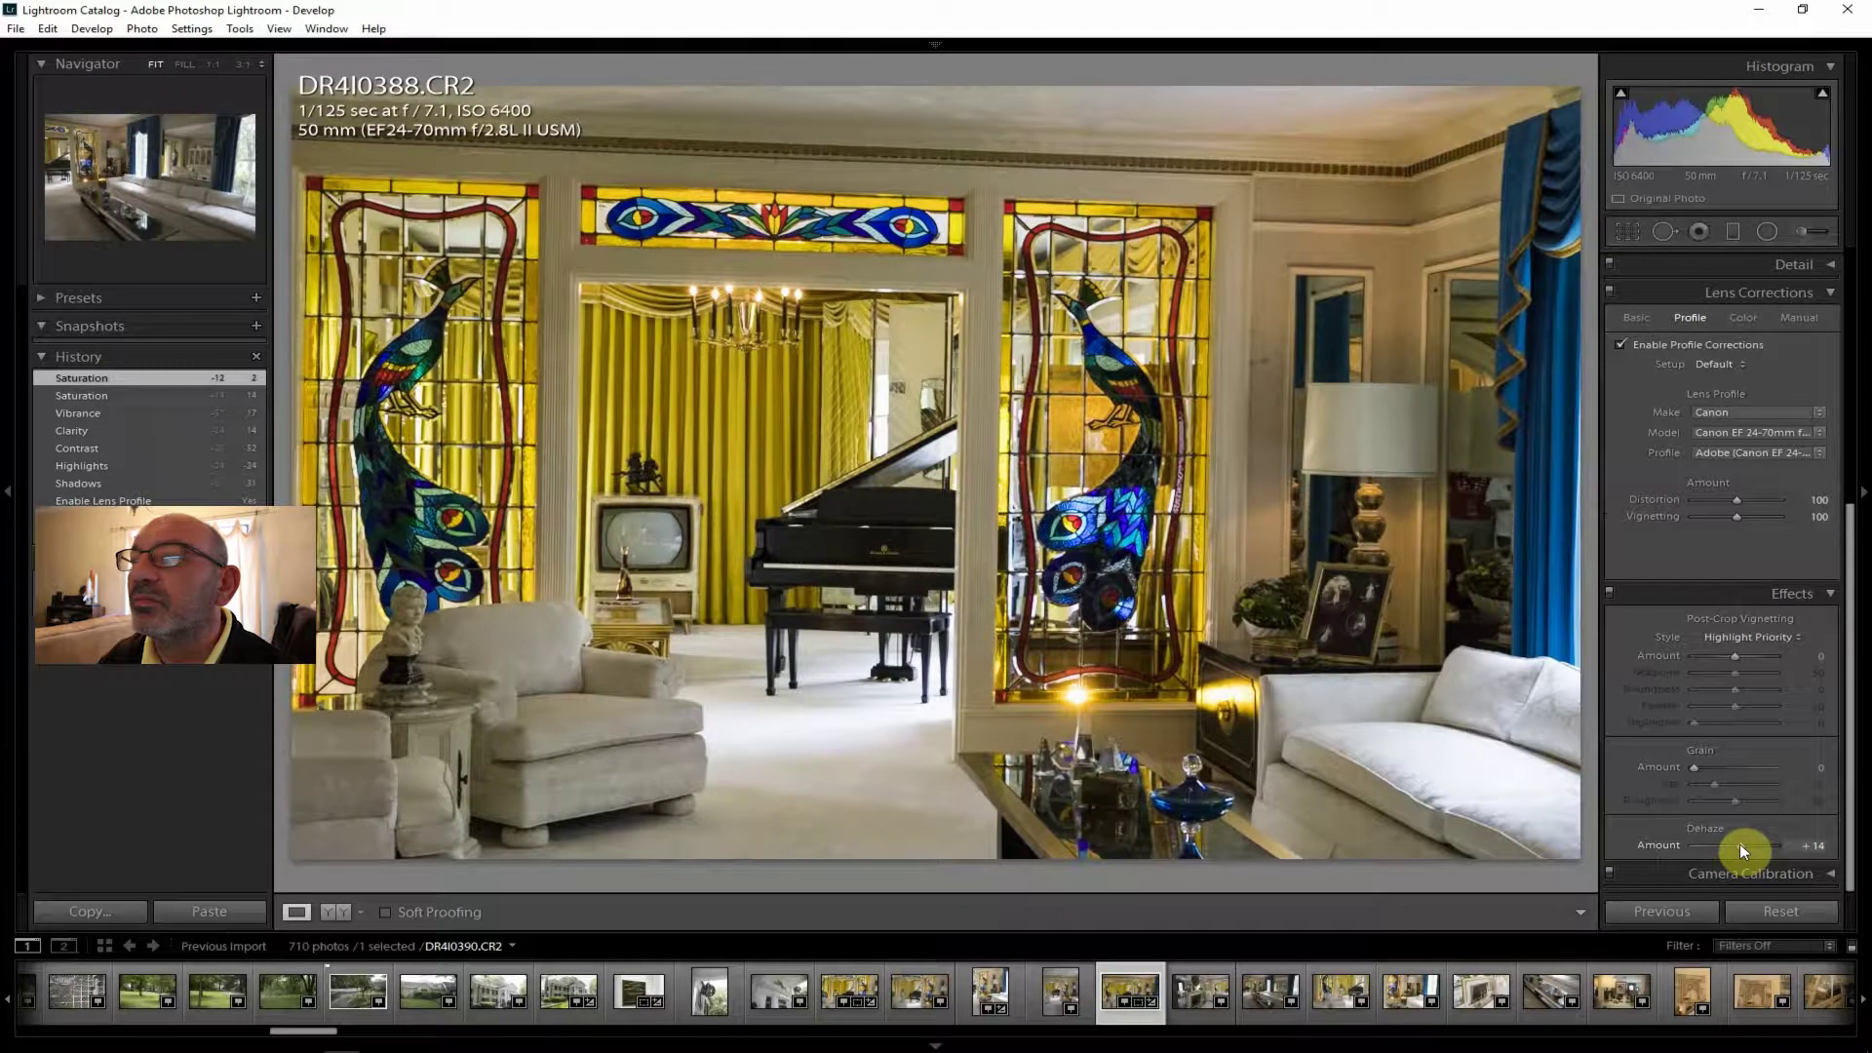
drag(1849, 829, 1842, 510)
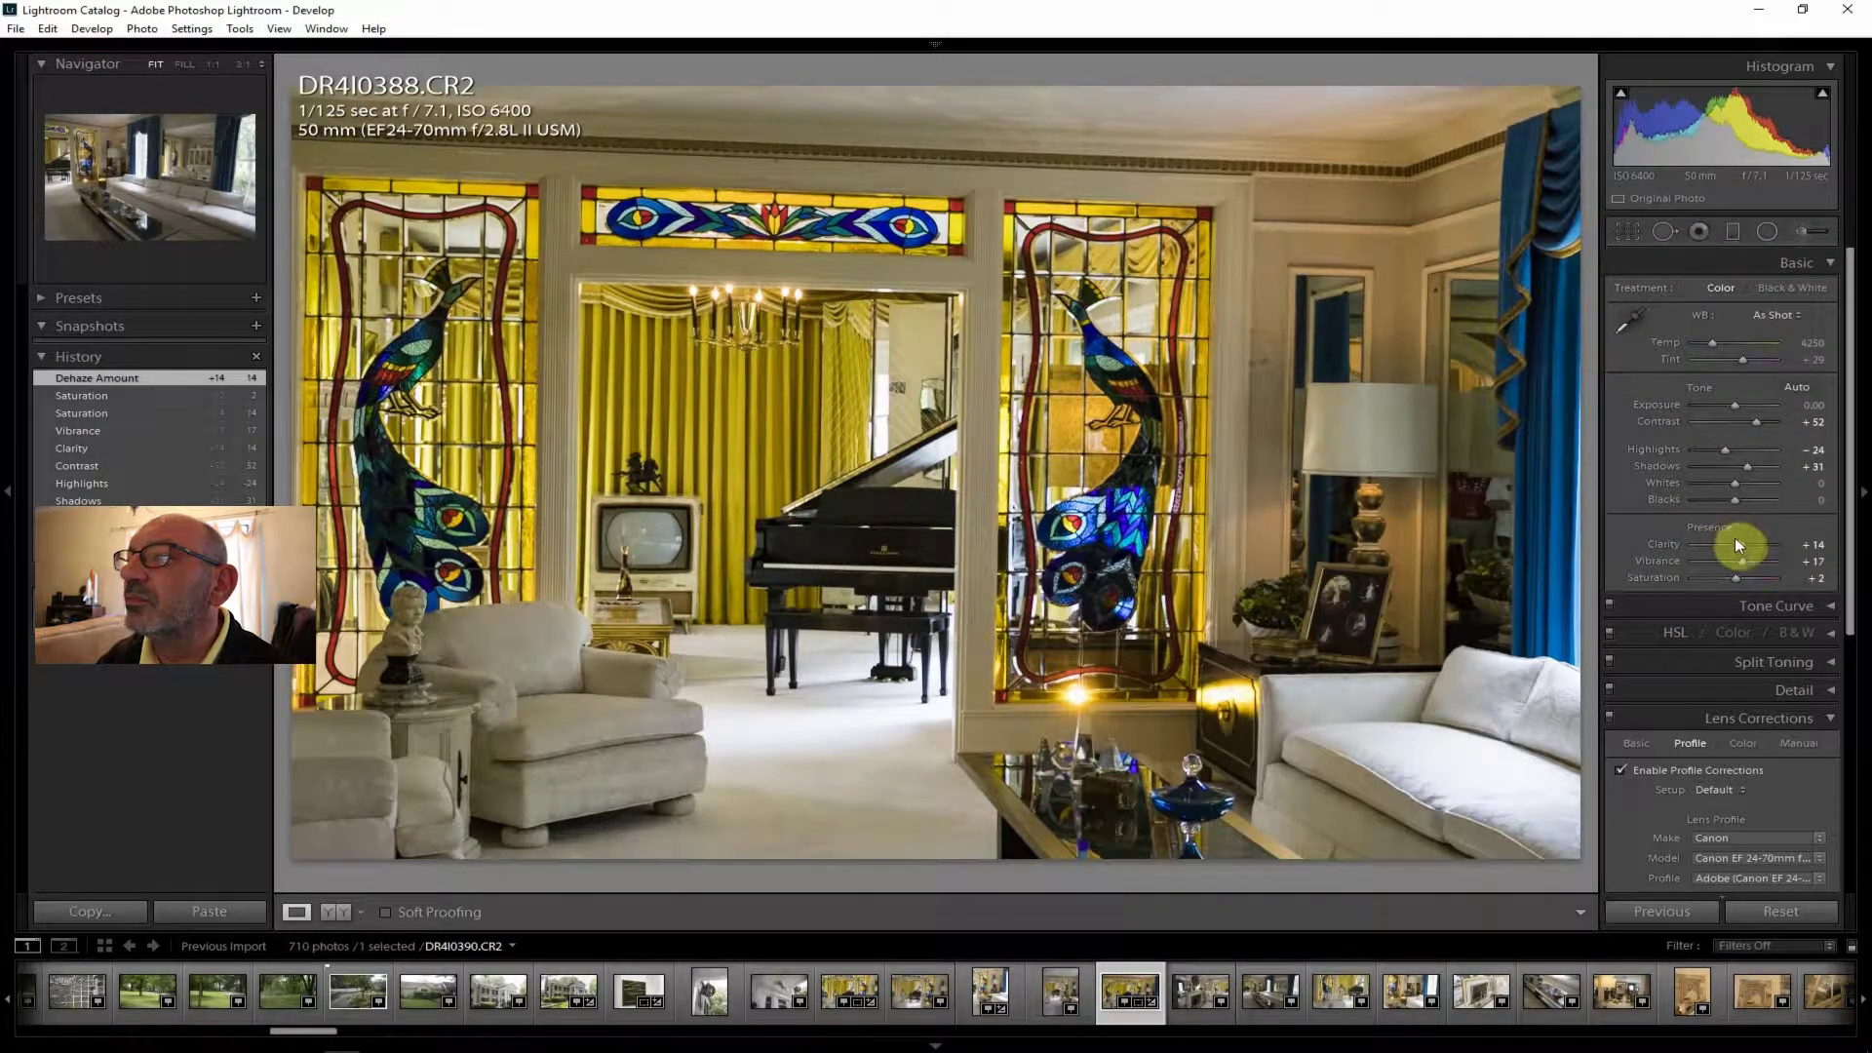
shift+double_click(1723, 478)
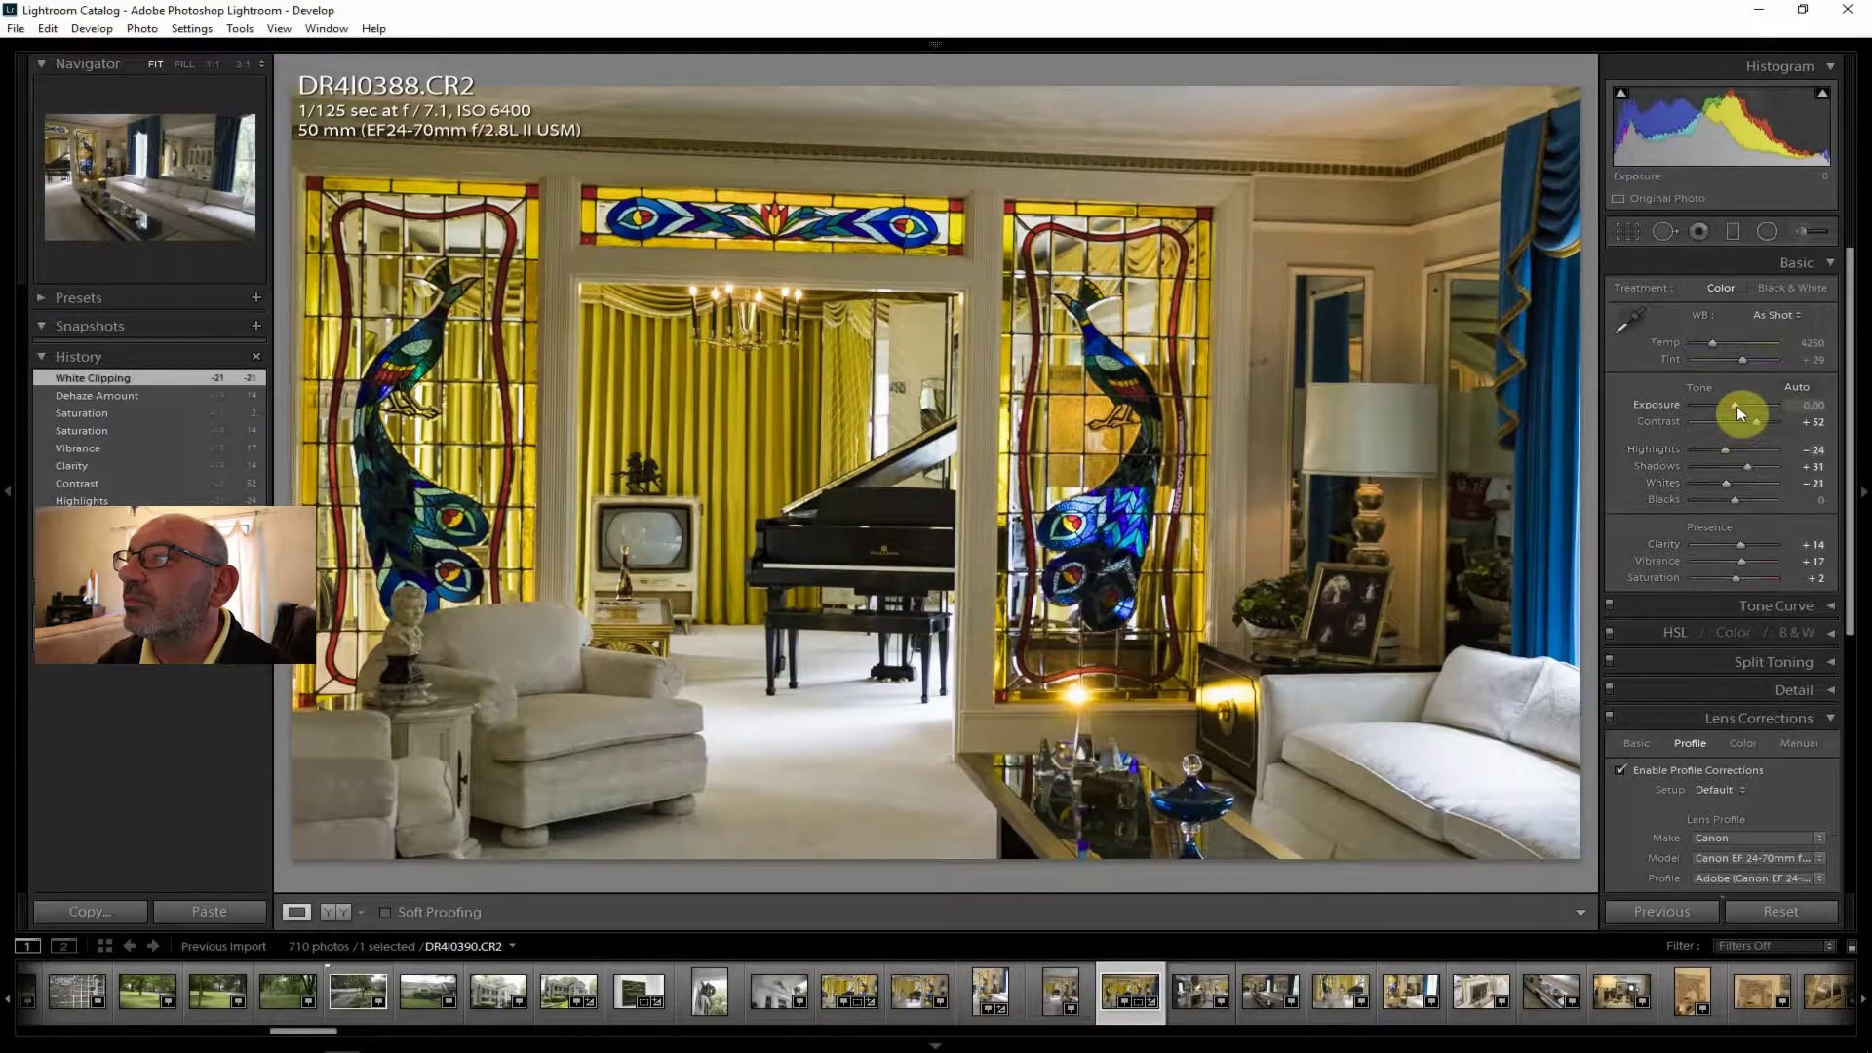
shift+double_click(1739, 403)
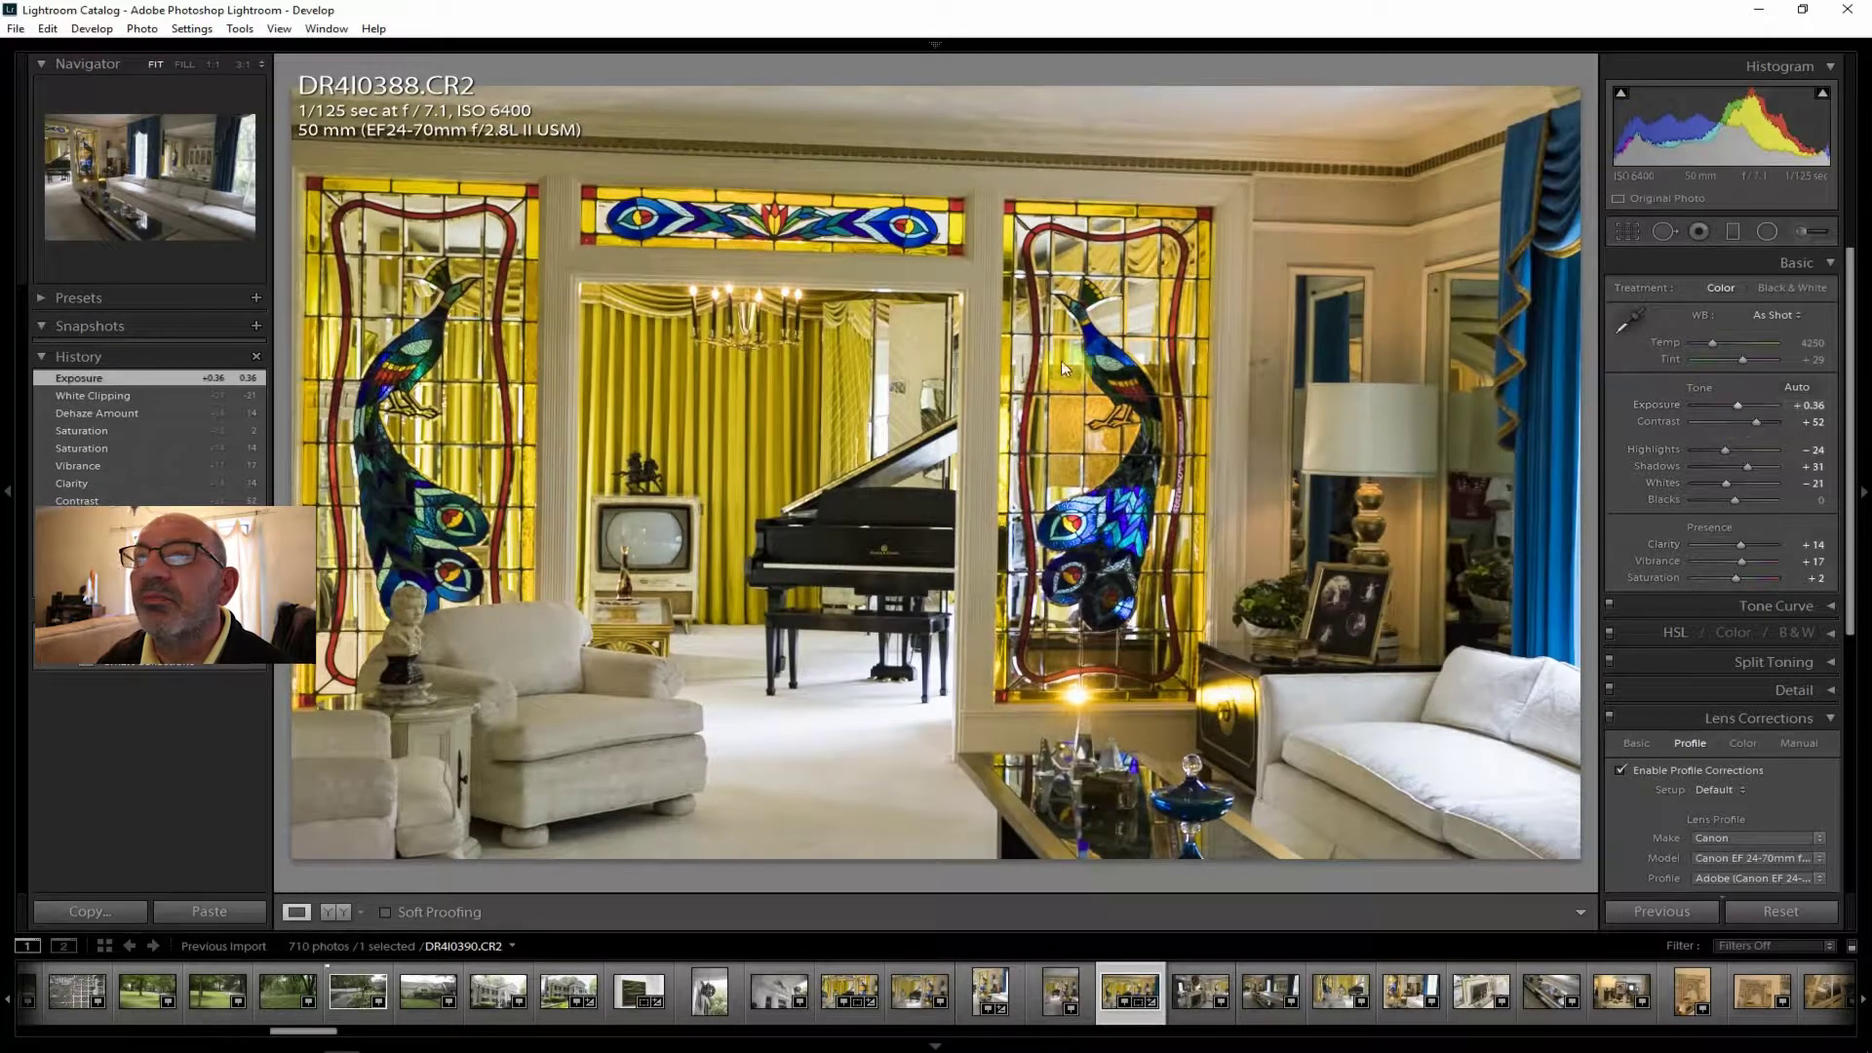
Export DR4I0388.CR2 to the J:\ToPost folder with the existing export settings.
click(16, 29)
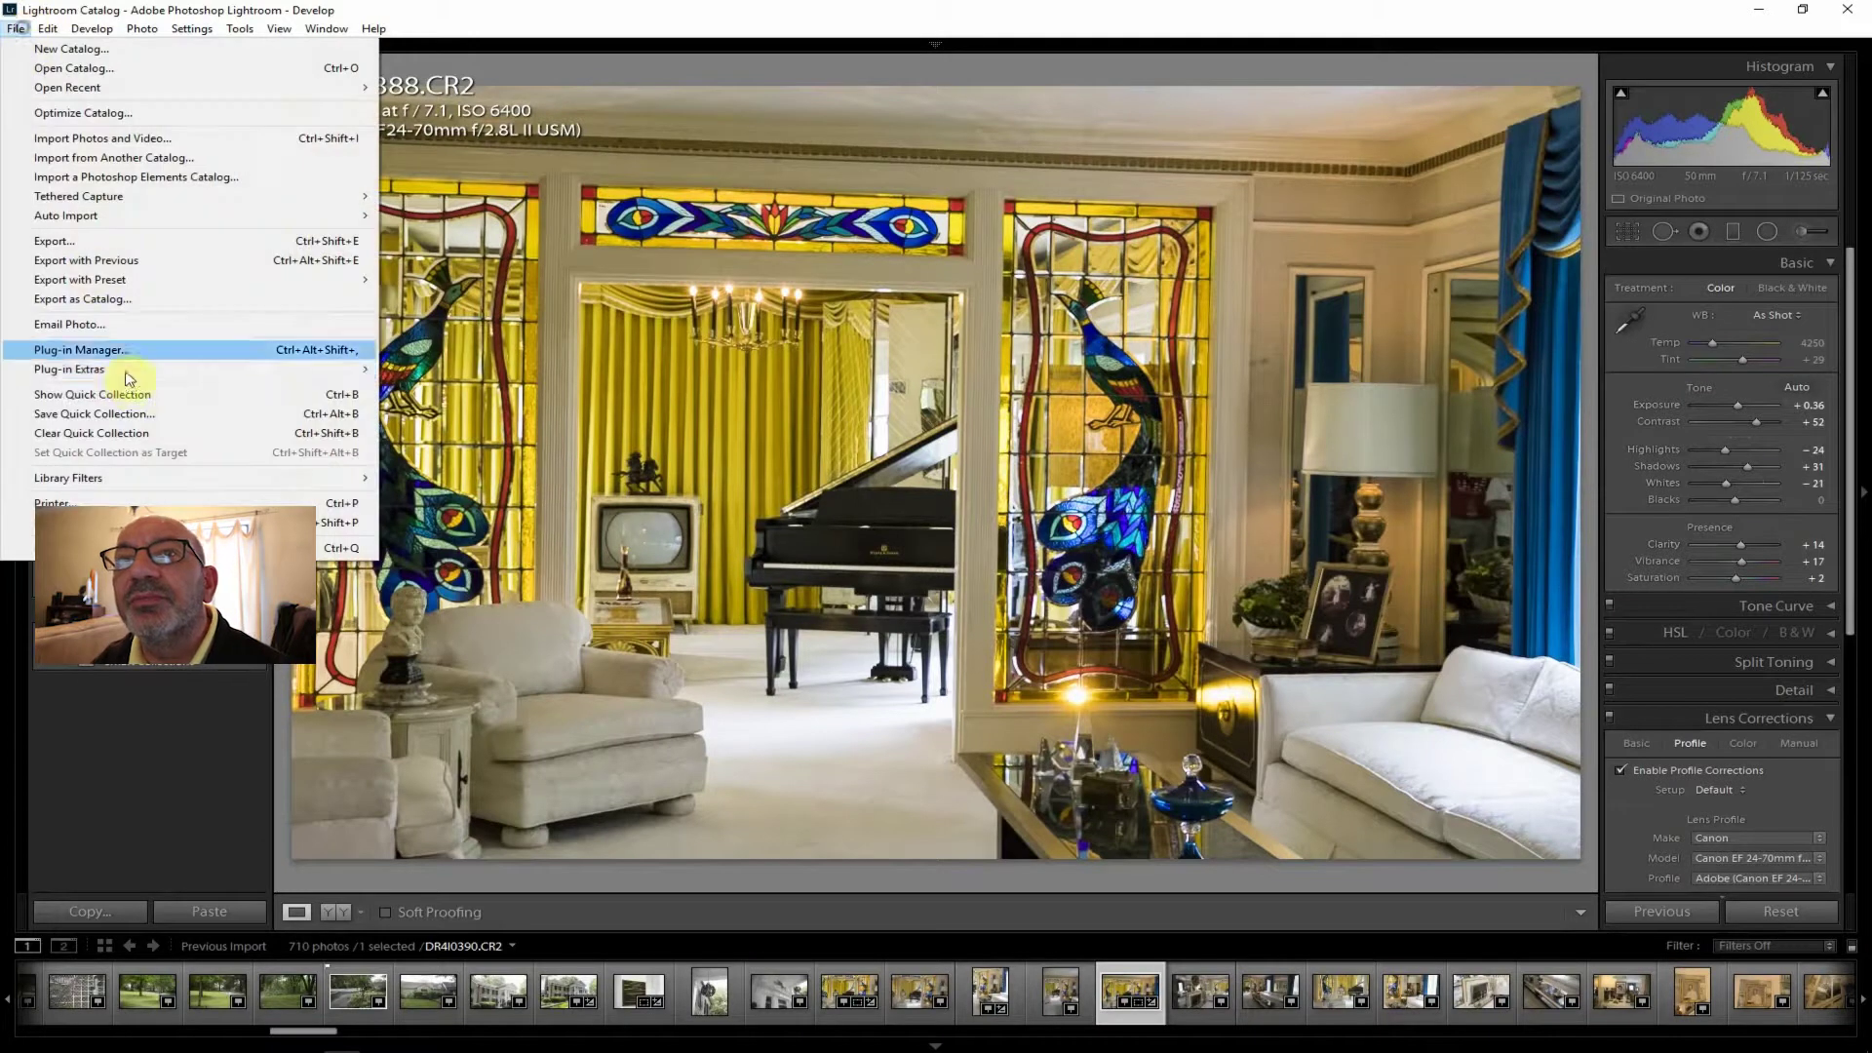
click(107, 246)
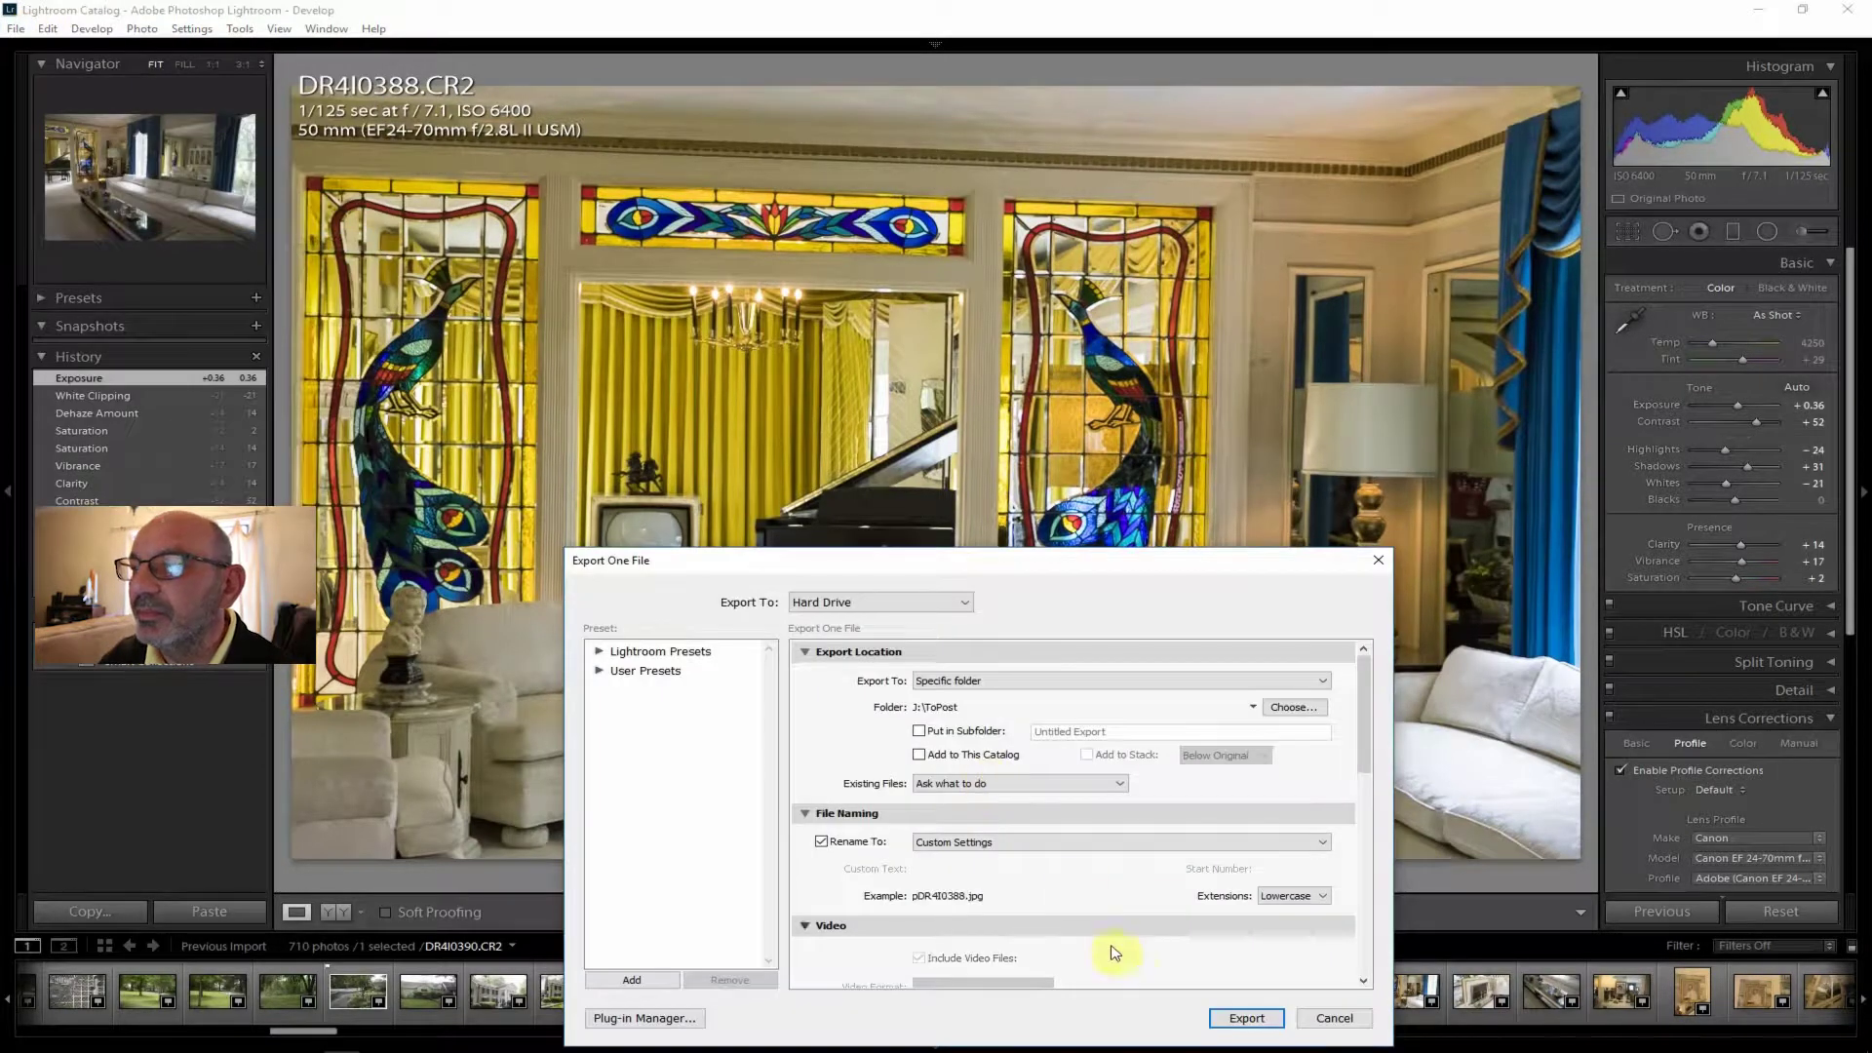
click(1244, 1011)
Examine the bust and wall-mounted camera in the fireplace photo DR4I0389.CR2 up close, and enable lens profile corrections for it.
click(1201, 997)
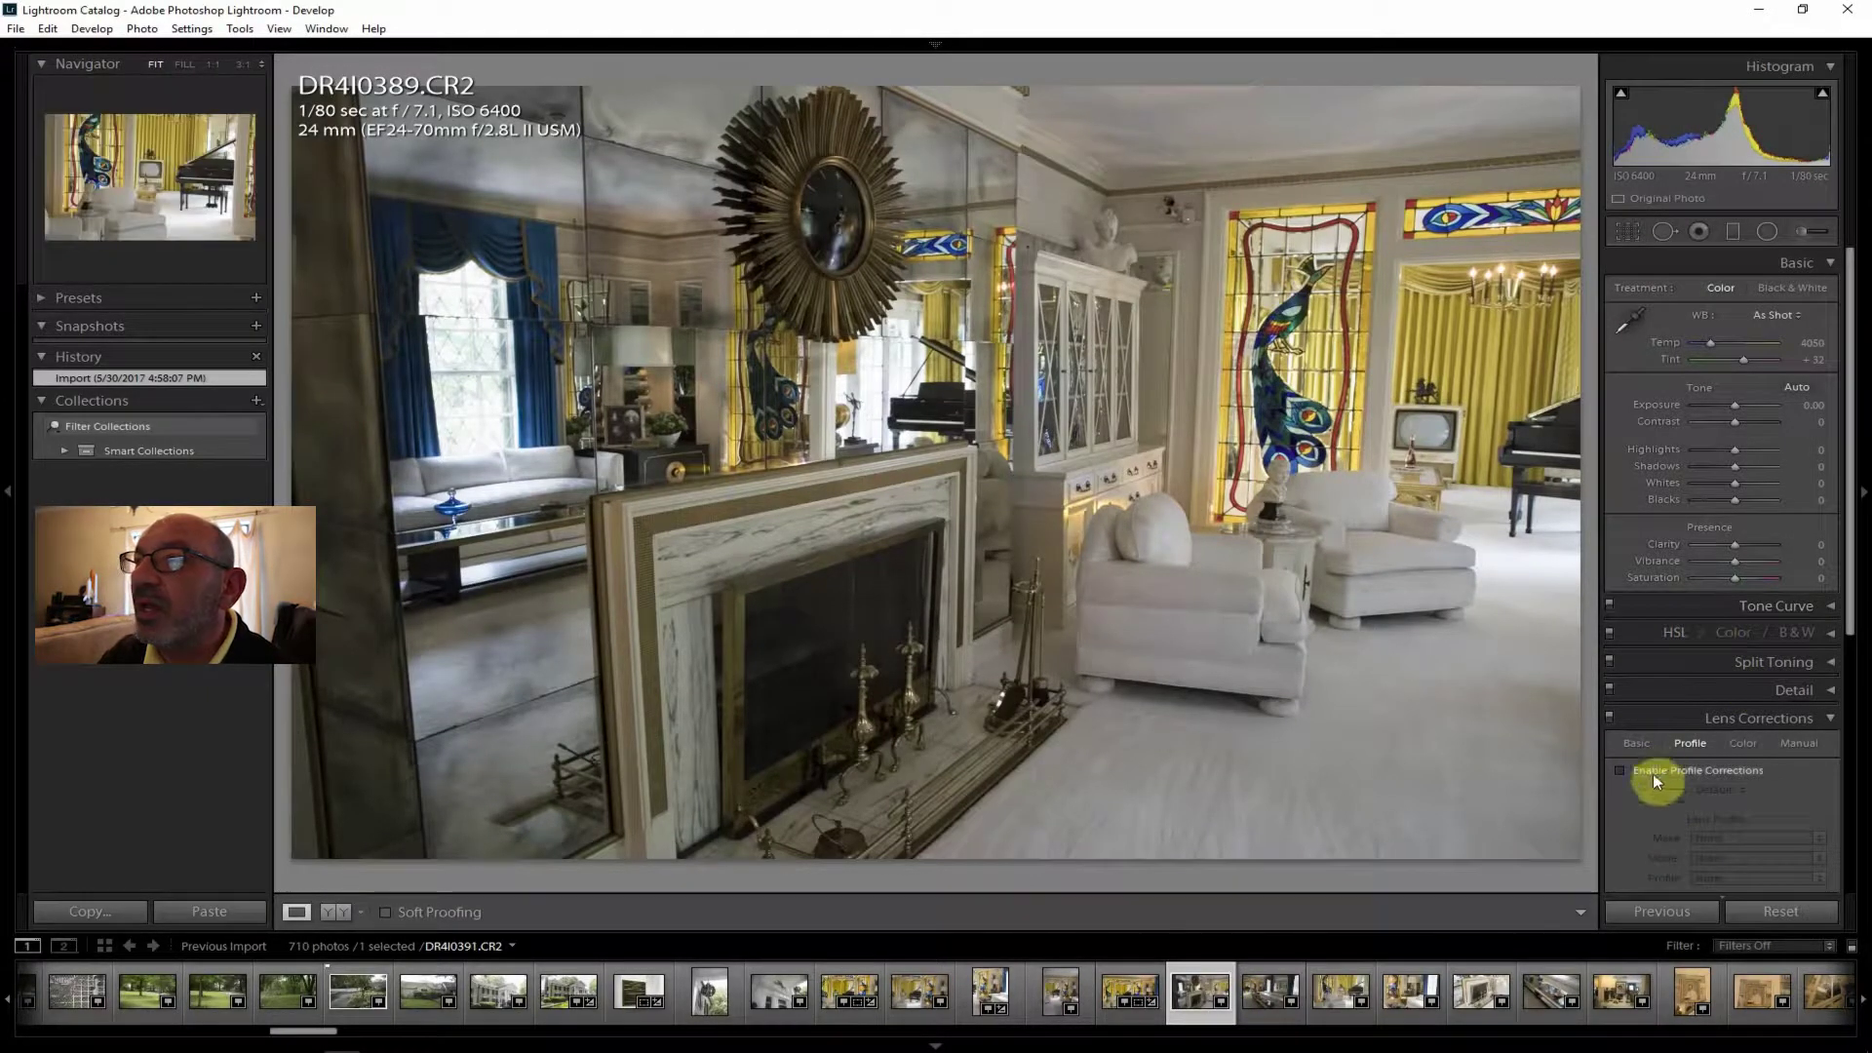
click(1174, 209)
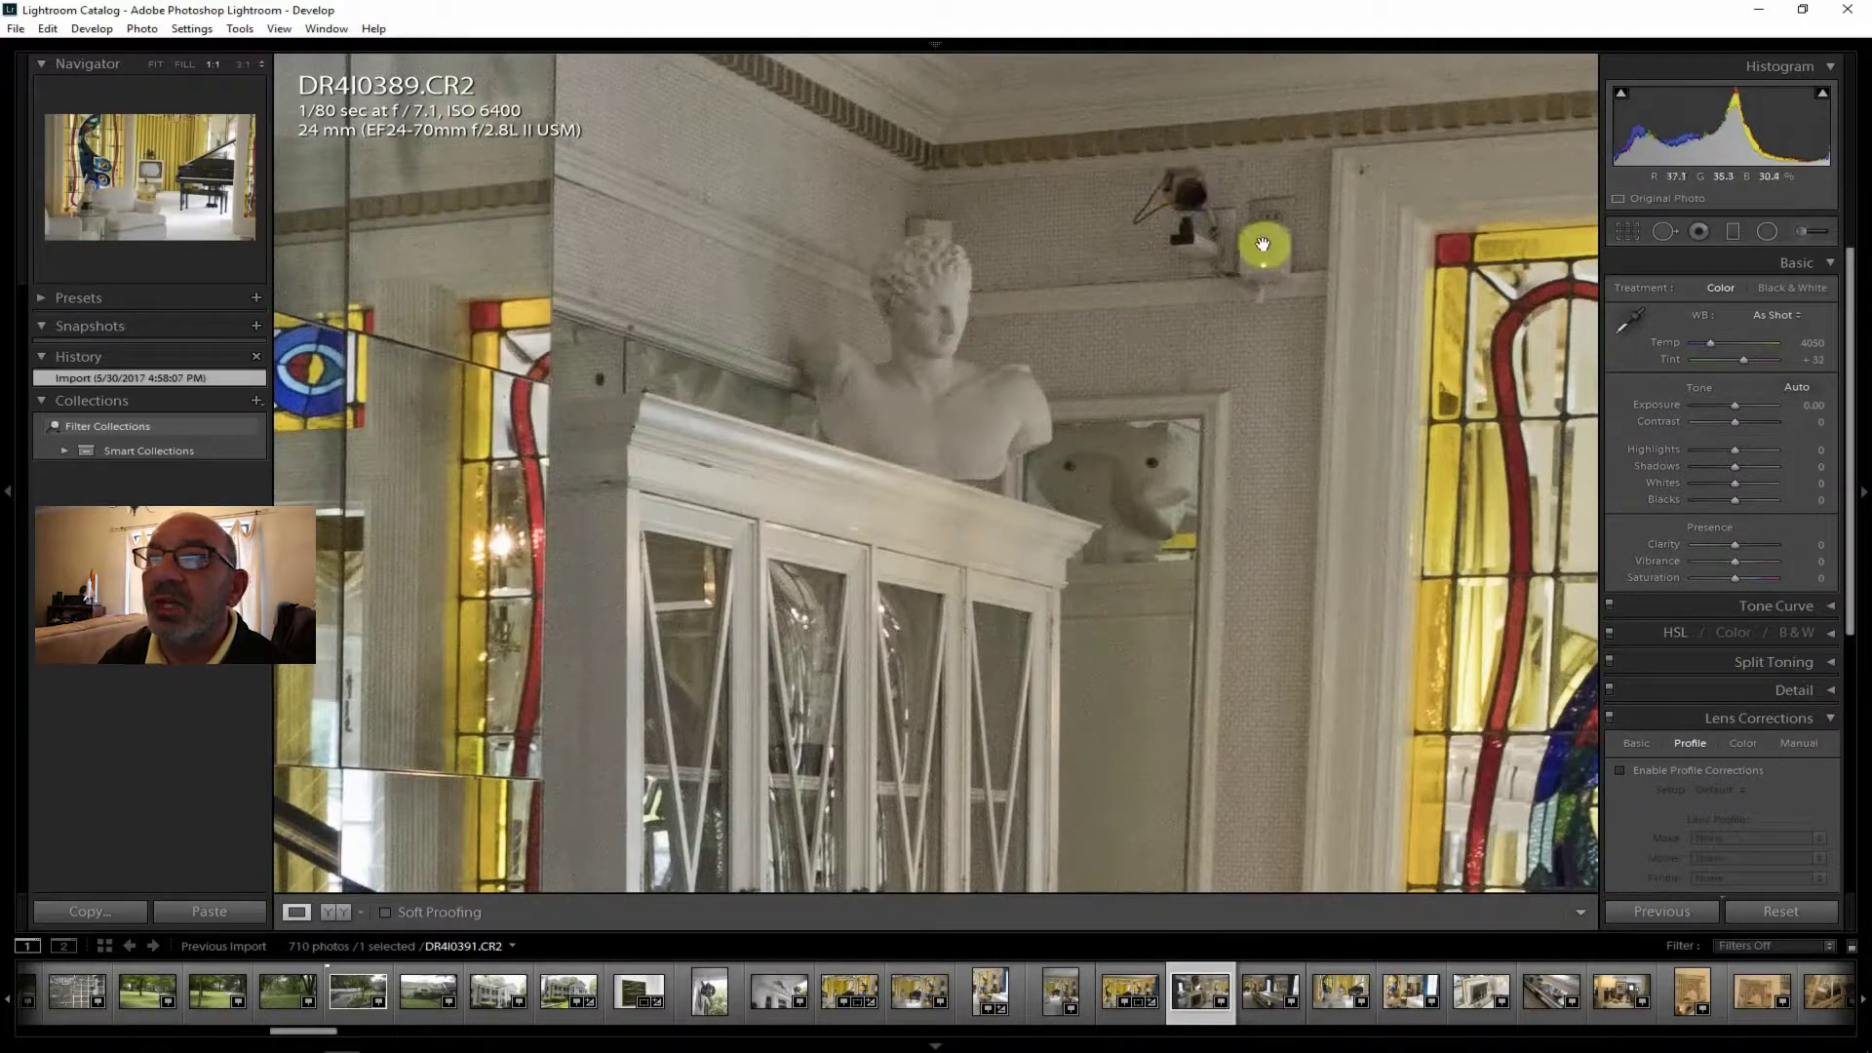
click(156, 63)
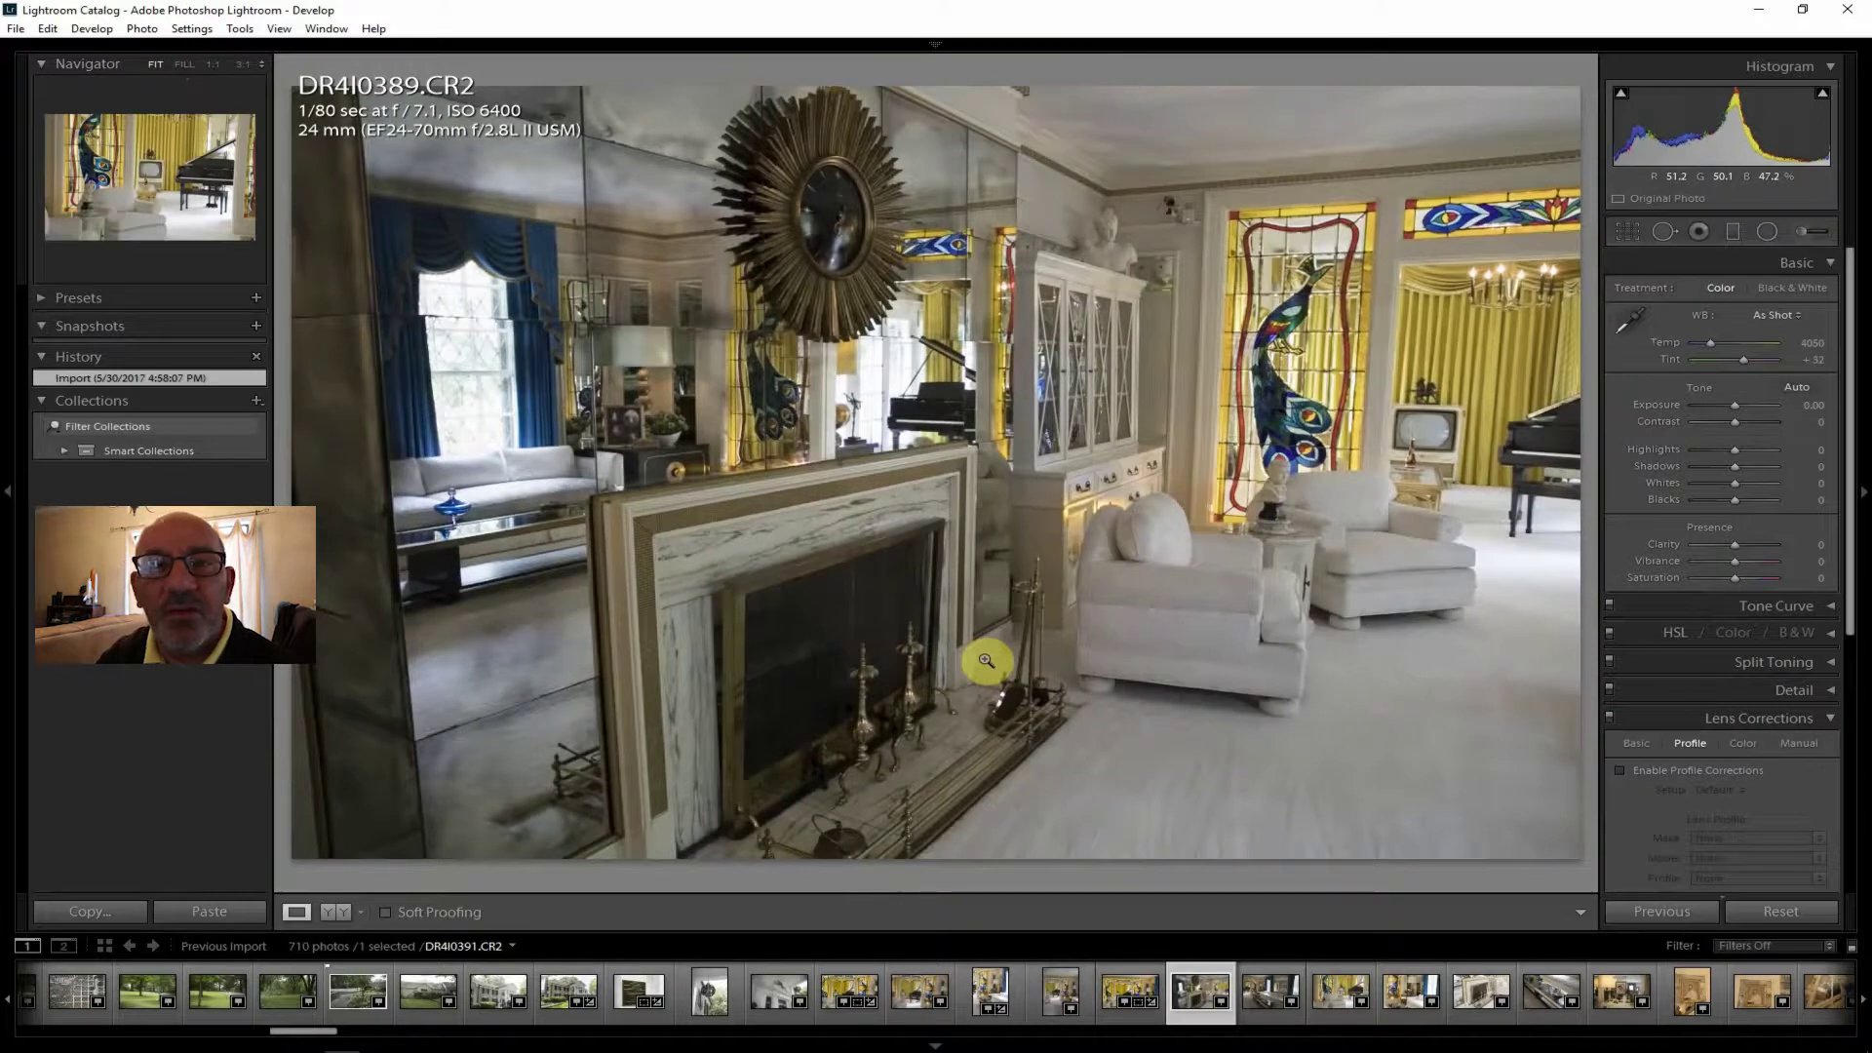
click(1650, 776)
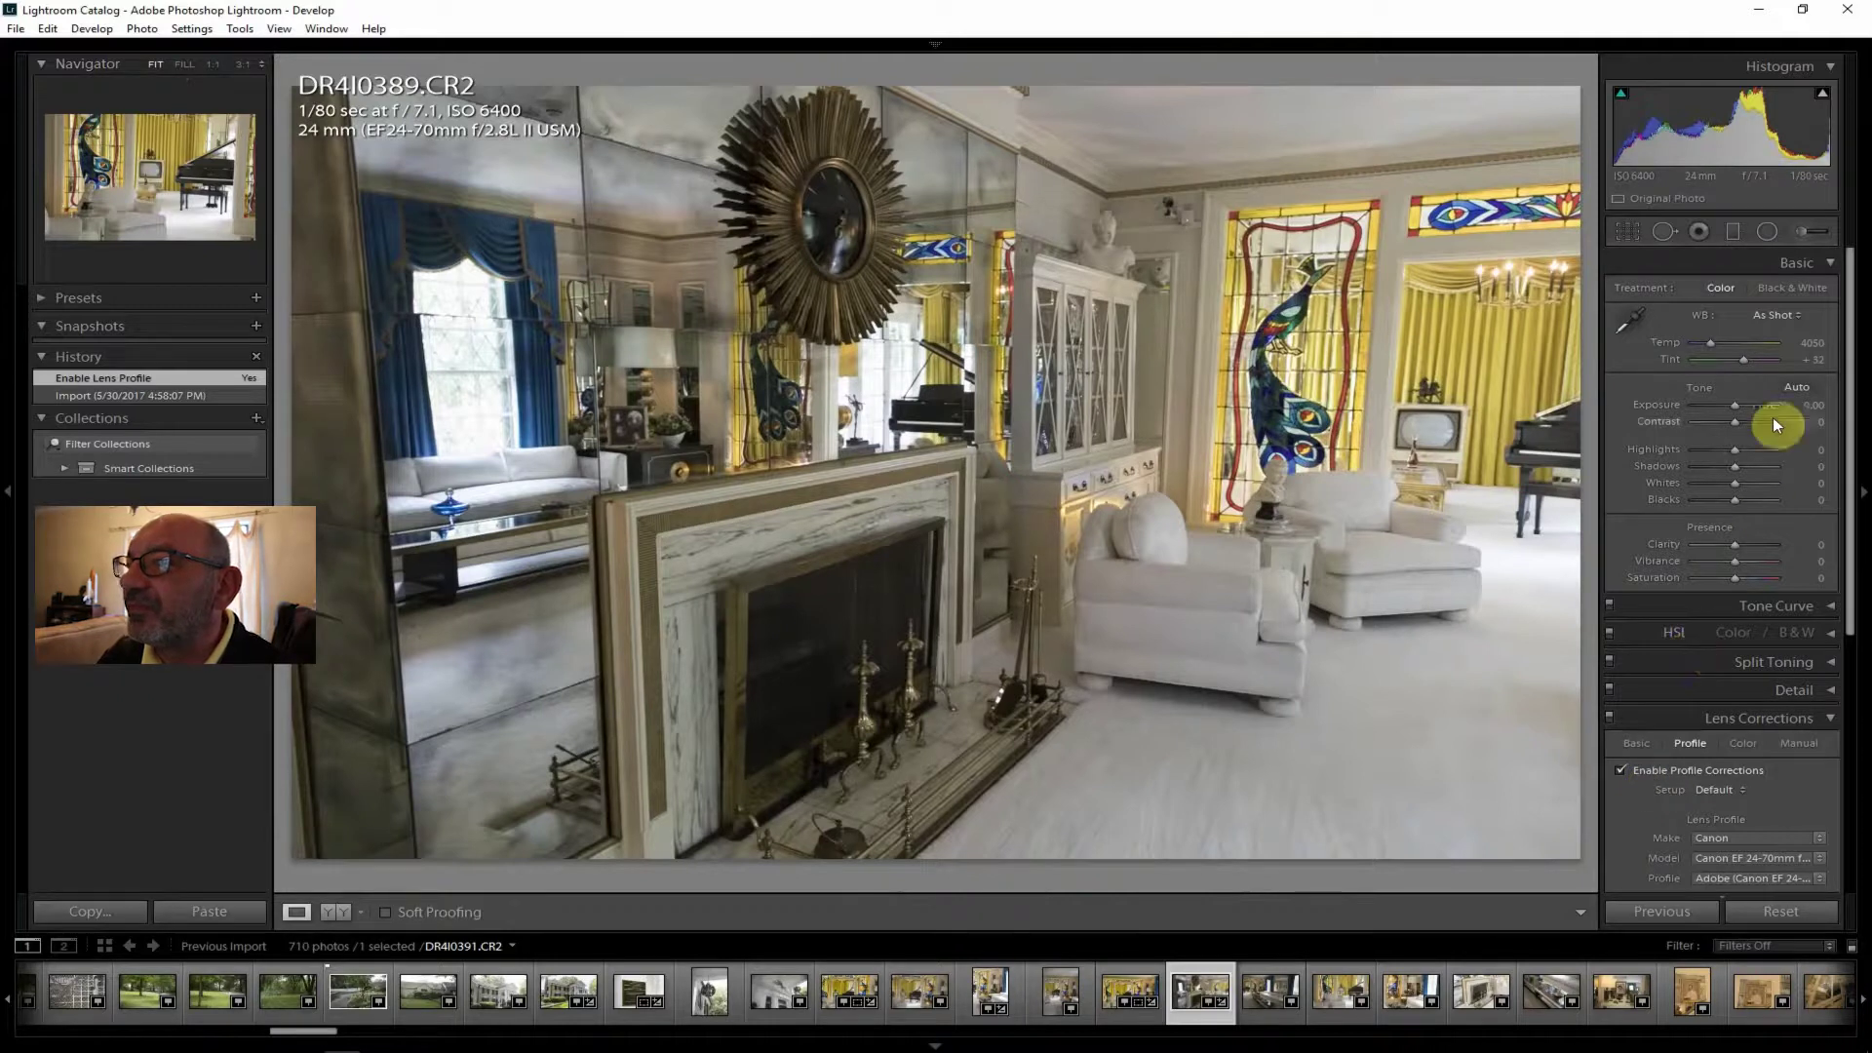
Set the fireplace photo's Contrast to +14, Clarity to +12, Shadows to +26, Highlights to -24, Vibrance to +10 and Saturation to +5.
drag(1733, 419, 1739, 419)
drag(1733, 542, 1739, 542)
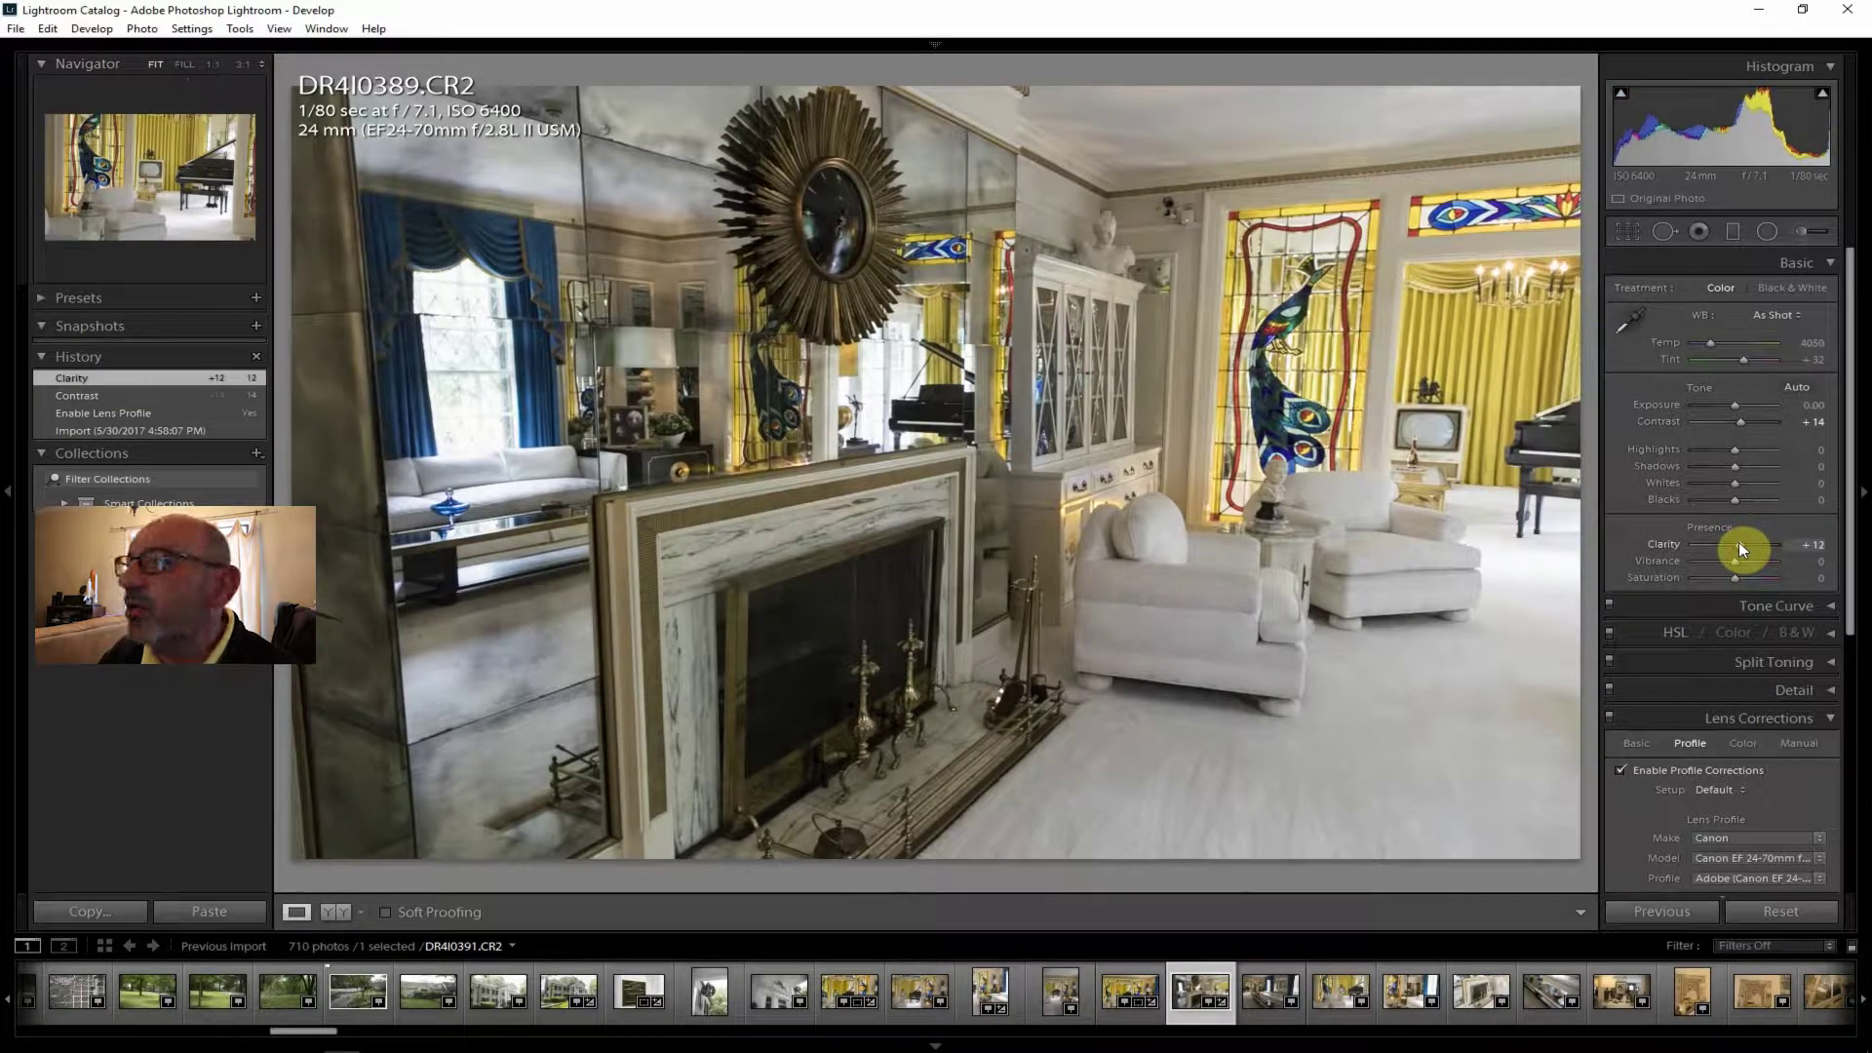
drag(1734, 466, 1723, 452)
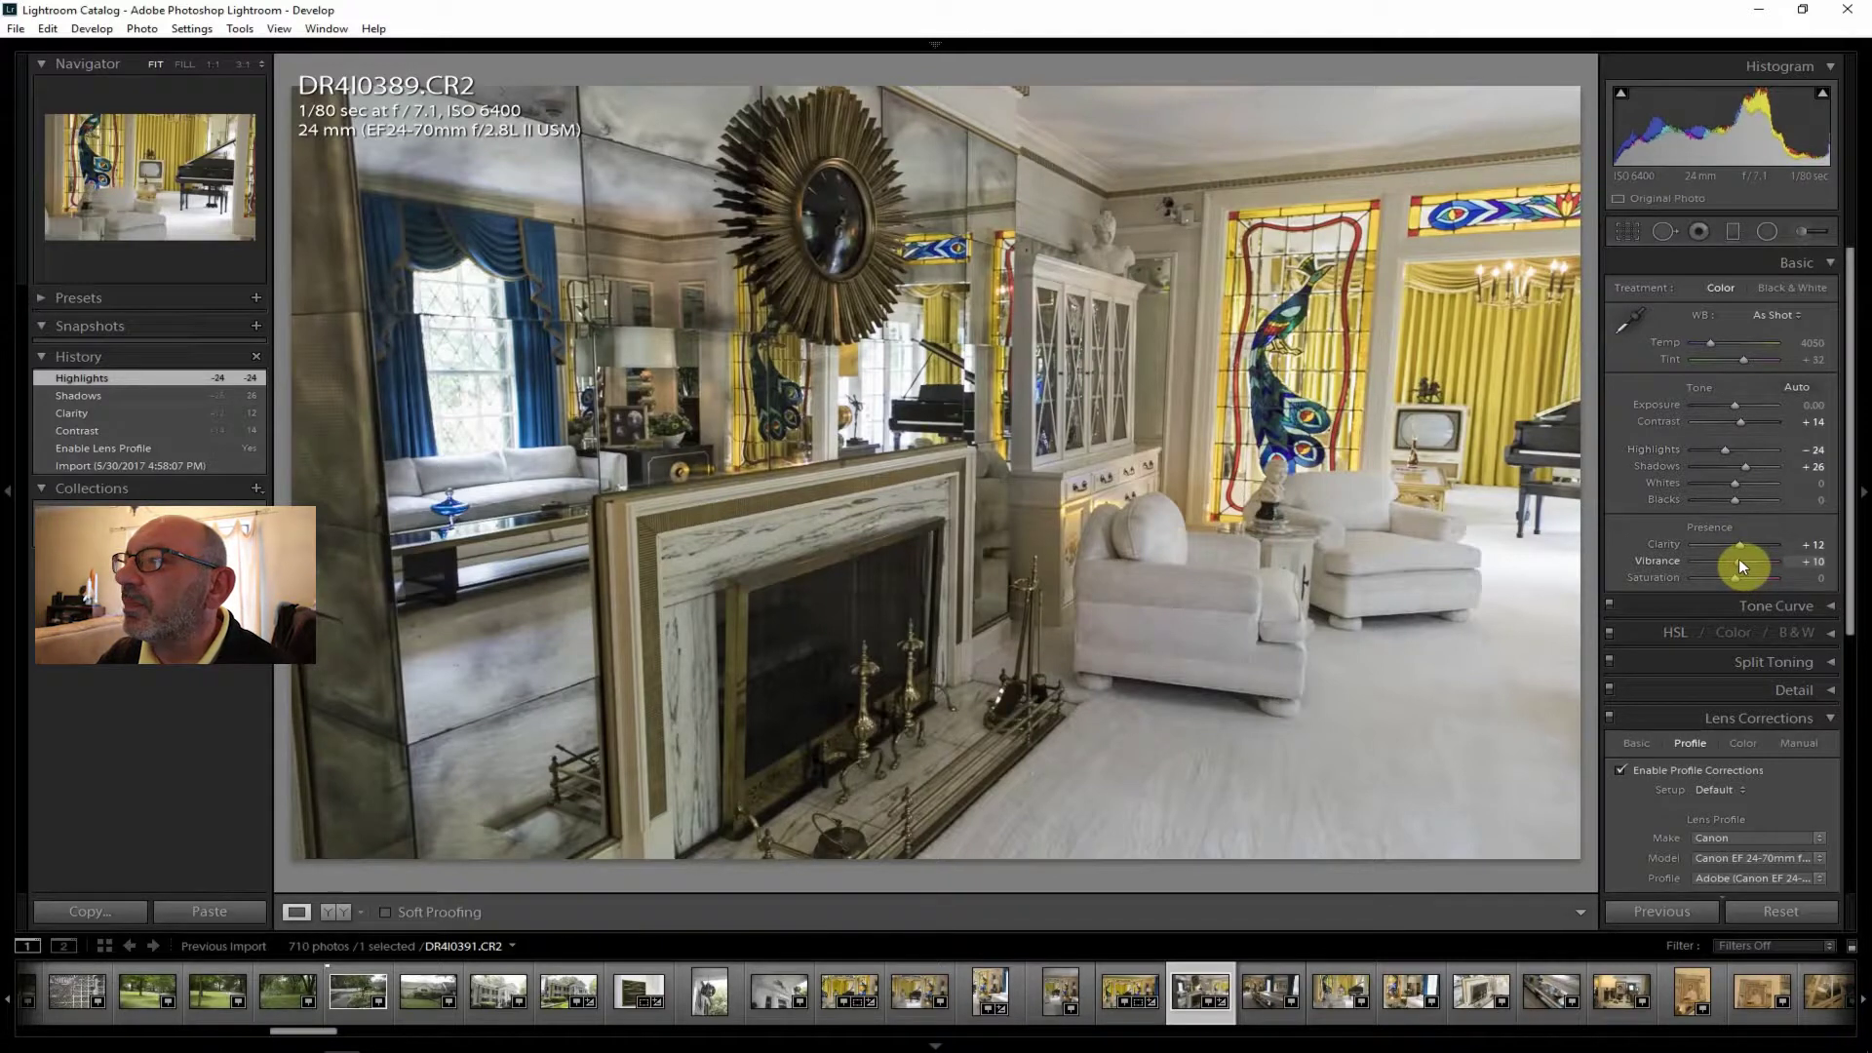
drag(1739, 558, 1739, 577)
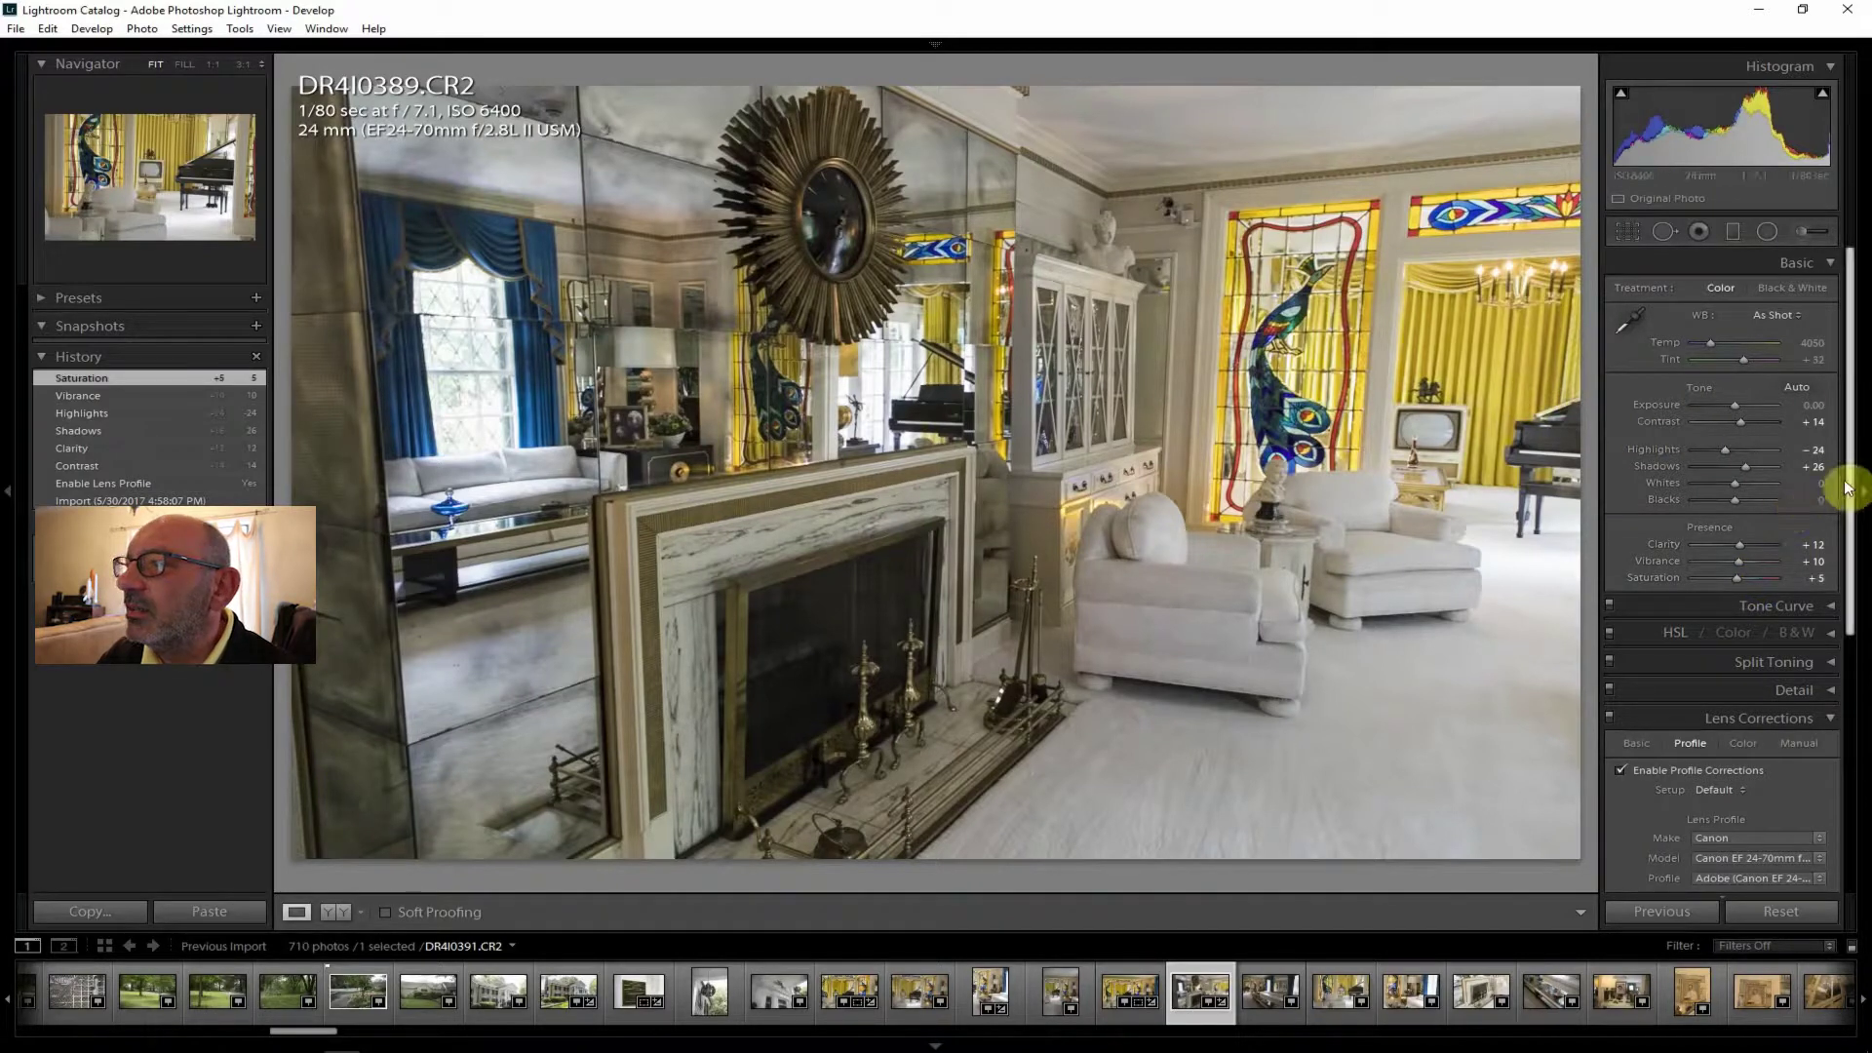
Set the Dehaze amount of DR4I0389.CR2 to +14, Exposure to +0.24 and Highlights to -55.
drag(1845, 468, 1845, 806)
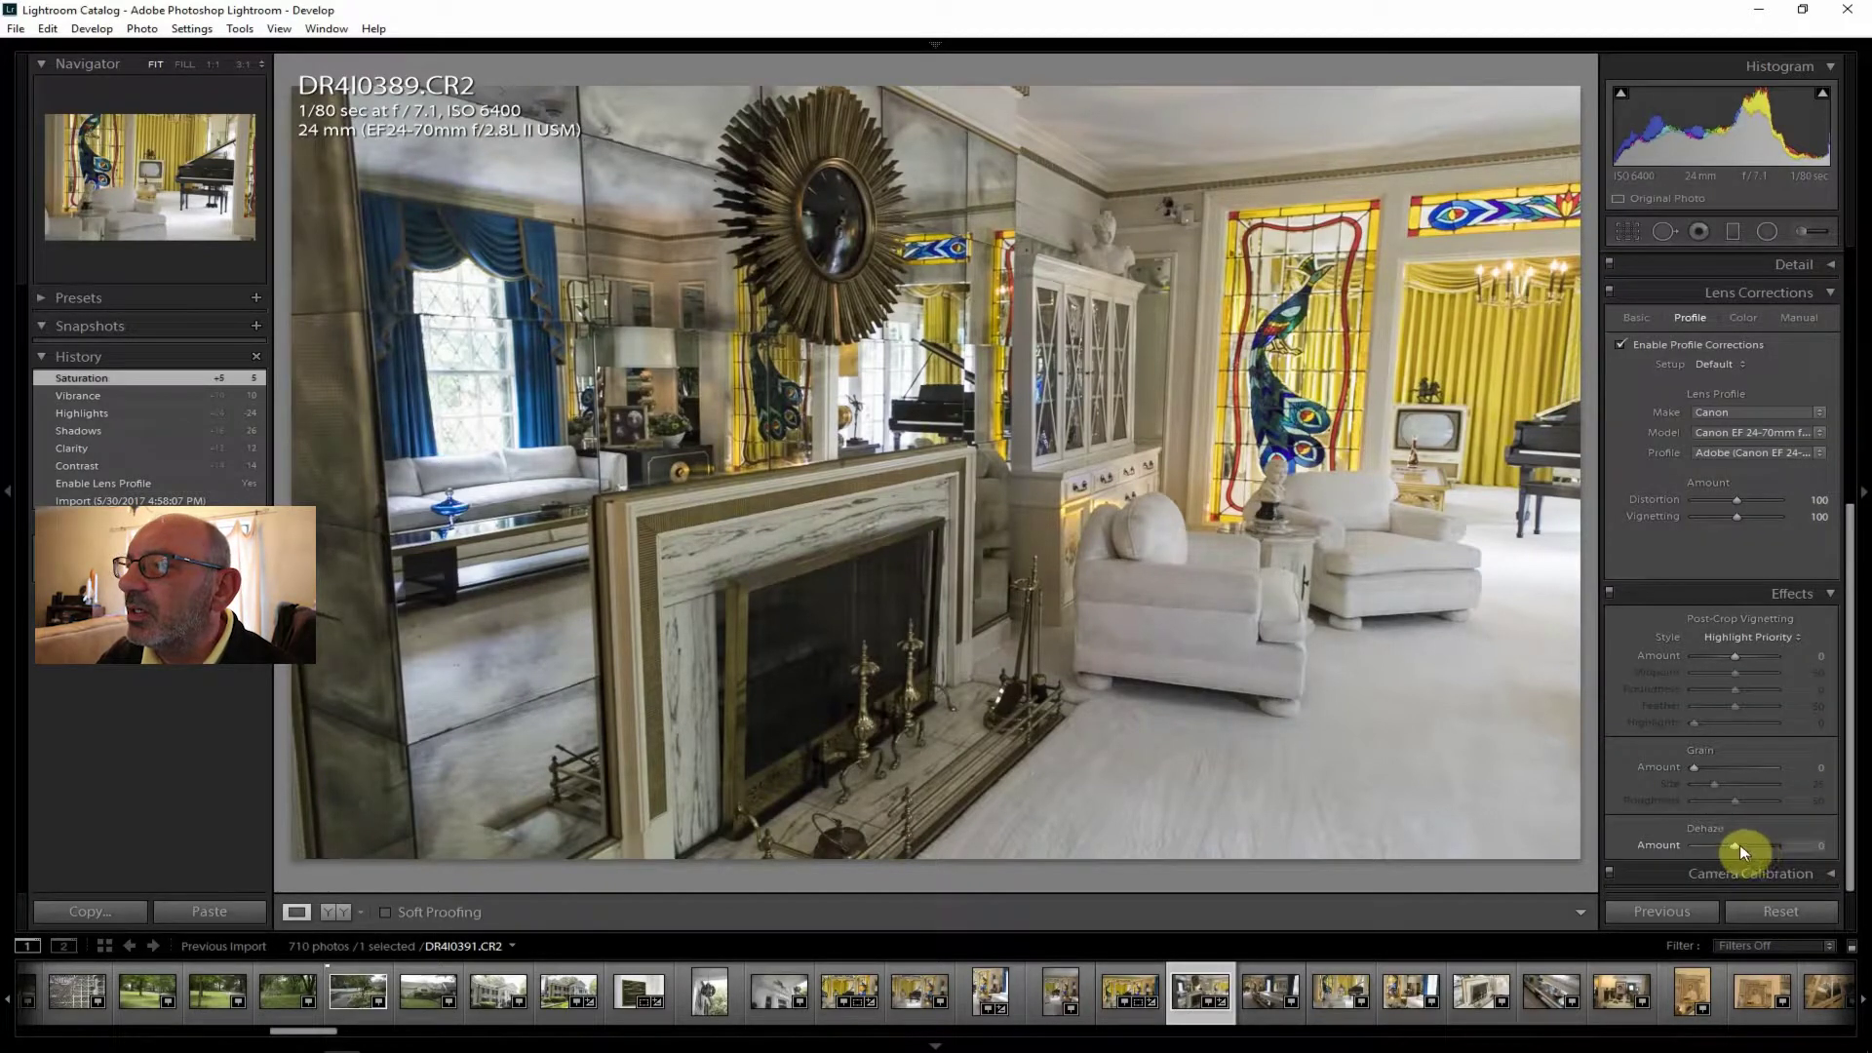
drag(1734, 844, 1741, 844)
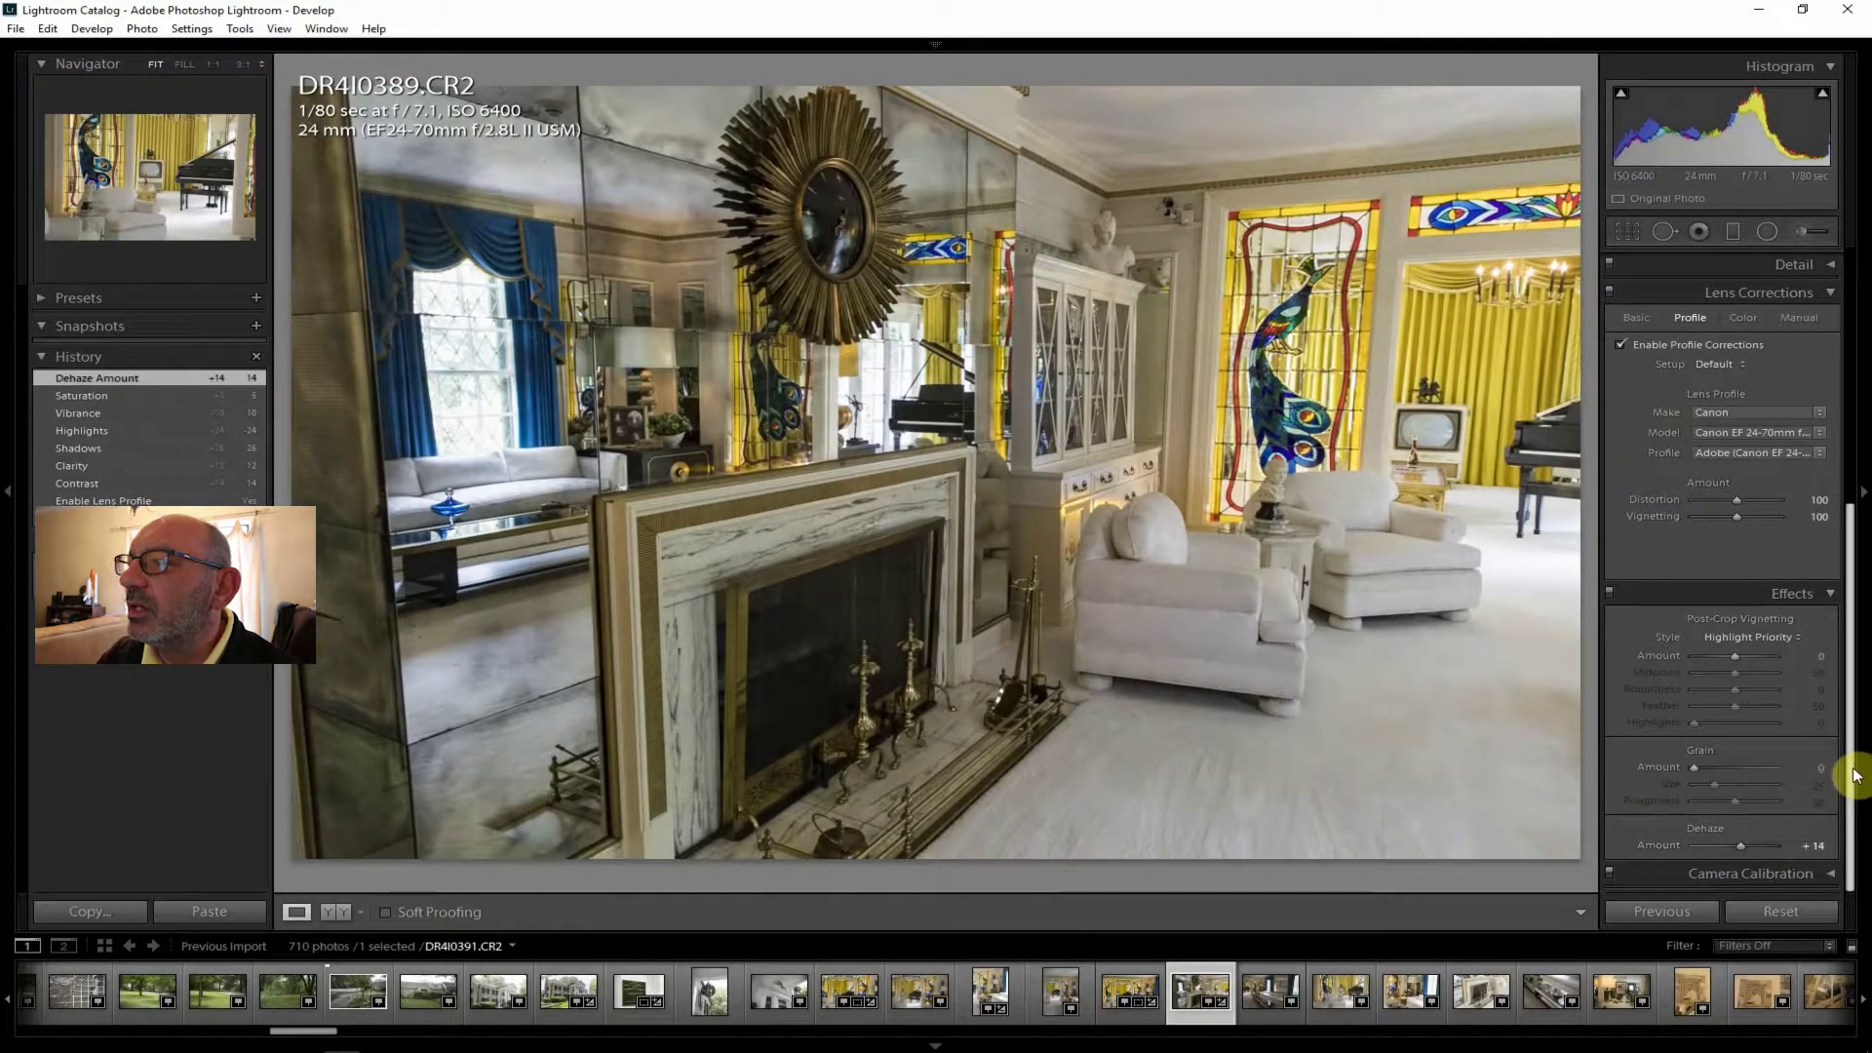
drag(1850, 777, 1831, 411)
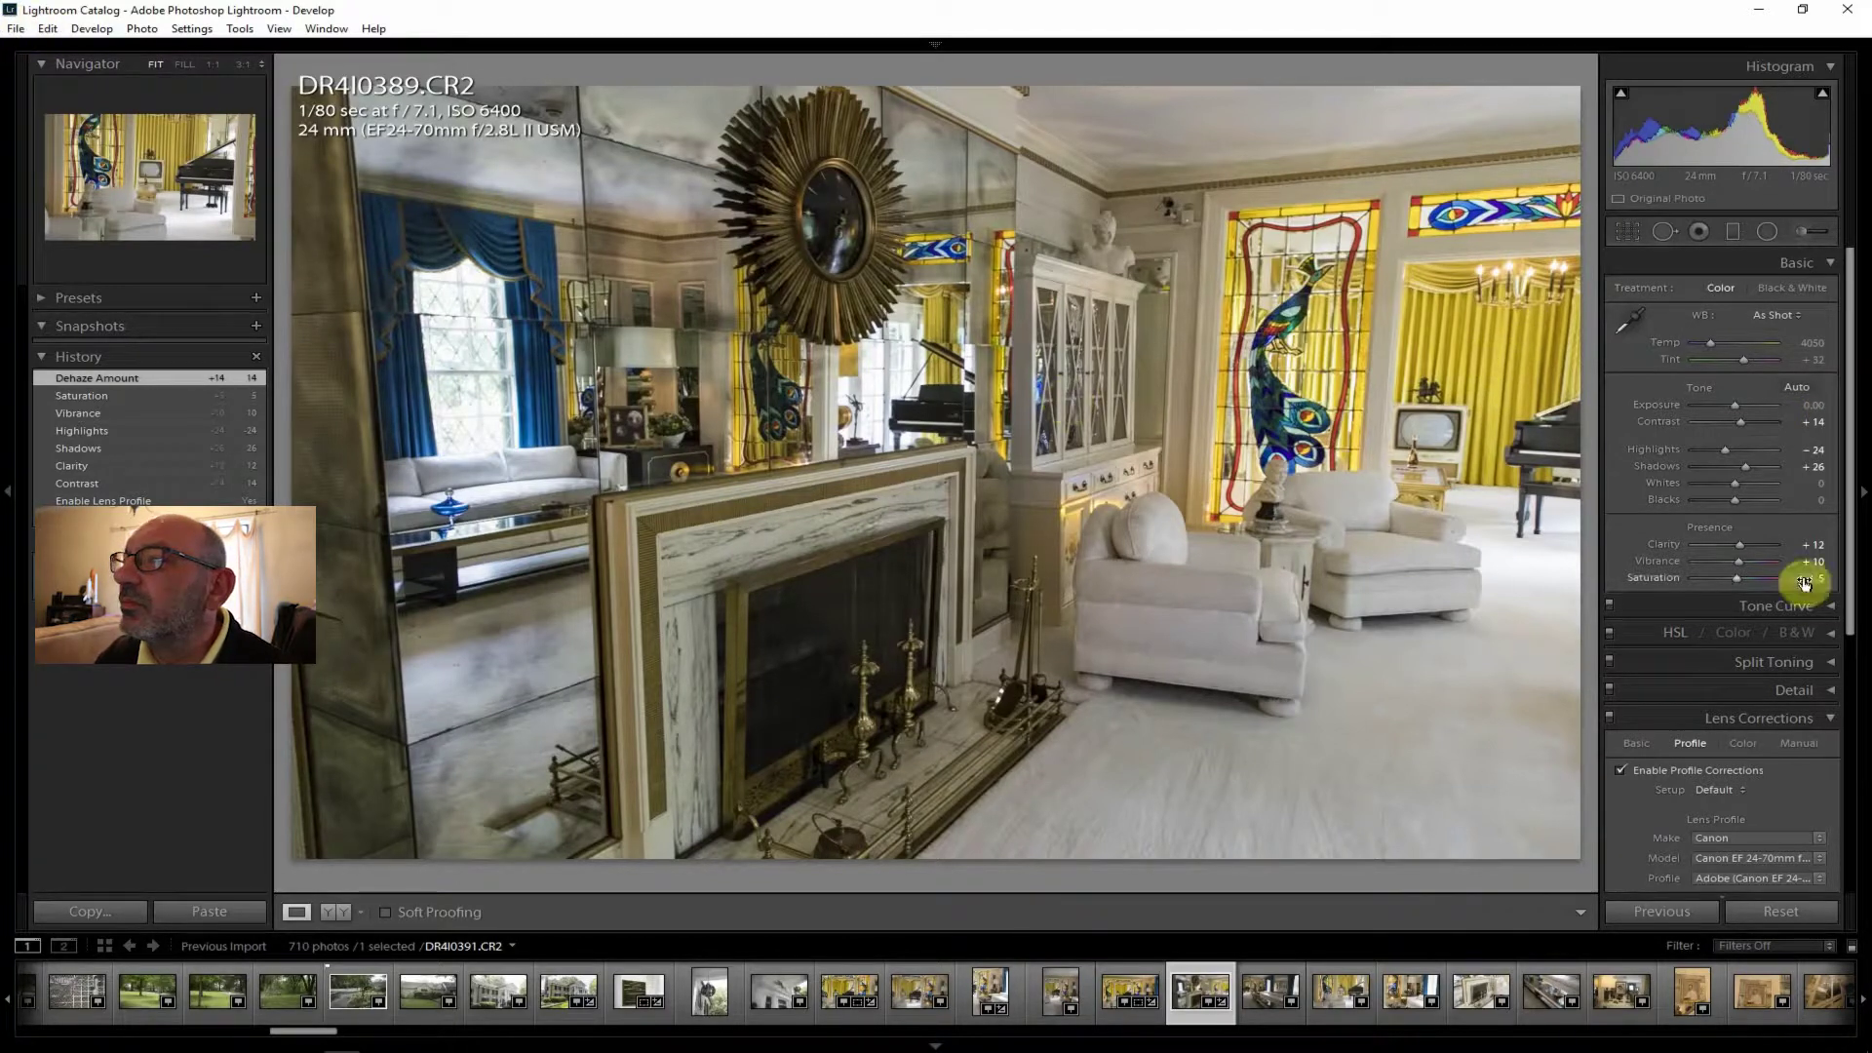
drag(1738, 403, 1740, 404)
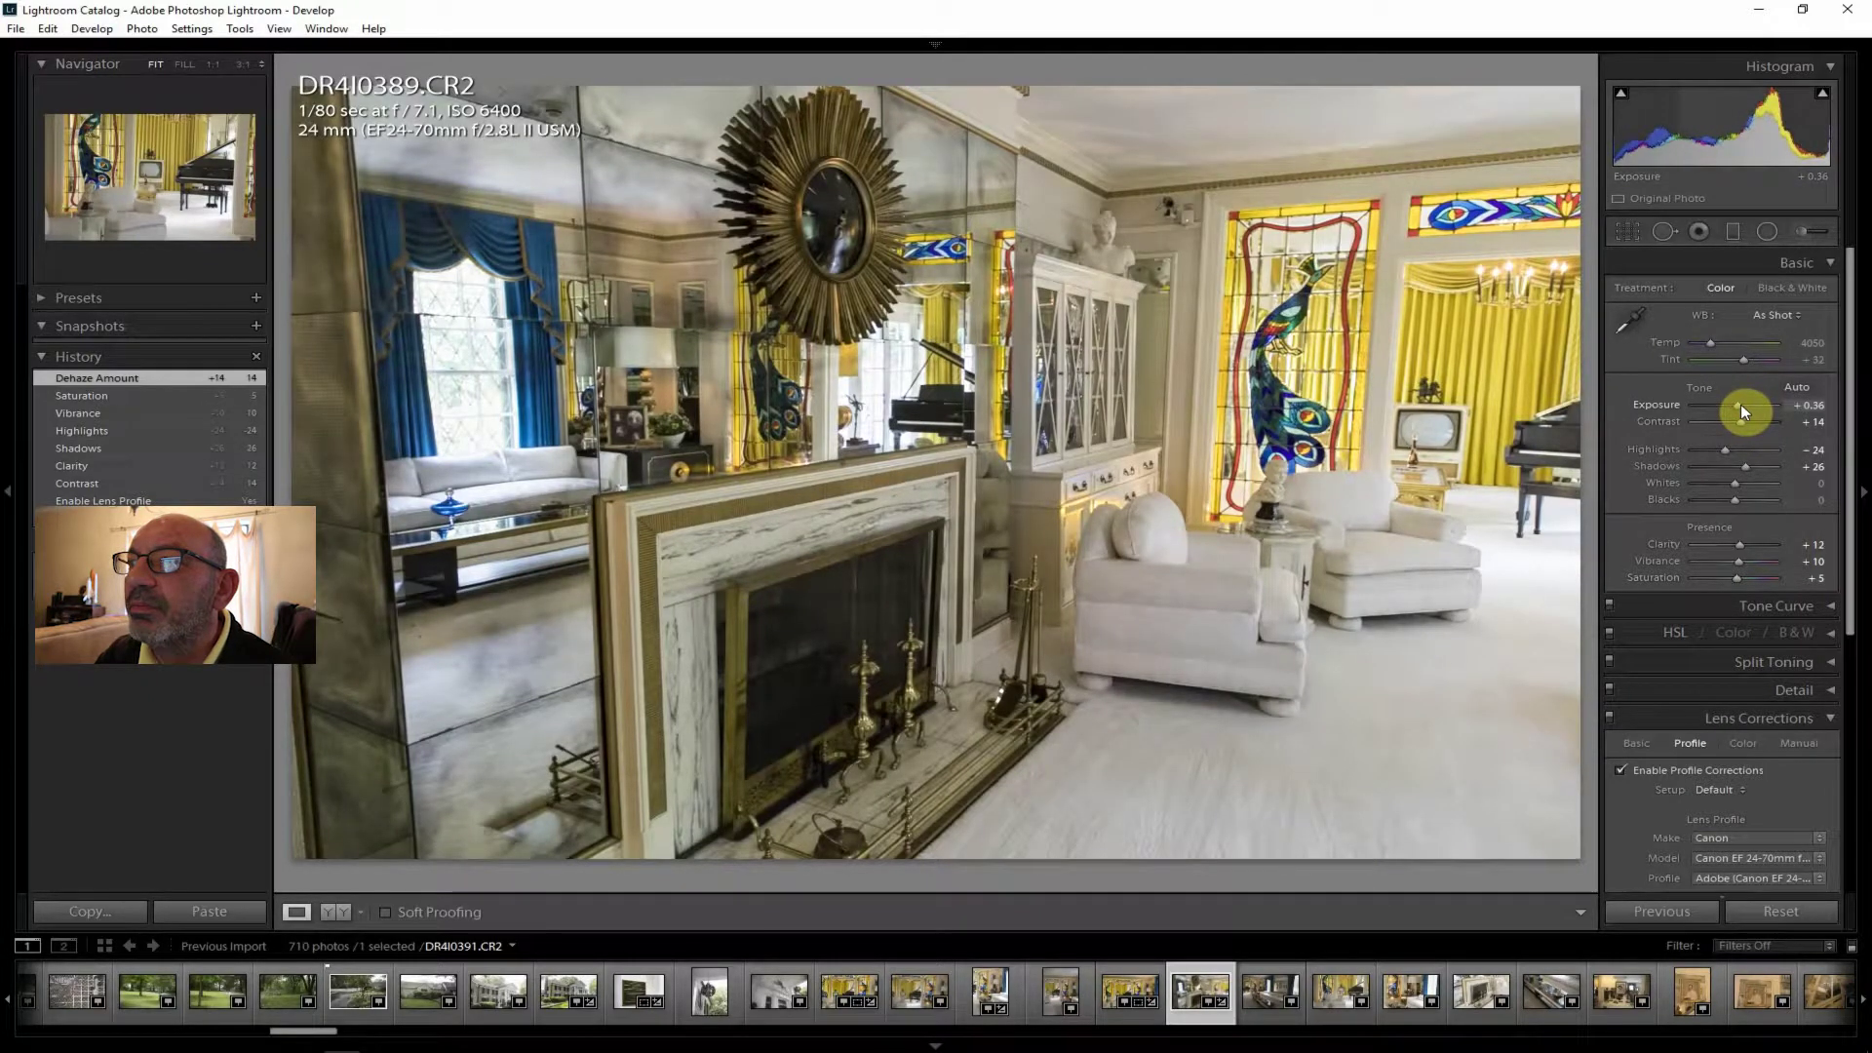
drag(1740, 404, 1711, 437)
Export DR4I0389.CR2 to the J:\ToPost folder with the existing export settings.
click(16, 28)
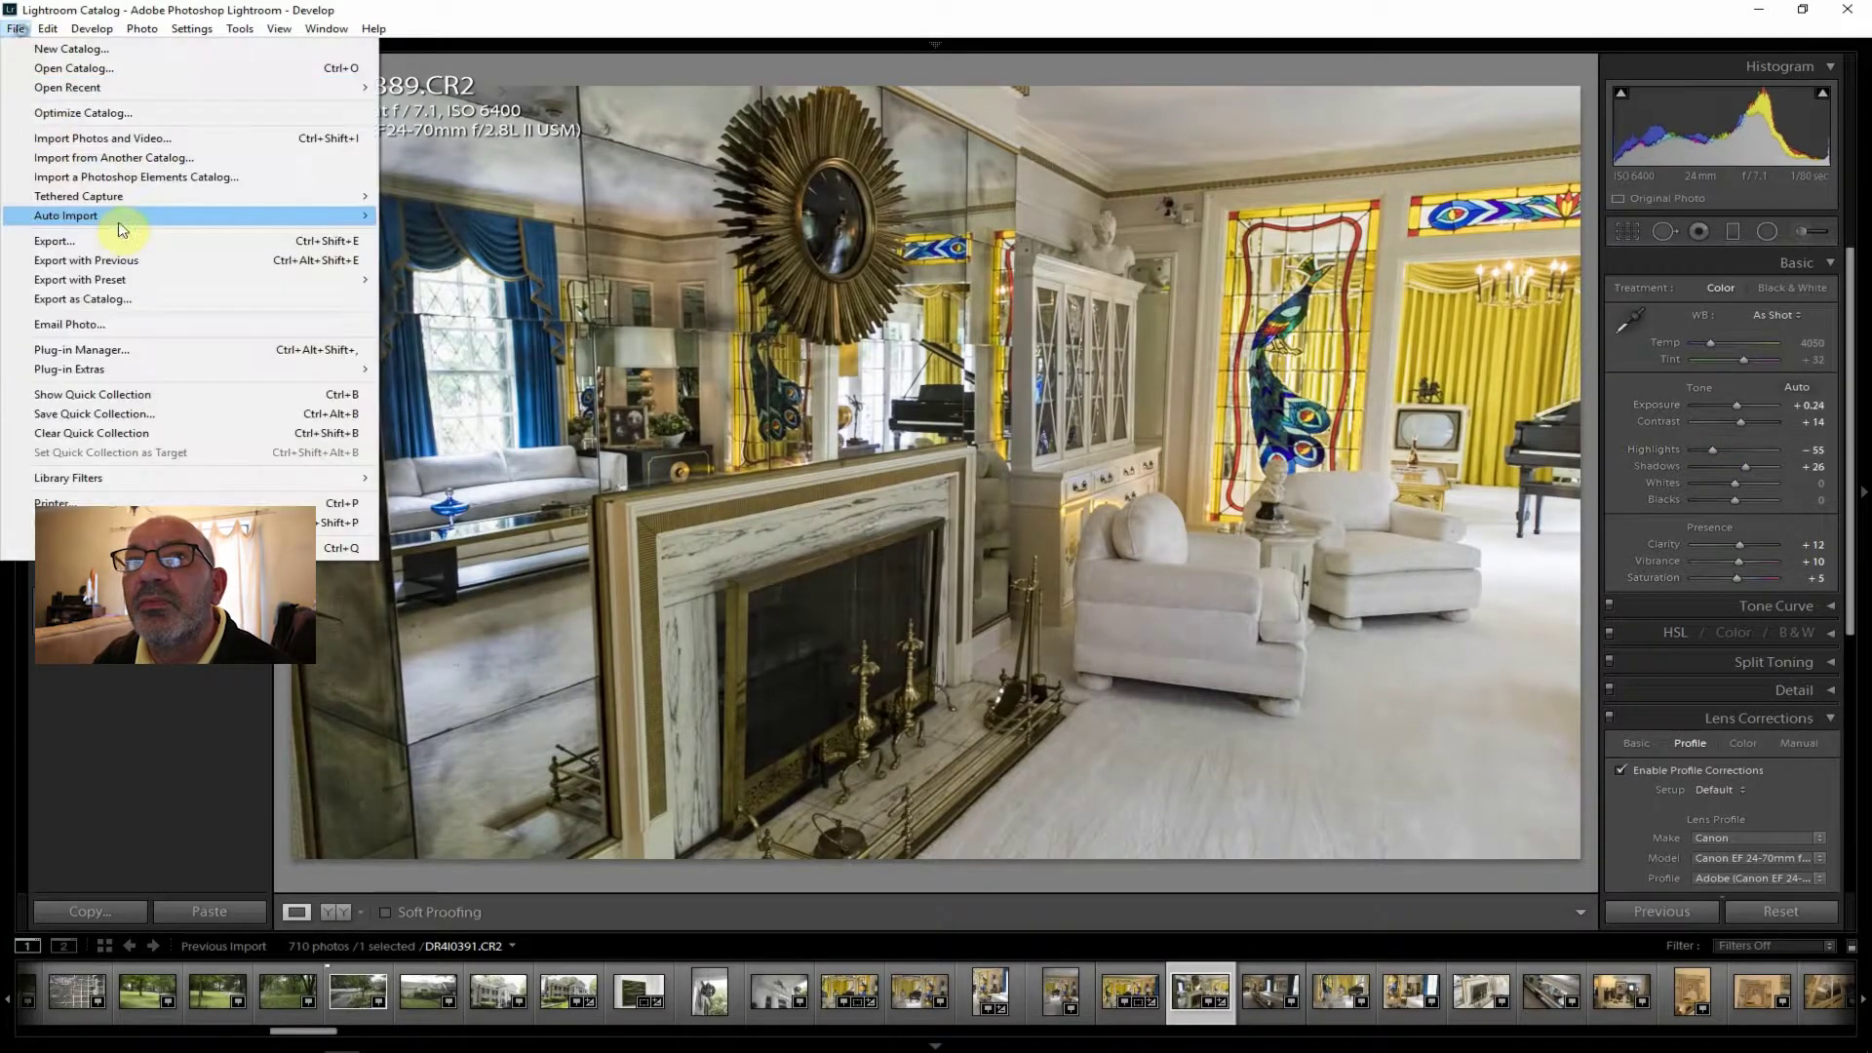
click(117, 240)
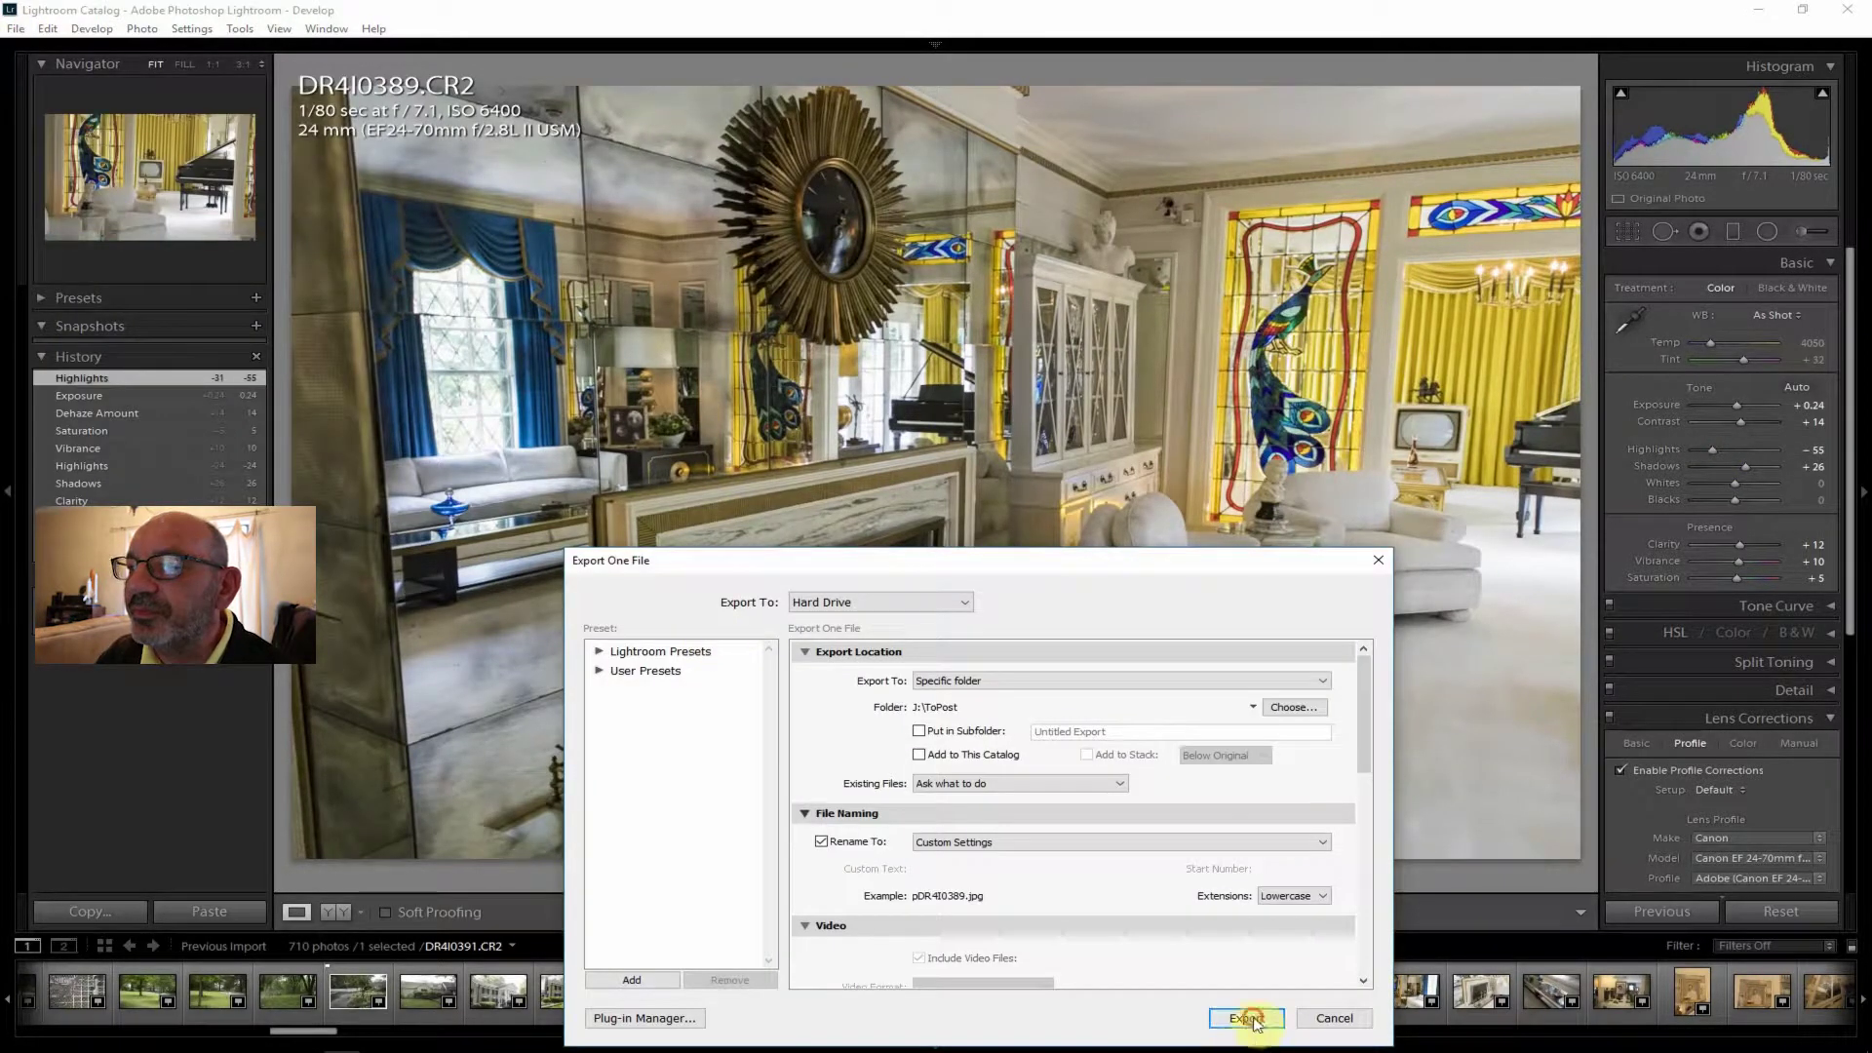
click(1246, 1018)
Enable lens profile corrections for the sofa photo DR4I0390.CR2, and set its Contrast to +19 and Highlights to -74.
click(1266, 992)
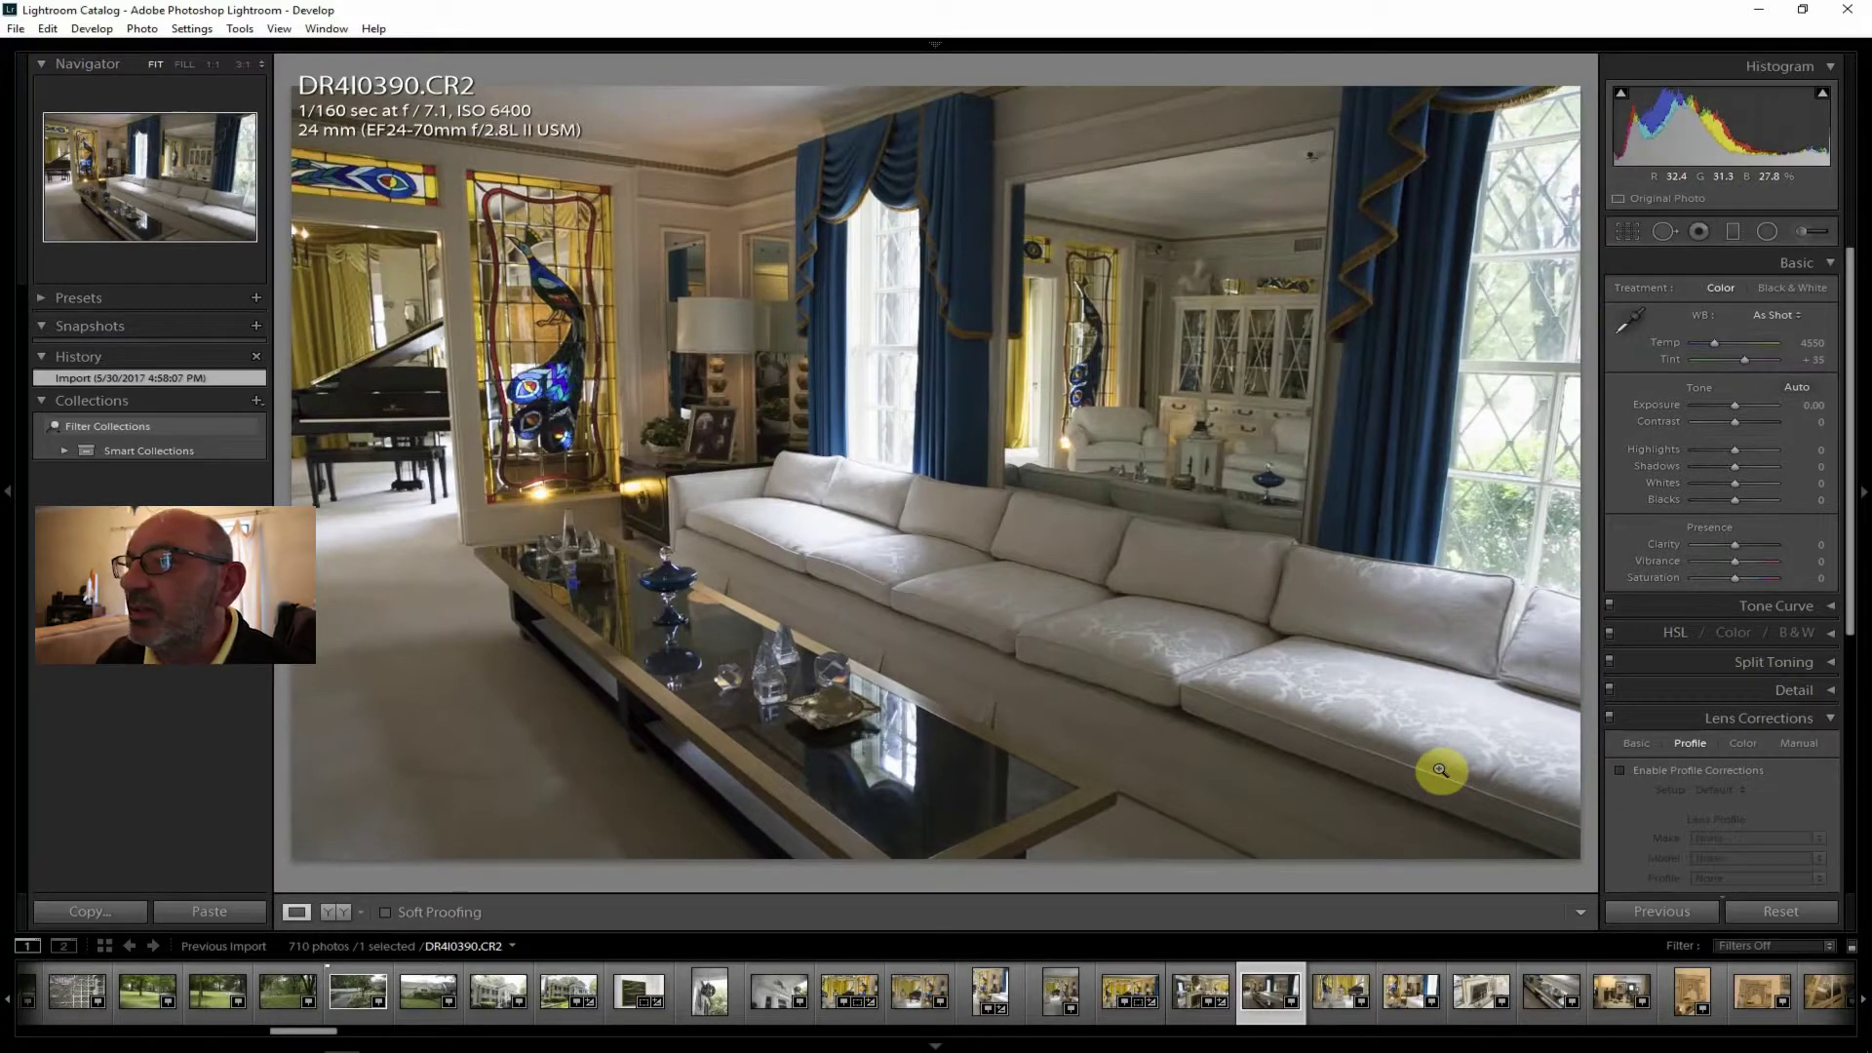
click(1699, 775)
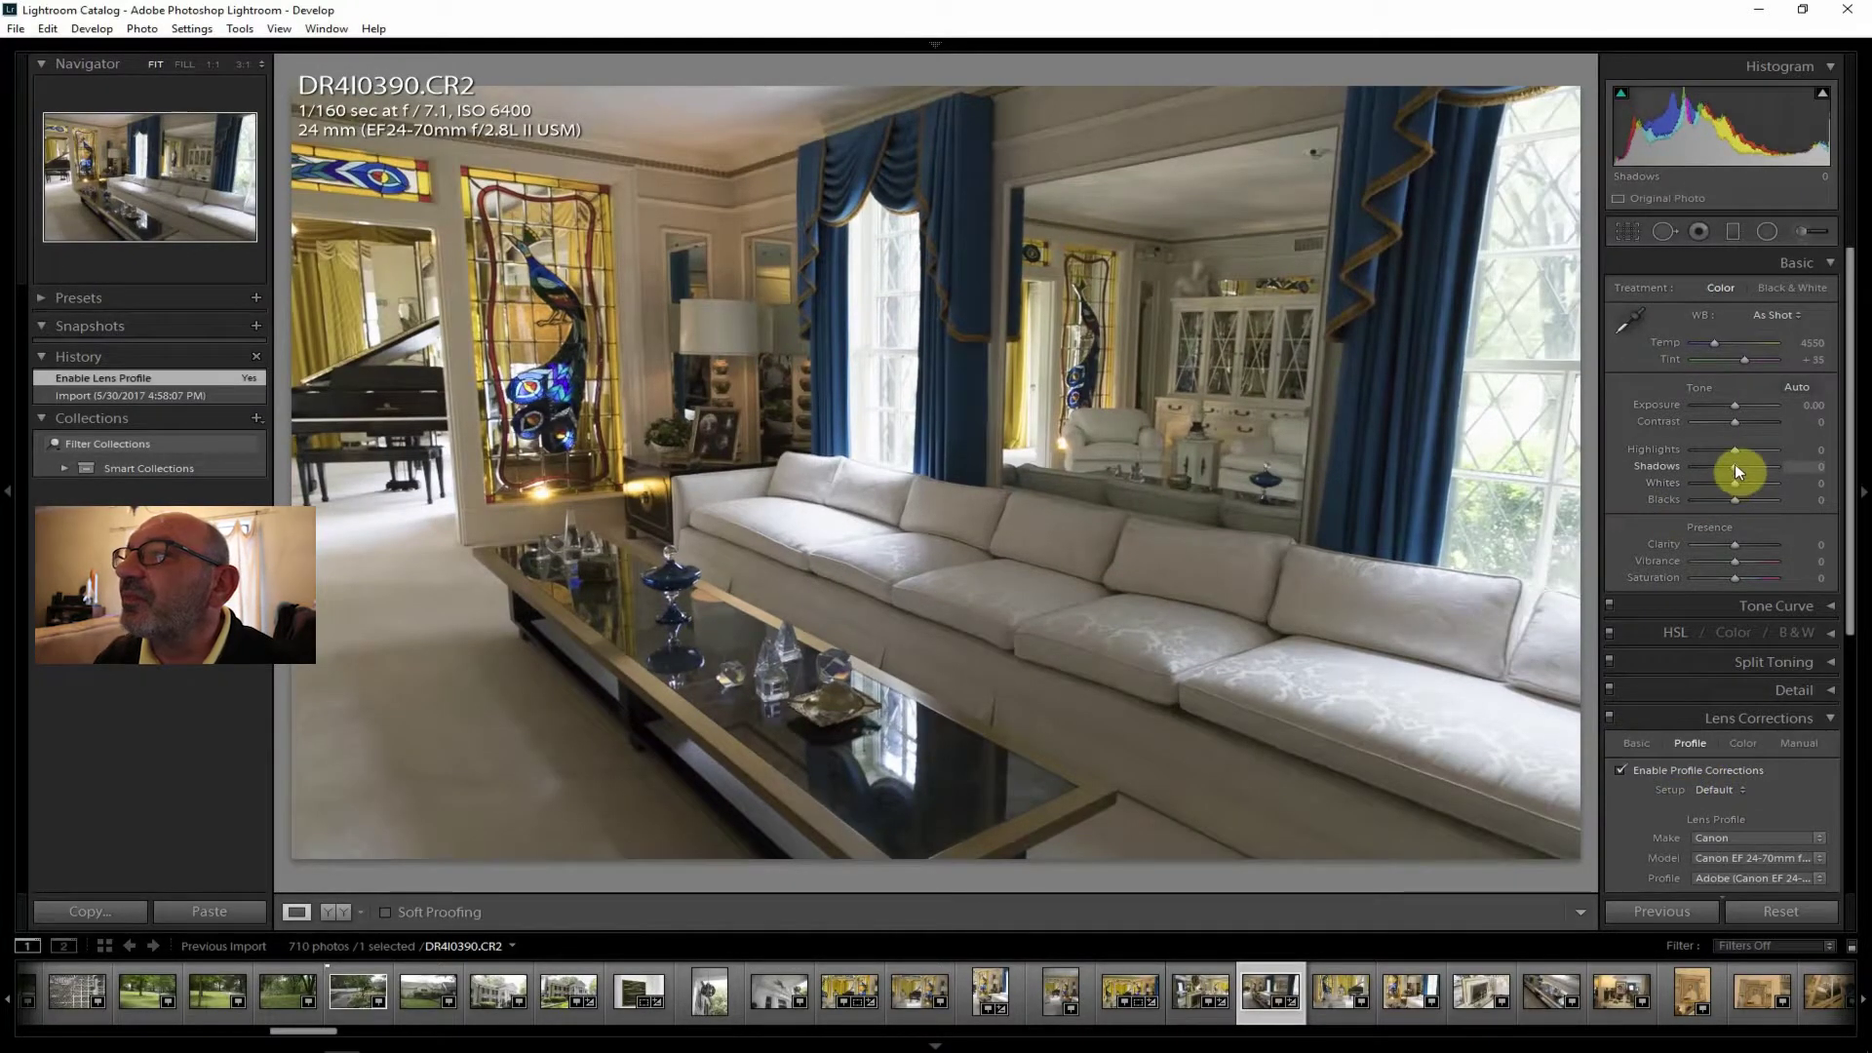
drag(1741, 421, 1745, 423)
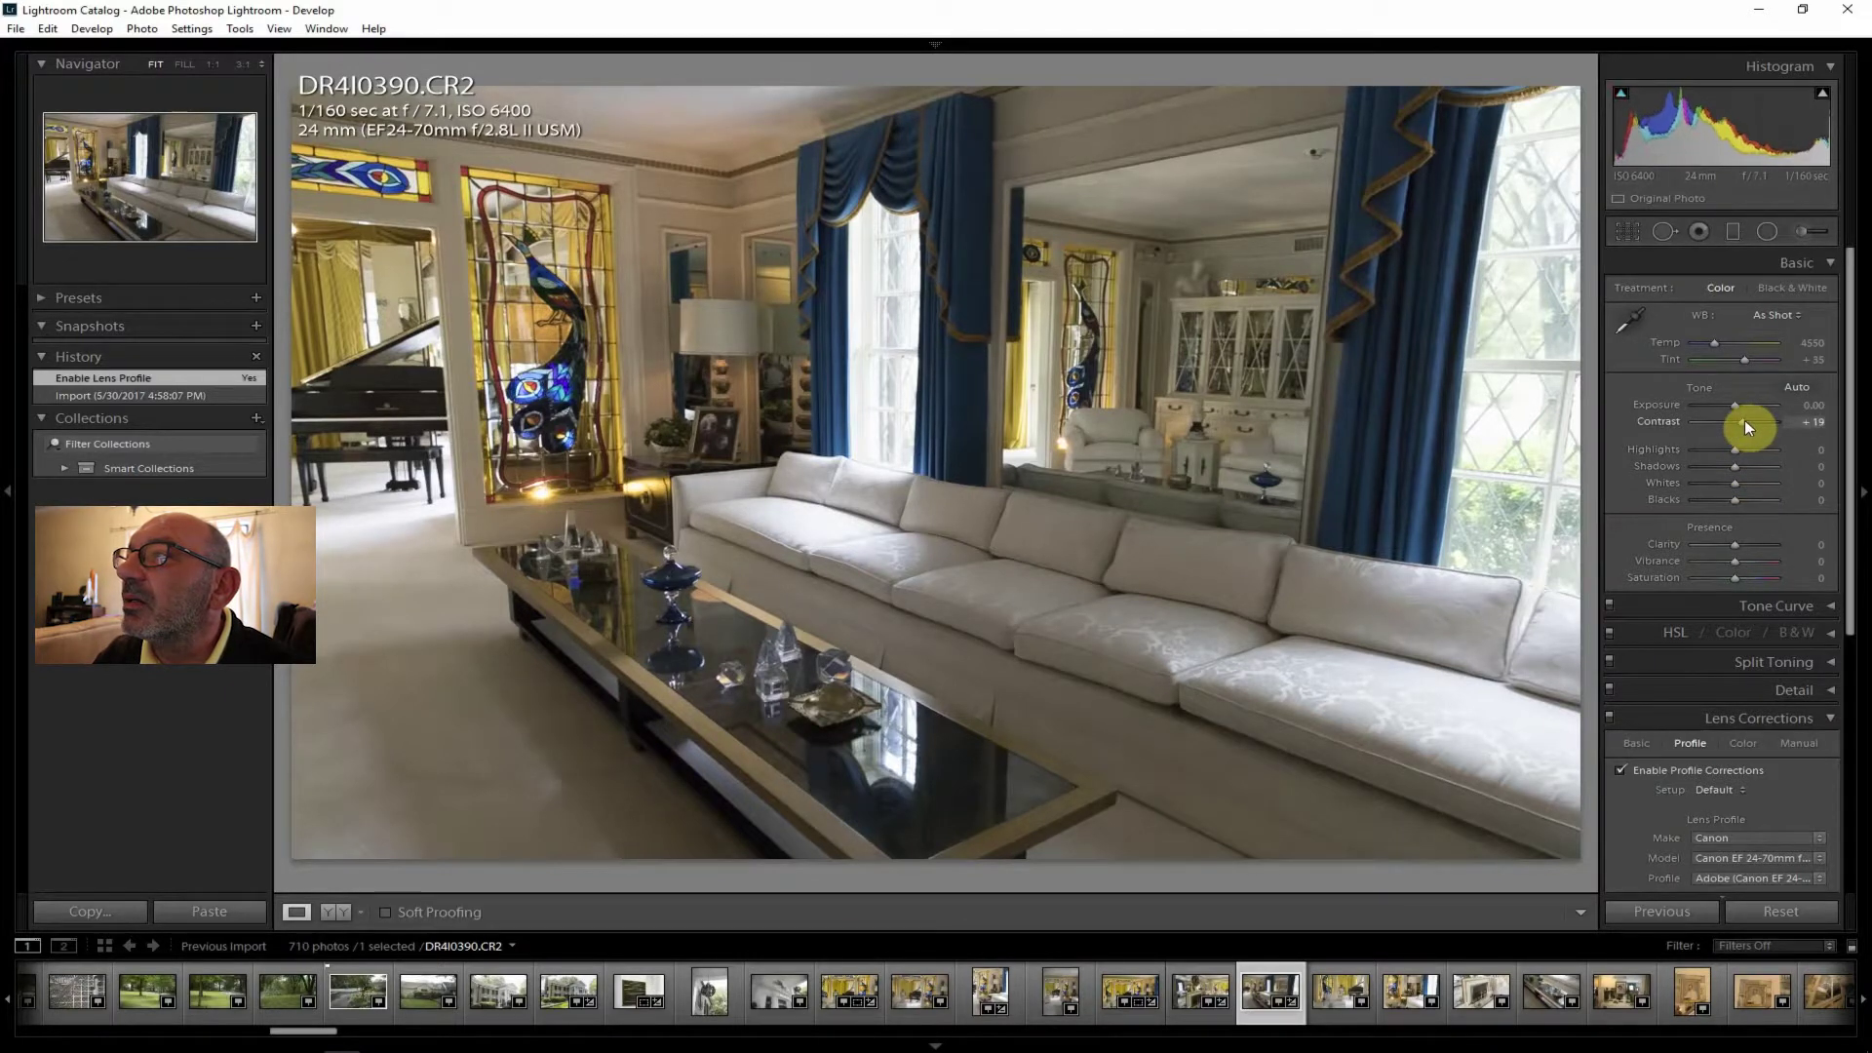
drag(1727, 447, 1704, 449)
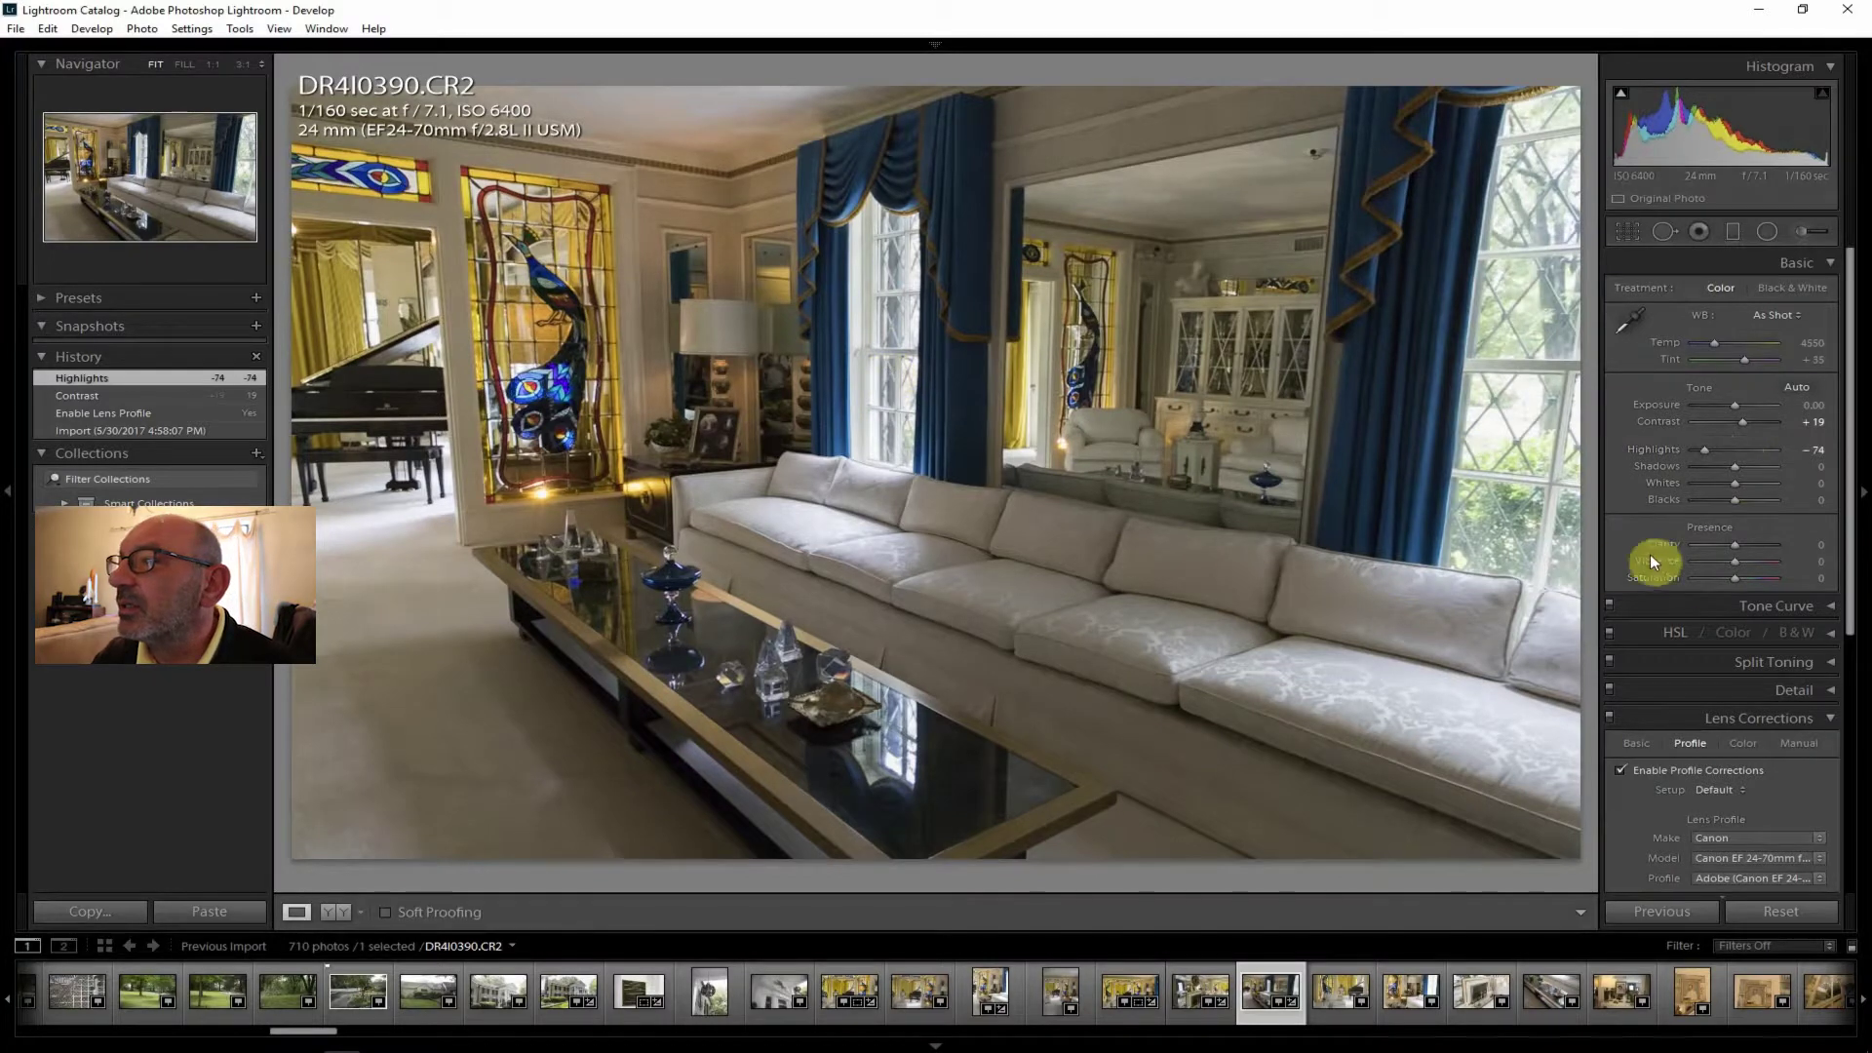
Set the sofa photo's Clarity to +19 and Vibrance to +12, try Saturation at -12 and reset it to 0.
drag(1733, 542, 1739, 576)
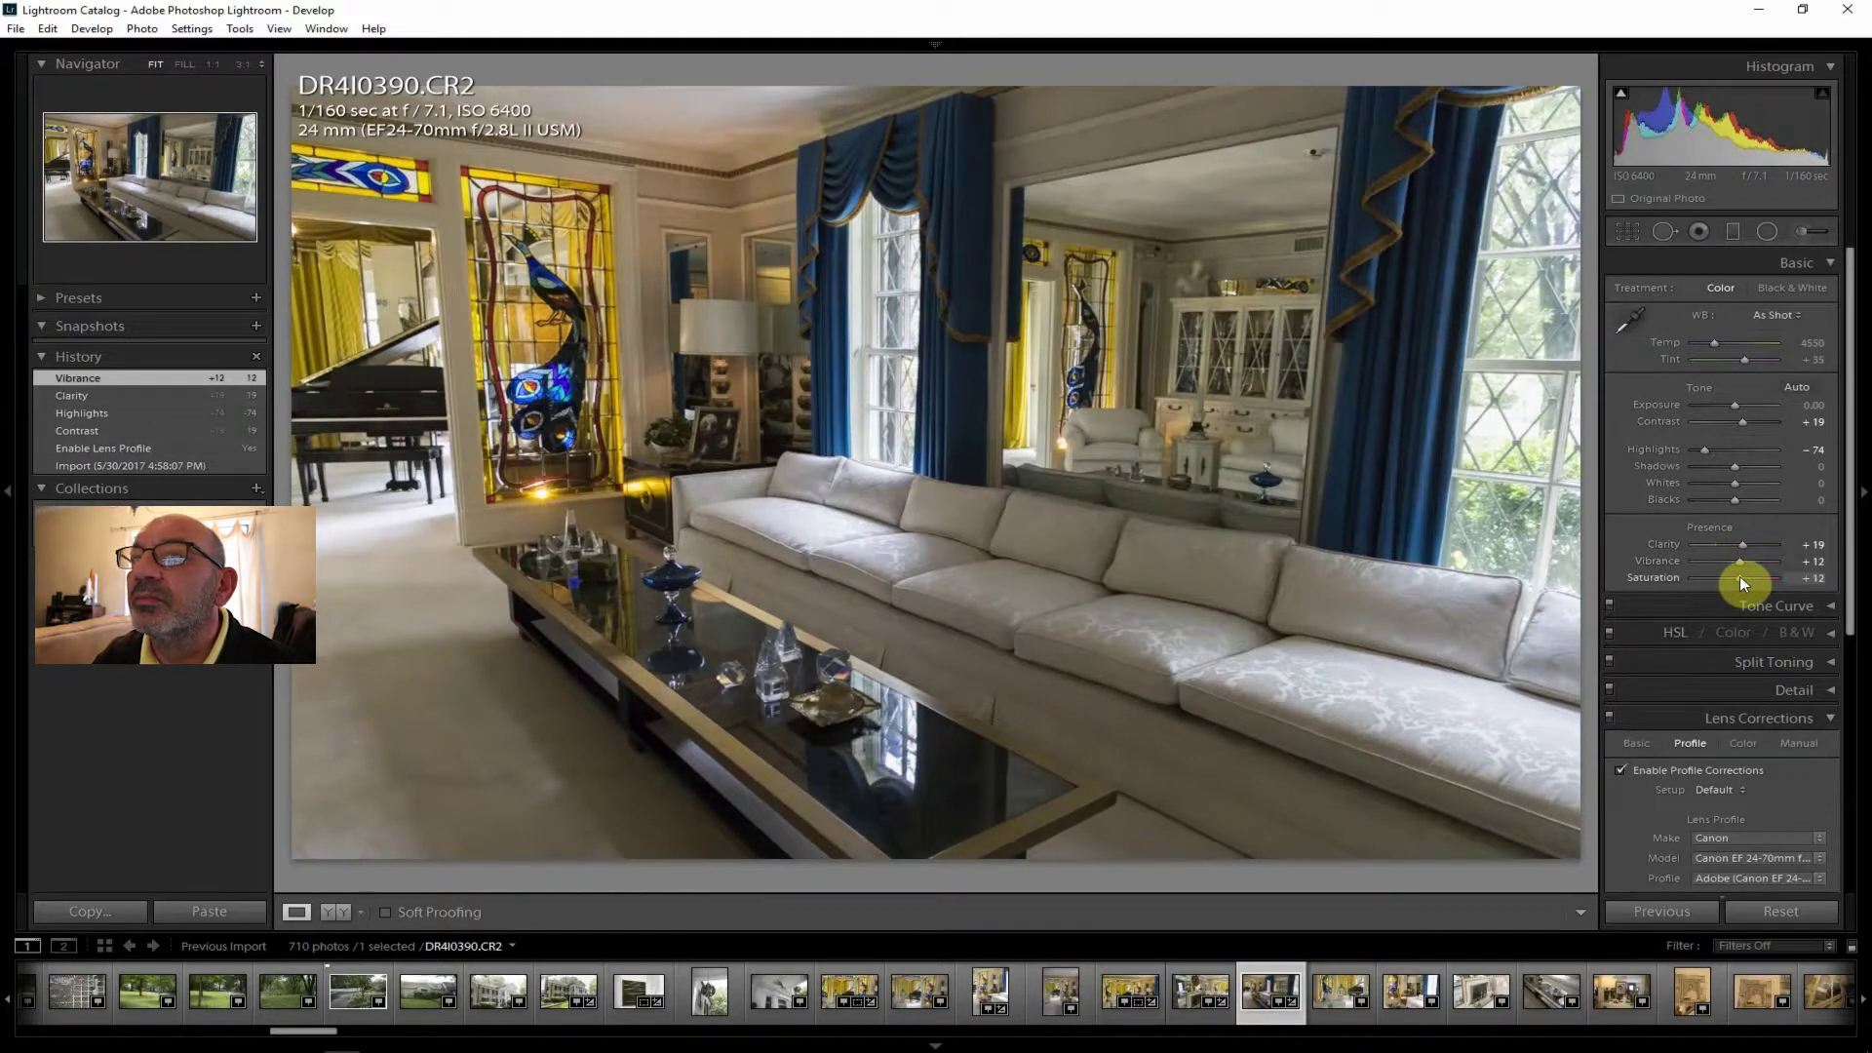
drag(1730, 572, 1729, 575)
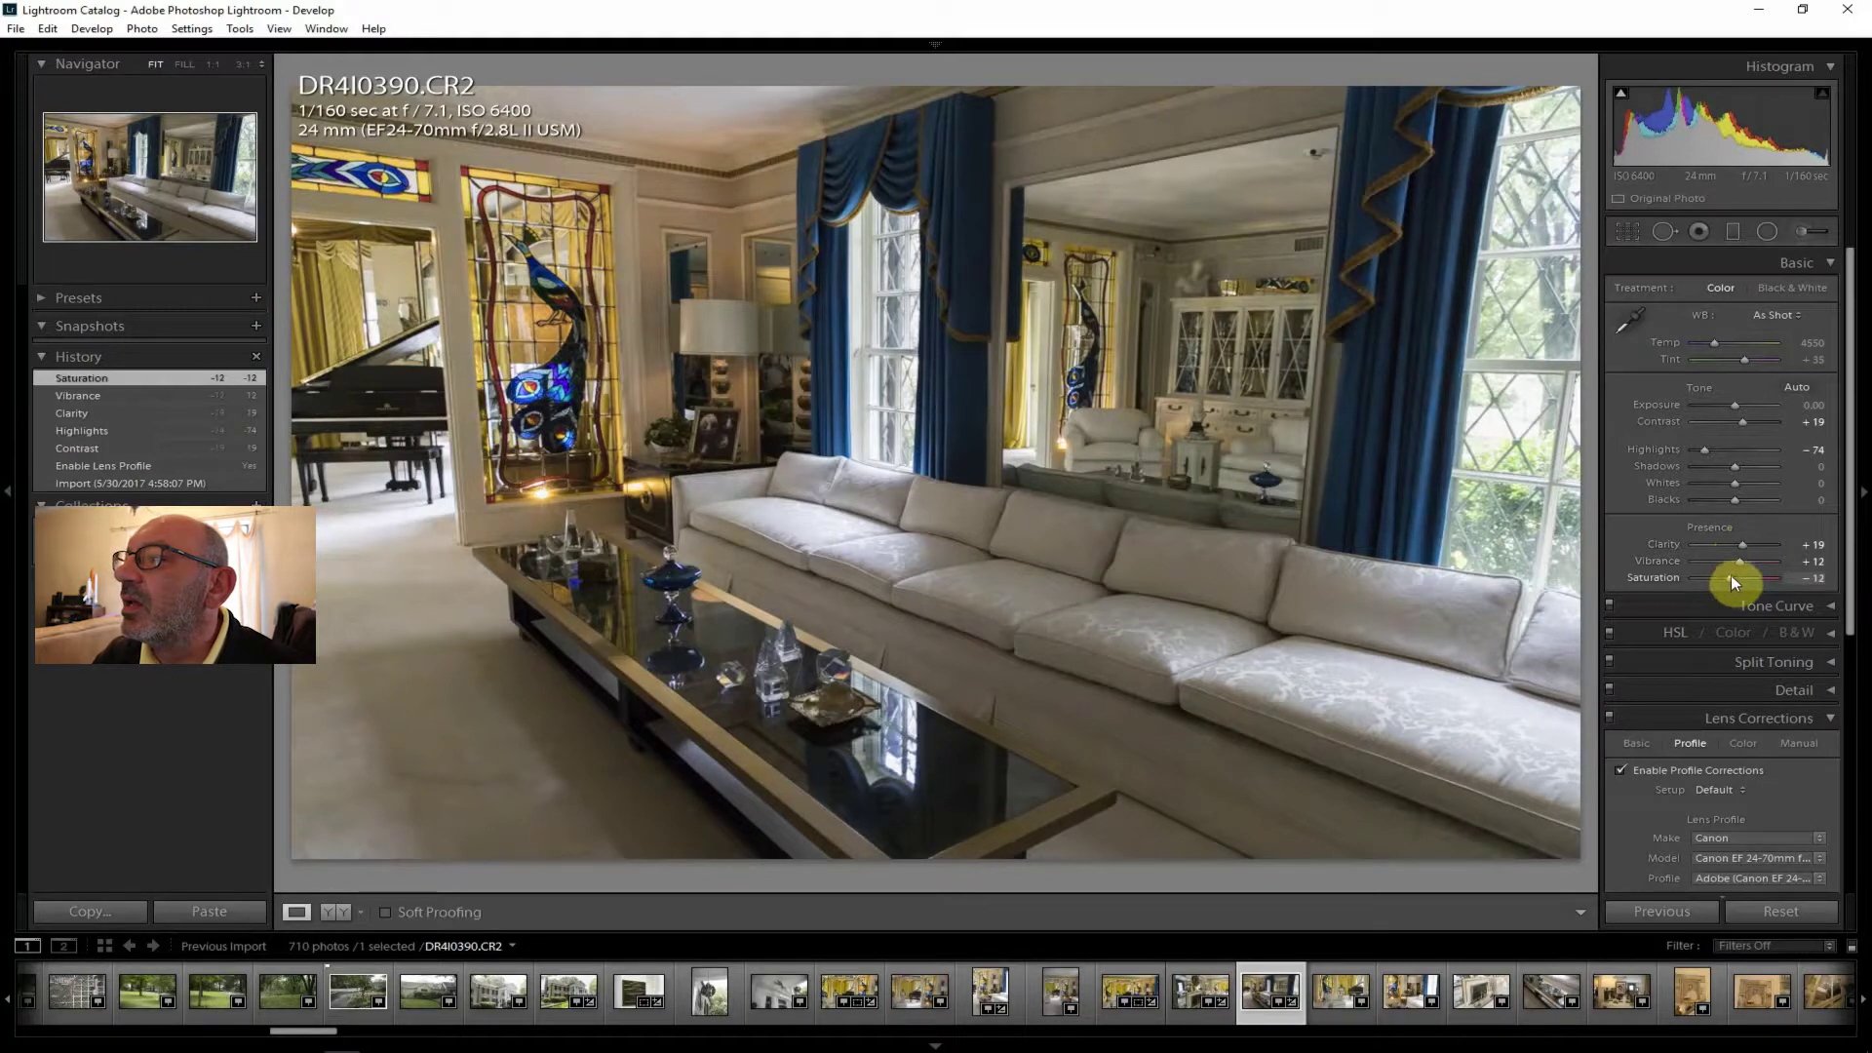
double_click(1729, 575)
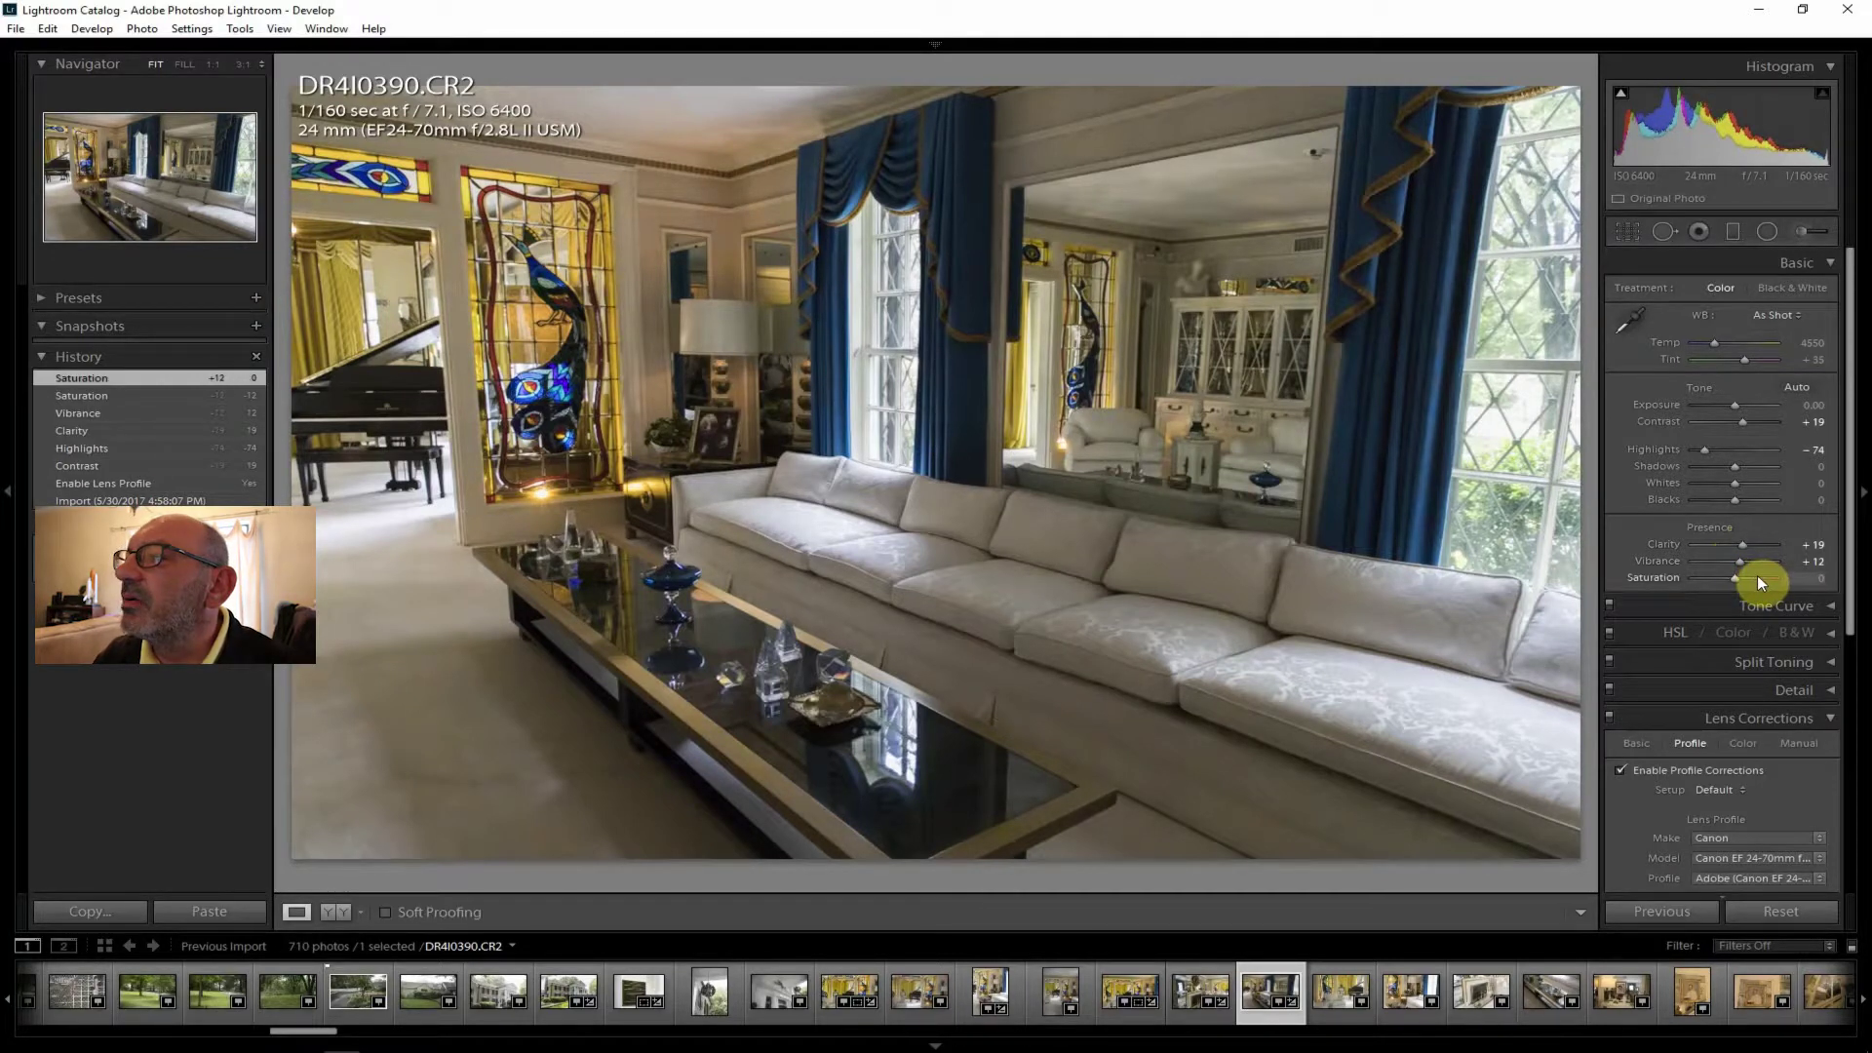
Set the sofa photo's Shadows to +57, Exposure to +0.36, Saturation to +7 and Dehaze amount to +19.
drag(1747, 466, 1758, 472)
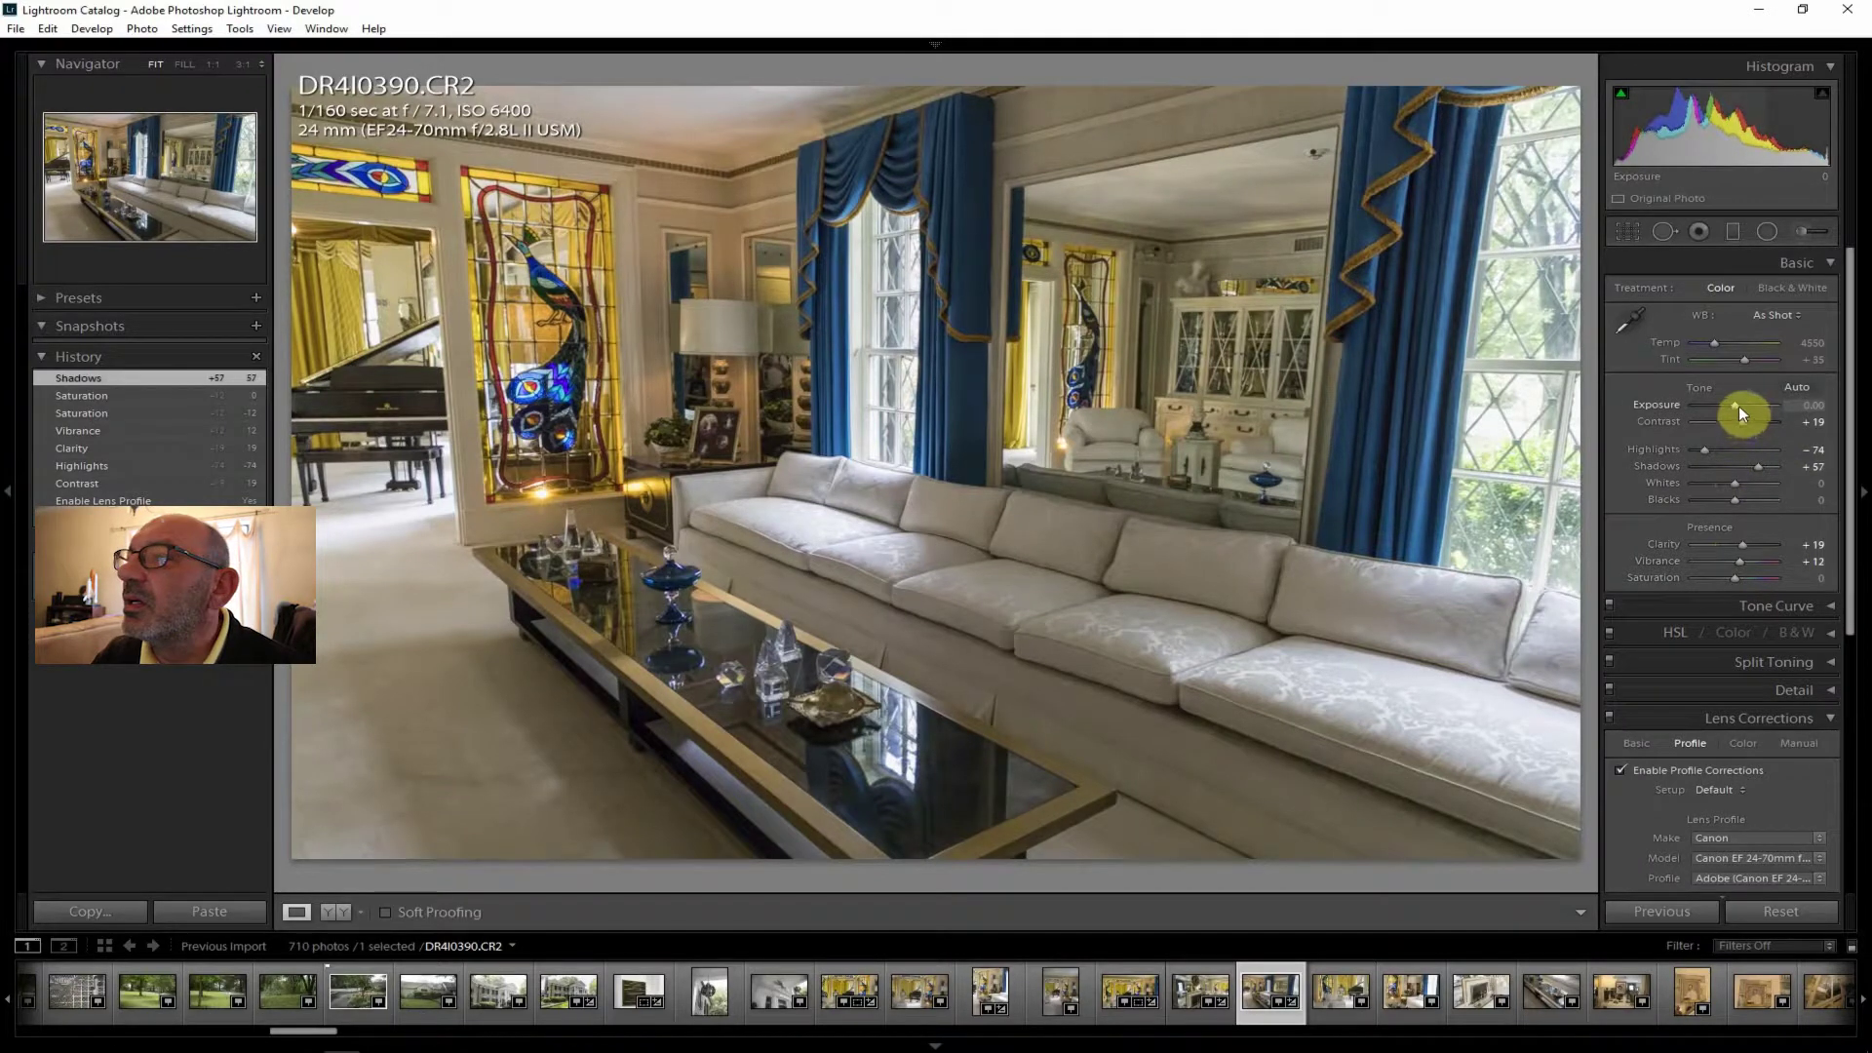
drag(1738, 404, 1741, 404)
drag(1734, 579, 1735, 579)
drag(1843, 543, 1742, 844)
Export DR4I0390.CR2 to the J:\ToPost folder with the existing export settings.
click(14, 28)
click(117, 242)
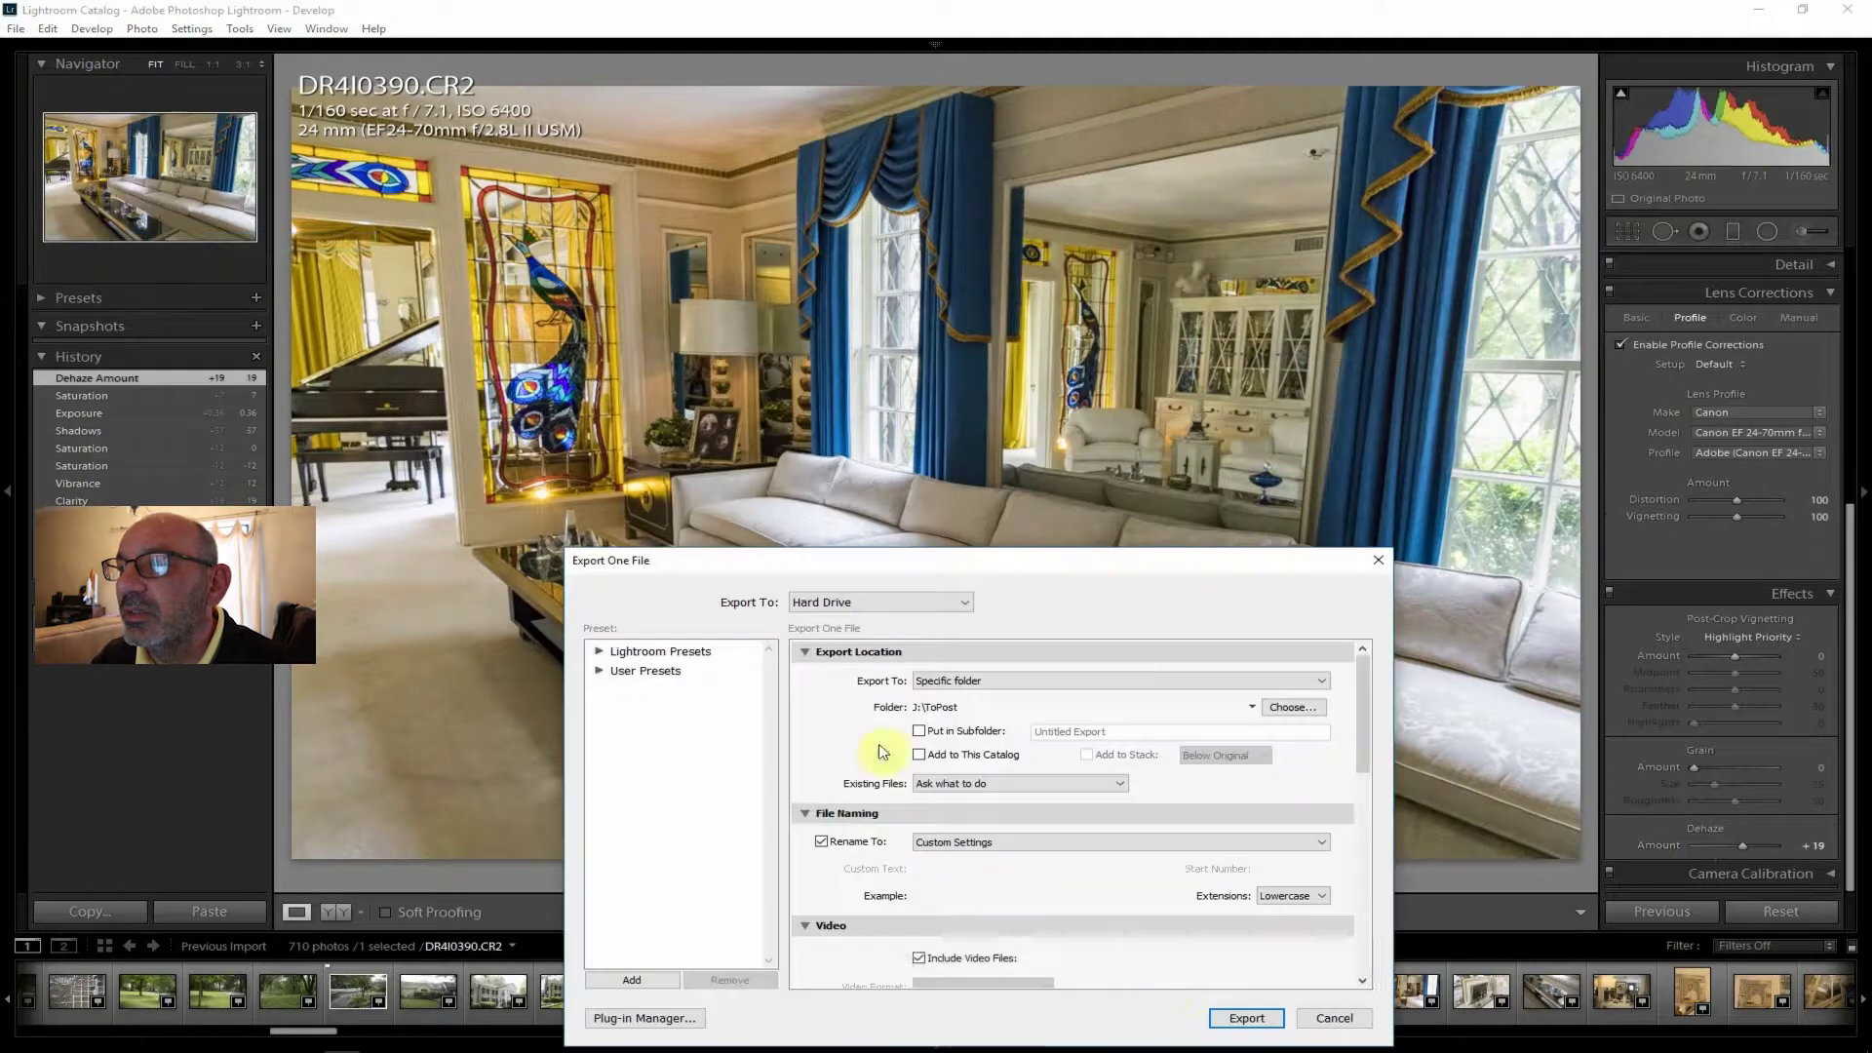
click(1238, 1019)
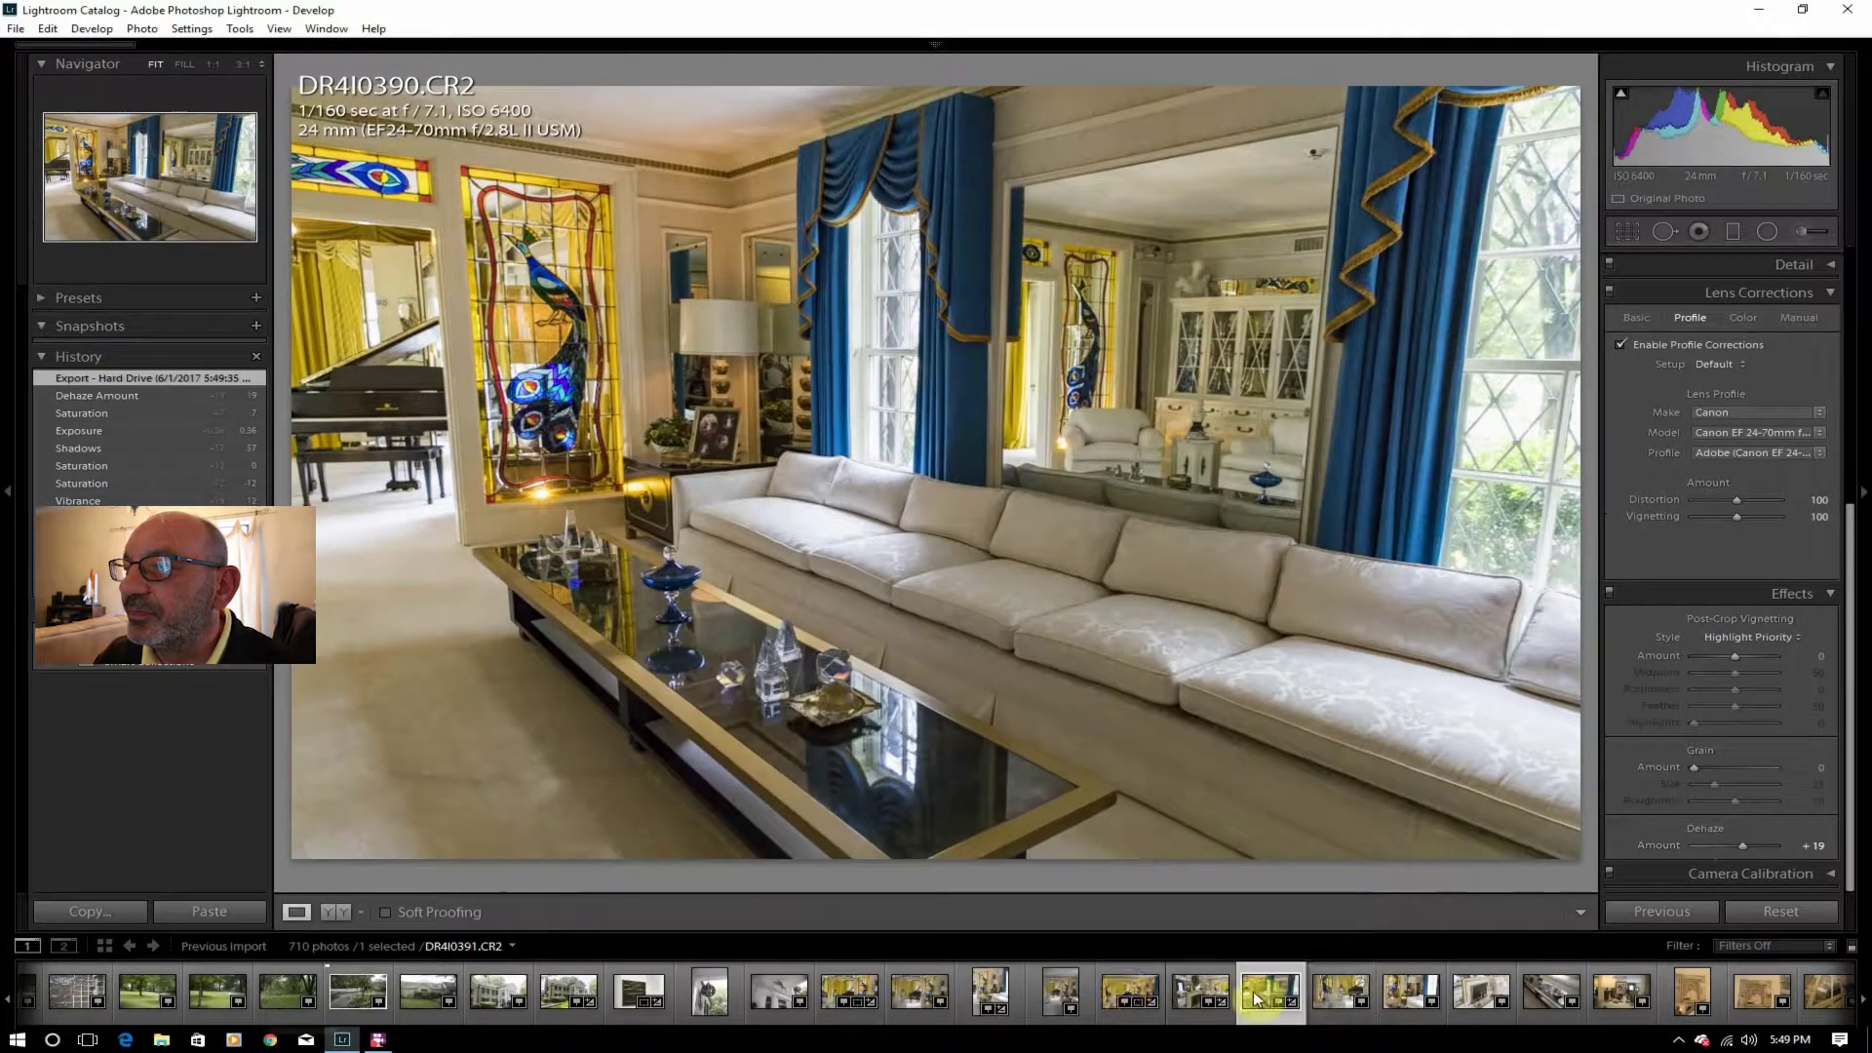
Review the piano photo DR4I0391.CR2 and examine the framed oval pictures in DR4I0392.CR2 at full size.
click(1336, 991)
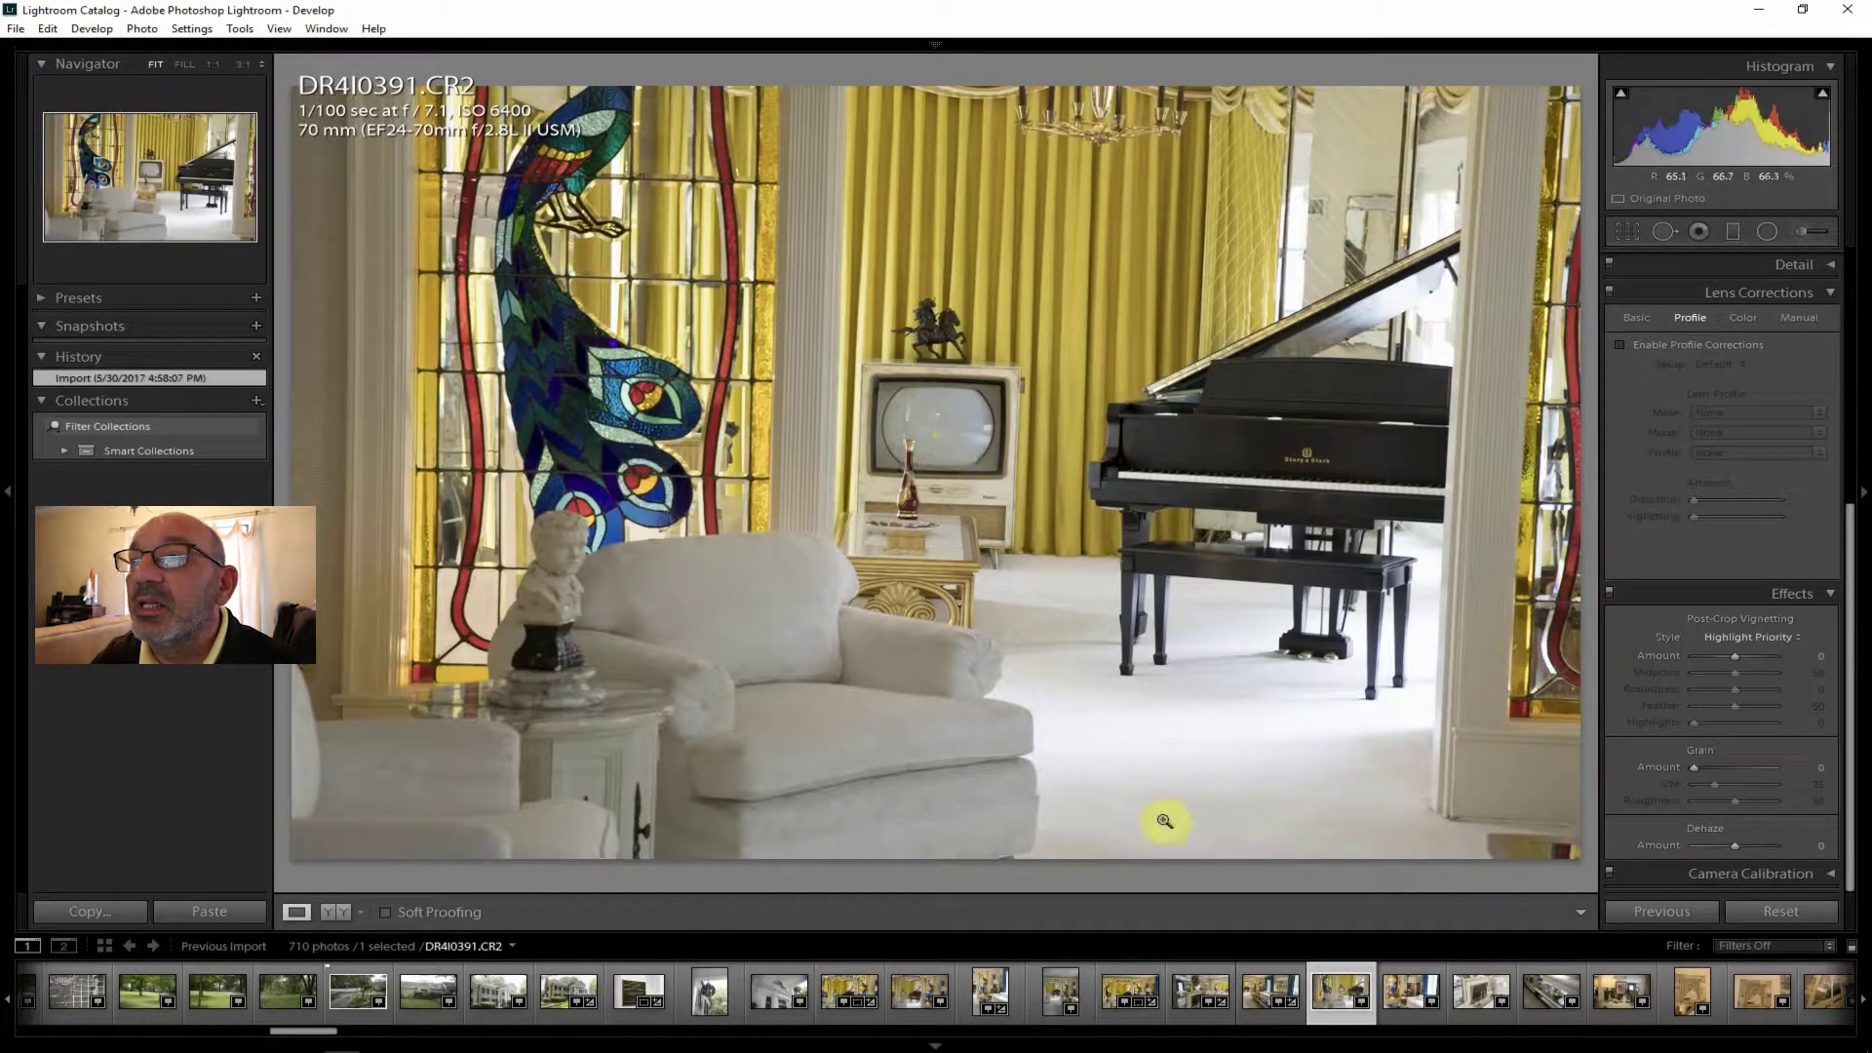
click(1393, 990)
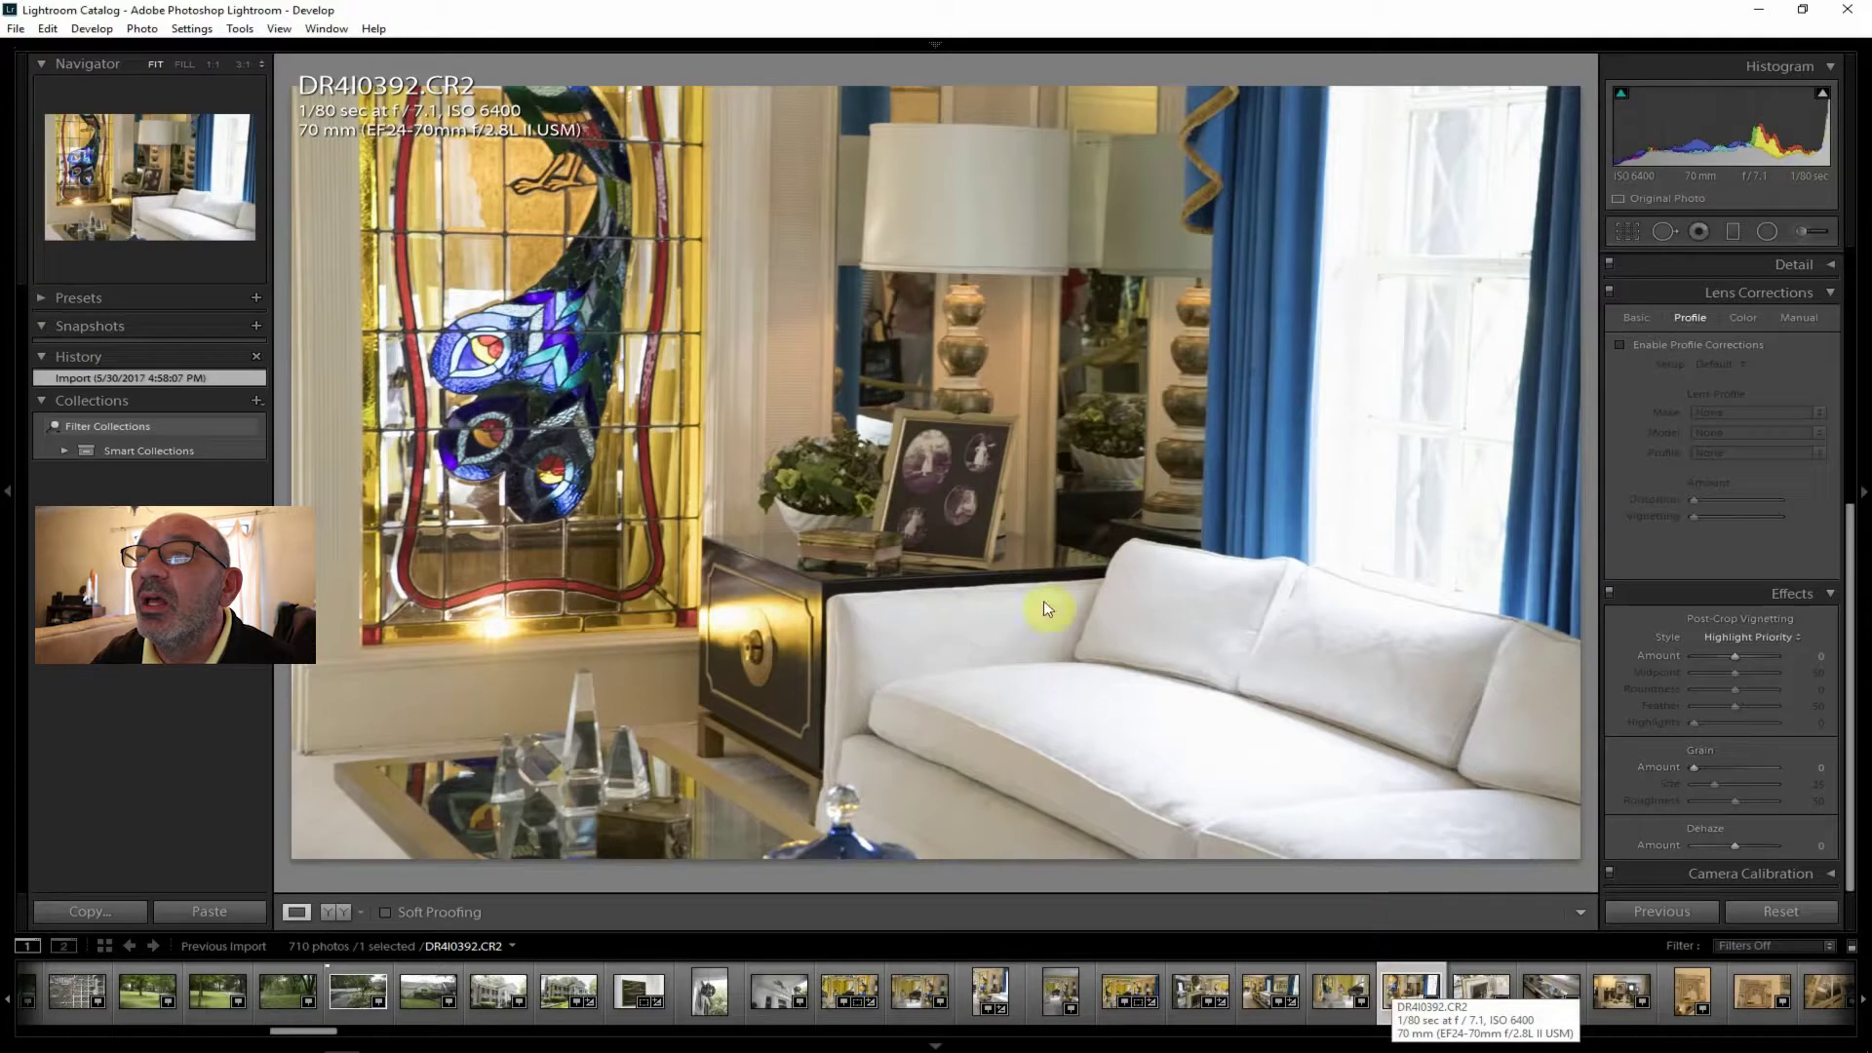
click(934, 479)
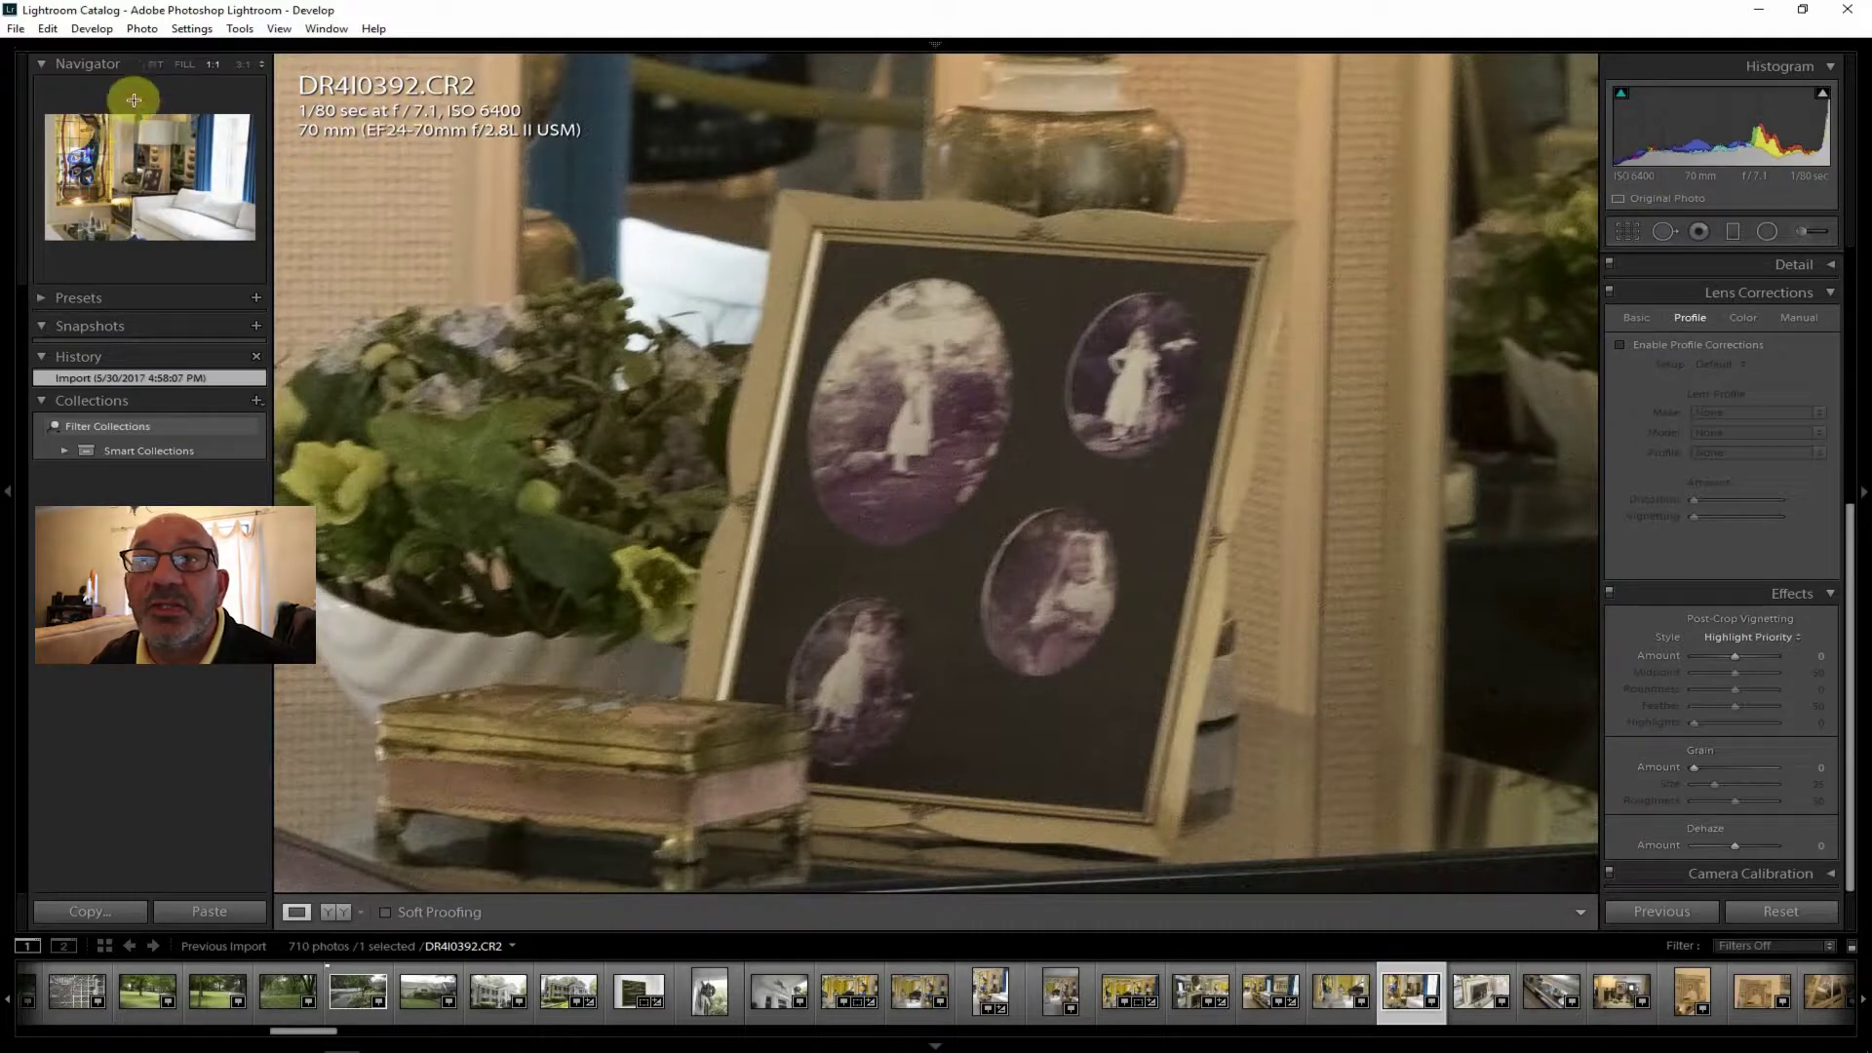
click(154, 64)
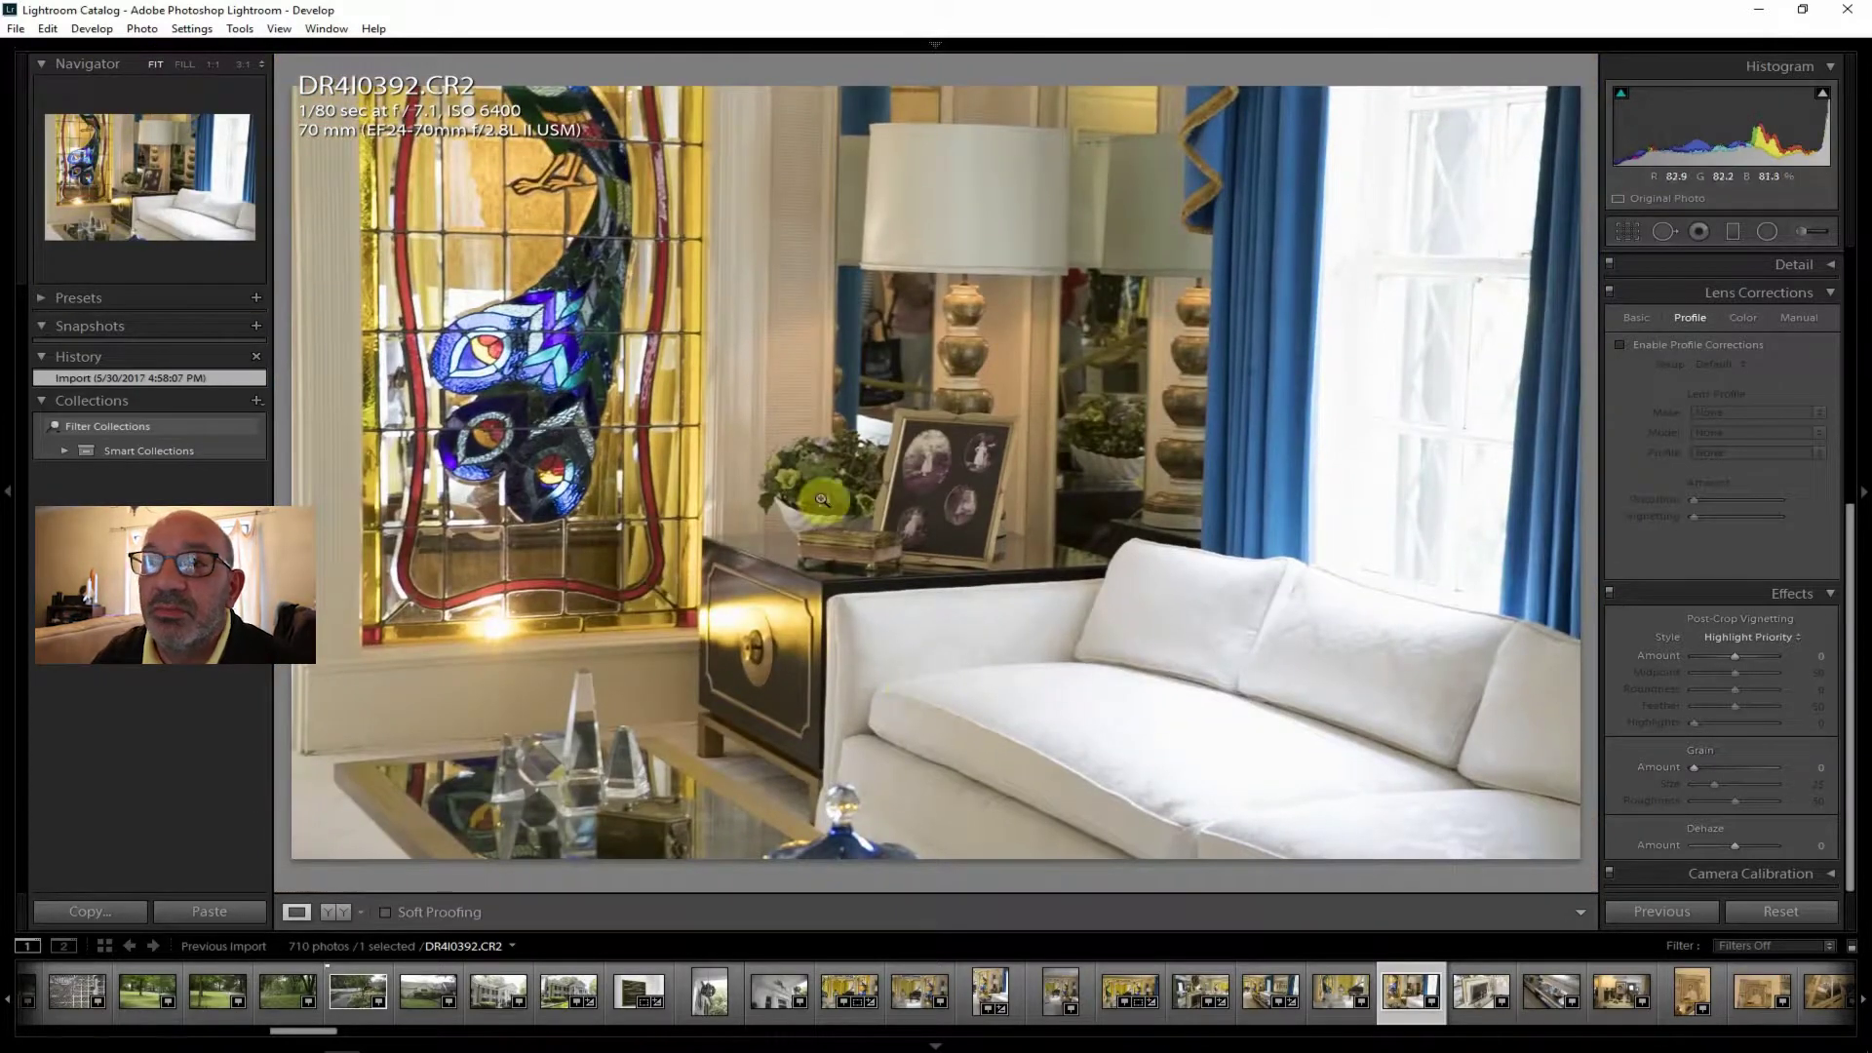
Review the fireplace photo DR4I0393.CR2 and examine the engraved crystal cube on the table in DR4I0394.CR2 at full size.
click(1470, 994)
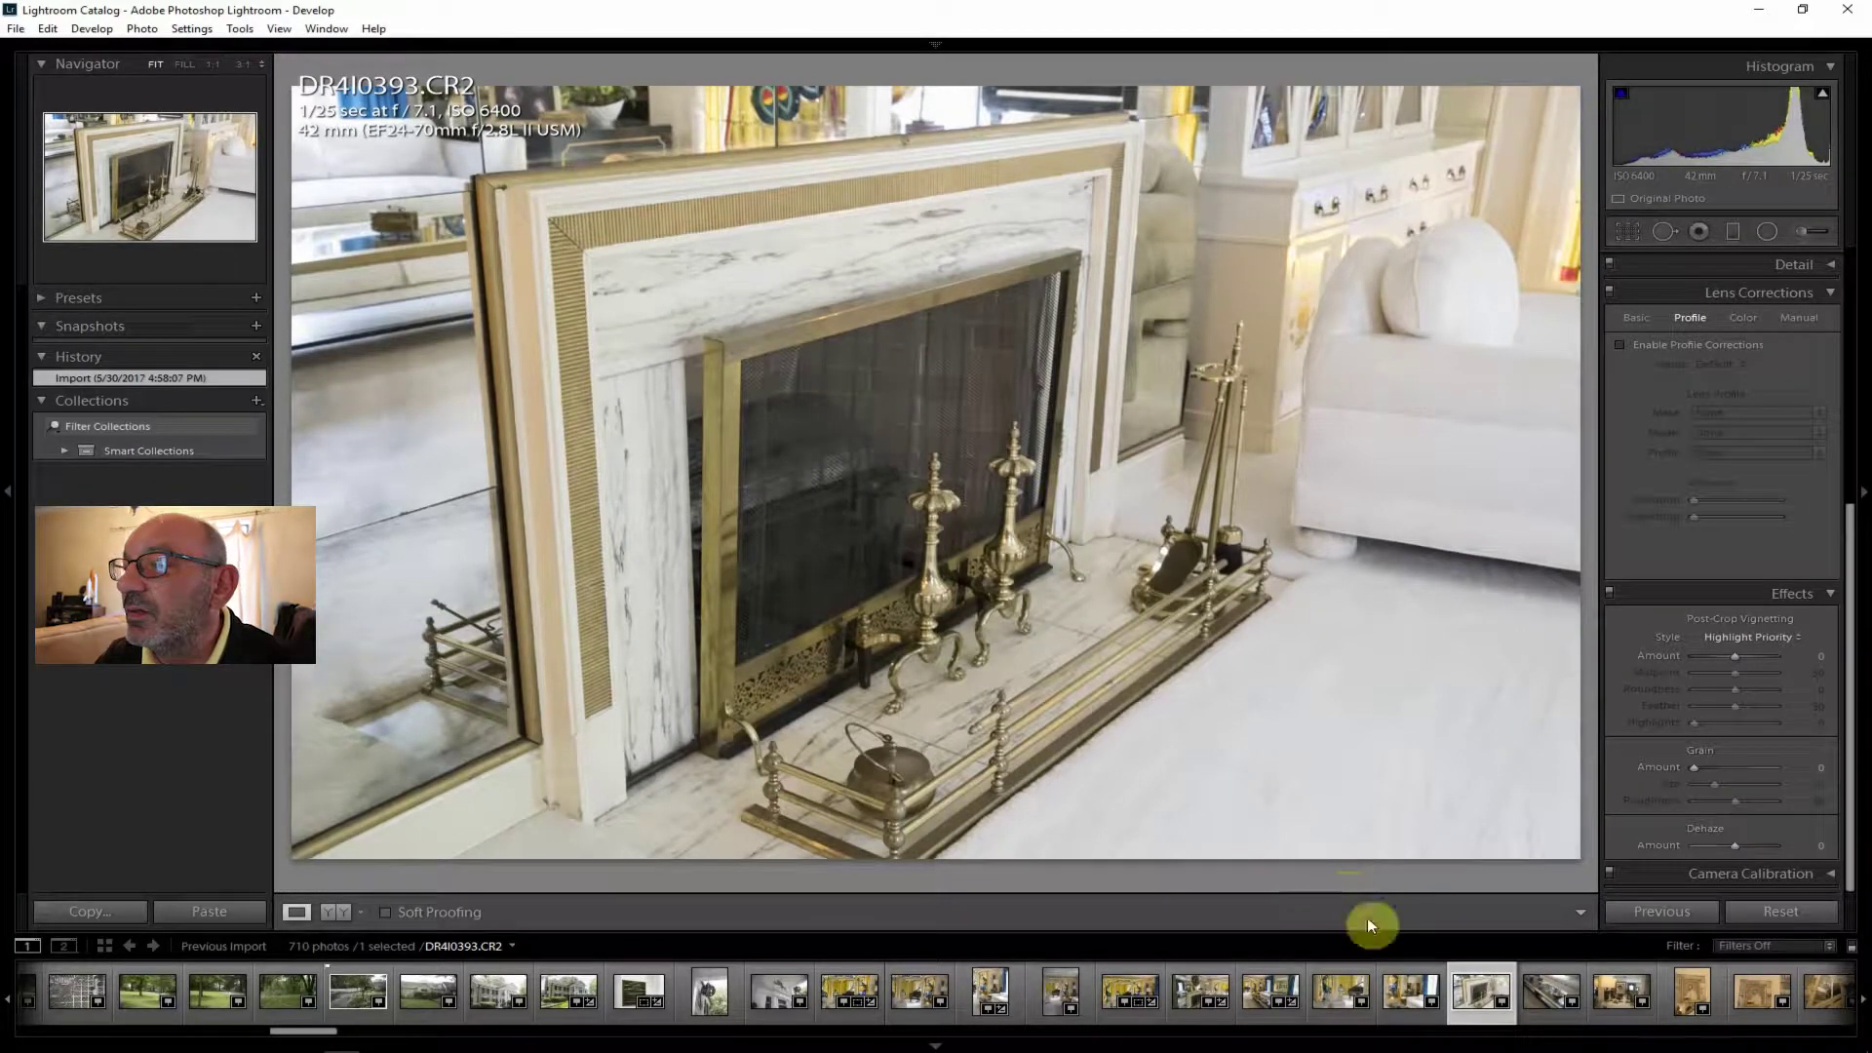
click(1542, 989)
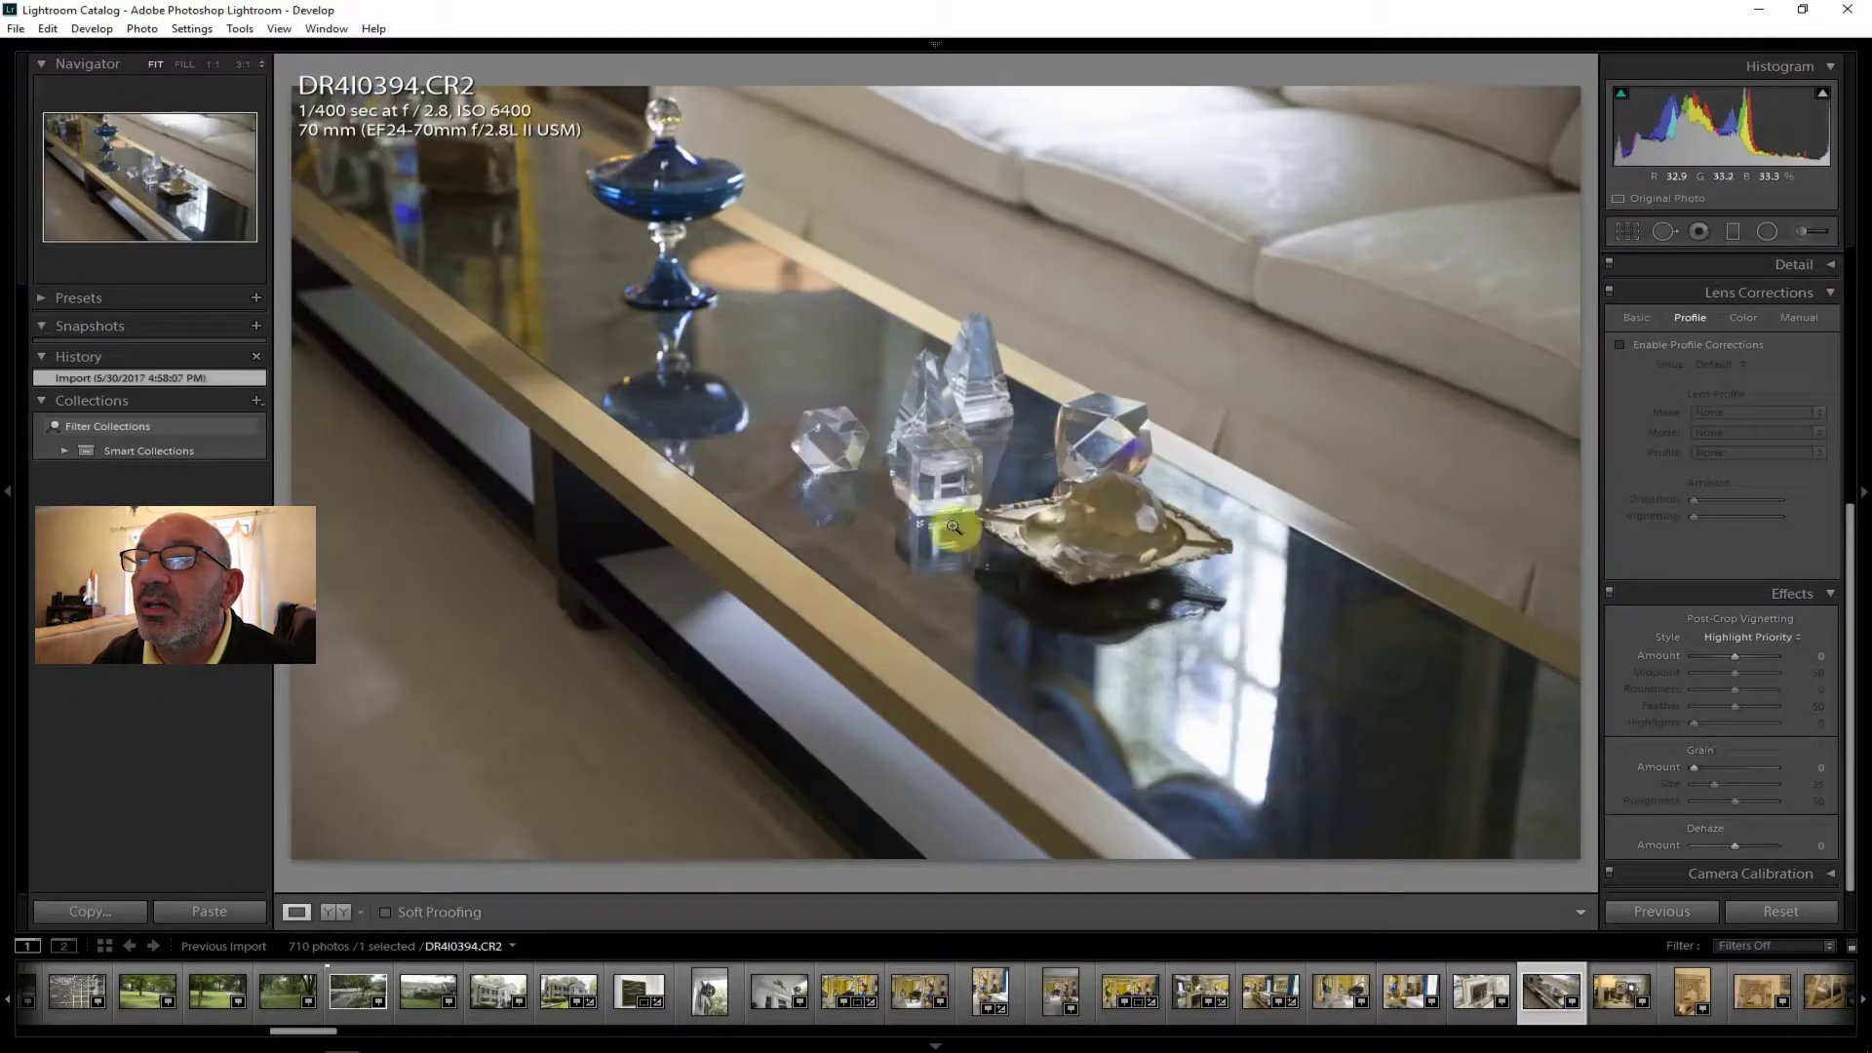
key(z)
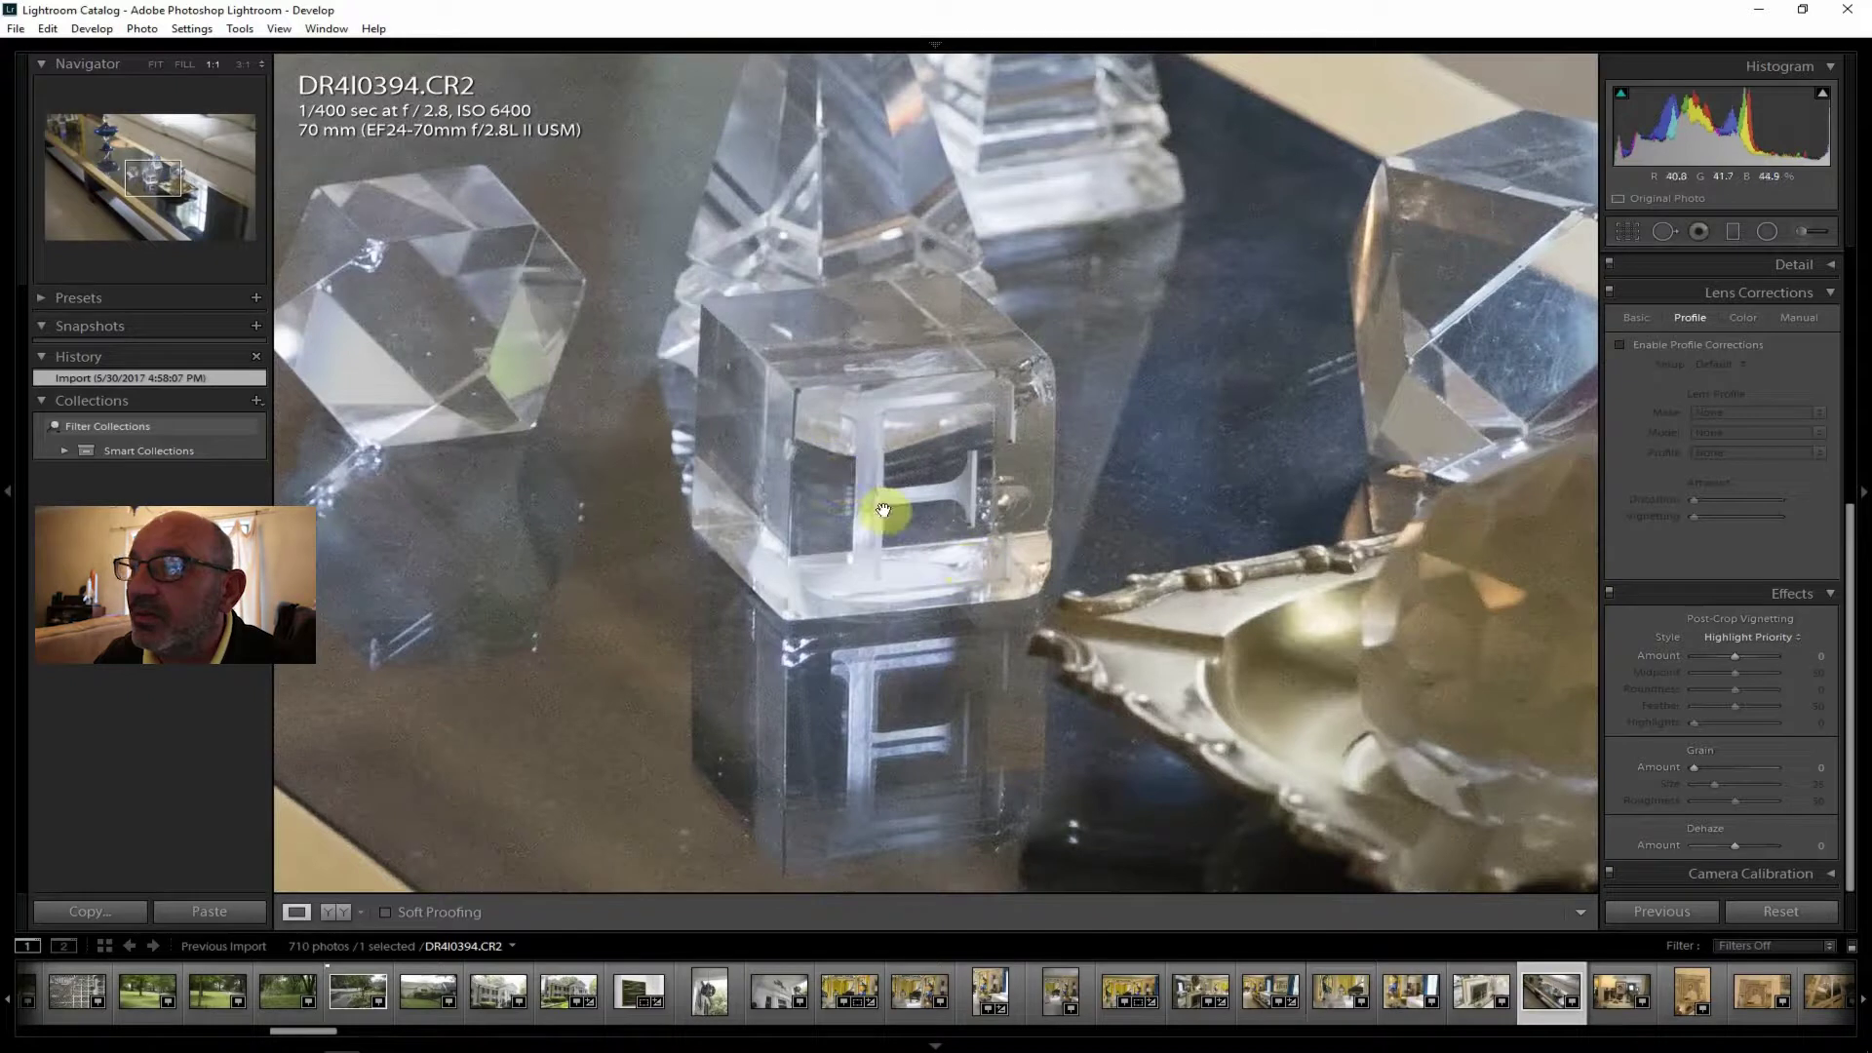
click(156, 64)
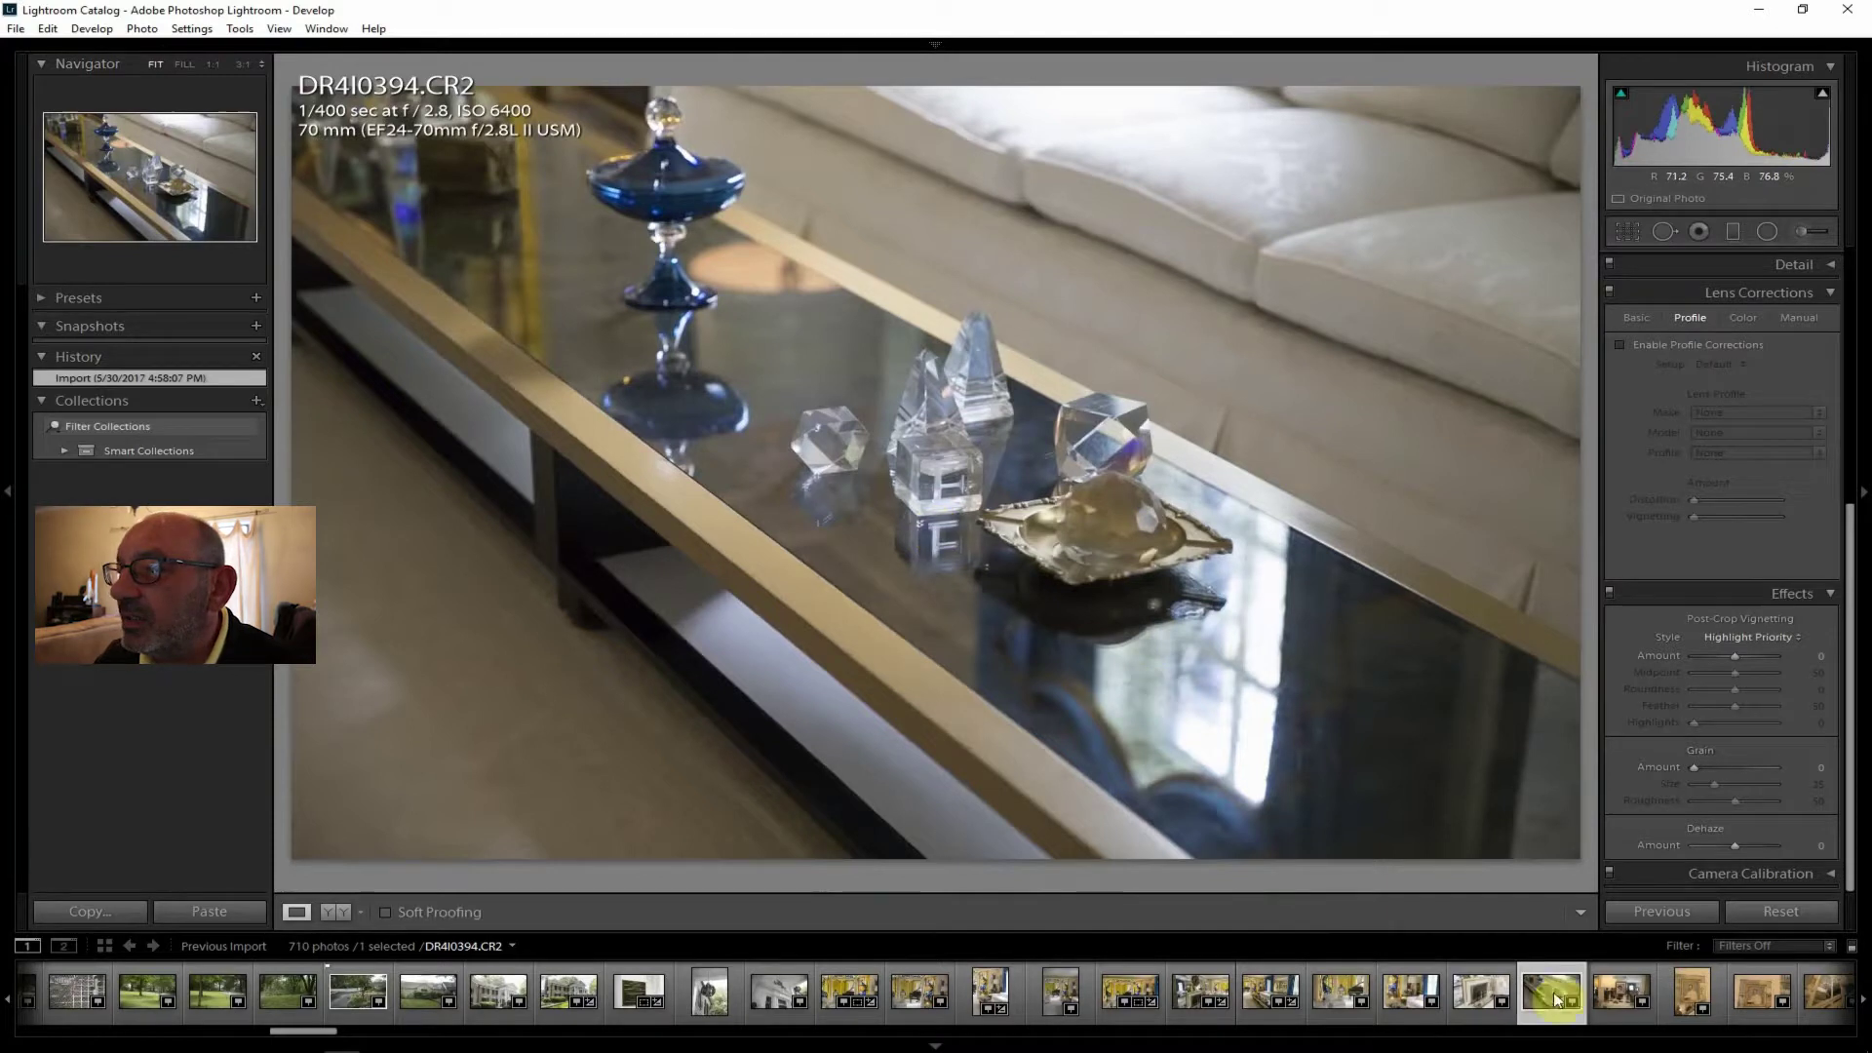
Examine the framed couple's photo and the photographer's mirror reflection in DR4I0395.CR2 at full size.
click(1619, 992)
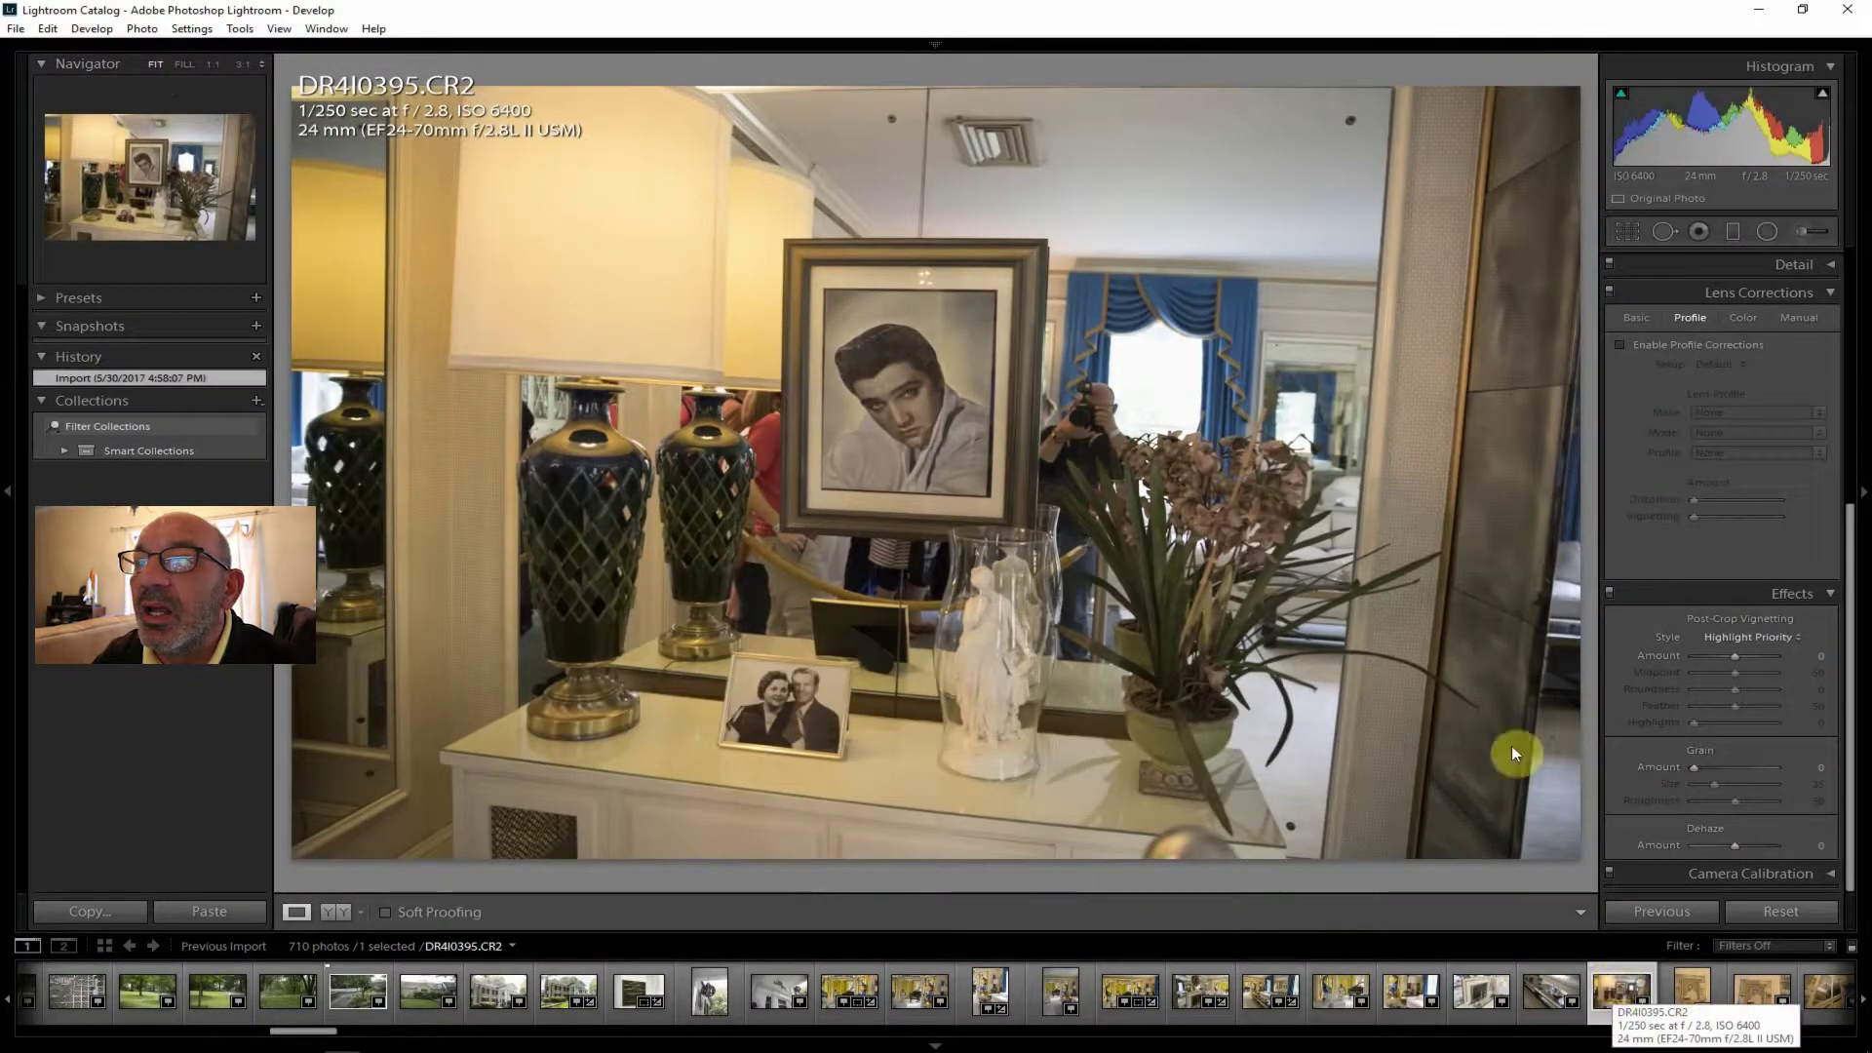
click(814, 721)
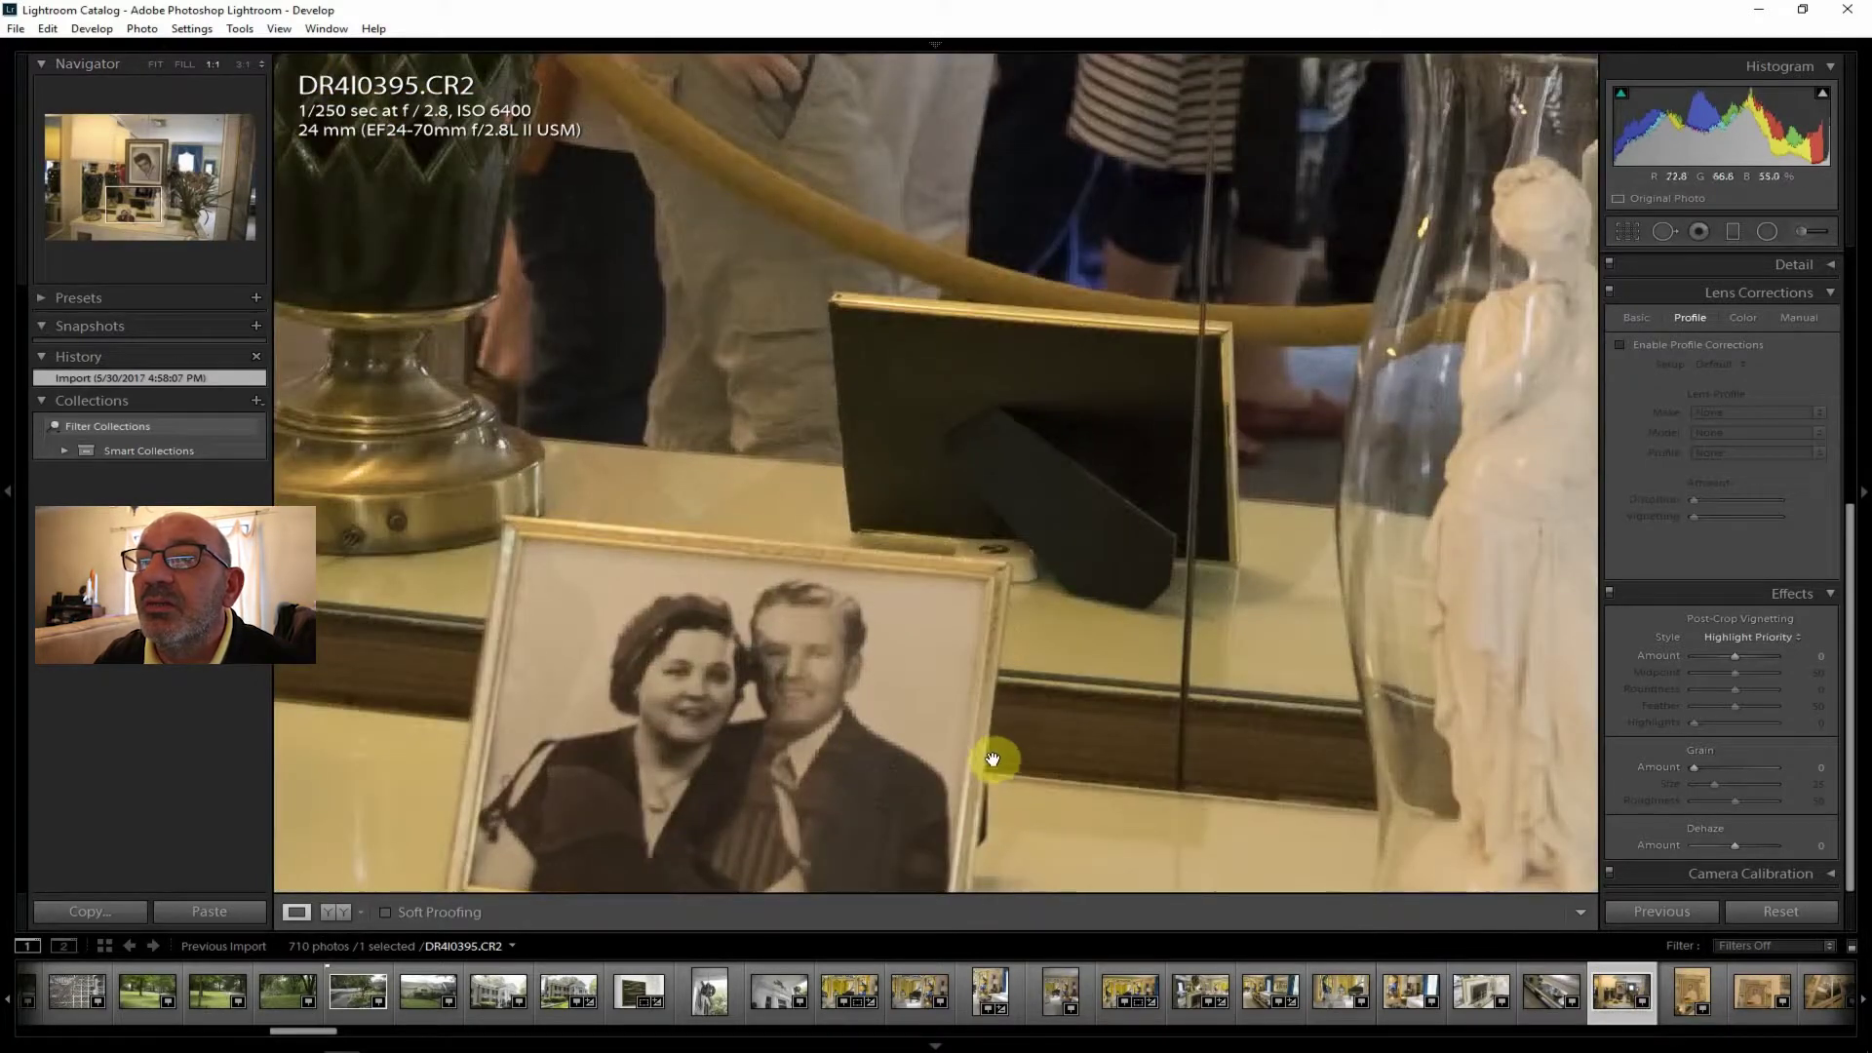
drag(857, 722, 857, 555)
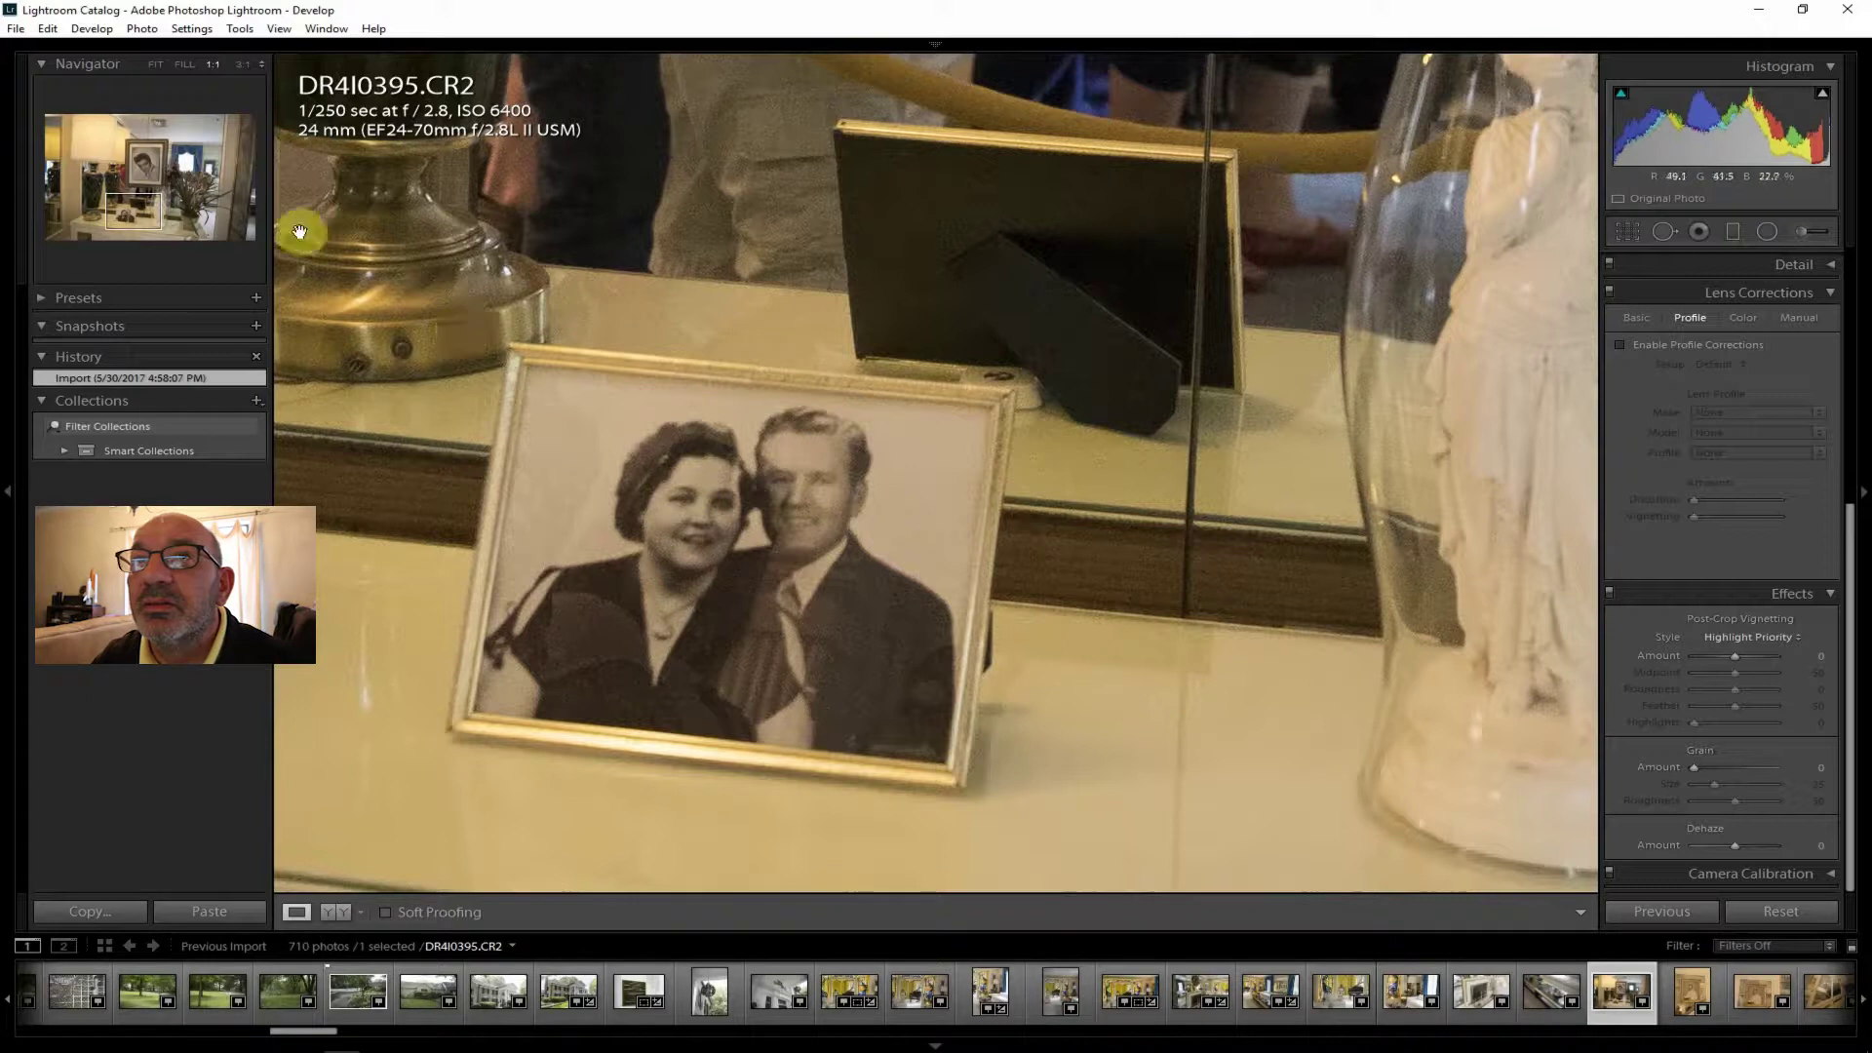
click(156, 64)
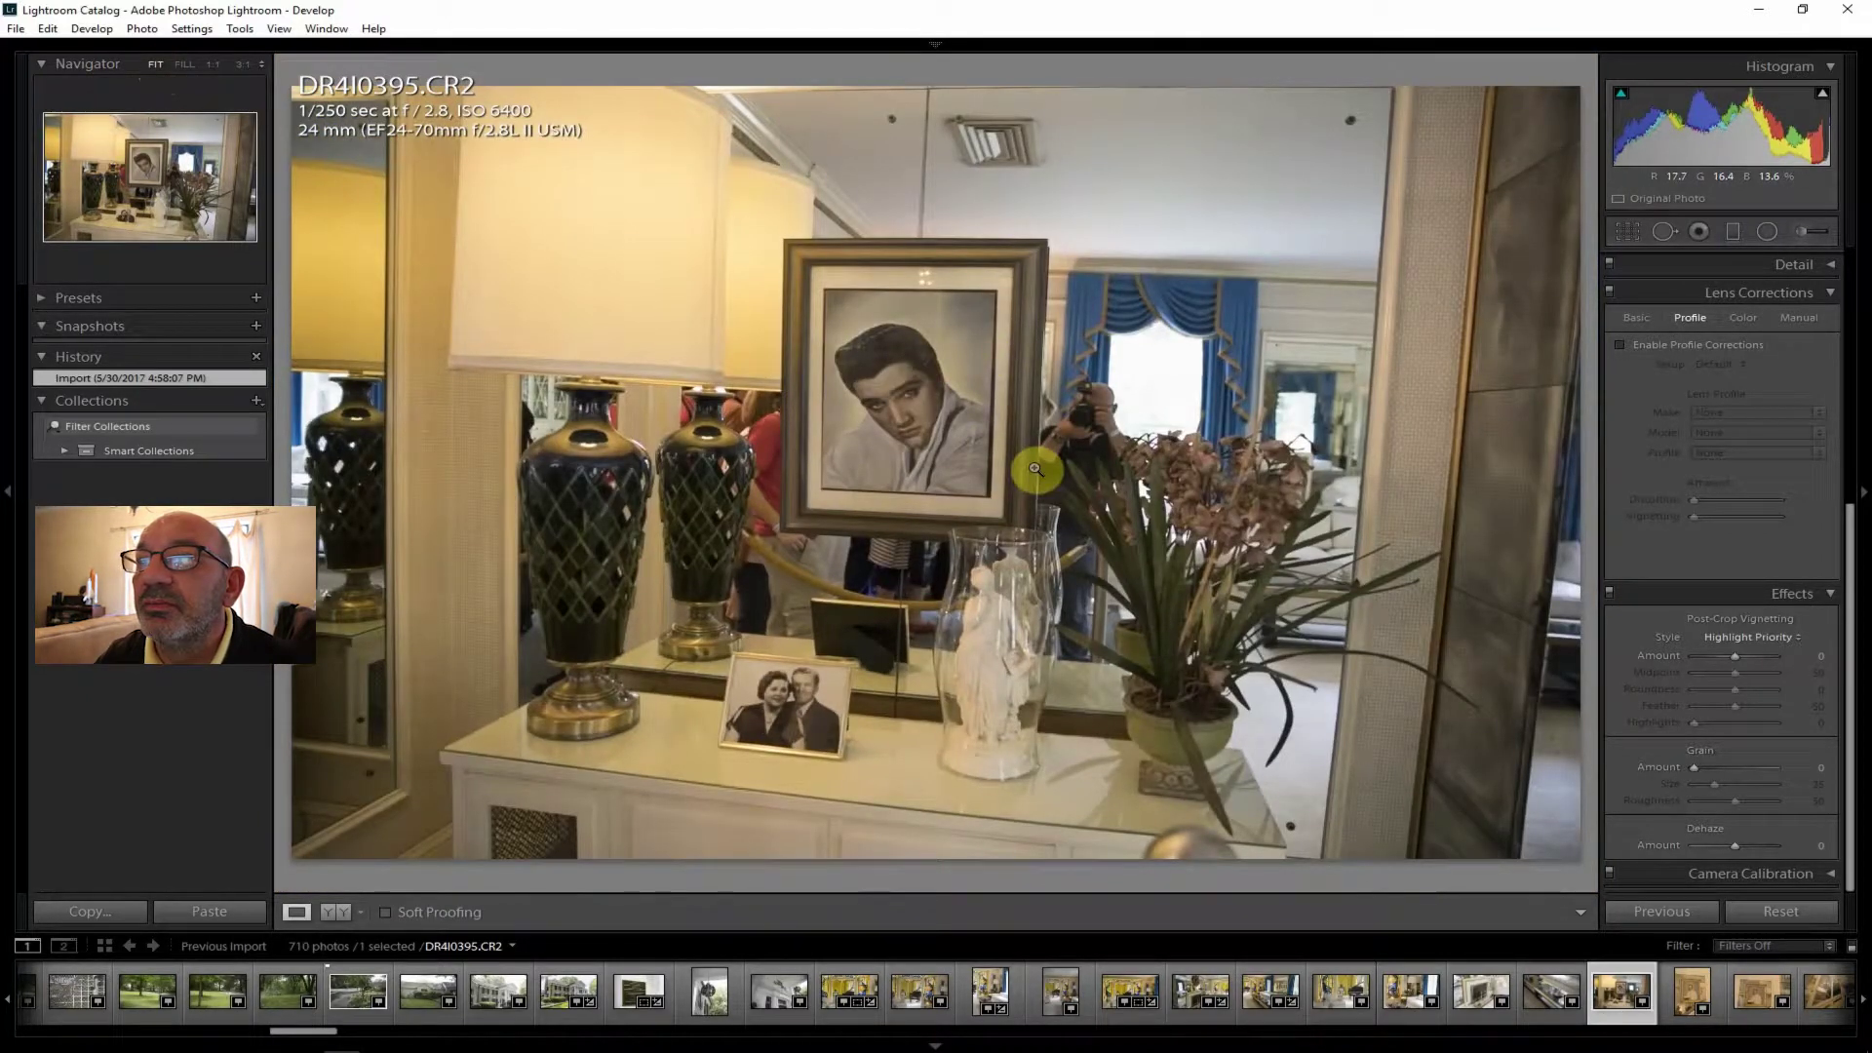
click(1092, 417)
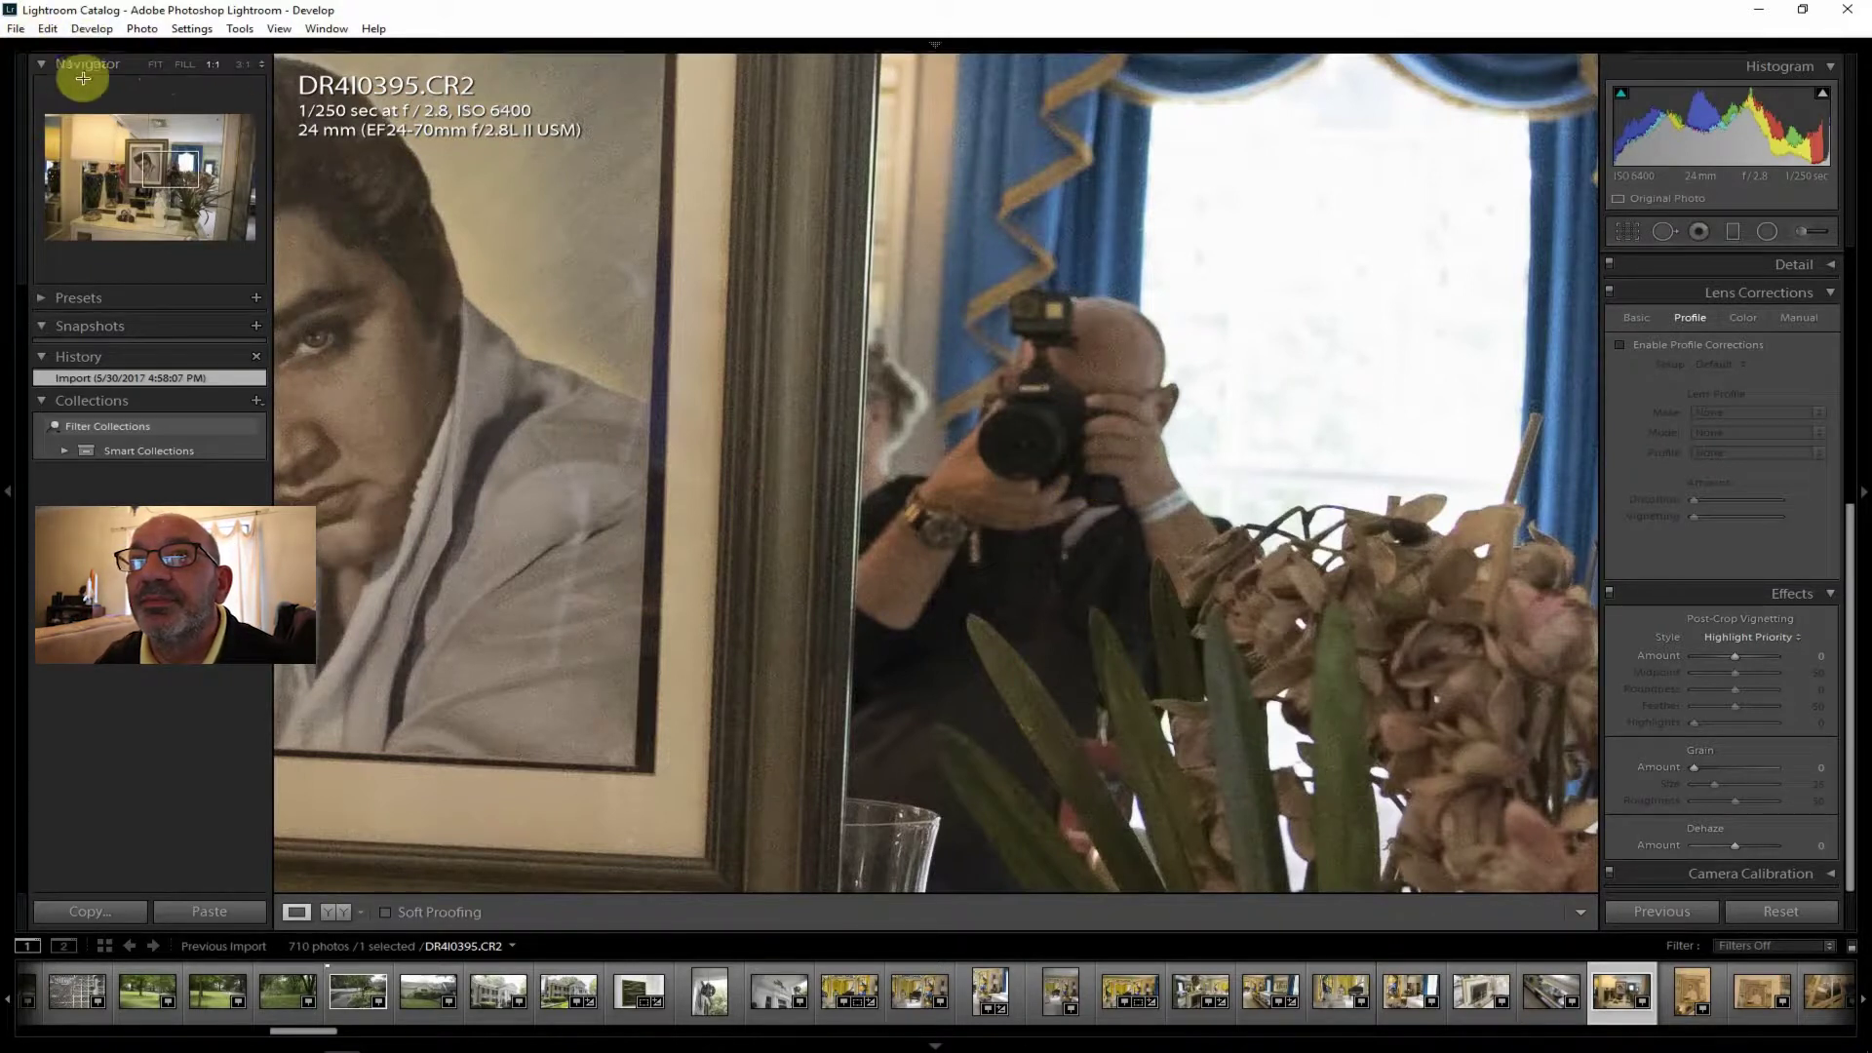
click(154, 66)
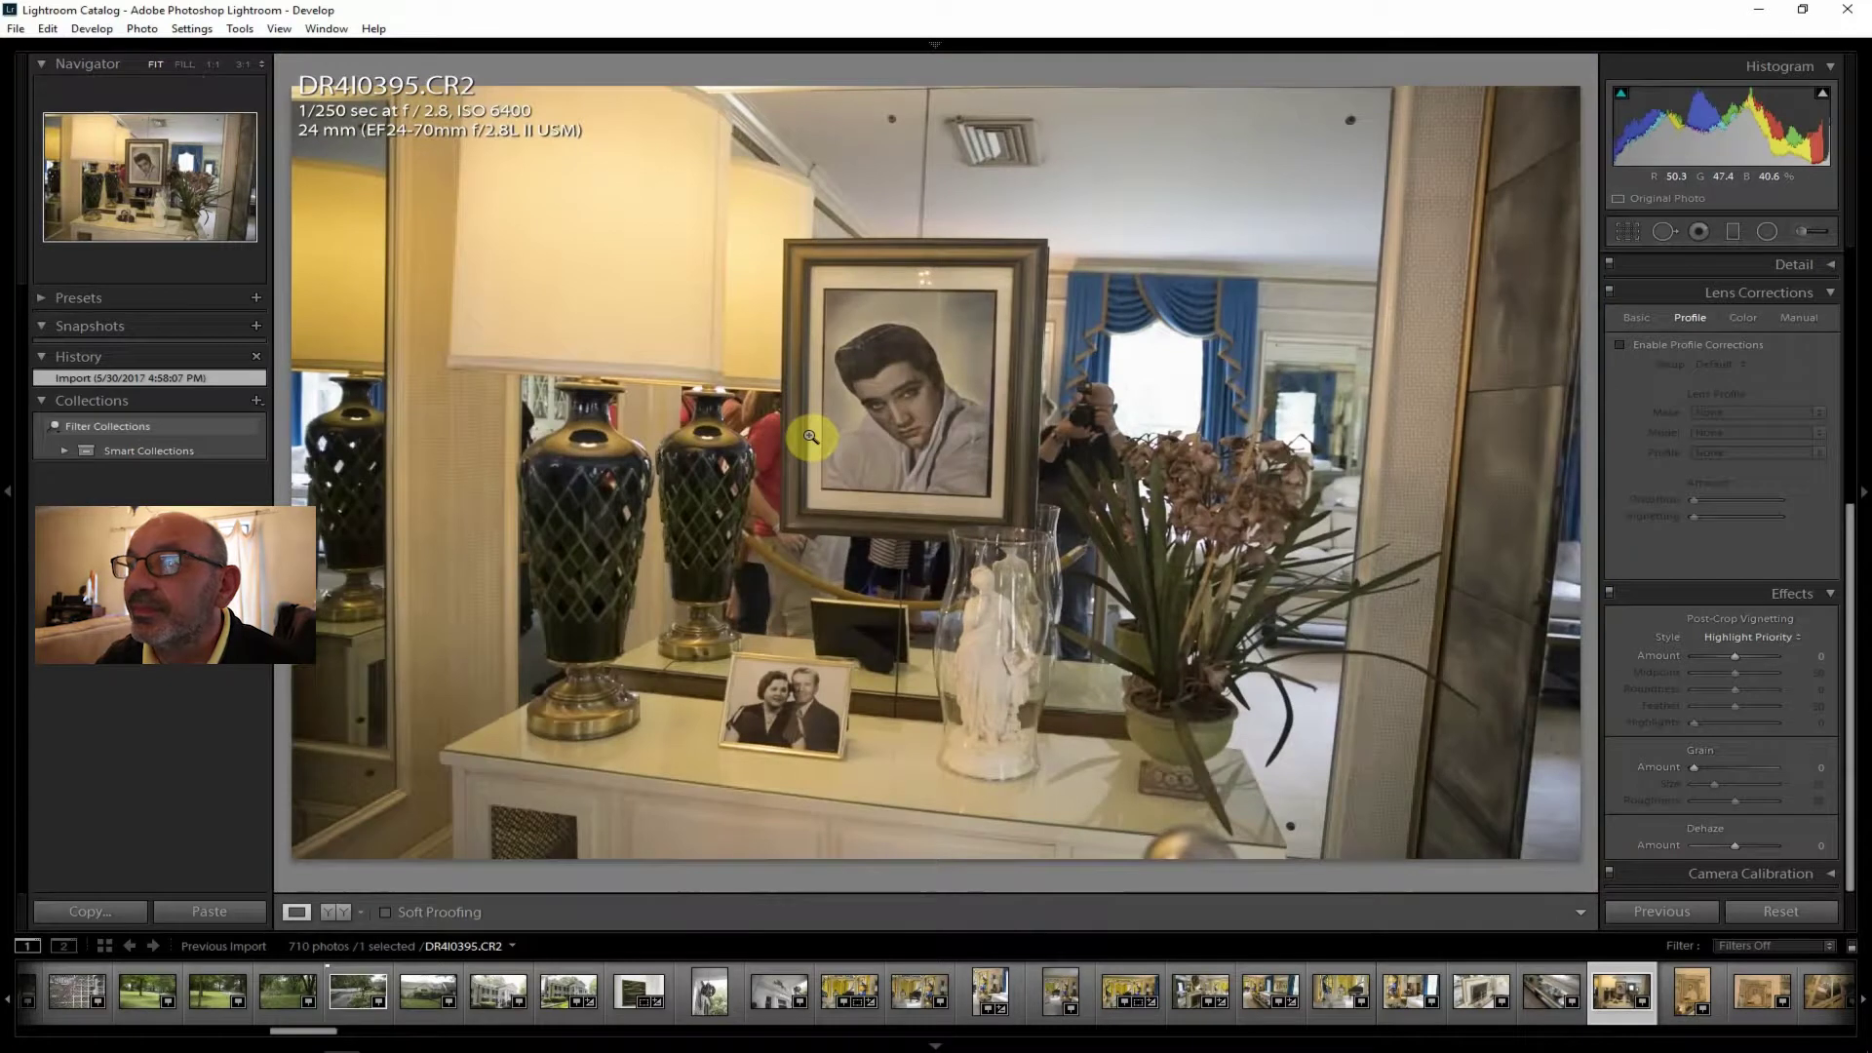
Enable lens profile corrections for the gold-framed portrait photo DR4I0396.CR2.
click(1687, 990)
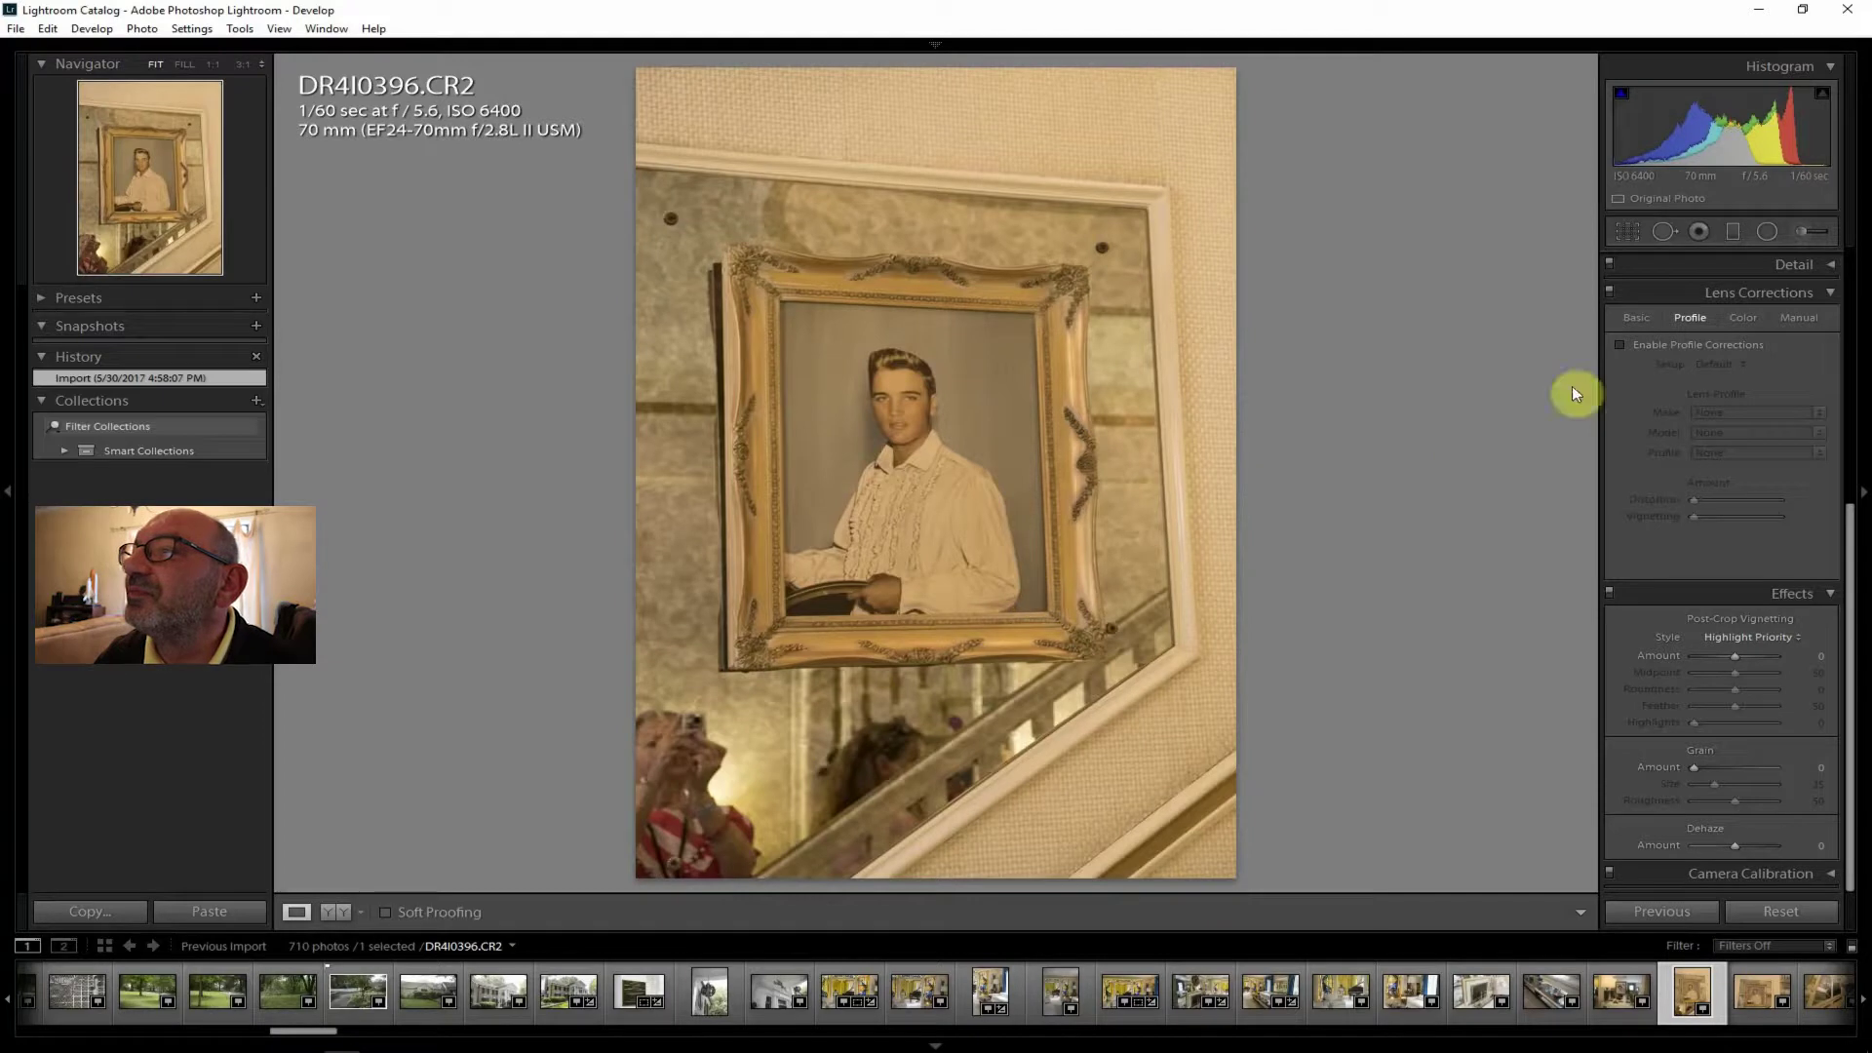
click(1649, 343)
drag(1850, 656, 1855, 360)
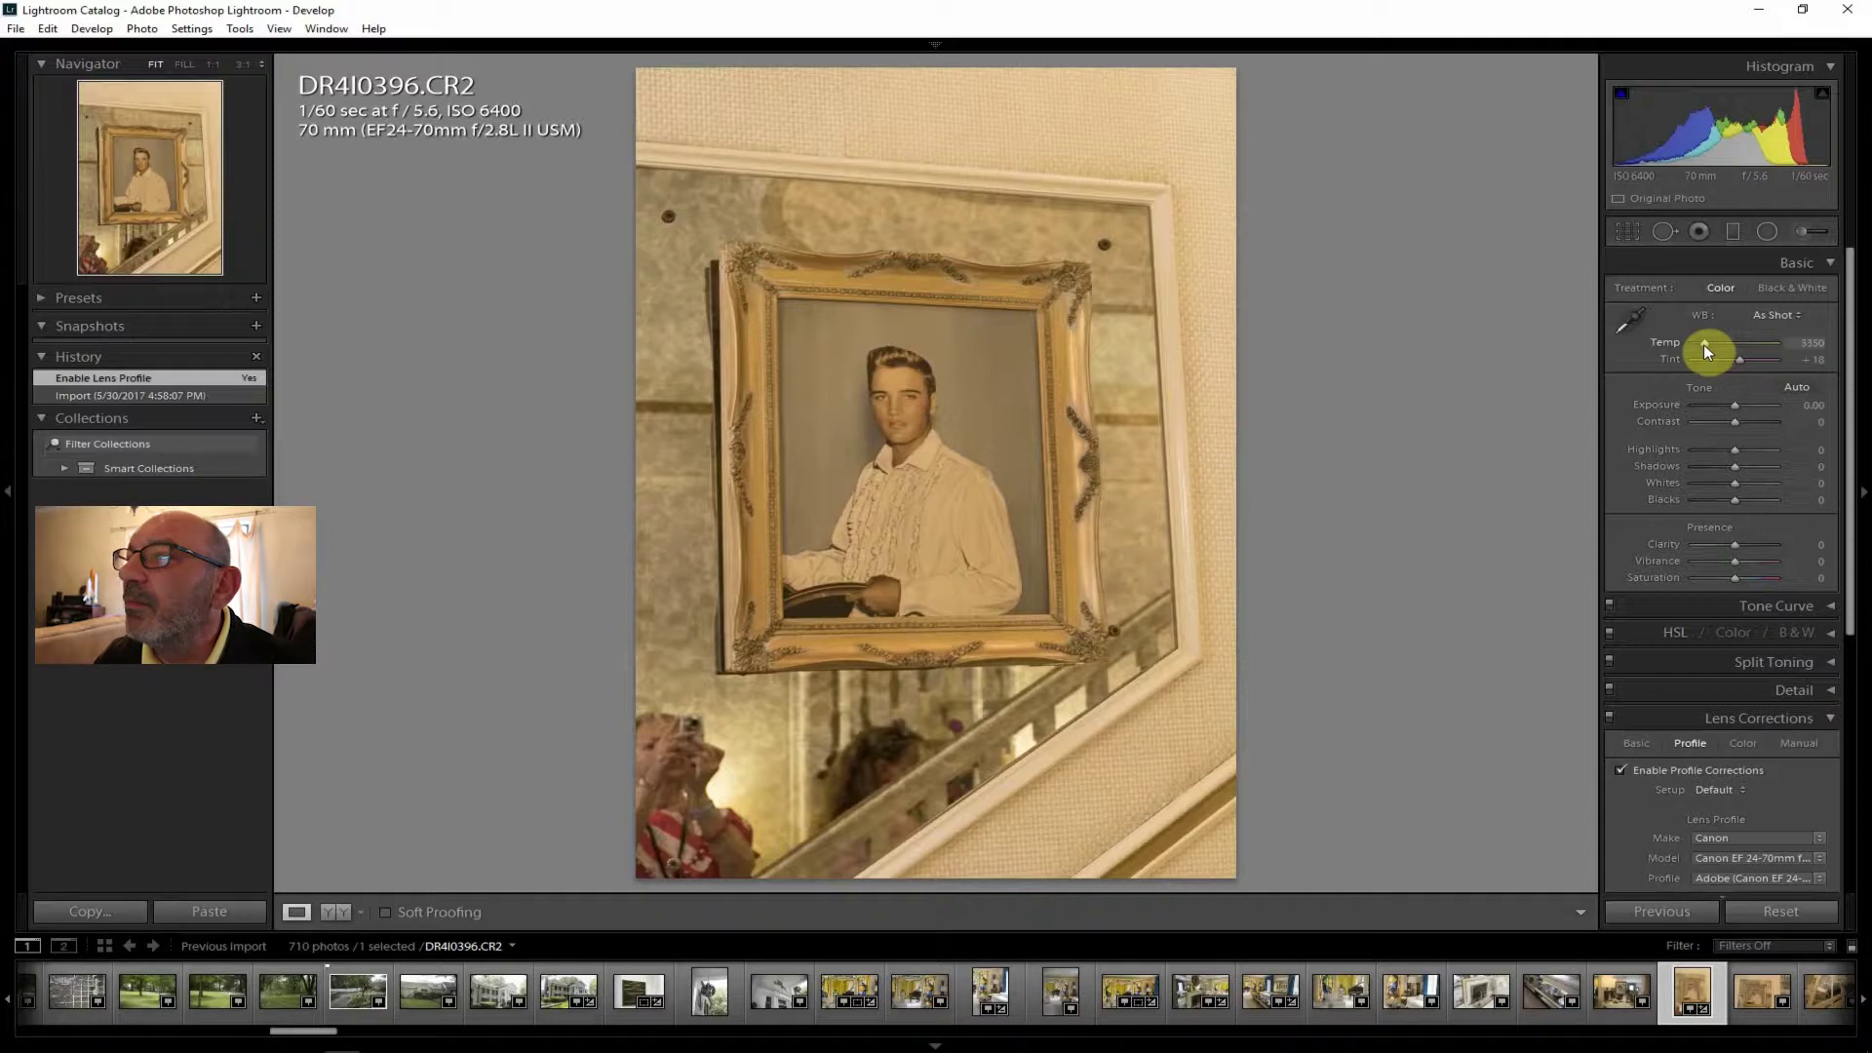
Crop DR4I0396.CR2 tightly around the gold-framed portrait, removing the mirror reflections and surrounding wall.
click(1627, 232)
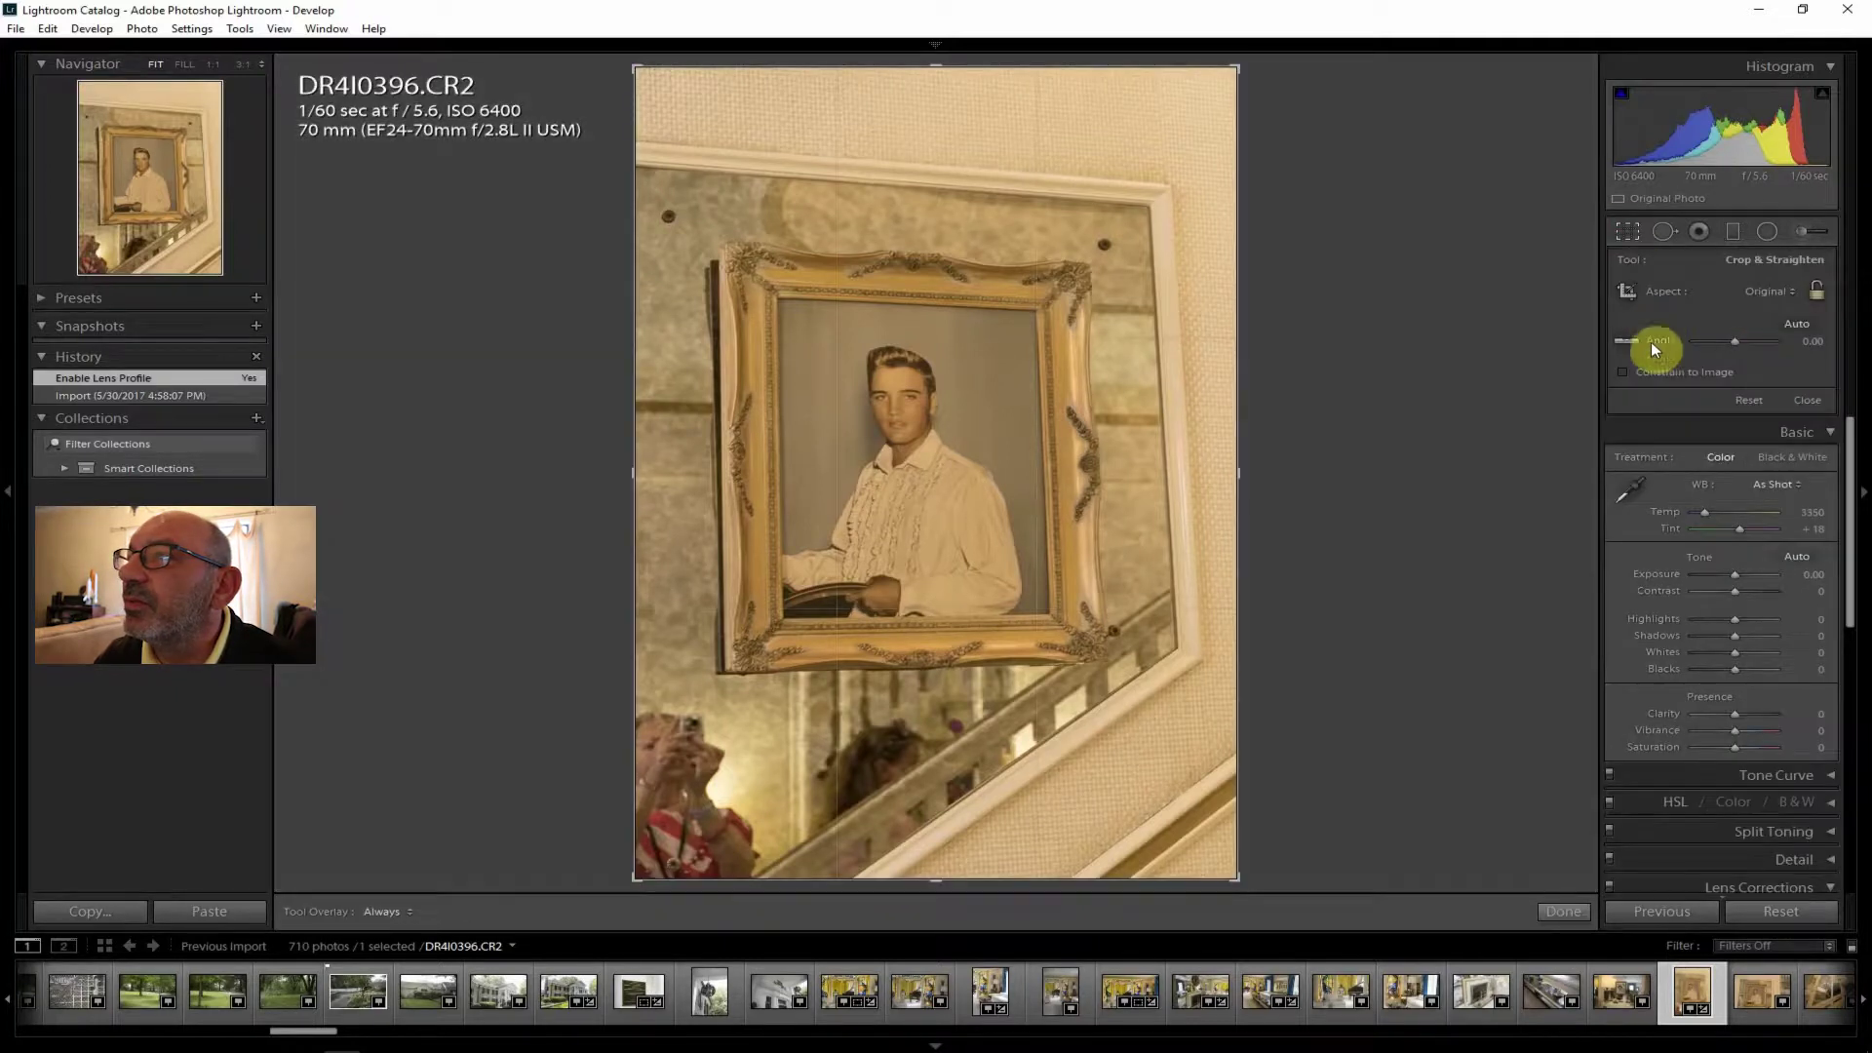
click(1627, 234)
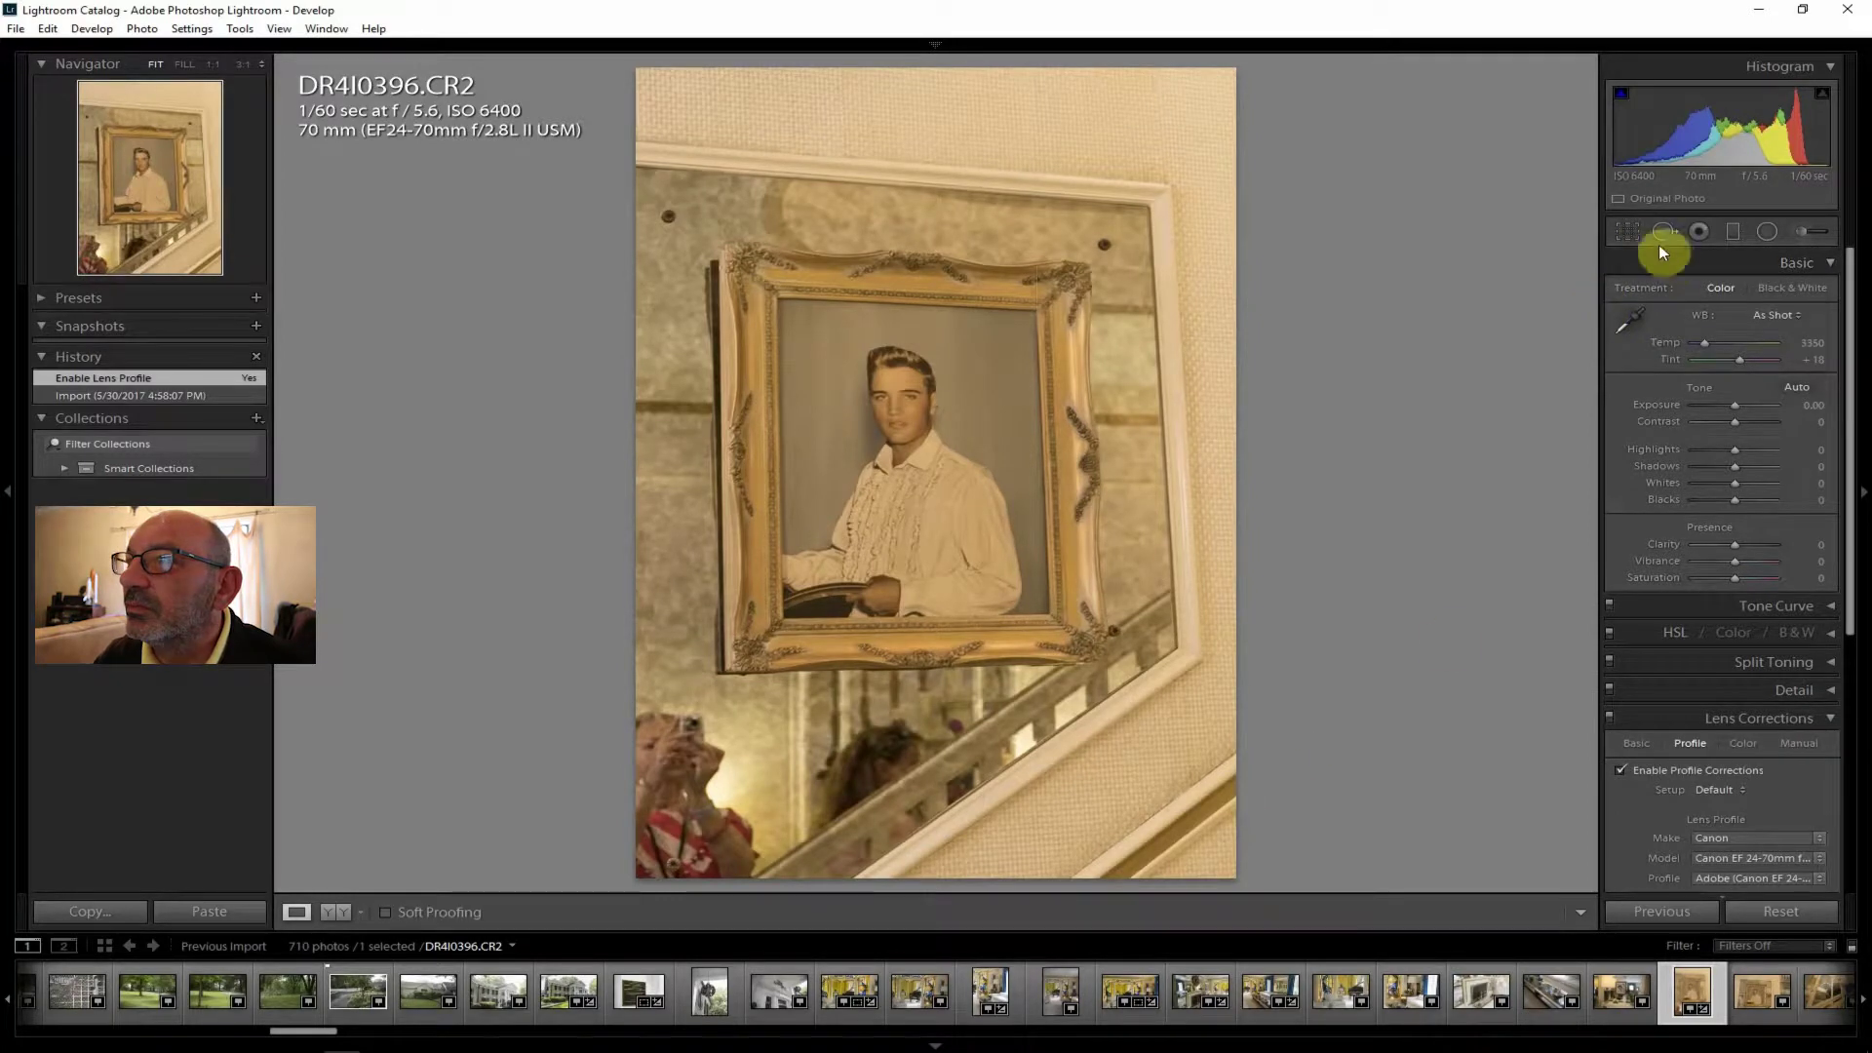
click(1627, 232)
drag(1240, 877, 1190, 773)
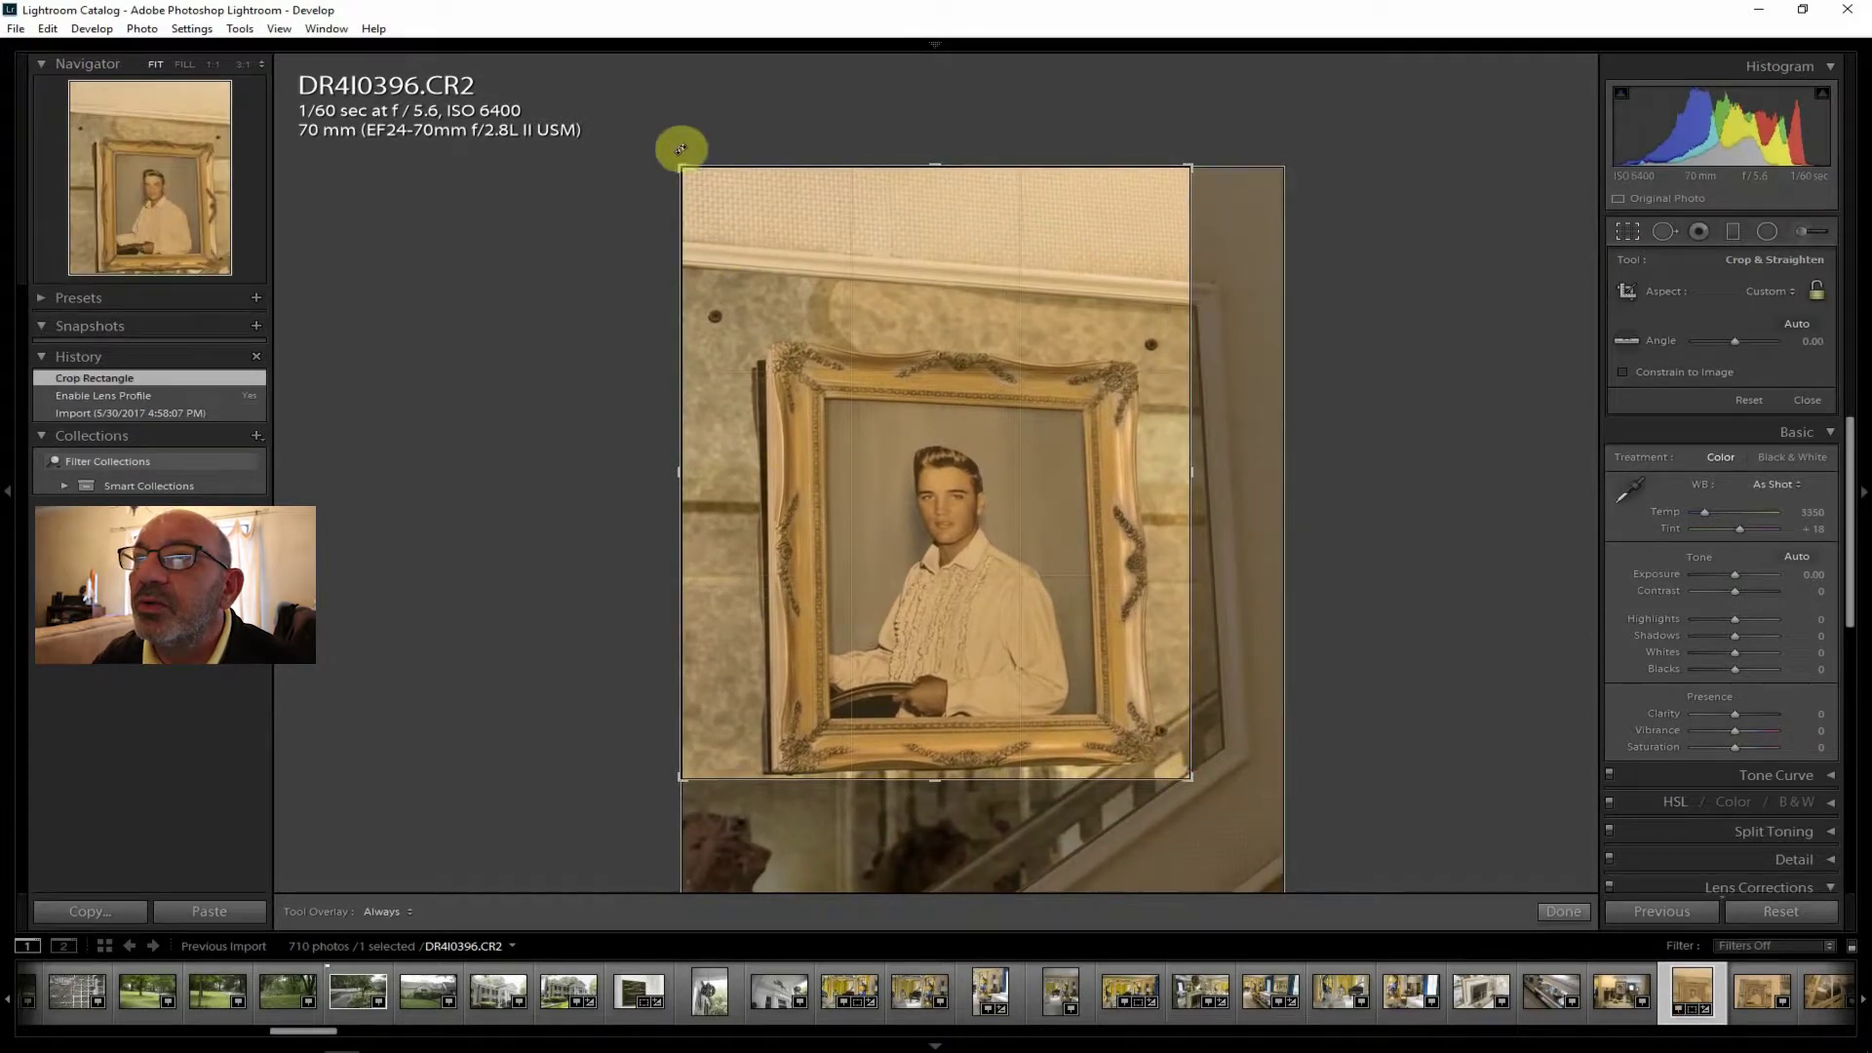
drag(681, 166, 694, 240)
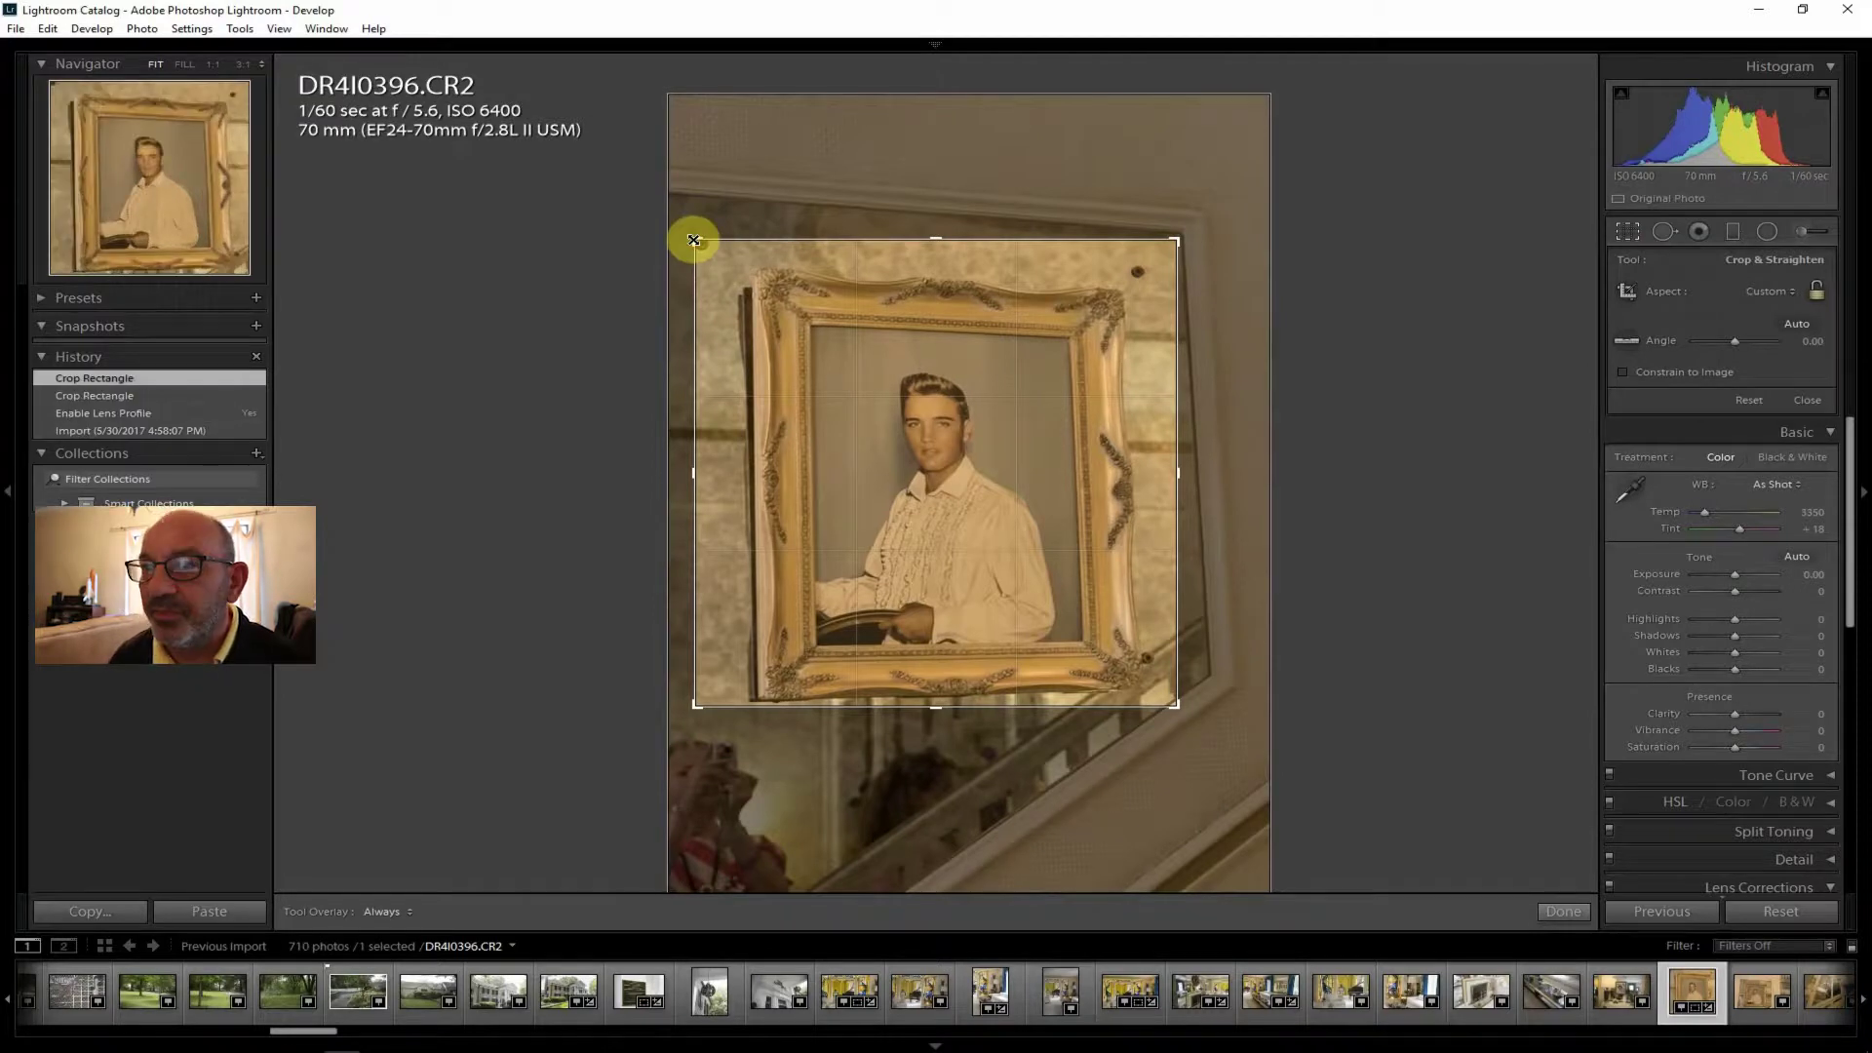
key(r)
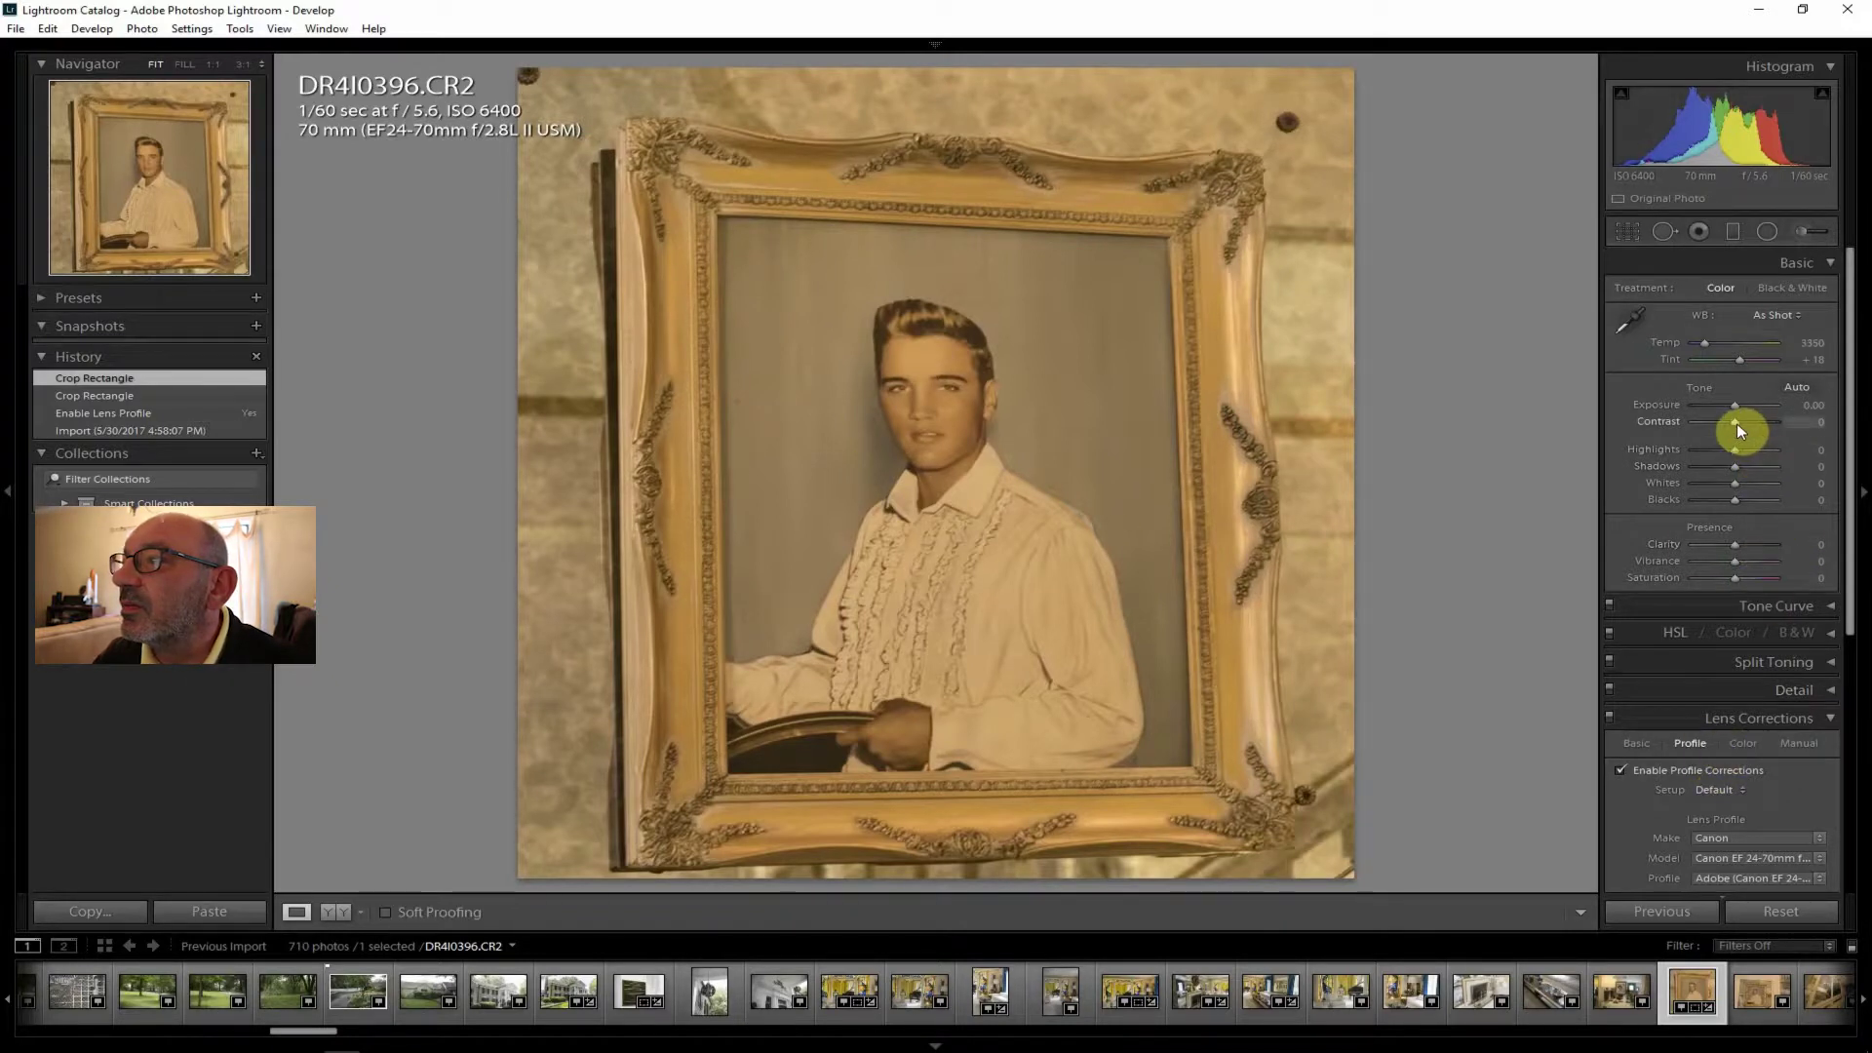
Set the portrait photo's contrast to +26, temperature to 2714, clarity to +24, shadows to +43 and highlights to -38.
drag(1736, 423, 1745, 421)
drag(1704, 343, 1699, 337)
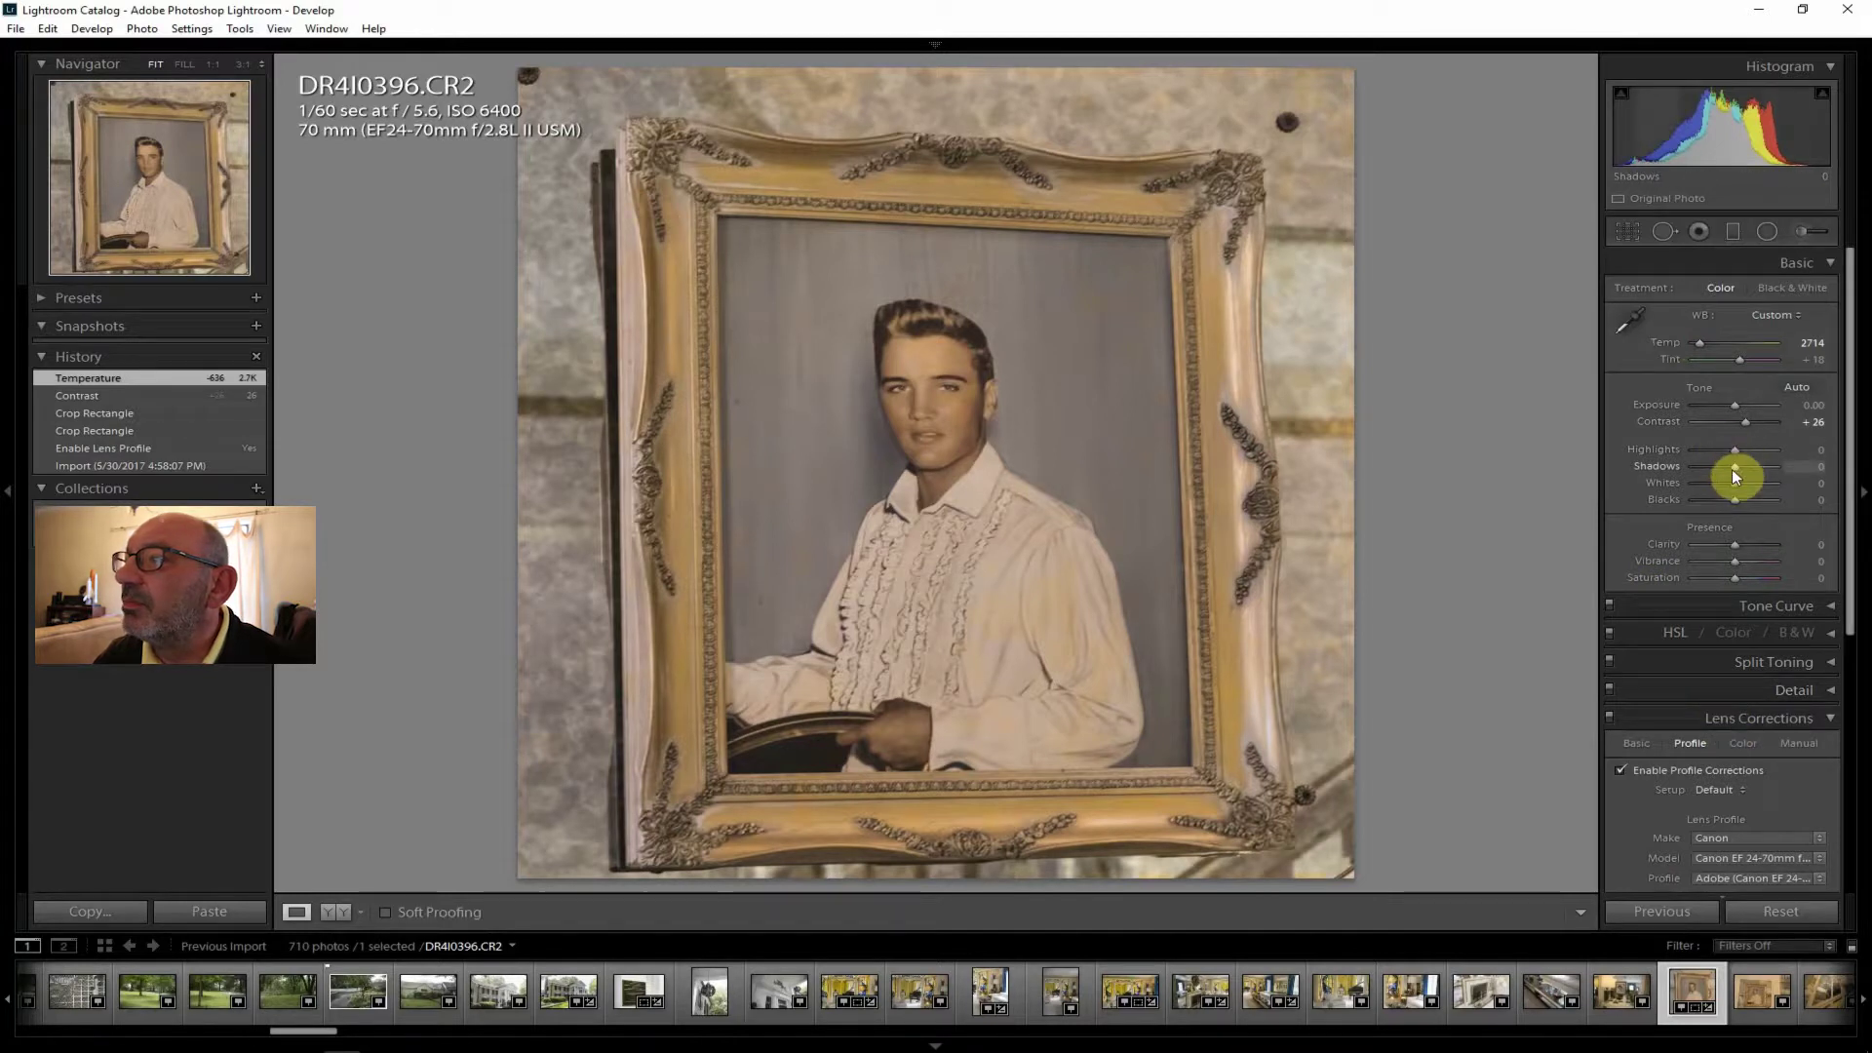
mouse_move(1735, 542)
mouse_down()
mouse_move(1753, 552)
mouse_move(1746, 532)
mouse_up()
mouse_move(1733, 466)
mouse_down()
mouse_move(1753, 465)
mouse_move(1720, 448)
mouse_up()
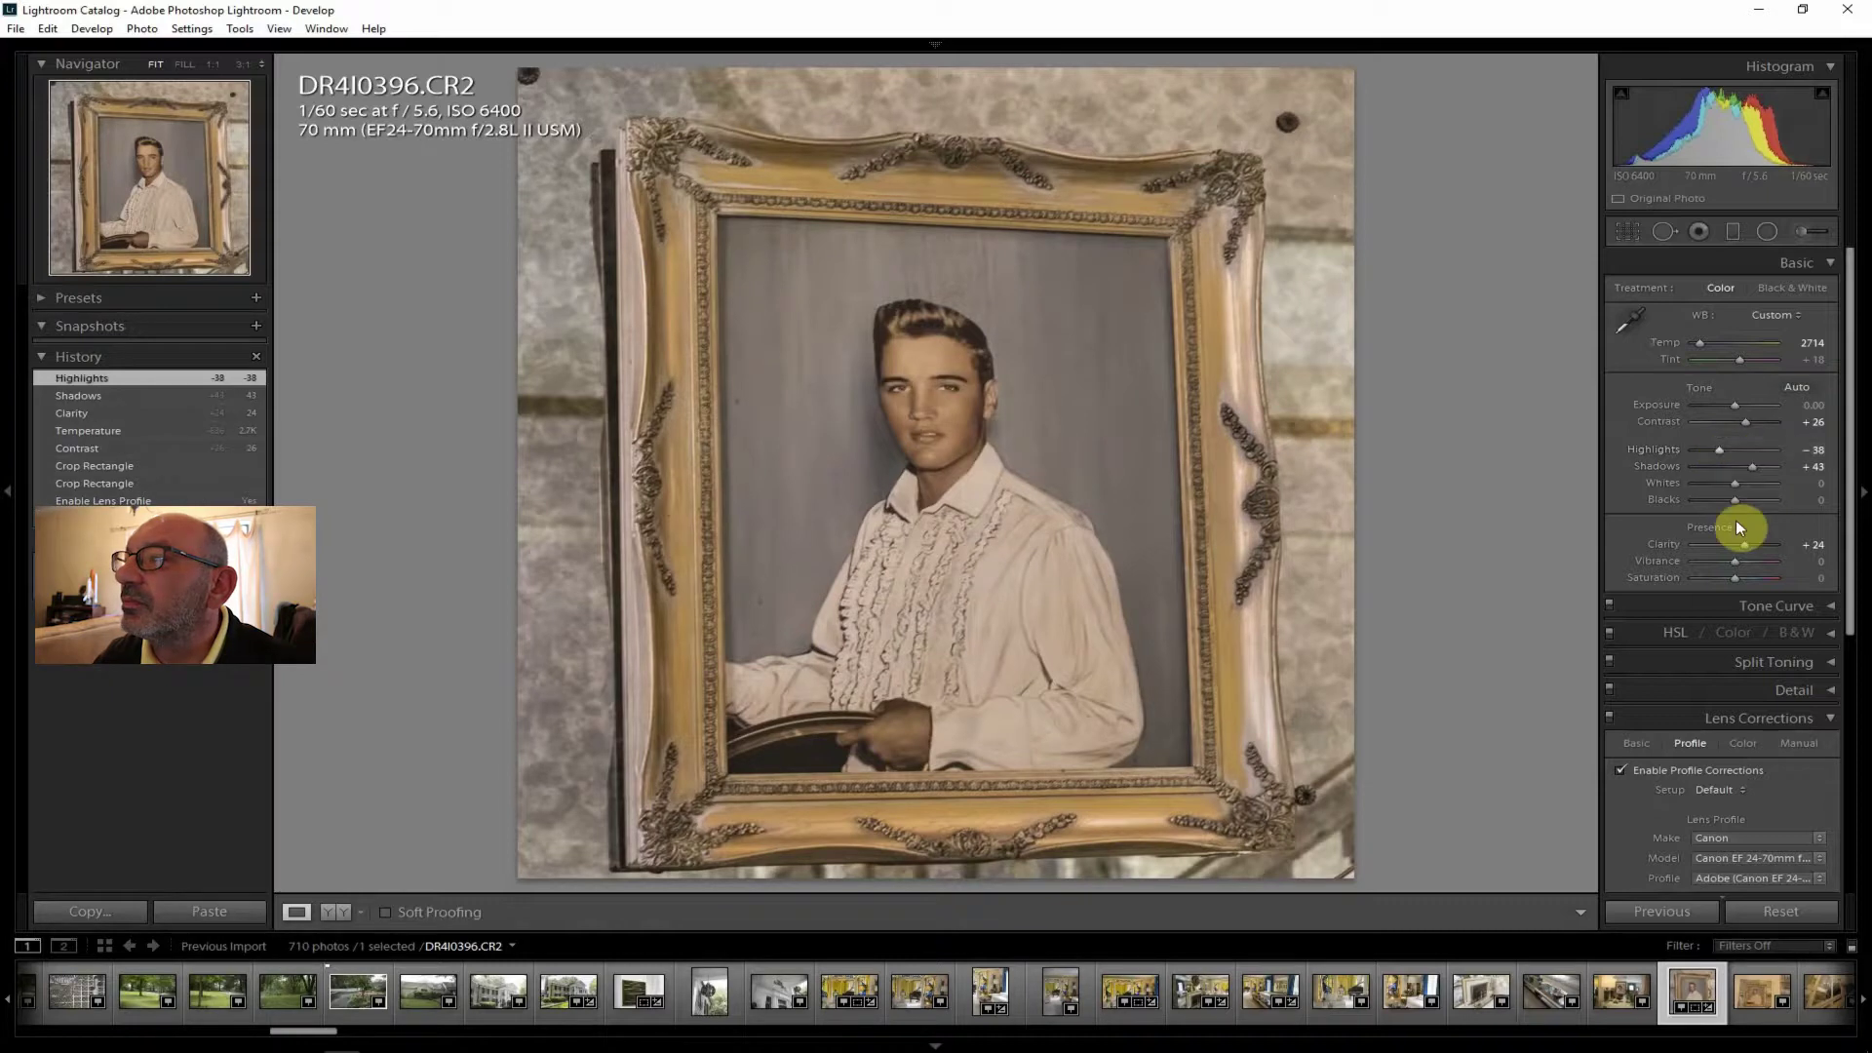
Set the portrait photo's vibrance to +17, saturation to +10 and dehaze amount to +10.
drag(1734, 560, 1741, 577)
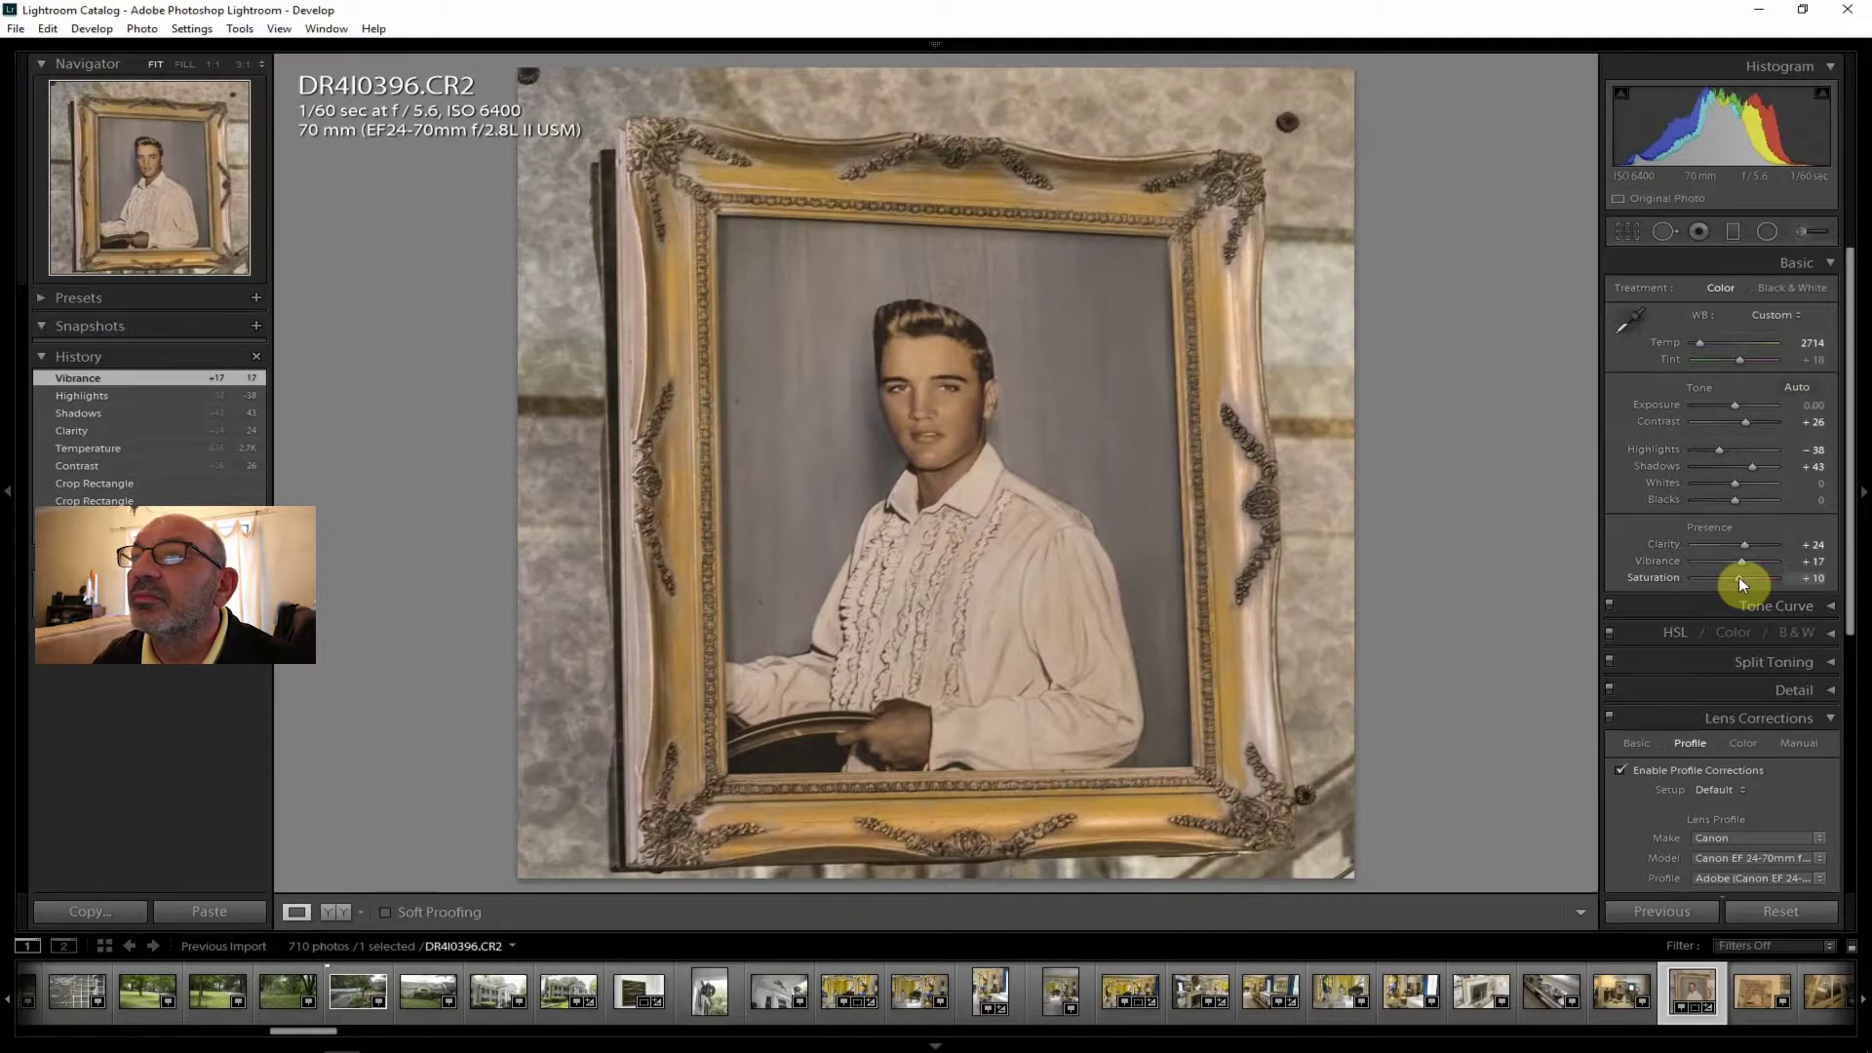
drag(1742, 583, 1743, 583)
scroll(1859, 749, down, 2)
scroll(1860, 749, down, 8)
drag(1740, 846, 1742, 846)
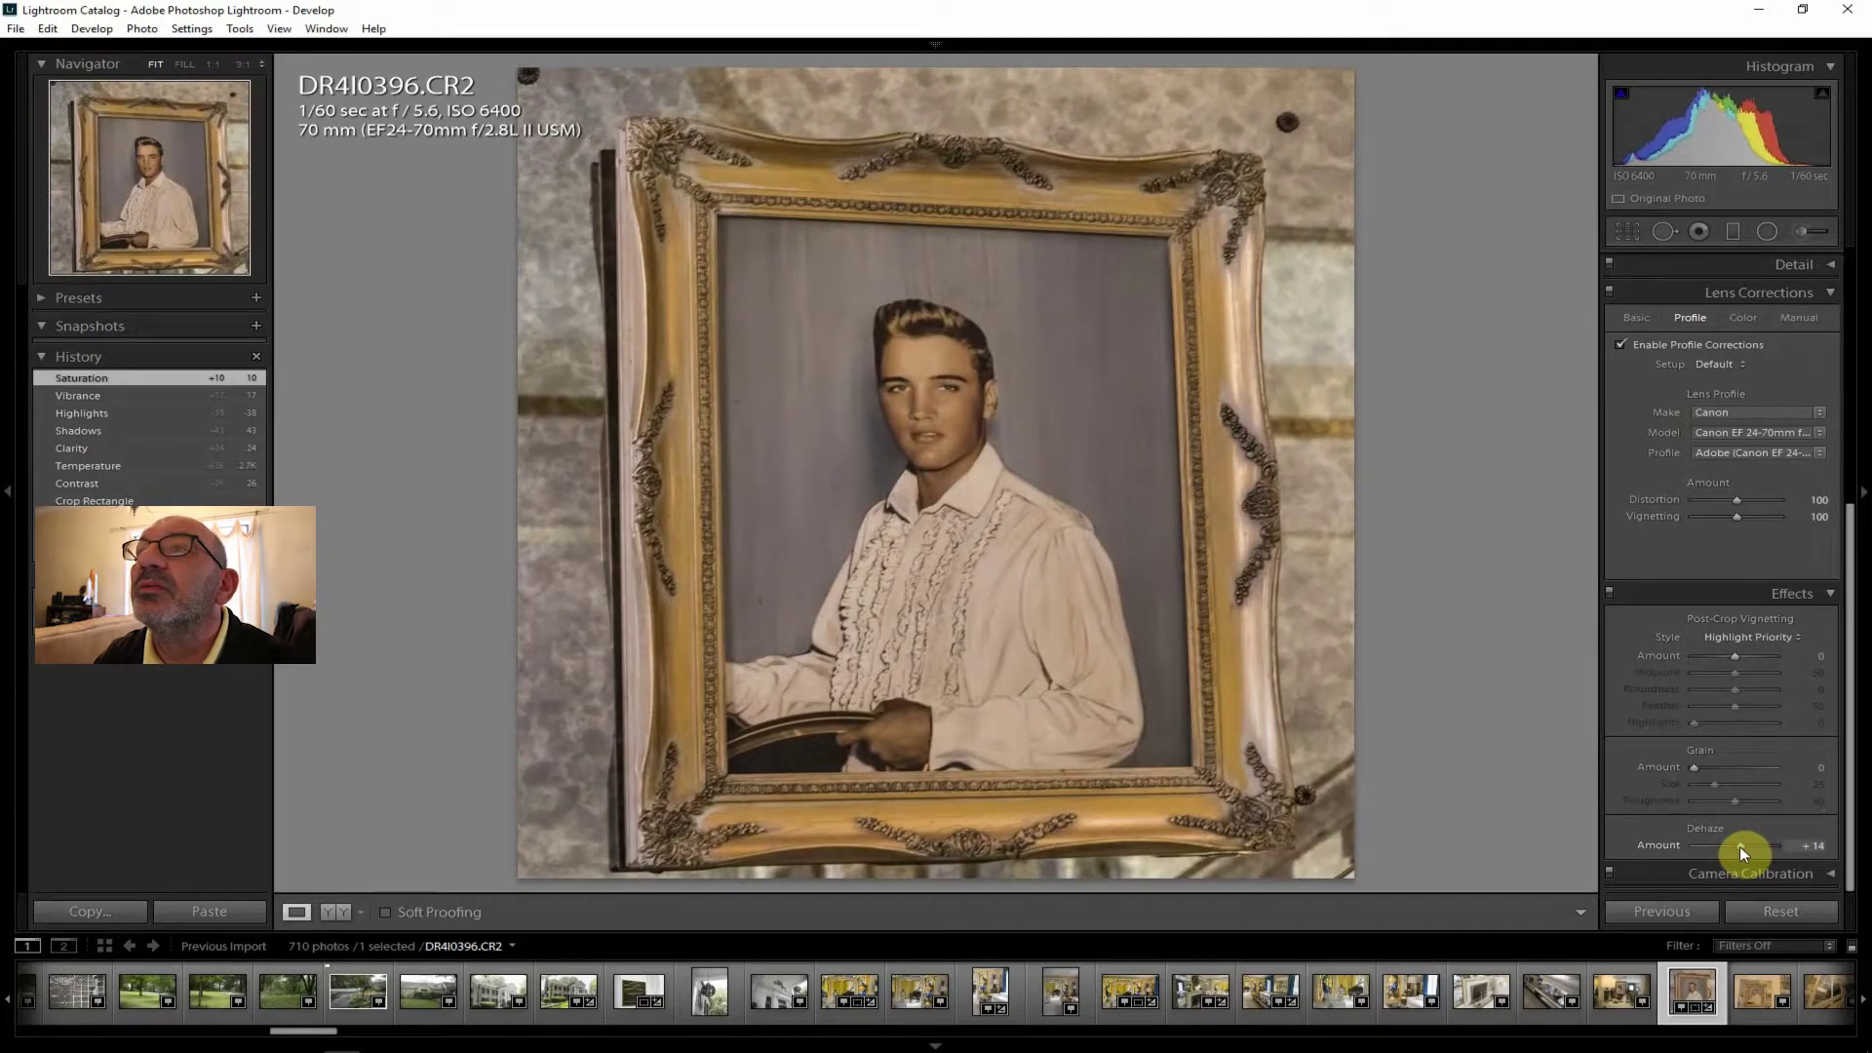
drag(1740, 846, 1737, 846)
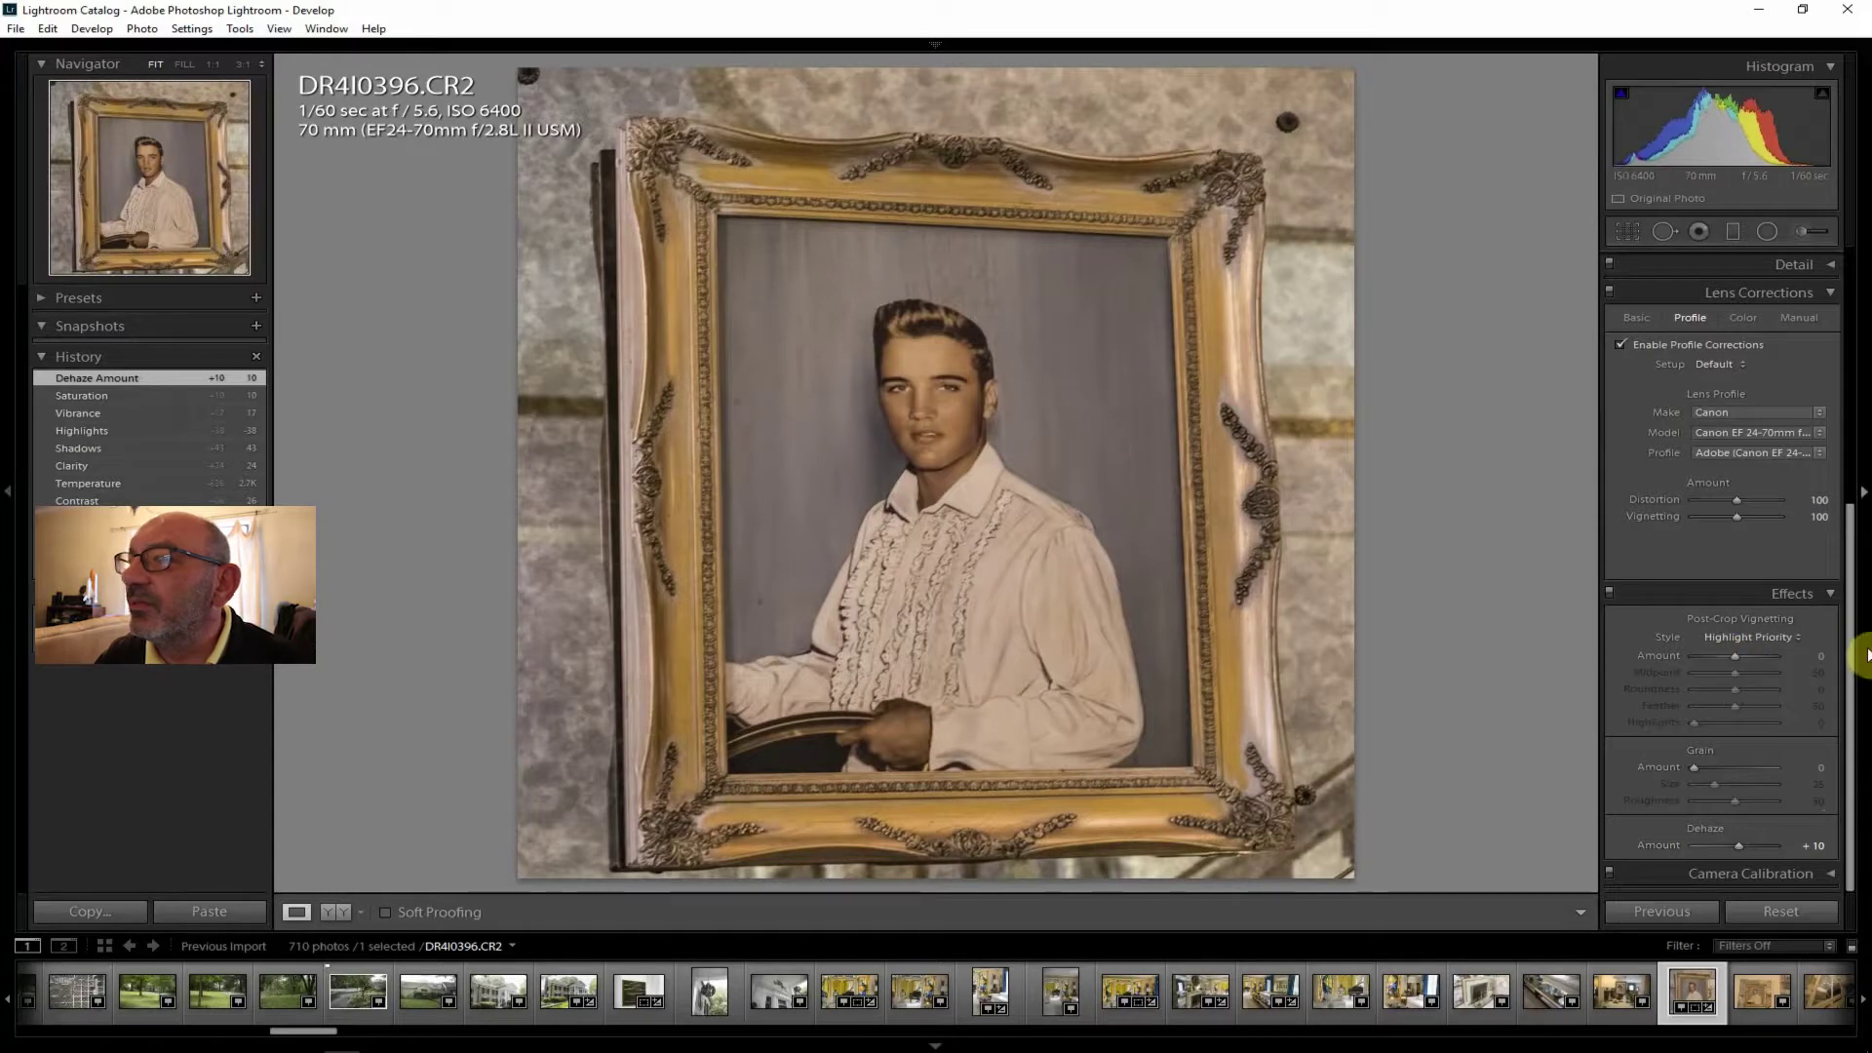
drag(1850, 647, 1850, 342)
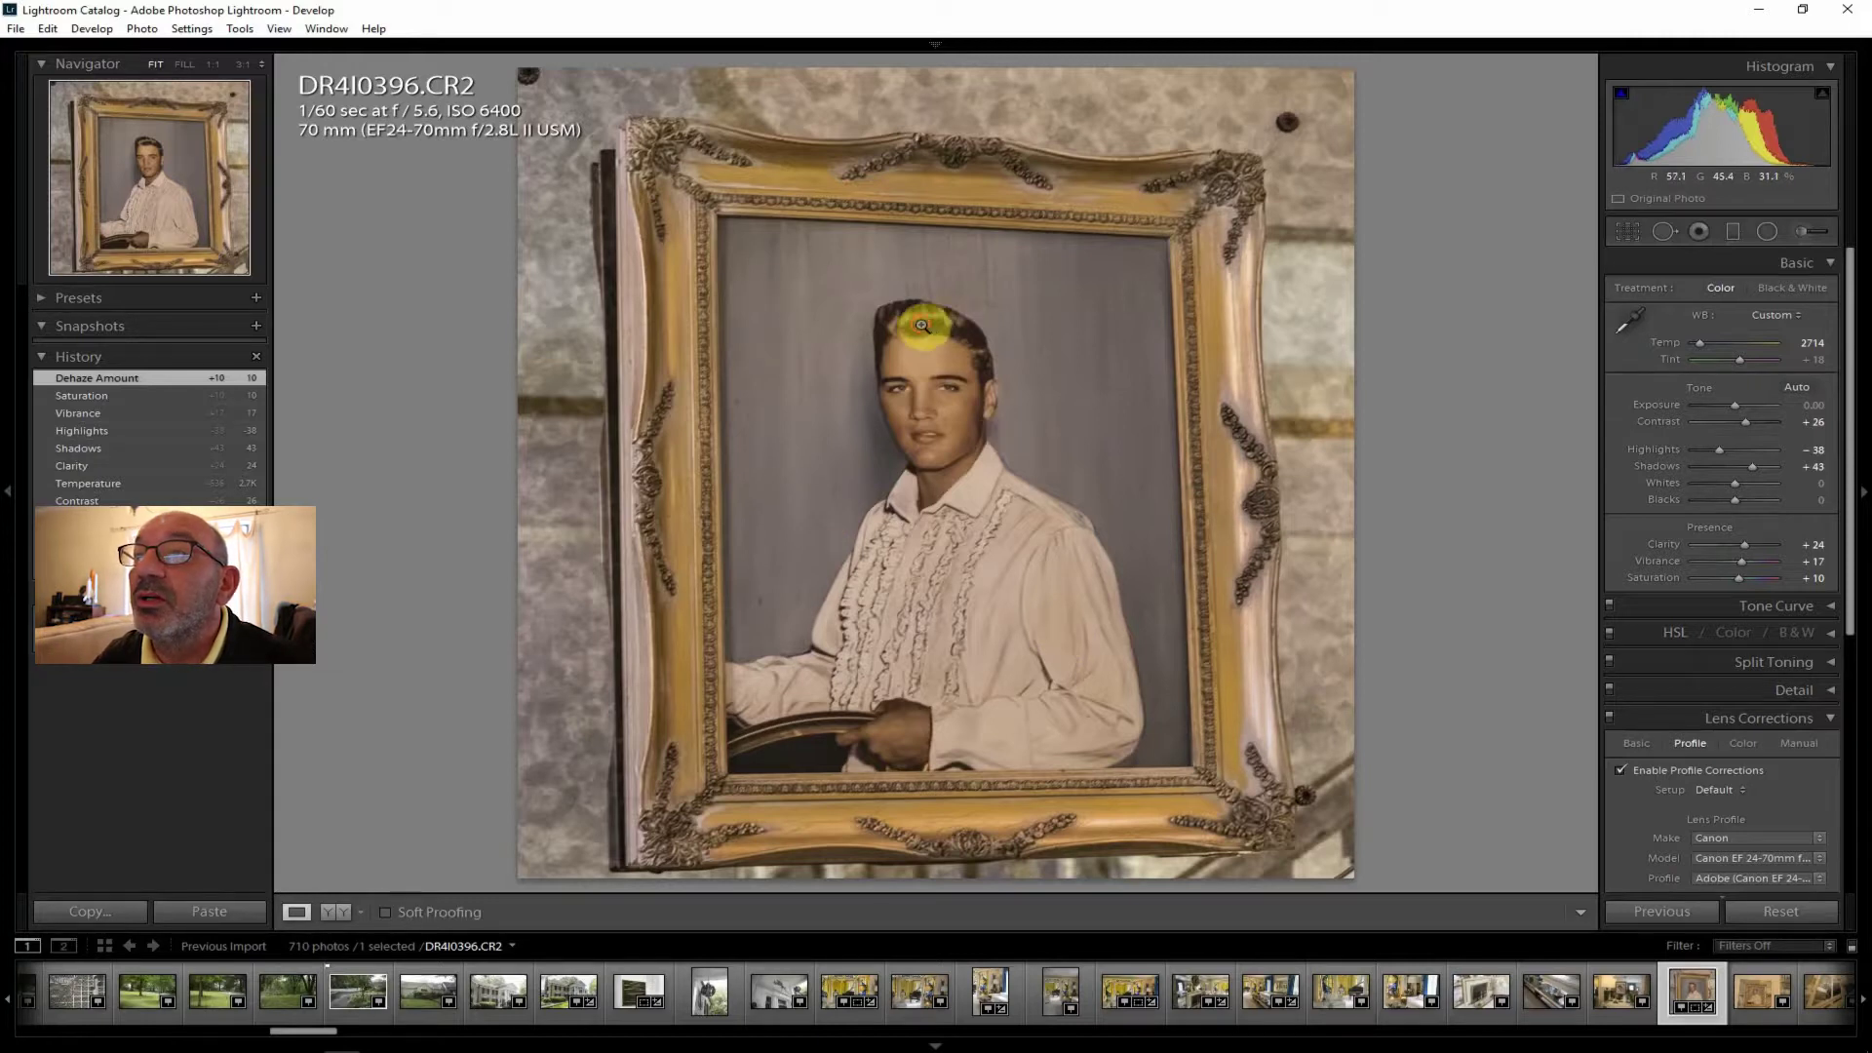
Check the portrait's face at full size and export the photo as pDR4I0396.jpg to J:\ToPost.
click(921, 380)
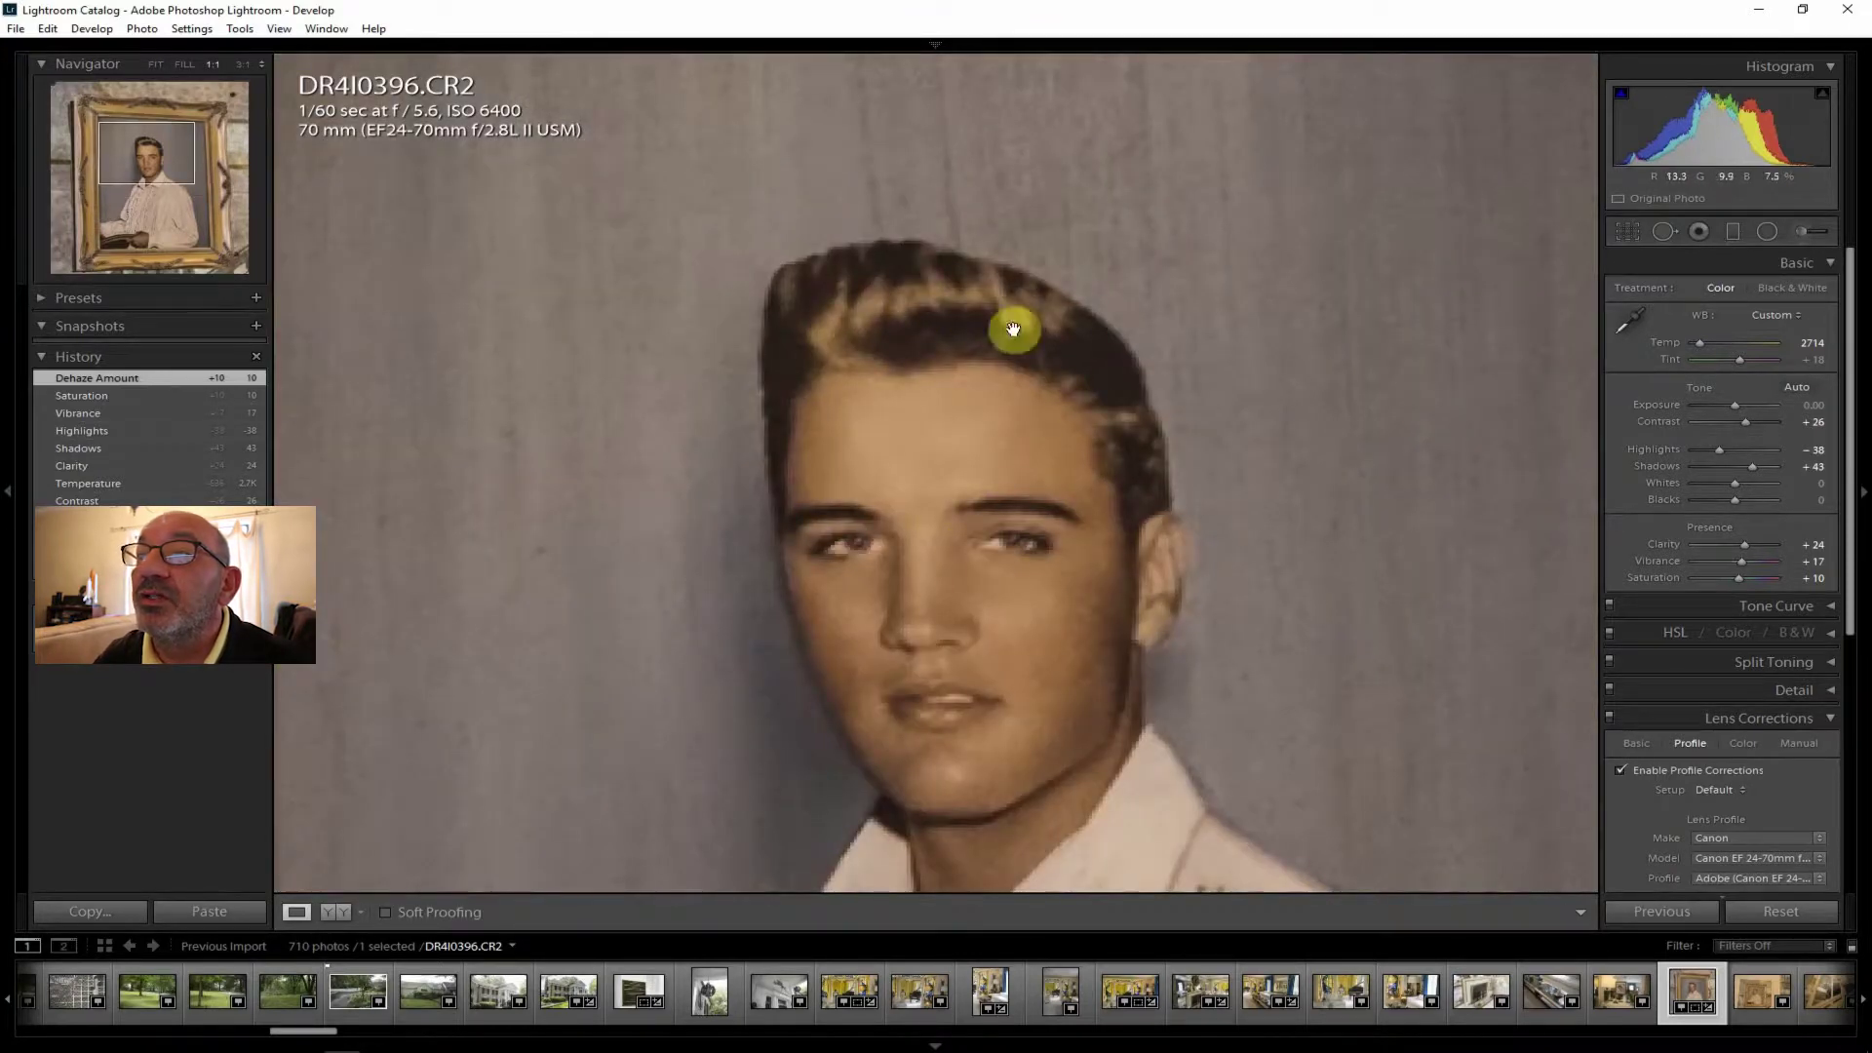
click(999, 369)
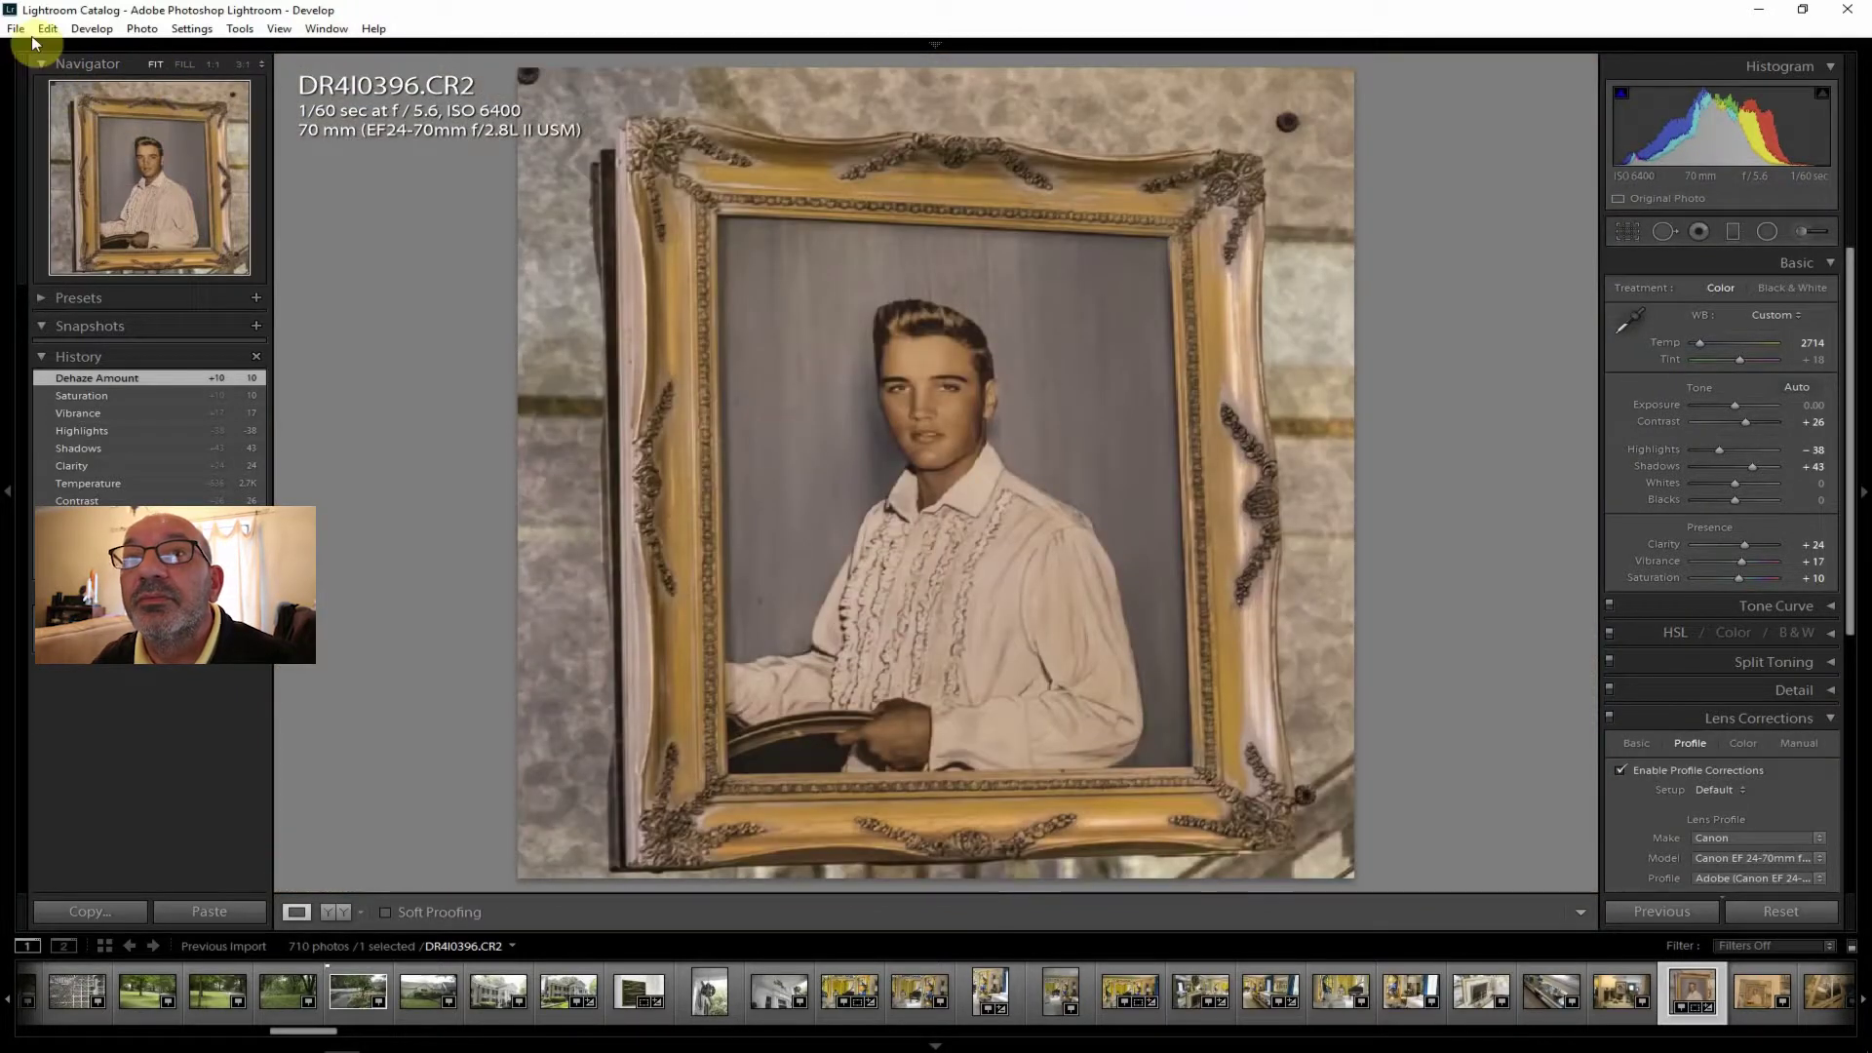
click(15, 28)
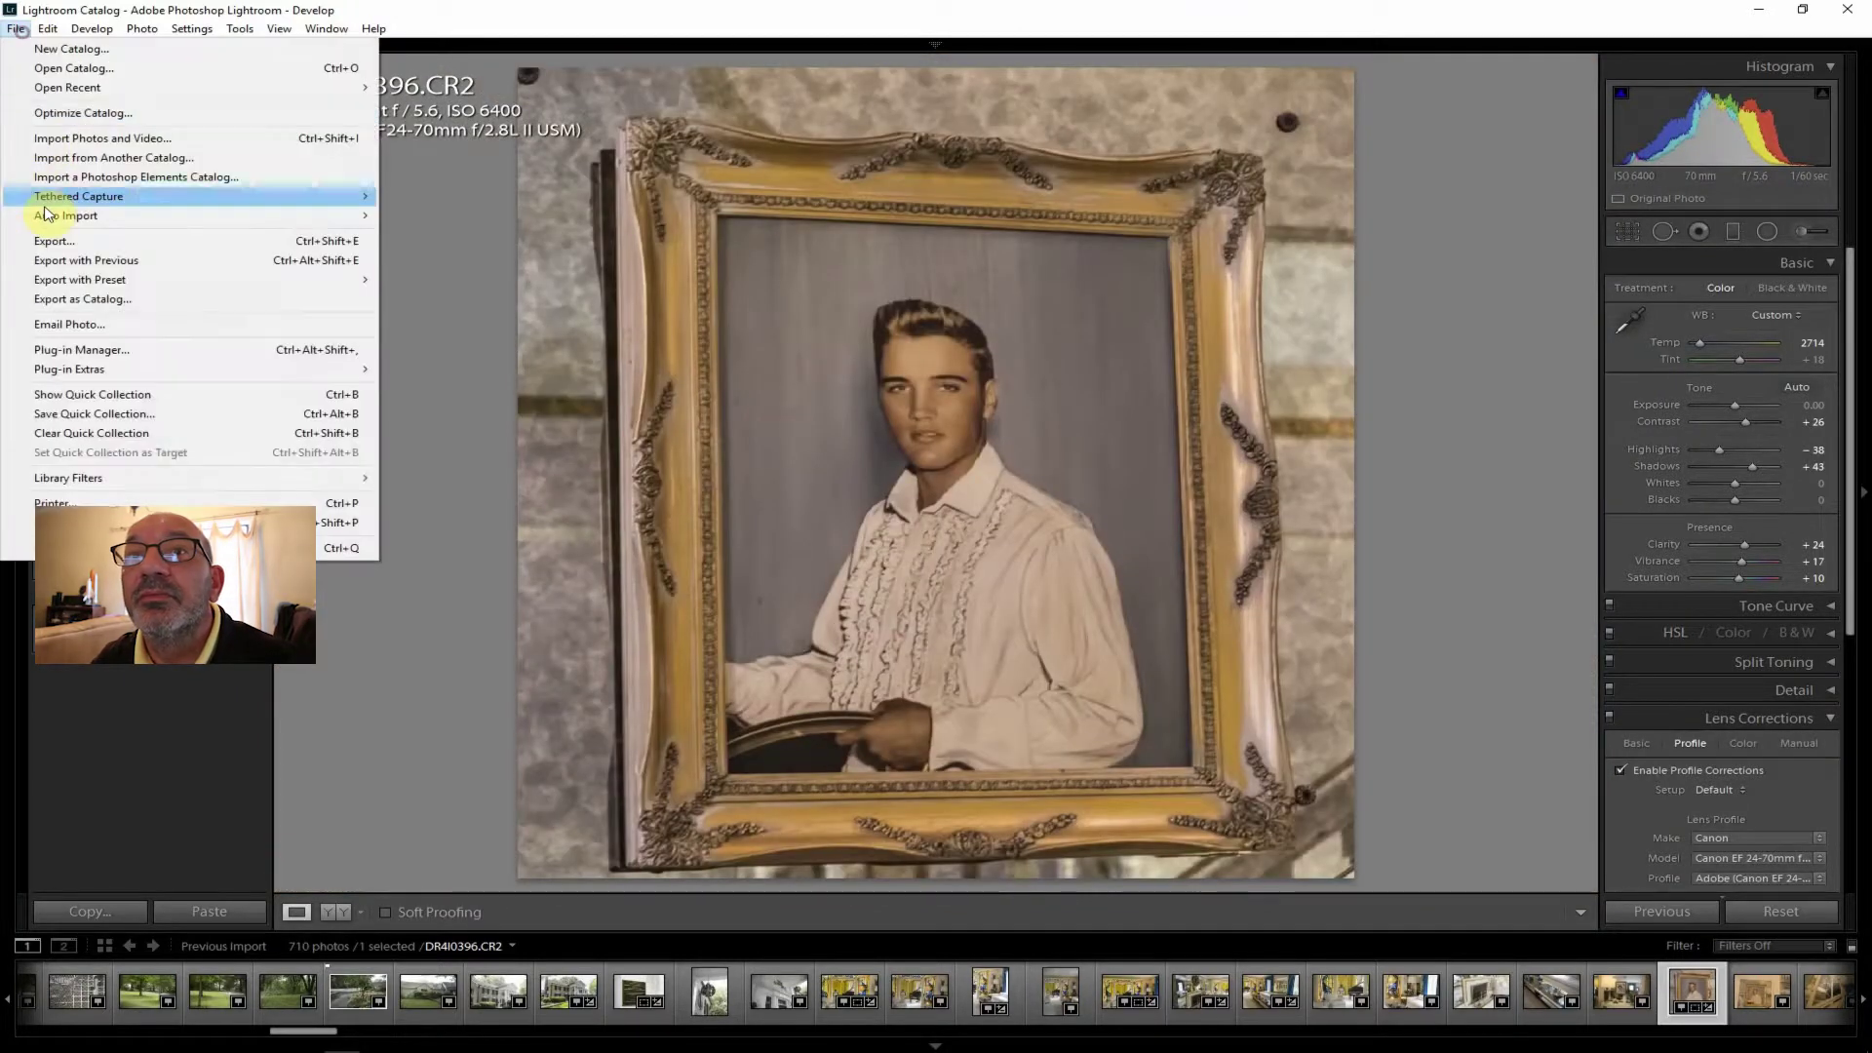
click(58, 240)
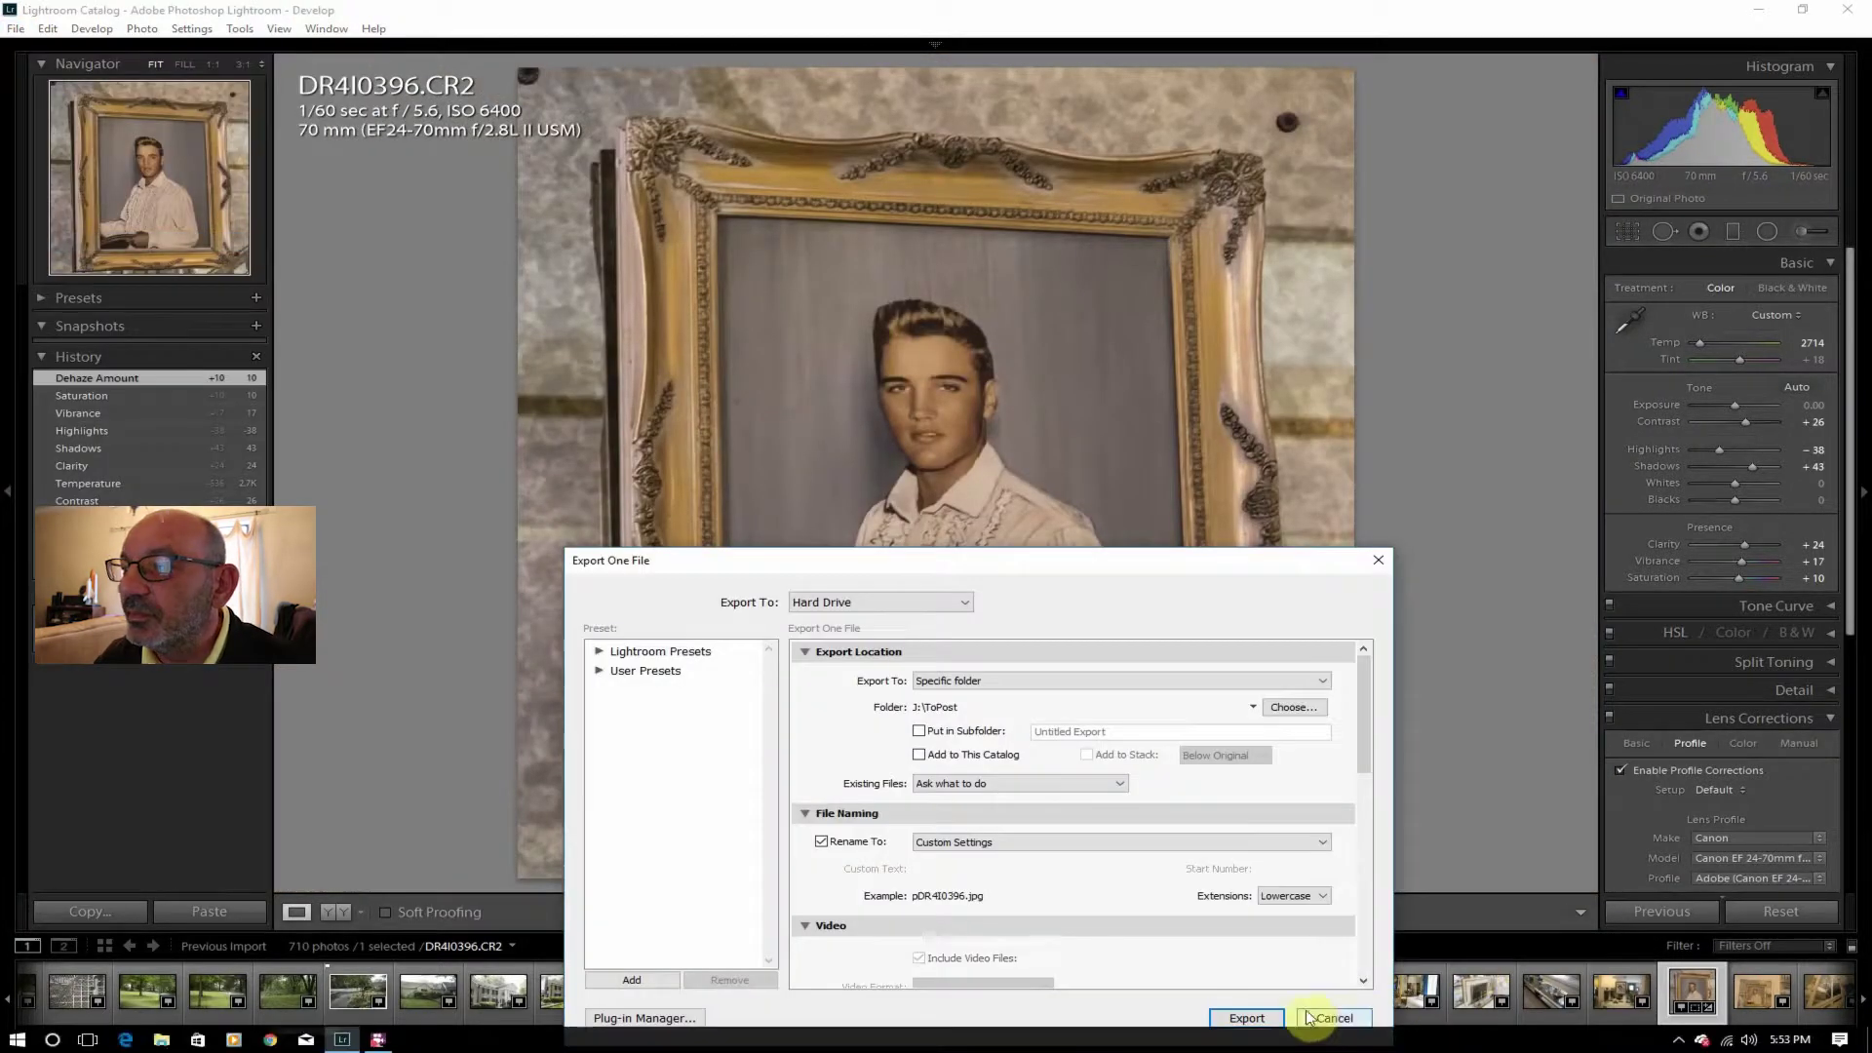
click(1253, 1015)
Straighten the next portrait photo, DR4I0397.CR2, to an angle of -1.69 along the picture frame's lower inner edge.
key(Right)
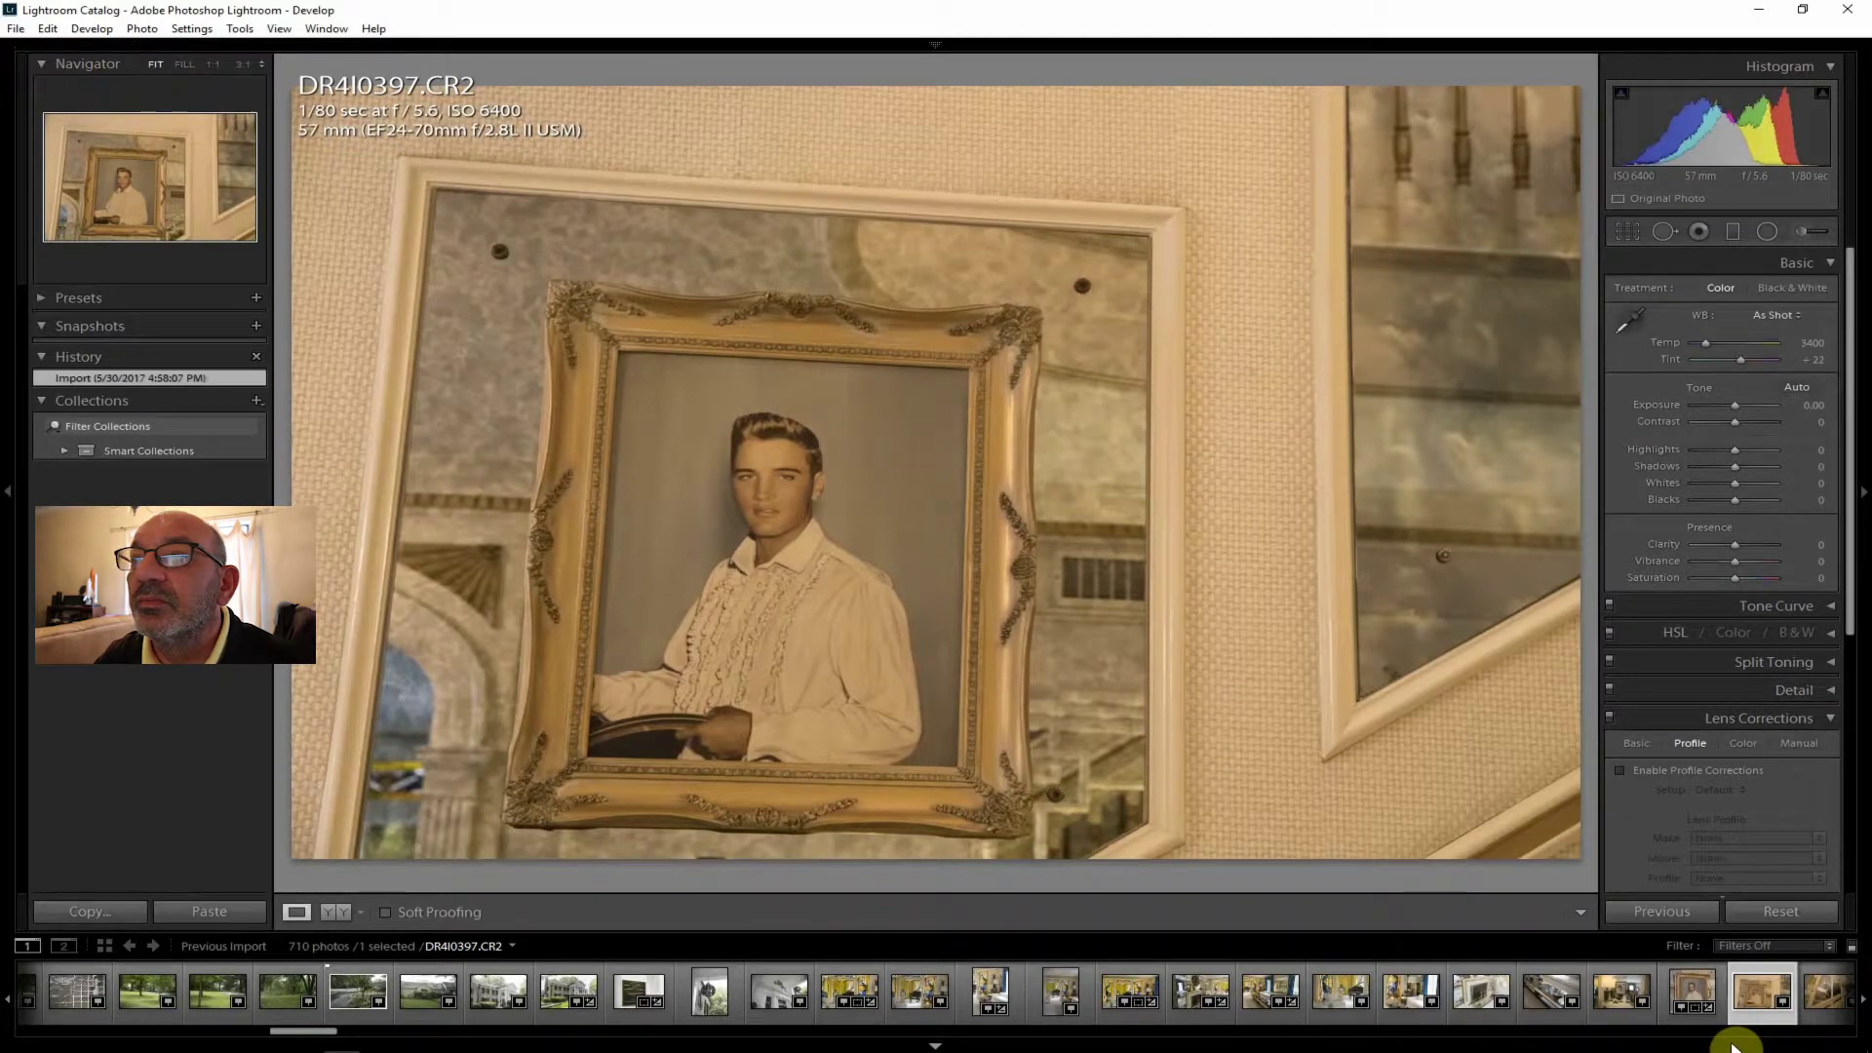
click(1630, 231)
click(1630, 341)
drag(591, 756, 954, 767)
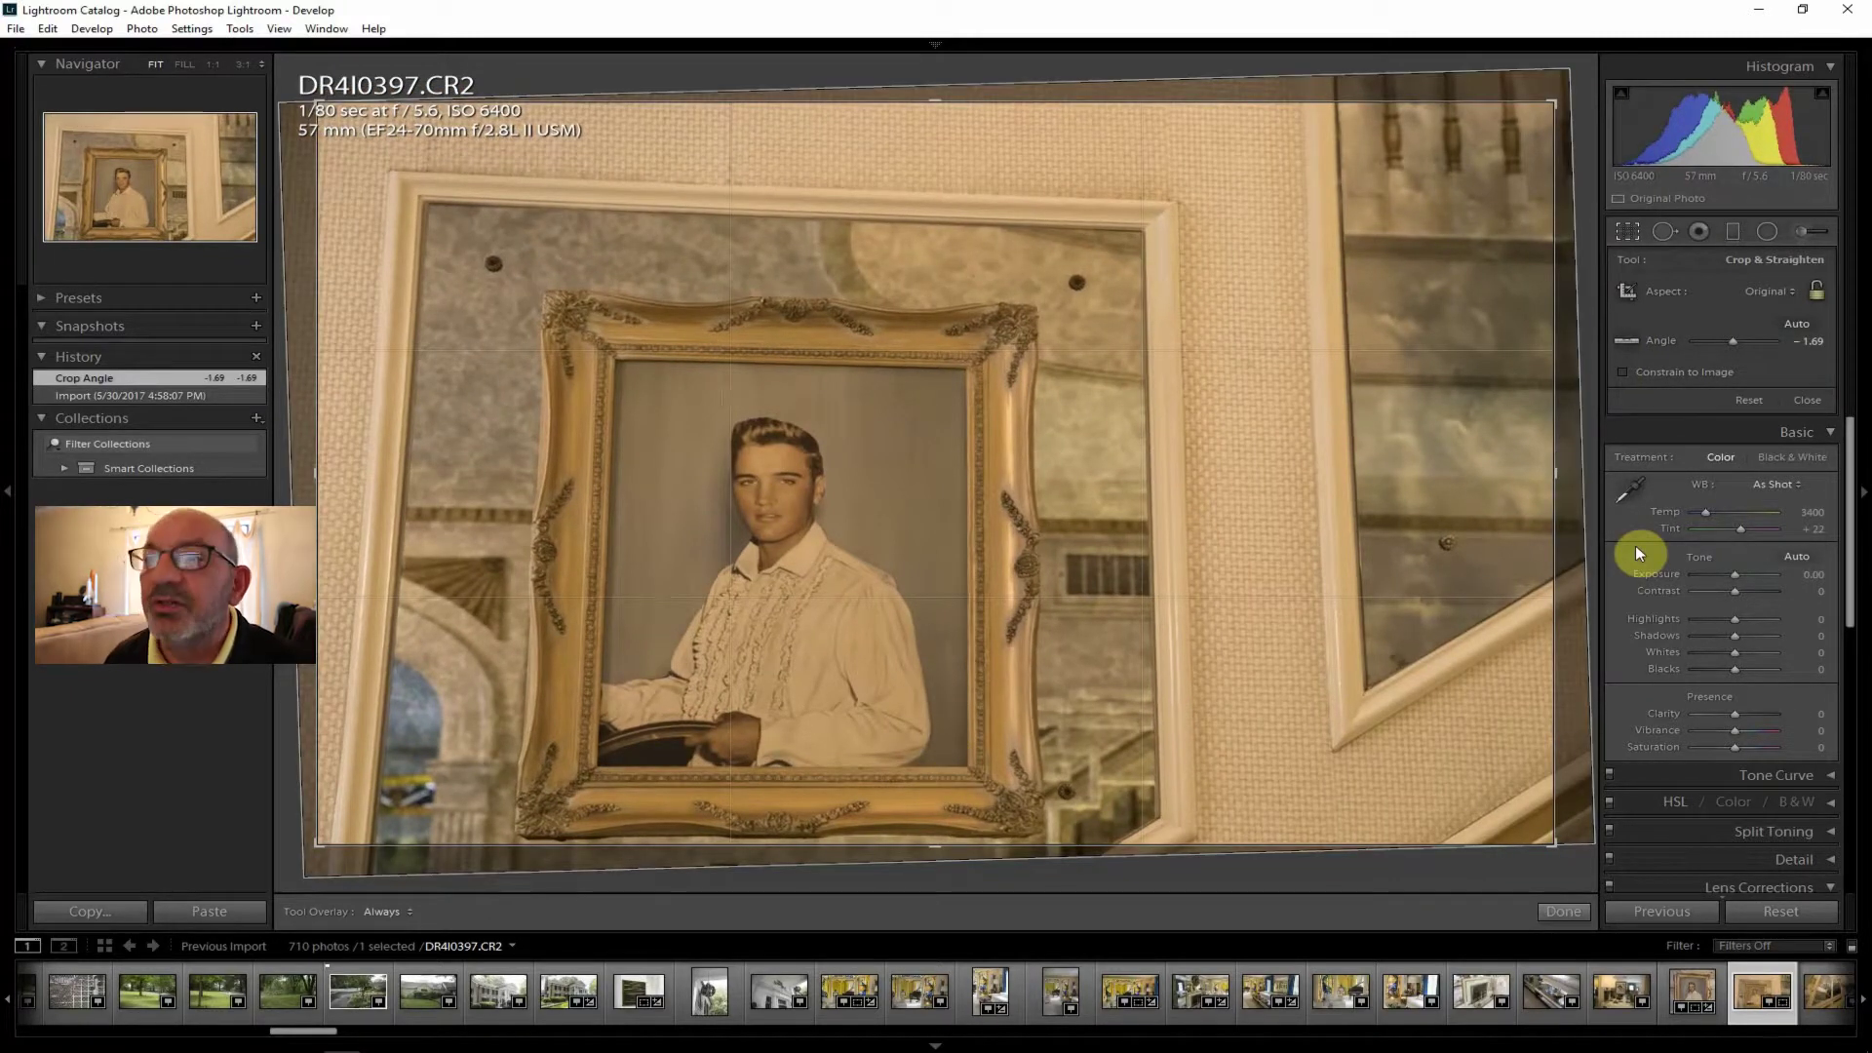
key(Return)
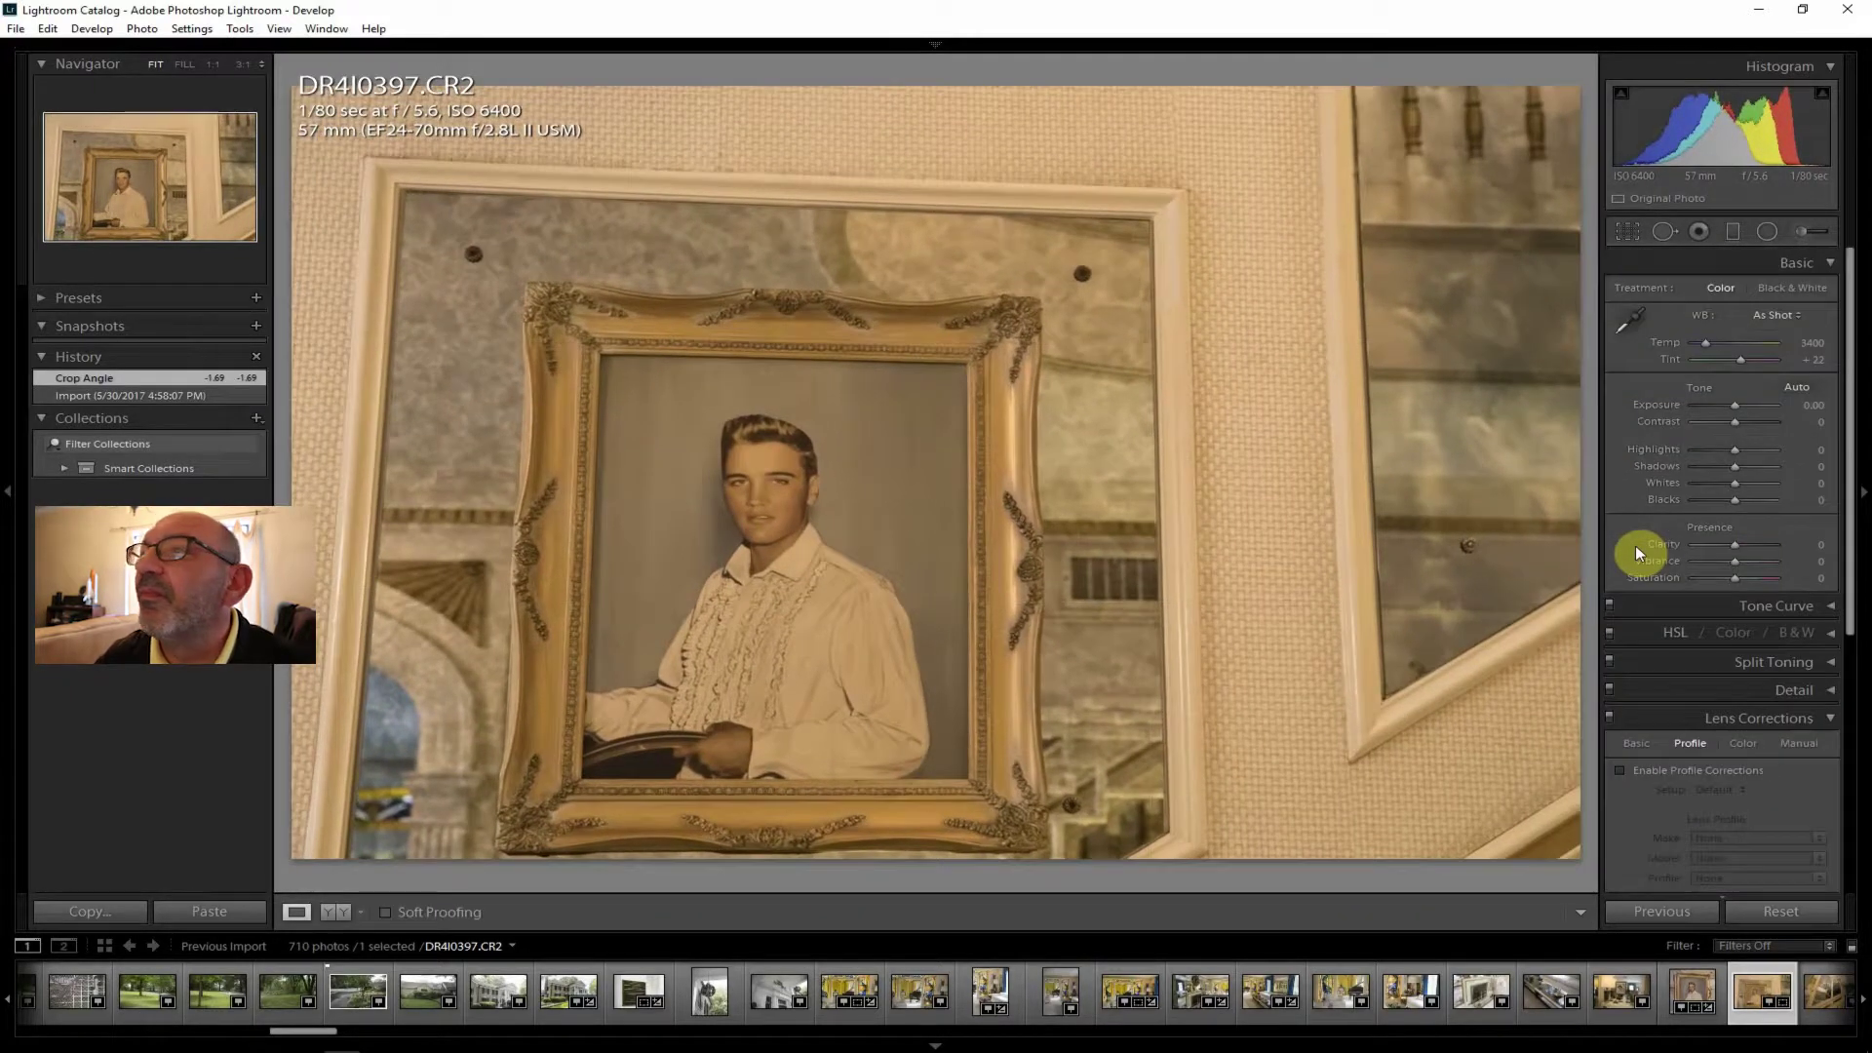
Crop DR4I0397.CR2 closely around the gold frame, leaving a narrow strip of mirror on both sides.
click(1626, 228)
drag(1554, 103, 1347, 167)
drag(1332, 172, 1320, 181)
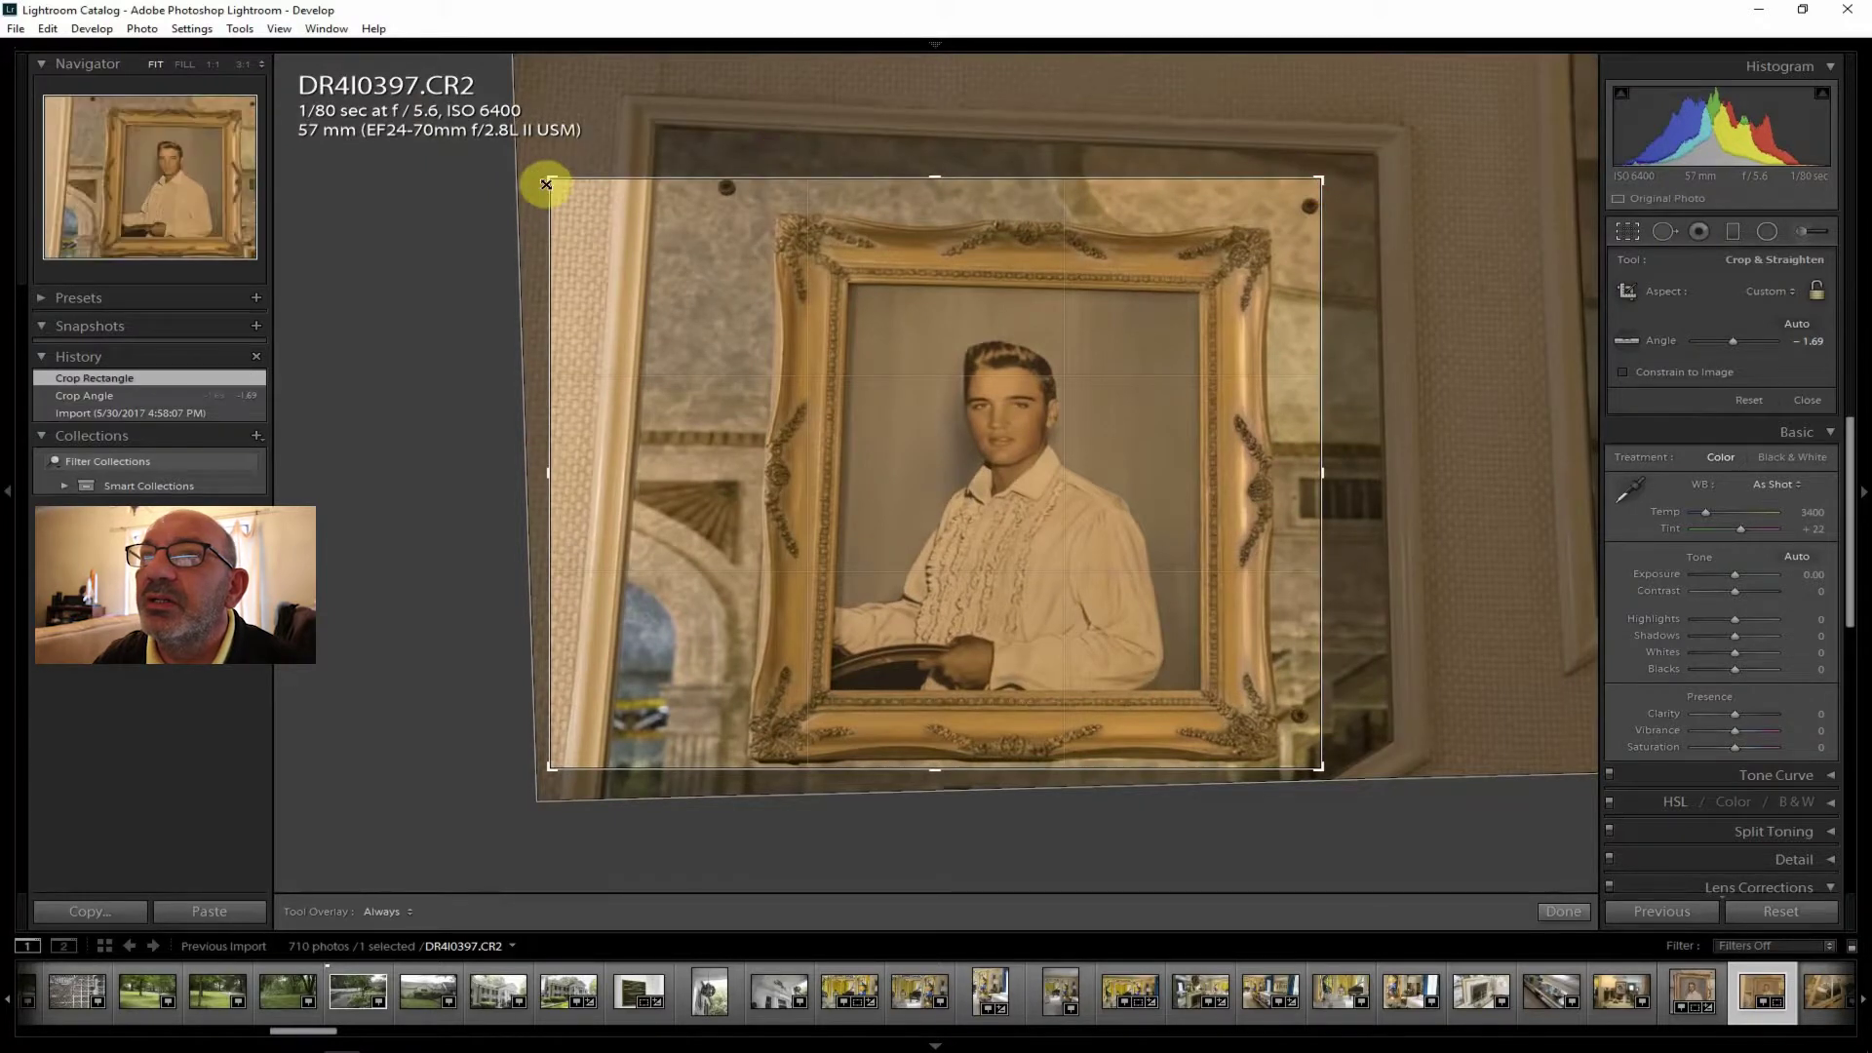
drag(551, 179, 630, 181)
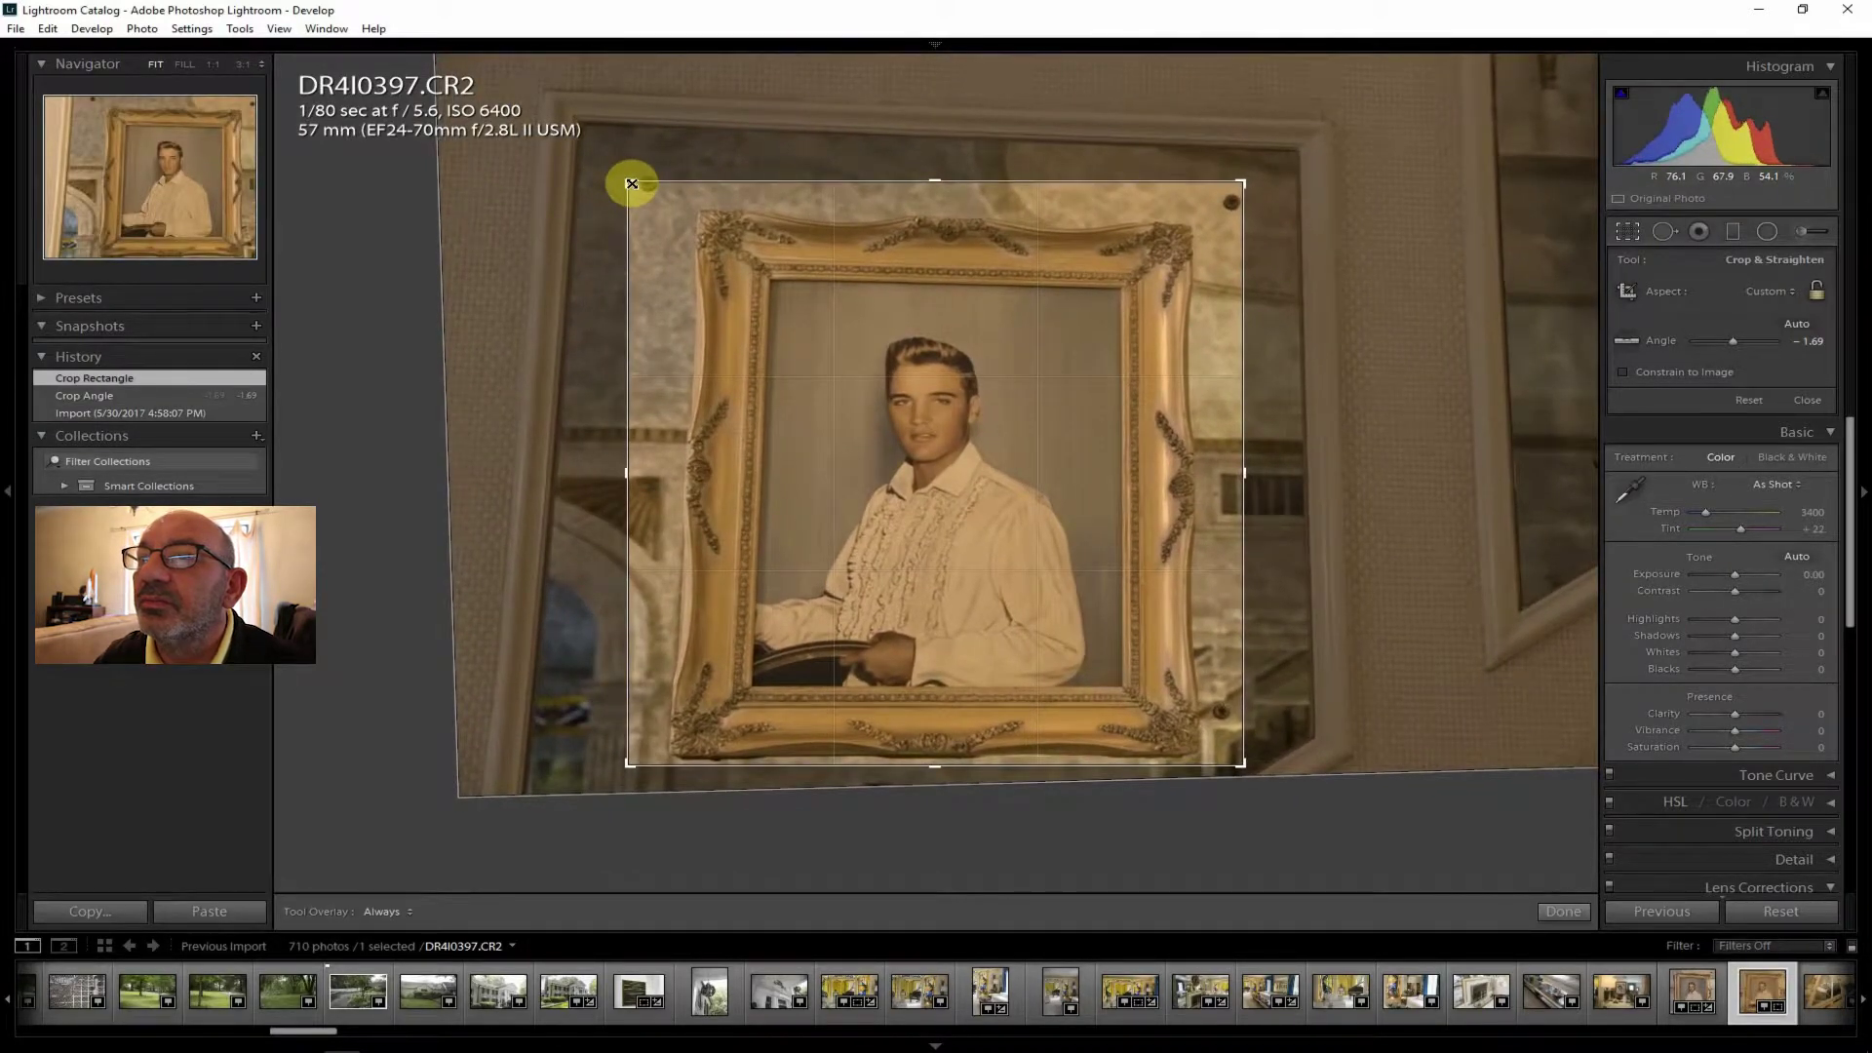
drag(632, 183, 606, 178)
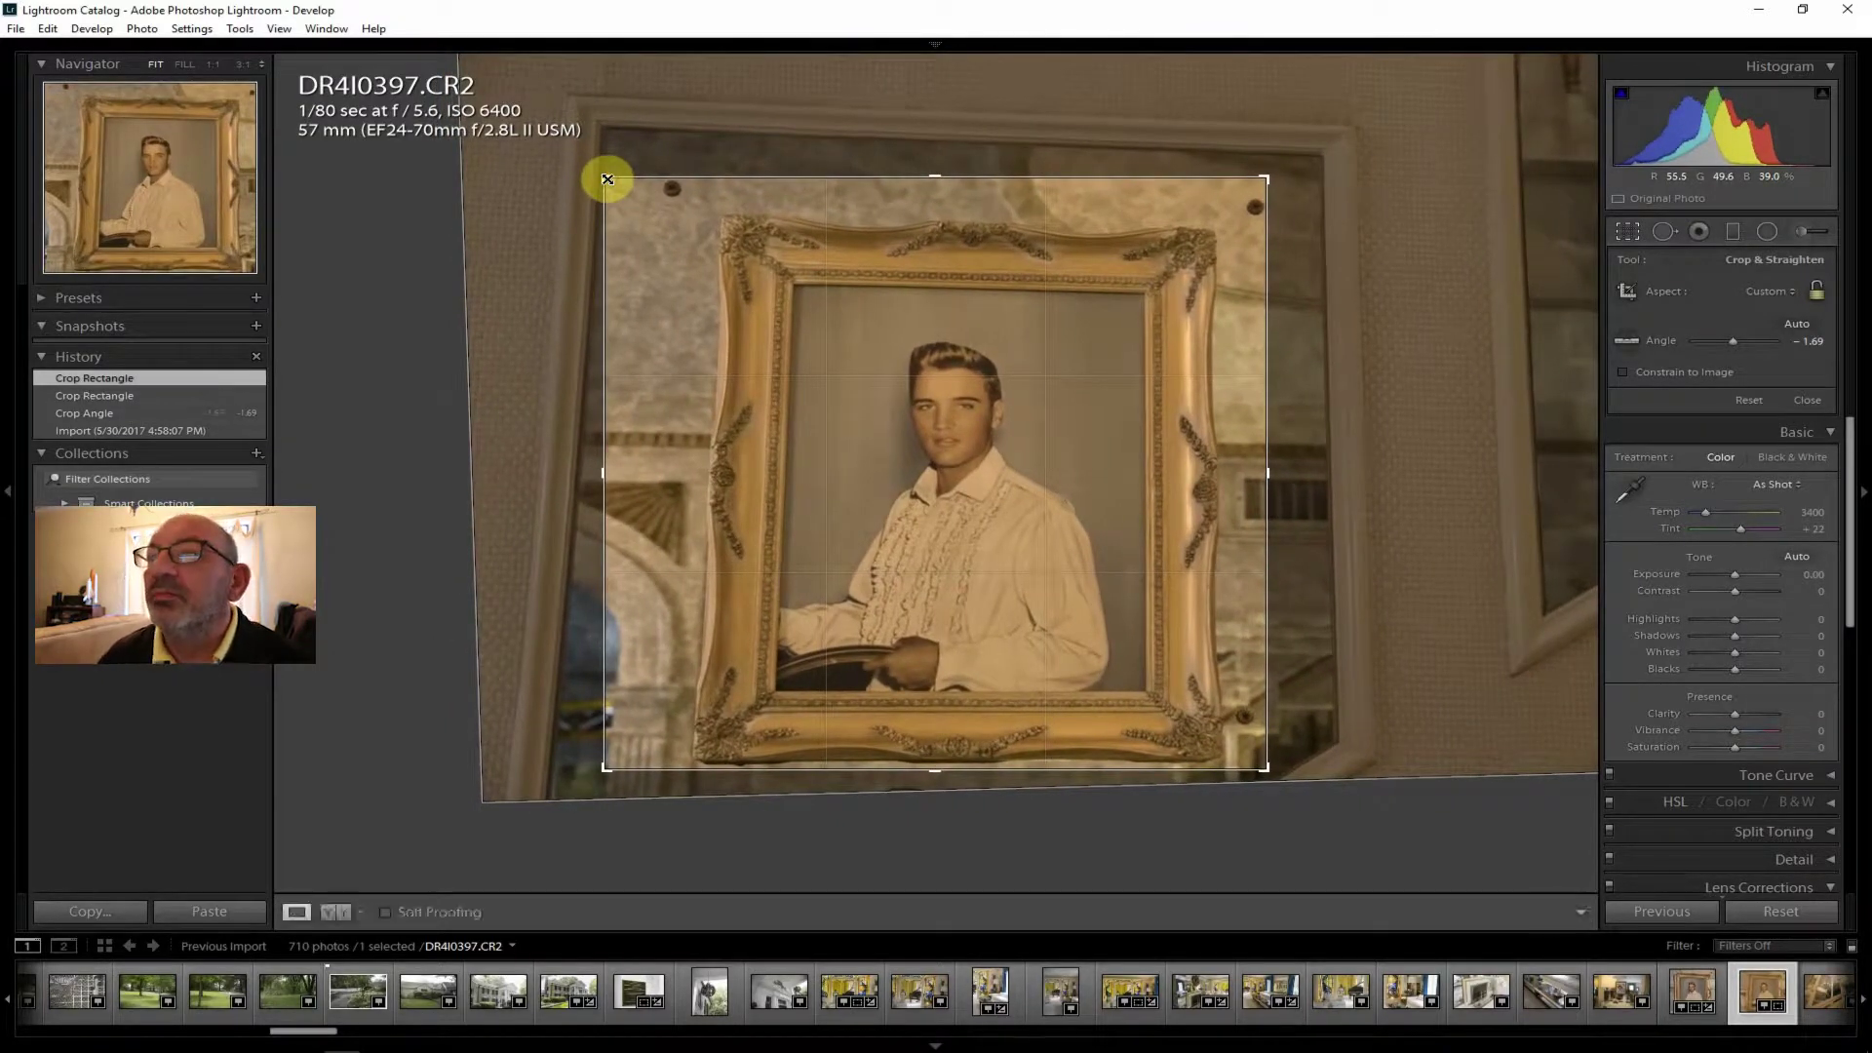
key(Return)
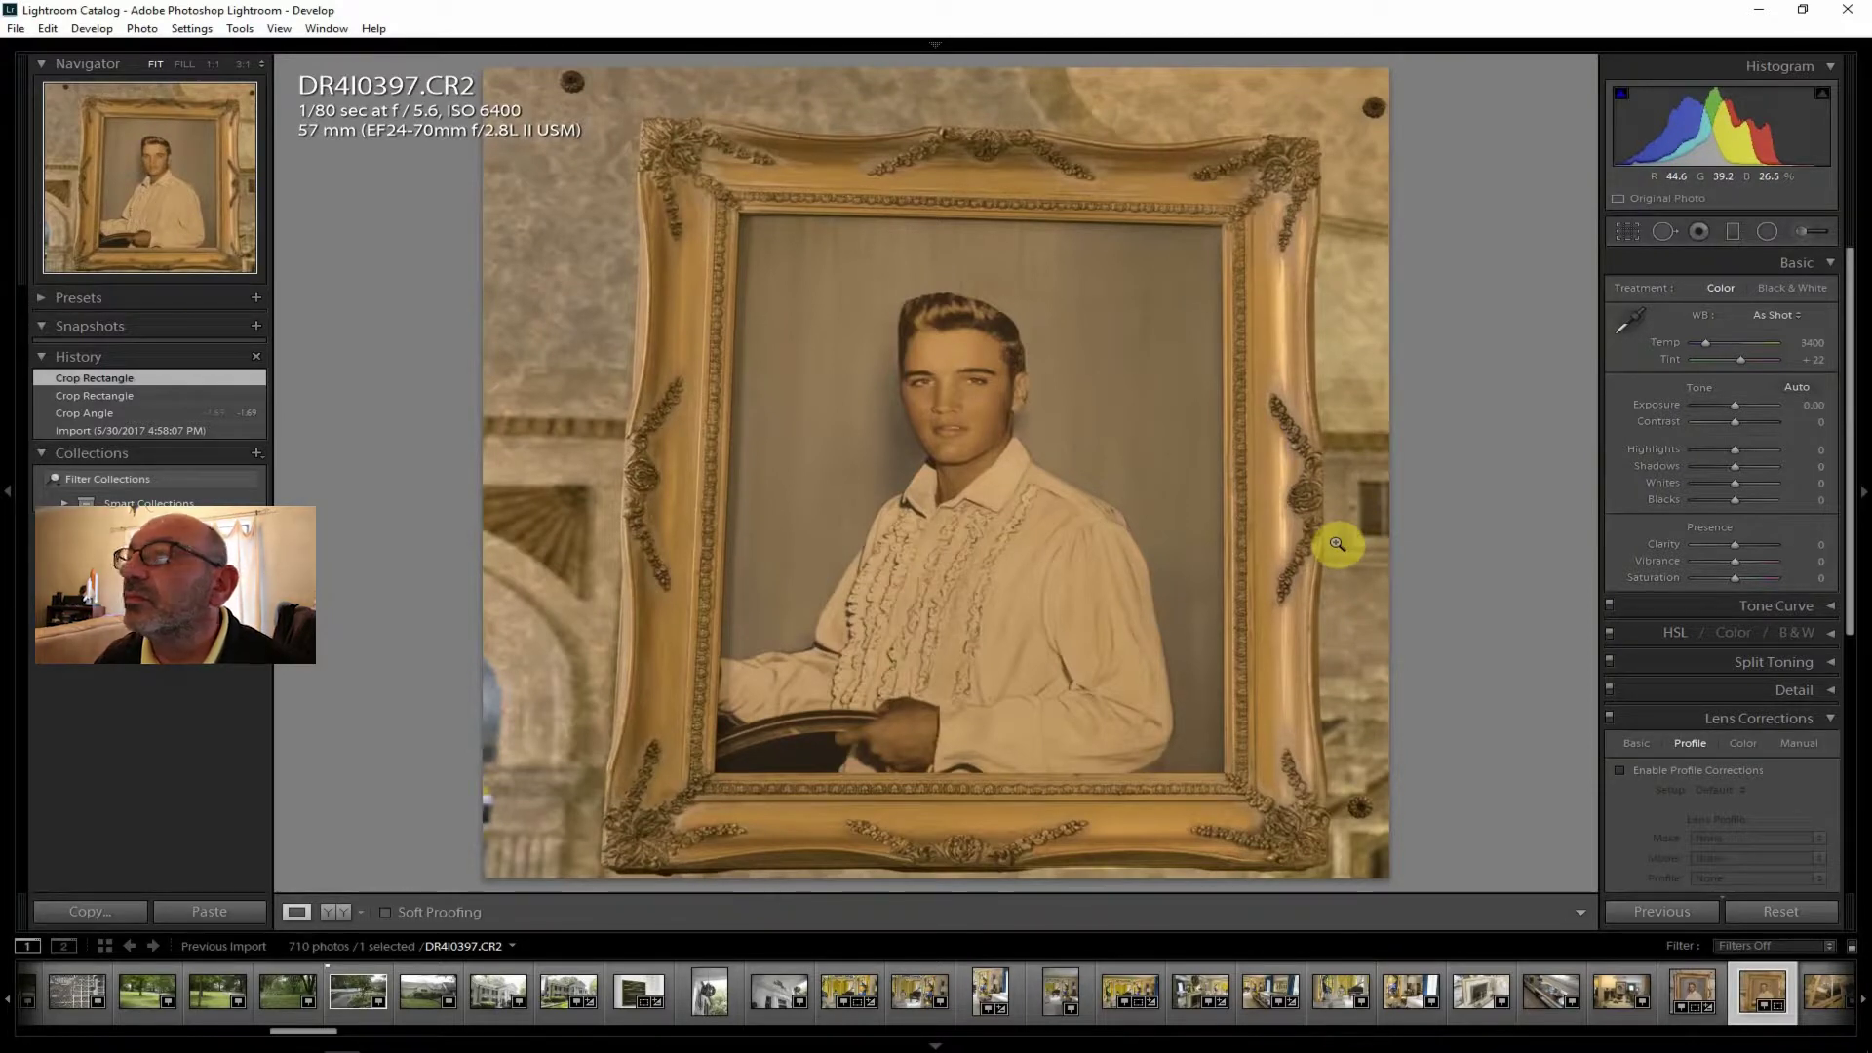
Set DR4I0397.CR2's temperature to 3071 and enable lens profile corrections.
drag(1706, 342, 1702, 342)
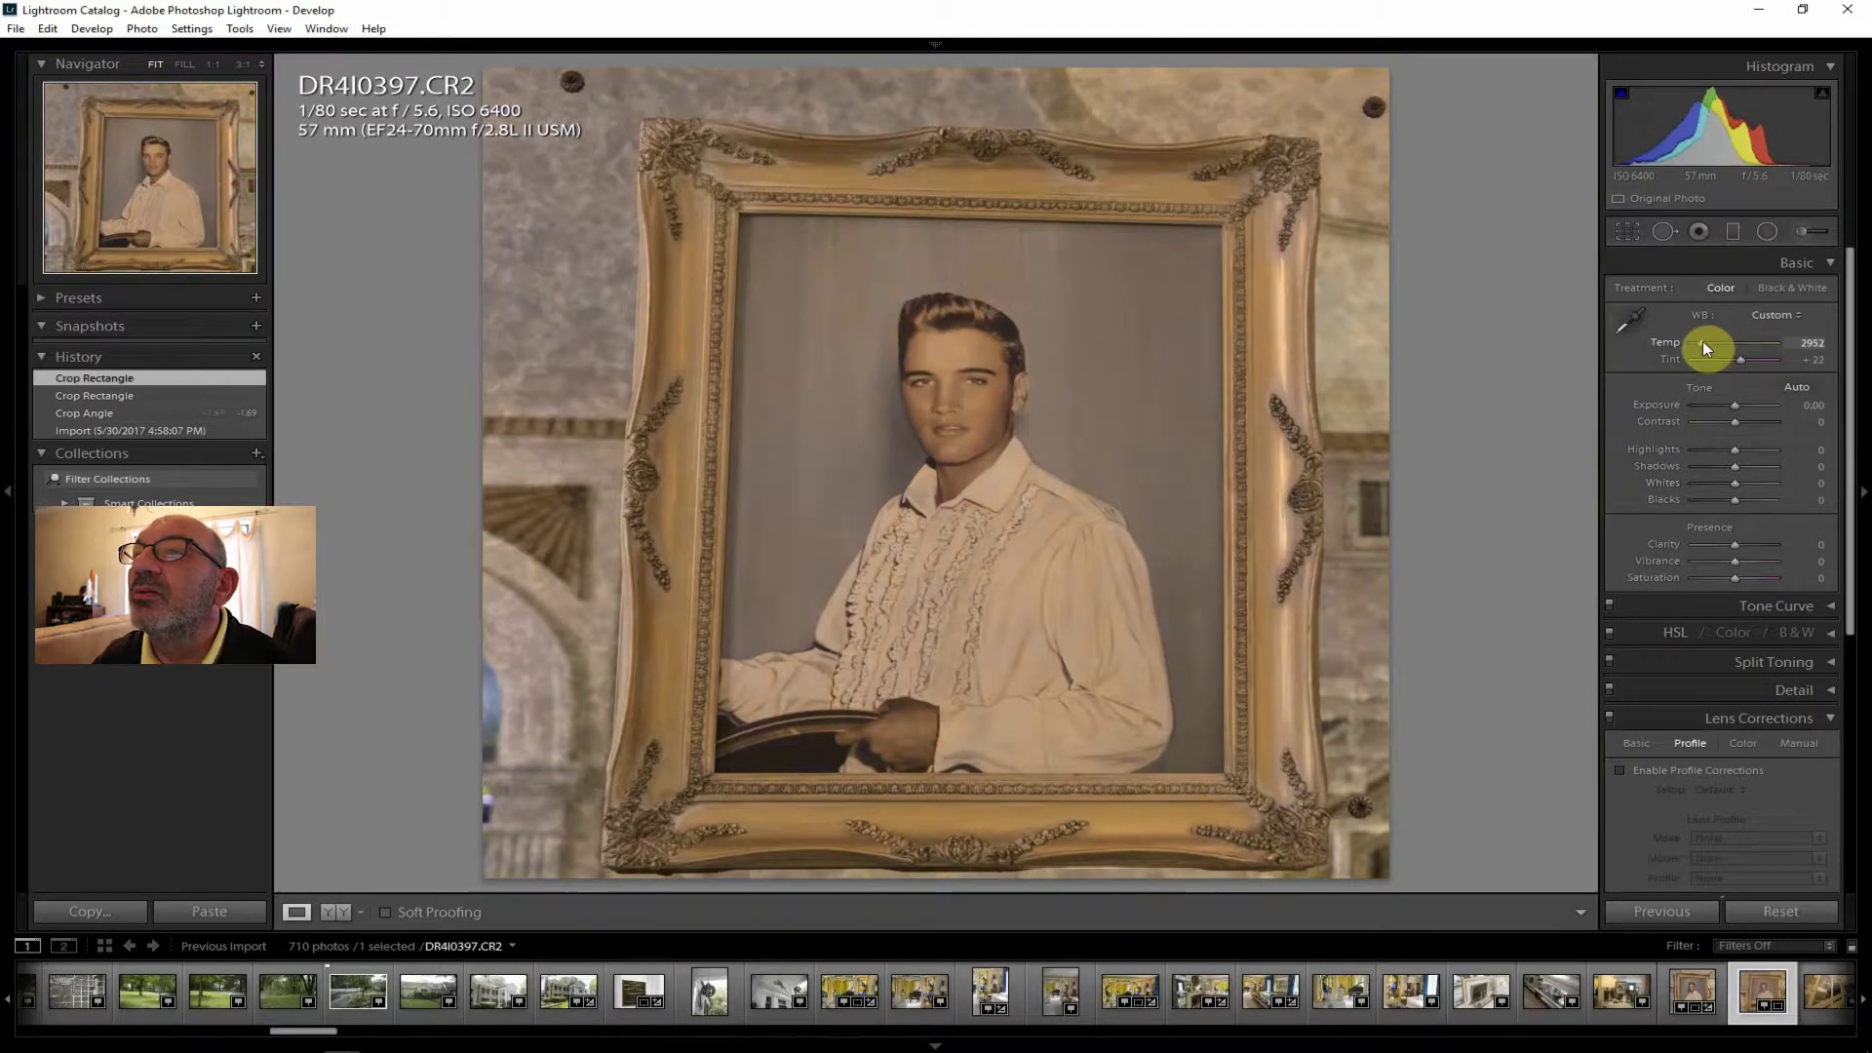
drag(1702, 341, 1702, 342)
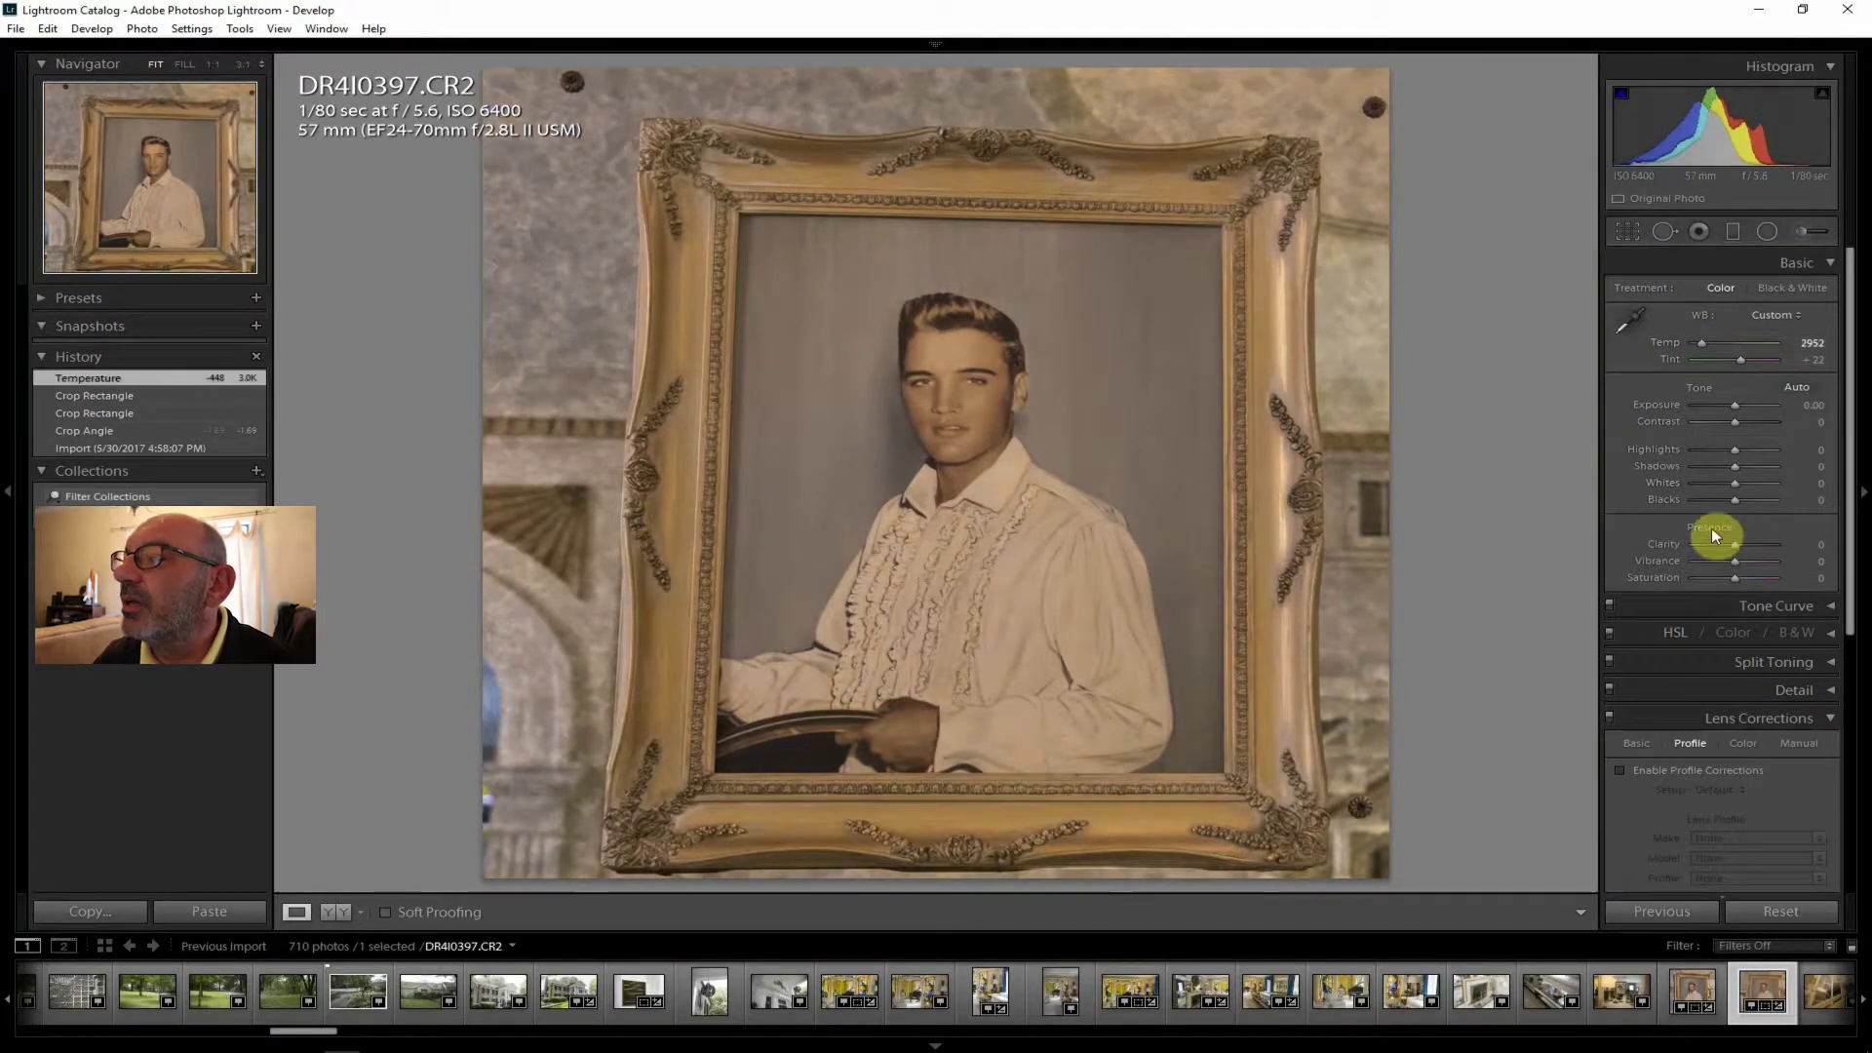
click(1686, 769)
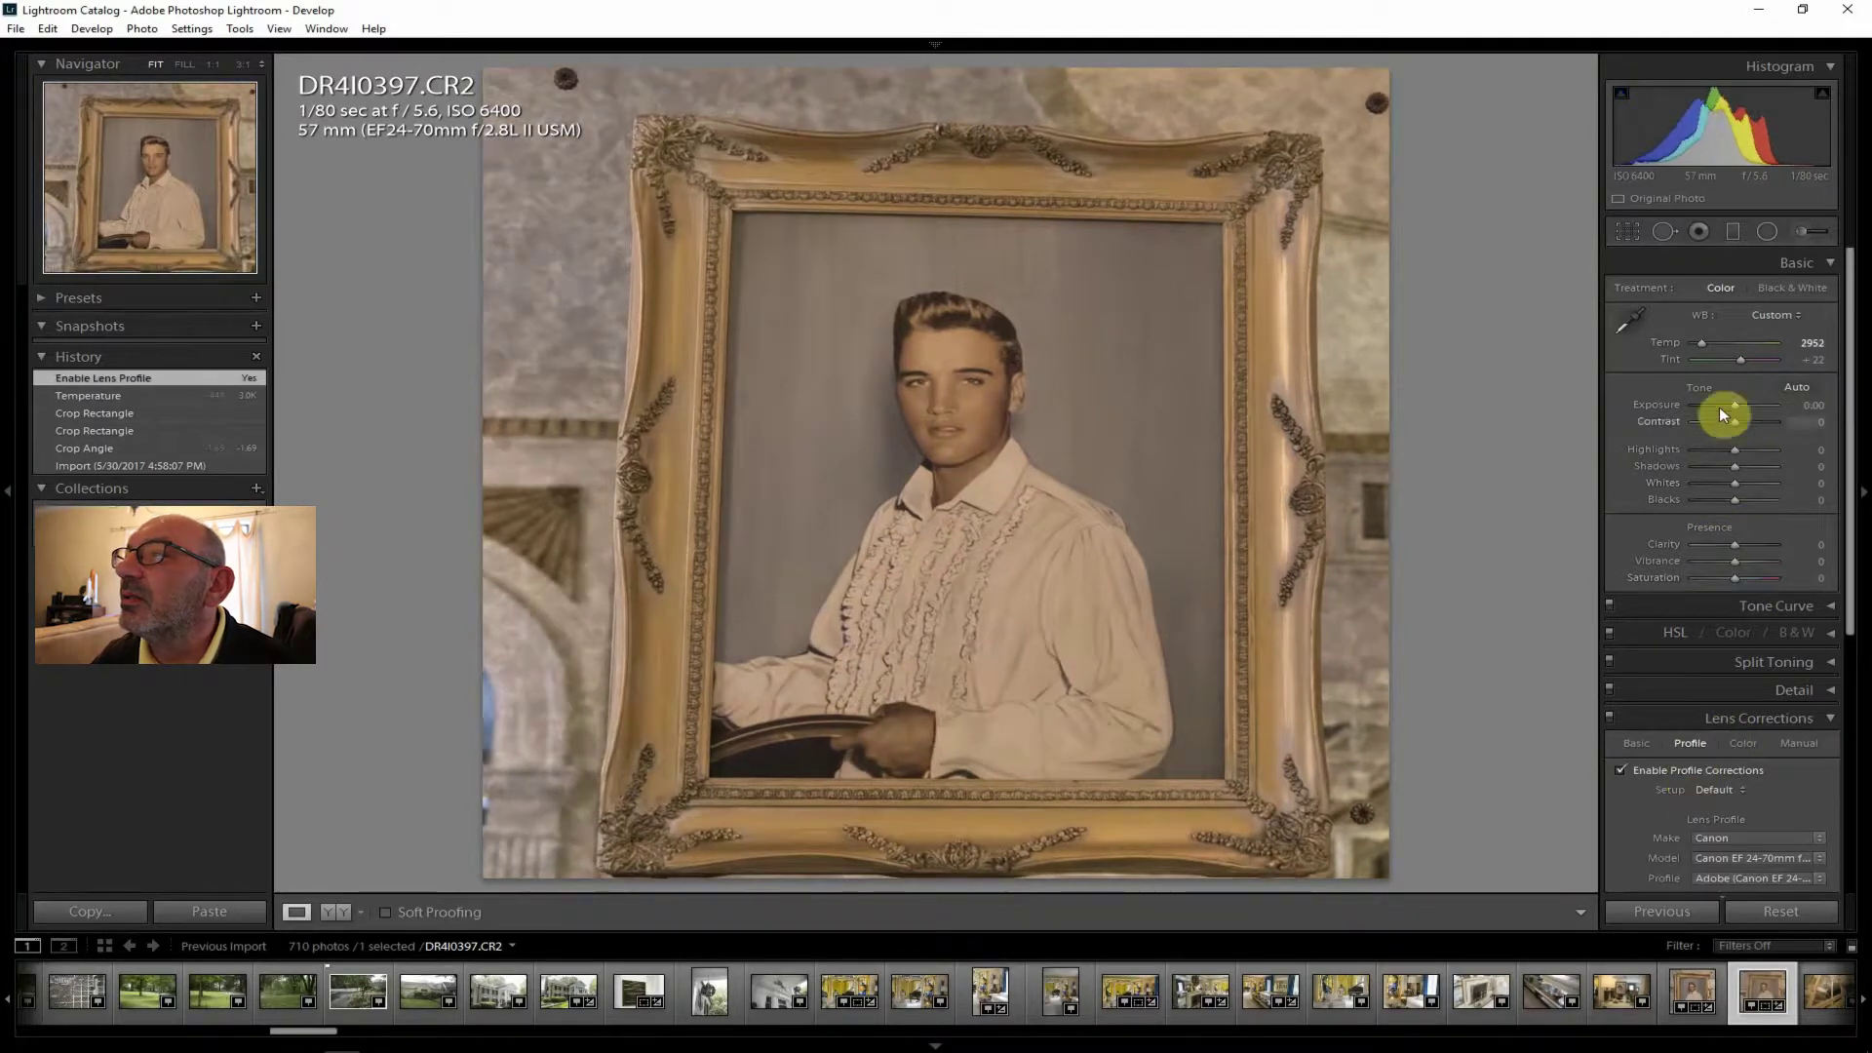
drag(1700, 343, 1702, 344)
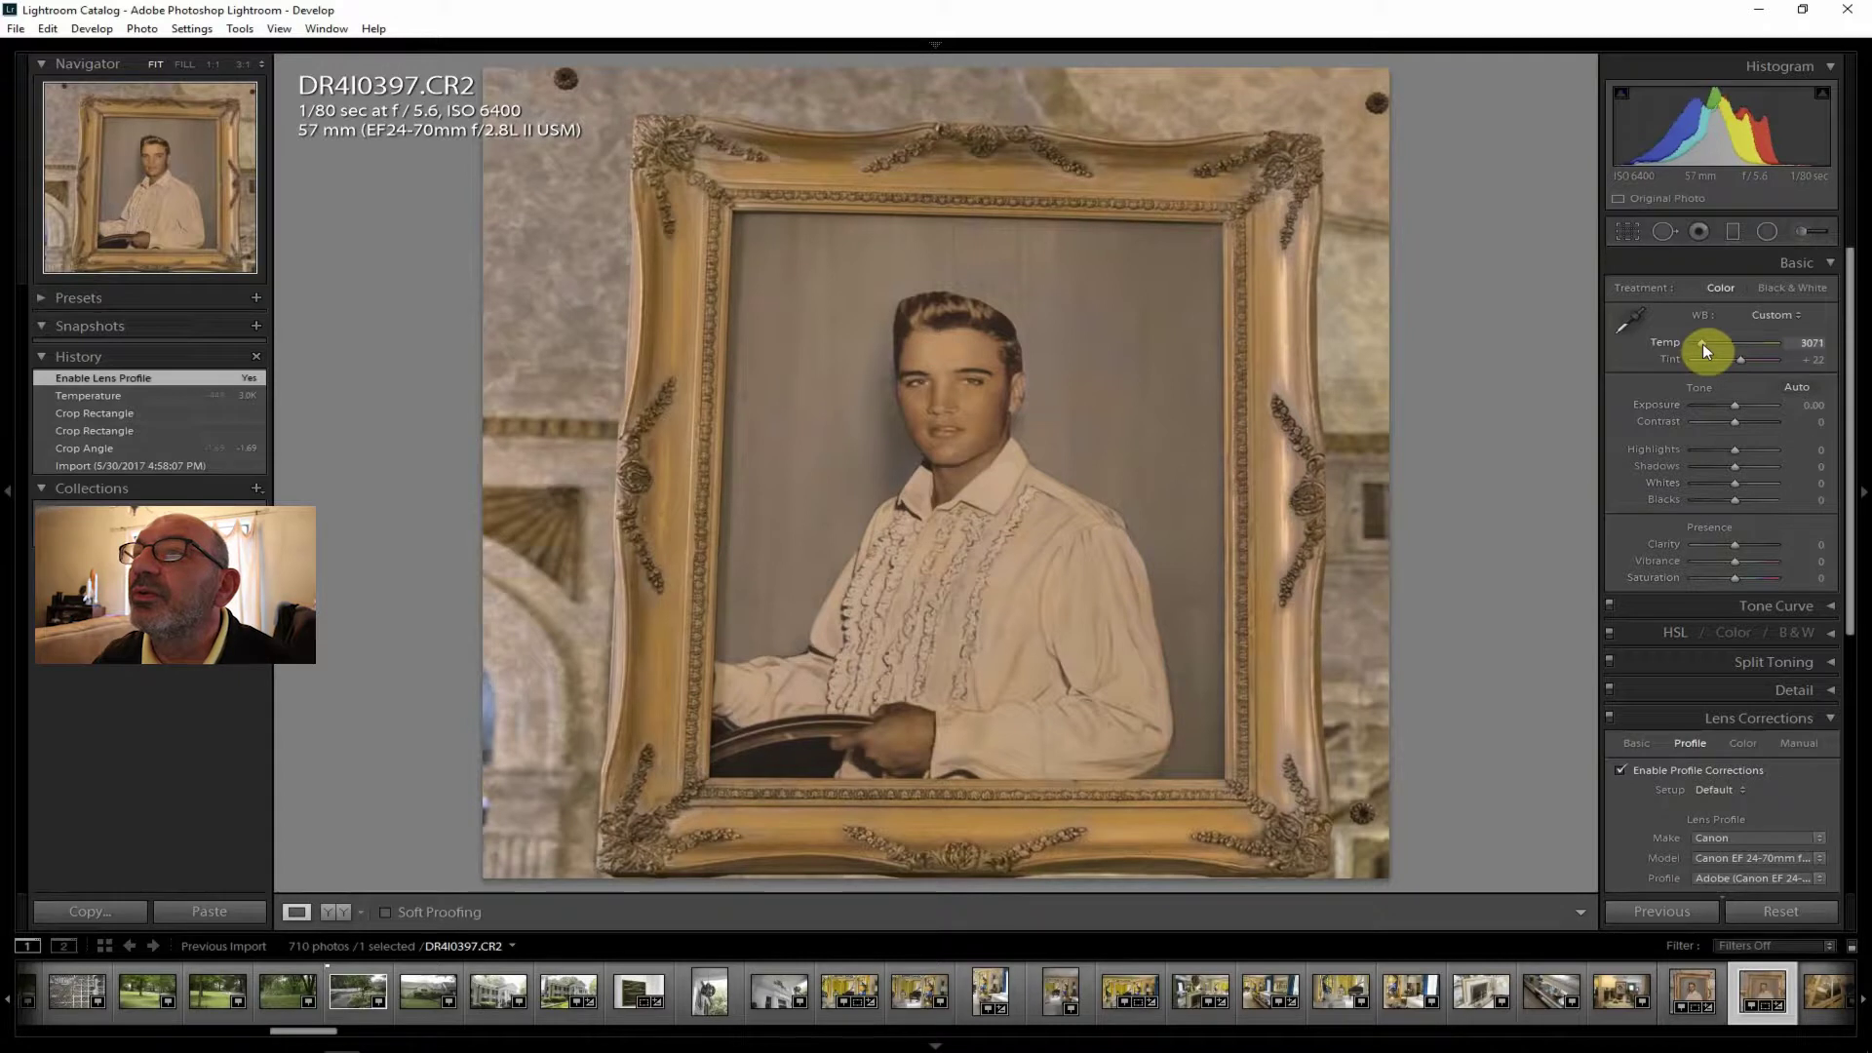
drag(1702, 343, 1708, 371)
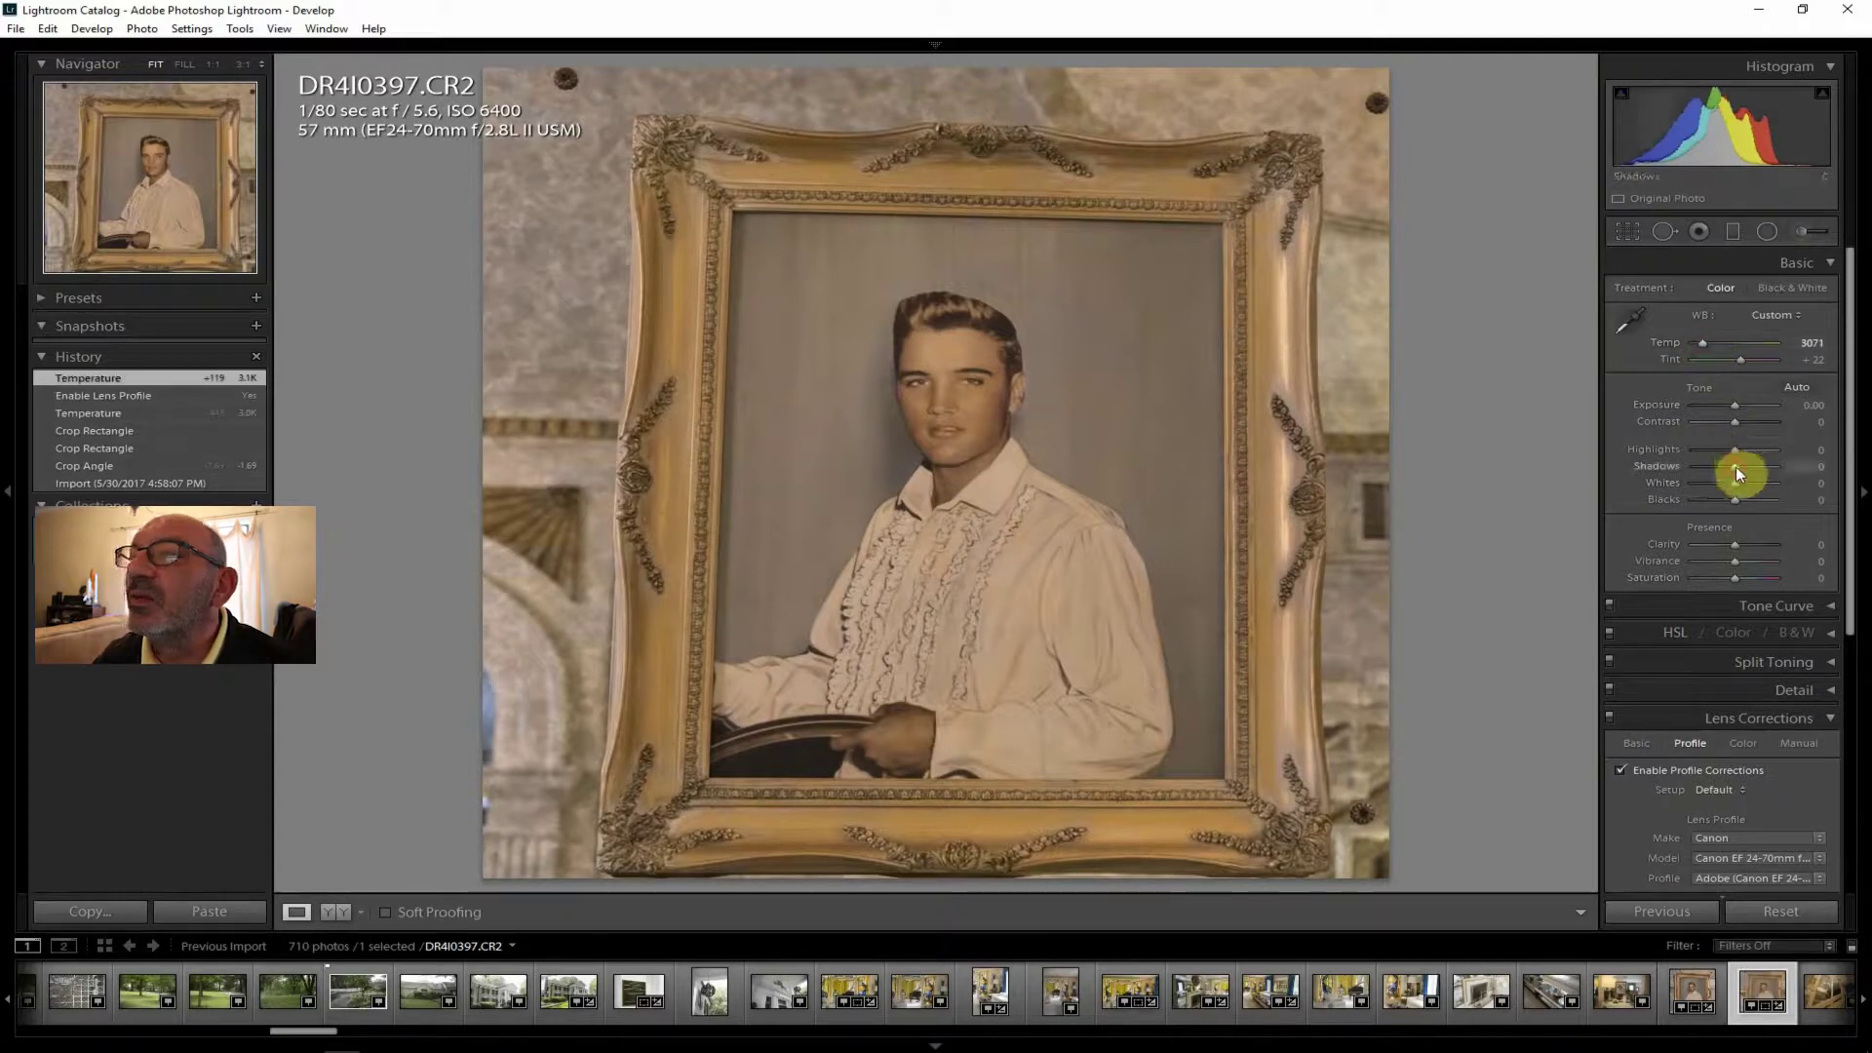
Set DR4I0397.CR2's shadows to +17, contrast to +29, clarity to +12 and highlights to -21.
drag(1747, 466, 1743, 421)
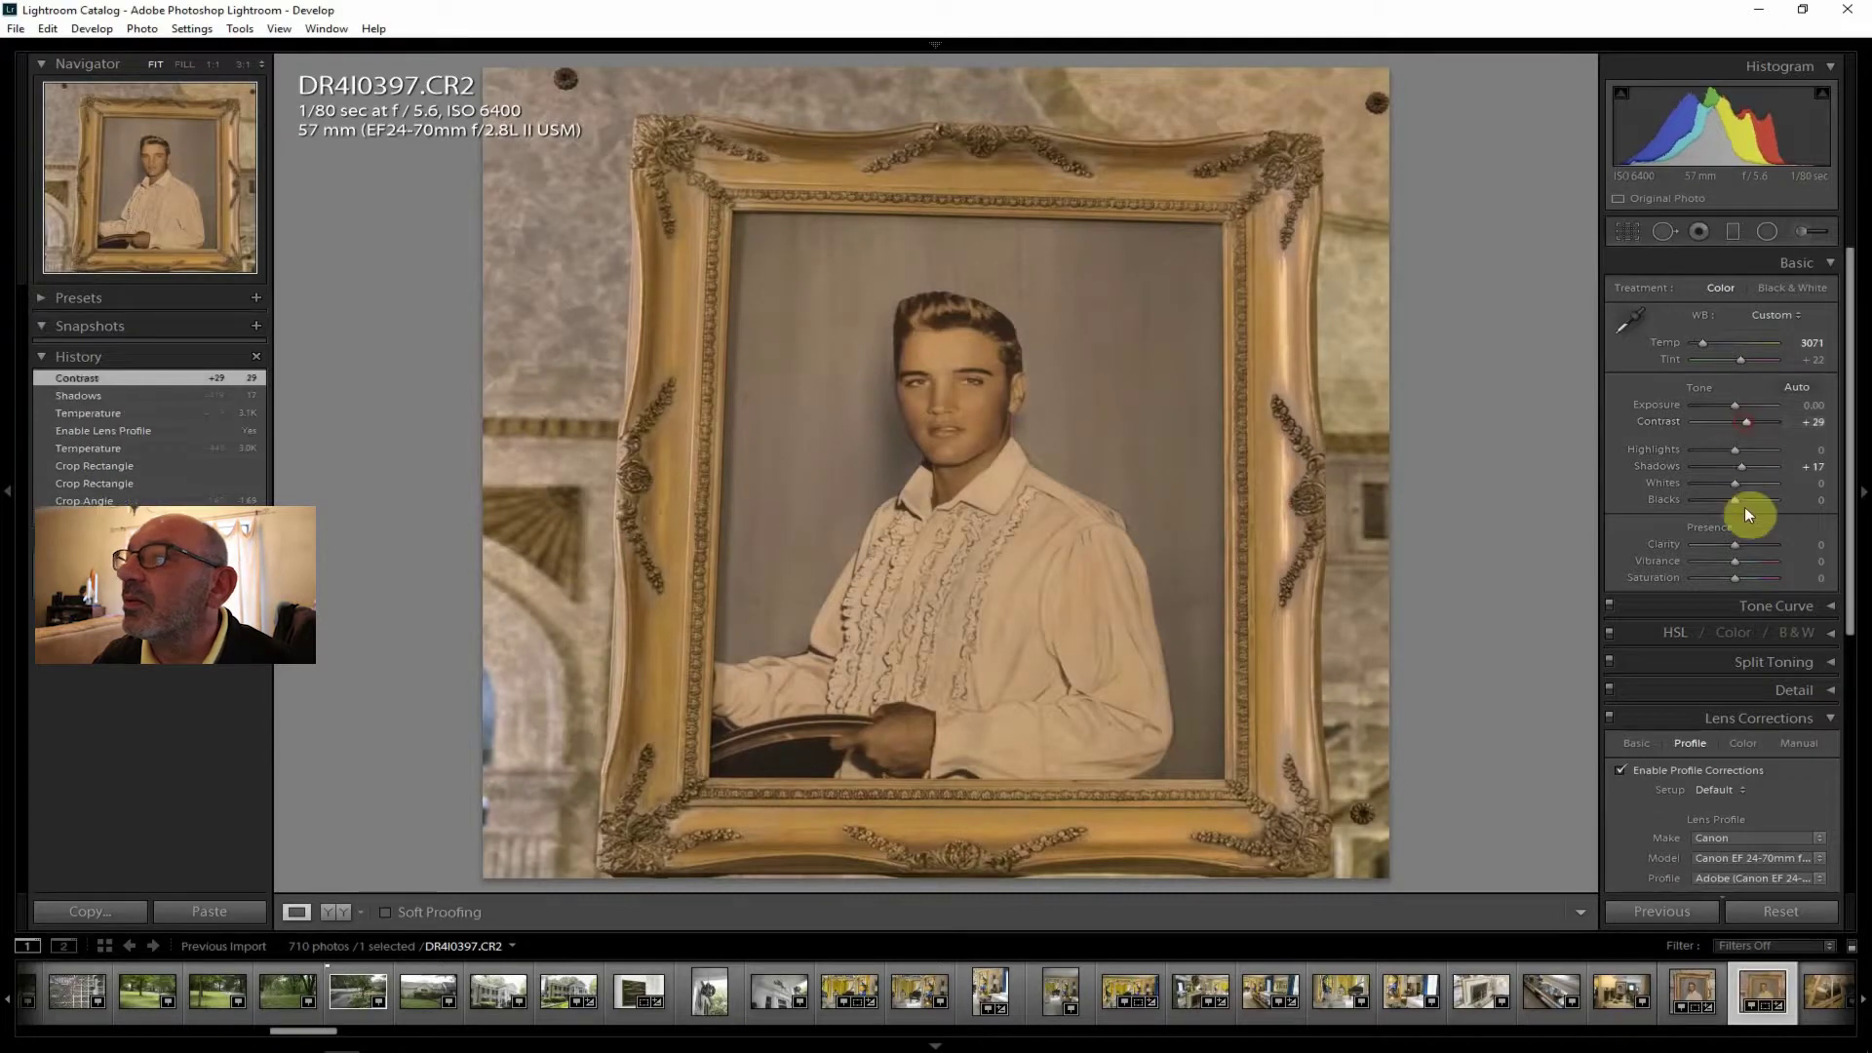
drag(1740, 548, 1740, 540)
drag(1735, 448, 1725, 449)
Set DR4I0397.CR2's vibrance to +10, saturation to +2, dehaze amount to +19 and temperature to 2833.
drag(1746, 558, 1735, 576)
drag(1859, 509, 1810, 386)
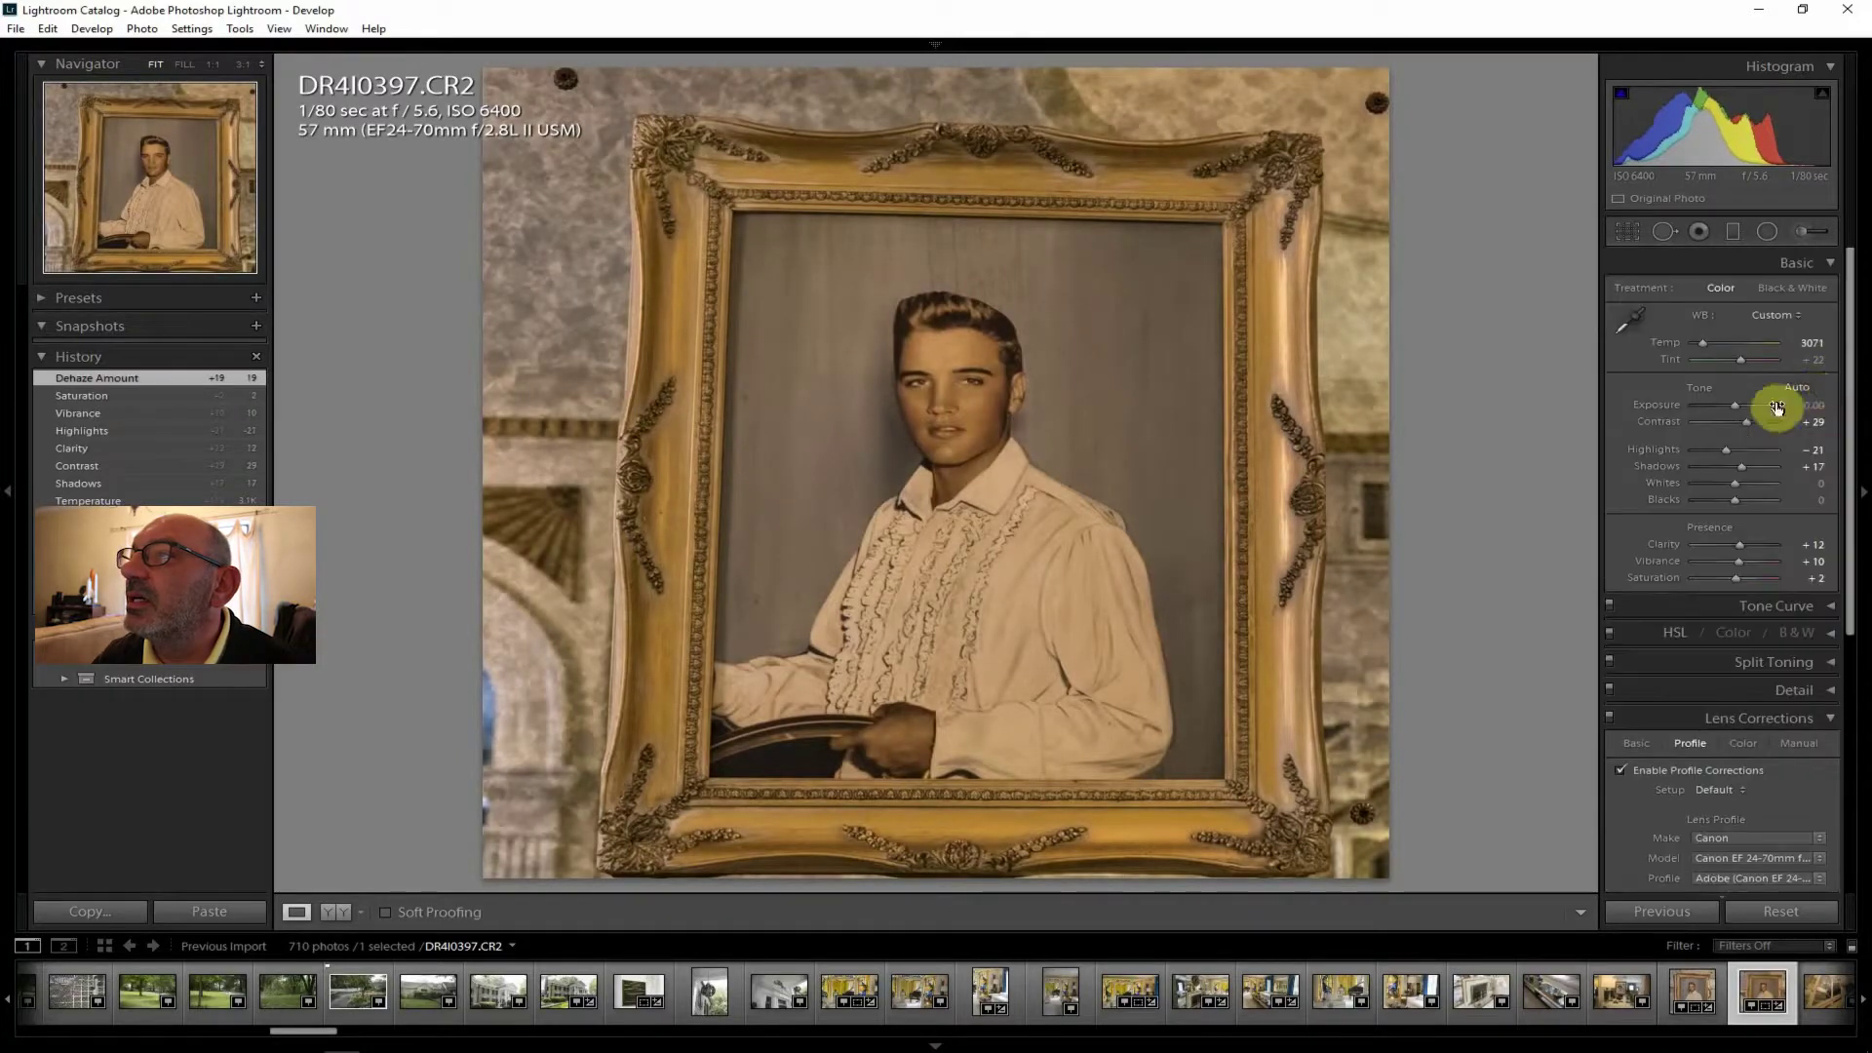
drag(1703, 341, 1700, 341)
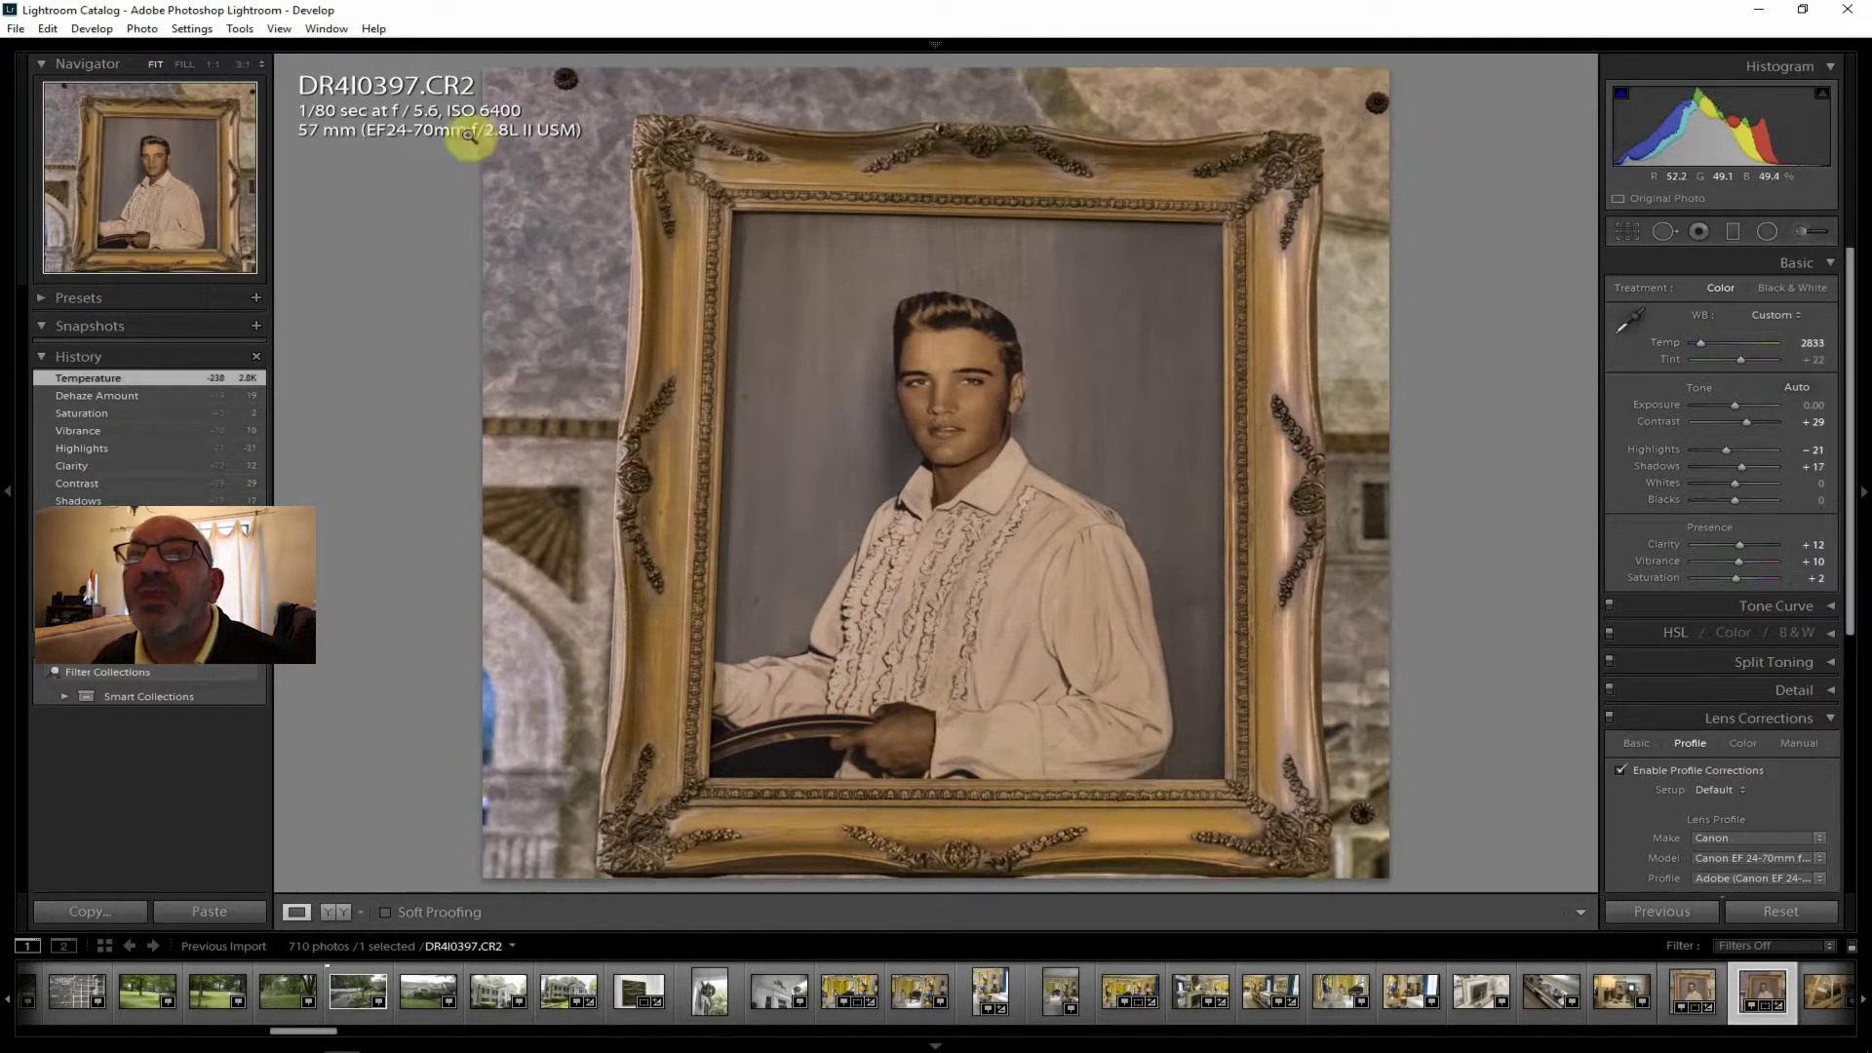
Export the second framed portrait as pDR4I0397.jpg to the J:\ToPost folder.
click(25, 32)
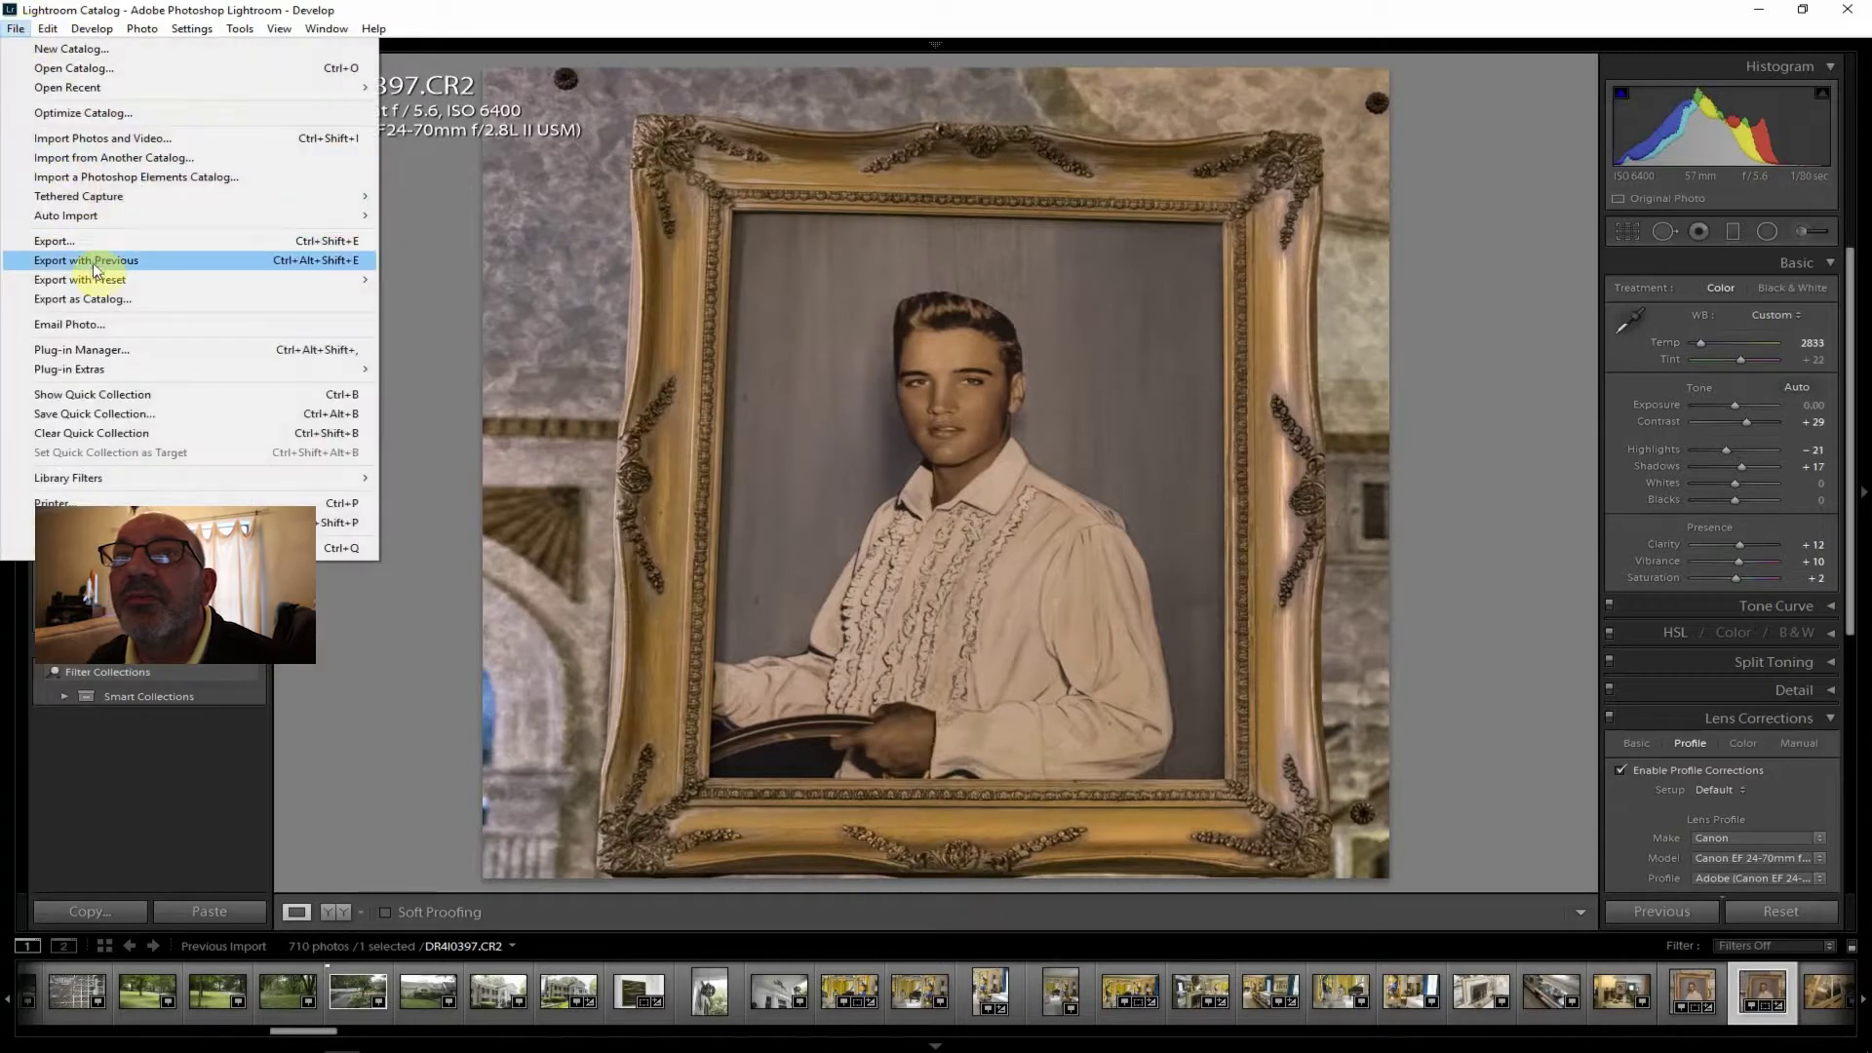
click(78, 236)
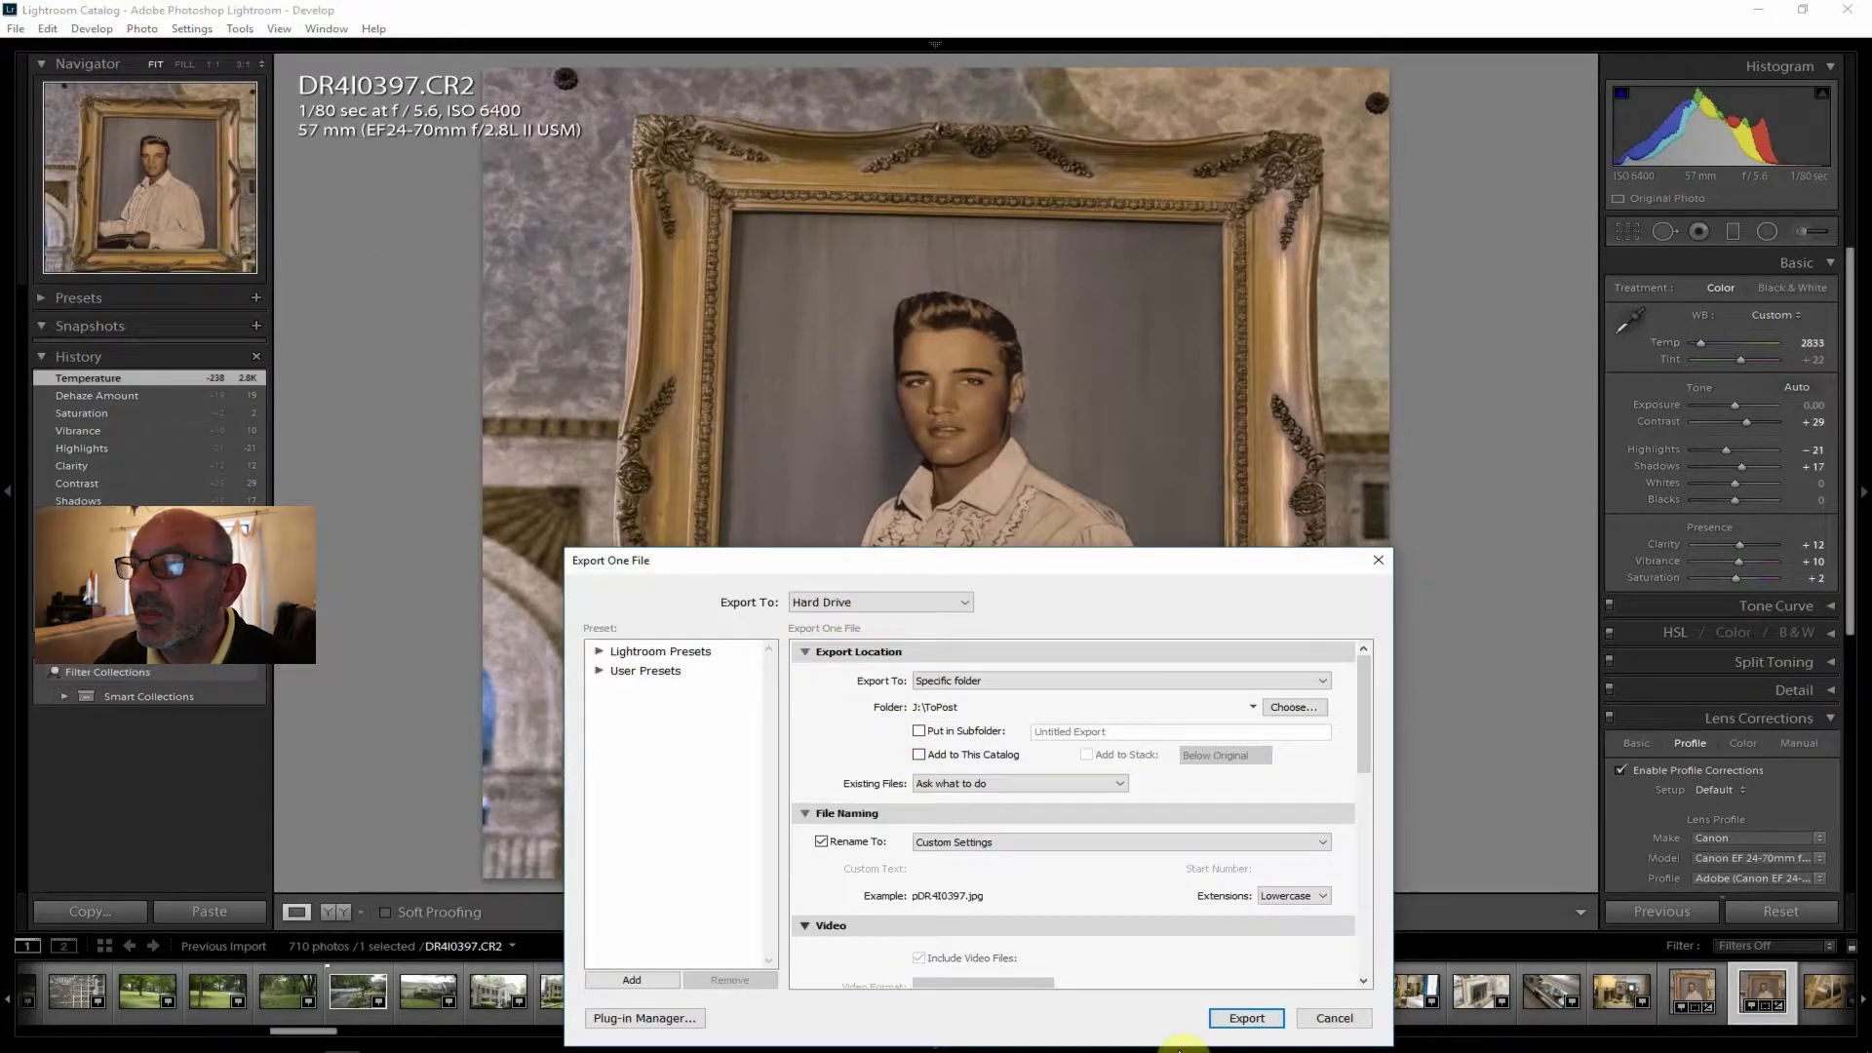
click(1246, 1018)
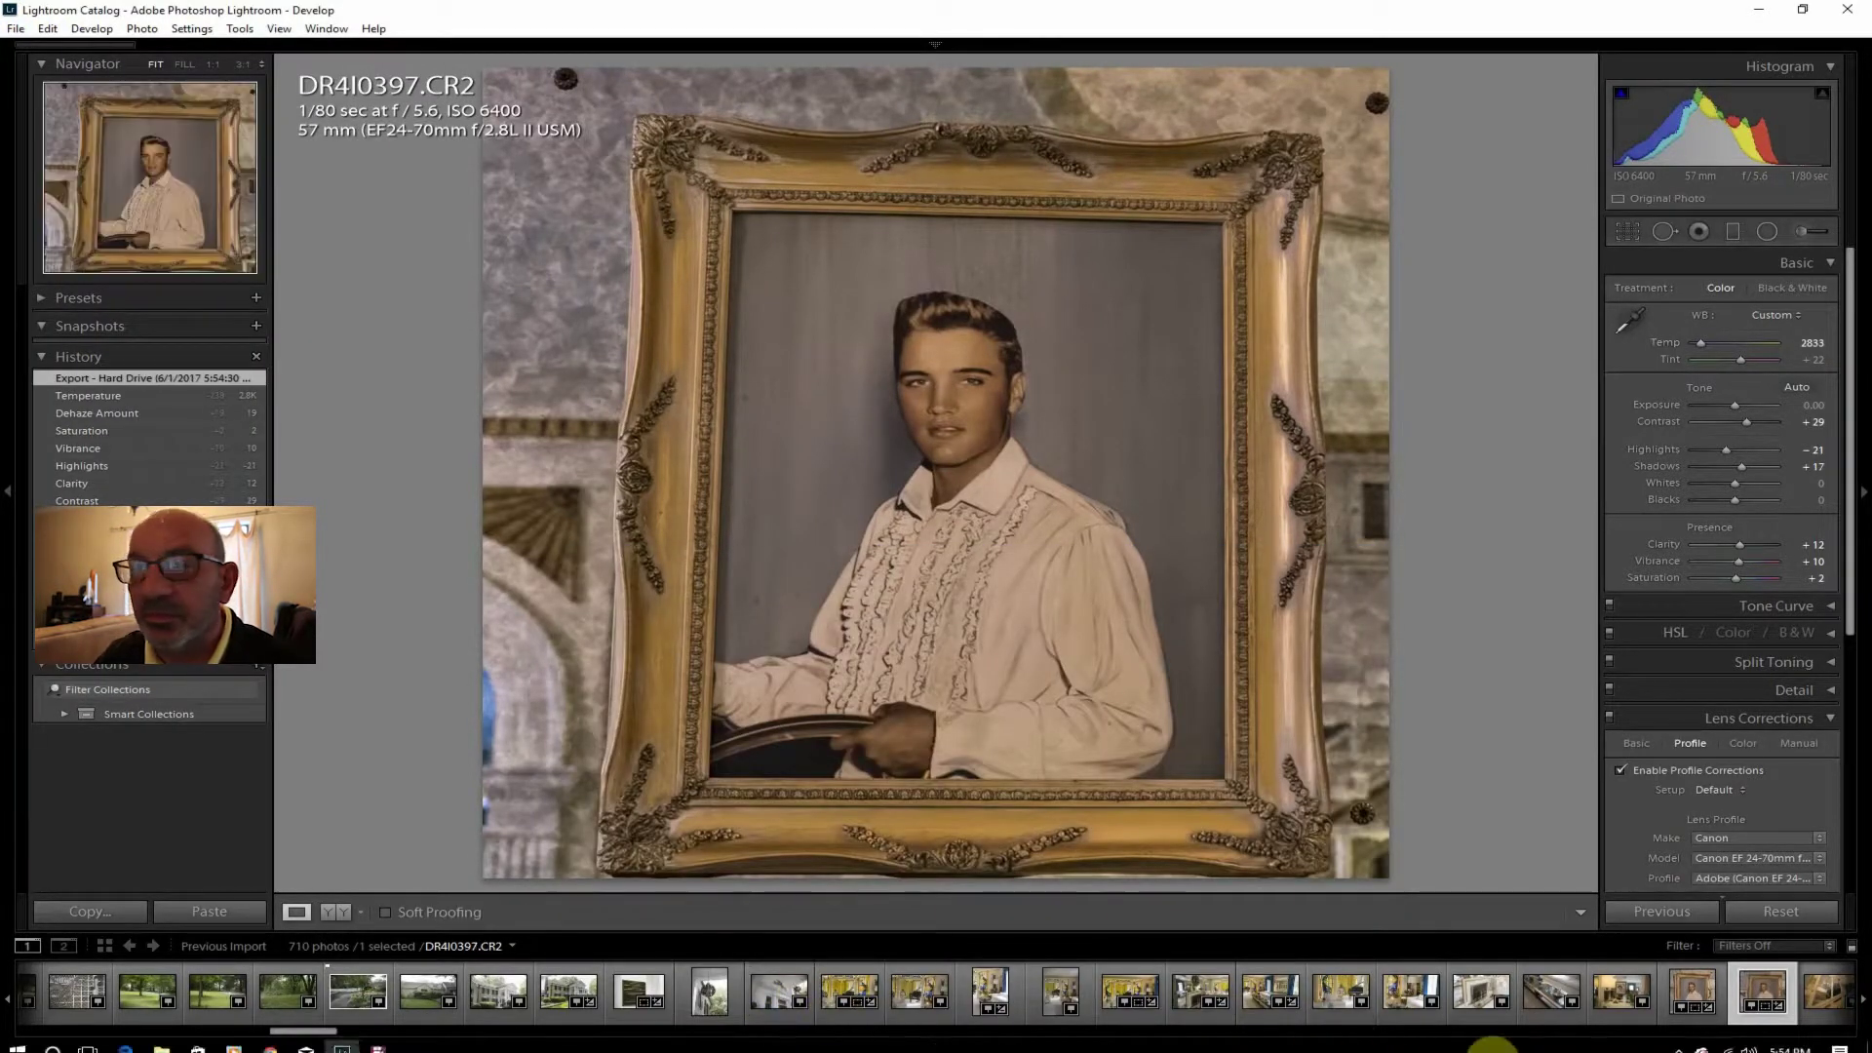
Open the staircase and chandelier photo DR4I0398.CR2 for review and reveal the module picker.
drag(320, 1039, 367, 1031)
click(591, 998)
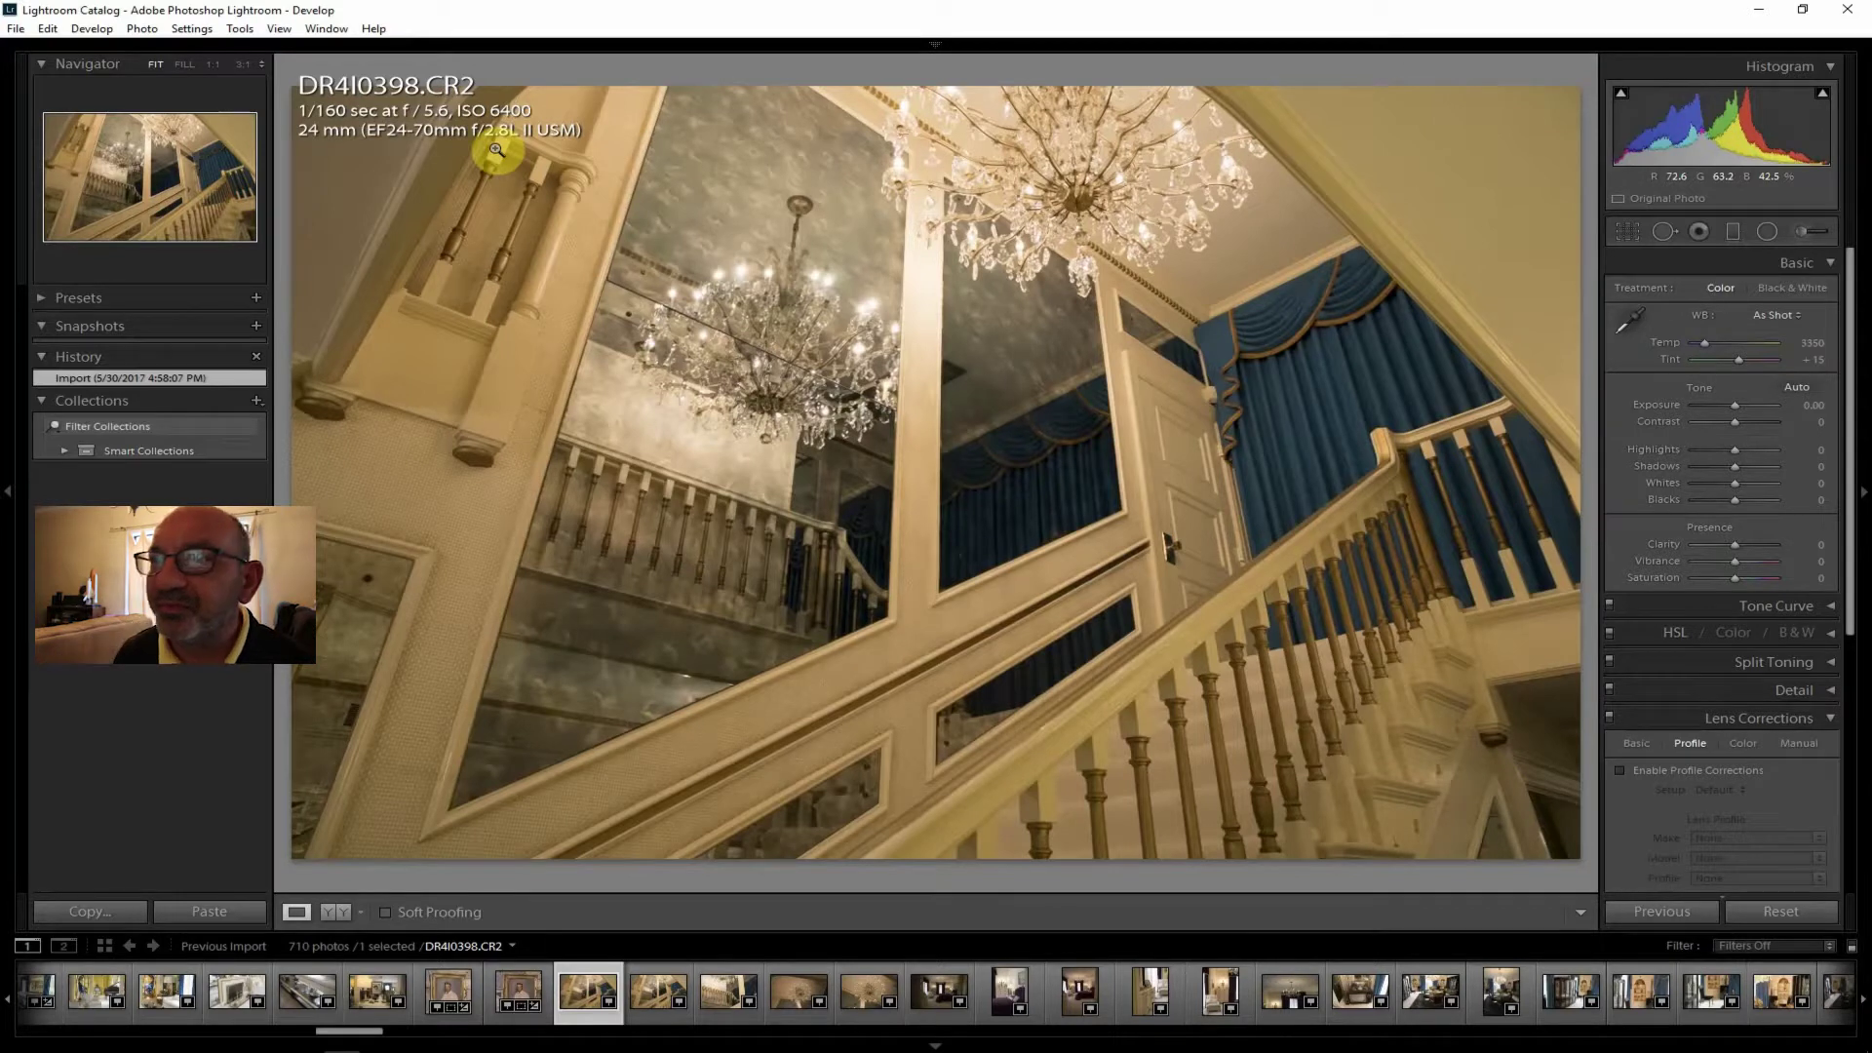
click(934, 44)
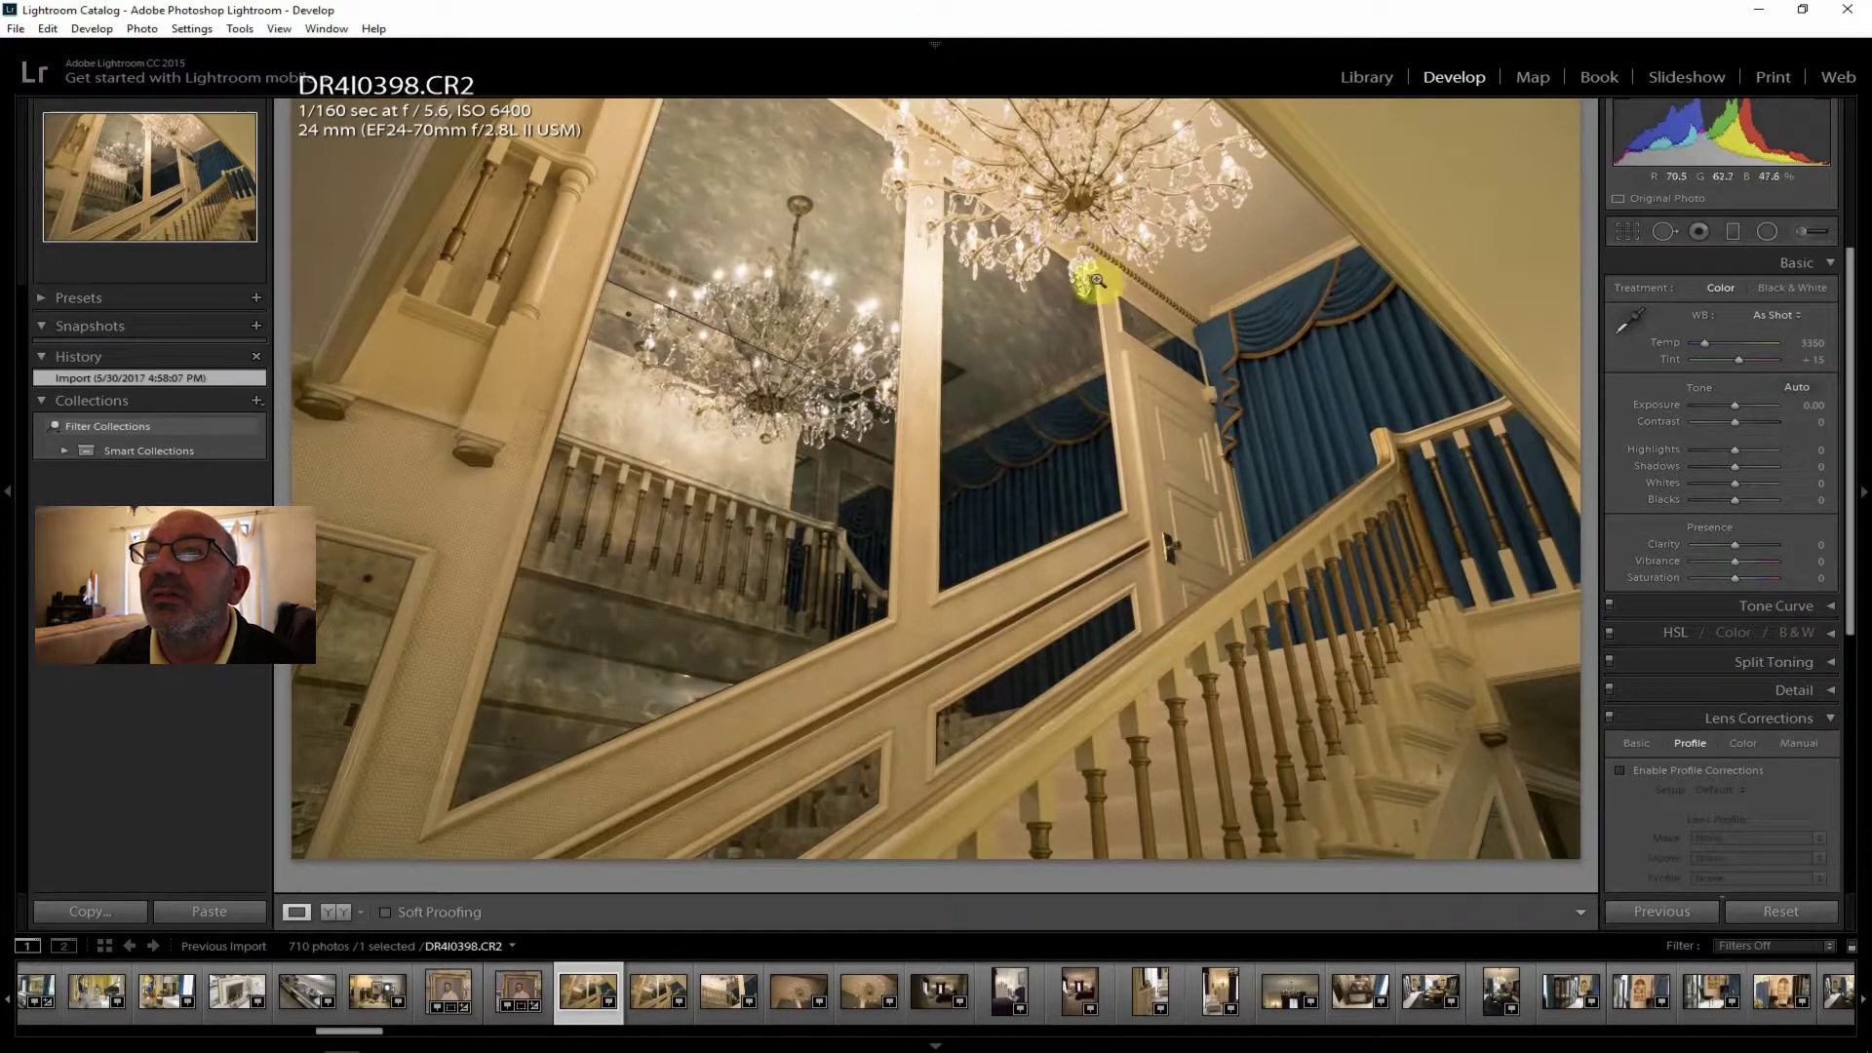
Compare the neighbouring staircase and chandelier photos and return to DR4I0398.CR2.
click(721, 992)
click(653, 992)
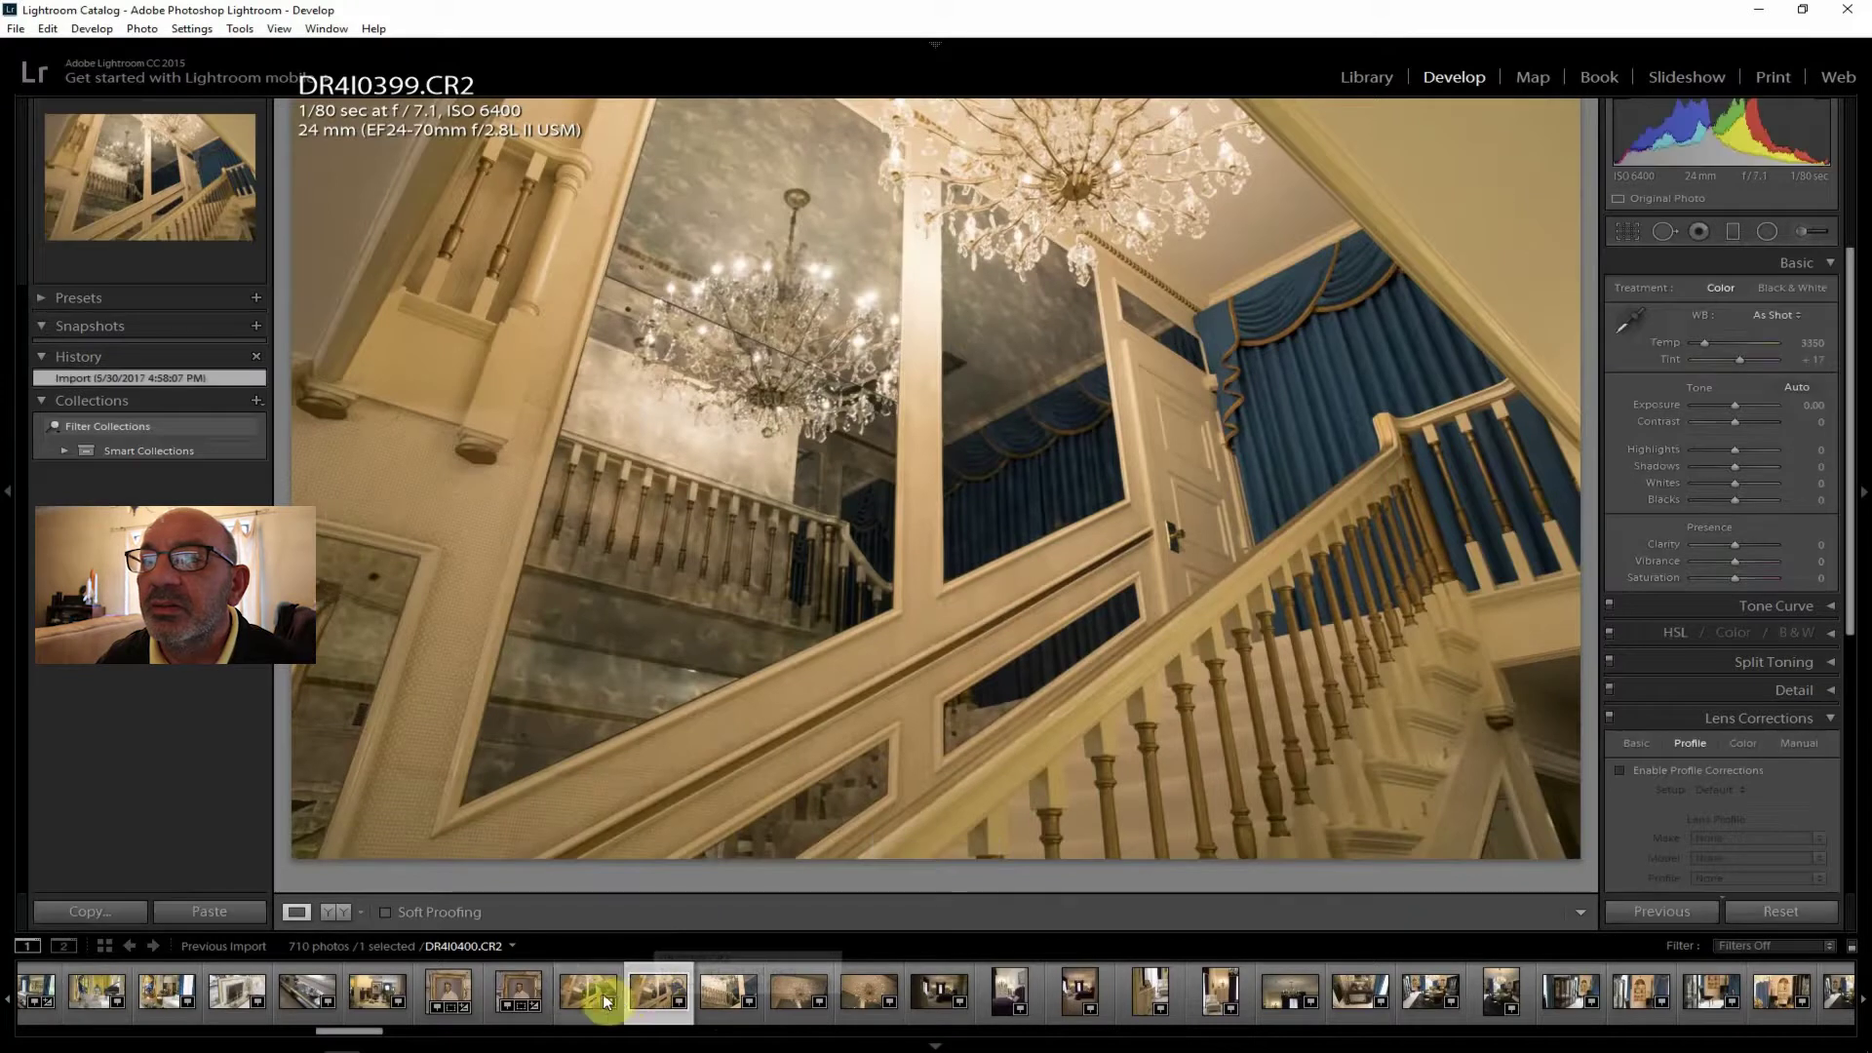
scroll(616, 992, left, 3)
click(851, 991)
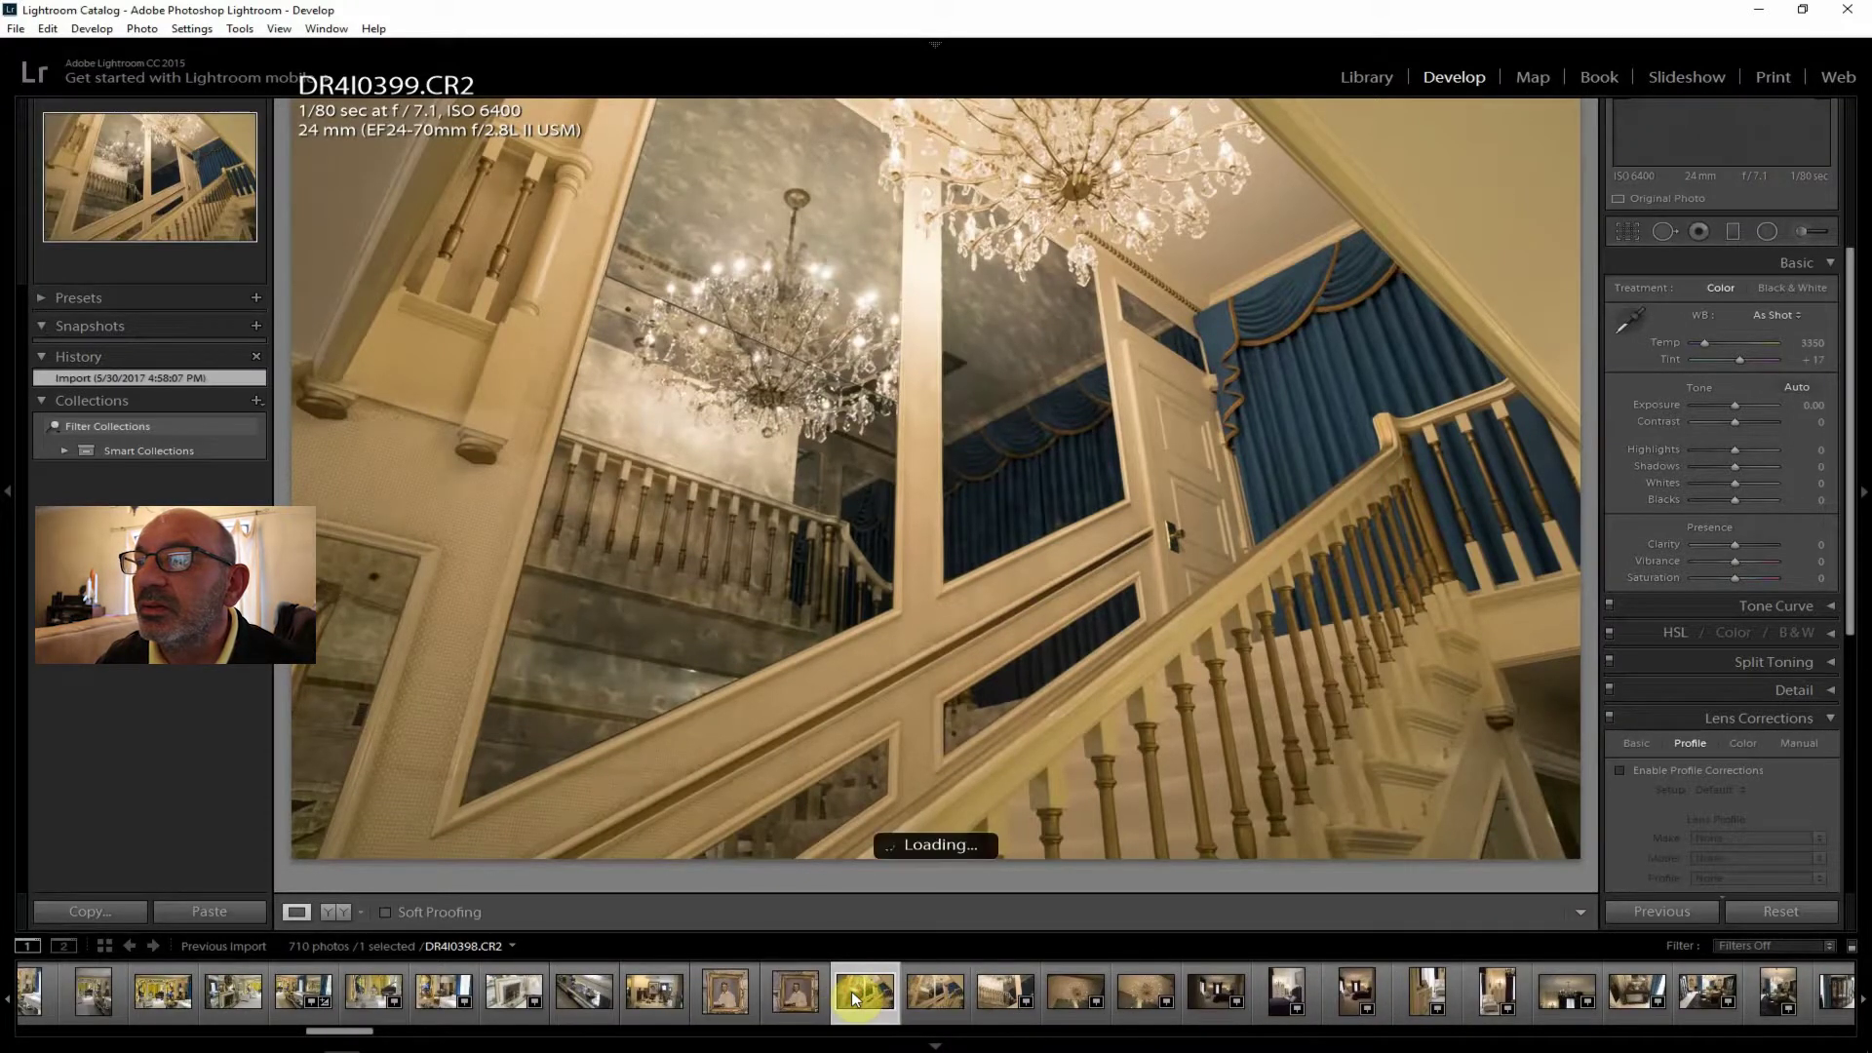
click(1133, 997)
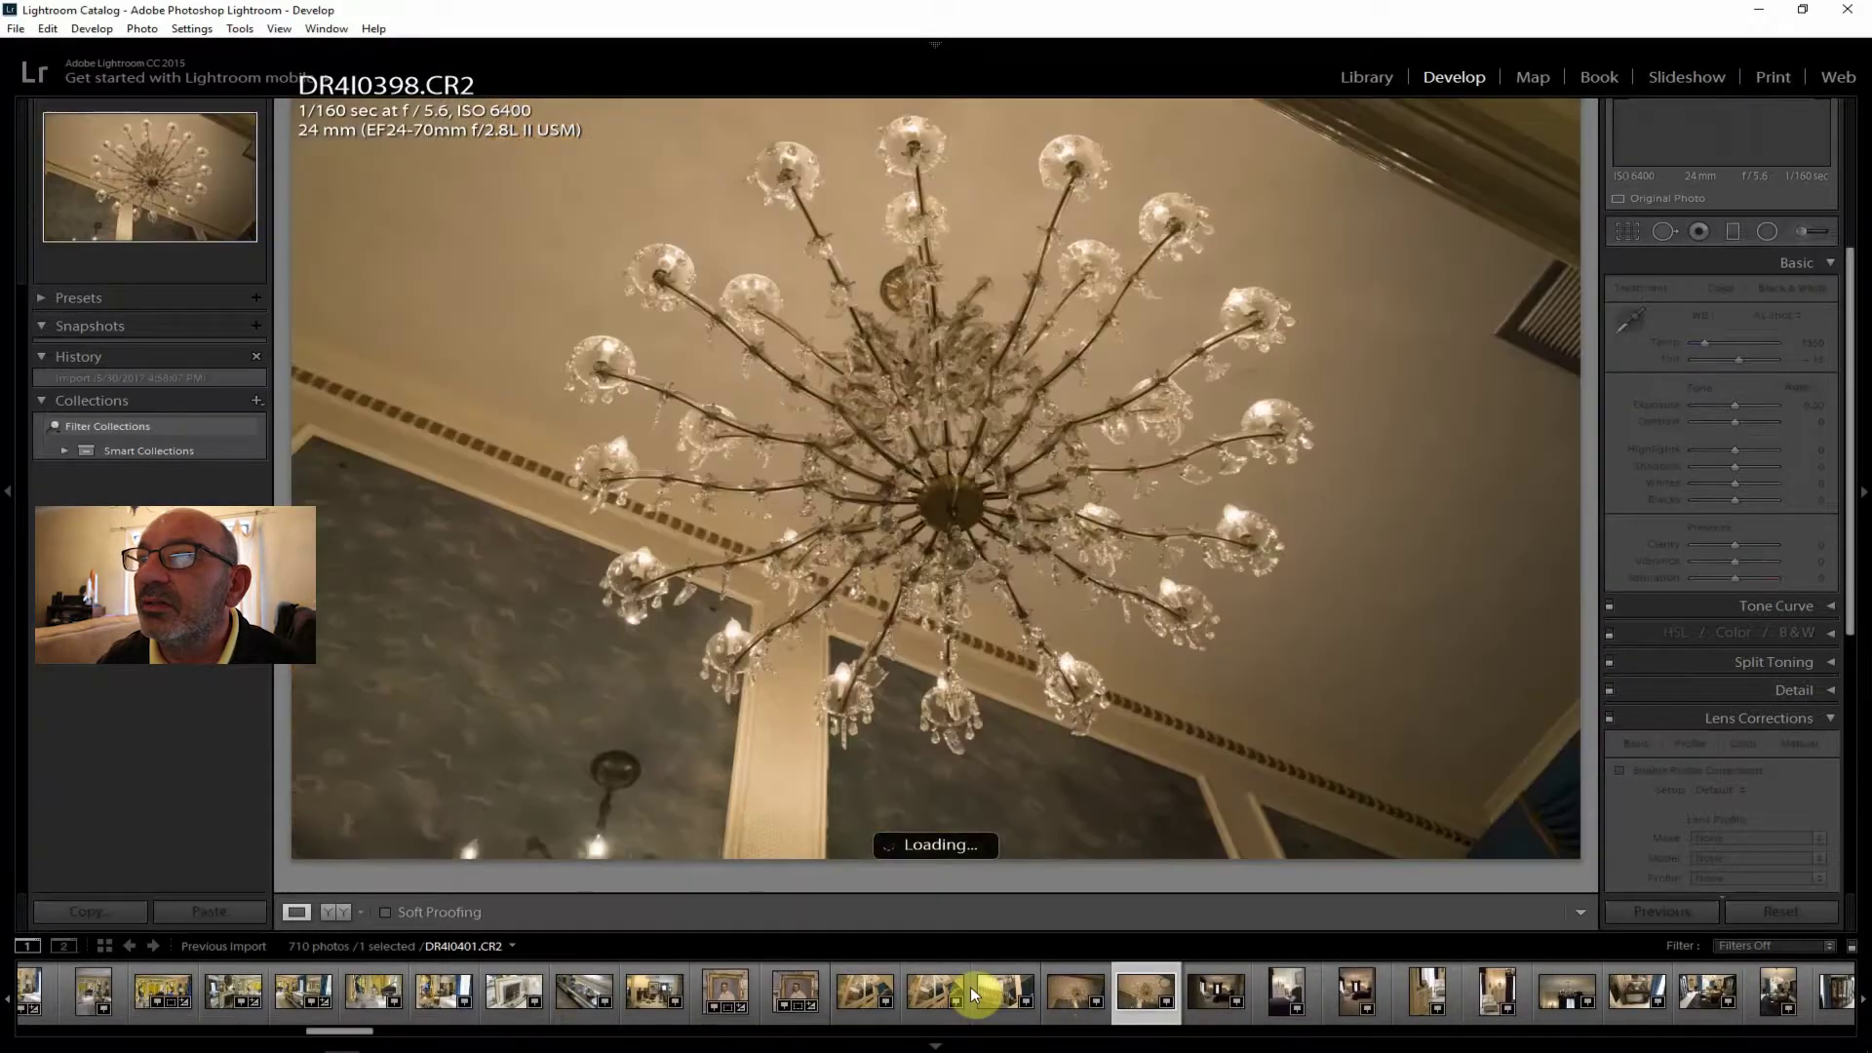
click(857, 989)
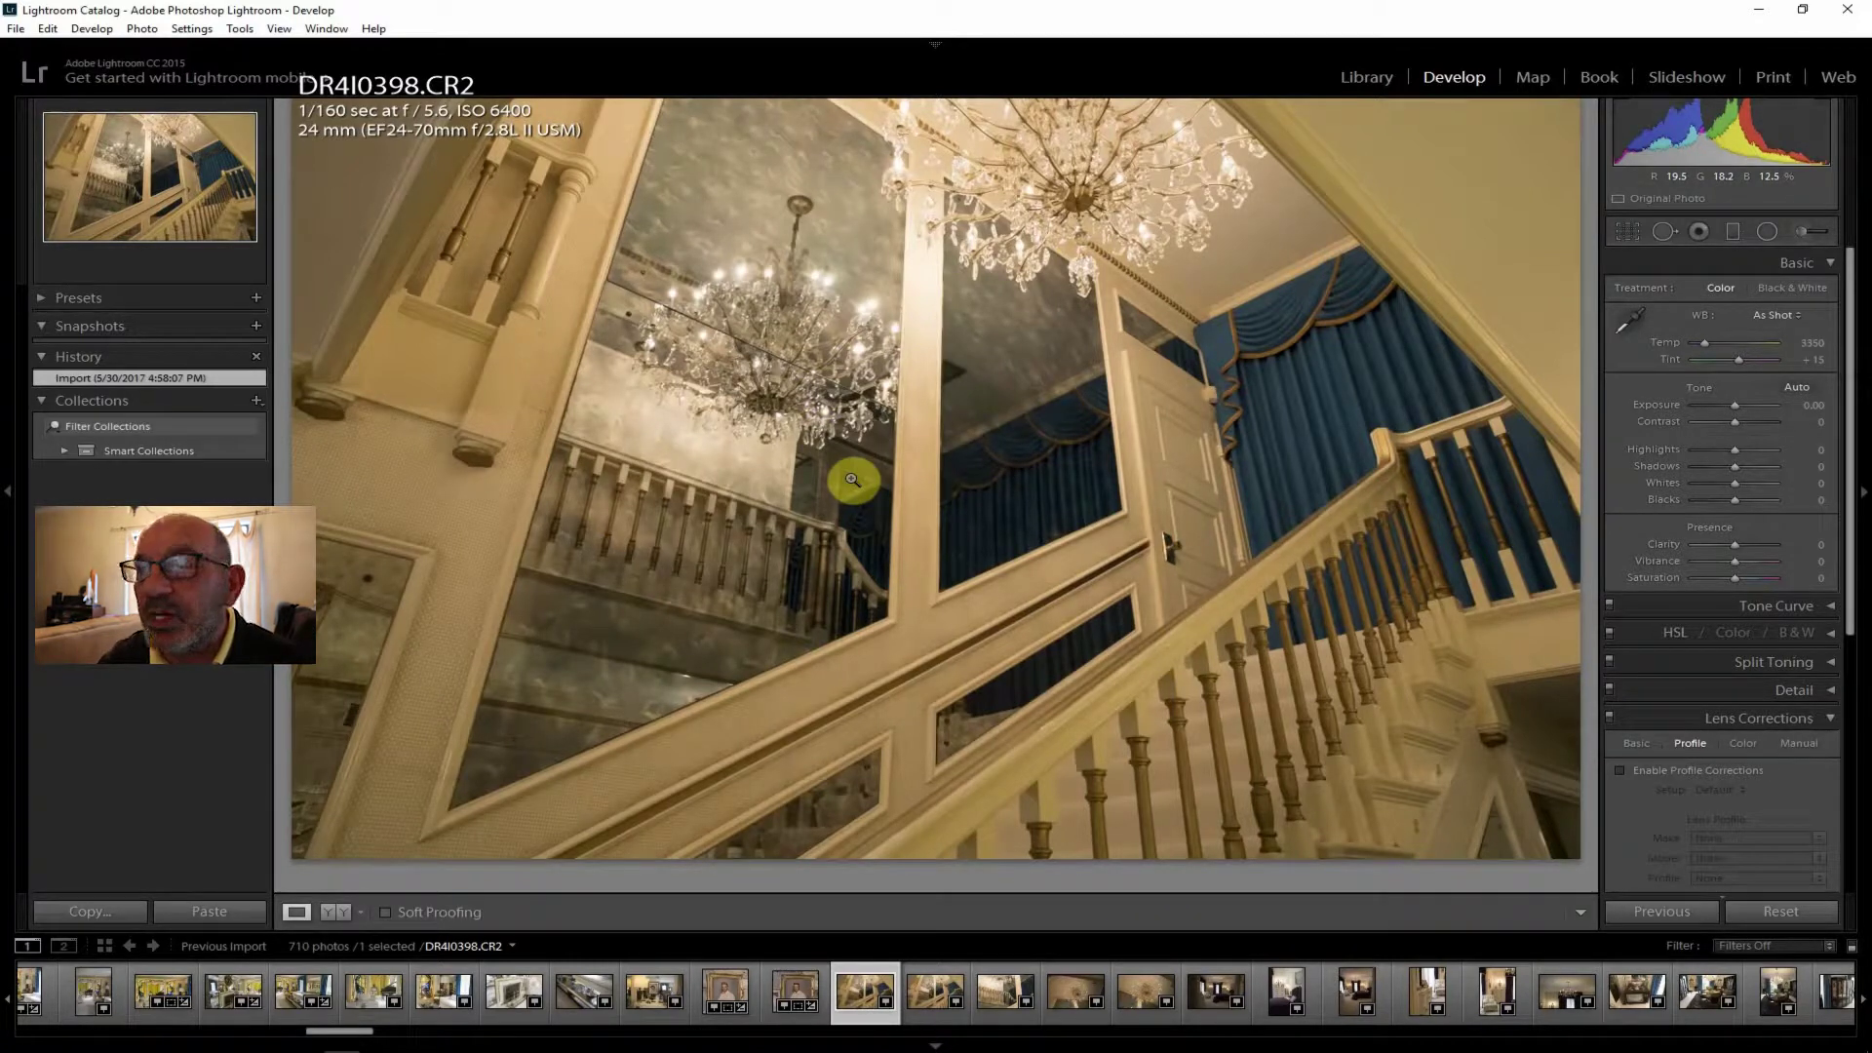
Enable DR4I0398.CR2's lens profile and set temperature 2952, clarity +24, contrast +26, shadows +55, highlights -14 and exposure +0.36.
click(1673, 768)
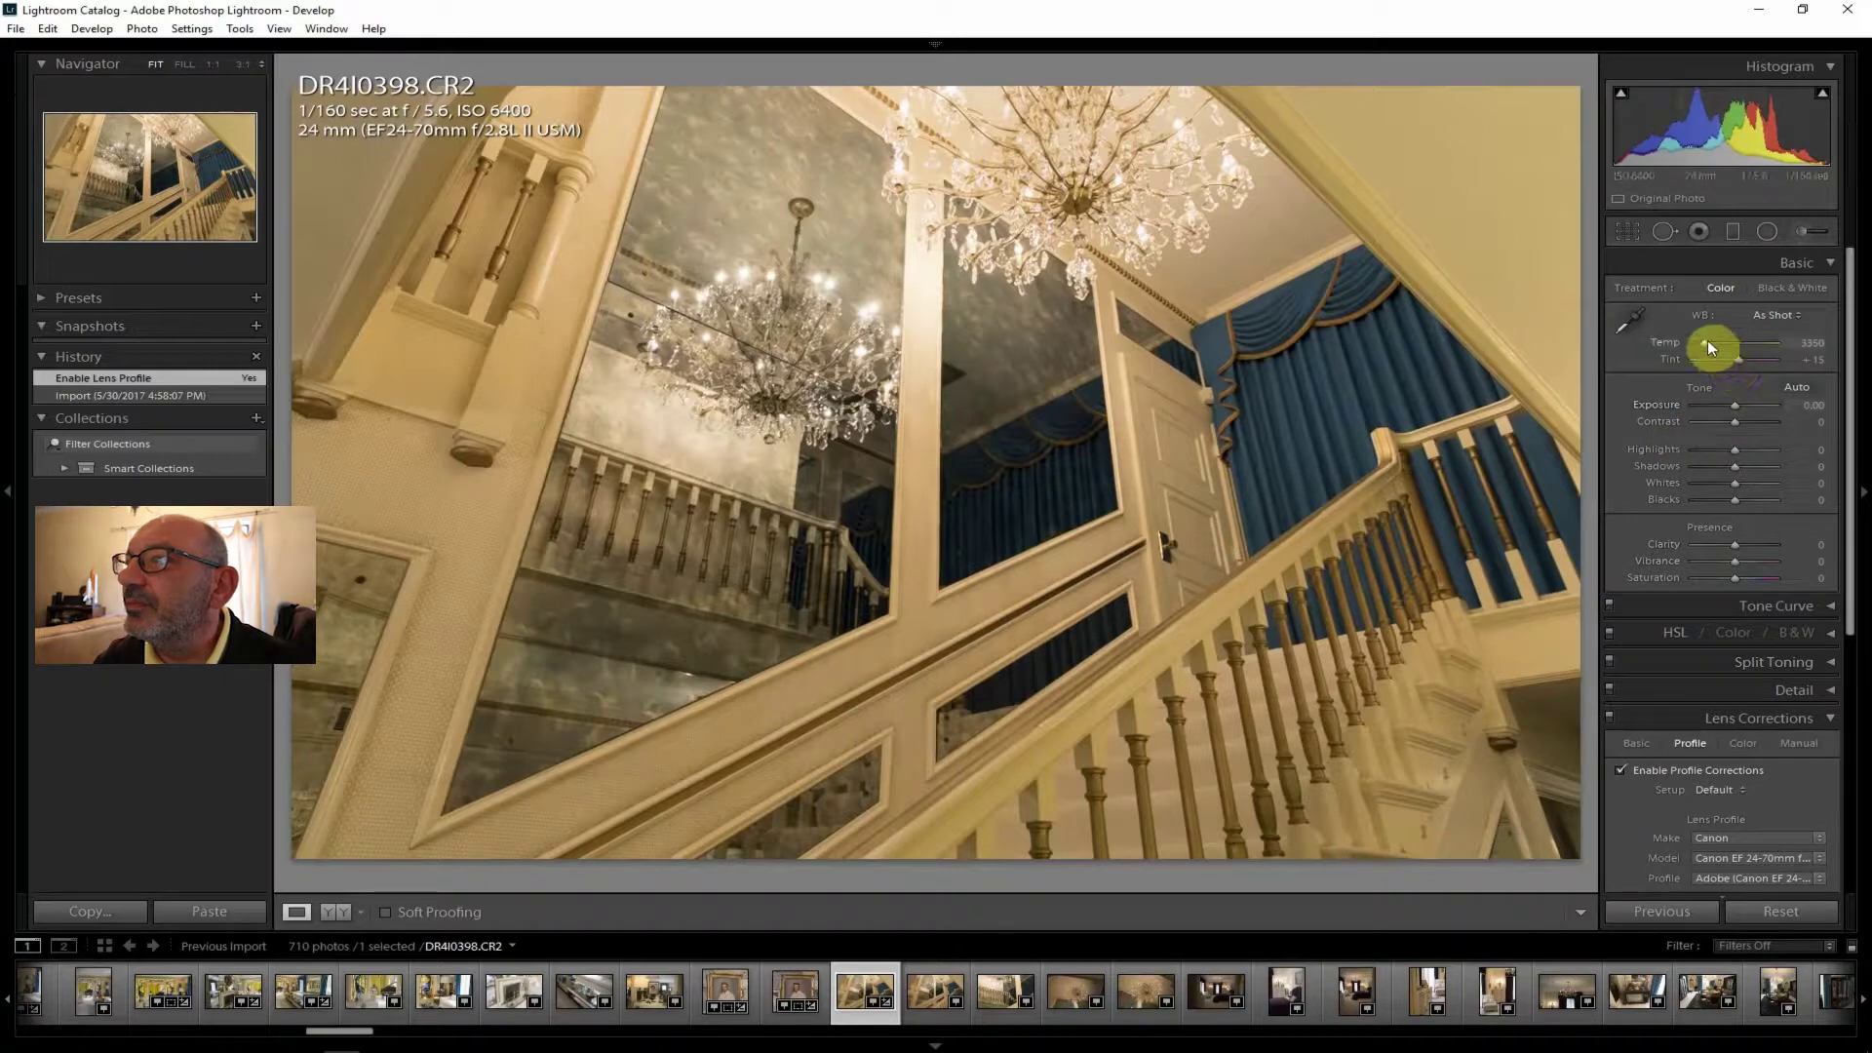
drag(1704, 341, 1702, 341)
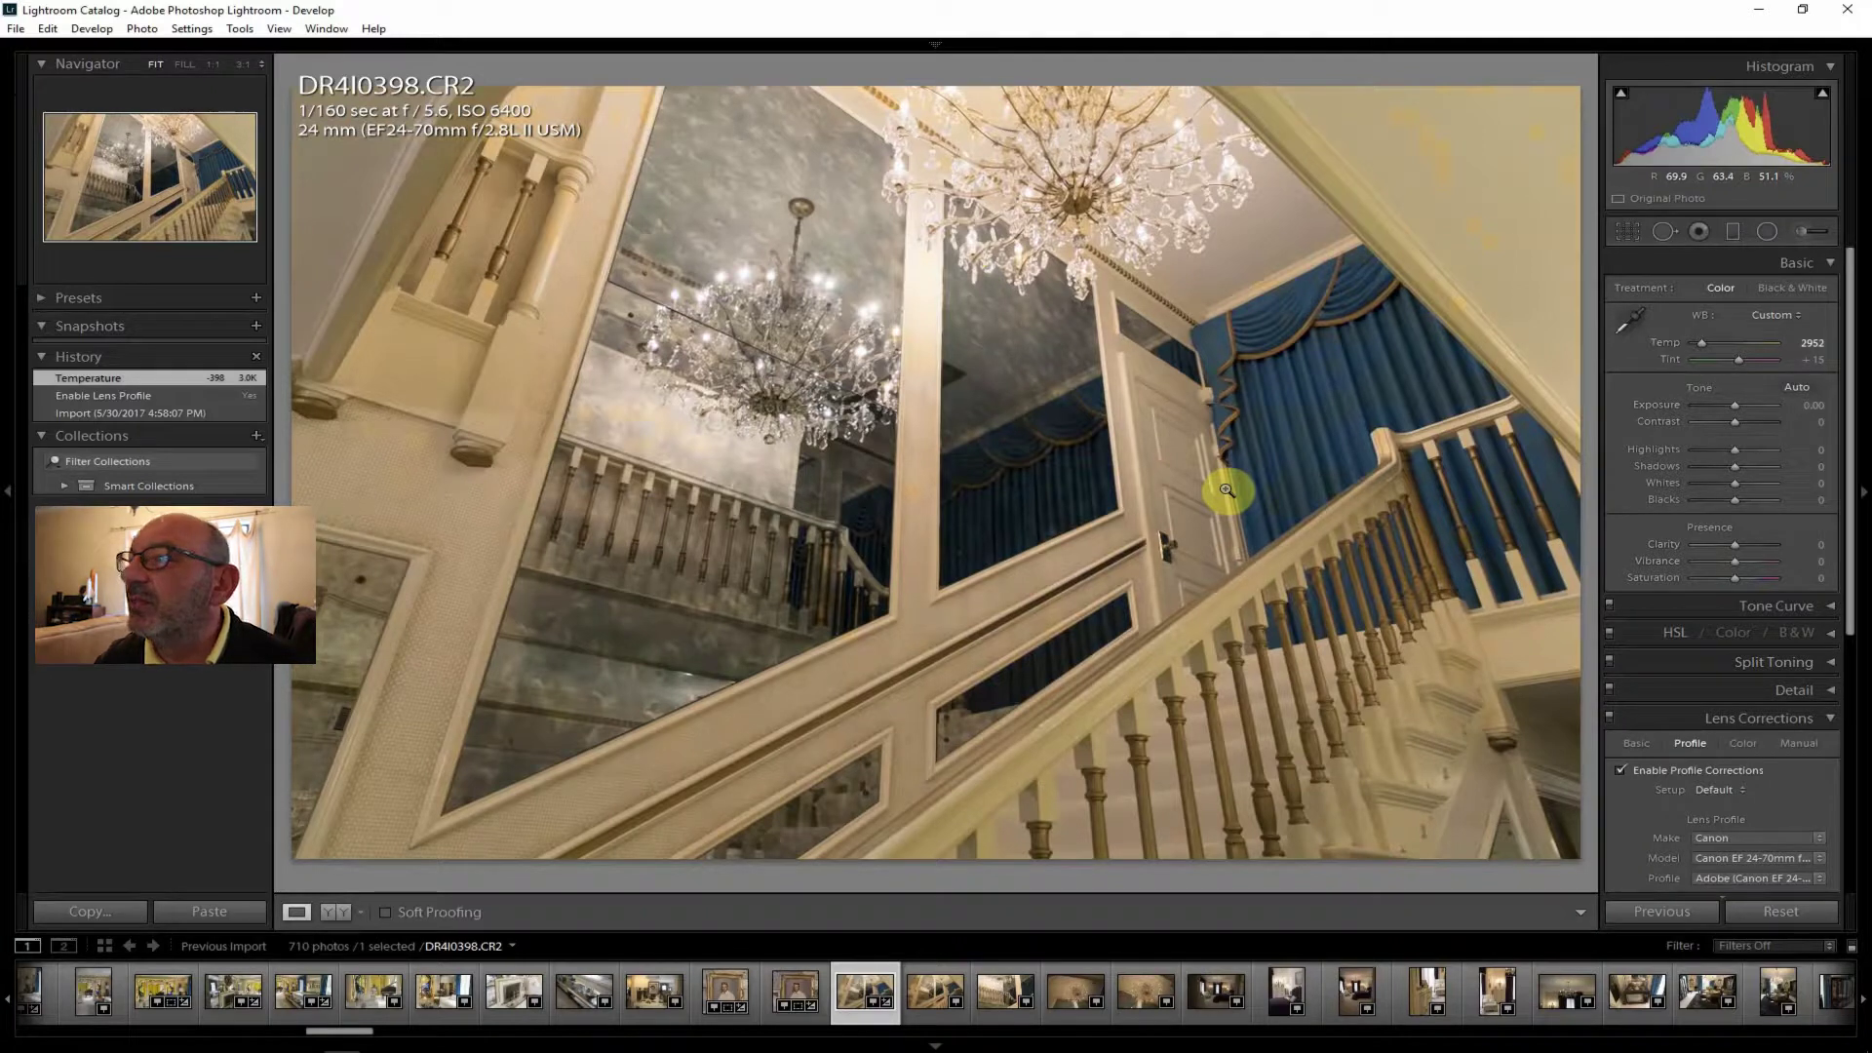
drag(1745, 545, 1746, 546)
mouse_move(1736, 418)
mouse_down()
mouse_move(1757, 466)
mouse_move(1730, 449)
mouse_move(1738, 403)
mouse_up()
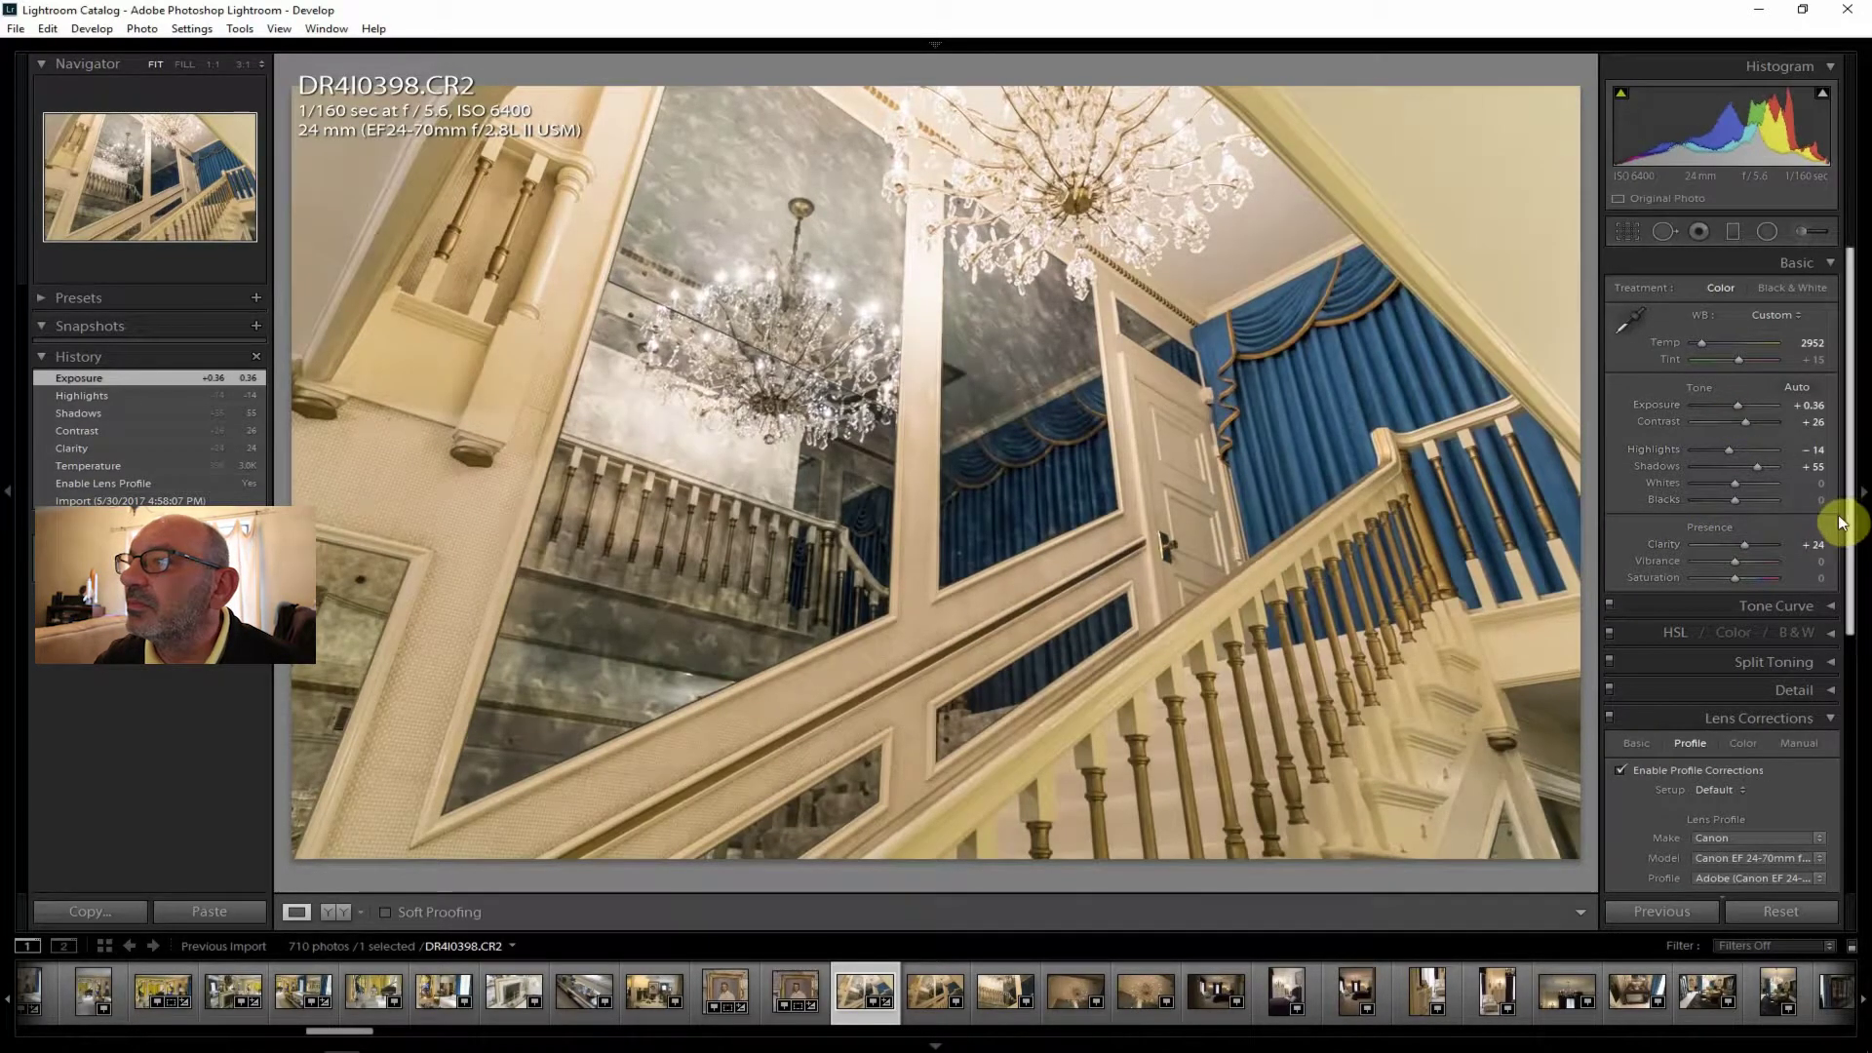
Set DR4I0398.CR2's vibrance to +12, saturation to +5 and dehaze amount to +12.
drag(1733, 560, 1733, 575)
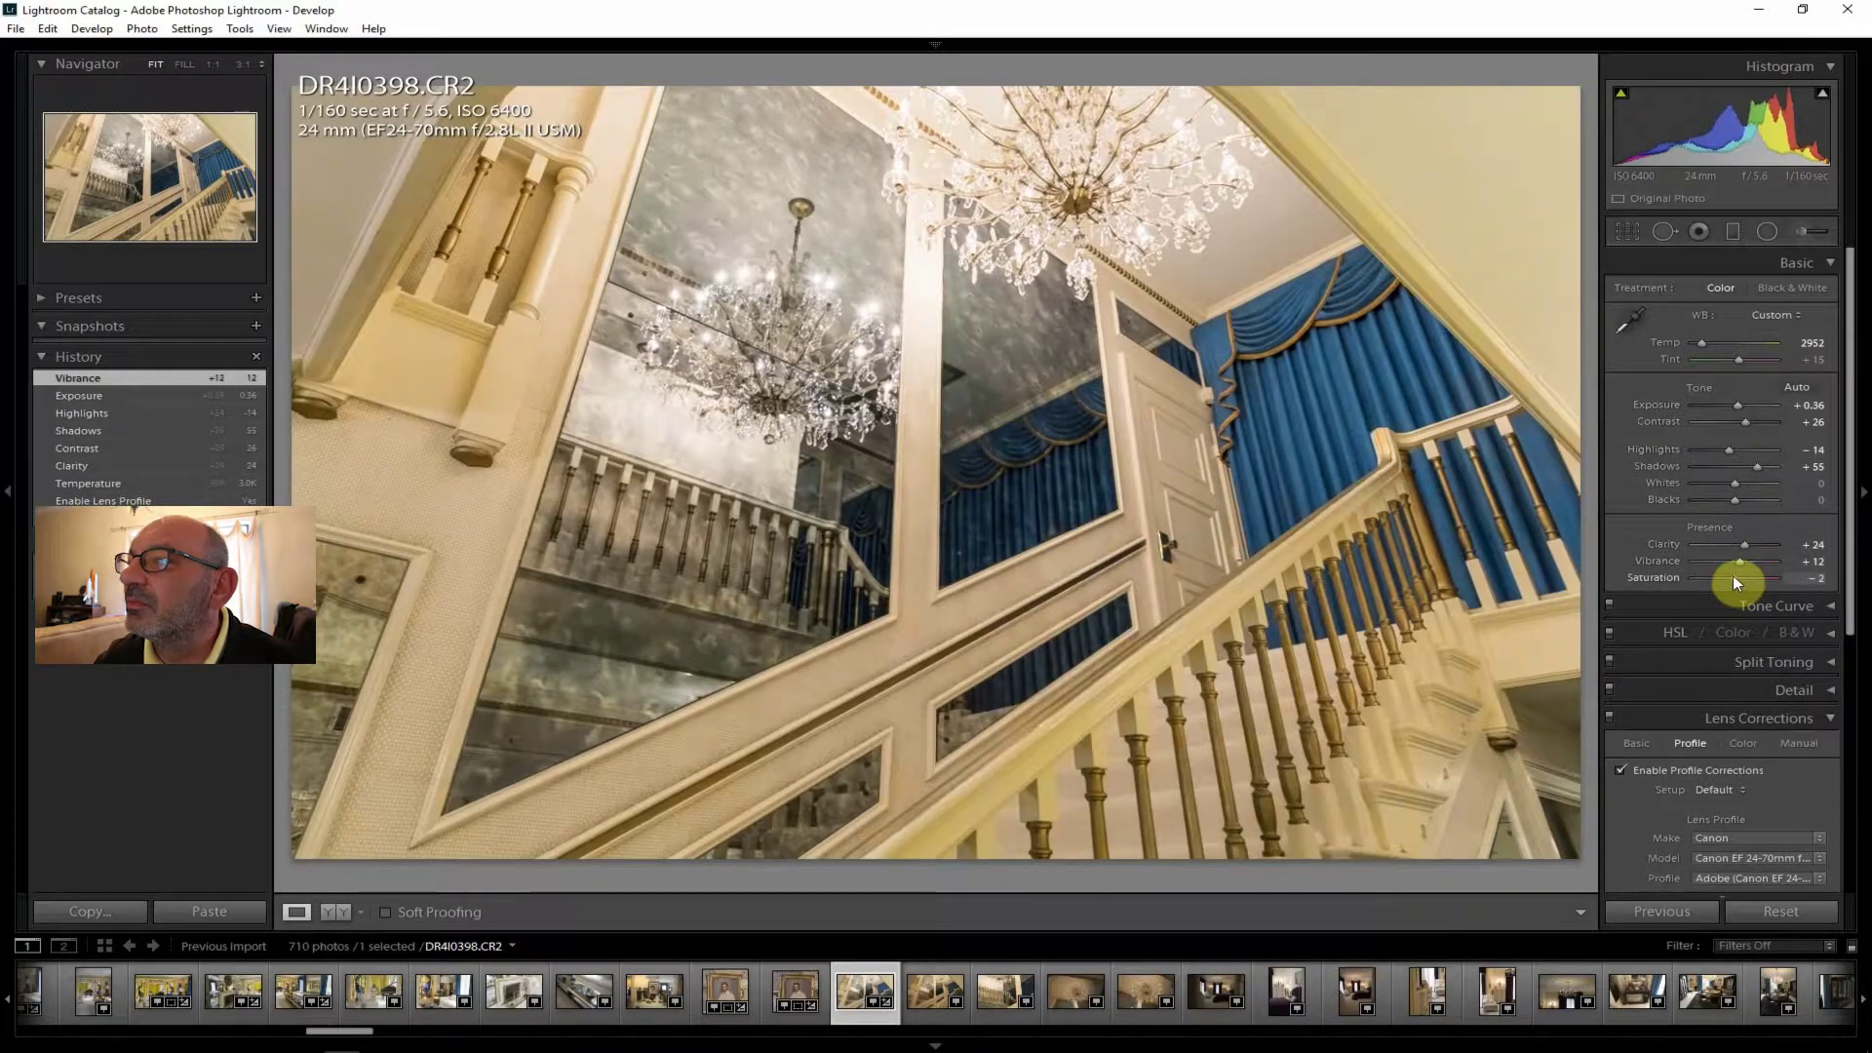
drag(1737, 577, 1742, 576)
drag(1852, 544, 1851, 869)
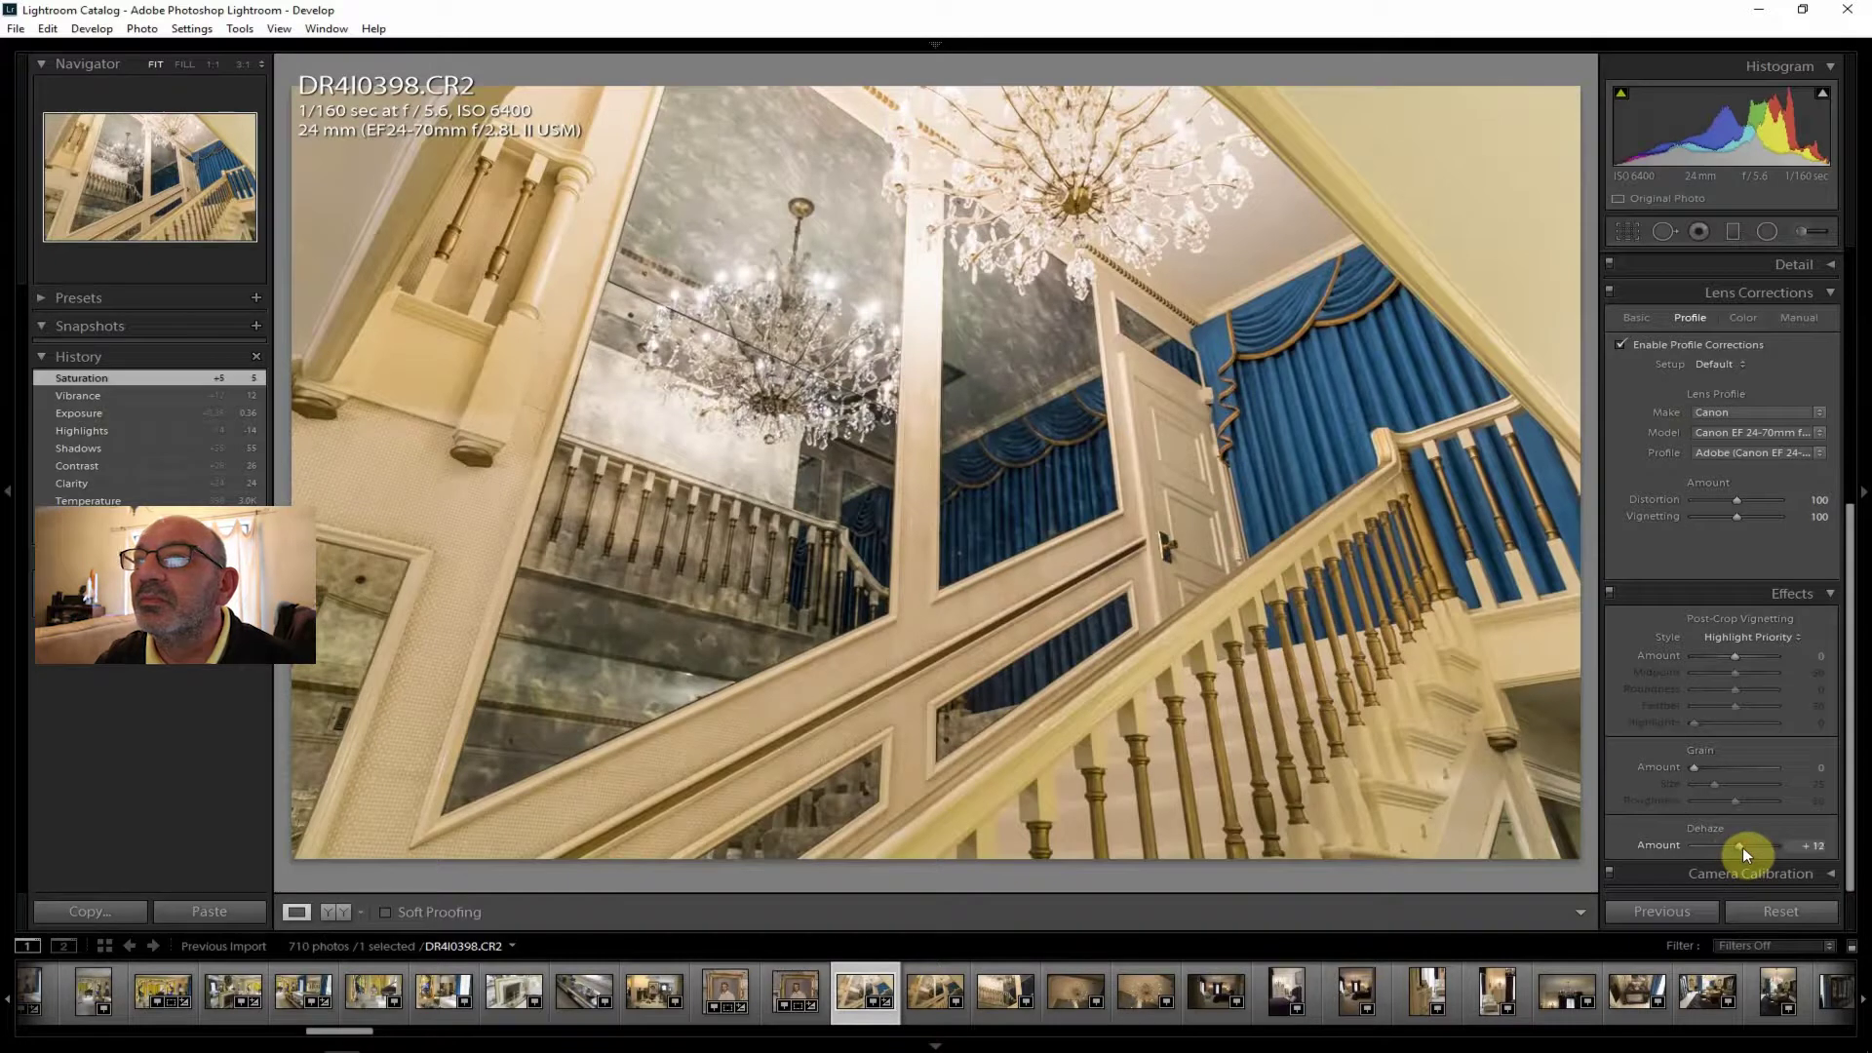
drag(1744, 854, 1744, 854)
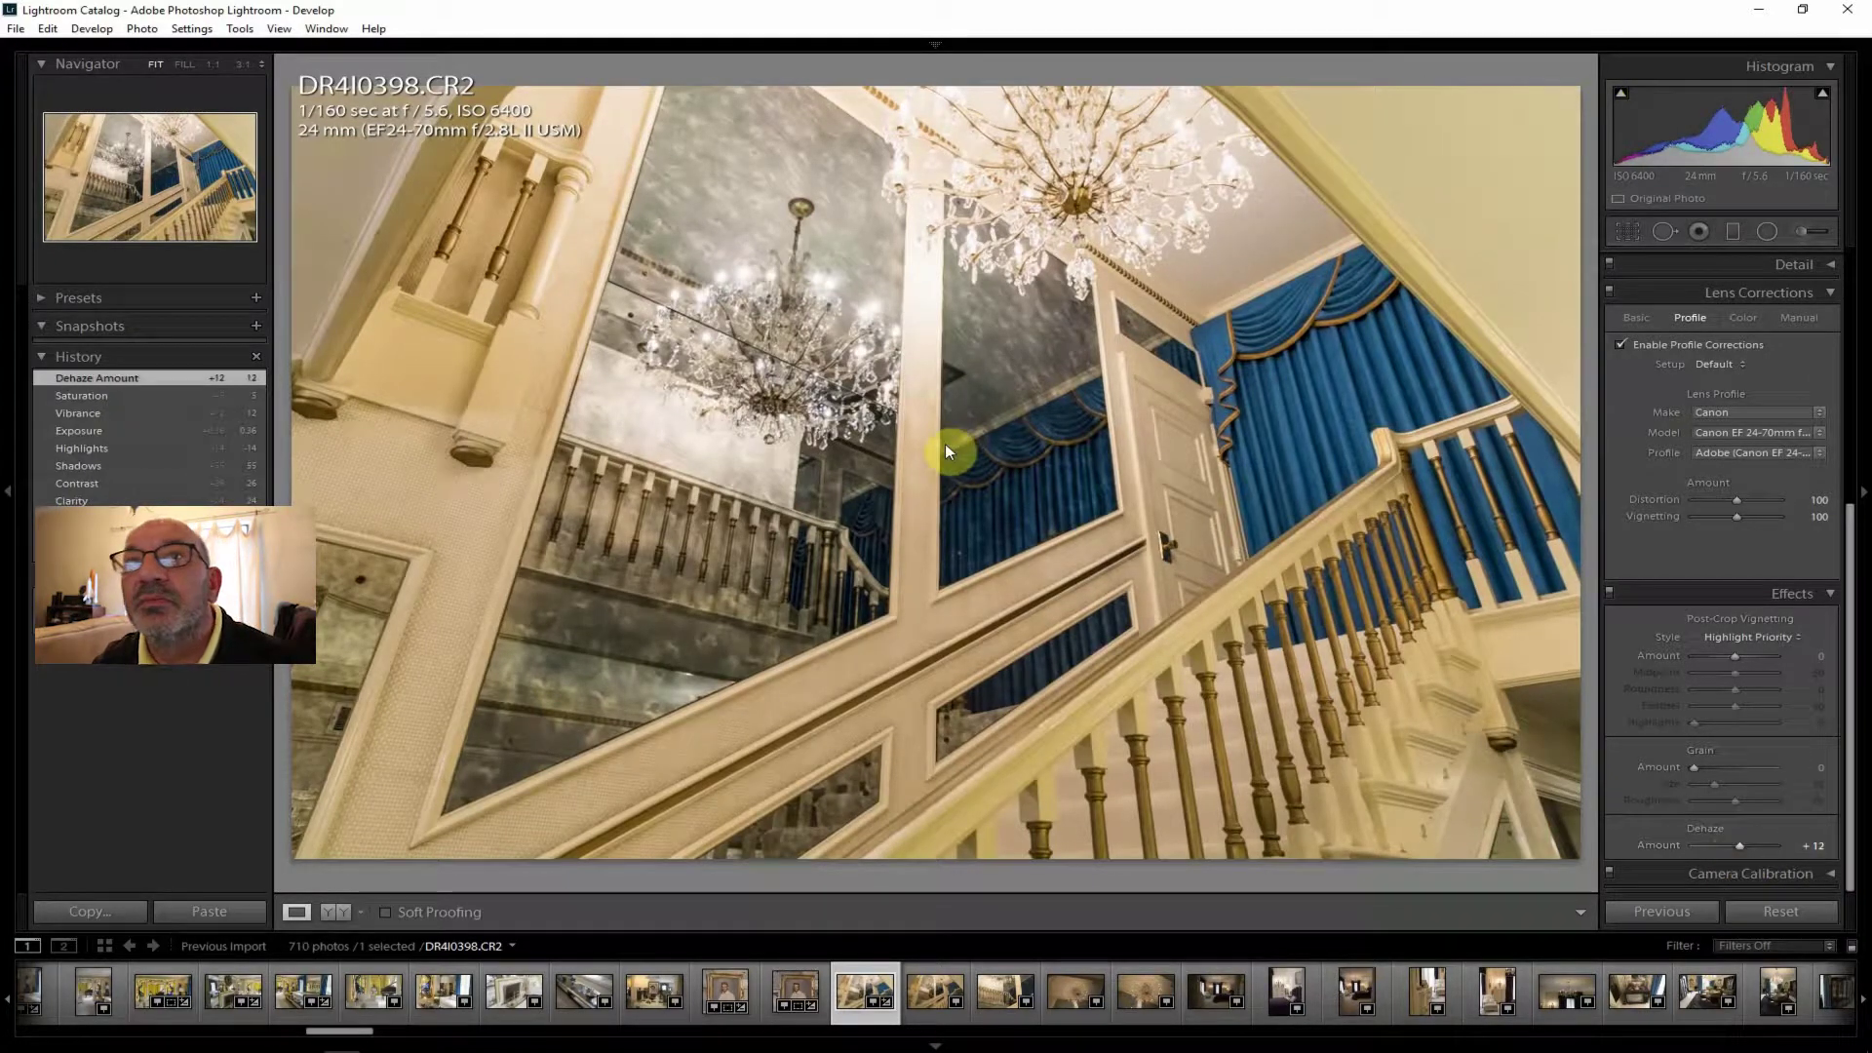
Export the edited staircase photo DR4I0398.CR2 to the J:\ToPost folder with lowercase extension naming.
click(17, 32)
click(99, 239)
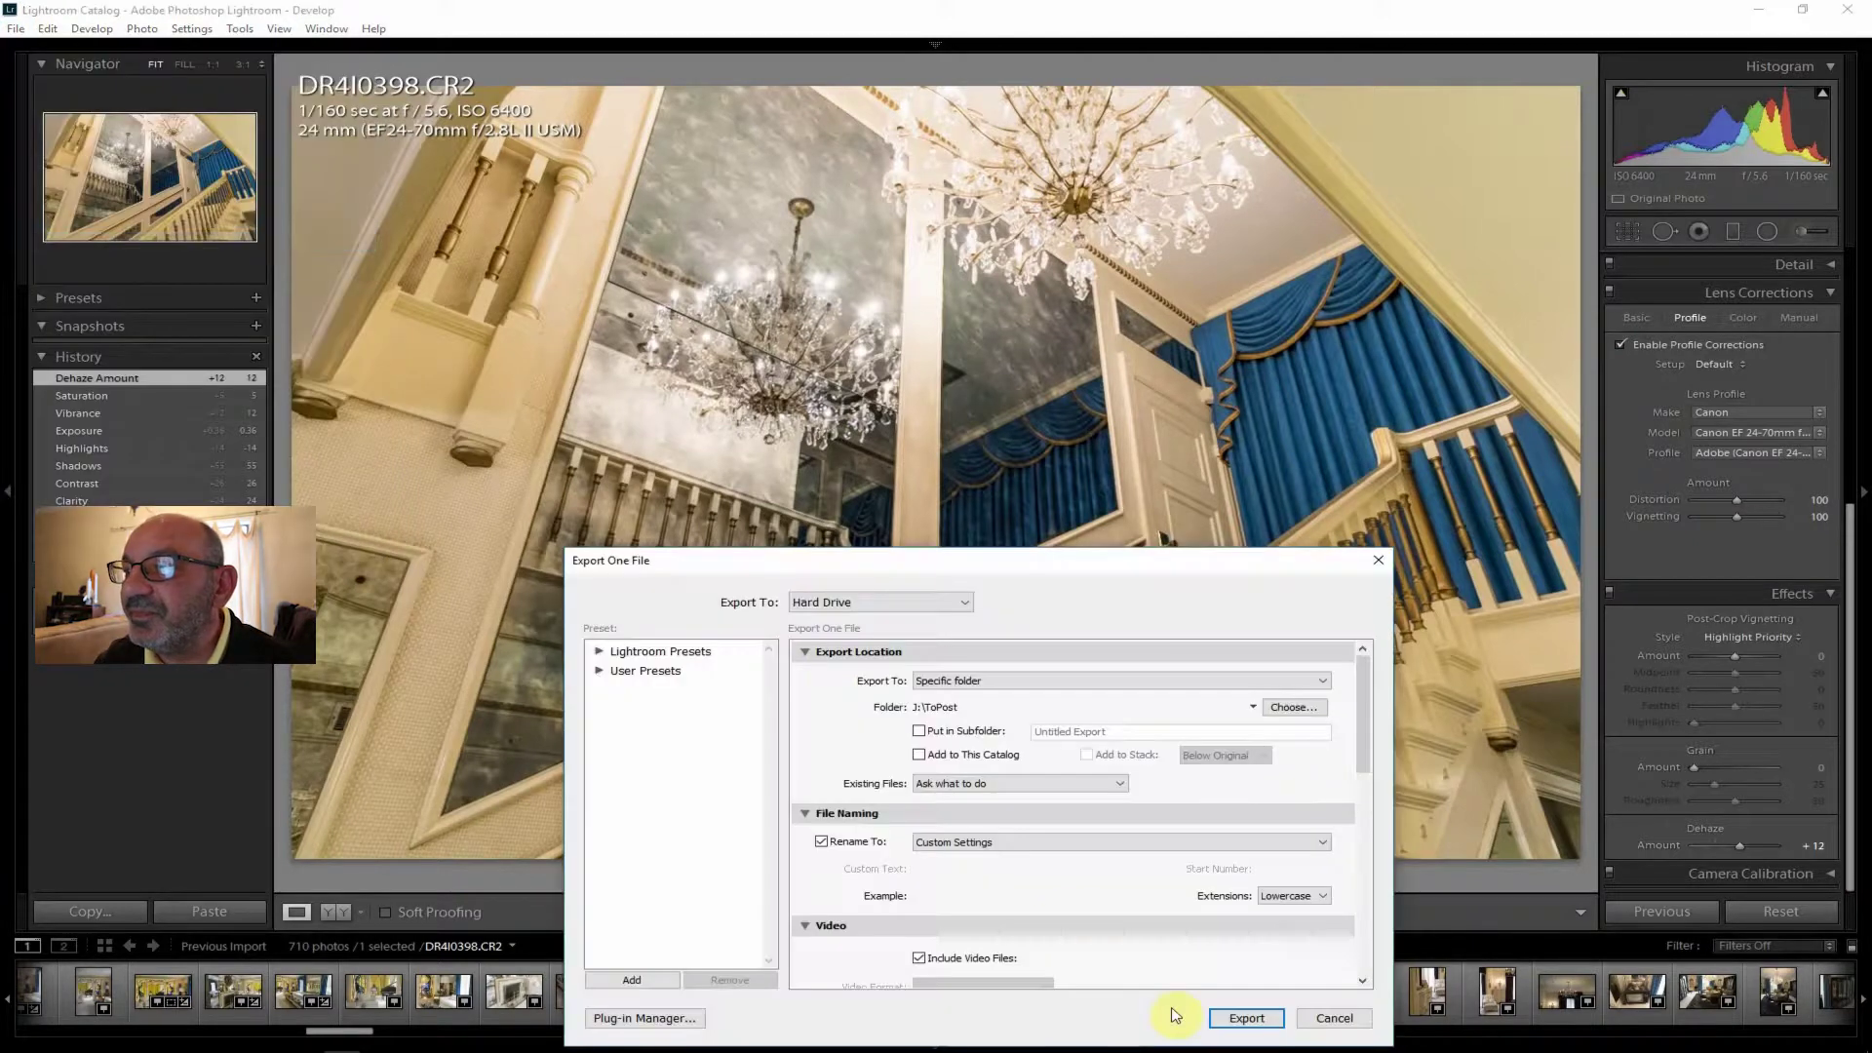
click(1245, 1018)
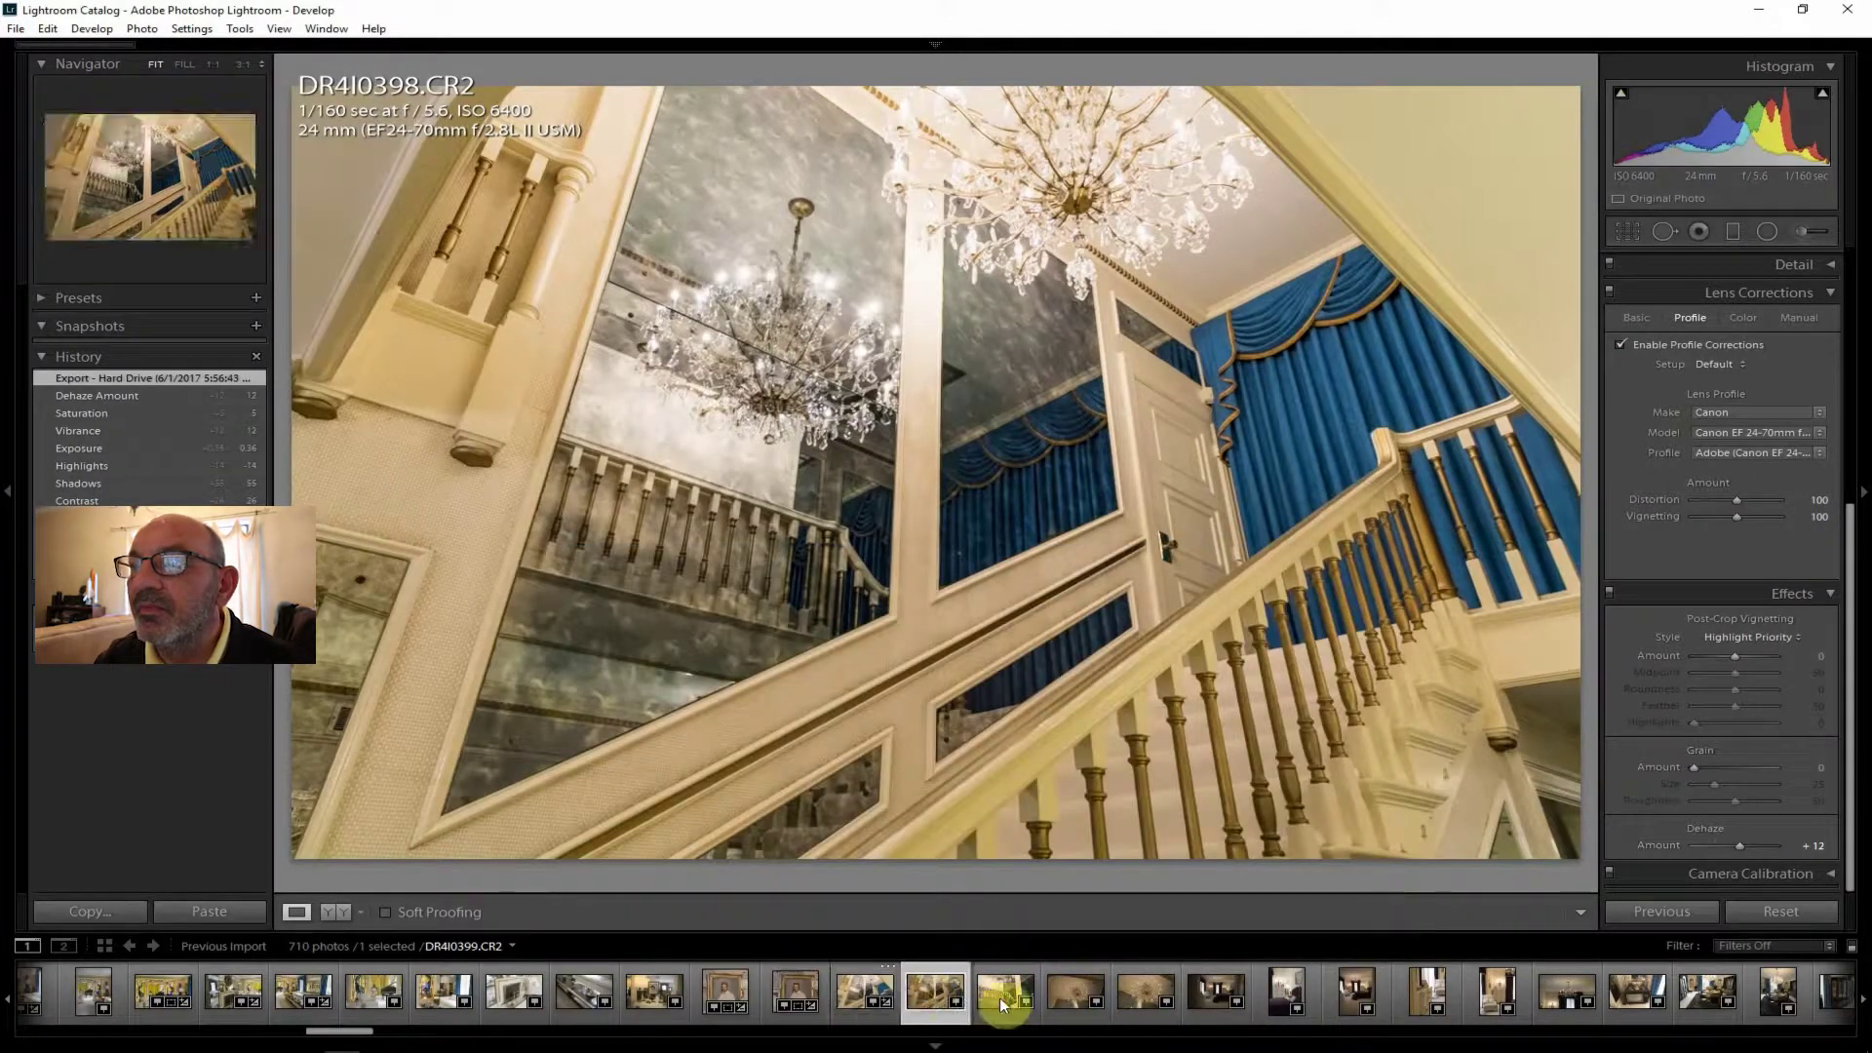
Review the unedited photos DR4I0399.CR2 to DR4I0401.CR2 and open the chandelier close-up DR4I0402.CR2.
click(999, 997)
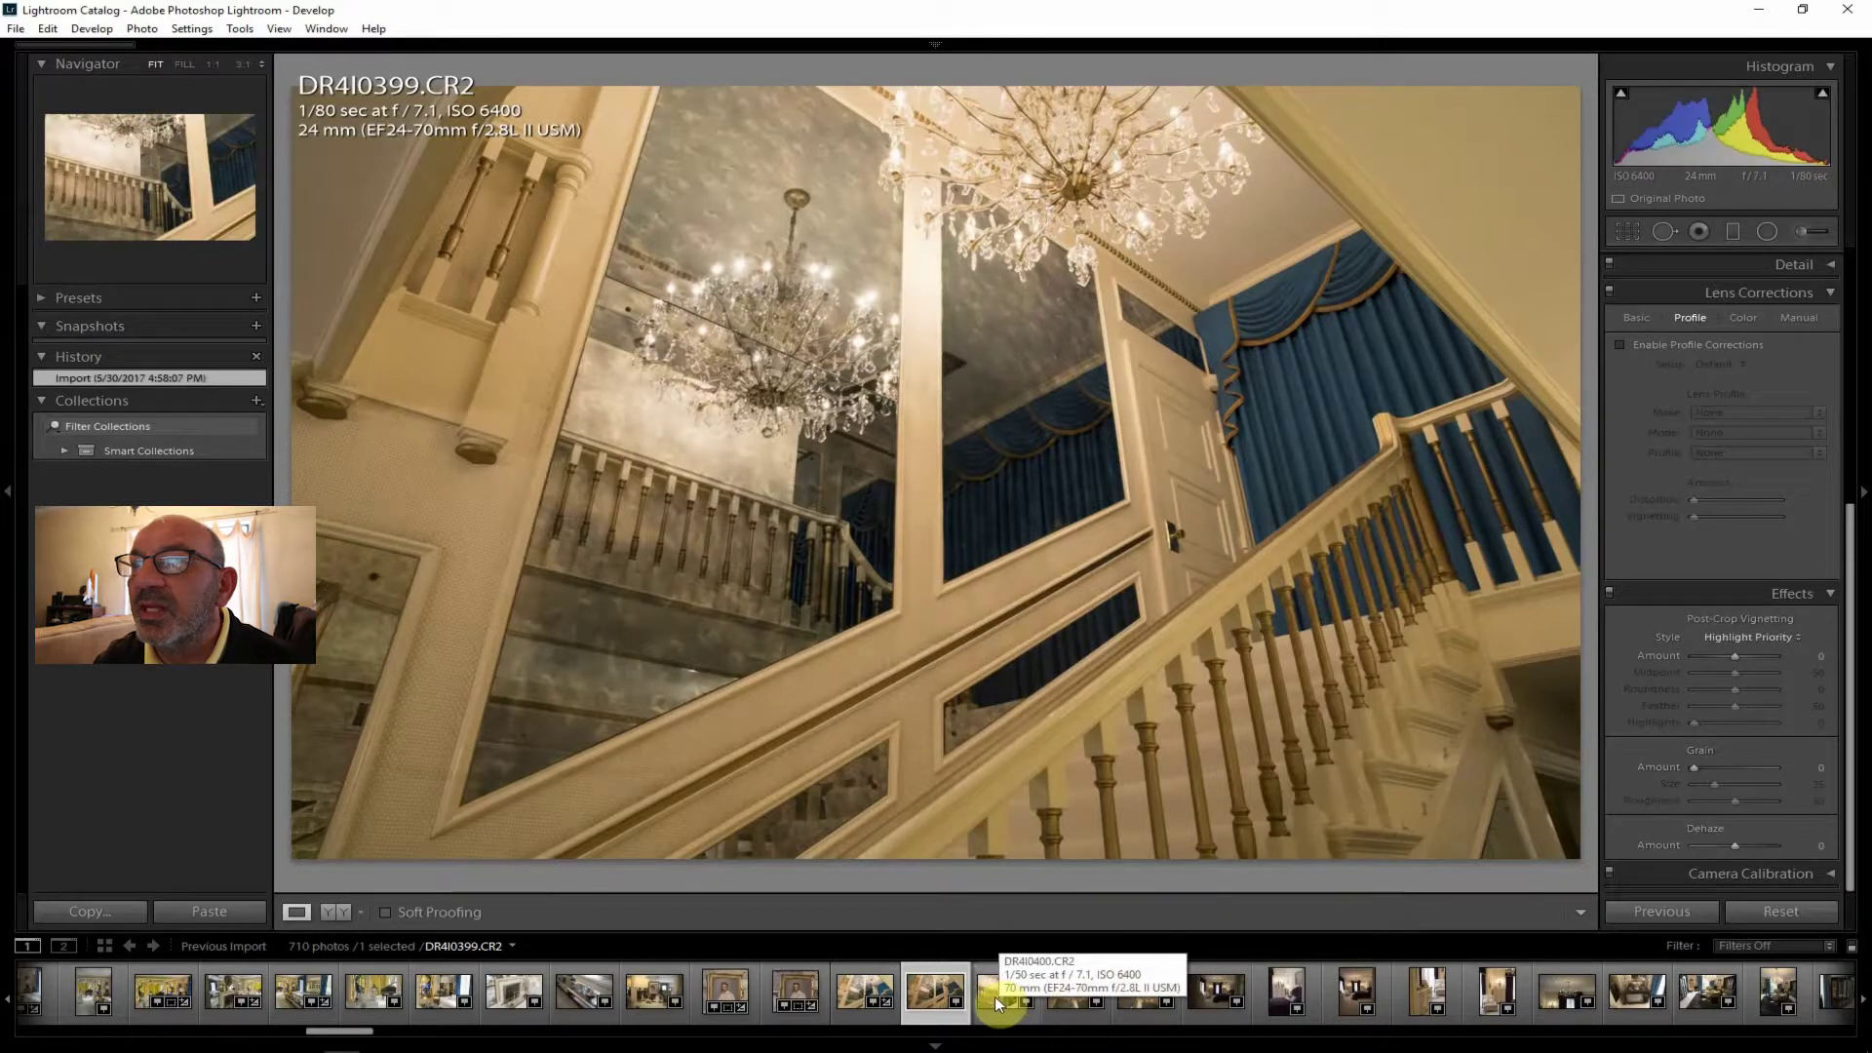
click(994, 997)
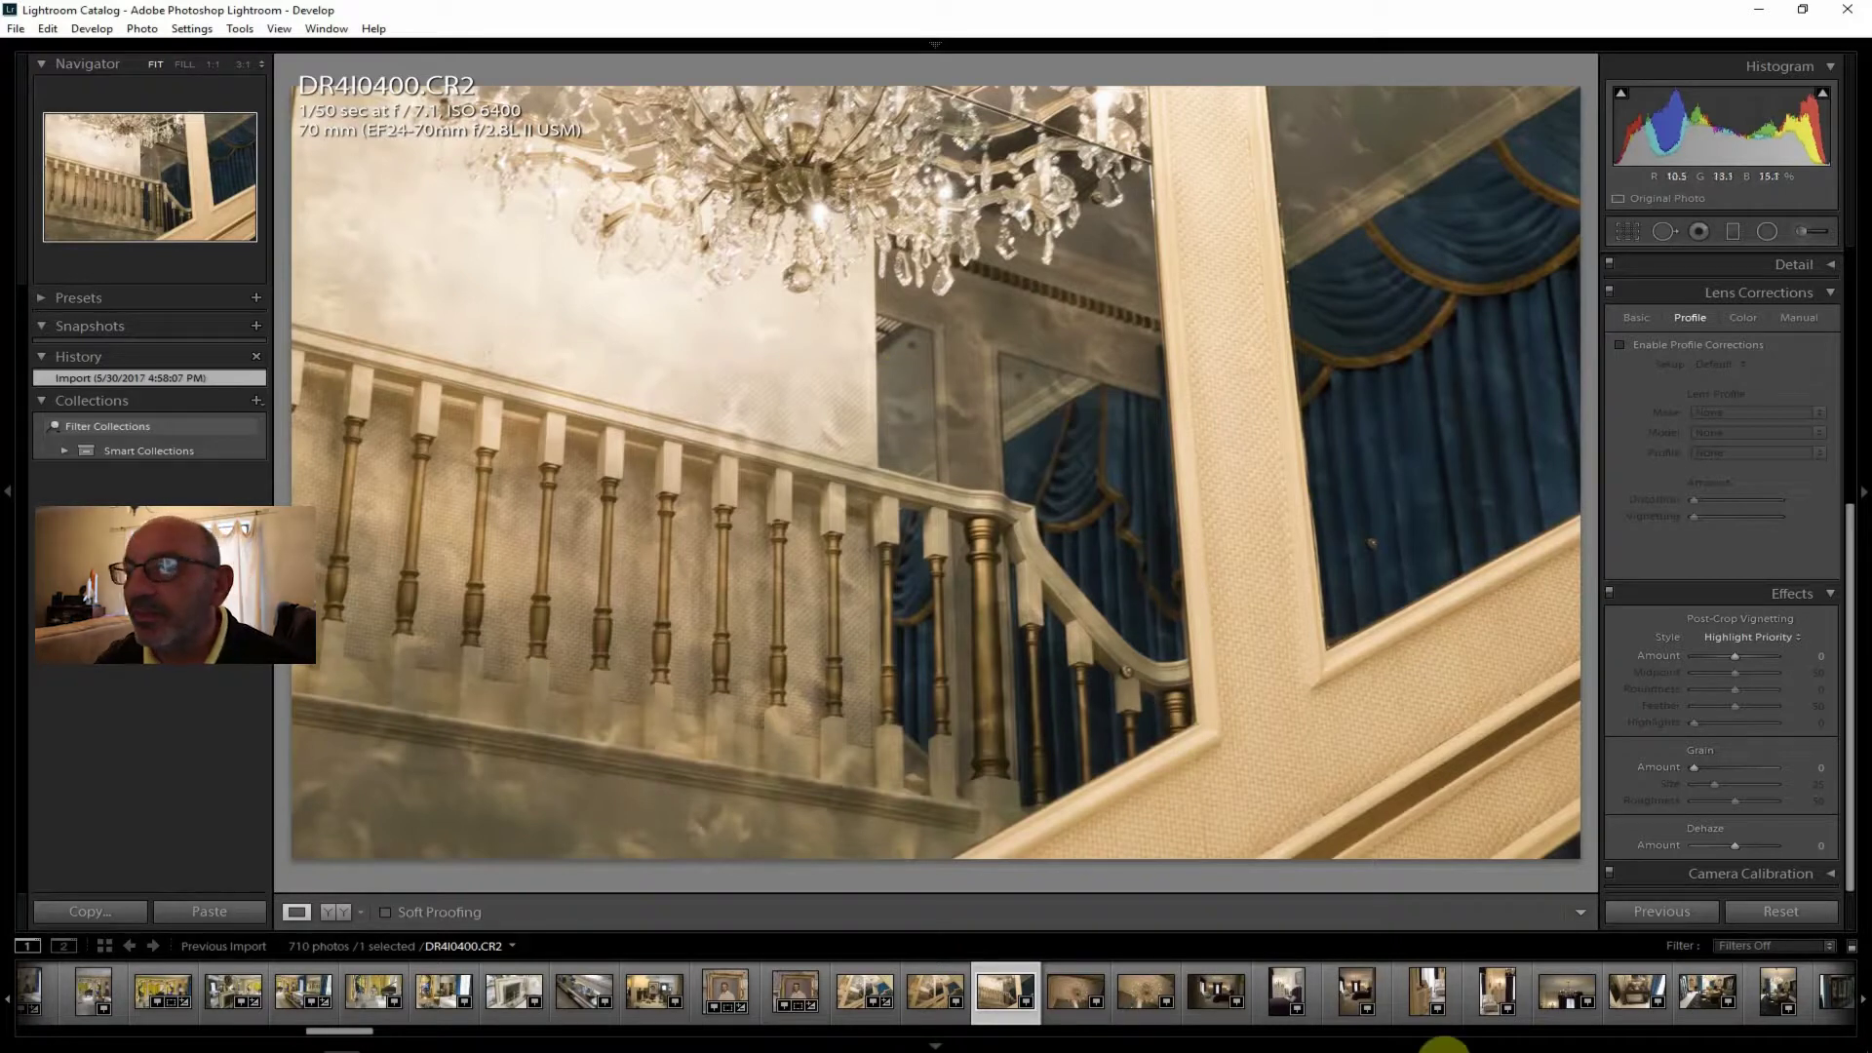
click(1069, 990)
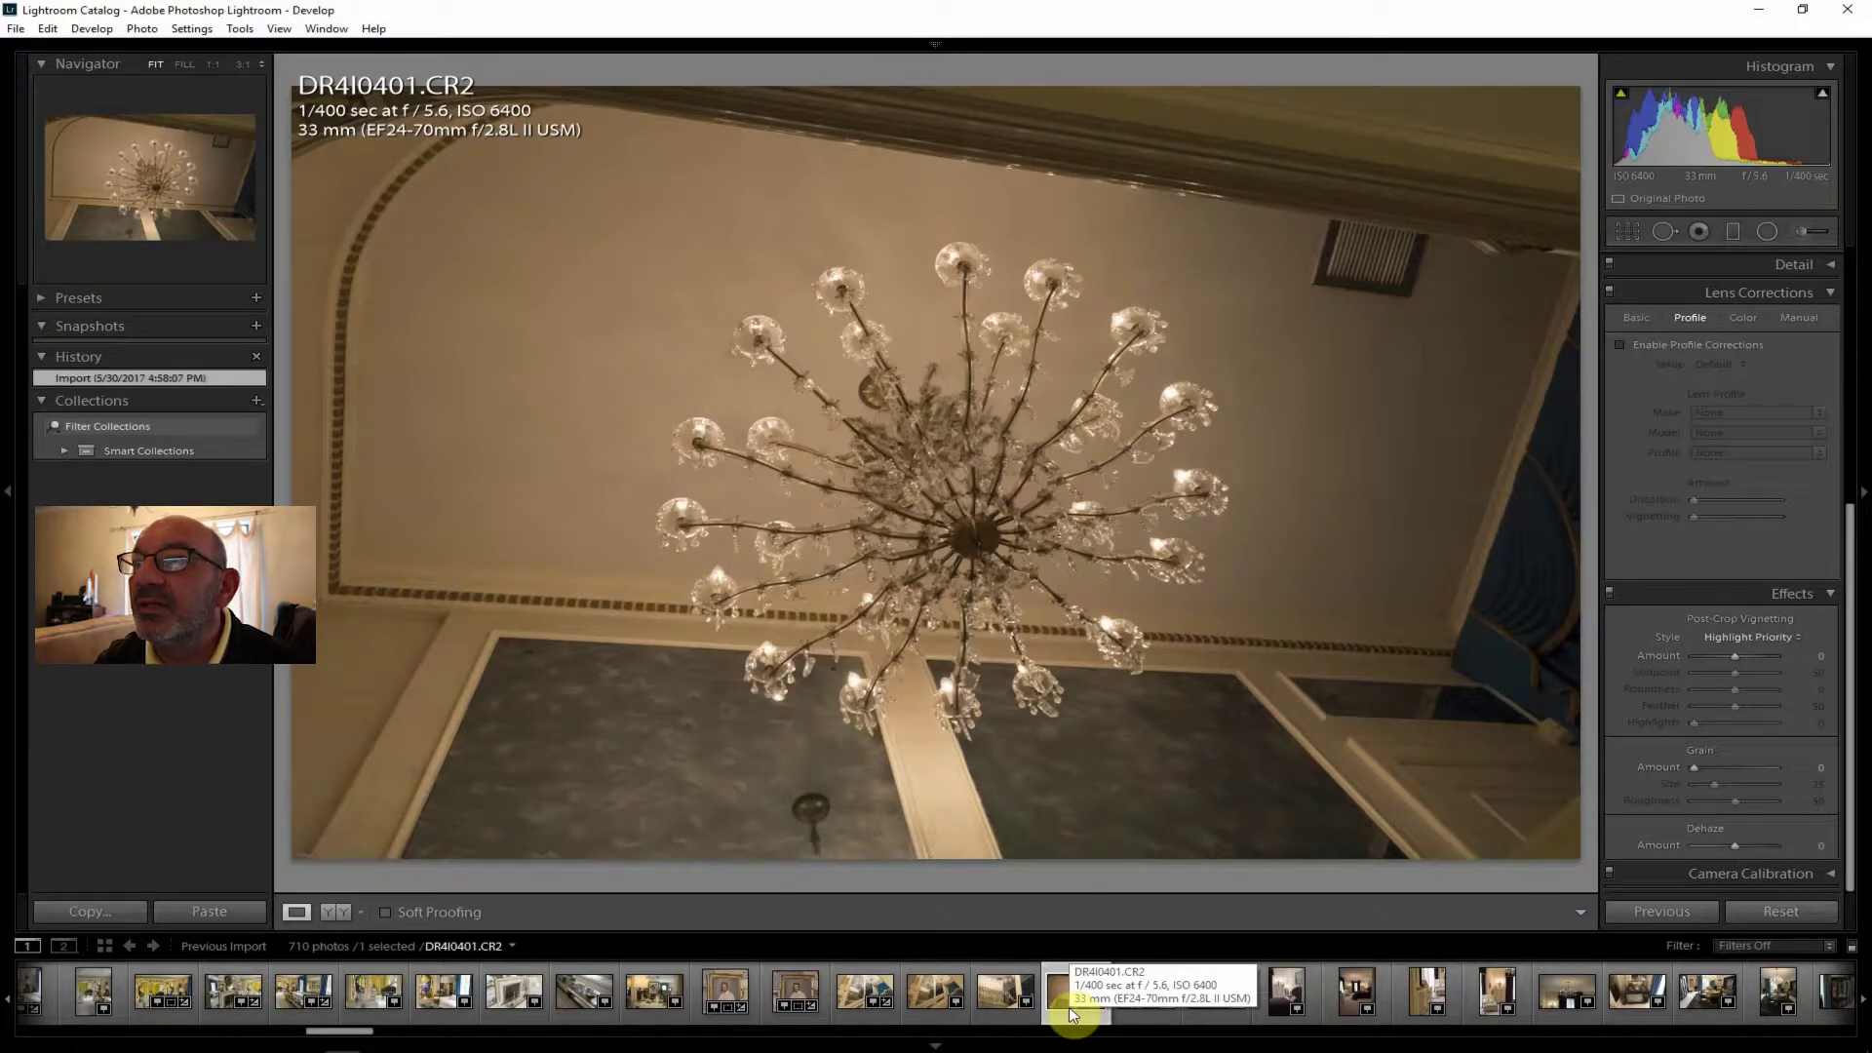
click(1141, 989)
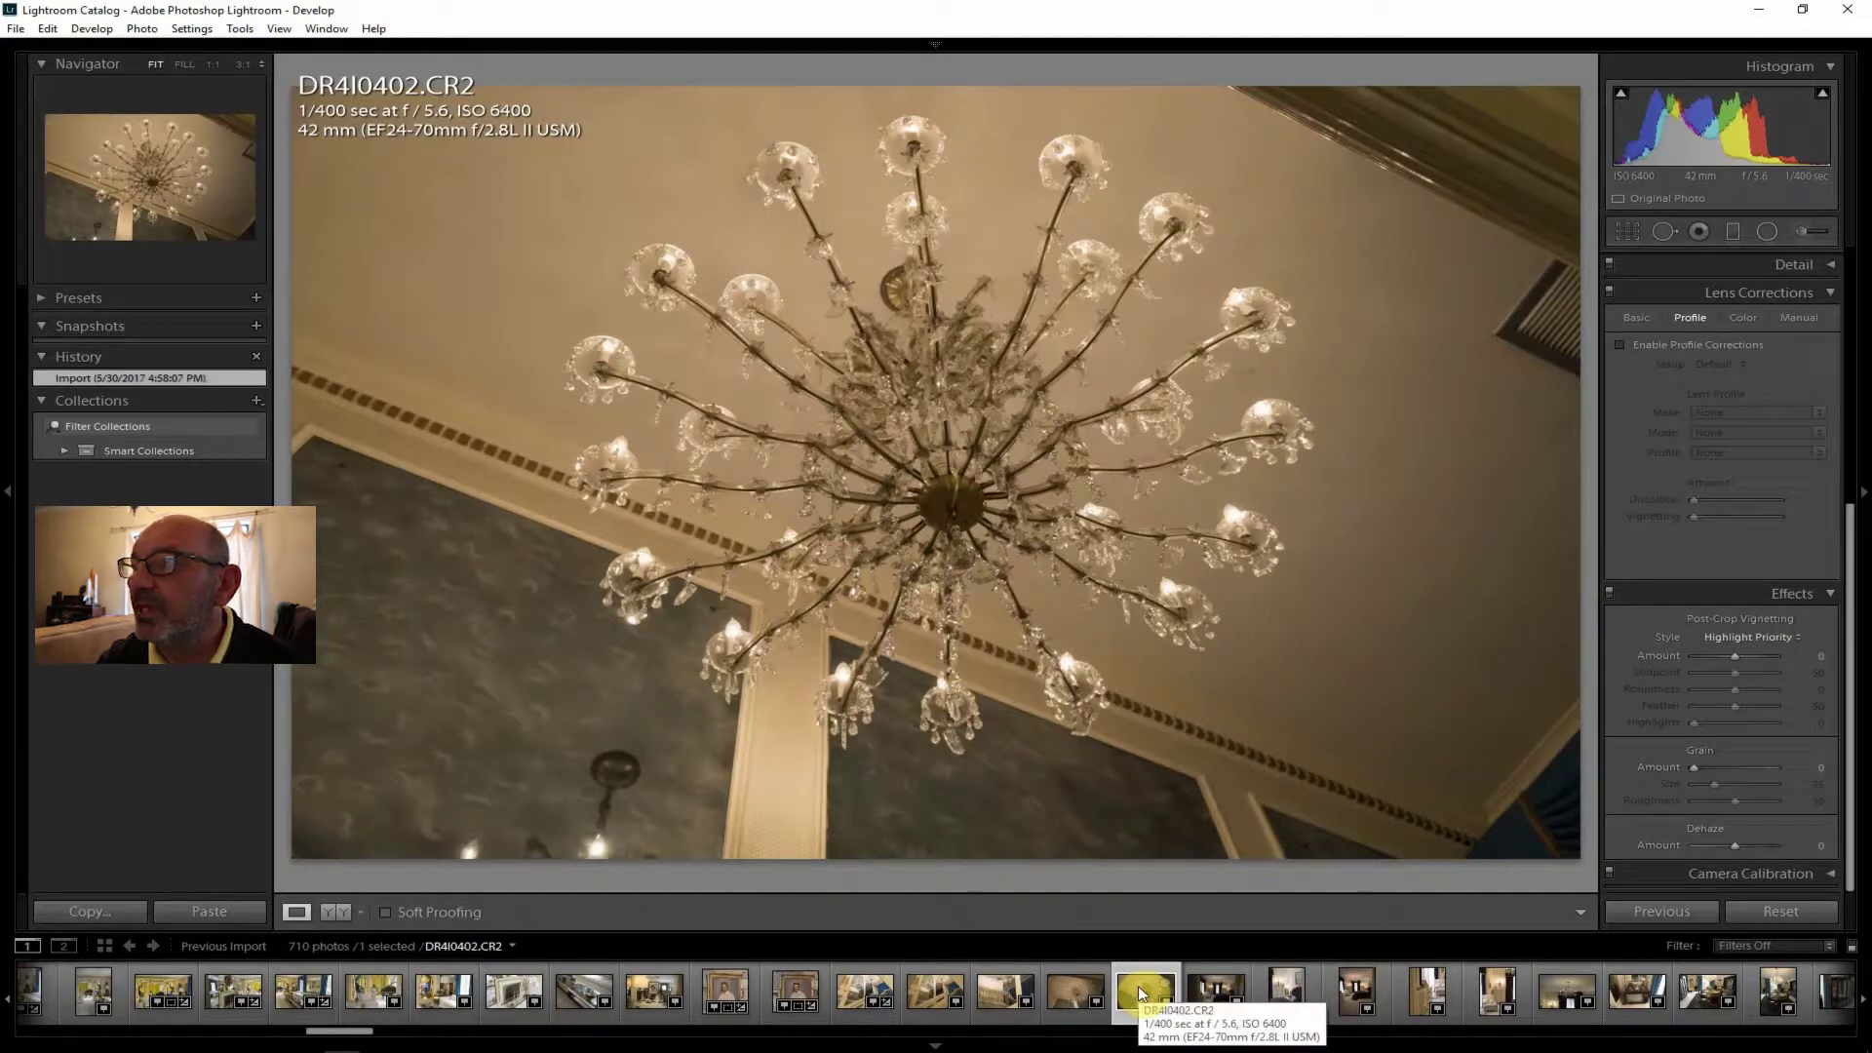
Enable lens profile corrections for DR4I0402.CR2 and set its temperature to 2833.
click(1671, 348)
drag(1850, 632, 1842, 337)
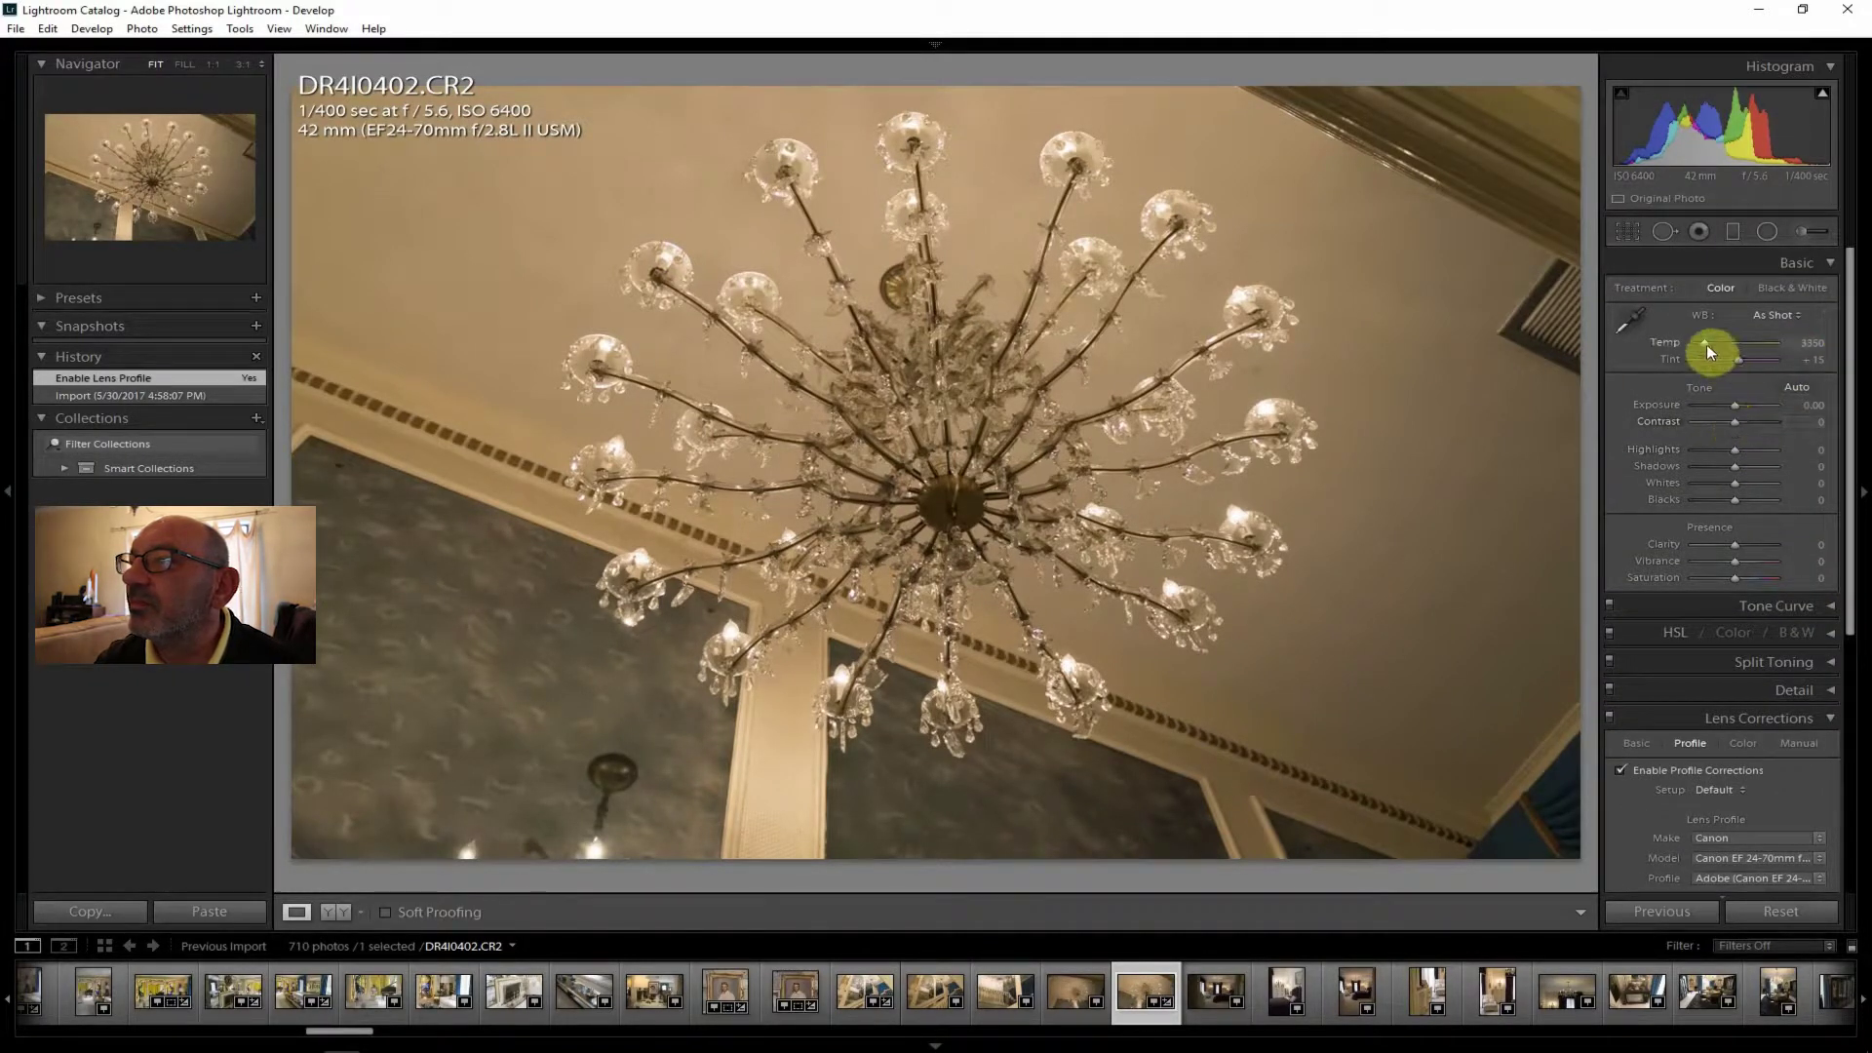
drag(1705, 344, 1703, 342)
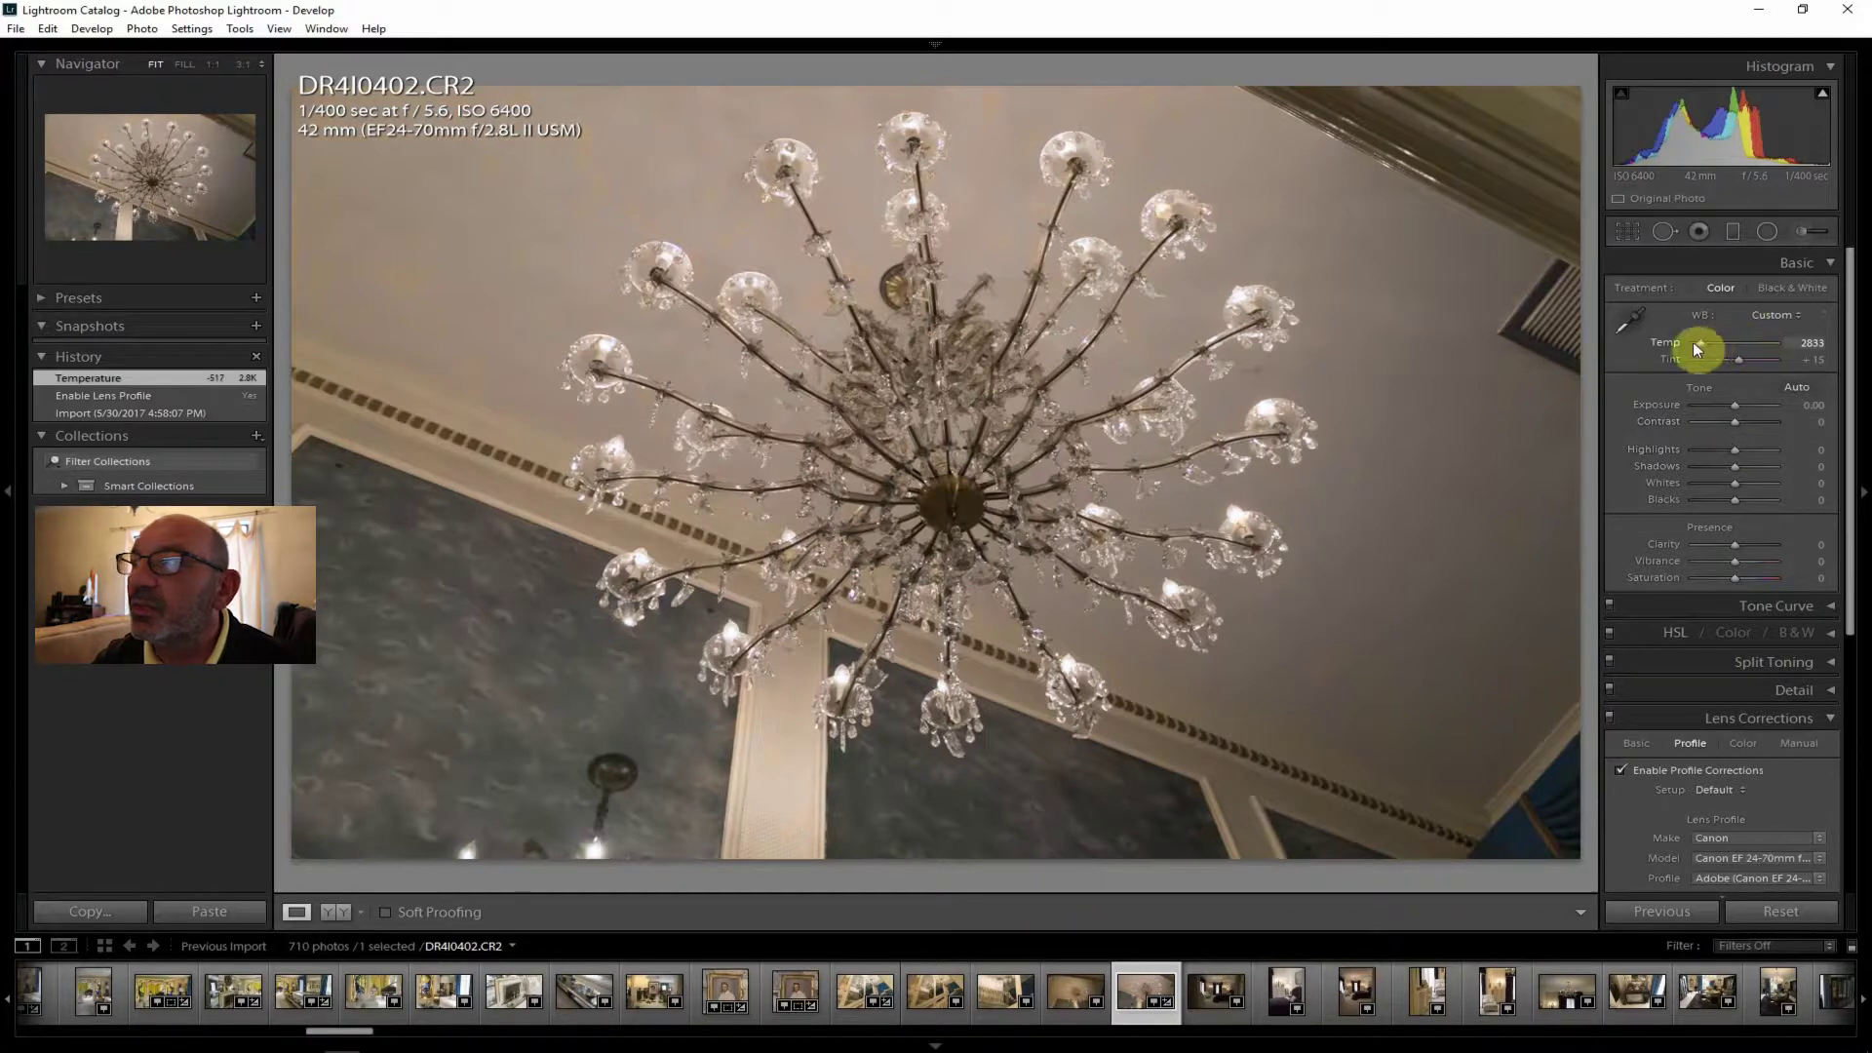
Set DR4I0402.CR2's contrast to +29, clarity to +24, vibrance to +17 and saturation to +7.
drag(1735, 420, 1748, 421)
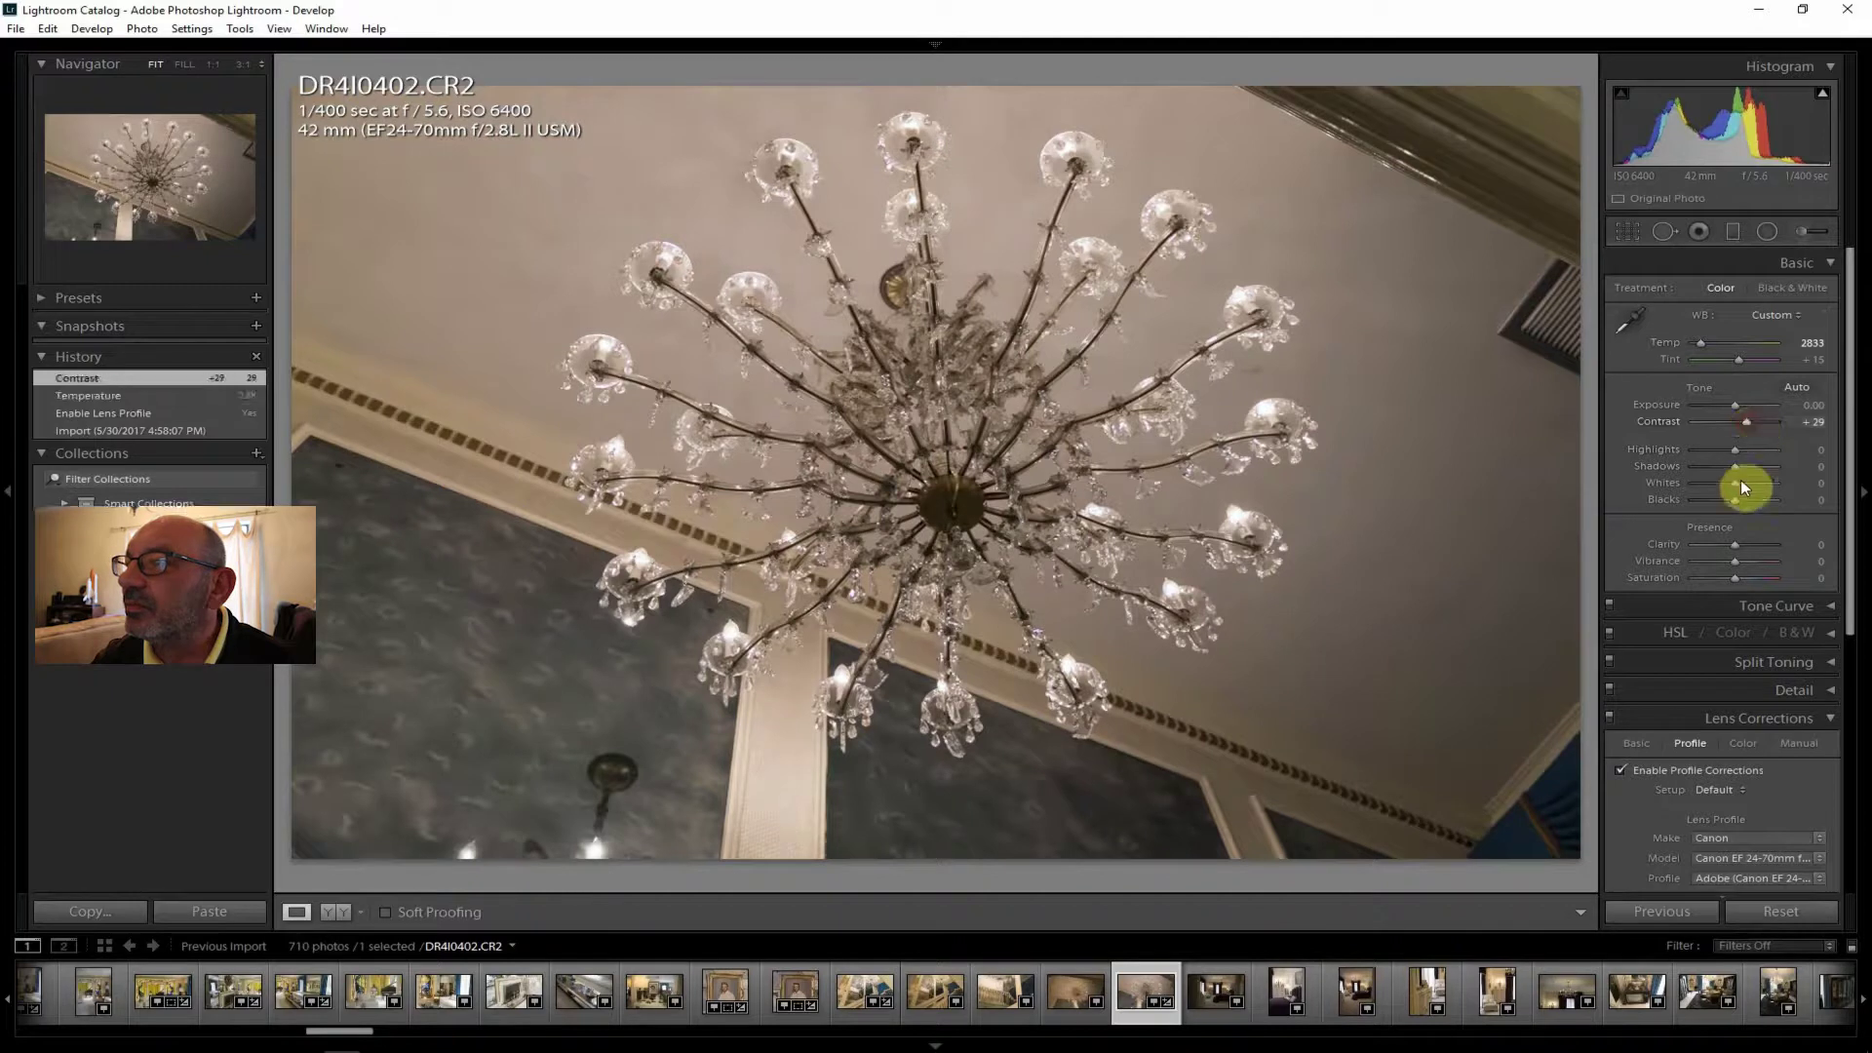
drag(1736, 546, 1734, 577)
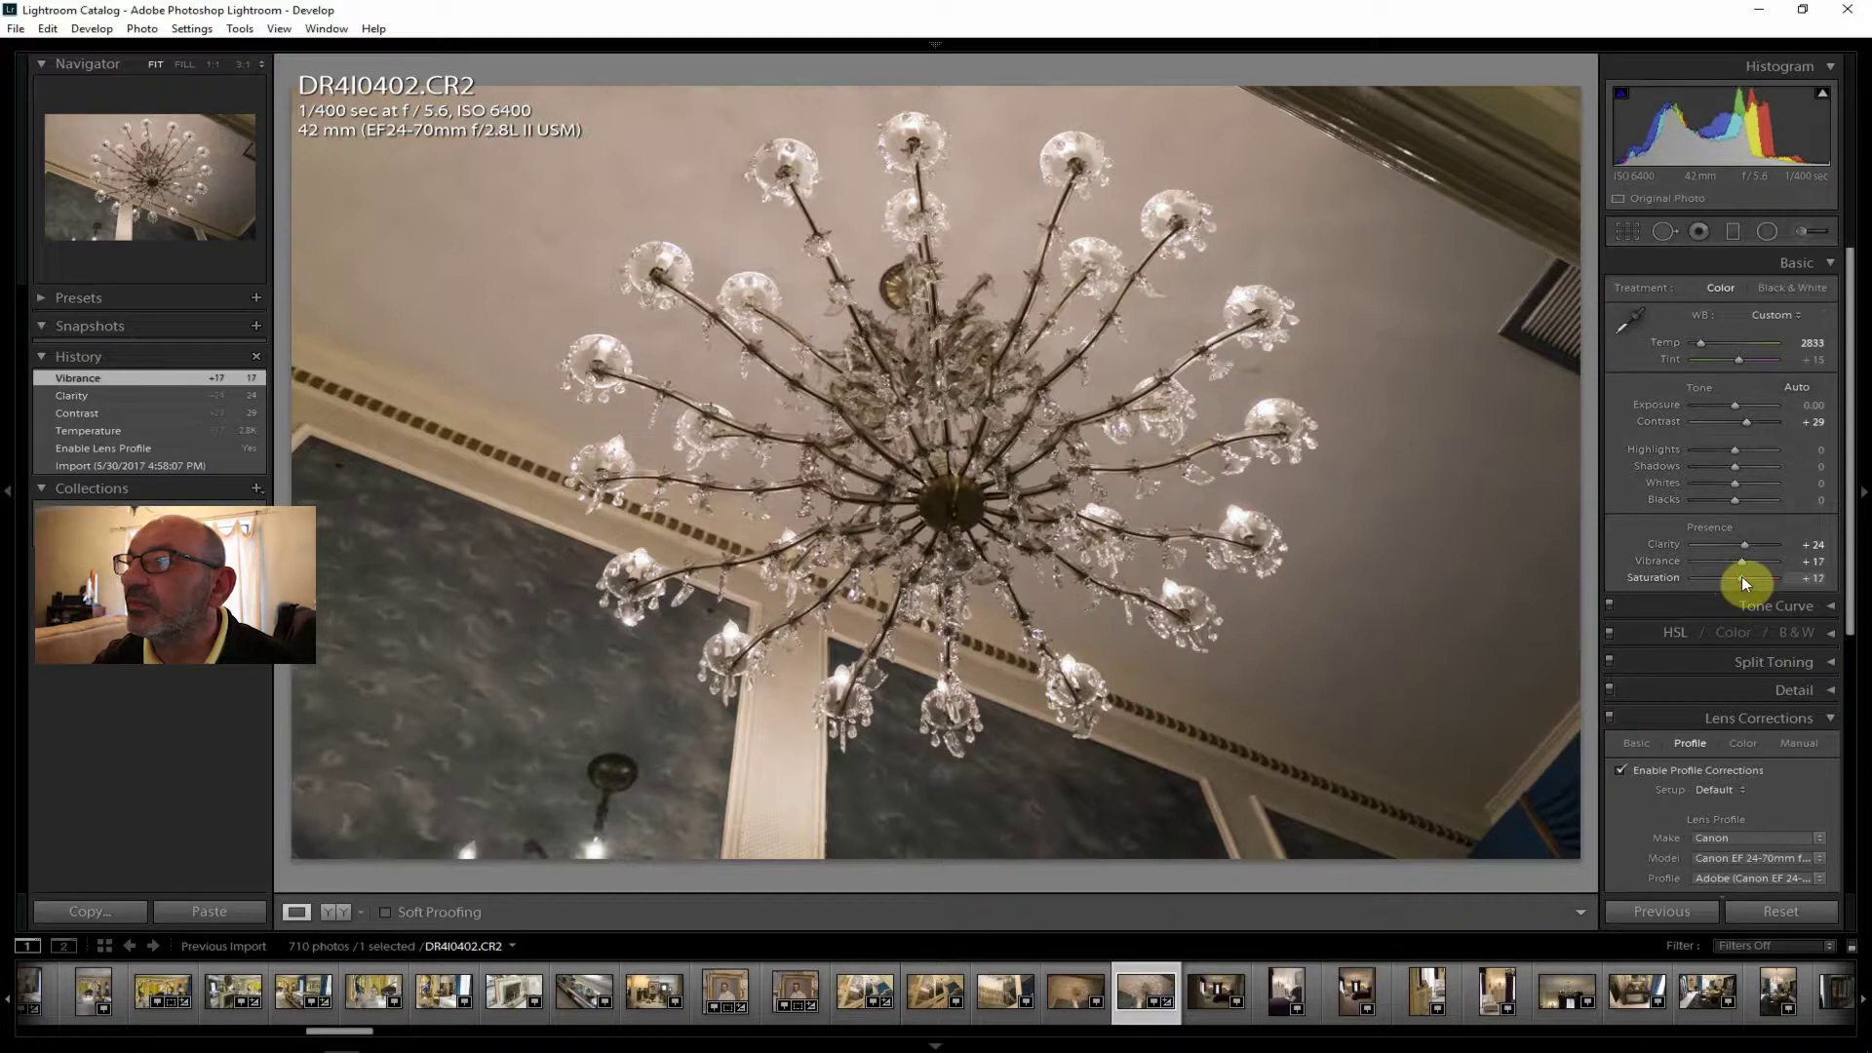
drag(1737, 576, 1737, 576)
Raise DR4I0402.CR2's shadows, lower its highlights and set the dehaze amount to +10.
click(1735, 466)
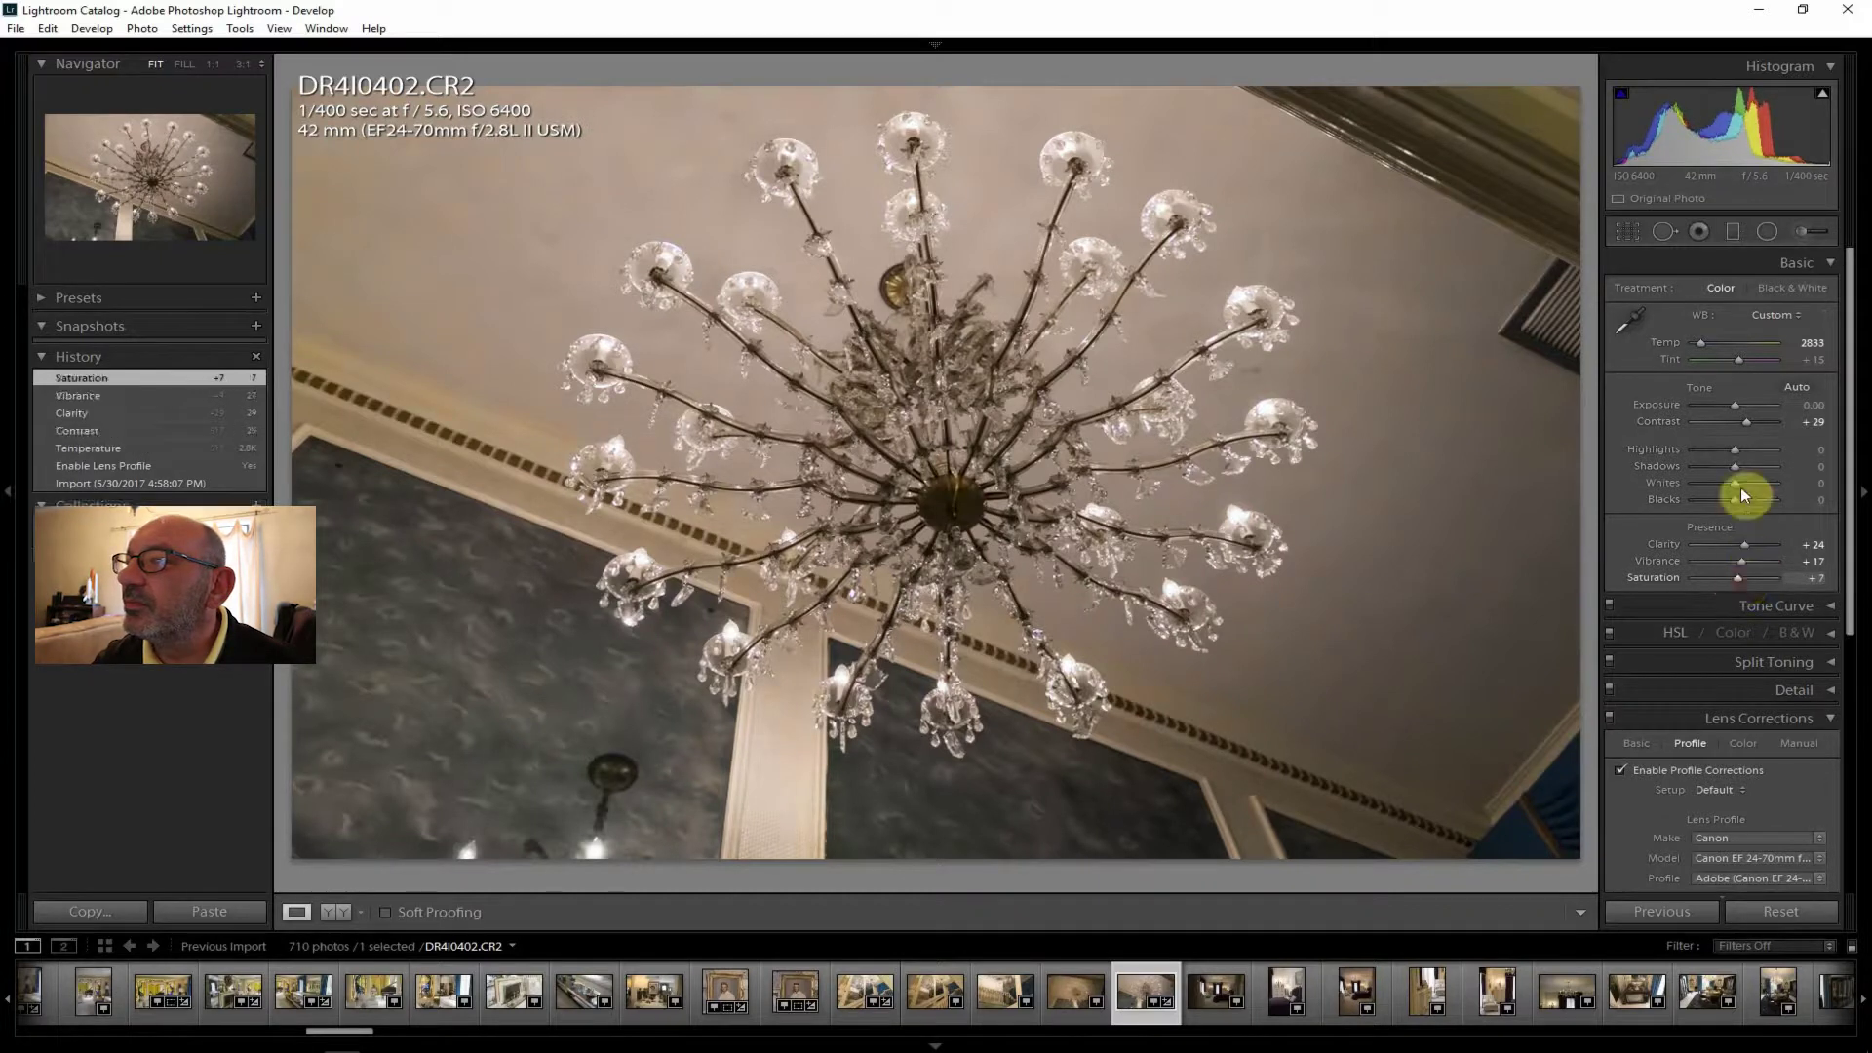
drag(1756, 474, 1758, 473)
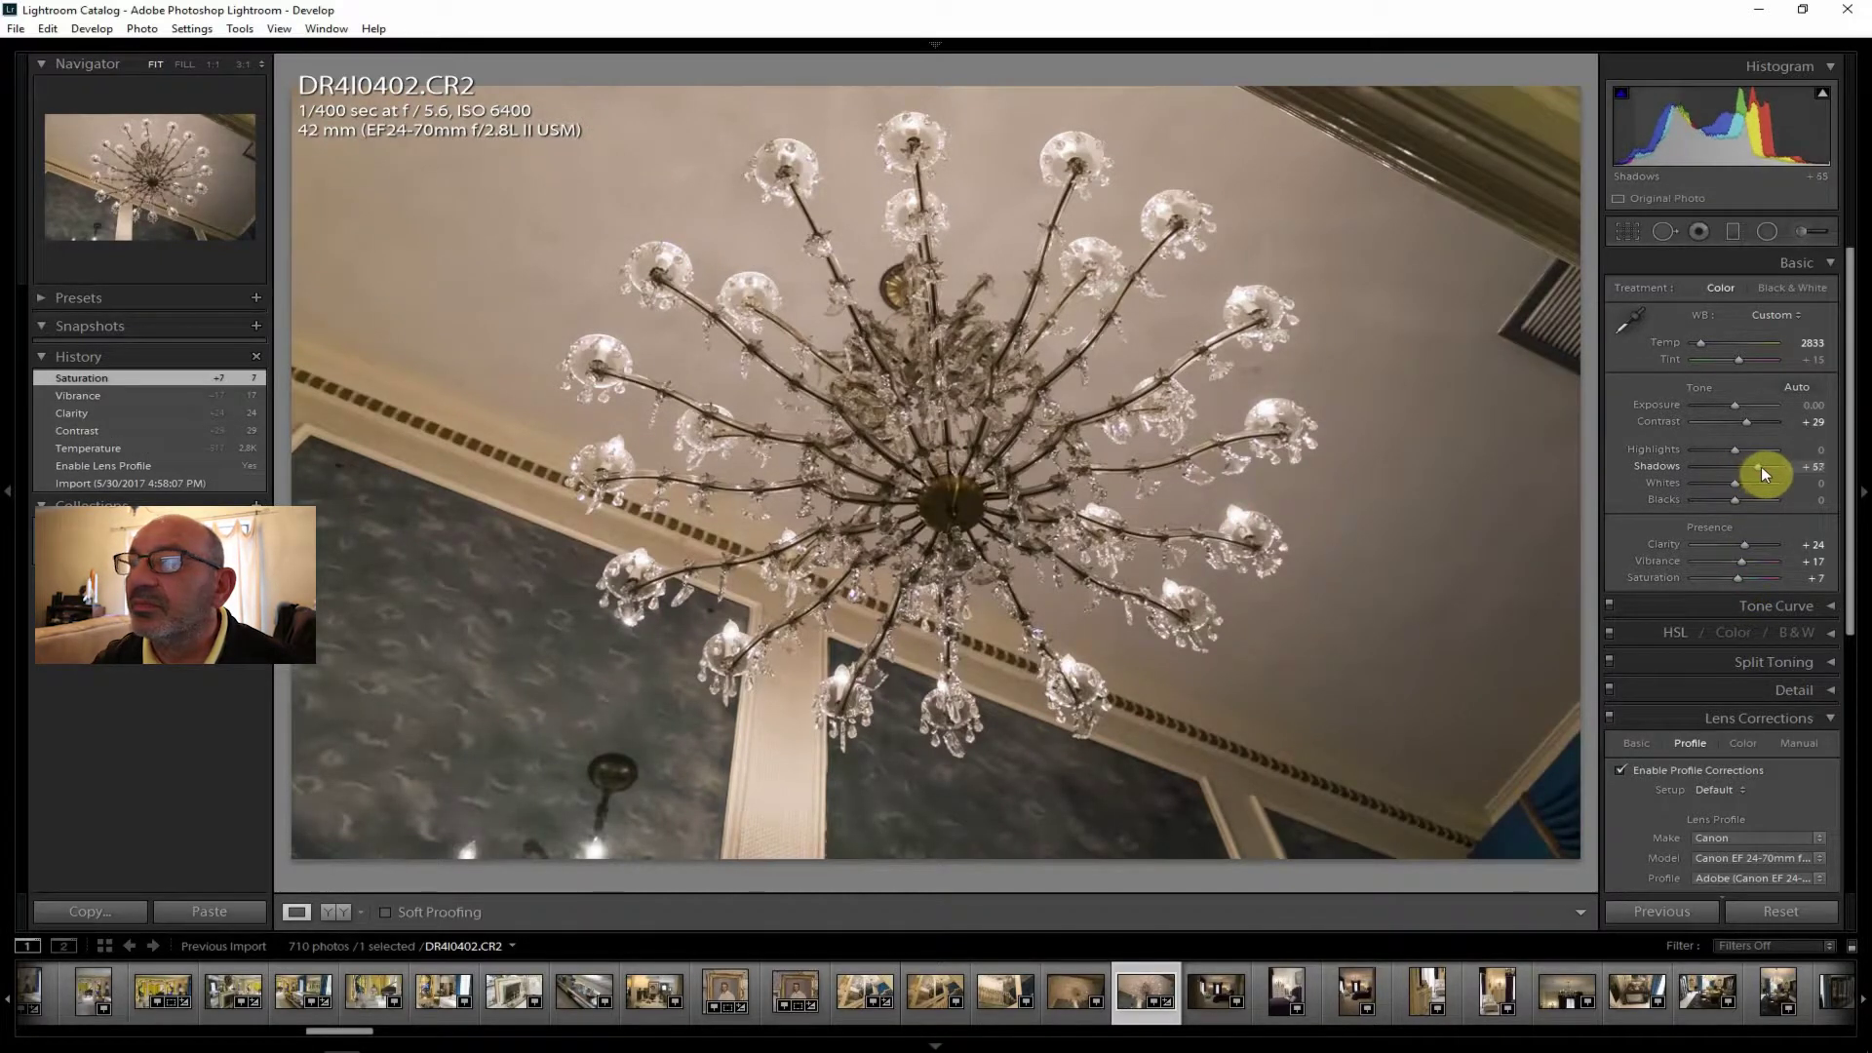
drag(1761, 466, 1751, 464)
drag(1734, 449, 1724, 446)
scroll(1852, 517, down, 5)
drag(1741, 844, 1737, 844)
Export the chandelier photo as pDR4I0402.jpg to the J:\ToPost folder.
click(17, 30)
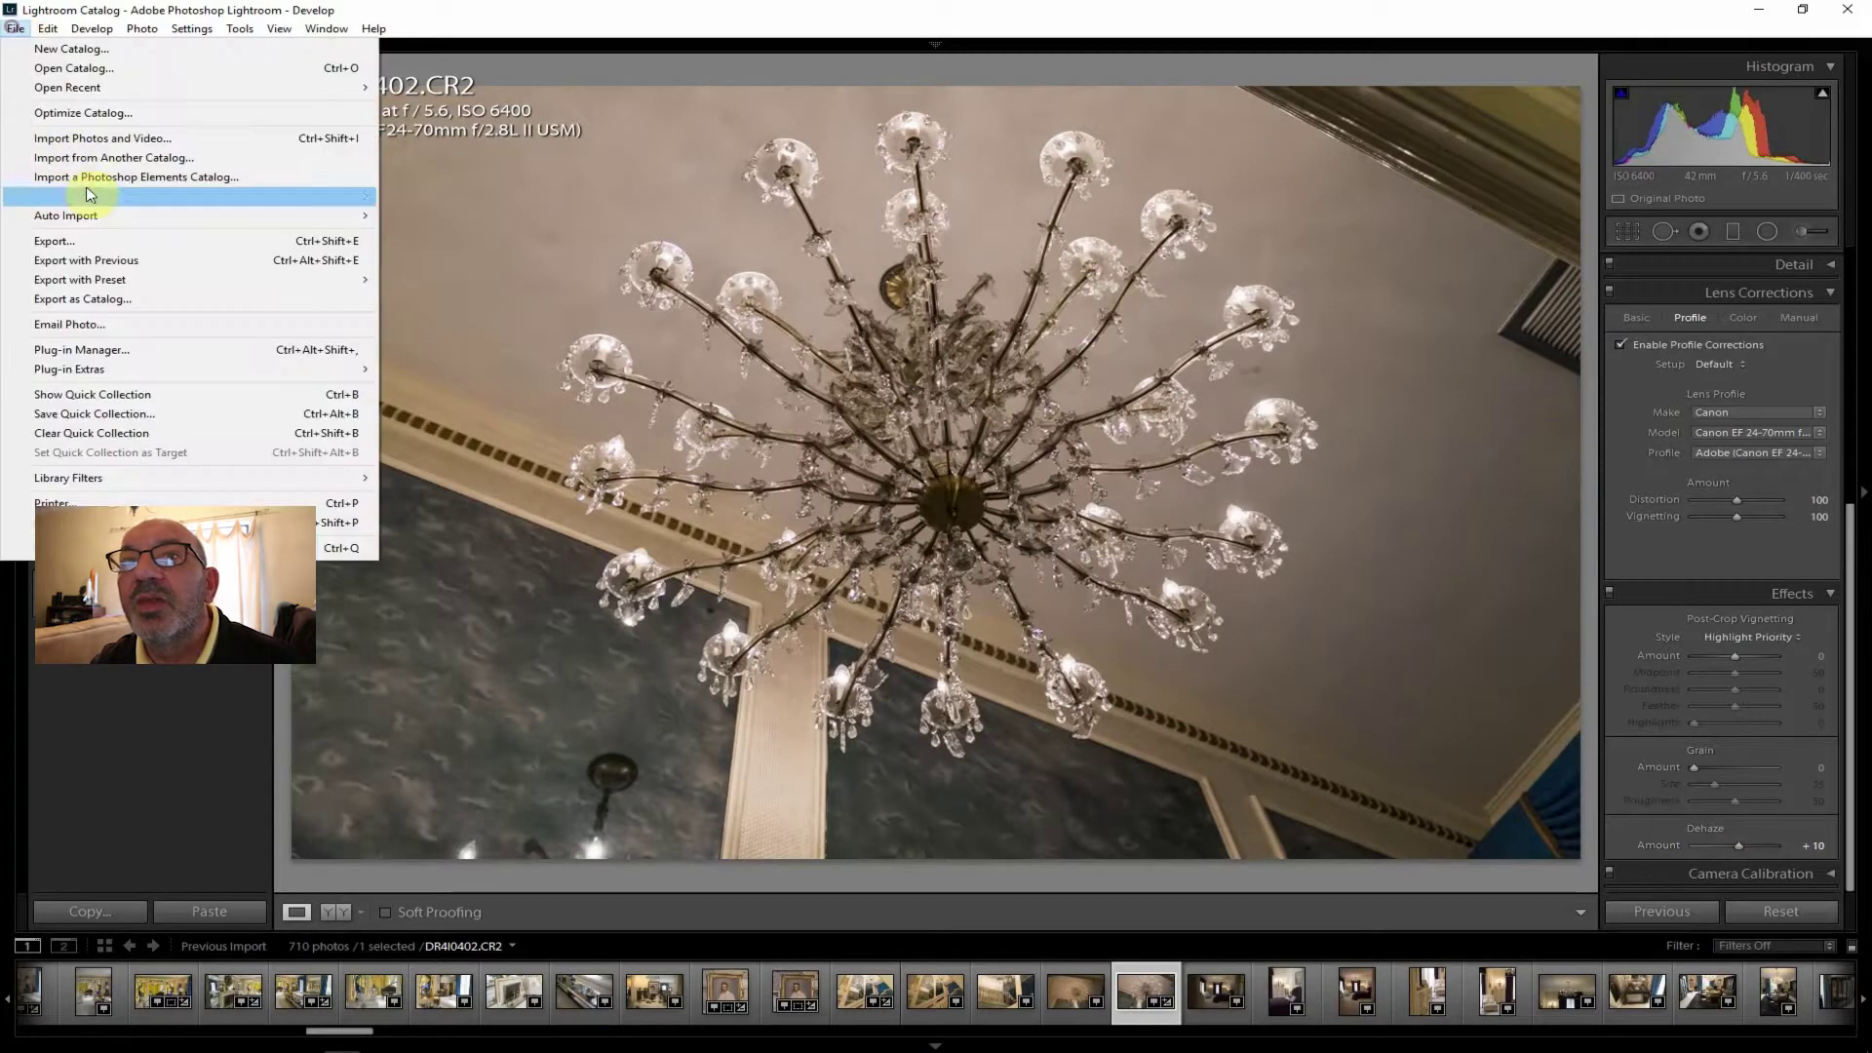
click(114, 237)
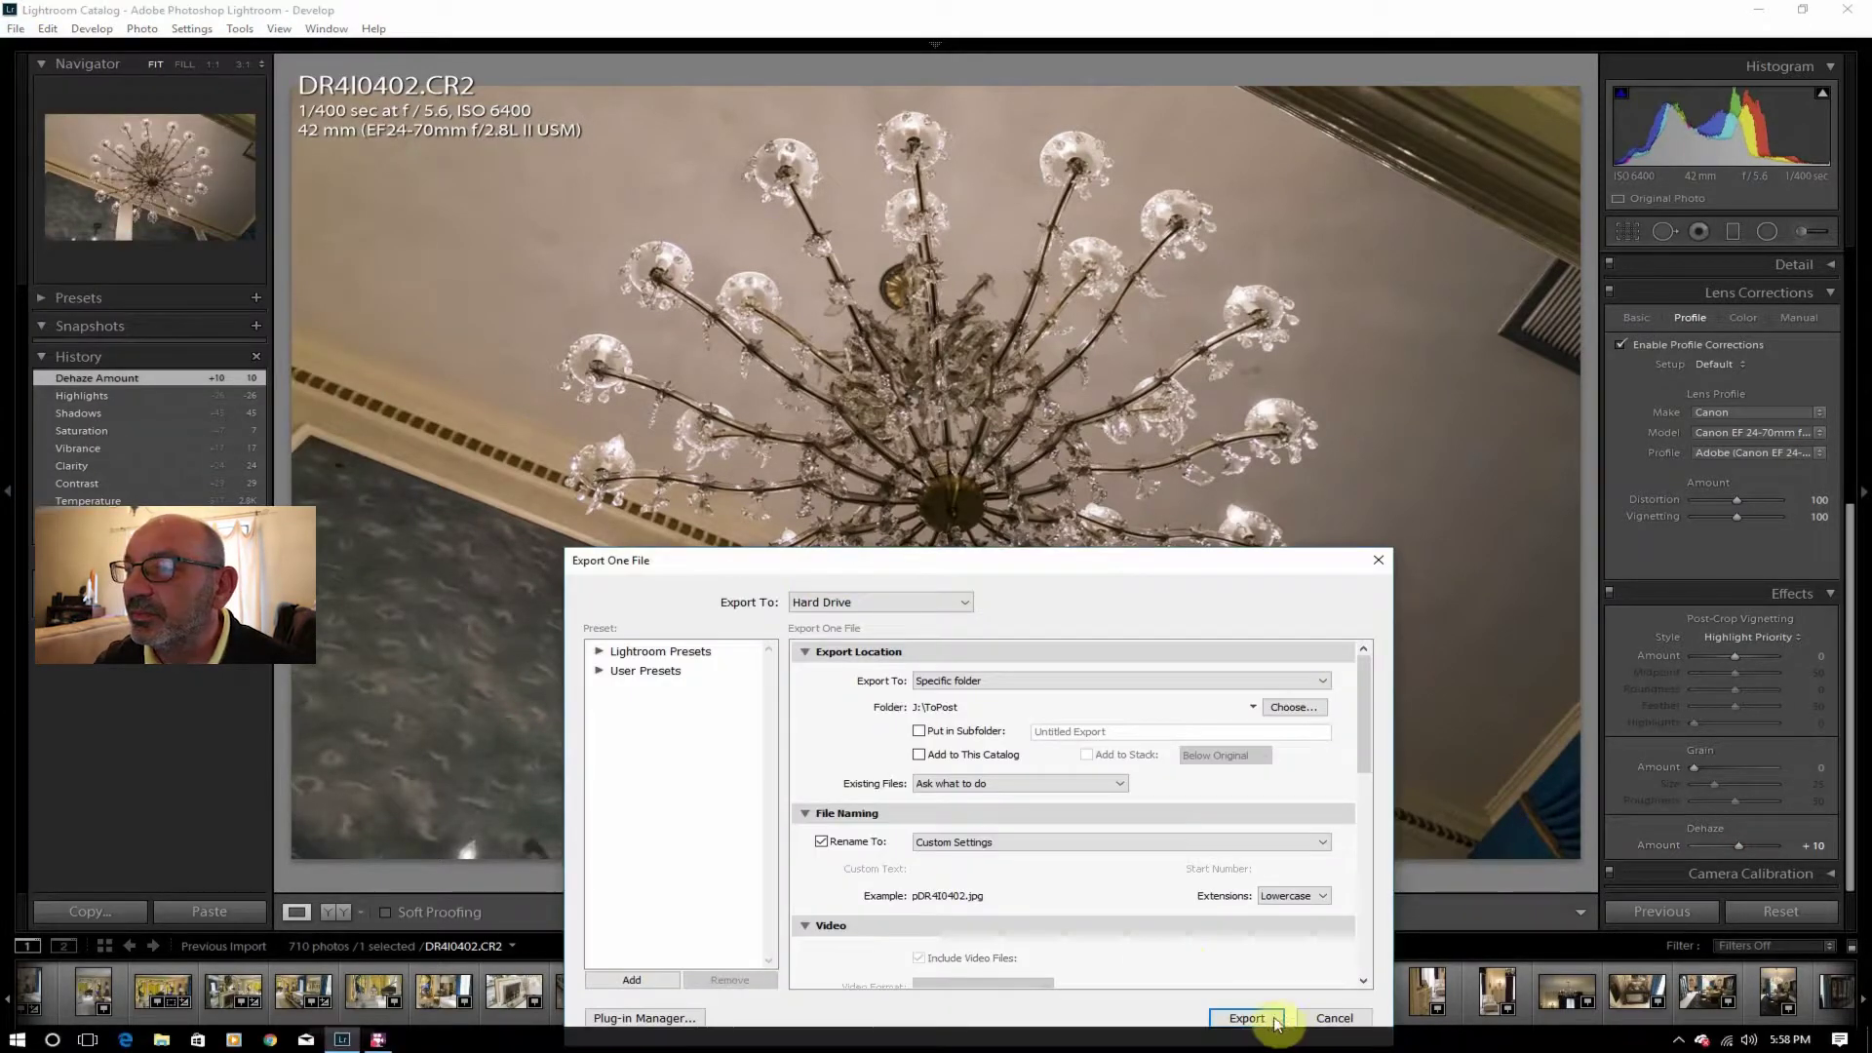
click(1245, 1017)
Open the bedroom photo DR4I0403.CR2, inspect the dresser and bed at 1:1, and return to the fitted view.
click(1213, 1005)
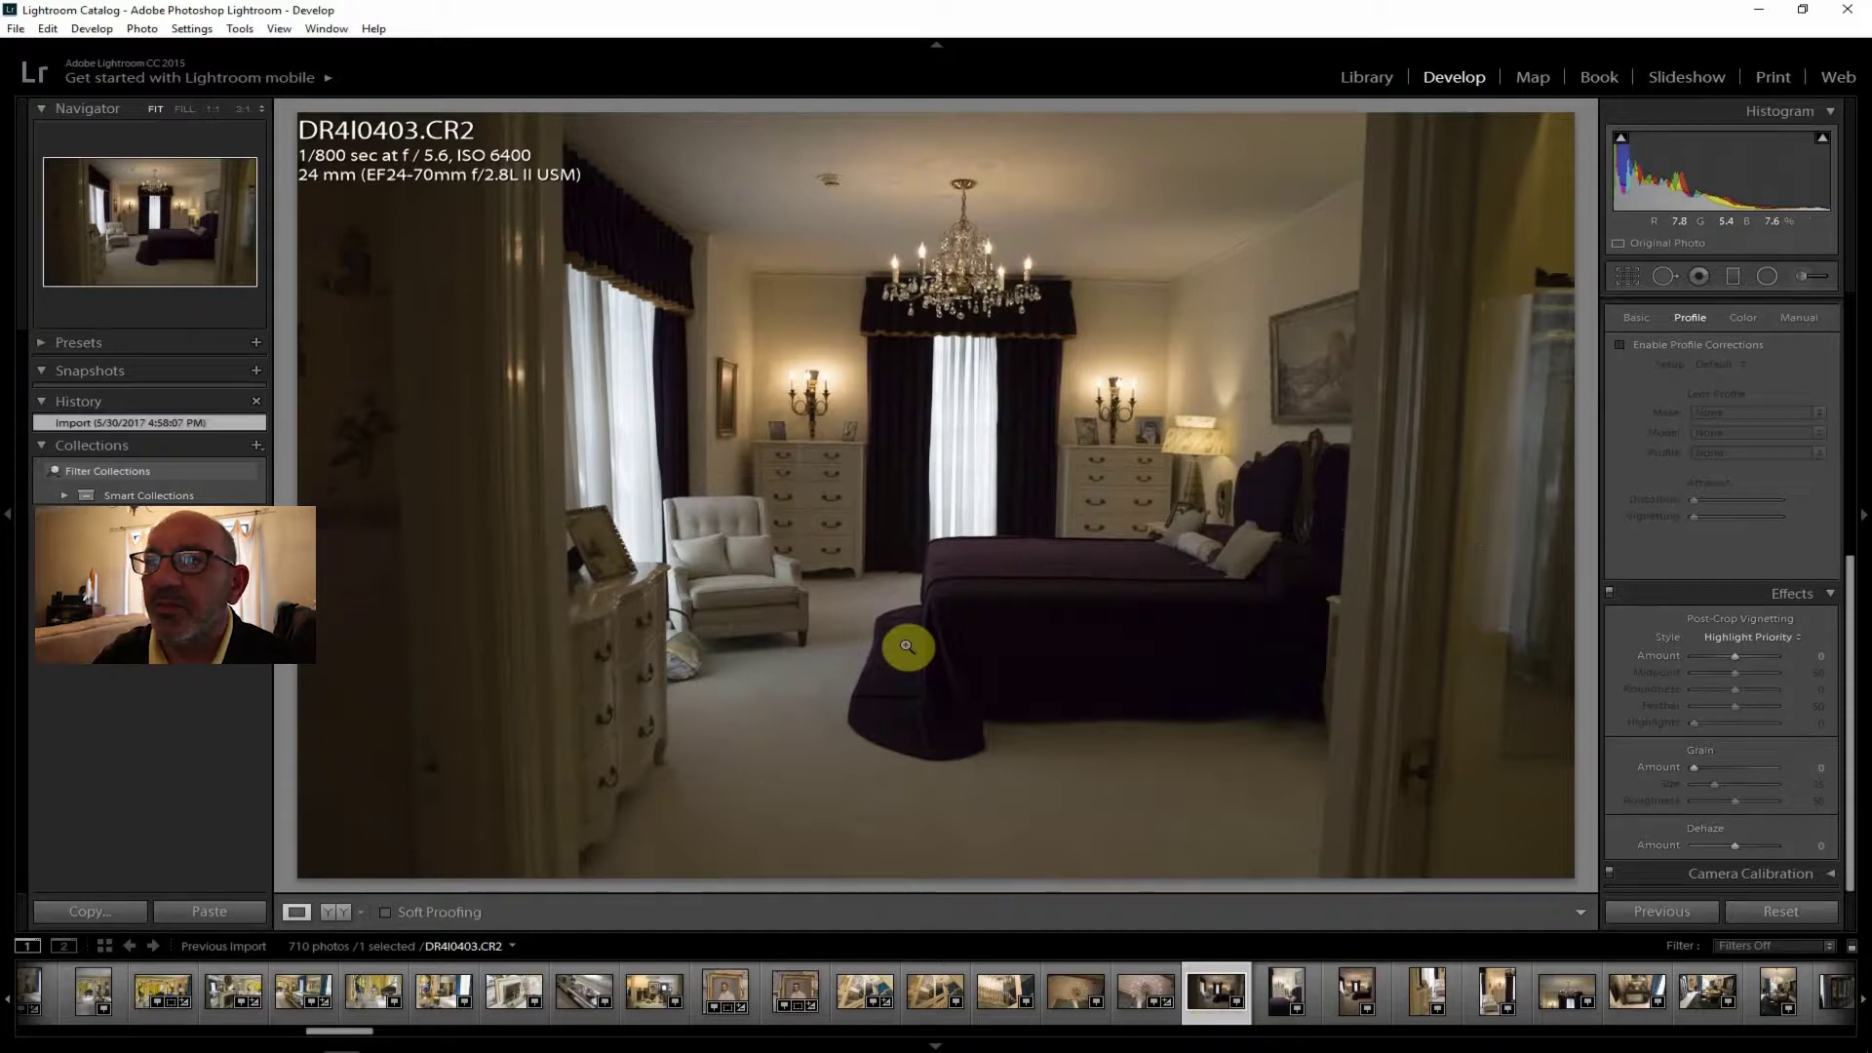
click(1199, 543)
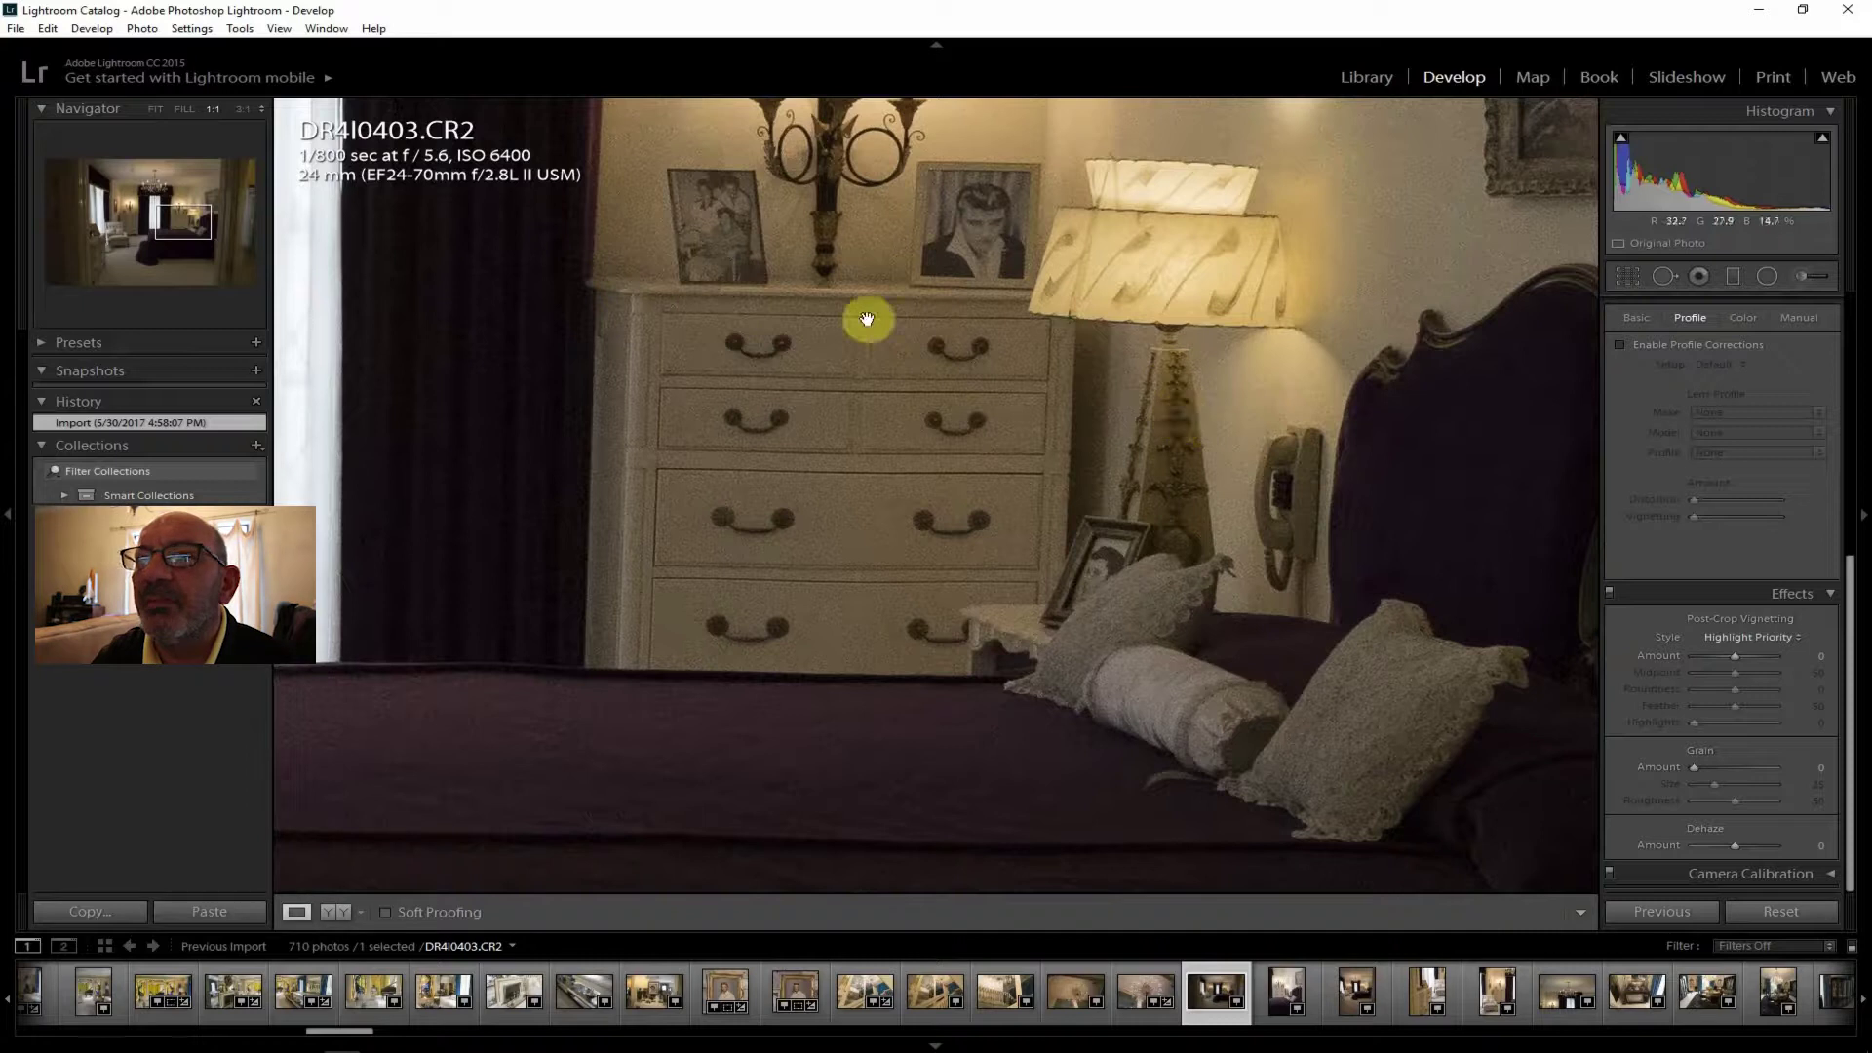
click(1369, 76)
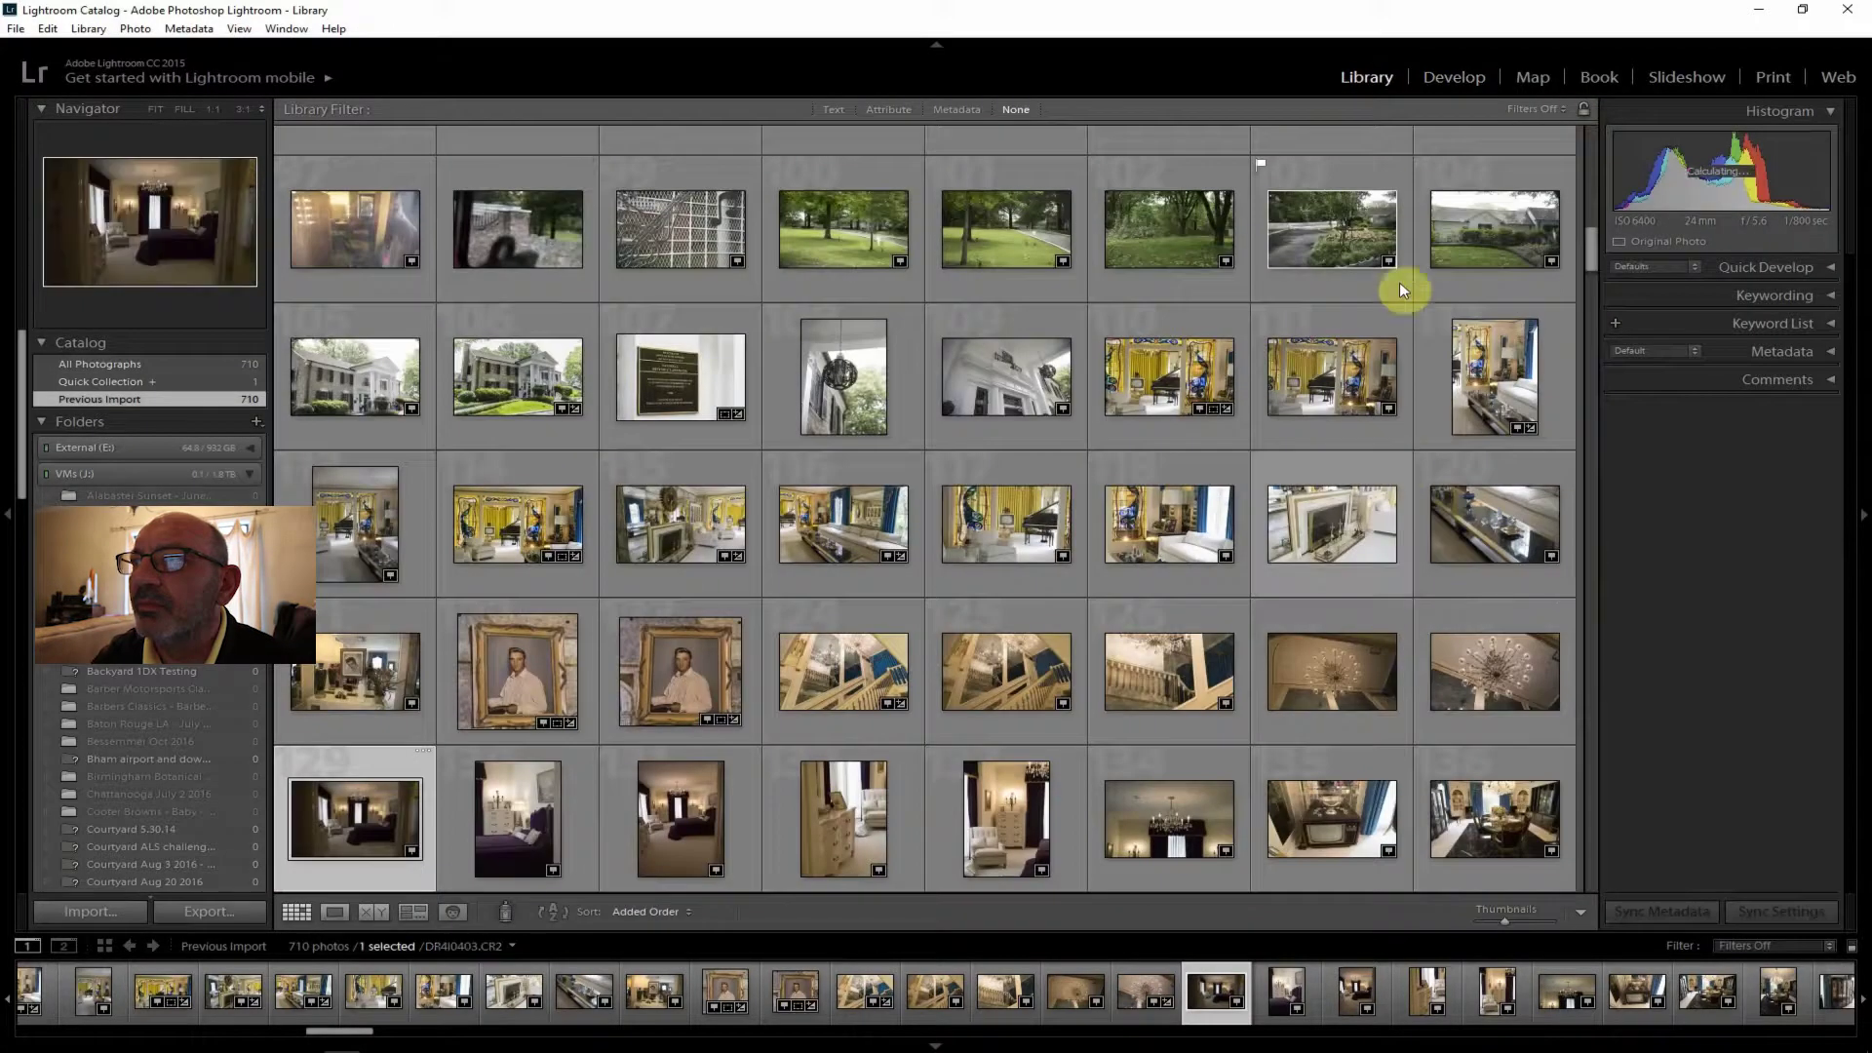
click(1453, 78)
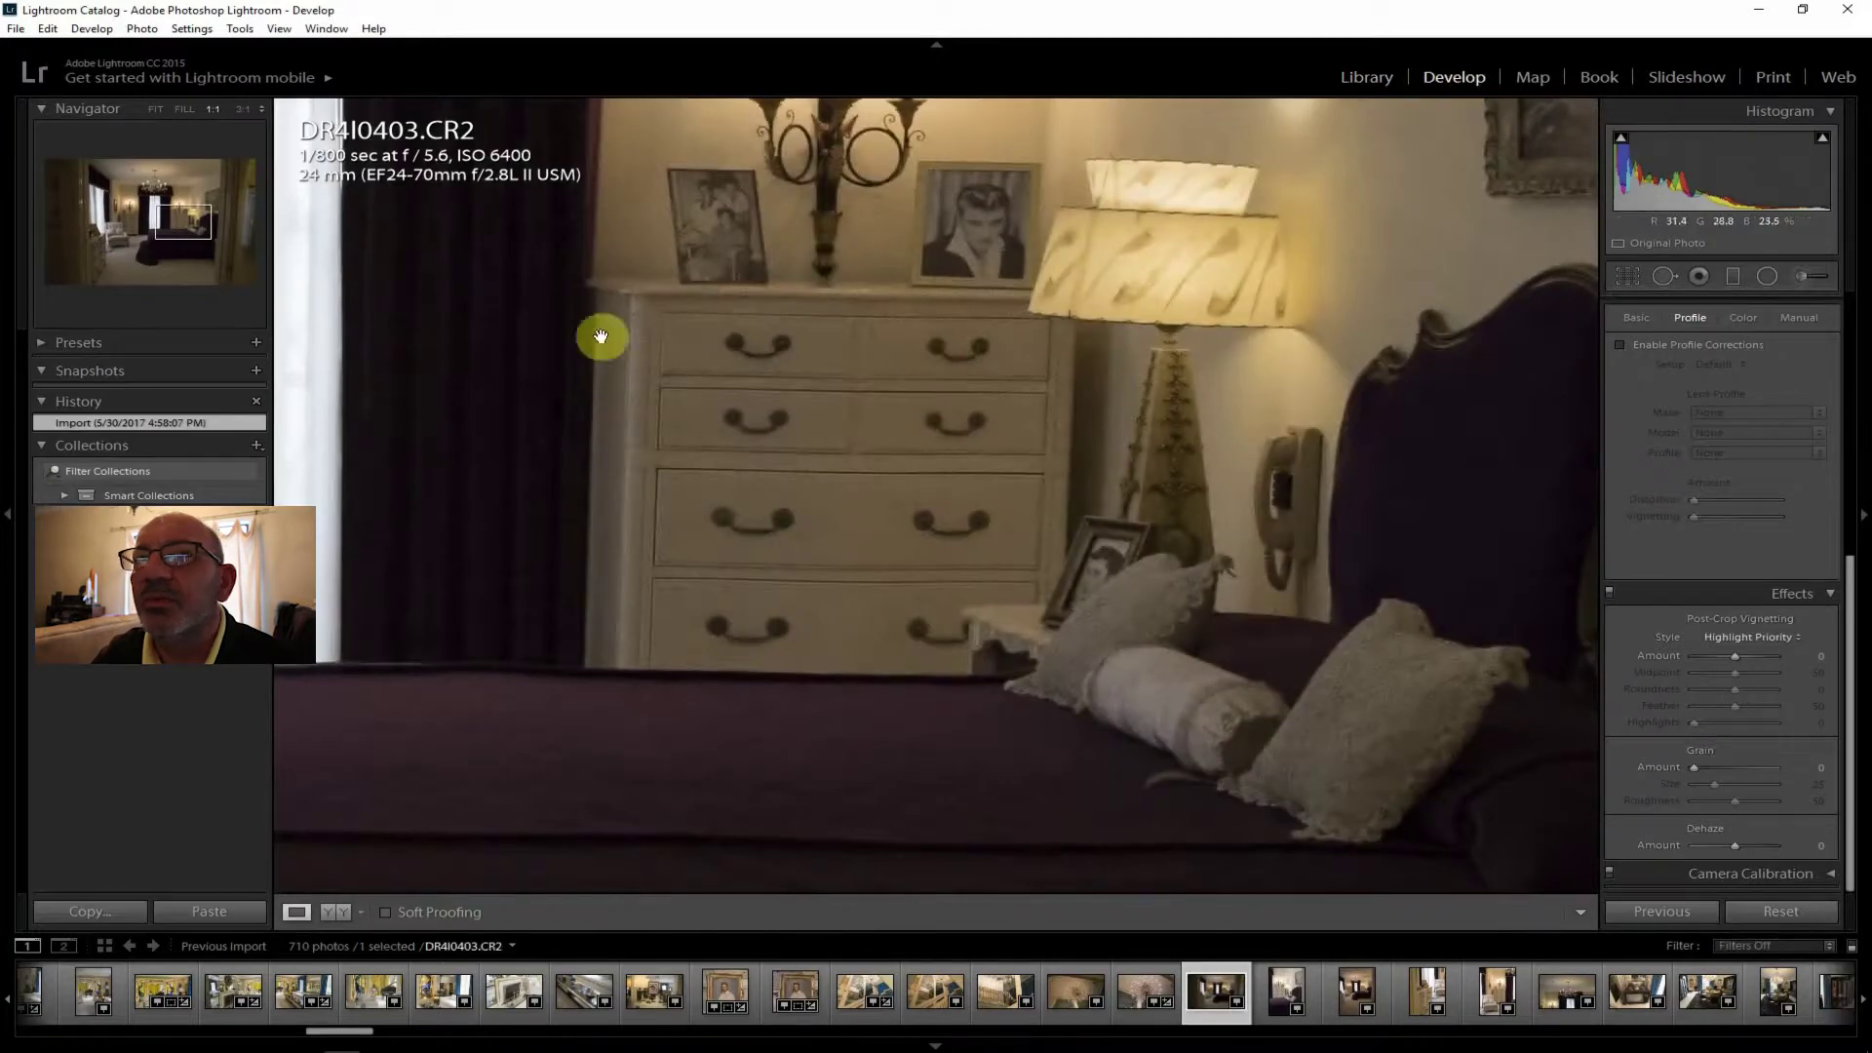
click(160, 111)
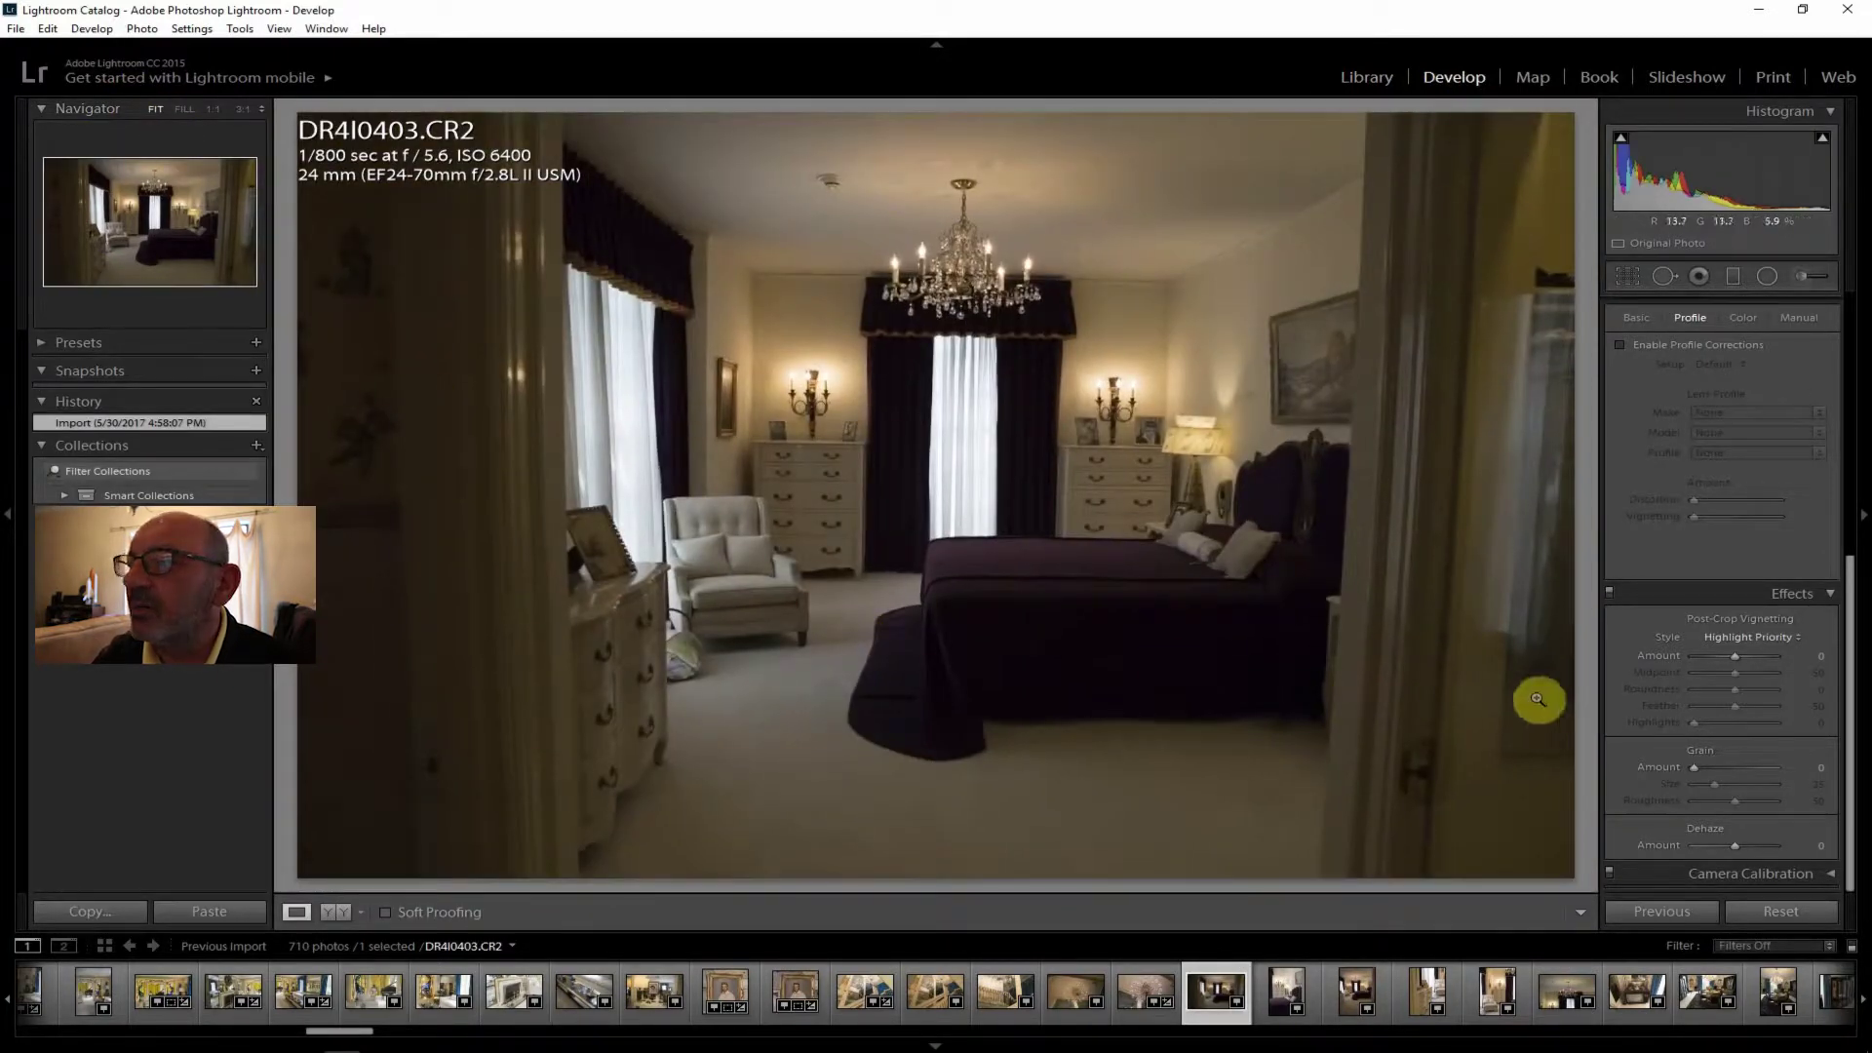
Enable lens profile corrections for DR4I0403.CR2 and set its clarity to +14.
click(1669, 345)
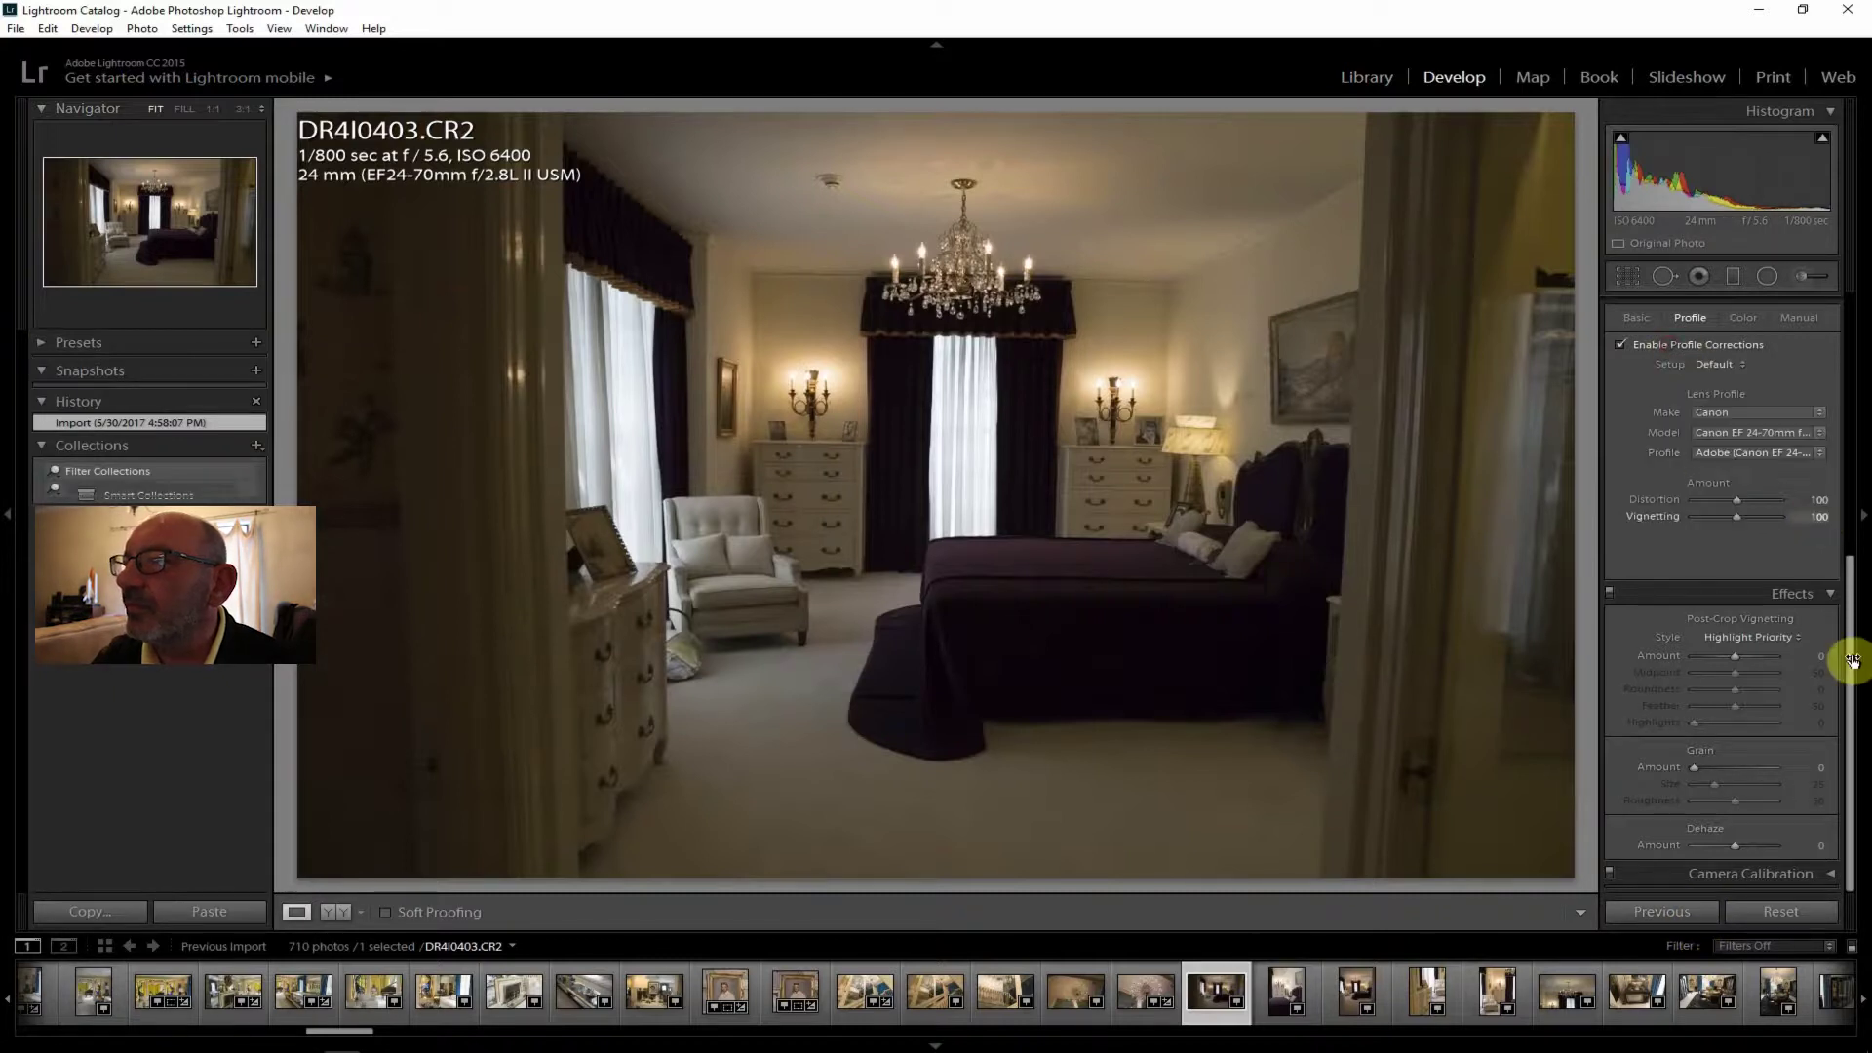
drag(1850, 658, 1833, 363)
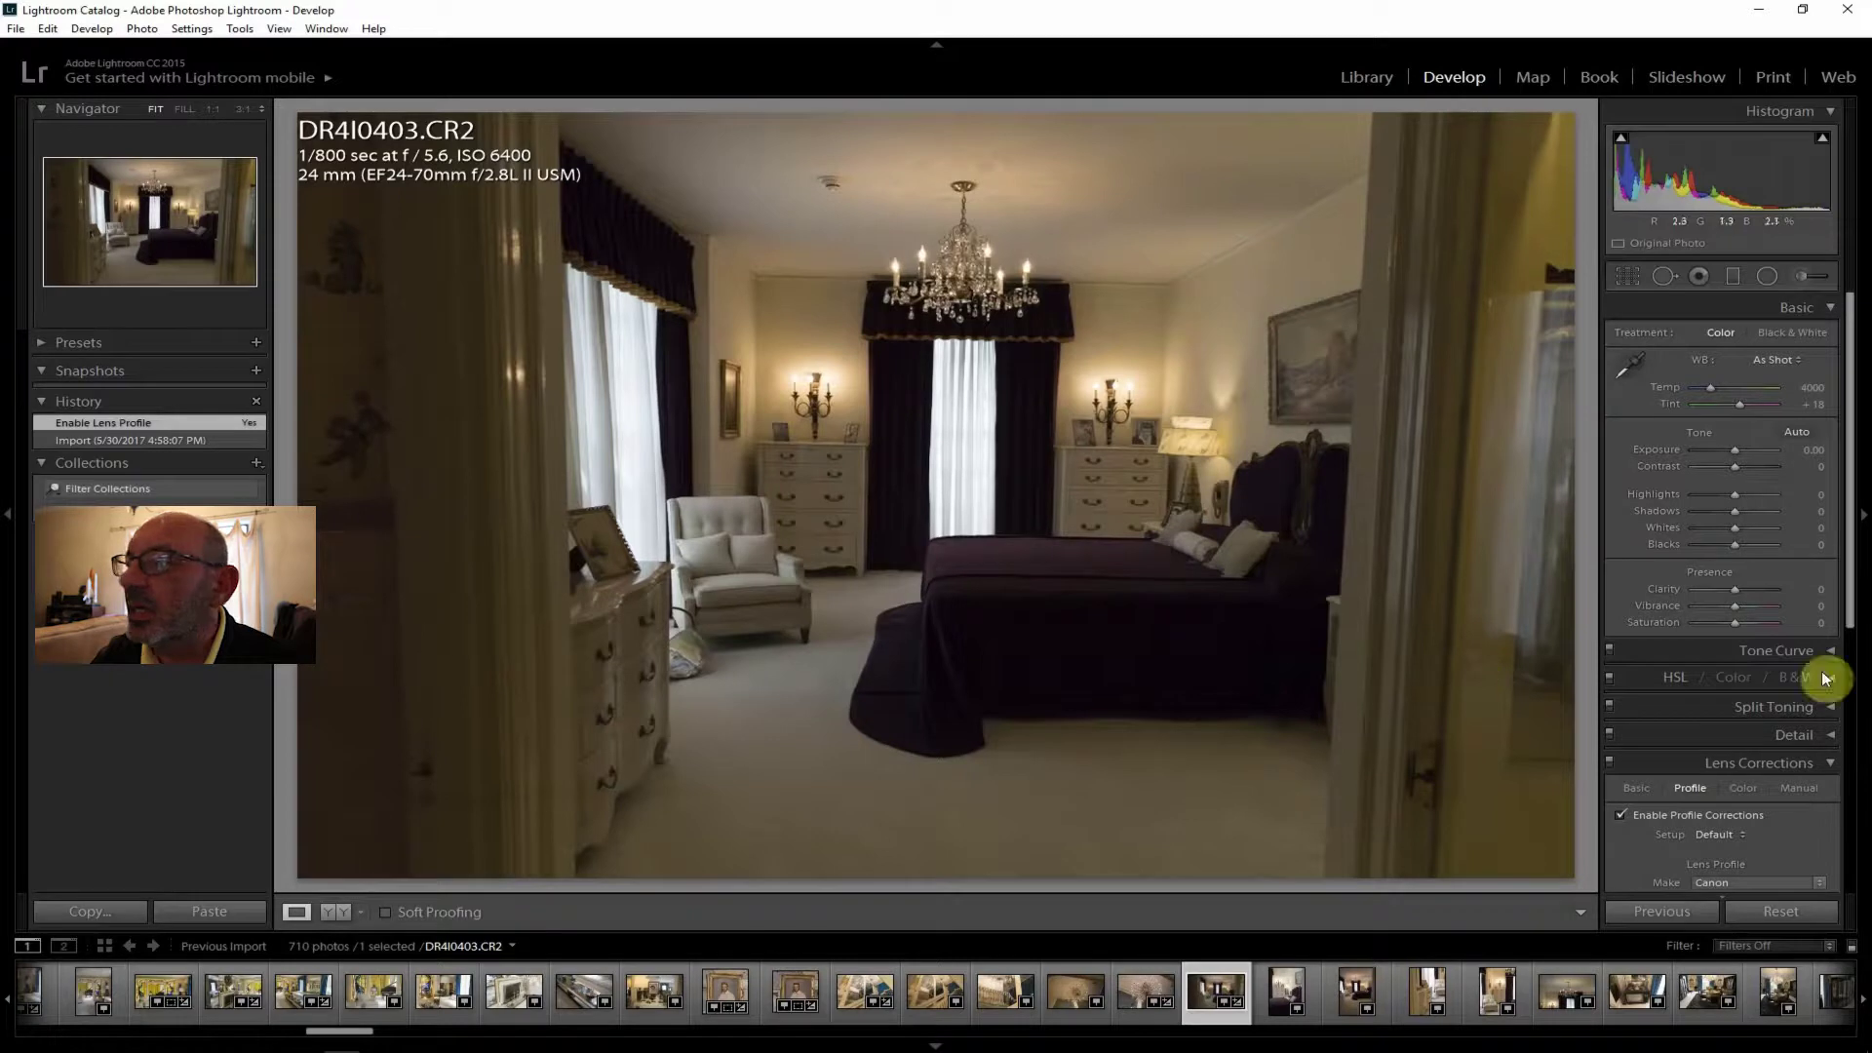
drag(1735, 588, 1741, 575)
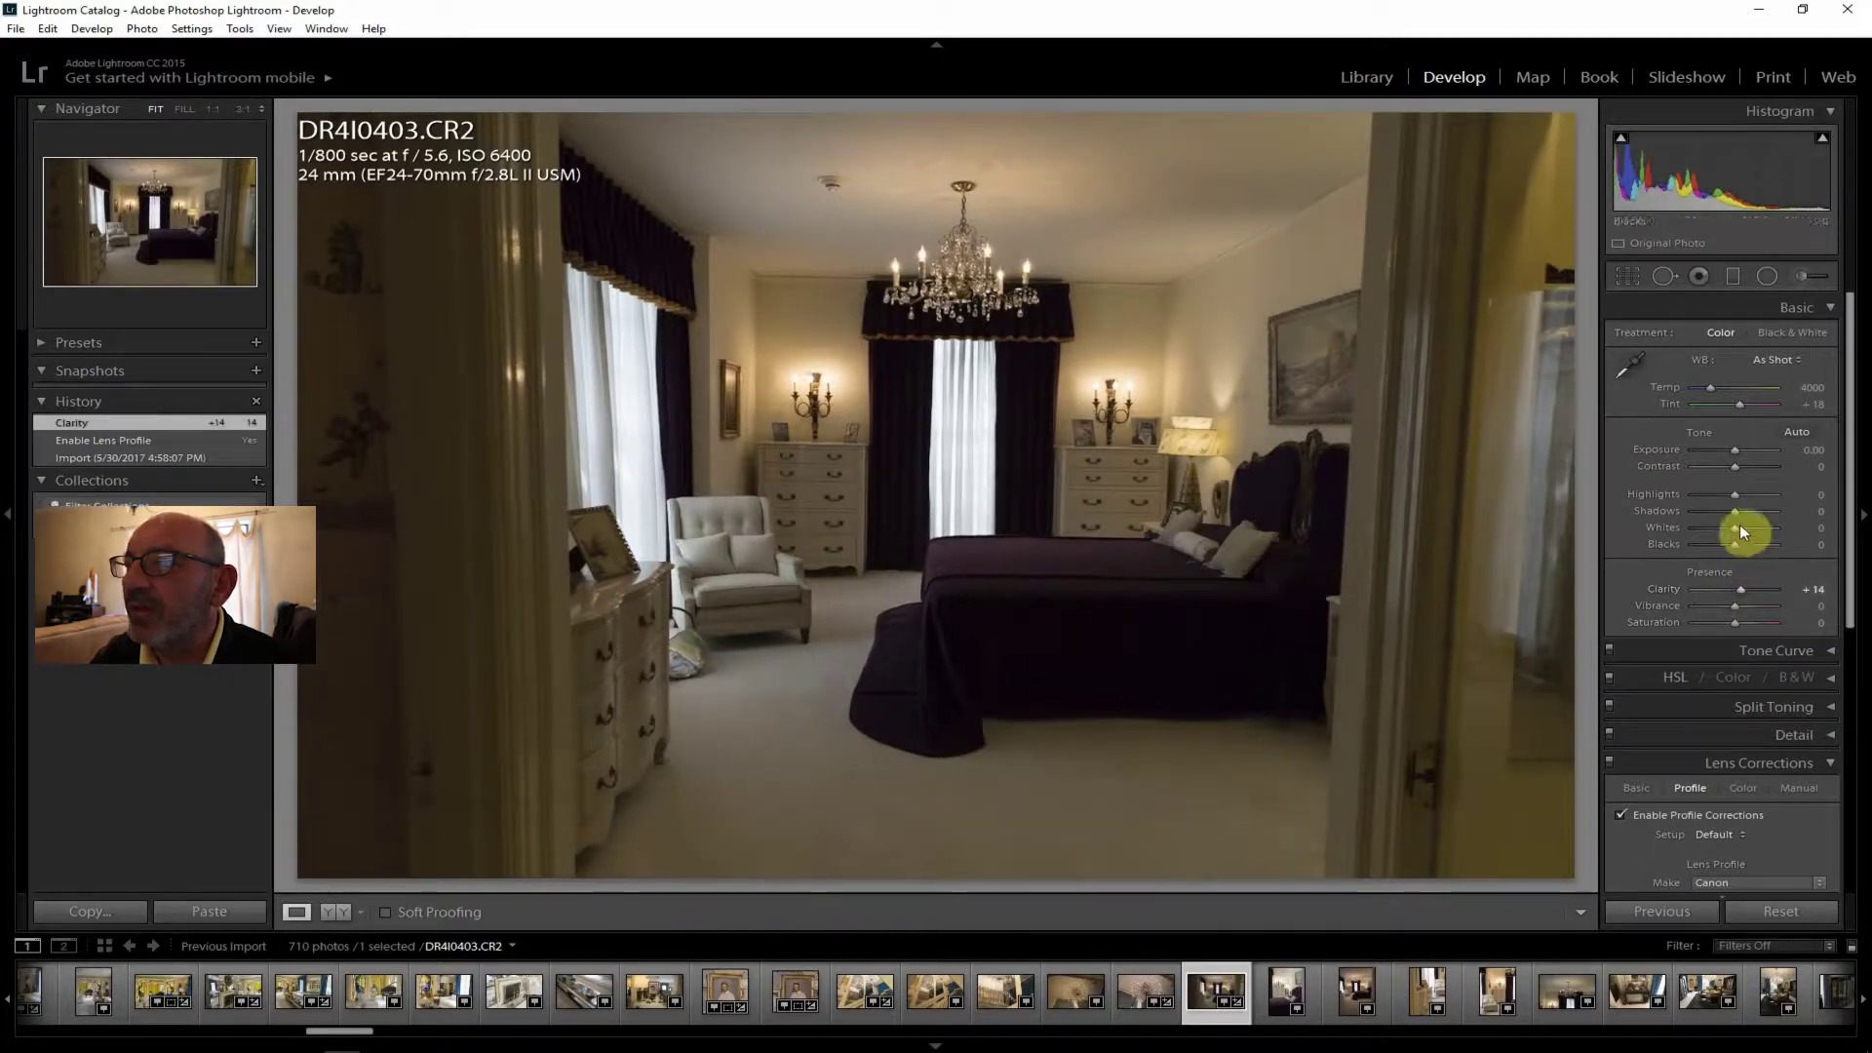
Set DR4I0403.CR2's contrast to +14, exposure to +1.19, shadows to +43, highlights to -29, vibrance to +10 and saturation to +7.
drag(1735, 466, 1743, 455)
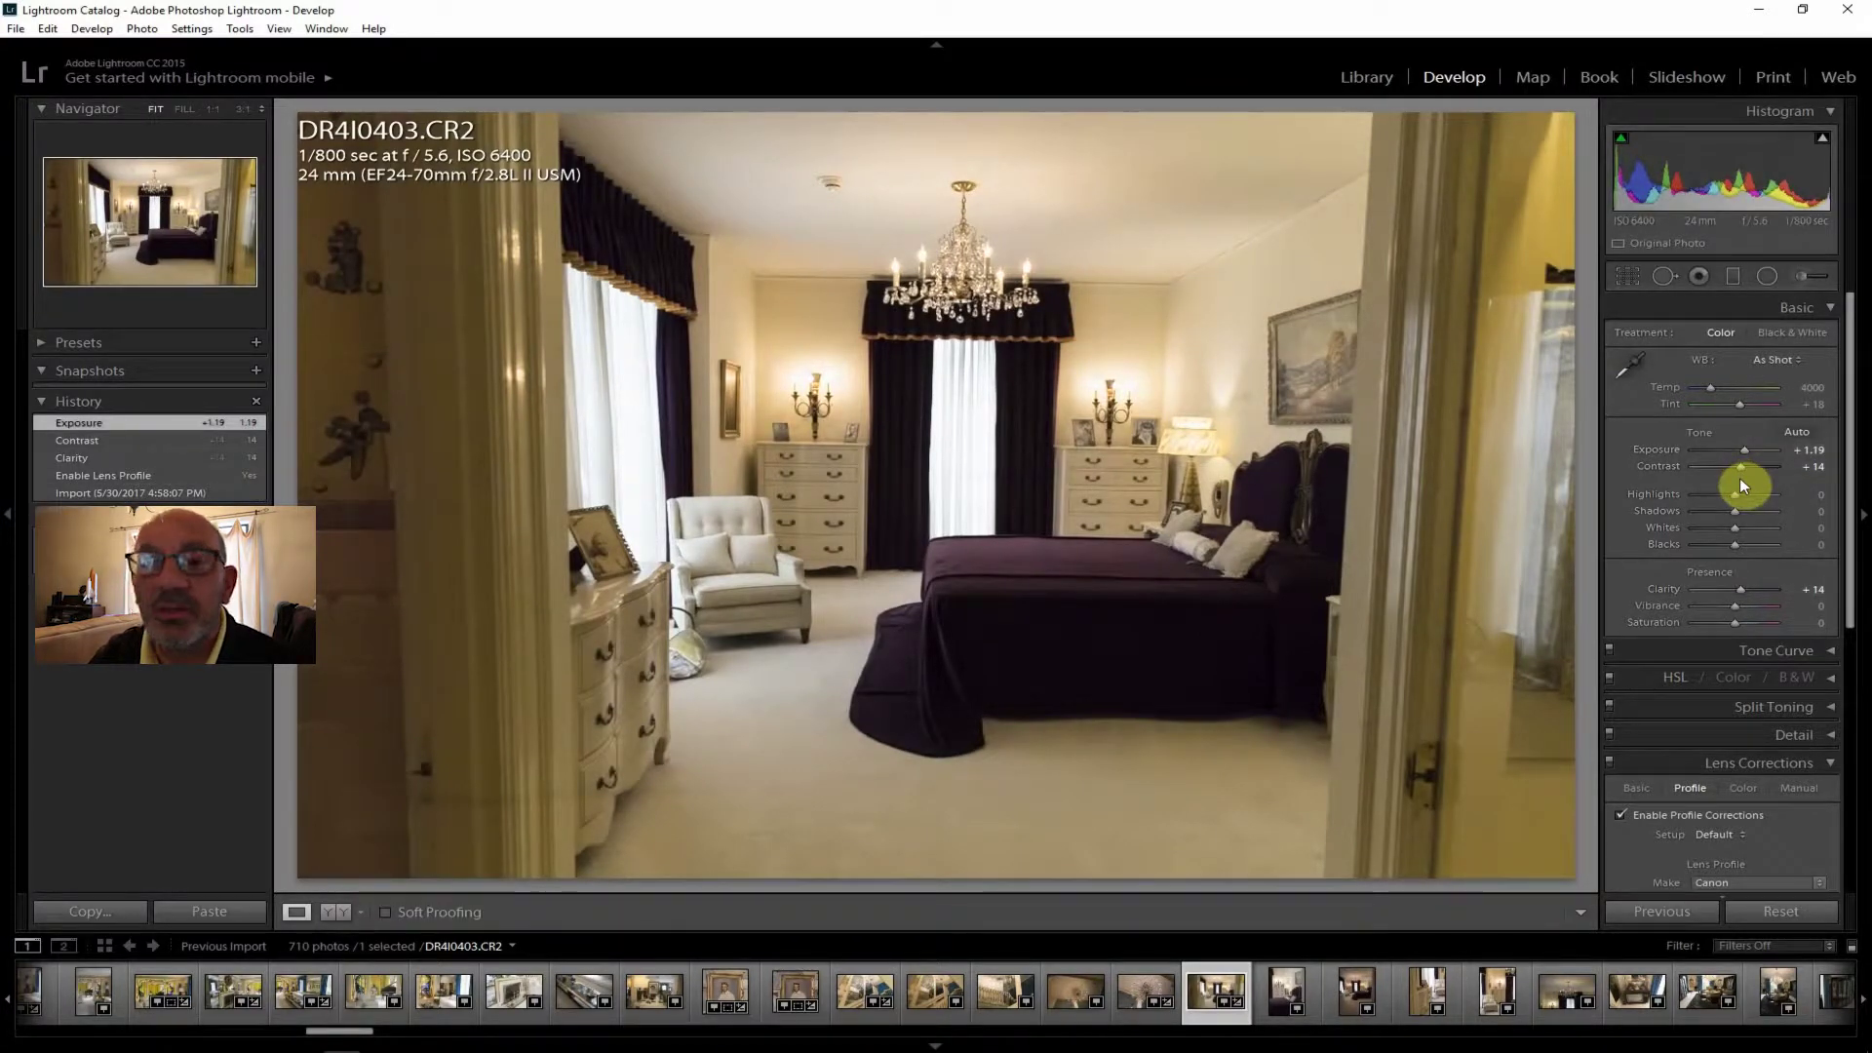
mouse_move(1735, 511)
mouse_down()
mouse_move(1762, 514)
mouse_move(1723, 494)
mouse_up()
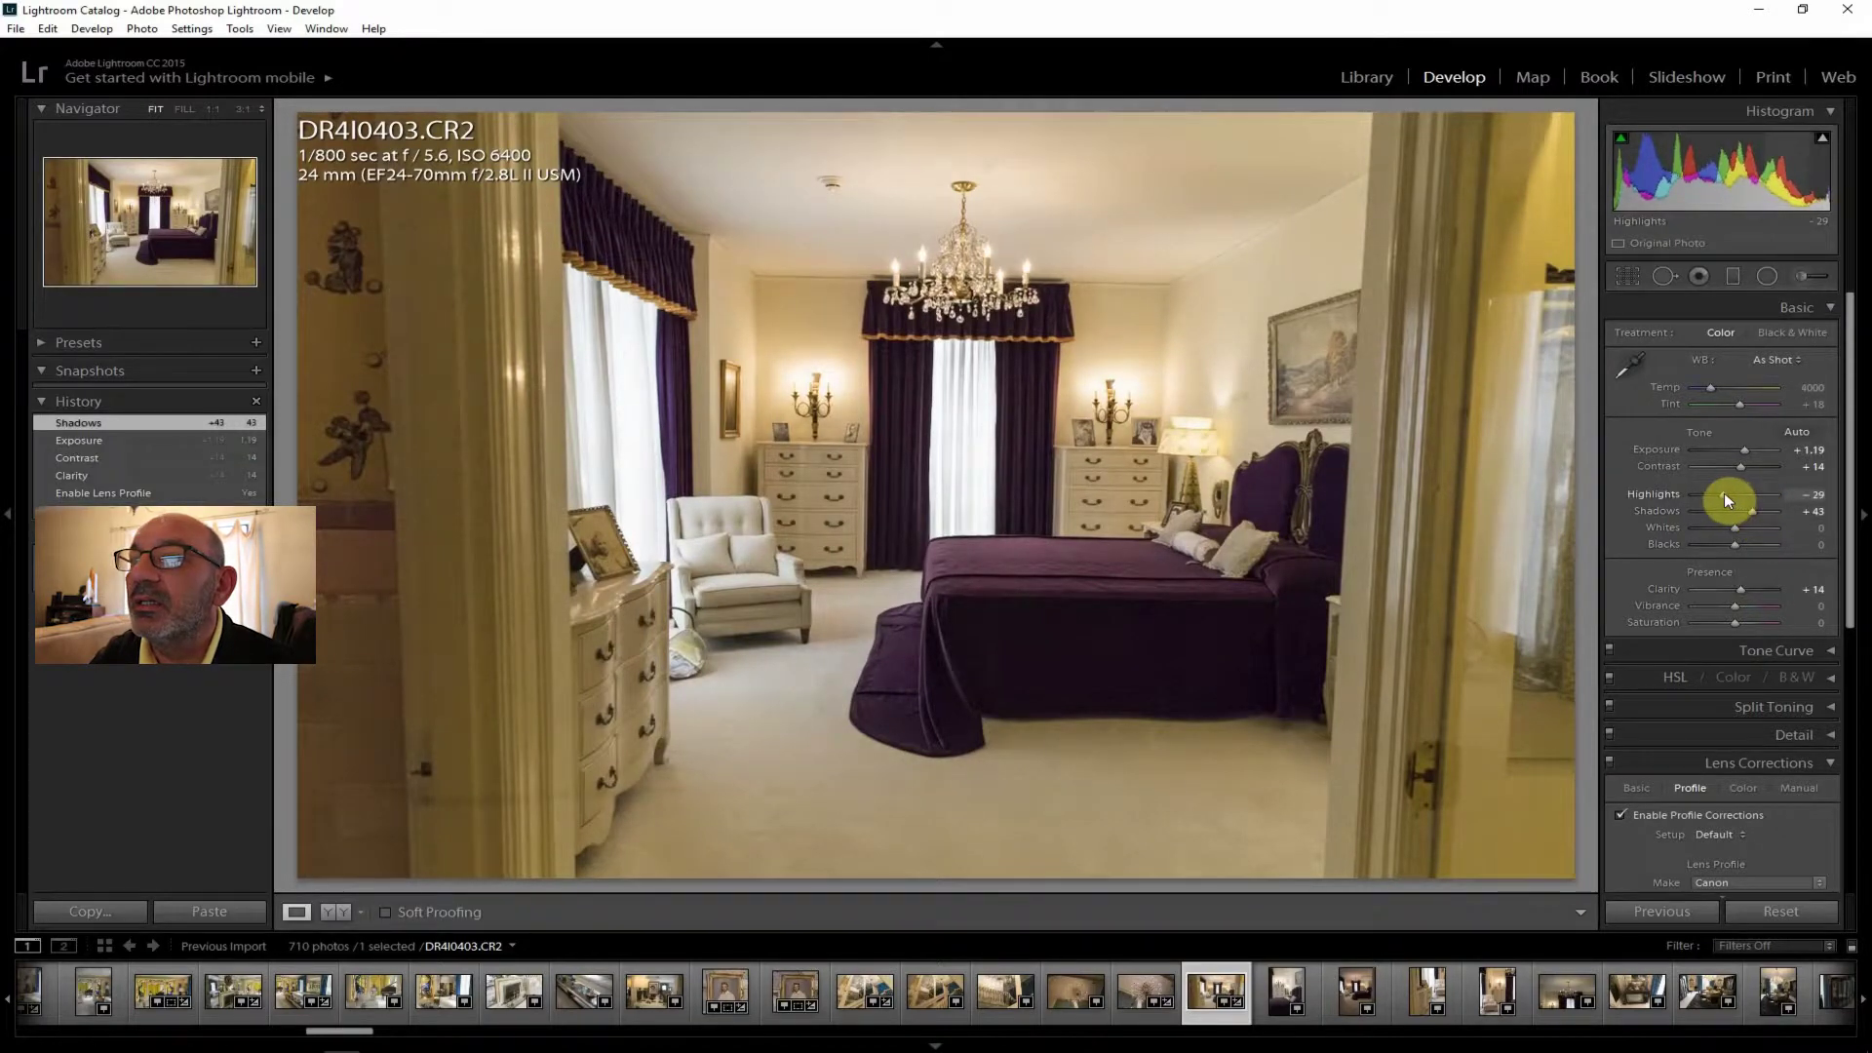
drag(1737, 612, 1737, 620)
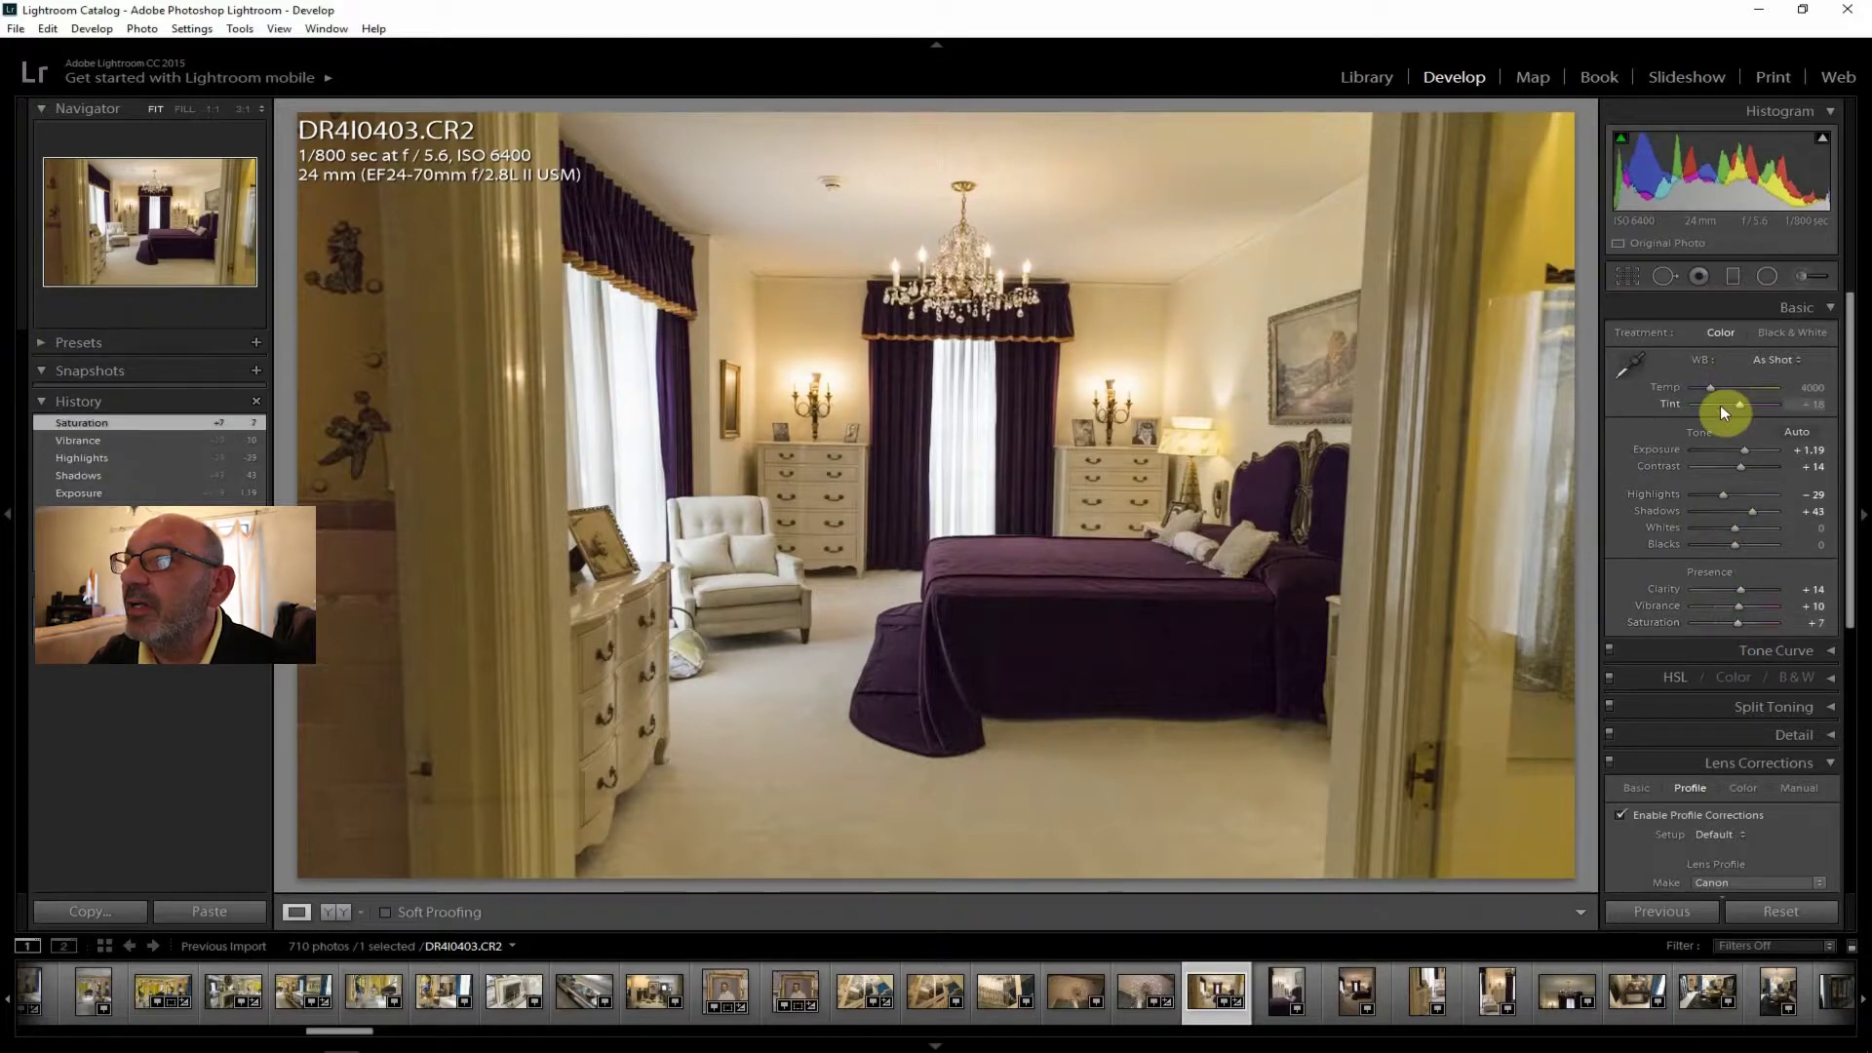
Set DR4I0403.CR2's white balance temperature to 3786 and its dehaze amount to +7.
drag(1710, 388, 1708, 388)
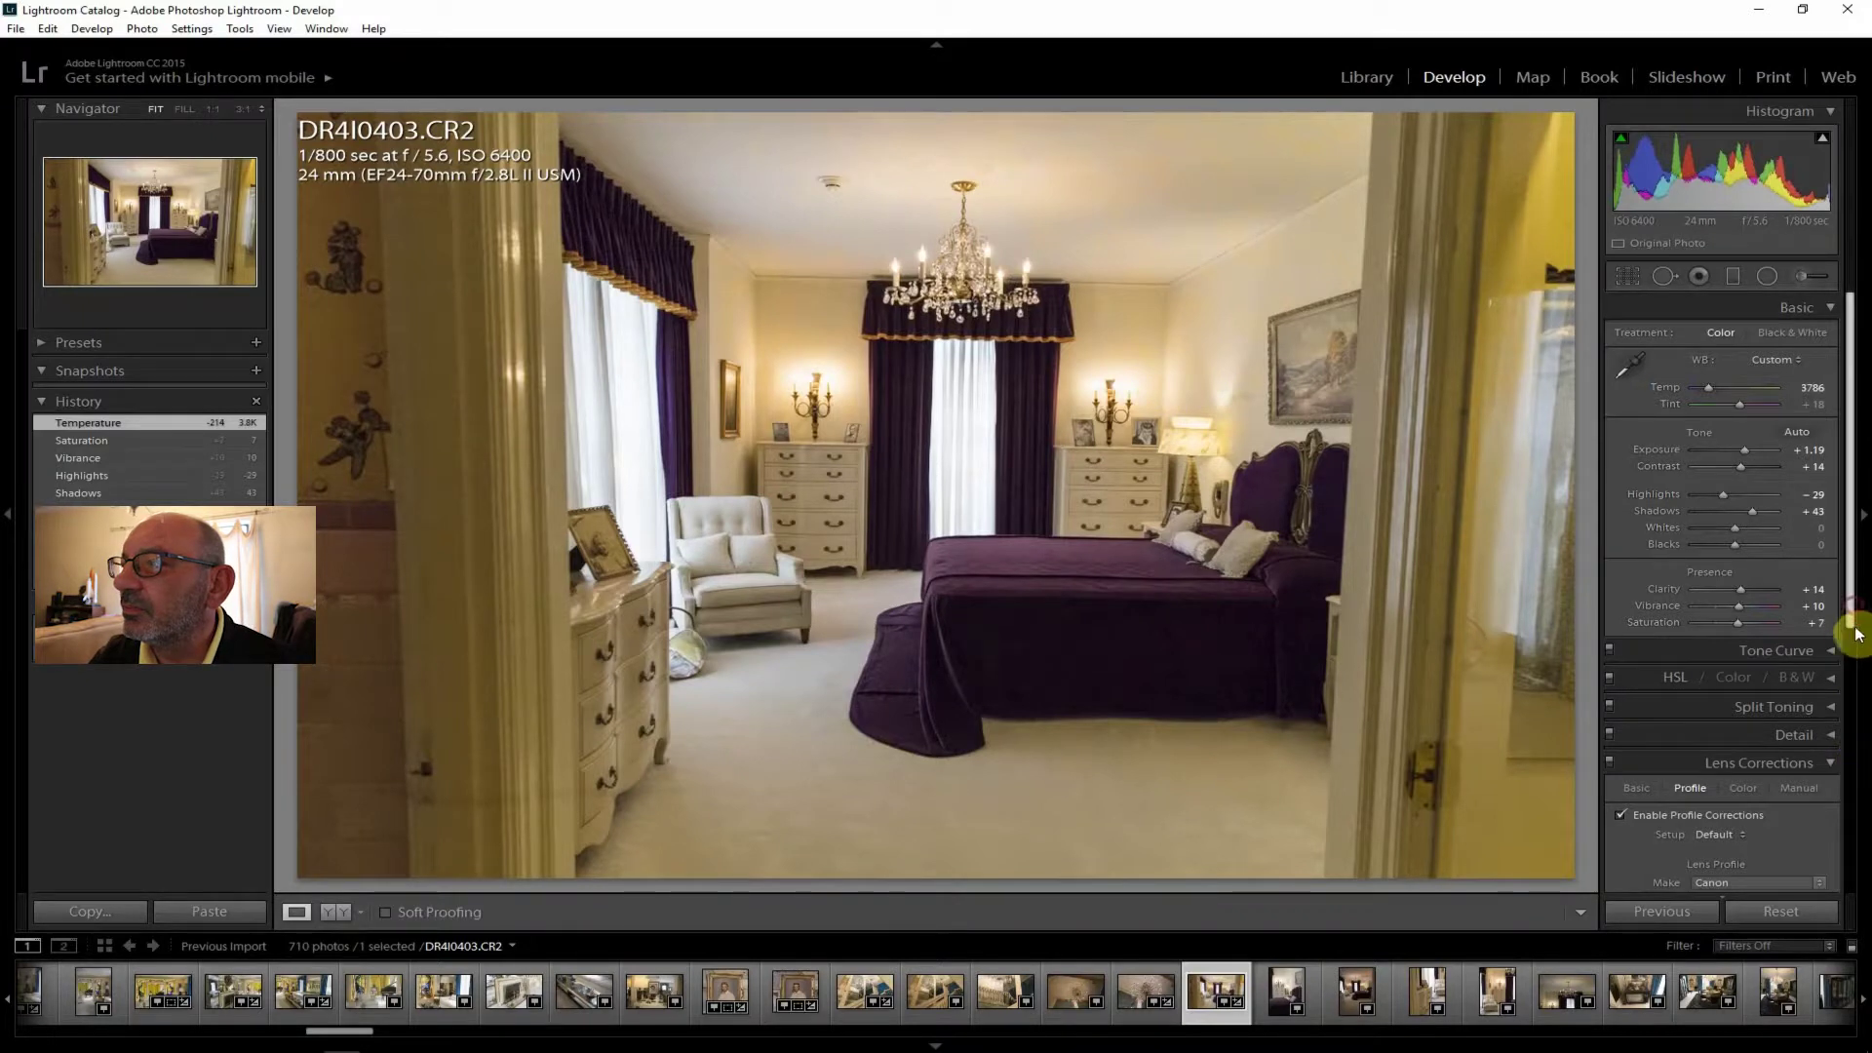
scroll(1850, 624, down, 5)
drag(1735, 844, 1739, 844)
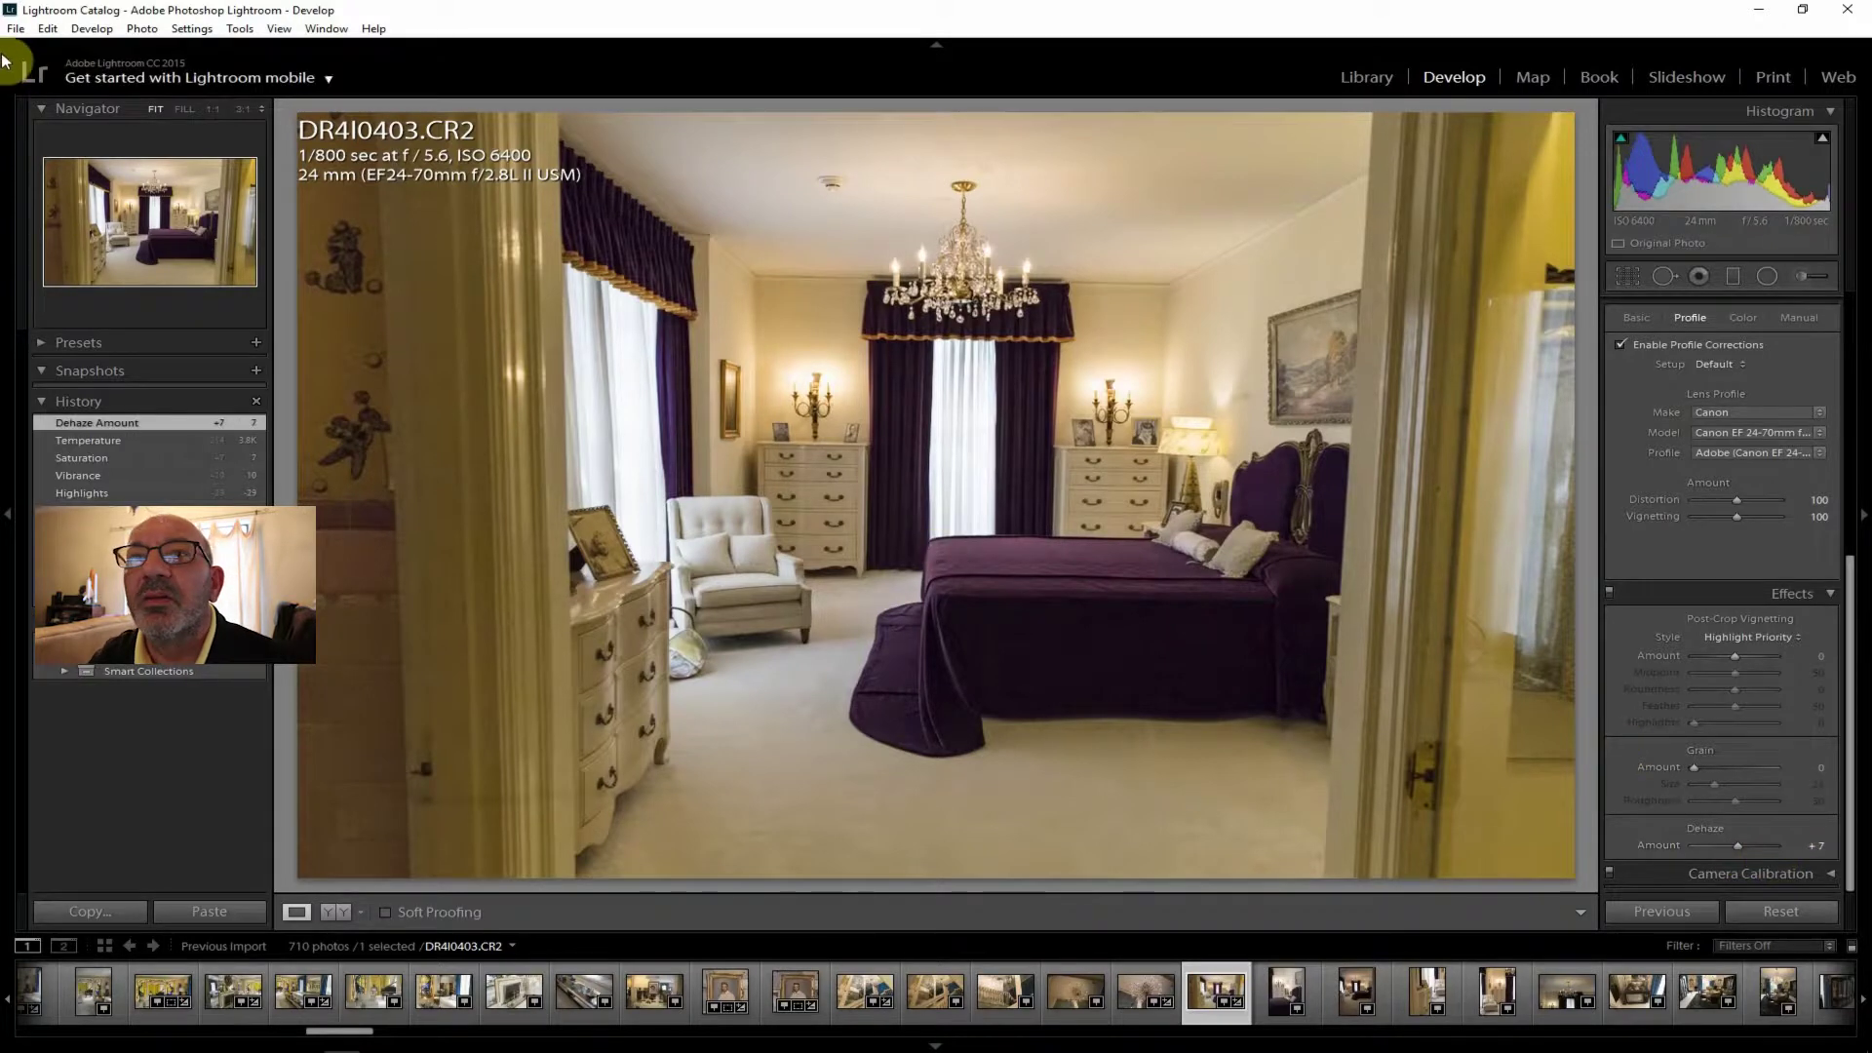
Export the adjusted bedroom photo DR4I0403.CR2 to the hard drive.
click(16, 28)
click(107, 242)
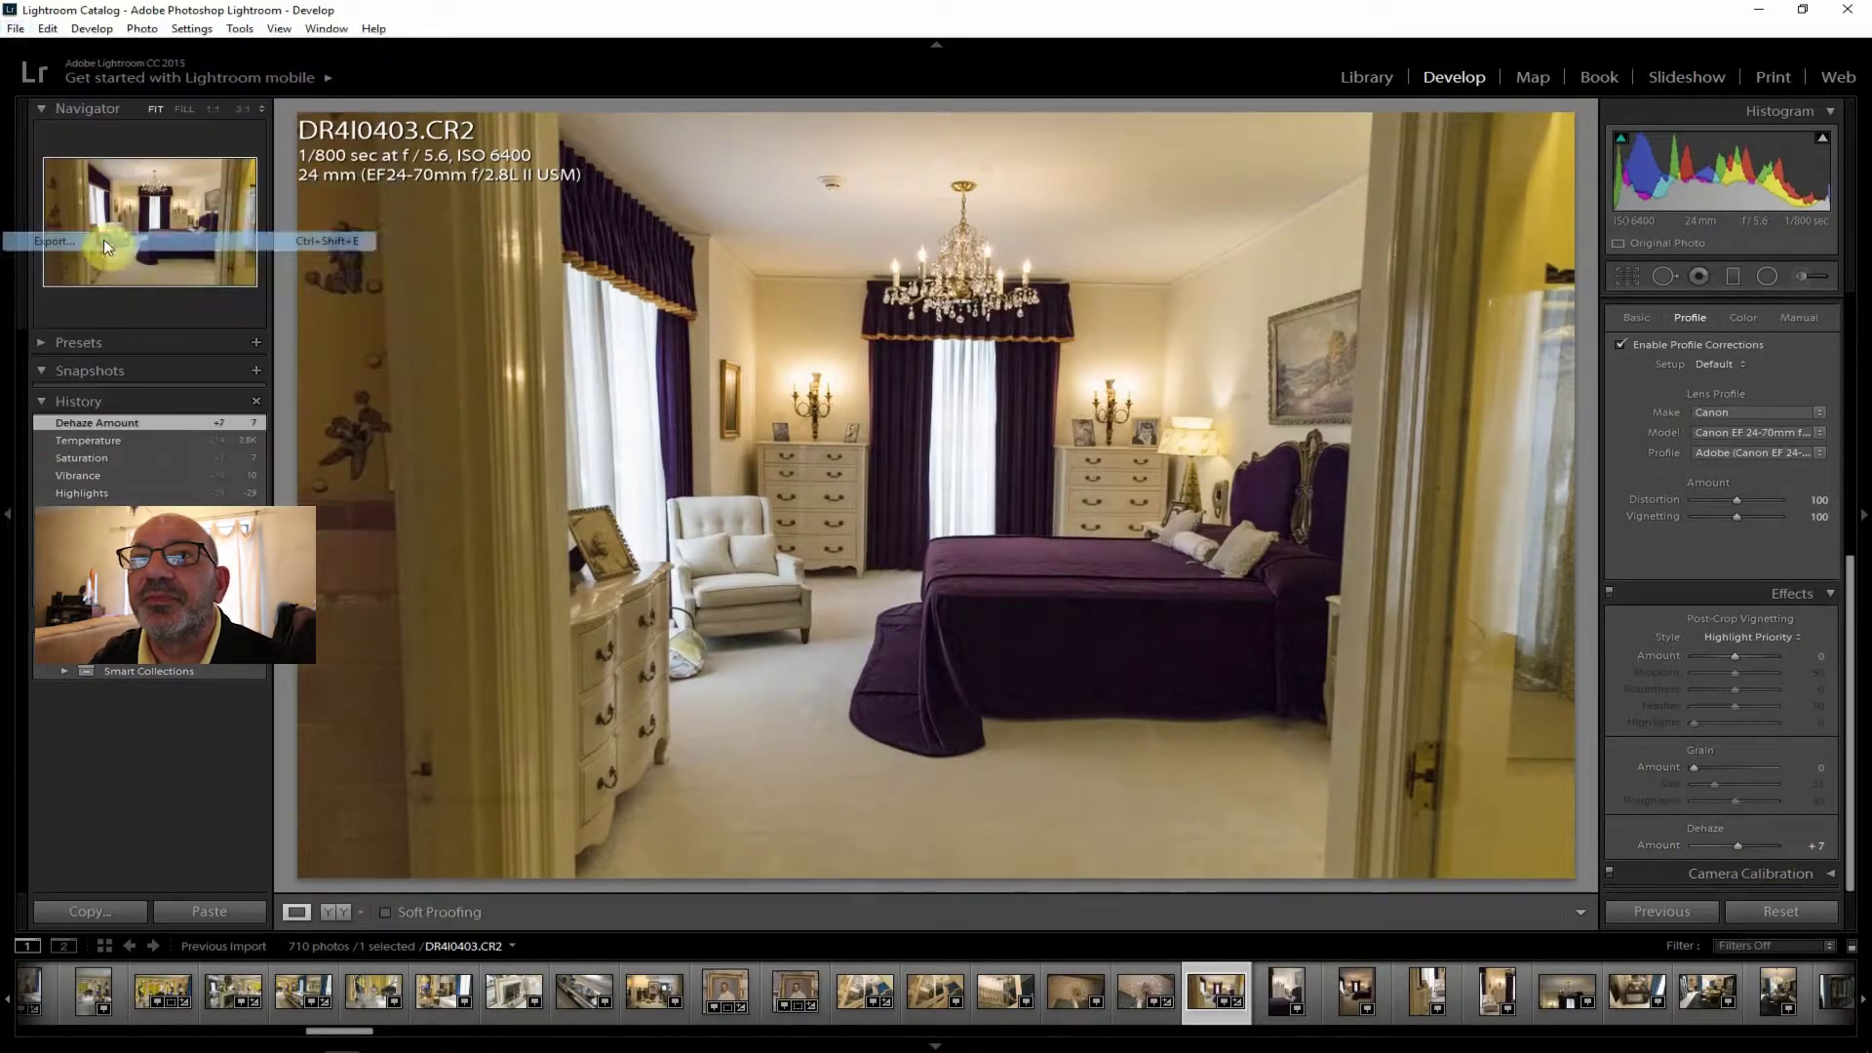
click(1233, 1014)
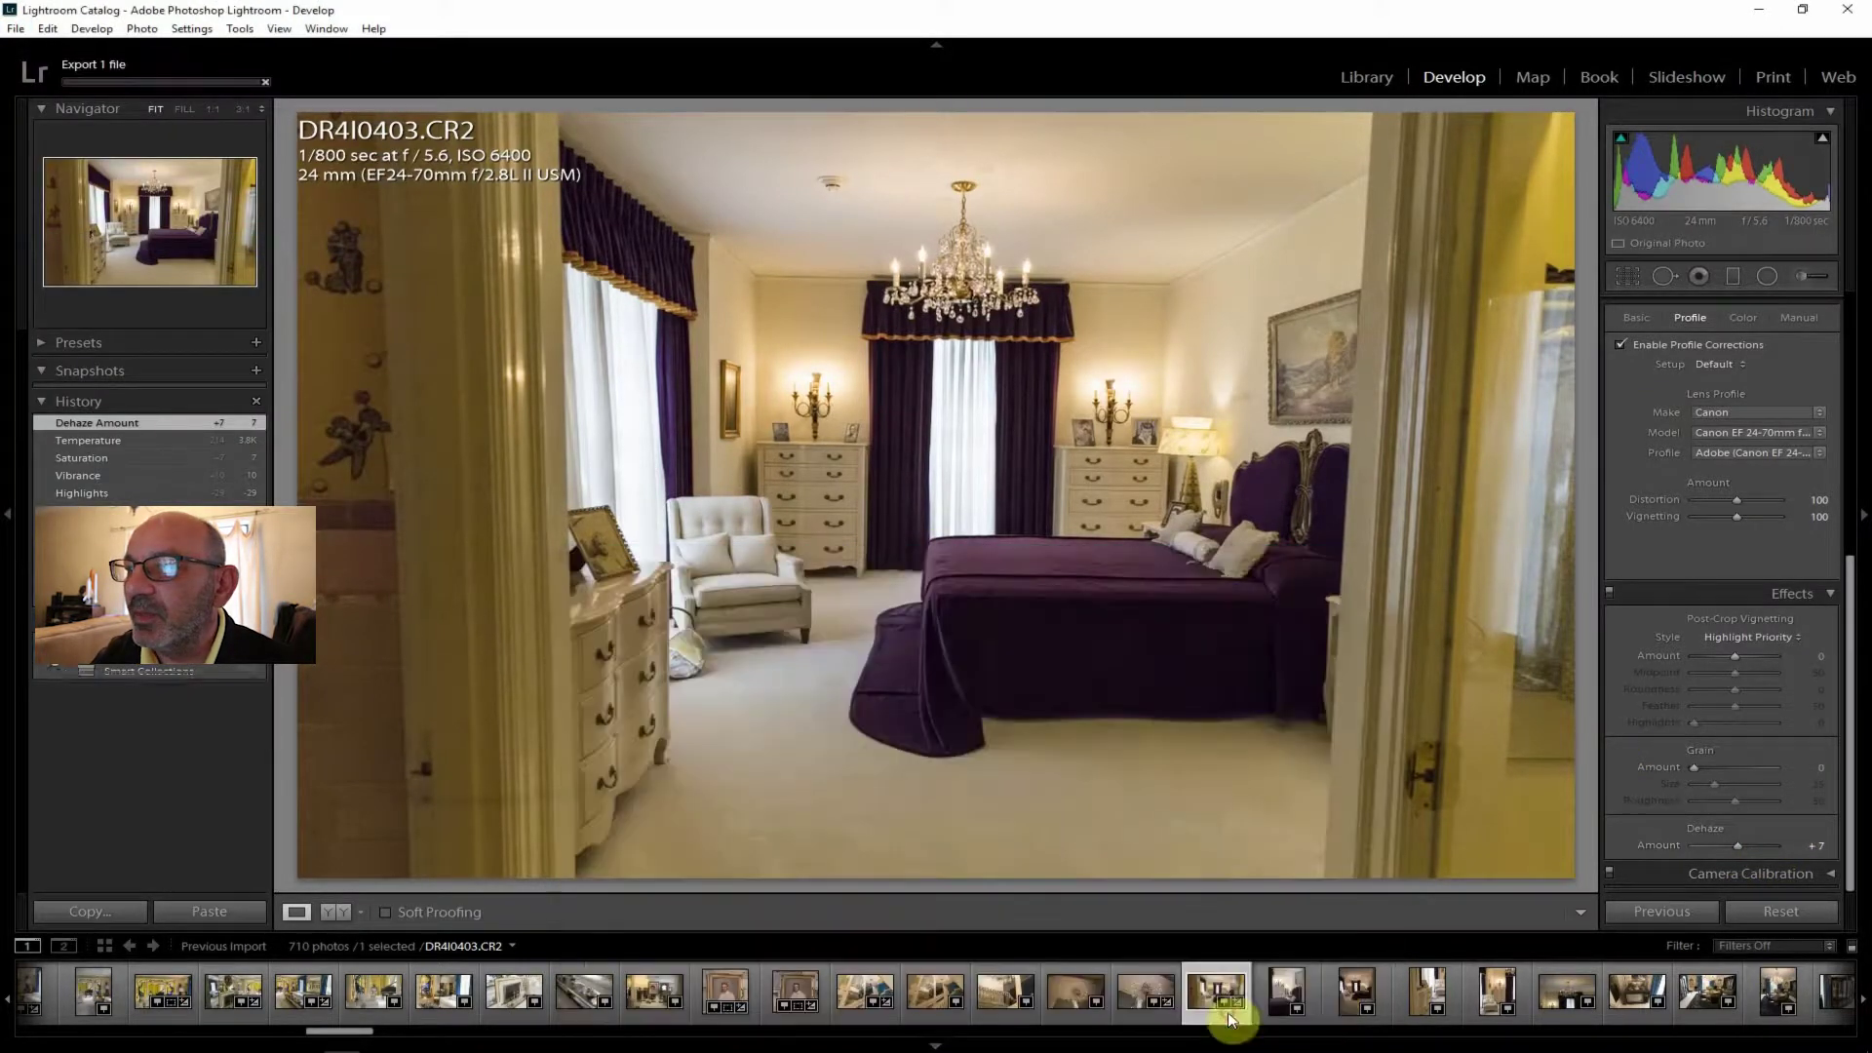
Open DR4I0404.CR2, inspect the lamp and telephone at 1:1, return to the fitted view, and view DR4I0405.CR2.
click(1300, 1000)
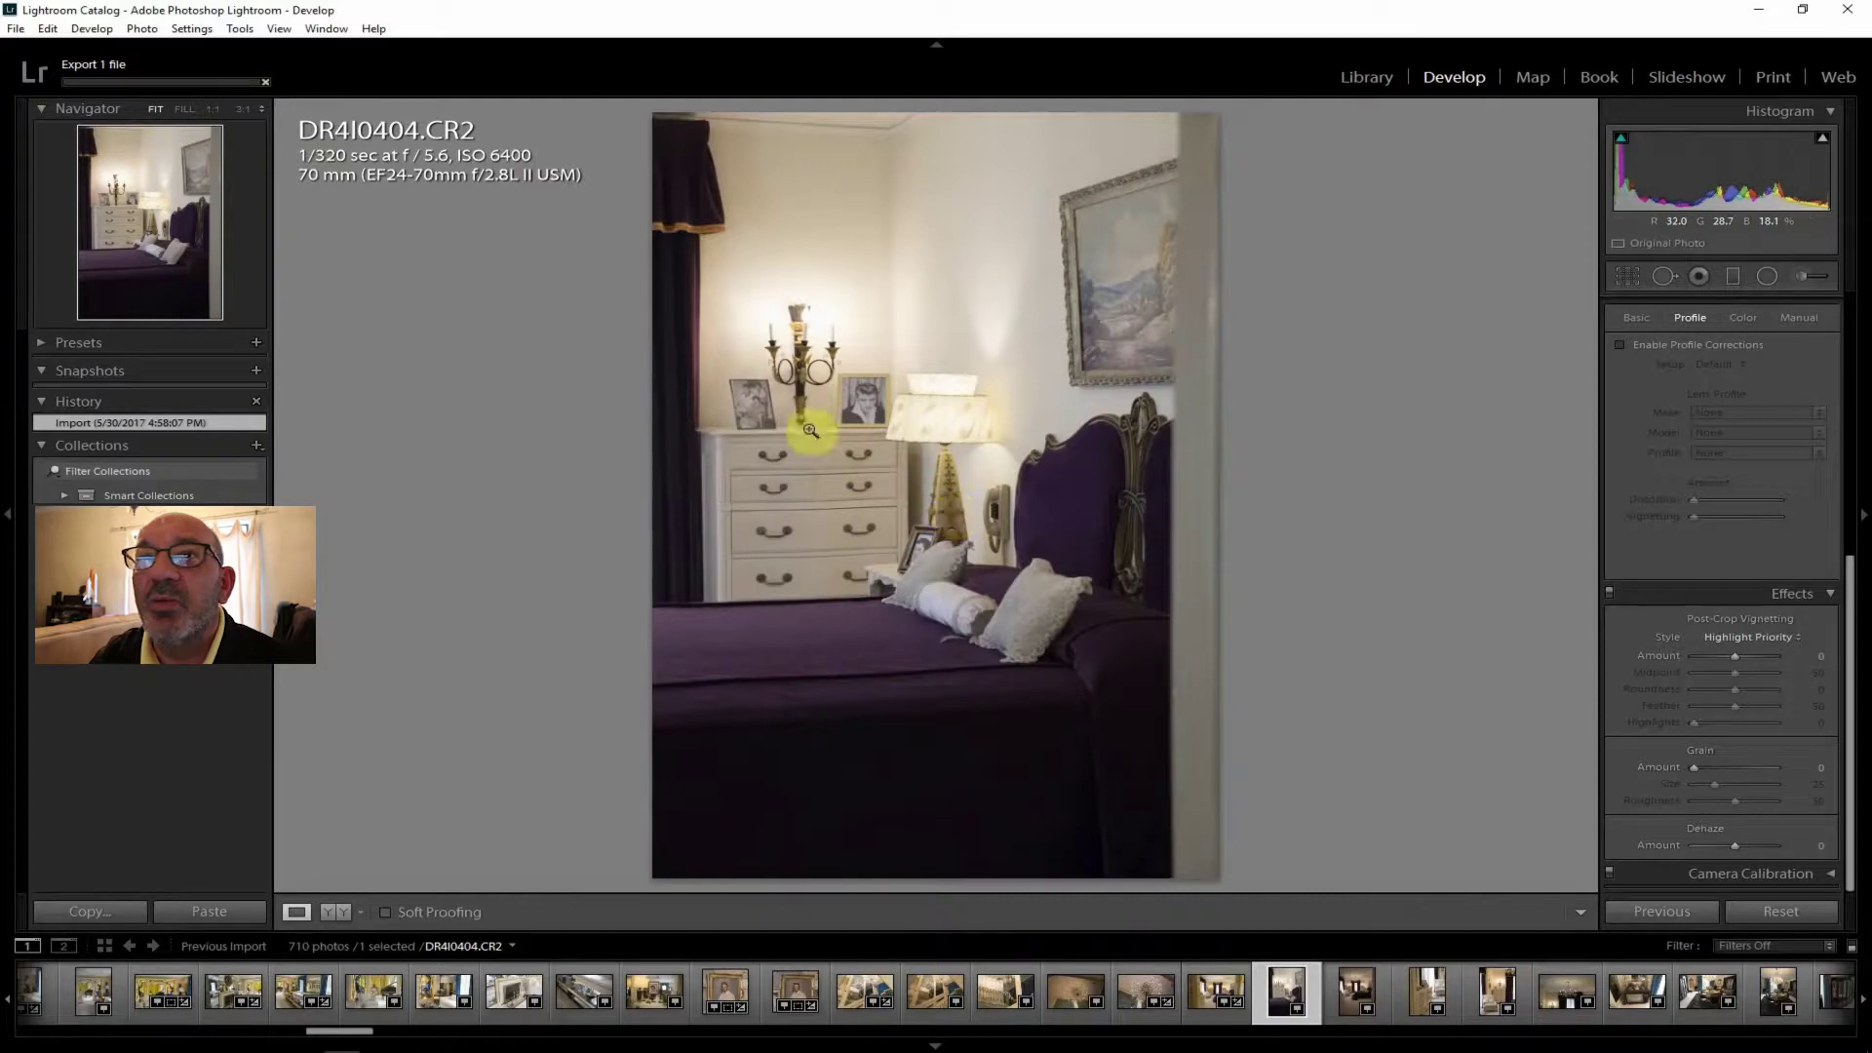
click(952, 519)
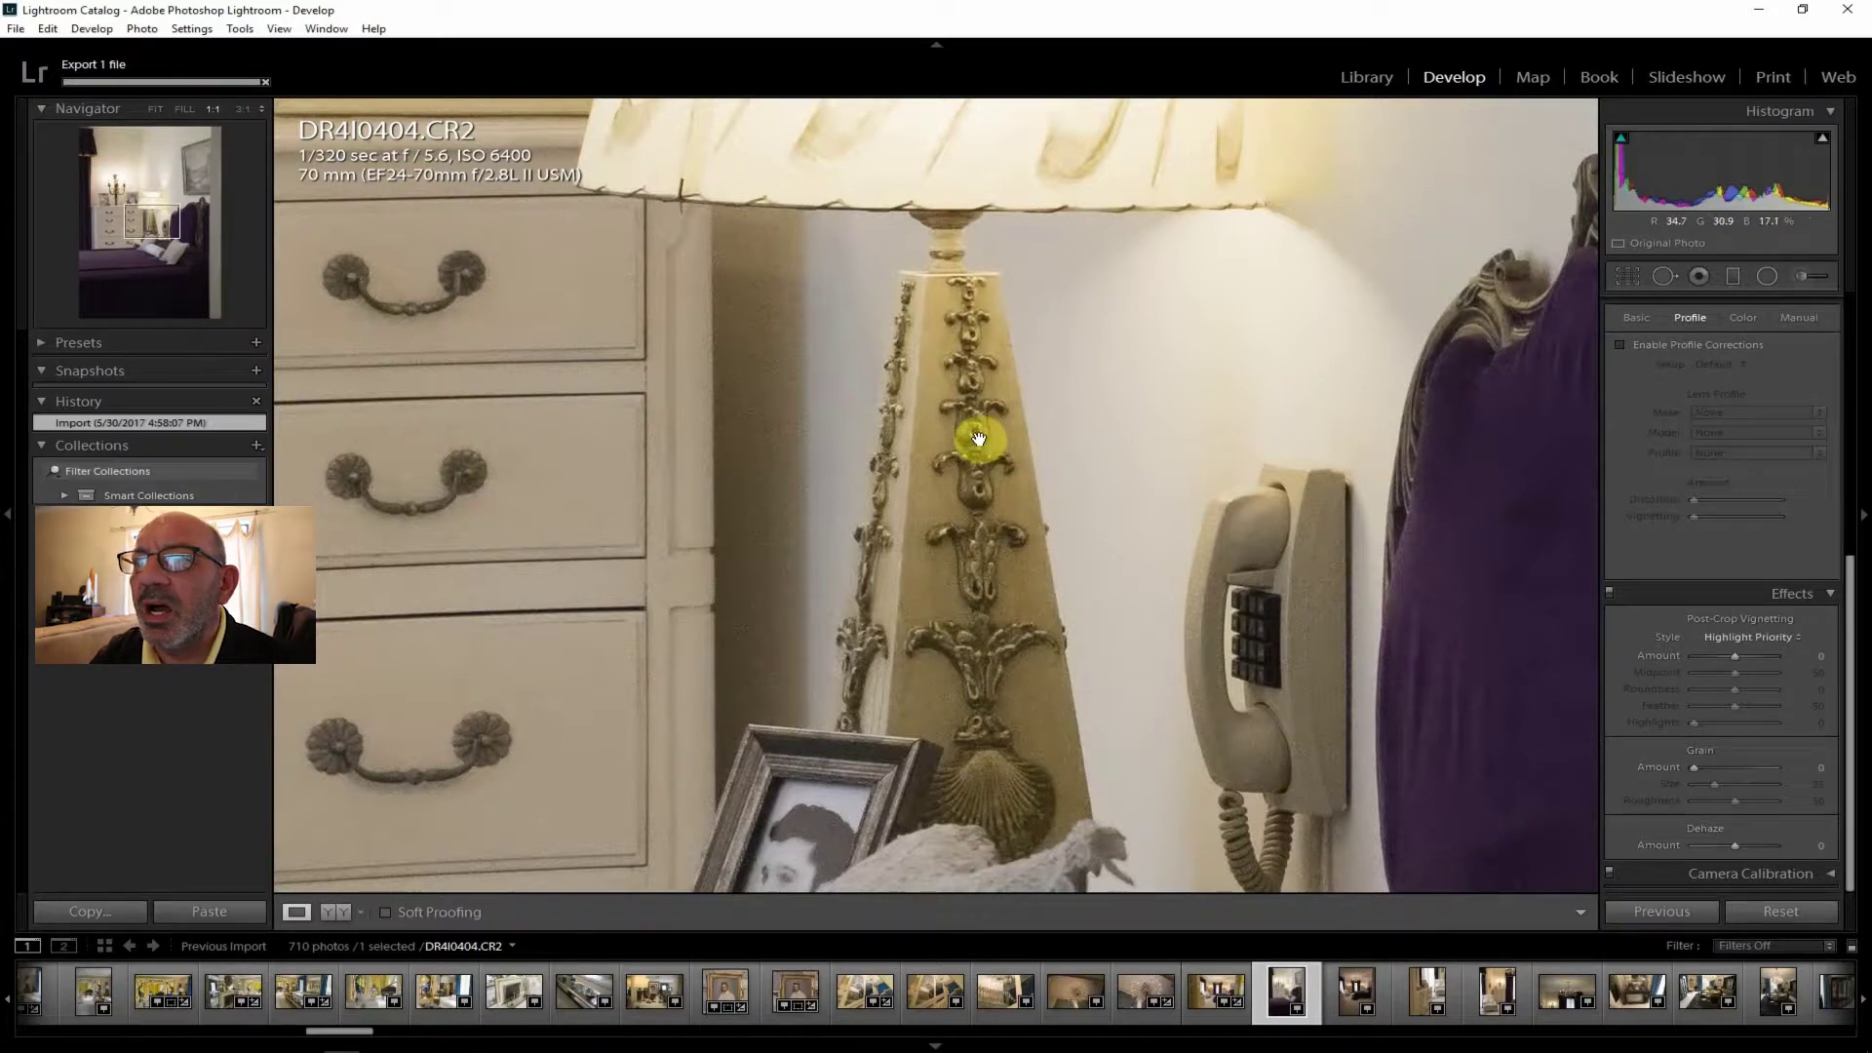
click(157, 110)
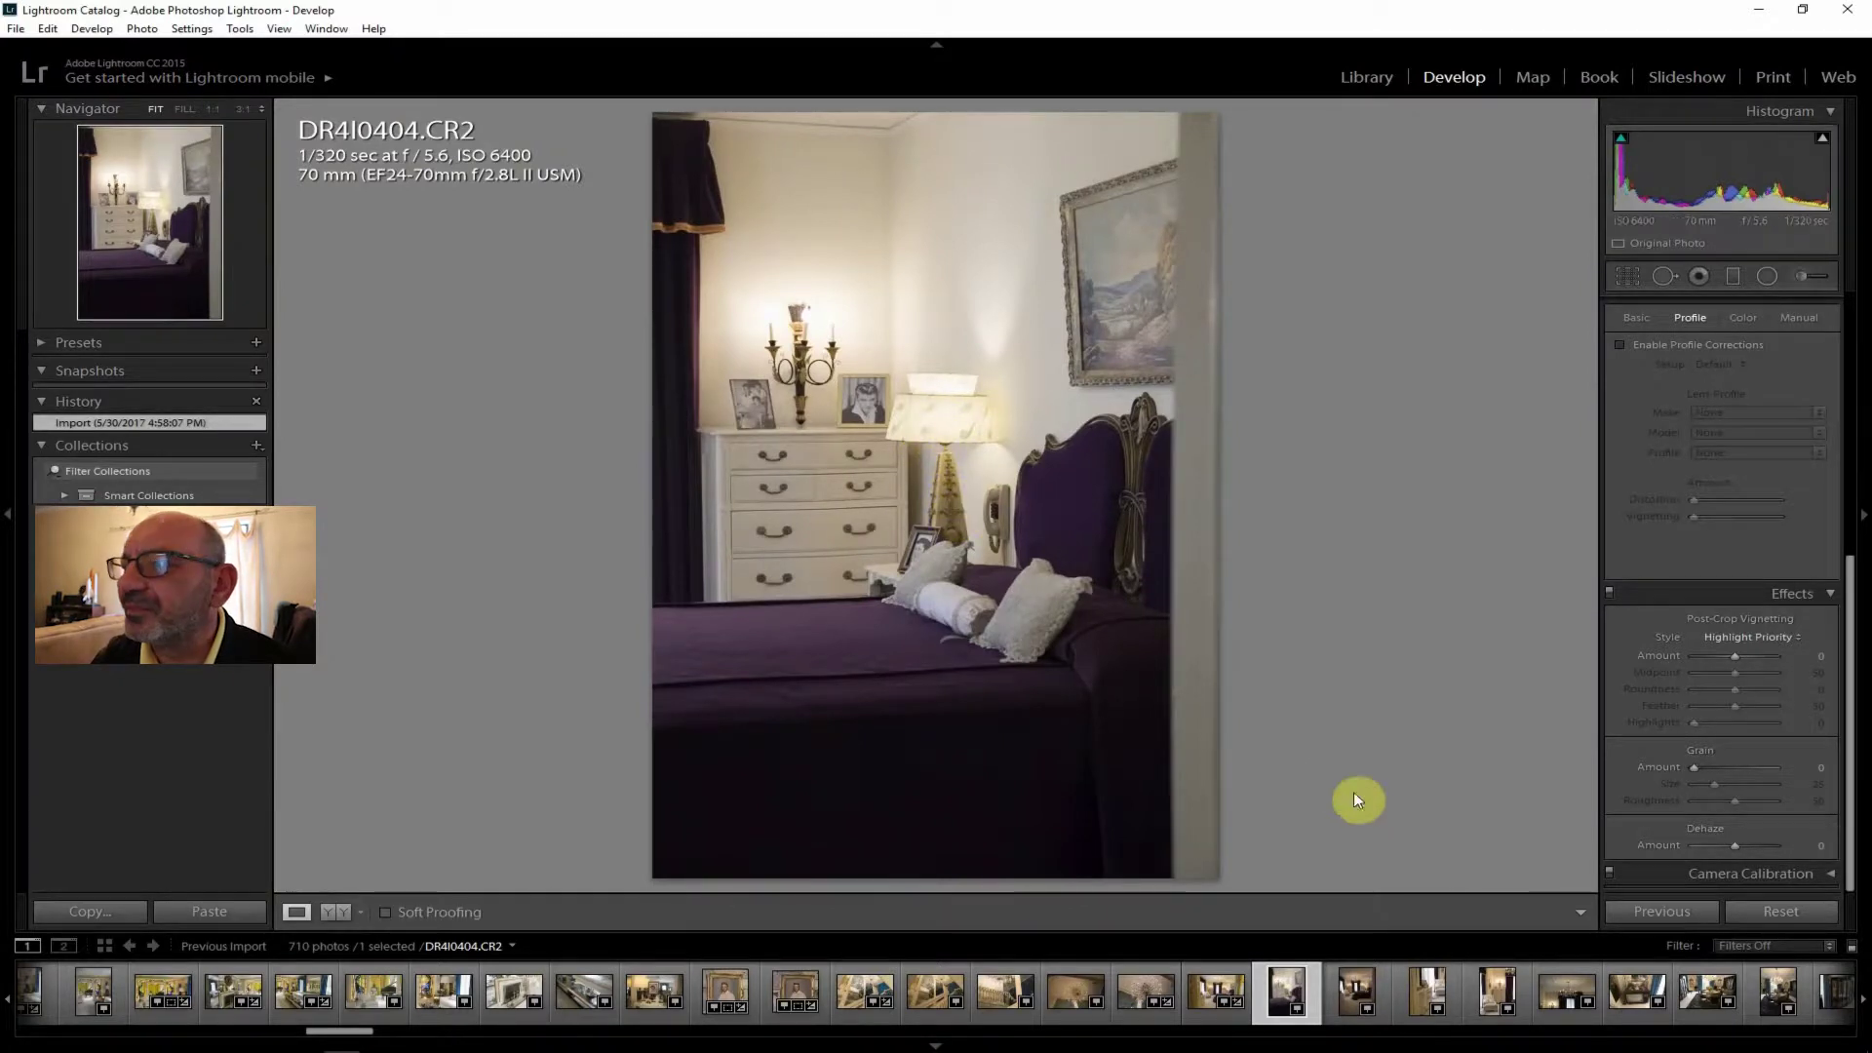
click(1344, 991)
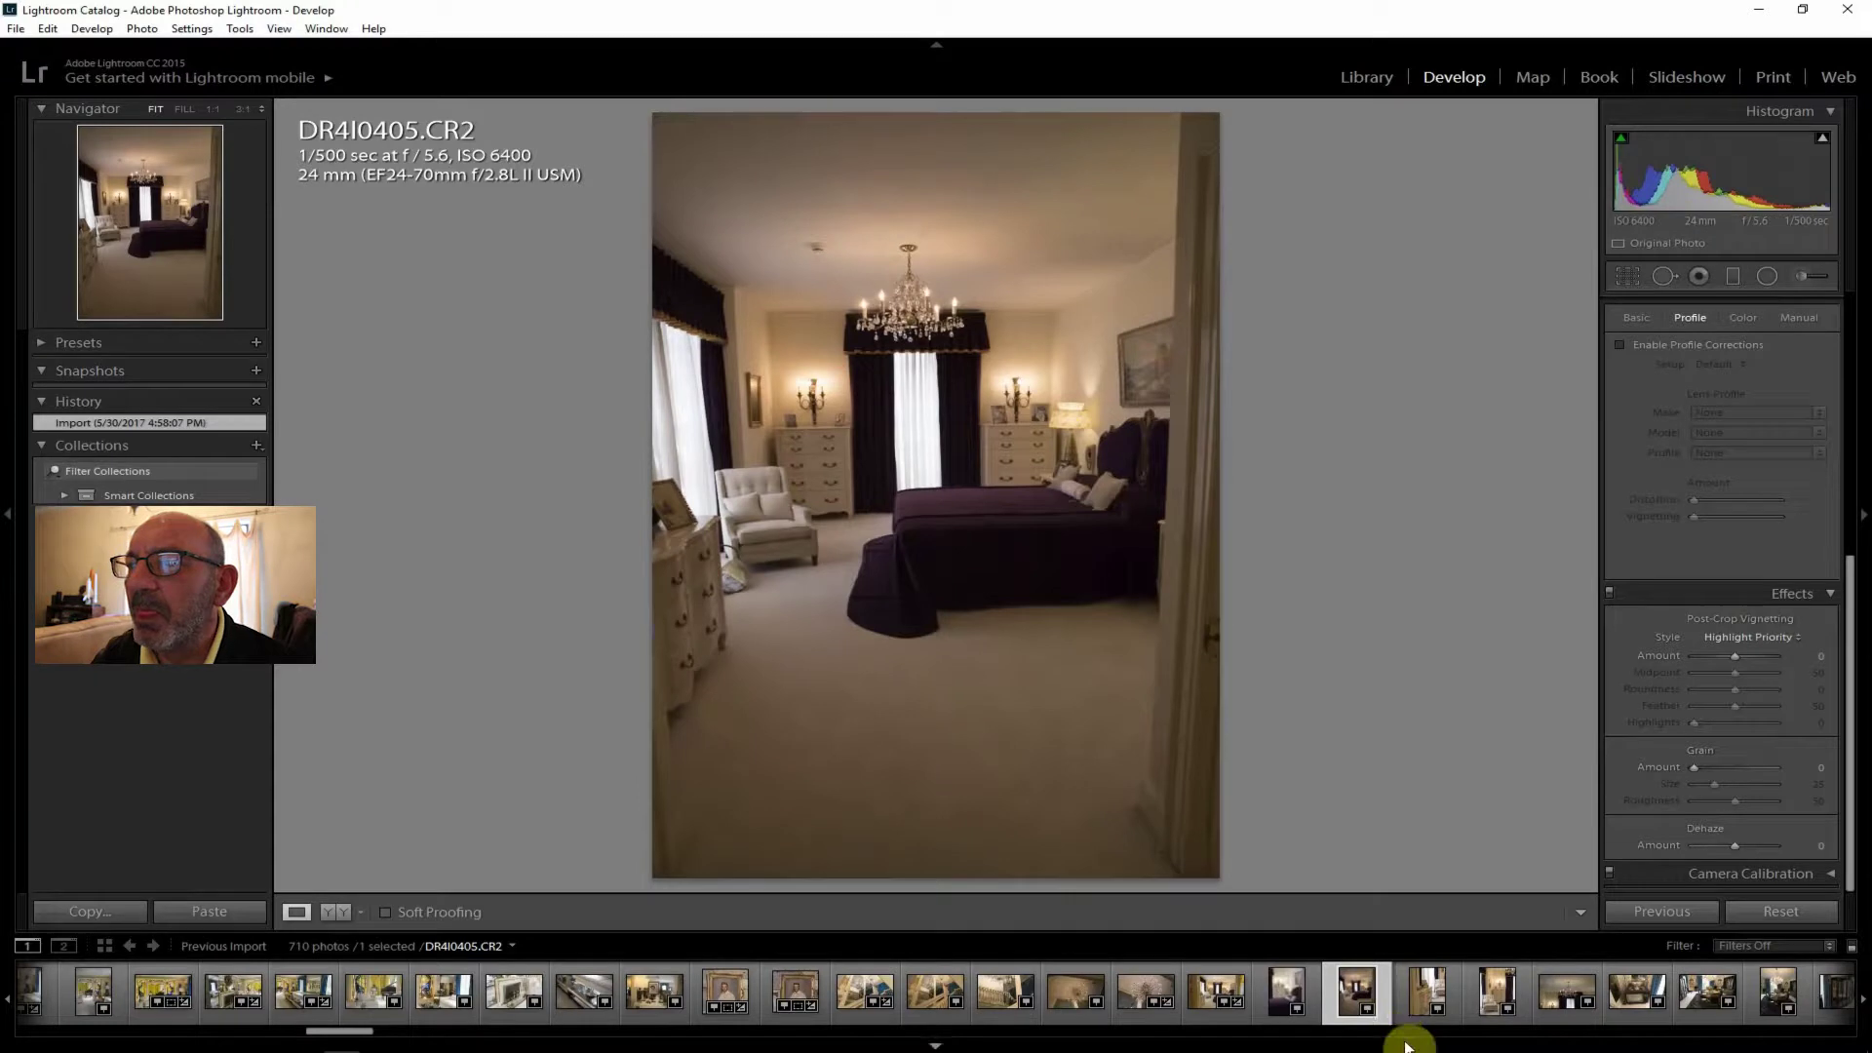
Open DR4I0406.CR2 and inspect the framed portrait on the dresser and the basket on the floor at 1:1.
click(1421, 995)
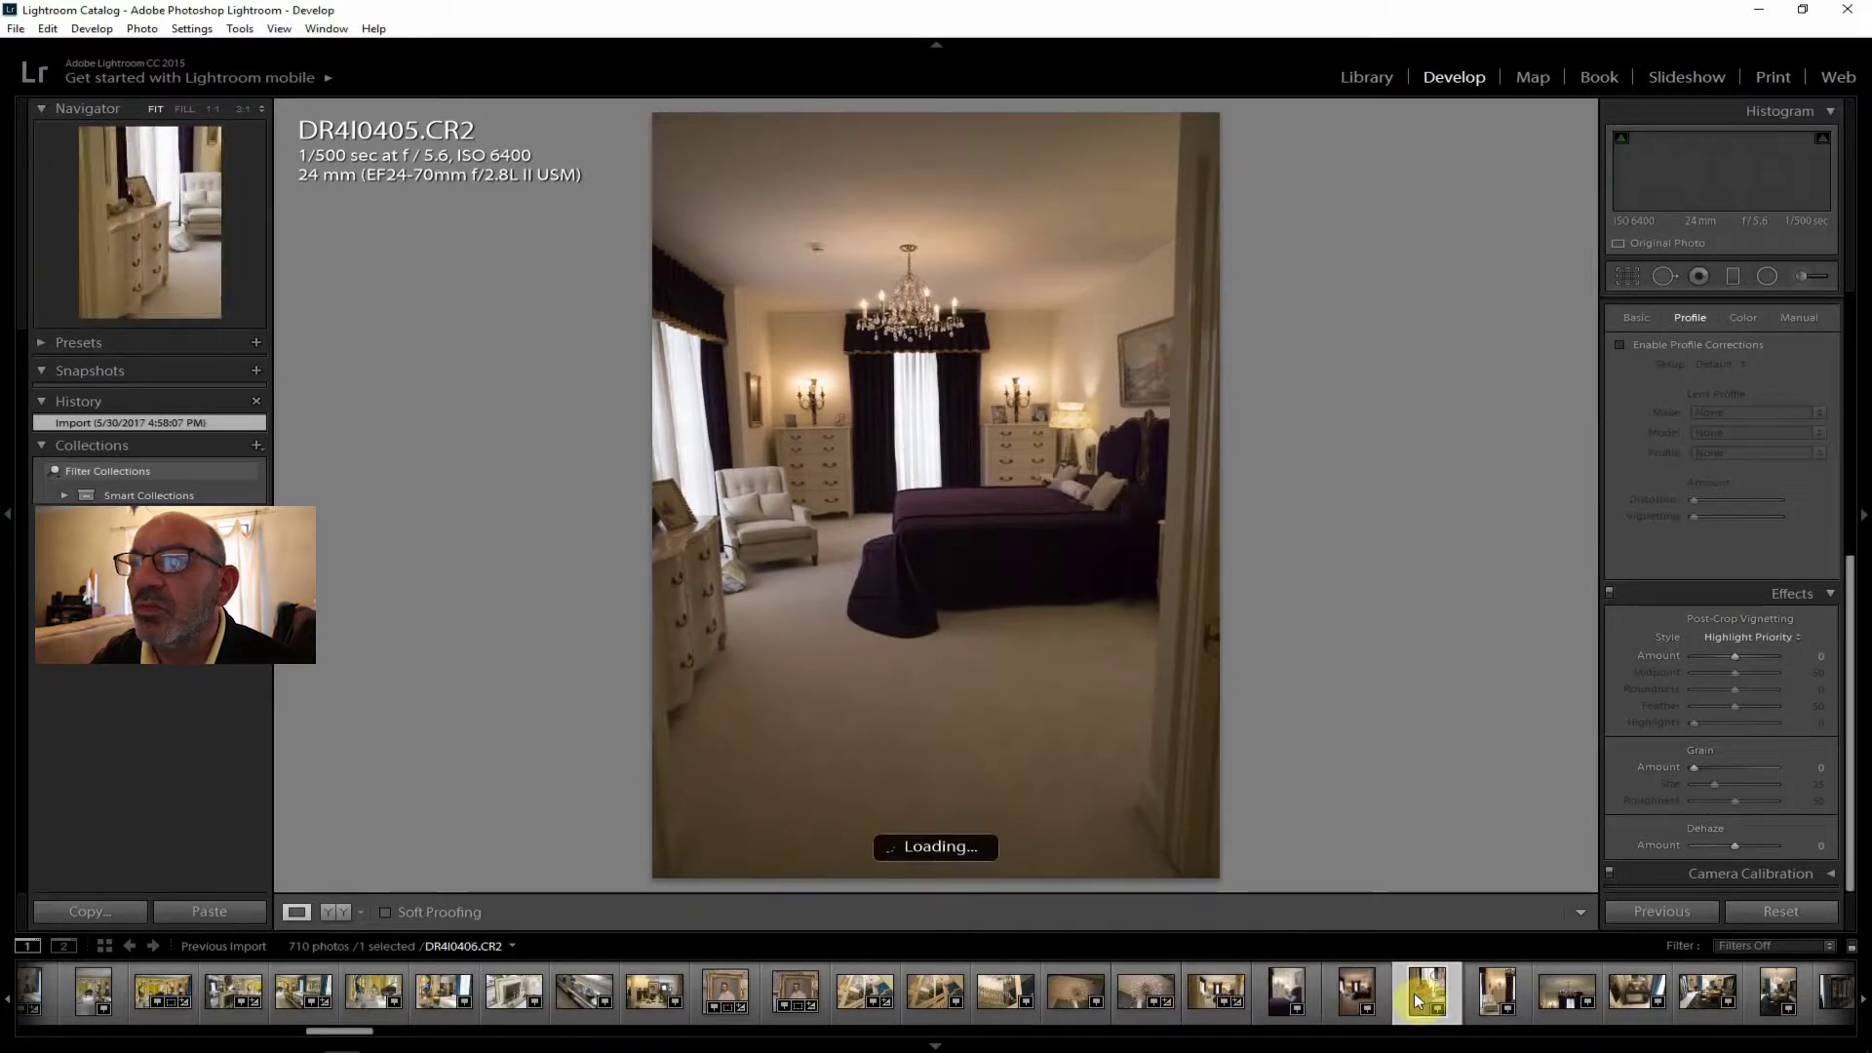
click(887, 375)
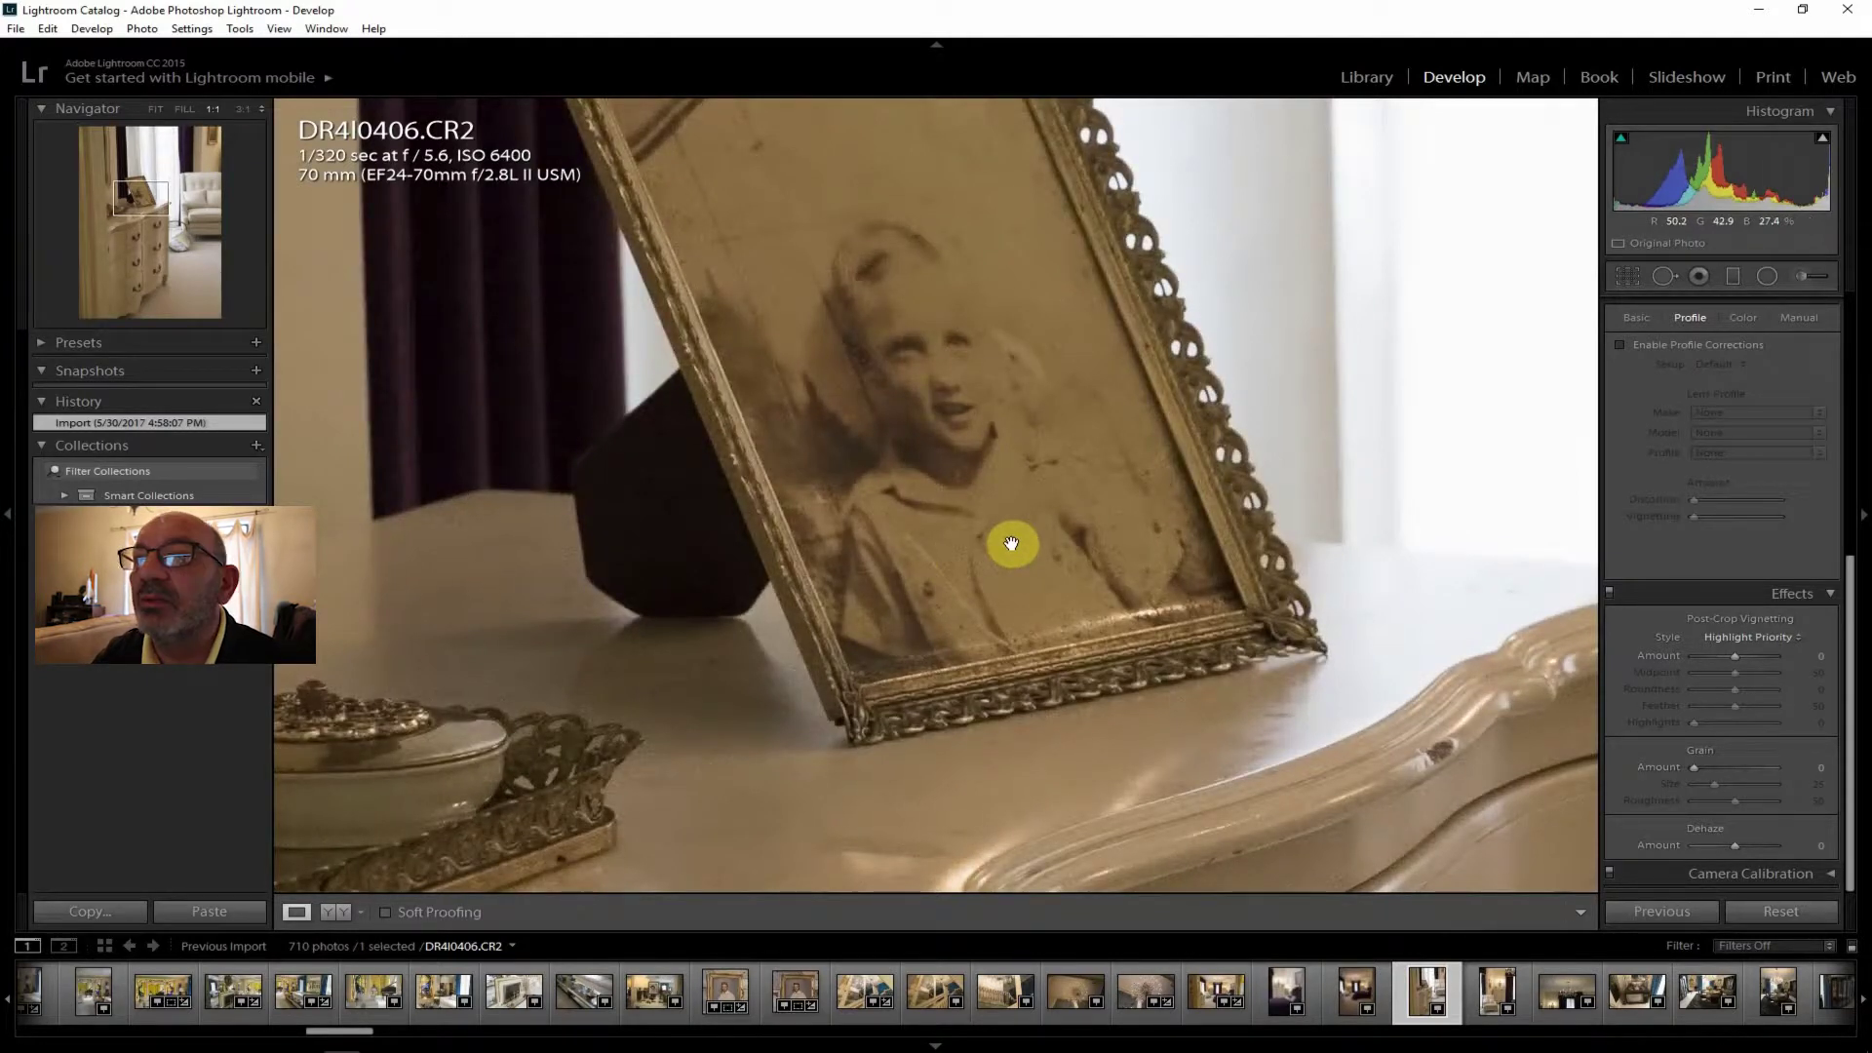
drag(1058, 679, 1086, 832)
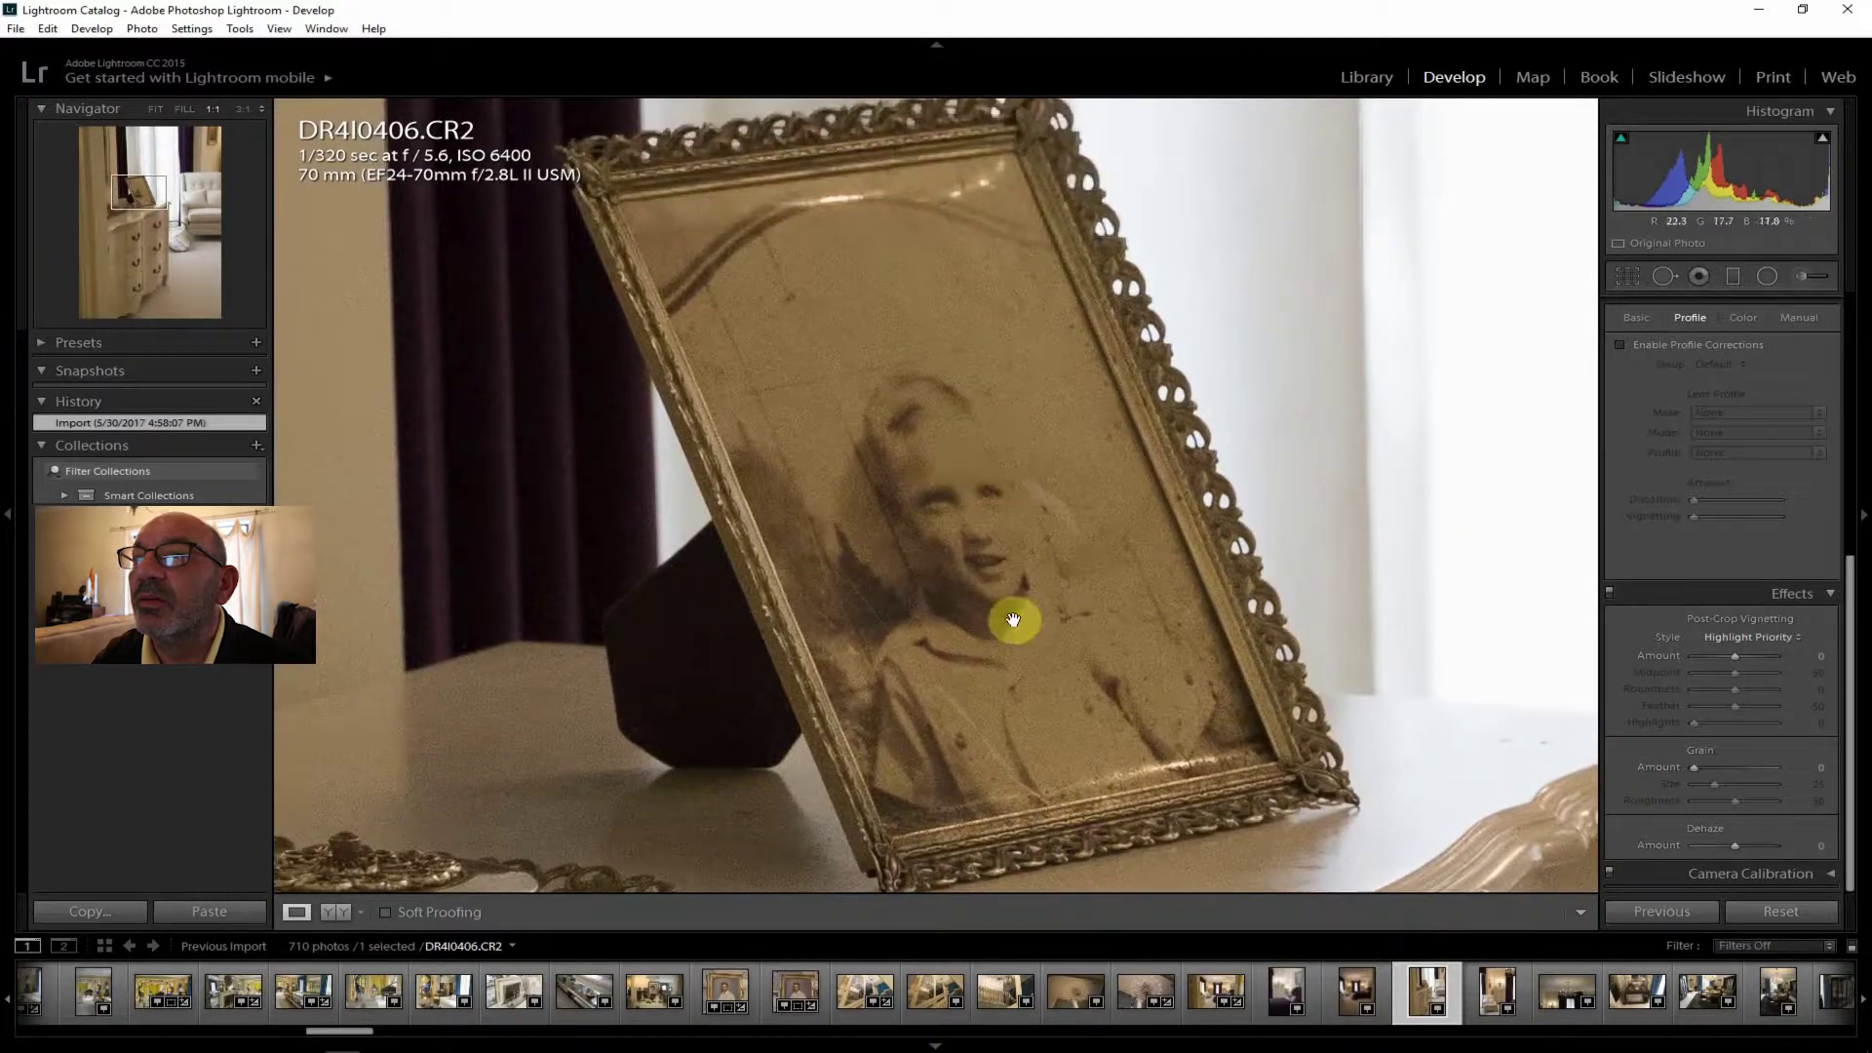
click(153, 111)
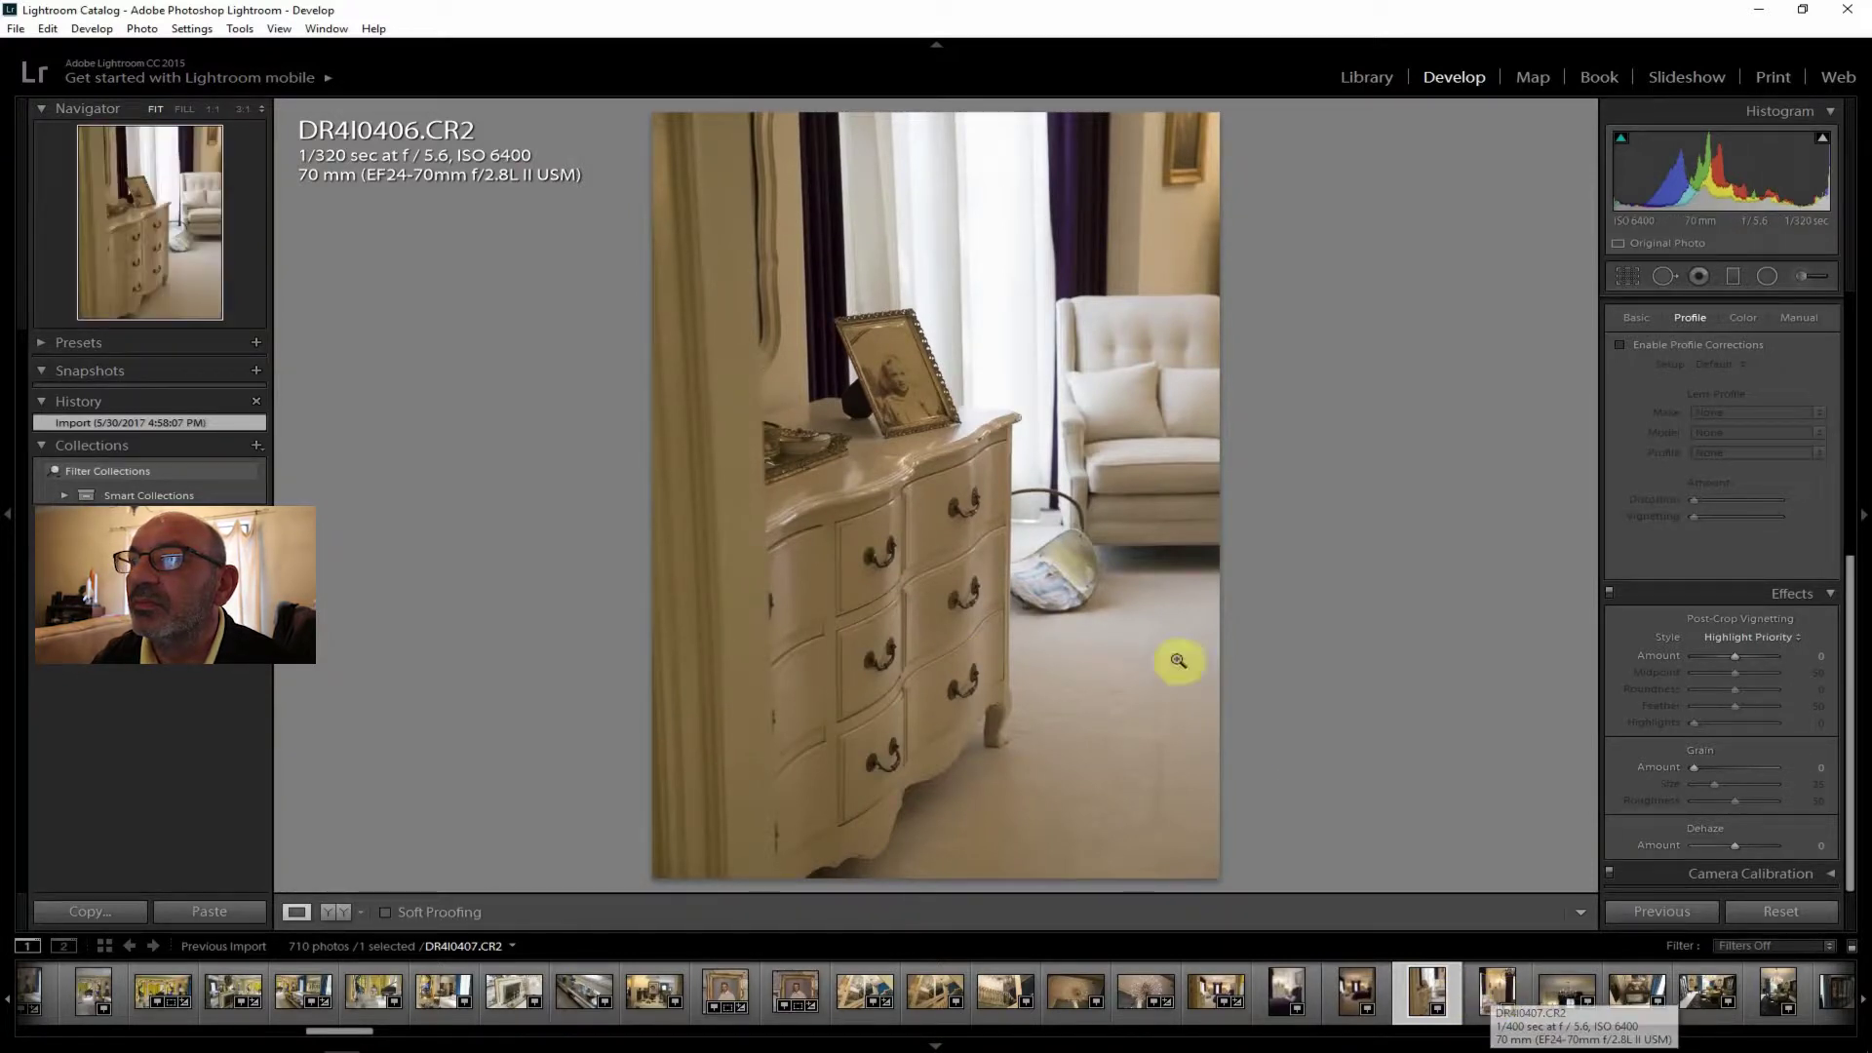
click(1078, 606)
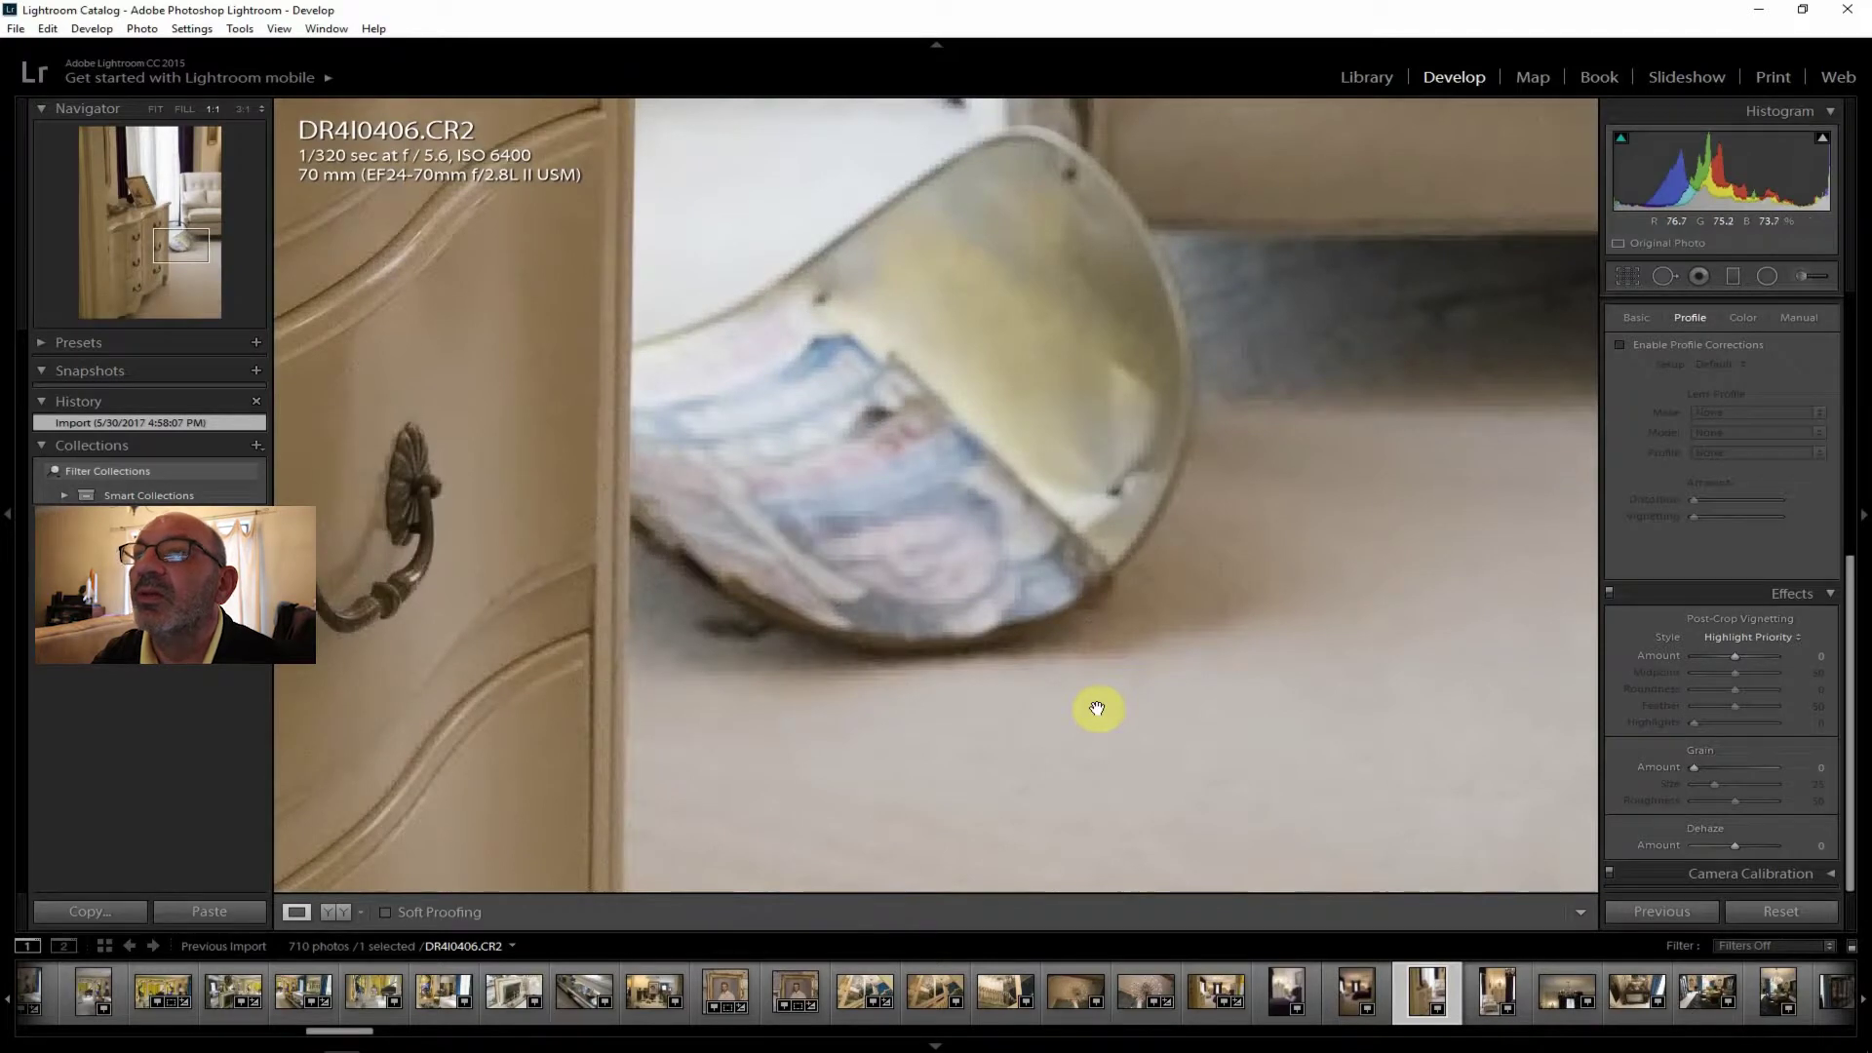
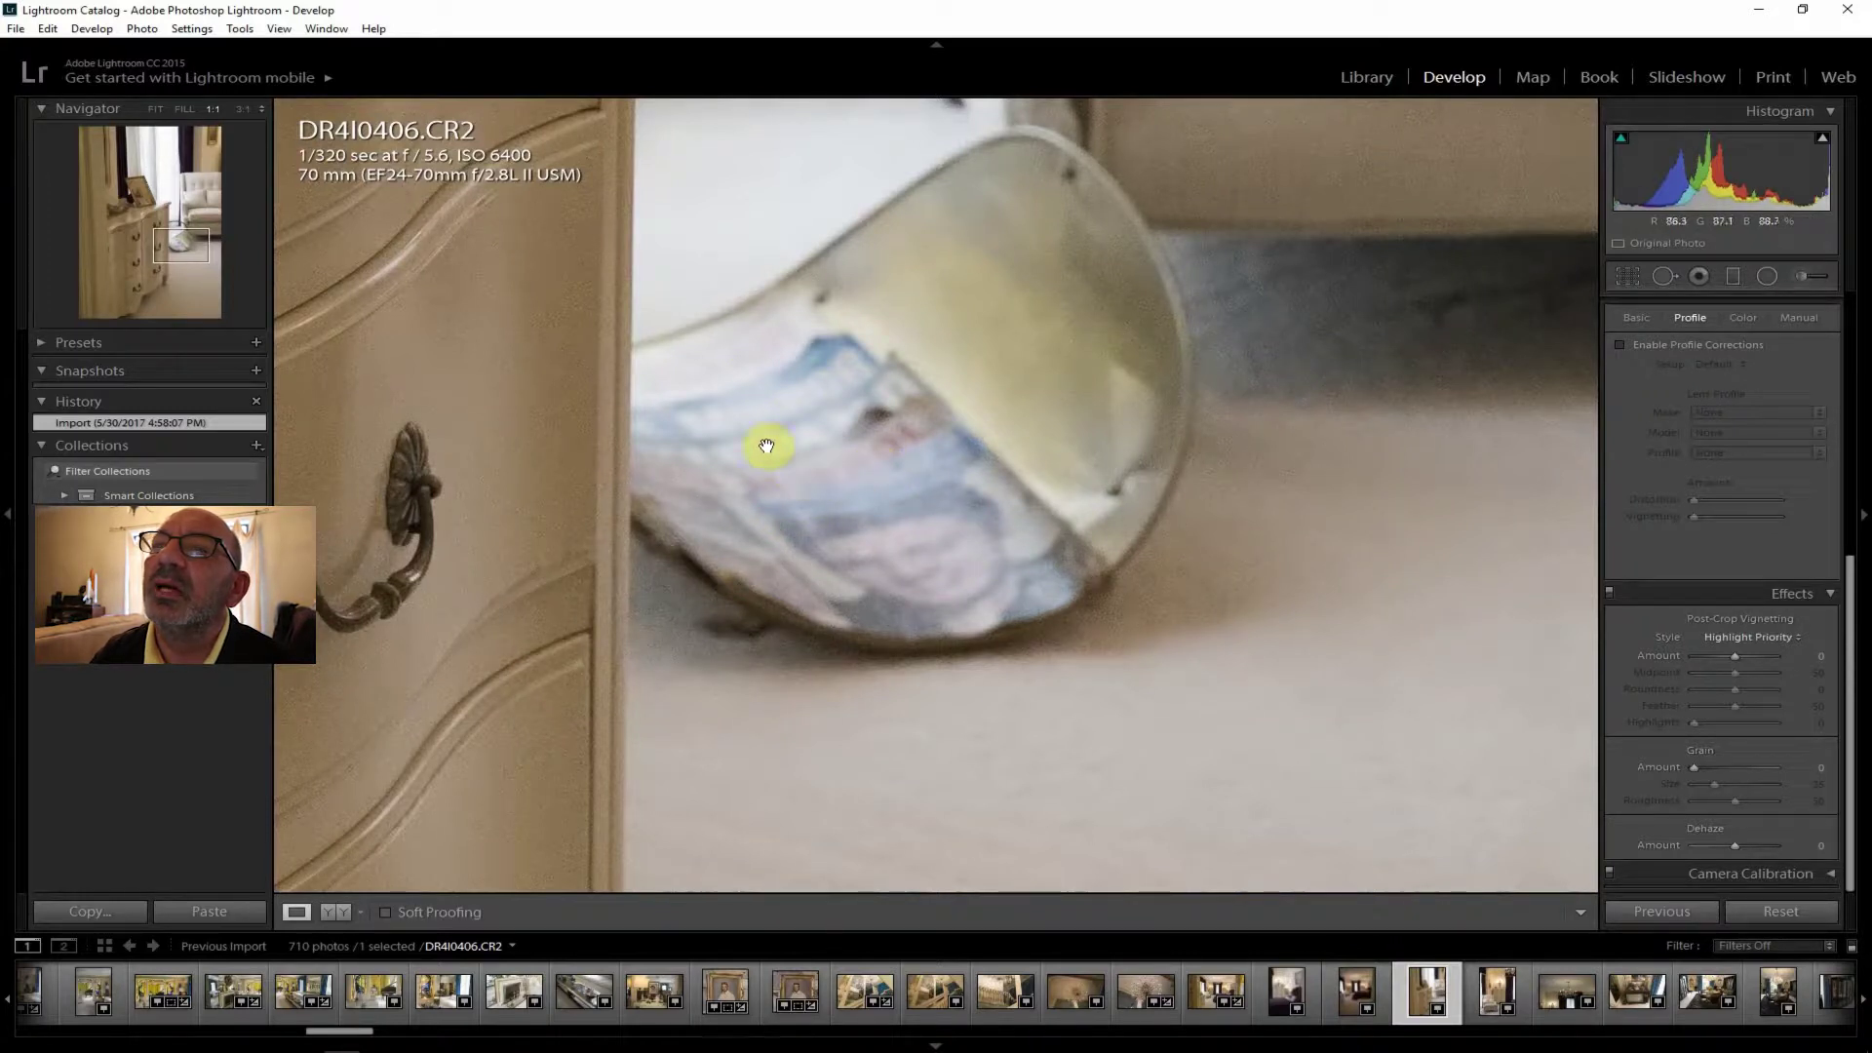
click(154, 108)
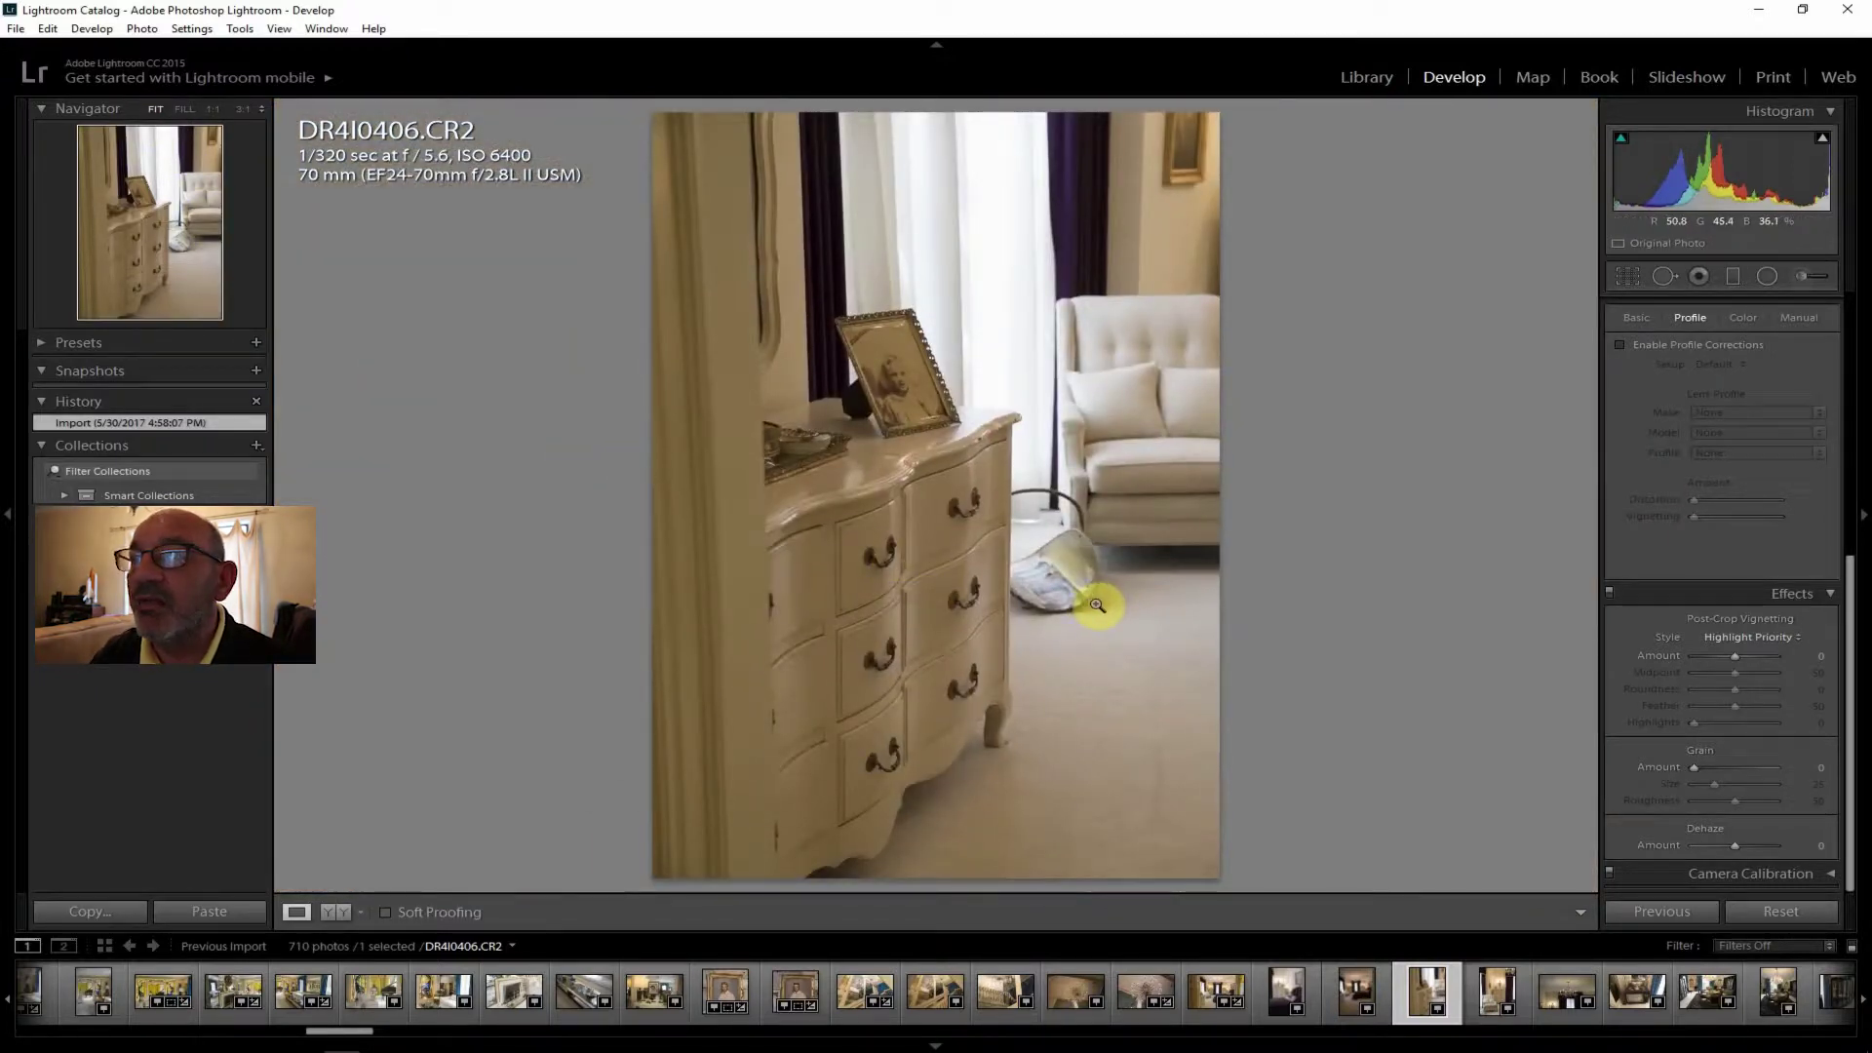
Enable lens profile corrections for DR4I0406.CR2 and set exposure to +0.36, highlights to -69, clarity to +19 and shadows to +14.
click(1644, 343)
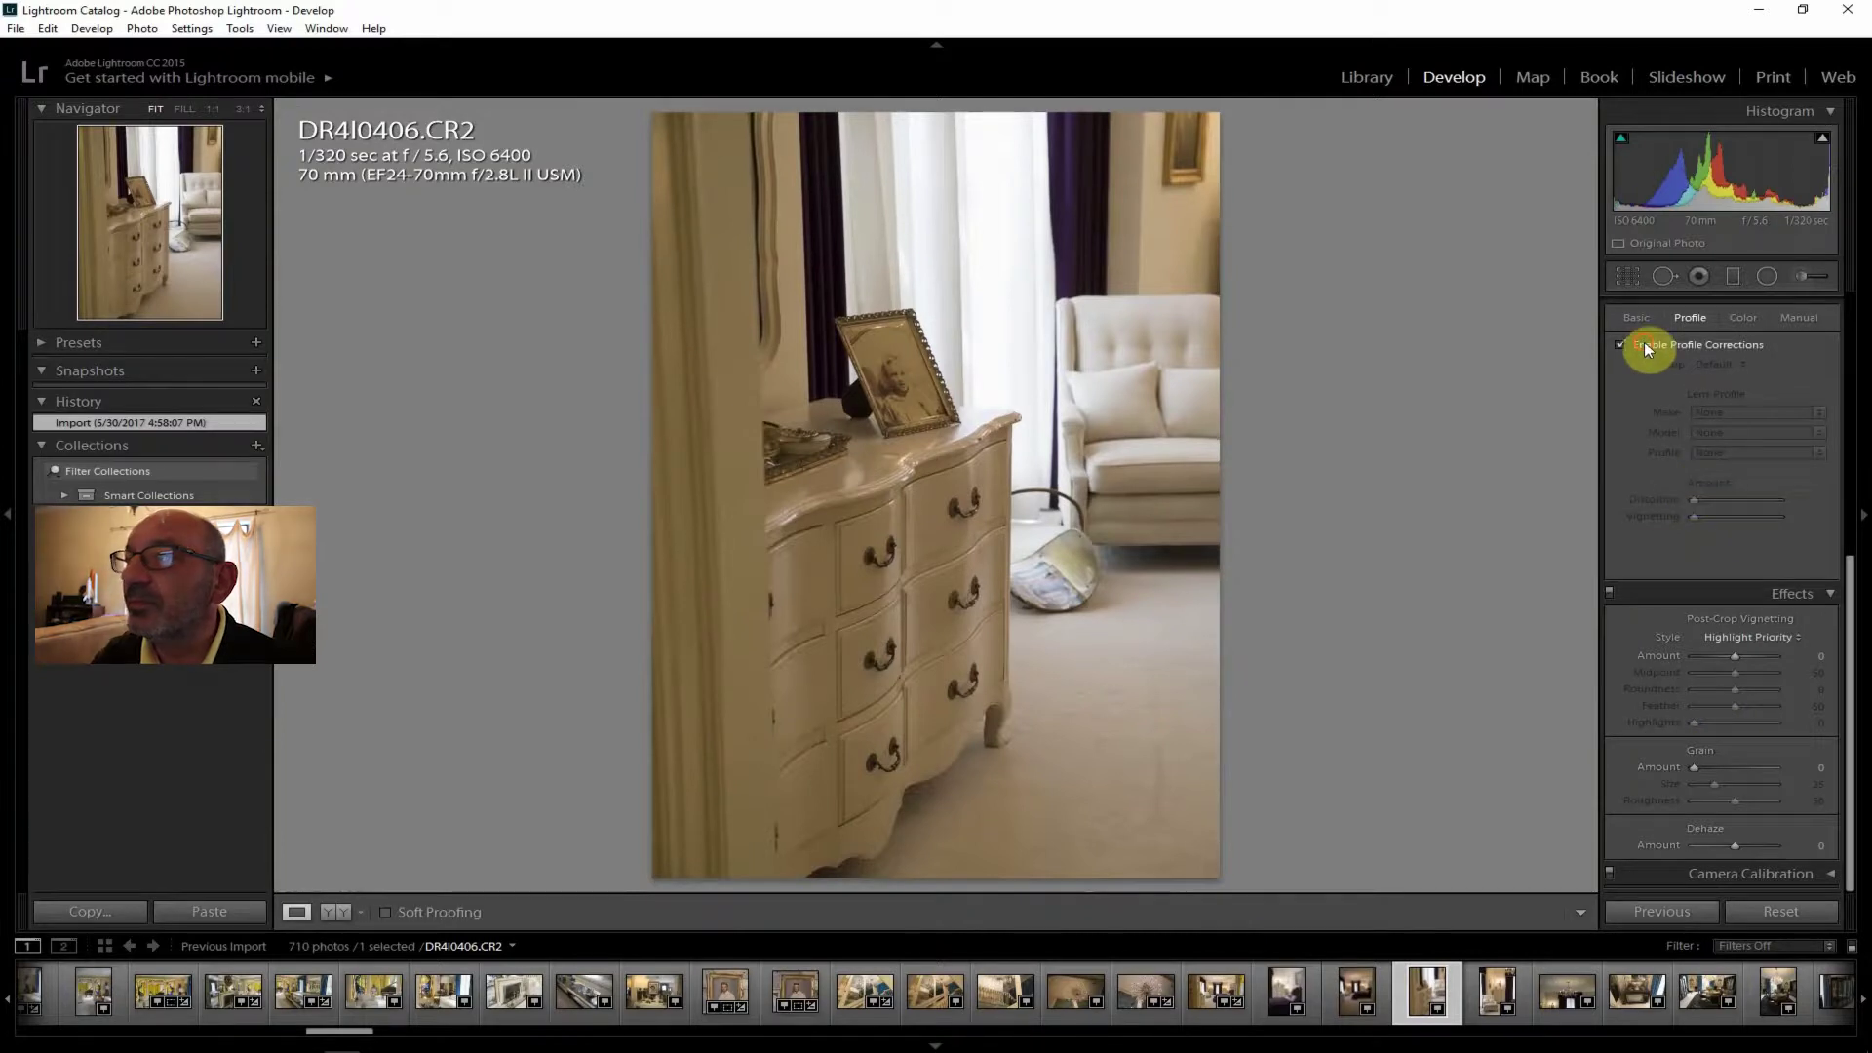
drag(1855, 694, 1857, 430)
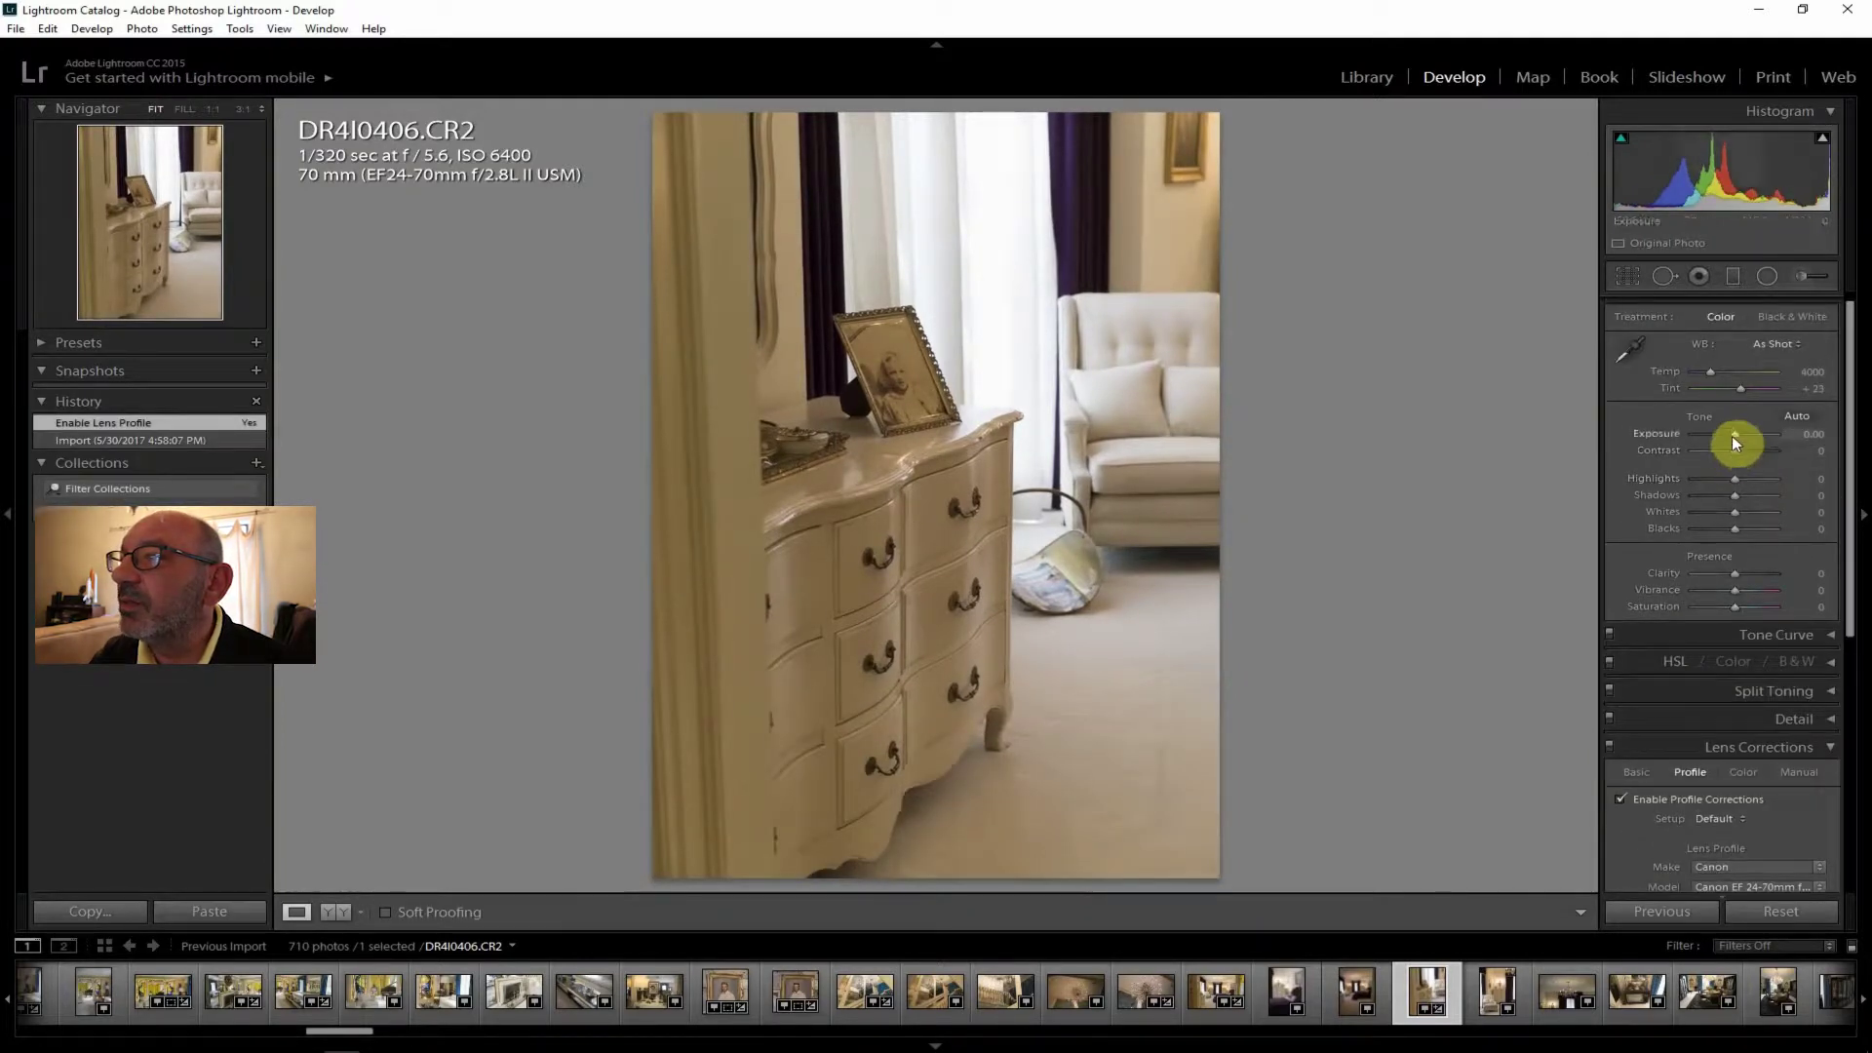
mouse_move(1728, 432)
mouse_down()
mouse_move(1712, 431)
mouse_move(1736, 431)
mouse_up()
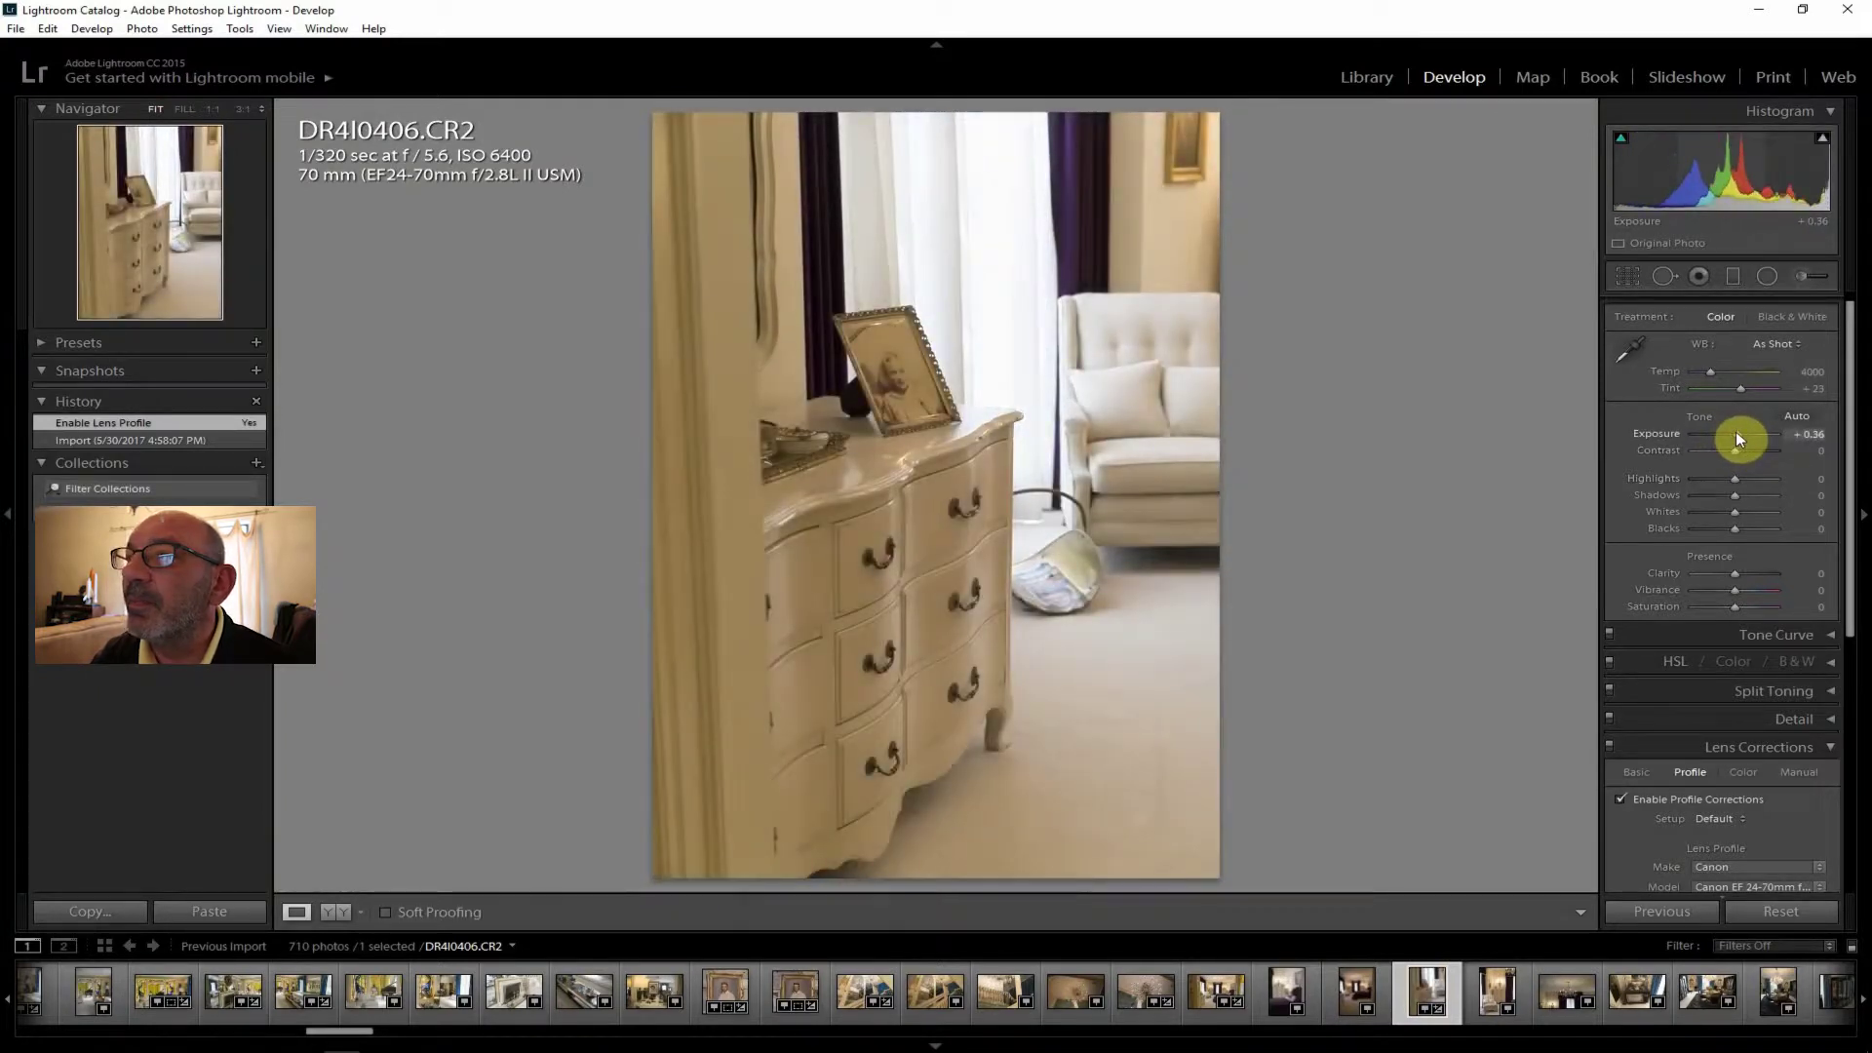
drag(1733, 481, 1705, 474)
drag(1735, 573, 1745, 573)
drag(1734, 495, 1745, 493)
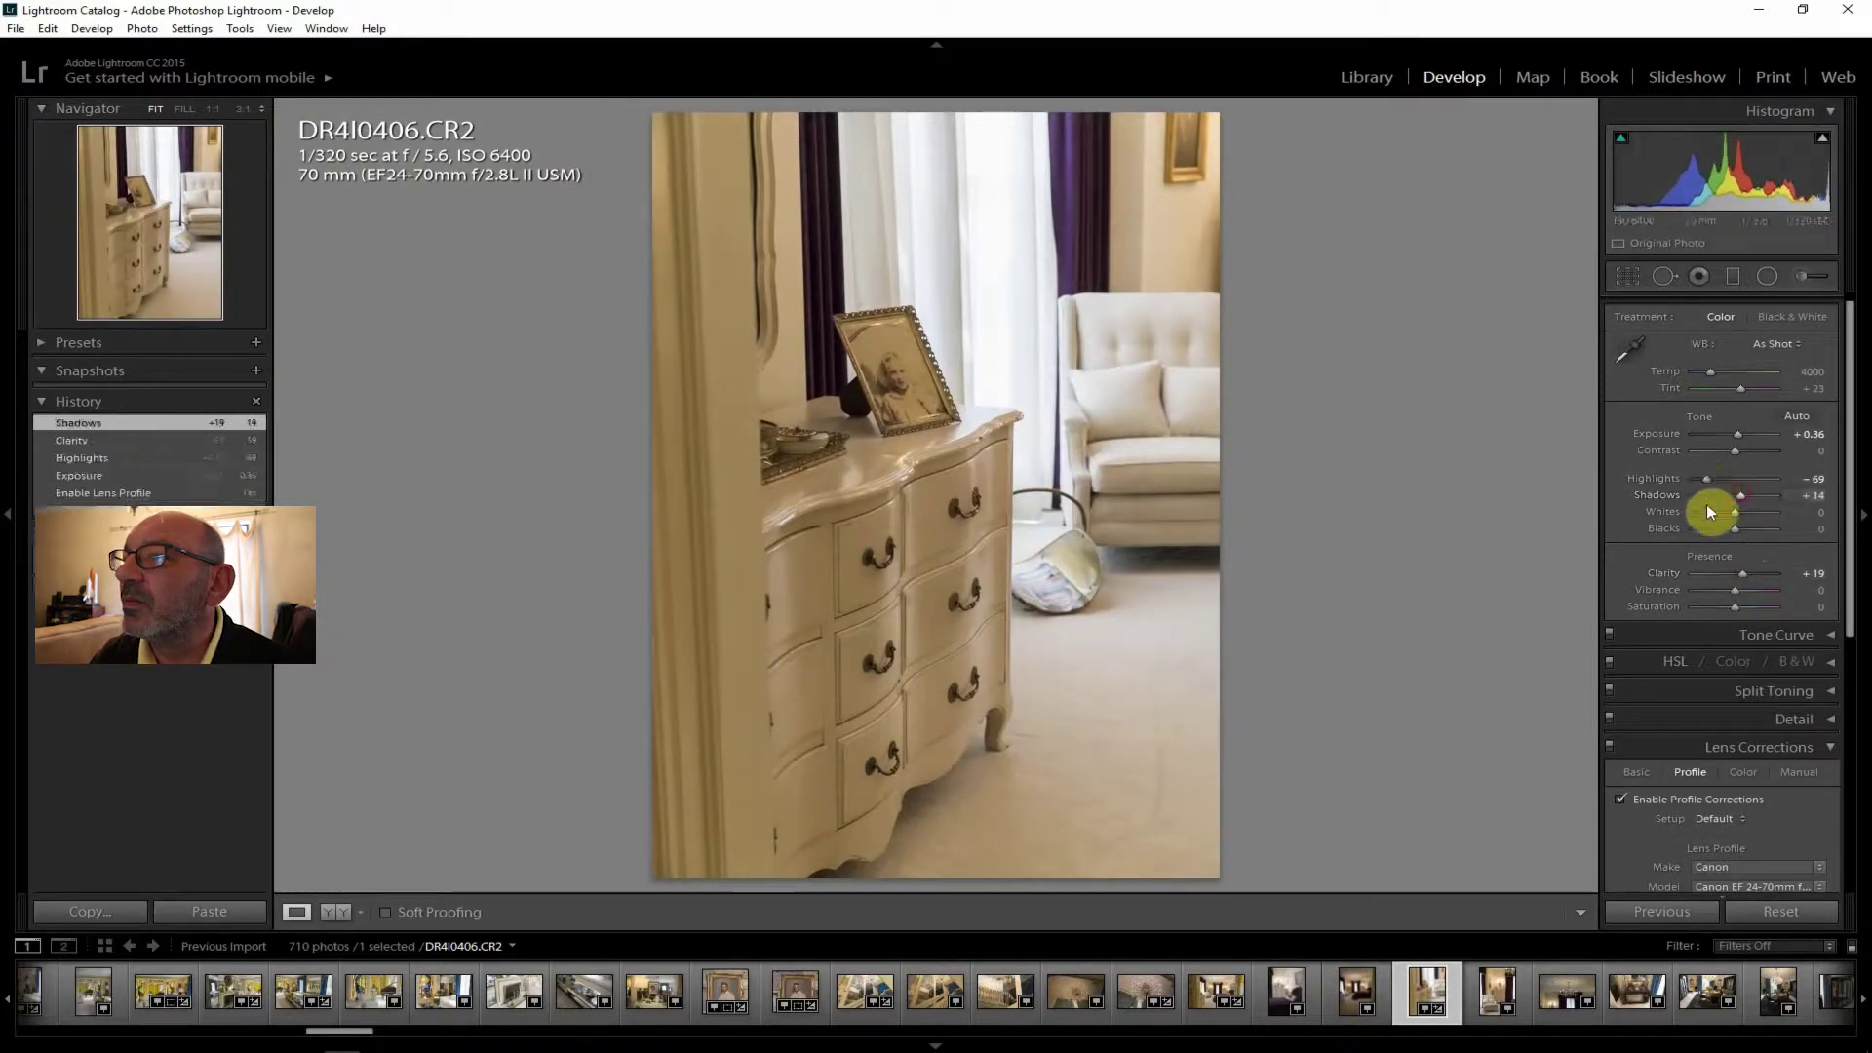
Set DR4I0406.CR2's whites to -19, try vibrance and saturation changes but reset both to 0, and set dehaze to +10.
drag(1722, 511, 1723, 513)
drag(1734, 589, 1735, 600)
double_click(1741, 588)
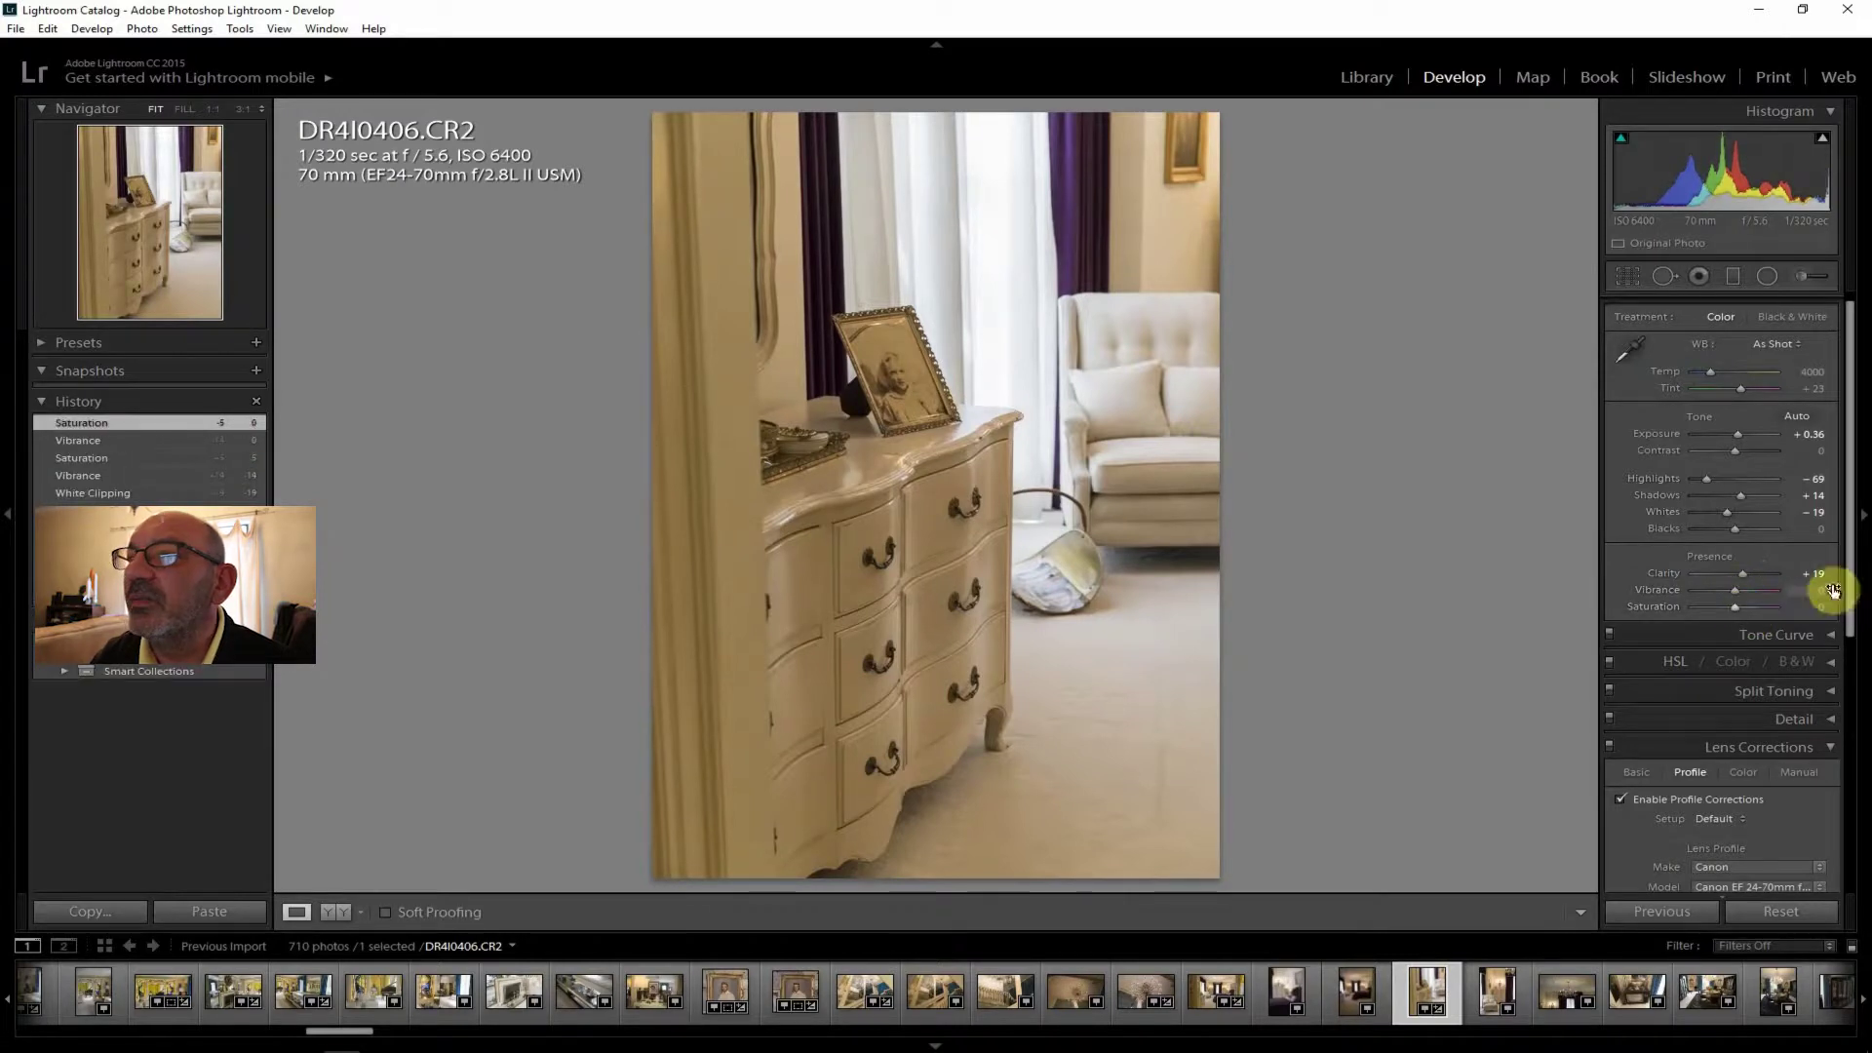
drag(1847, 555, 1850, 873)
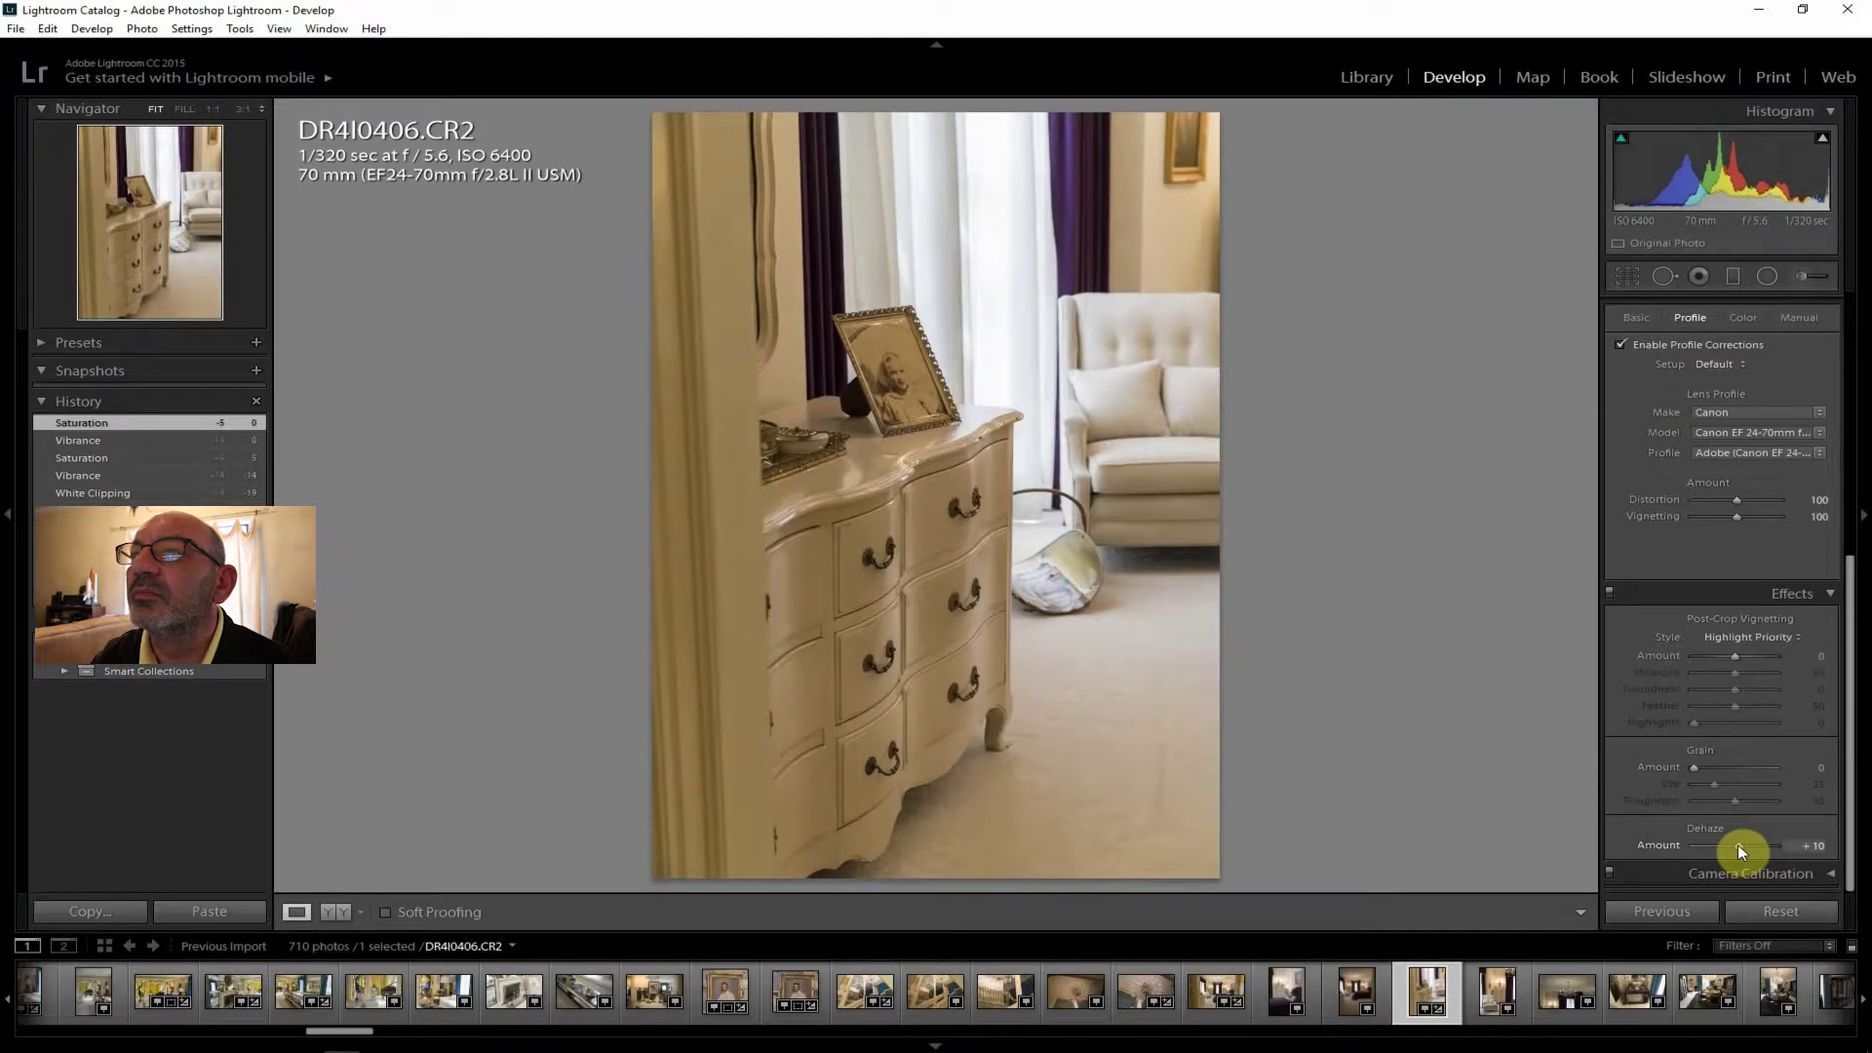
drag(1737, 844, 1737, 844)
Set DR4I0406.CR2's contrast to +17 and cool its white balance temperature to 3548.
drag(1849, 736, 1822, 314)
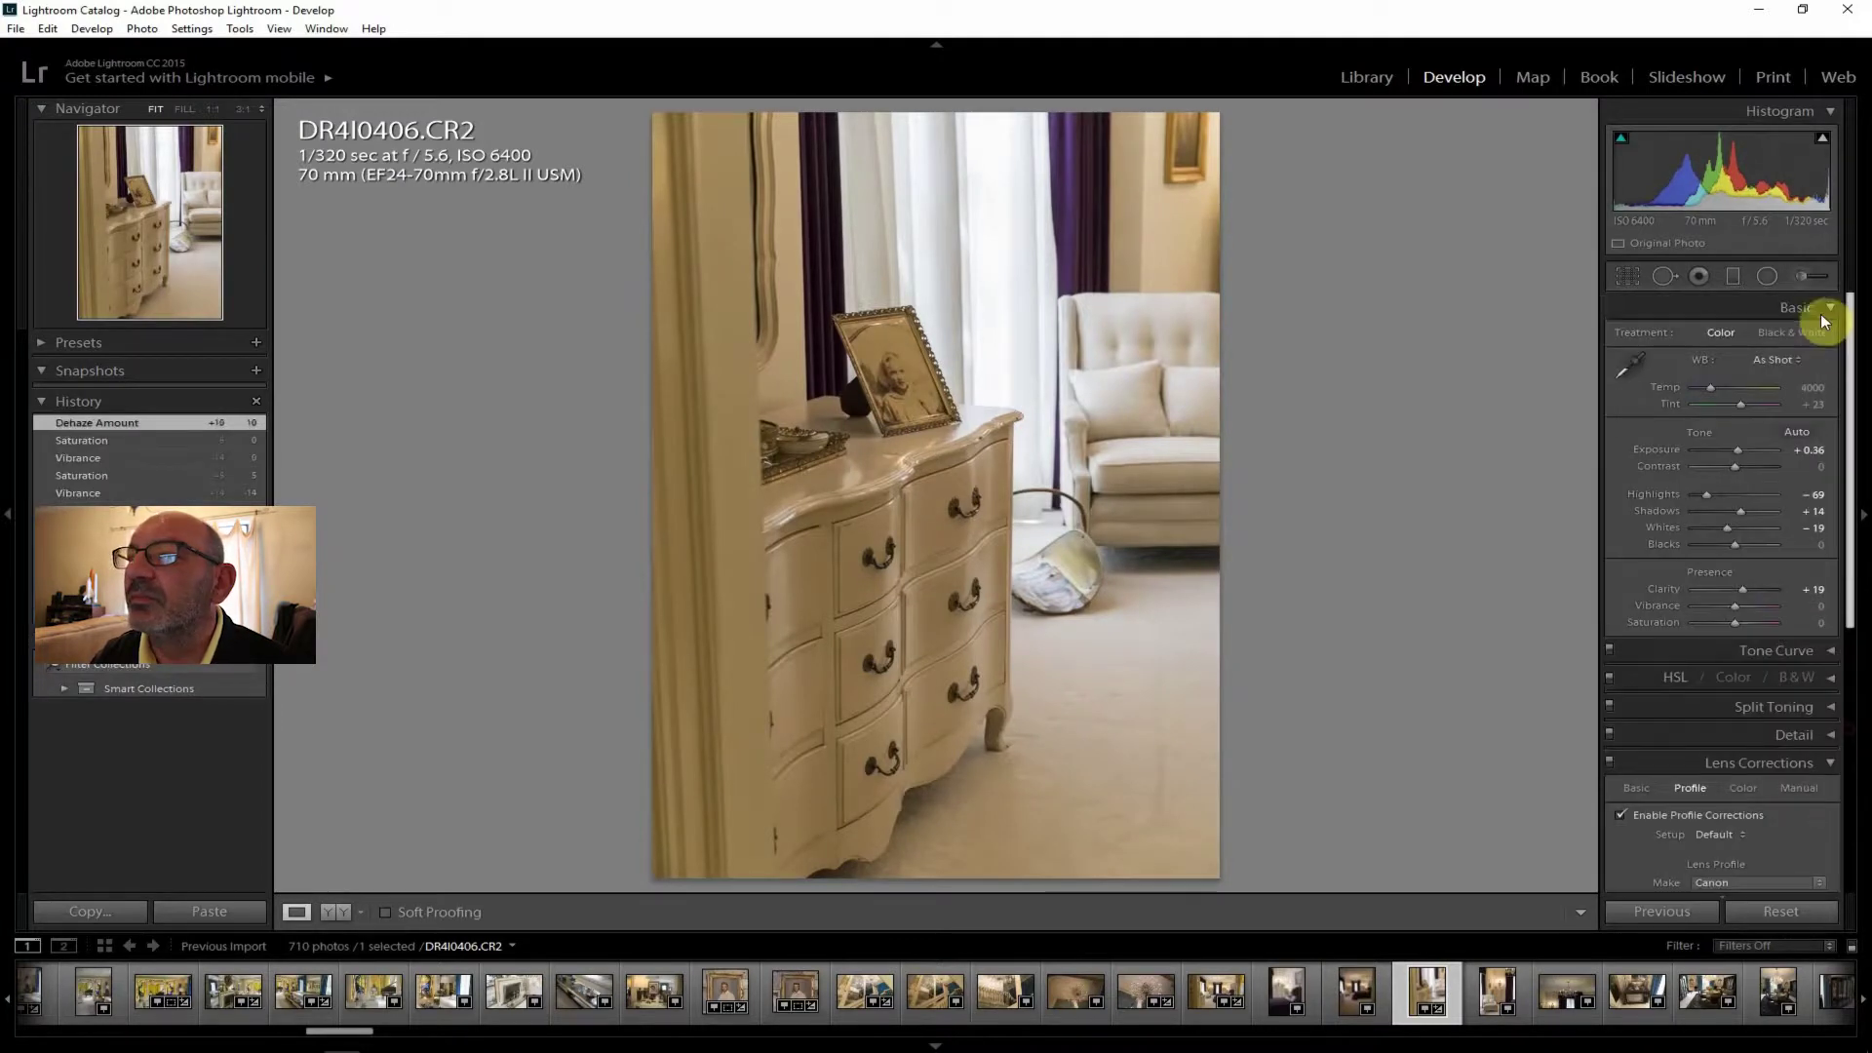
drag(1735, 472, 1743, 466)
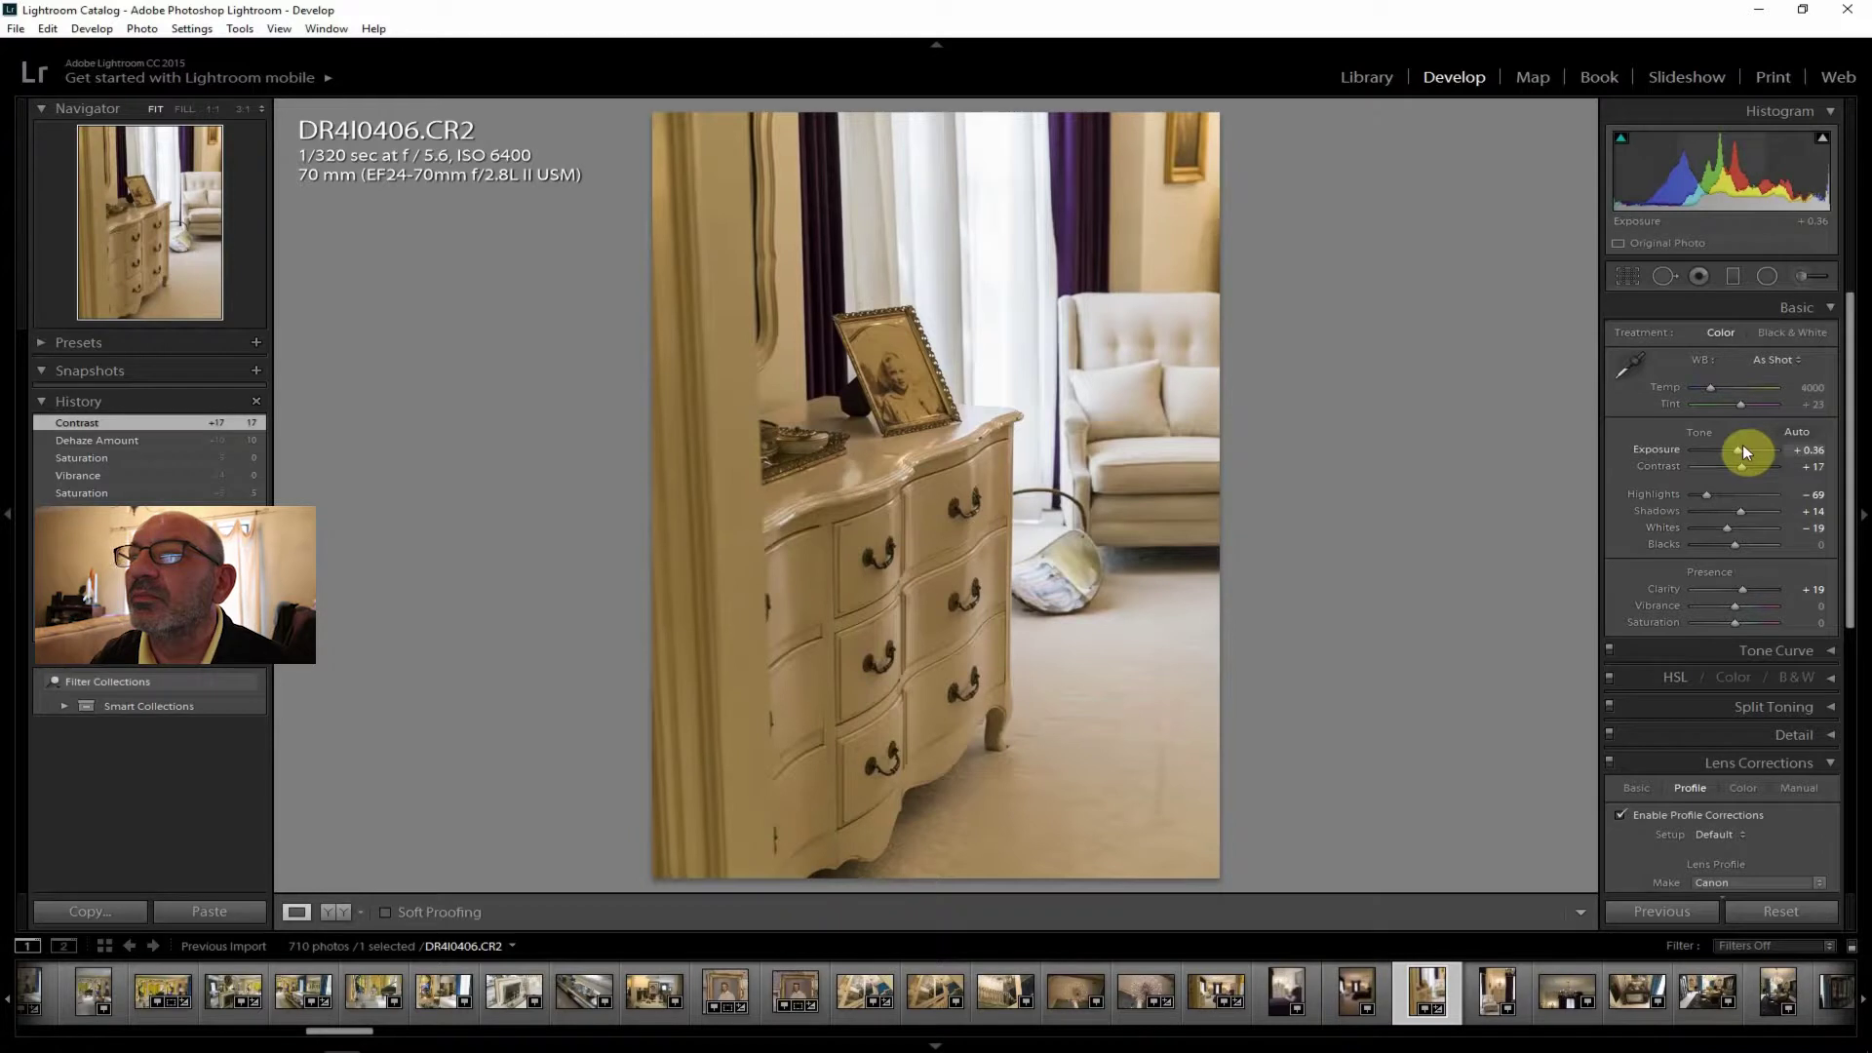
drag(1710, 386, 1708, 387)
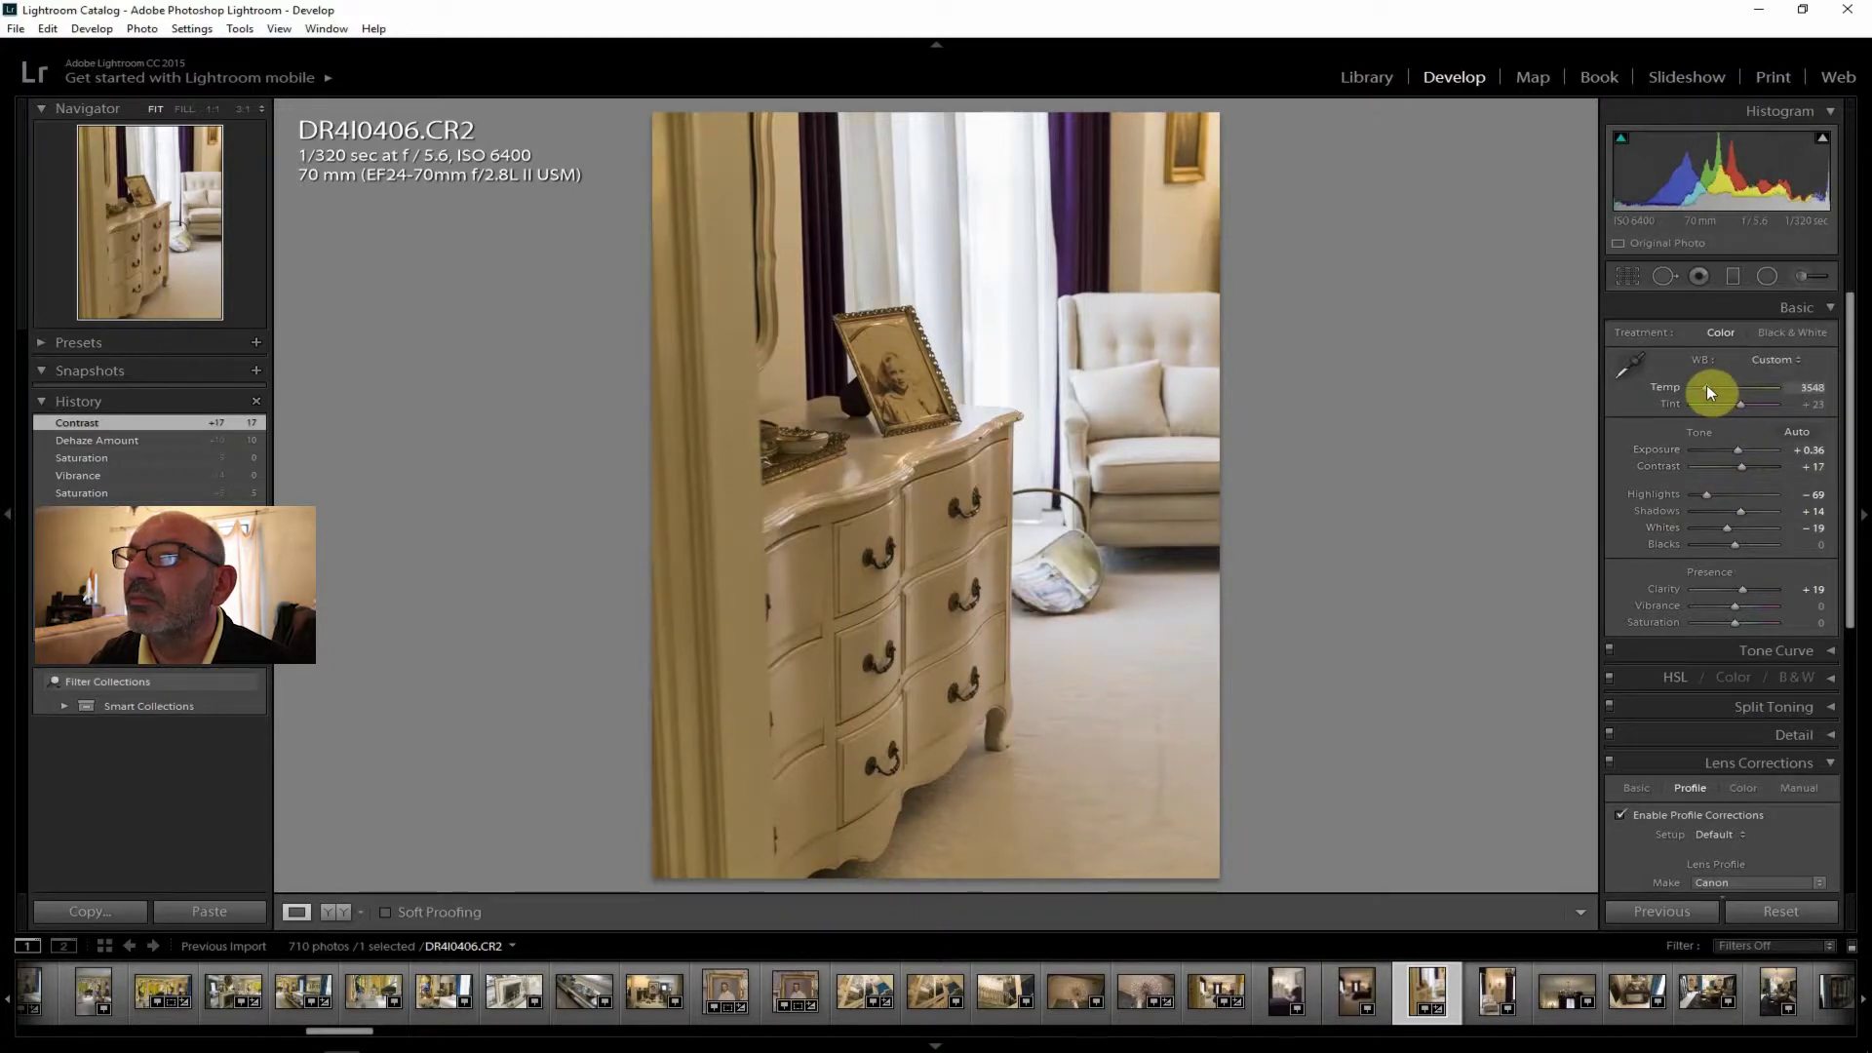
drag(1706, 385, 1706, 384)
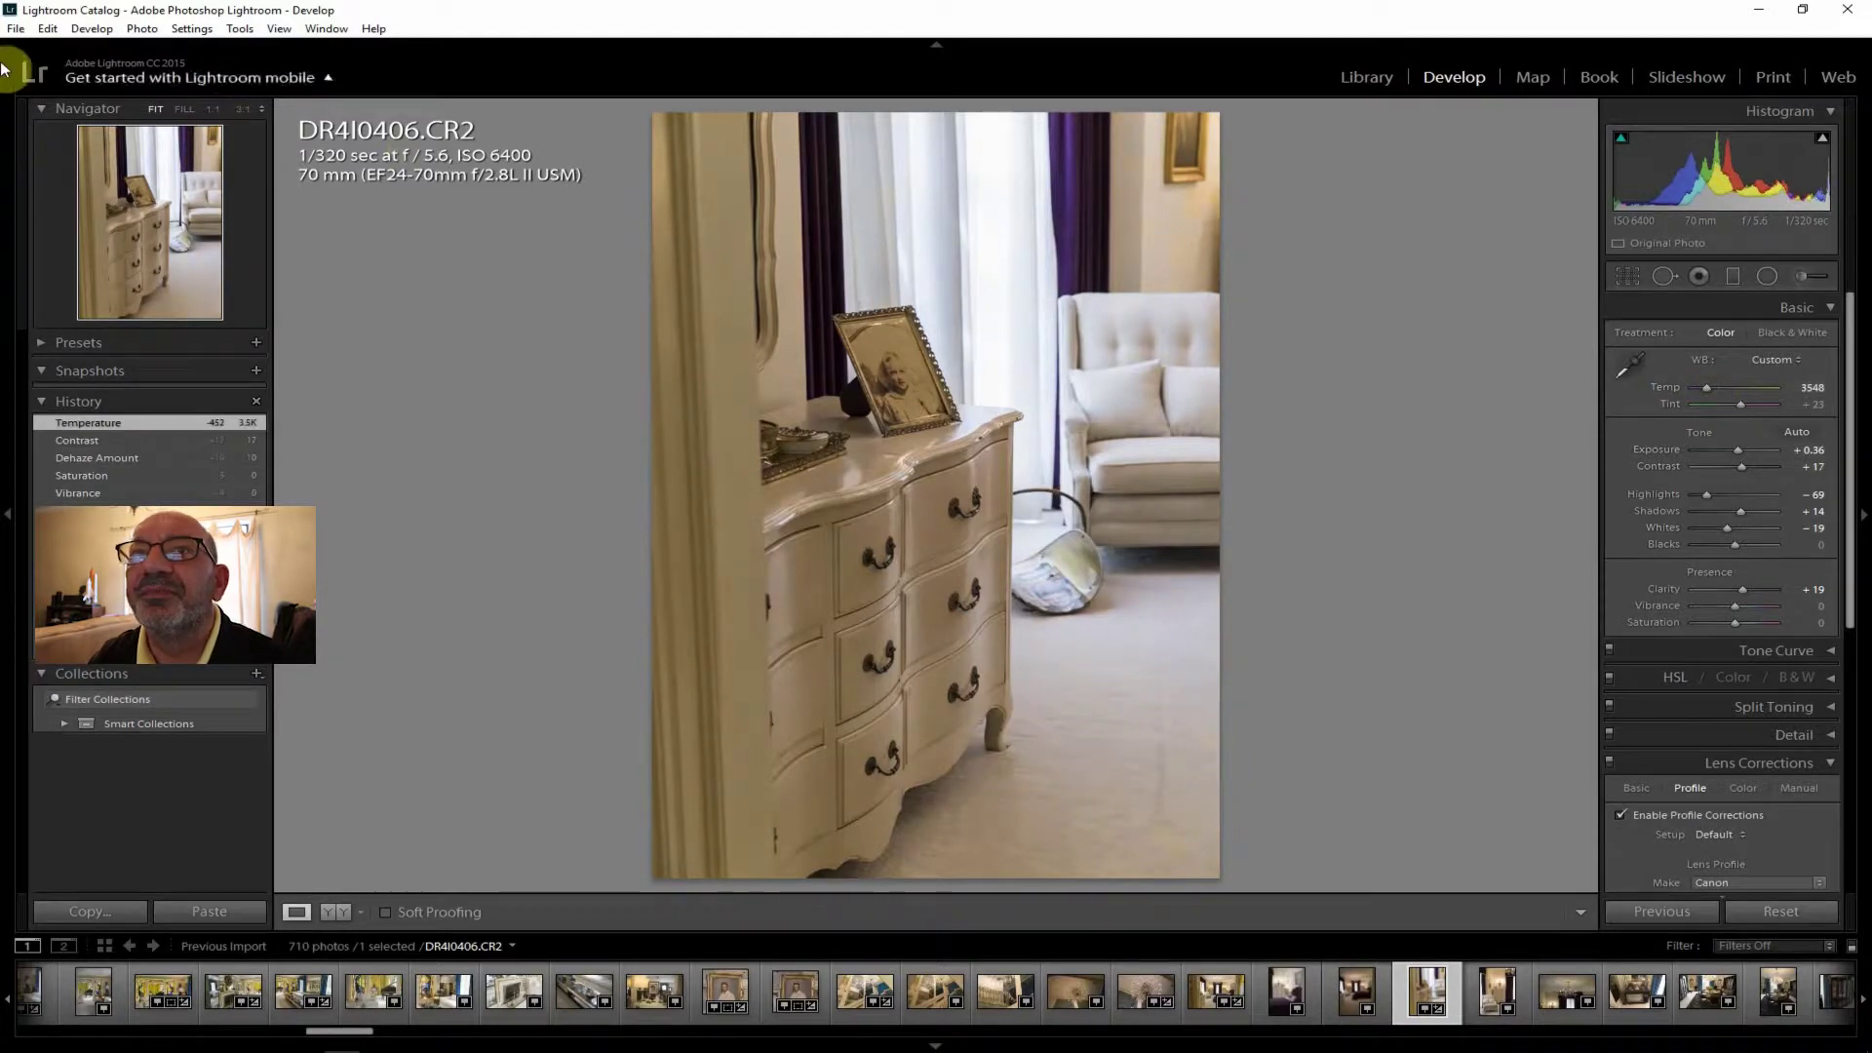
Export the adjusted dresser photo DR4I0406.CR2 to the hard drive.
click(16, 28)
click(84, 244)
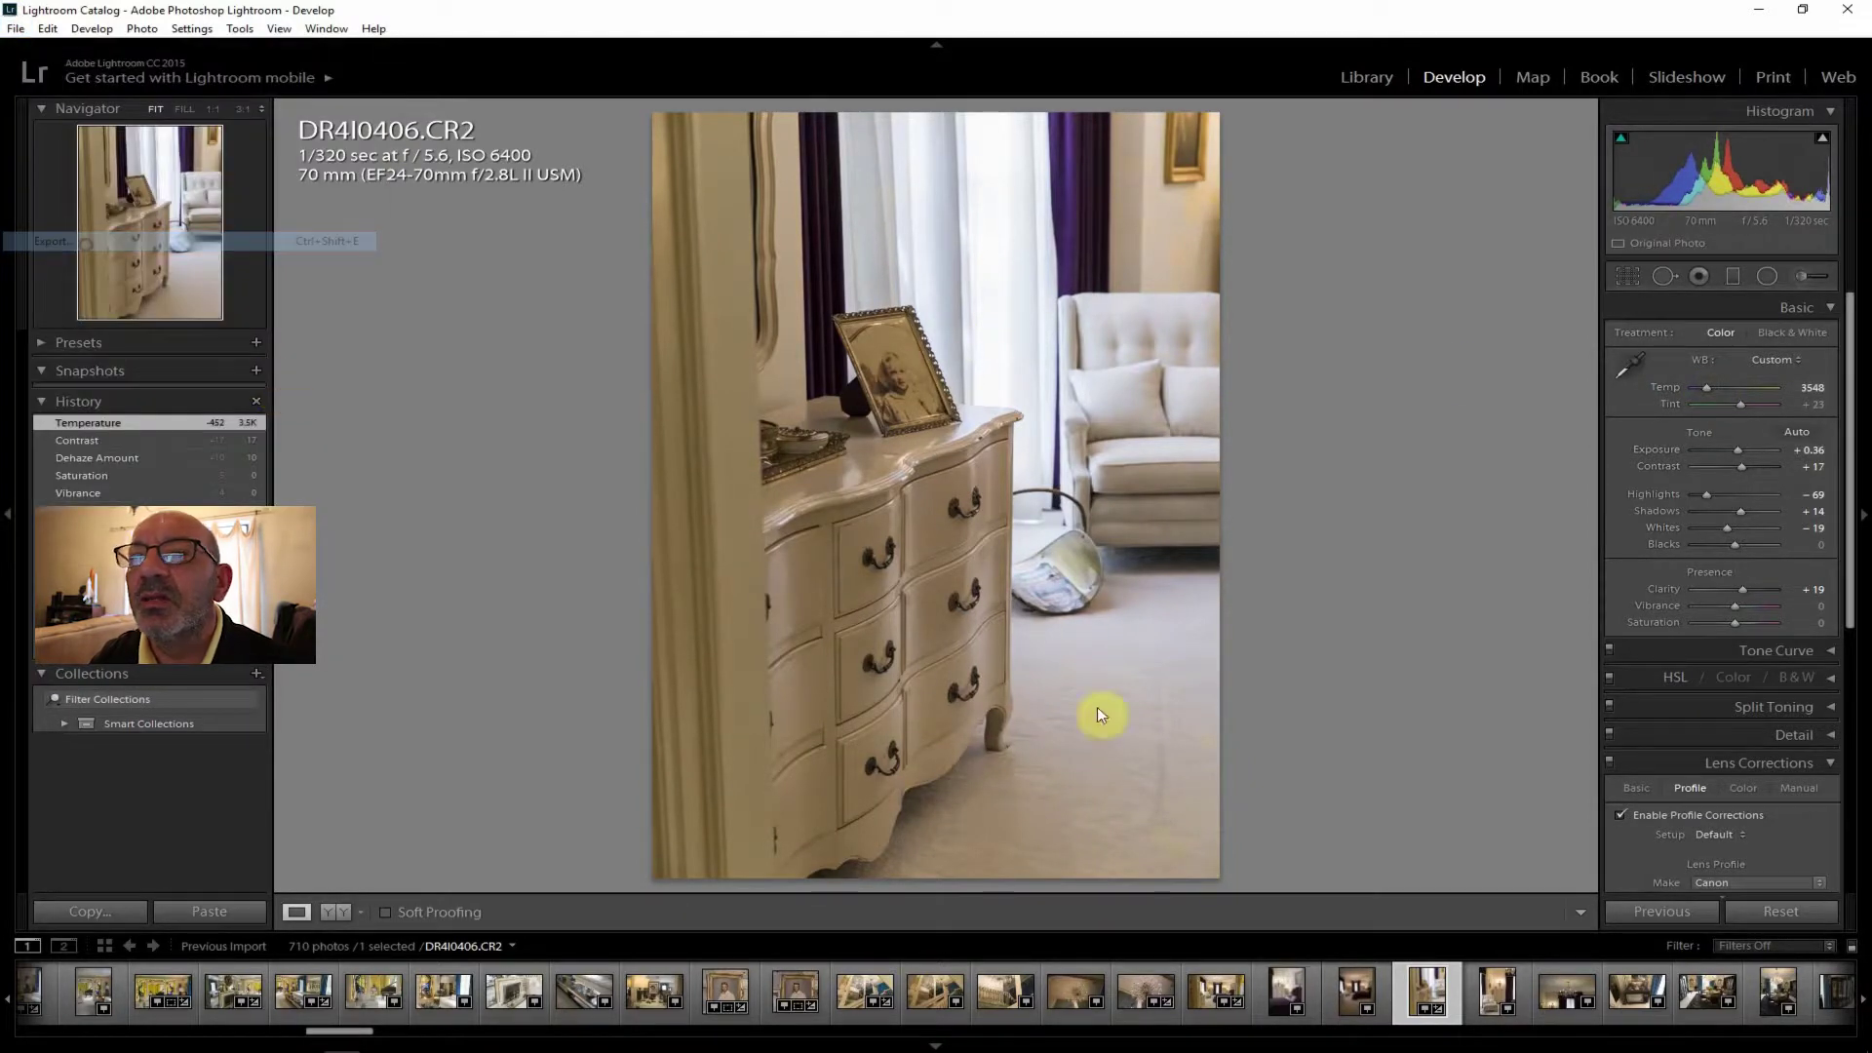
click(1247, 1019)
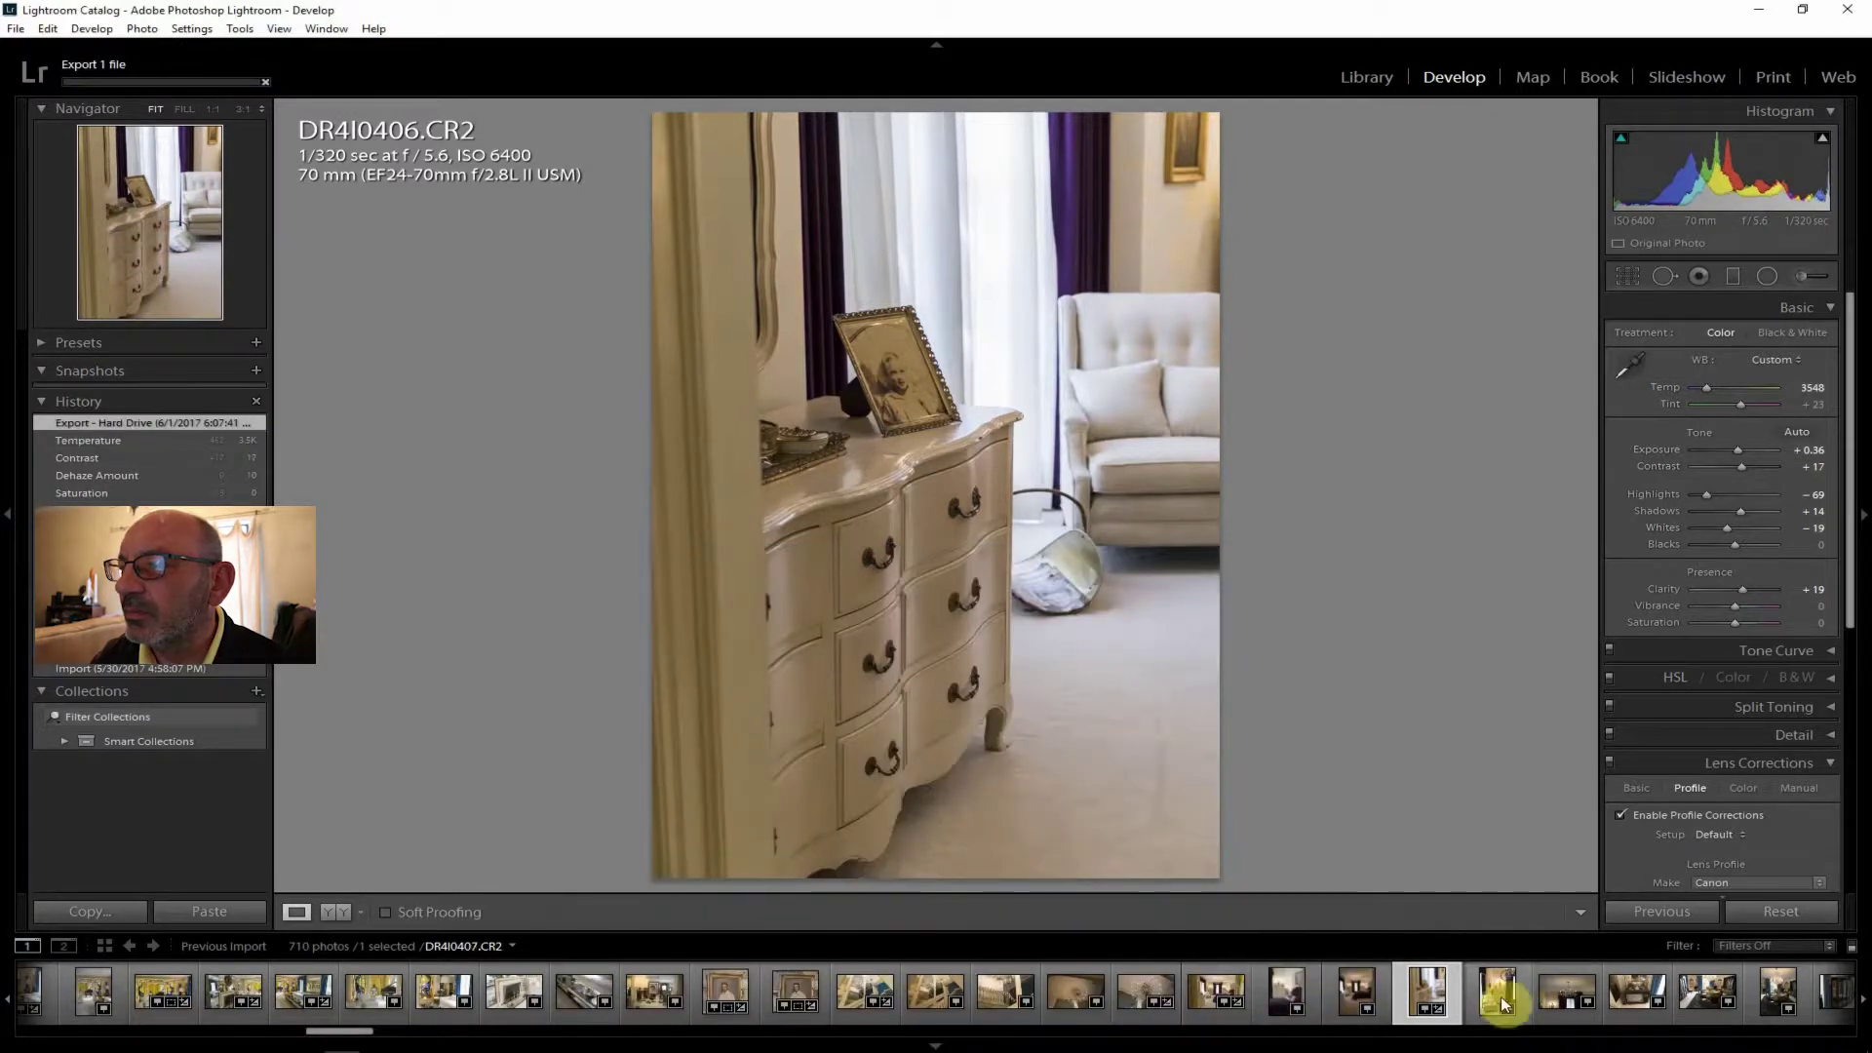
Open DR4I0407.CR2, inspect both framed portraits on the chest of drawers at 1:1, and return to the fitted view.
click(1497, 995)
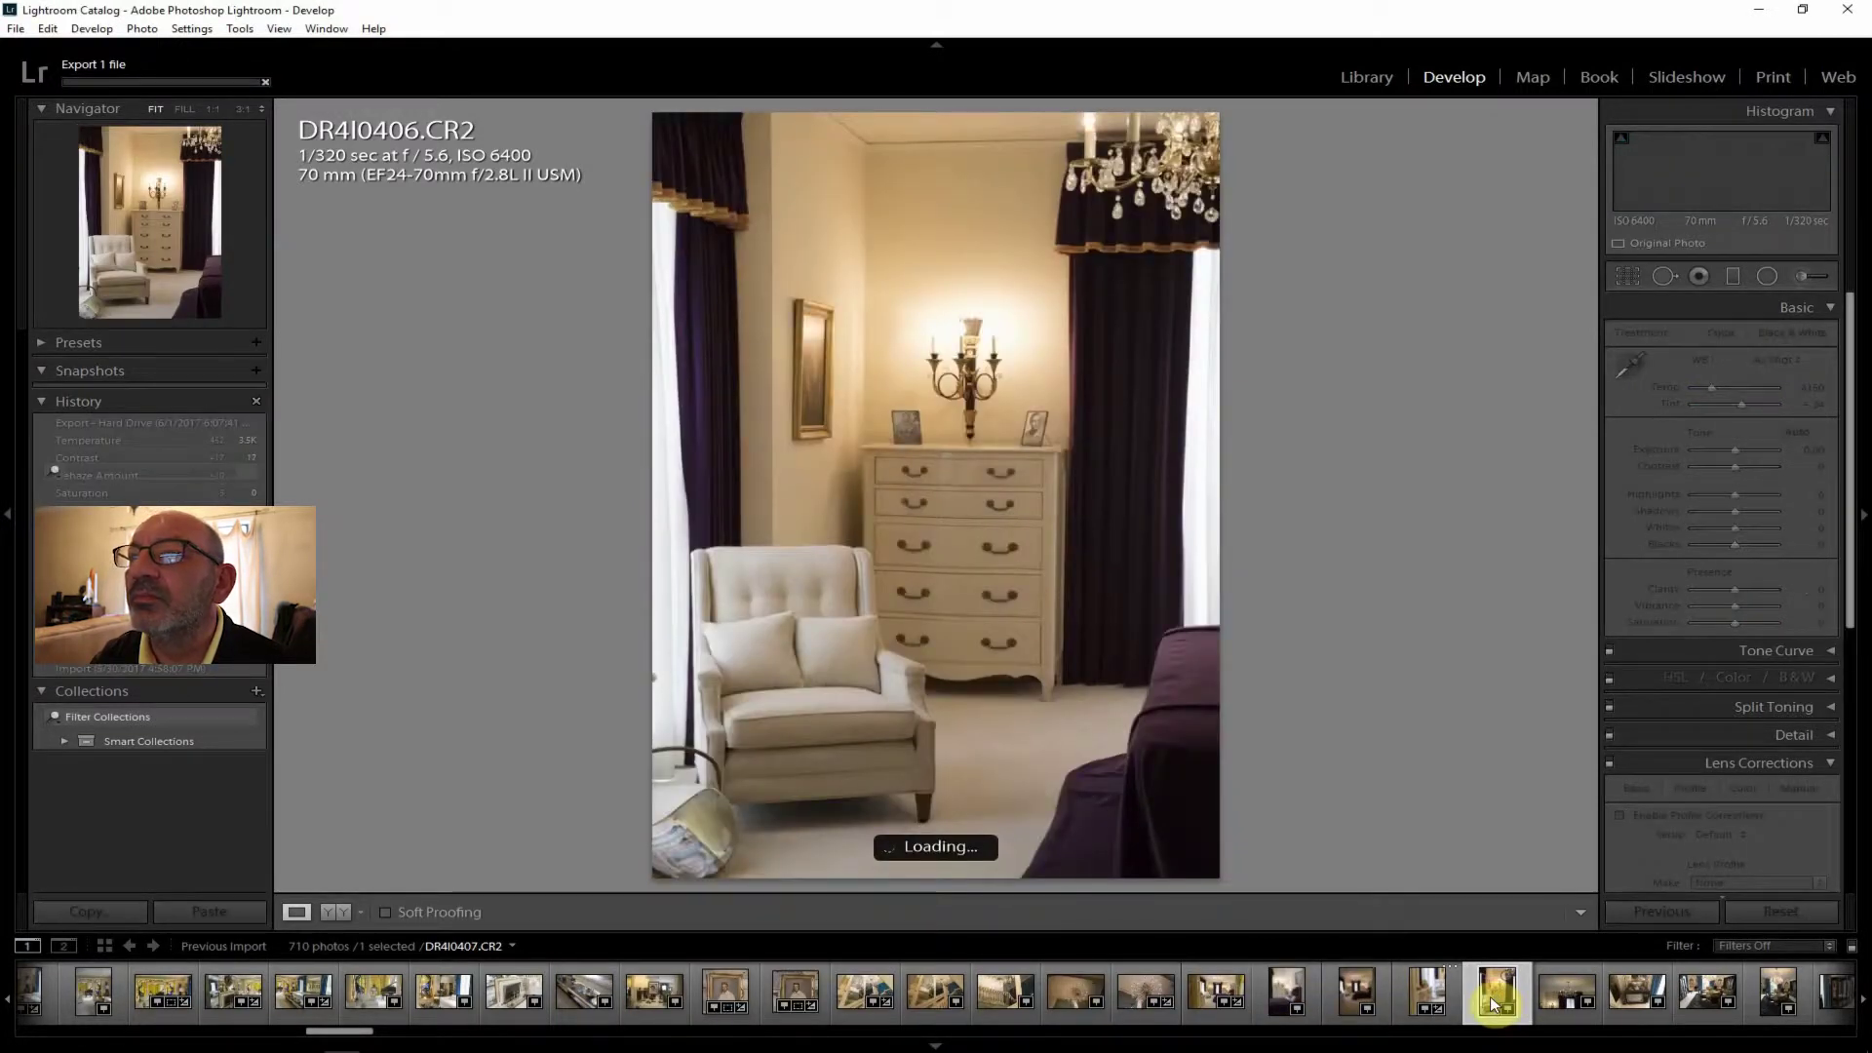
click(1038, 534)
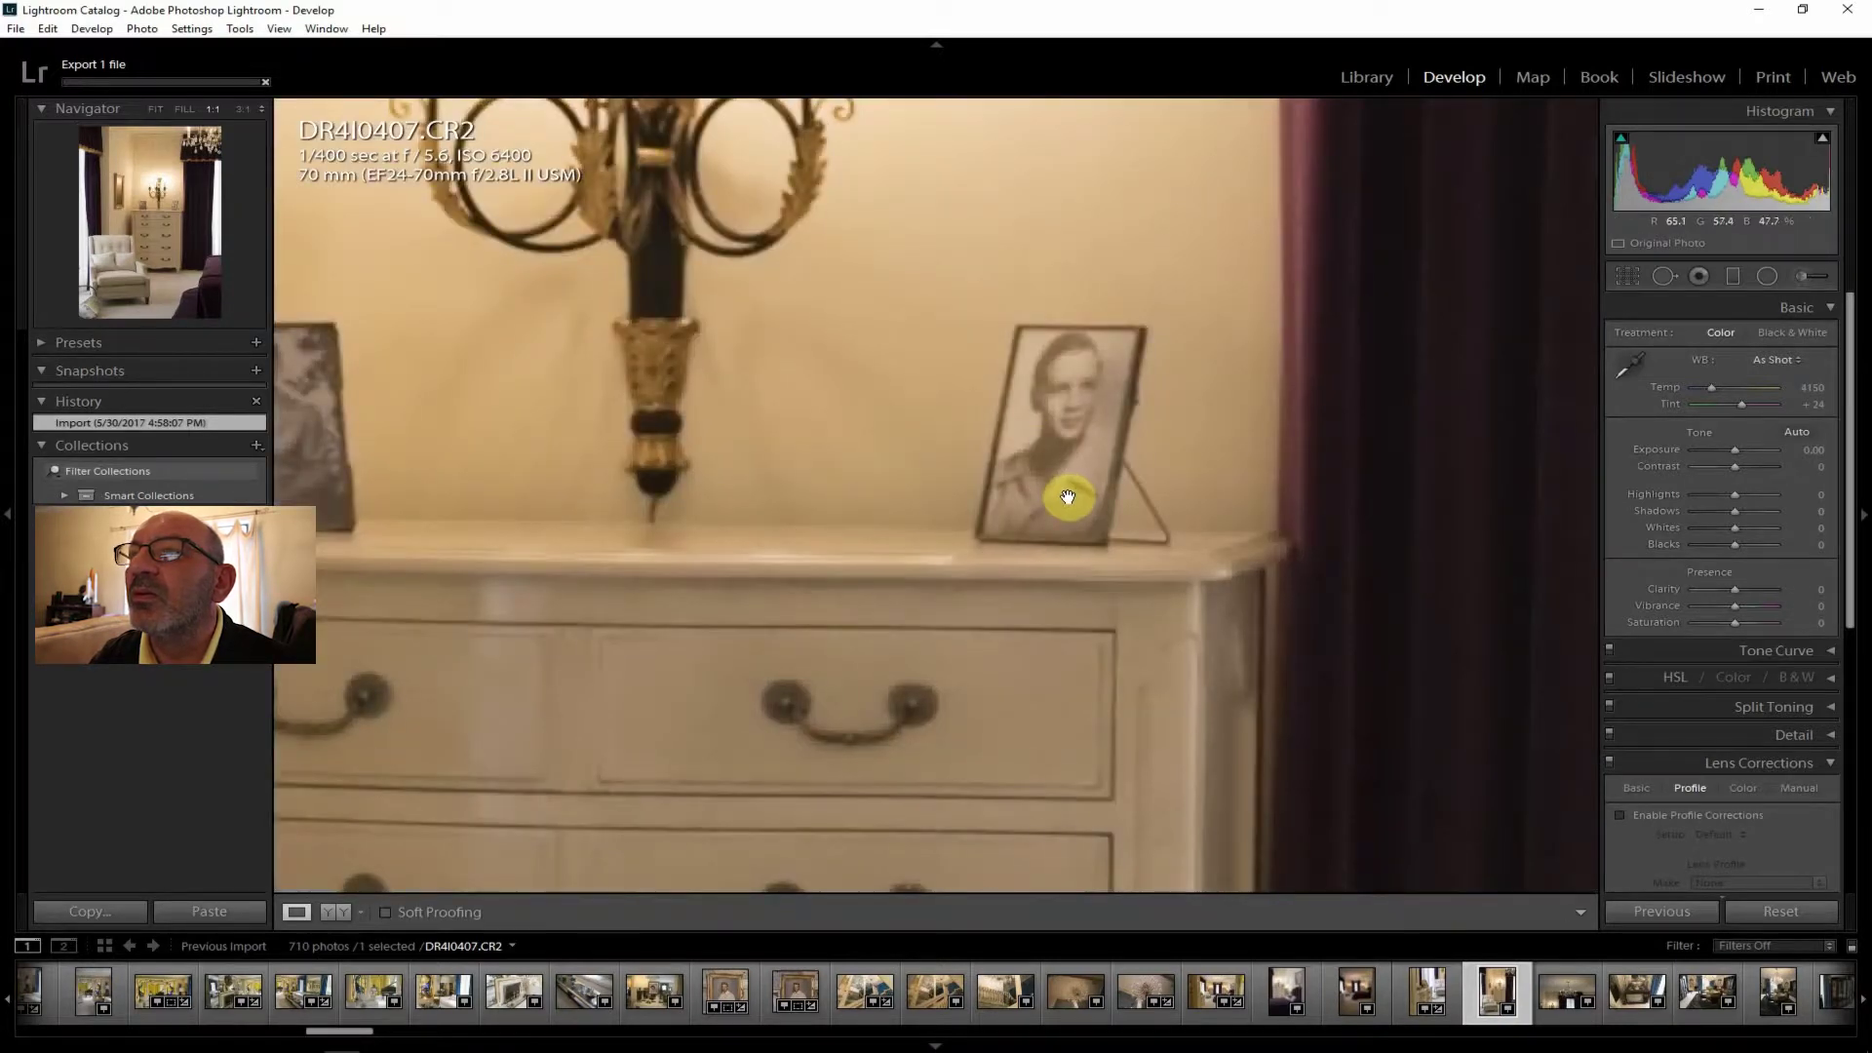
click(801, 457)
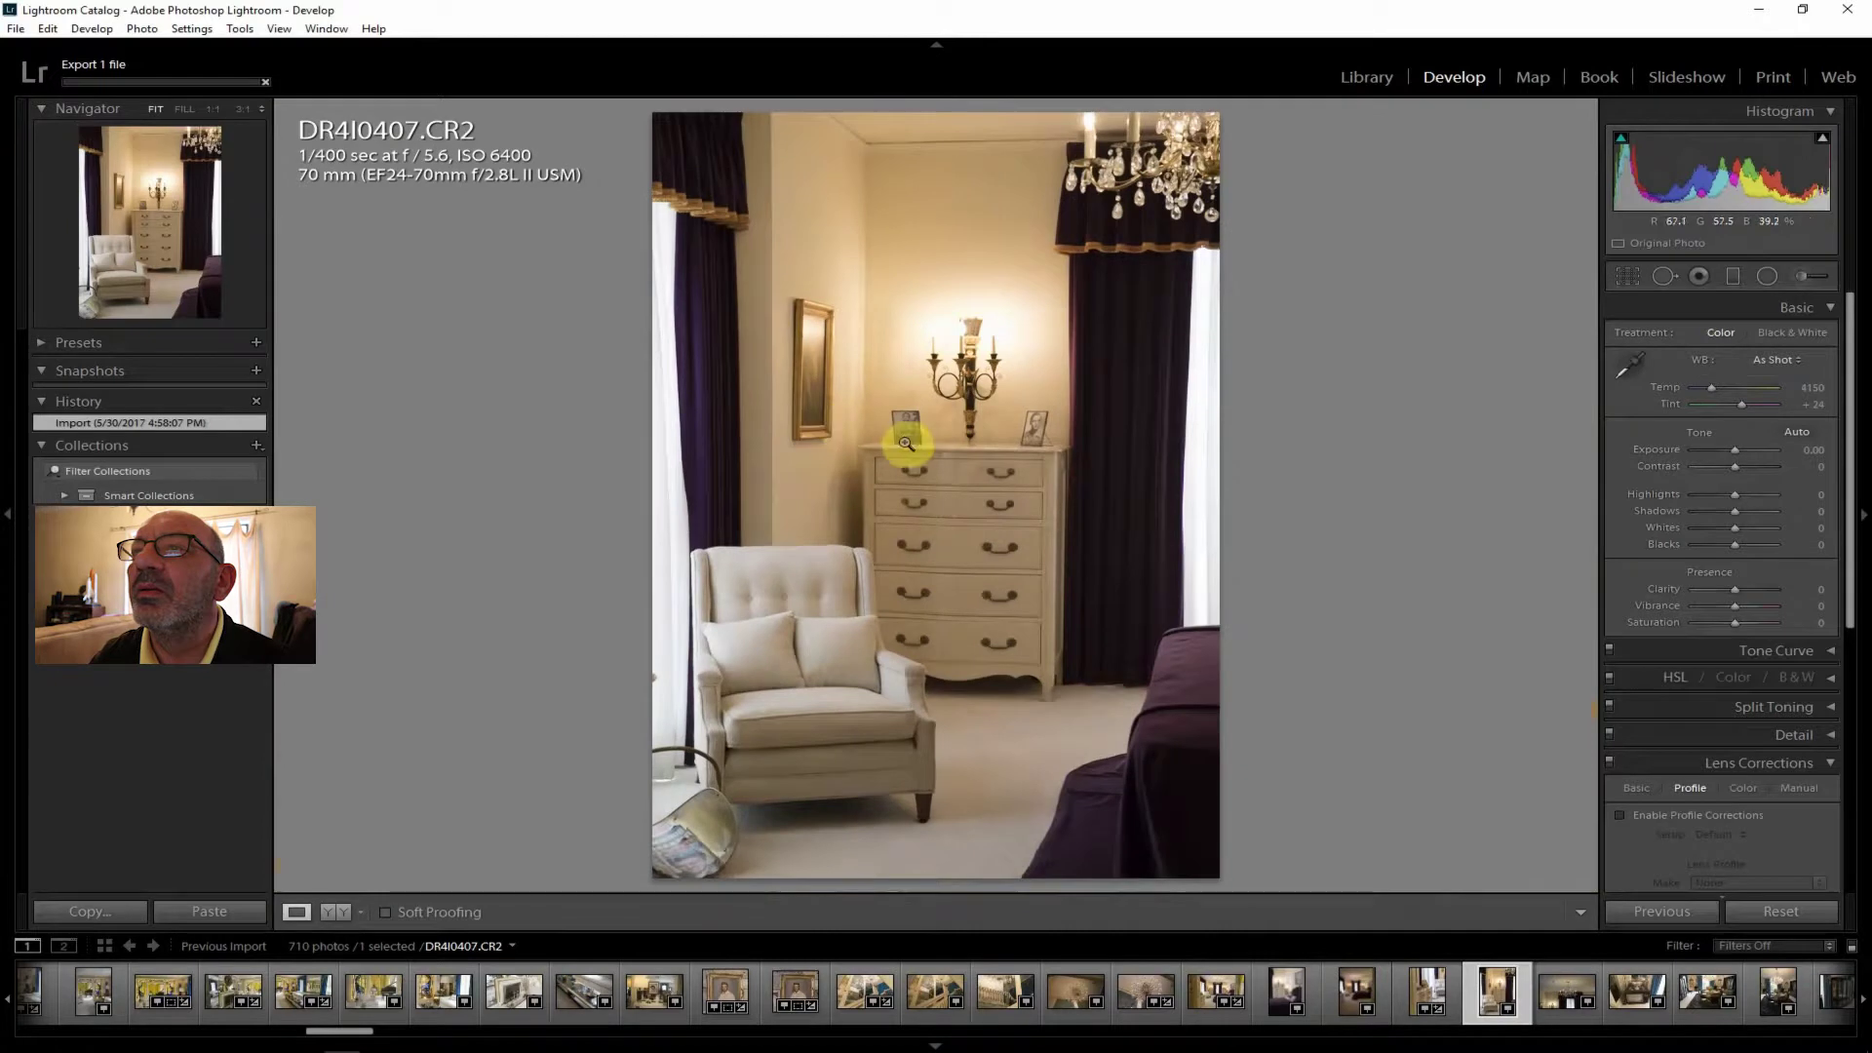
click(905, 435)
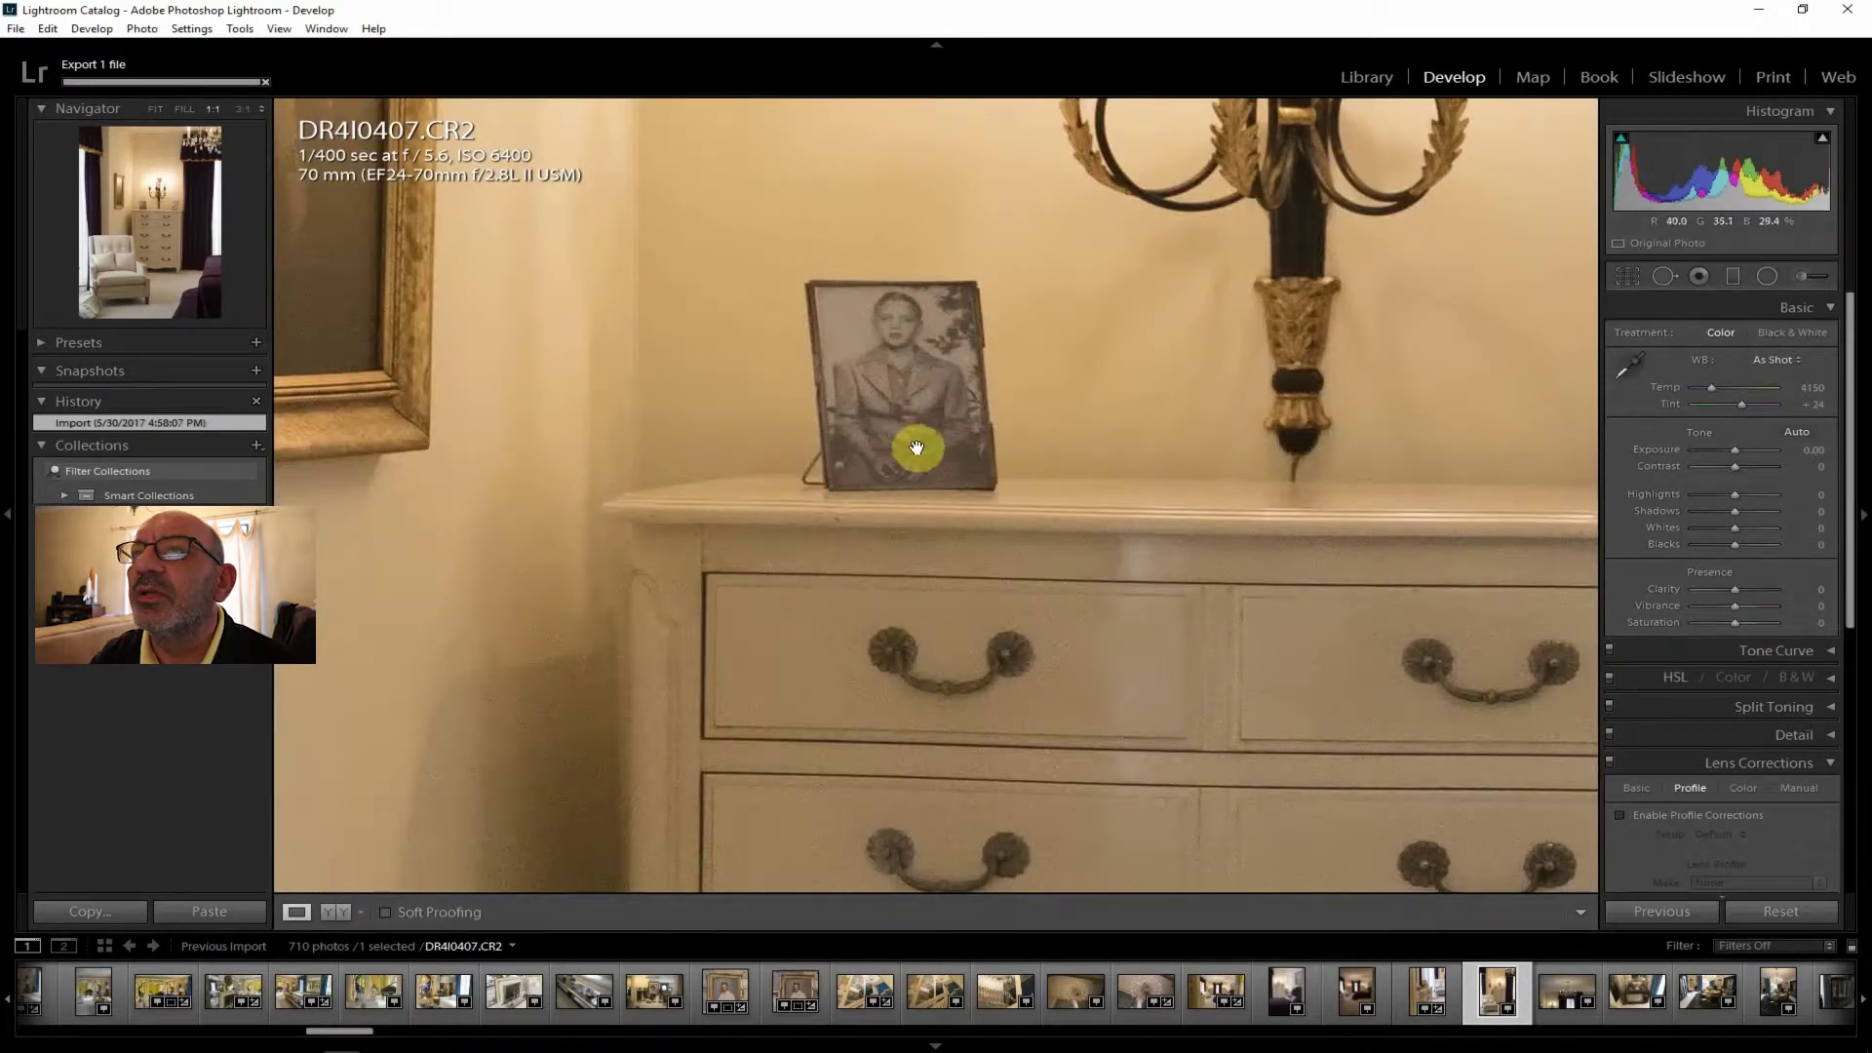
click(156, 109)
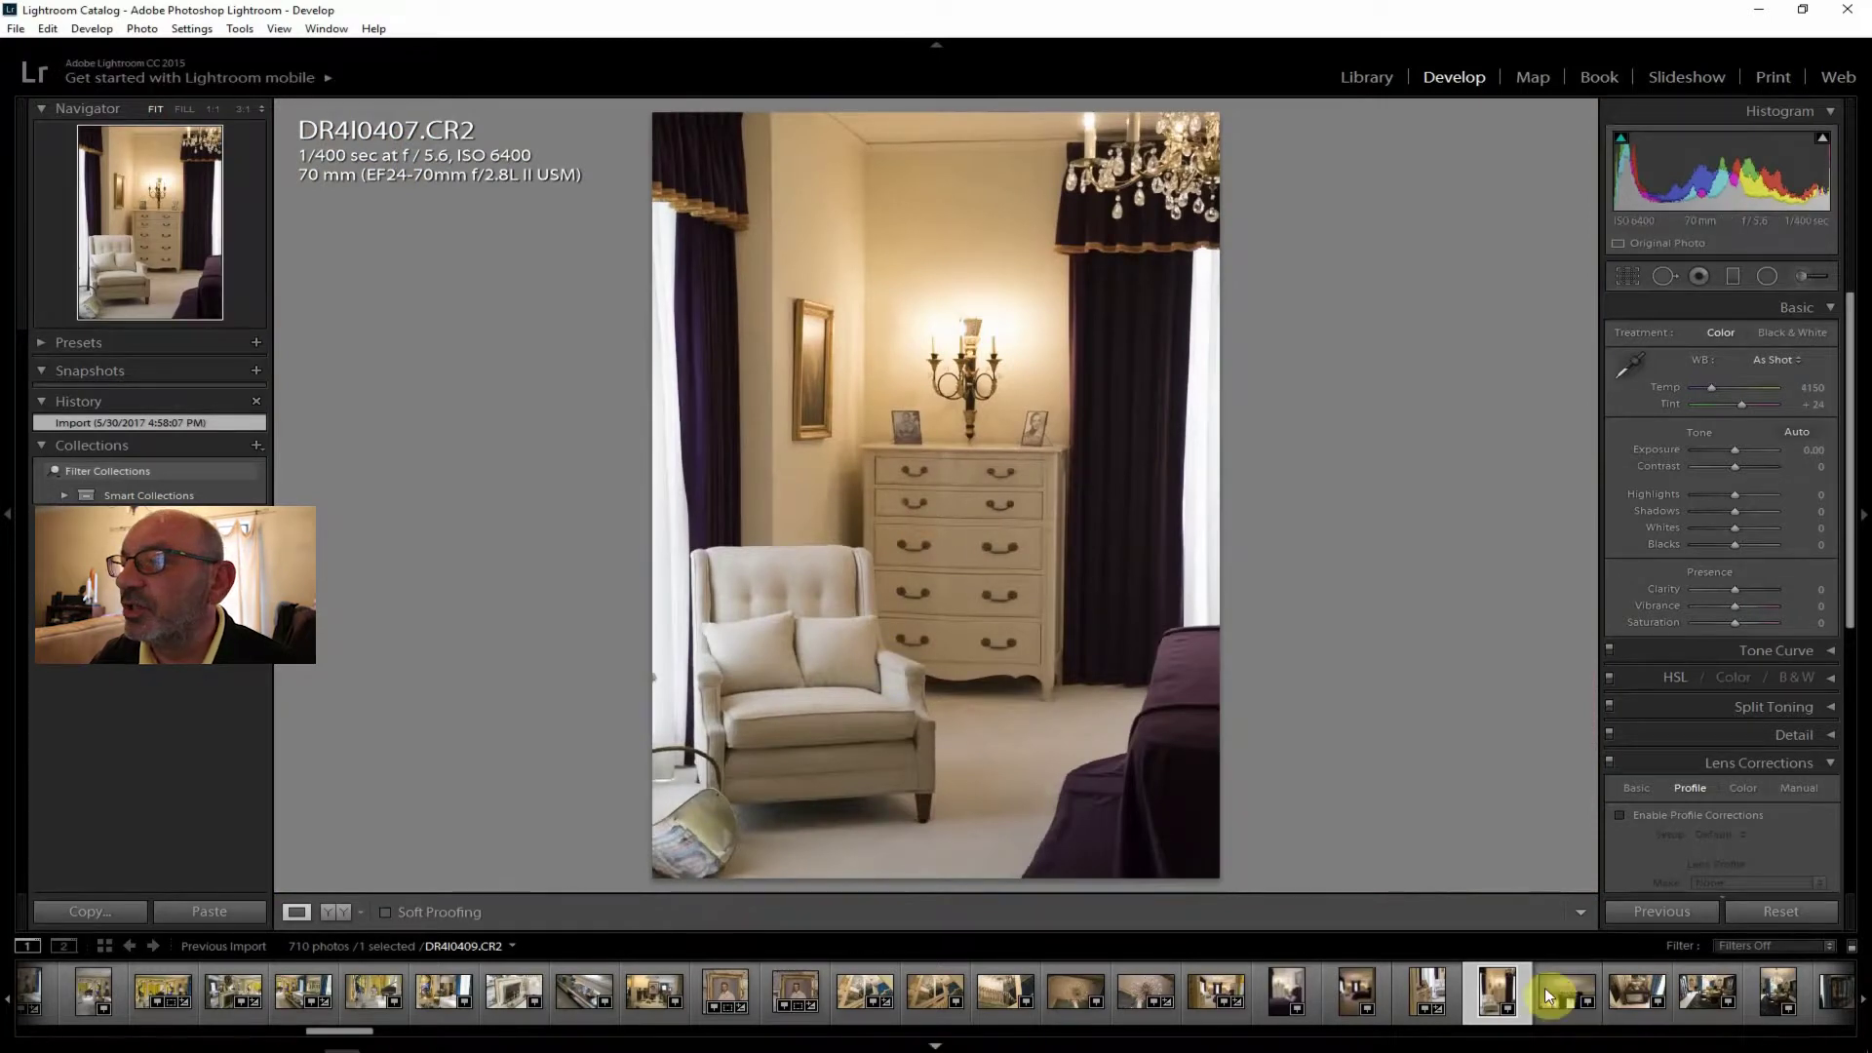
Inspect the newspaper-patterned basket beside the armchair in DR4I0407.CR2 at 1:1, and open the chandelier photo DR4I0408.CR2.
click(689, 849)
drag(813, 831, 890, 670)
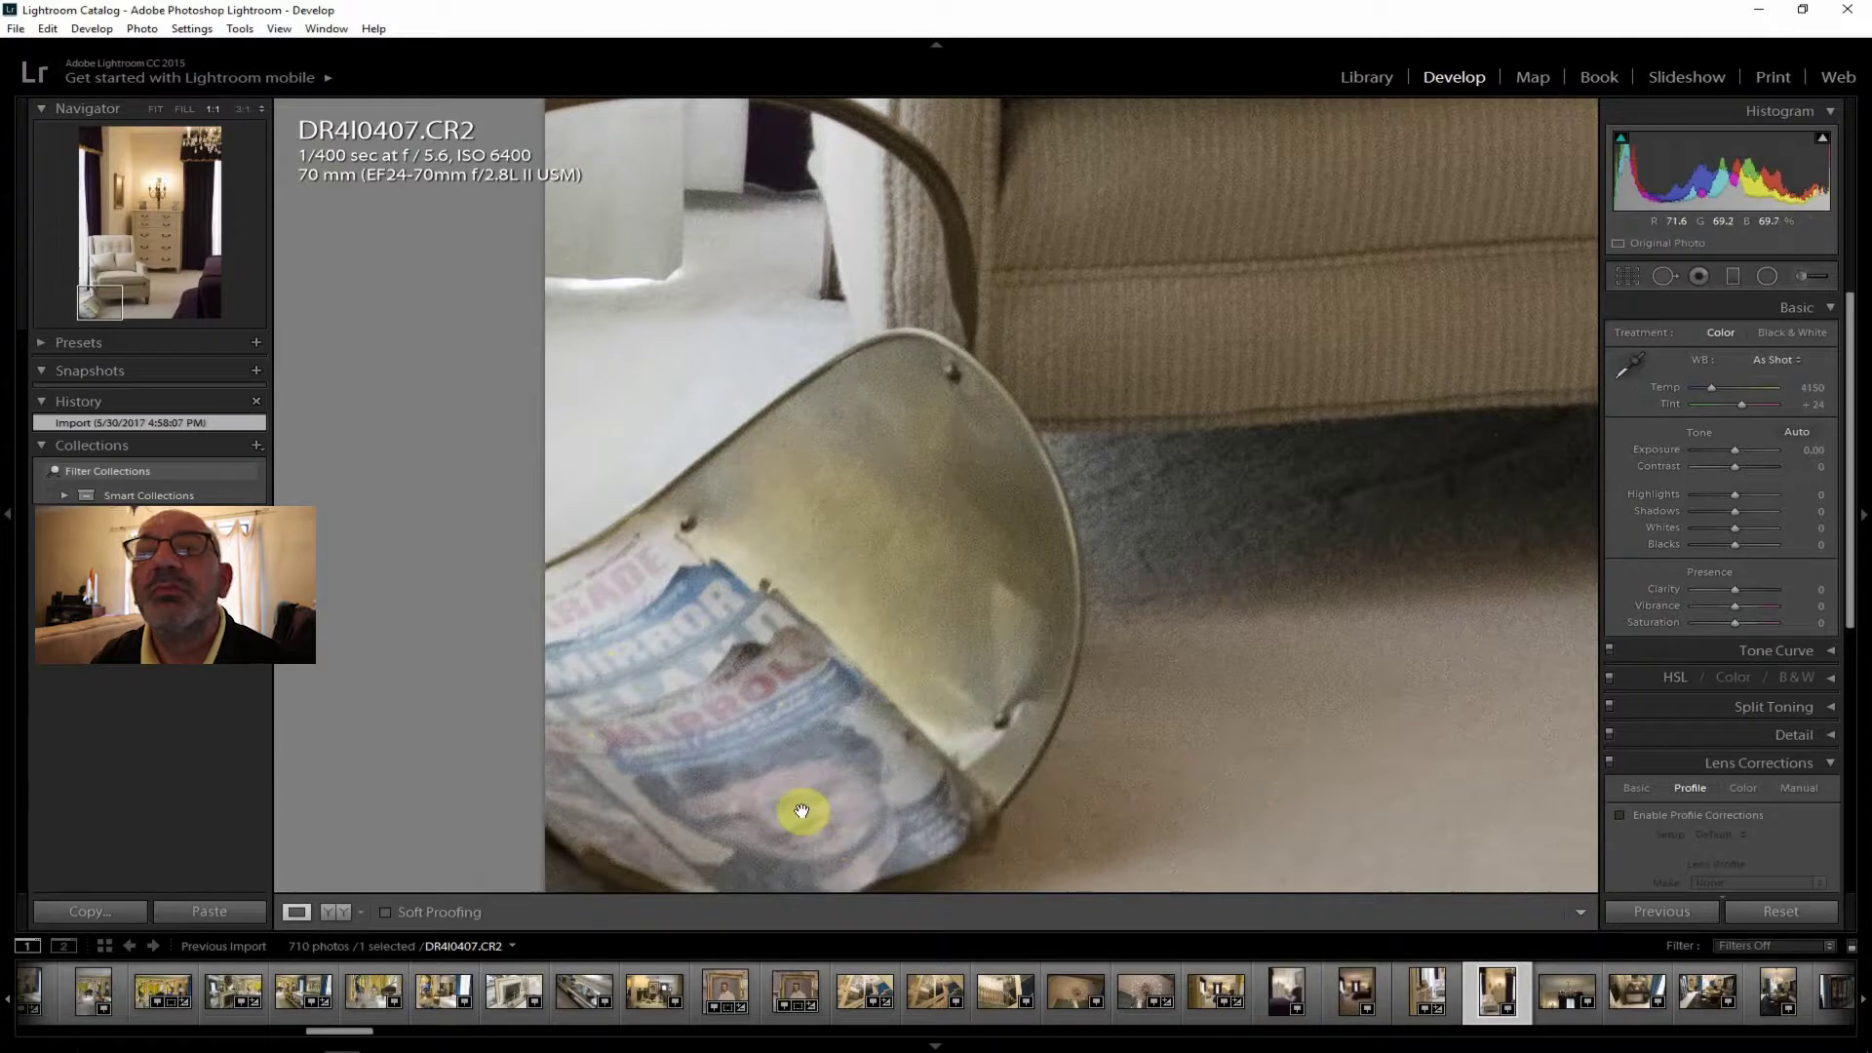
click(157, 111)
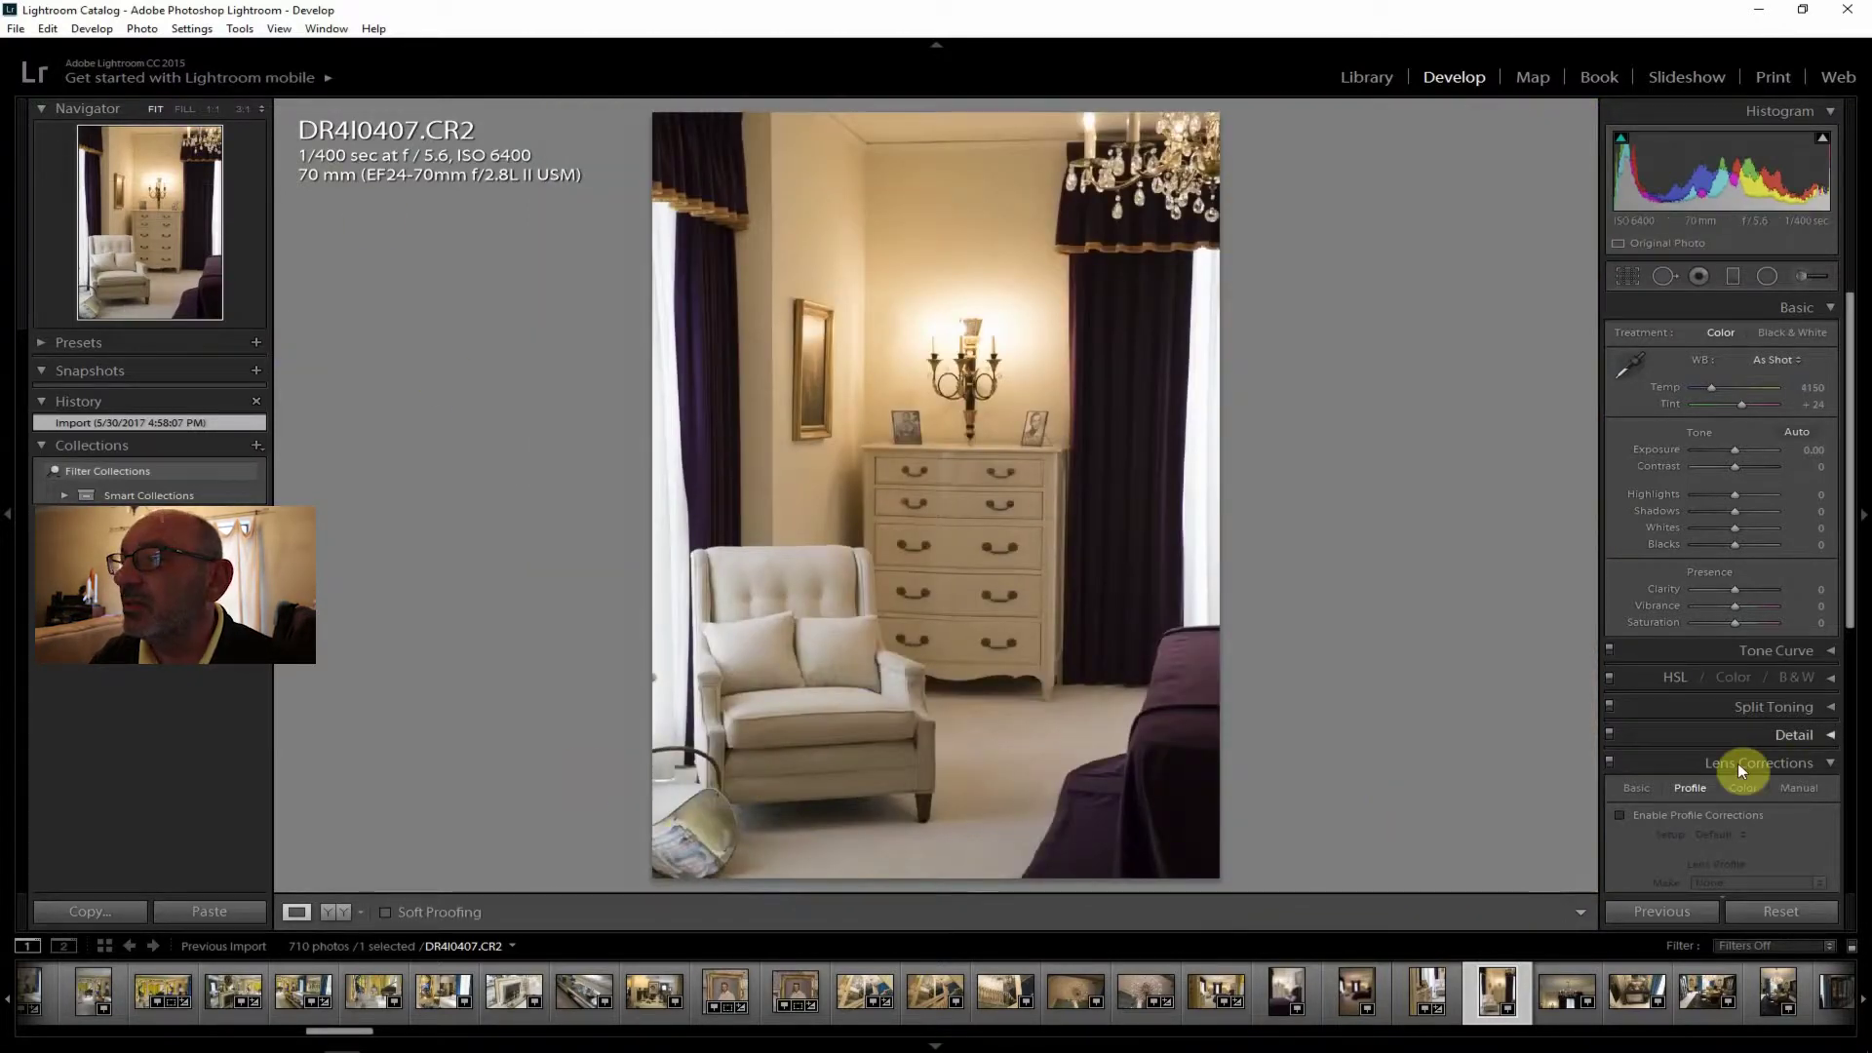
click(1562, 999)
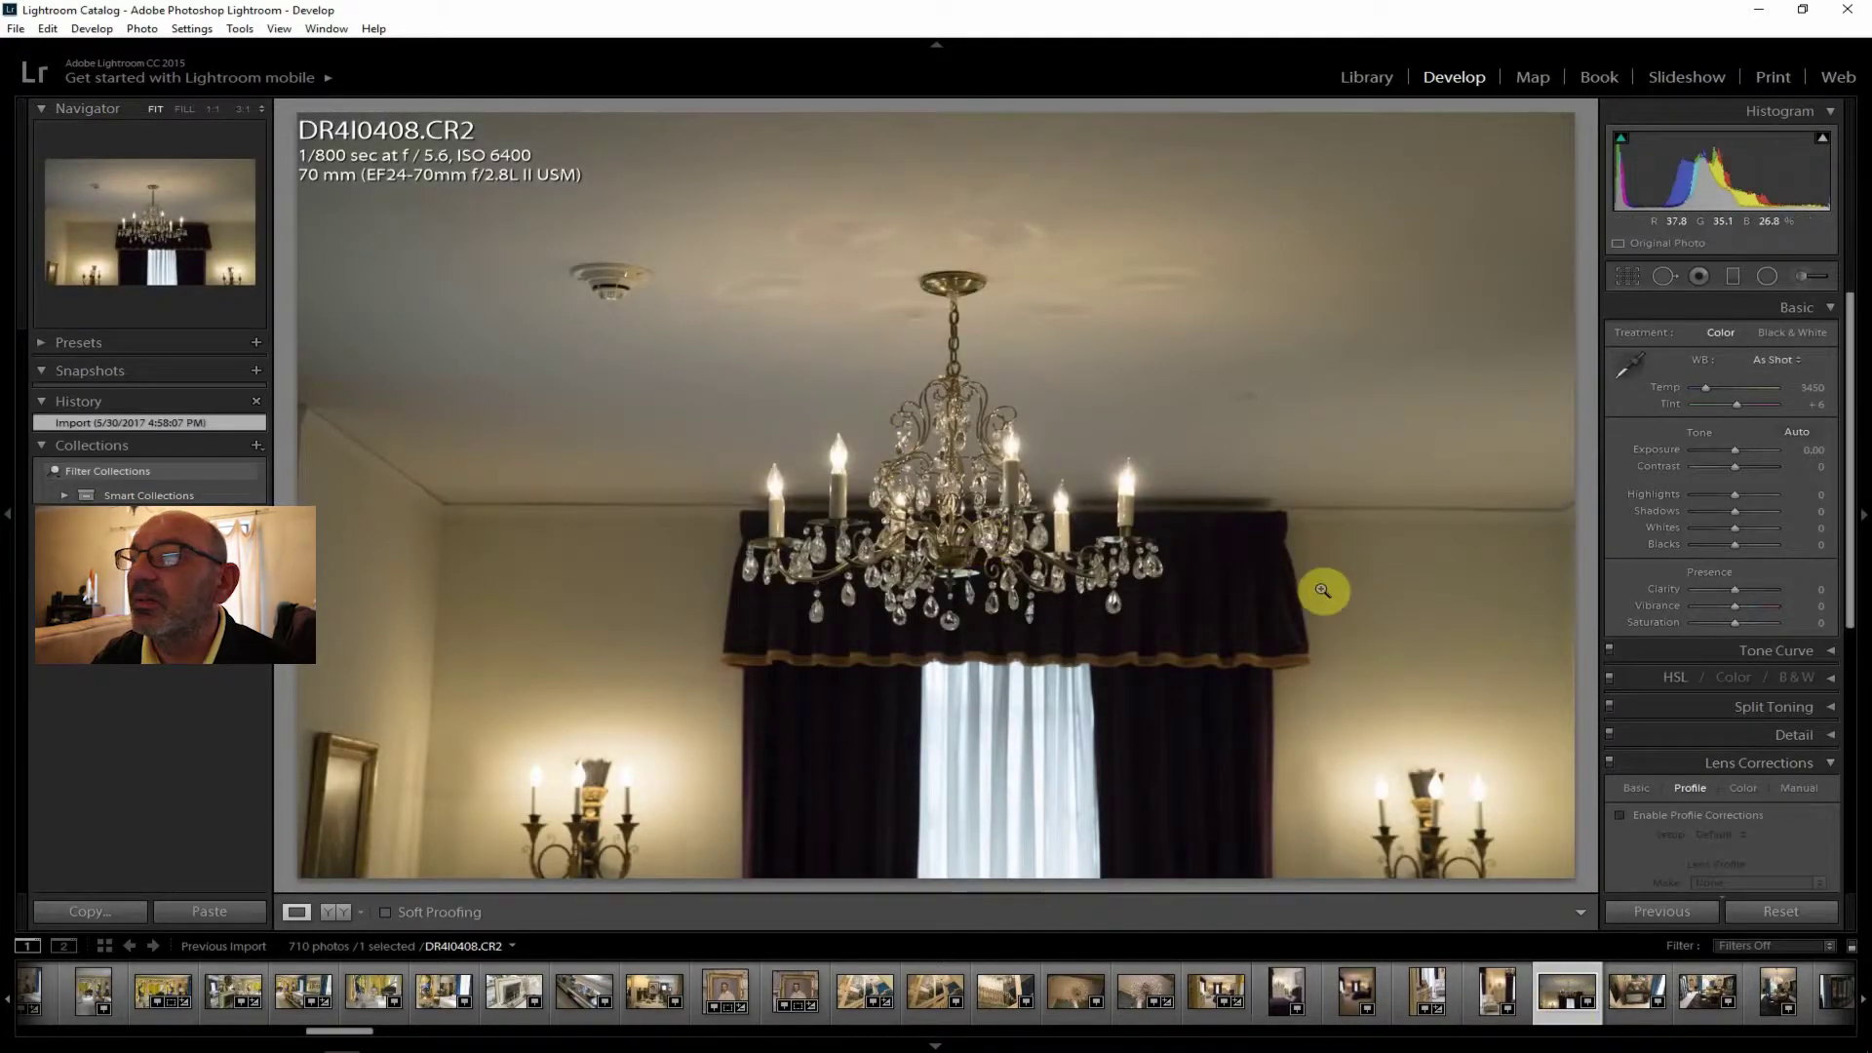
Enable lens profile corrections on DR4I0408.CR2 and set exposure to +0.95, contrast to +26, highlights to -67 and shadows to +48.
click(1677, 813)
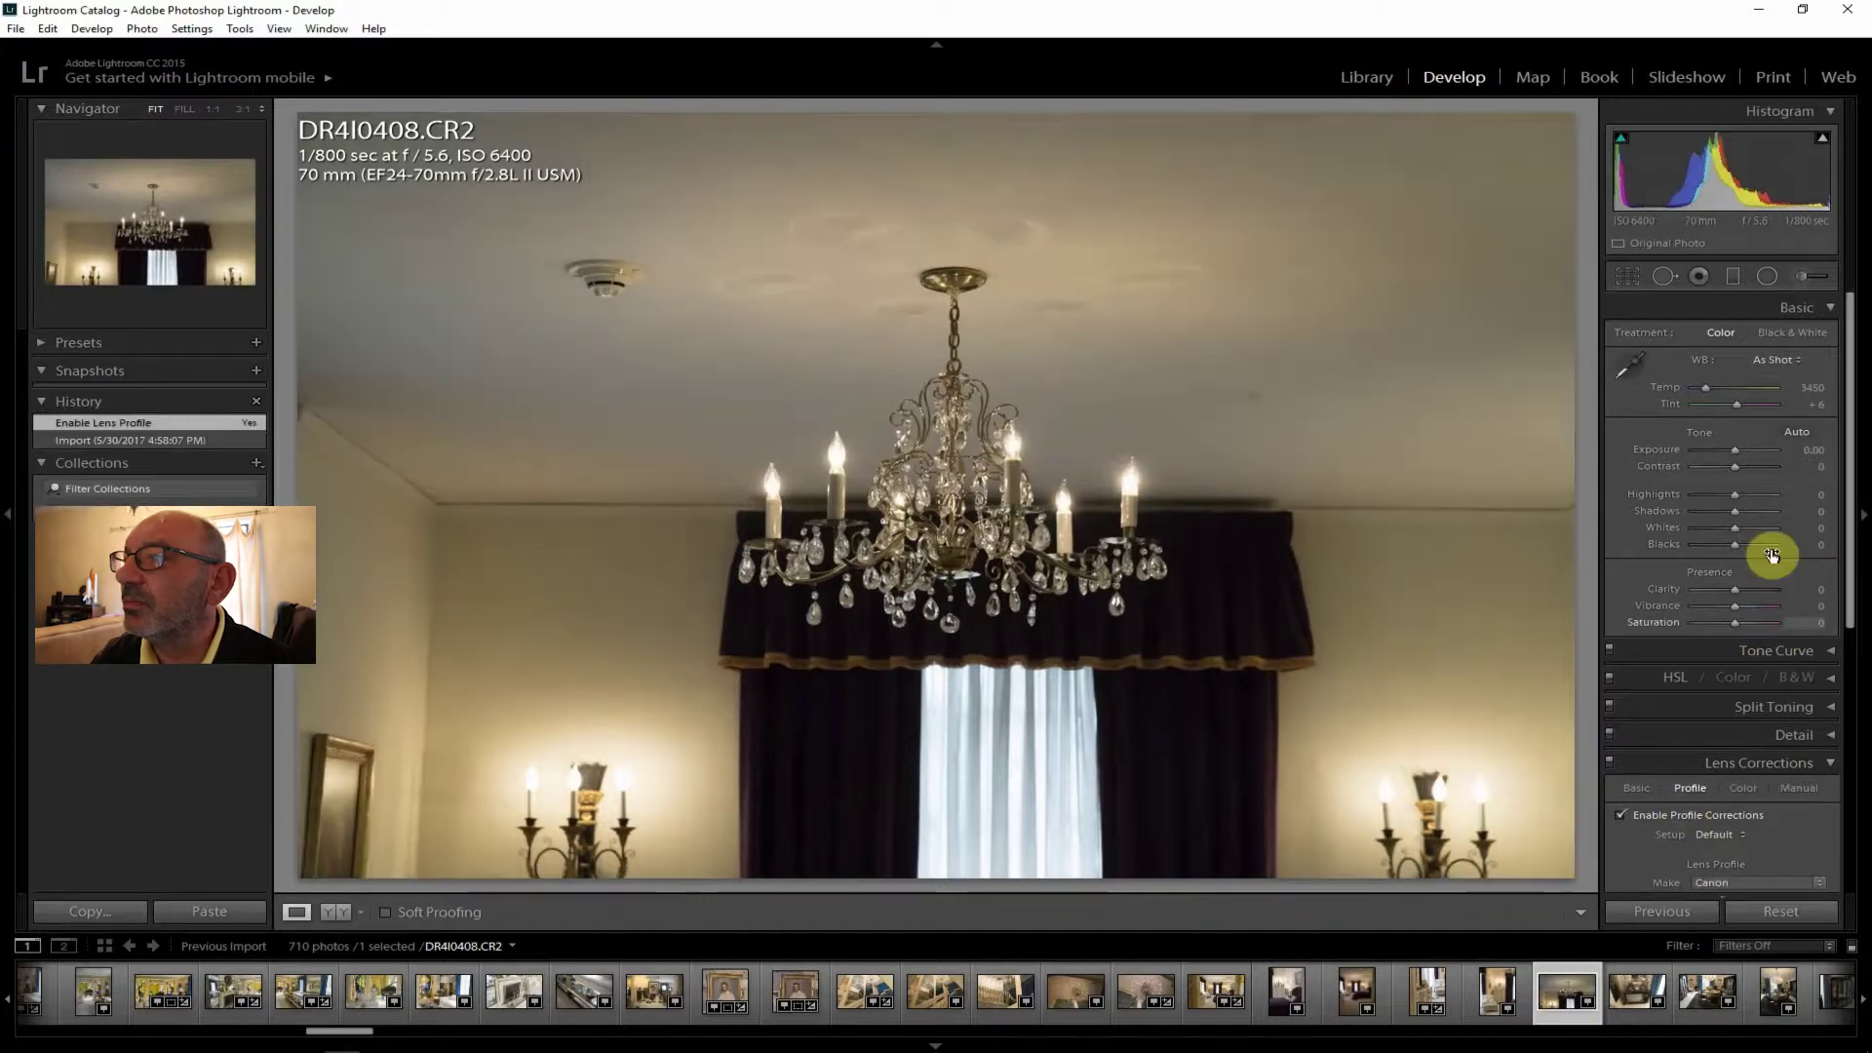
drag(1735, 511, 1757, 516)
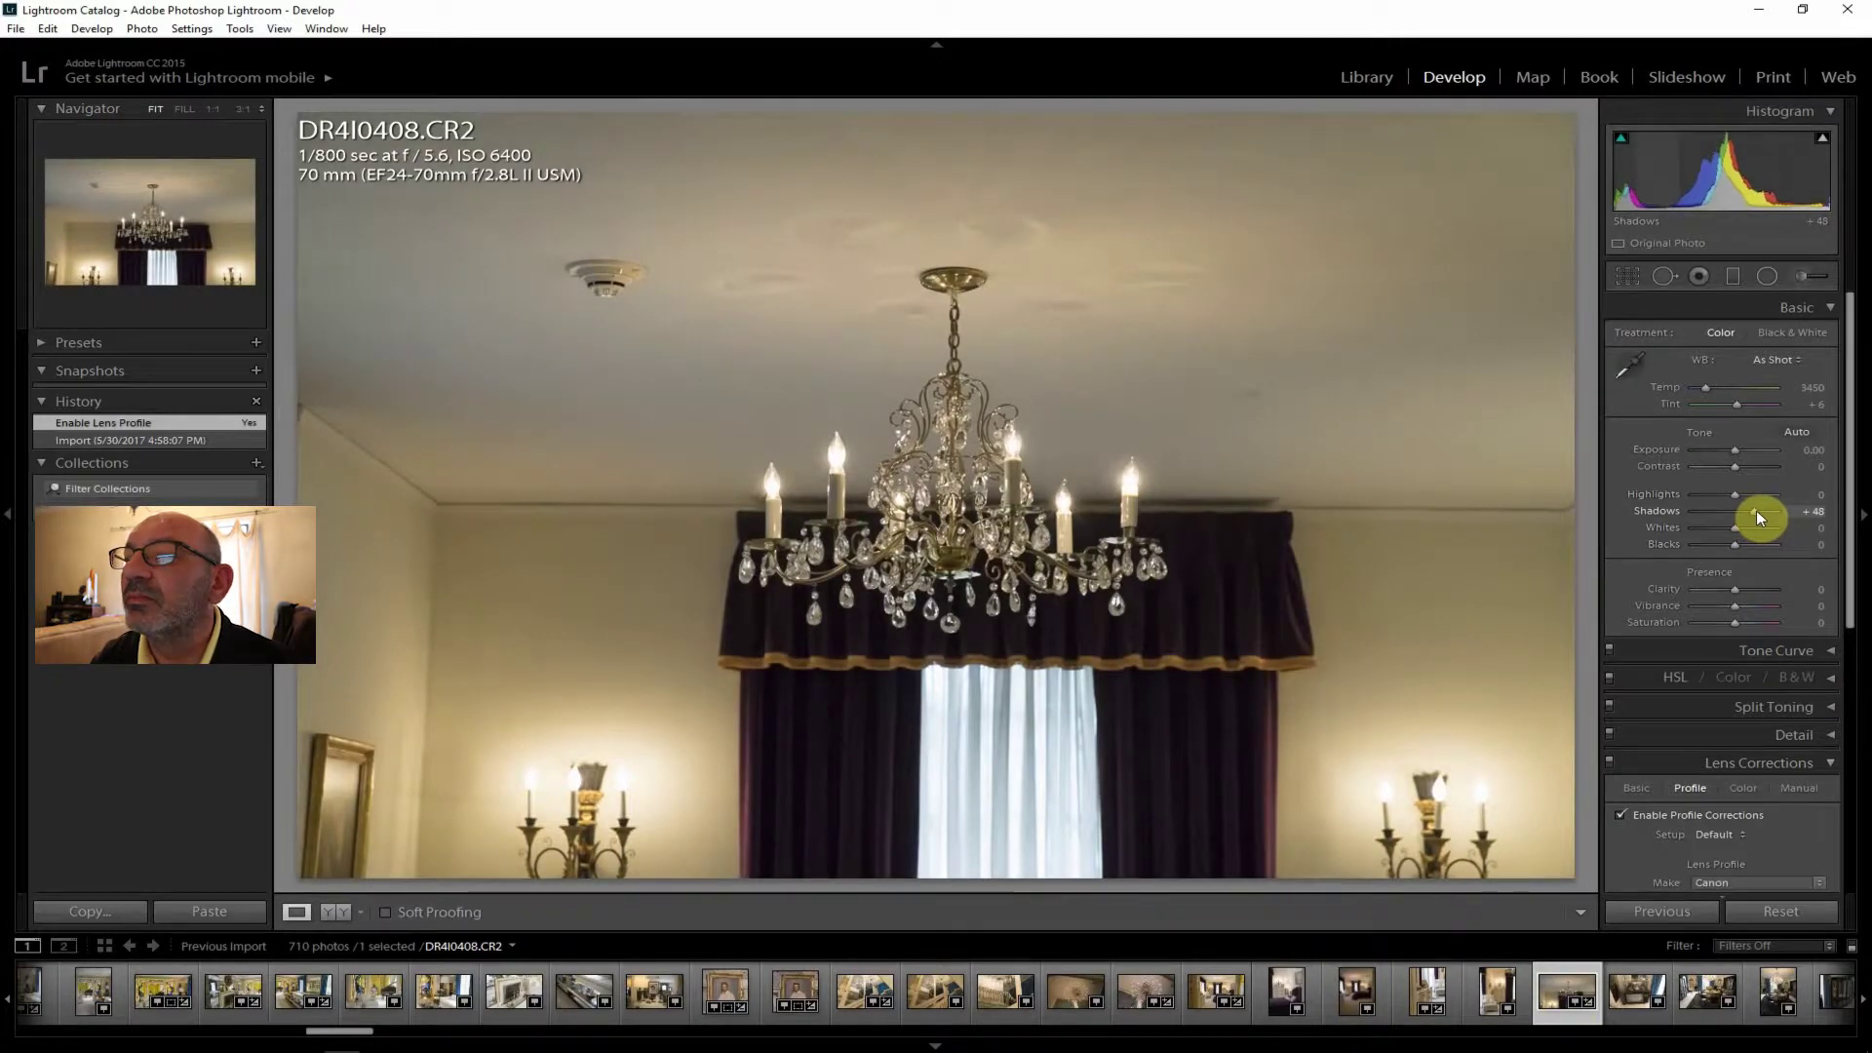
drag(1735, 465, 1743, 452)
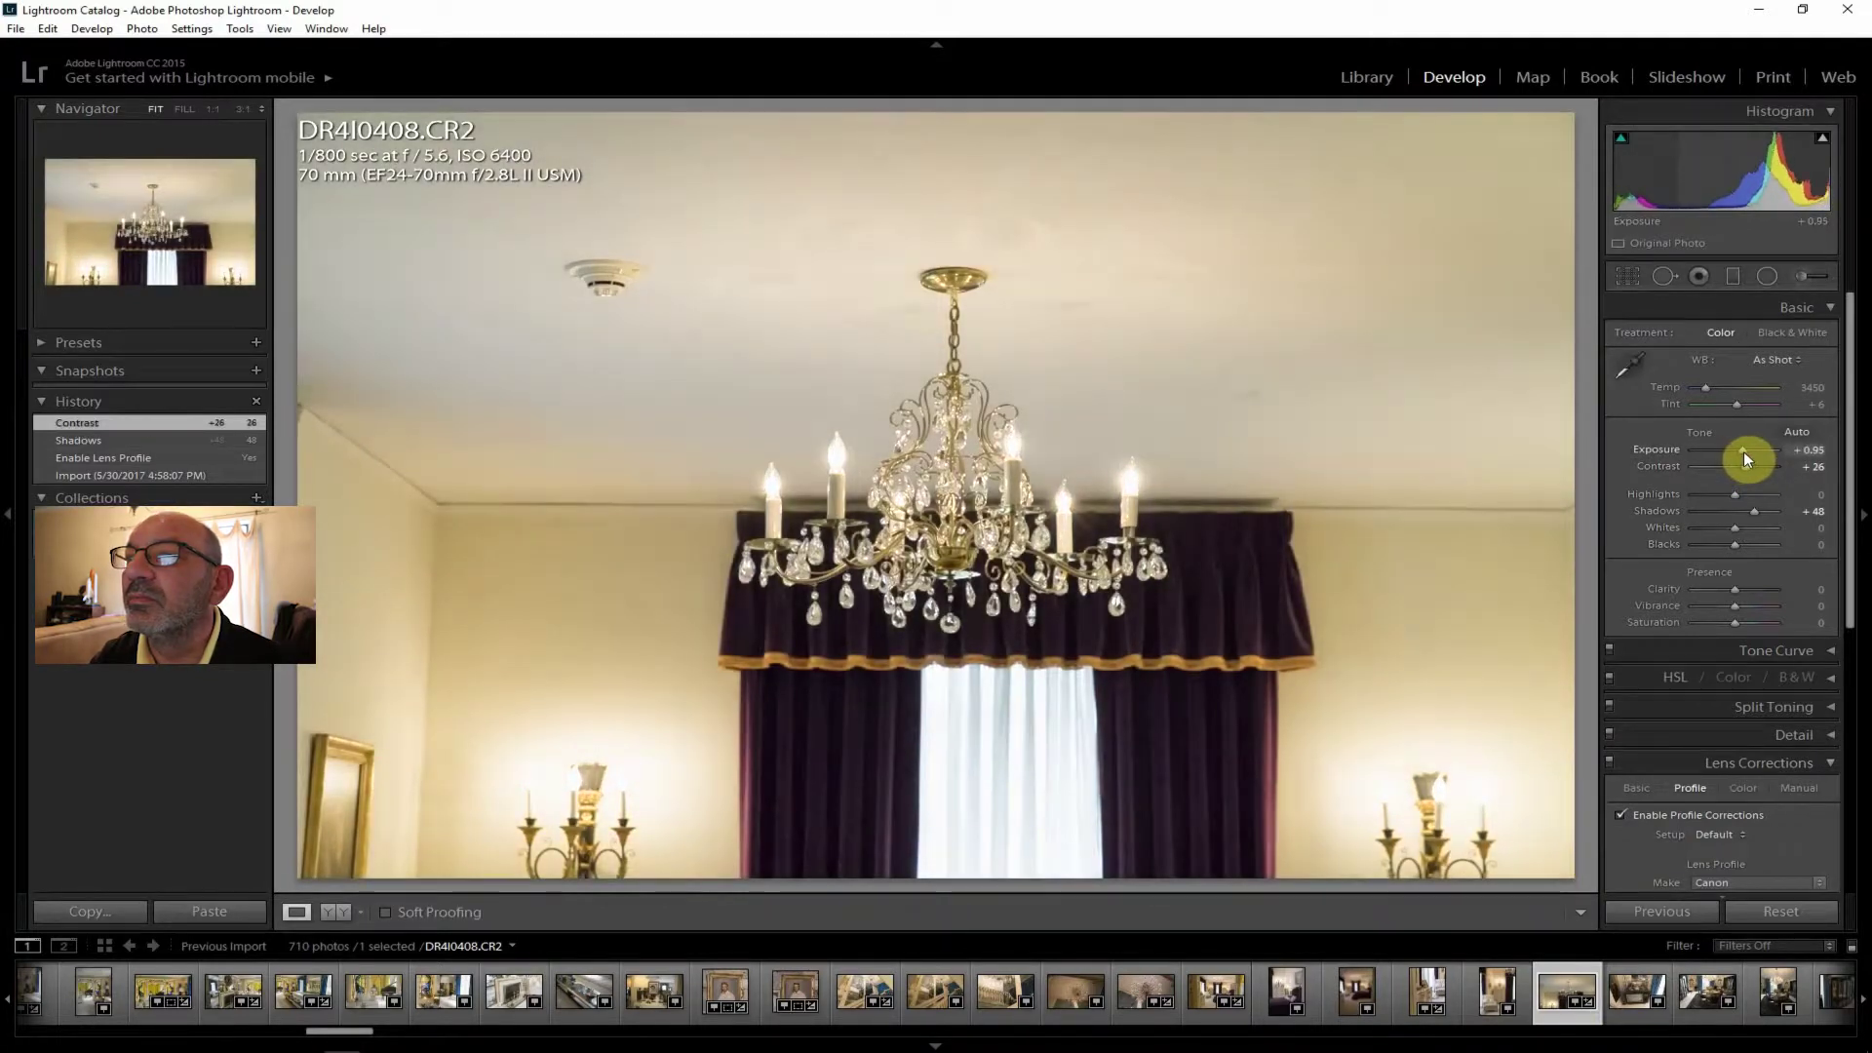
drag(1736, 495, 1708, 490)
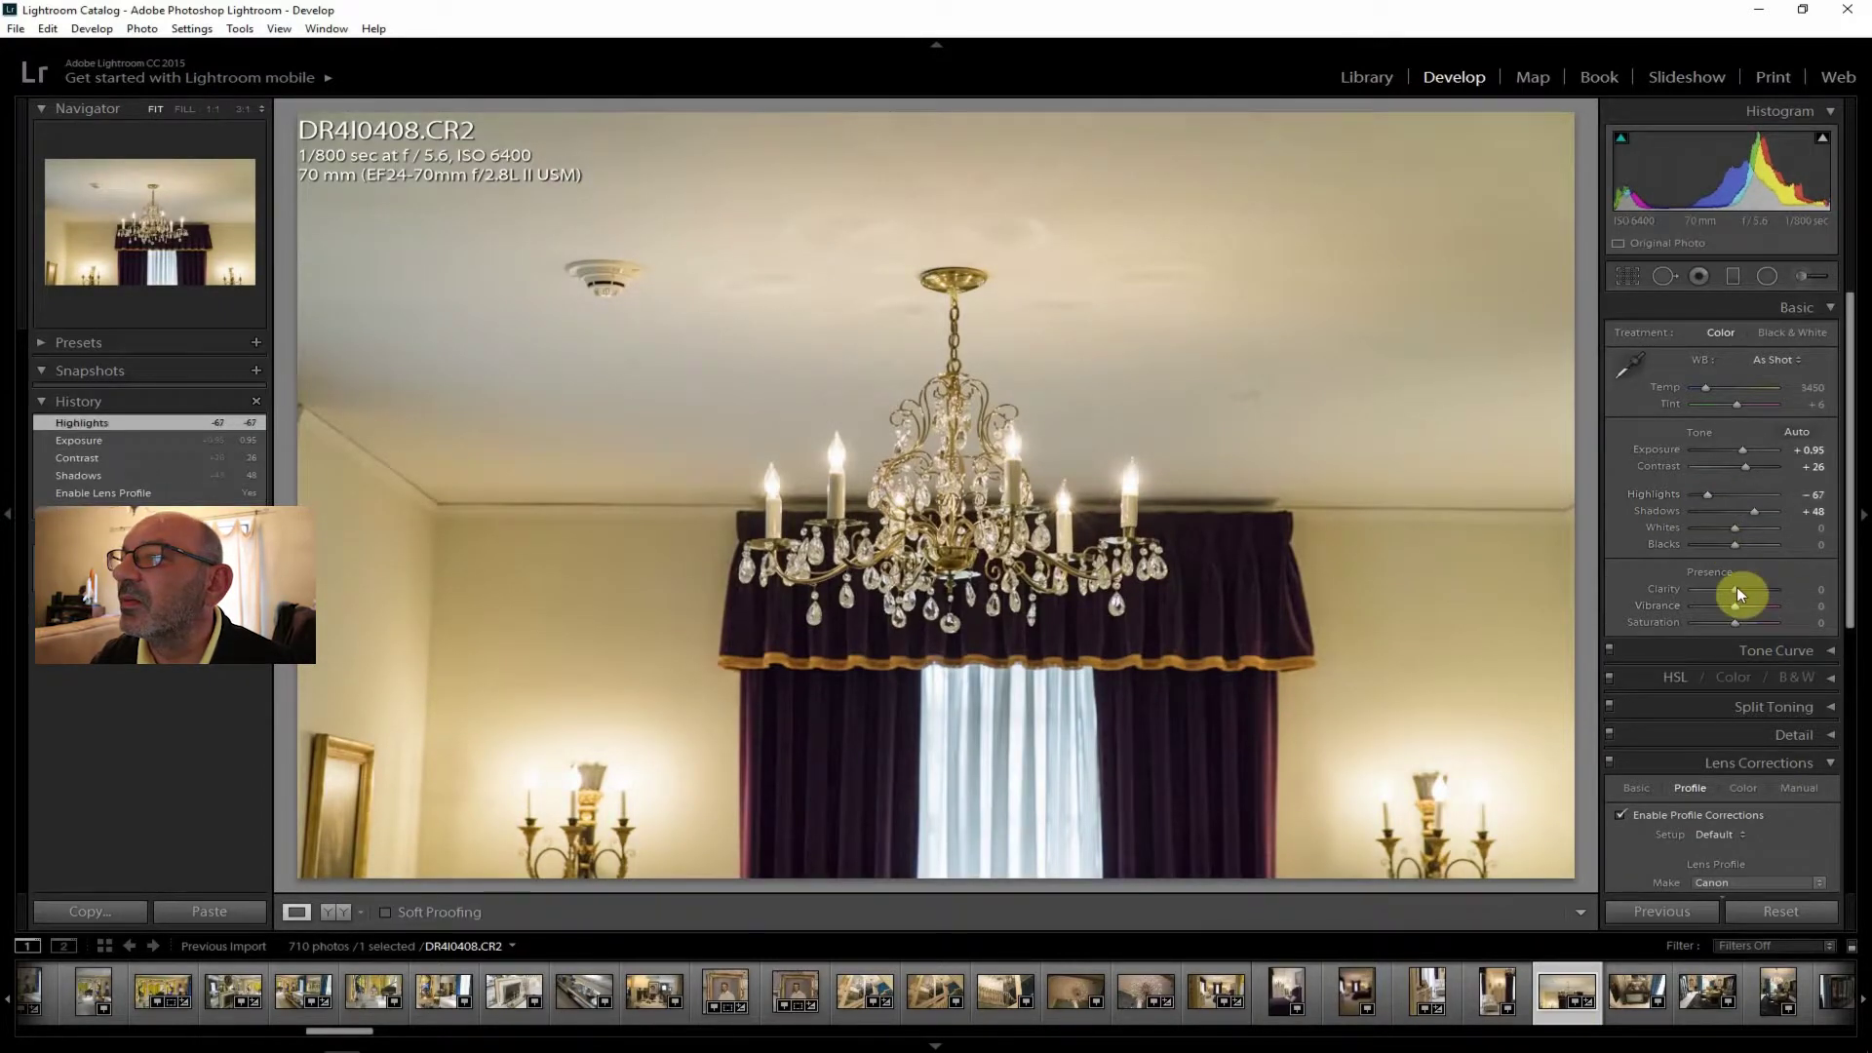
Set the chandelier photo's clarity to +21, vibrance to +12, saturation to +5, white balance temperature to 3191 and Dehaze to +12.
drag(1736, 589, 1738, 601)
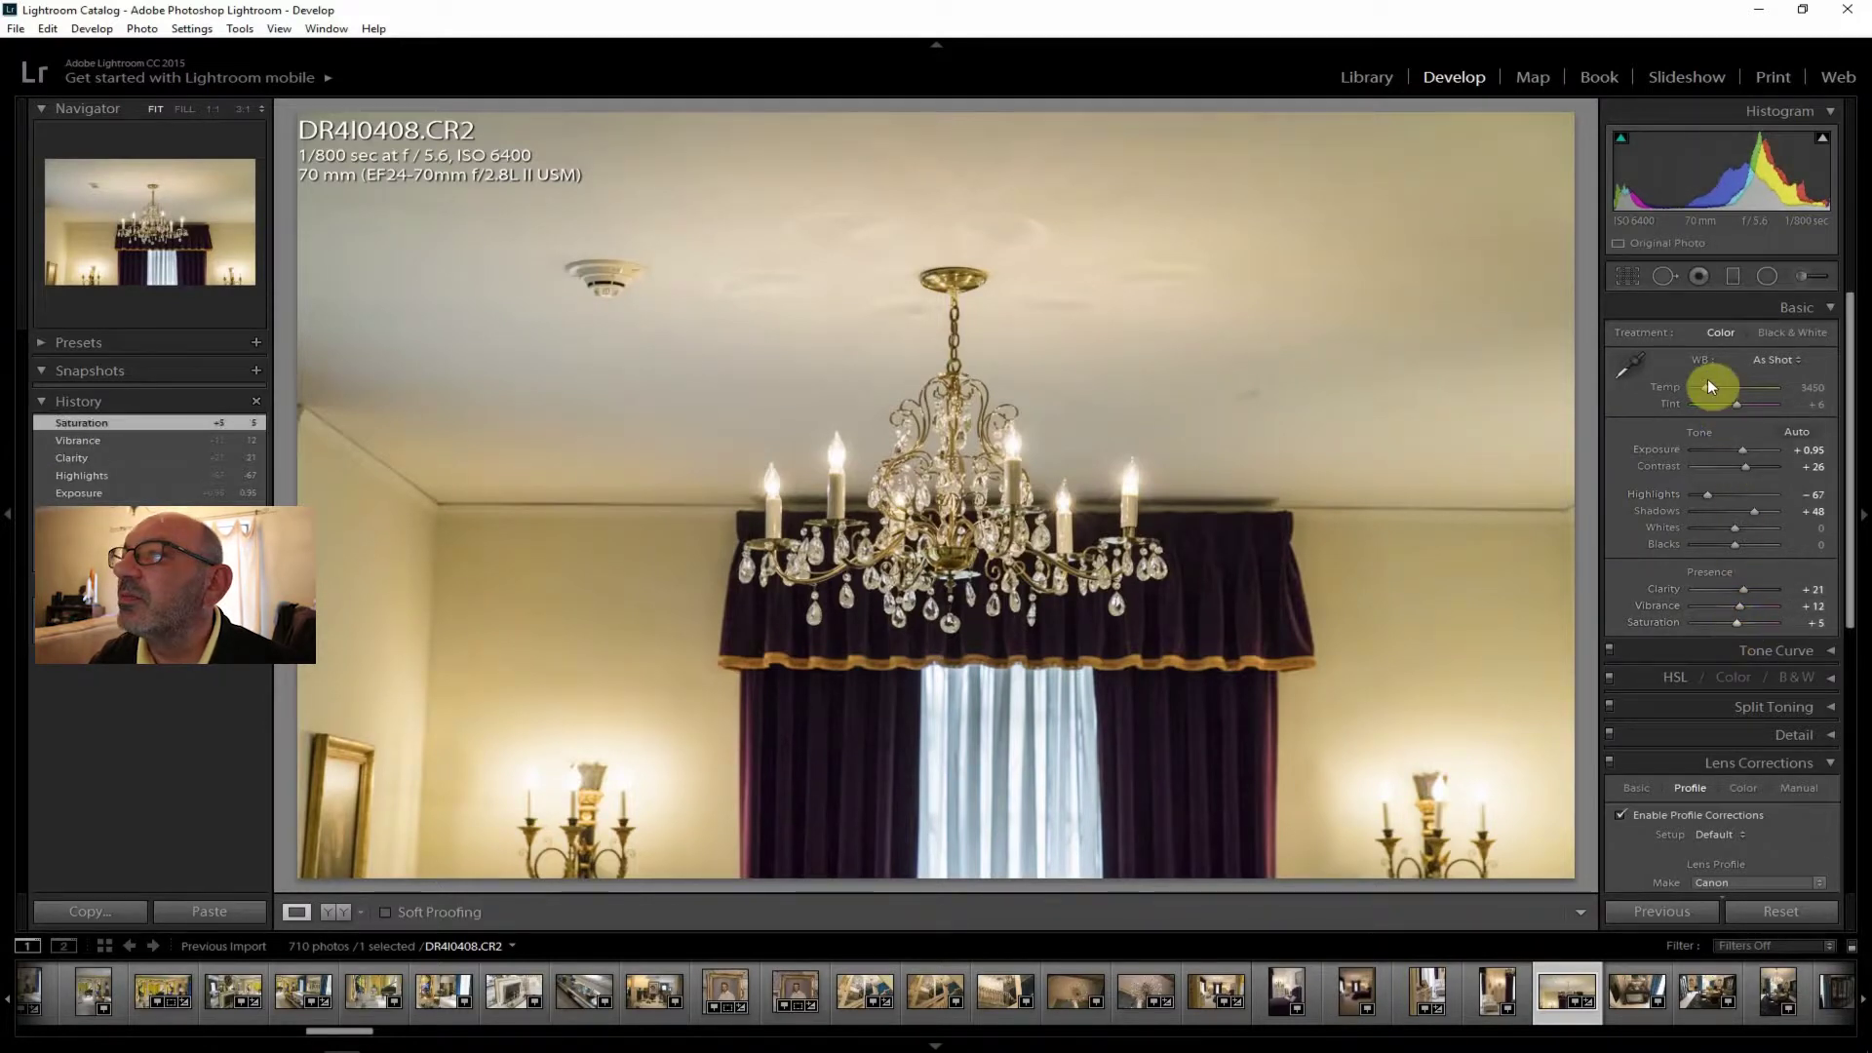
drag(1704, 389, 1702, 389)
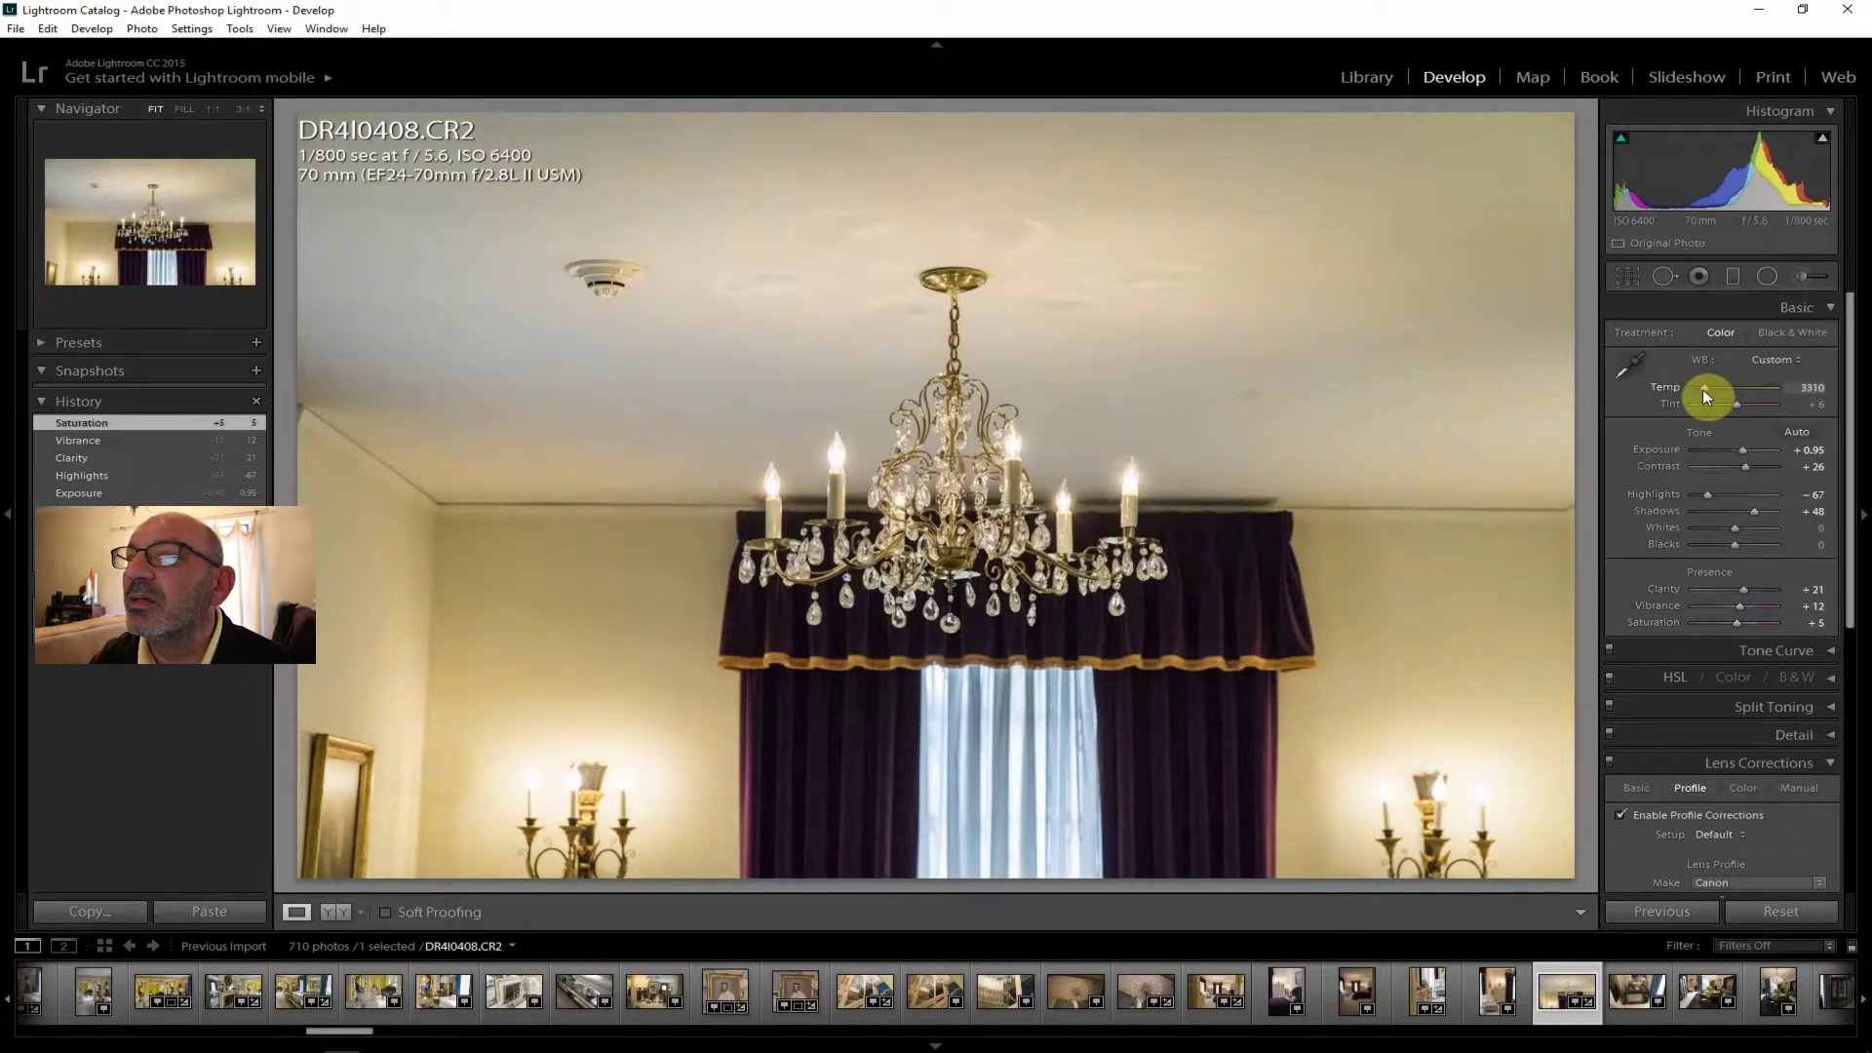
drag(1703, 389, 1700, 388)
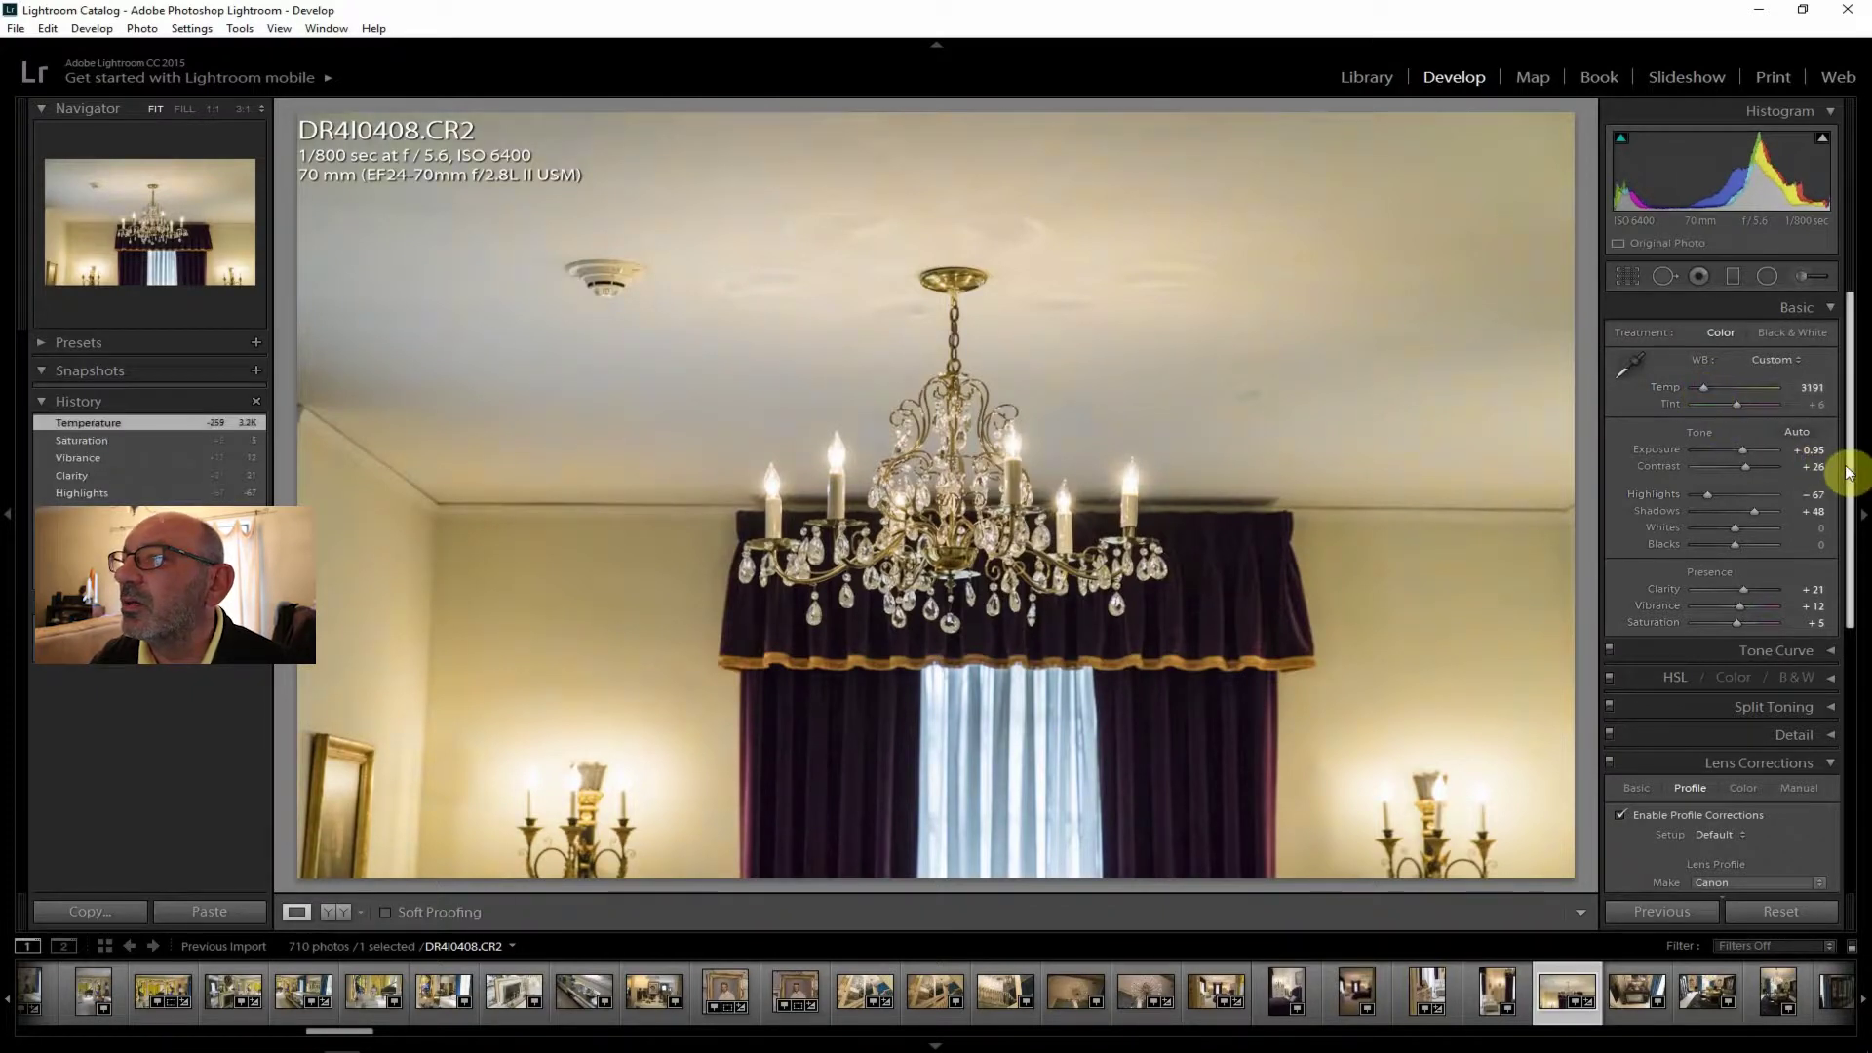
drag(1851, 468, 1866, 751)
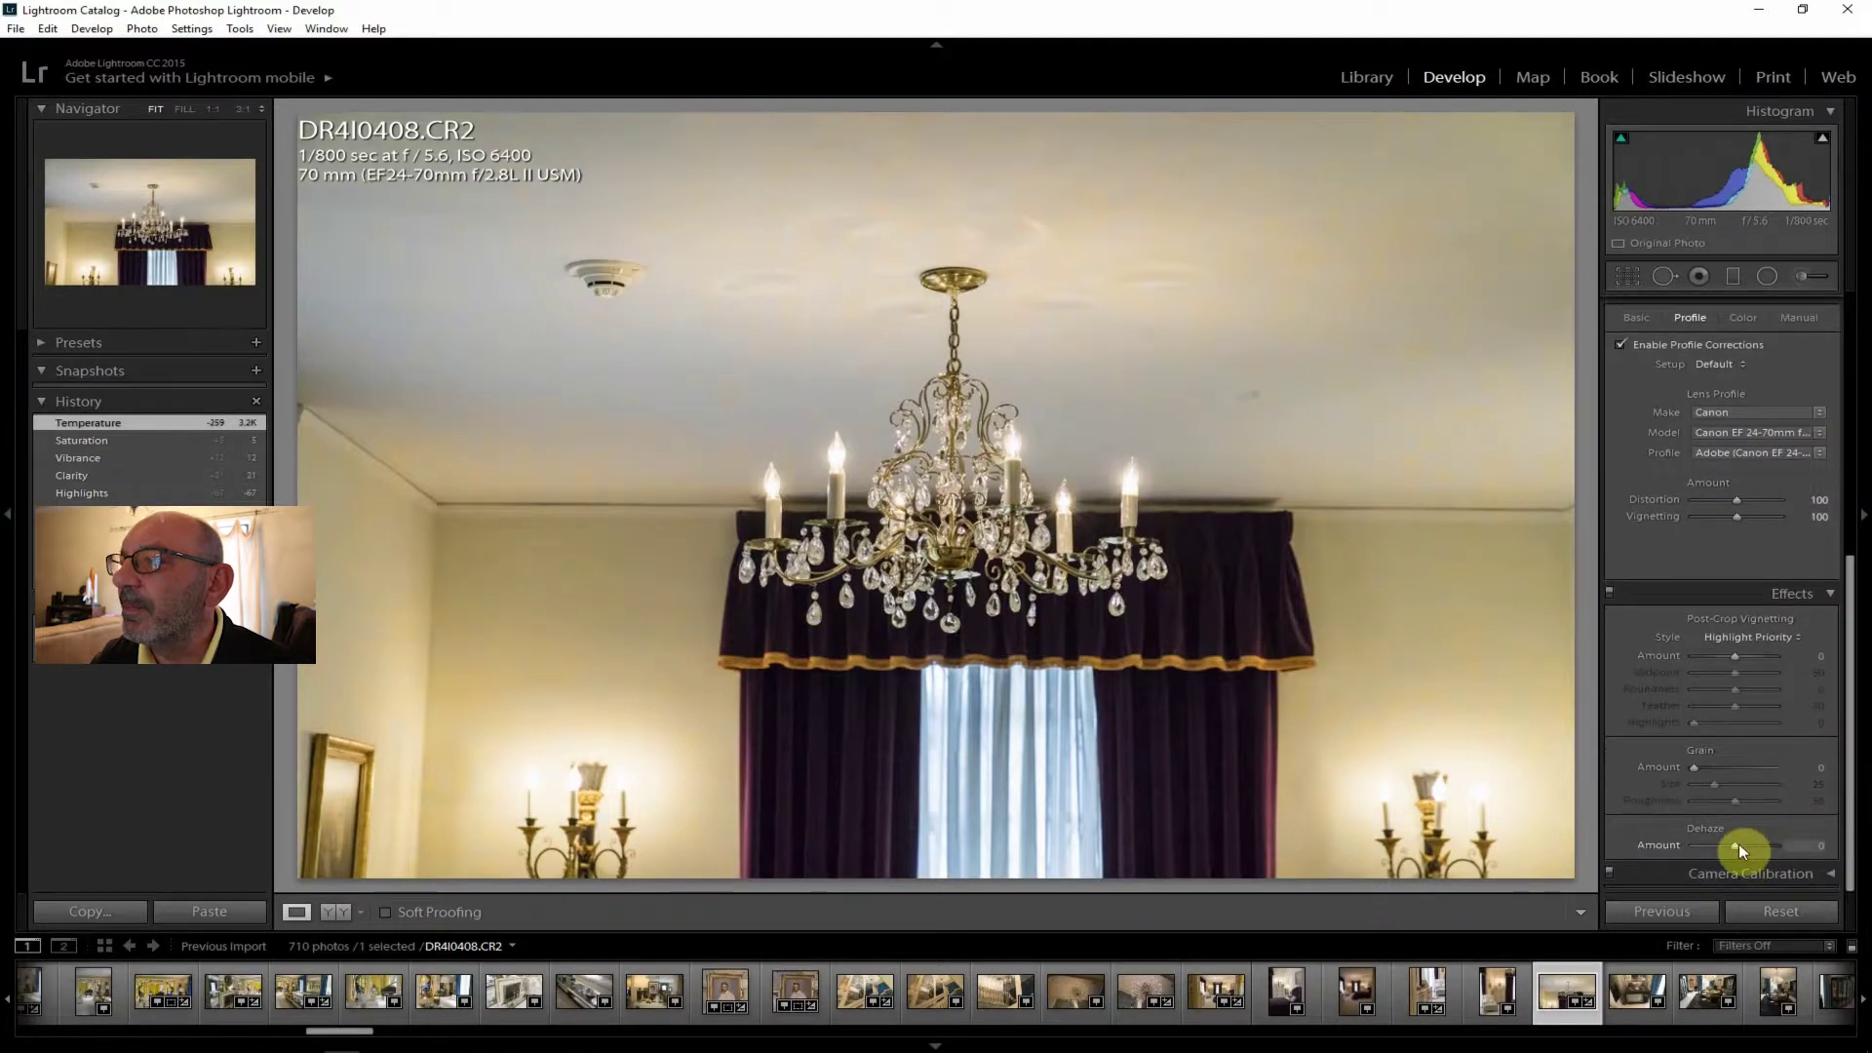
drag(1737, 845, 1737, 845)
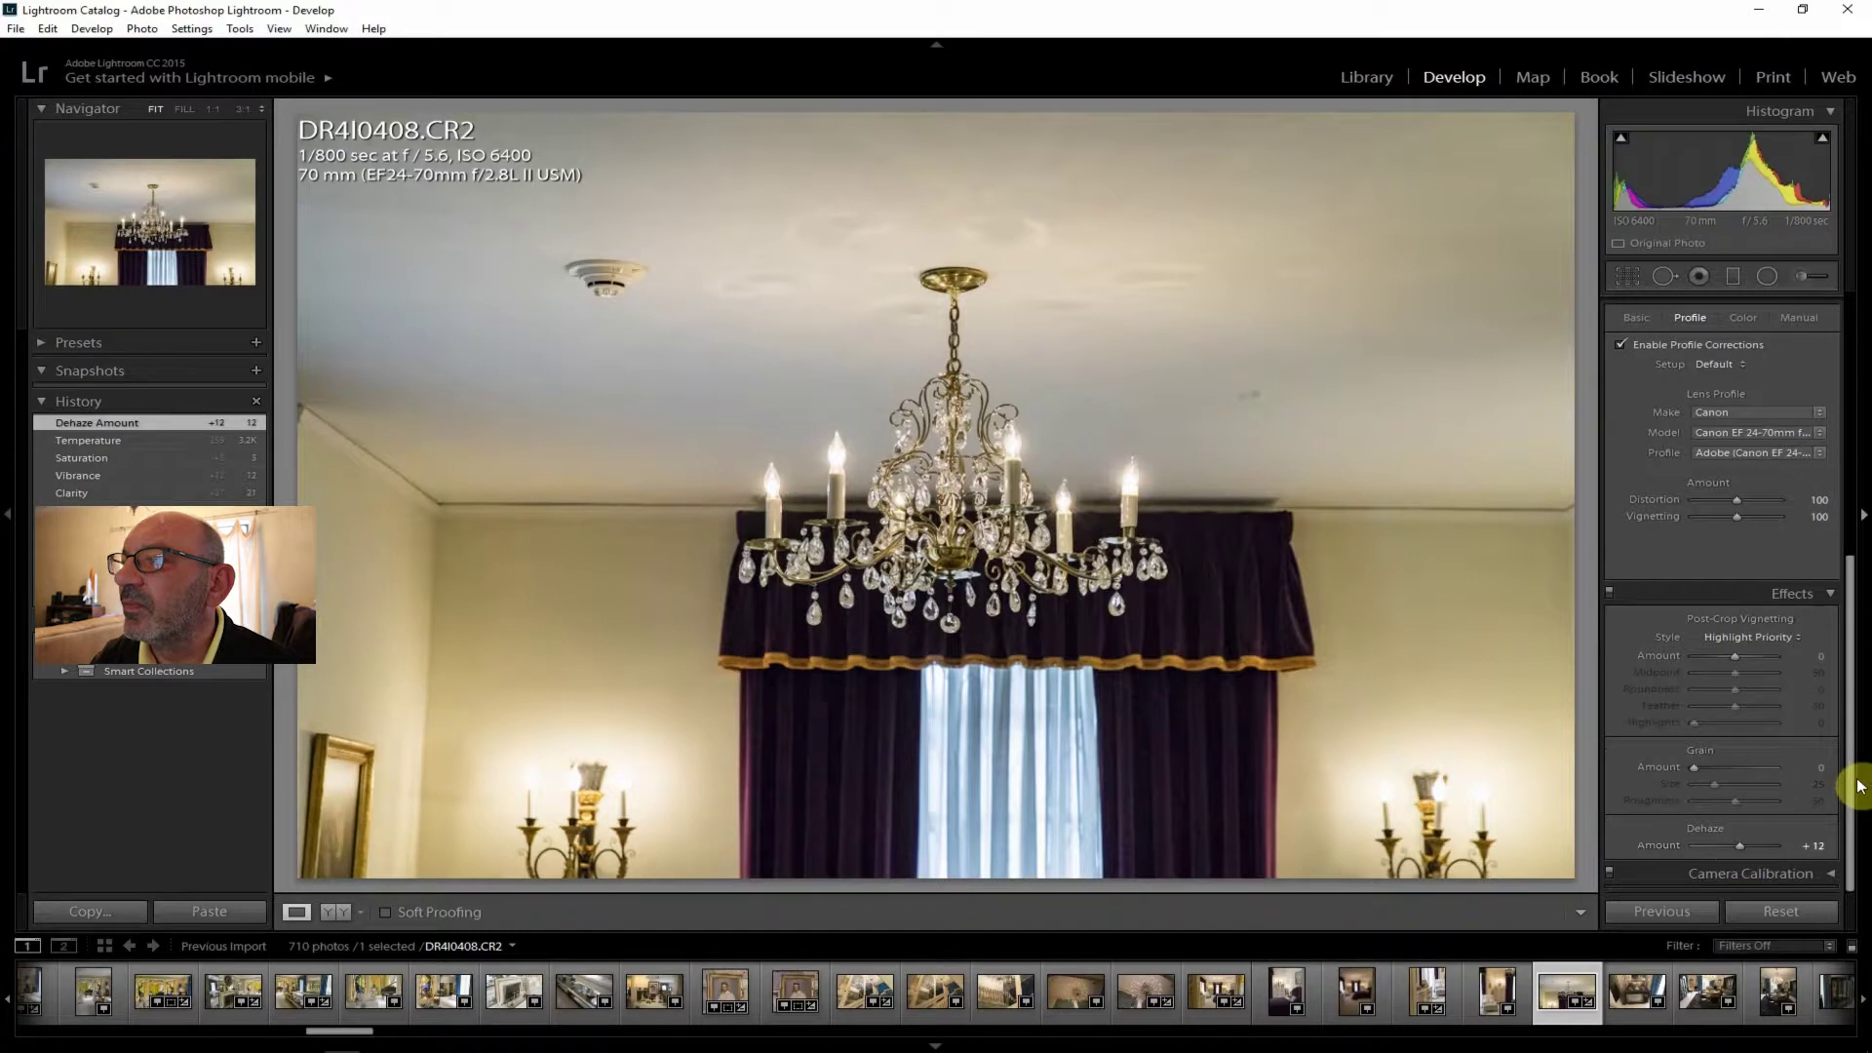
drag(1850, 773, 1850, 384)
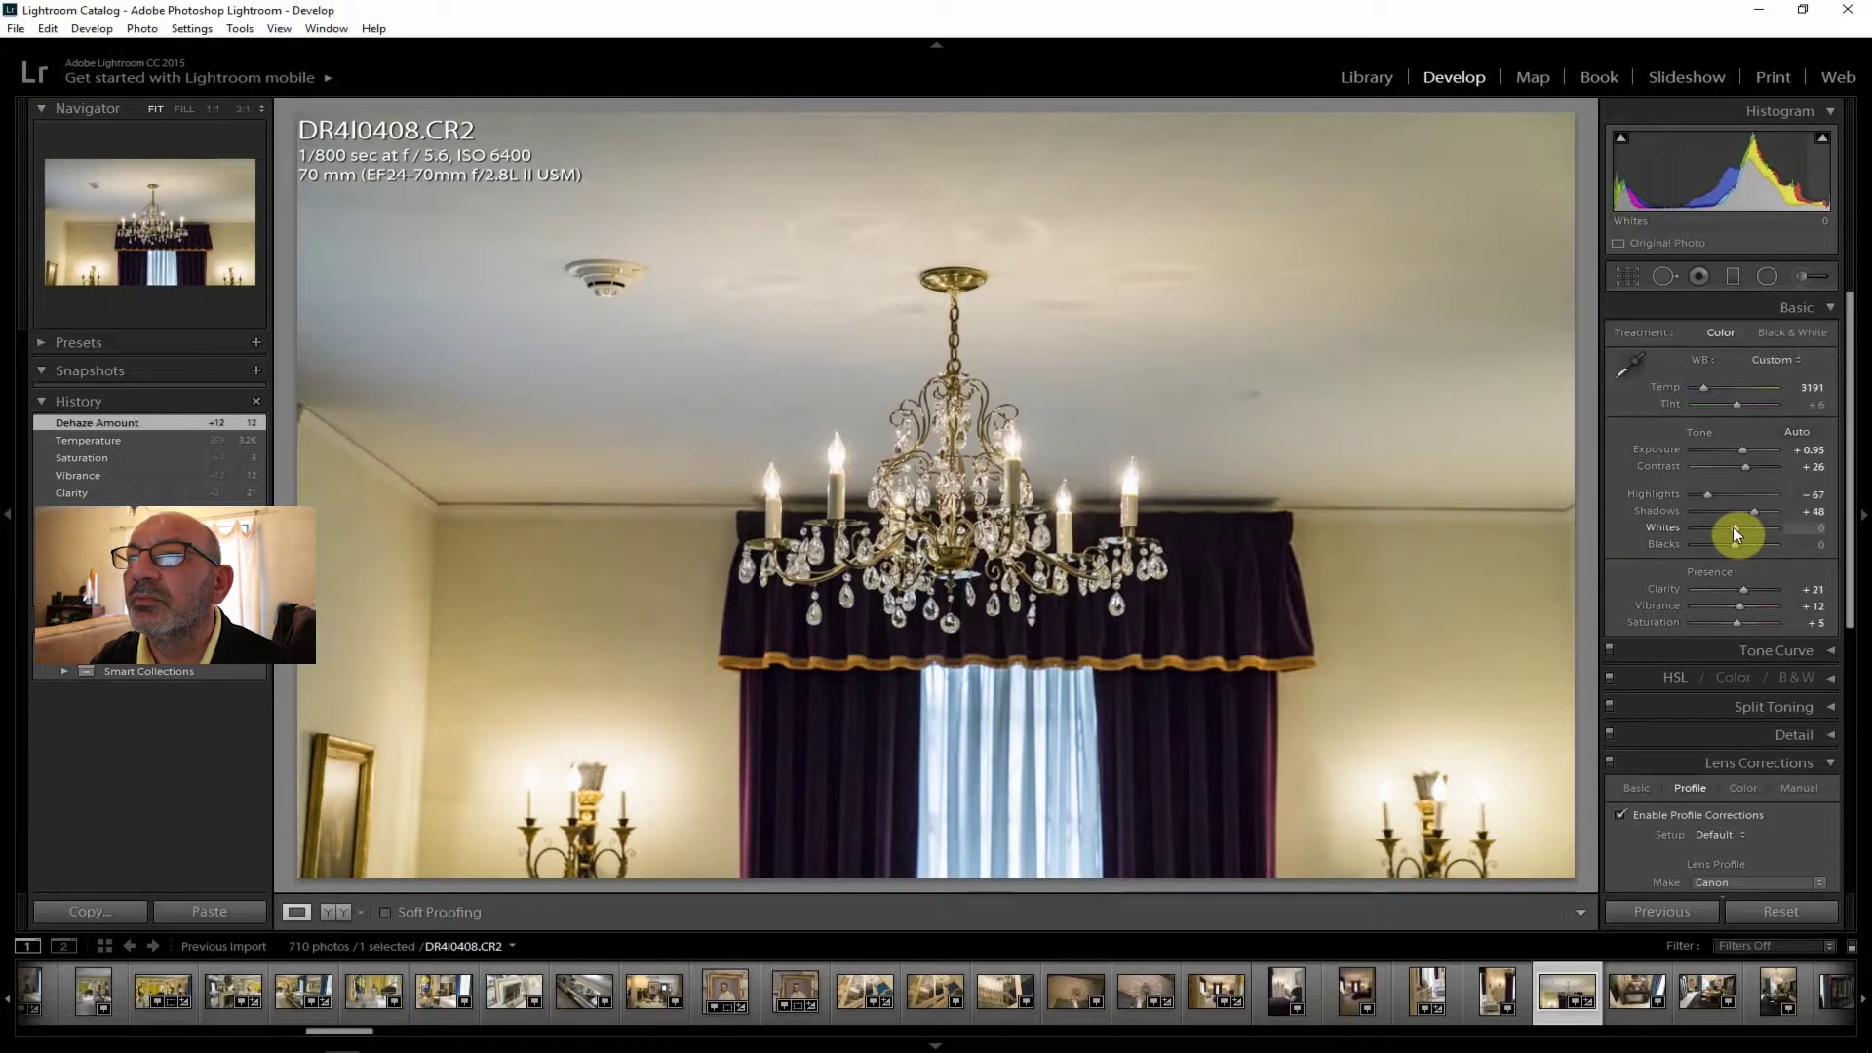
Export the adjusted chandelier photo DR4I0408.CR2 to J:\ToPost on the hard drive.
click(12, 29)
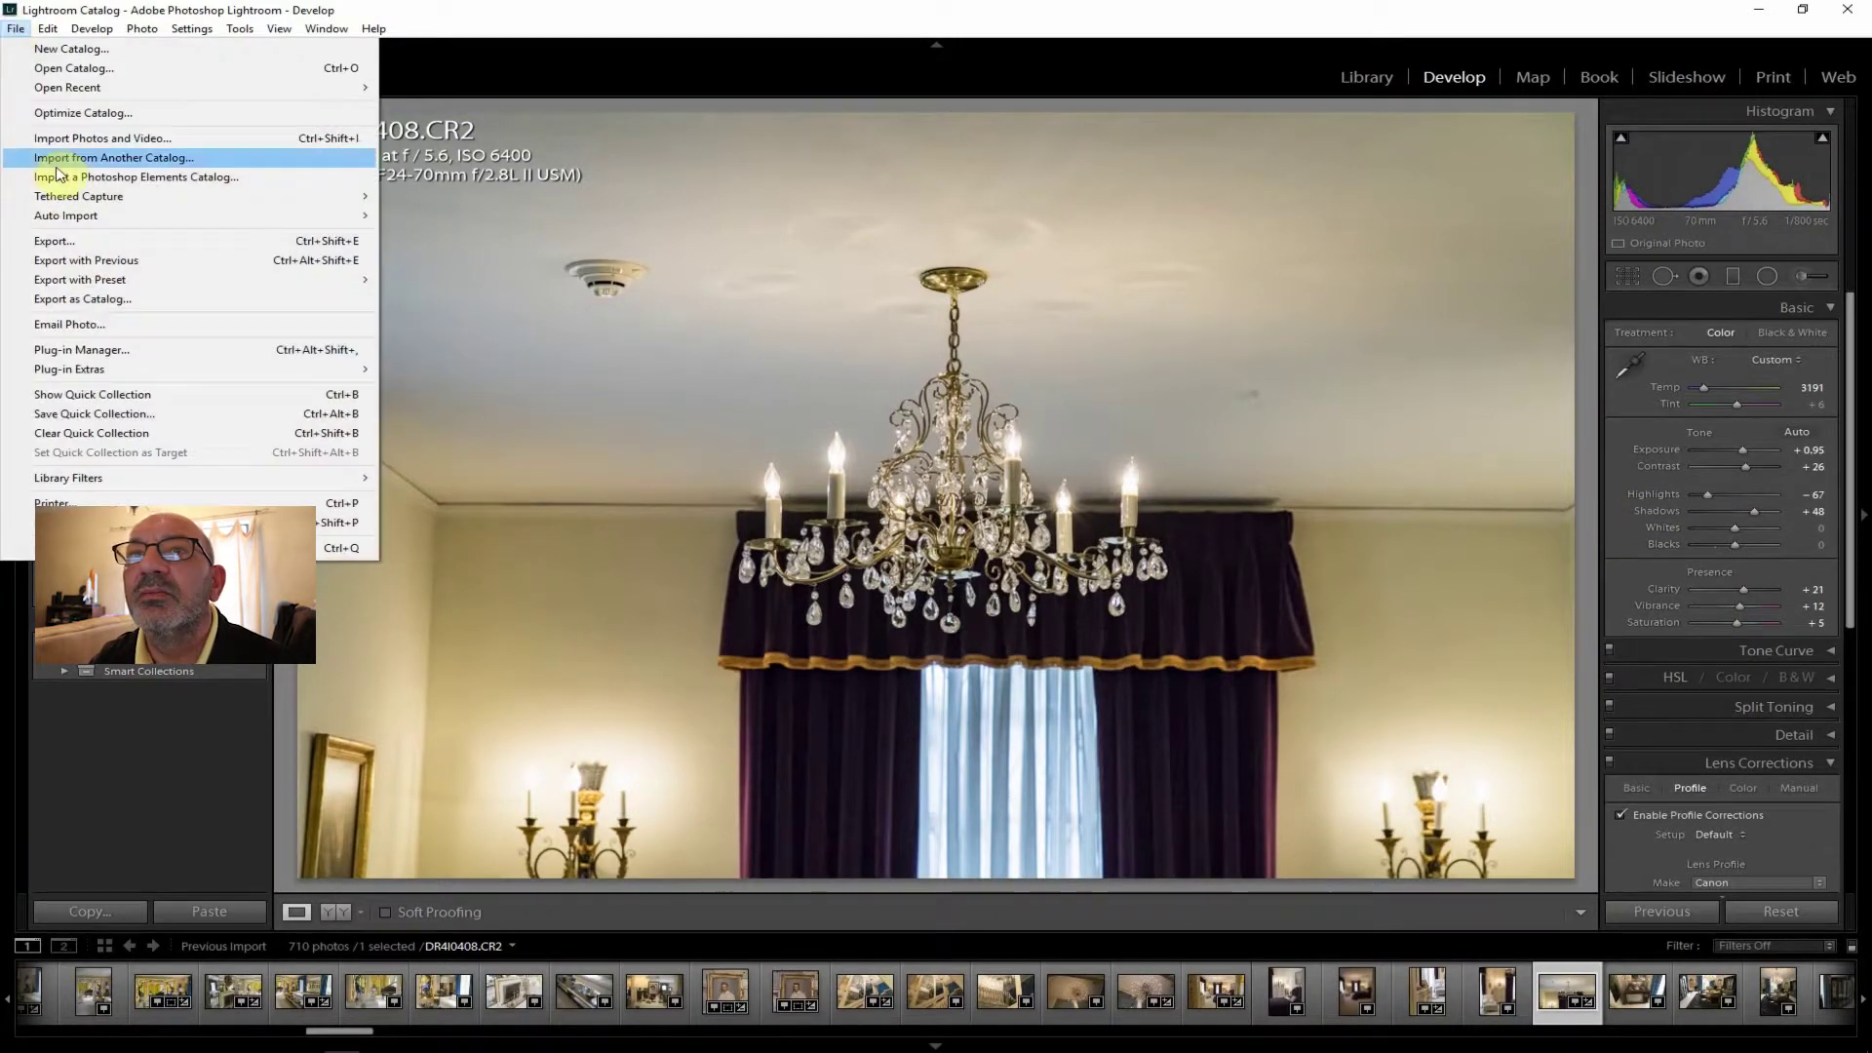
click(87, 245)
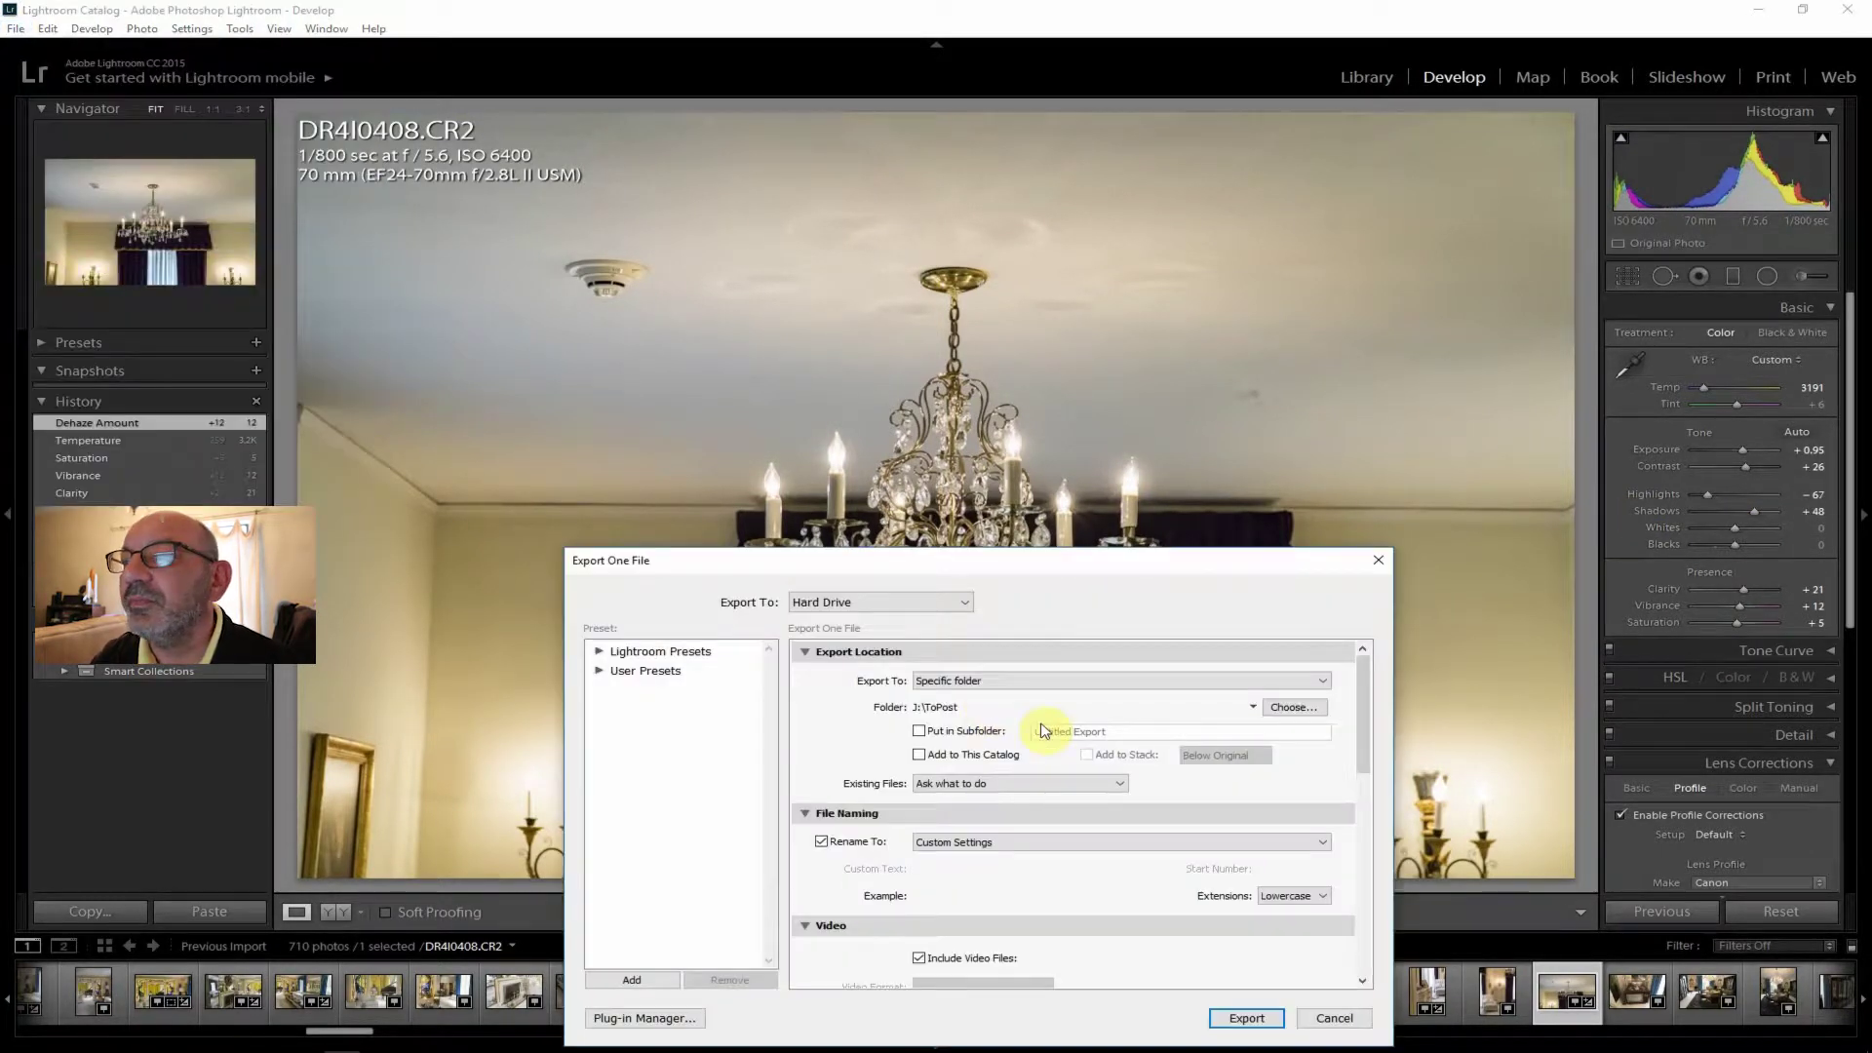
click(1243, 1017)
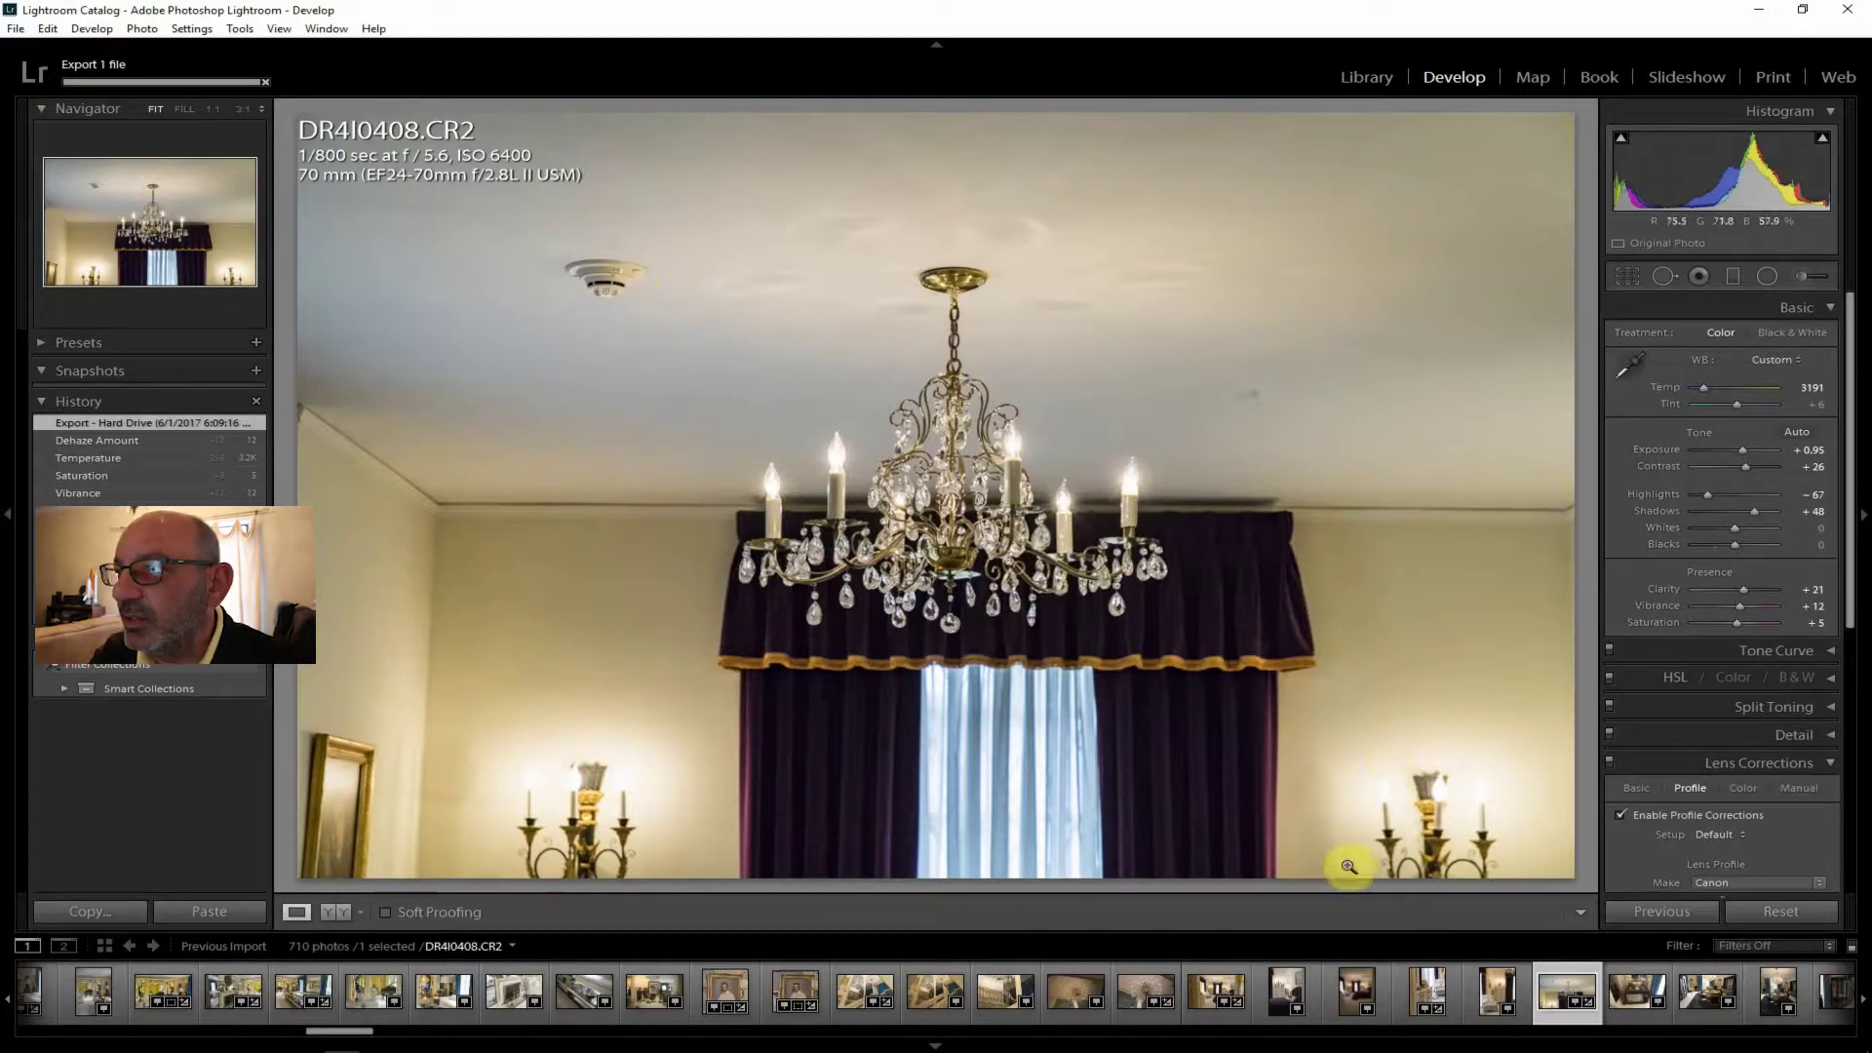
Open DR4I0409.CR2, enable lens profile corrections with highlights -50 and clarity +19, and check the television's control knobs at 1:1.
key(Right)
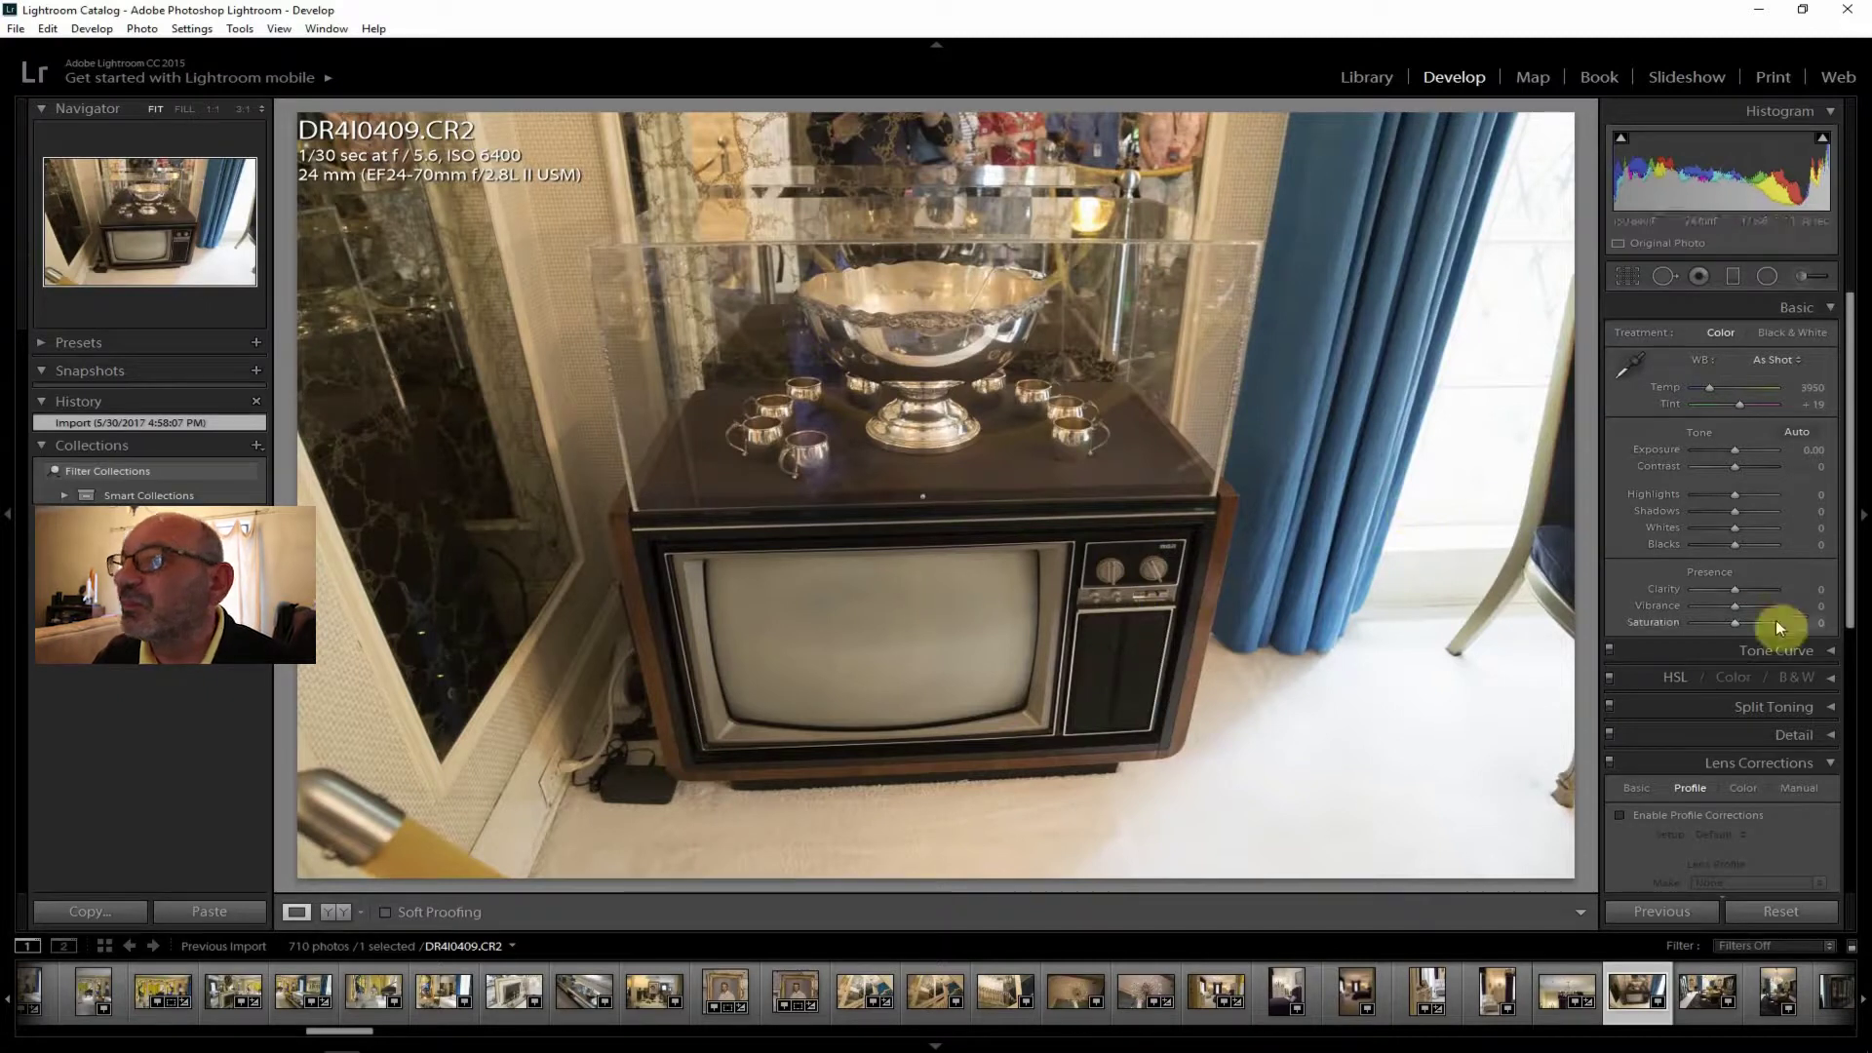
click(1658, 816)
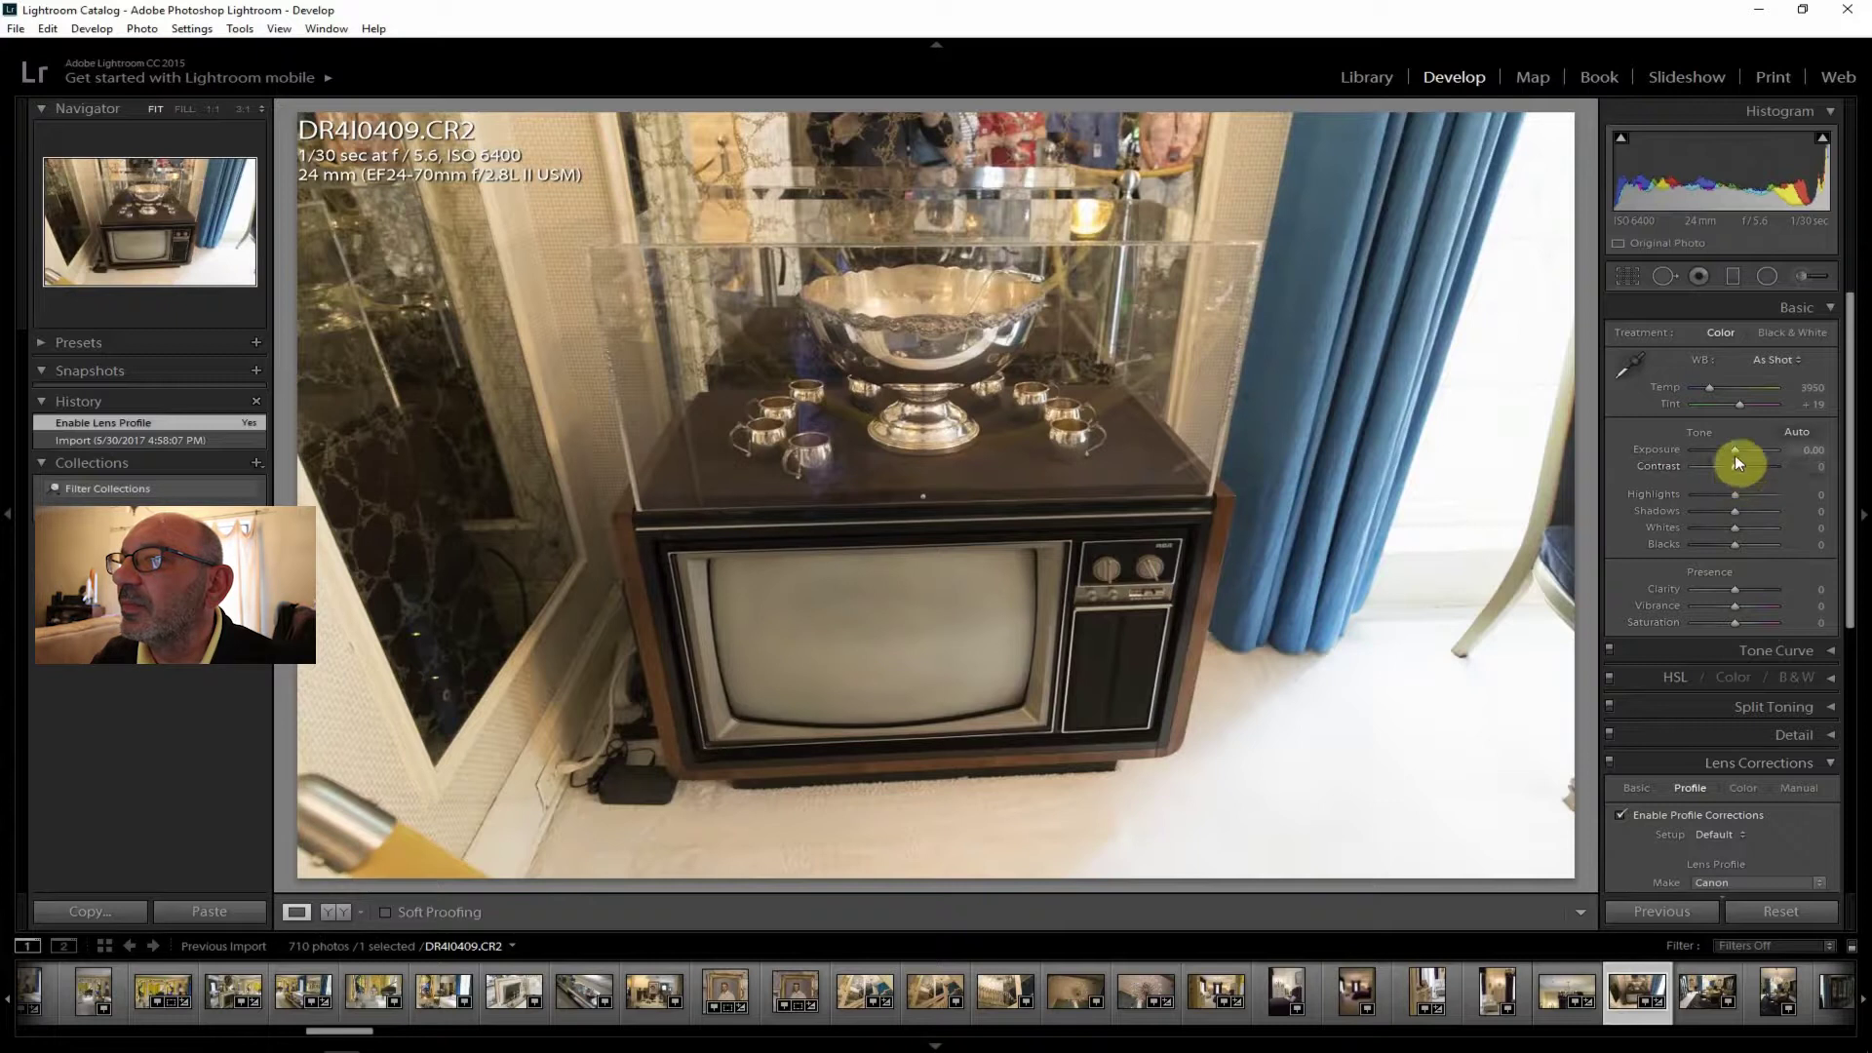
drag(1734, 493, 1714, 493)
drag(1730, 587, 1740, 587)
click(1181, 548)
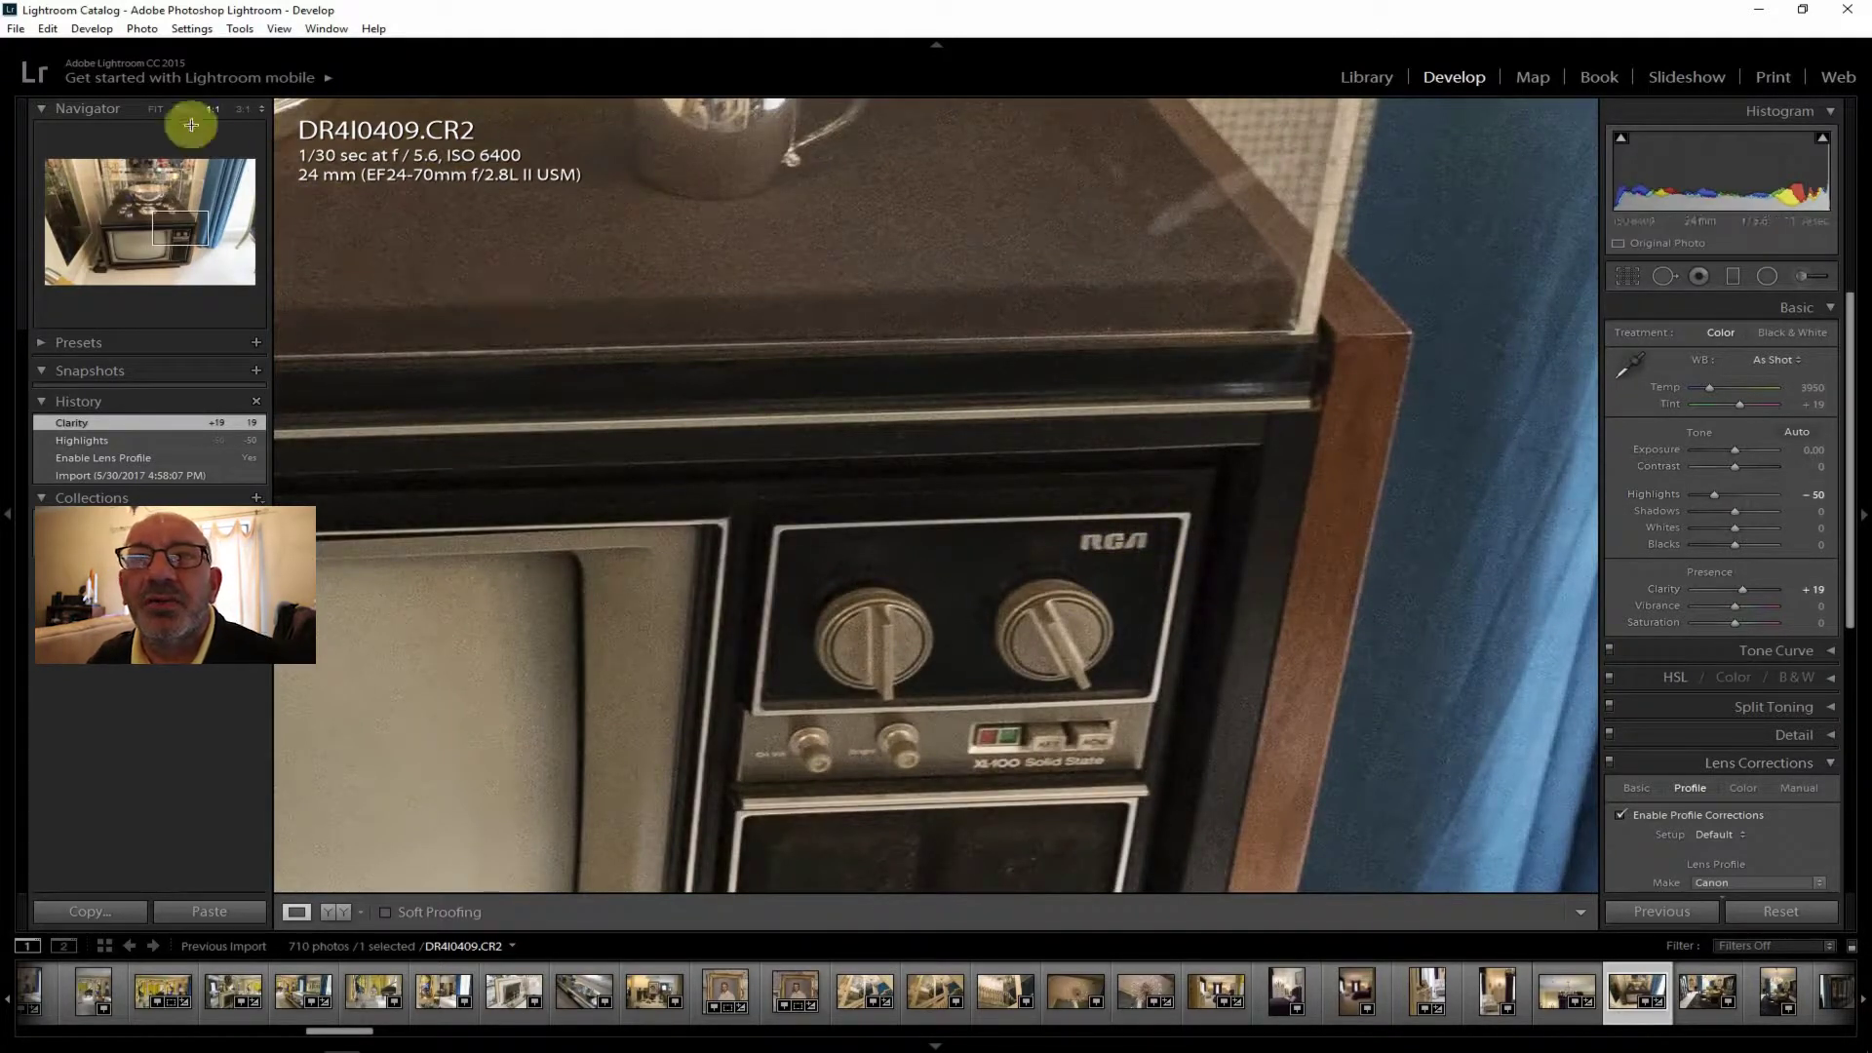
click(154, 109)
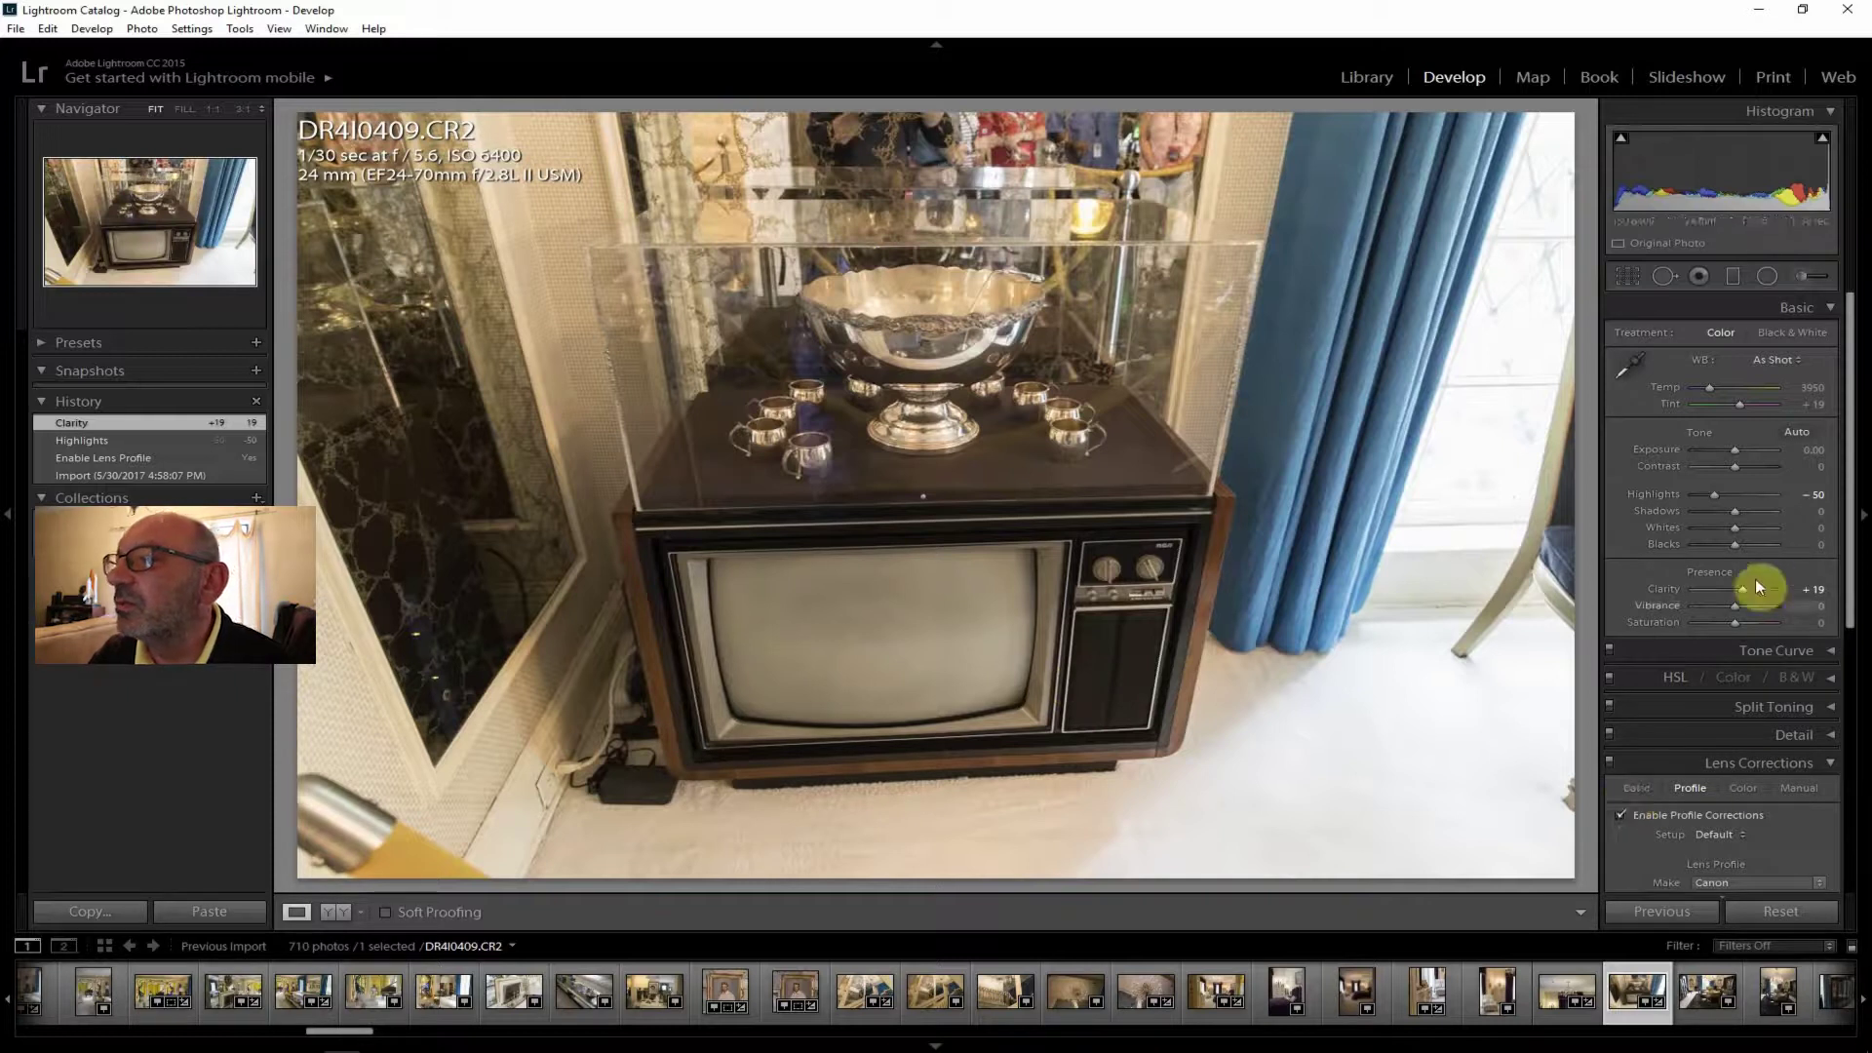
Set the television photo's vibrance to +12, saturation to +7, exposure to +0.12, highlights to -67, shadows to +29 and whites to -17.
drag(1739, 607, 1743, 622)
drag(1735, 511, 1746, 507)
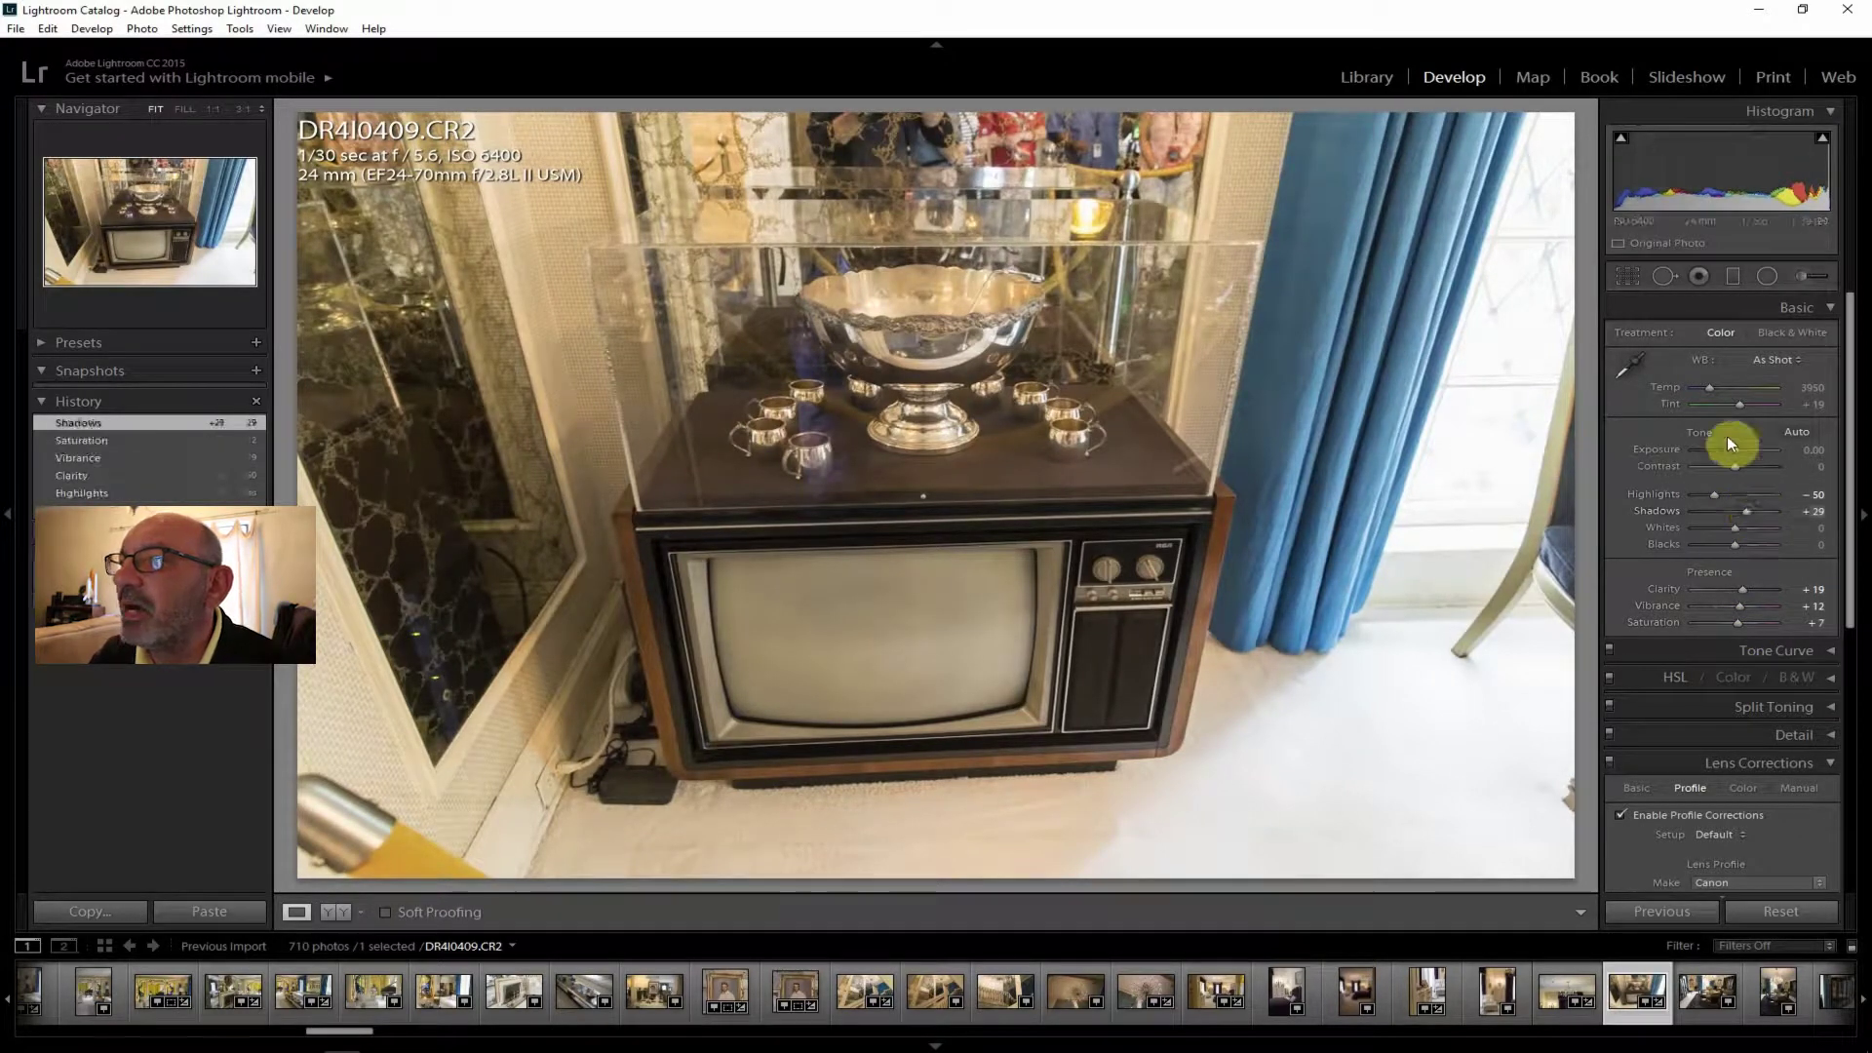
drag(1734, 447, 1735, 451)
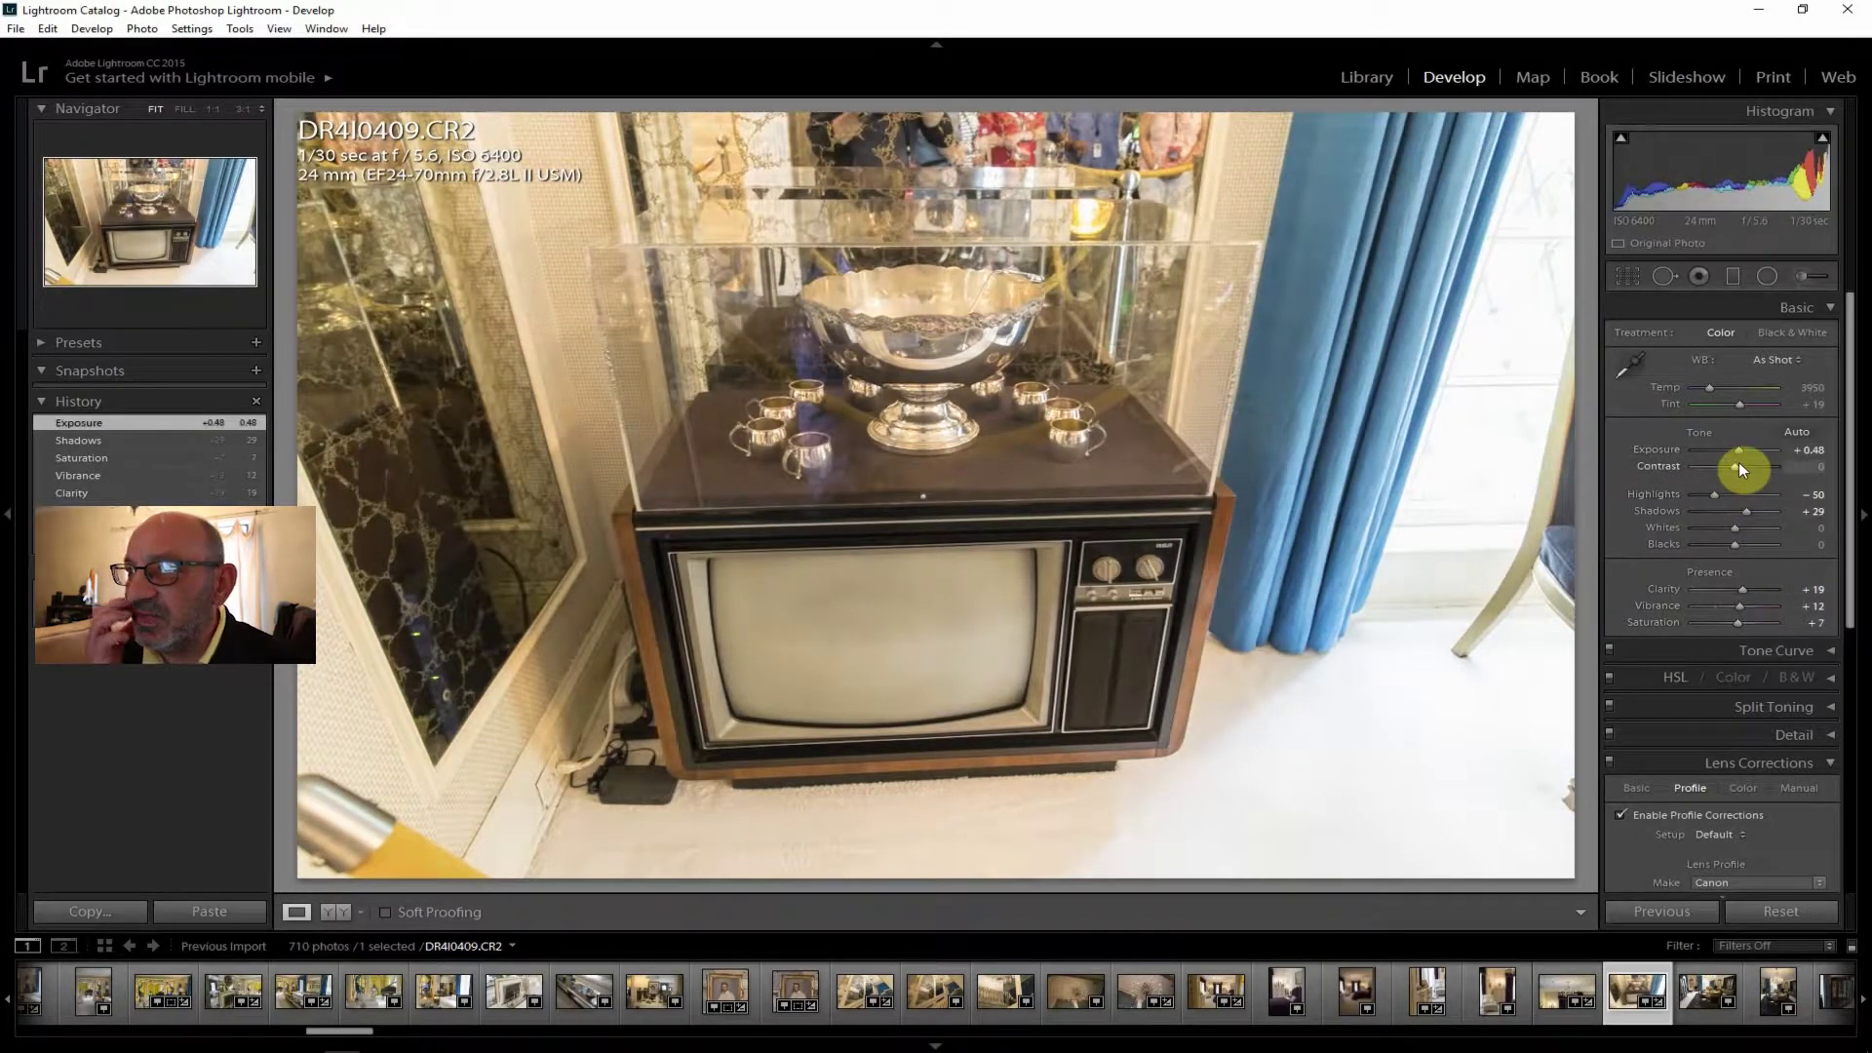
drag(1745, 447, 1727, 528)
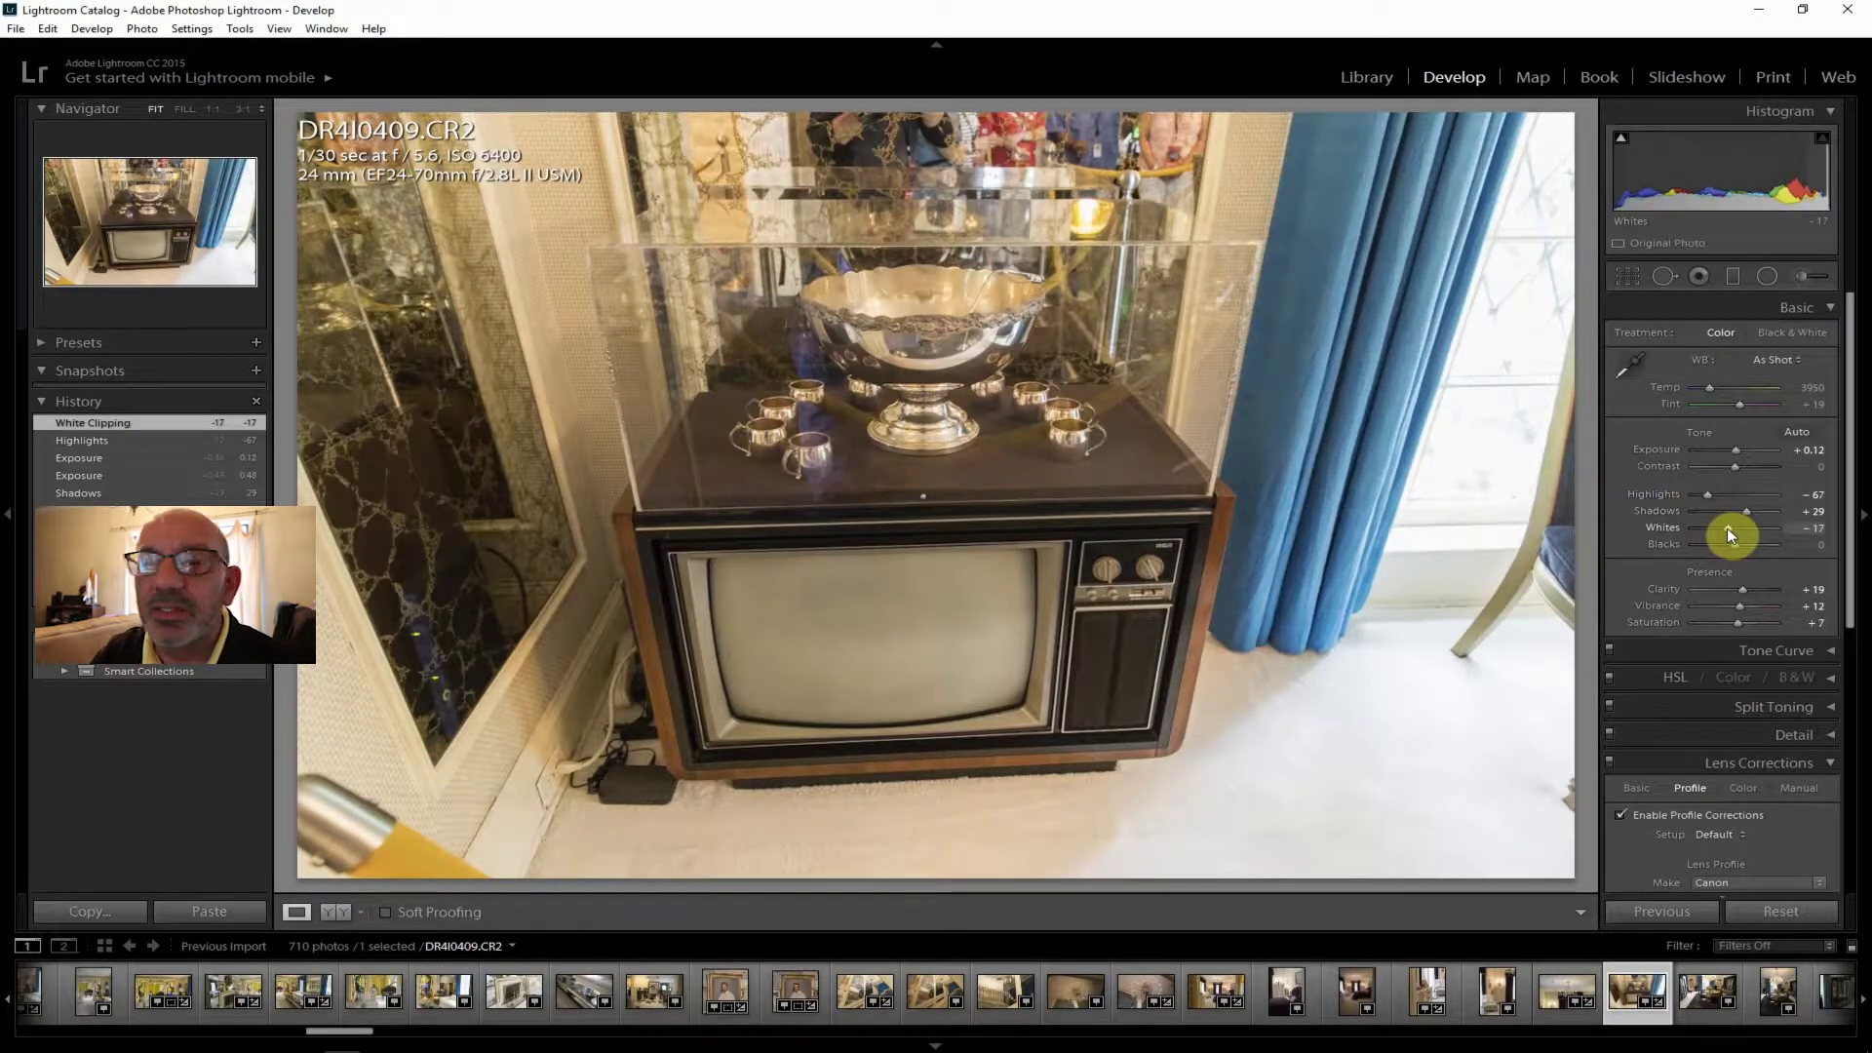
Cool DR4I0409.CR2's white balance temperature to 3786, recheck the television controls at 1:1, and set Dehaze to +21.
drag(1711, 393, 1710, 387)
click(1154, 609)
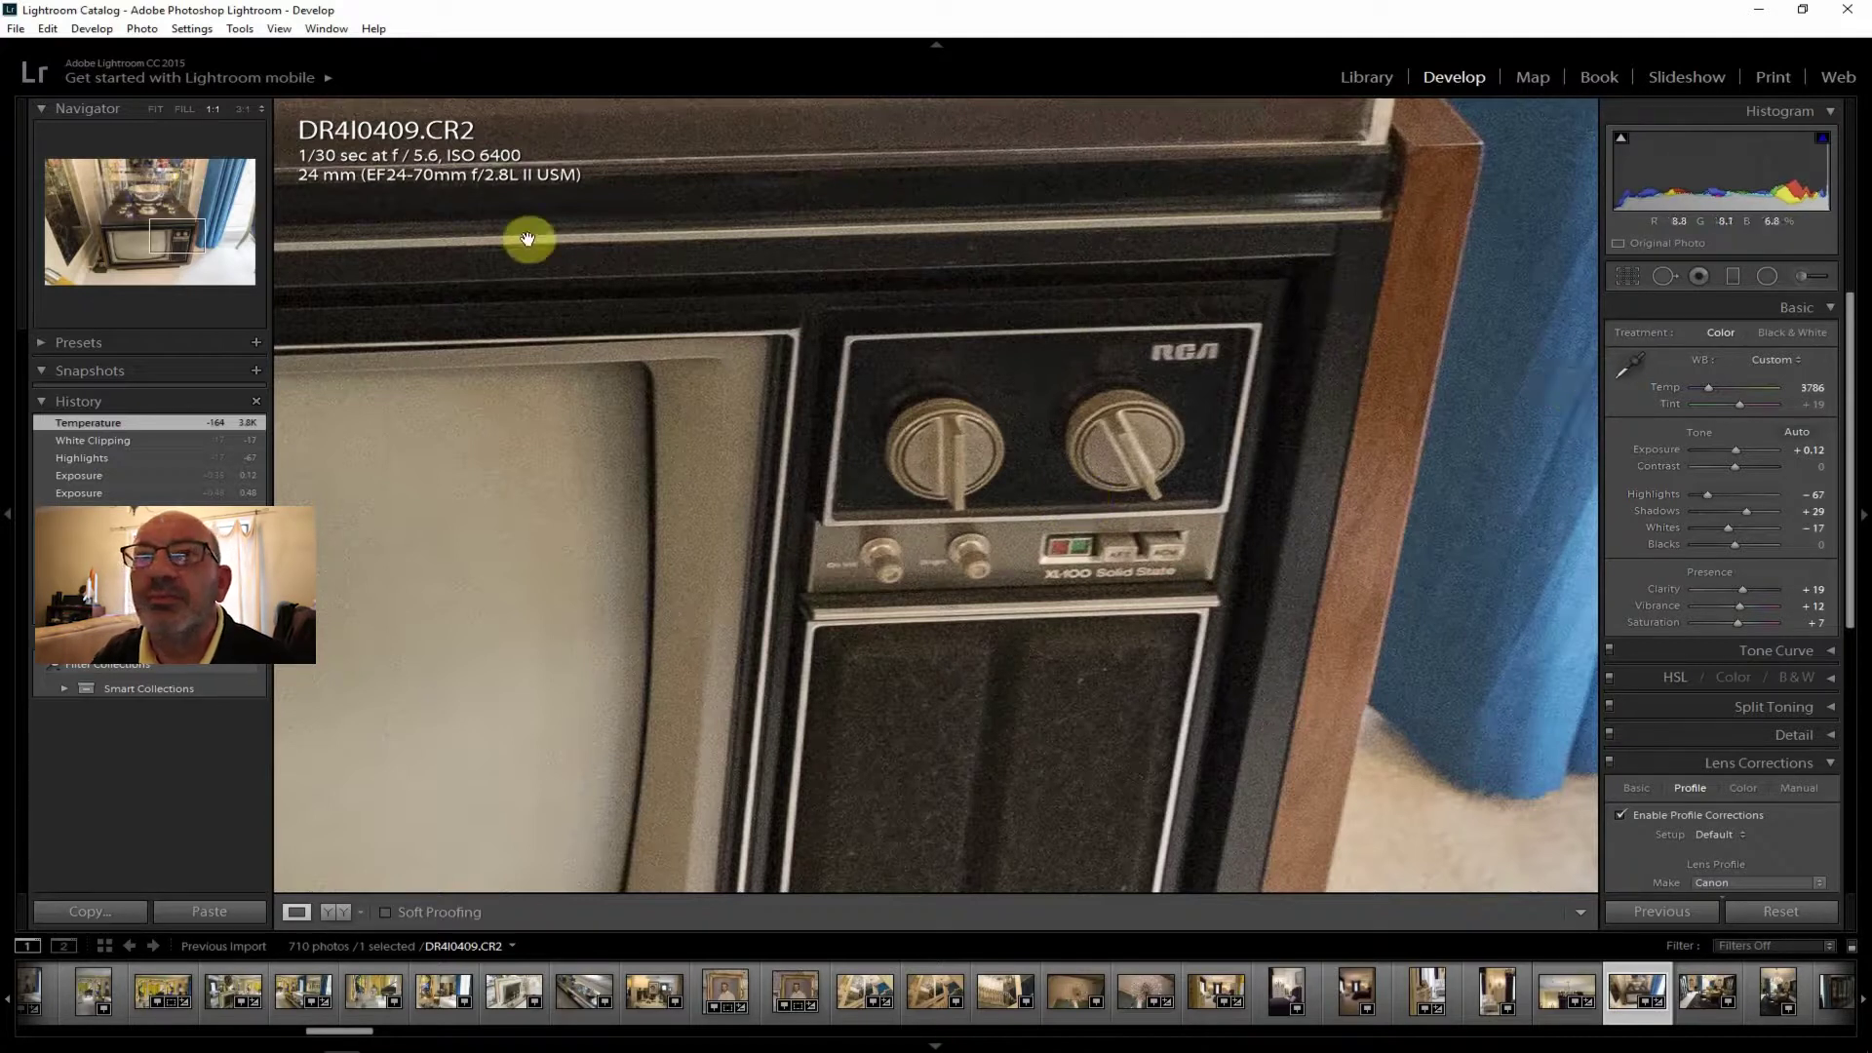
click(156, 108)
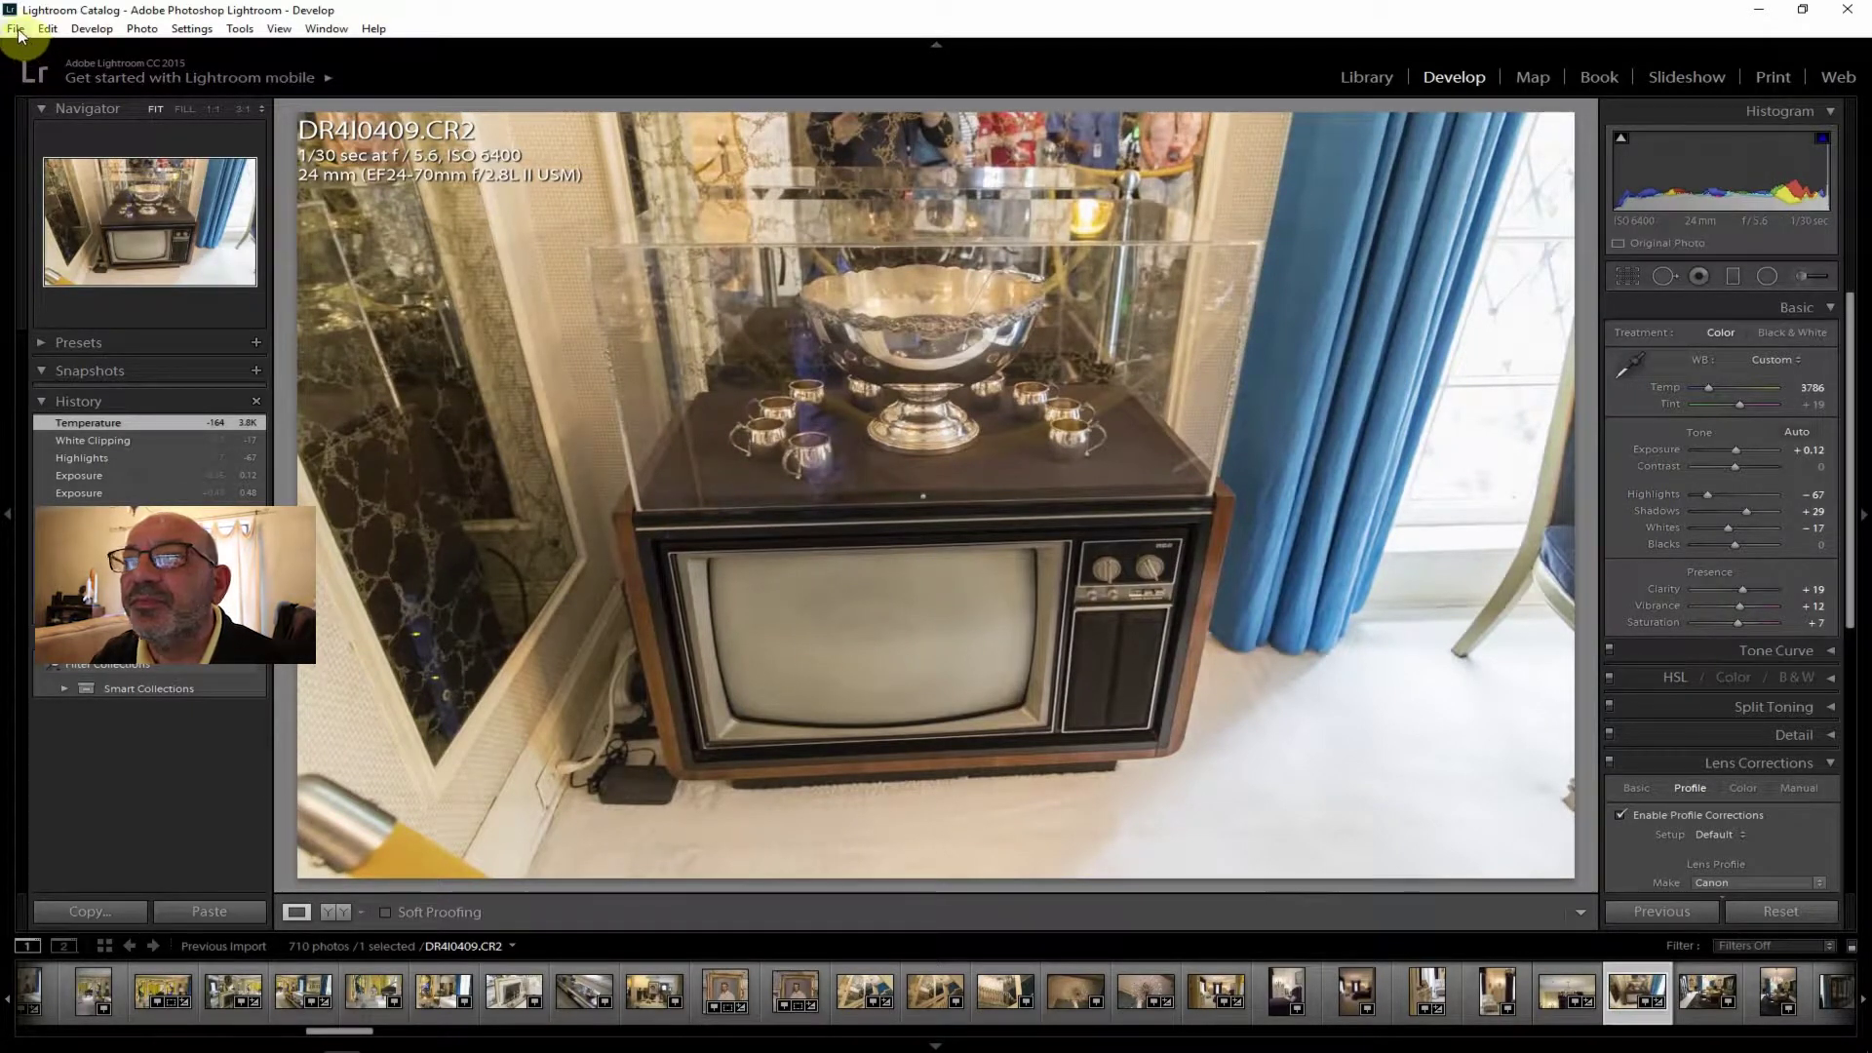
drag(1851, 611, 1861, 902)
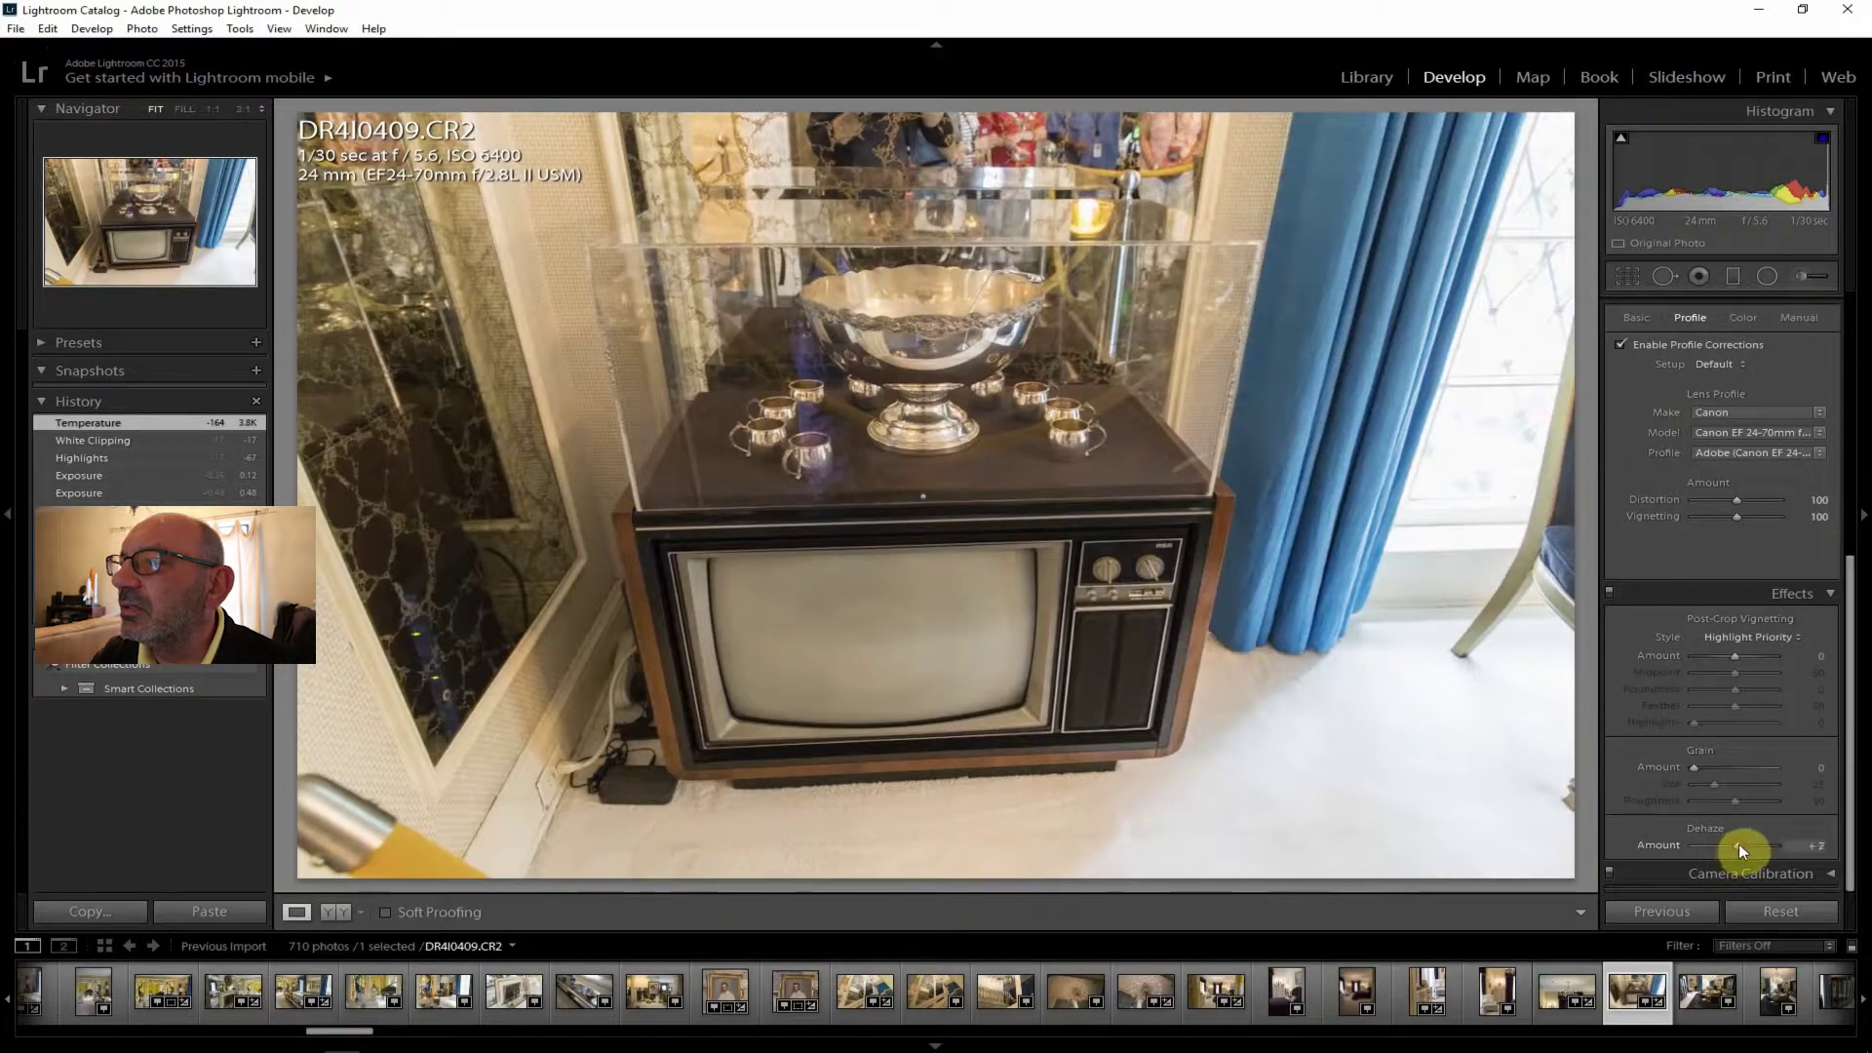
drag(1739, 844, 1740, 844)
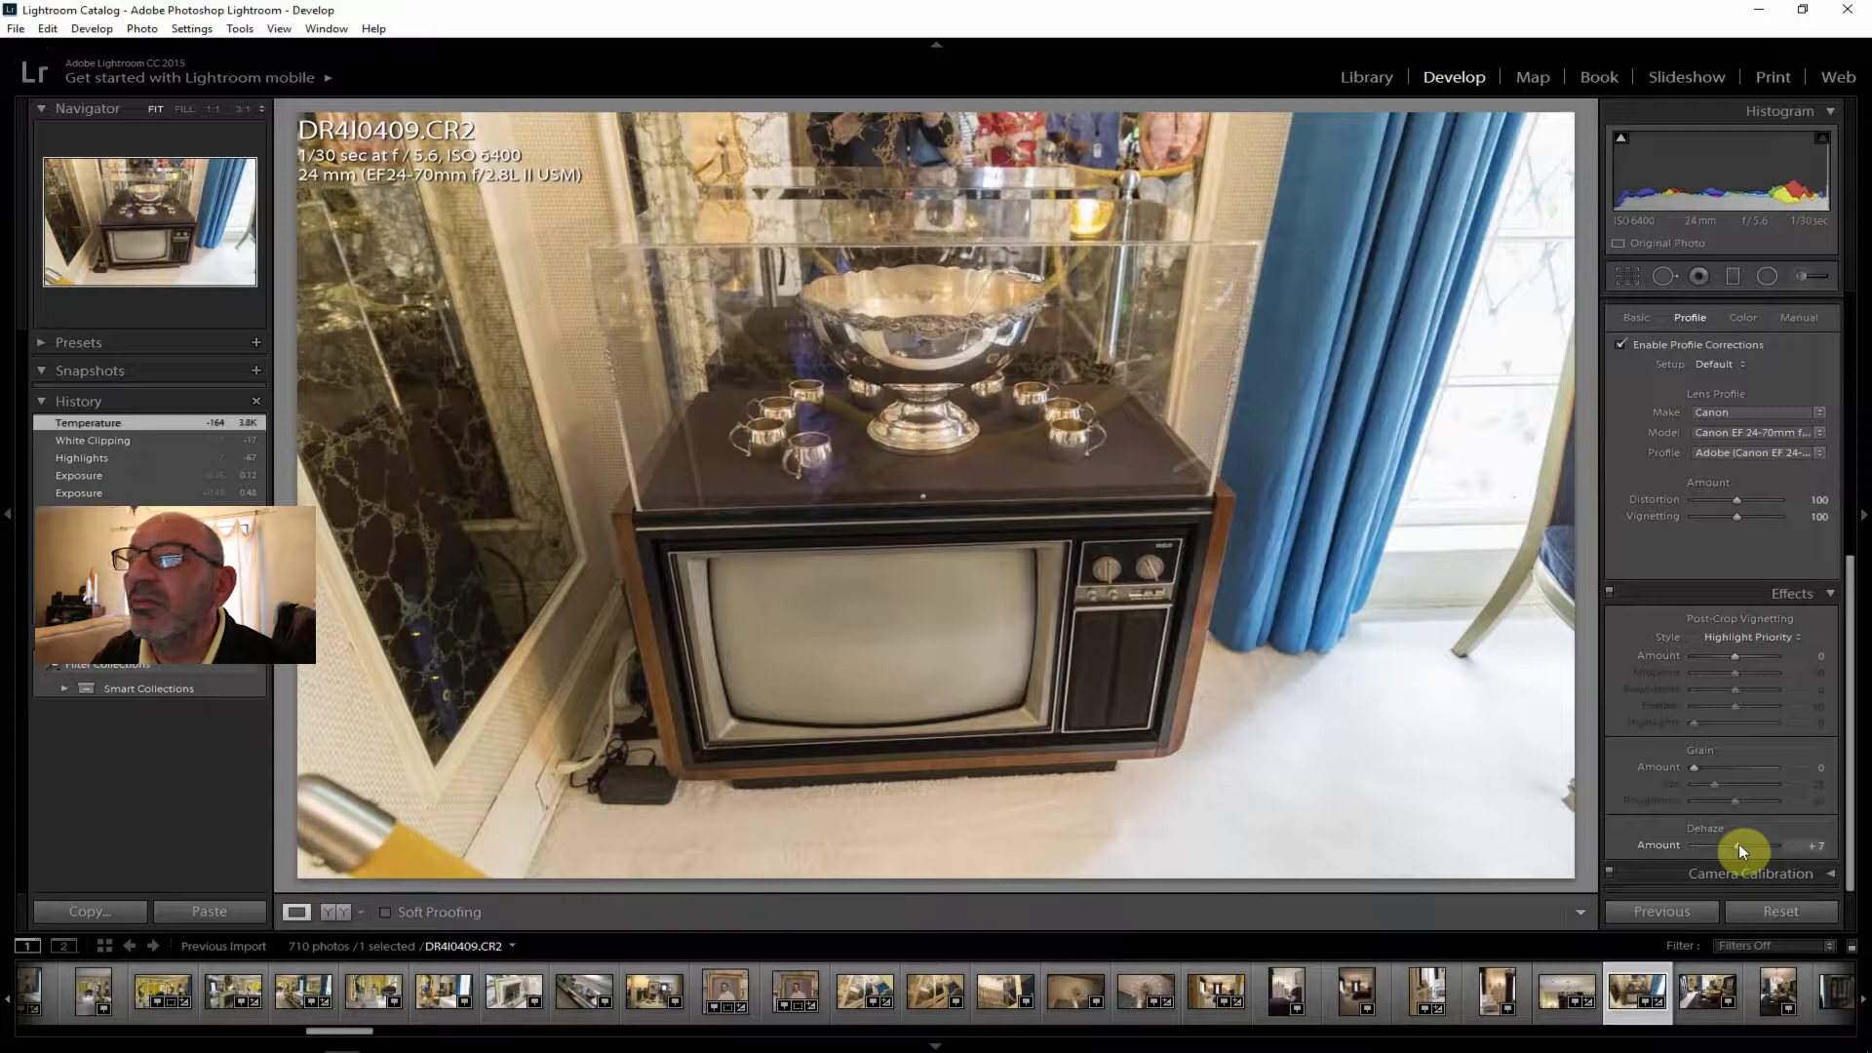
drag(1741, 847, 1745, 848)
Export the adjusted television photo DR4I0409.CR2 to J:\ToPost on the hard drive.
click(60, 63)
click(16, 28)
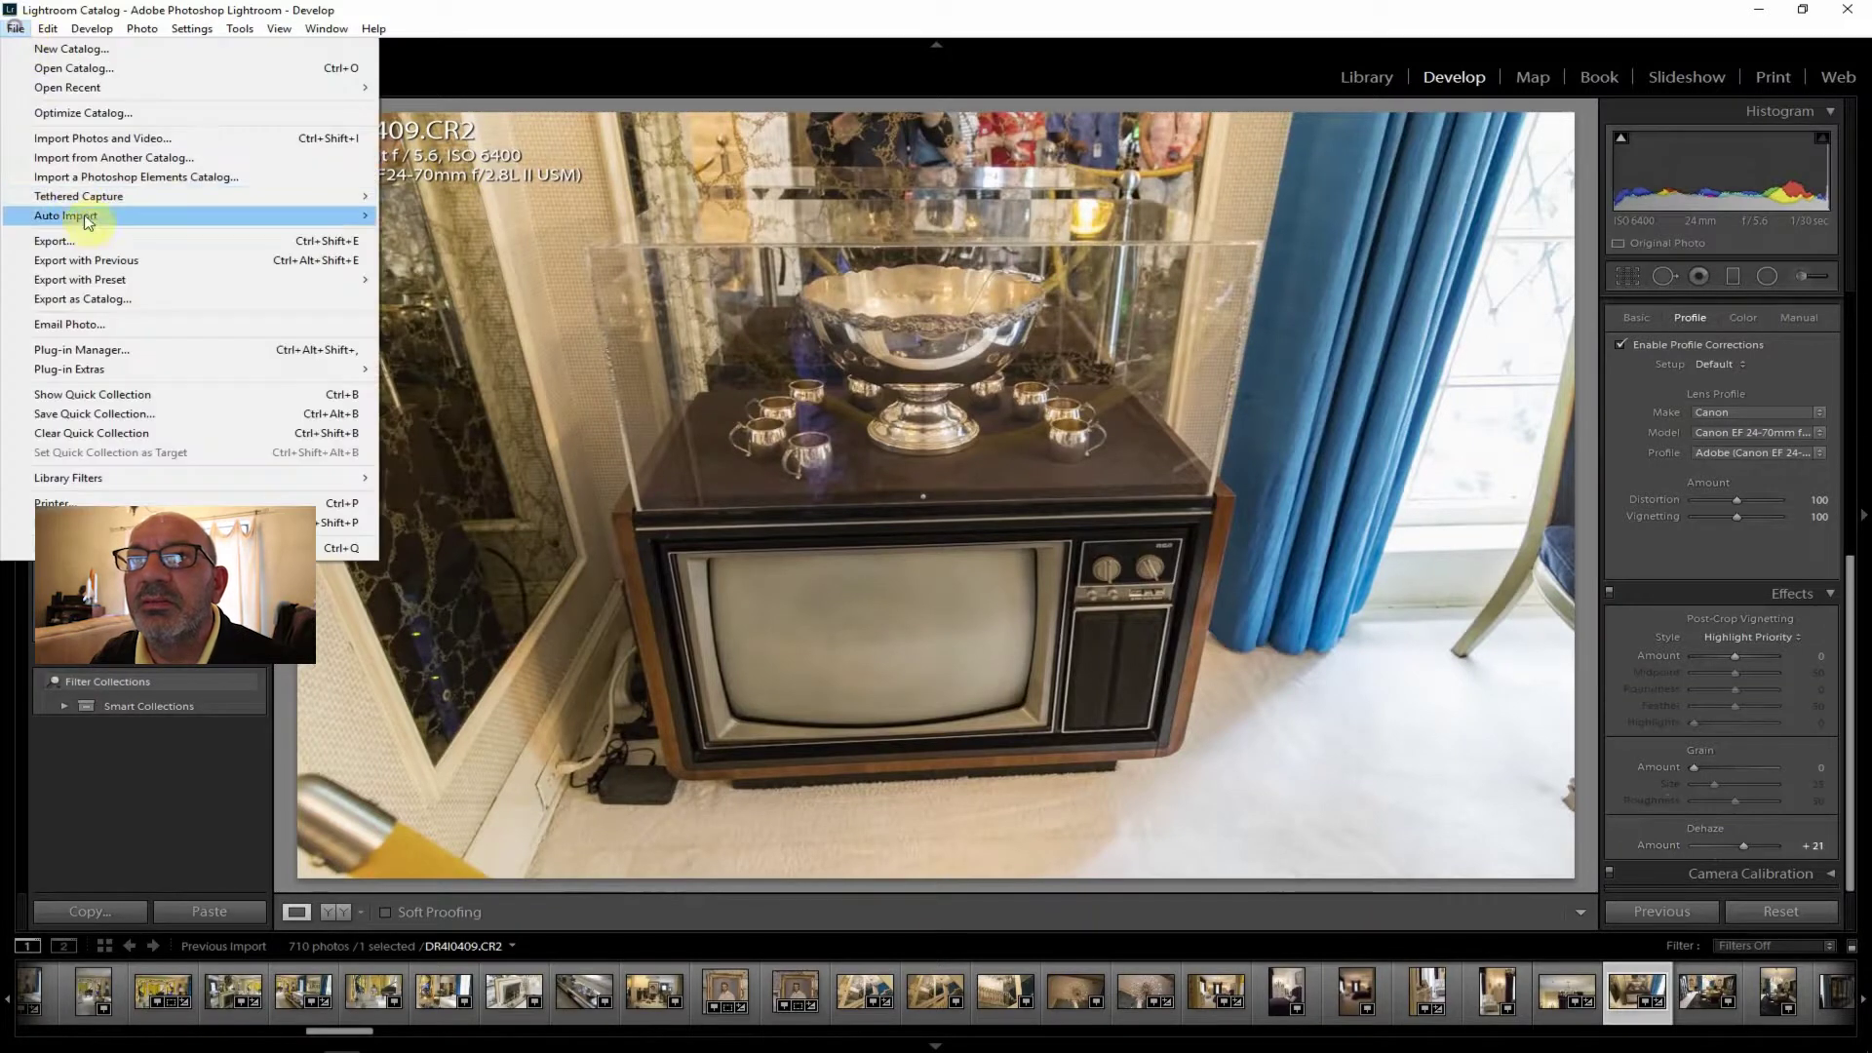
click(94, 240)
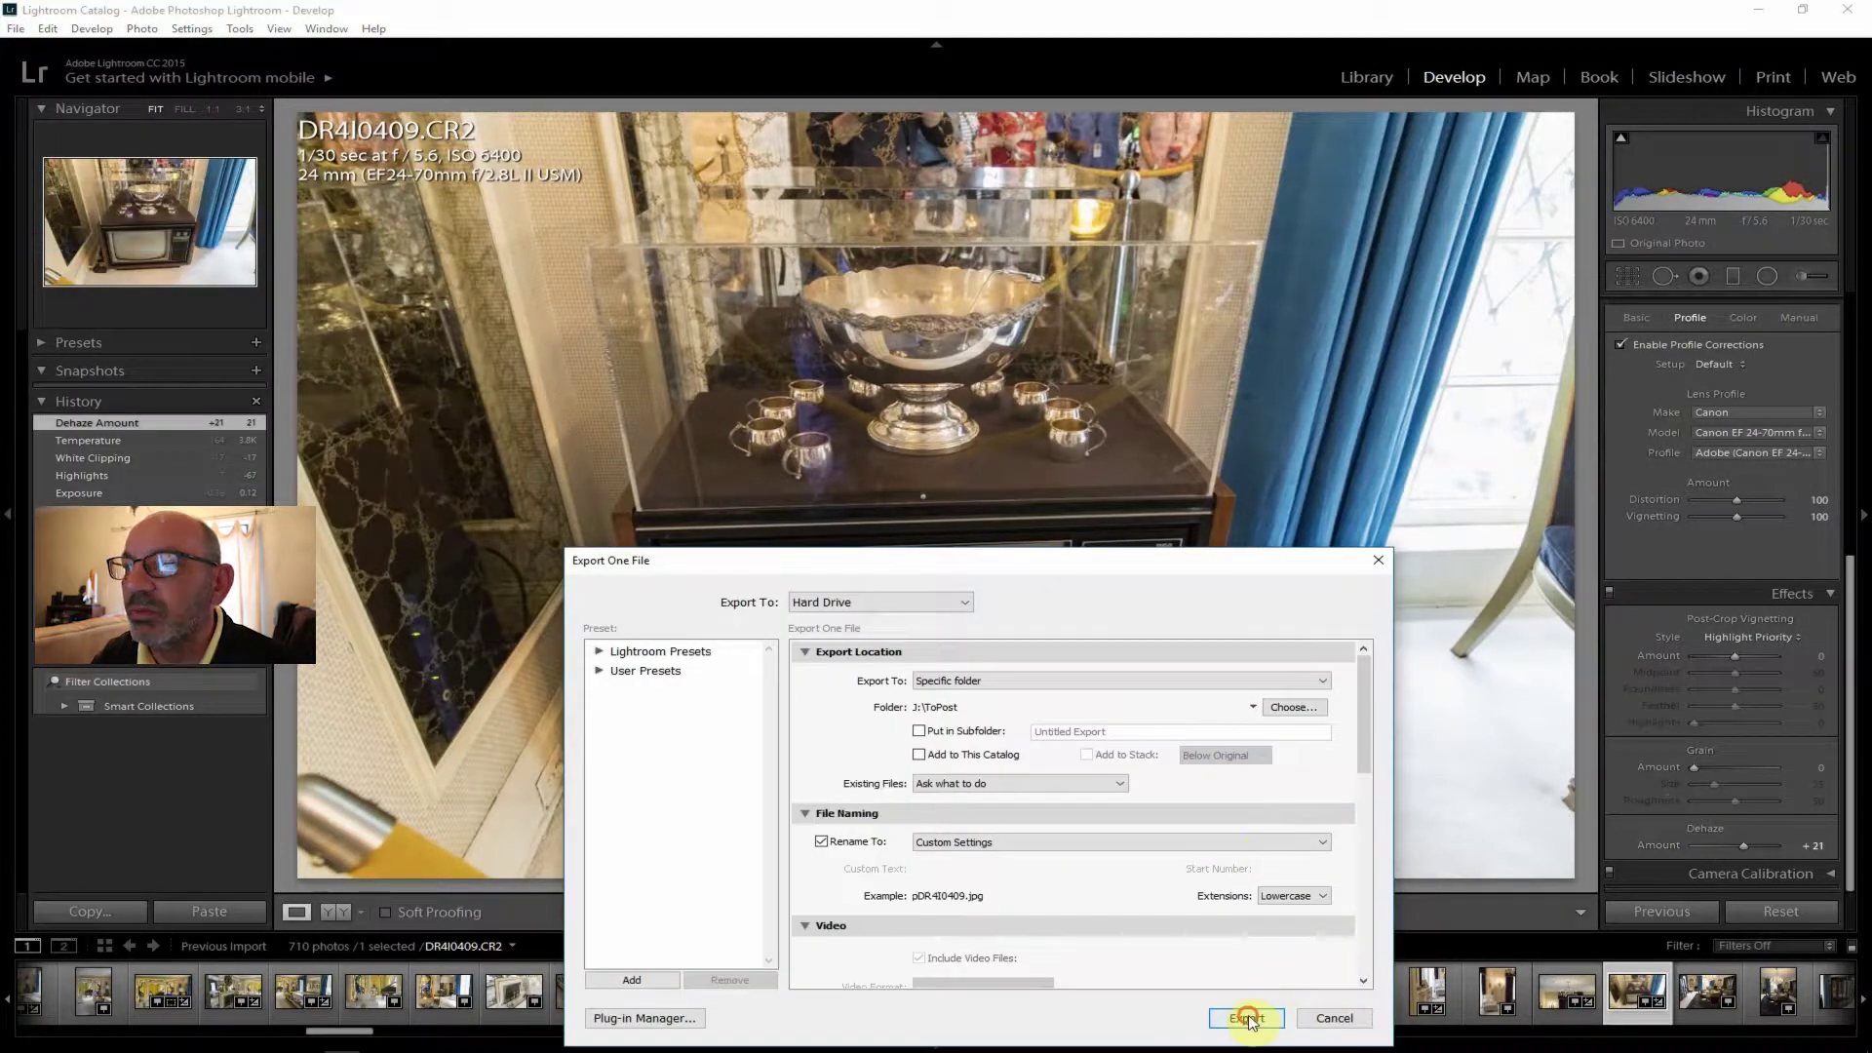
click(1246, 1008)
Open the dining room photo DR4I0410.CR2 and inspect the table setting and the carpet beside the cabinet at 1:1.
click(1704, 995)
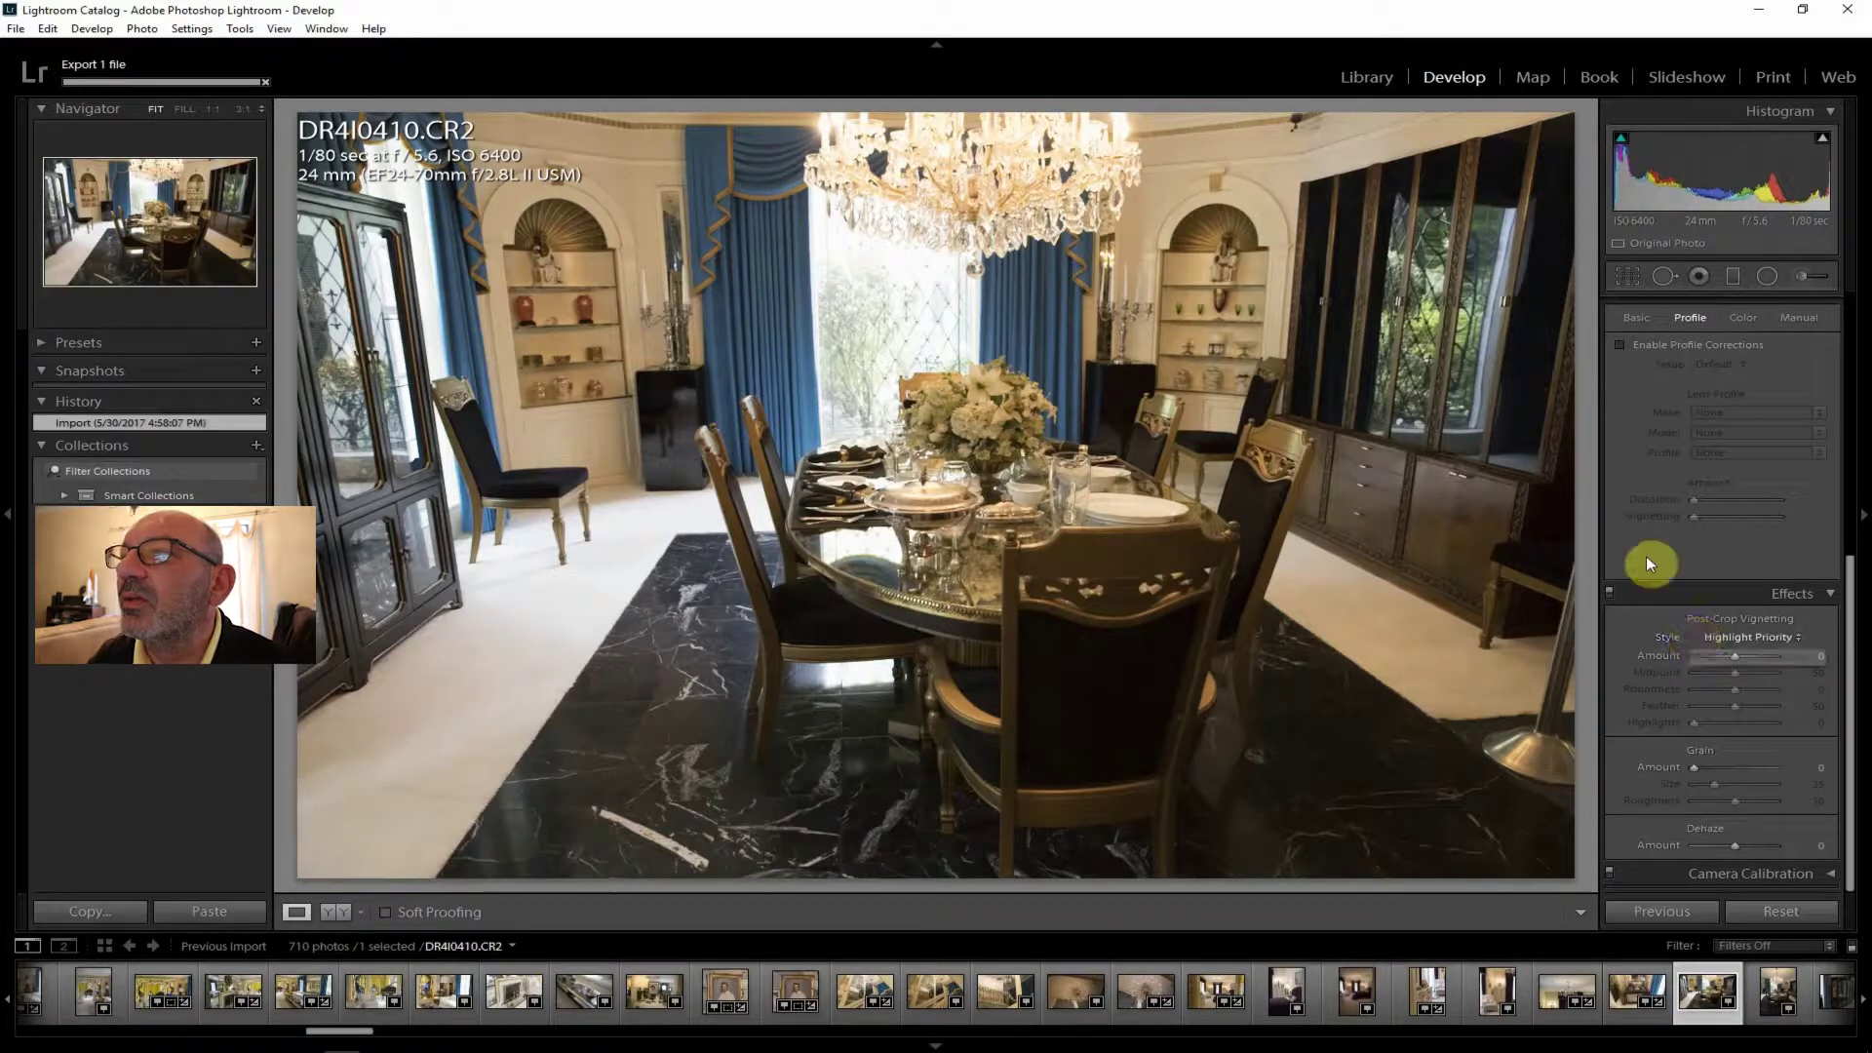
click(977, 516)
click(976, 516)
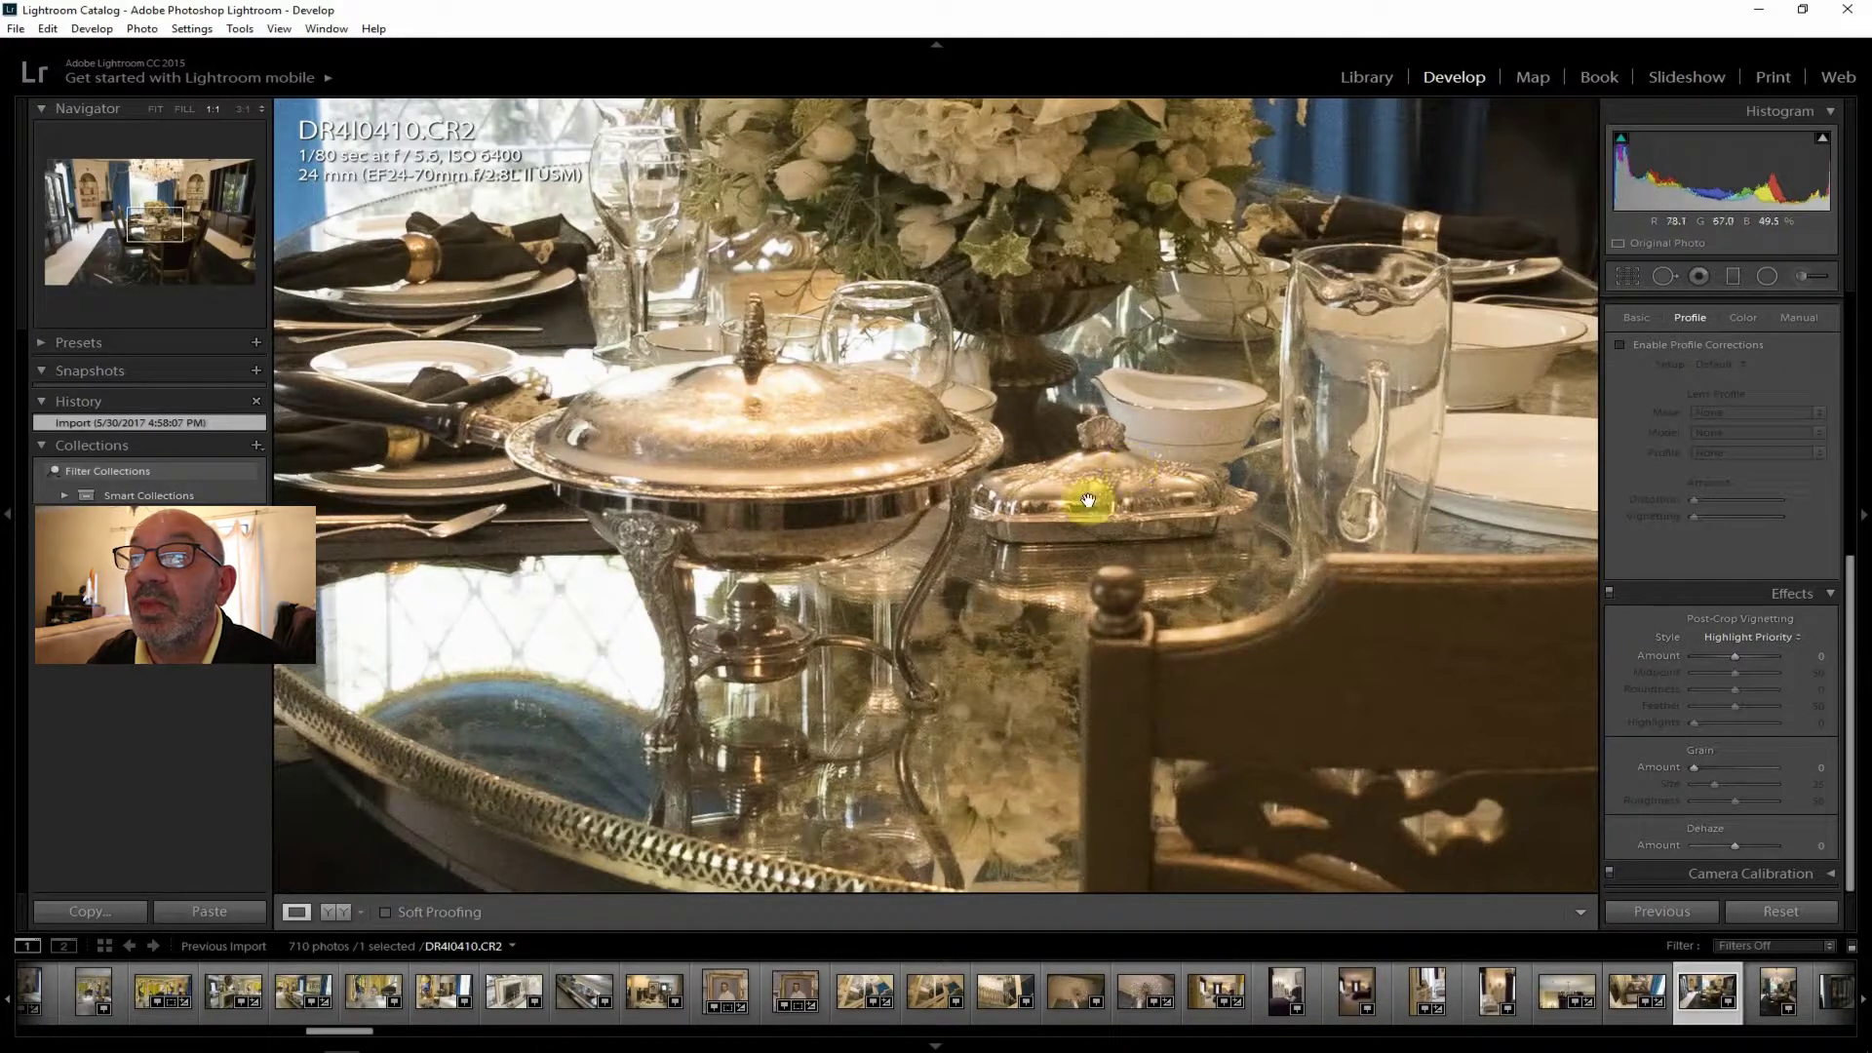
click(156, 108)
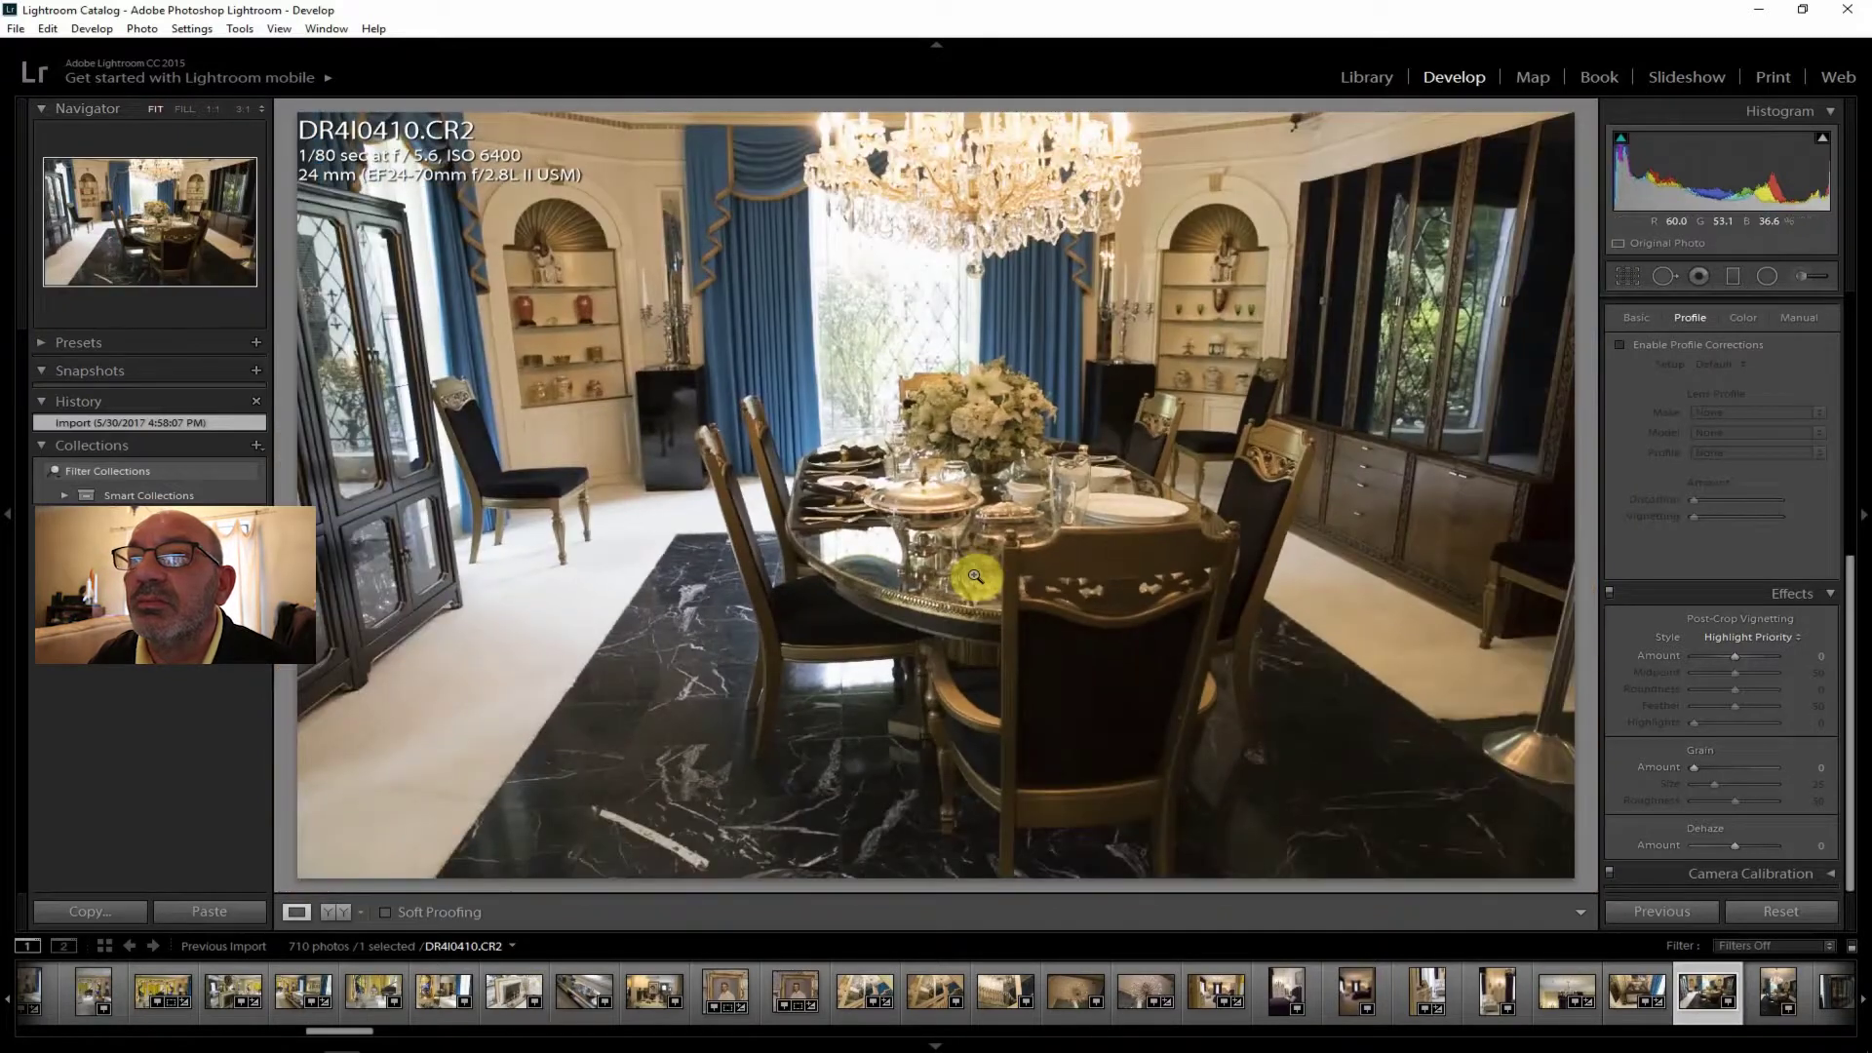
click(377, 590)
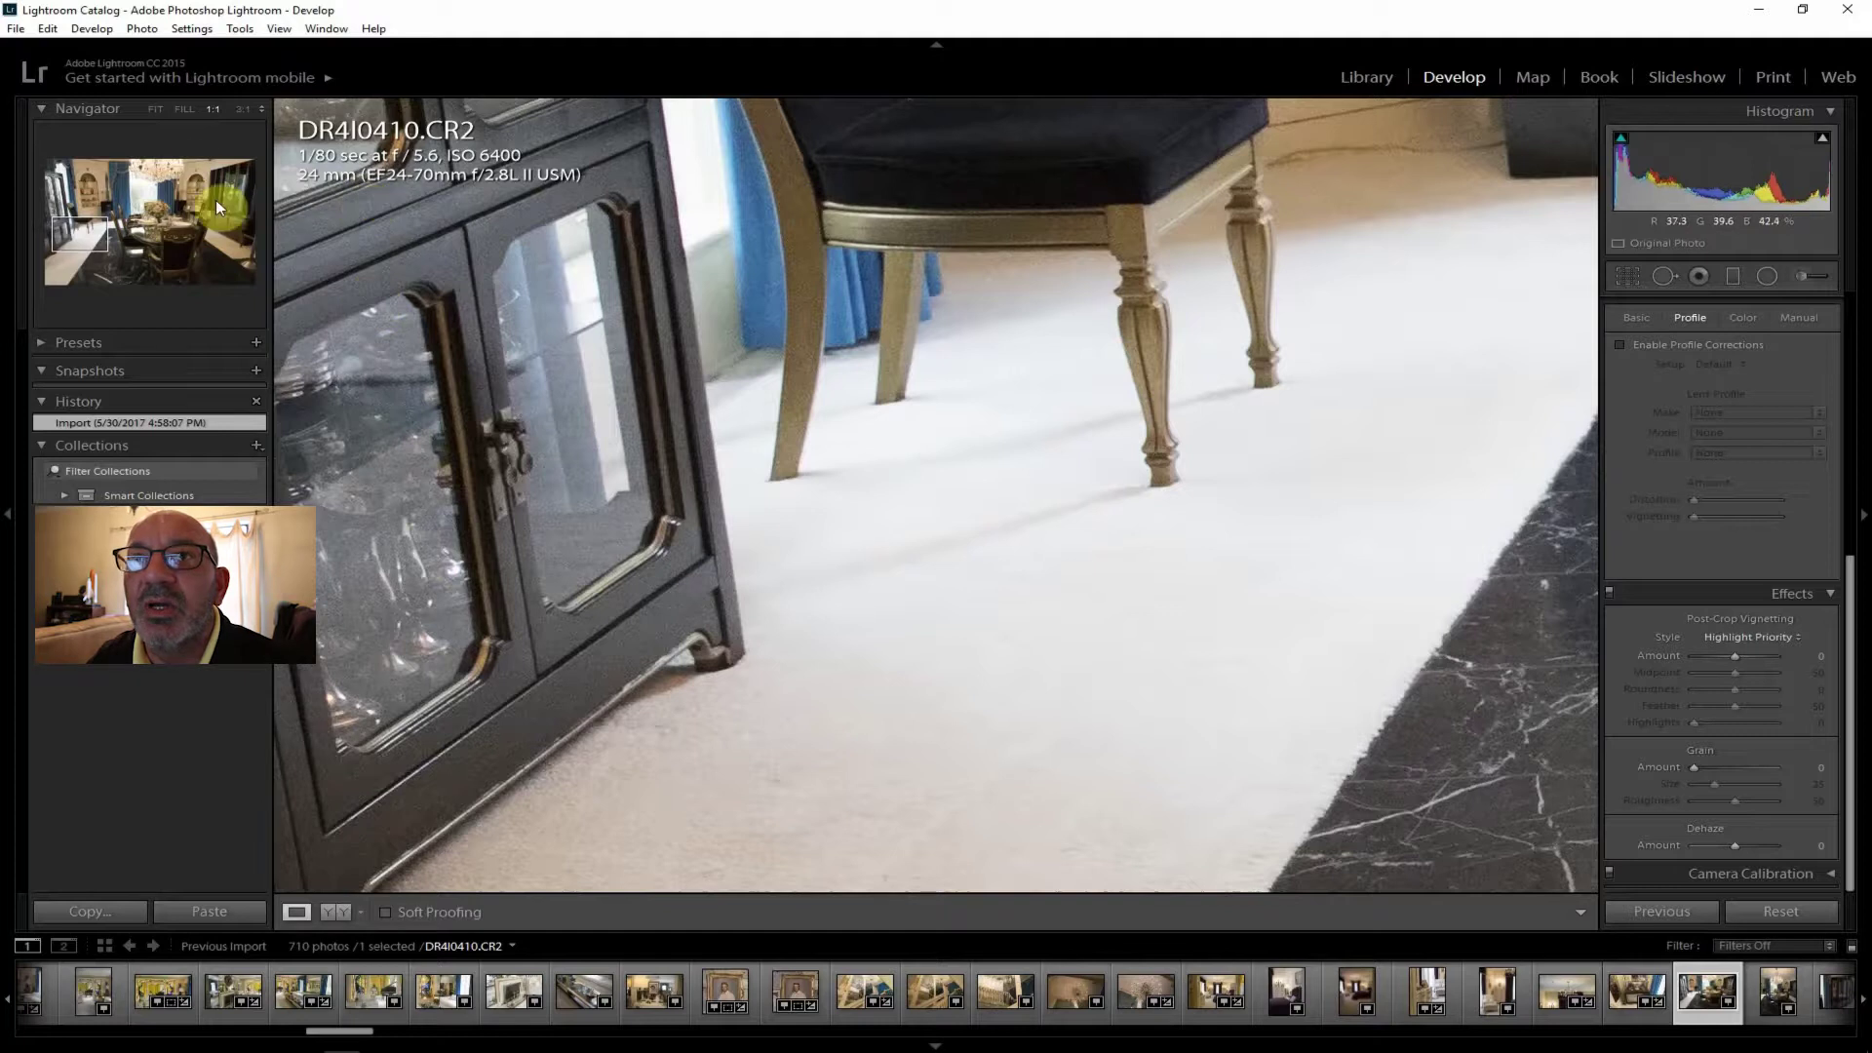
click(155, 110)
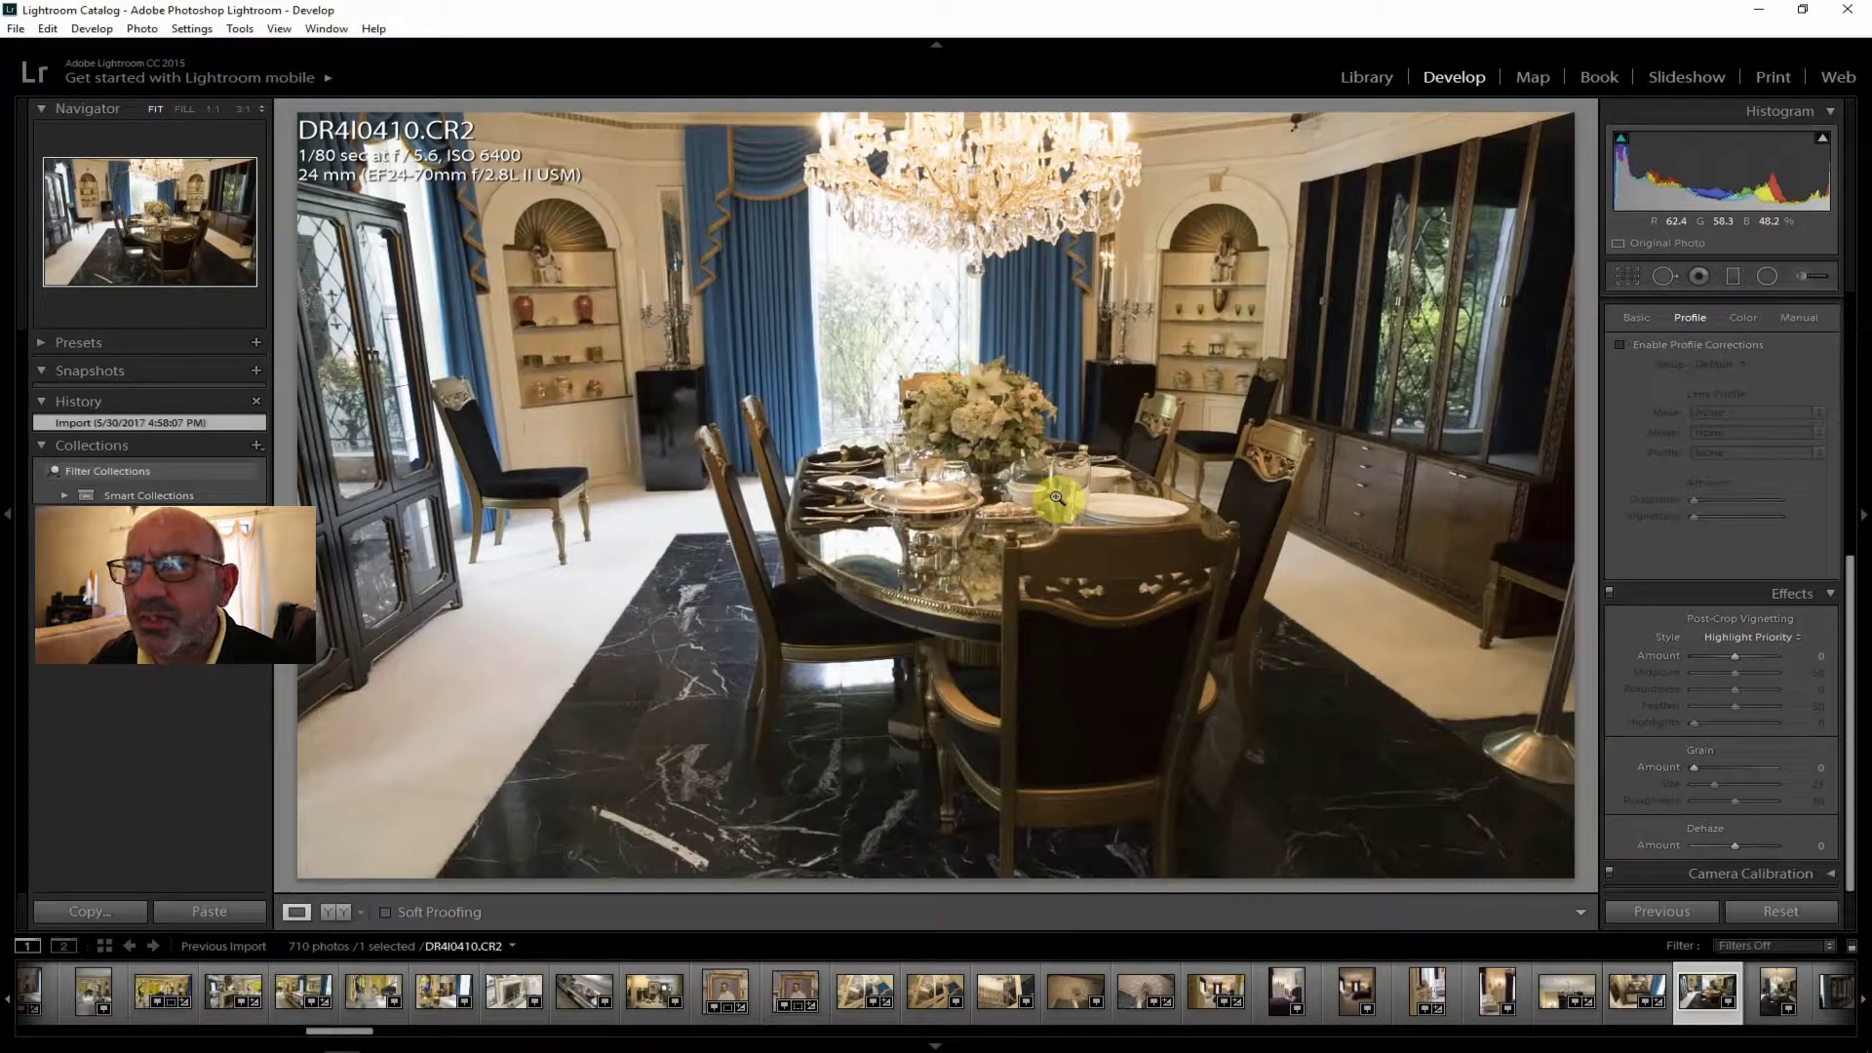
Enable lens profile corrections on DR4I0410.CR2 and set contrast to +21, highlights to -71, exposure to 0.00 and temperature to 3905.
click(1690, 345)
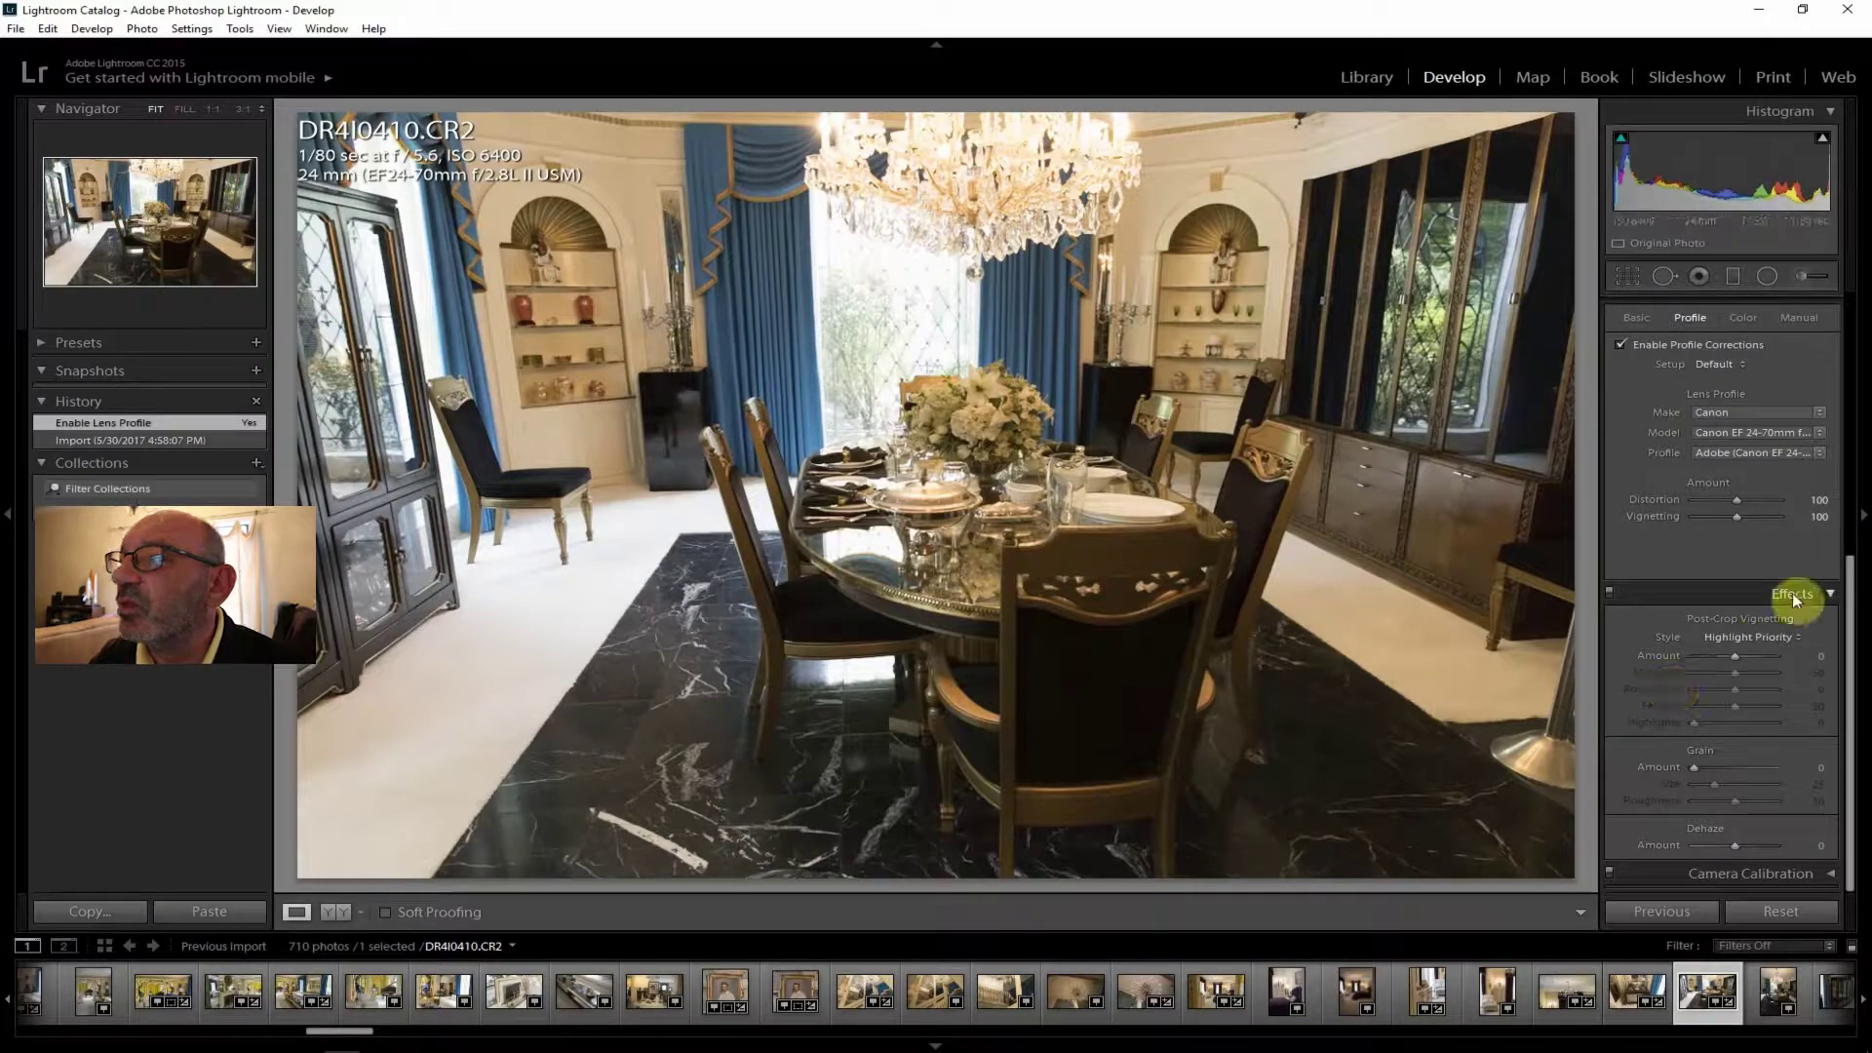
drag(1843, 624, 1863, 317)
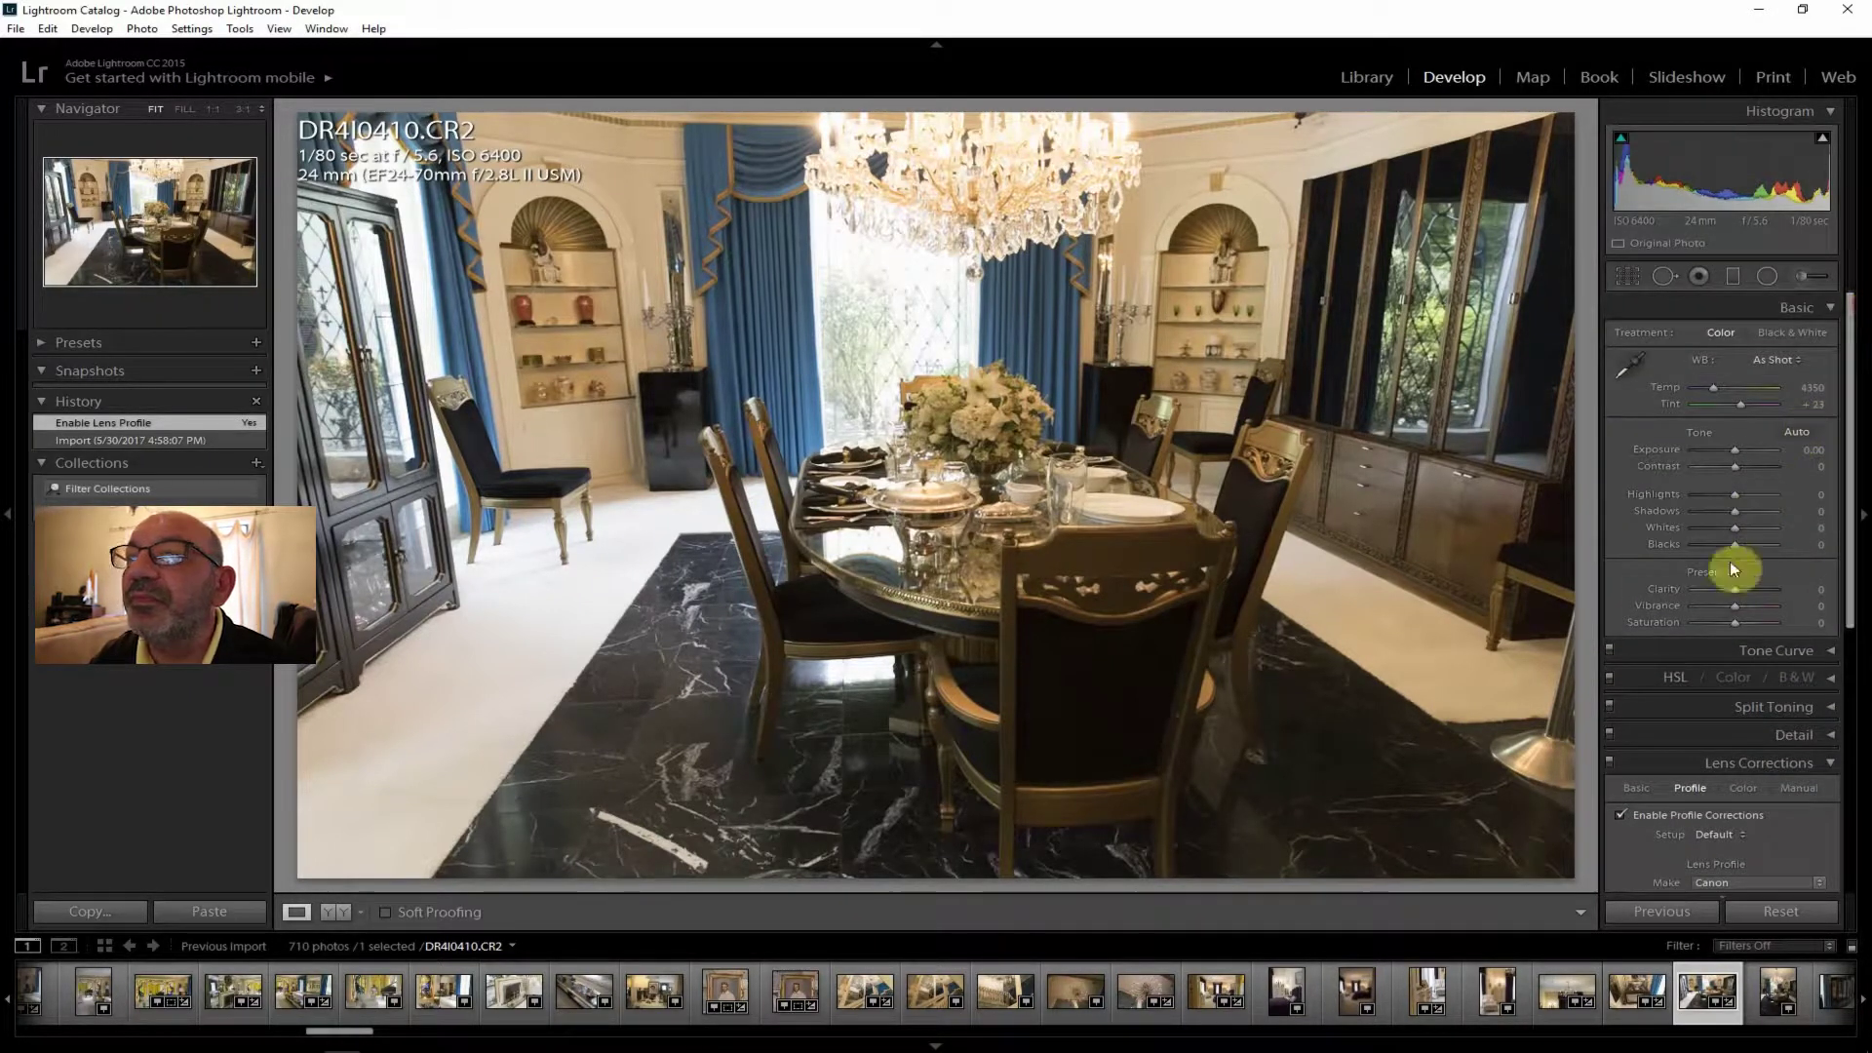
drag(1735, 468, 1743, 466)
drag(1743, 466, 1705, 490)
double_click(1733, 448)
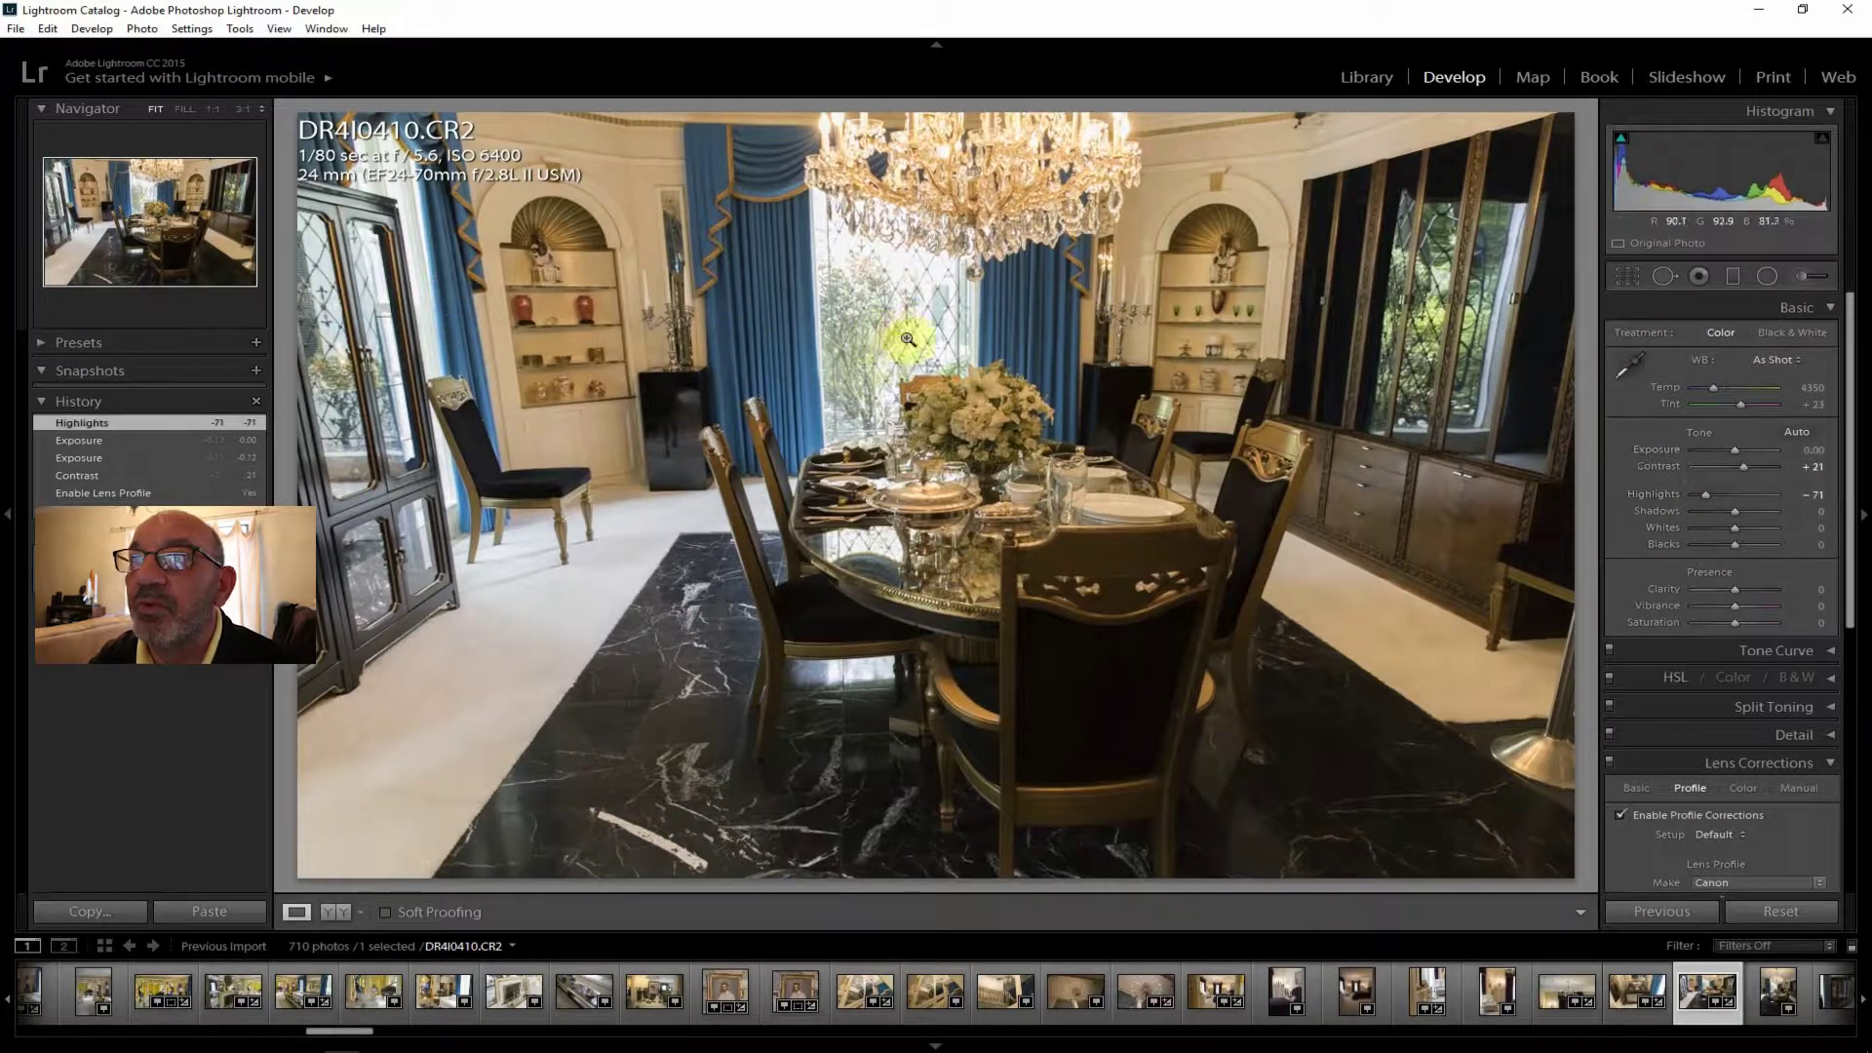
drag(1711, 389, 1706, 384)
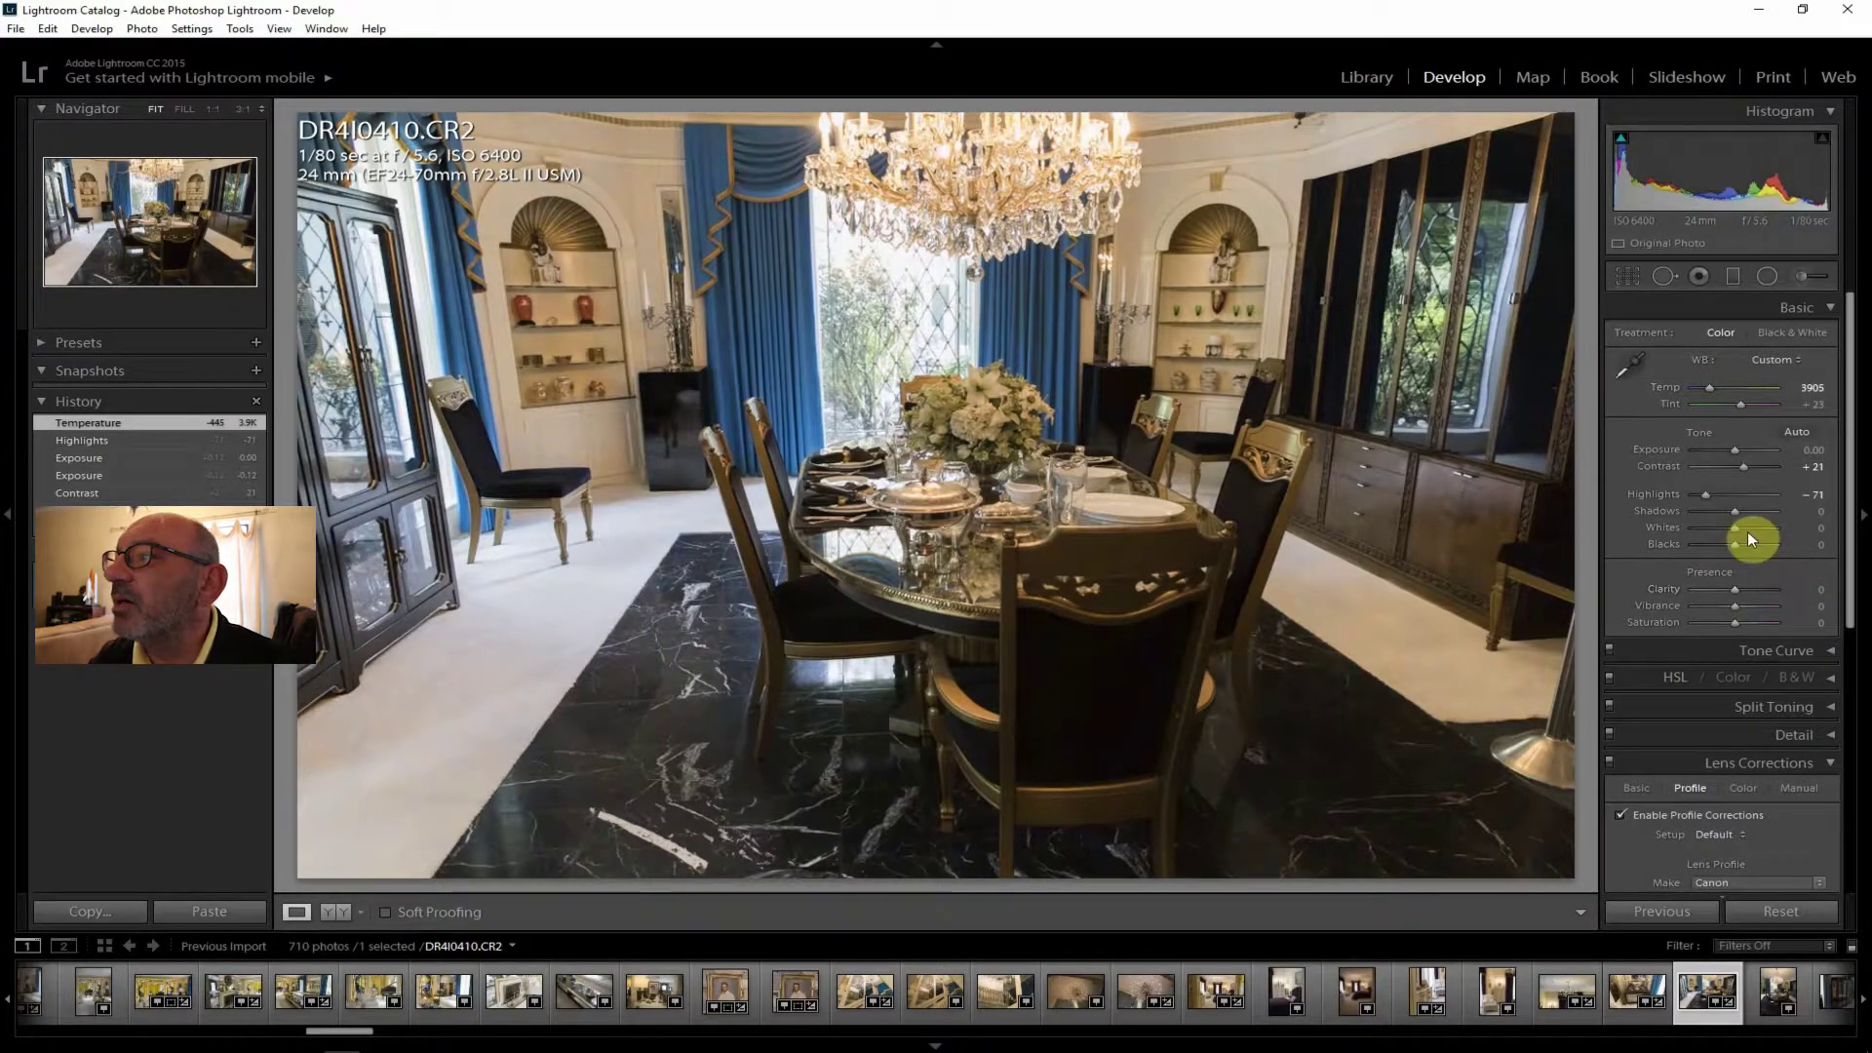
Set DR4I0410.CR2's shadows to +64, clarity to +17, vibrance to +12, saturation to +10 and Dehaze to +14.
drag(1734, 511, 1760, 511)
drag(1735, 589, 1740, 622)
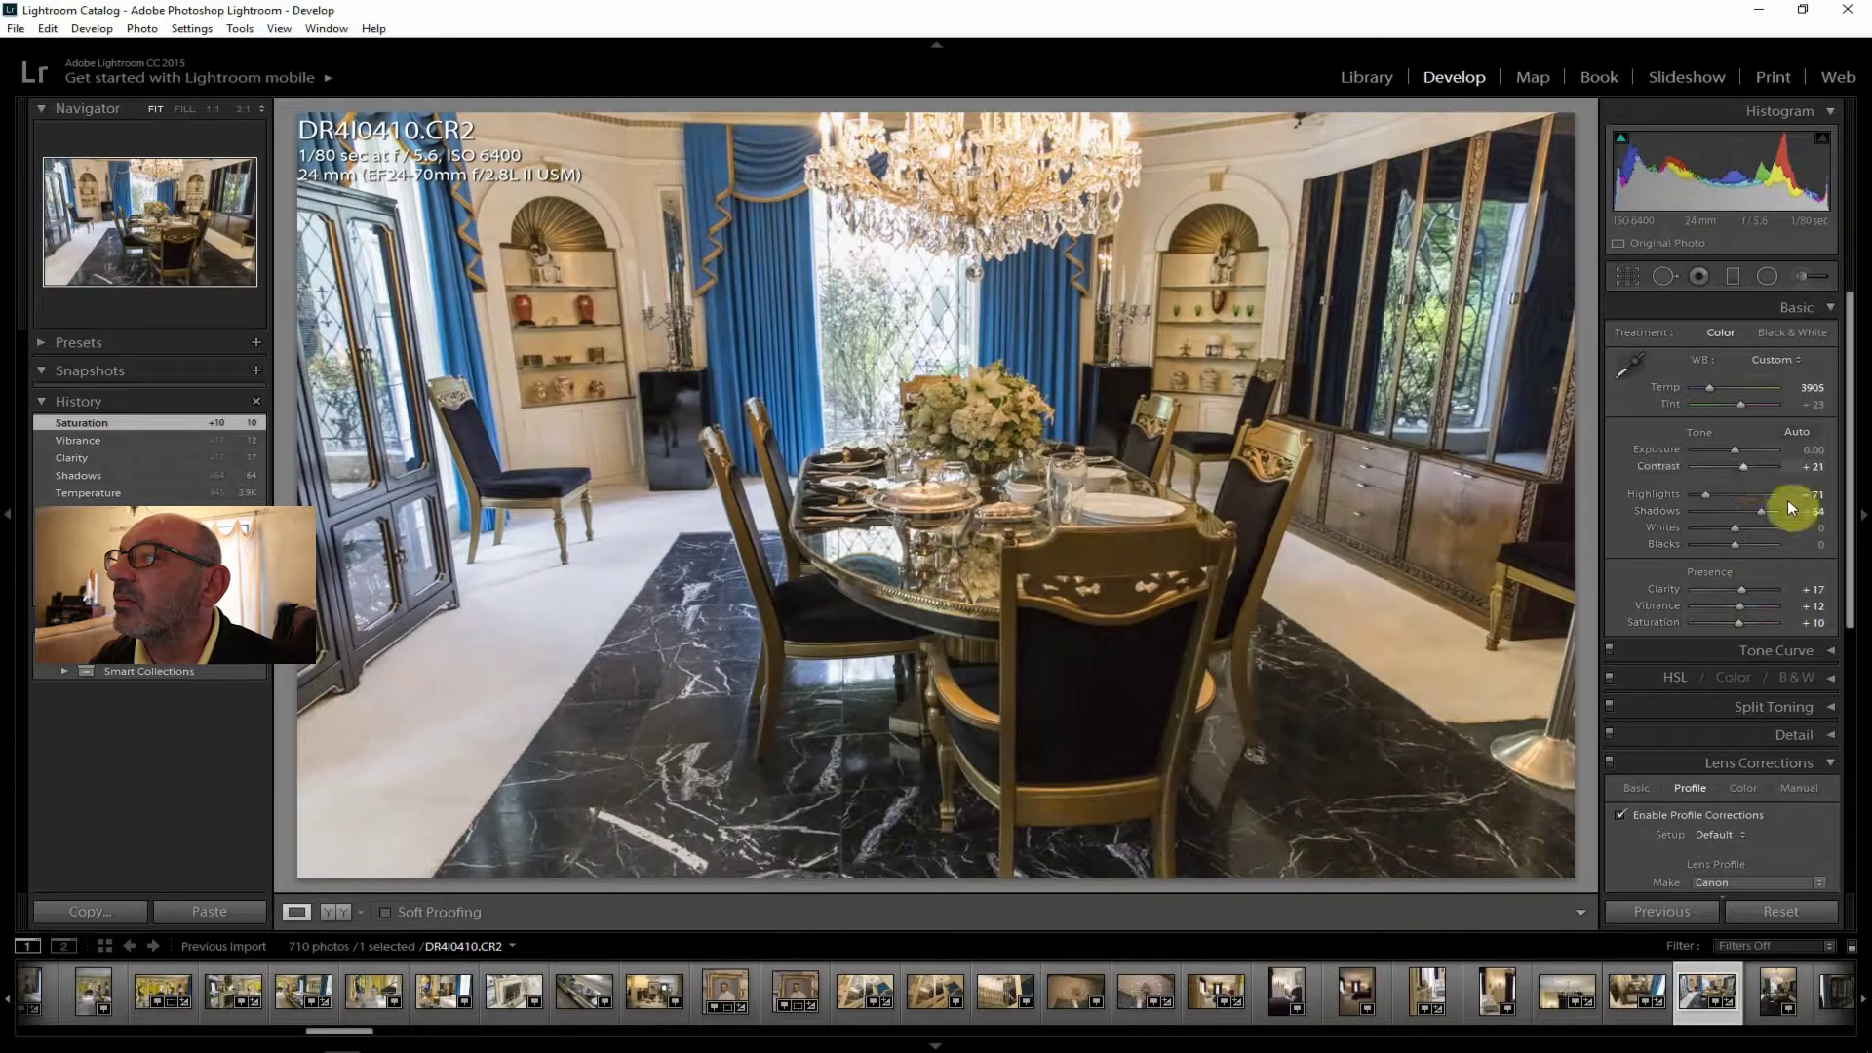
drag(1850, 540, 1838, 810)
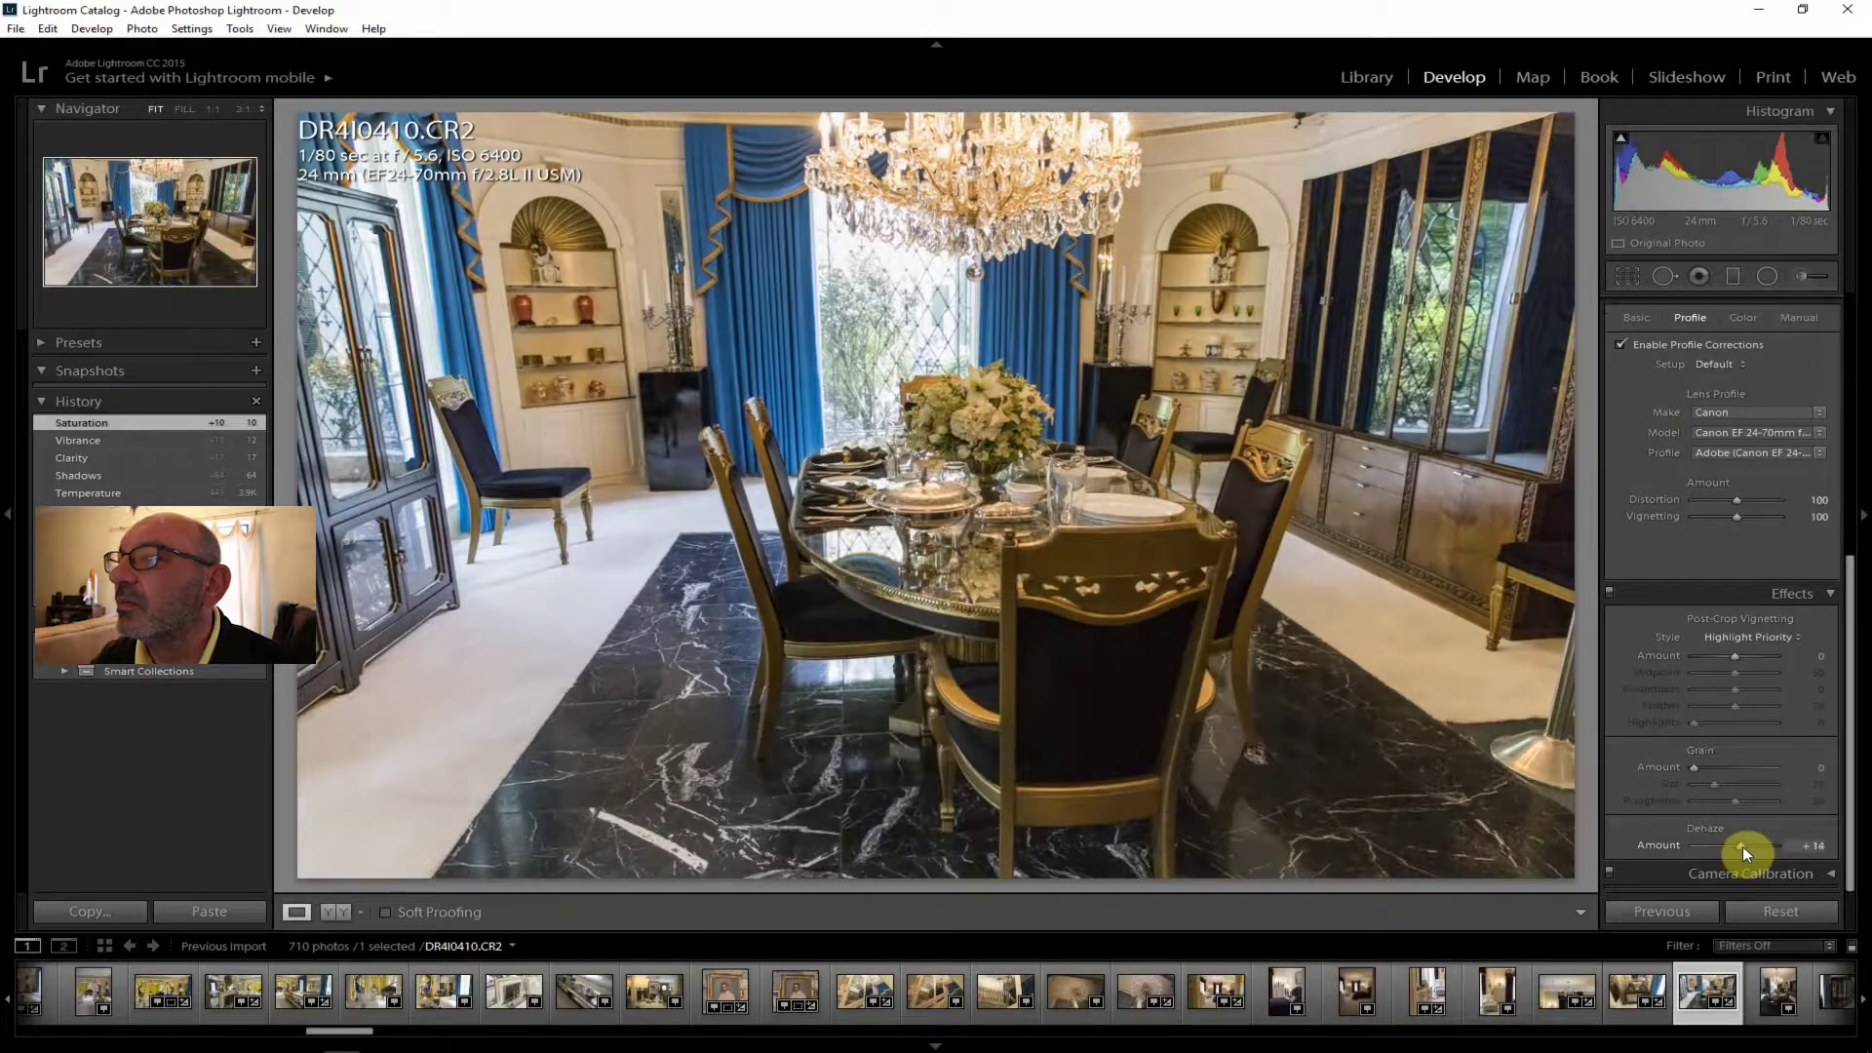
drag(1742, 846, 1741, 846)
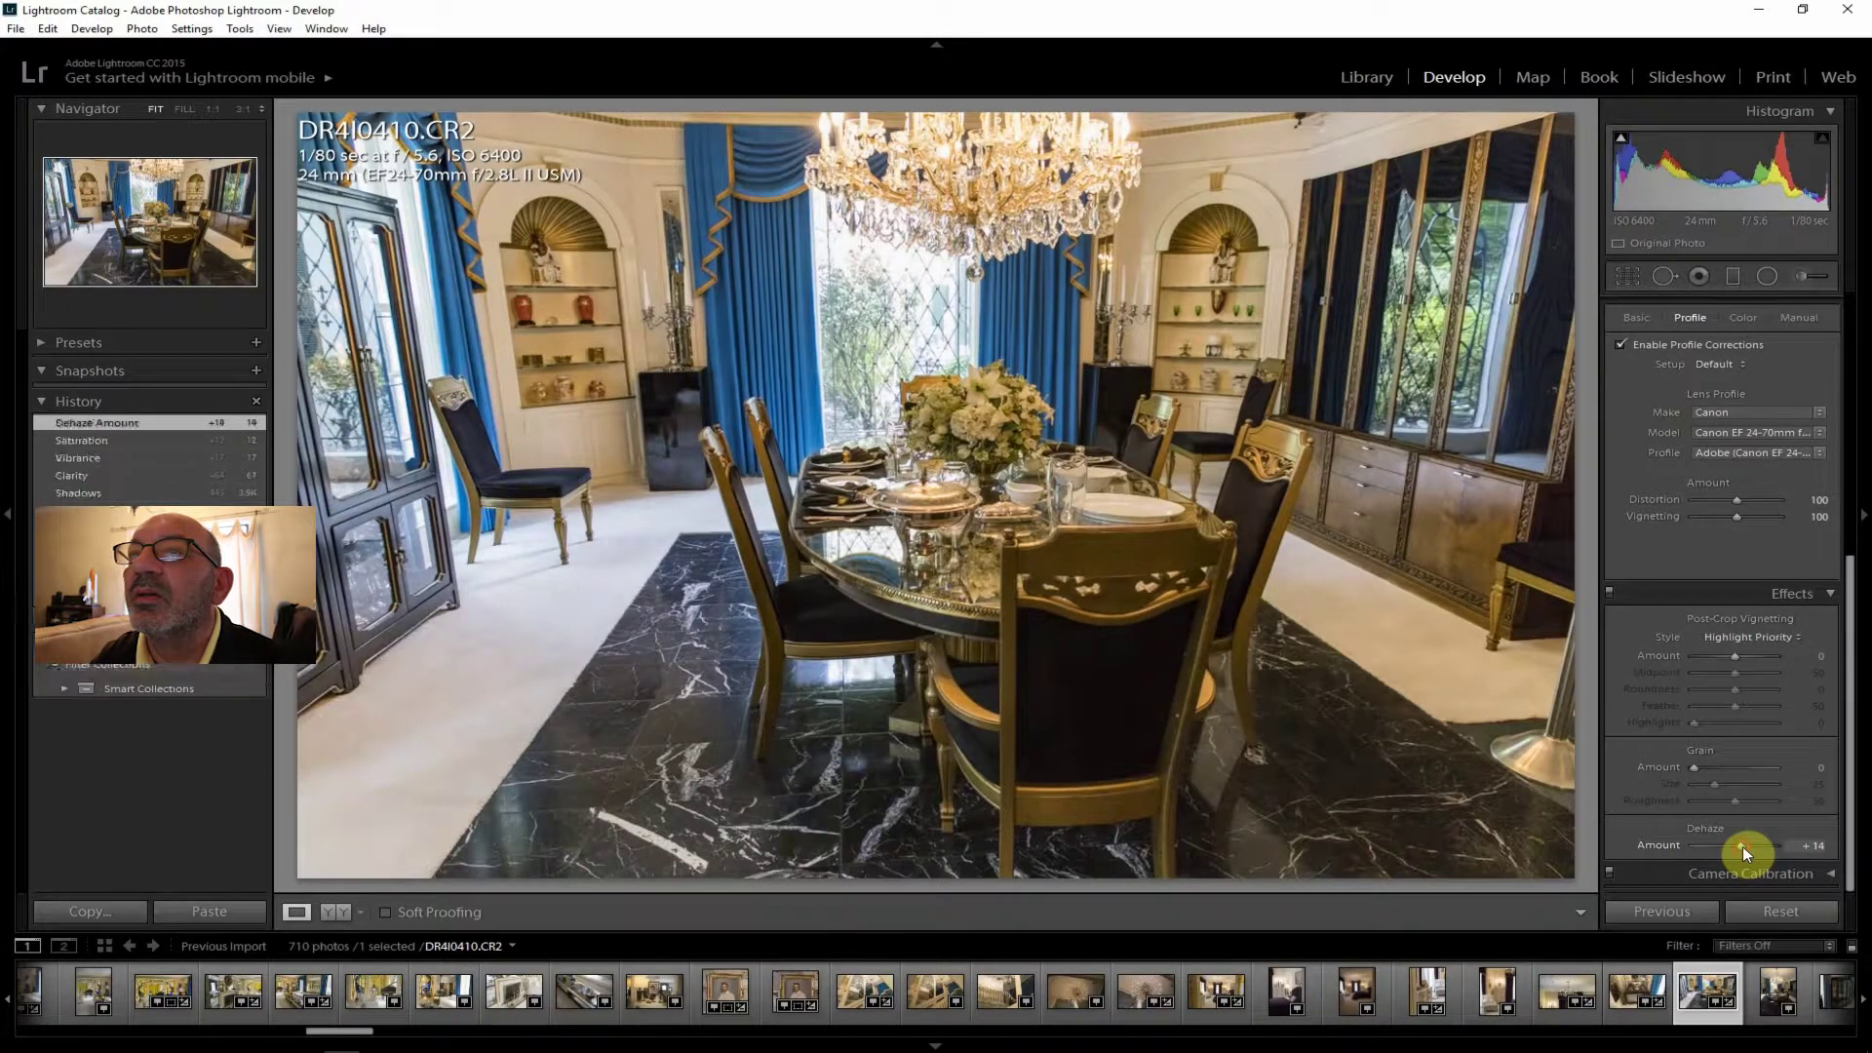
click(15, 28)
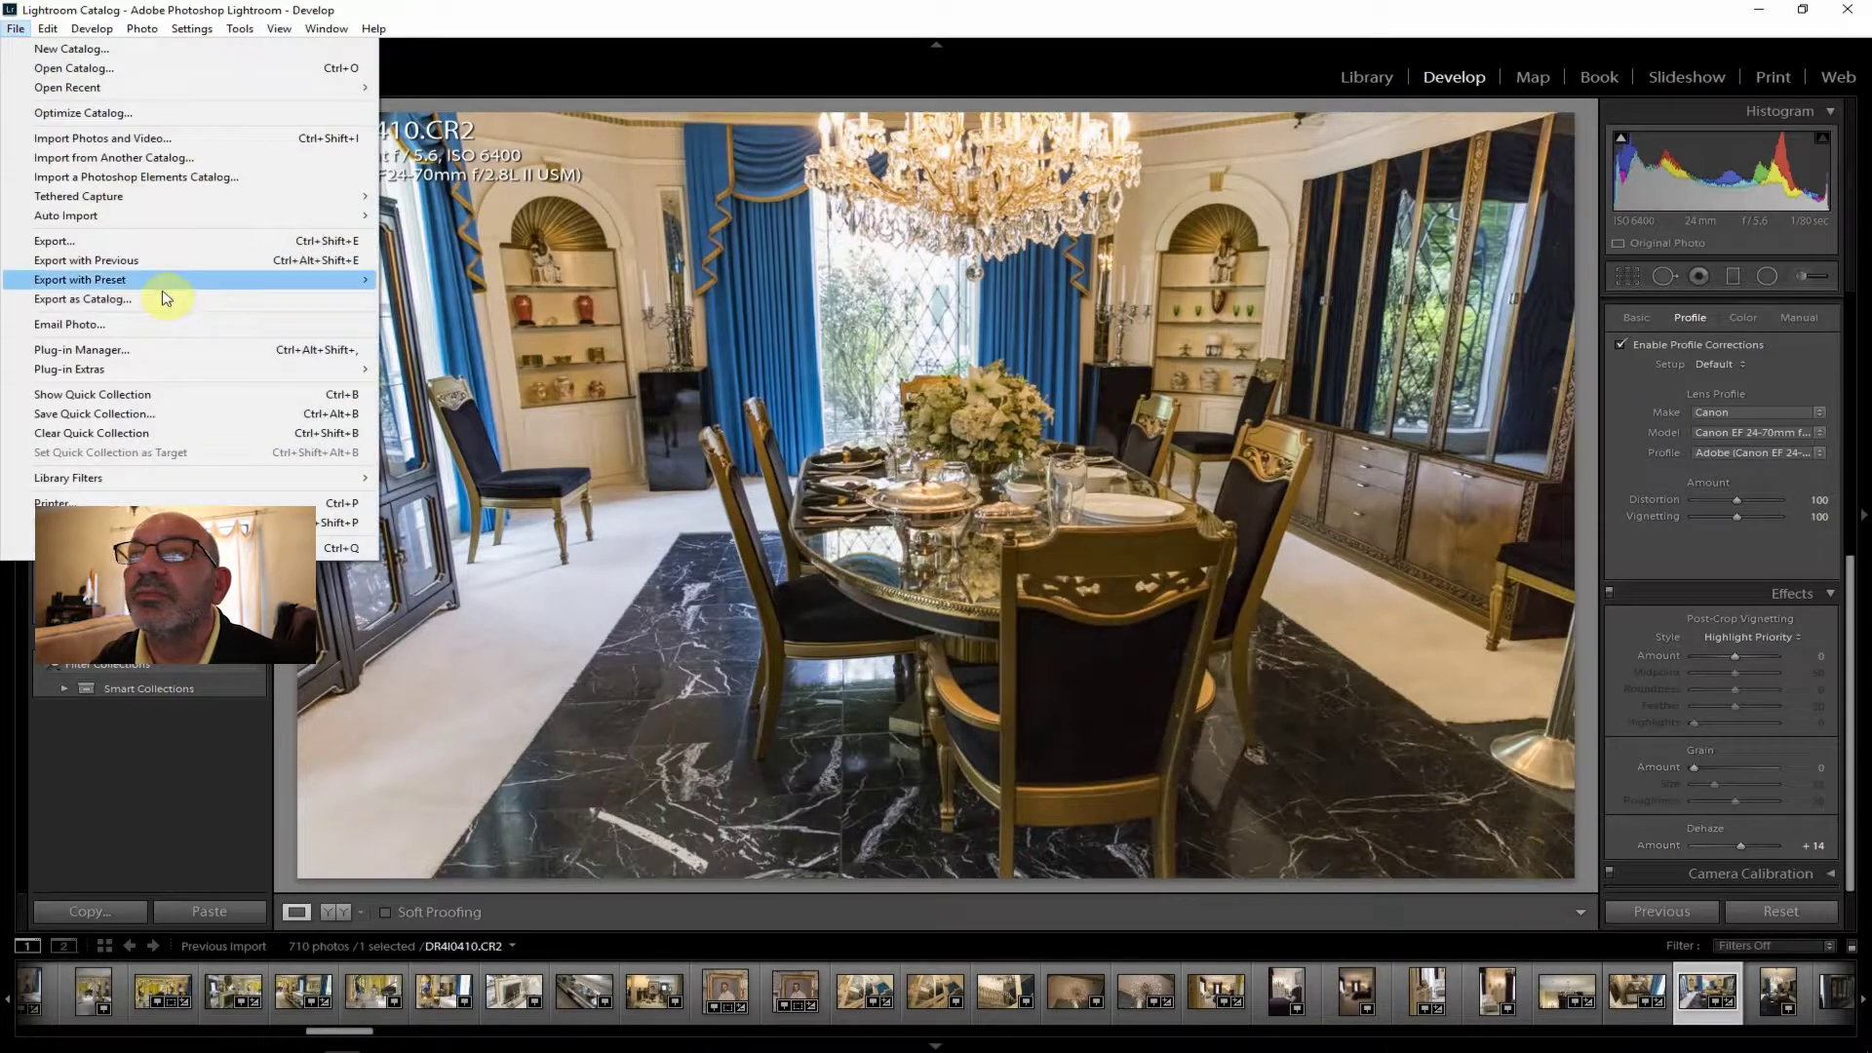
click(123, 242)
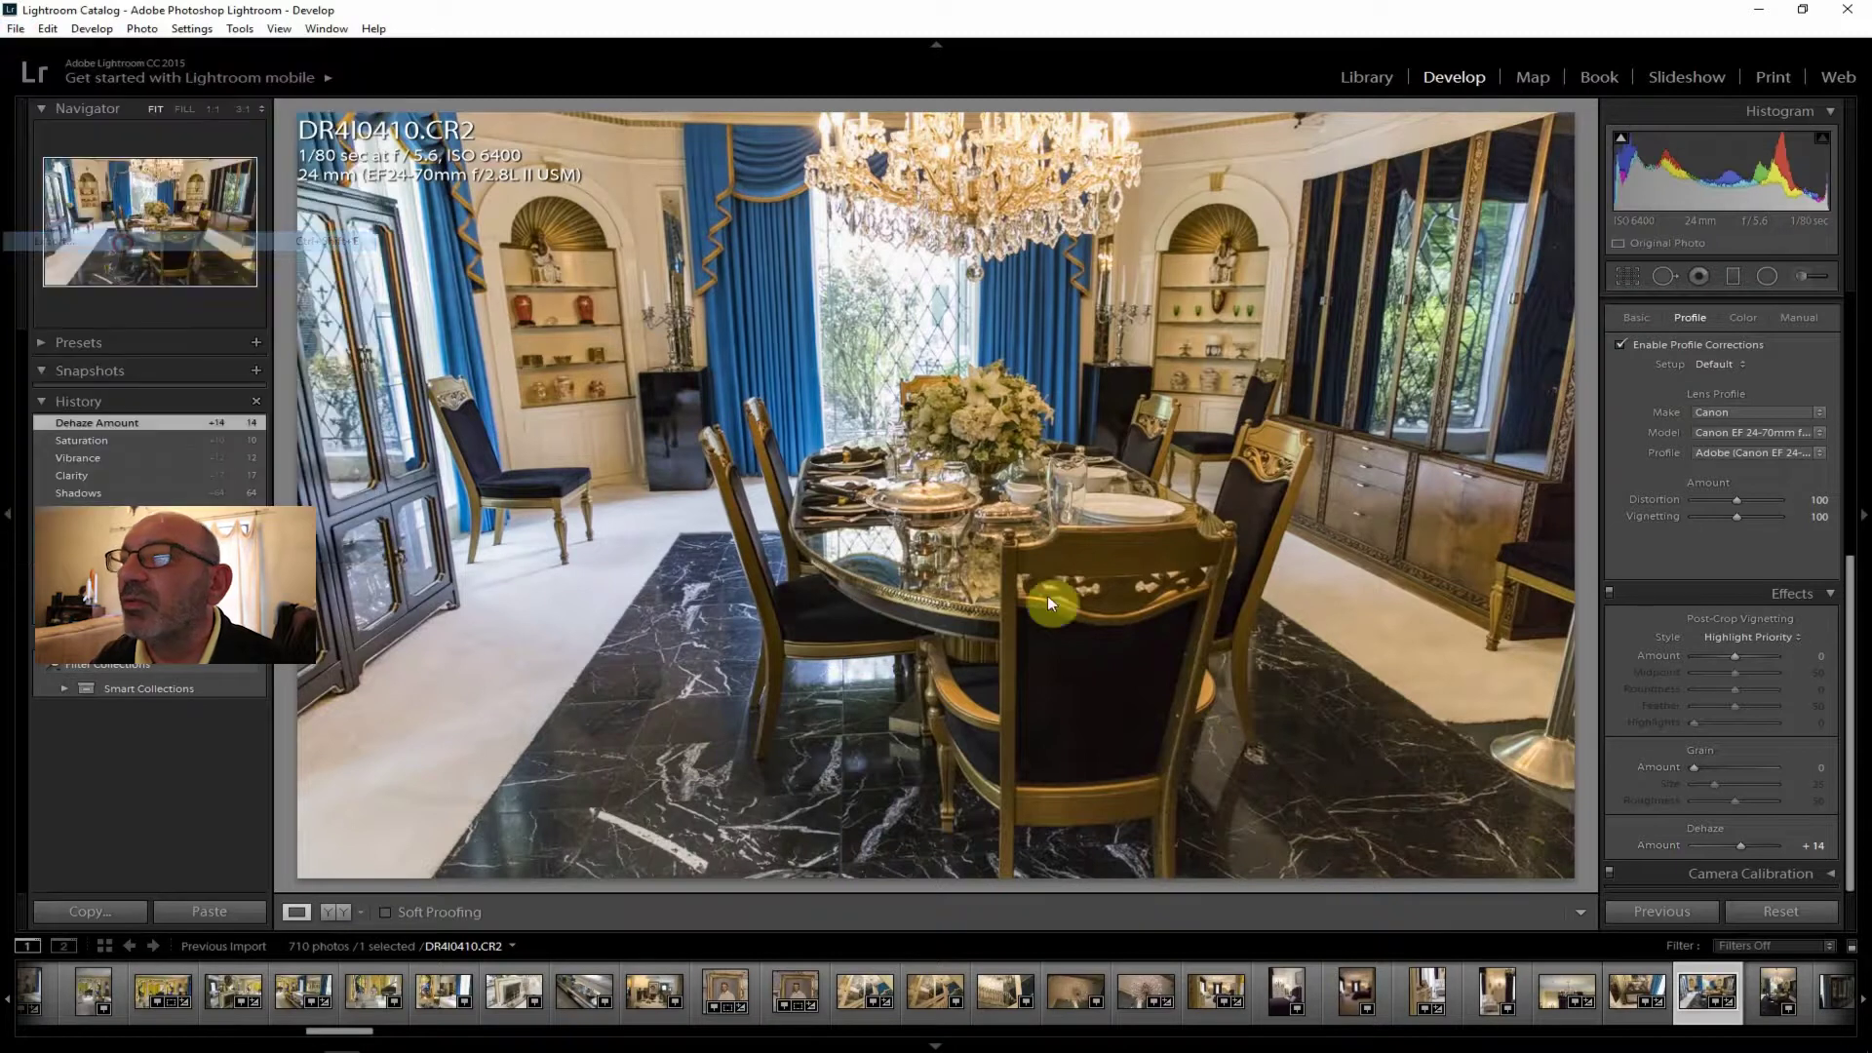
click(1365, 1017)
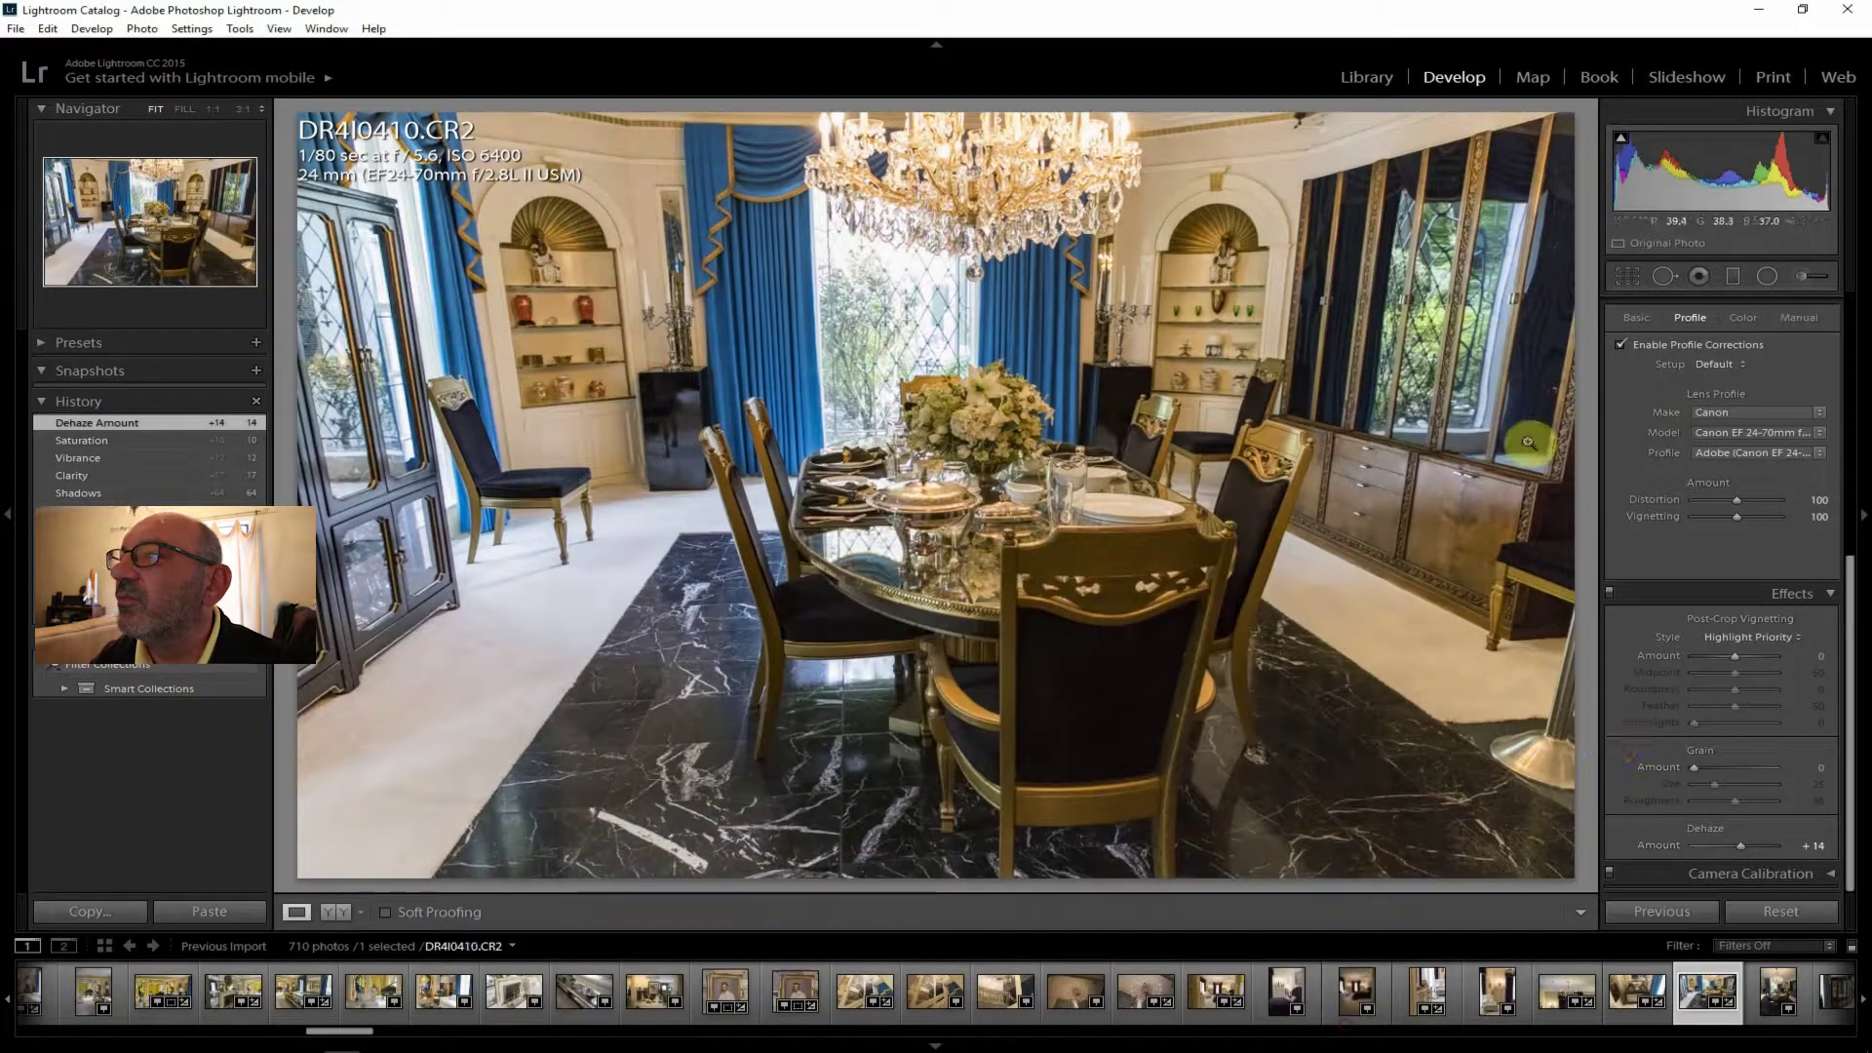
Cool DR4I0410.CR2's white balance temperature to 3667 and export the photo to J:\ToPost on the hard drive.
drag(1854, 621, 1854, 397)
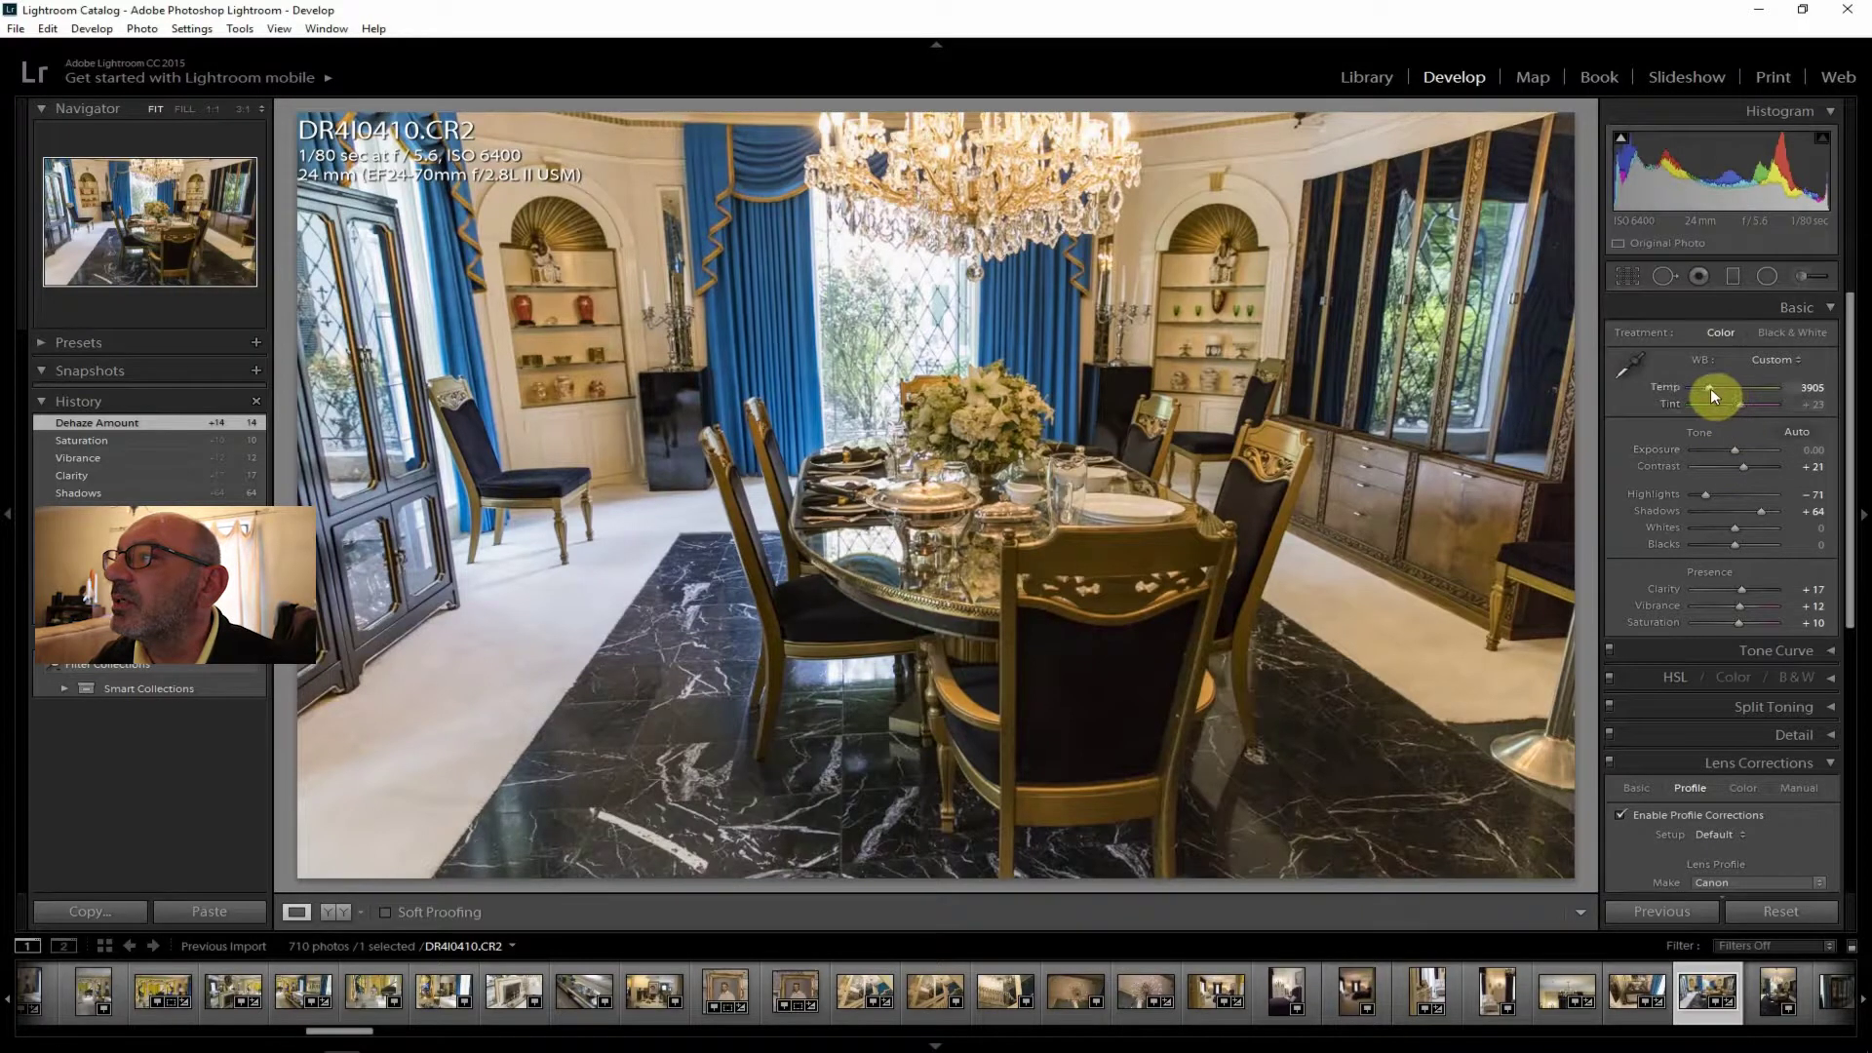
drag(1710, 388, 1708, 388)
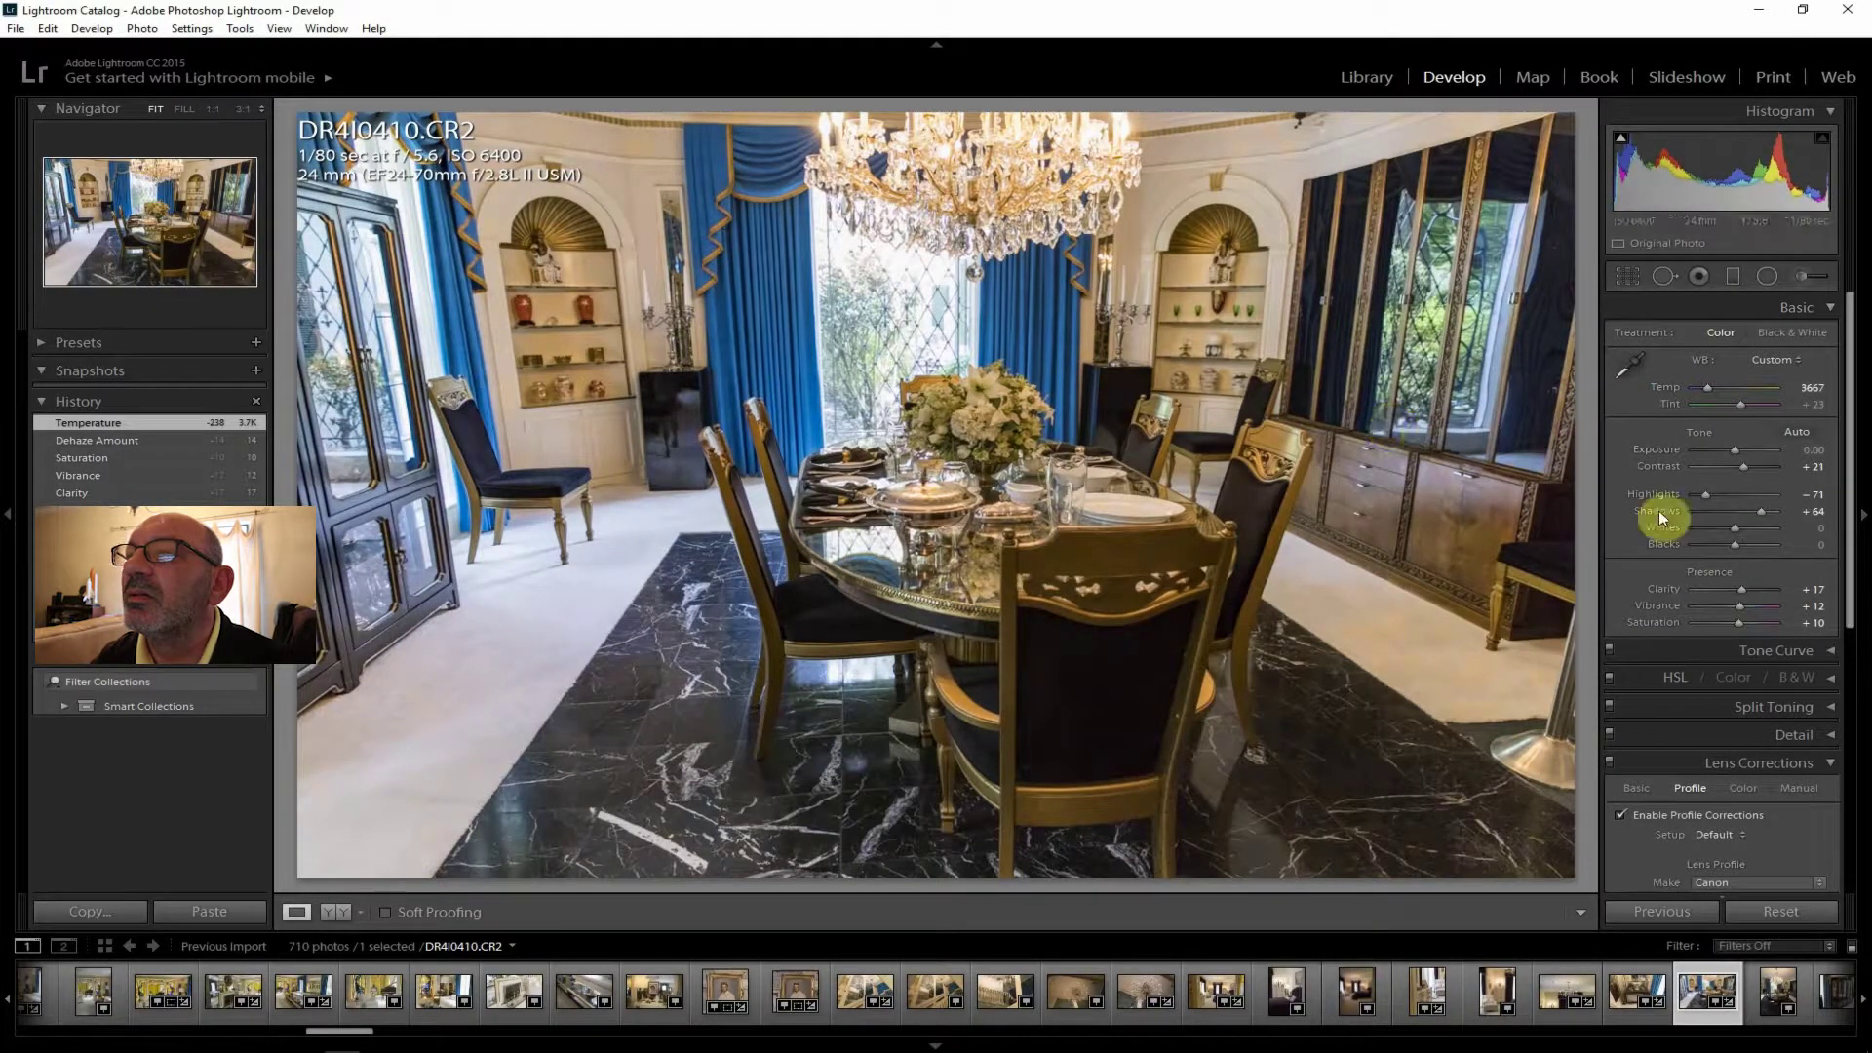
click(16, 28)
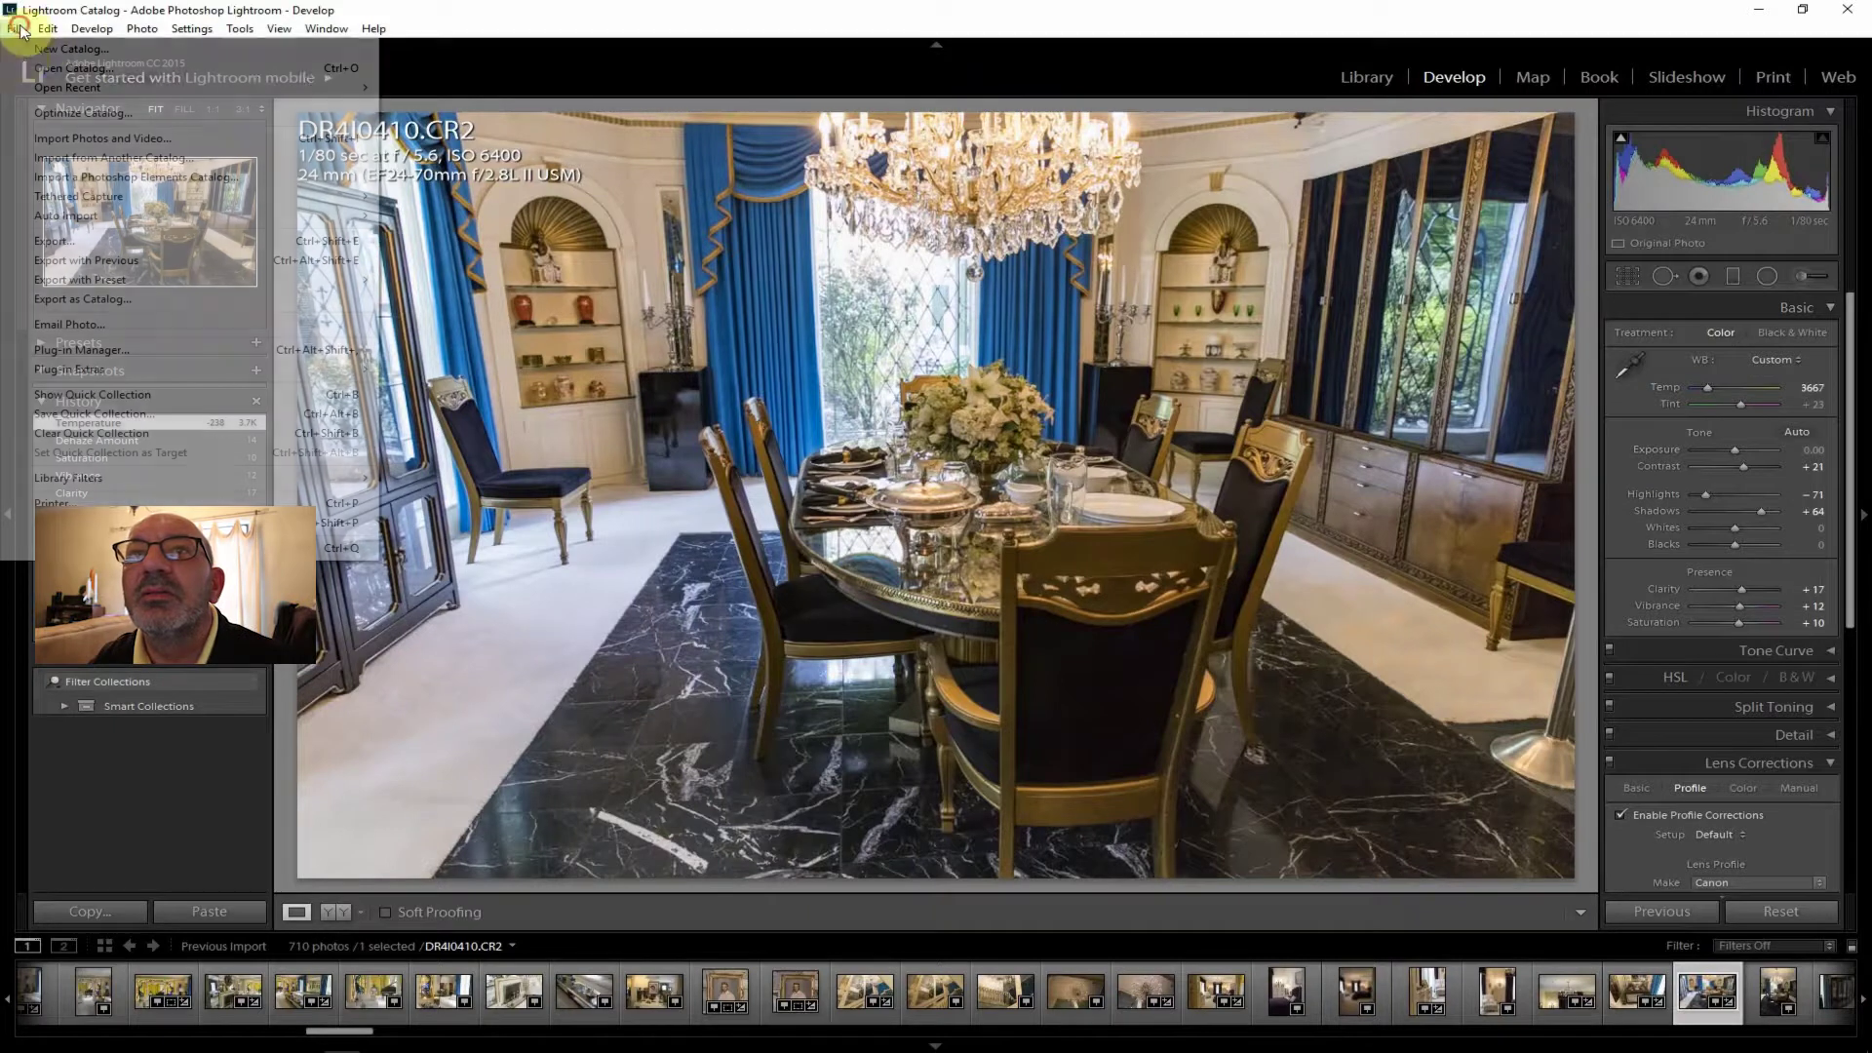
click(70, 241)
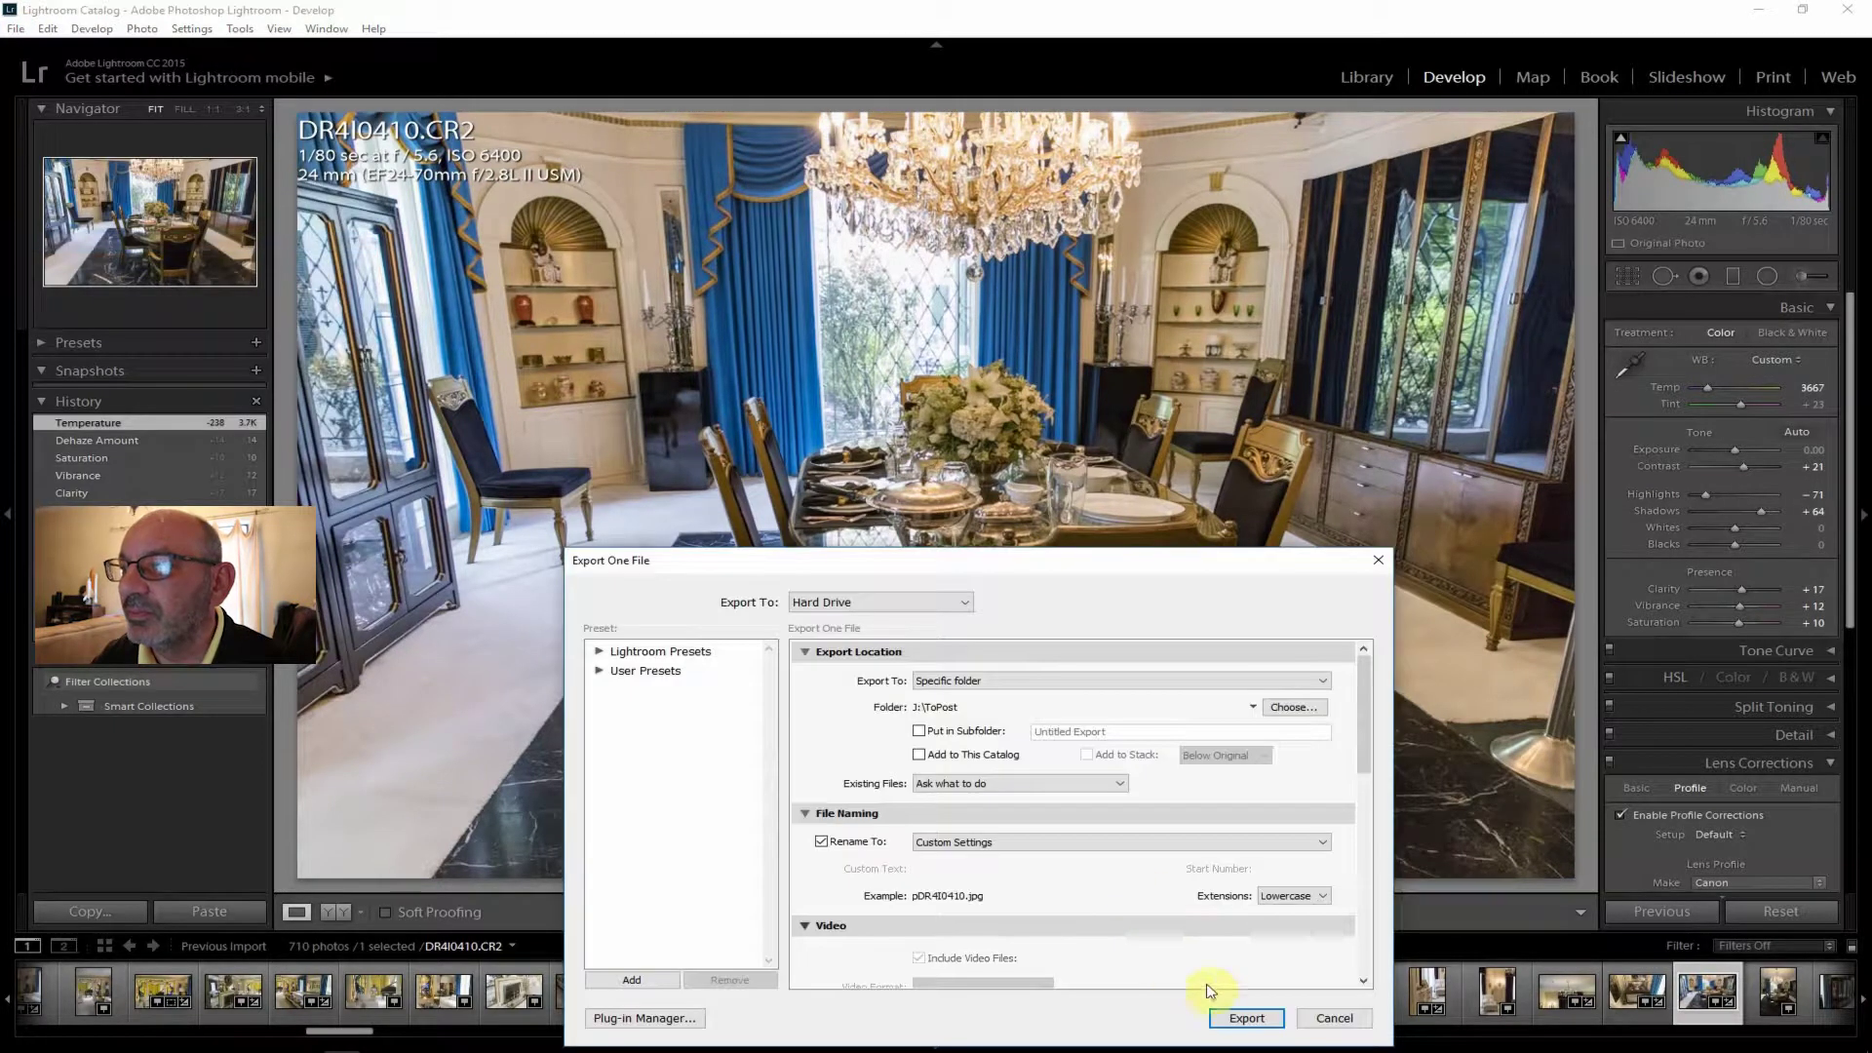
click(1258, 1011)
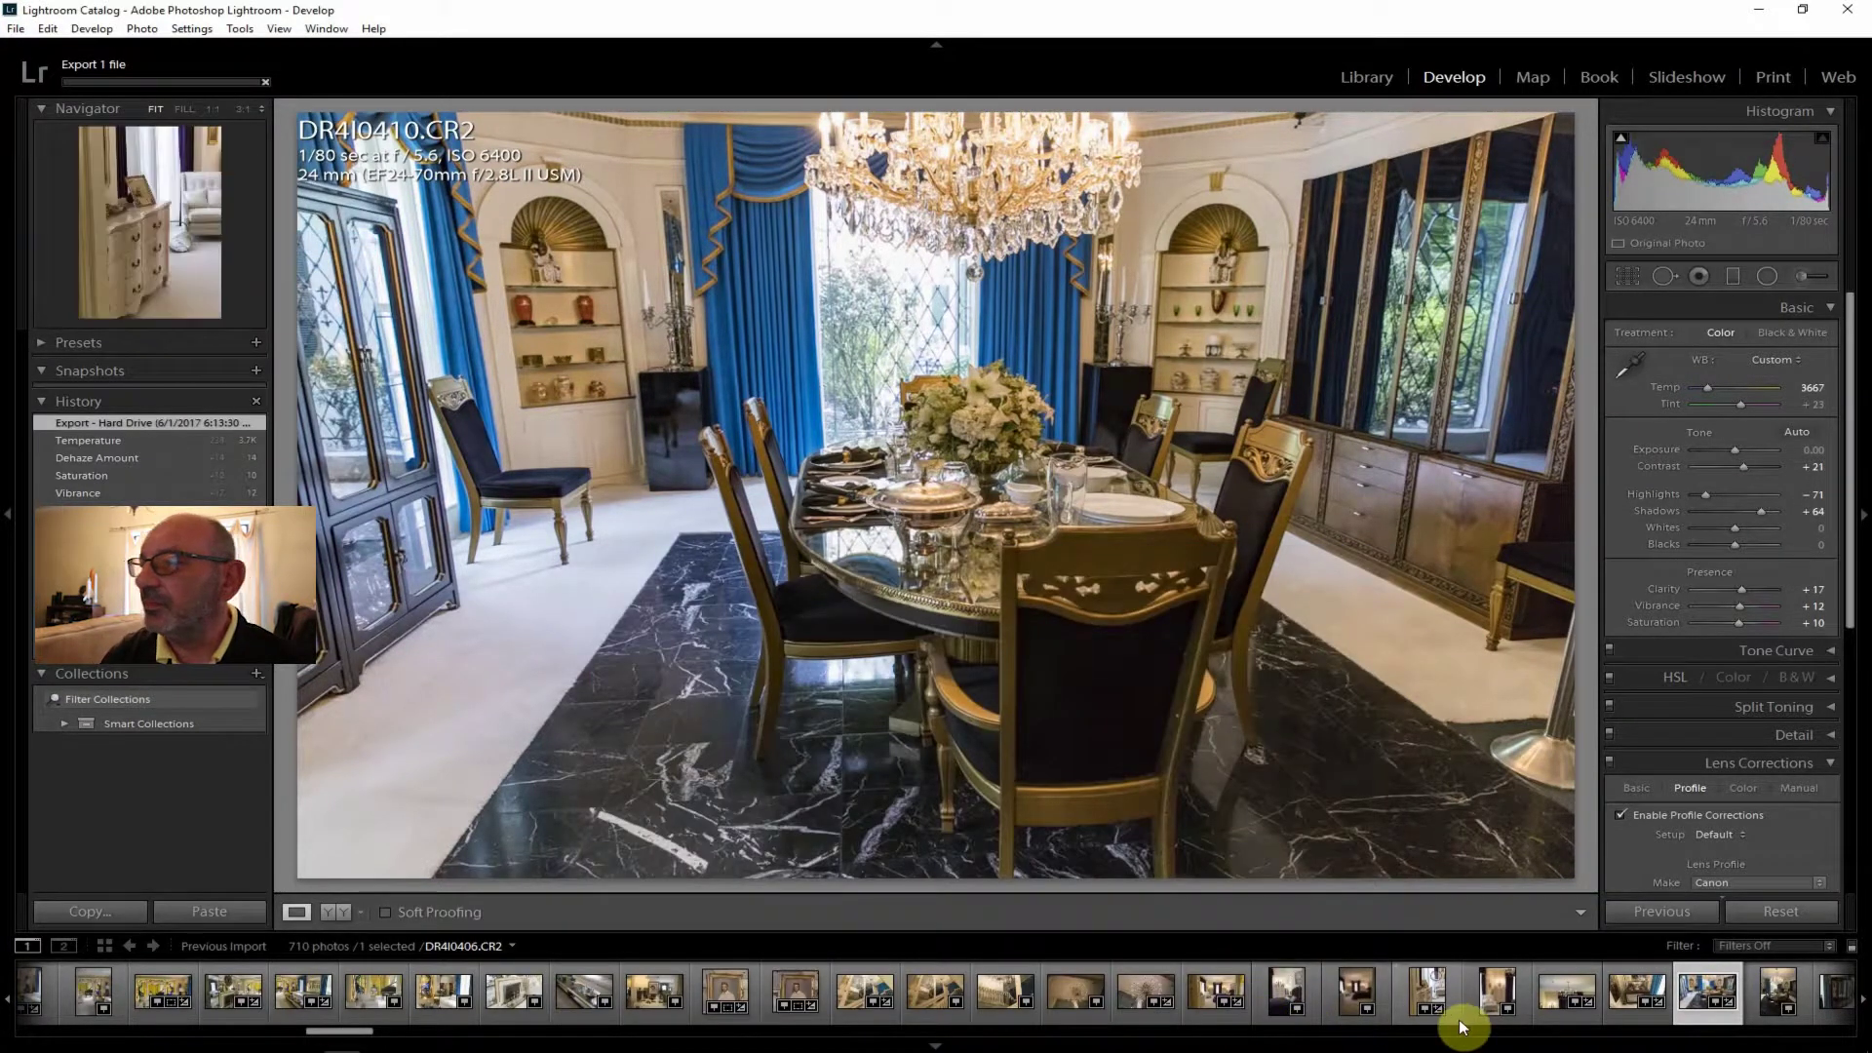
Open the display cabinet photo DR4I0412.CR2, enable lens profile corrections, and set contrast to +19 and highlights to -57.
click(1768, 986)
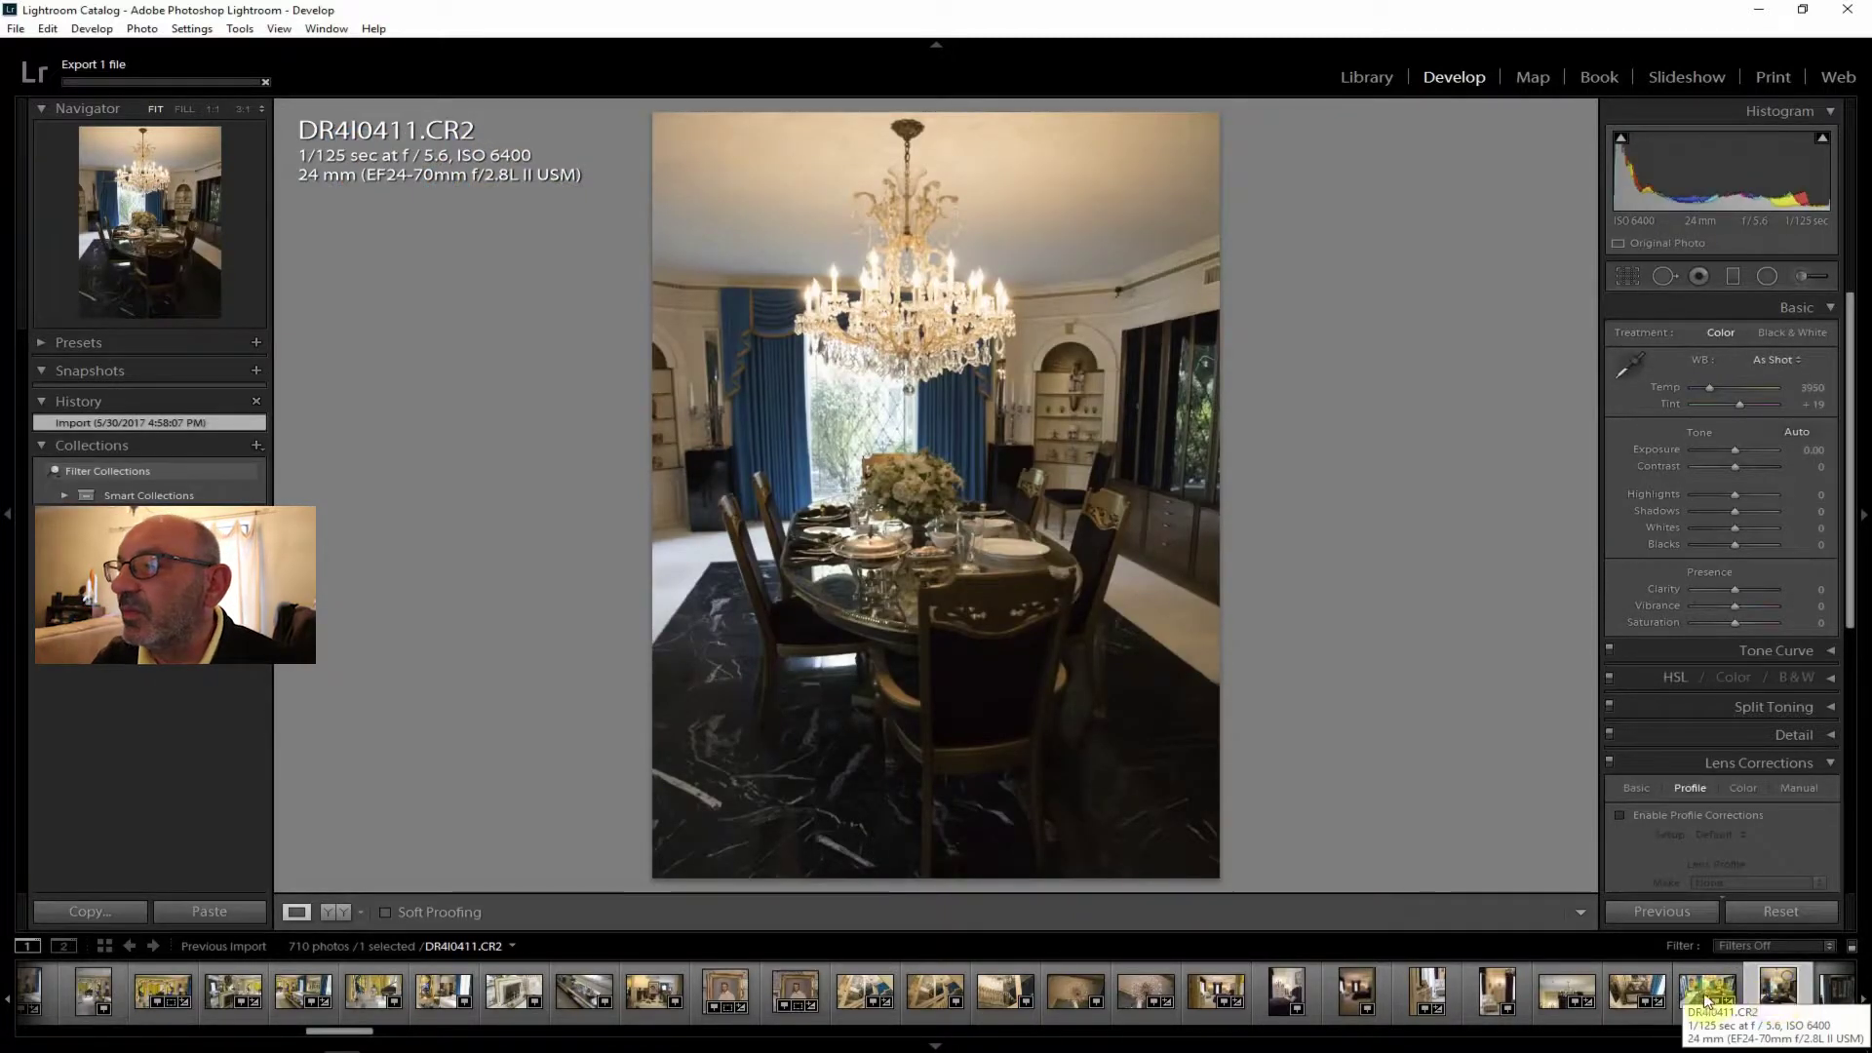
click(1831, 993)
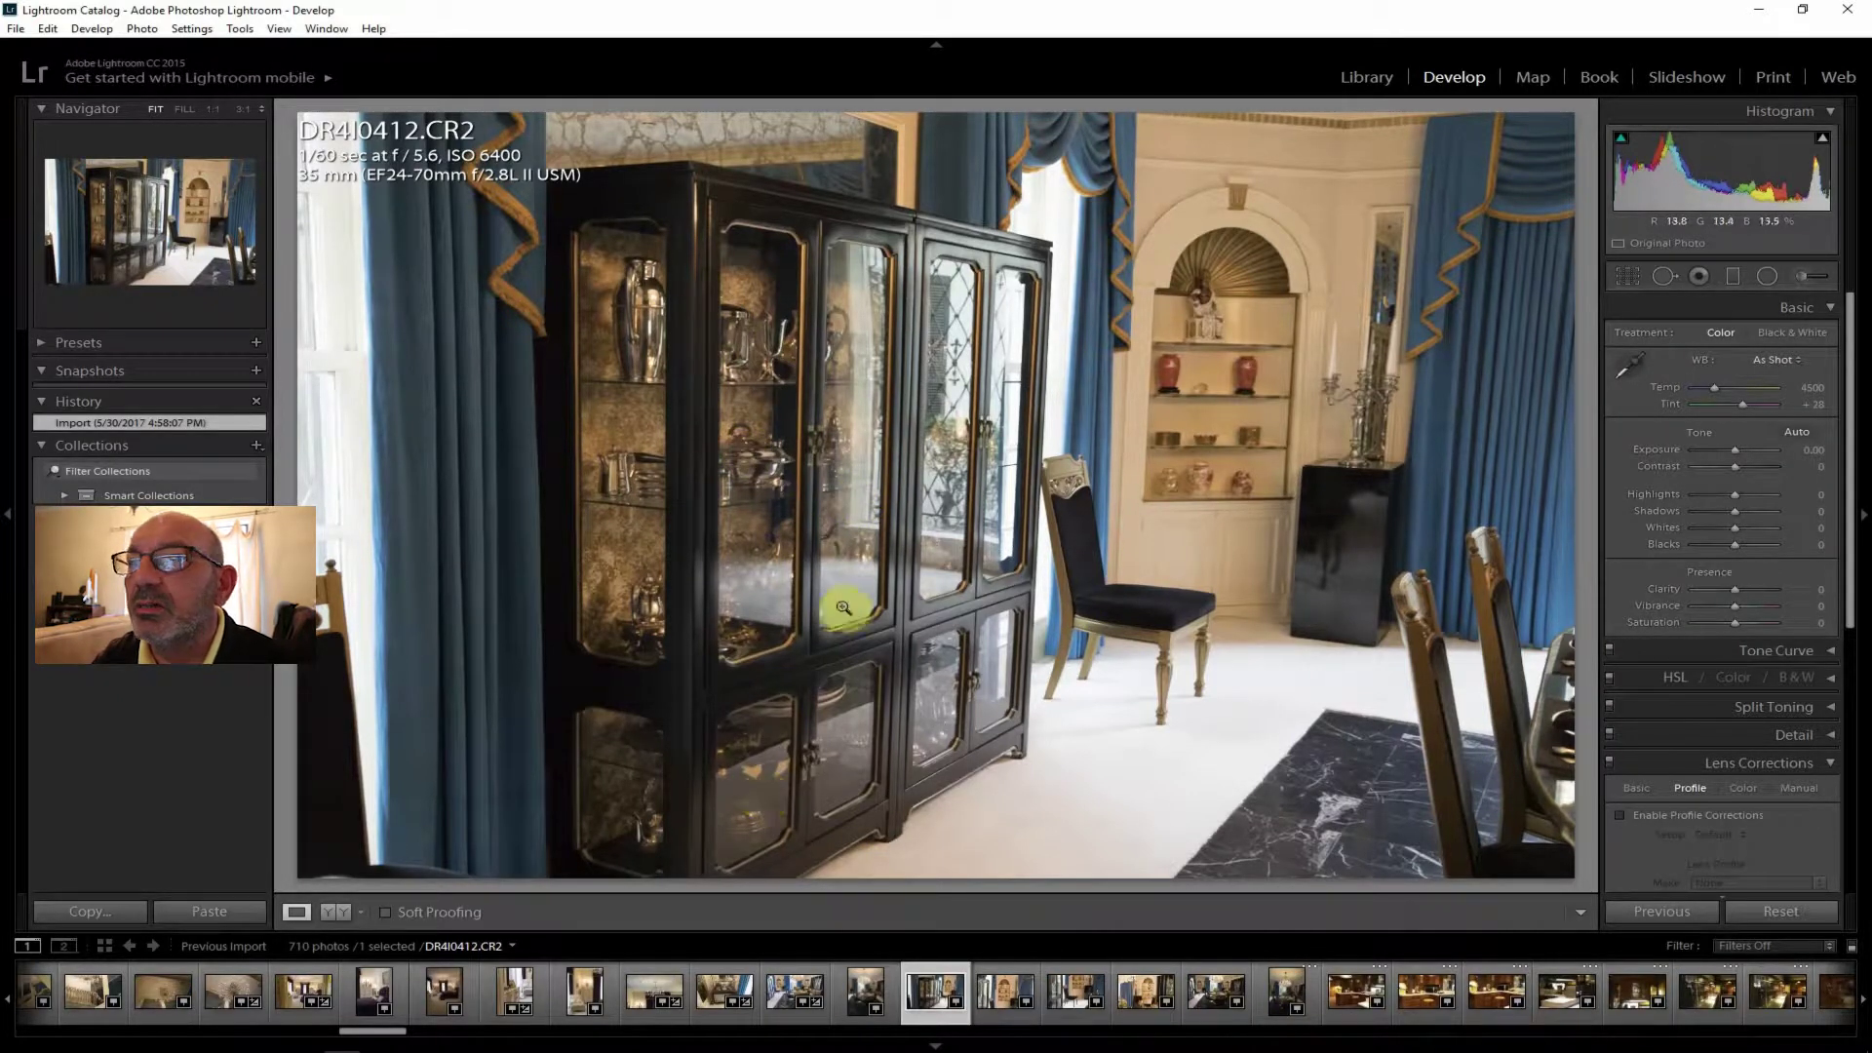
click(1675, 815)
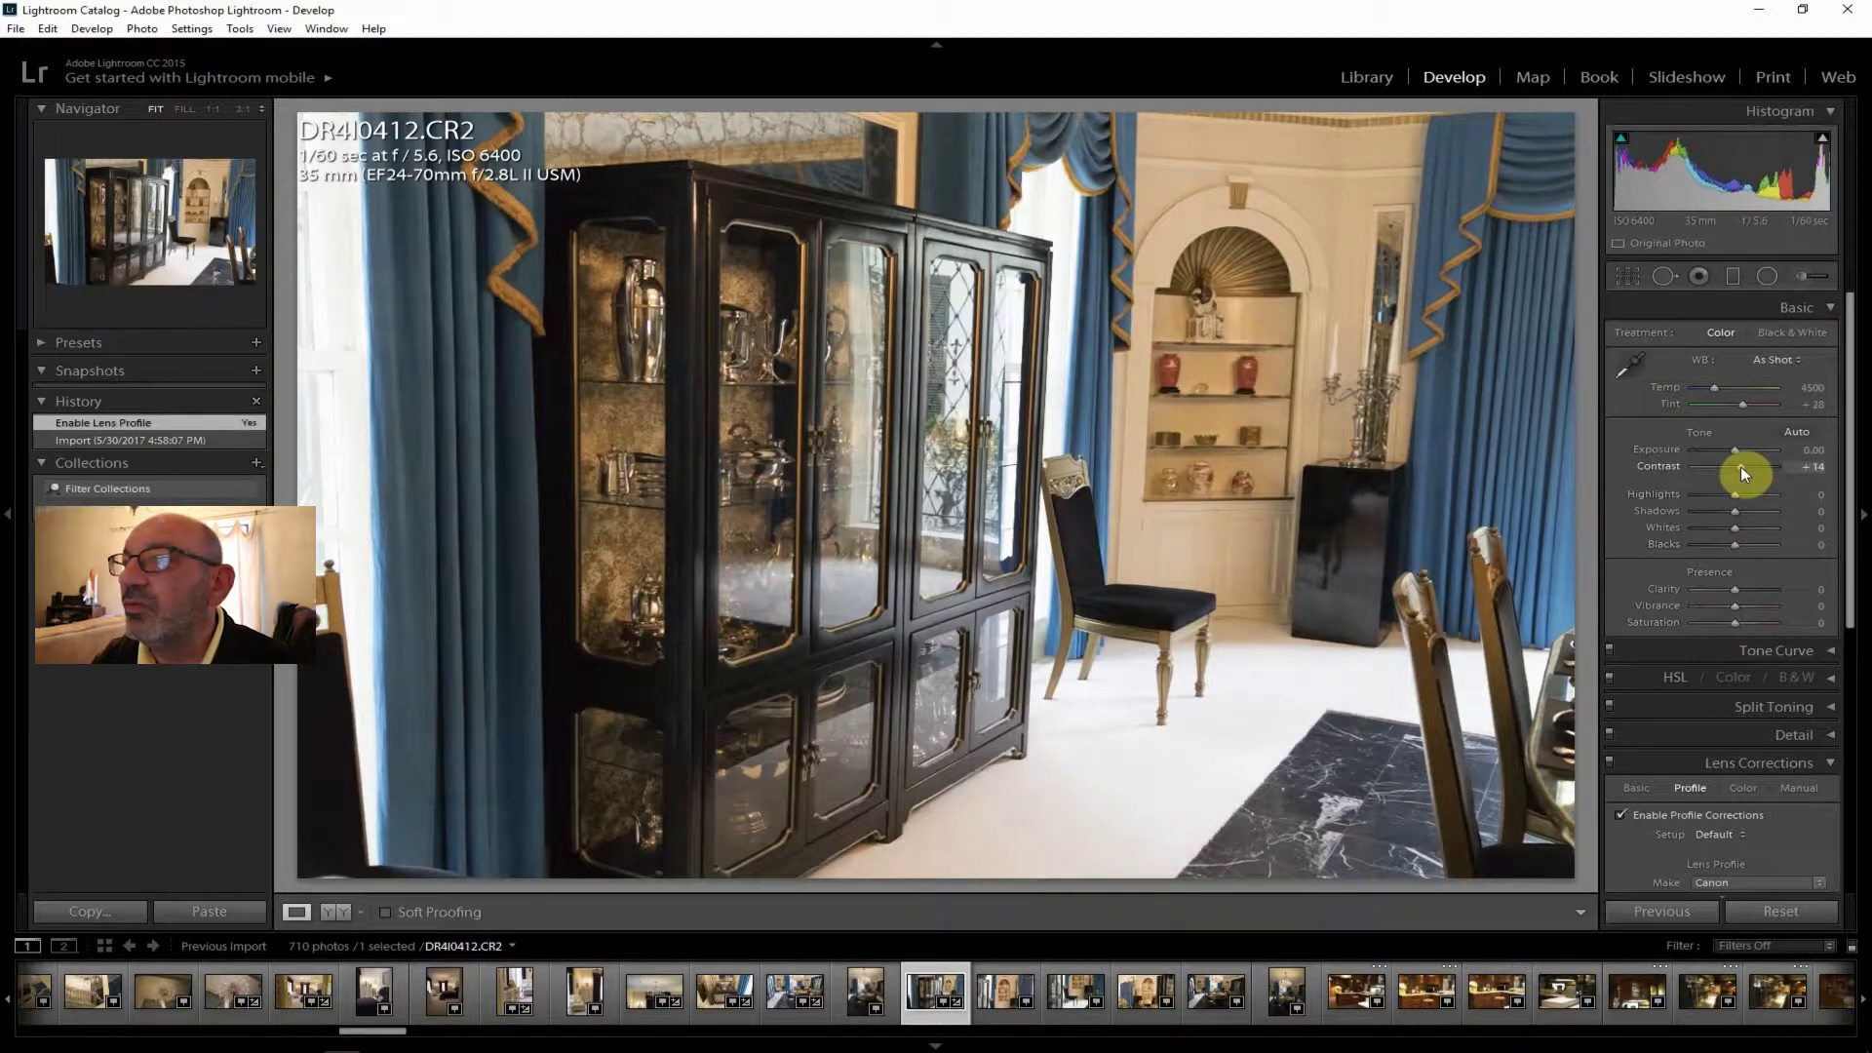
drag(1740, 466, 1741, 466)
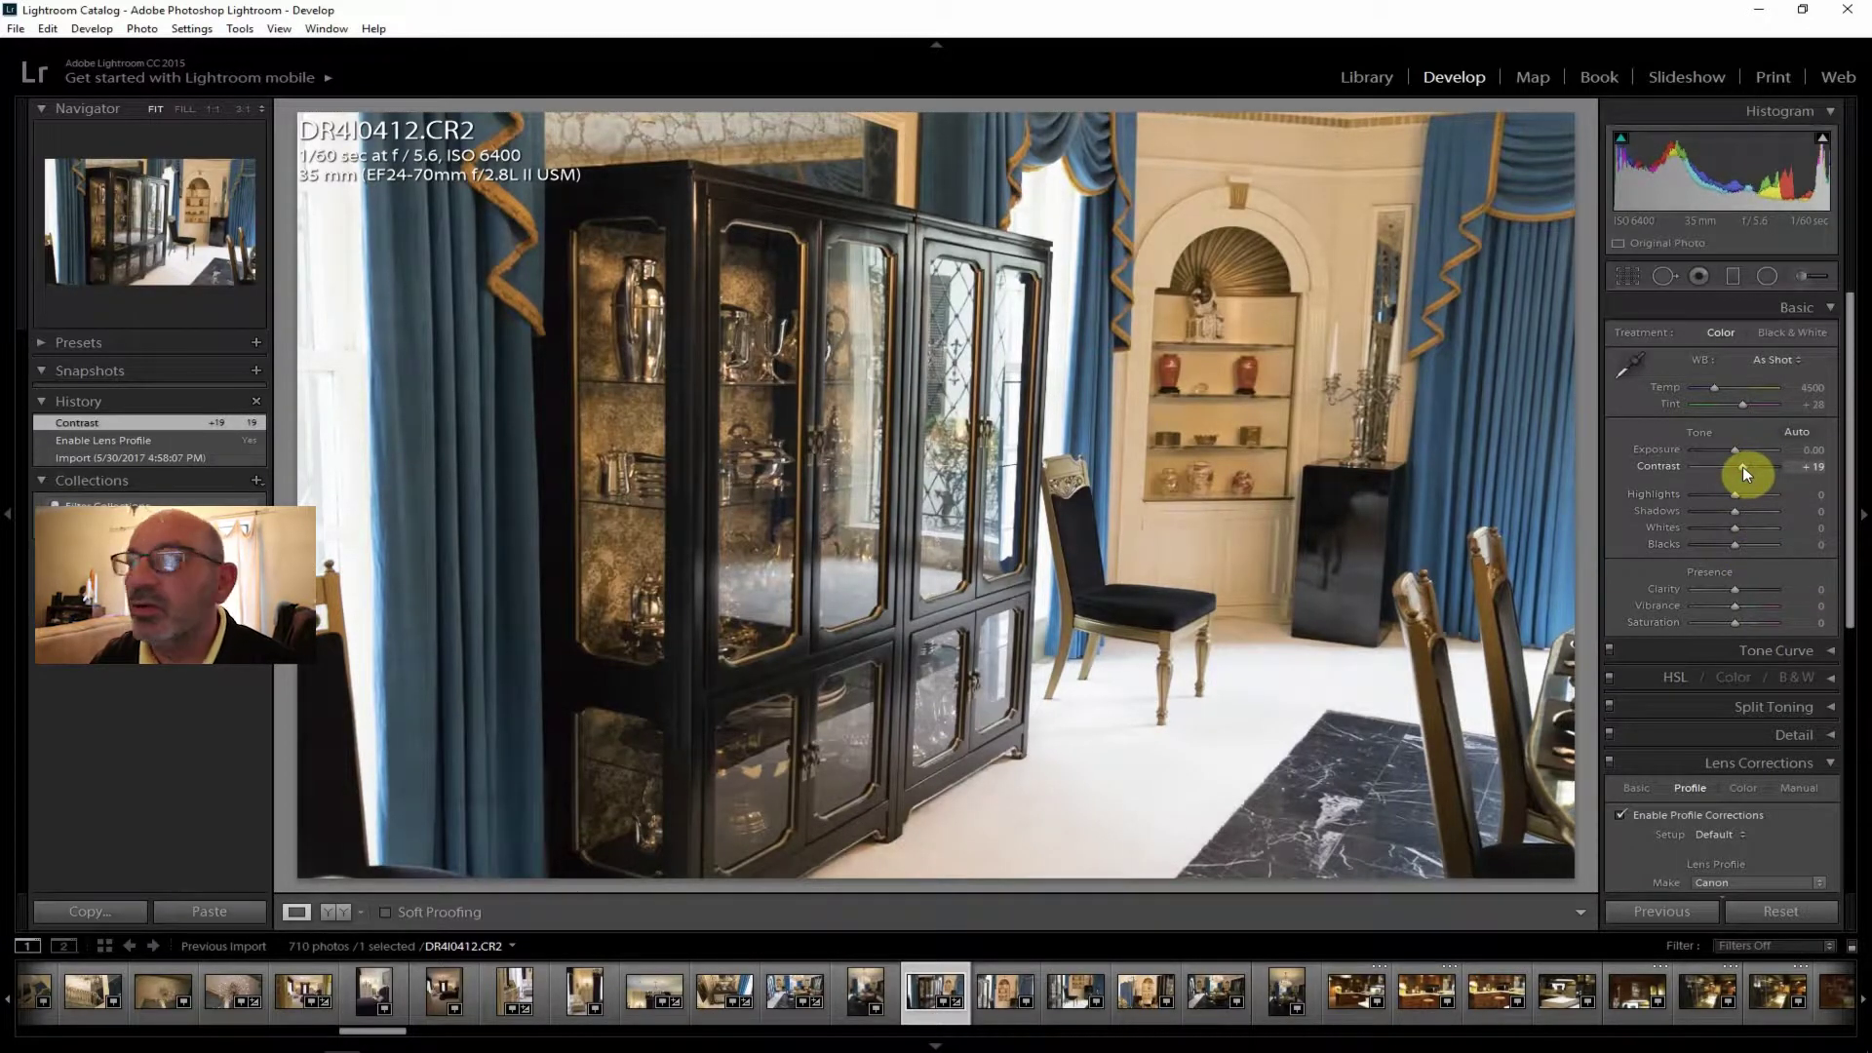
click(1739, 499)
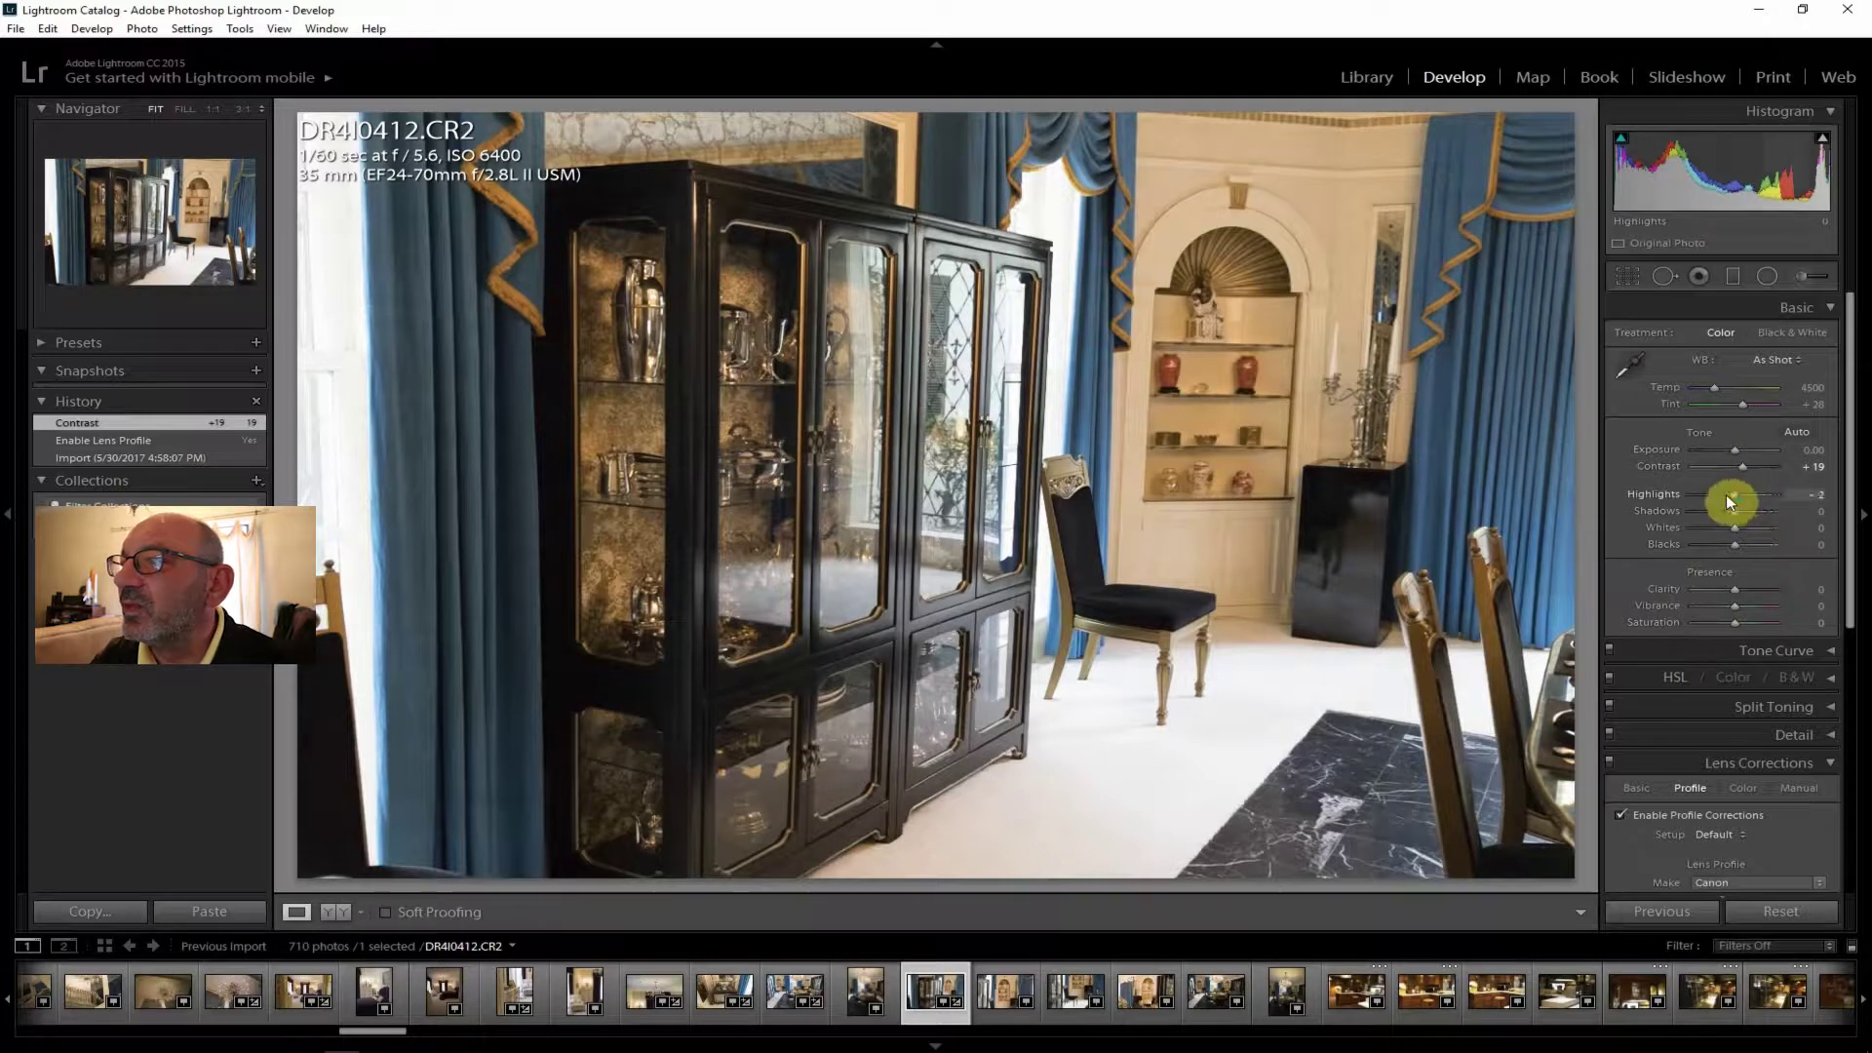
drag(1716, 496, 1712, 494)
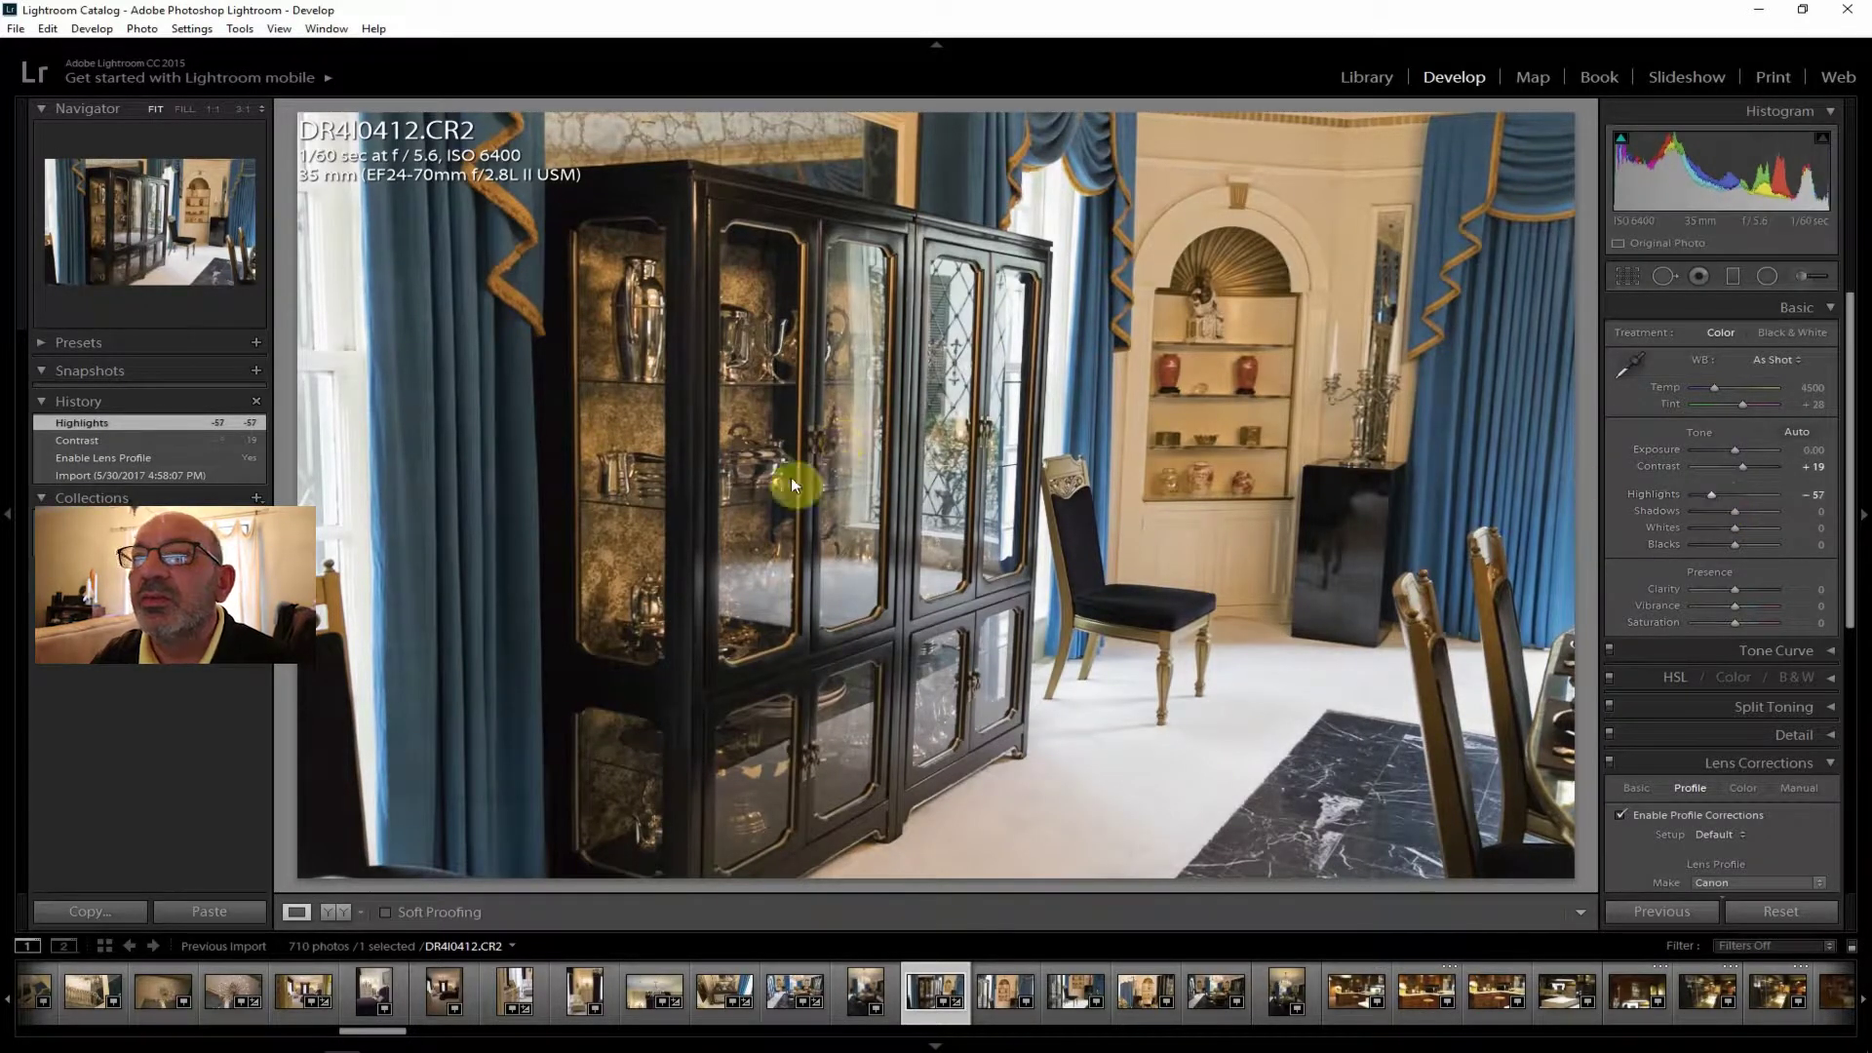
Inspect the silverware inside the cabinet at 1:1, return to the fitted view, and cool DR4I0412.CR2's white balance temperature to 3667.
click(643, 320)
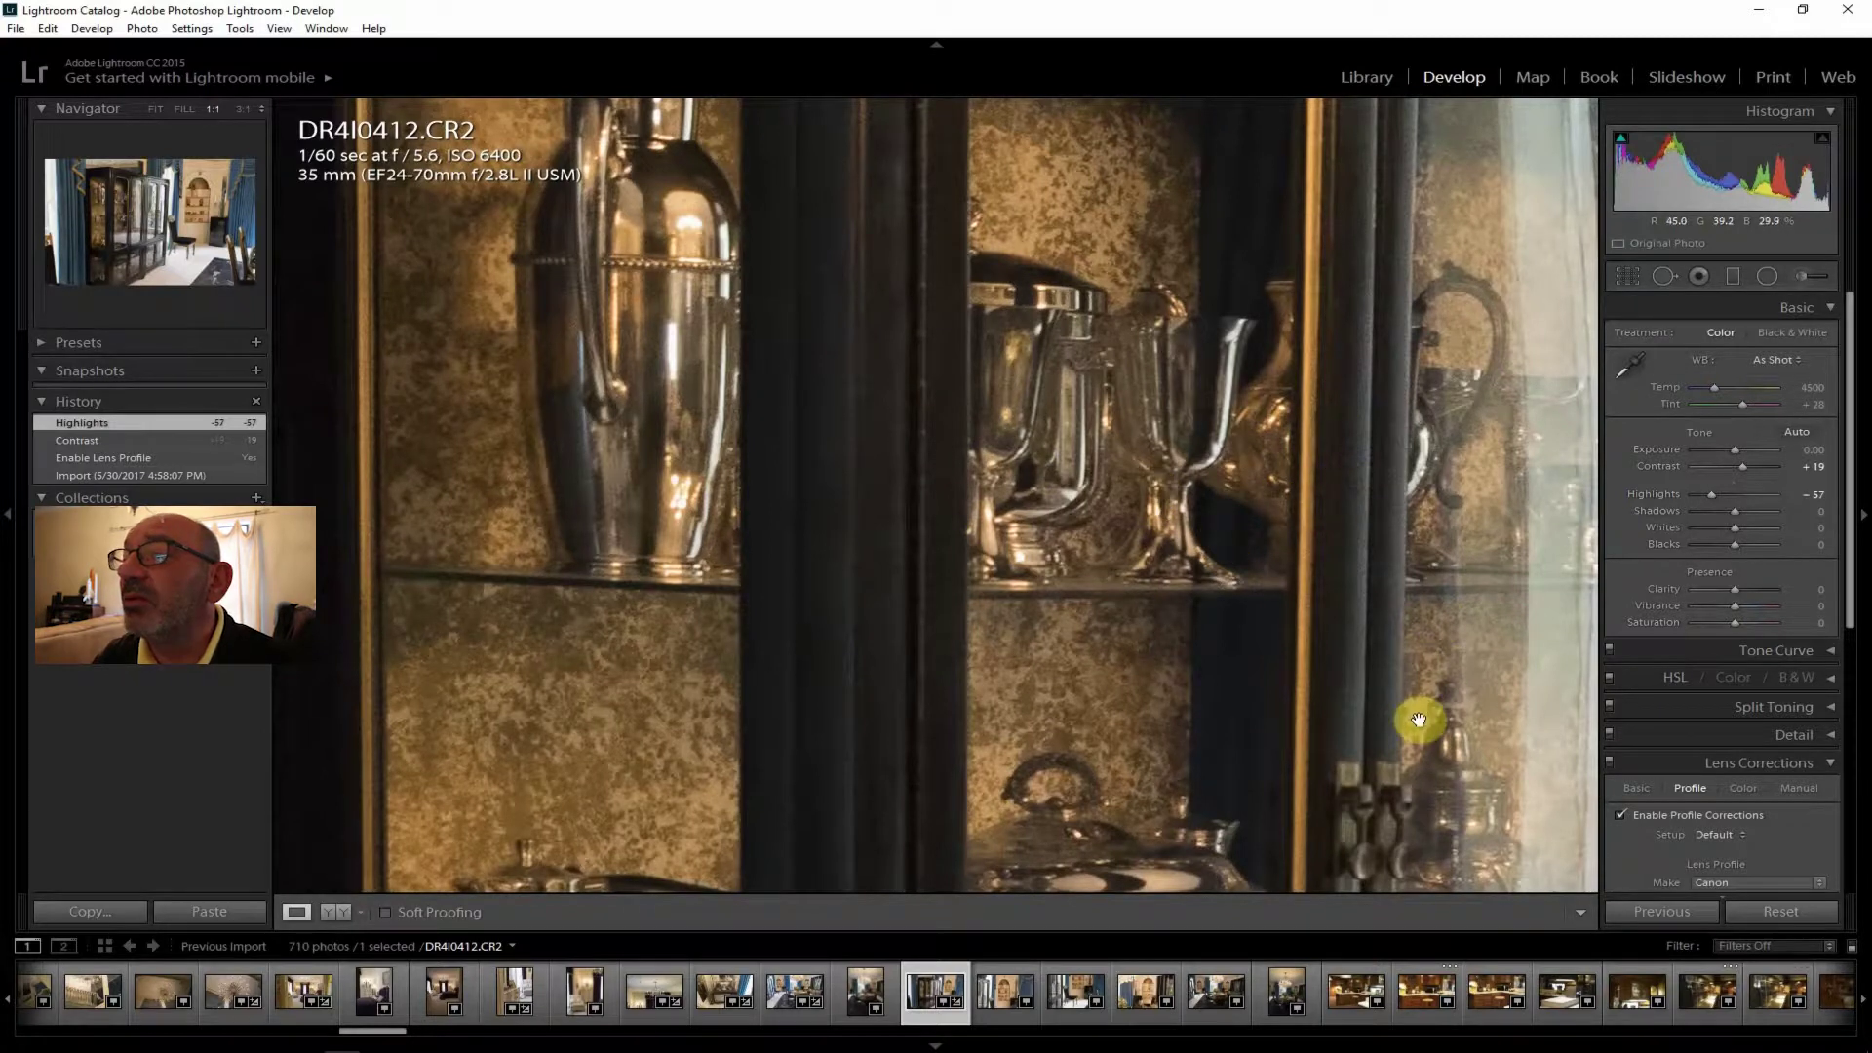
drag(1421, 718, 1256, 504)
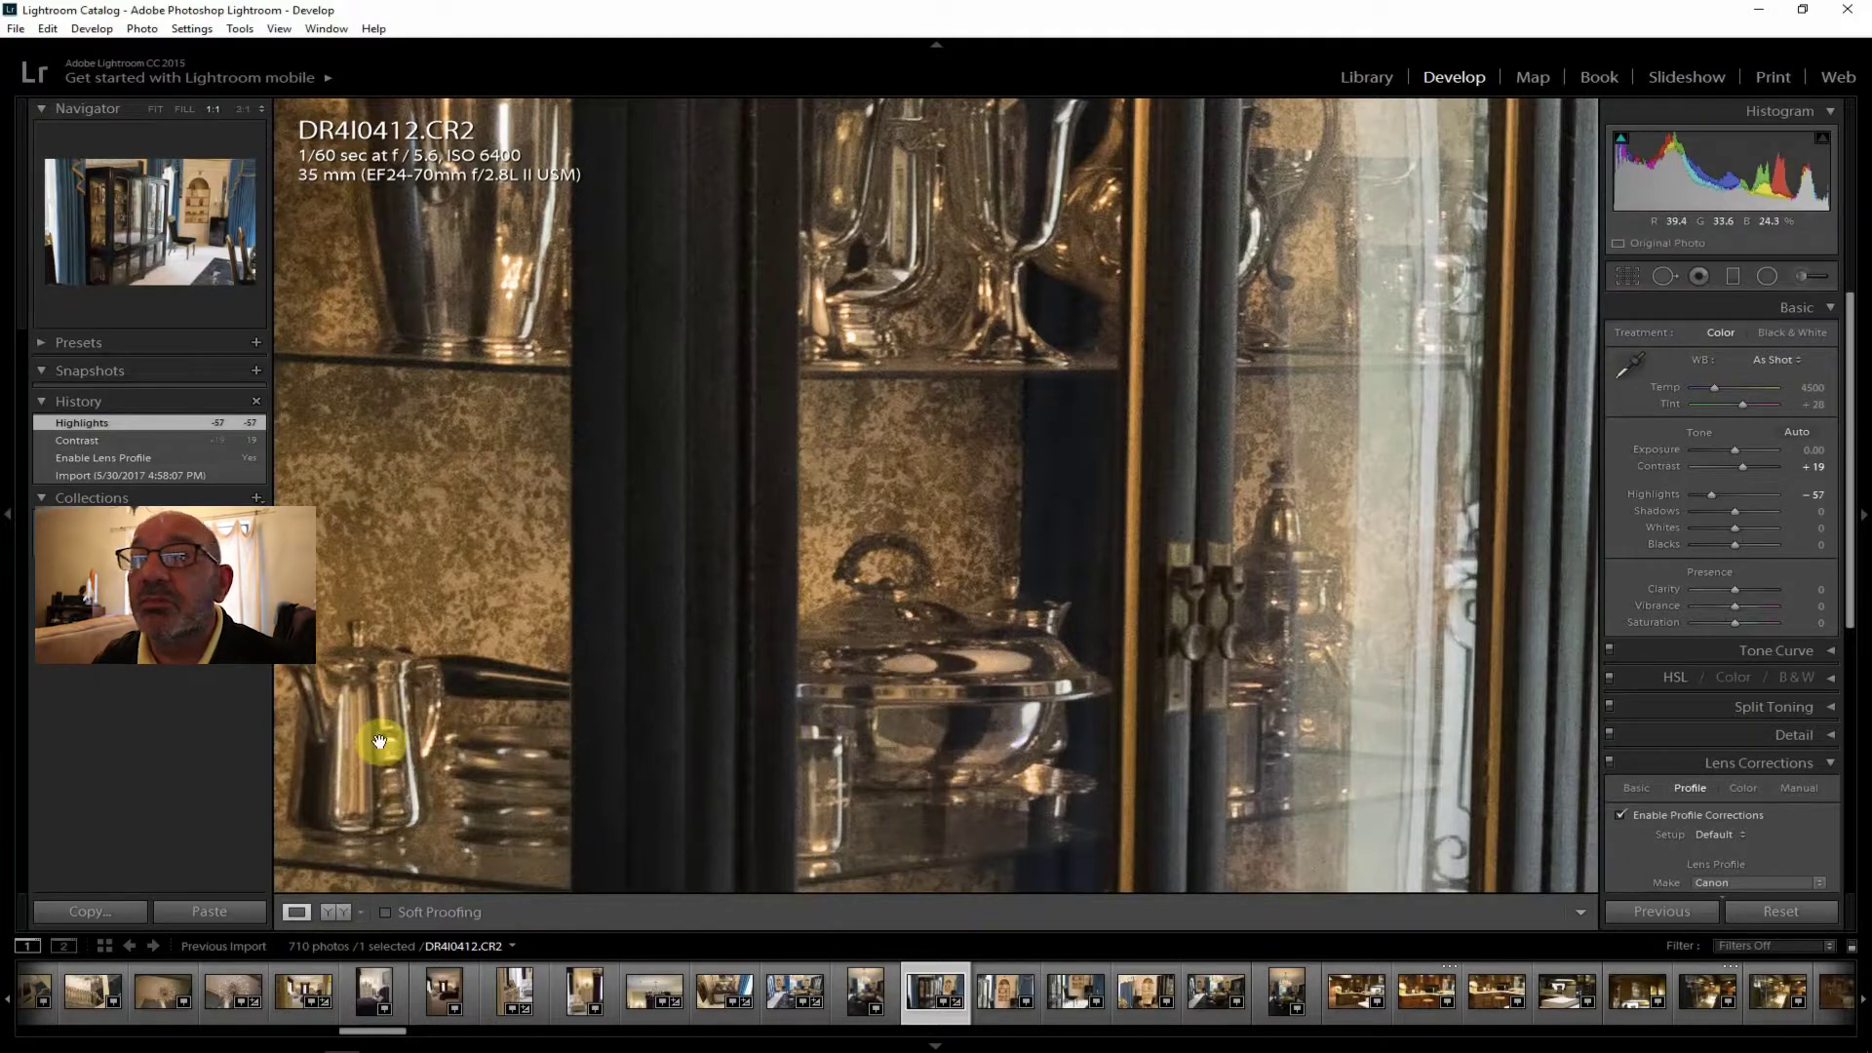
click(155, 108)
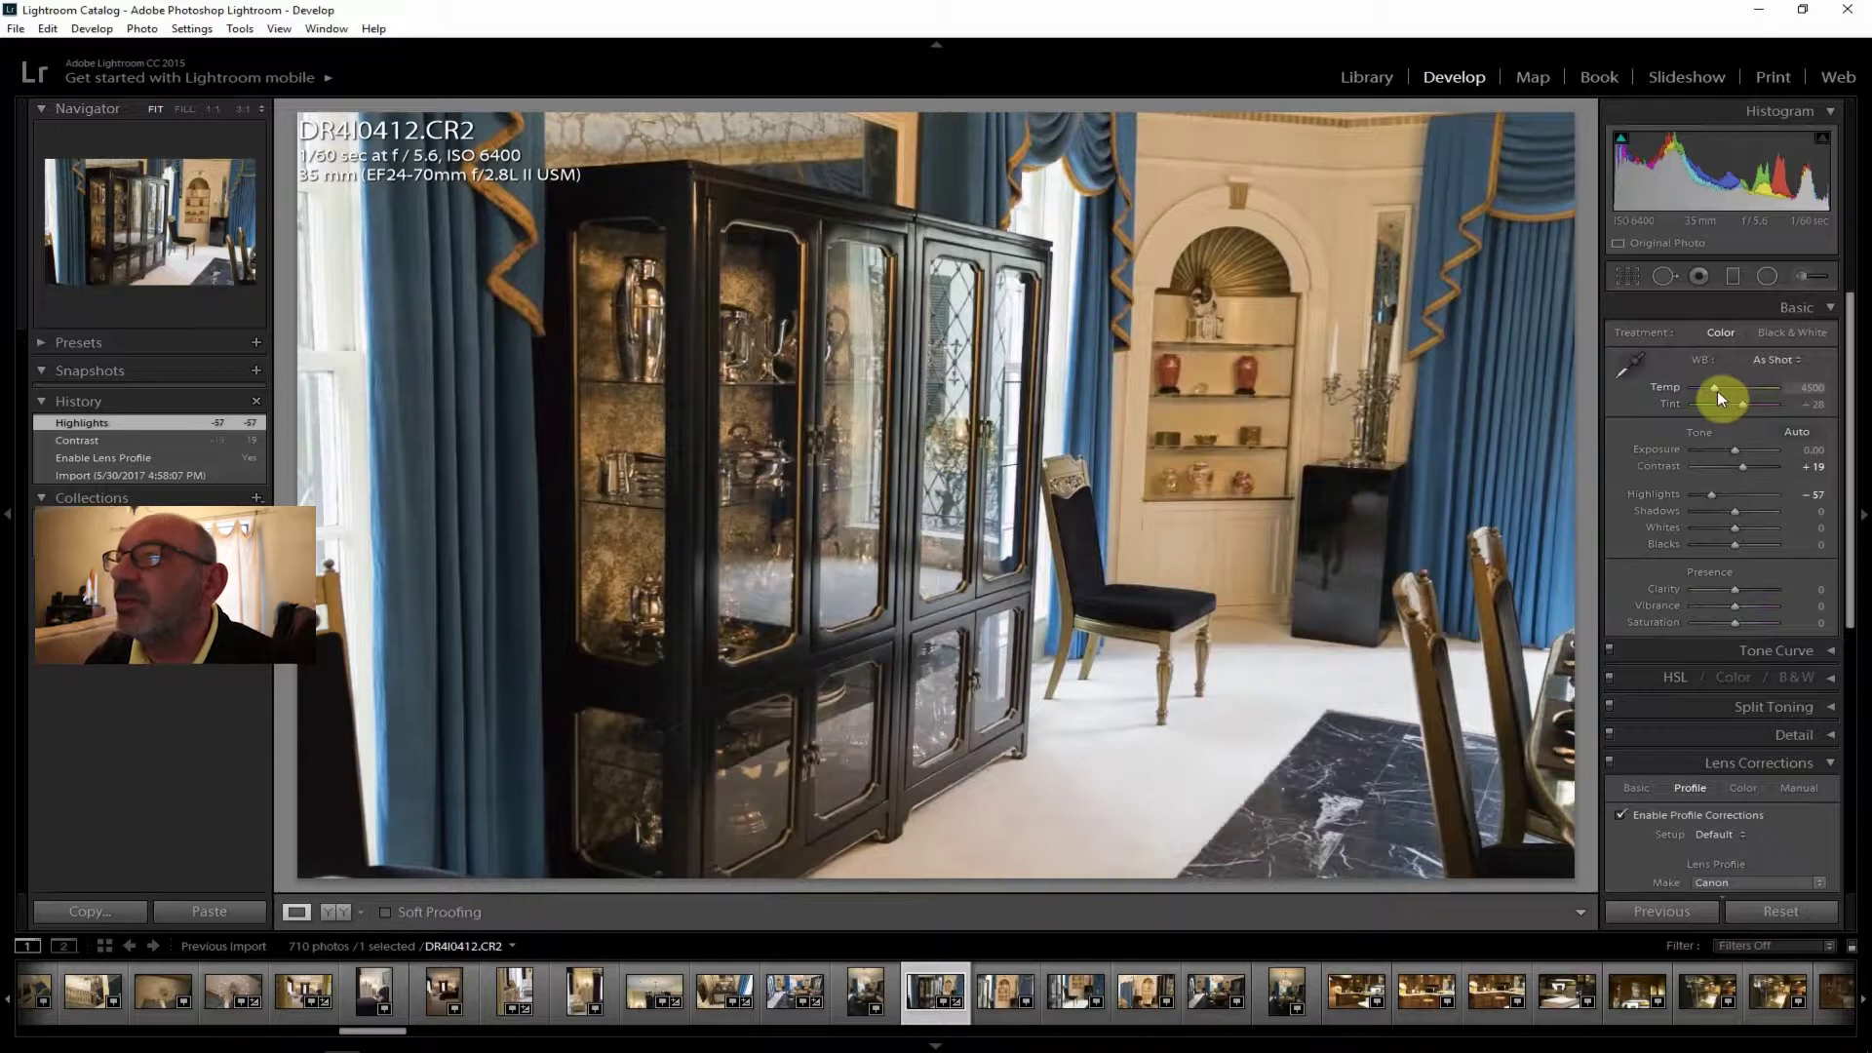
drag(1716, 388, 1711, 388)
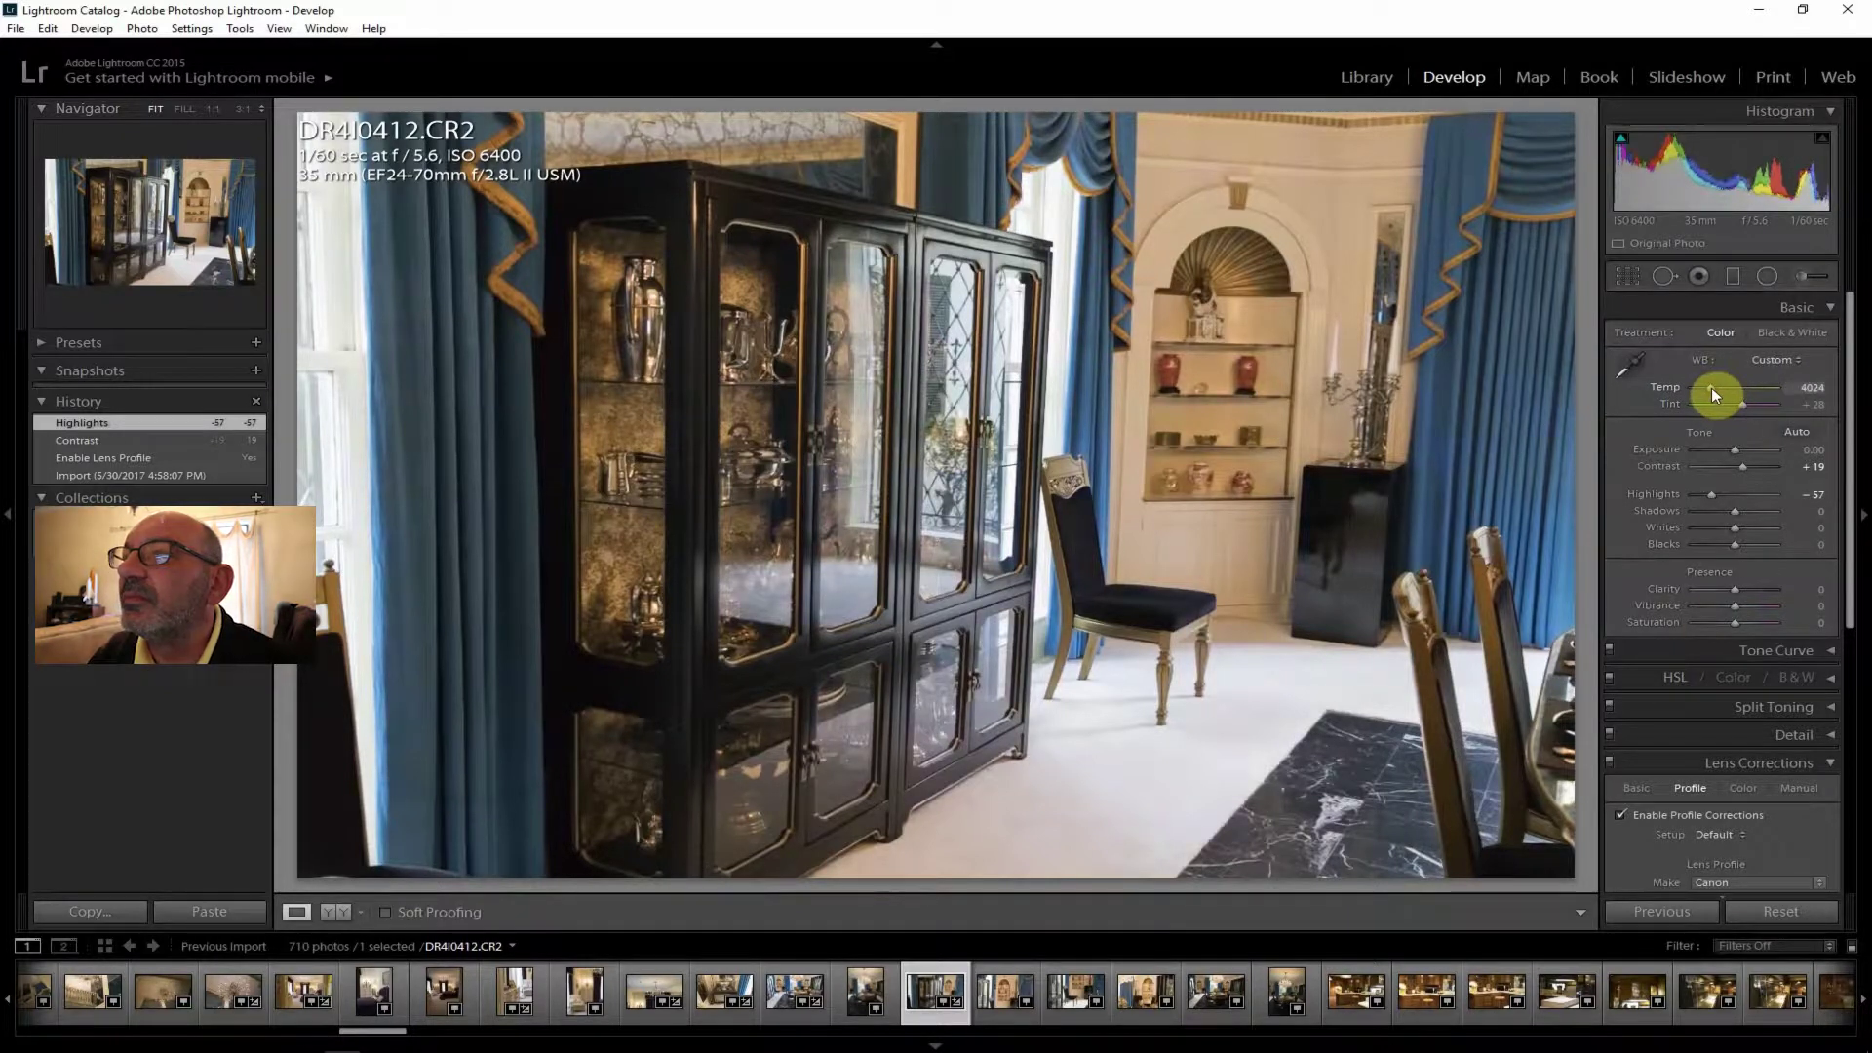
drag(1711, 388, 1708, 388)
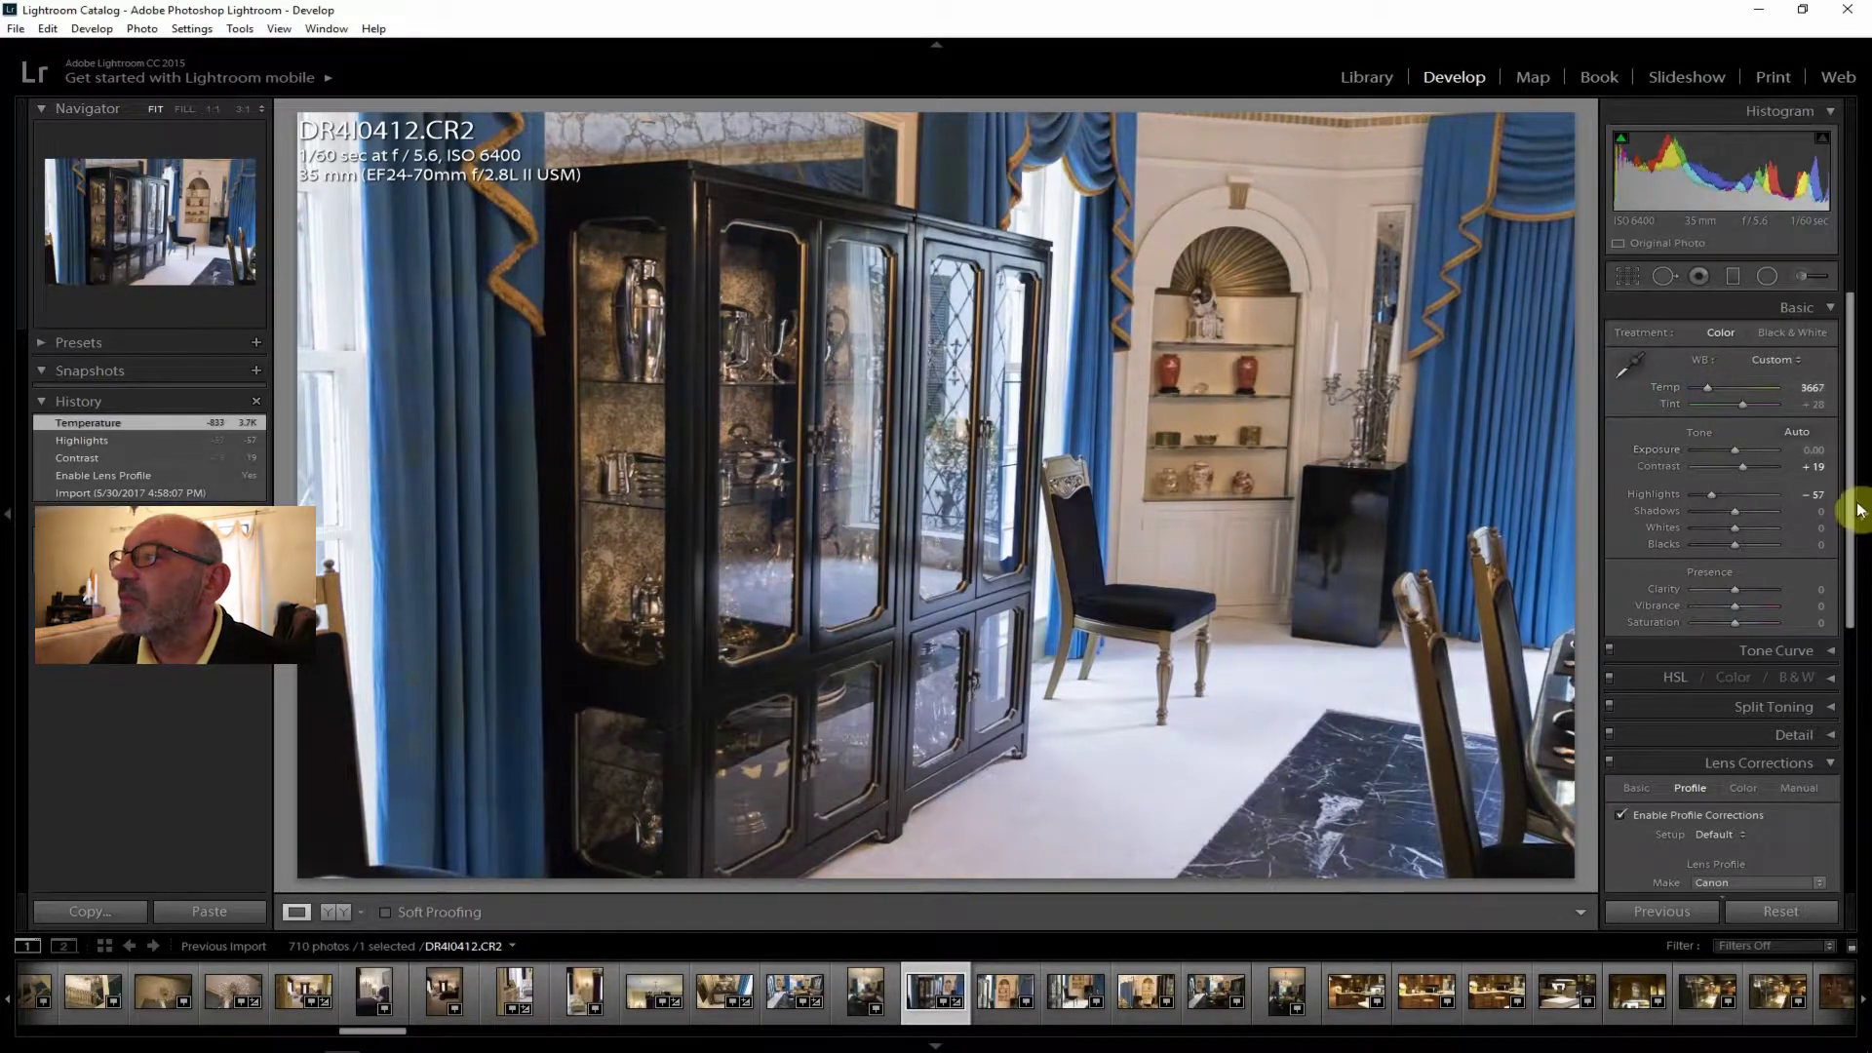
Set the cabinet photo's Shadows to +55, Clarity to +26 and white balance temperature to 3905.
drag(1765, 509, 1754, 509)
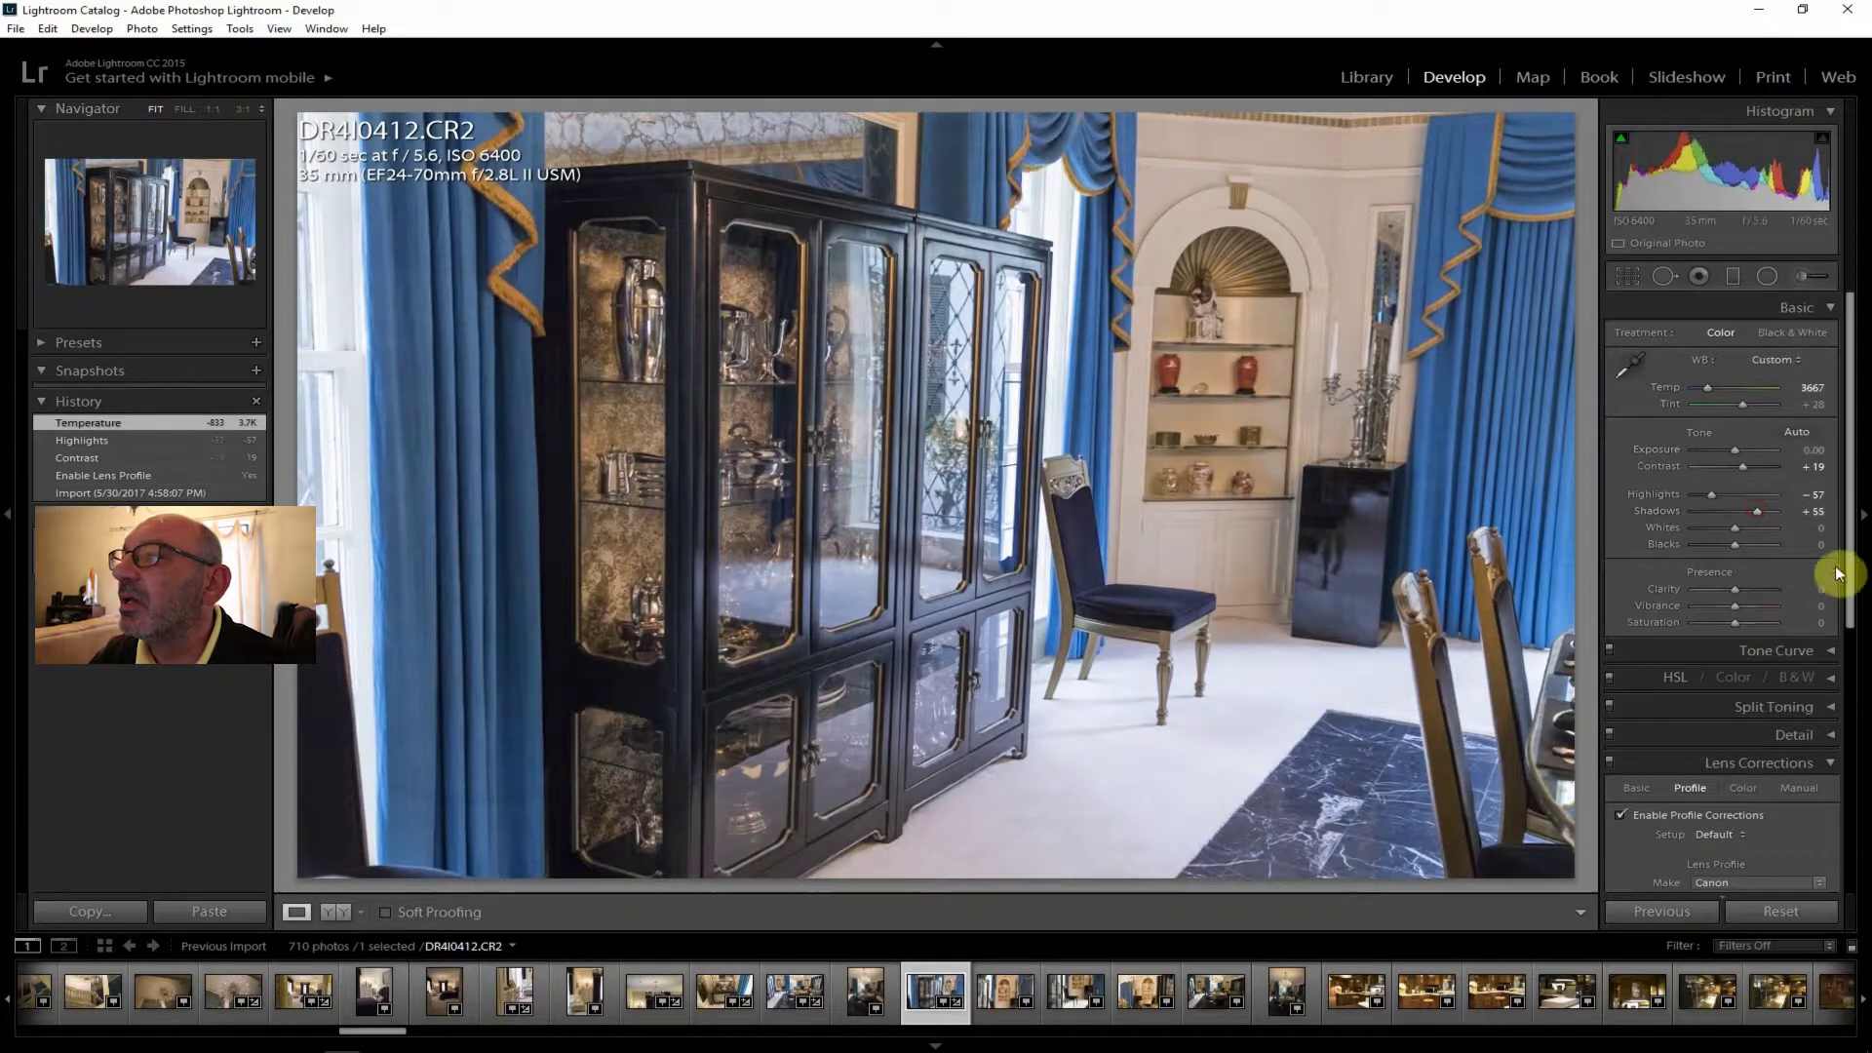
drag(1732, 585, 1745, 587)
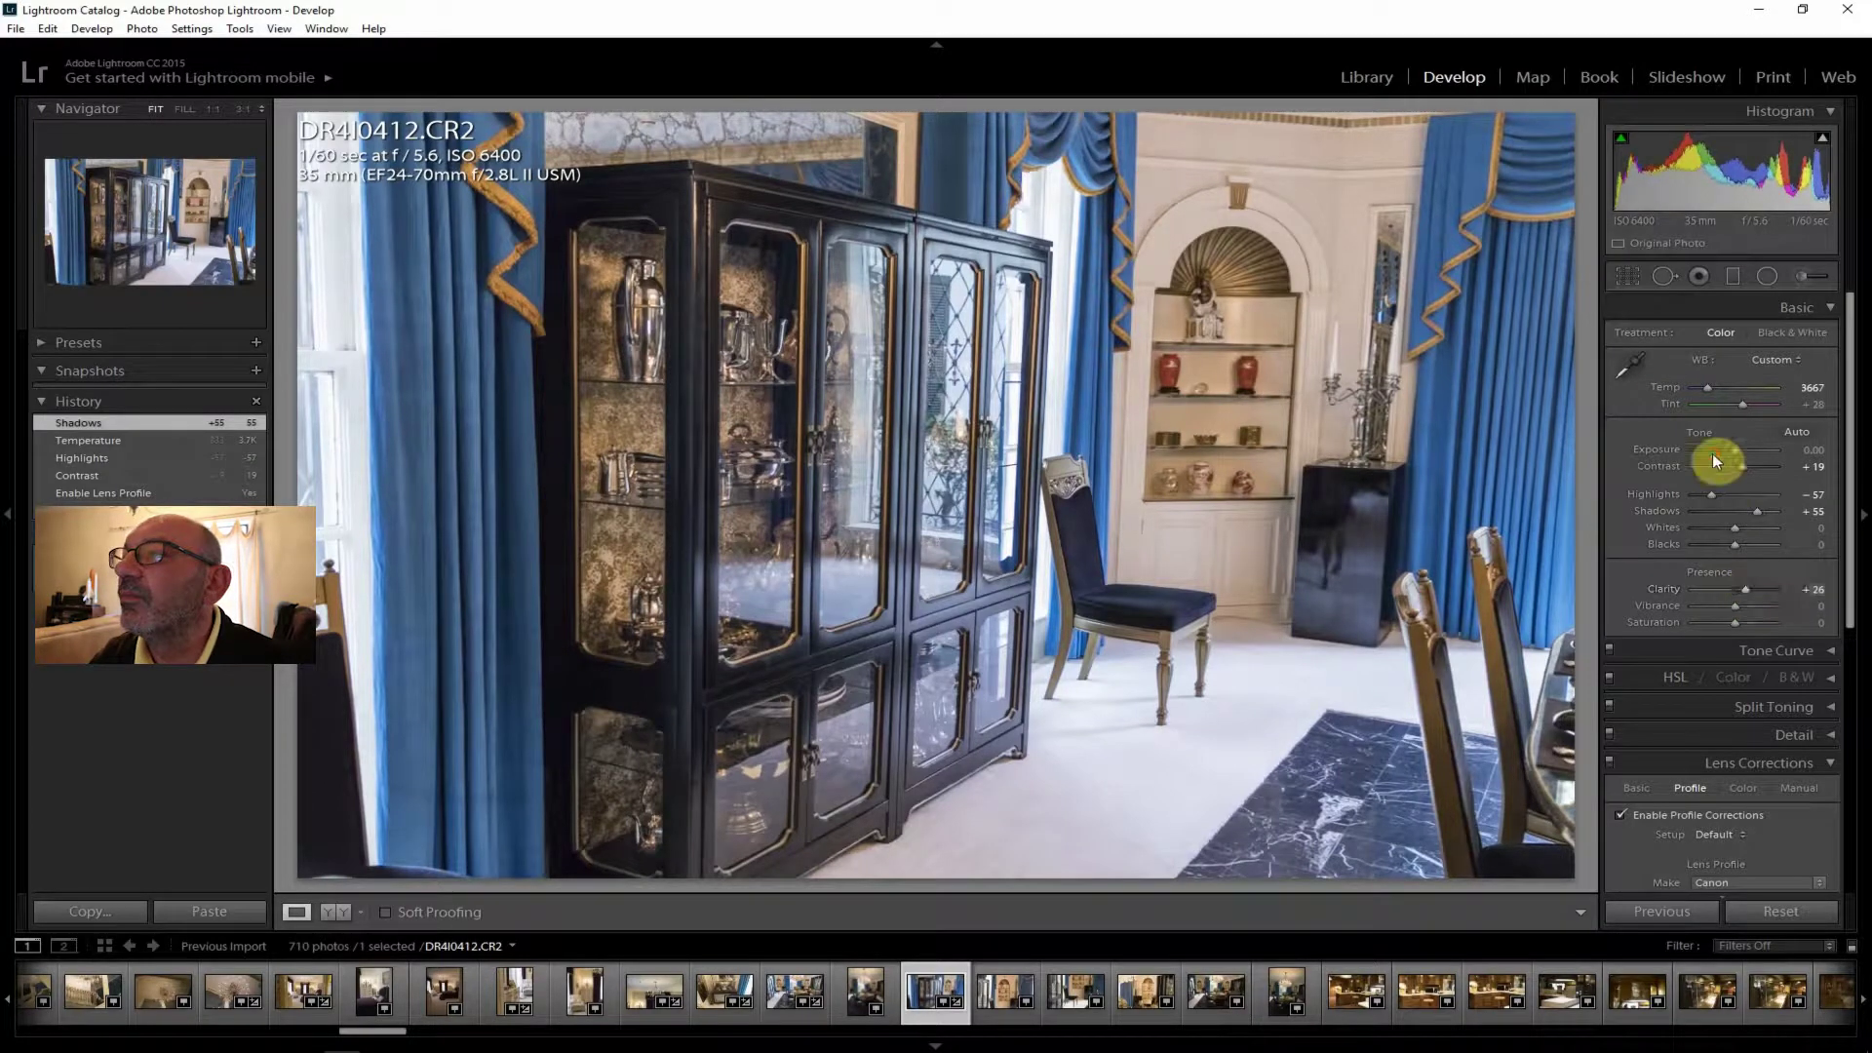
drag(1706, 387, 1708, 386)
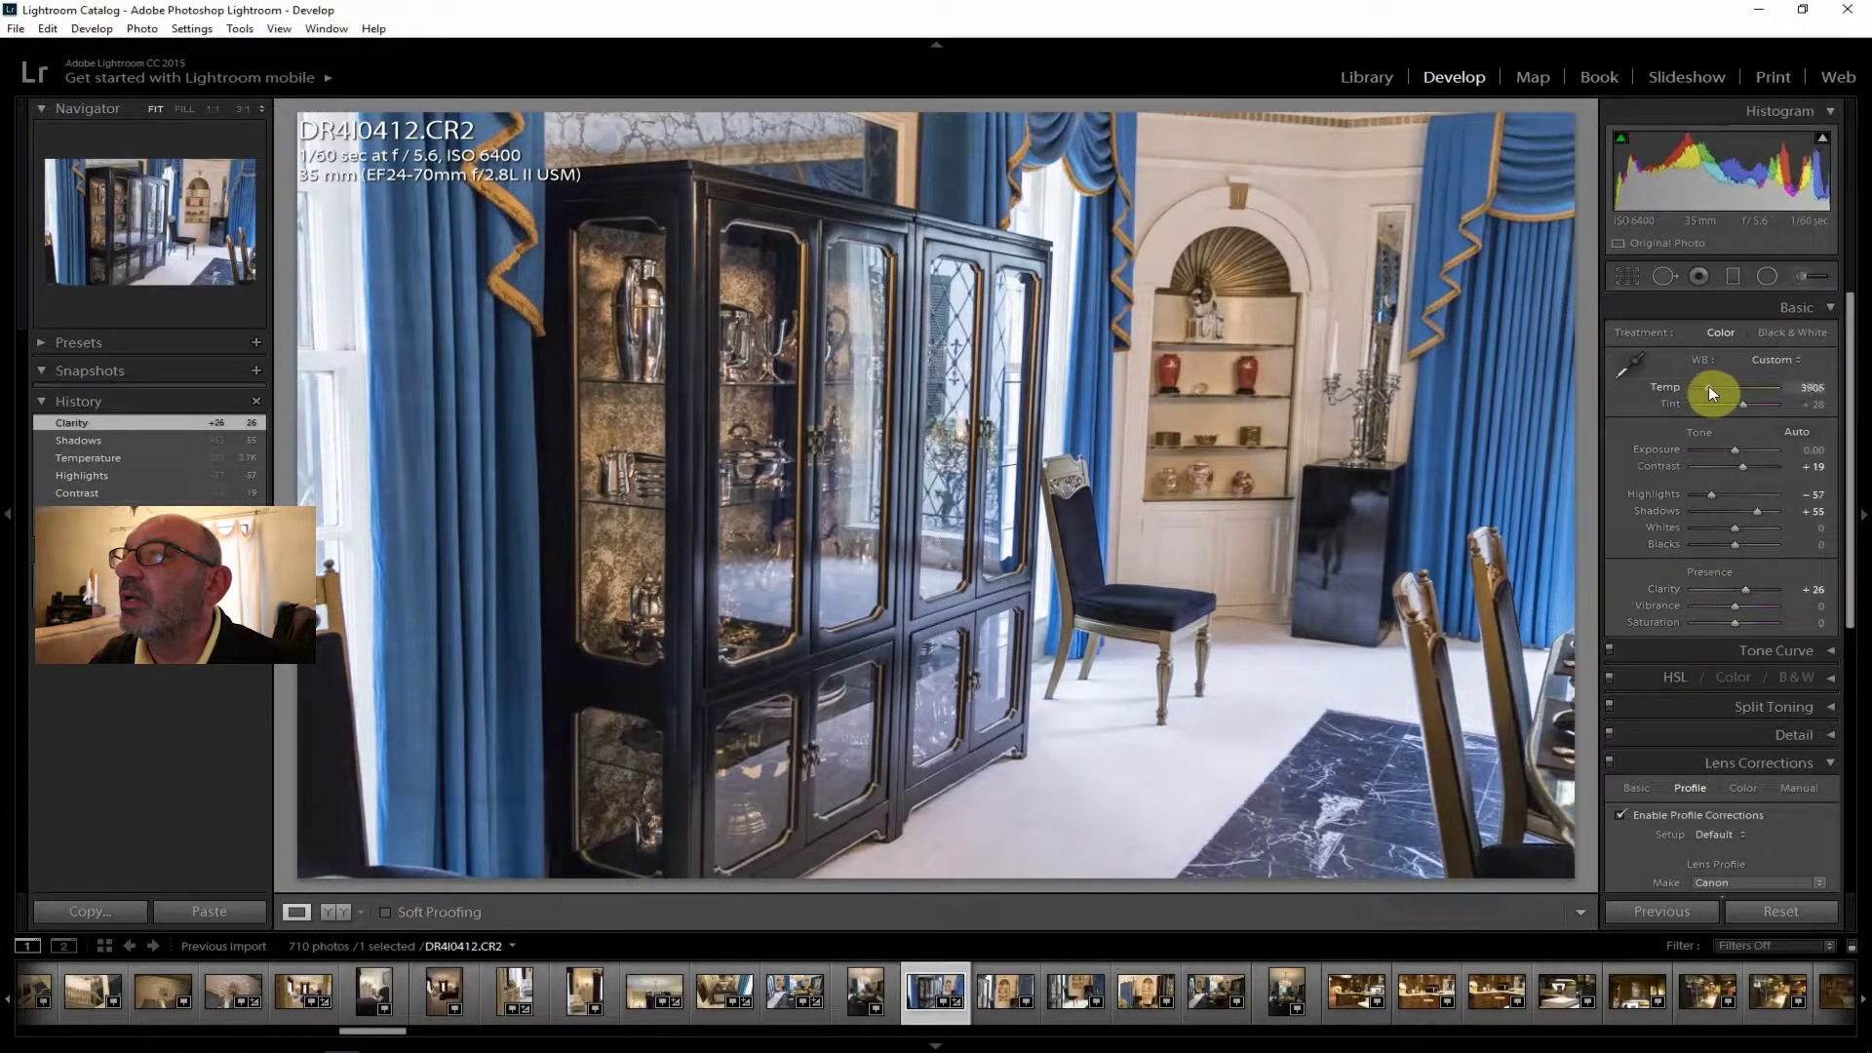
Set the cabinet photo's Dehaze amount to +40, Vibrance to +12 and Saturation to +7.
drag(1850, 466, 1850, 729)
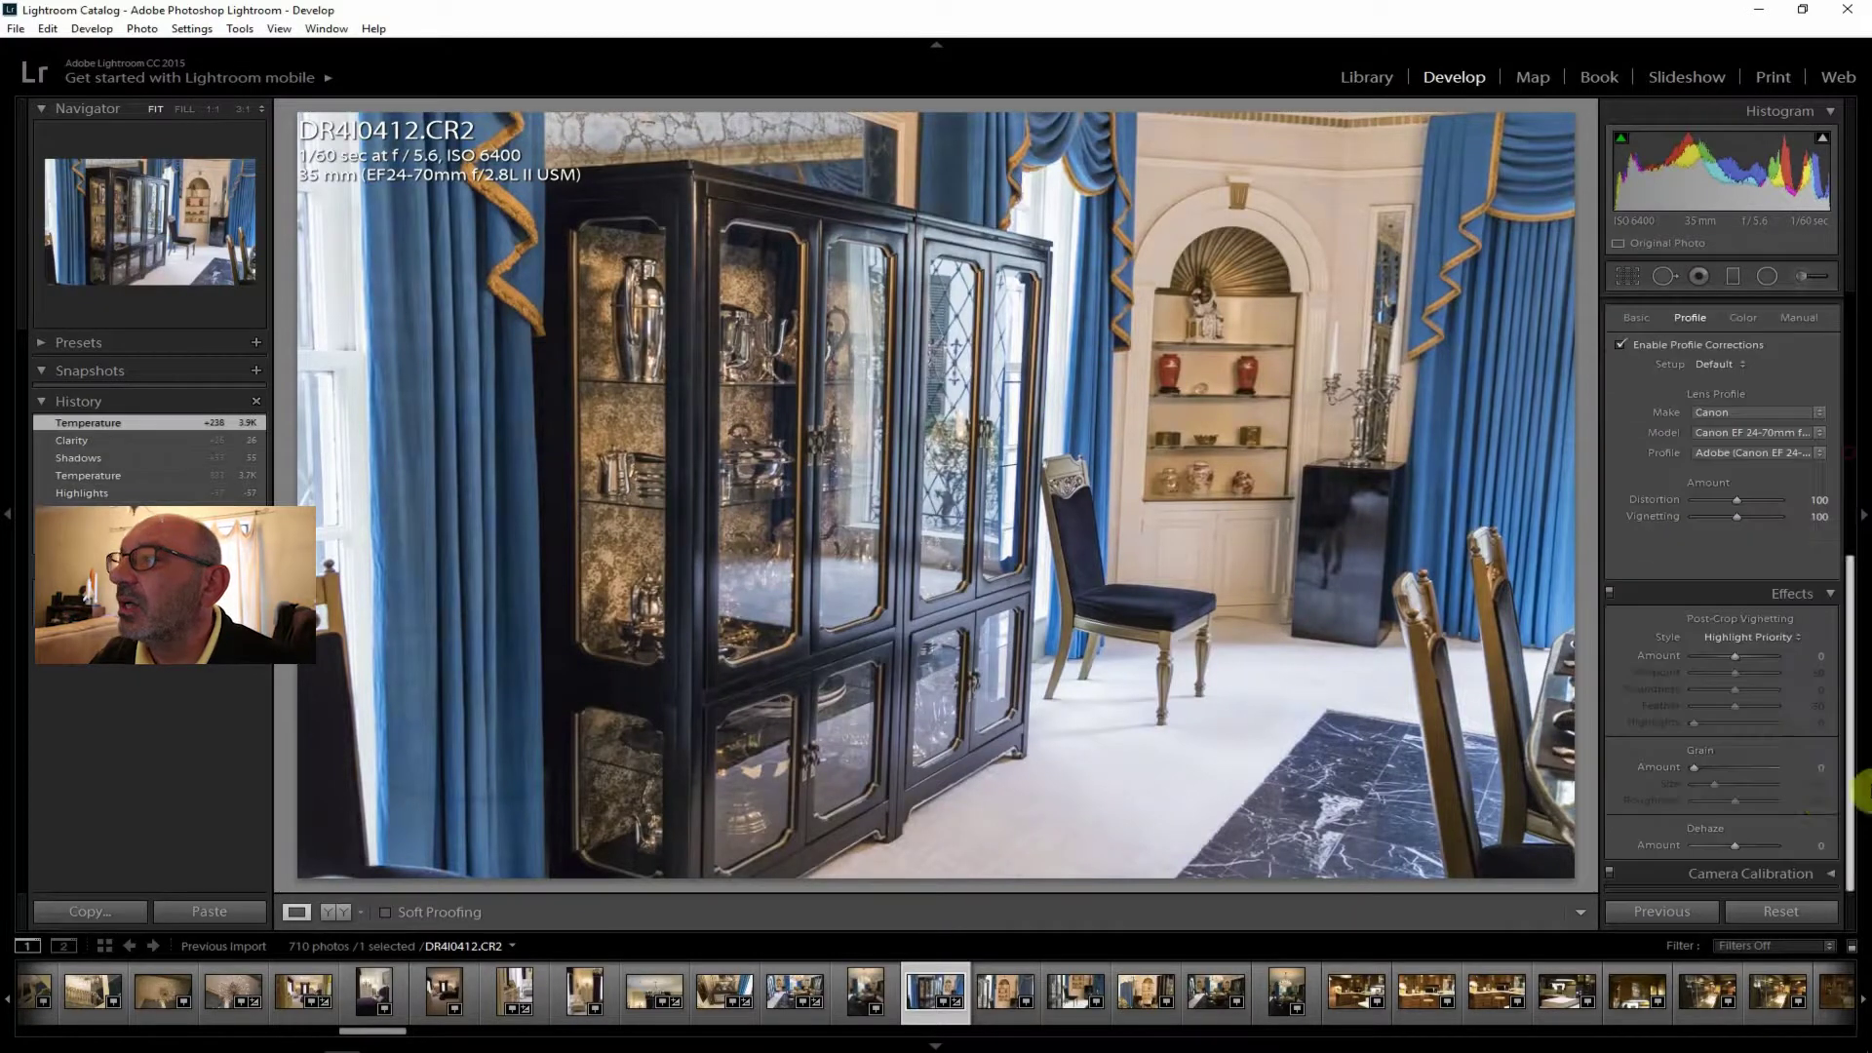
drag(1732, 849, 1747, 847)
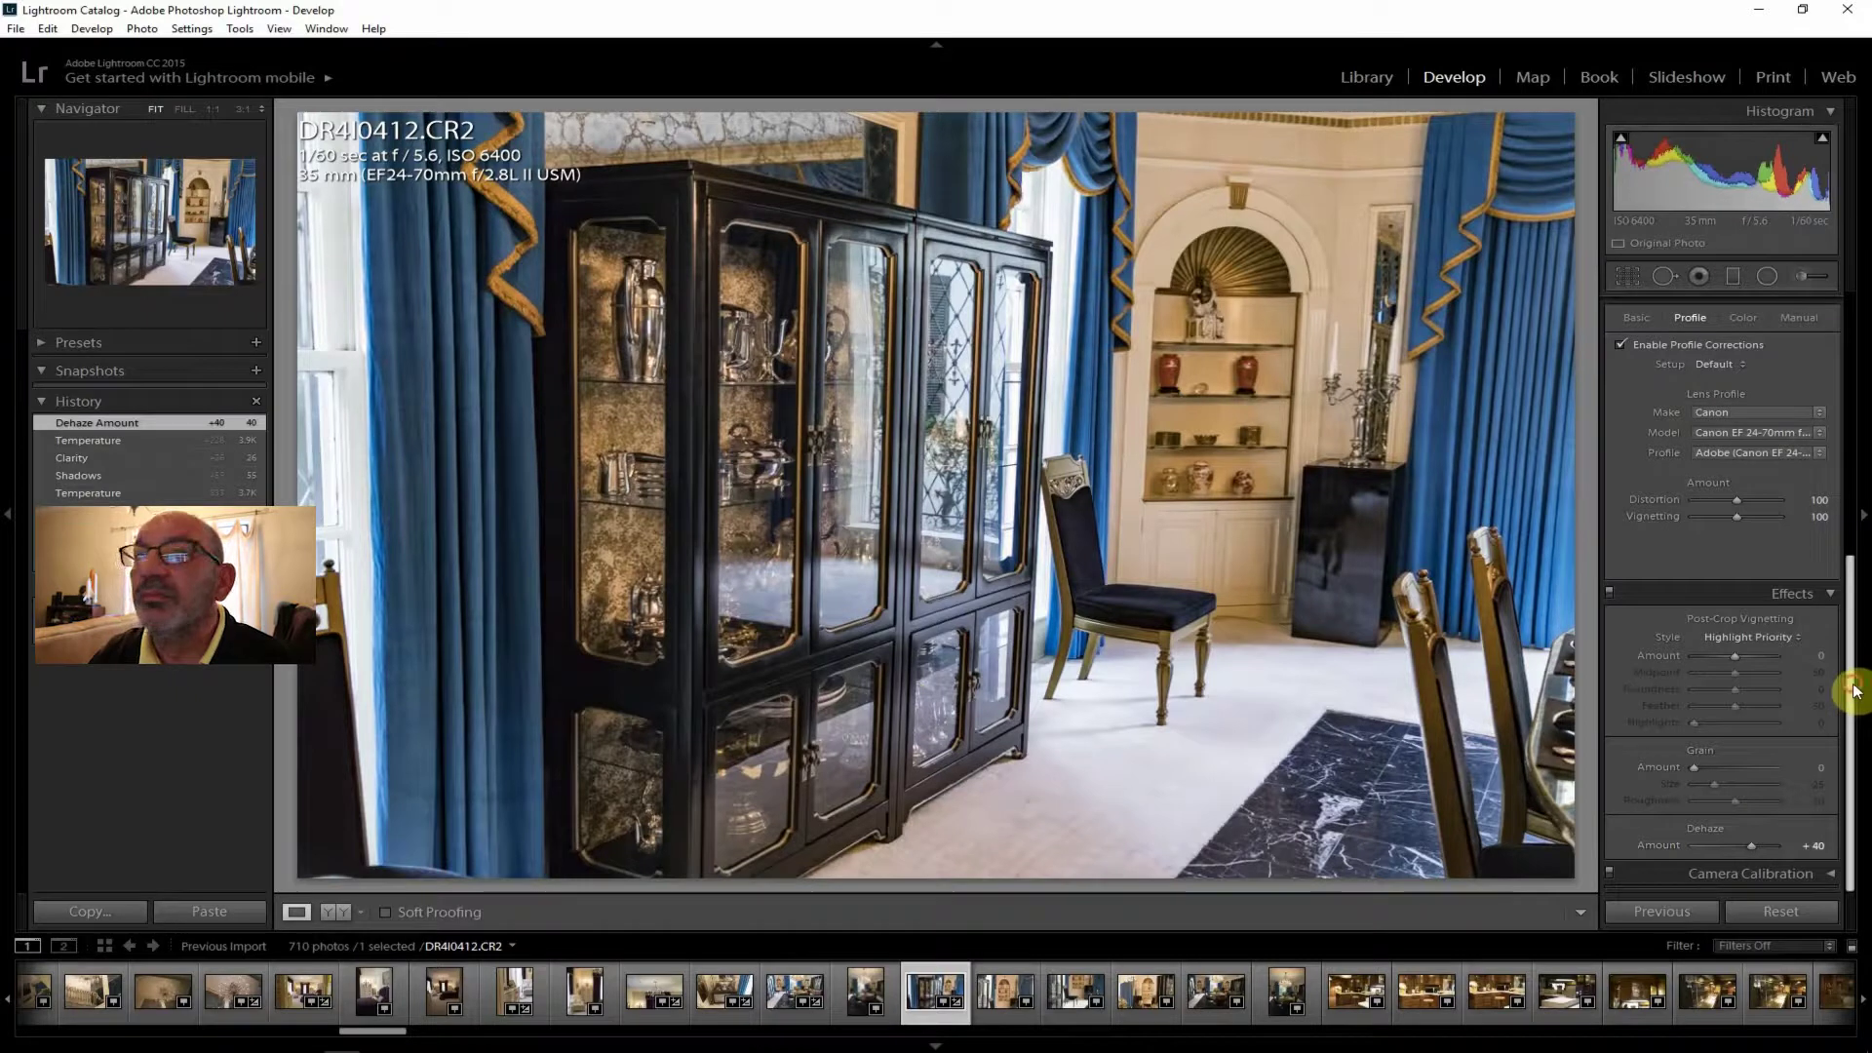
drag(1850, 593, 1850, 301)
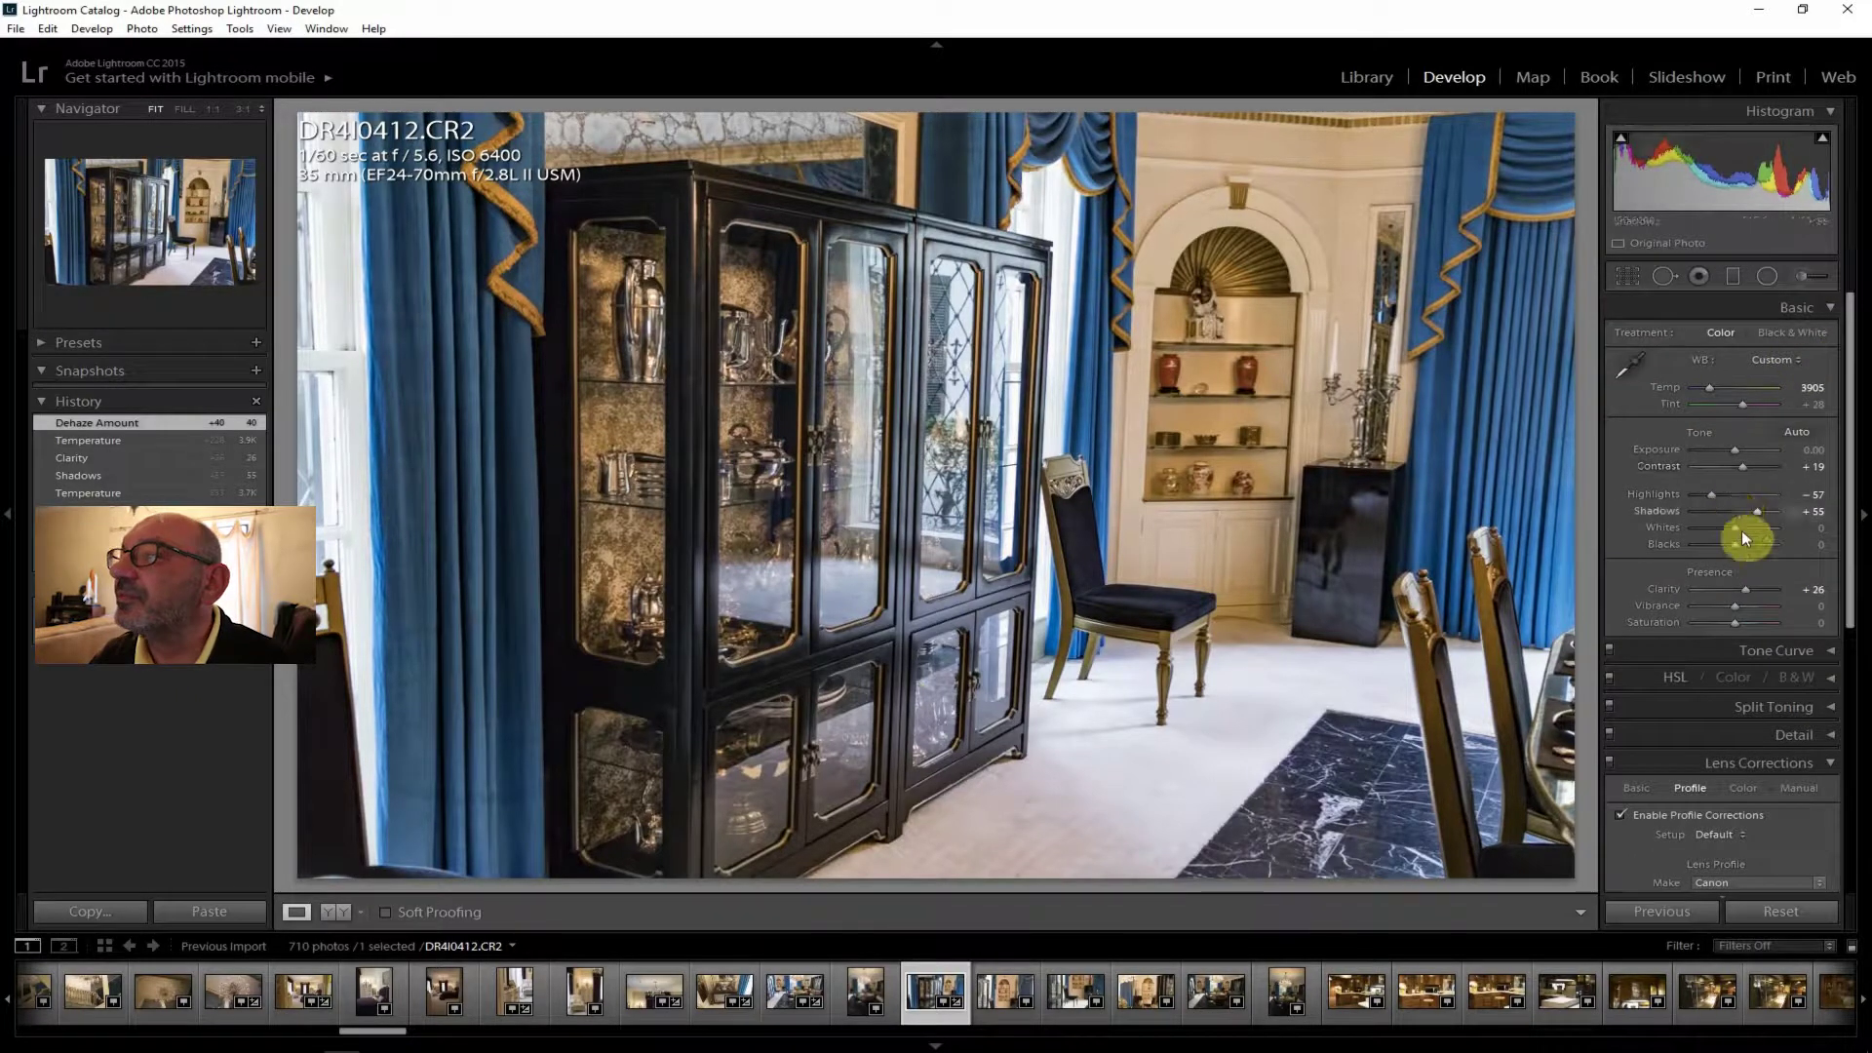
drag(1741, 605, 1735, 617)
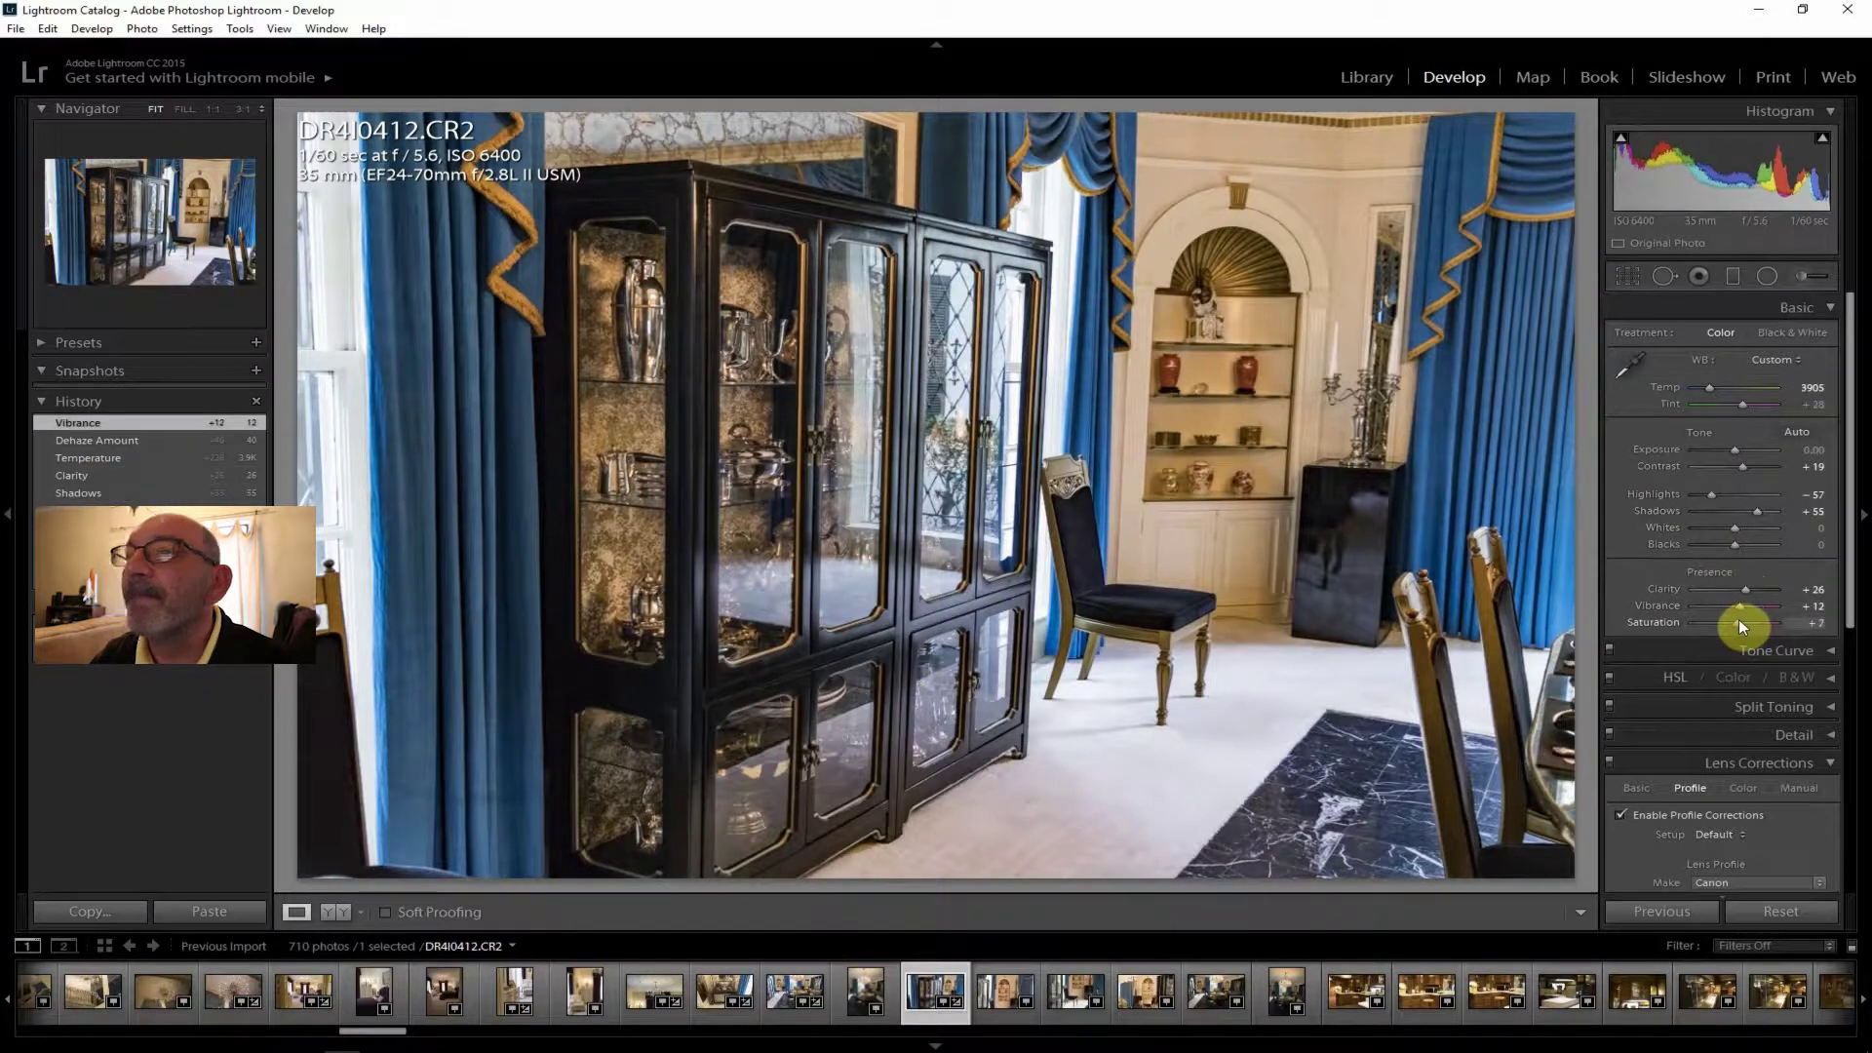
drag(1740, 625, 1739, 624)
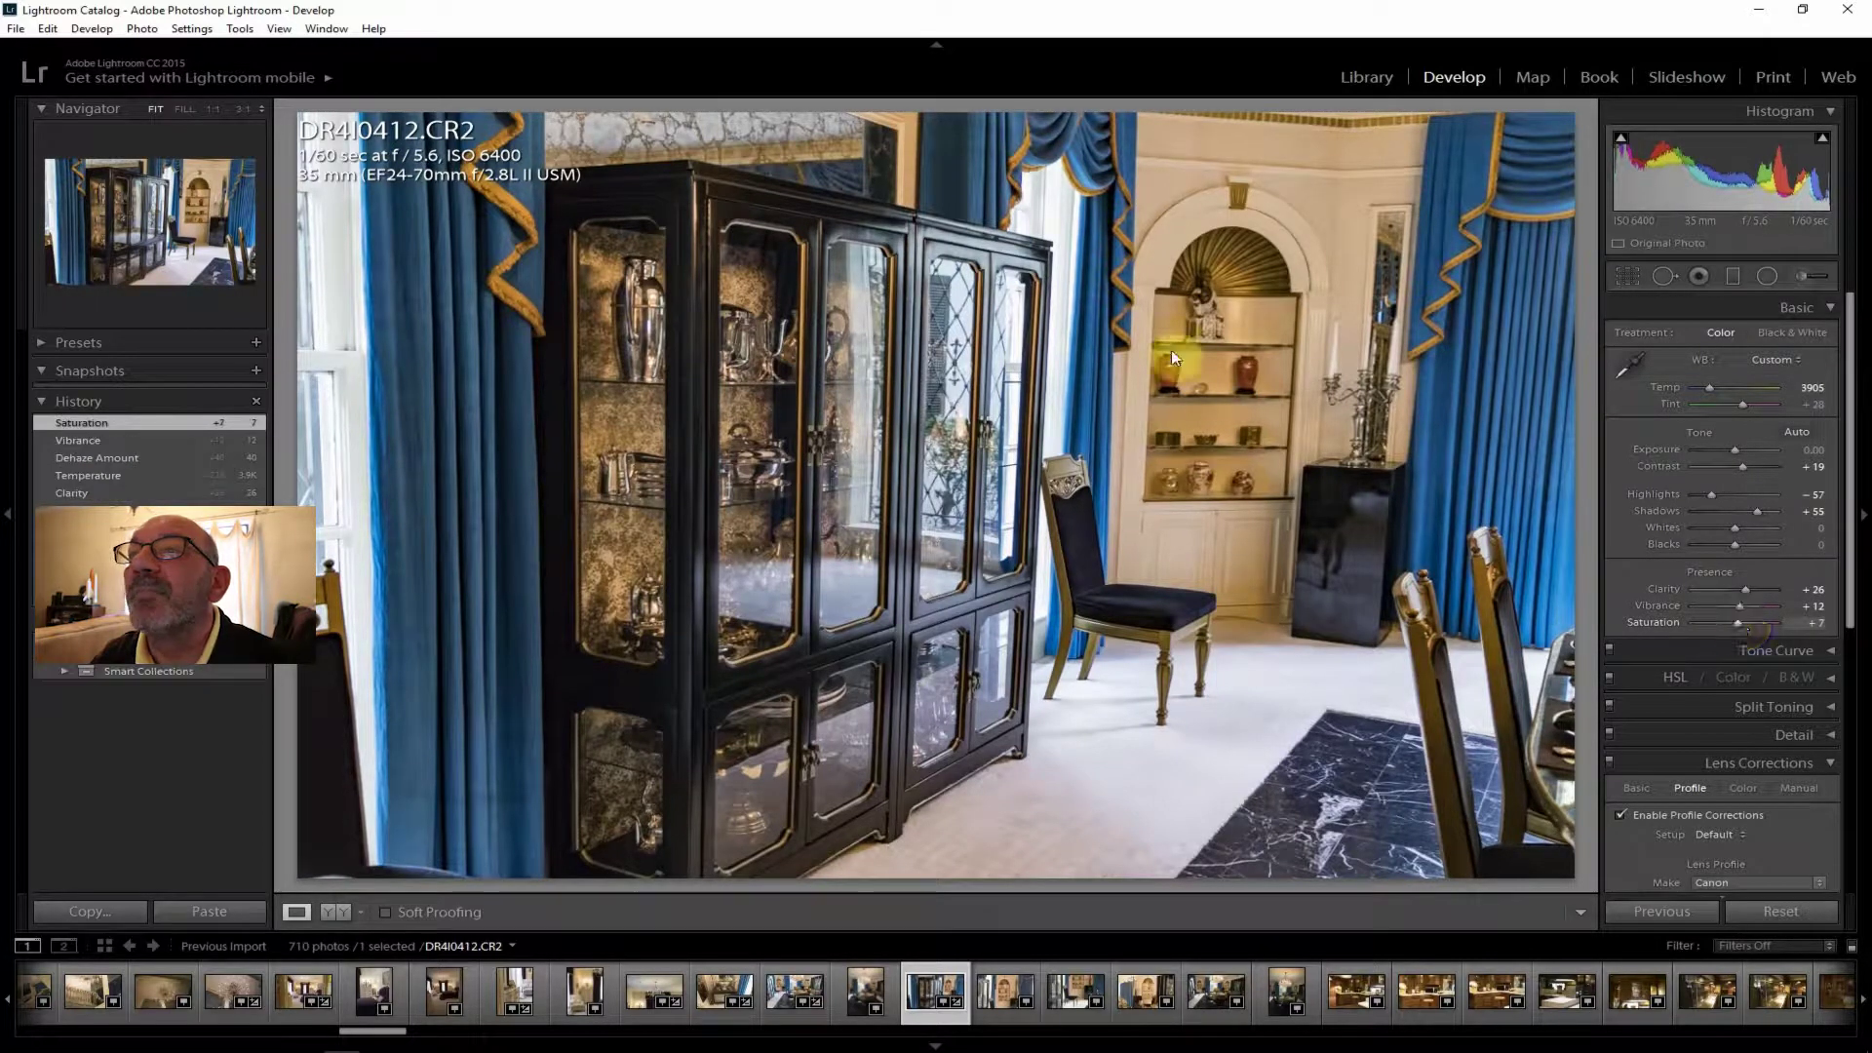
Export DR4I0412.CR2 to the J:\ToPost folder using the existing export settings.
click(15, 28)
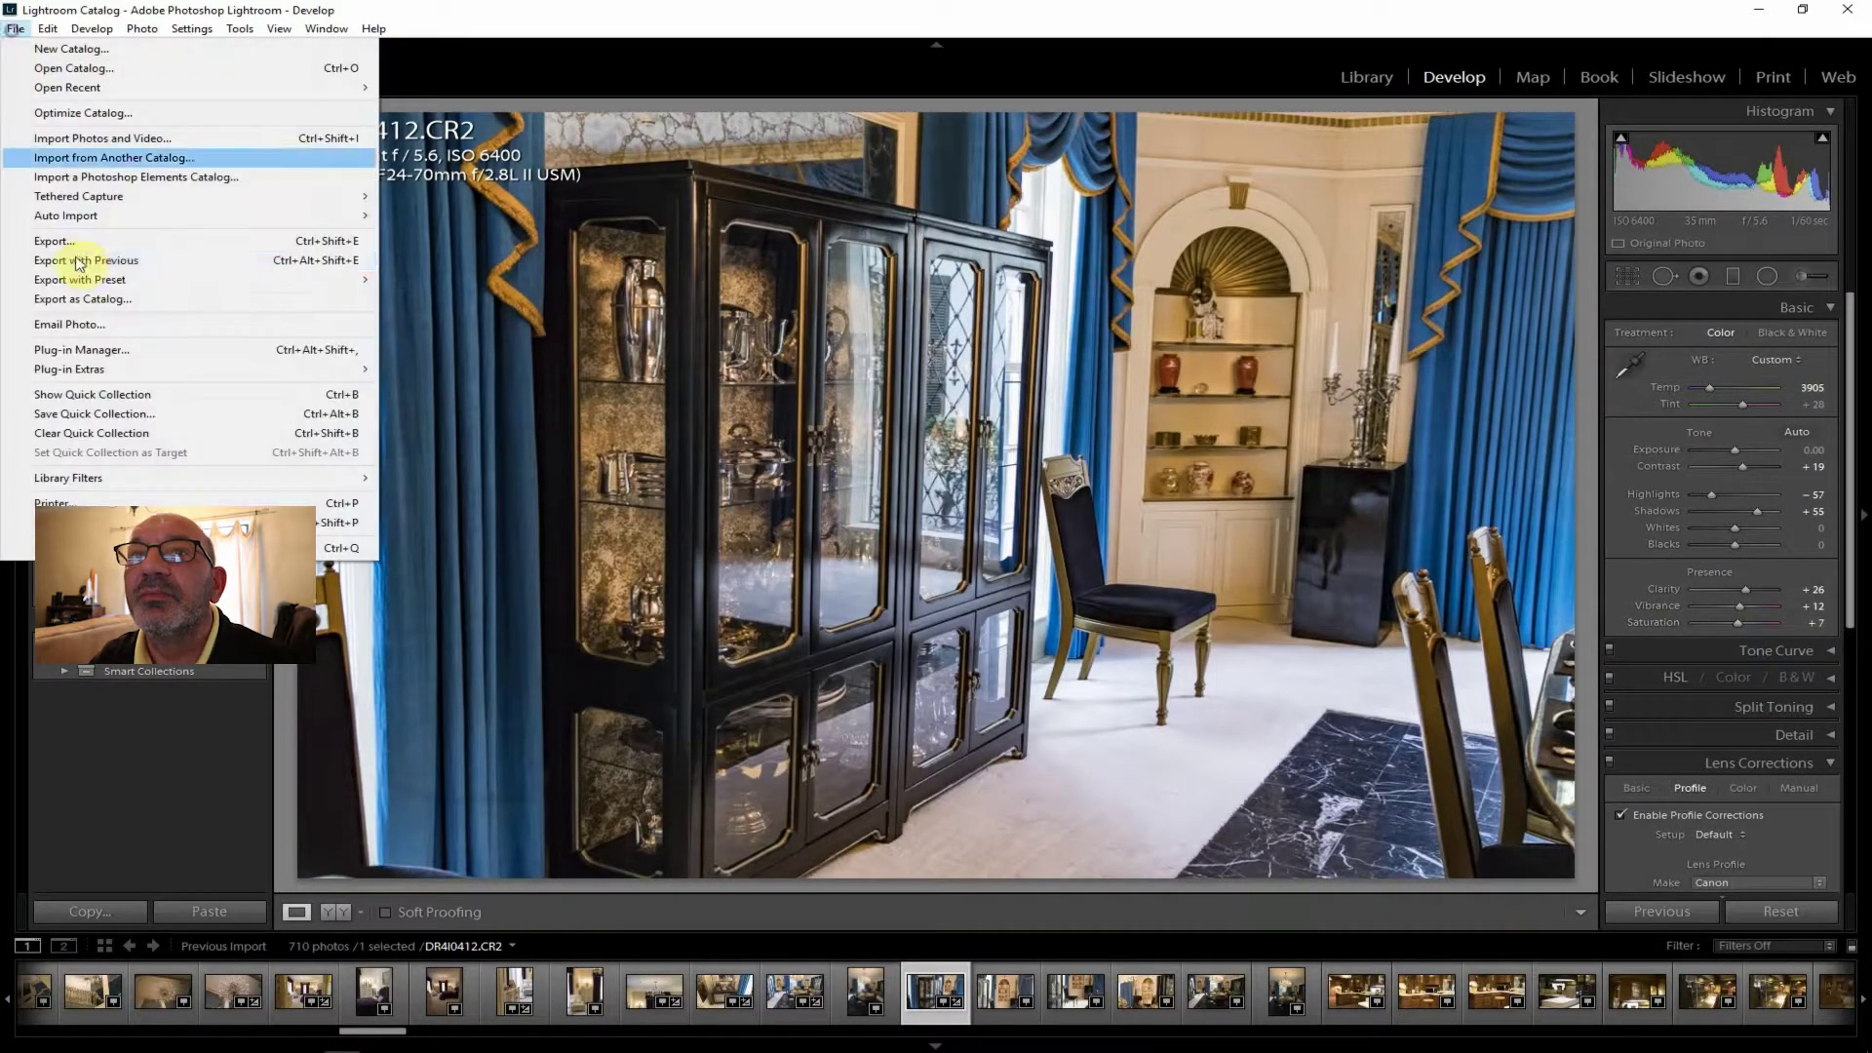
click(73, 244)
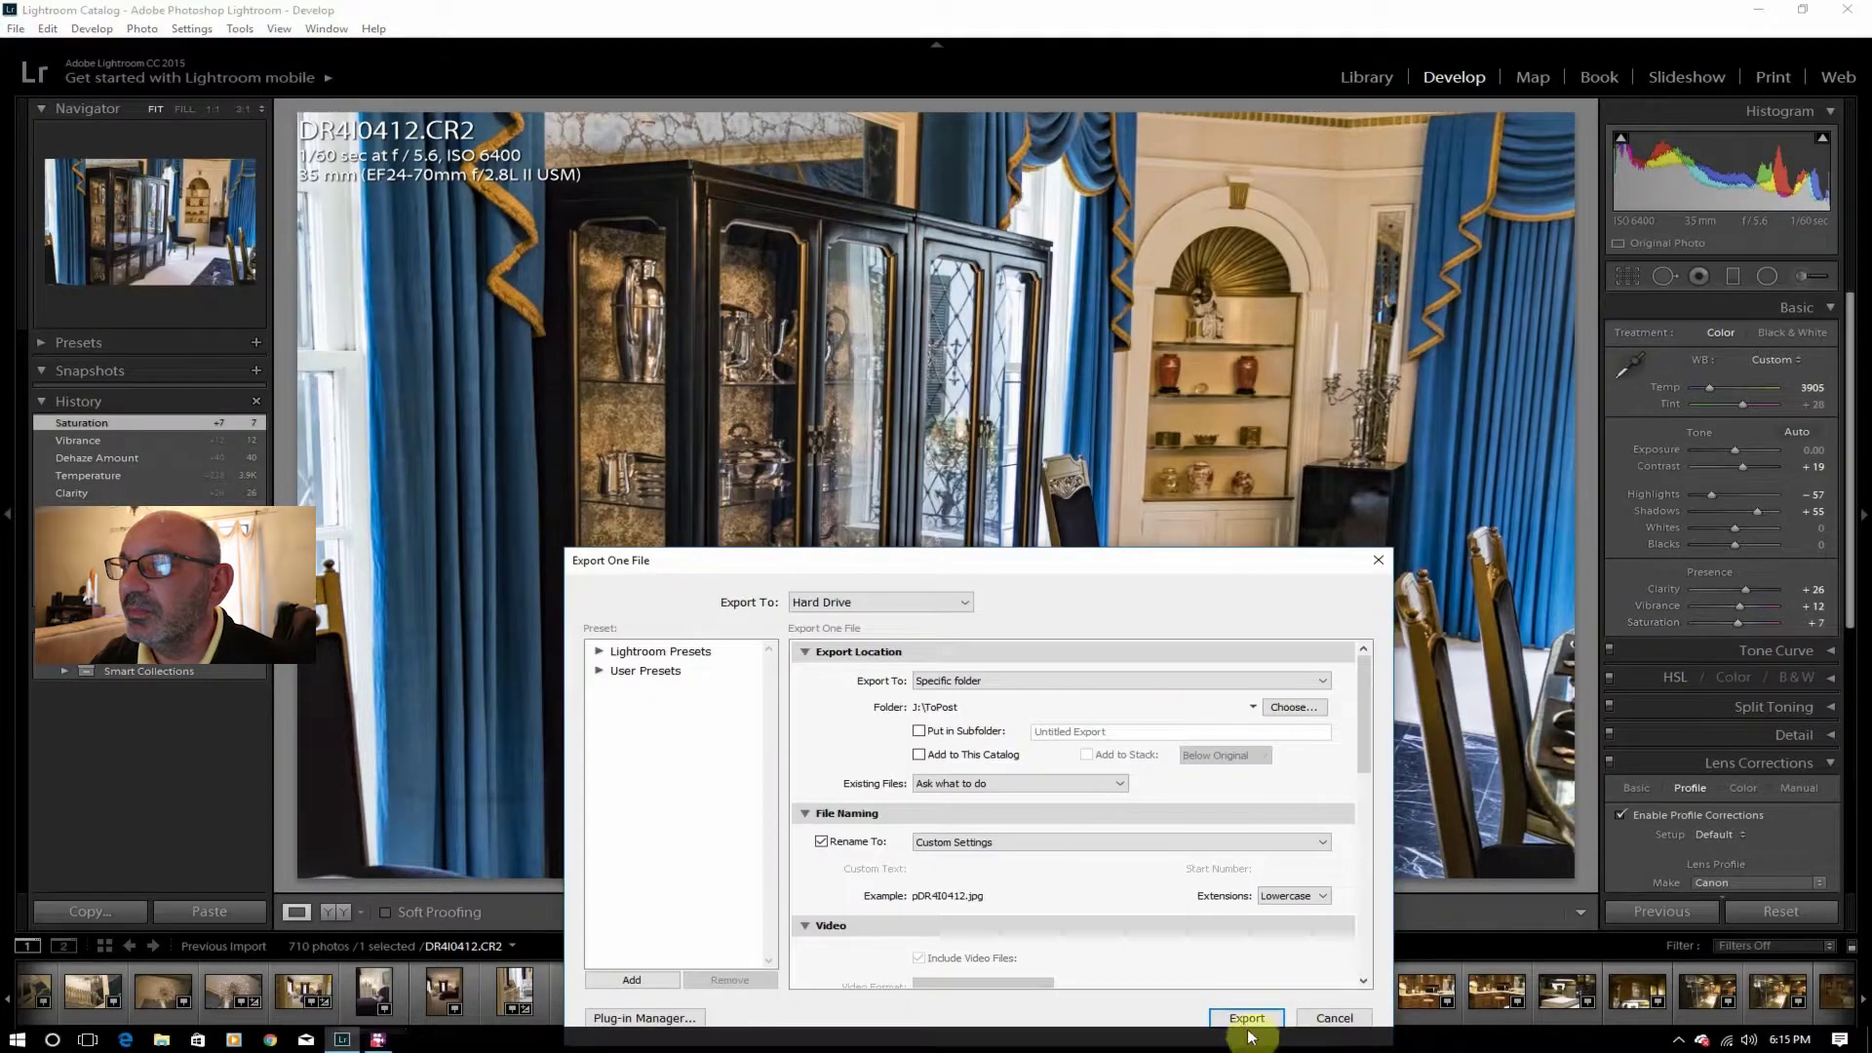
click(1247, 1018)
Open DR4I0413.CR2 and examine the red vases and the statue on the shelves at 1:1 zoom.
click(998, 989)
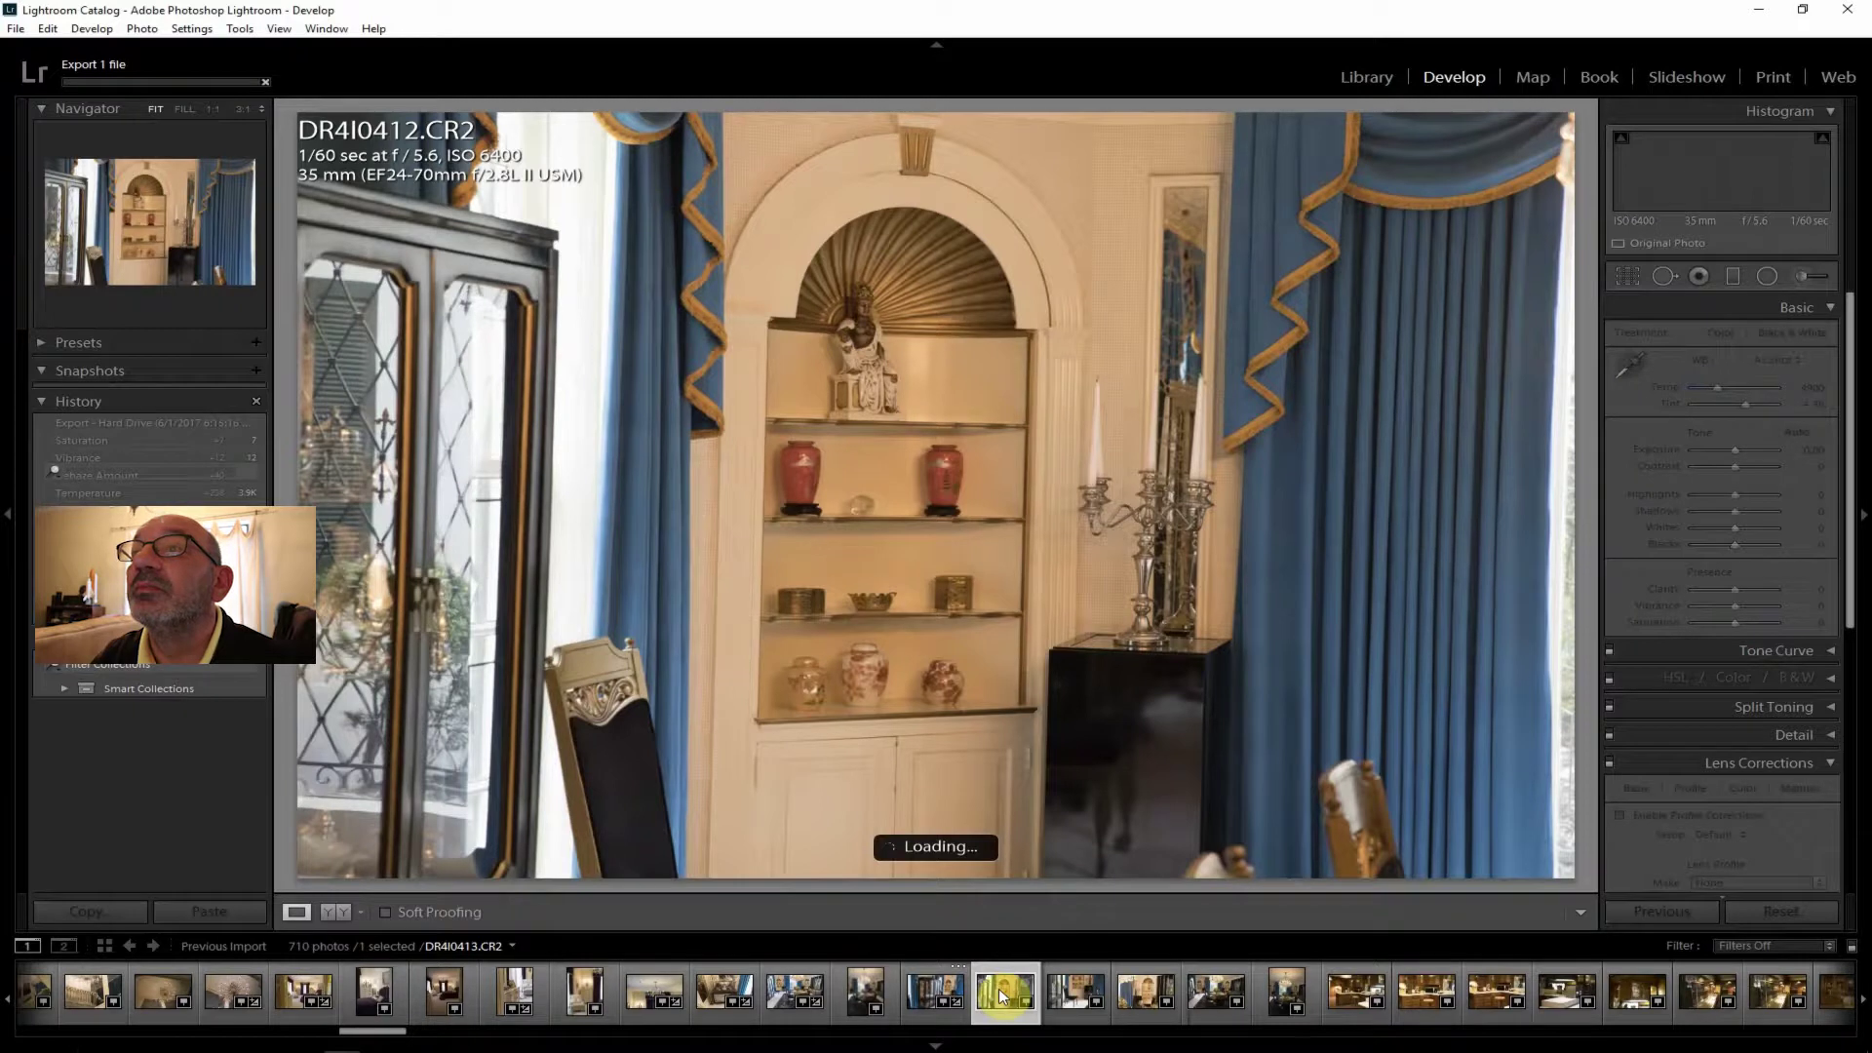
click(941, 502)
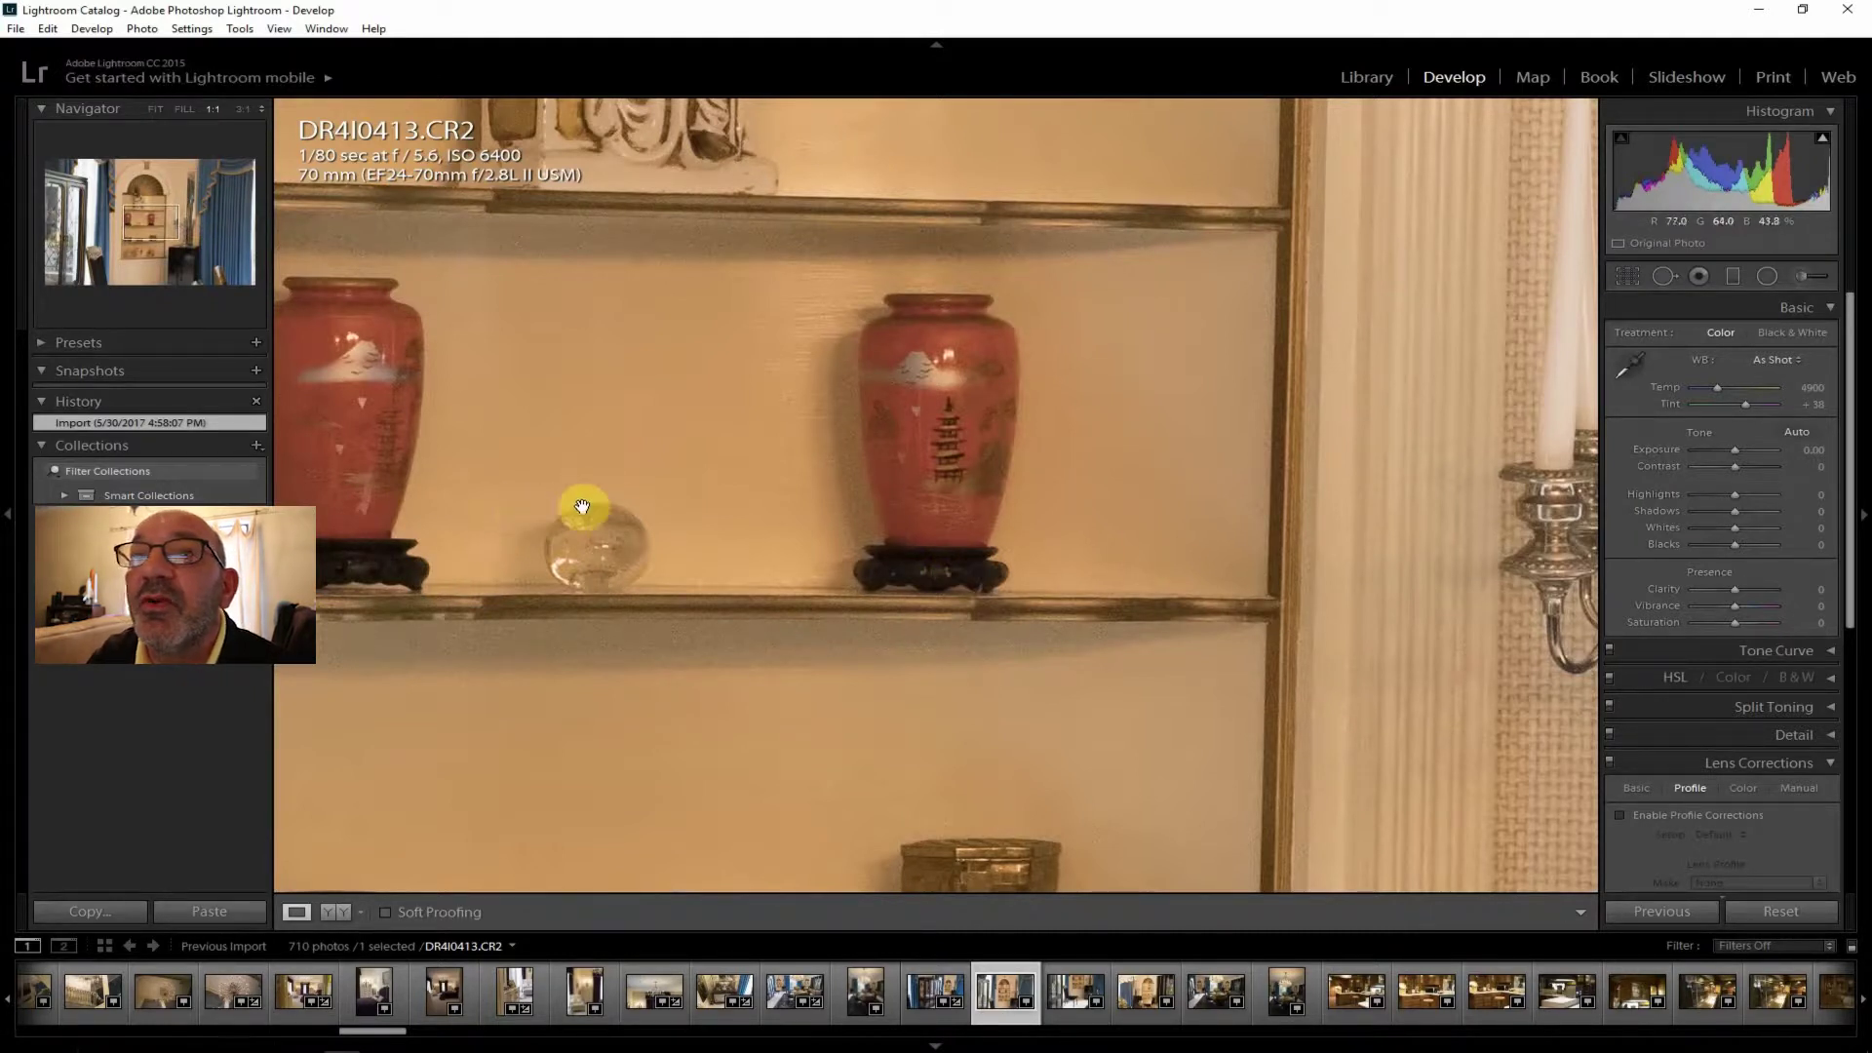
drag(390, 441, 726, 470)
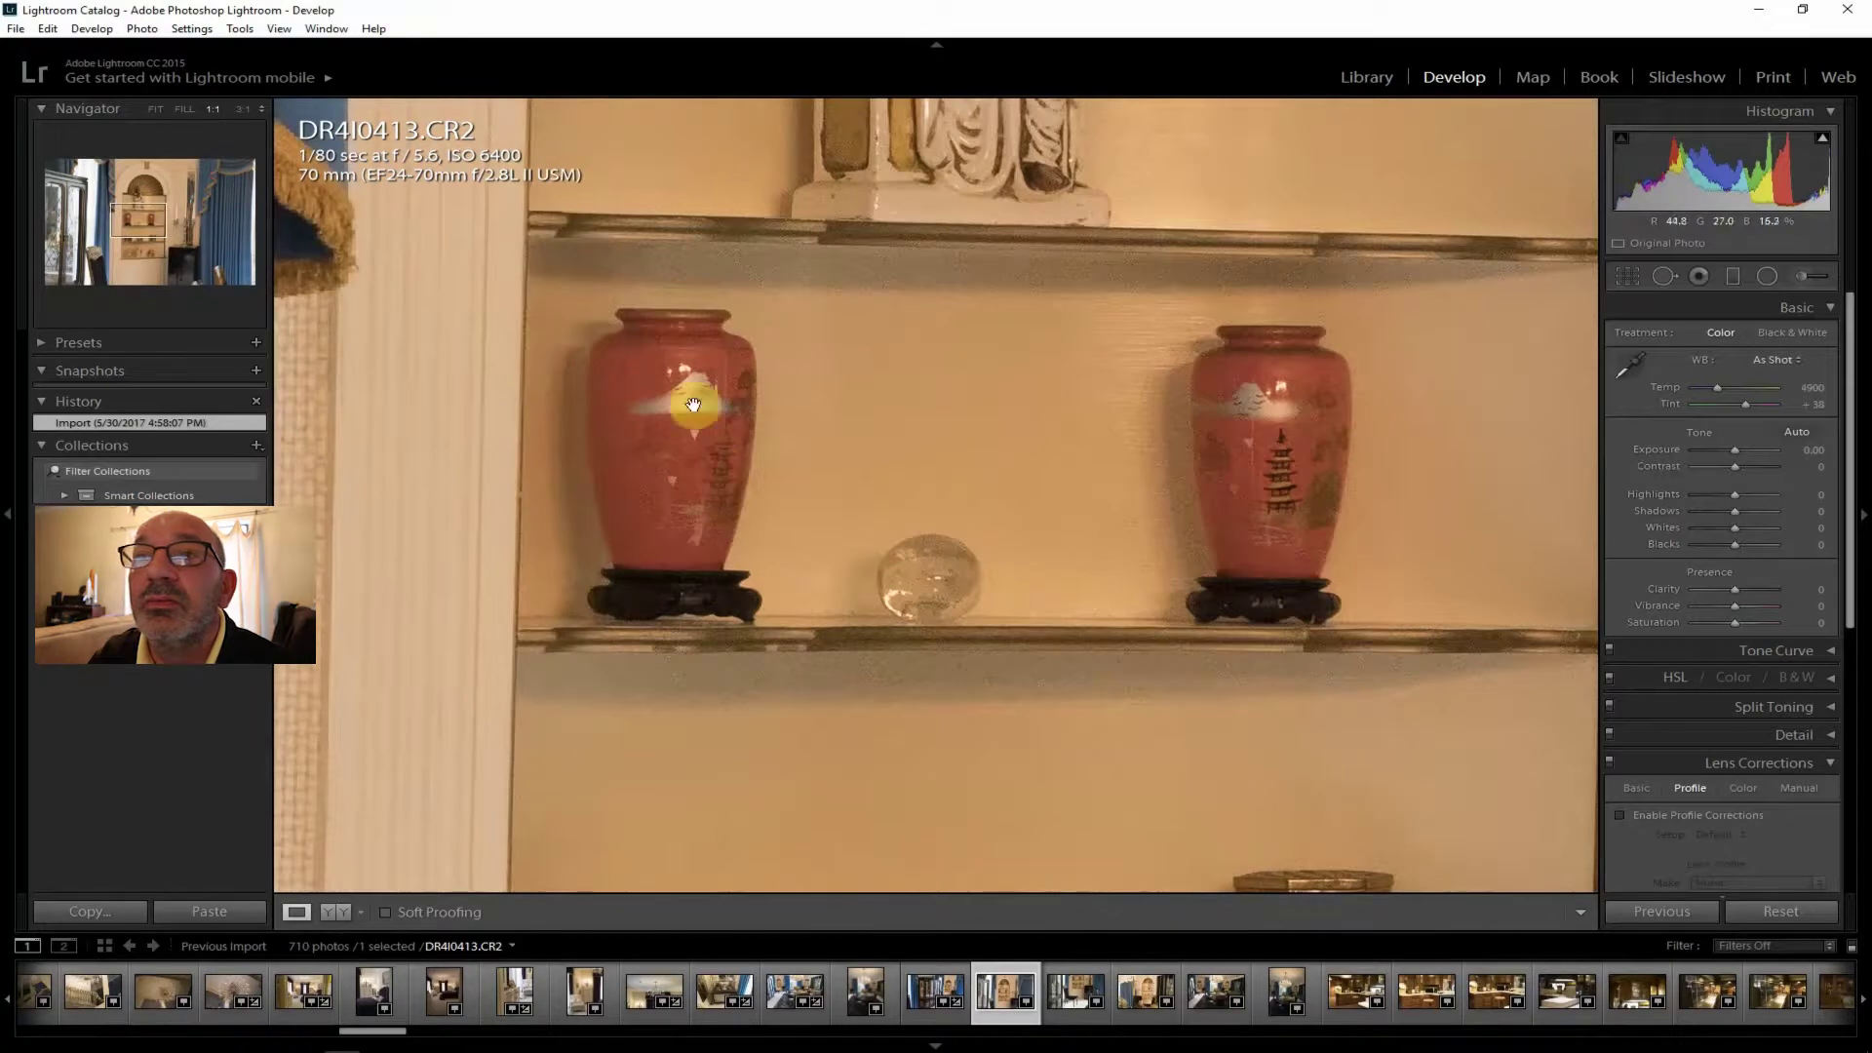
drag(845, 435, 994, 860)
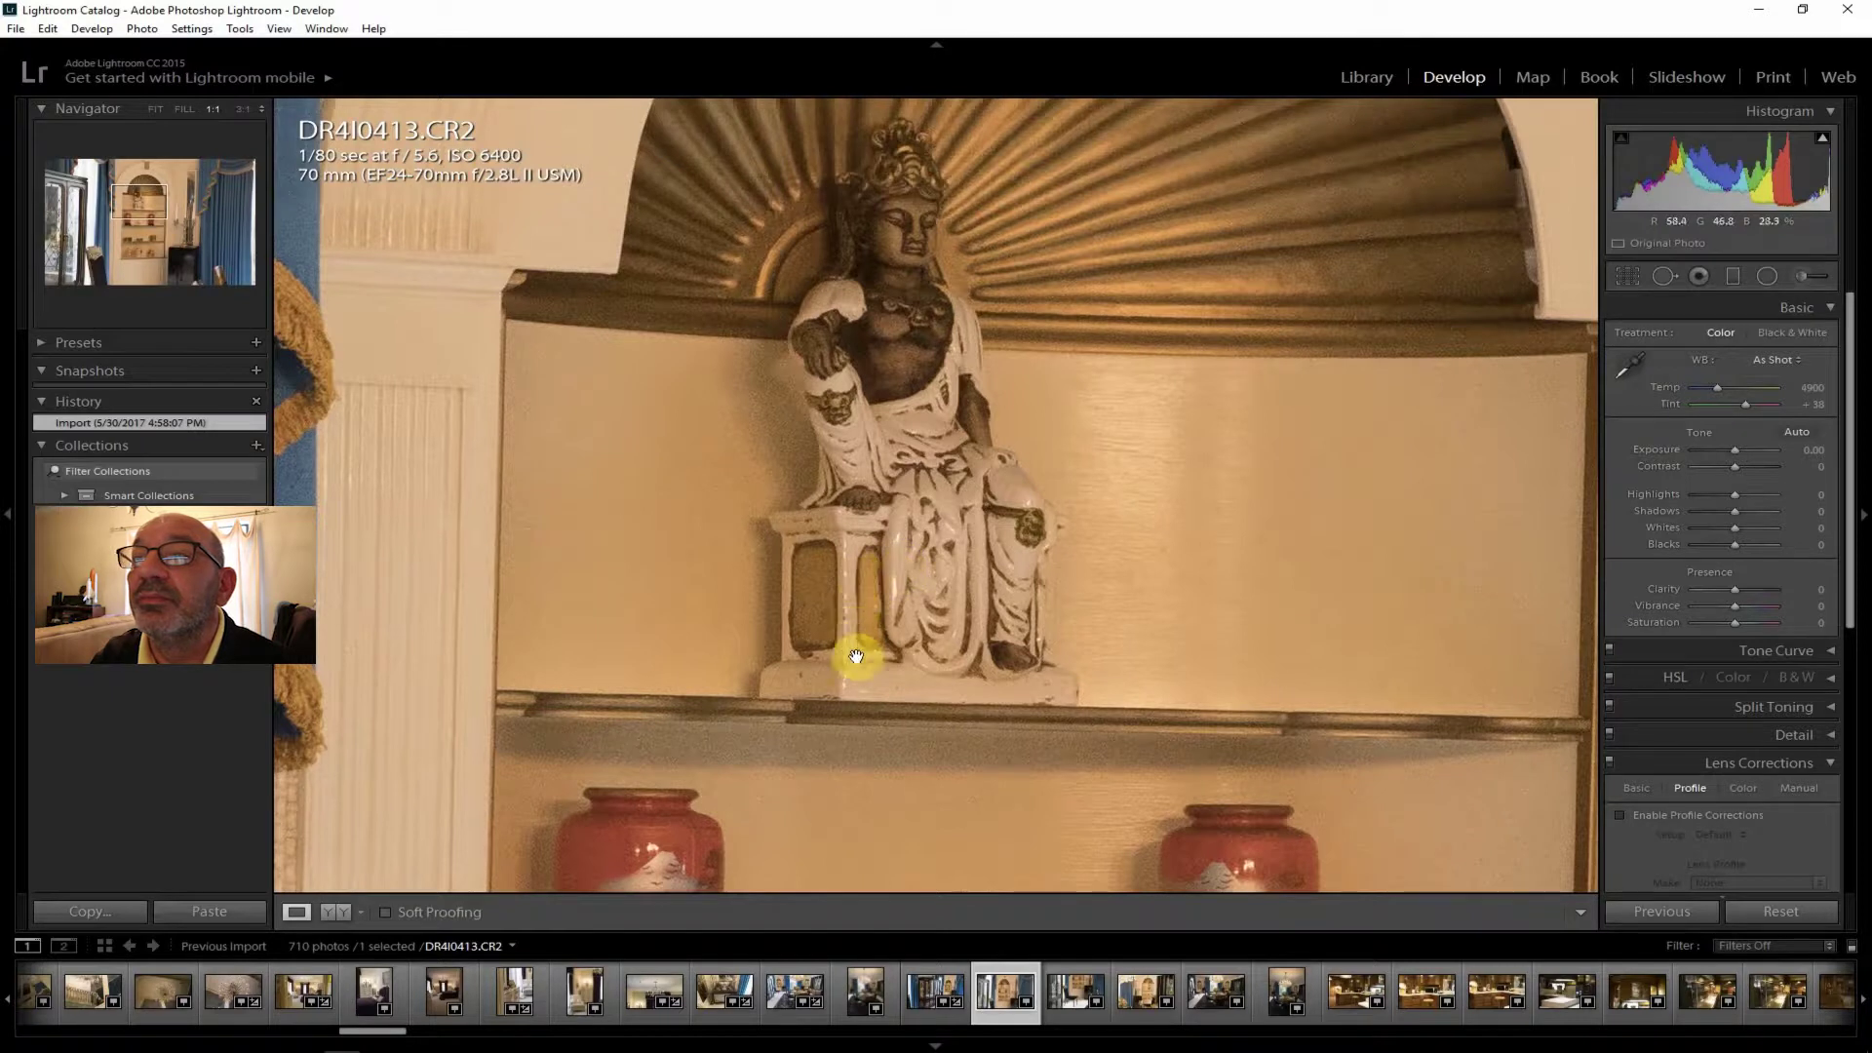
click(492, 362)
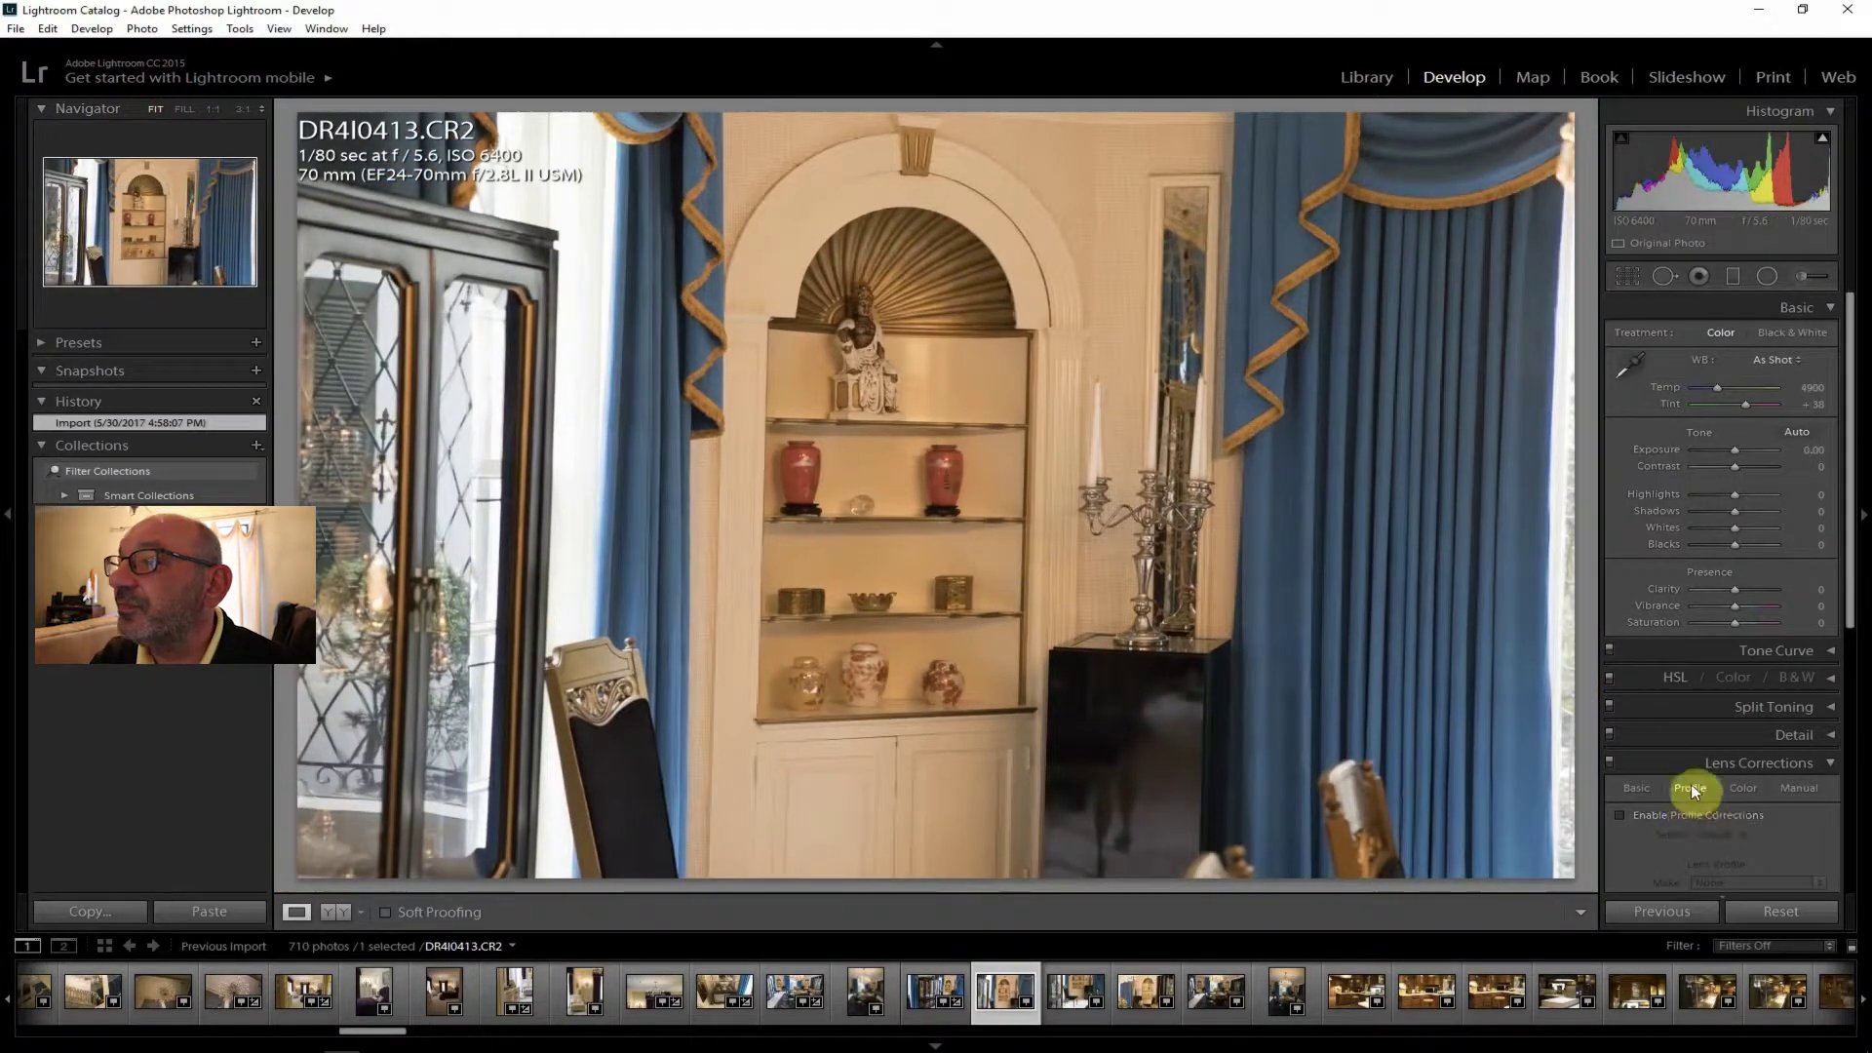
Enable lens profile corrections and set Shadows to +19, Contrast to +26, Clarity to +17, Highlights to -67 and temperature to 3905.
click(1693, 815)
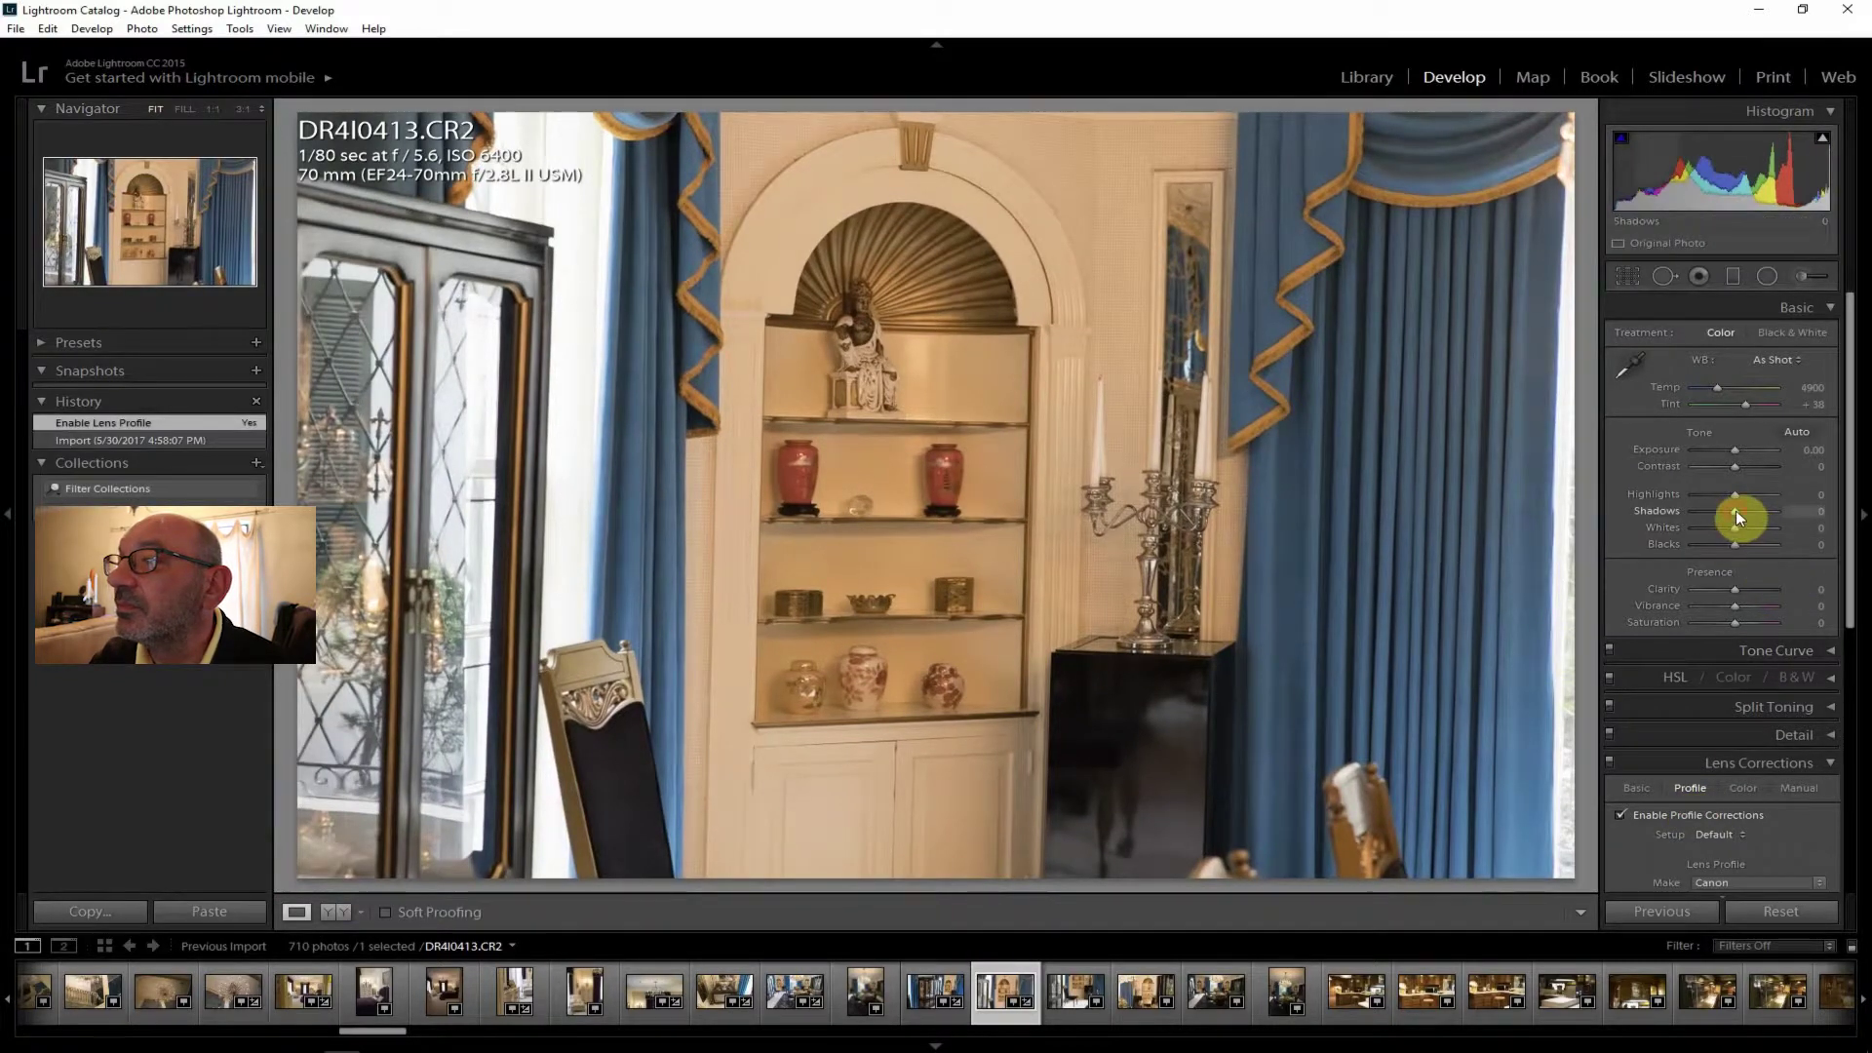
drag(1741, 511, 1743, 465)
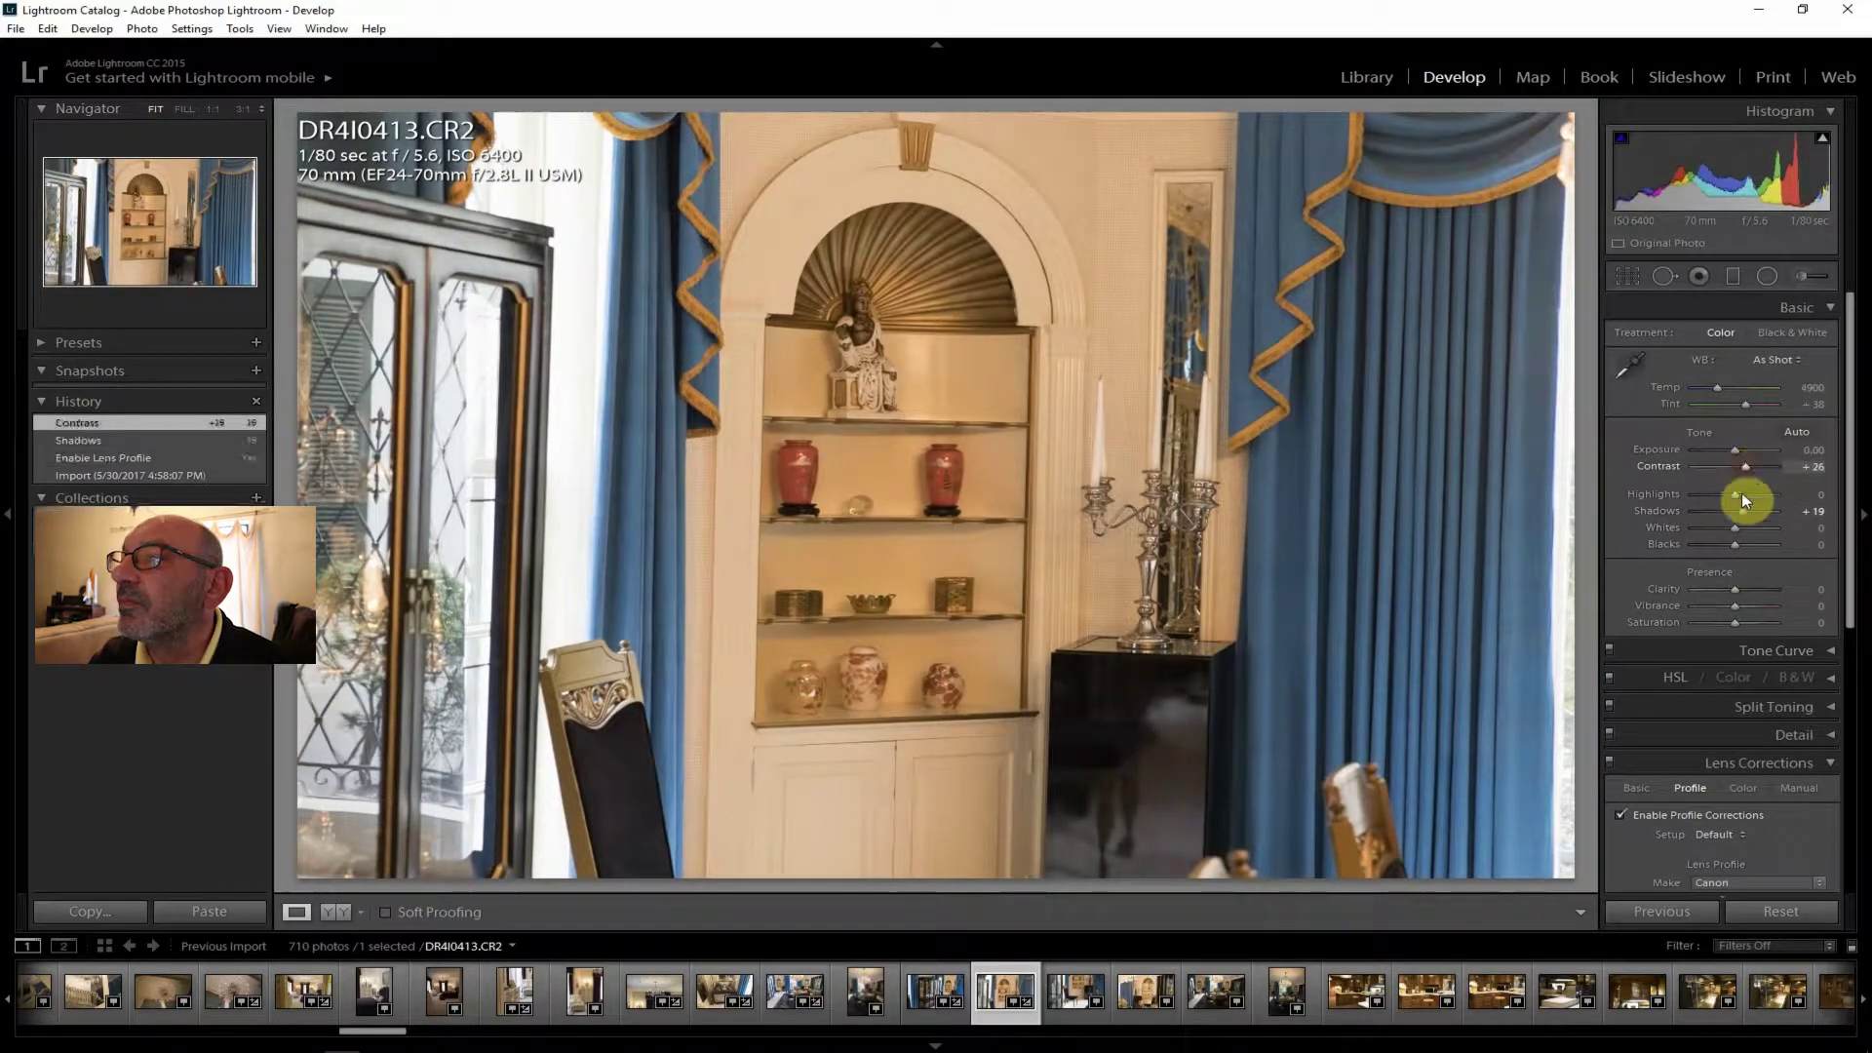
drag(1735, 589, 1740, 589)
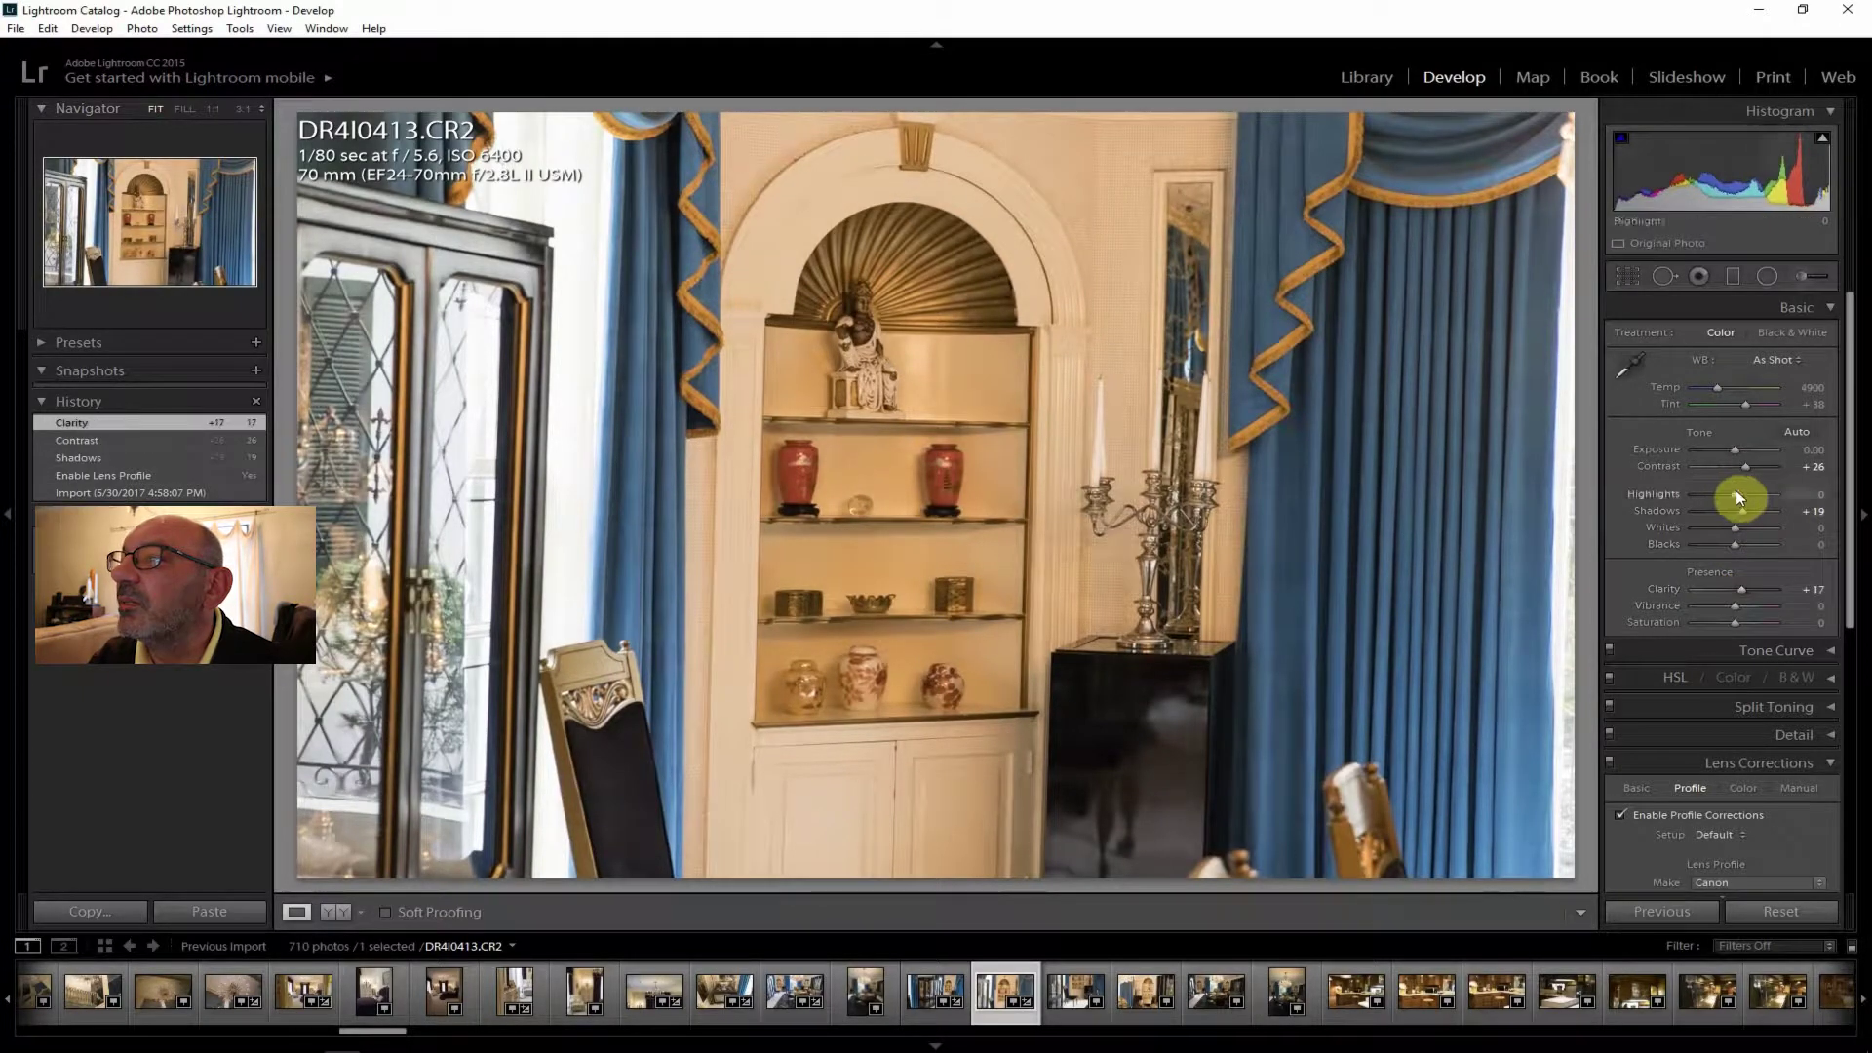
drag(1735, 493, 1708, 491)
drag(1718, 389, 1712, 396)
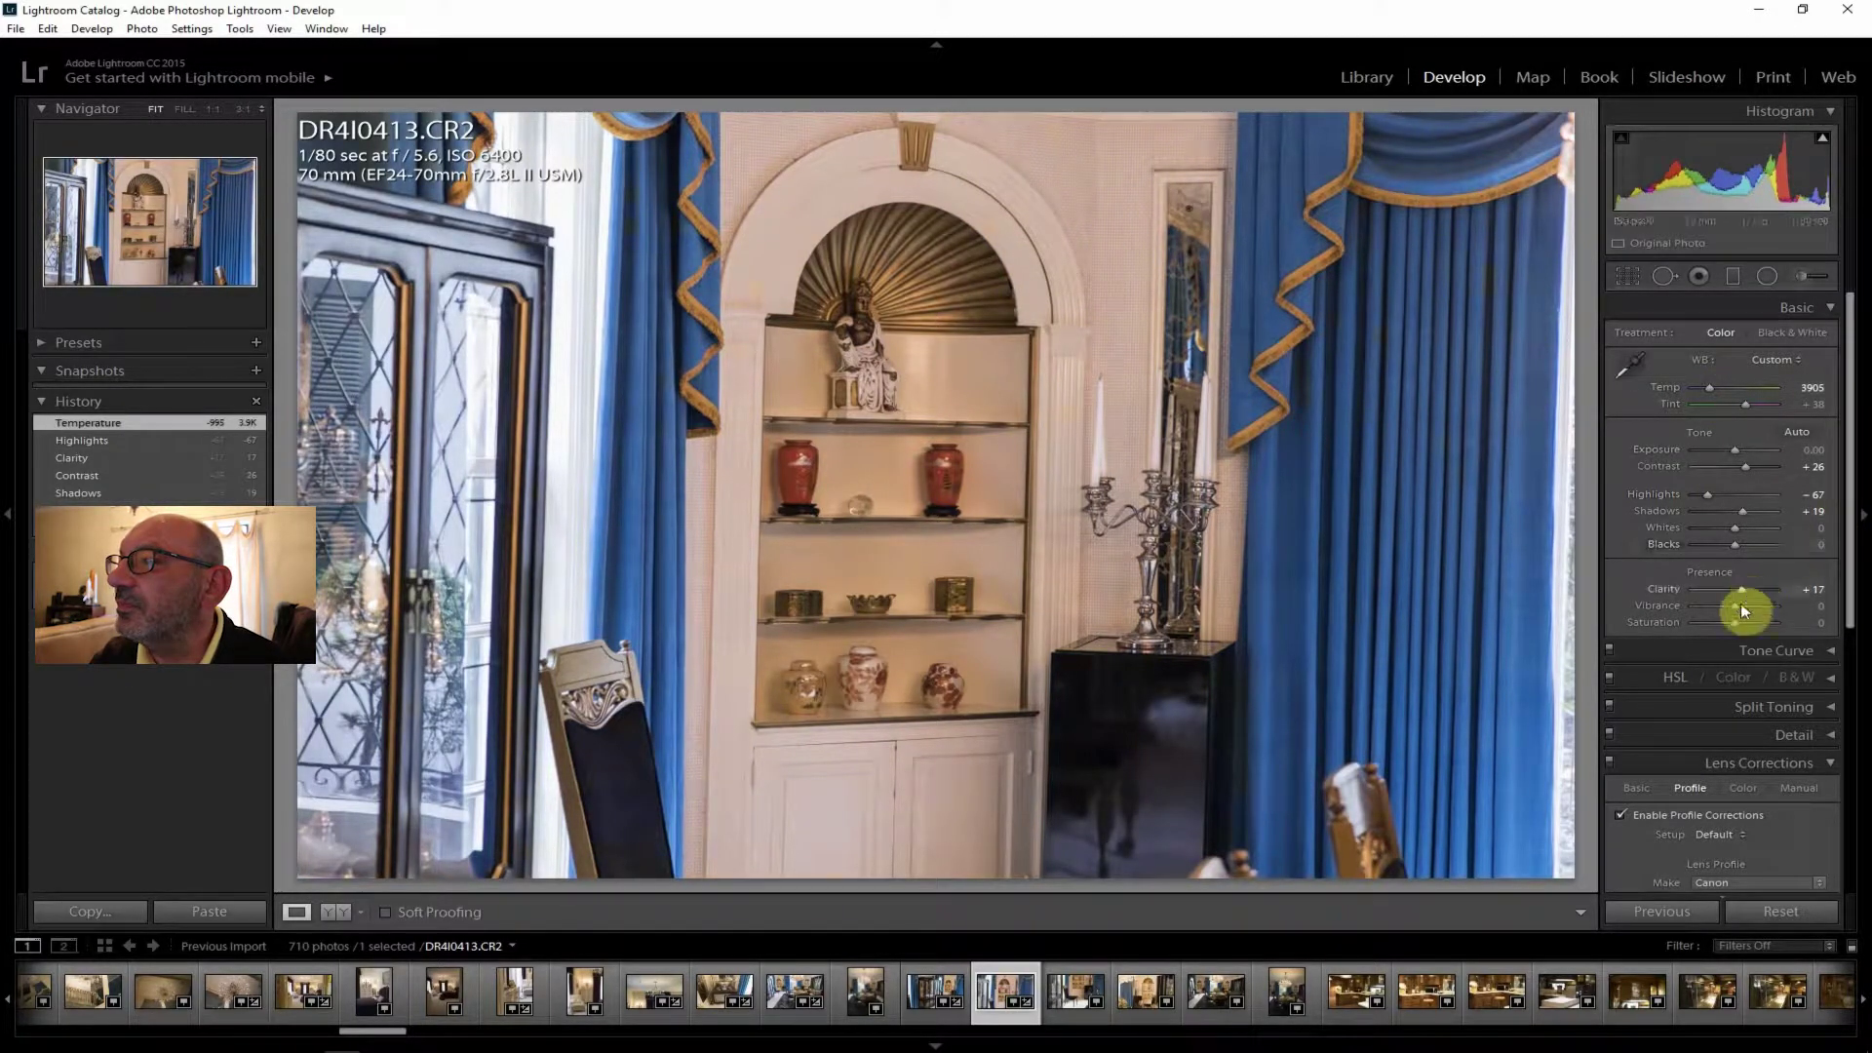
Raise the shelf photo's Vibrance slightly, and set its Saturation to +7 and Dehaze amount to +14.
drag(1738, 603, 1737, 624)
drag(1847, 597, 1862, 872)
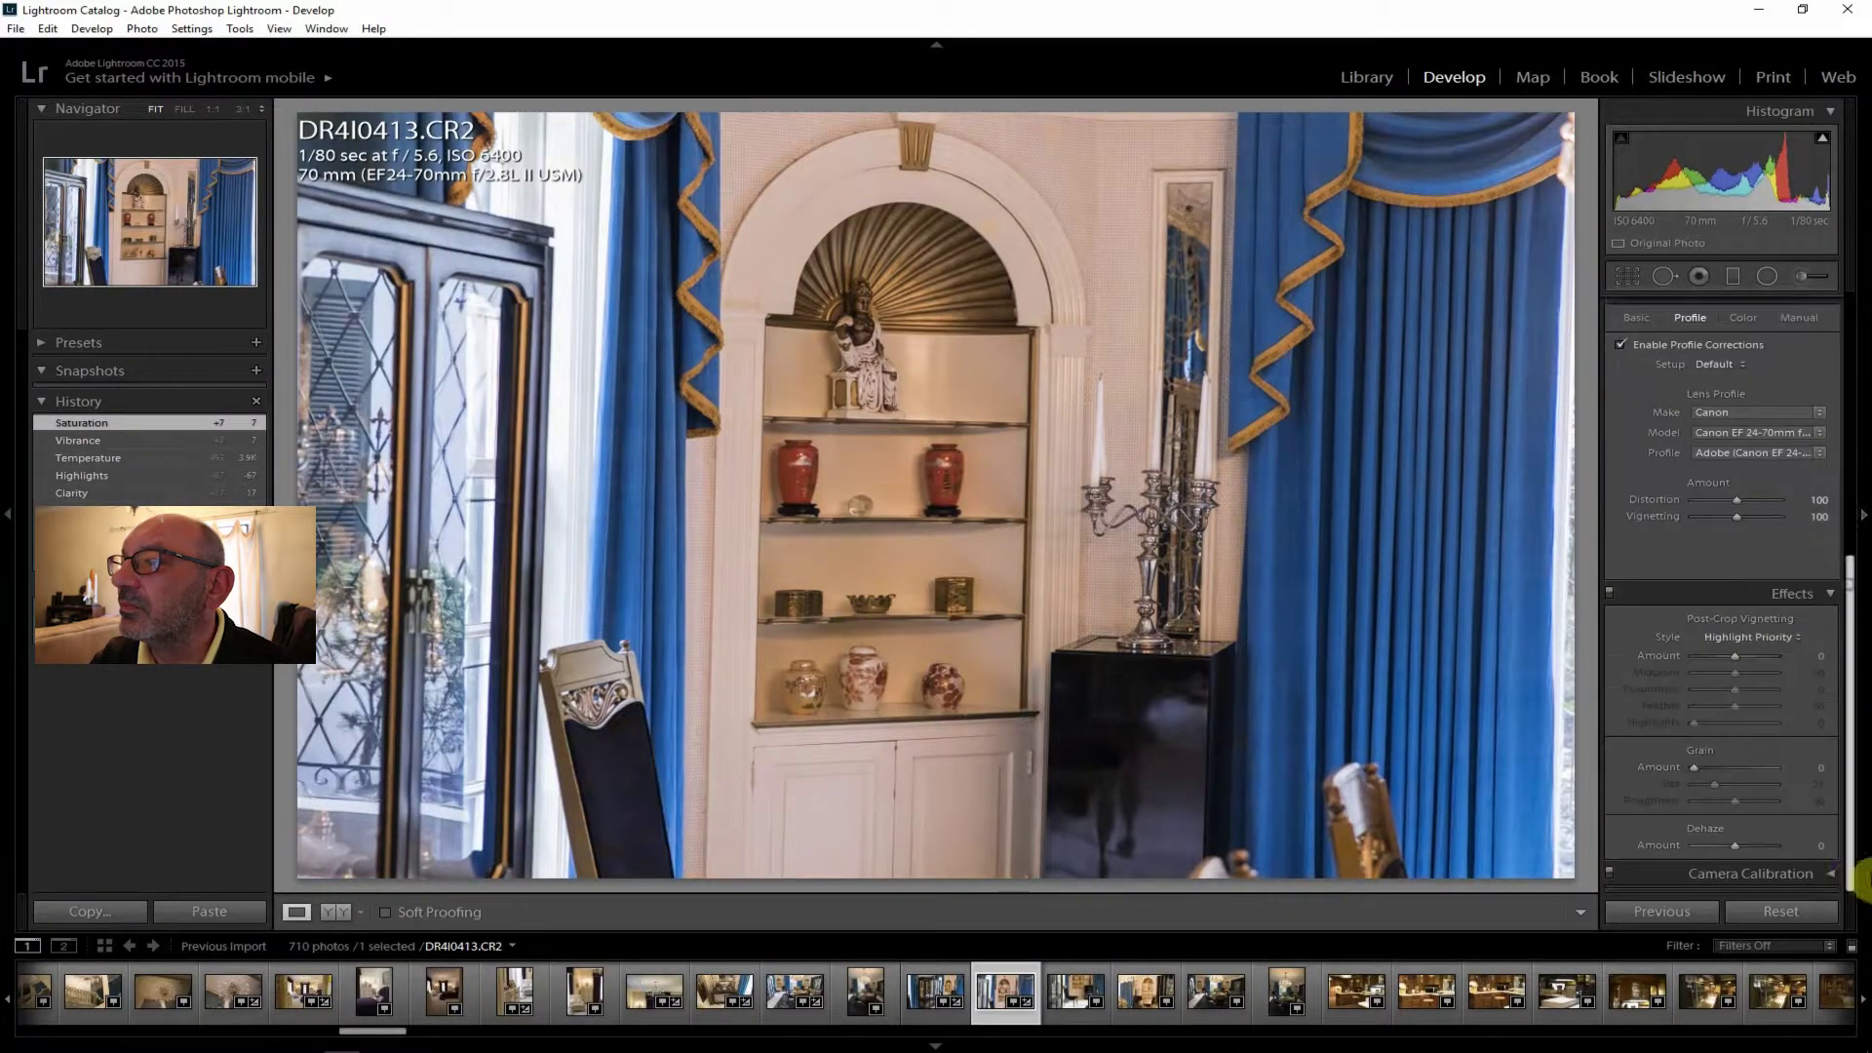
drag(1741, 844, 1741, 844)
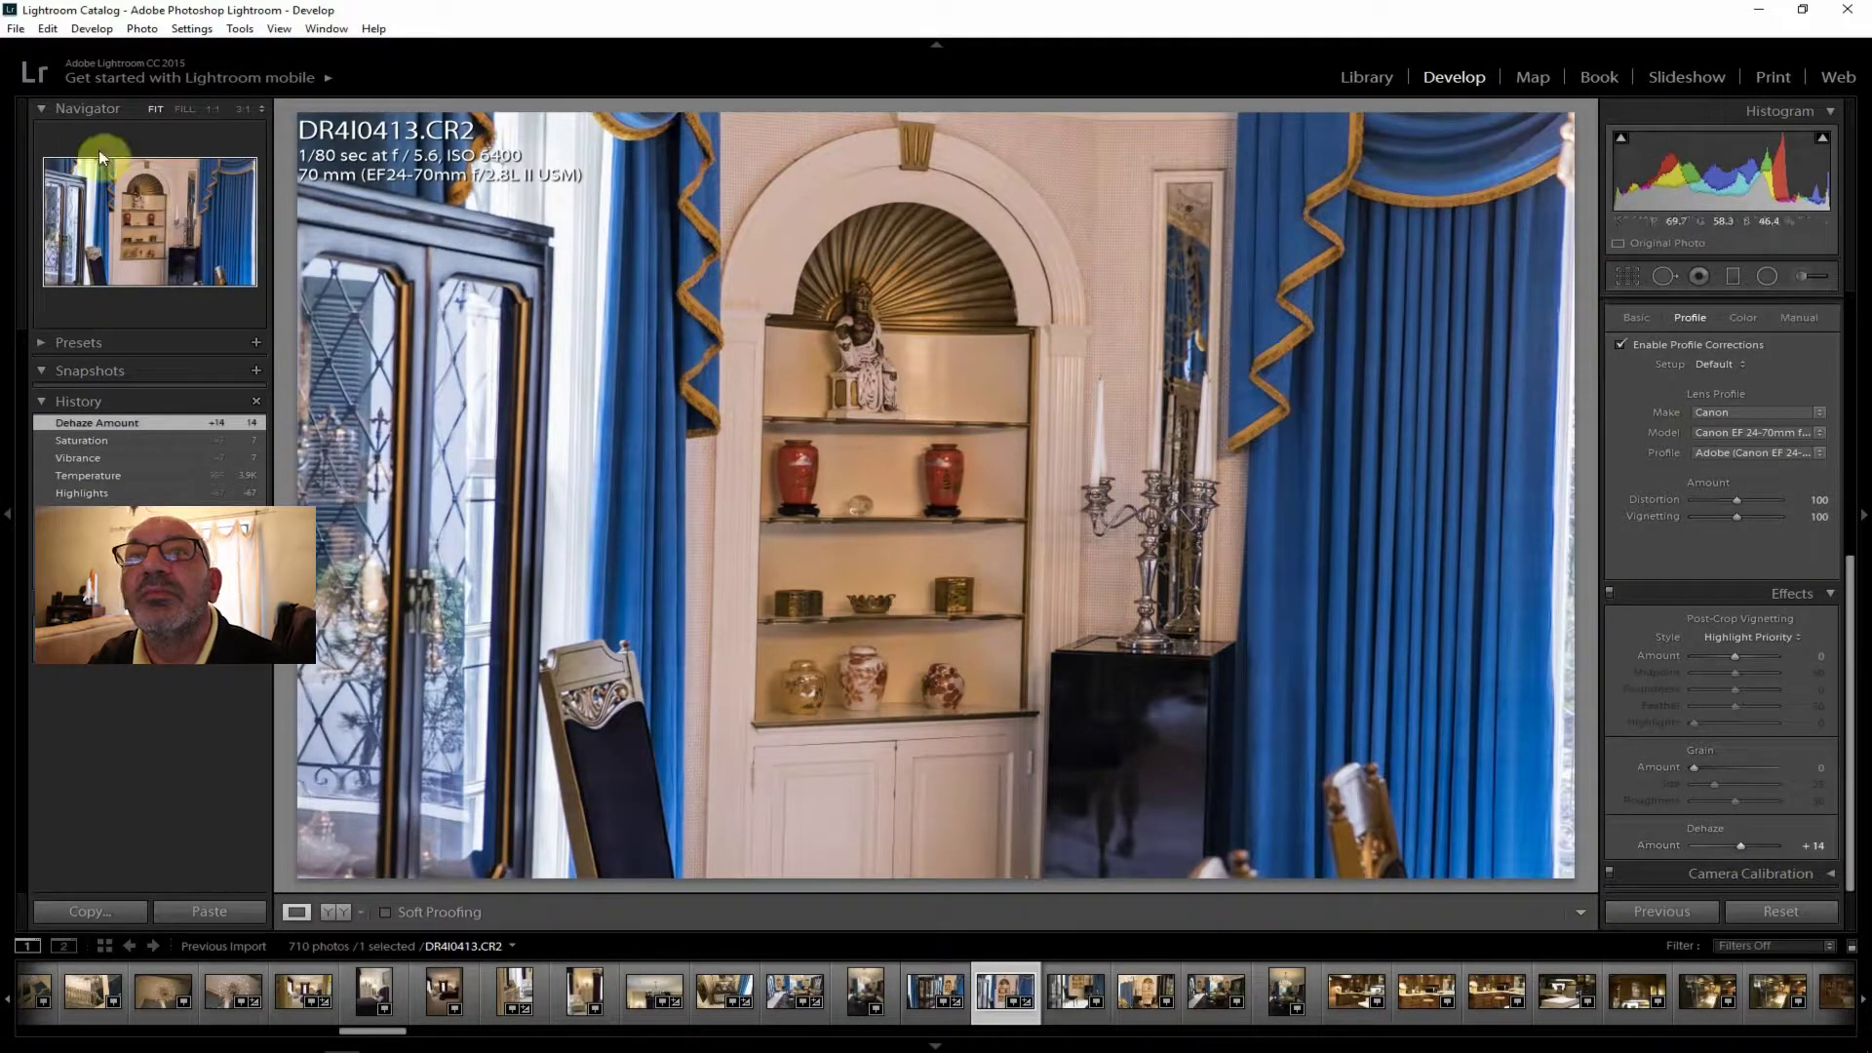
Export DR4I0413.CR2 to the J:\ToPost folder using the existing export settings.
click(16, 28)
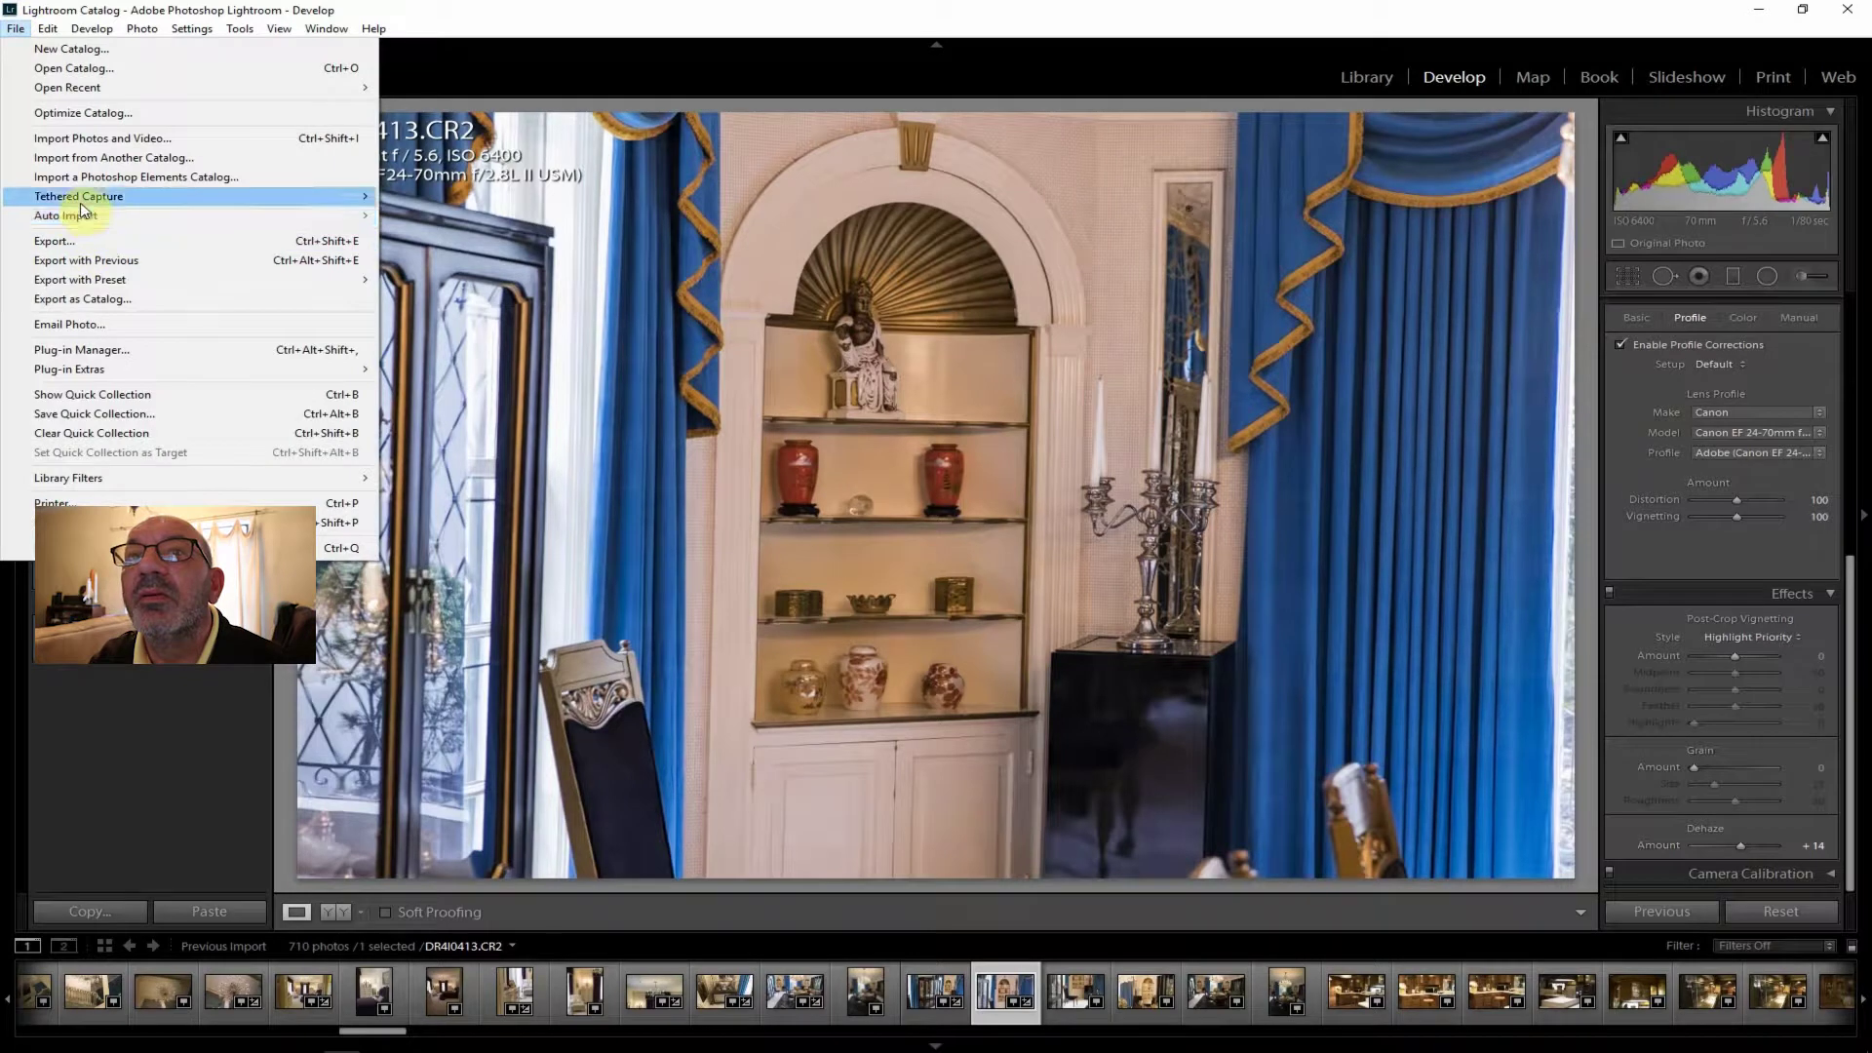
click(77, 241)
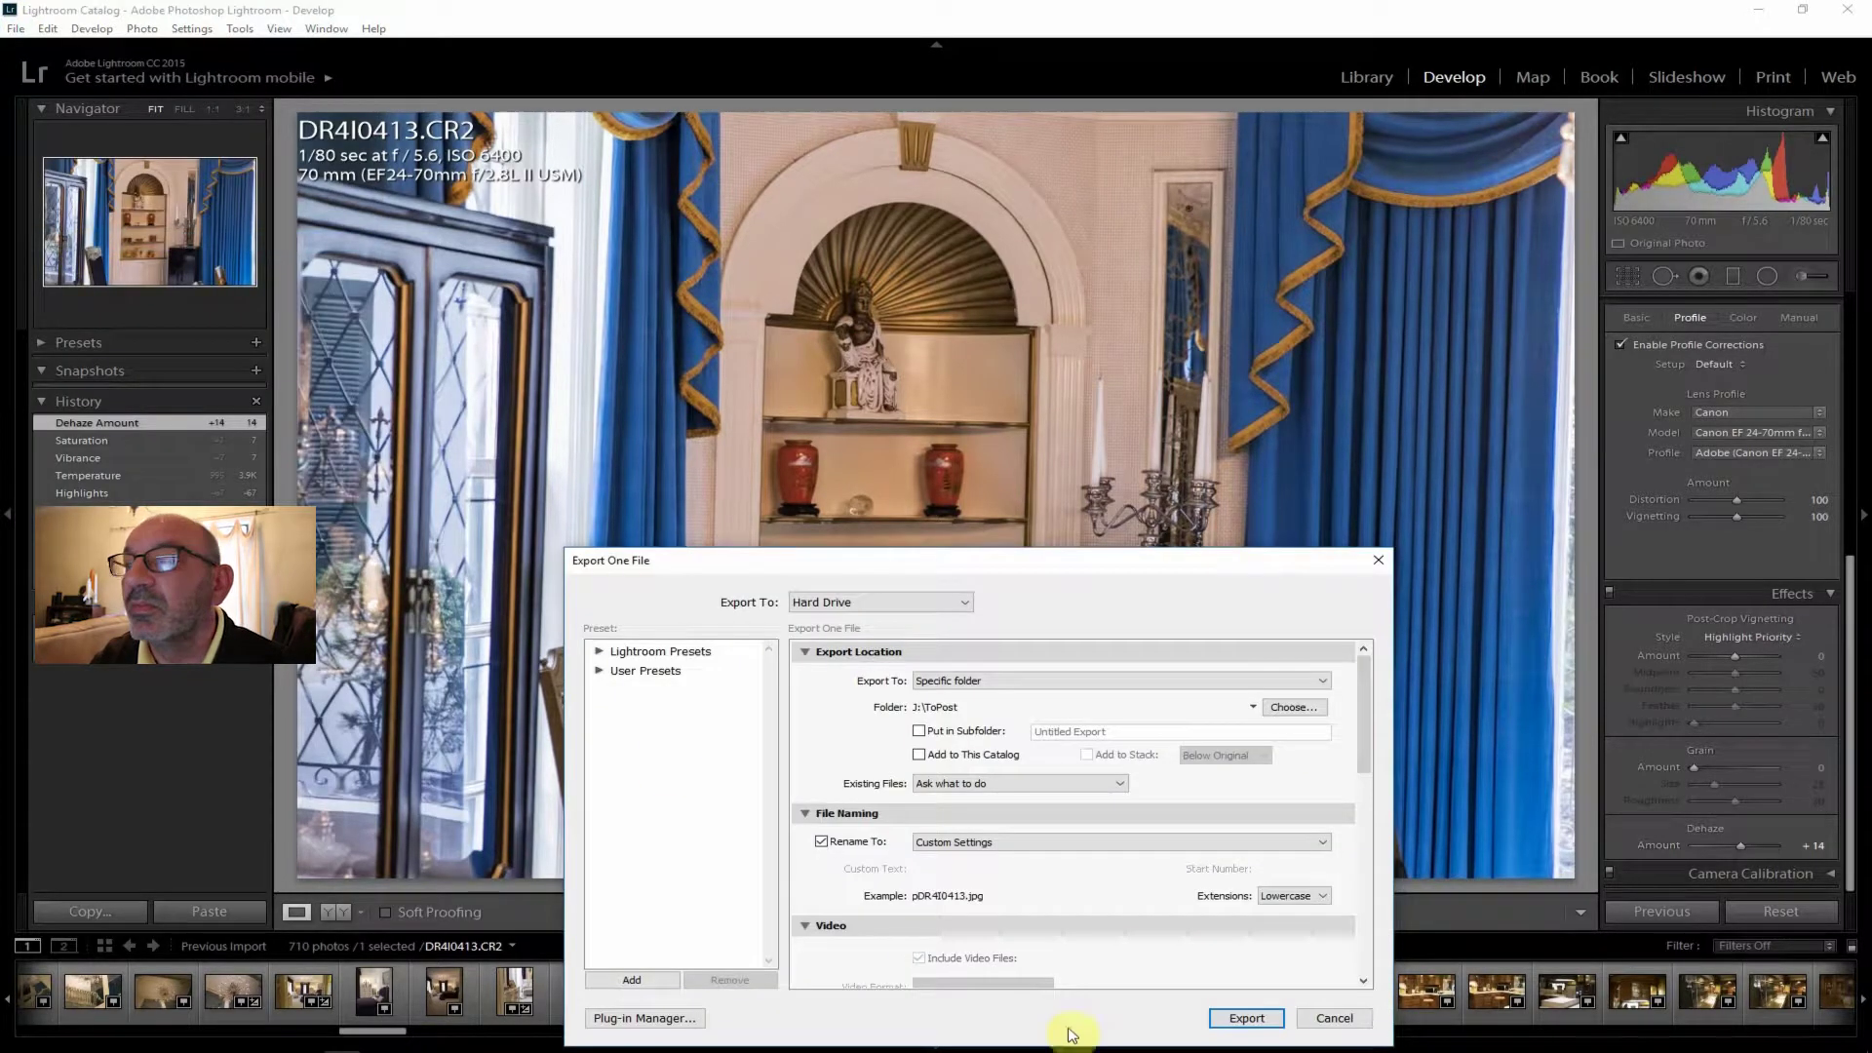
click(1246, 1018)
Review the following dining room photos one by one, from DR4I0414.CR2 to DR4I0417.CR2.
click(1070, 998)
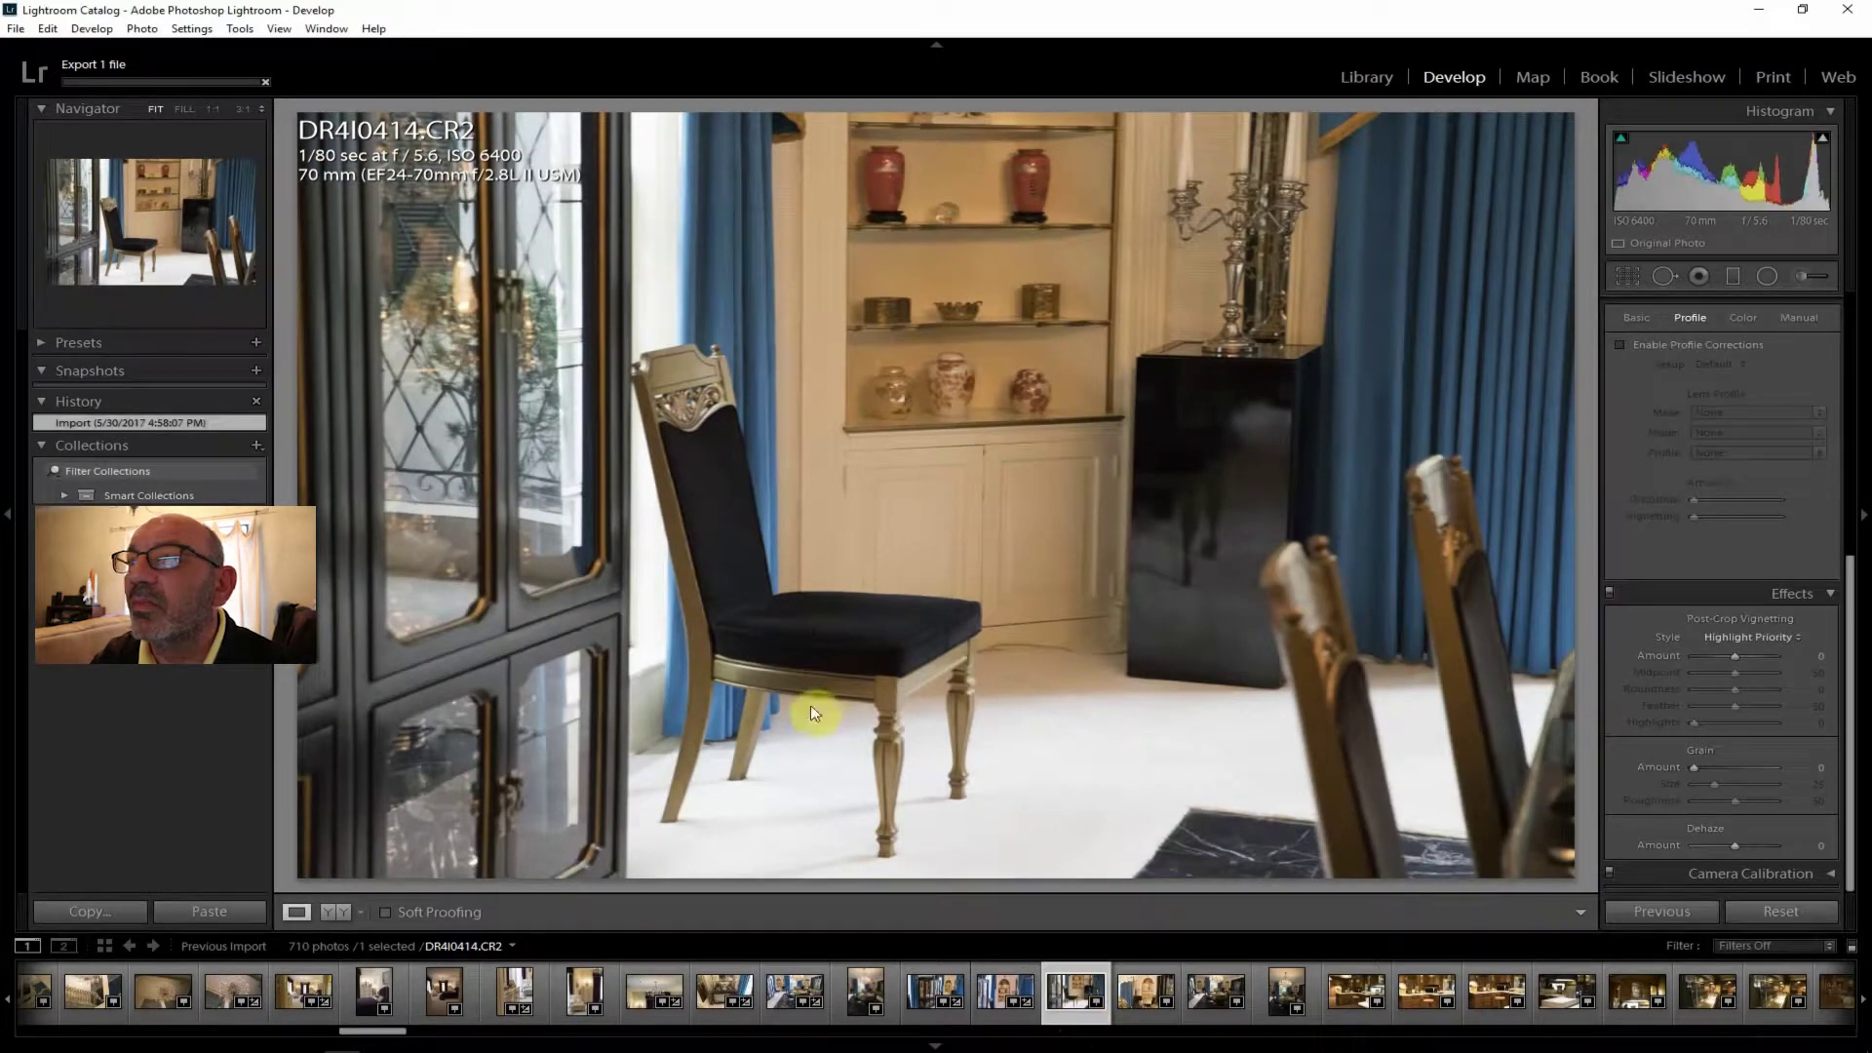
click(1136, 994)
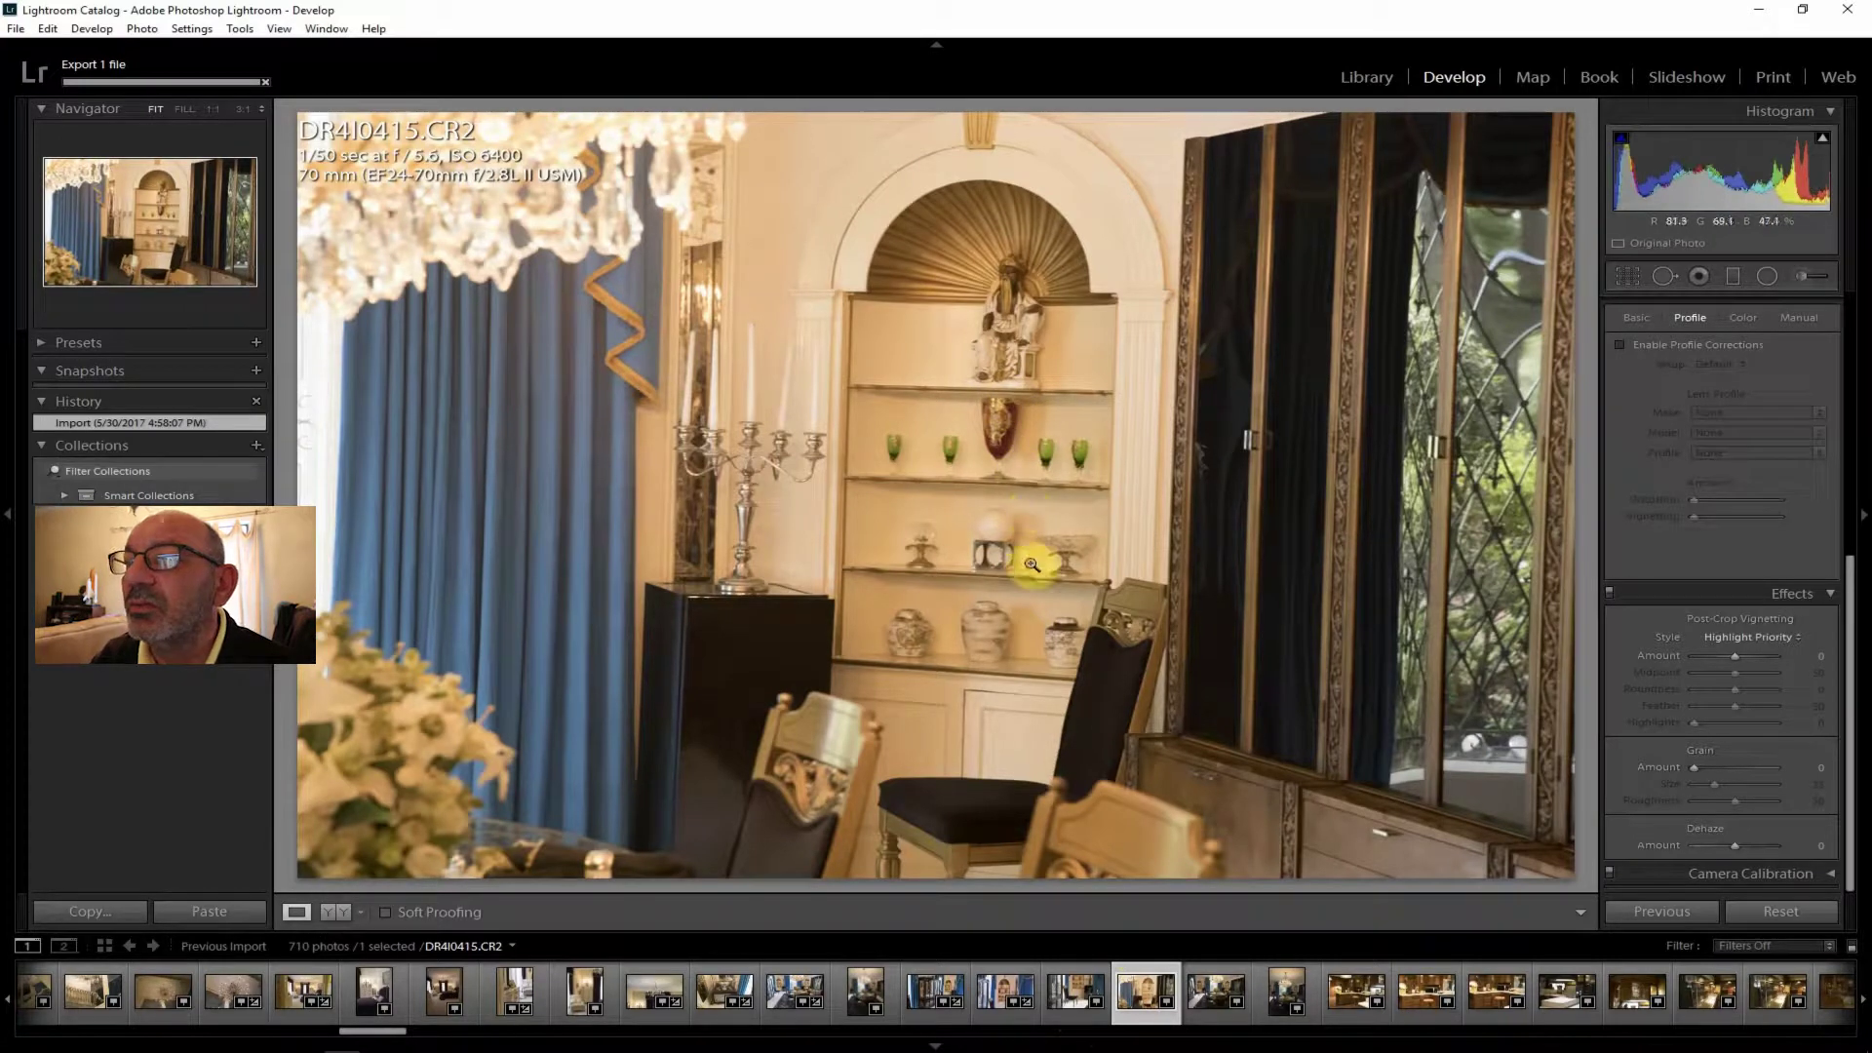
click(1209, 989)
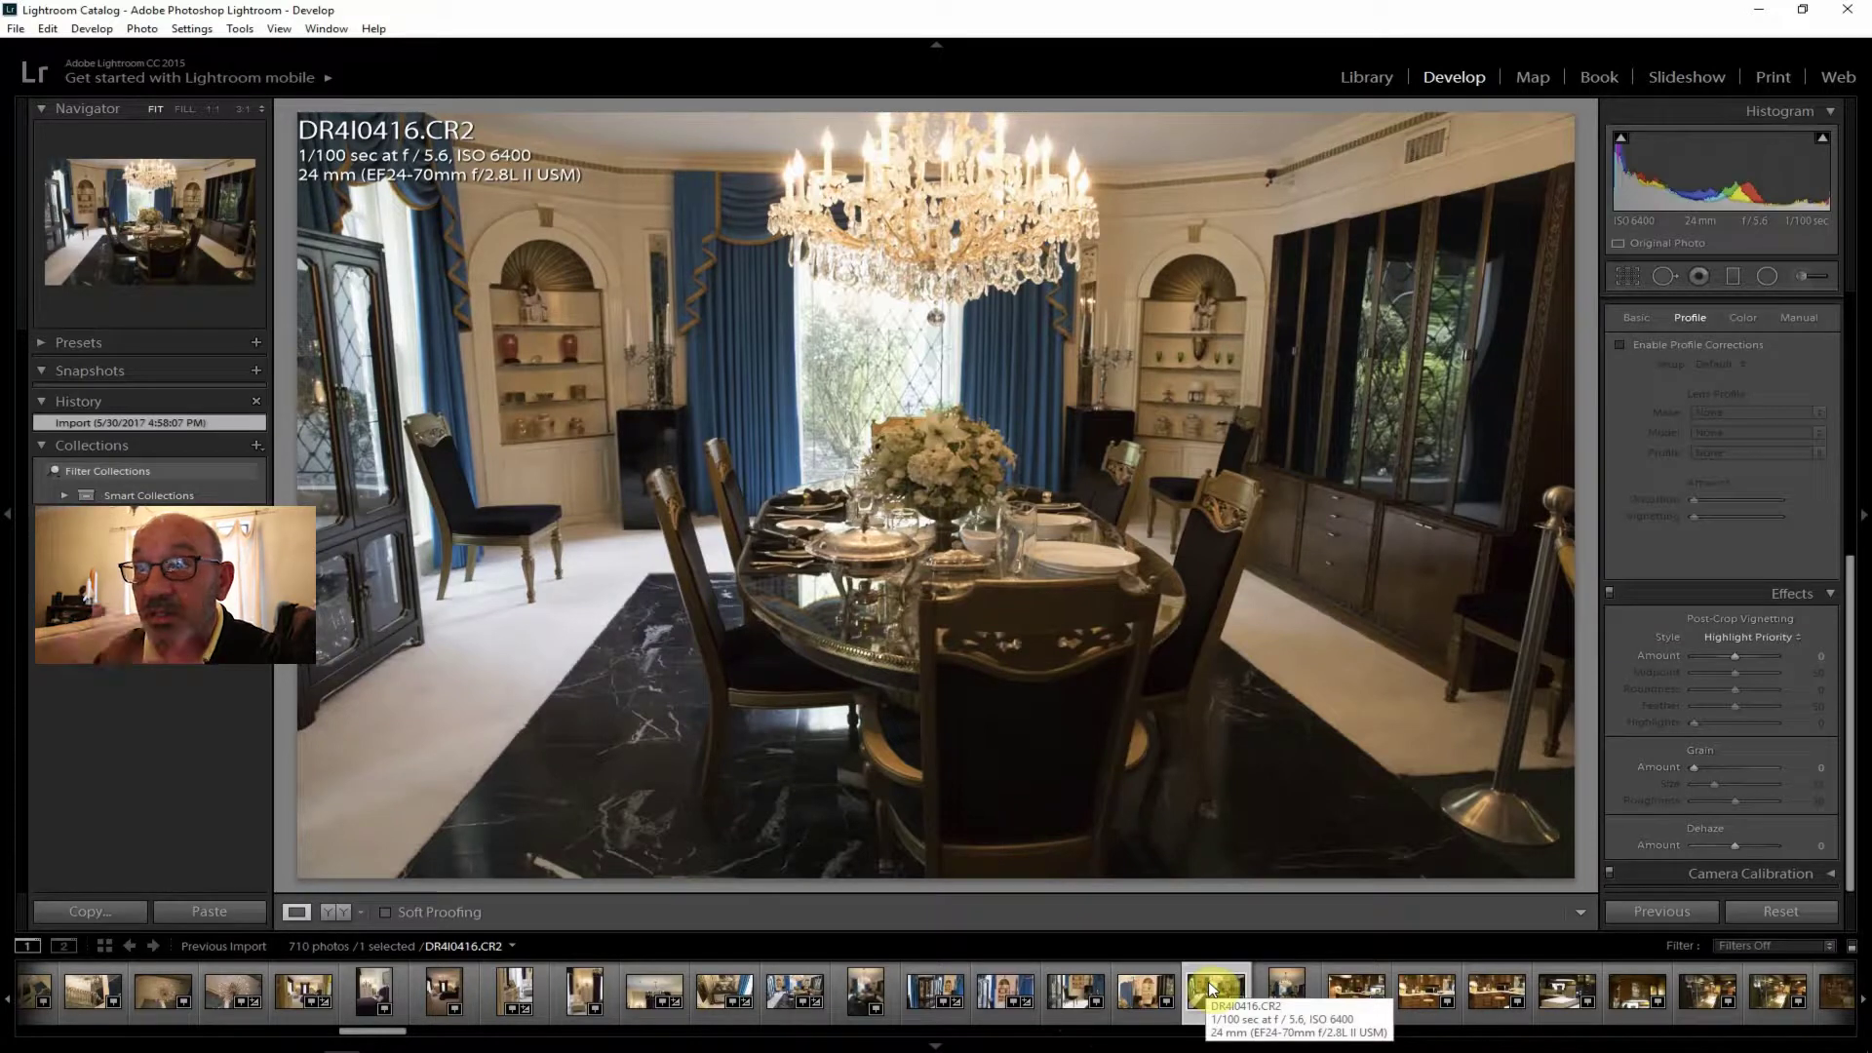
click(1289, 994)
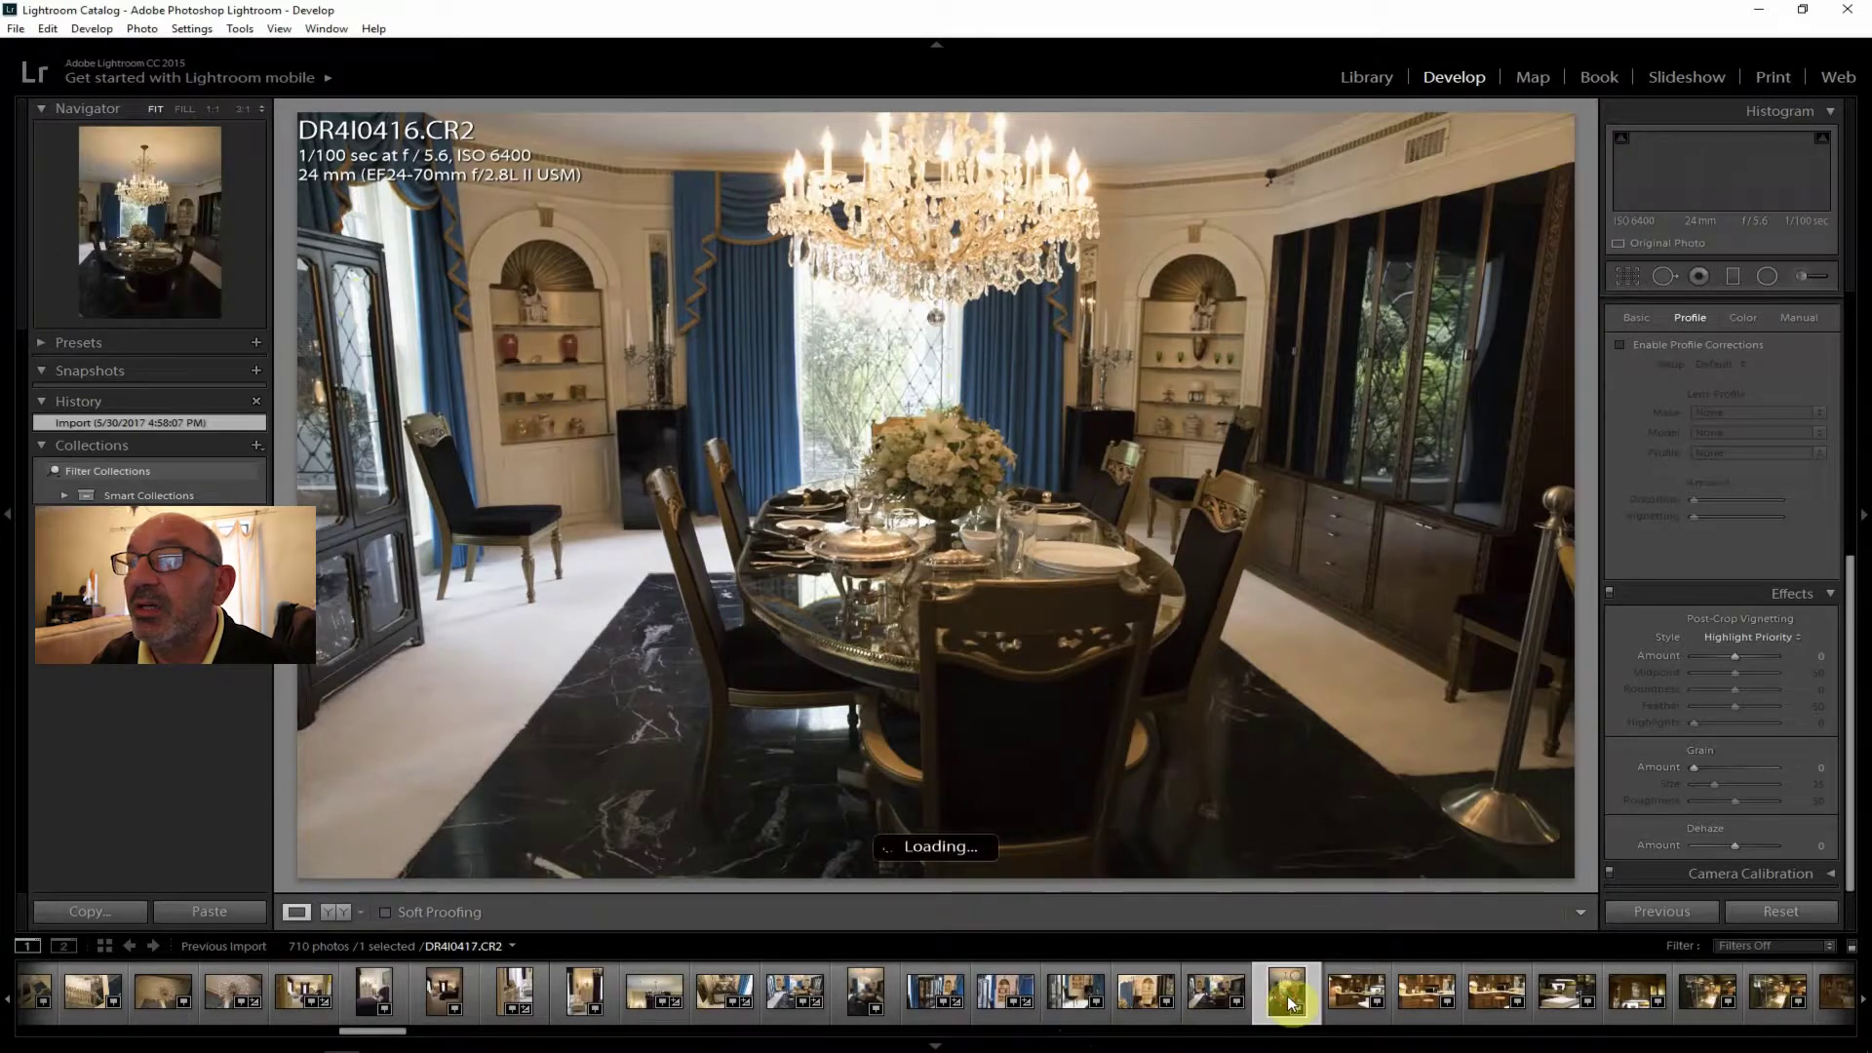
Open the kitchen photo DR4I0418.CR2 and enable its lens profile corrections.
click(1349, 1000)
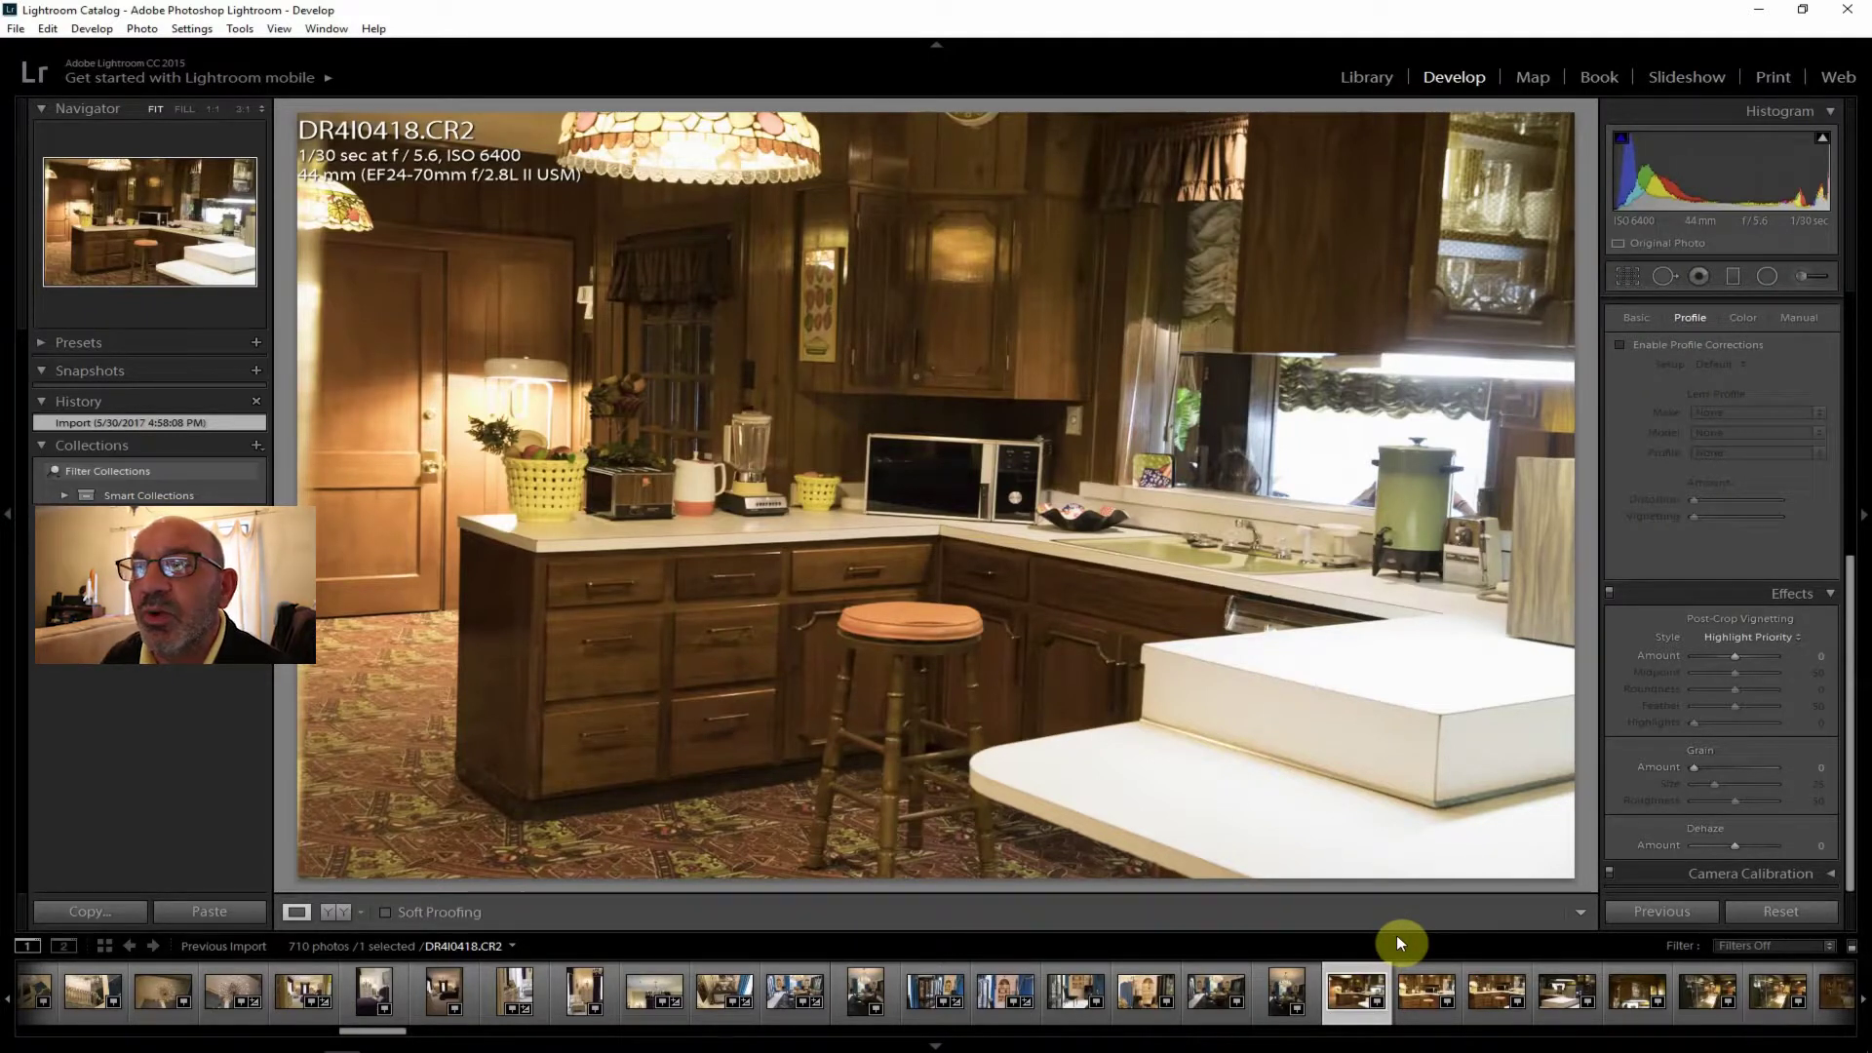
click(1664, 341)
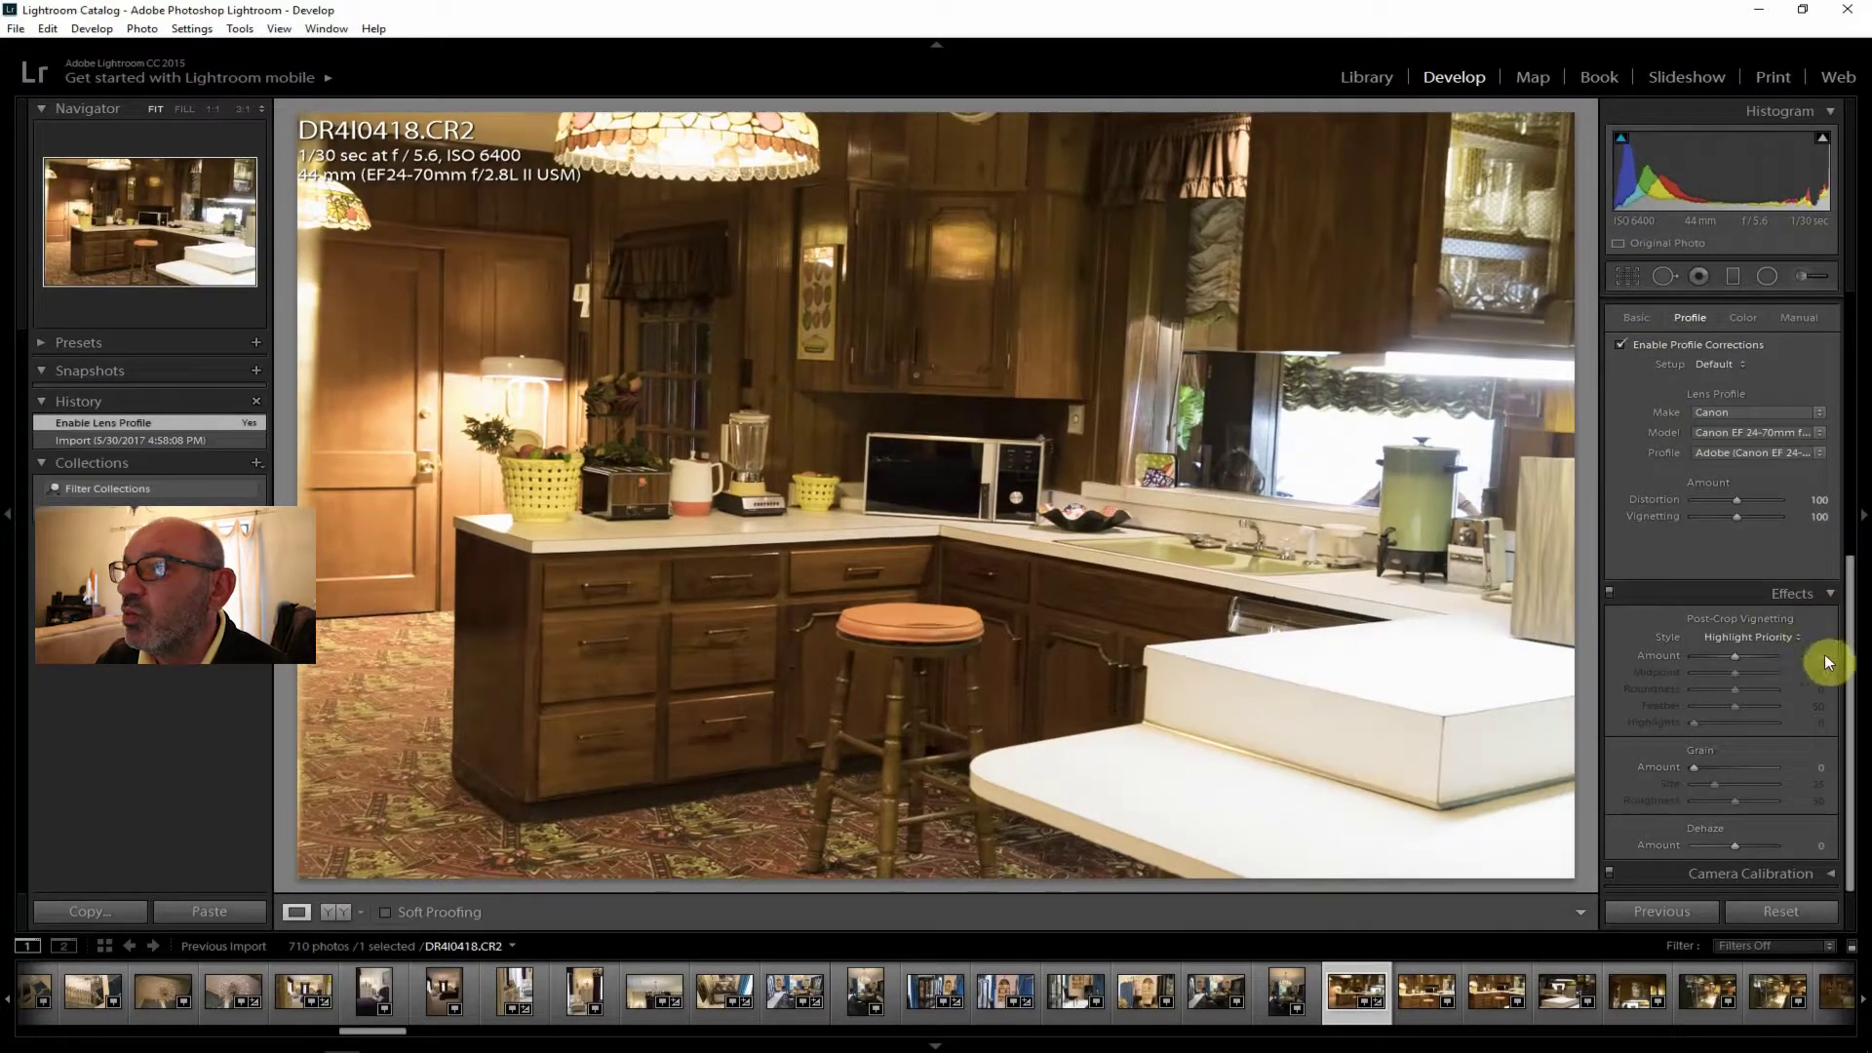
Set the kitchen photo's Contrast to +31, Clarity to +21, Exposure to +0.95, Highlights to -95 and Whites to -38.
drag(1848, 686, 1843, 309)
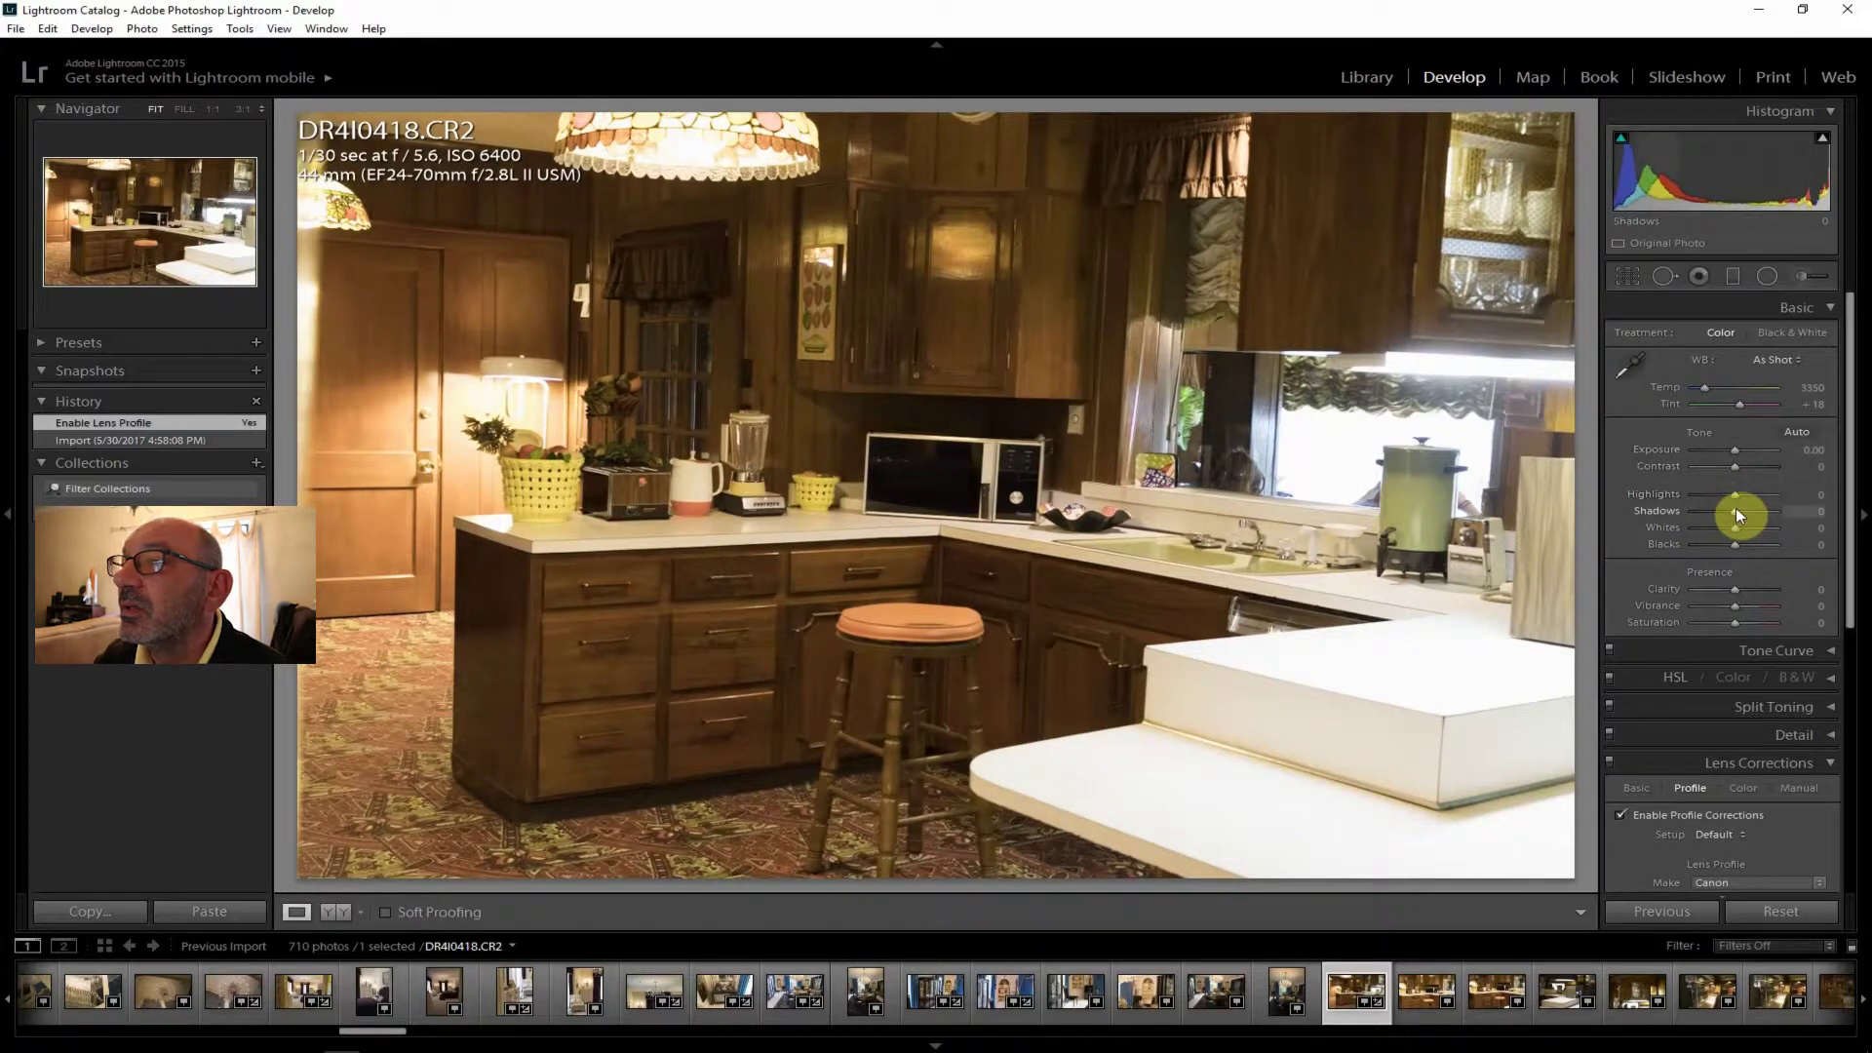
mouse_move(1733, 497)
mouse_down()
mouse_move(1700, 495)
mouse_move(1745, 464)
mouse_up()
drag(1740, 590, 1743, 588)
drag(1734, 448, 1717, 528)
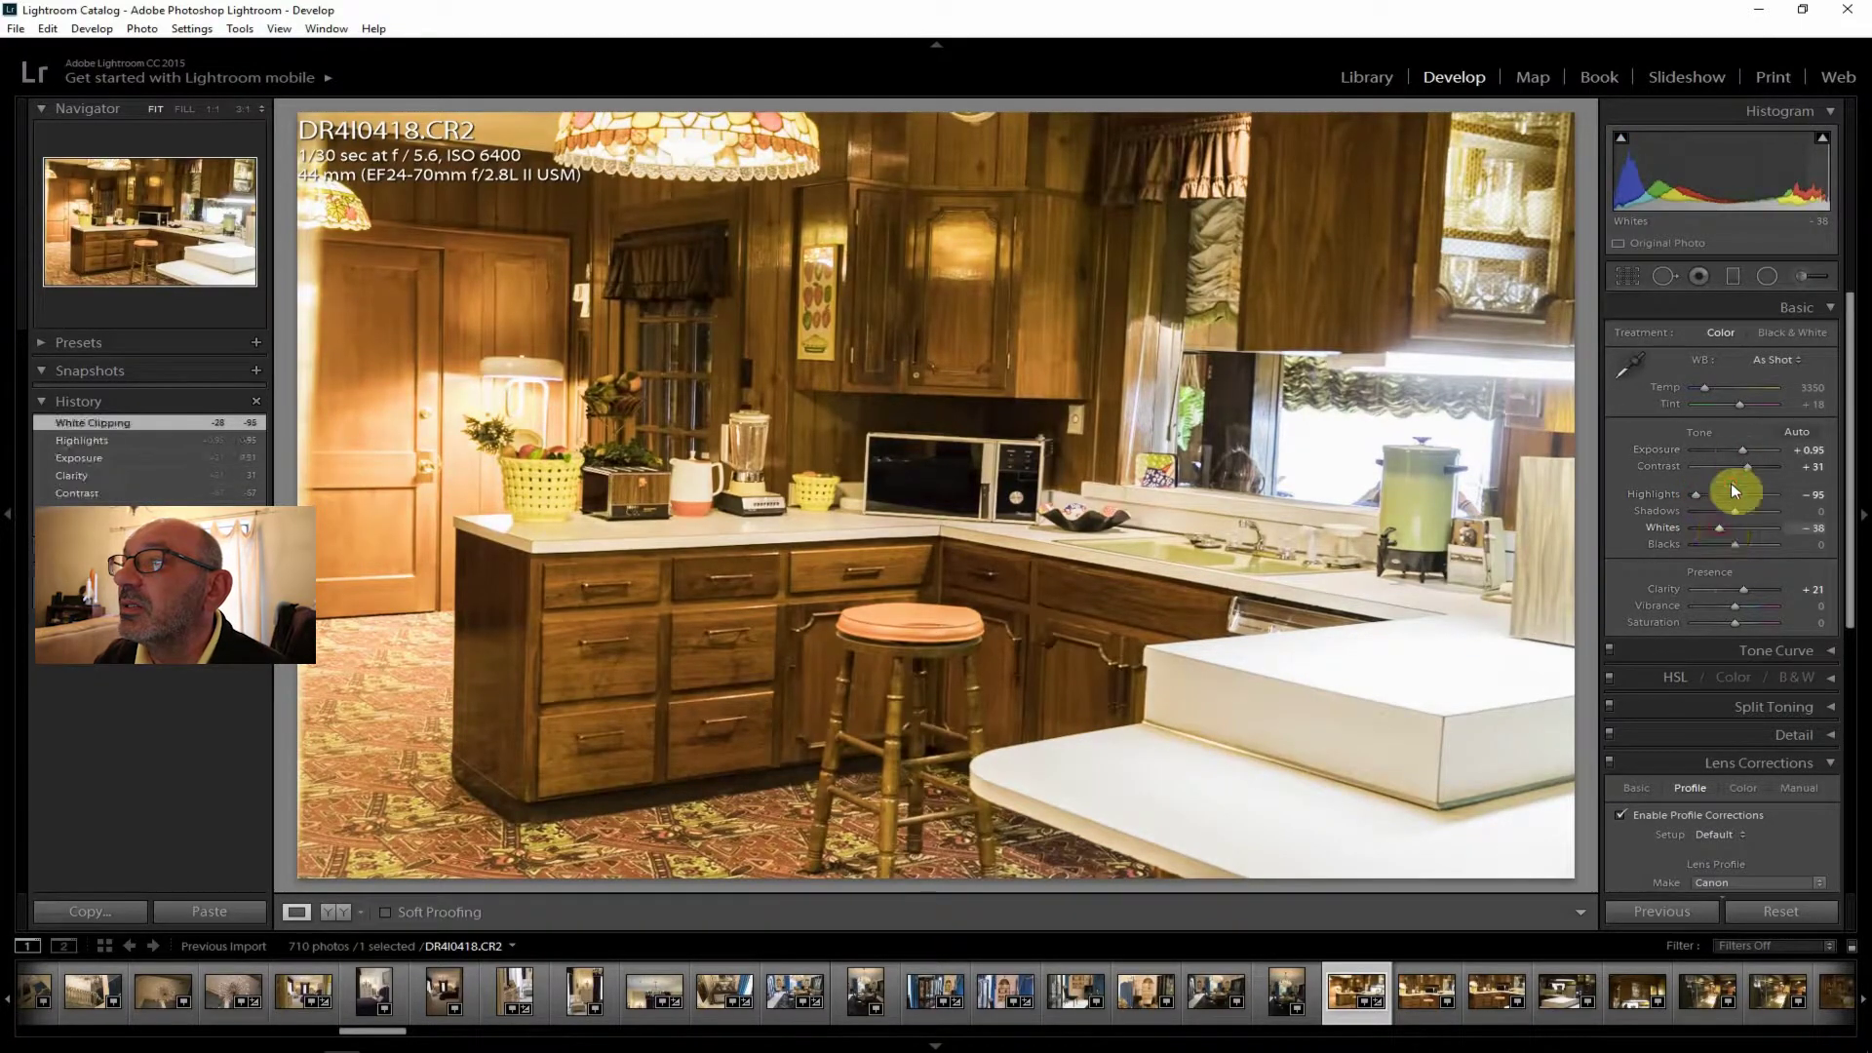
Cool the kitchen photo's white balance temperature to 2595 and readjust its Exposure, ending at +0.95.
drag(1741, 448, 1739, 448)
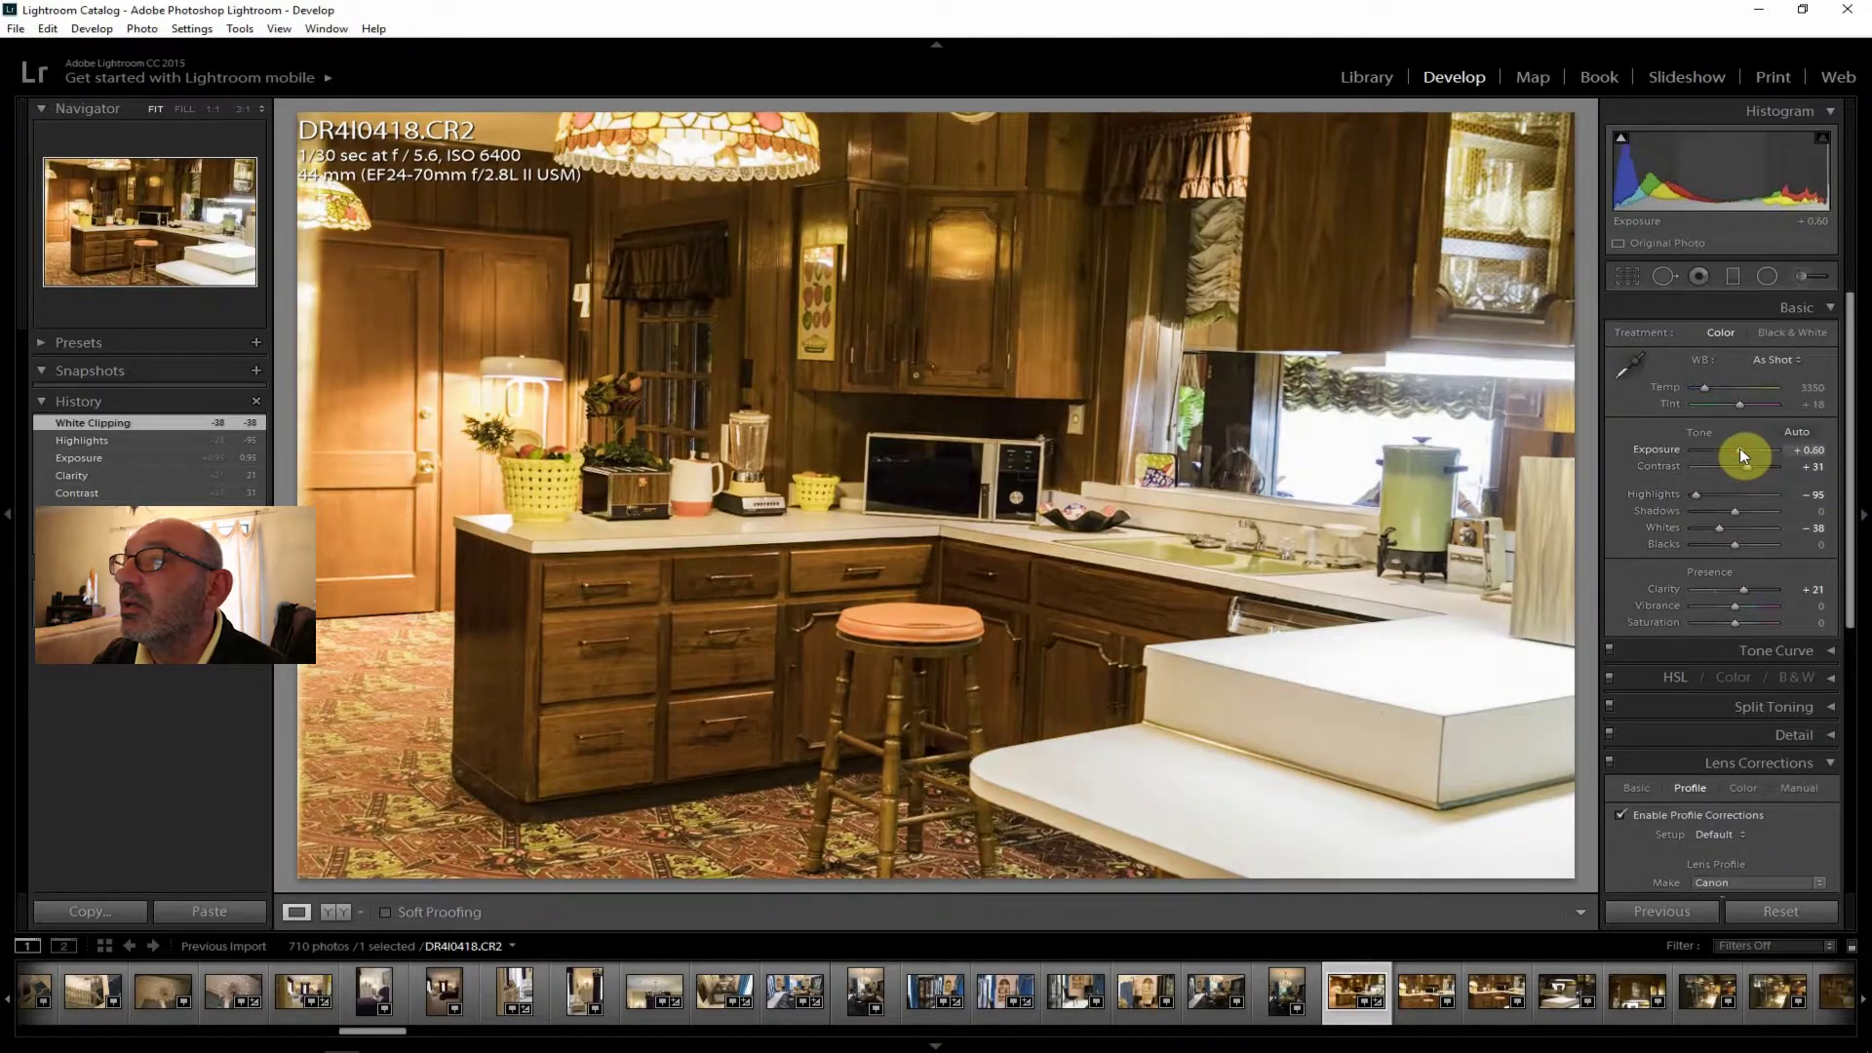
drag(1702, 388, 1694, 386)
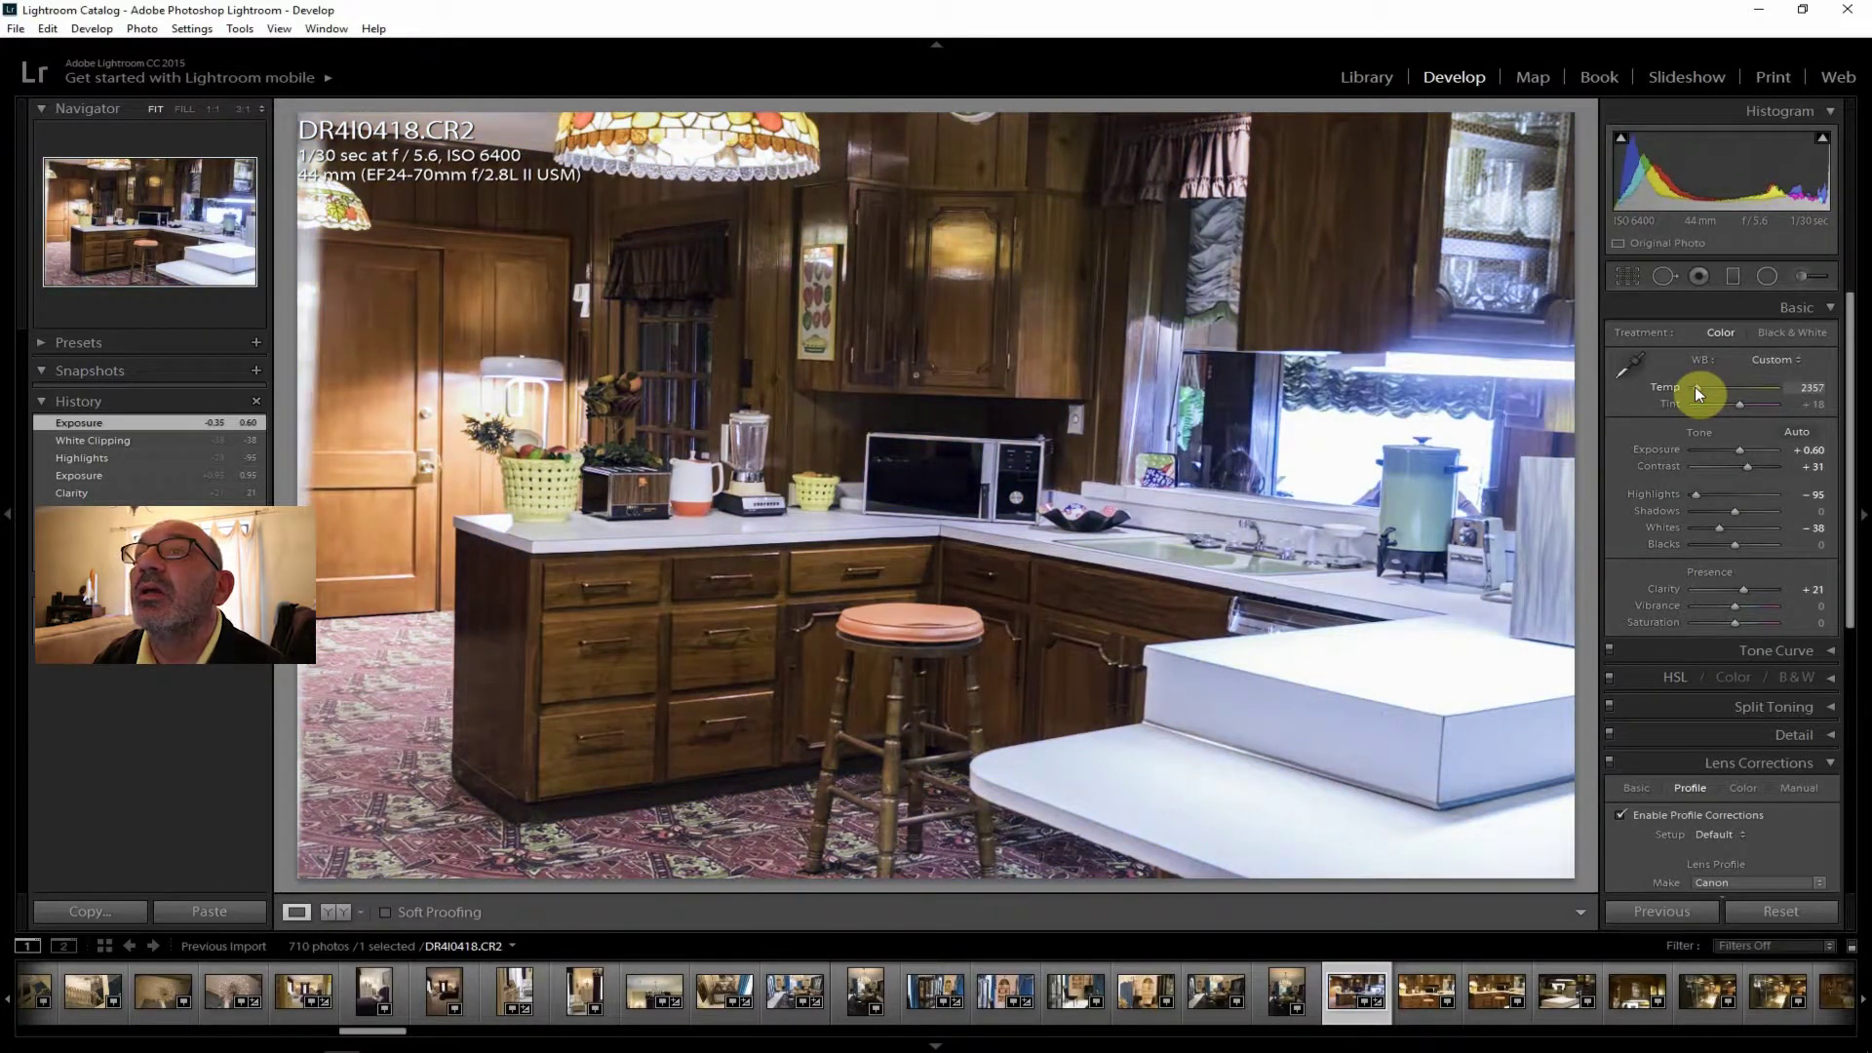
drag(1698, 388, 1699, 388)
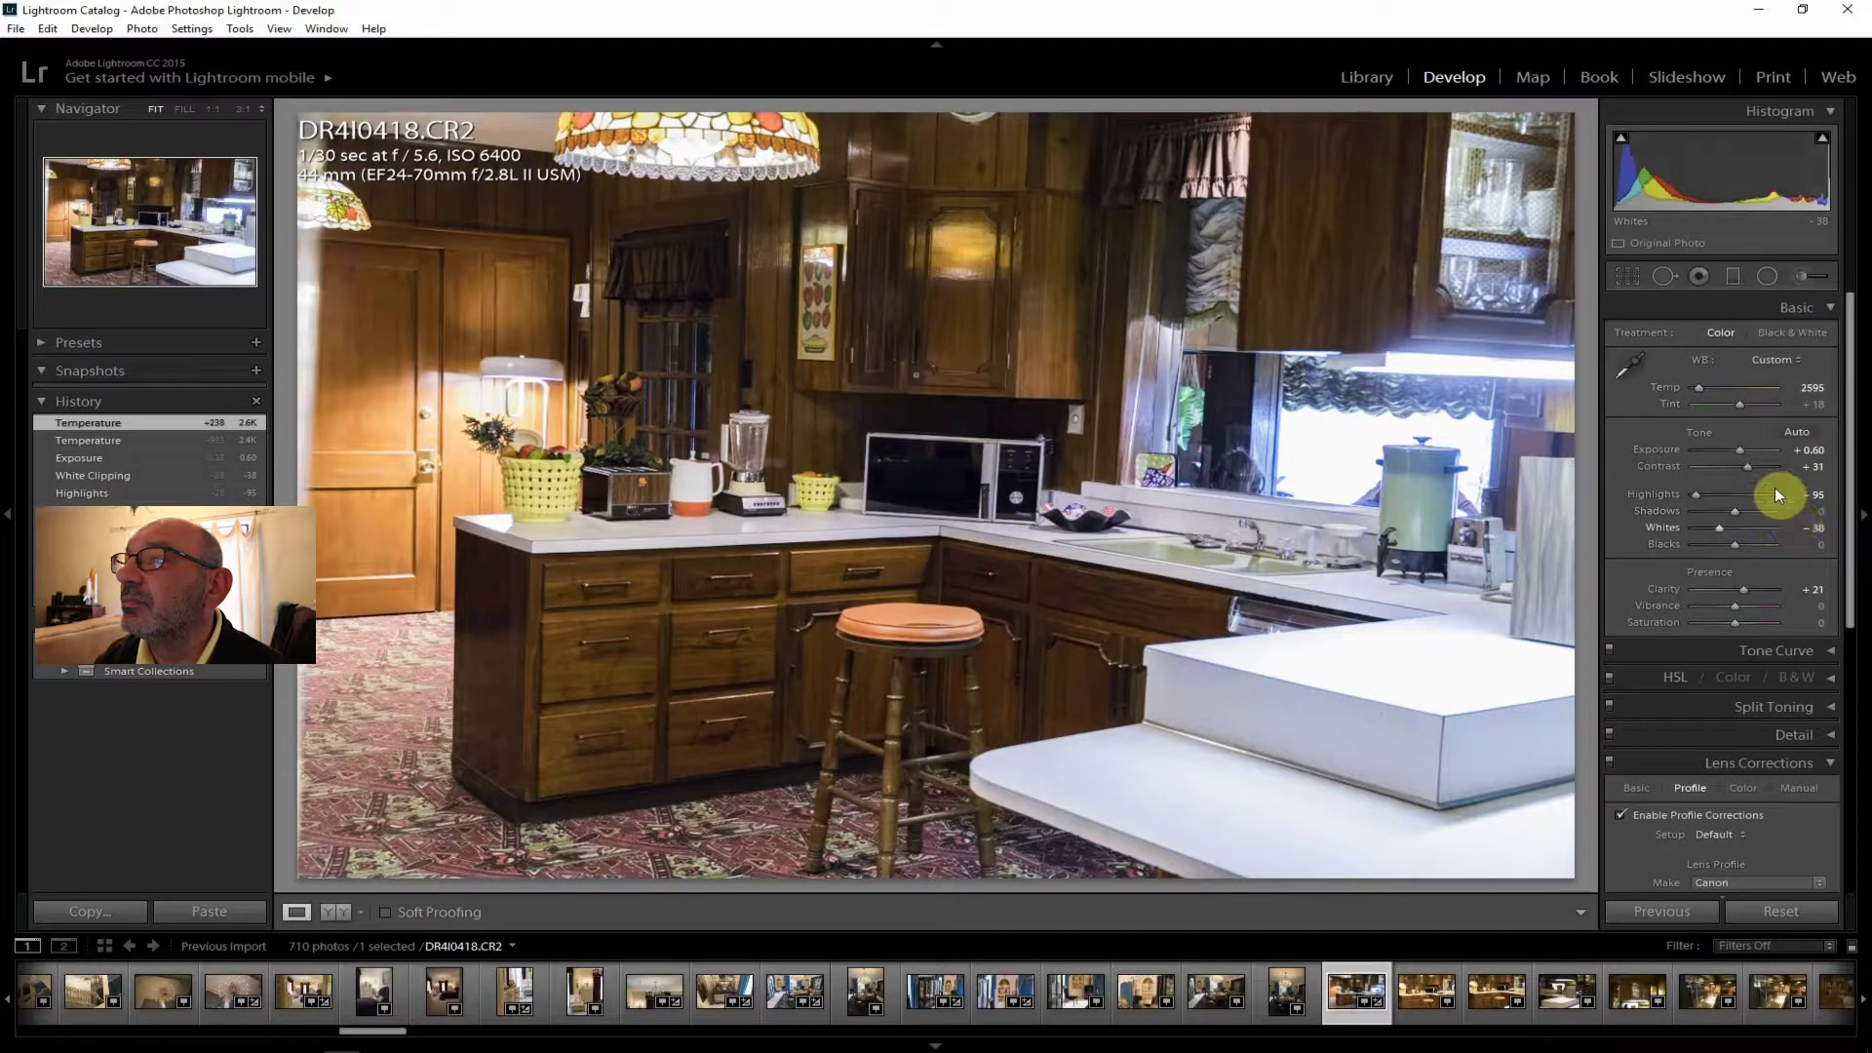
drag(1741, 449, 1745, 447)
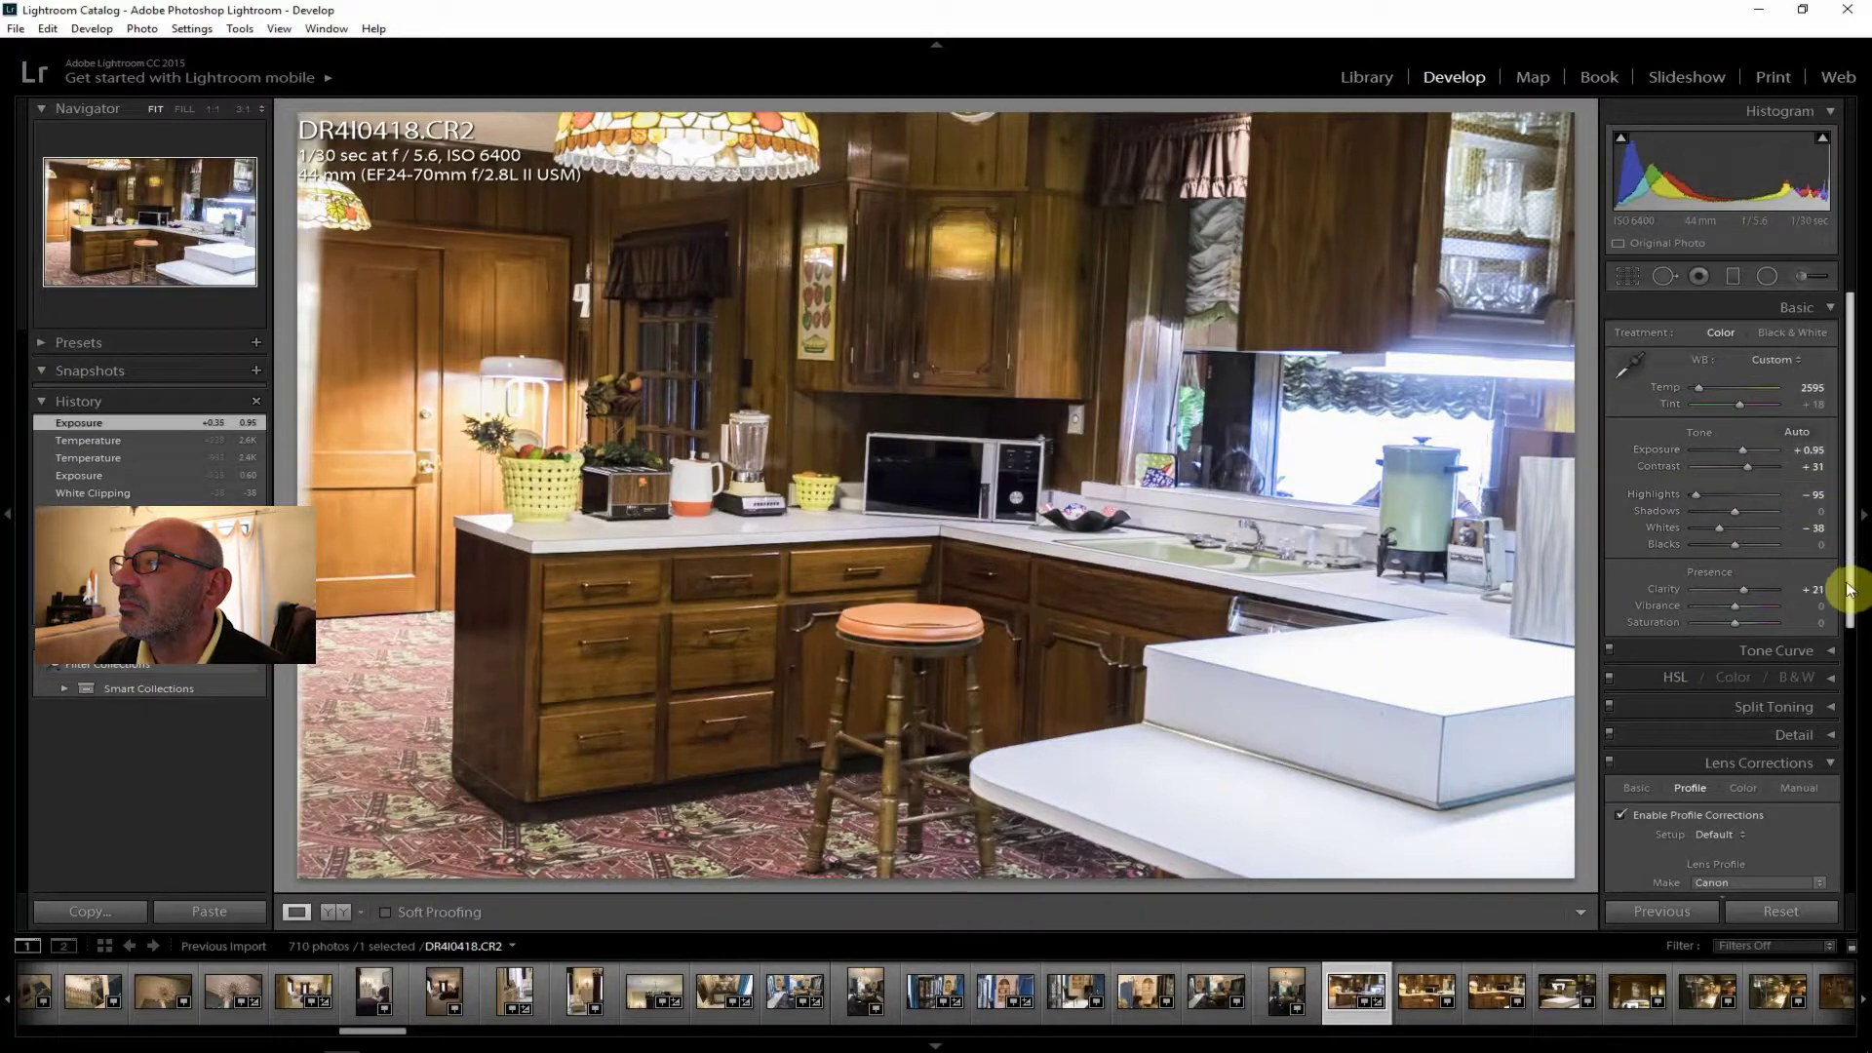
Set the kitchen photo's Dehaze amount to +31 and export the photo.
drag(1848, 585, 1839, 878)
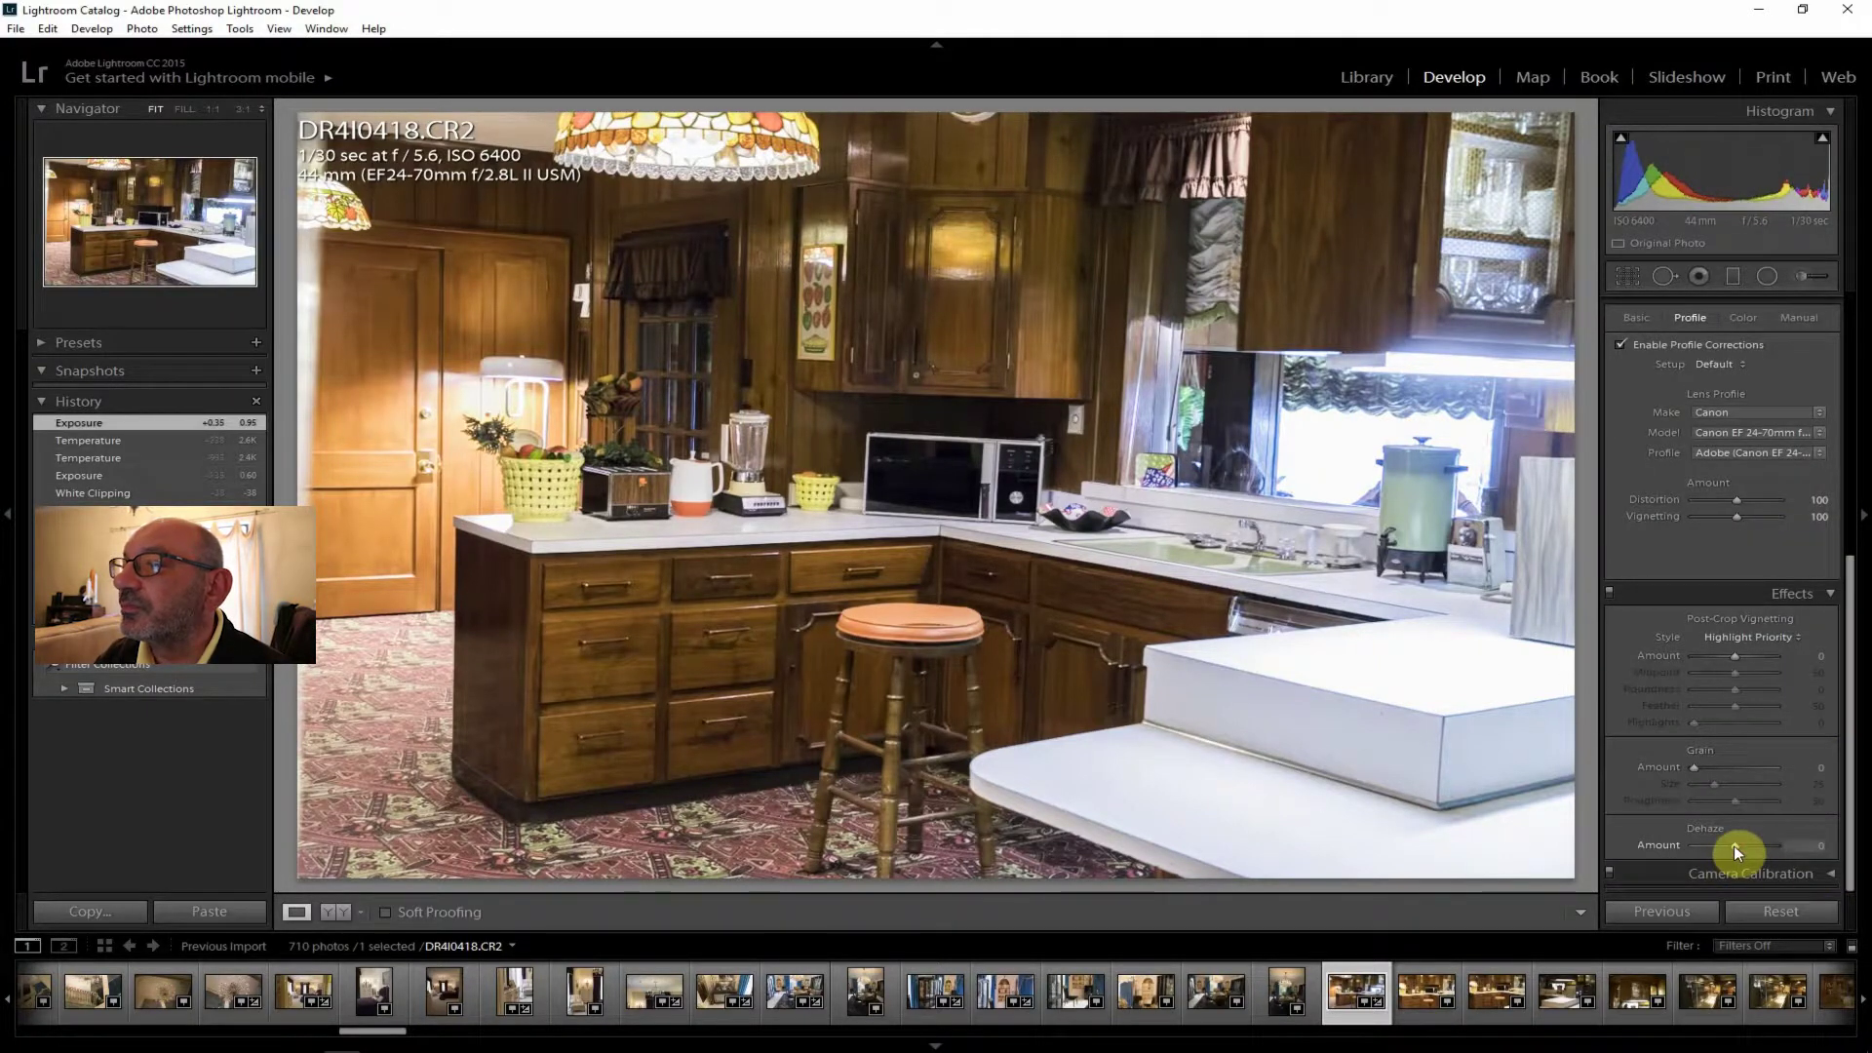
drag(1741, 845, 1747, 846)
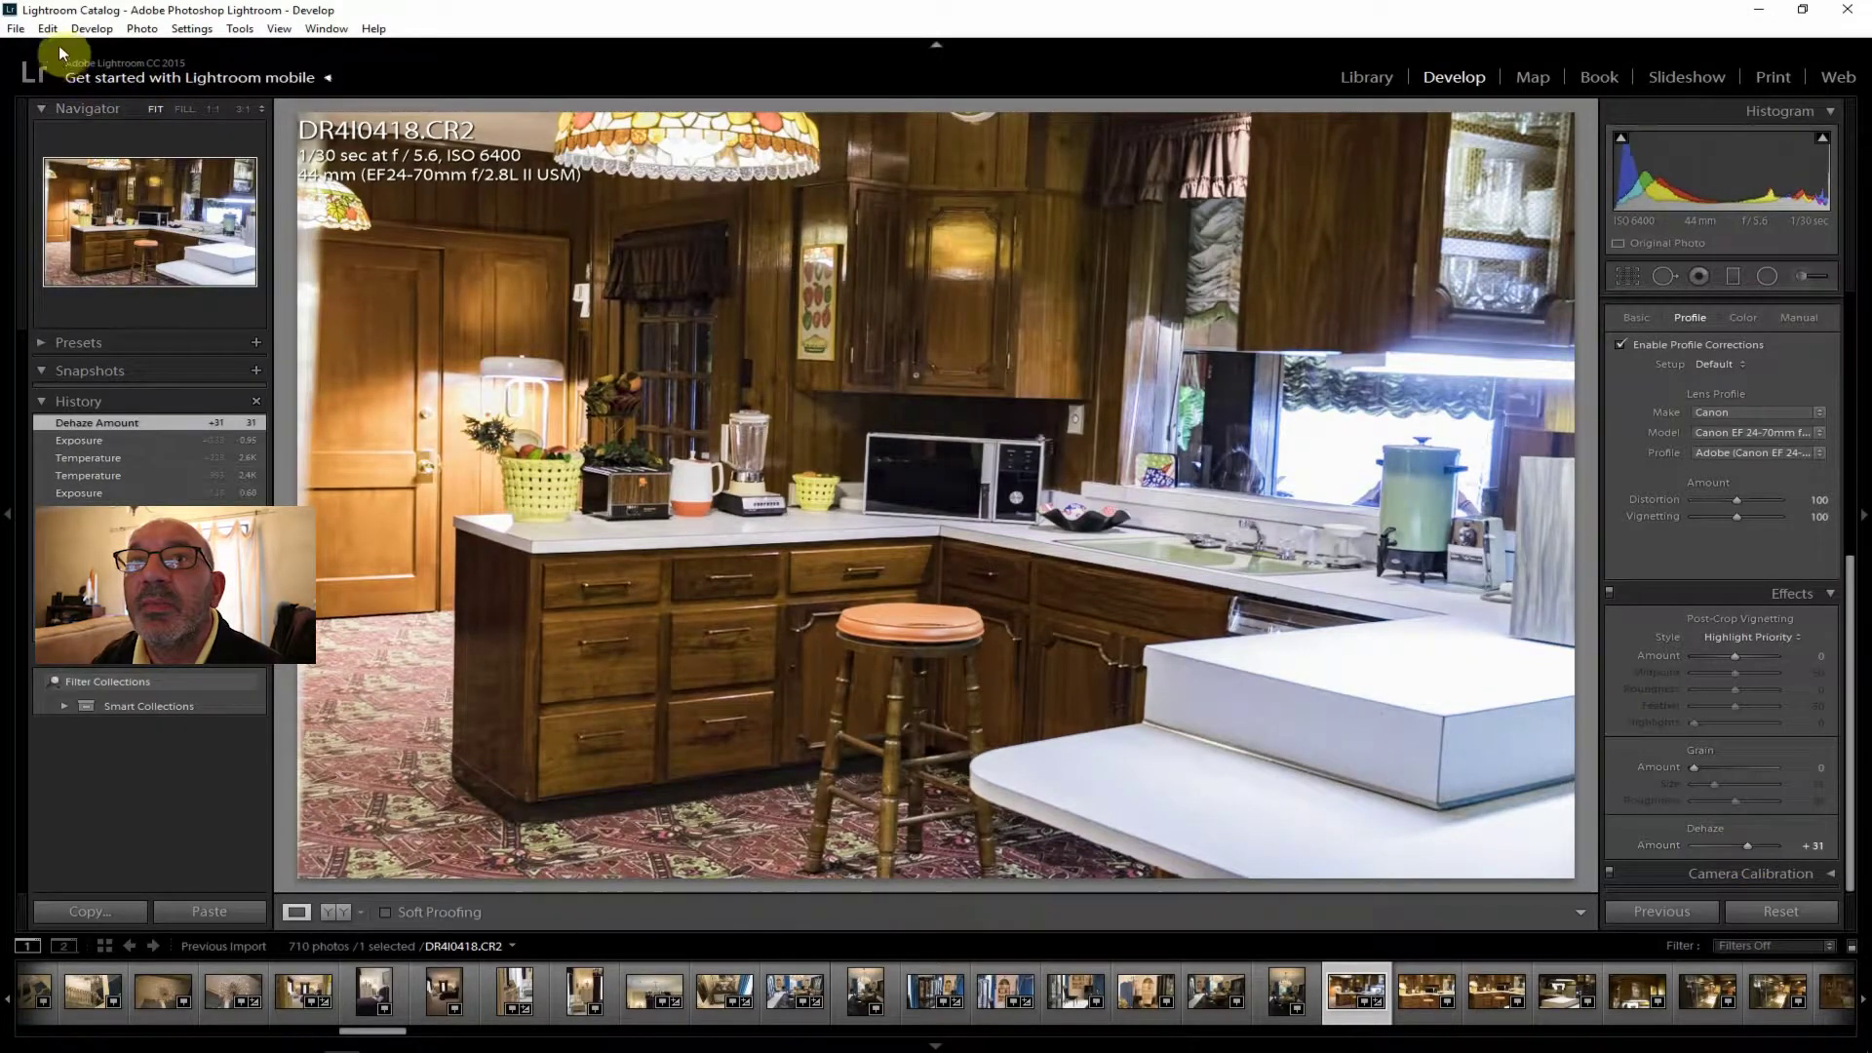
click(17, 31)
click(59, 241)
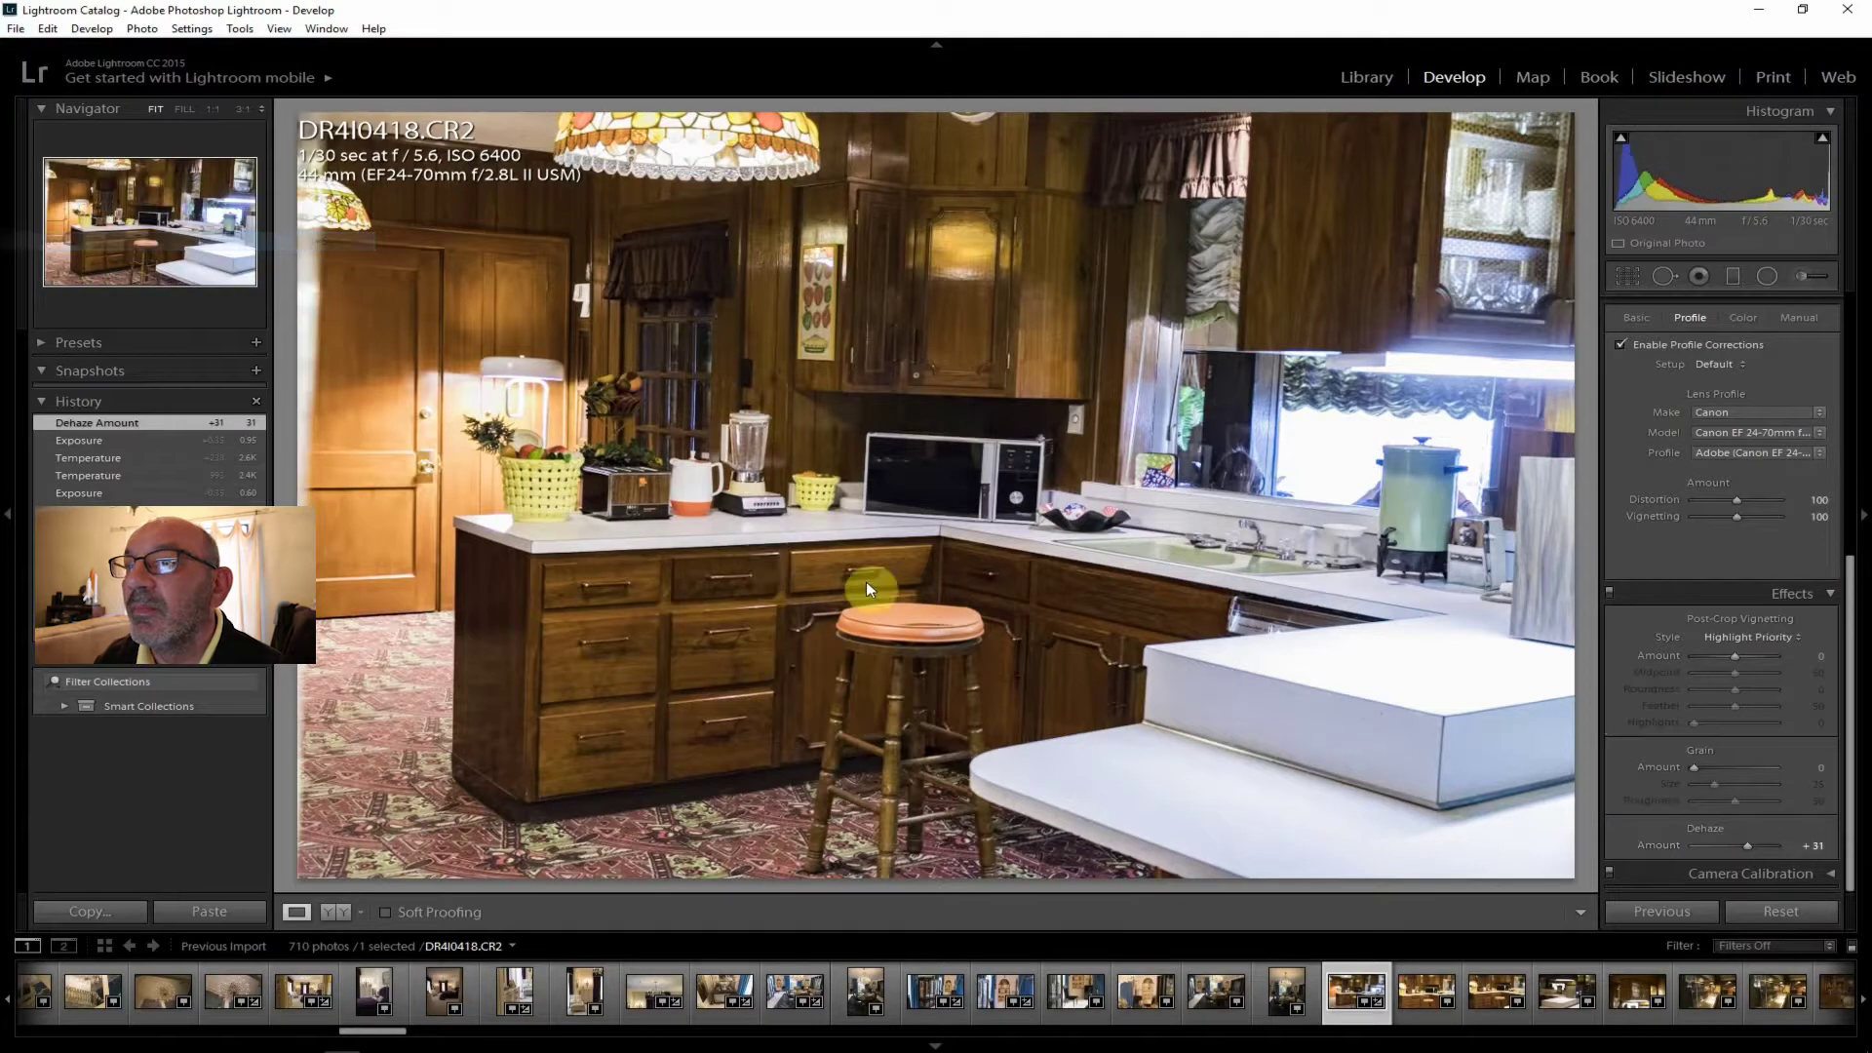
click(1241, 1019)
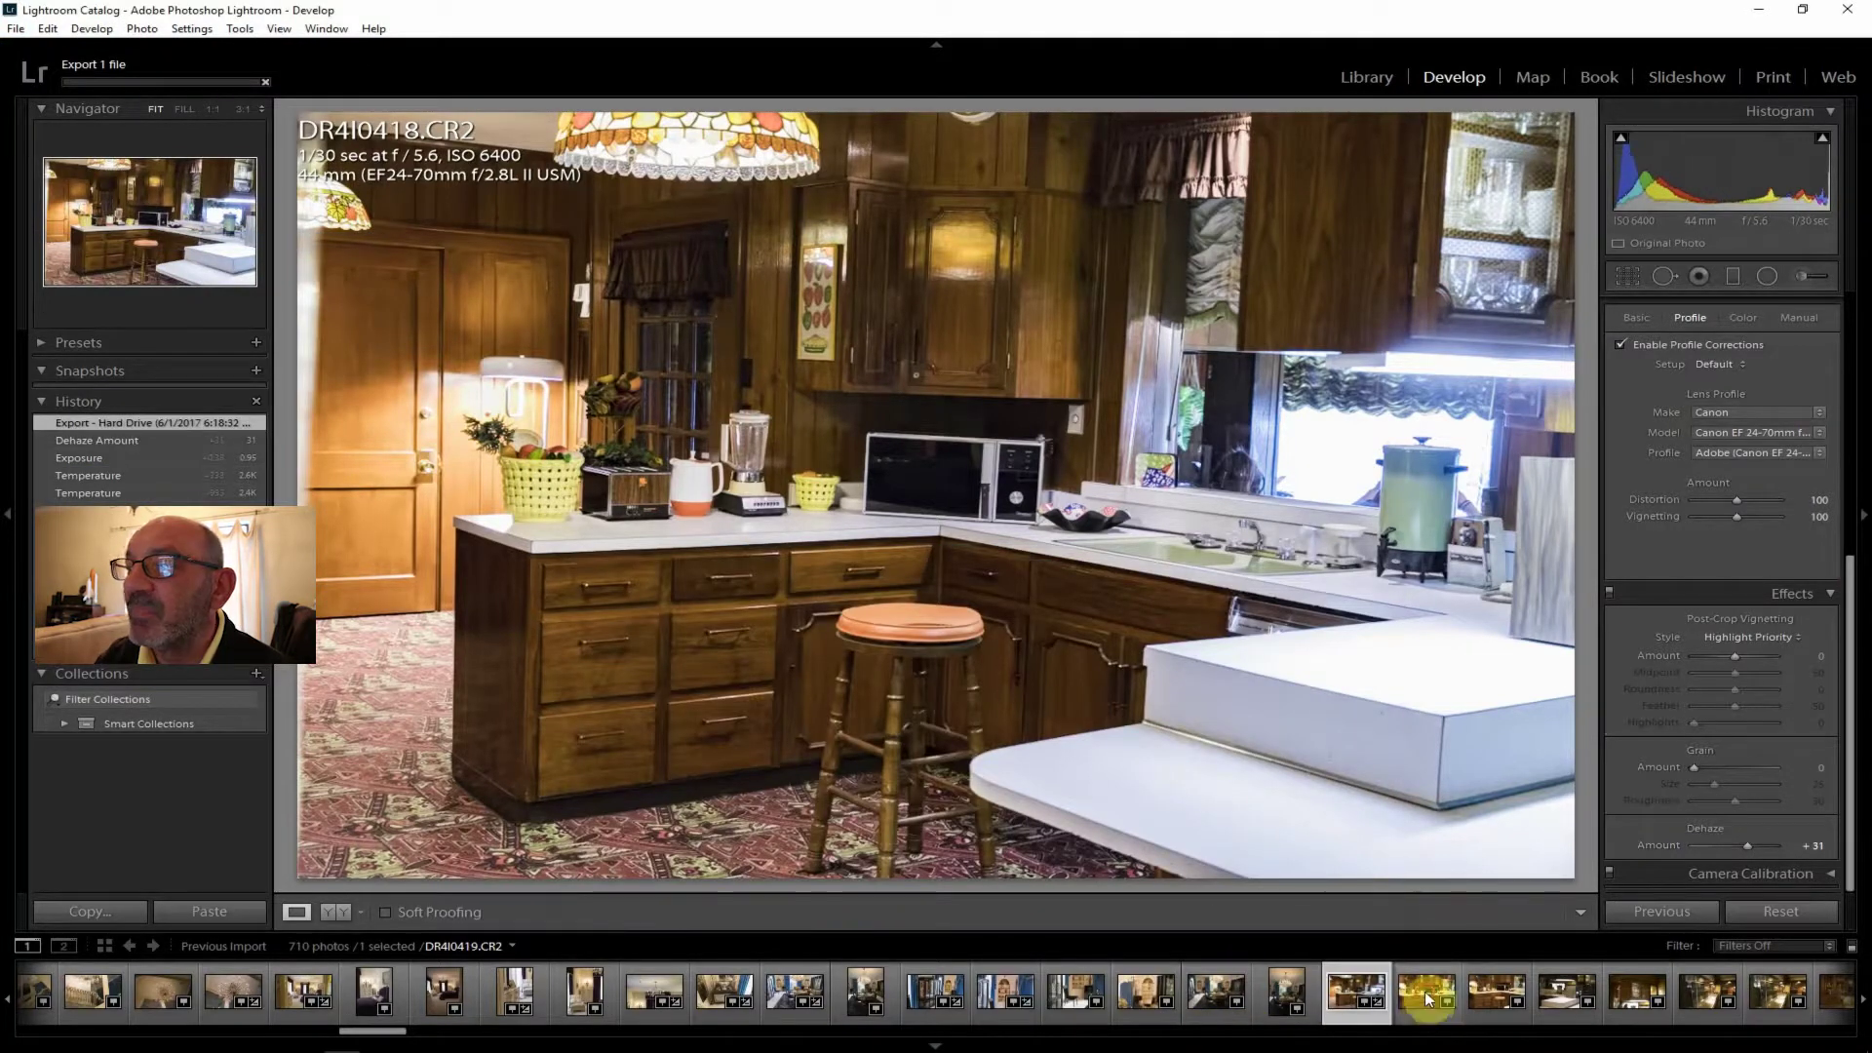
Review the kitchen photos from DR4I0419.CR2 to DR4I0421.CR2, examining the monitor screens in the last one at full size.
click(1425, 991)
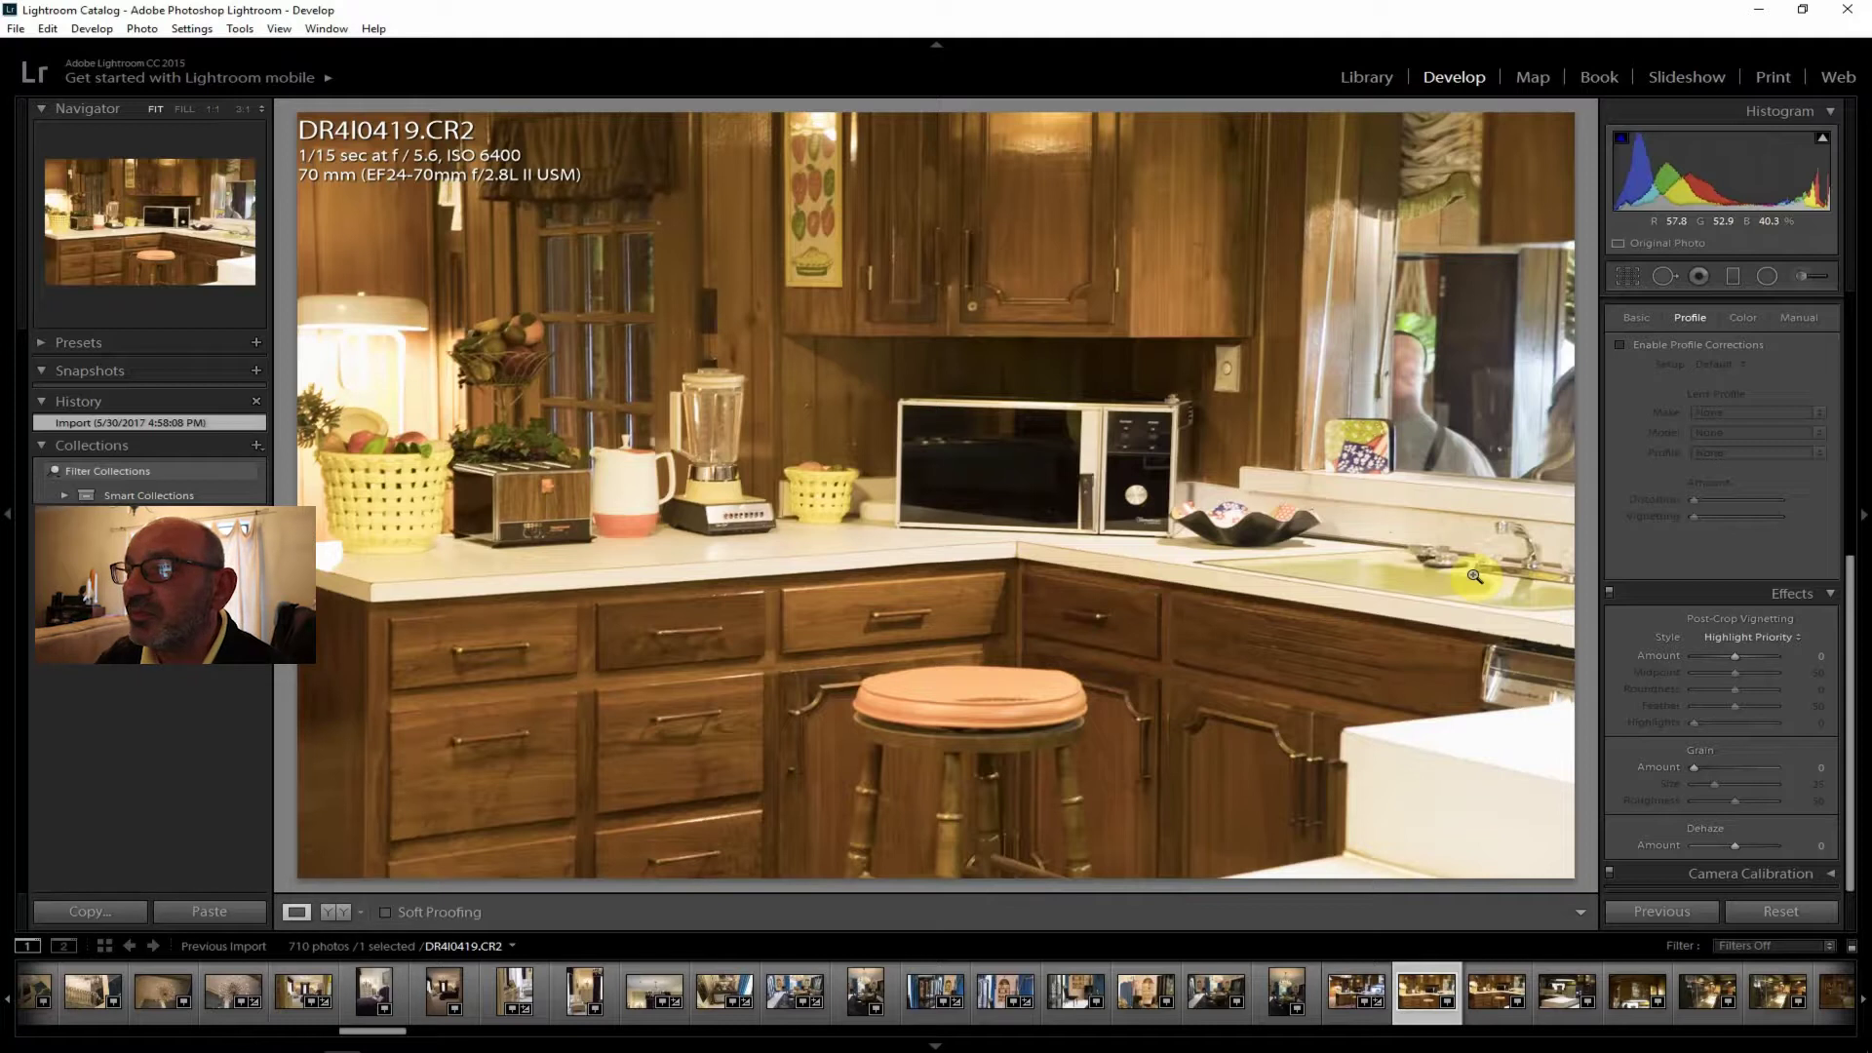
click(1493, 996)
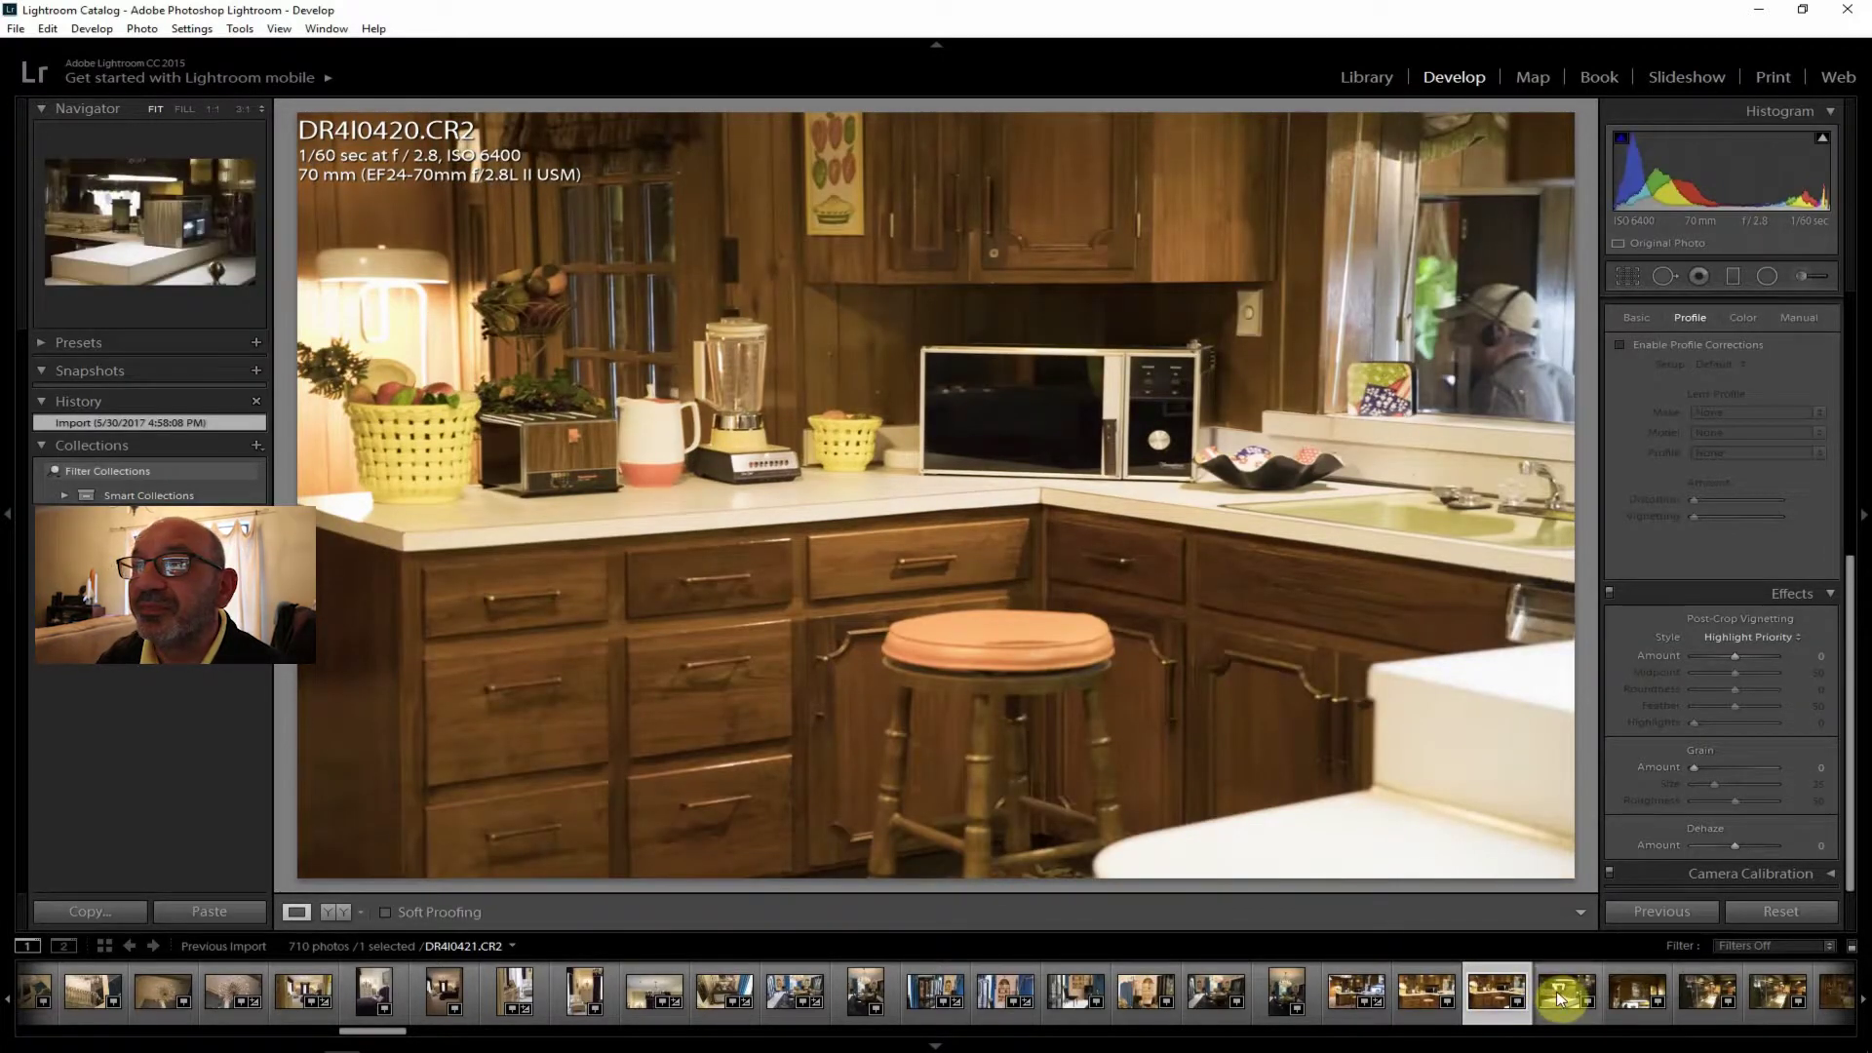
click(1556, 990)
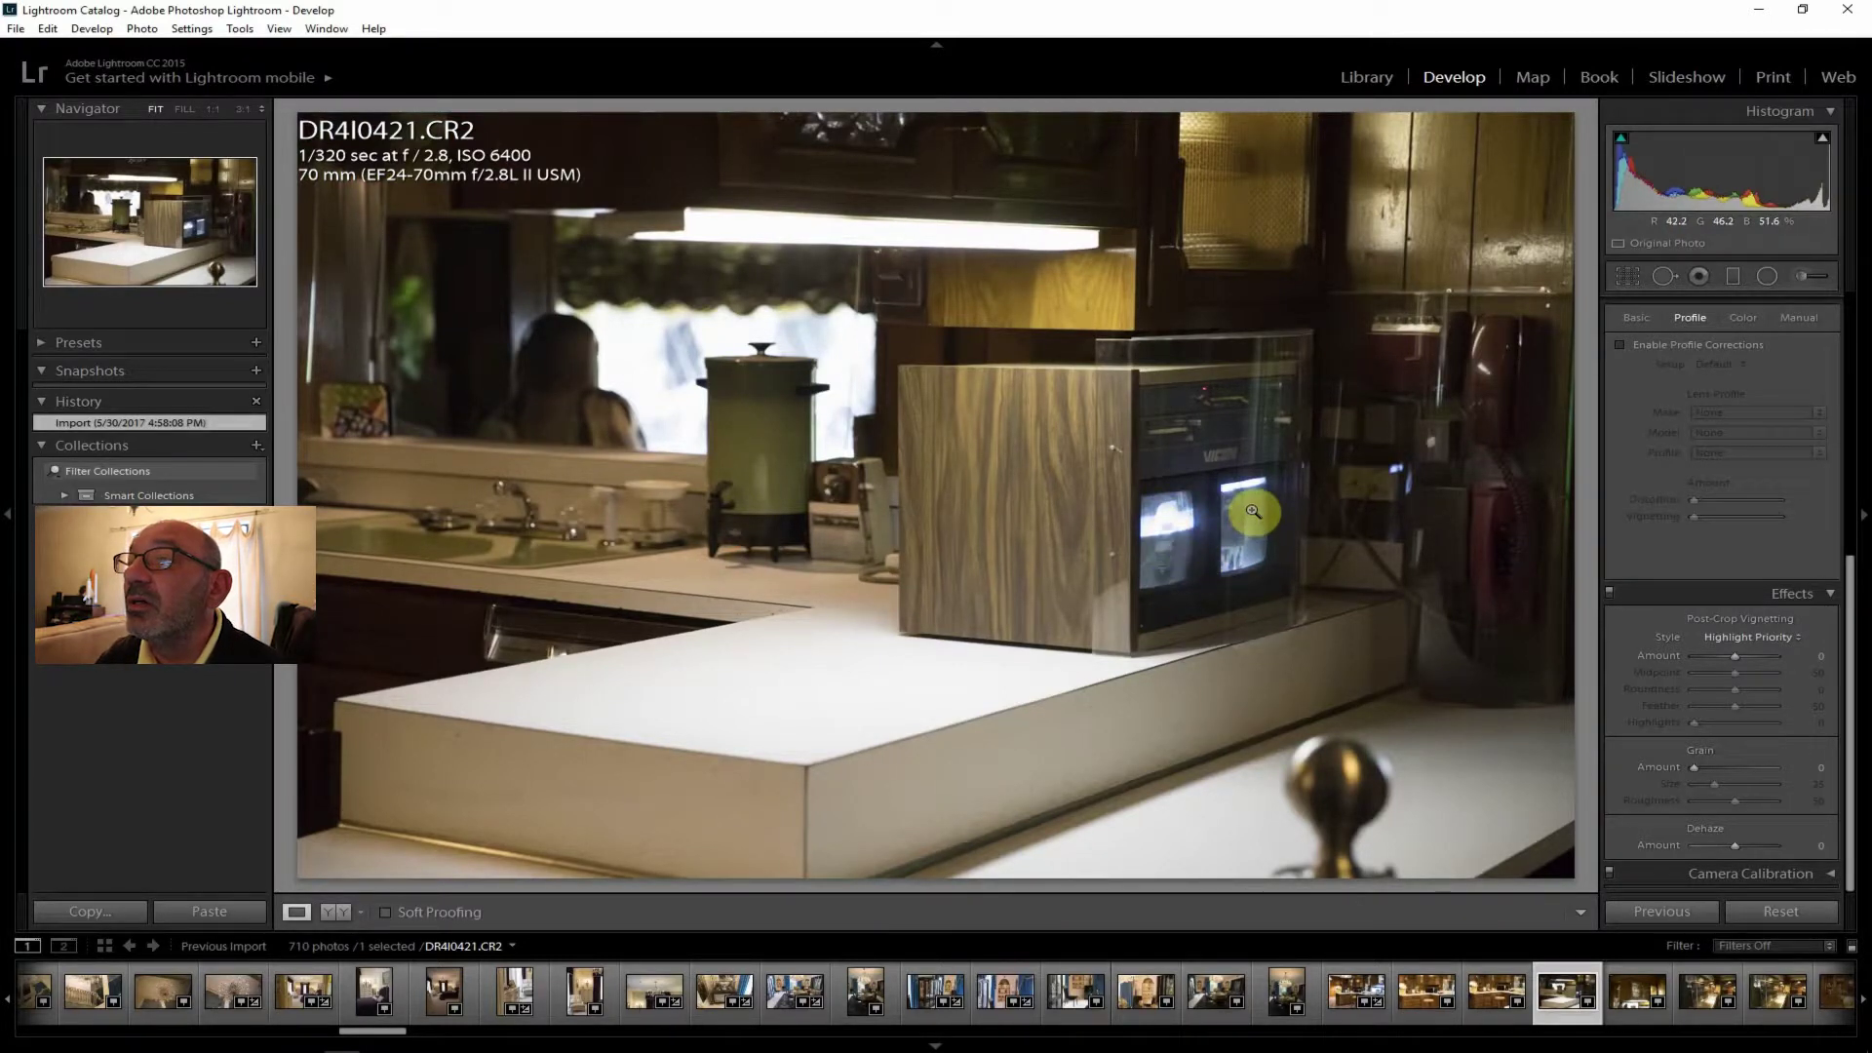
click(1165, 551)
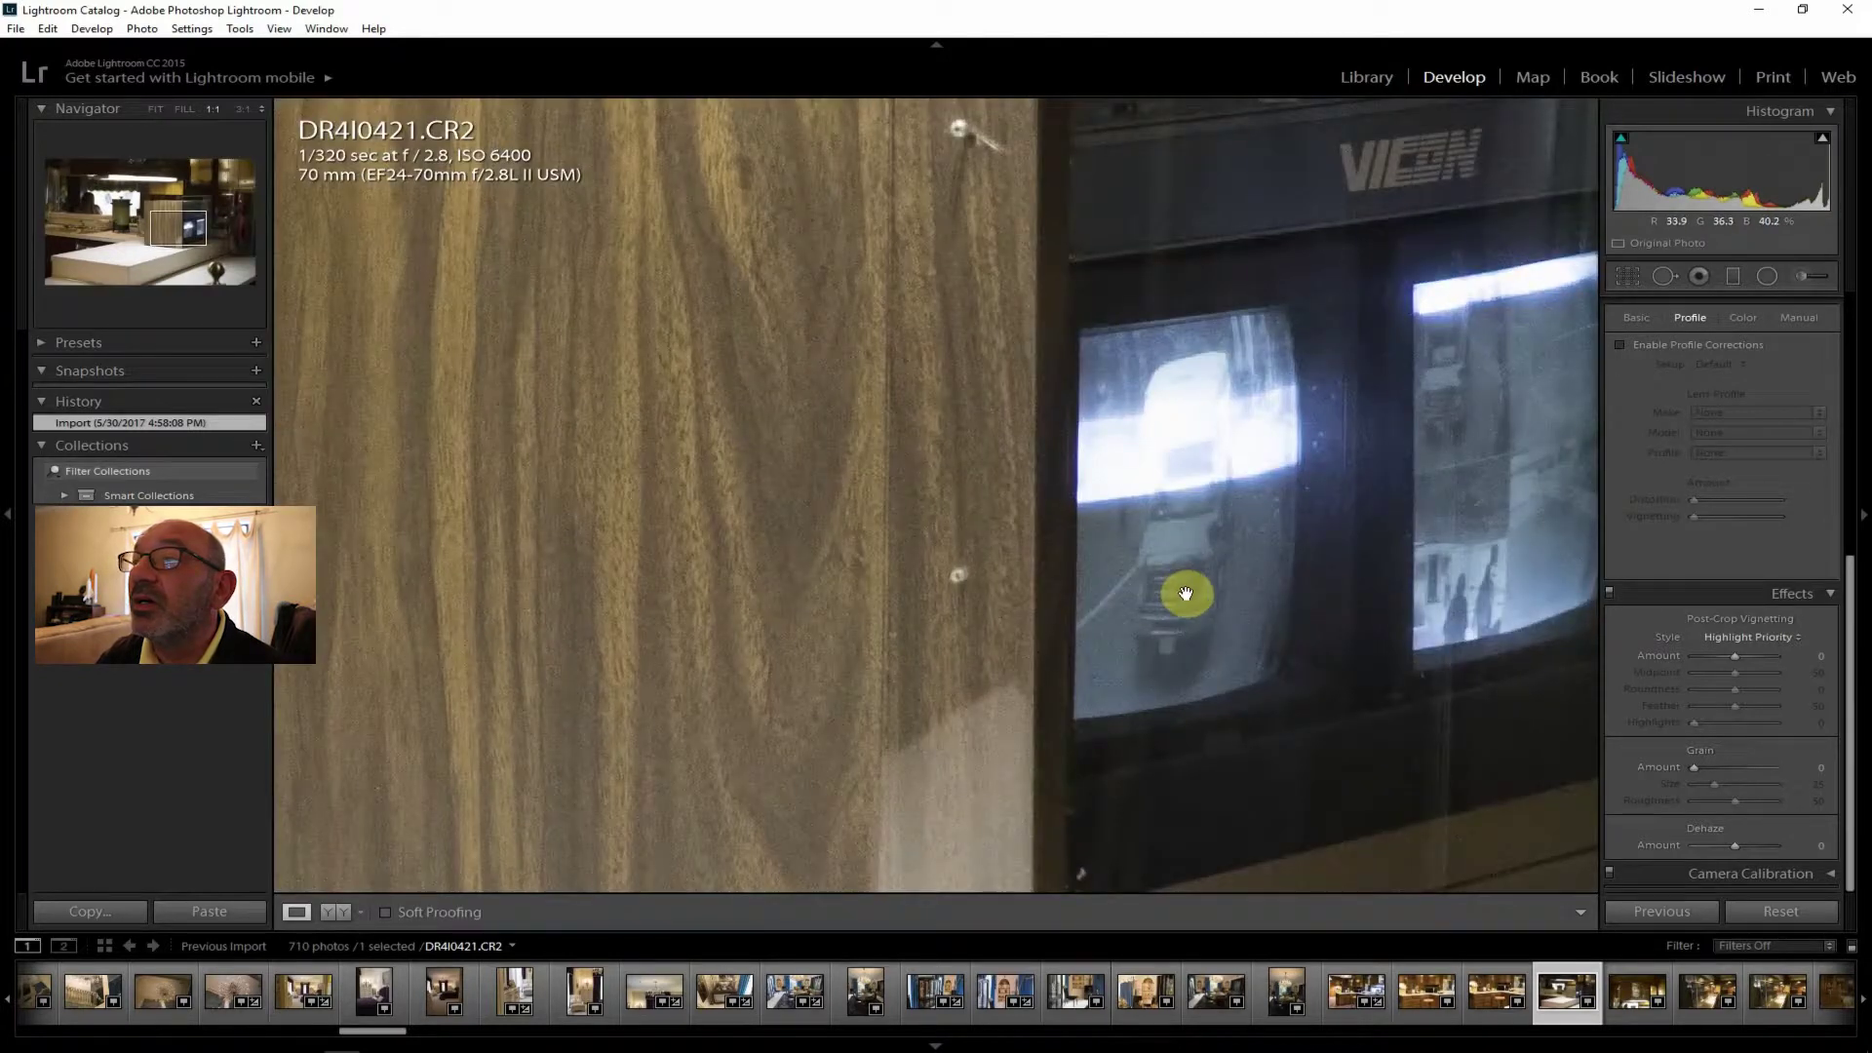
drag(1384, 573, 1091, 596)
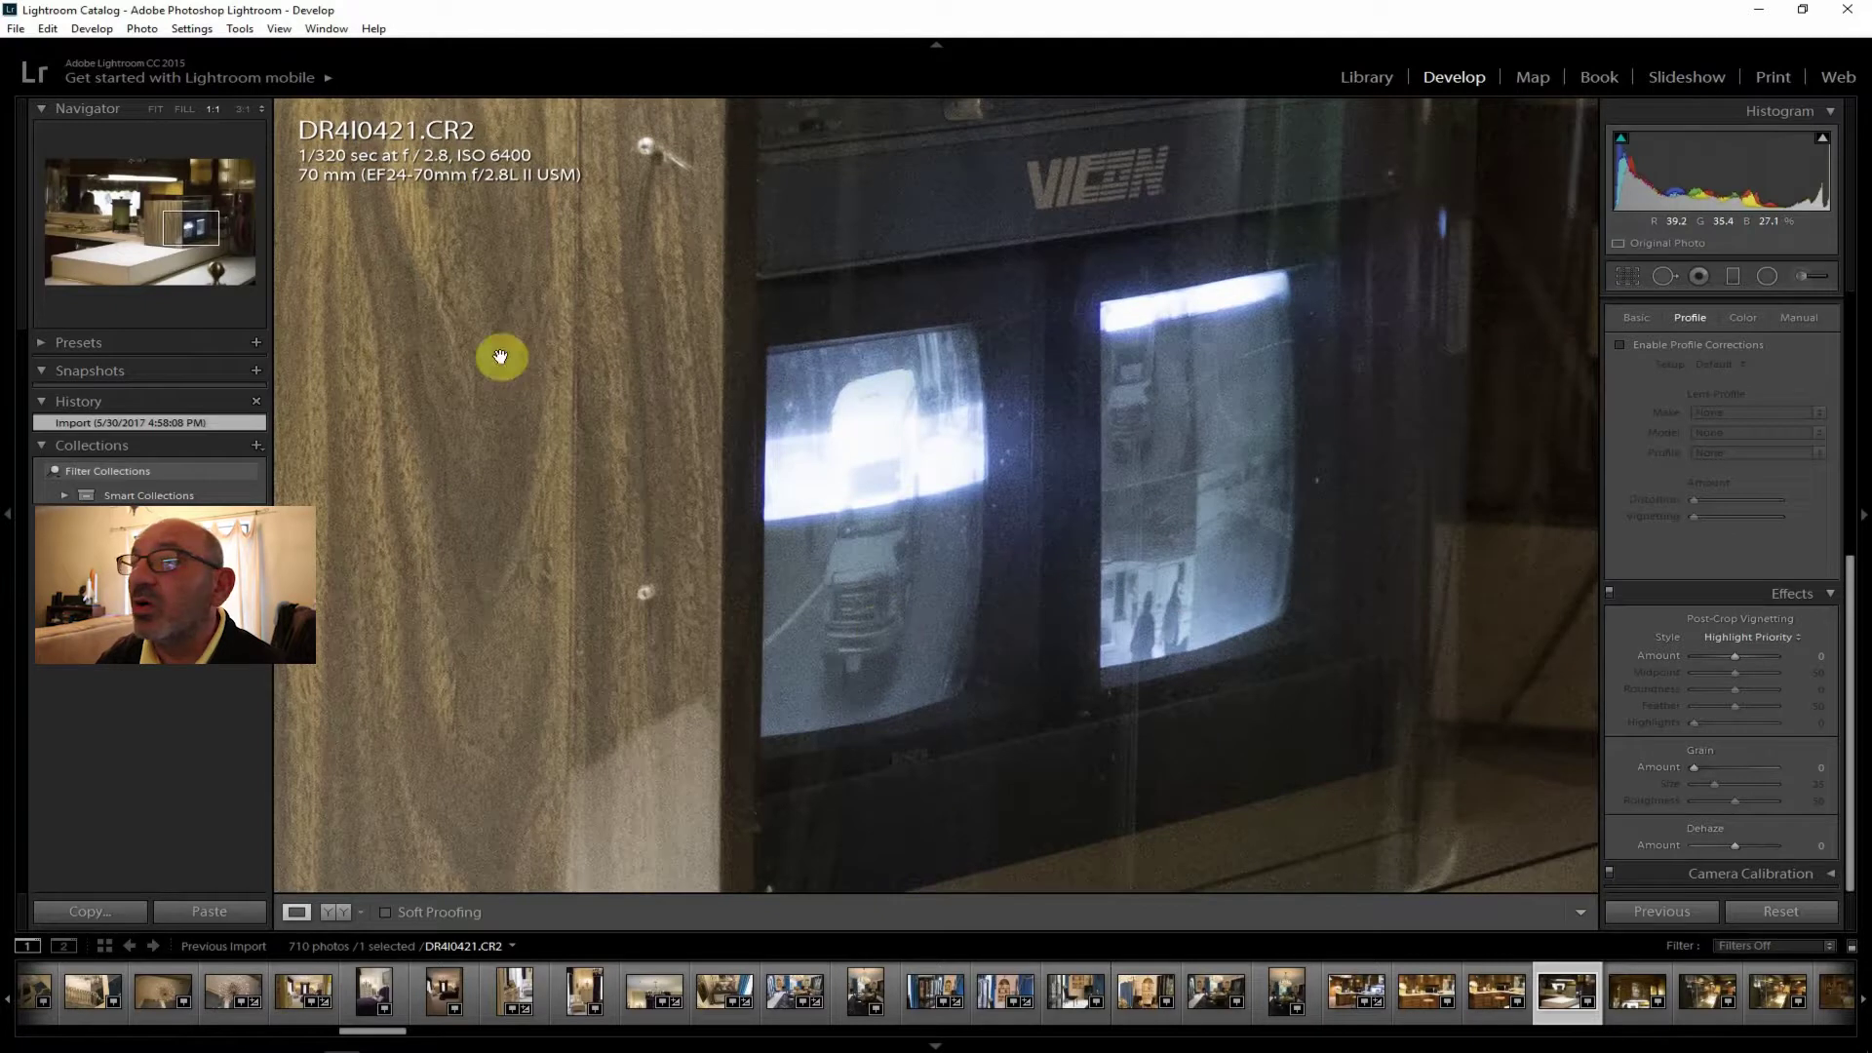
click(158, 109)
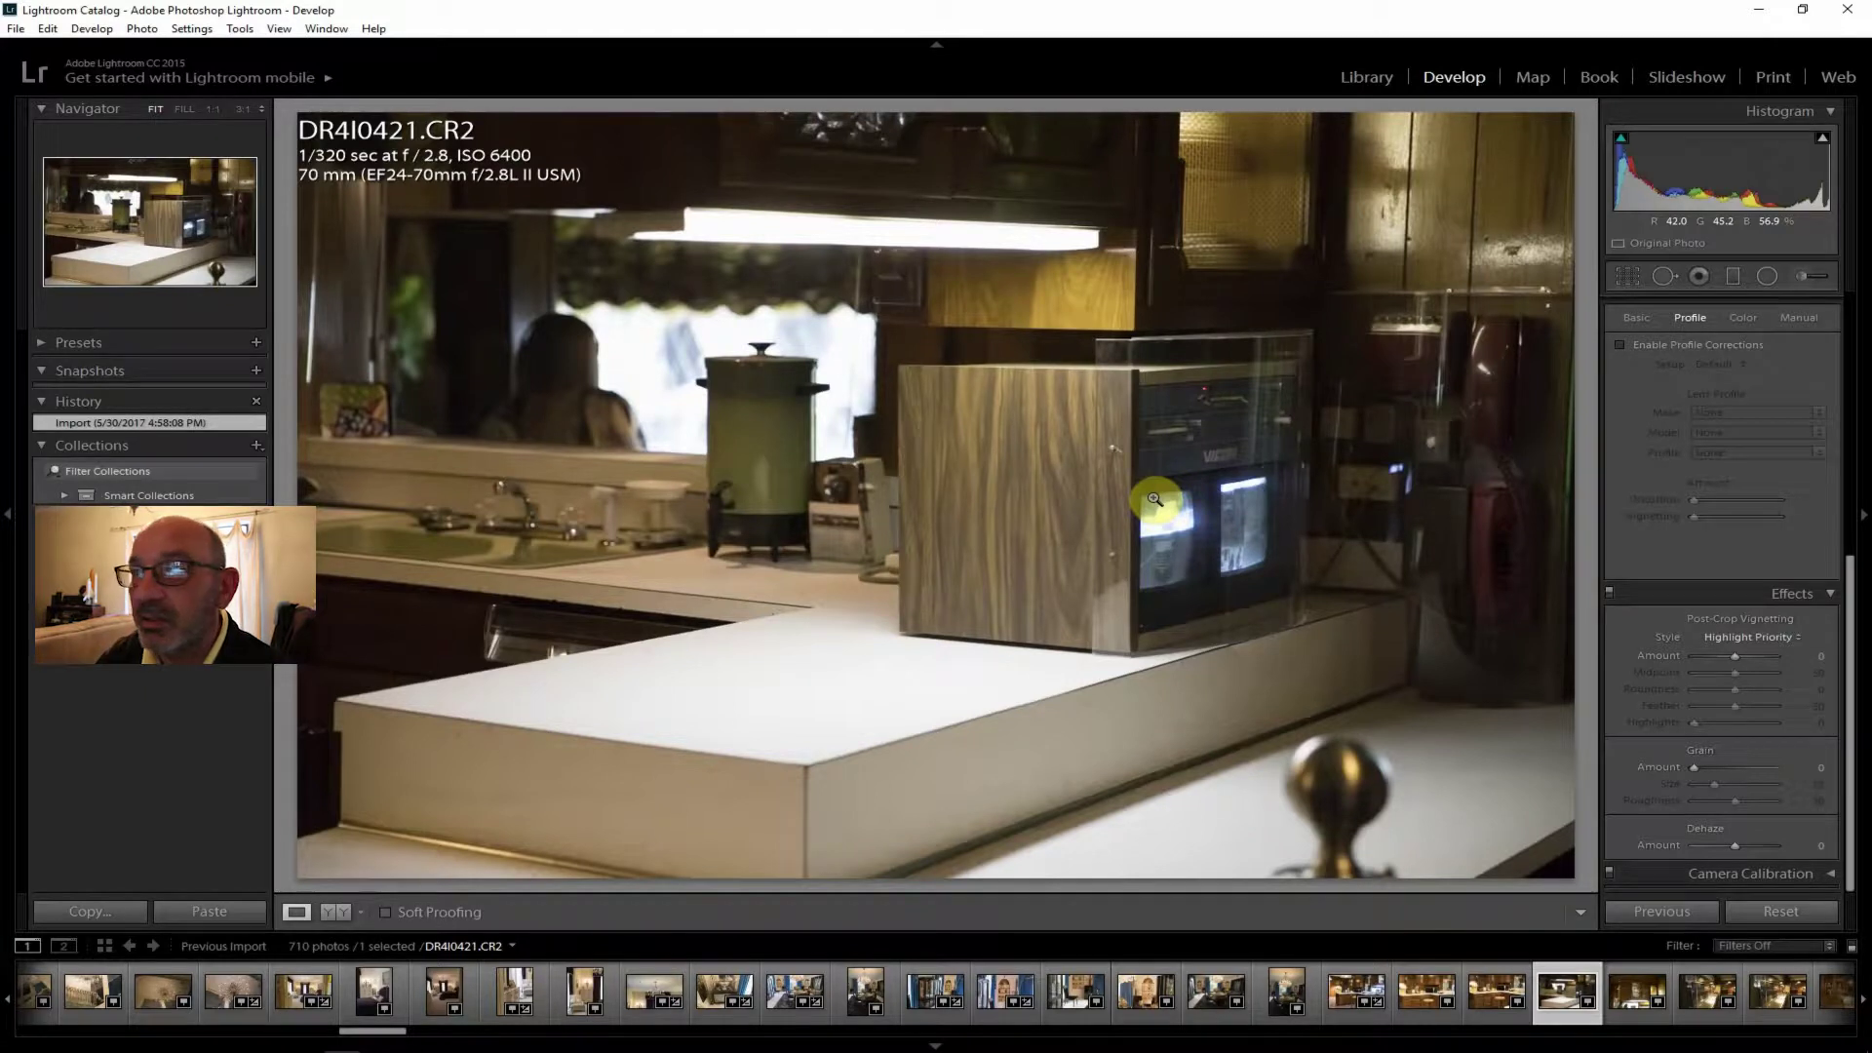
Review the photos DR4I0422.CR2 and DR4I0423.CR2, examining the stovetop in the second one at full size.
click(1632, 997)
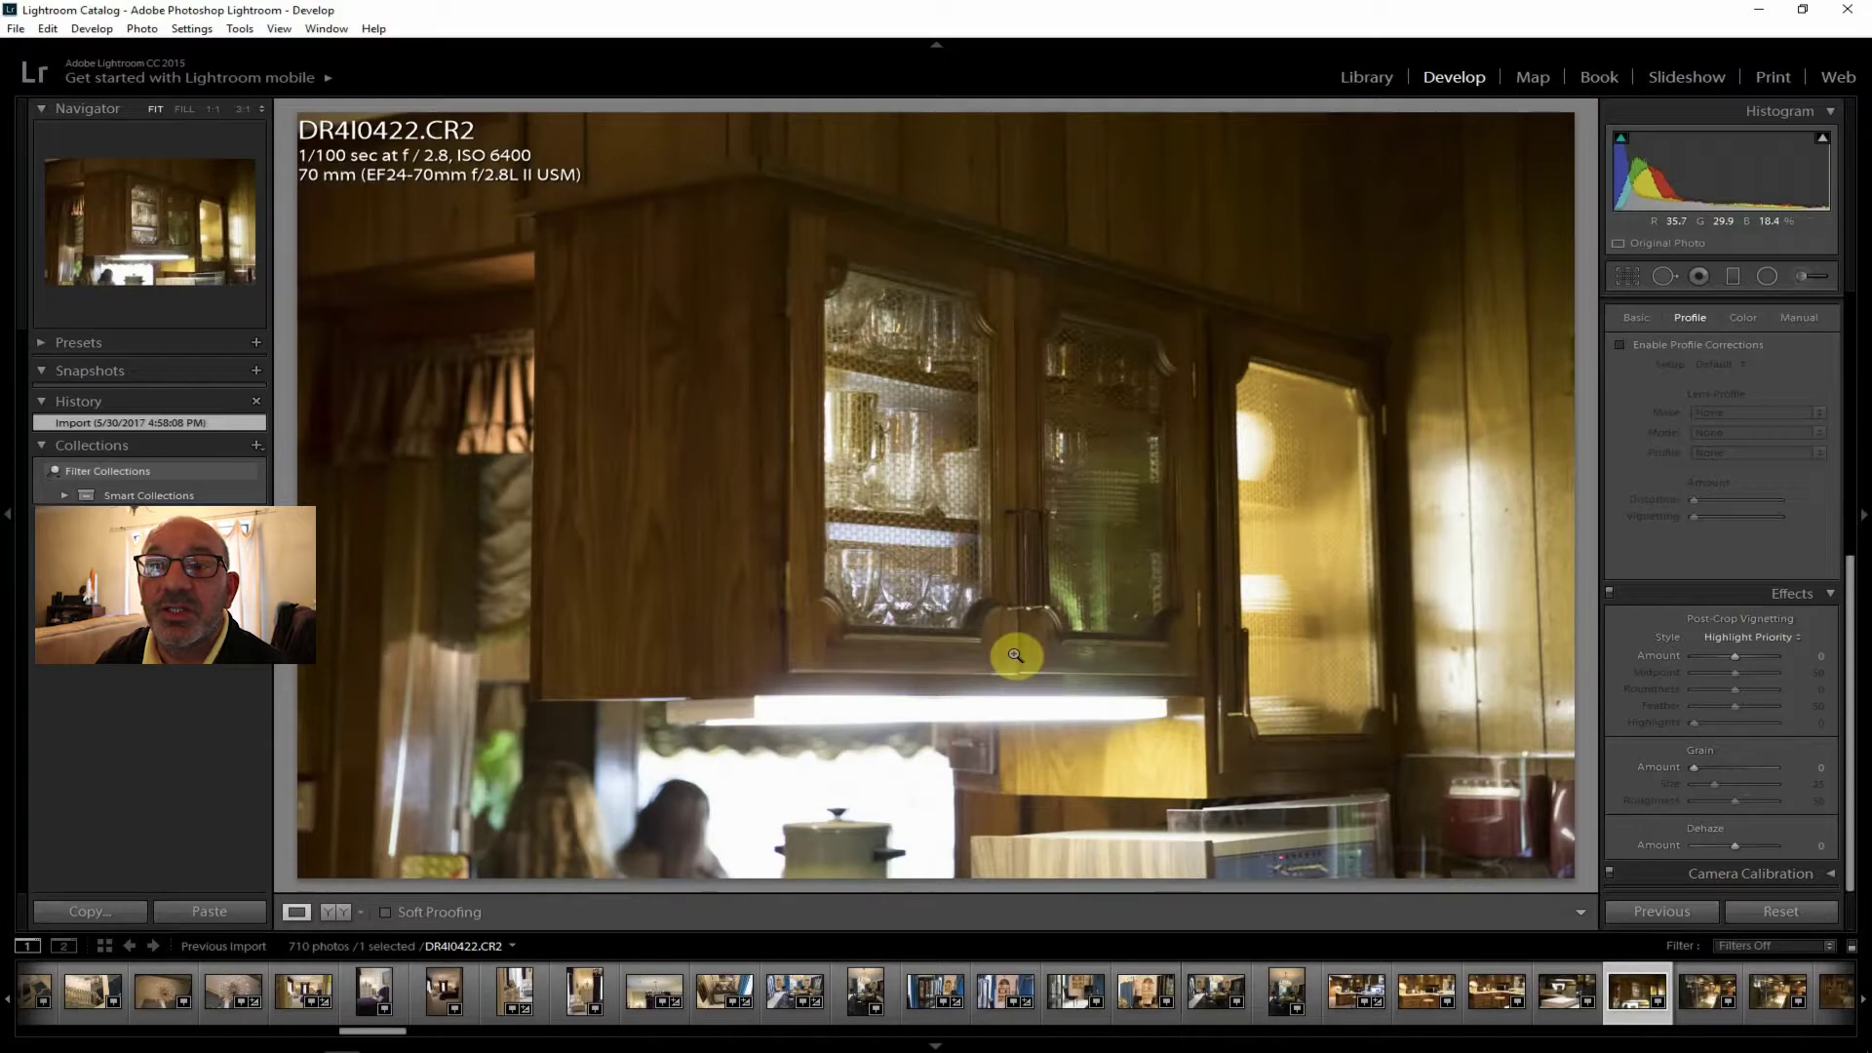
click(1701, 996)
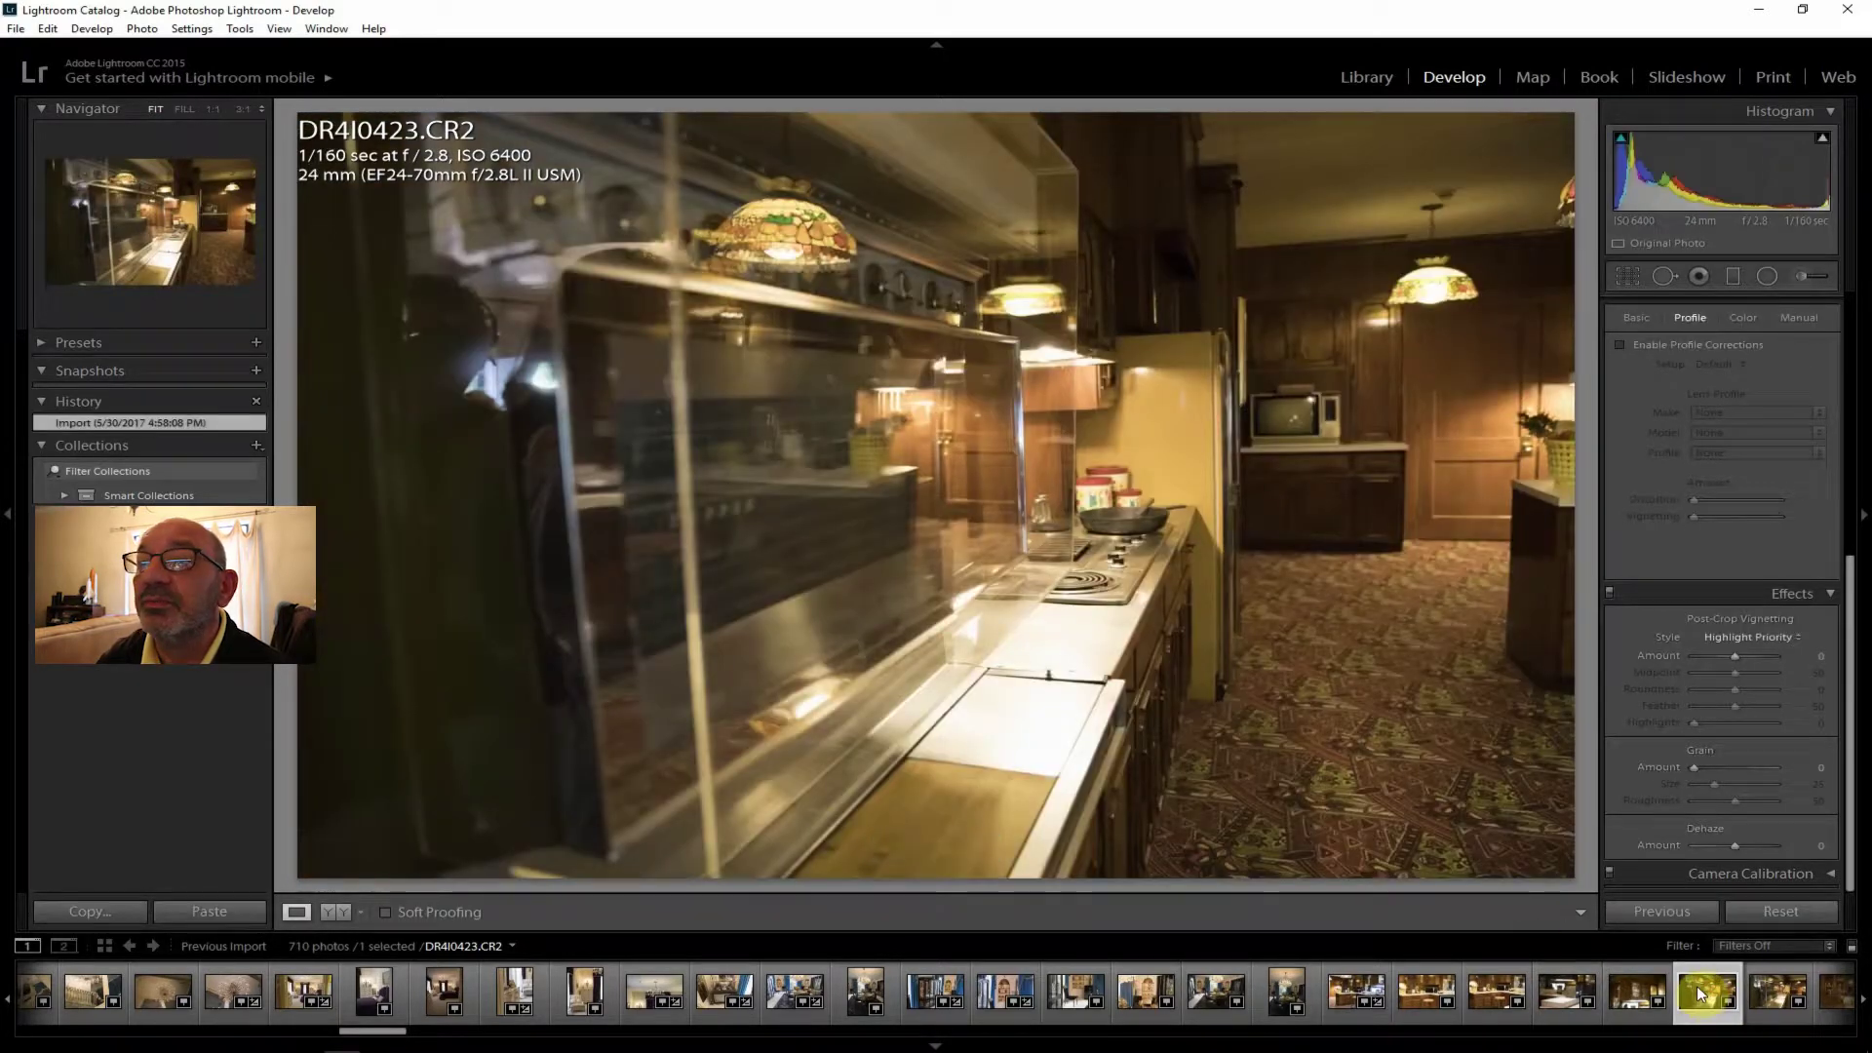
click(1151, 586)
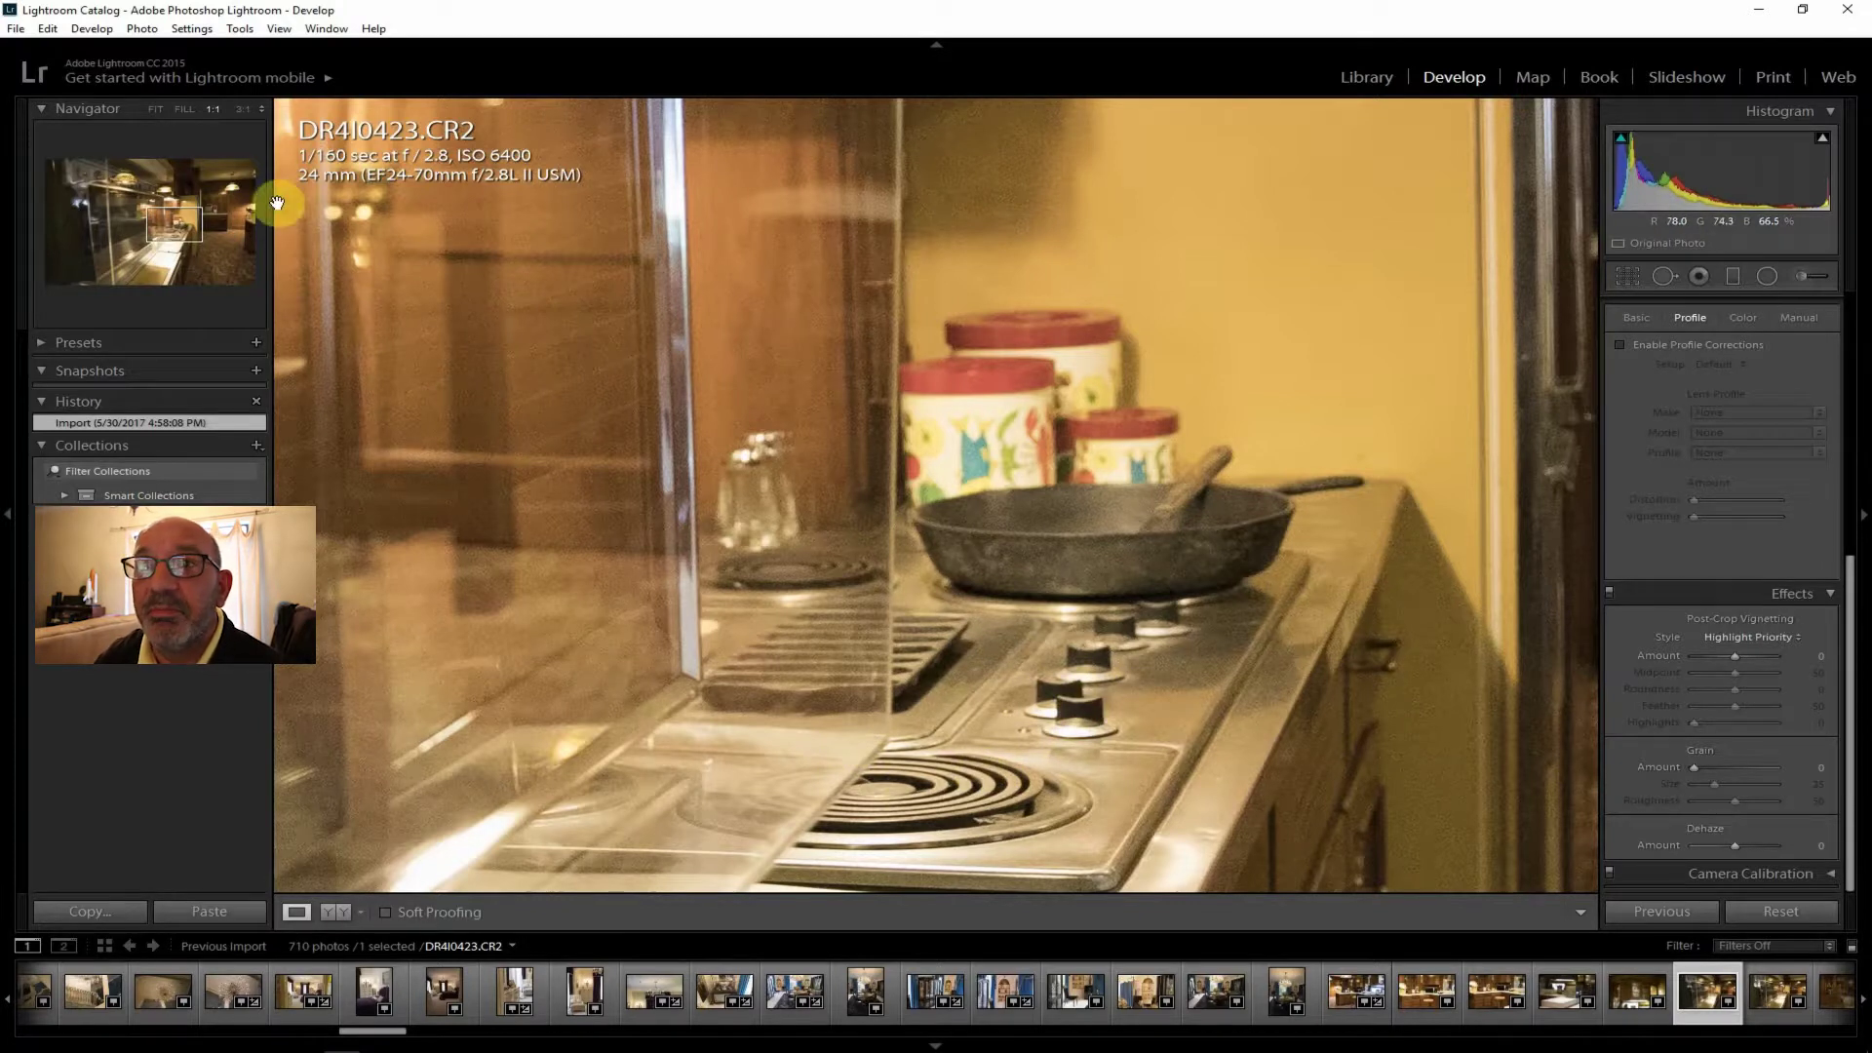
click(156, 109)
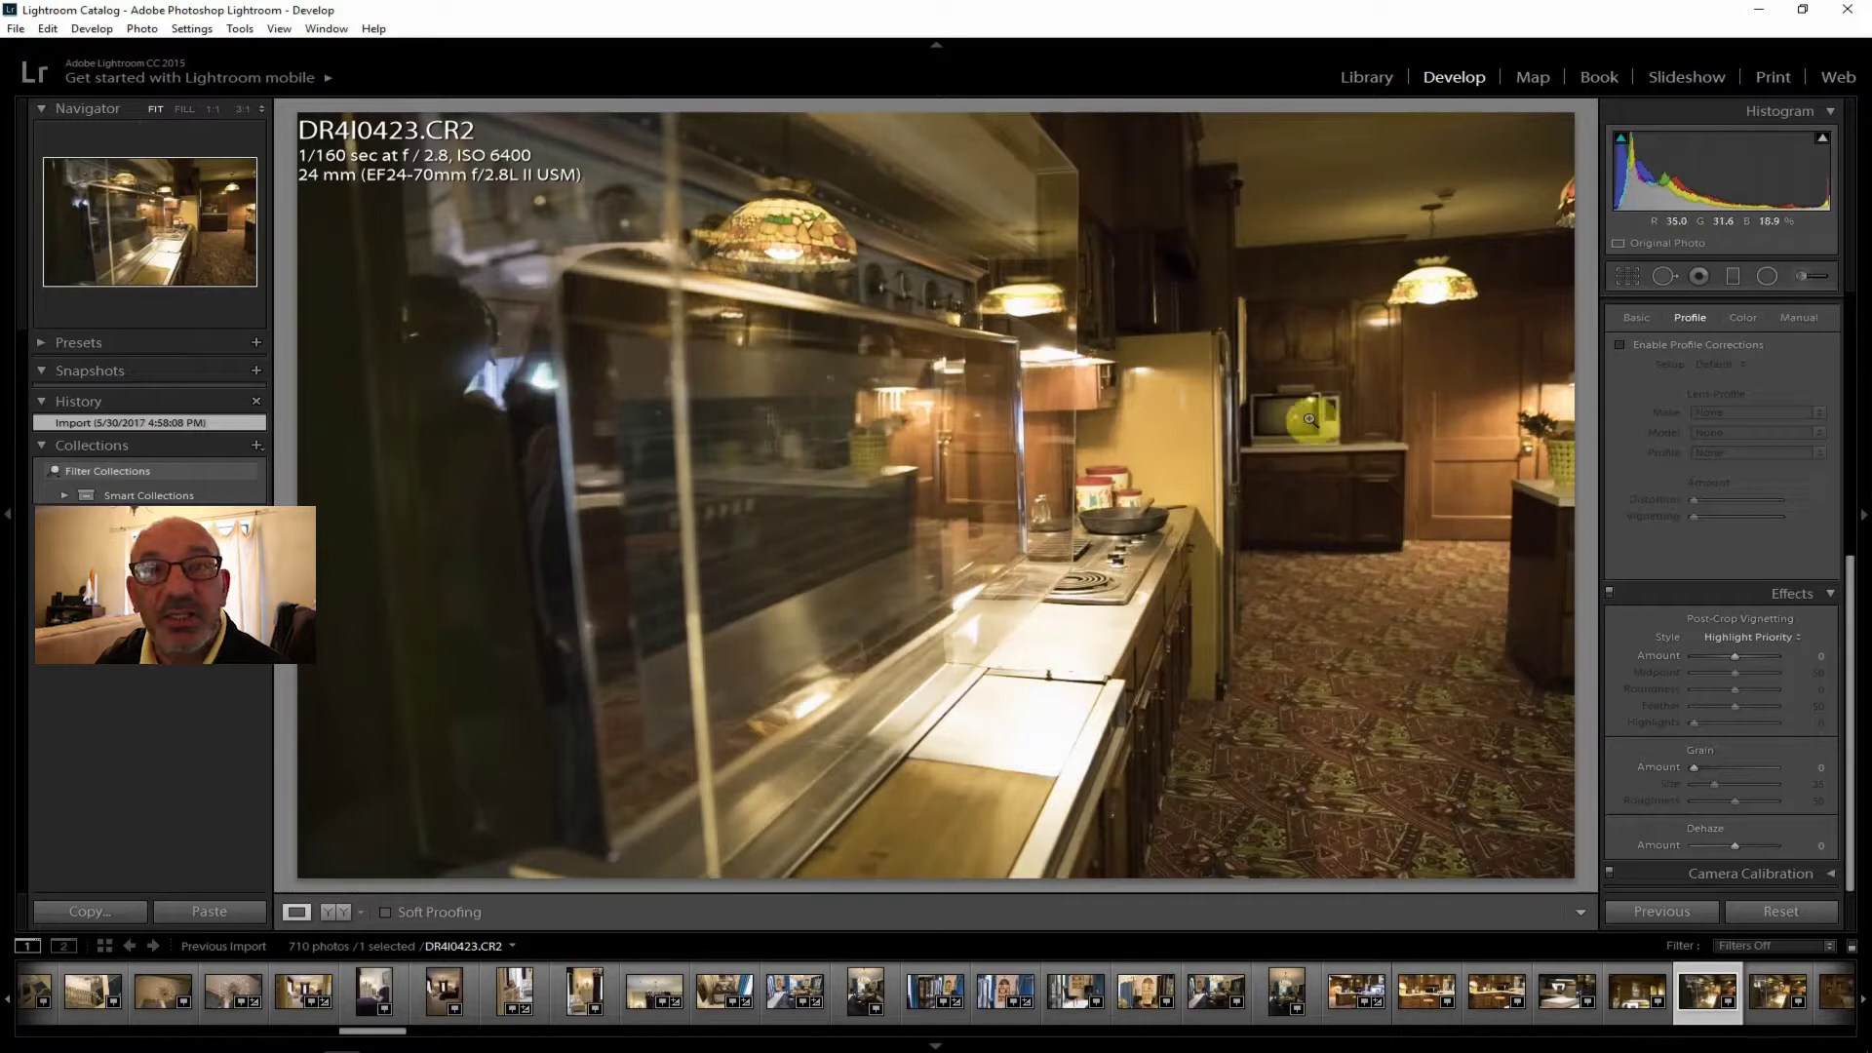
Enable lens profile corrections on DR4I0423.CR2 and on the similar kitchen photo DR4I0424.CR2.
click(1639, 345)
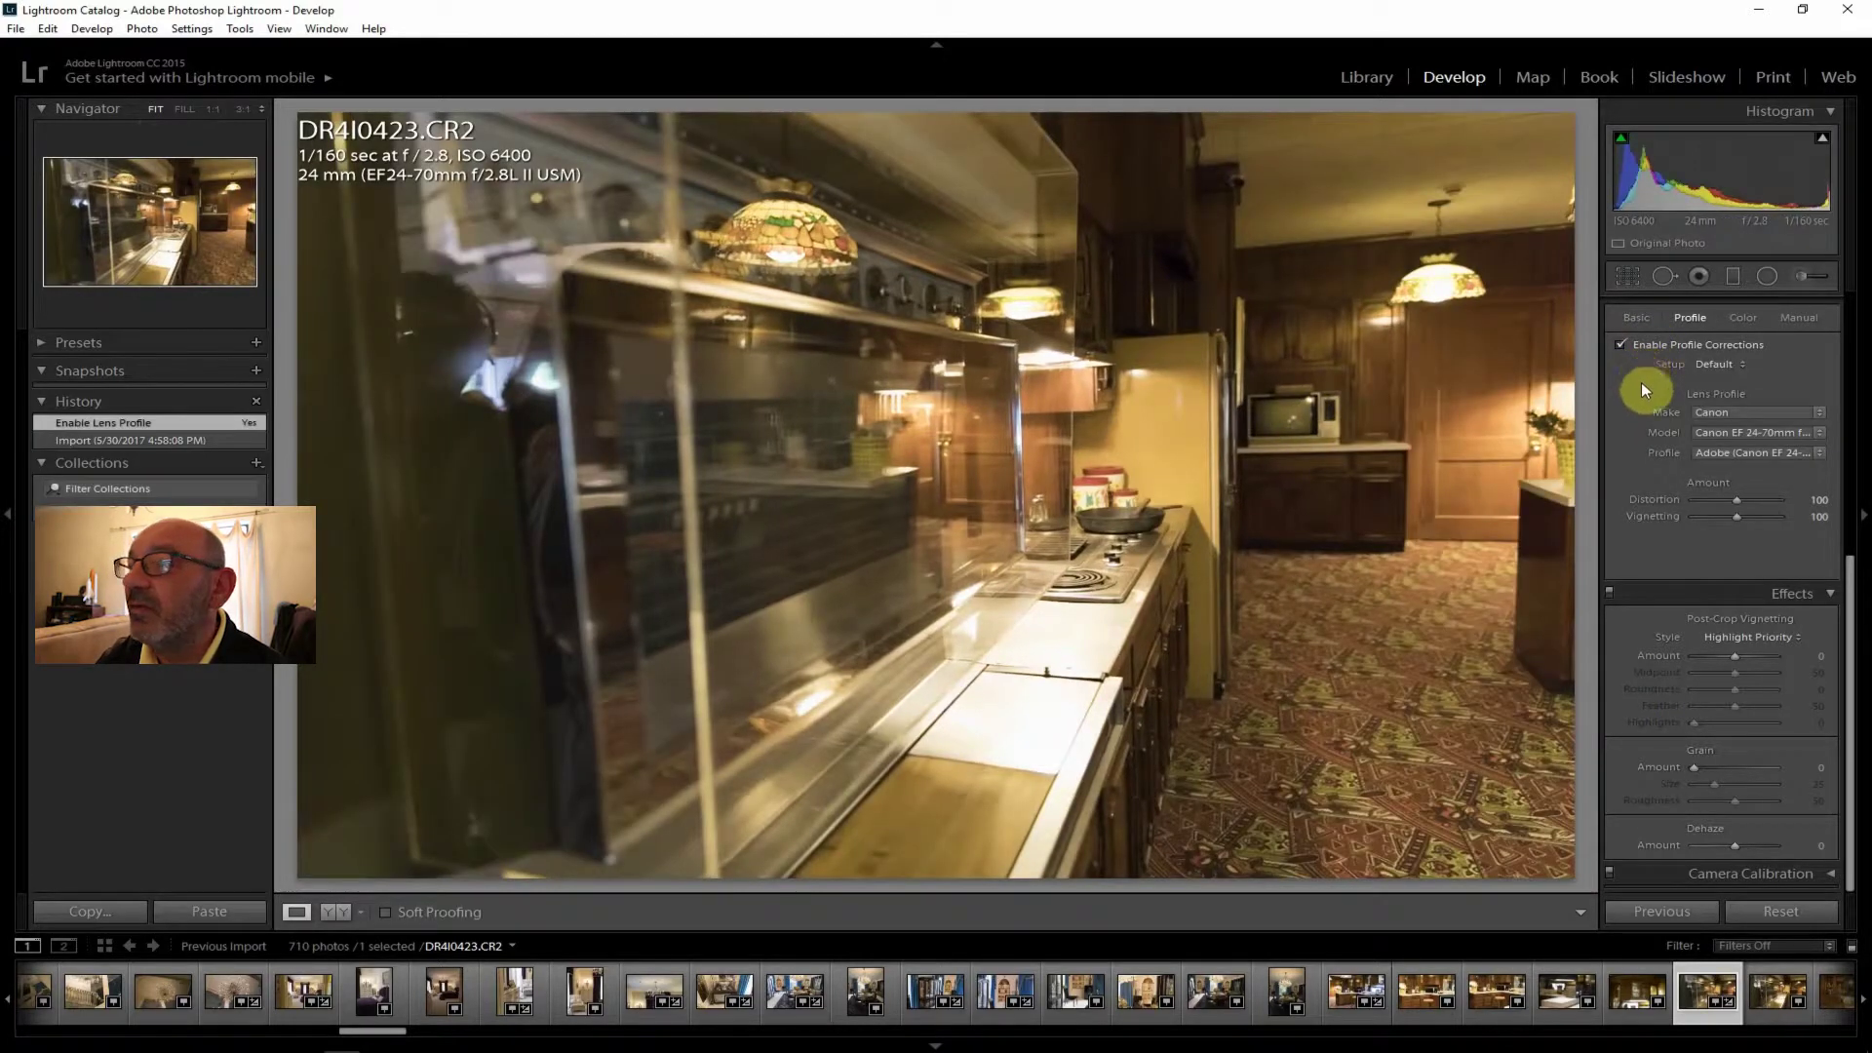
drag(378, 1031, 397, 1032)
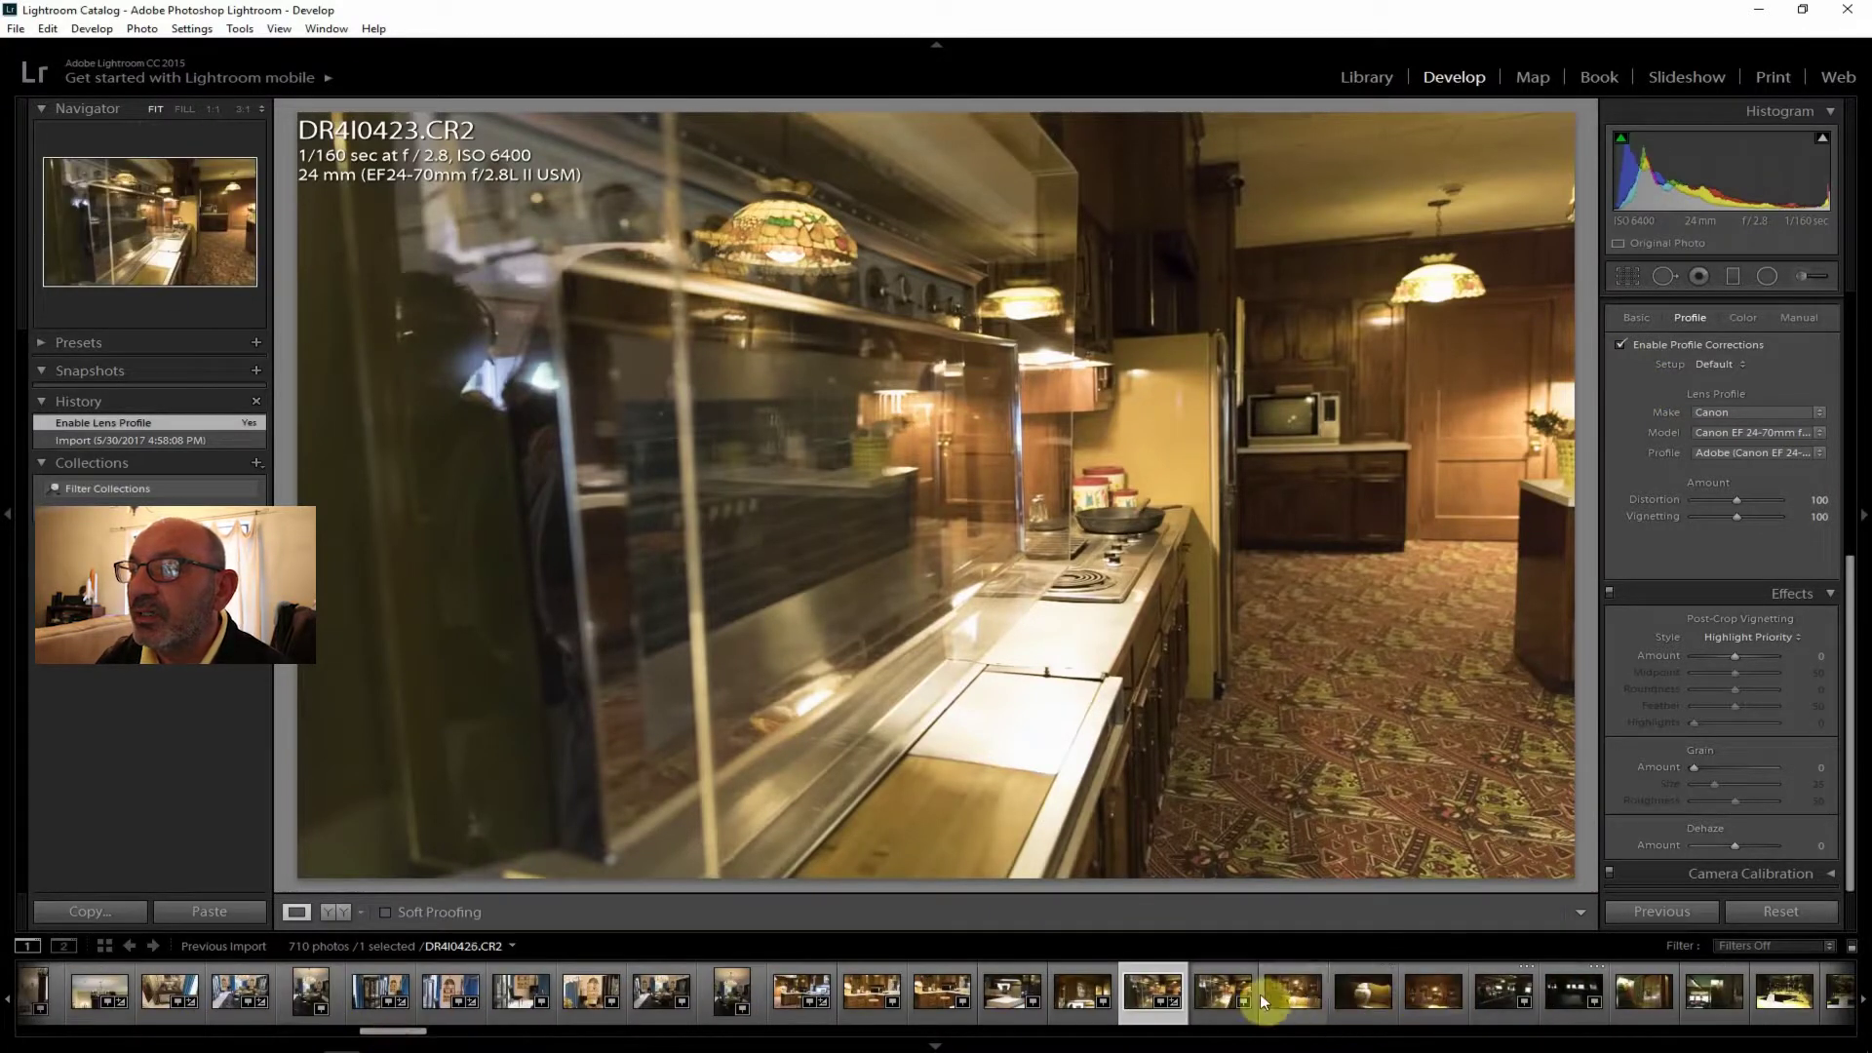
click(1223, 996)
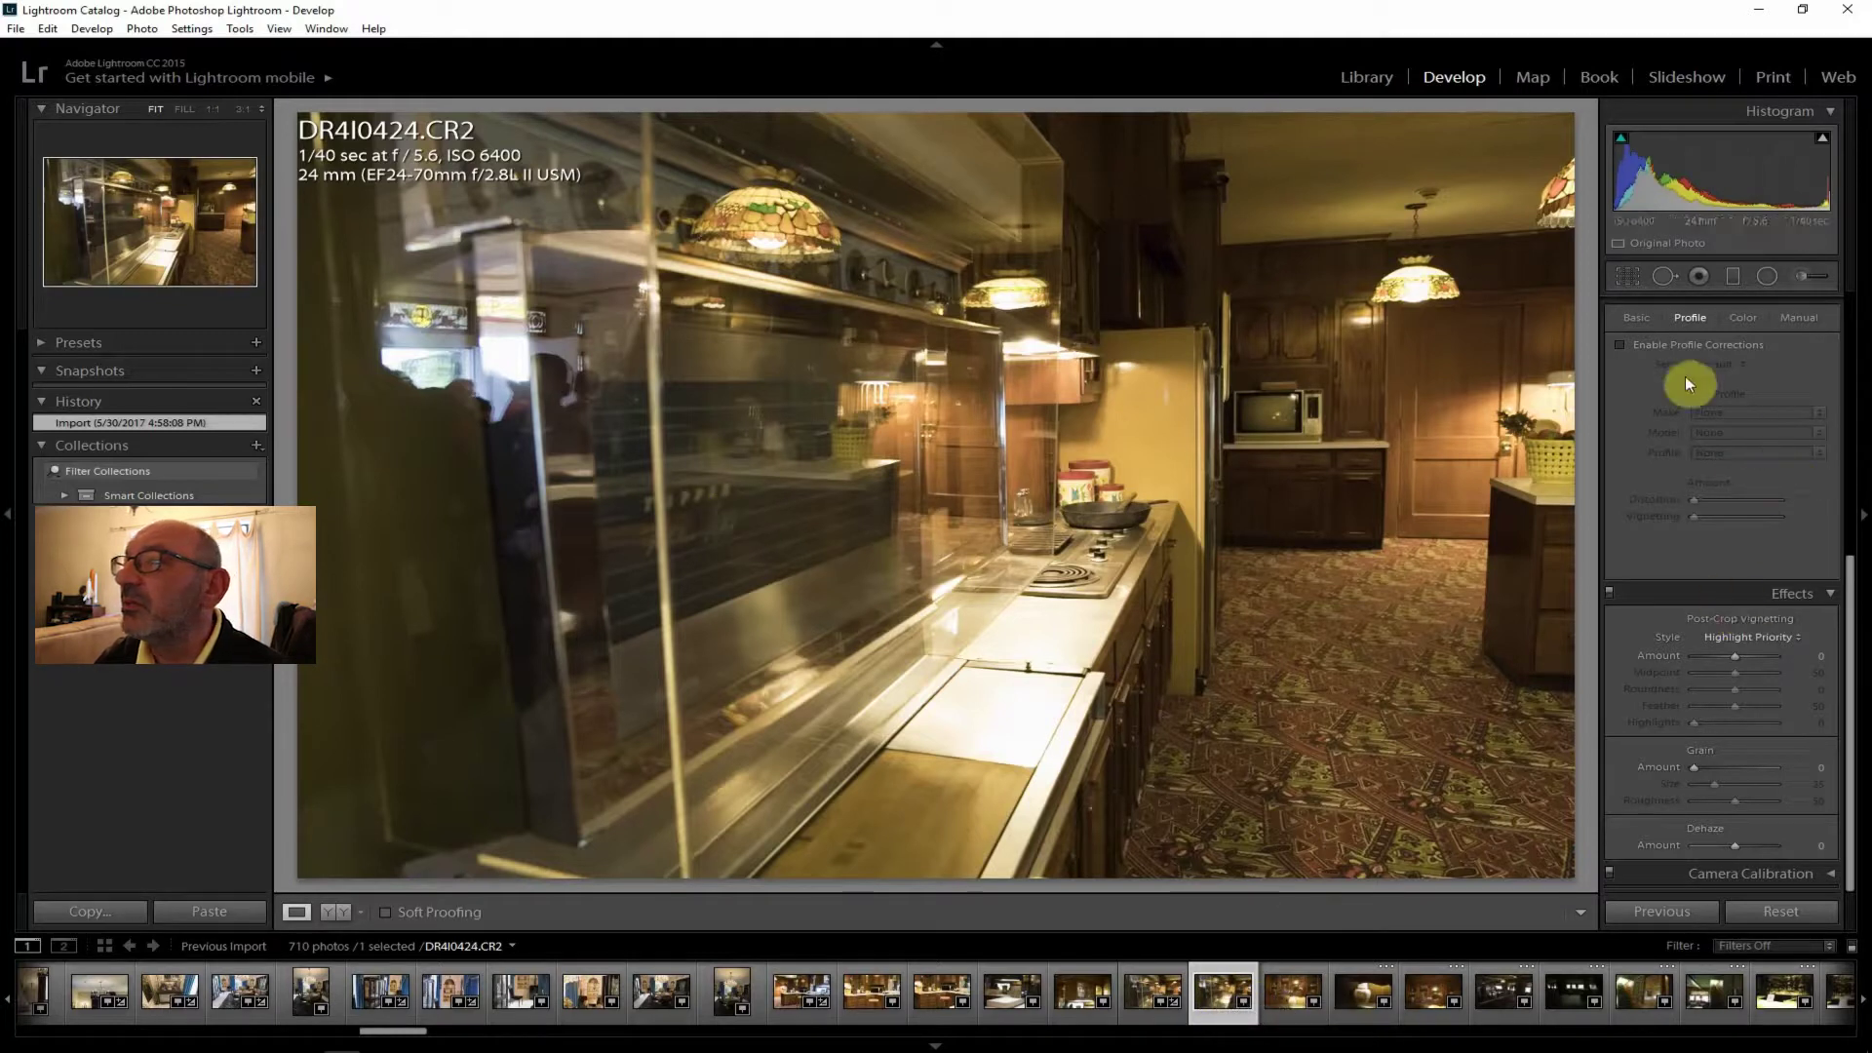
click(1656, 342)
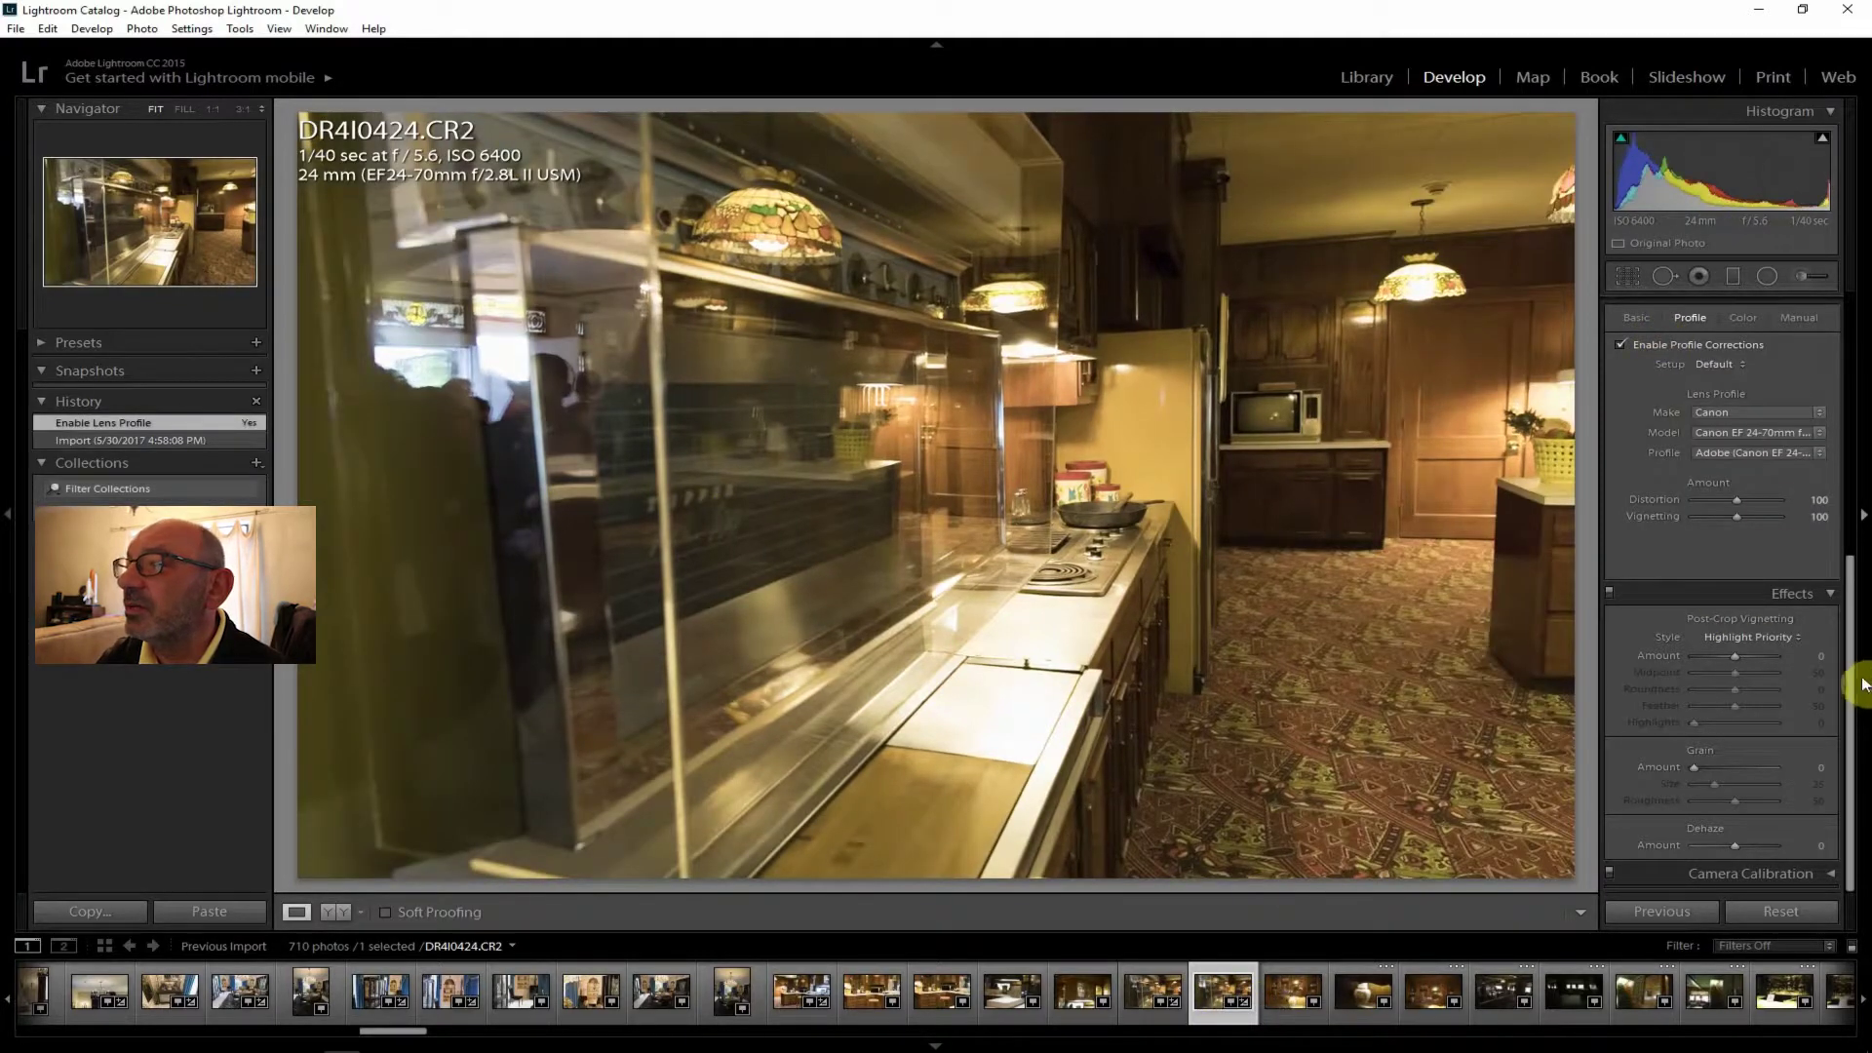
Set DR4I0424.CR2's Contrast to +24, Clarity to +17, Exposure to +0.71, Highlights to -69 and Shadows to +40.
scroll(1853, 682, up, 5)
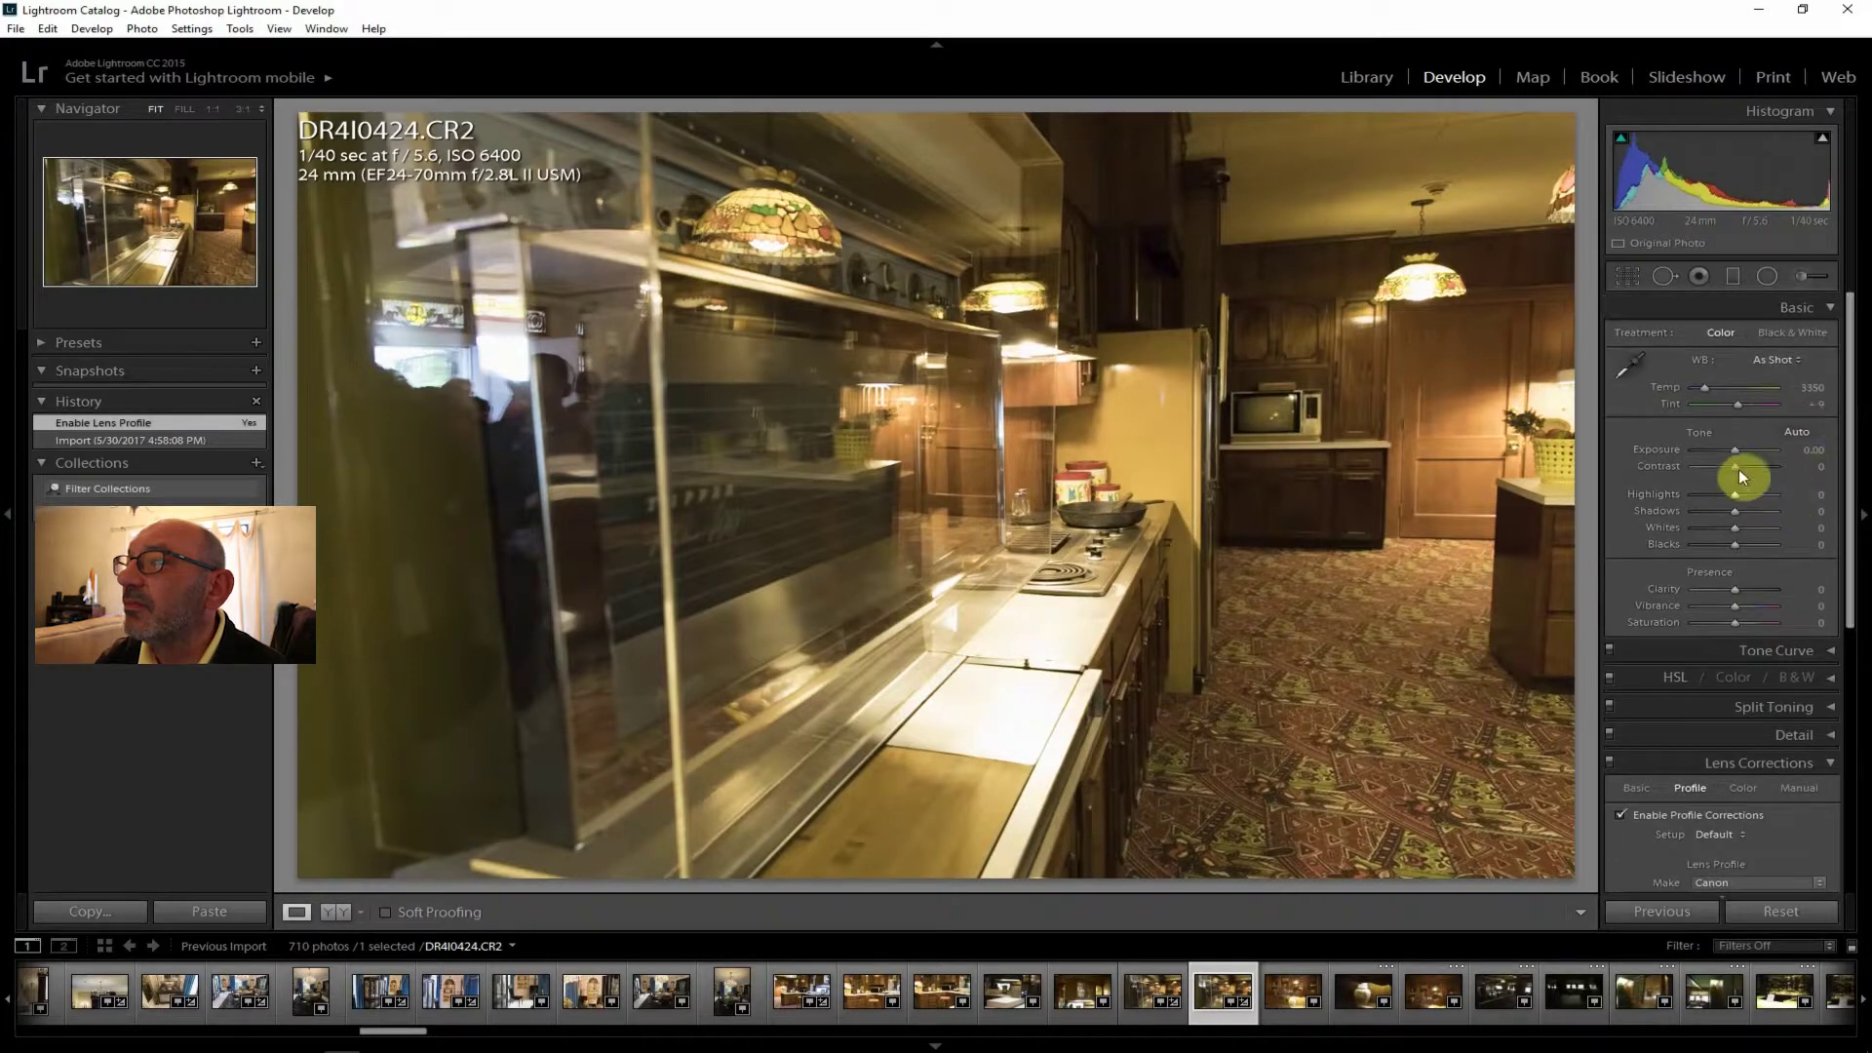
drag(1738, 468, 1746, 467)
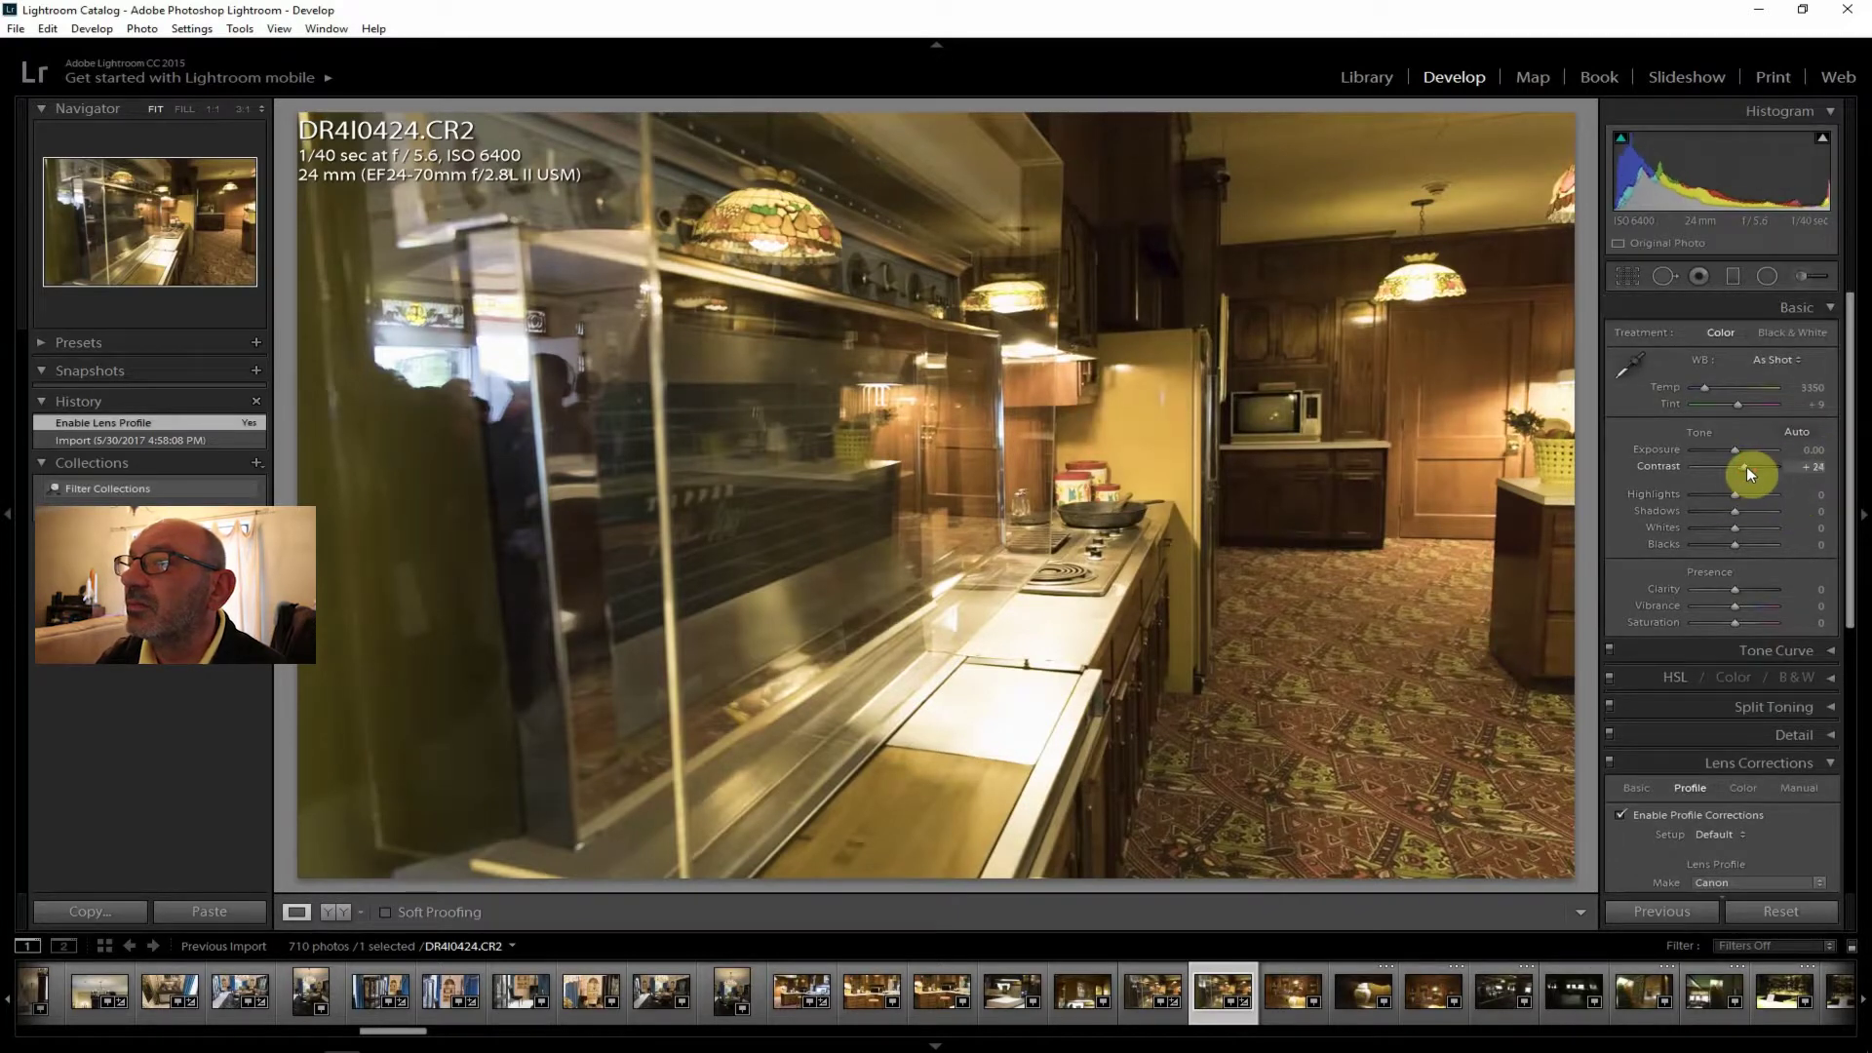
drag(1746, 589, 1745, 587)
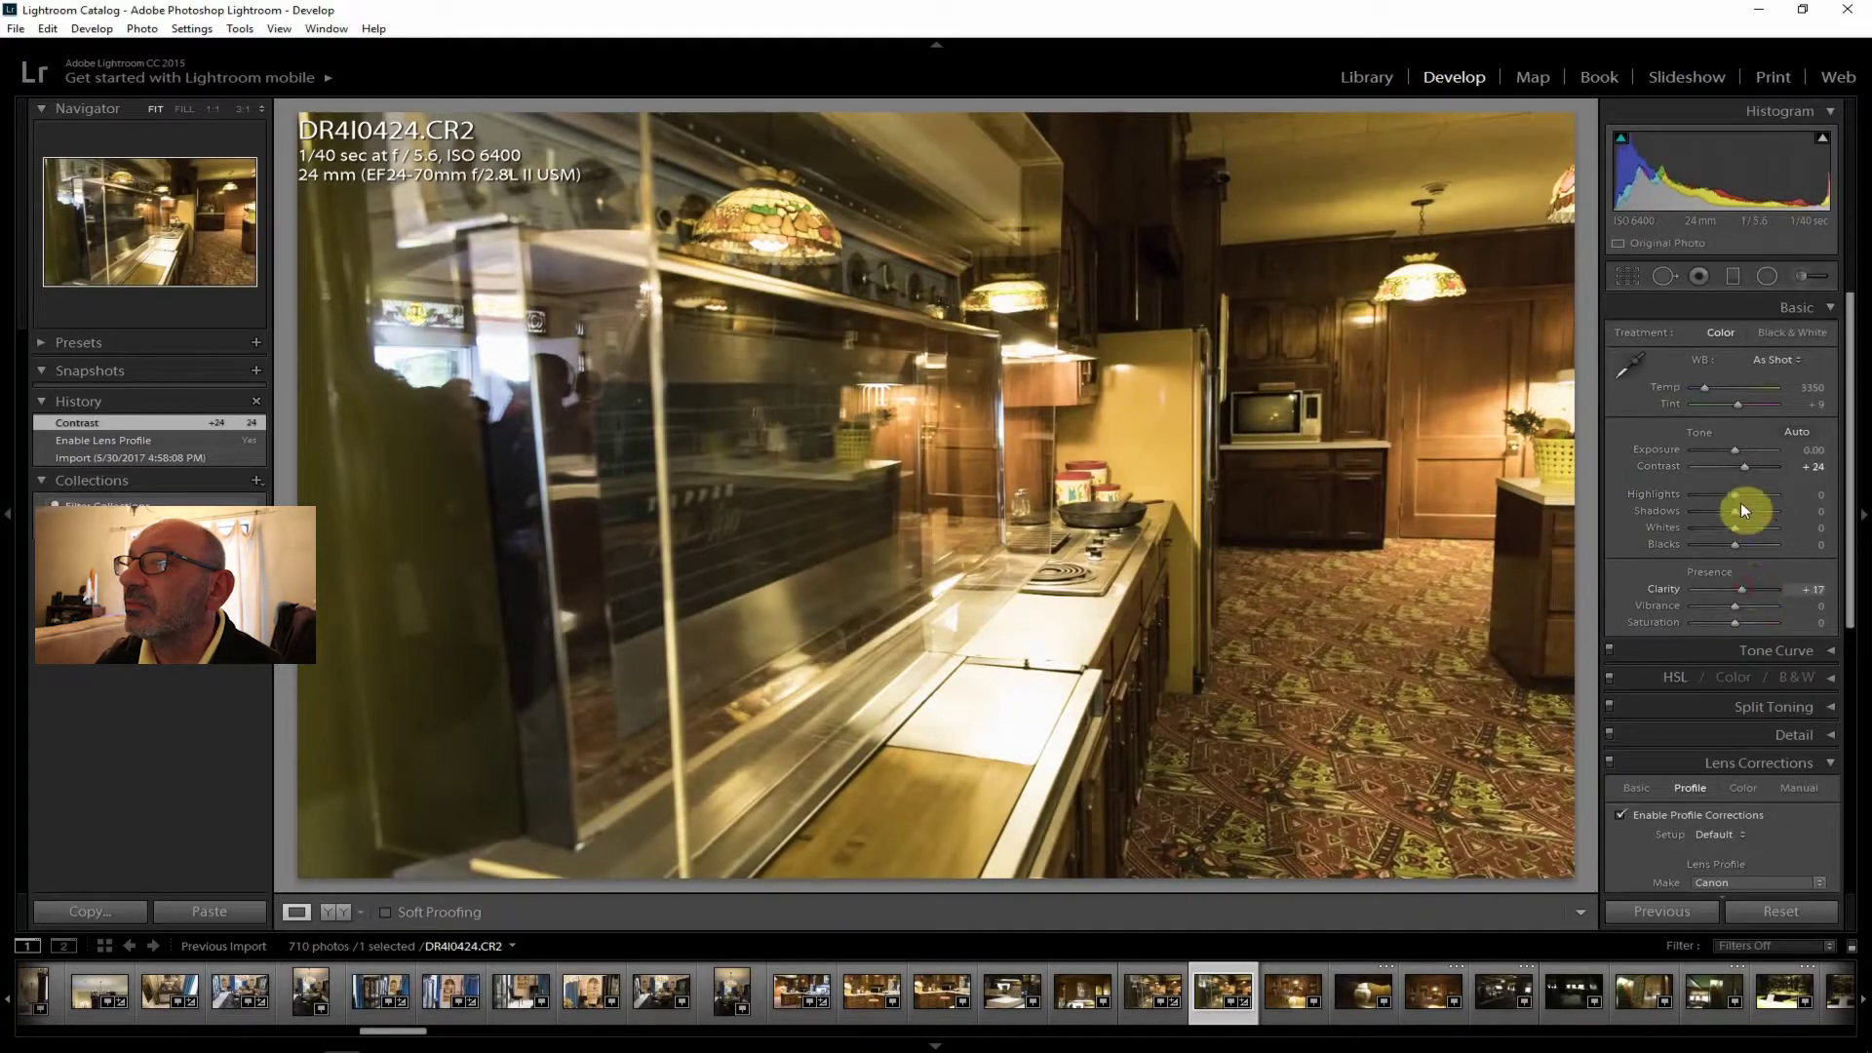
drag(1733, 445, 1750, 512)
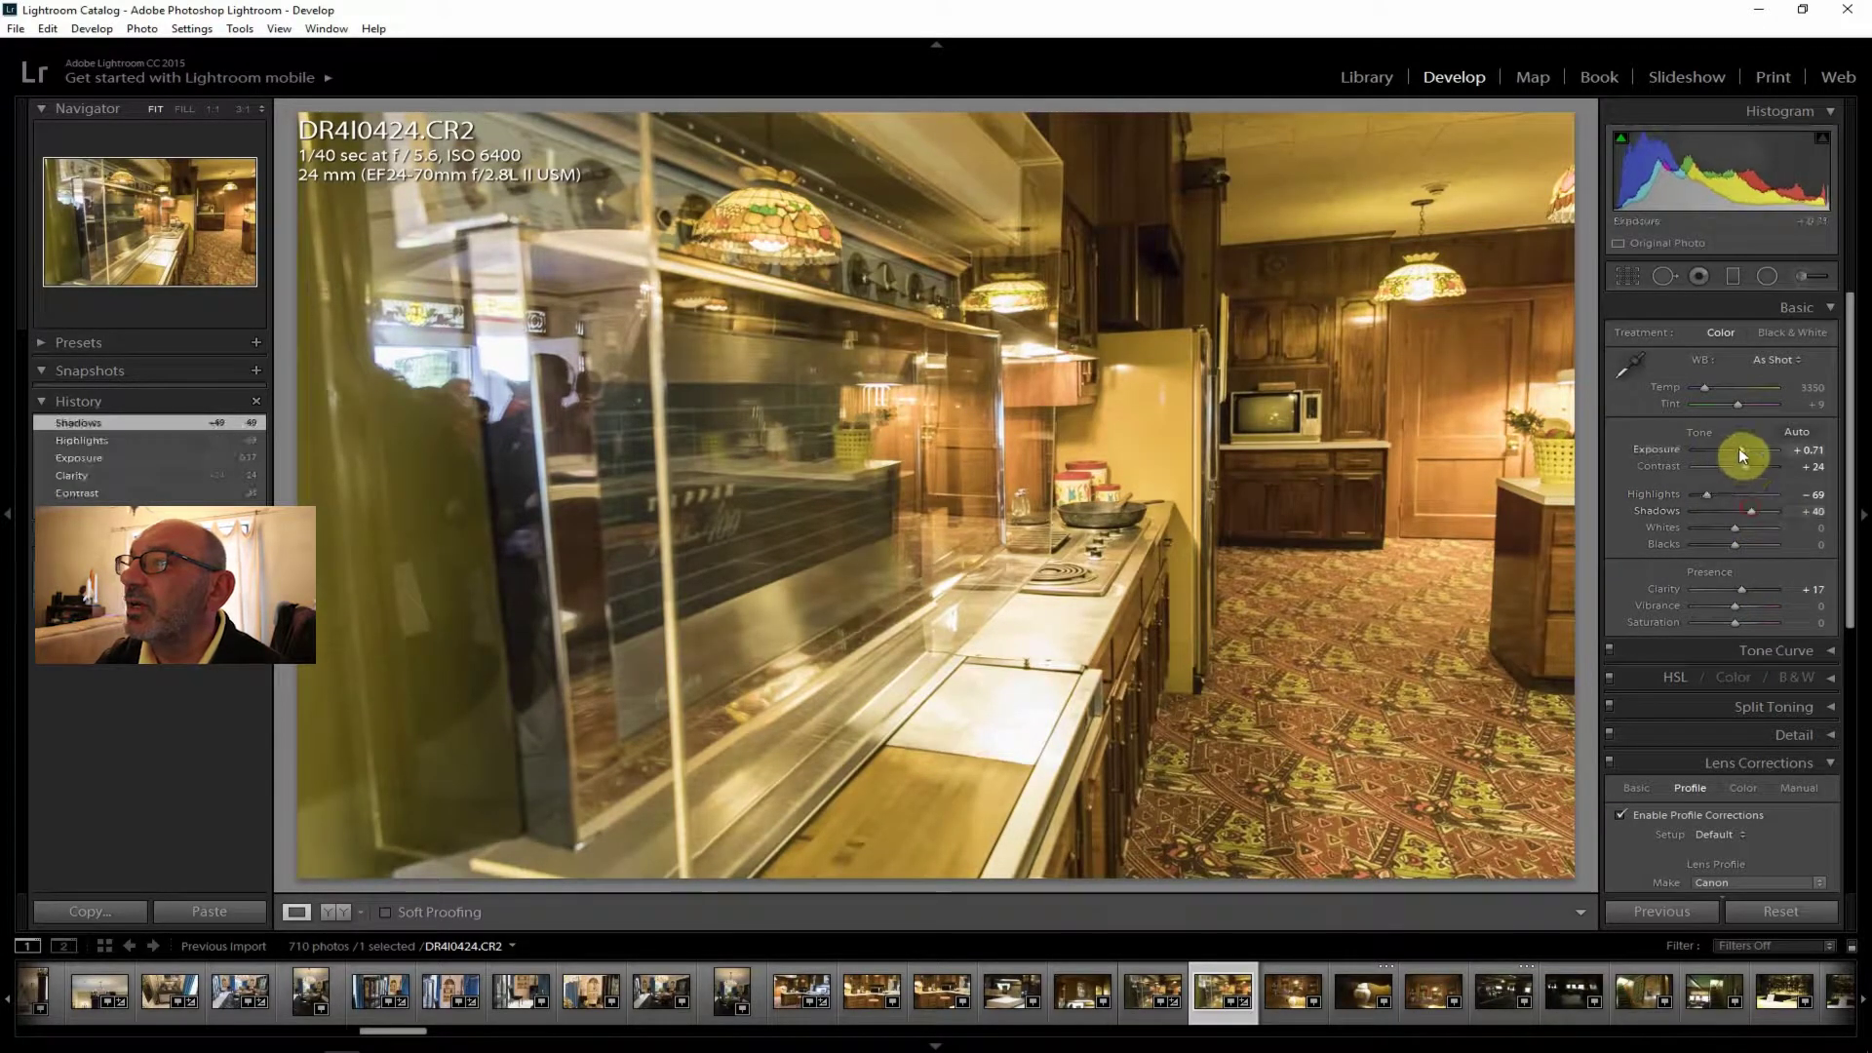
Cool the photo's white balance temperature to 2476 and refine Highlights to -86 and Shadows to +62.
drag(1704, 386, 1693, 386)
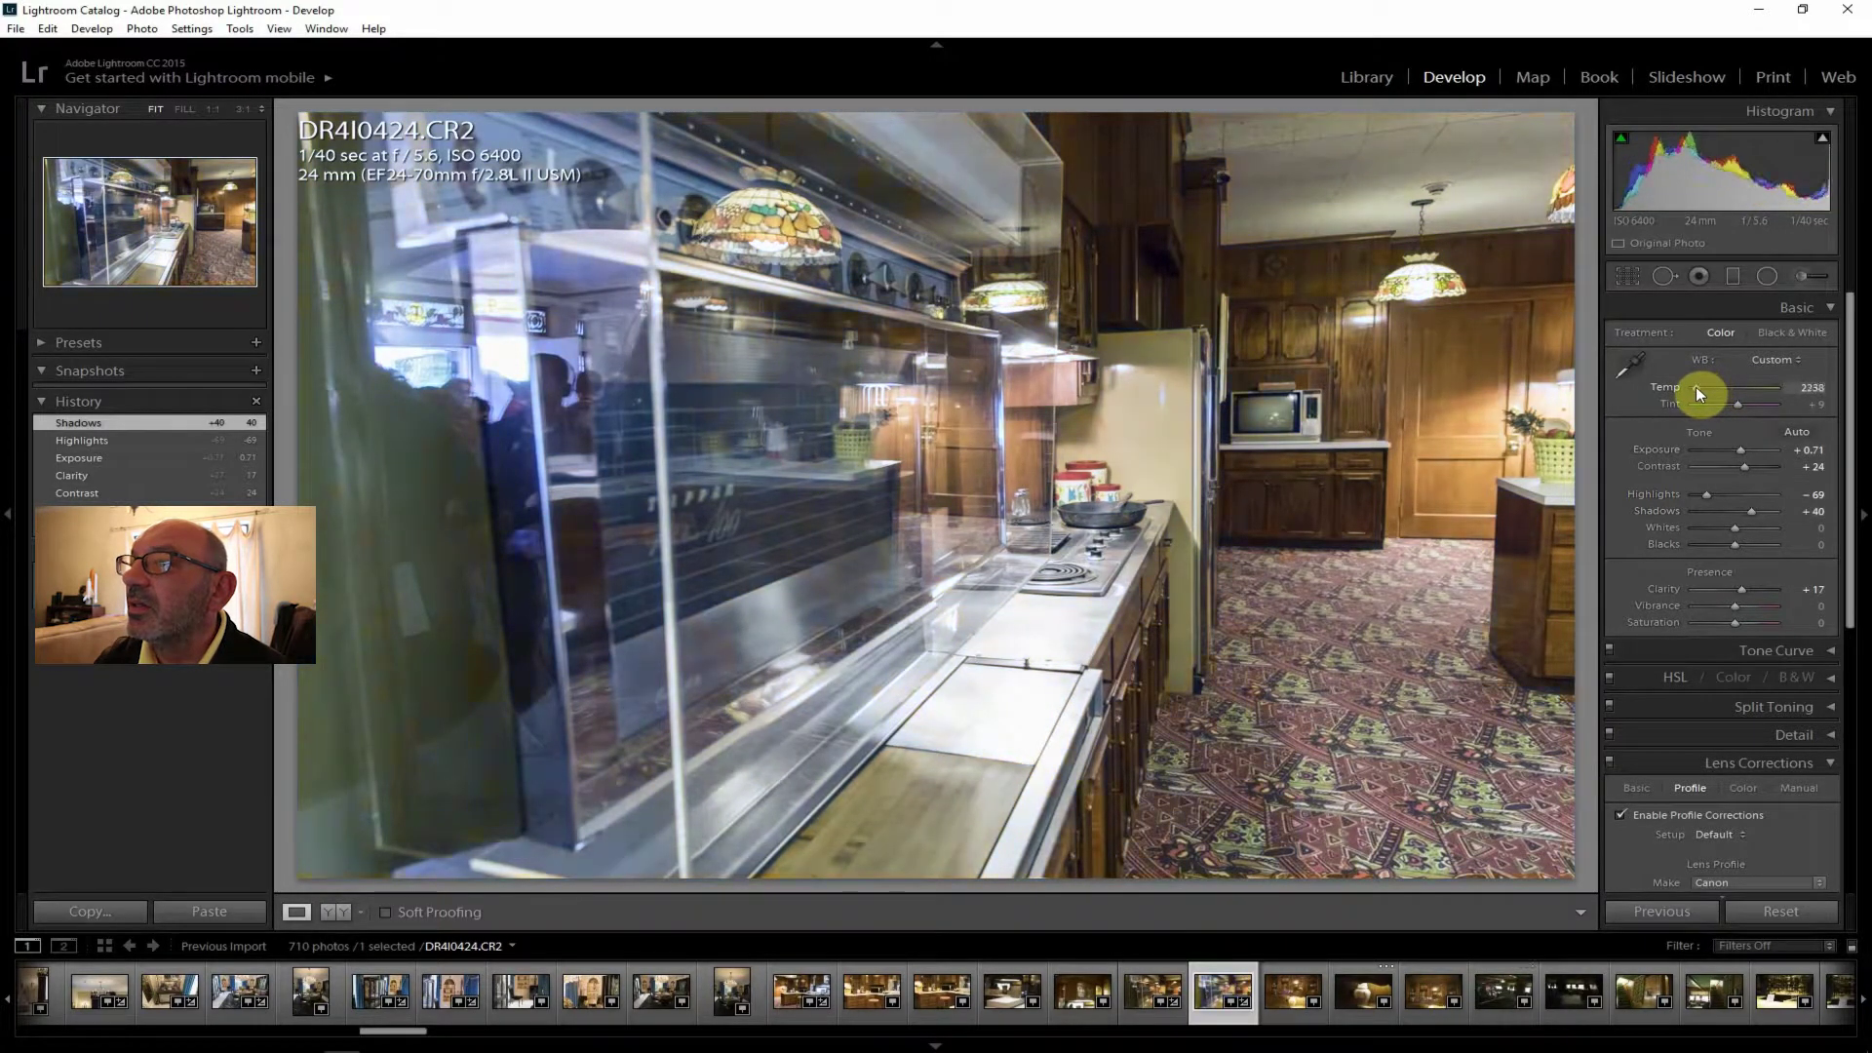
drag(1695, 387, 1699, 384)
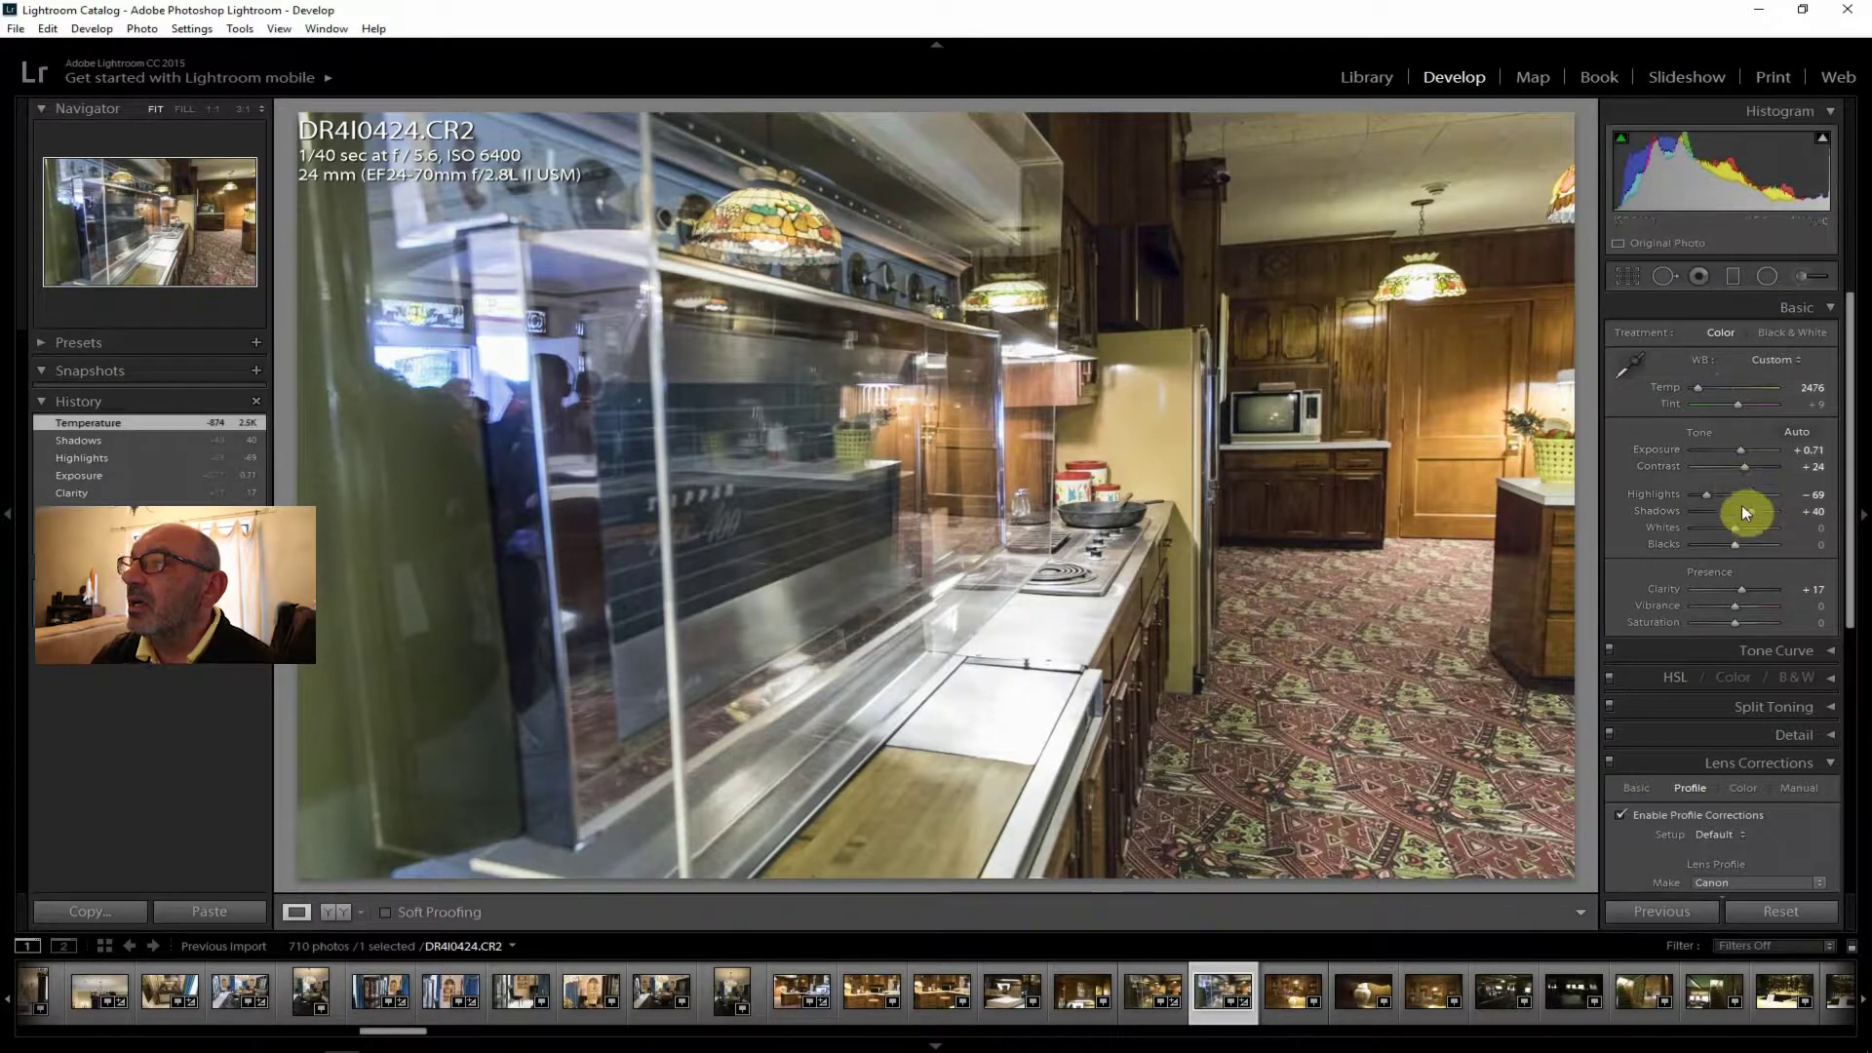
drag(1706, 499, 1702, 500)
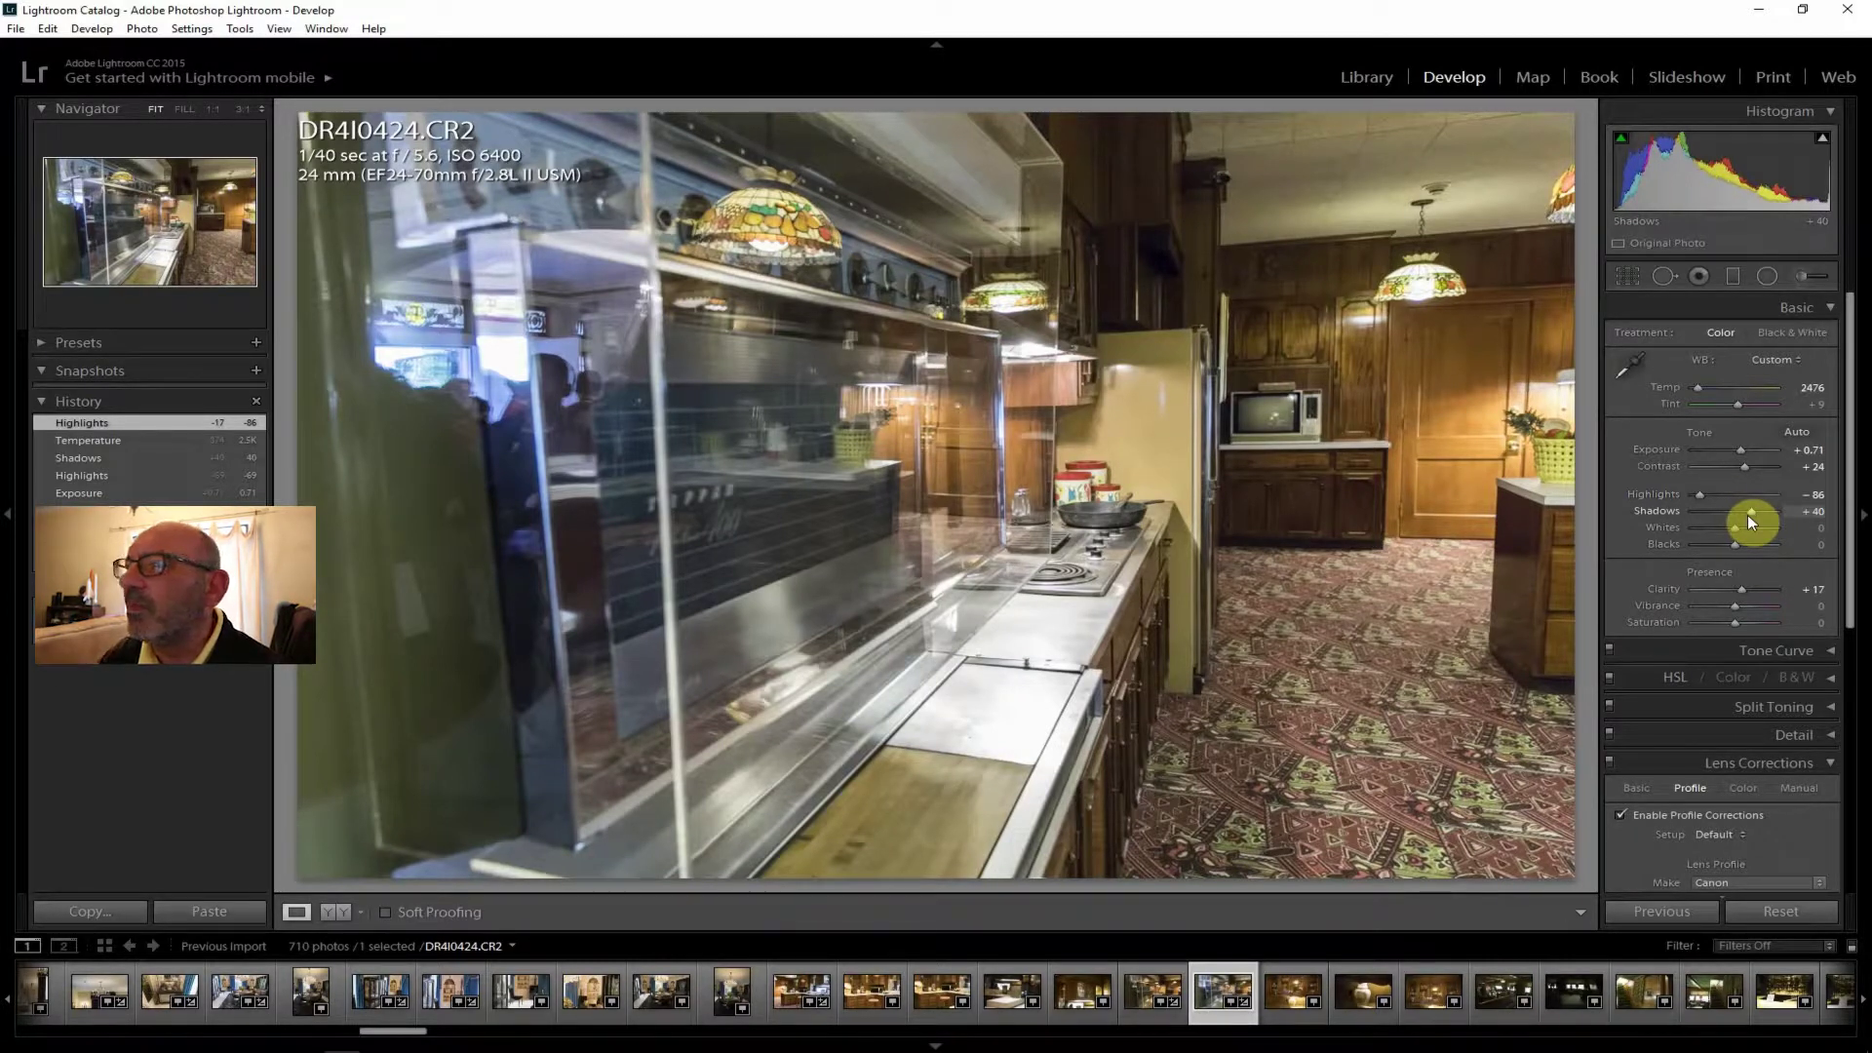
drag(1751, 512, 1757, 511)
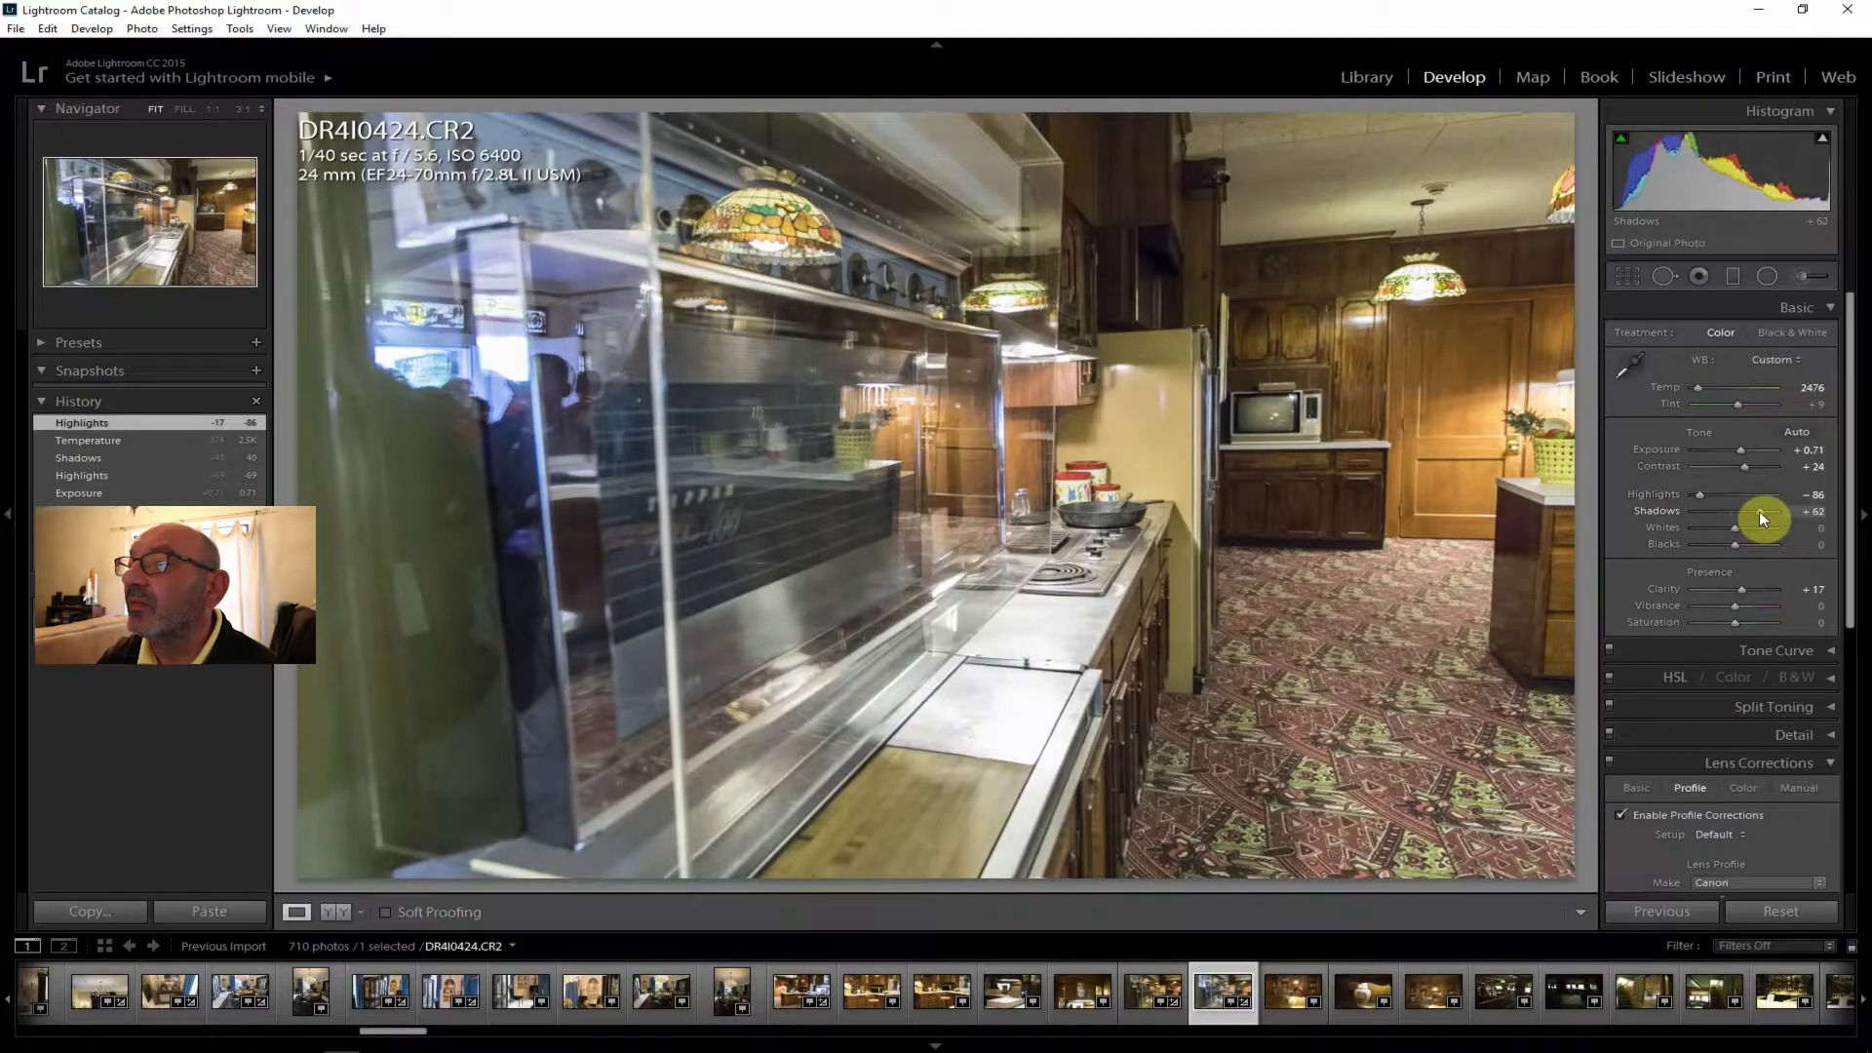
drag(1759, 511, 1758, 511)
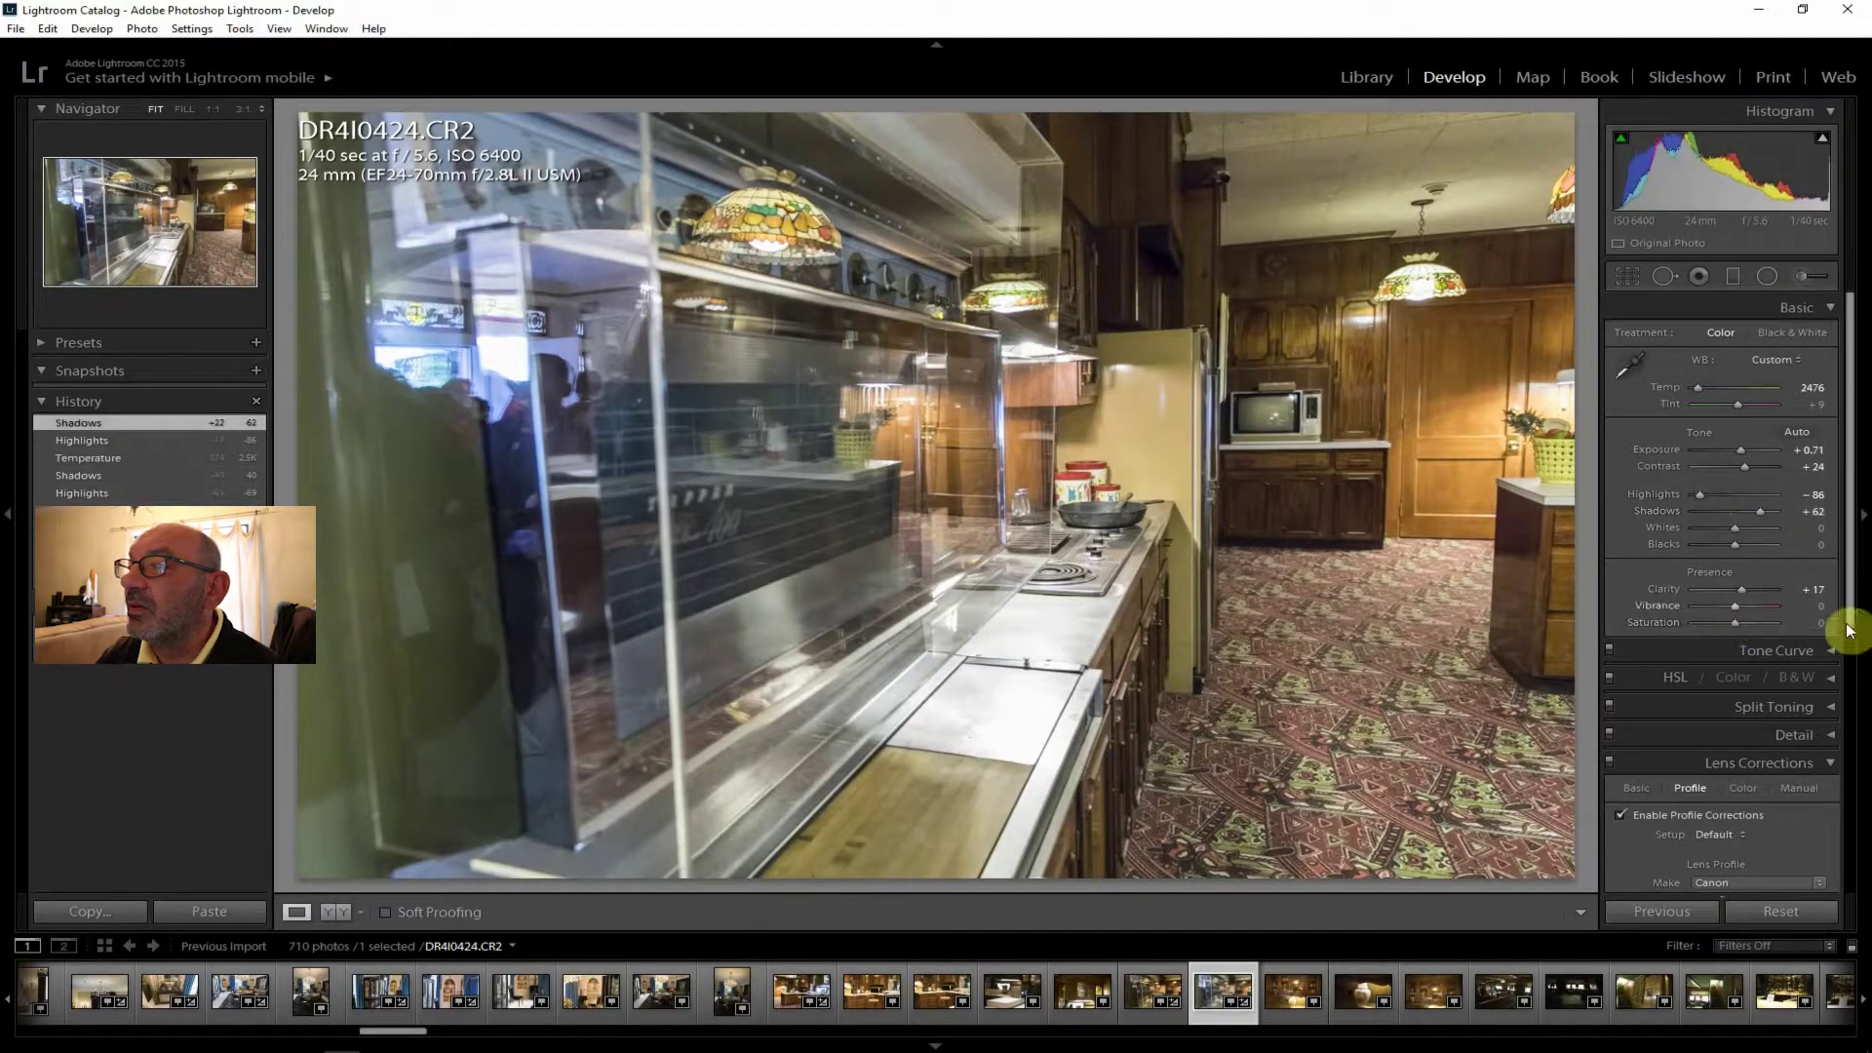
Set the Dehaze amount of DR4I0424.CR2 to +17 and export the photo.
drag(1845, 622, 1740, 845)
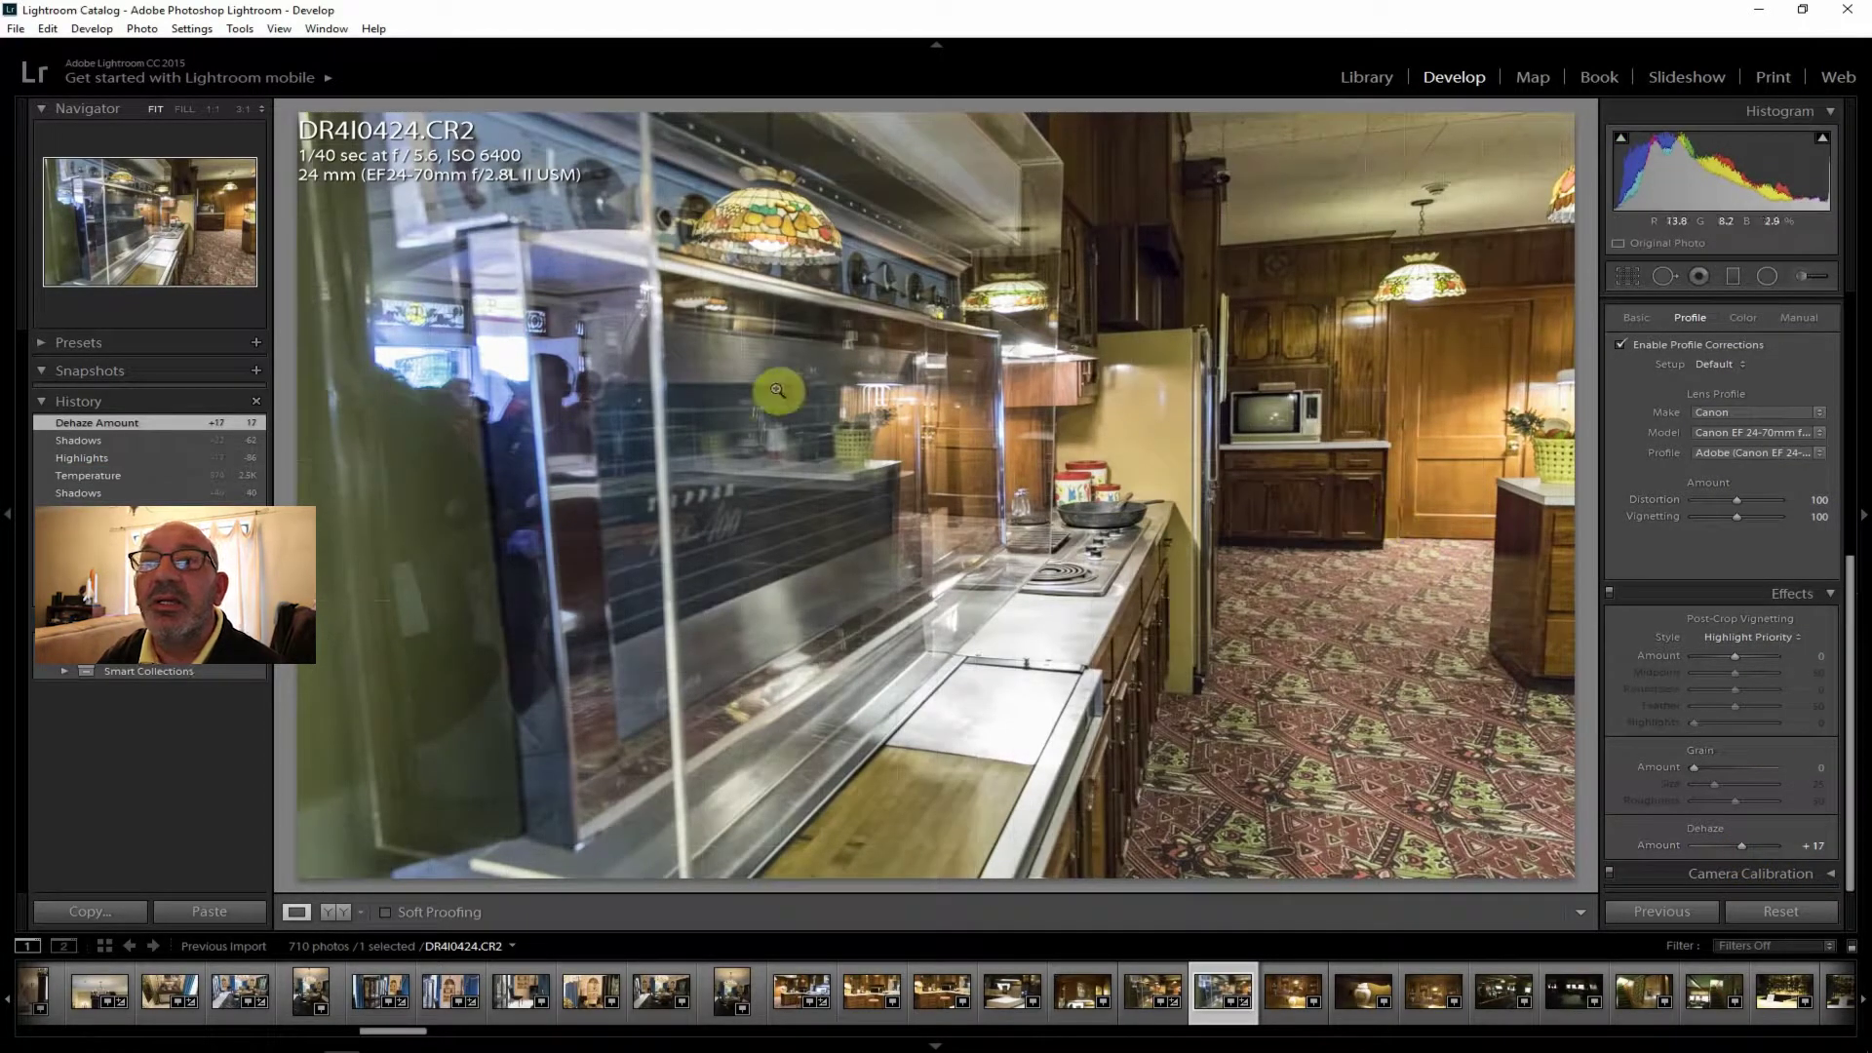
click(20, 30)
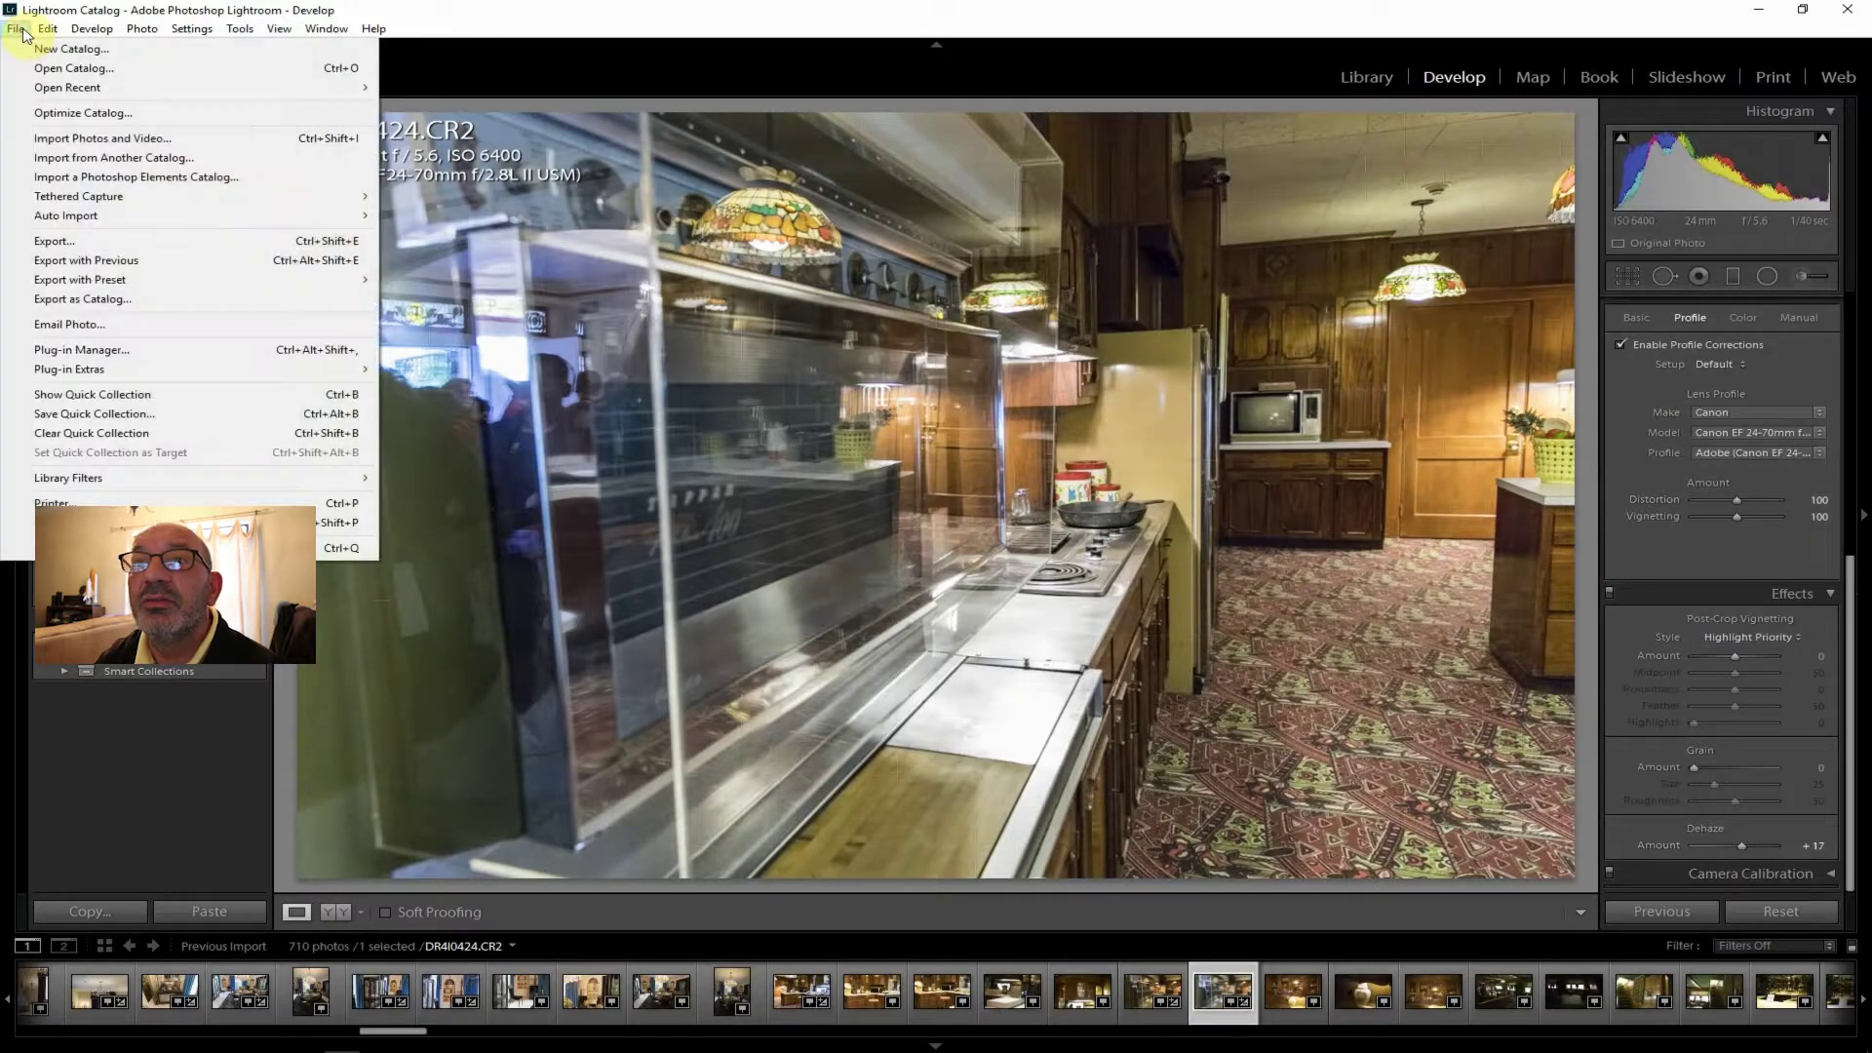
click(68, 241)
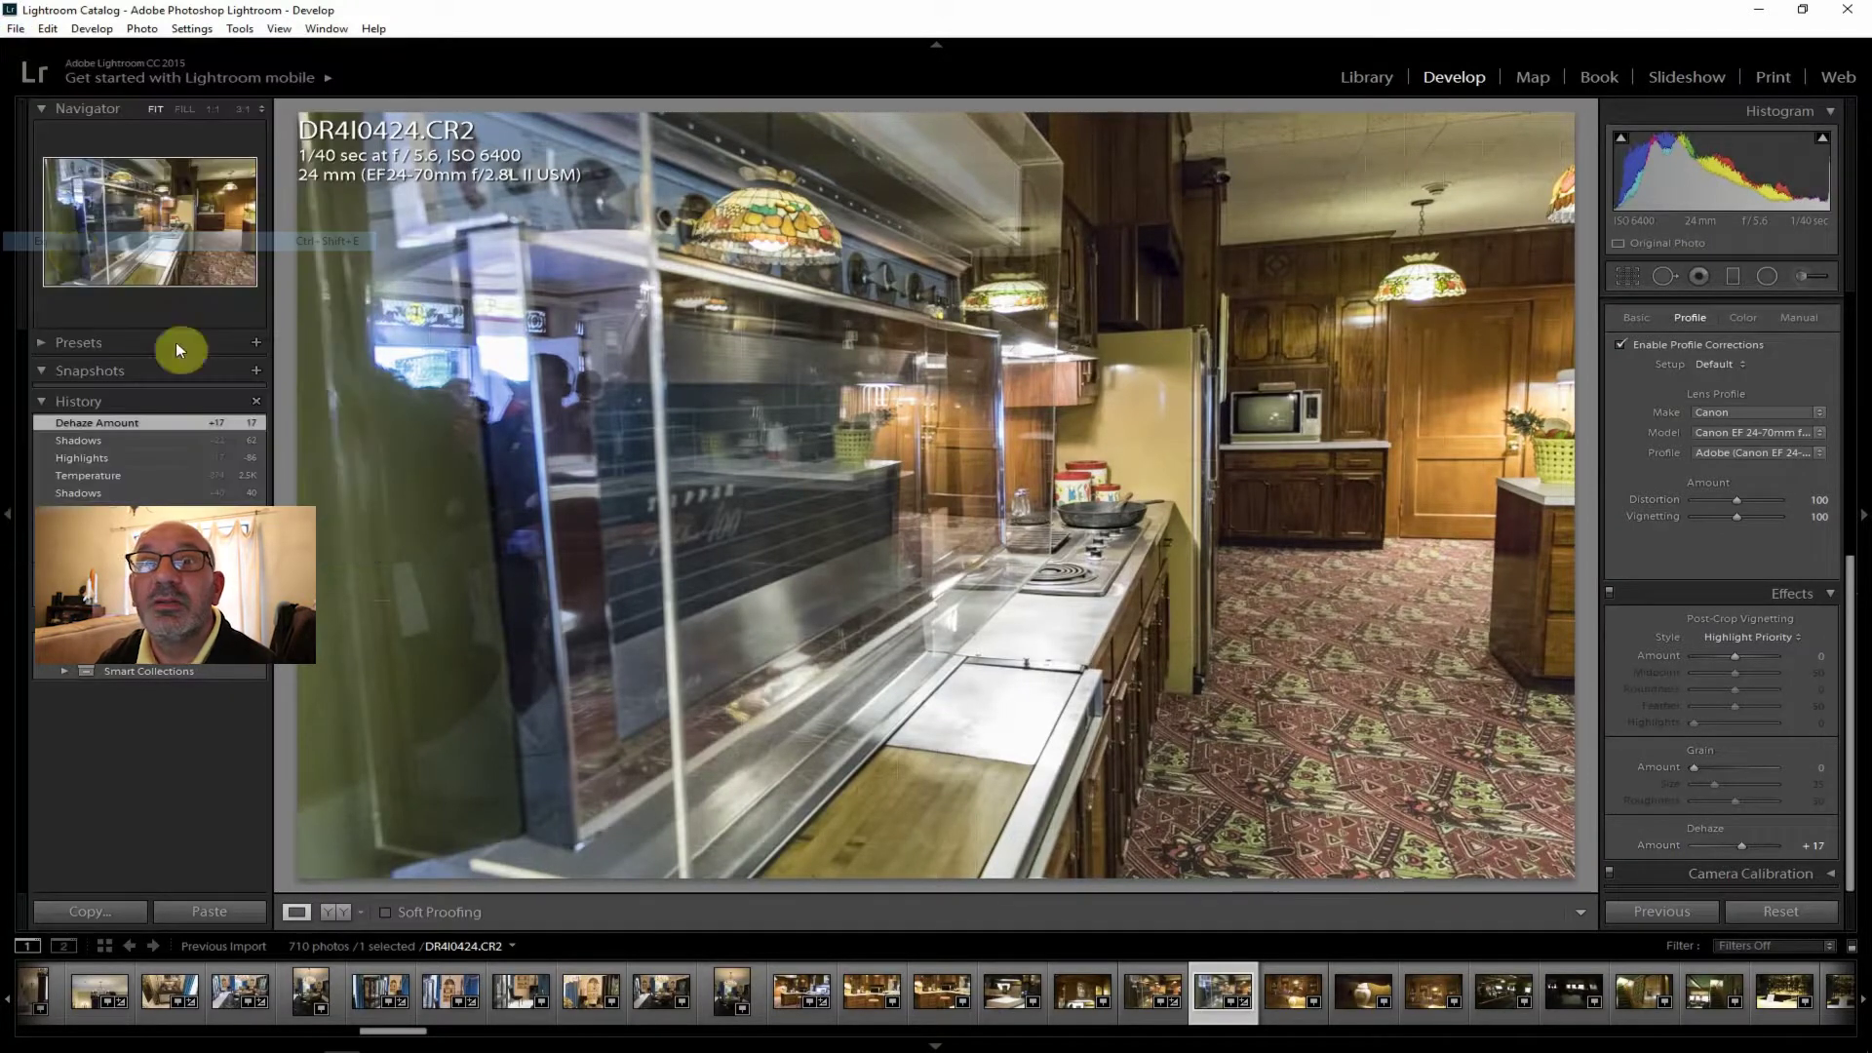
click(1246, 1017)
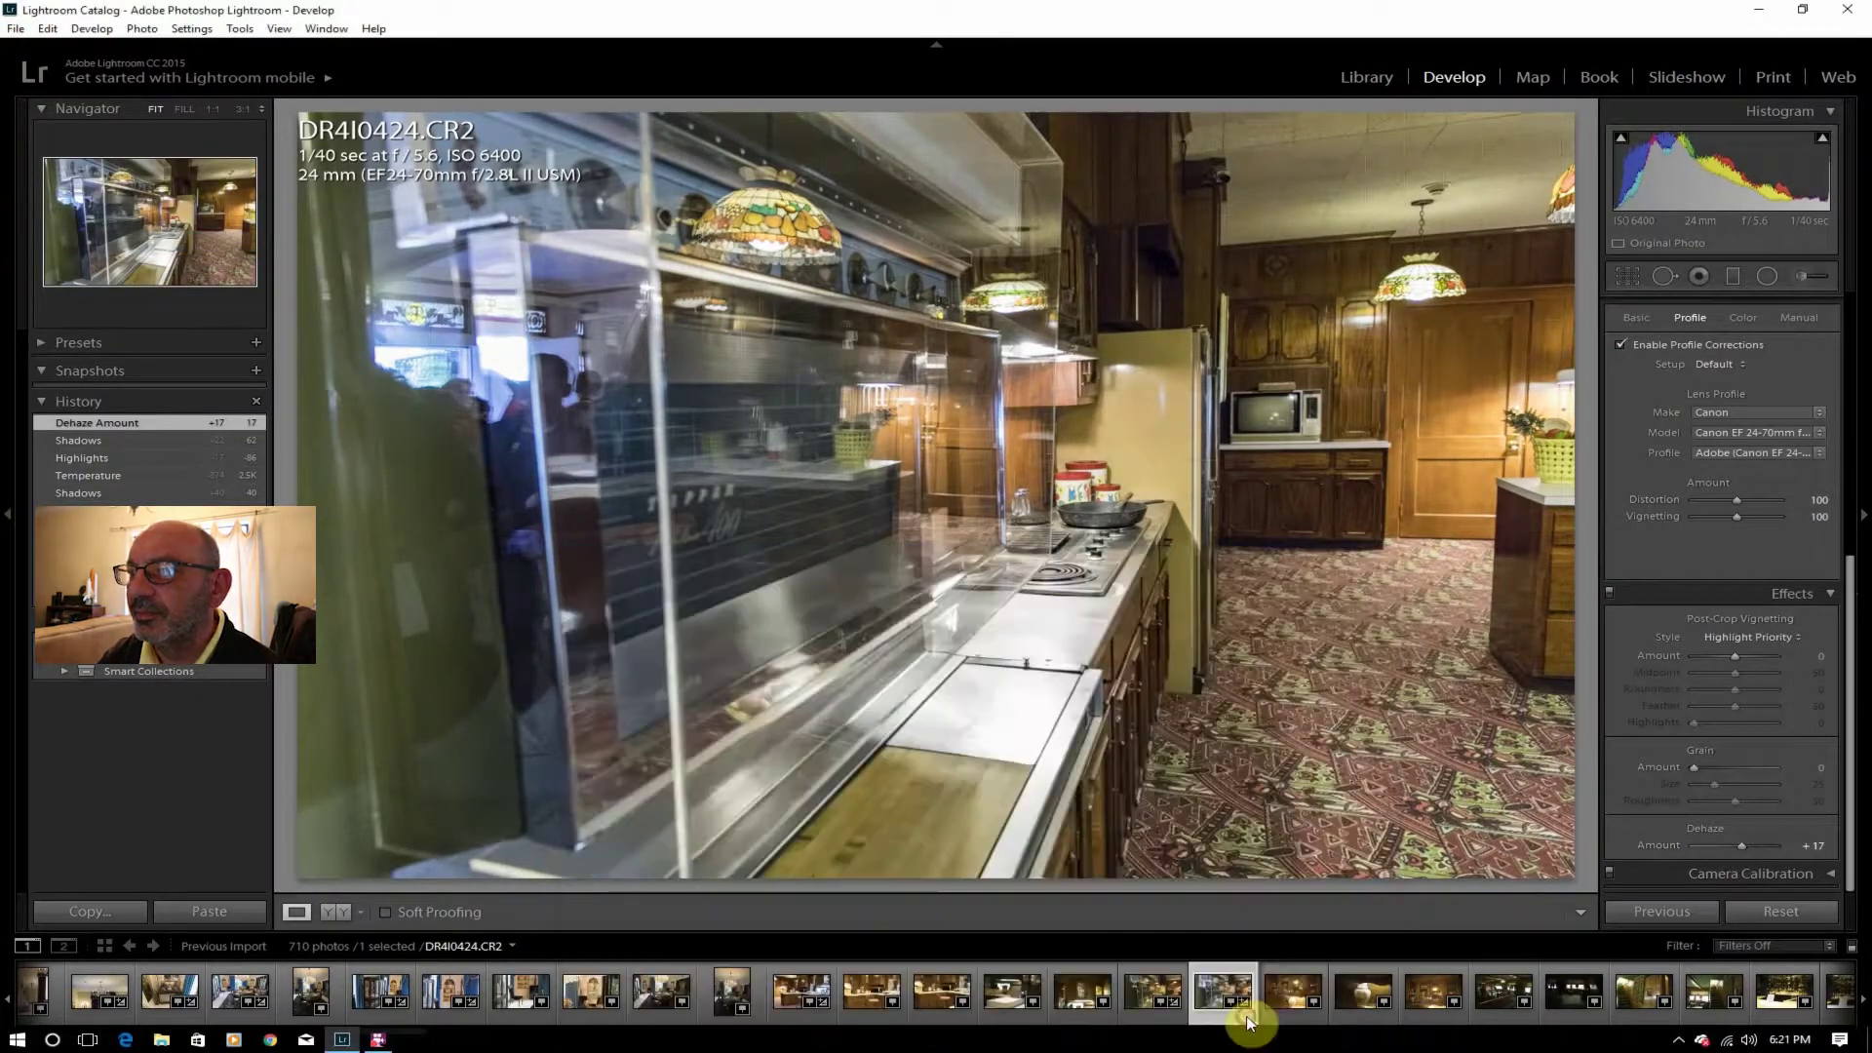
Review the cabinet photo DR4I0425.CR2, examining its vase lamp at full size, and open DR4I0426.CR2 for comparison.
click(1289, 993)
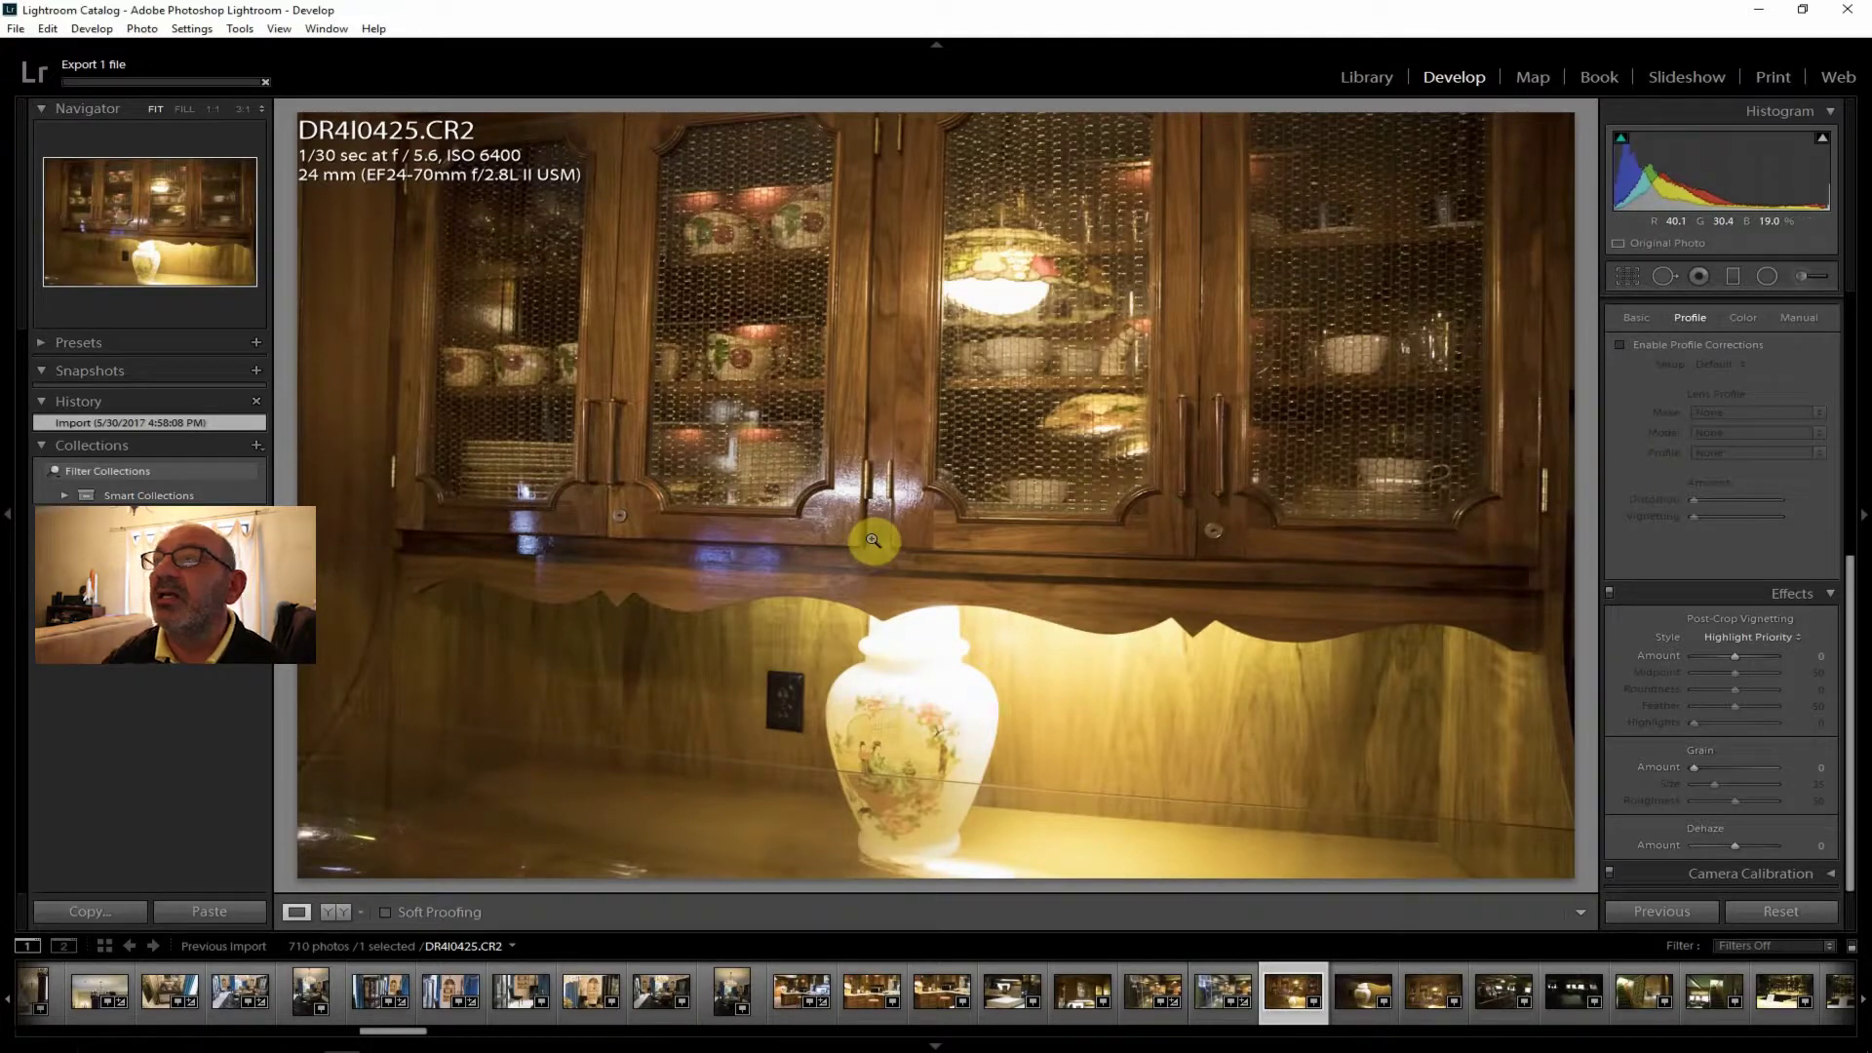
click(908, 754)
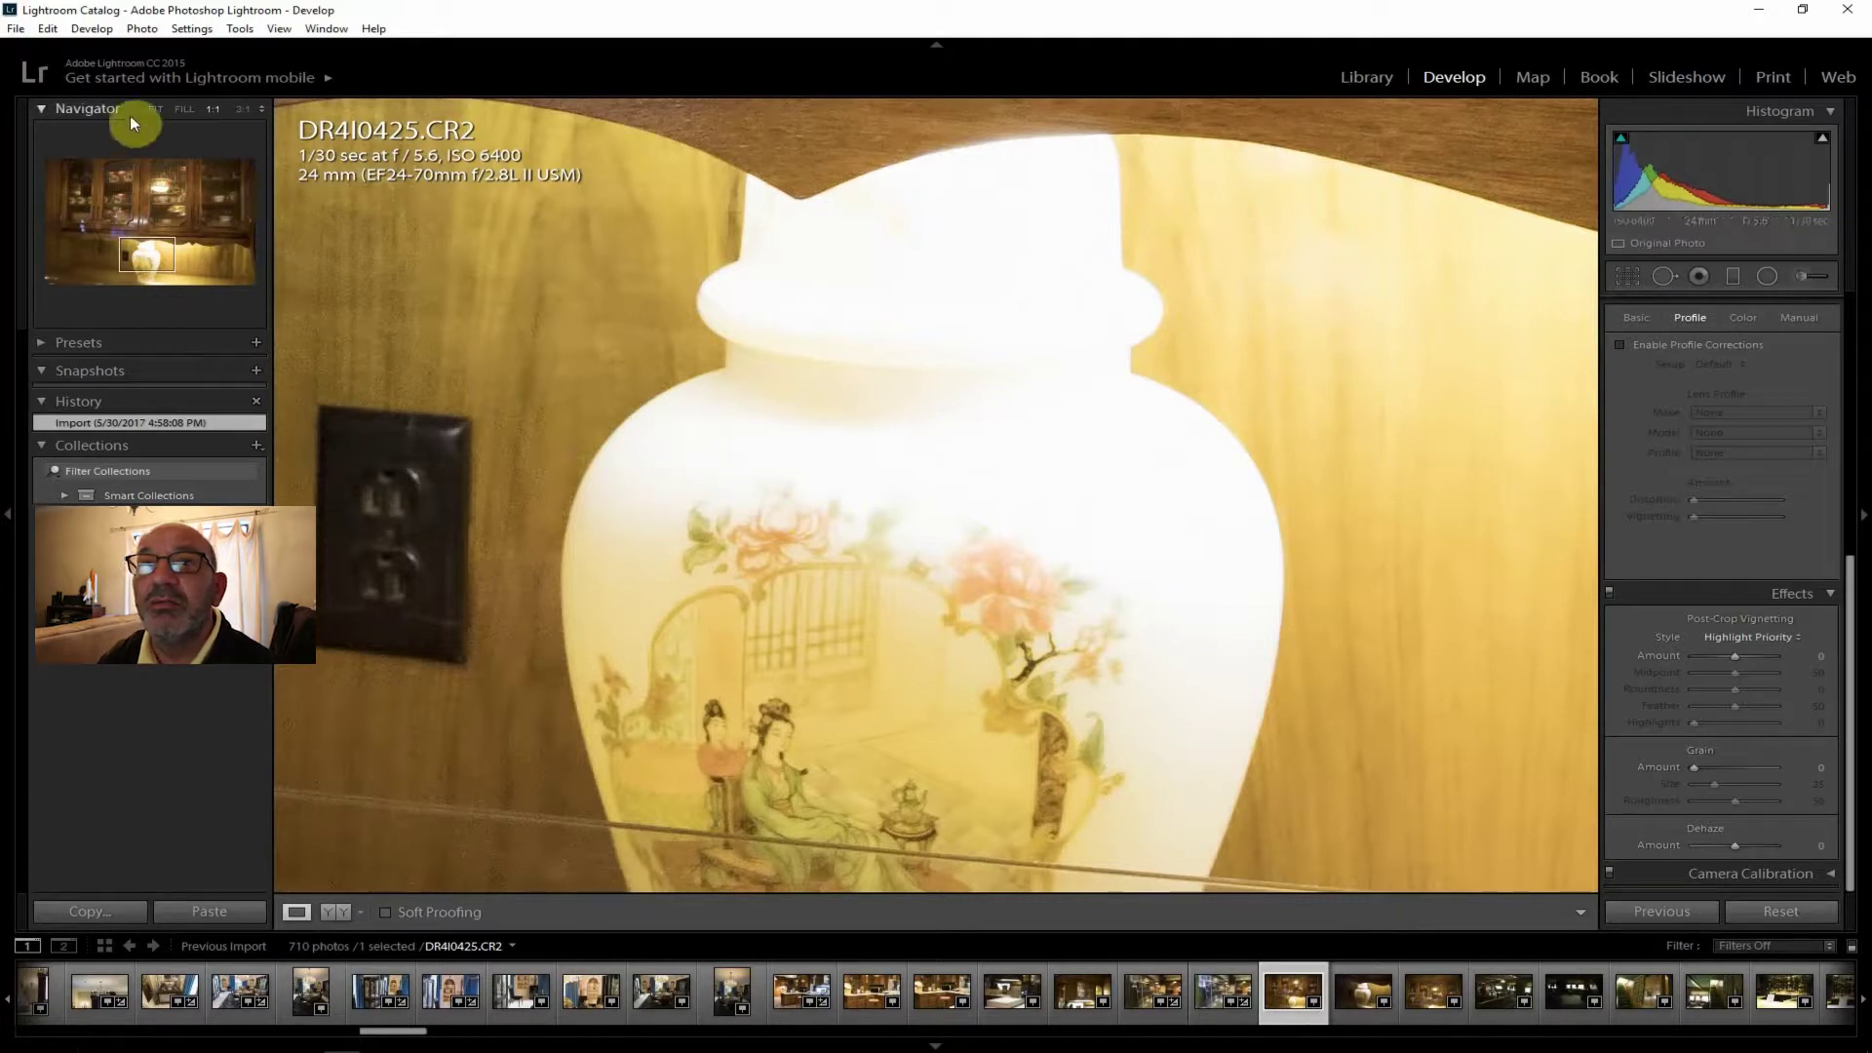
click(158, 106)
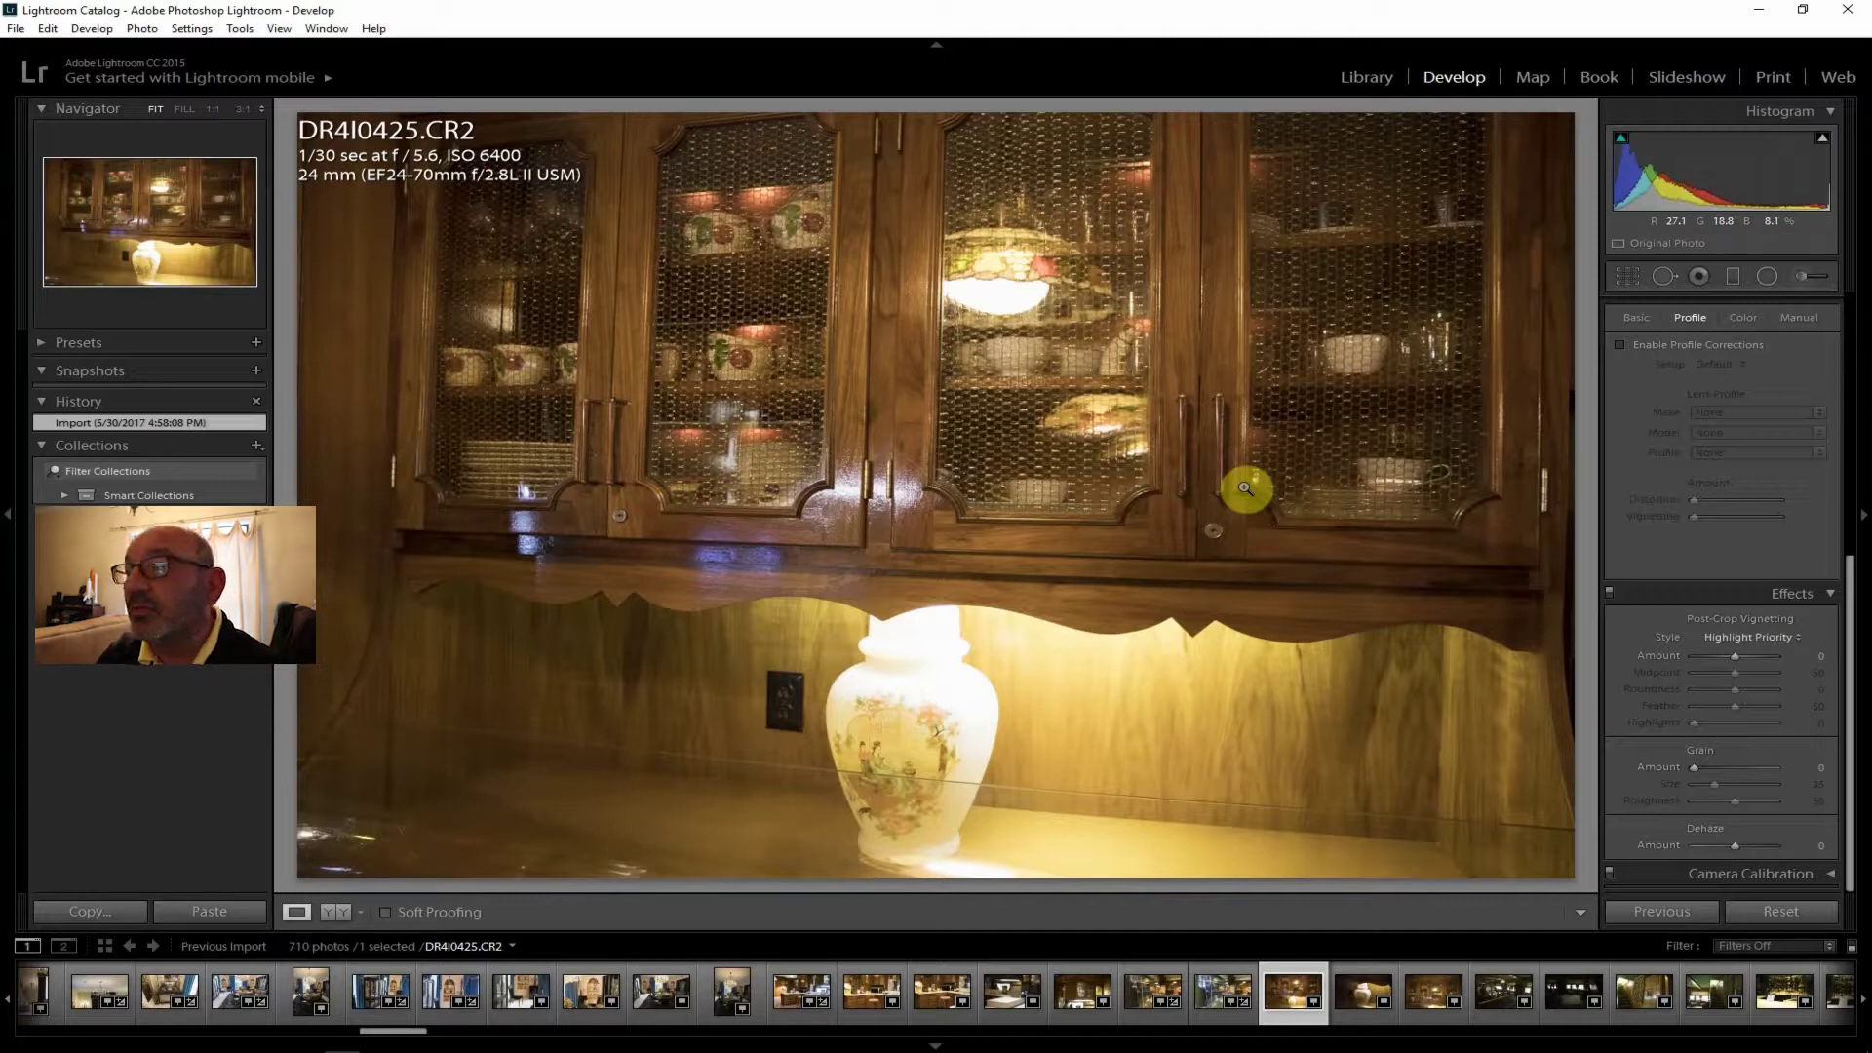
click(1365, 988)
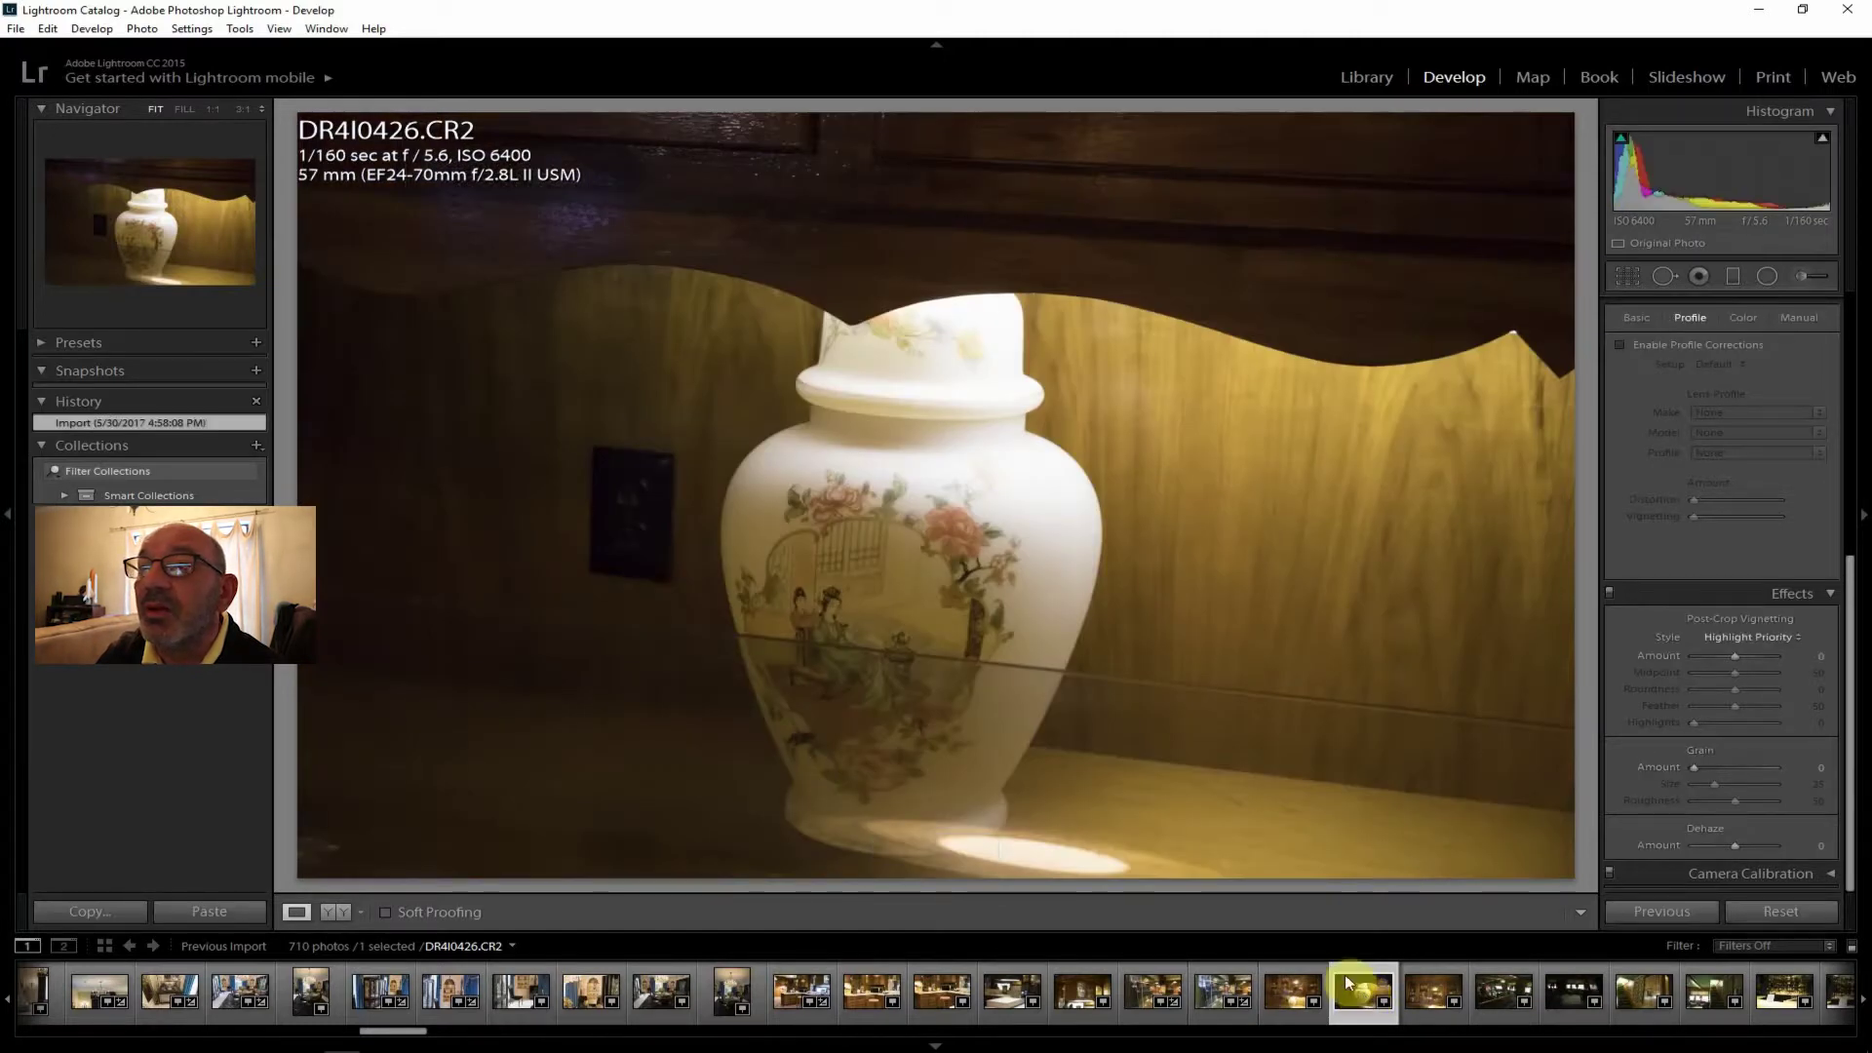
Review photos DR4I0427.CR2 to DR4I0429.CR2 and examine the teddy bear seating area of DR4I0428.CR2 at full size.
click(1427, 1005)
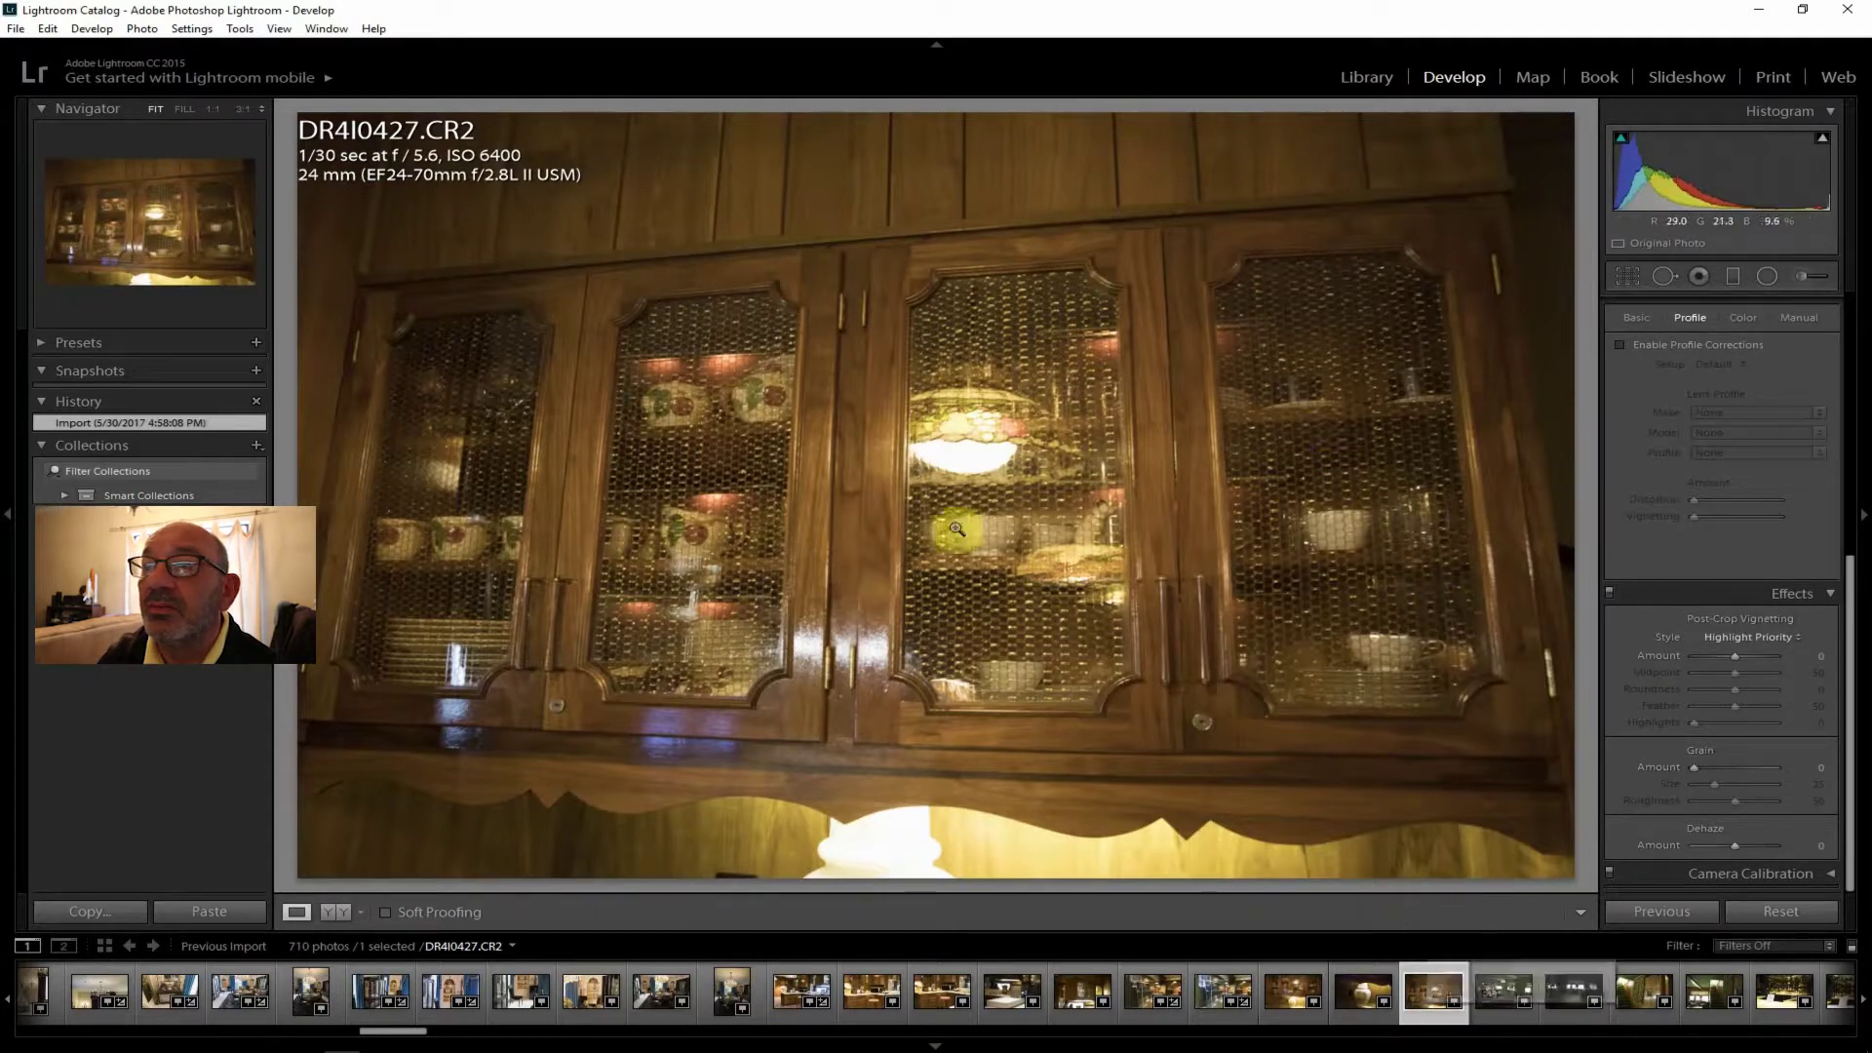
click(1483, 993)
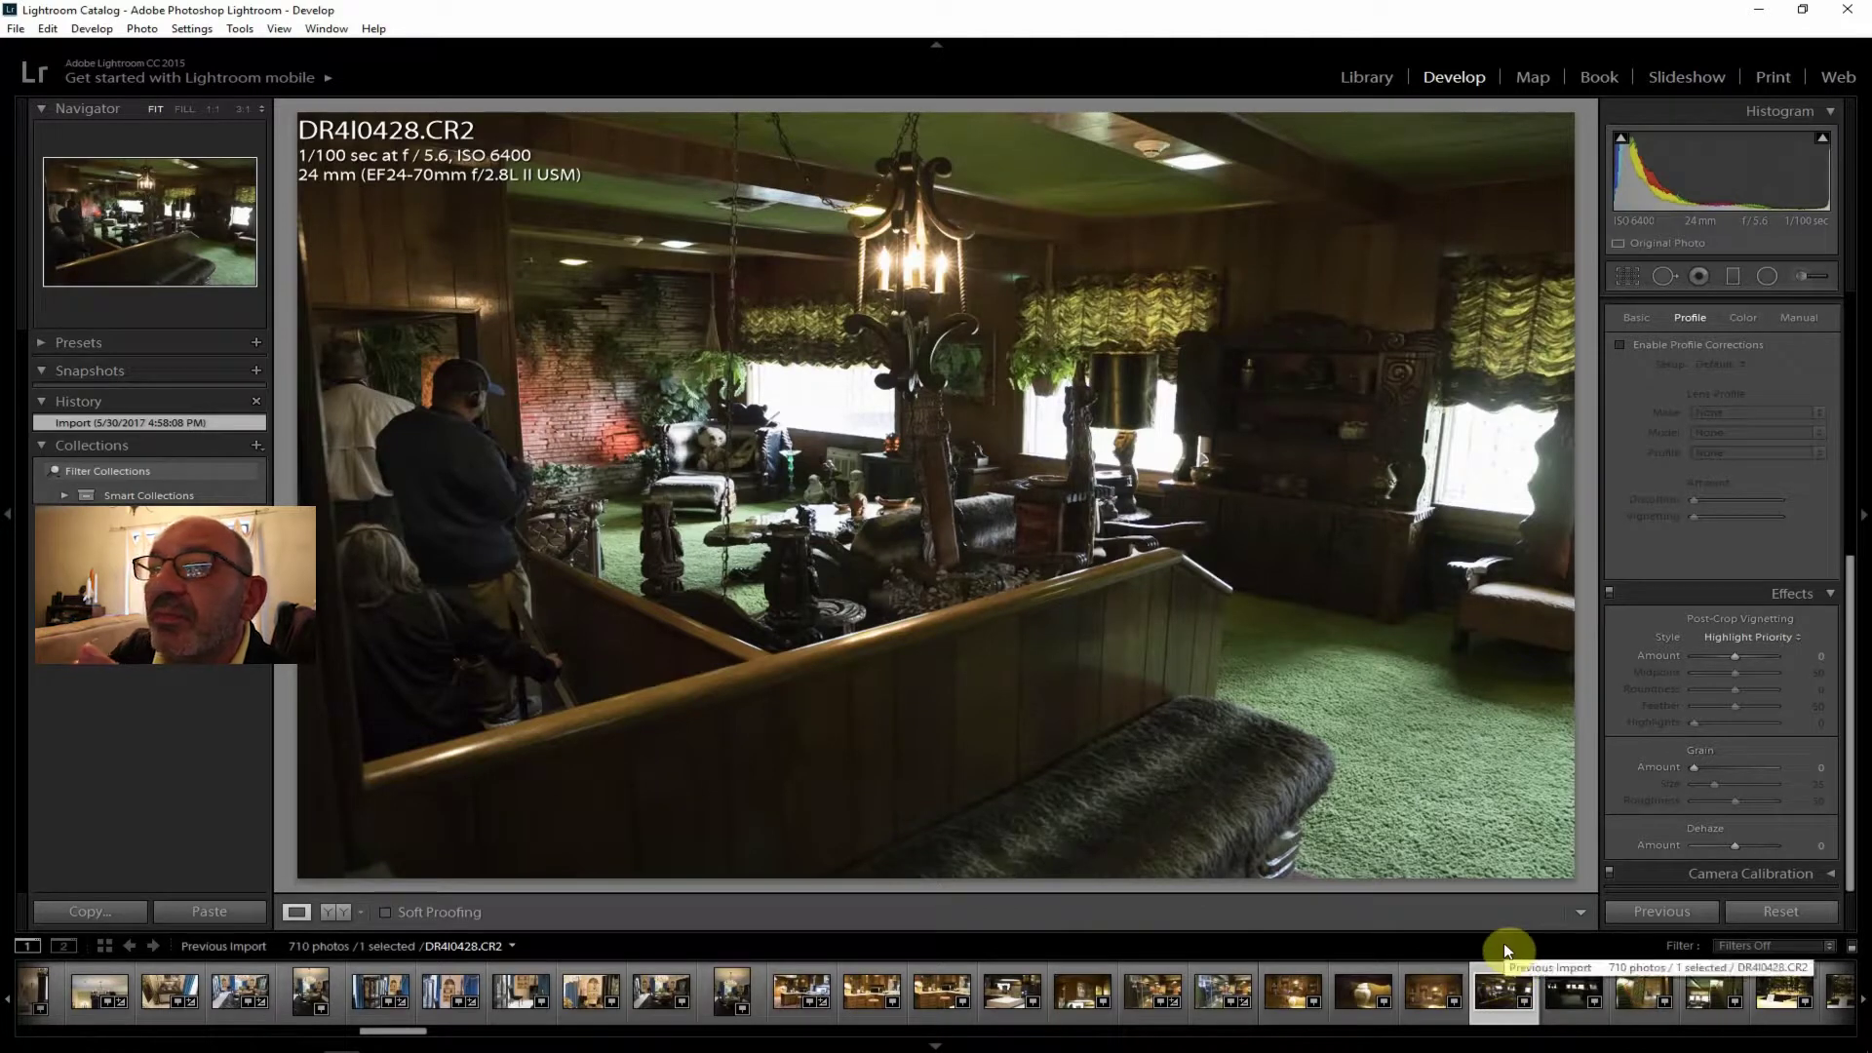
click(1571, 991)
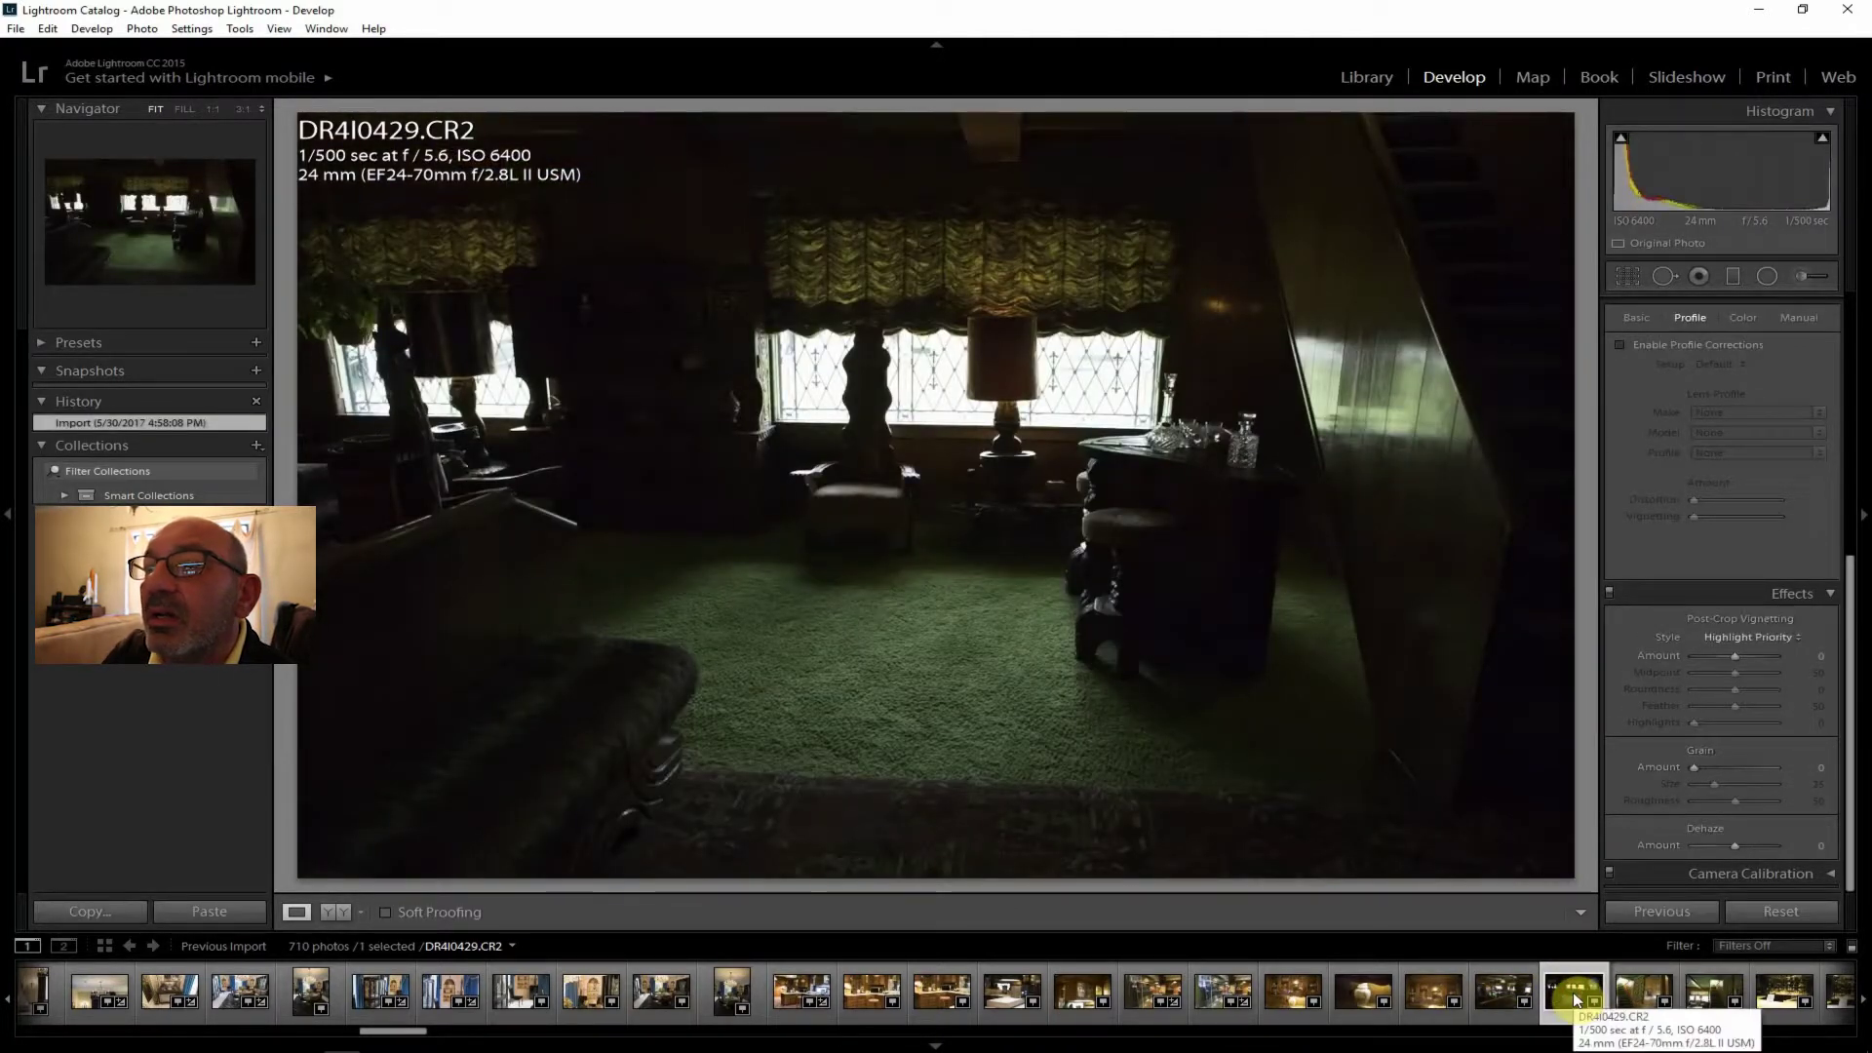
click(1499, 995)
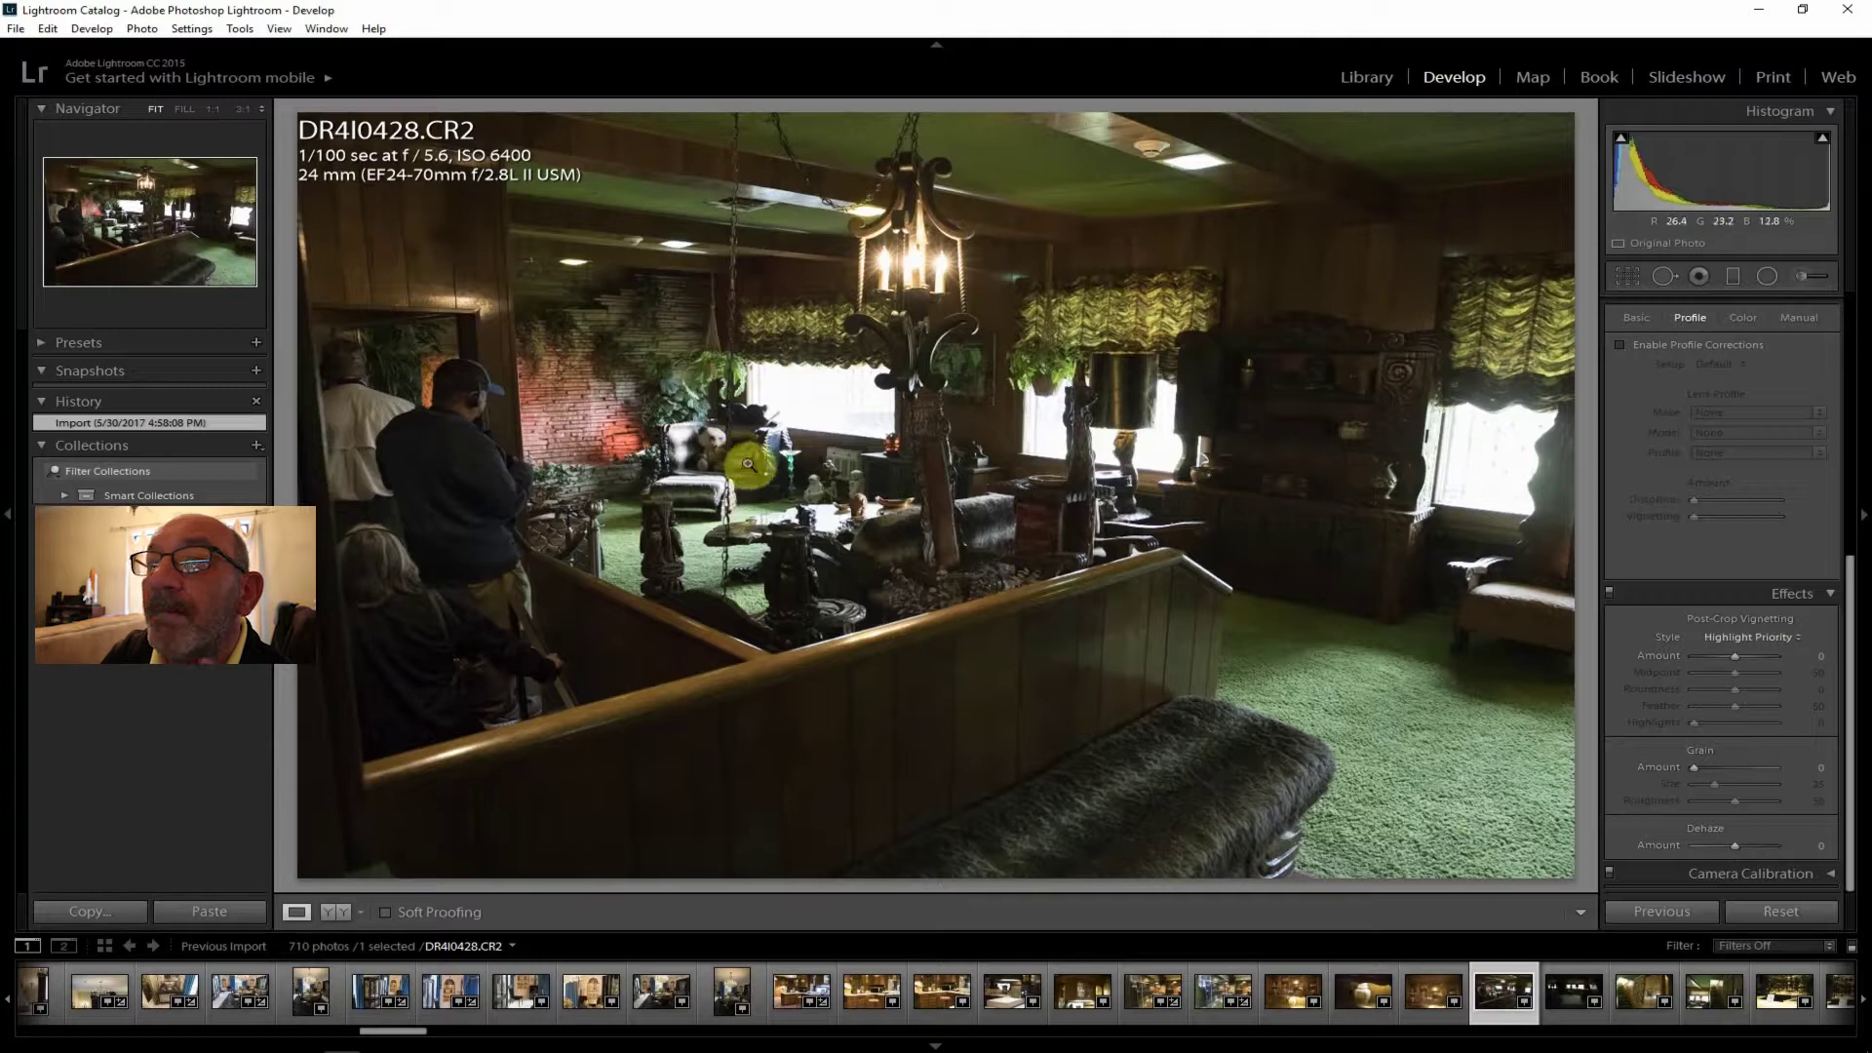
click(760, 462)
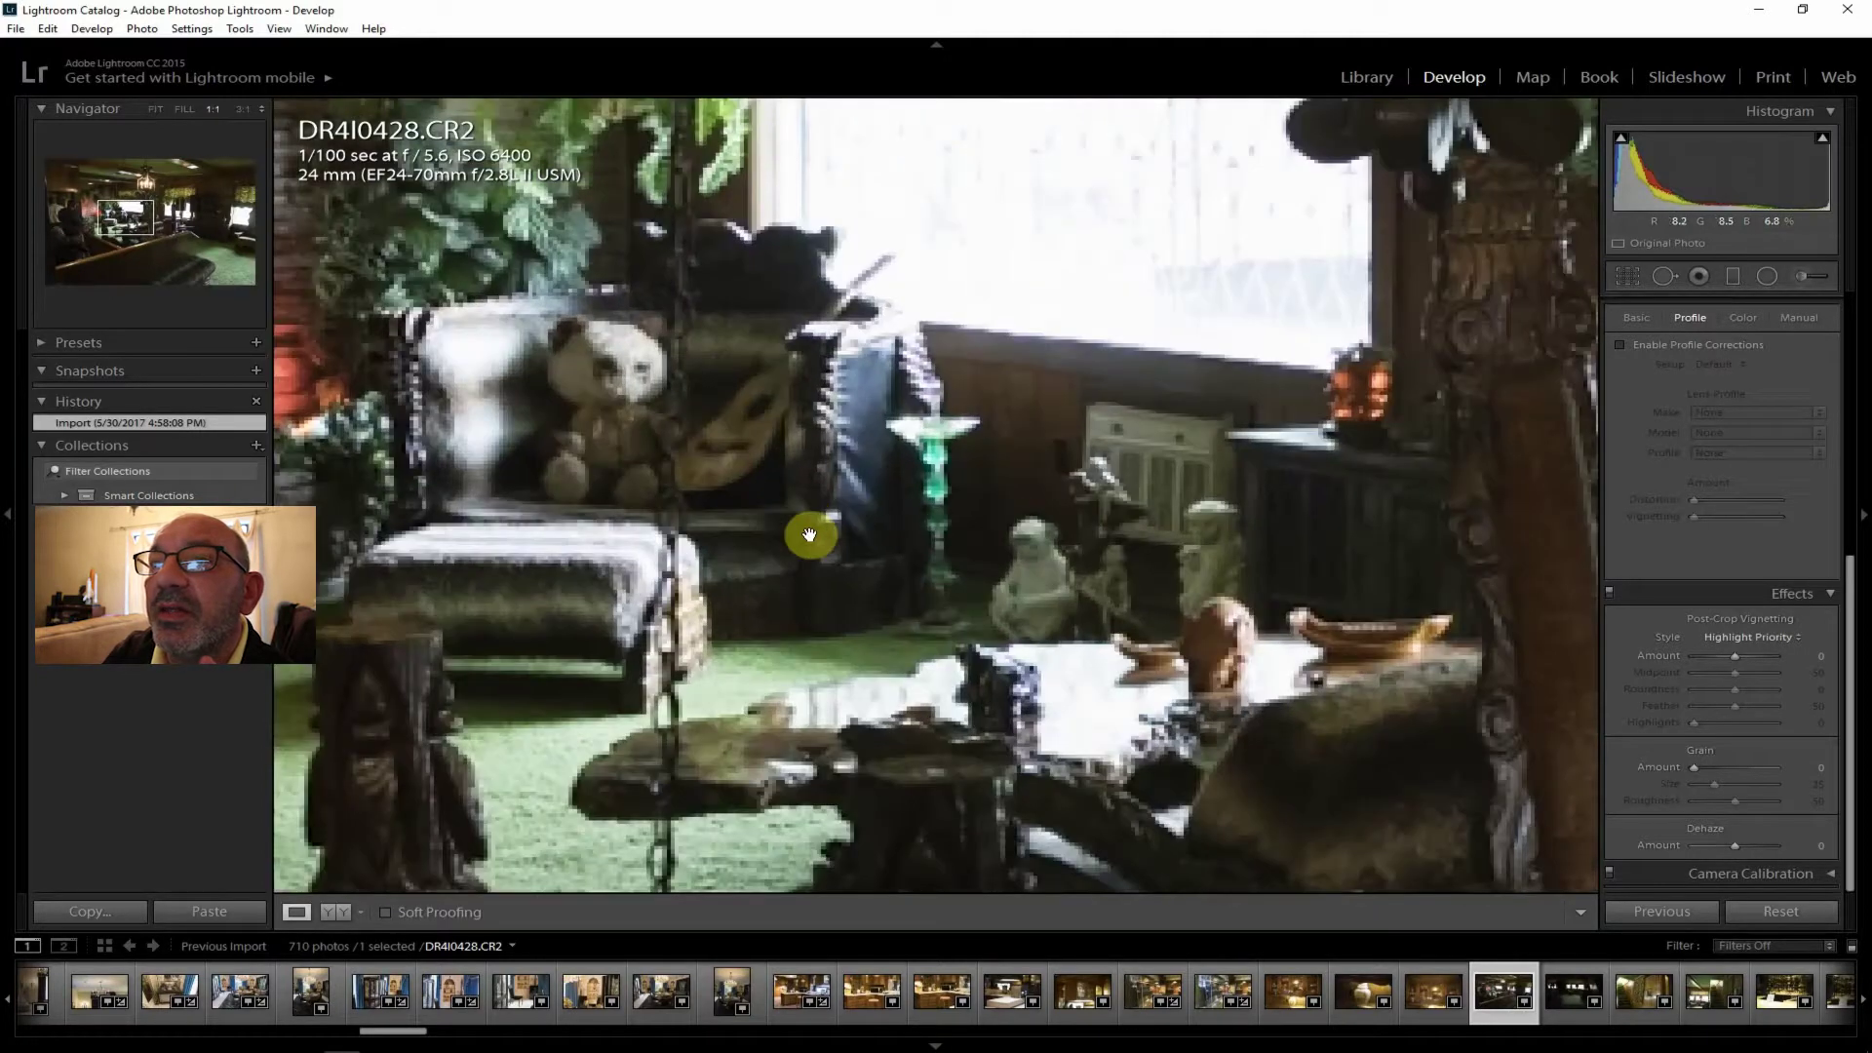
drag(811, 558, 985, 587)
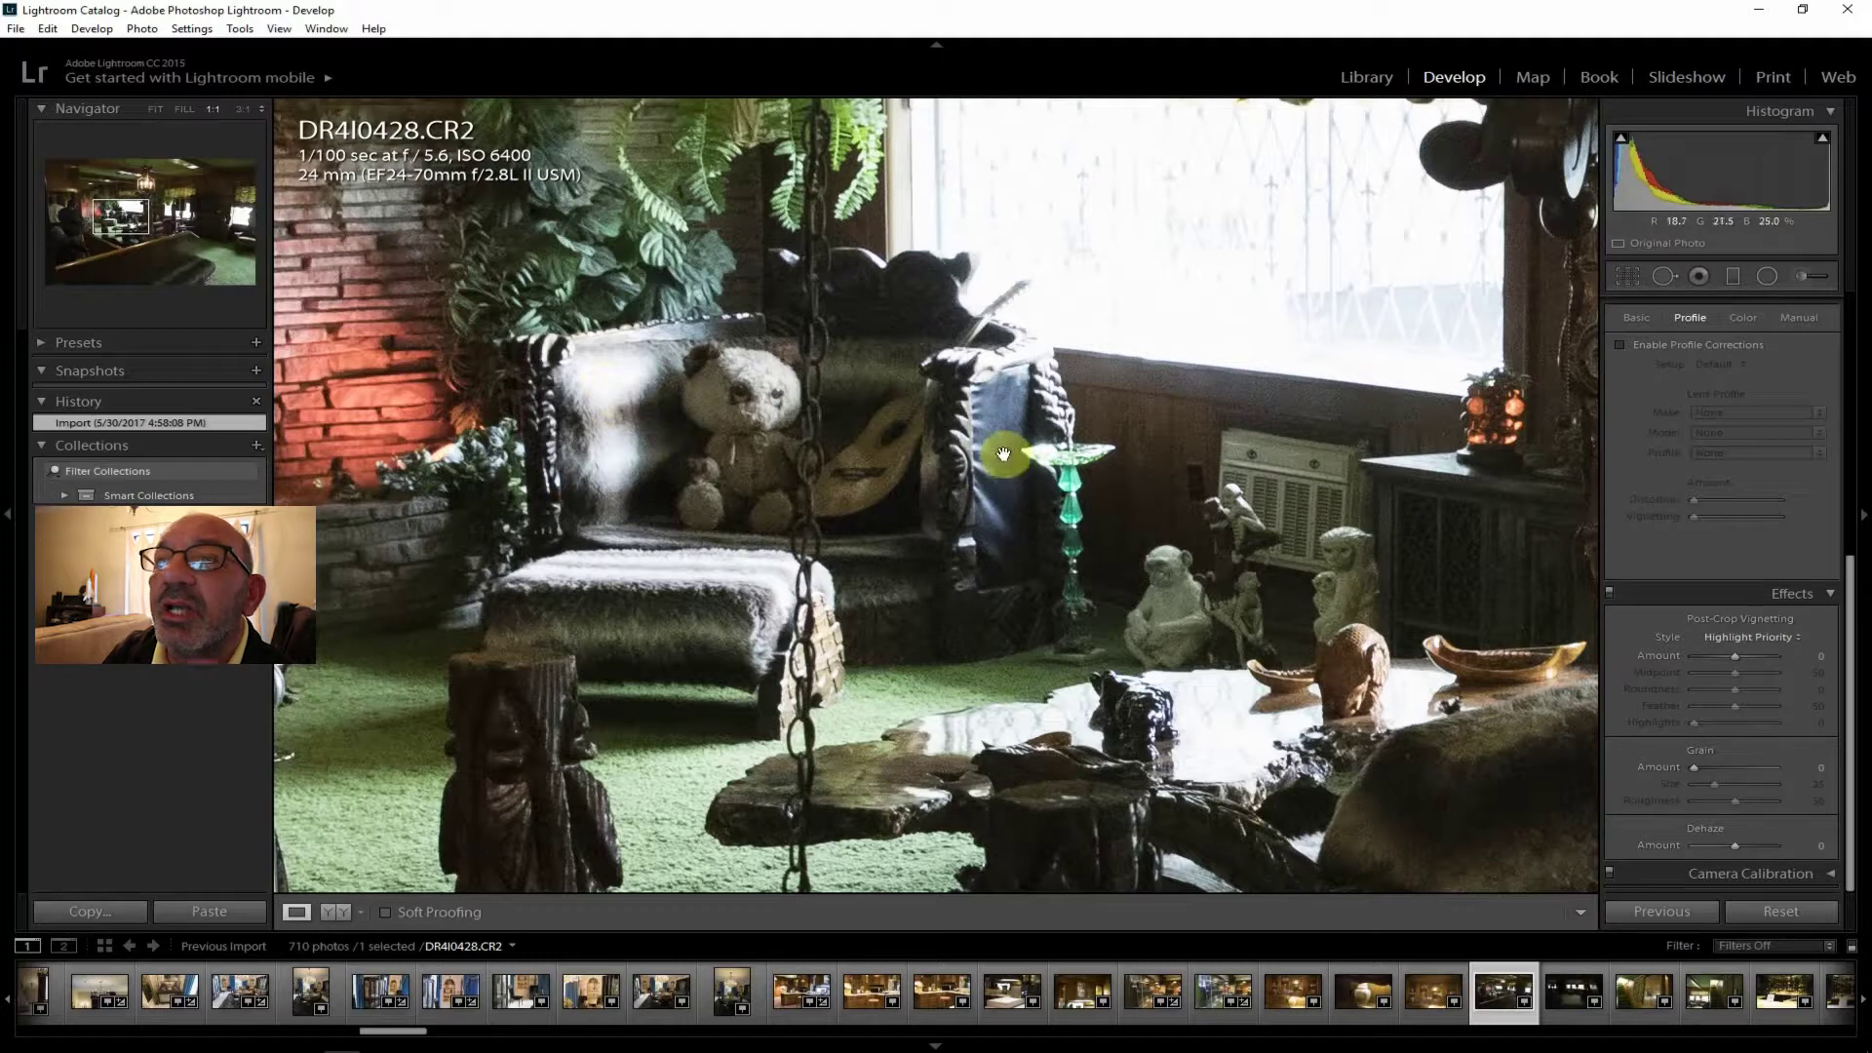
drag(974, 572, 1112, 600)
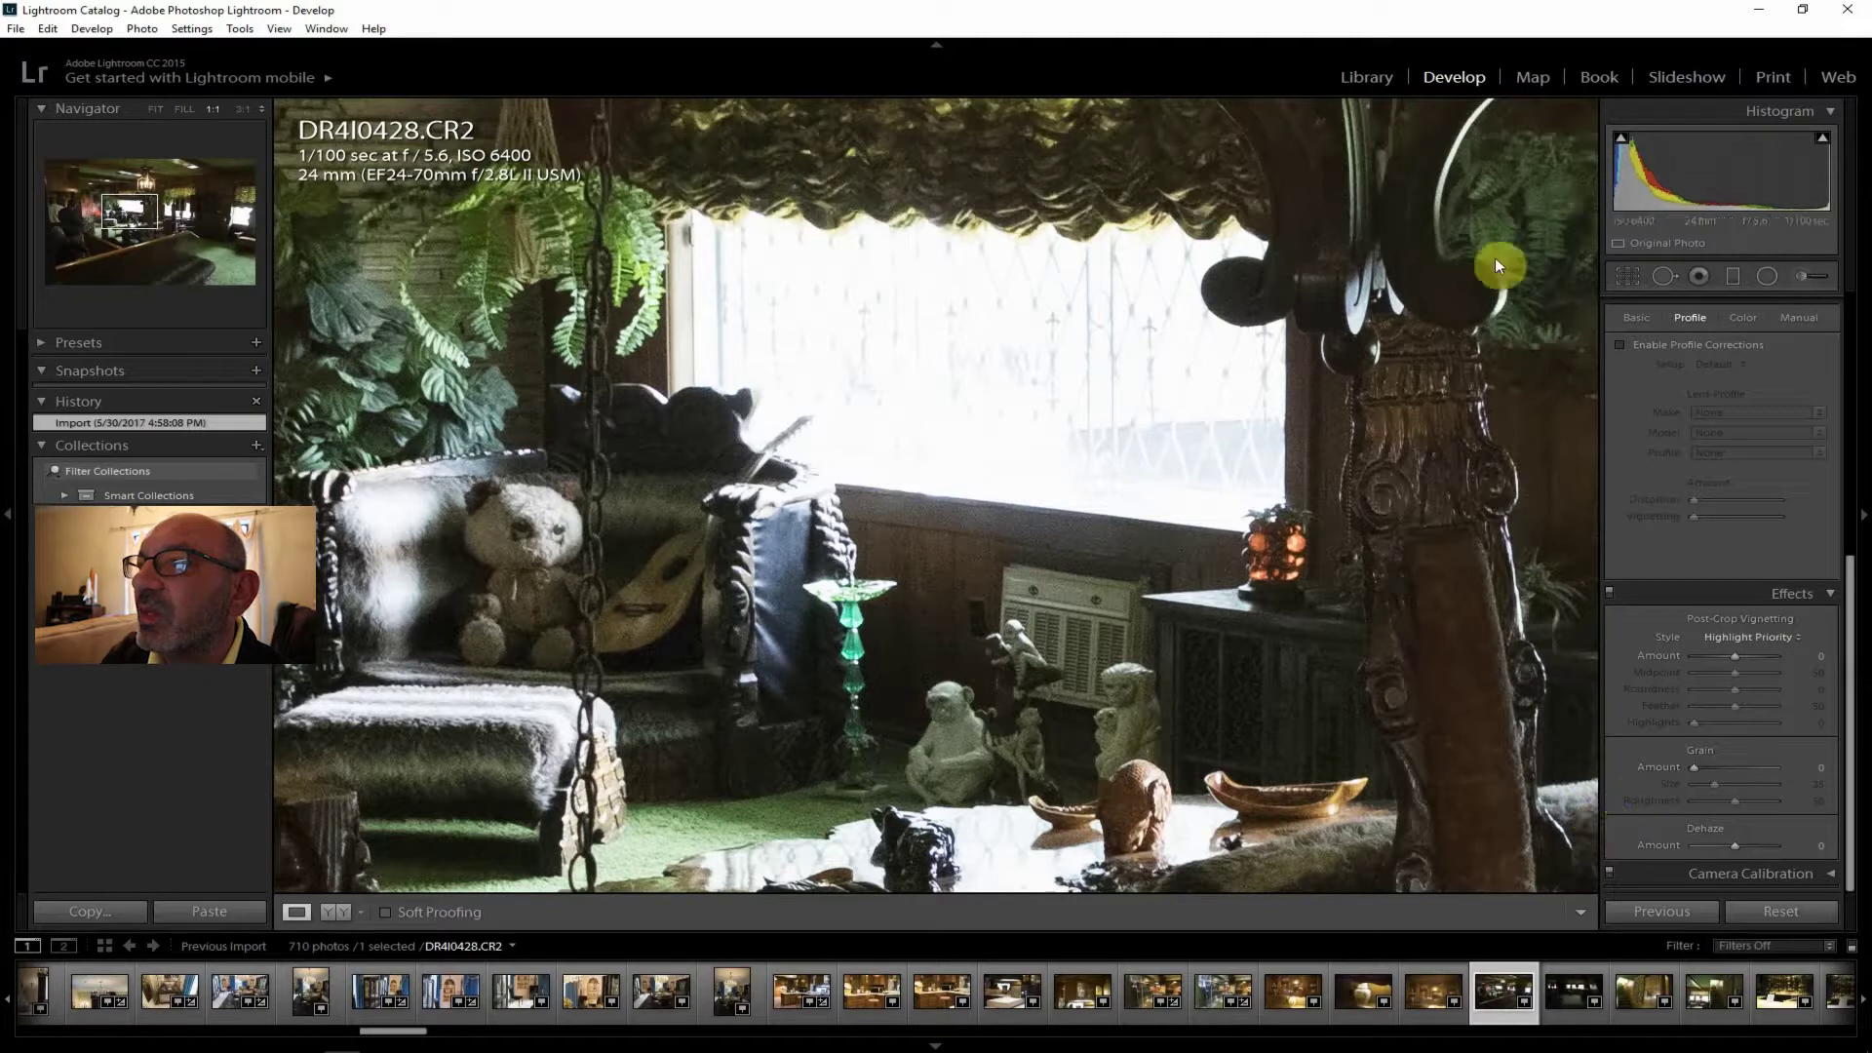
click(156, 109)
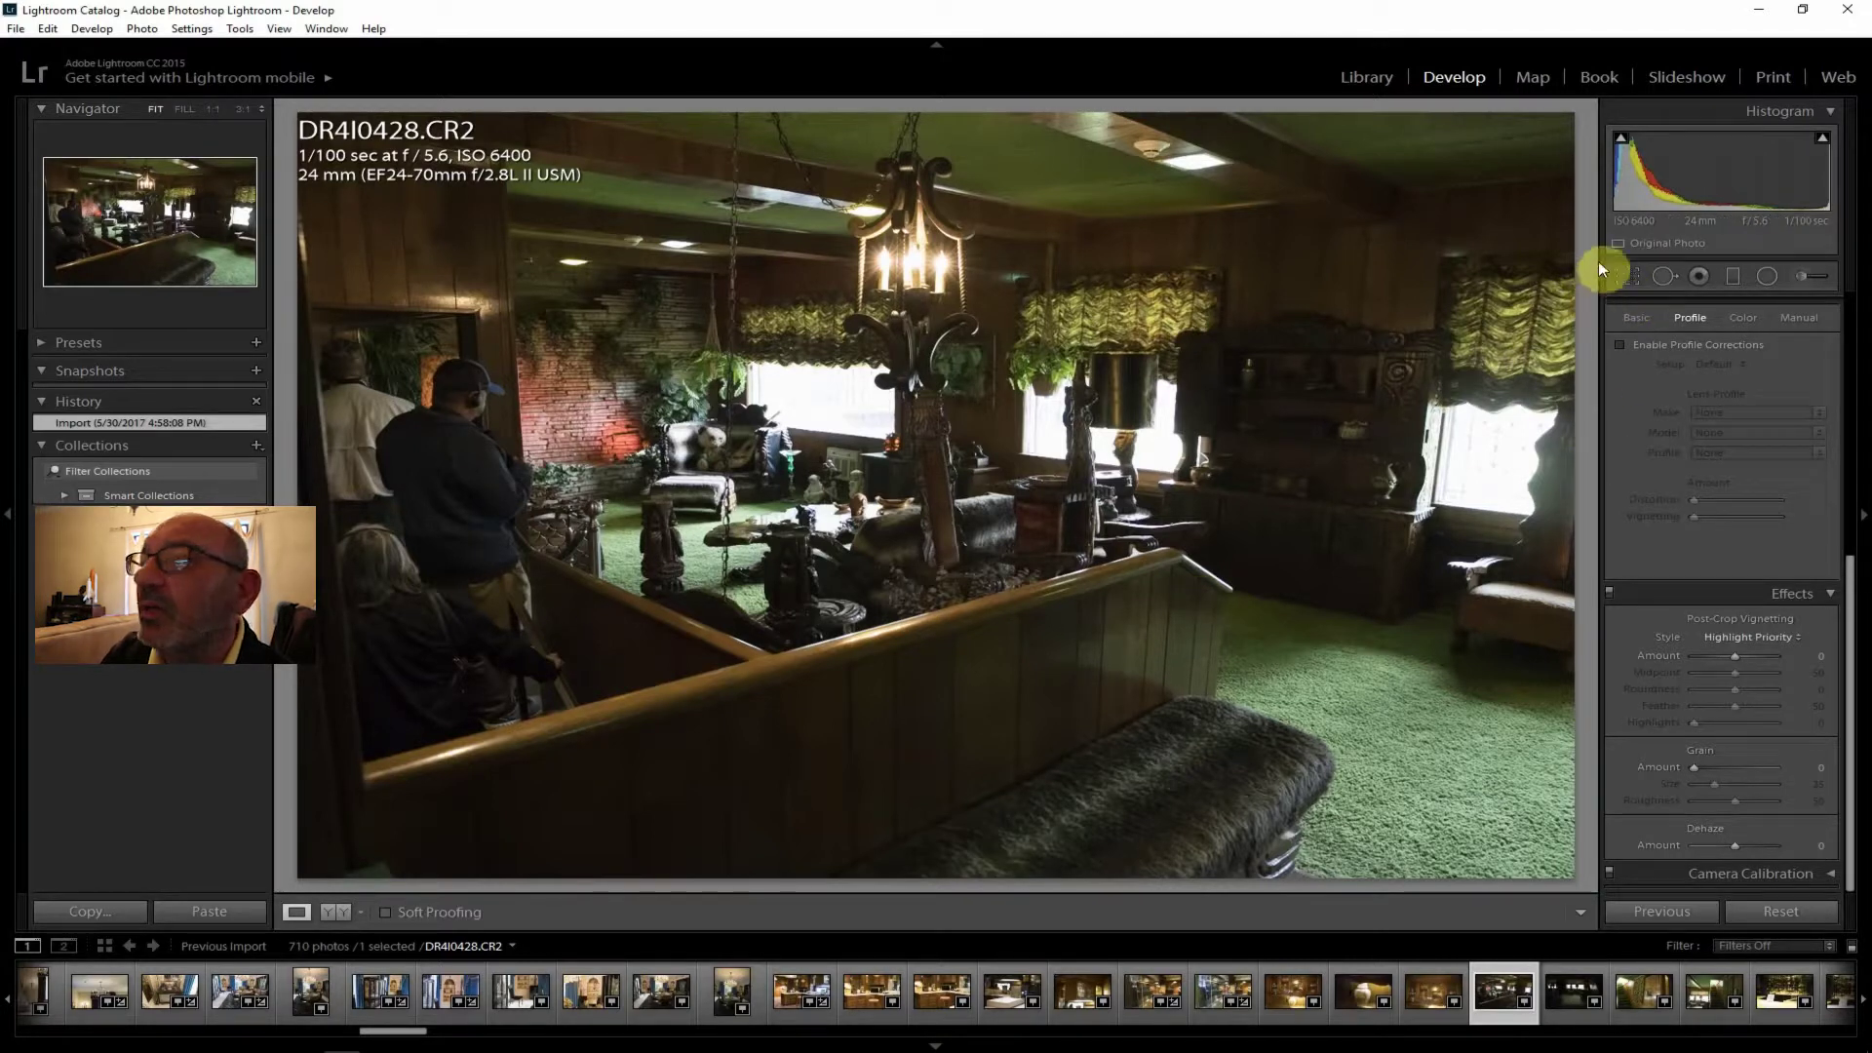
Crop the left side of DR4I0428.CR2 to cut out the visitors standing behind the wooden partition.
click(1628, 272)
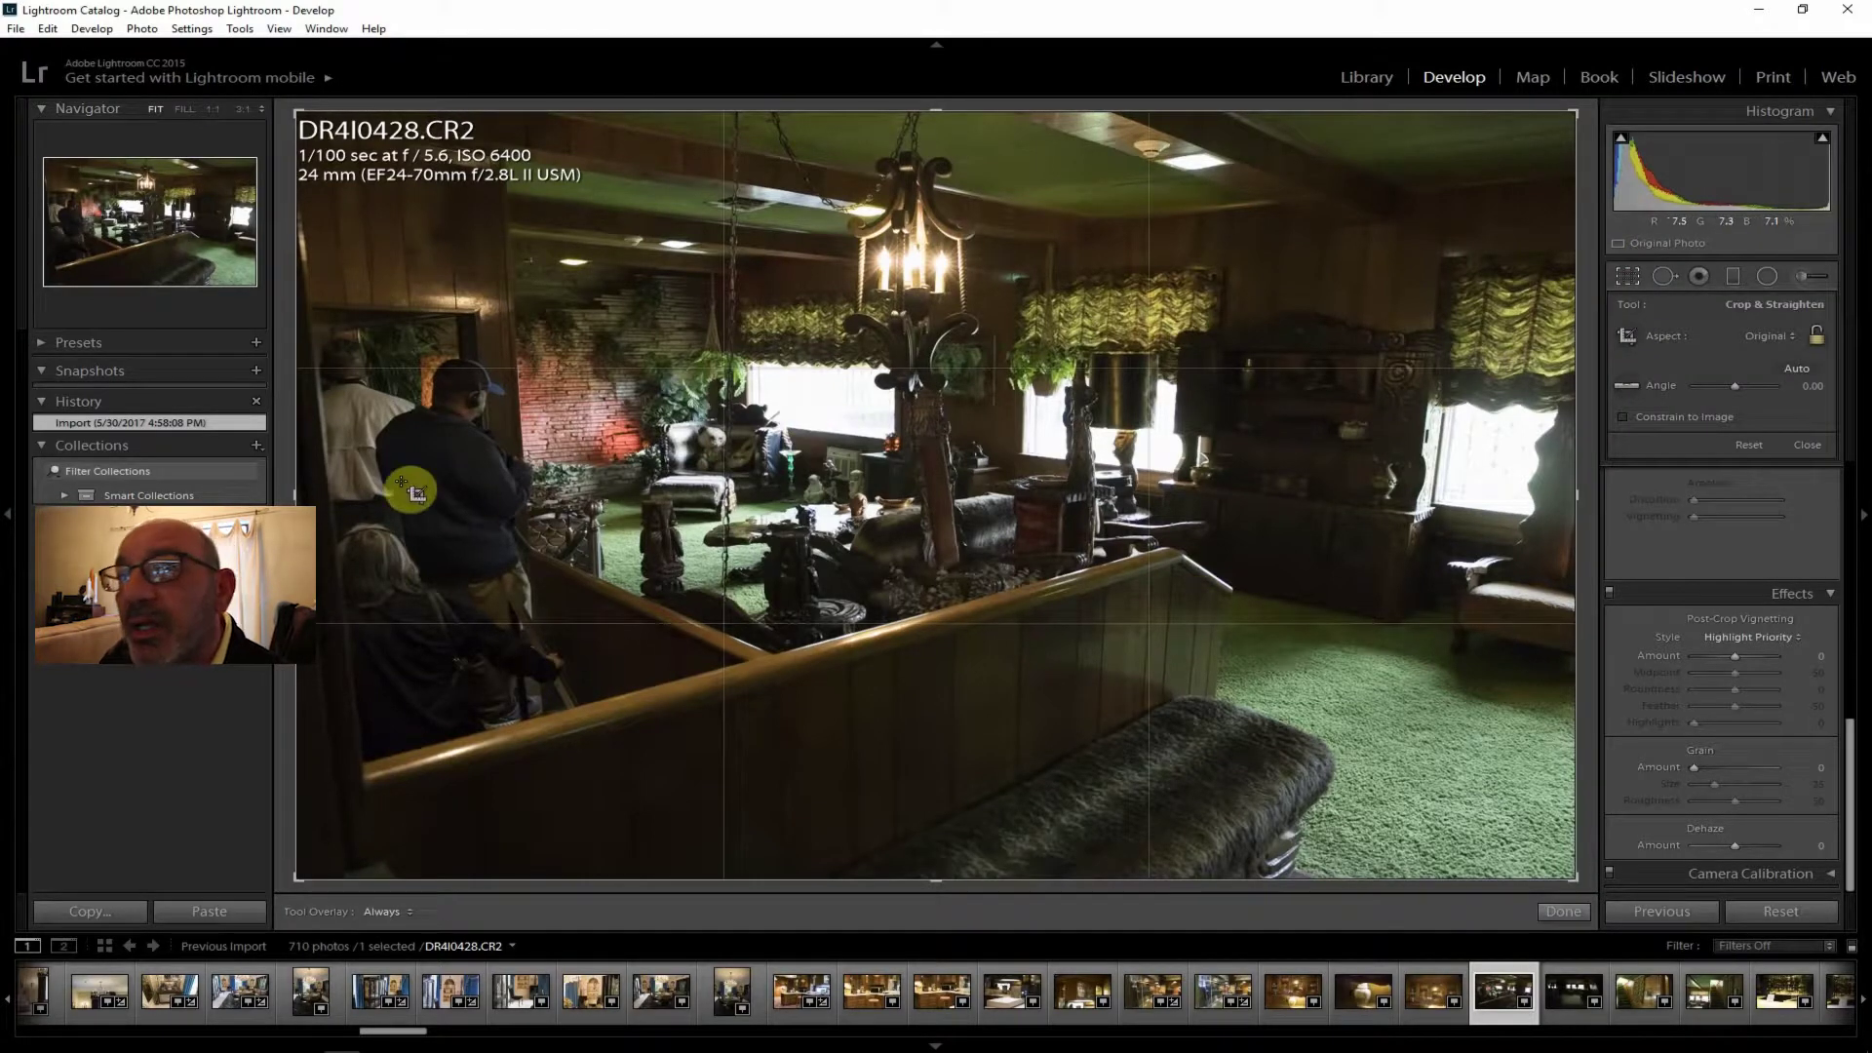
drag(300, 495, 341, 492)
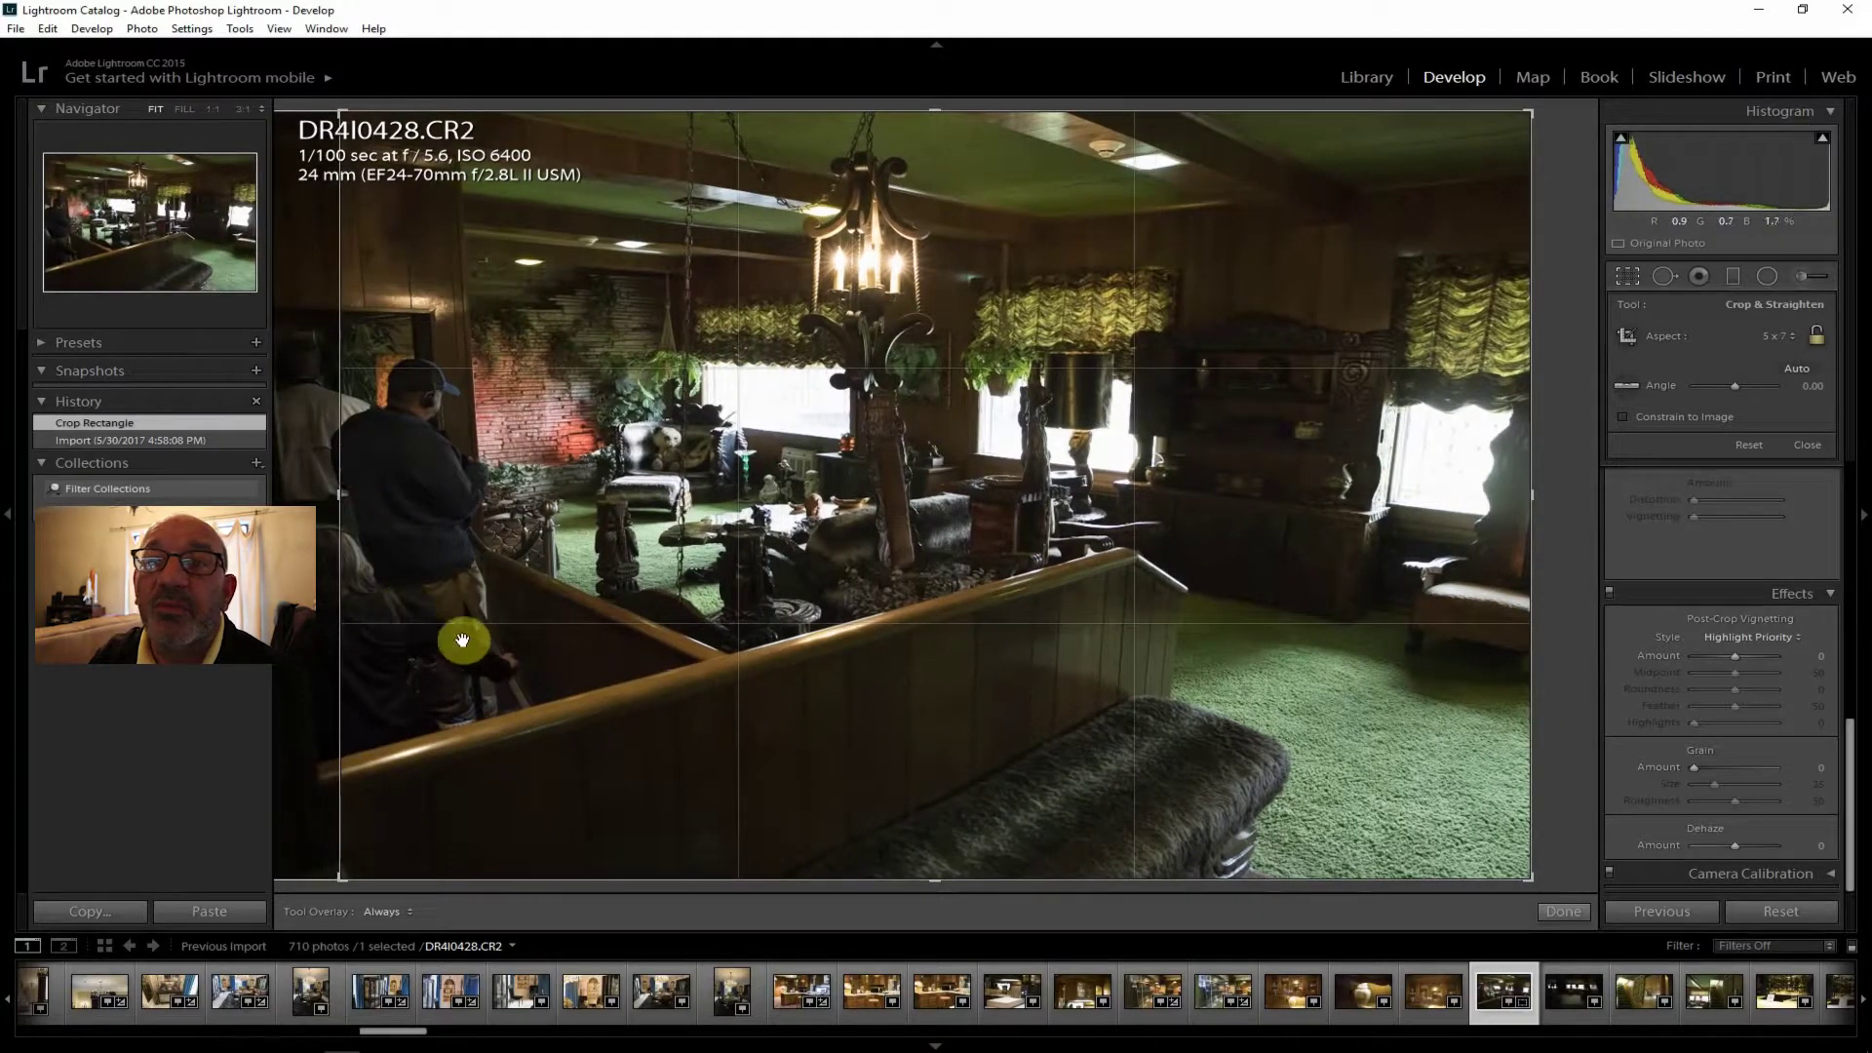
drag(339, 494, 442, 508)
key(Return)
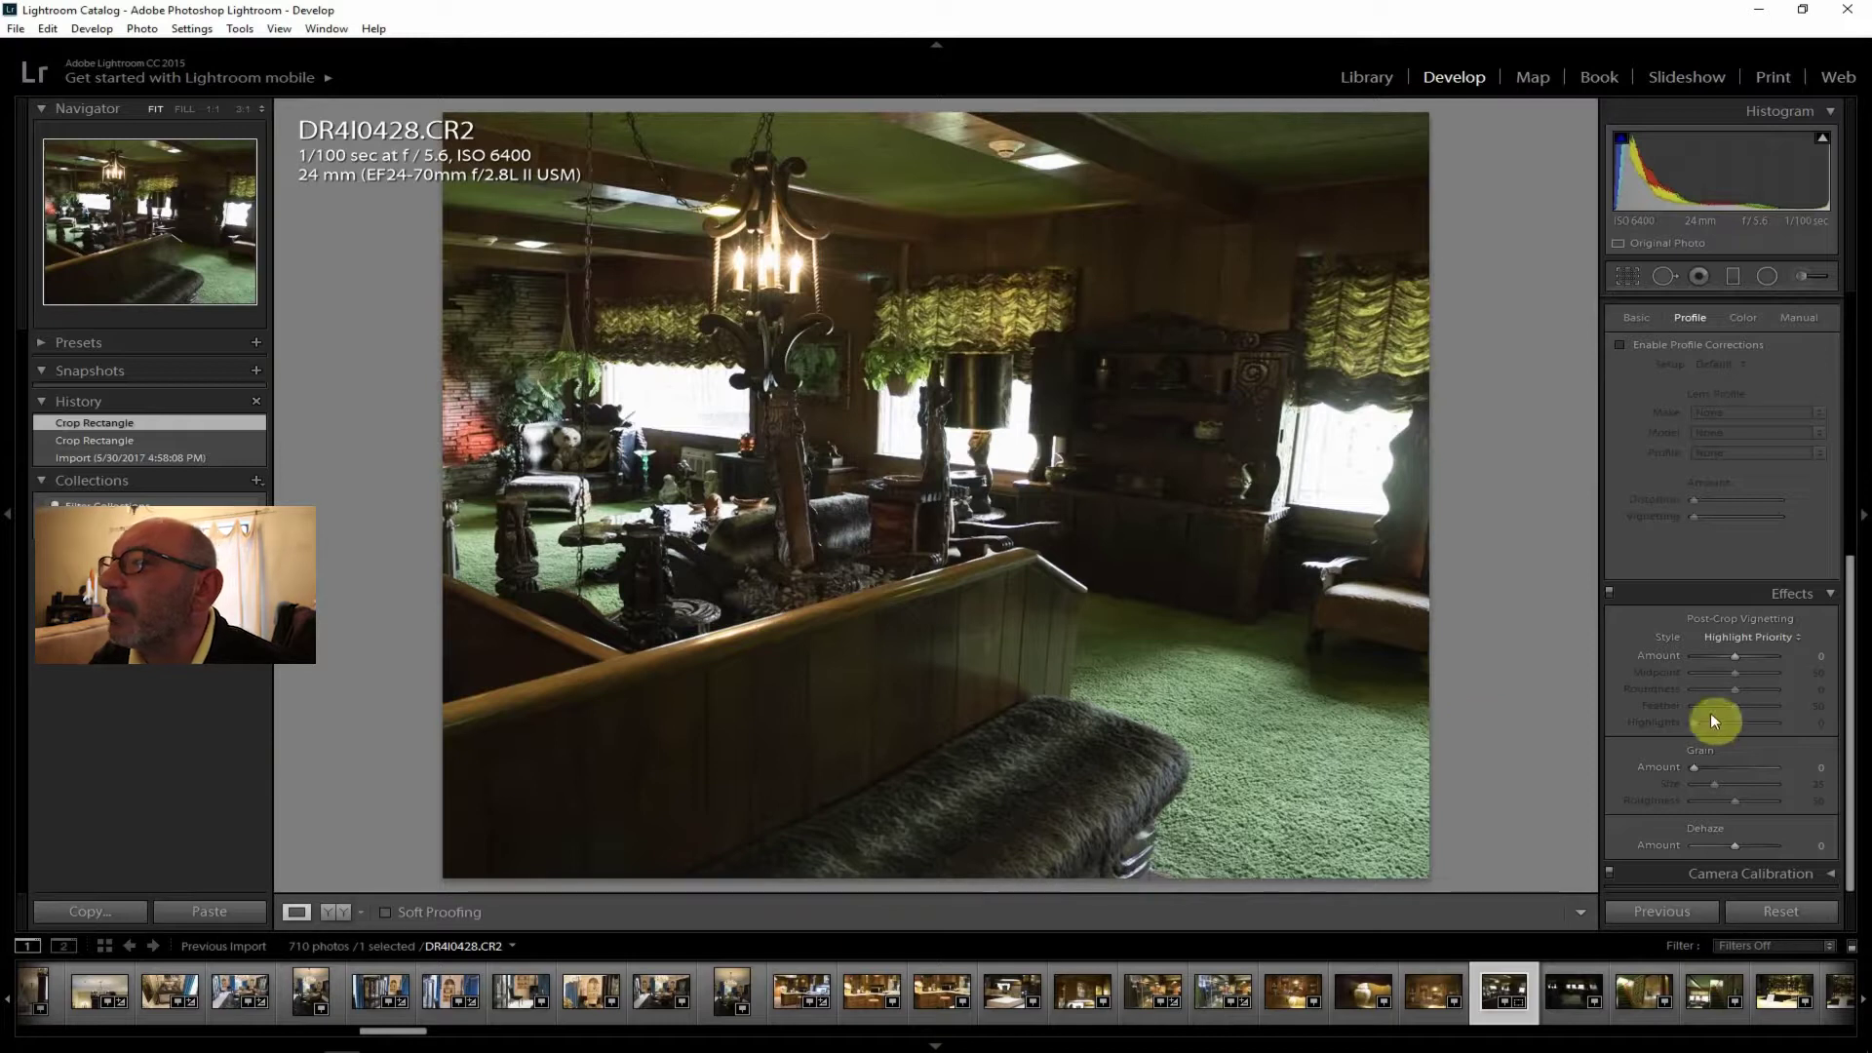
Enable lens profile corrections for DR4I0428.CR2 and set Highlights to -69 and Exposure to +1.55.
click(1692, 347)
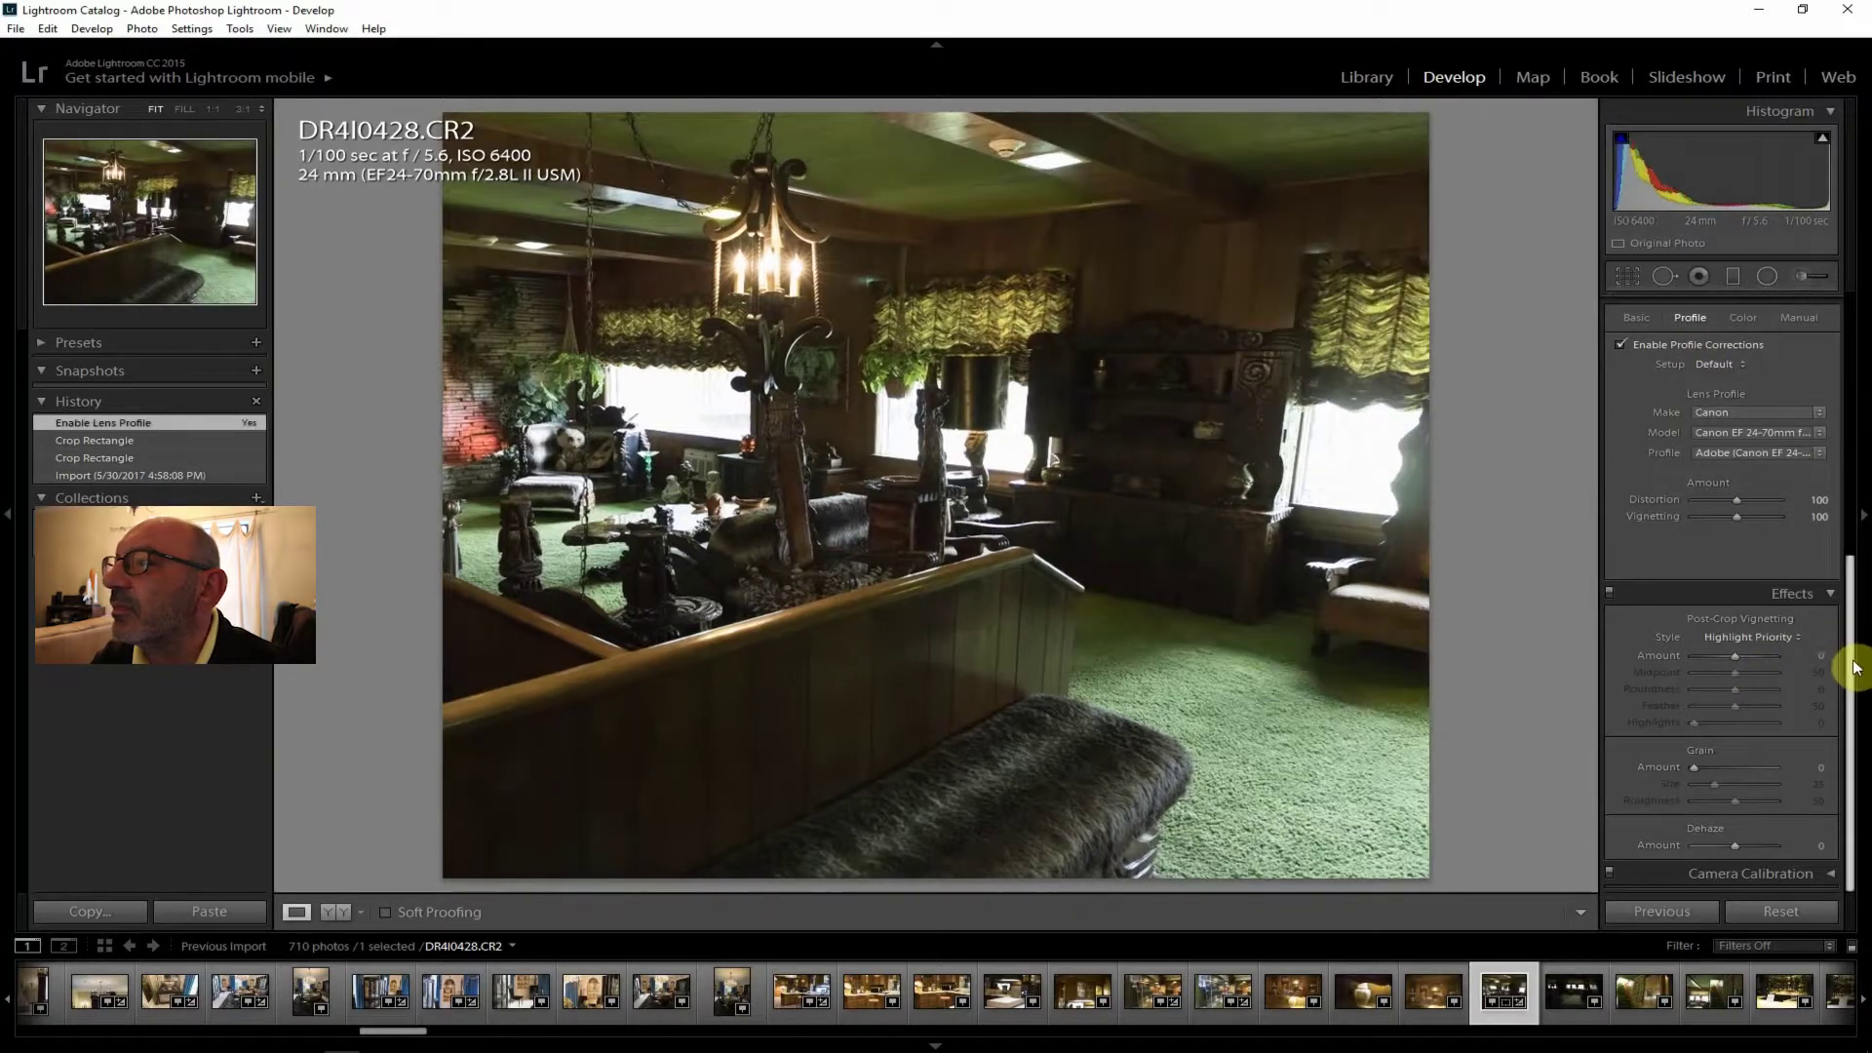
scroll(1840, 633, up, 5)
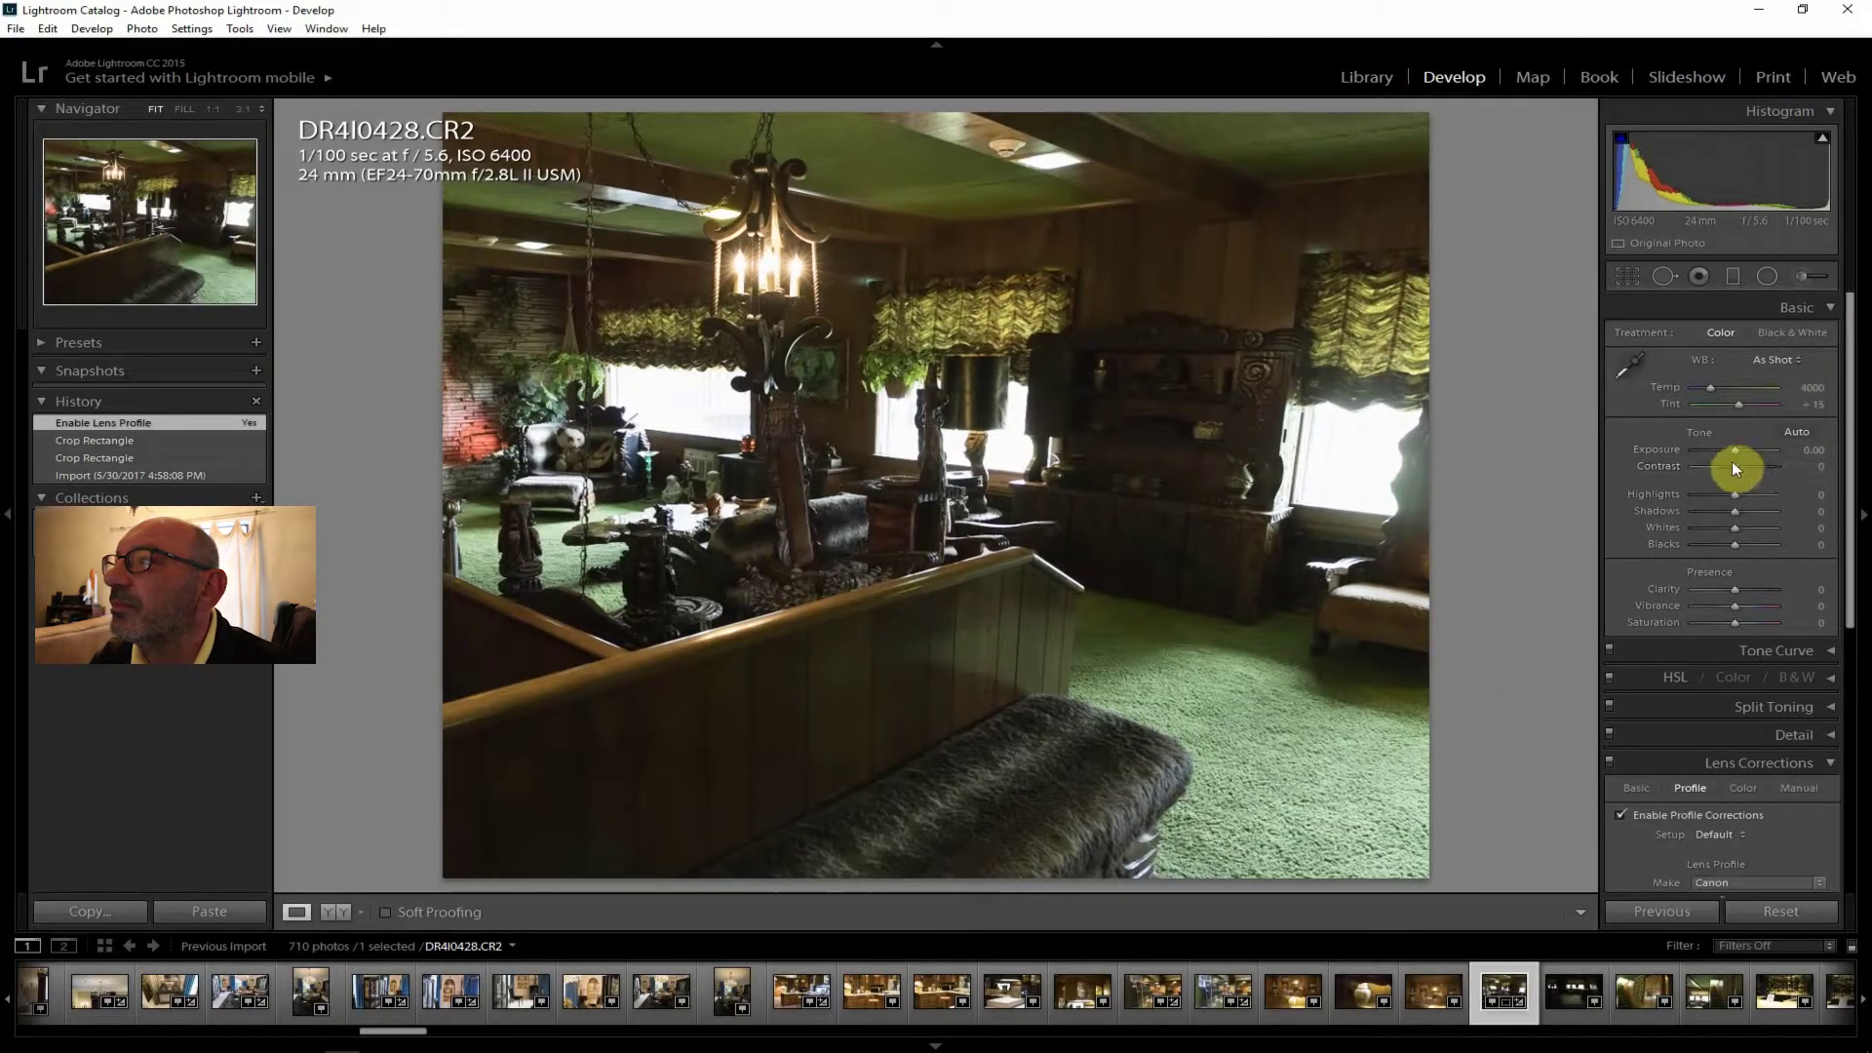
drag(1736, 495, 1702, 493)
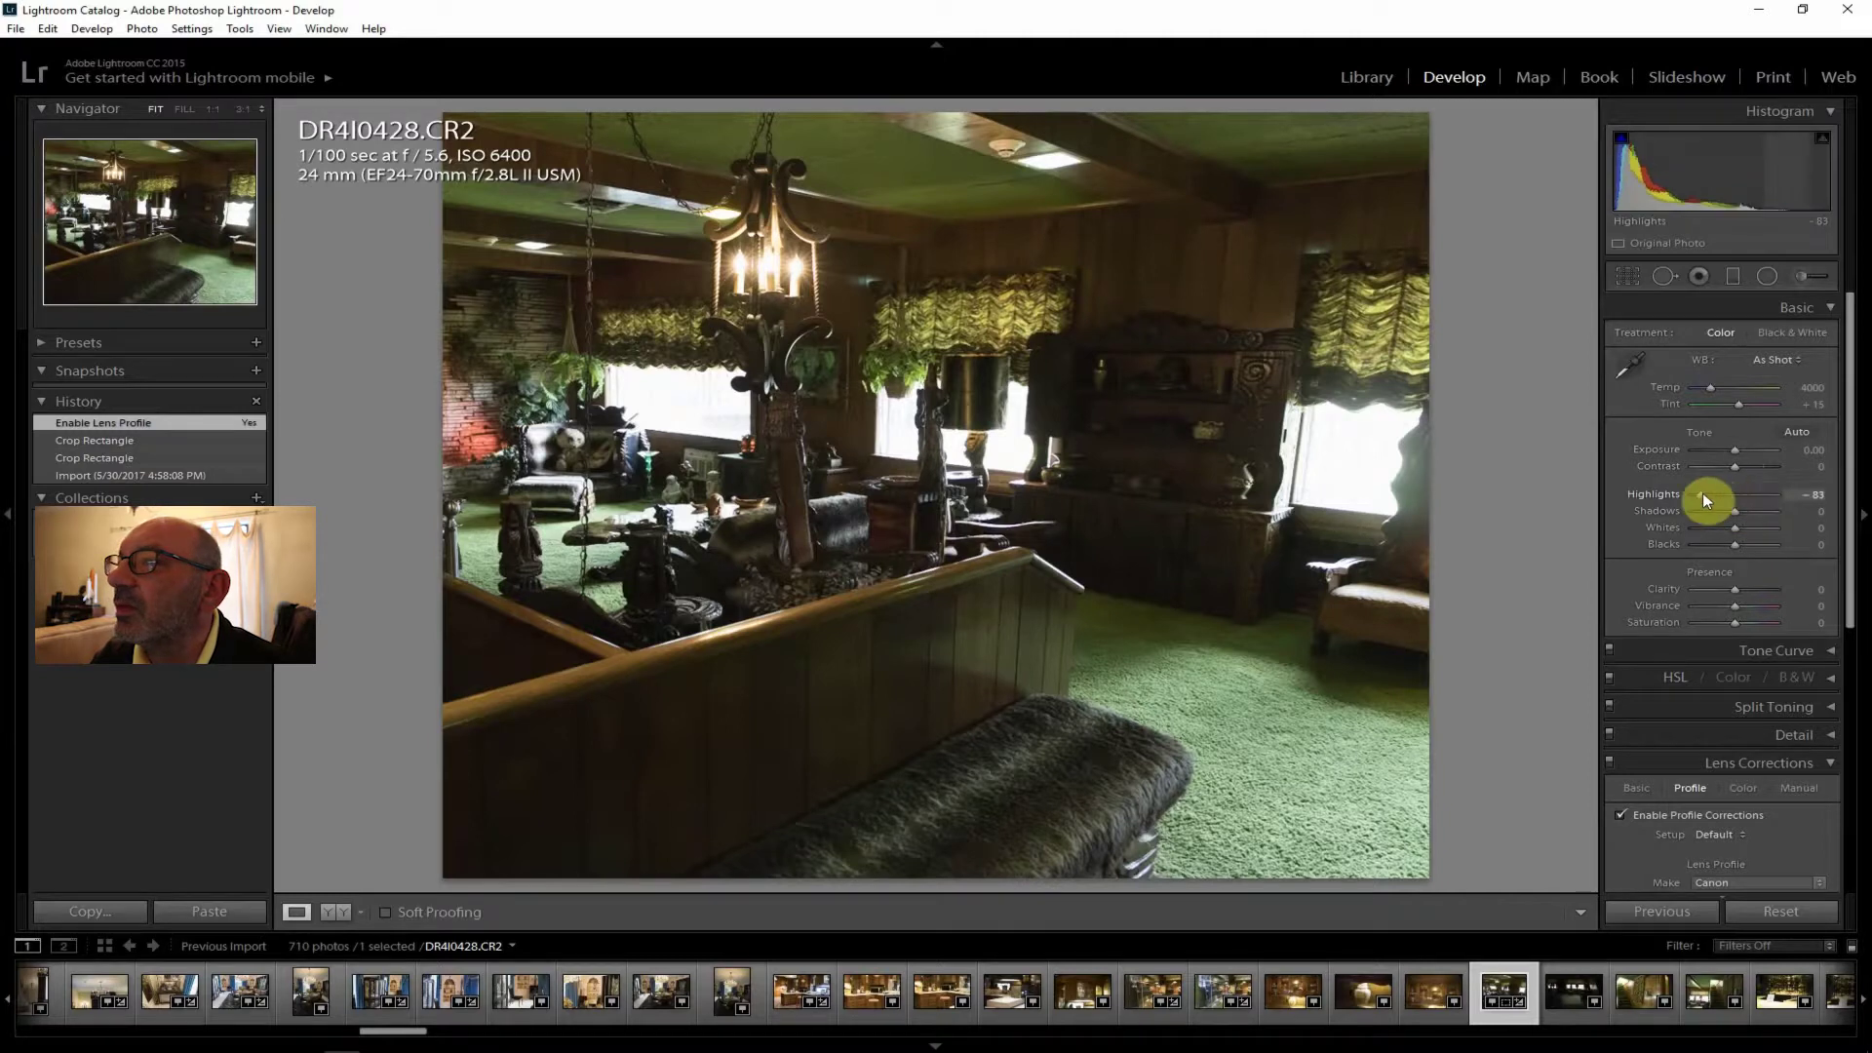
drag(1705, 493, 1749, 448)
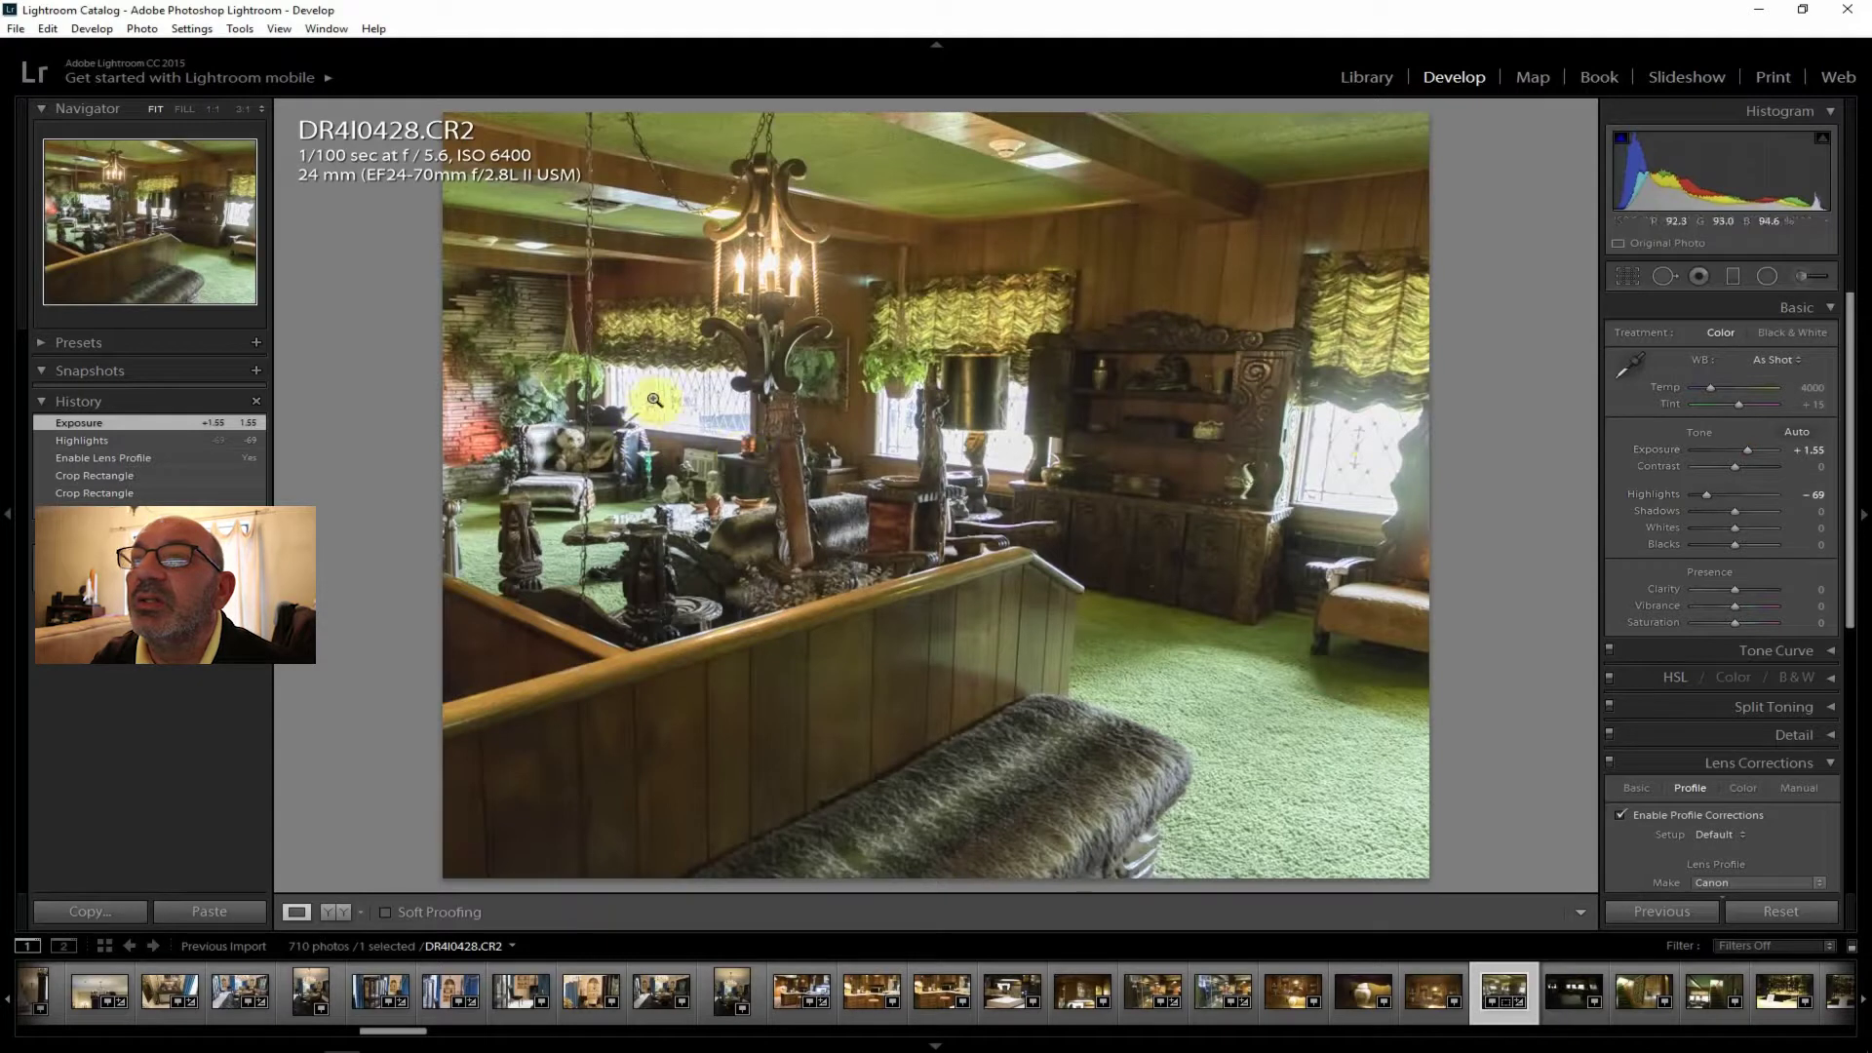
Set the Clarity of DR4I0428.CR2 to +33 and its Contrast to +14.
drag(1749, 588, 1751, 587)
drag(1735, 467, 1742, 469)
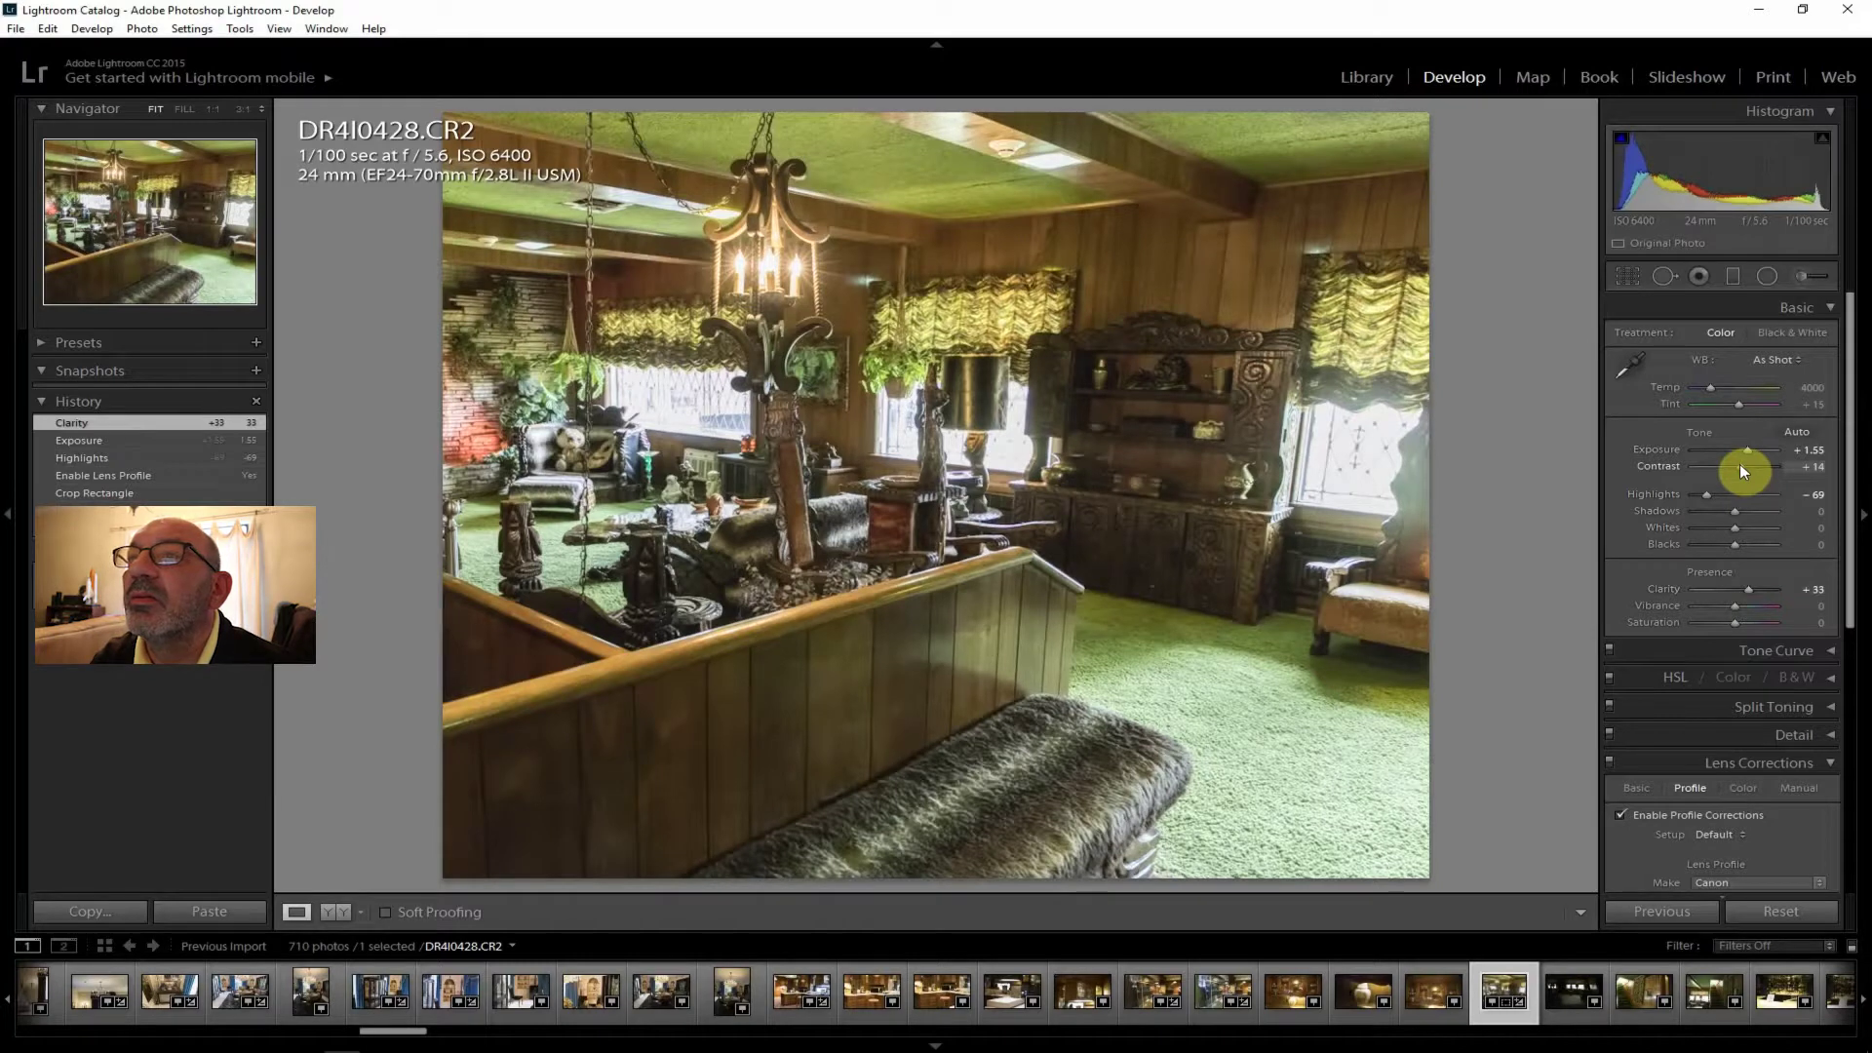
drag(1739, 464, 1743, 466)
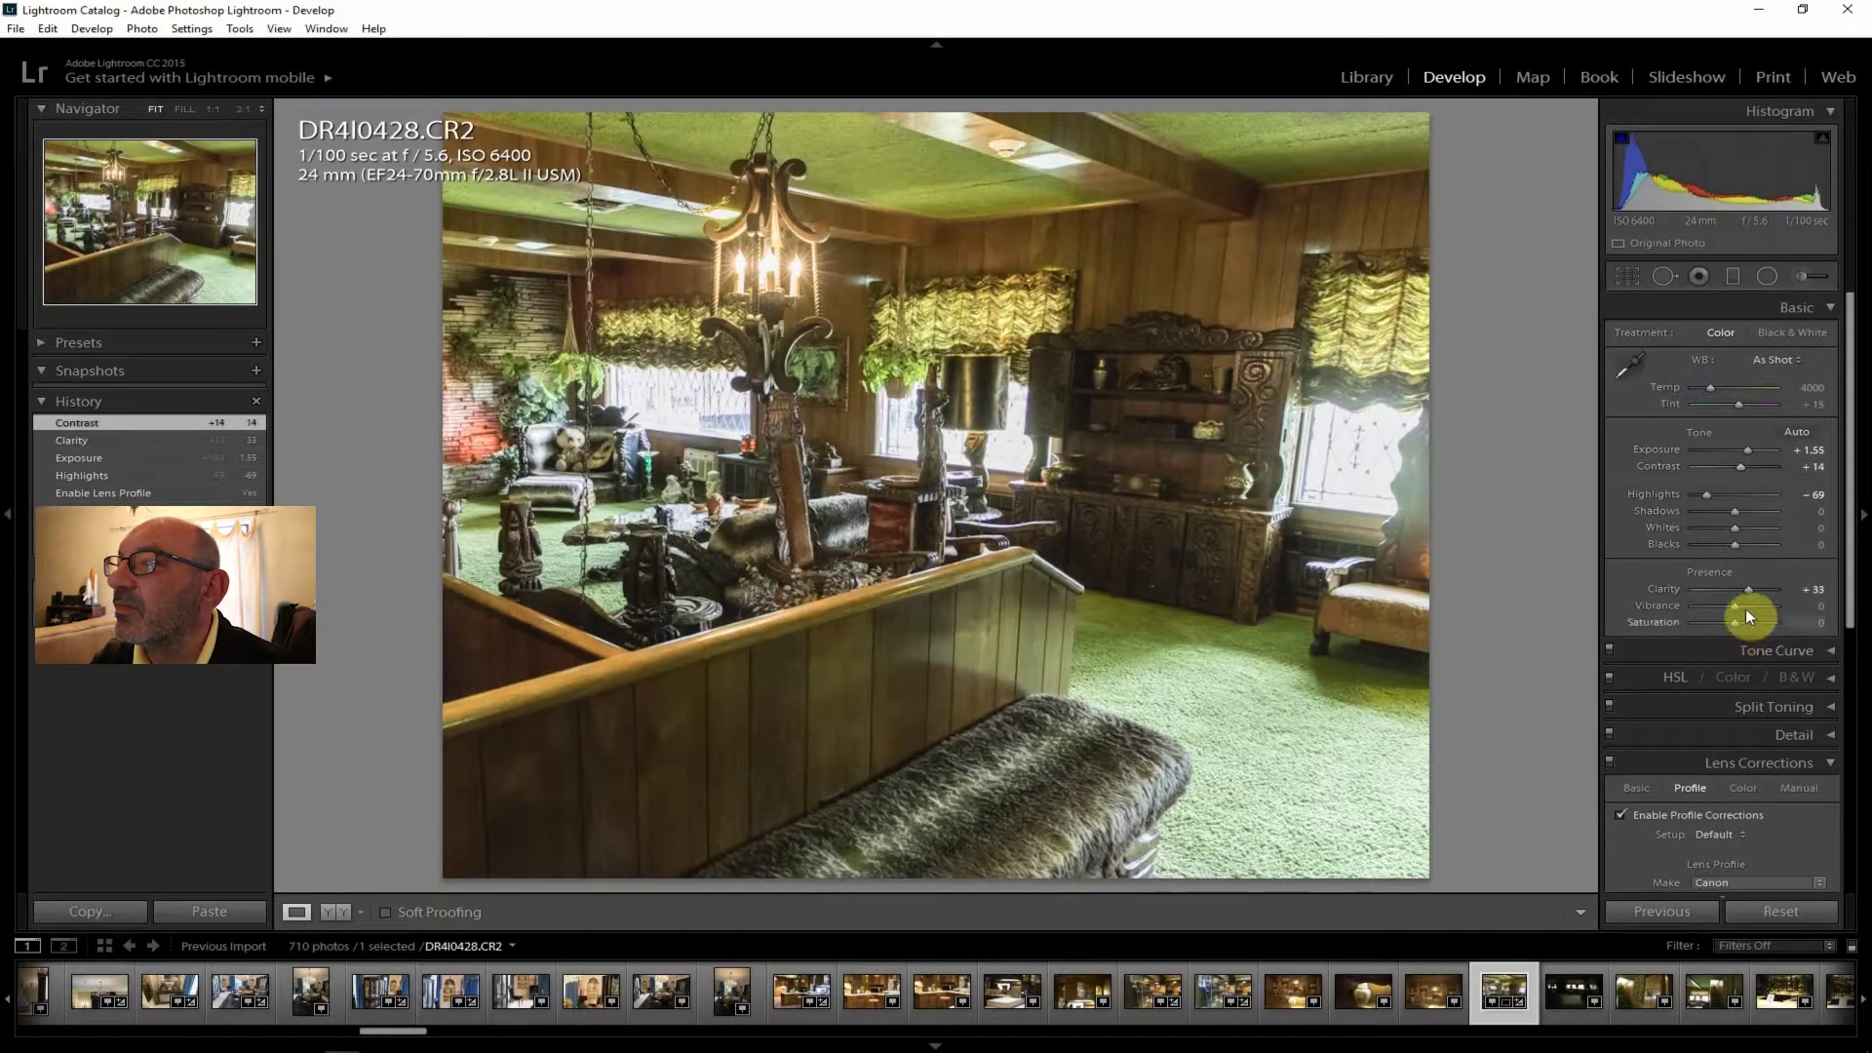
Set Vibrance to +10, Saturation to +12 and Shadows to +40, and cool the white balance temperature to 3429.
drag(1735, 606, 1741, 620)
drag(1739, 506, 1753, 513)
drag(1716, 394, 1704, 386)
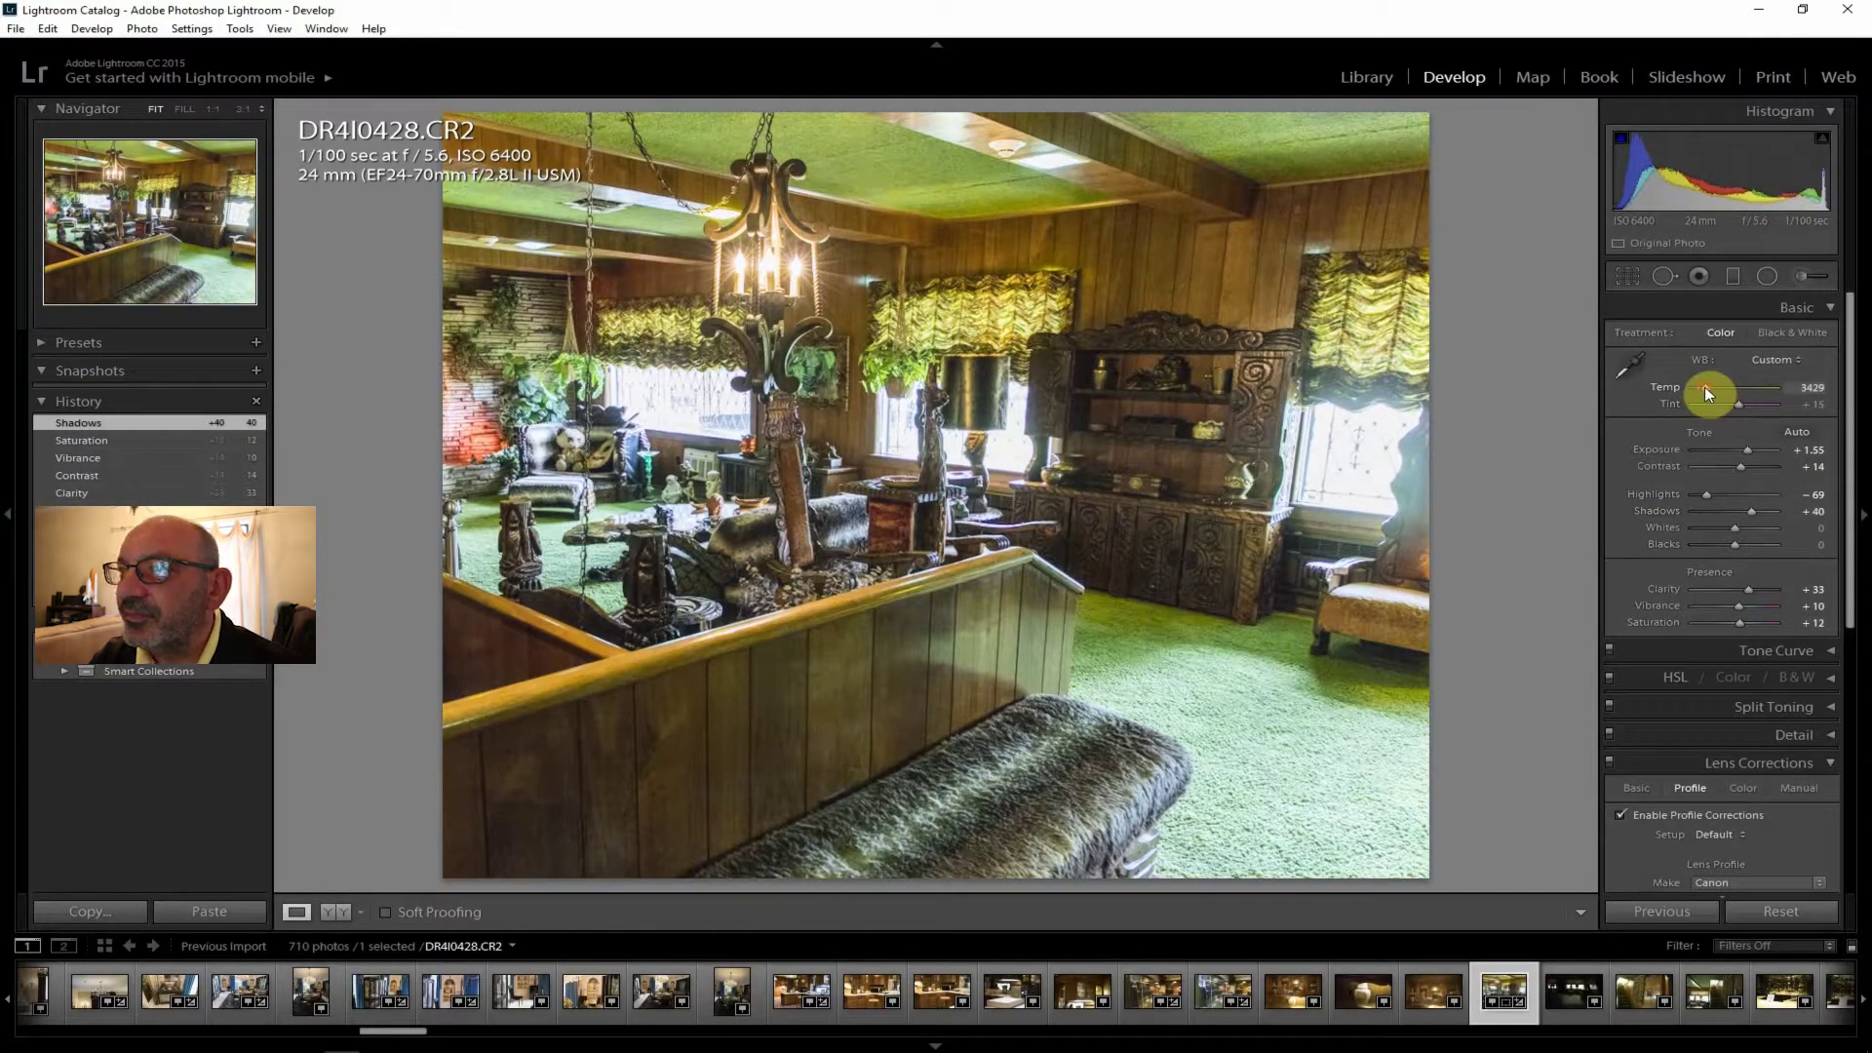
drag(1704, 386, 1704, 386)
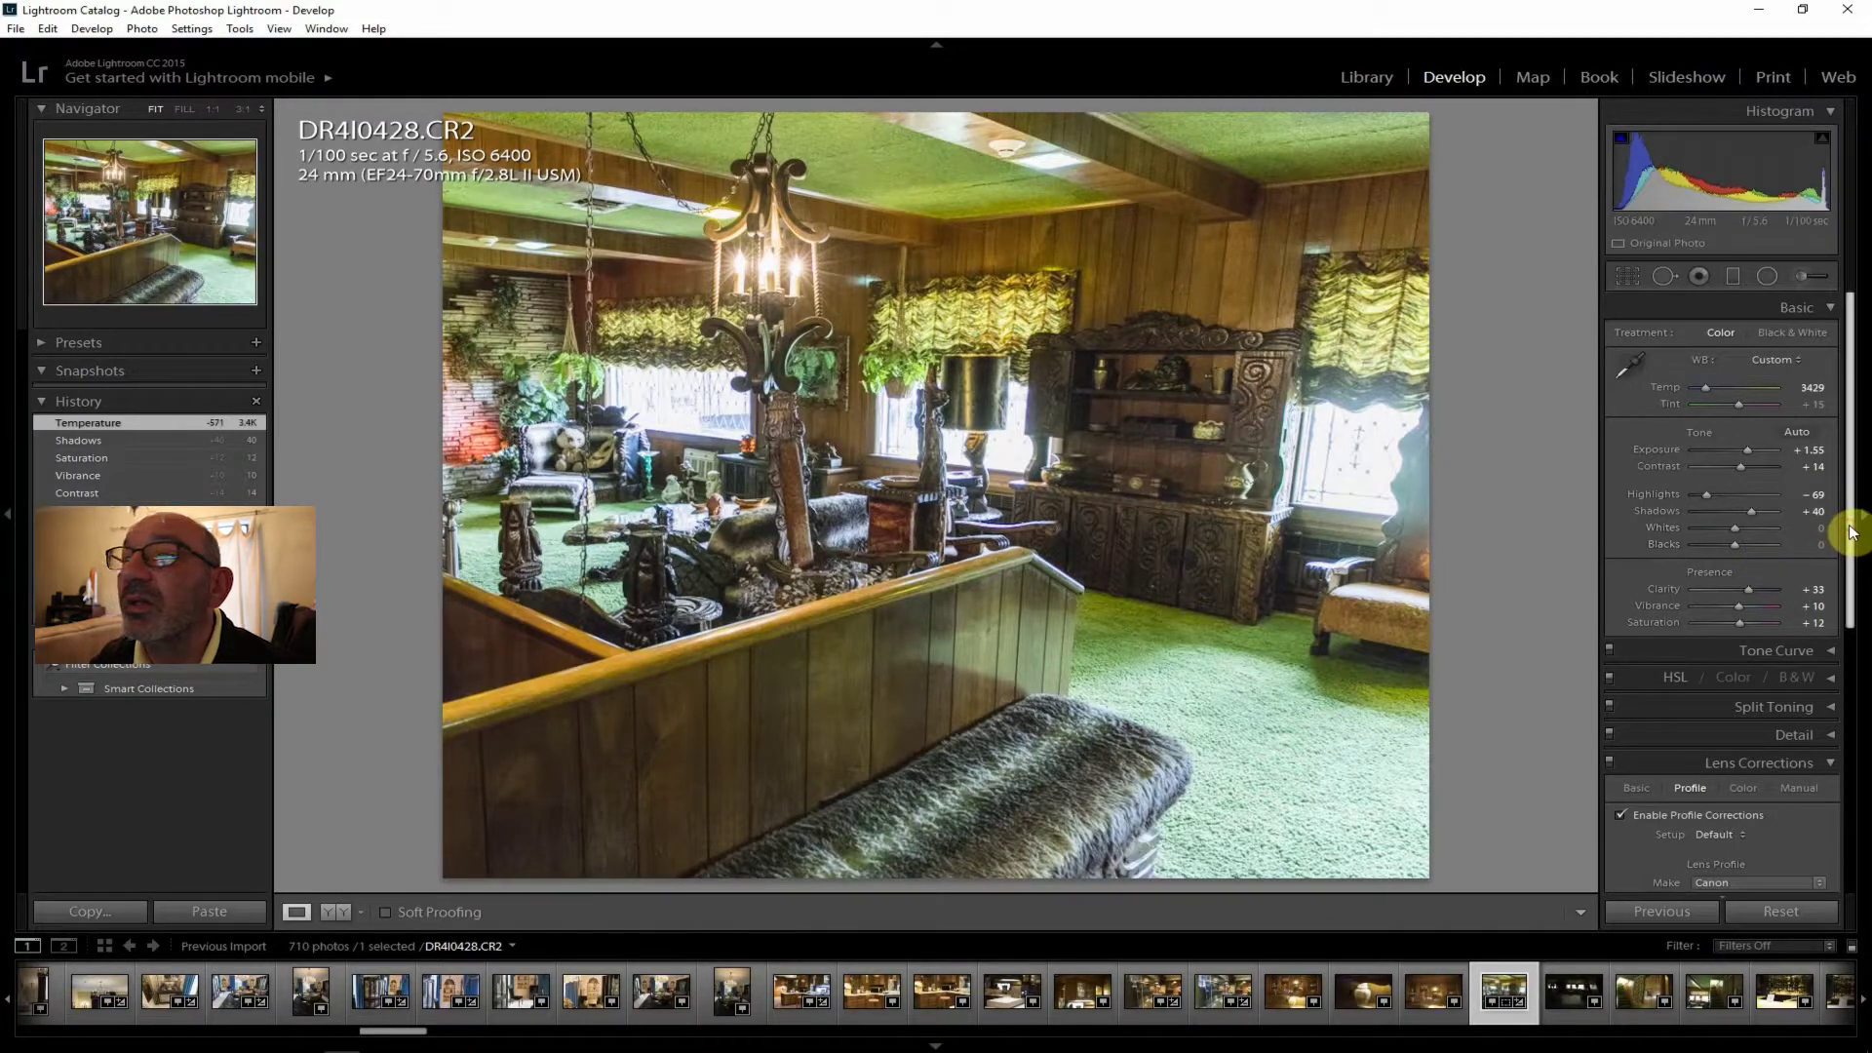
Set the Dehaze amount of DR4I0428.CR2 to +14 and export the photo to the J:\ToPost folder.
drag(1850, 532, 1853, 848)
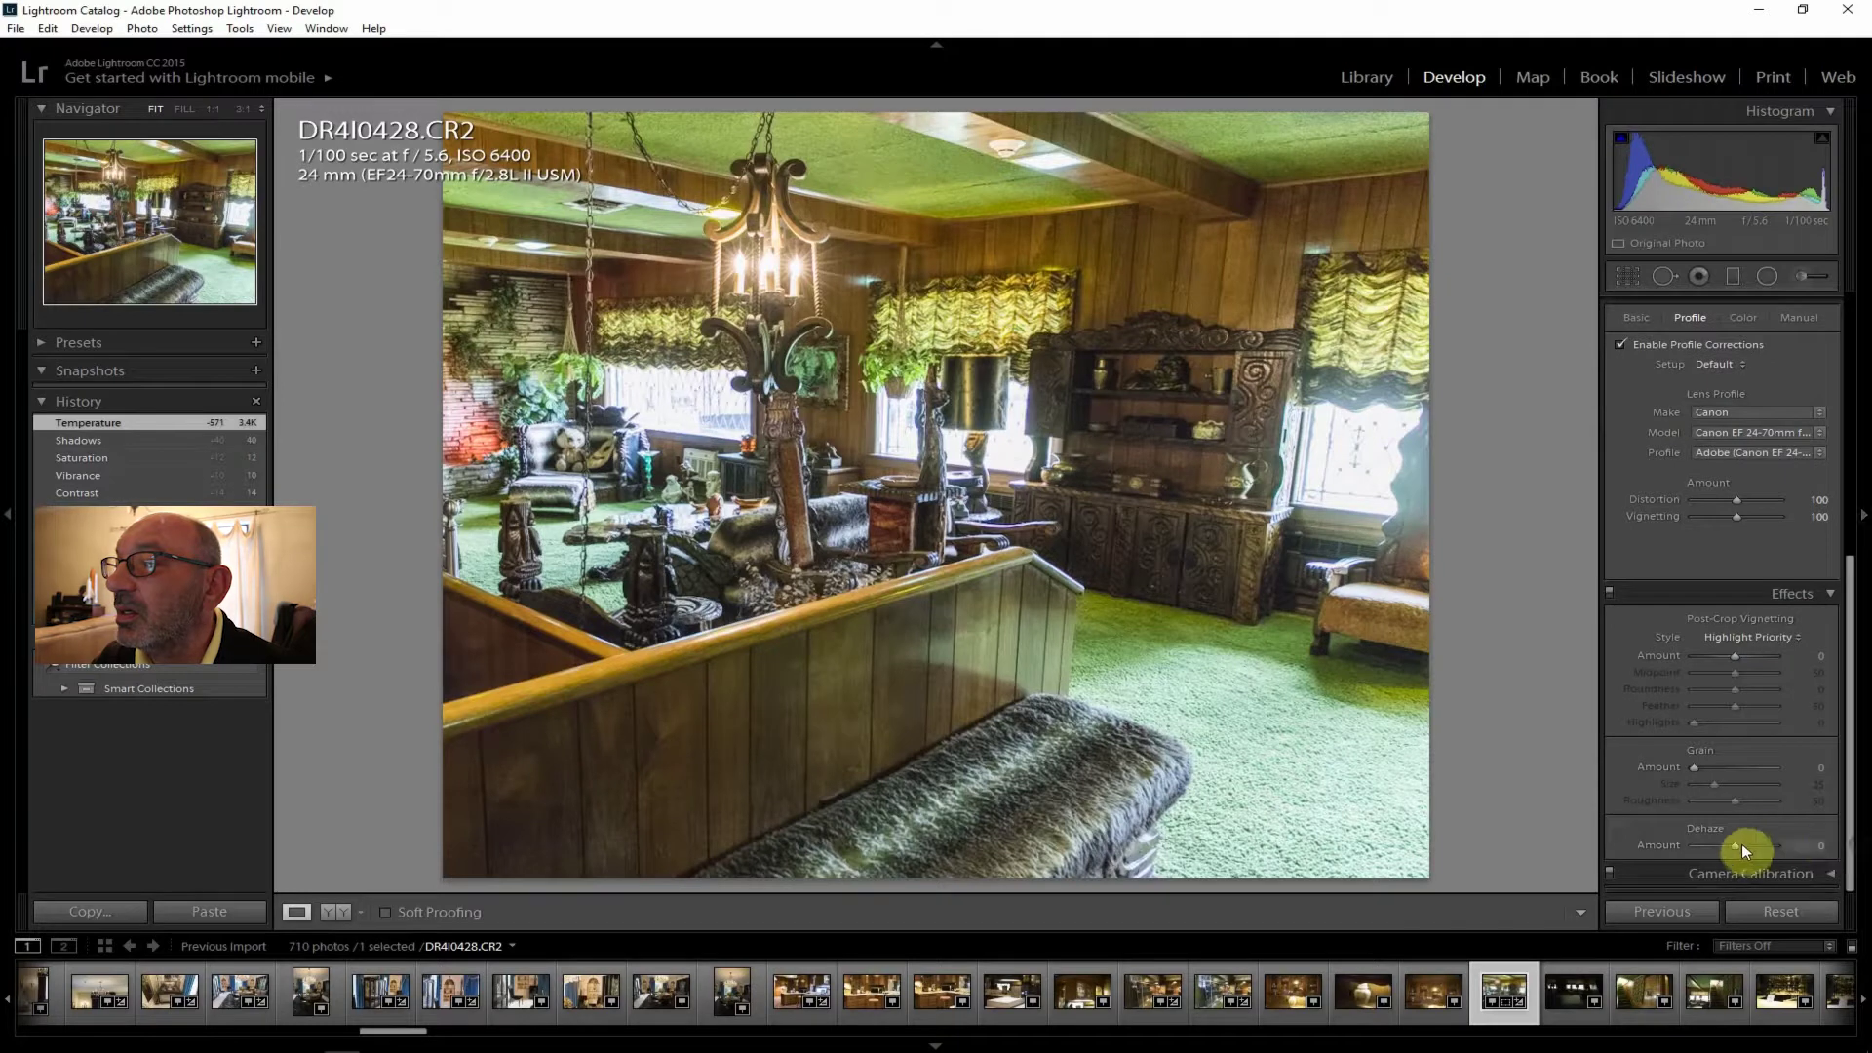
drag(1739, 844, 1850, 451)
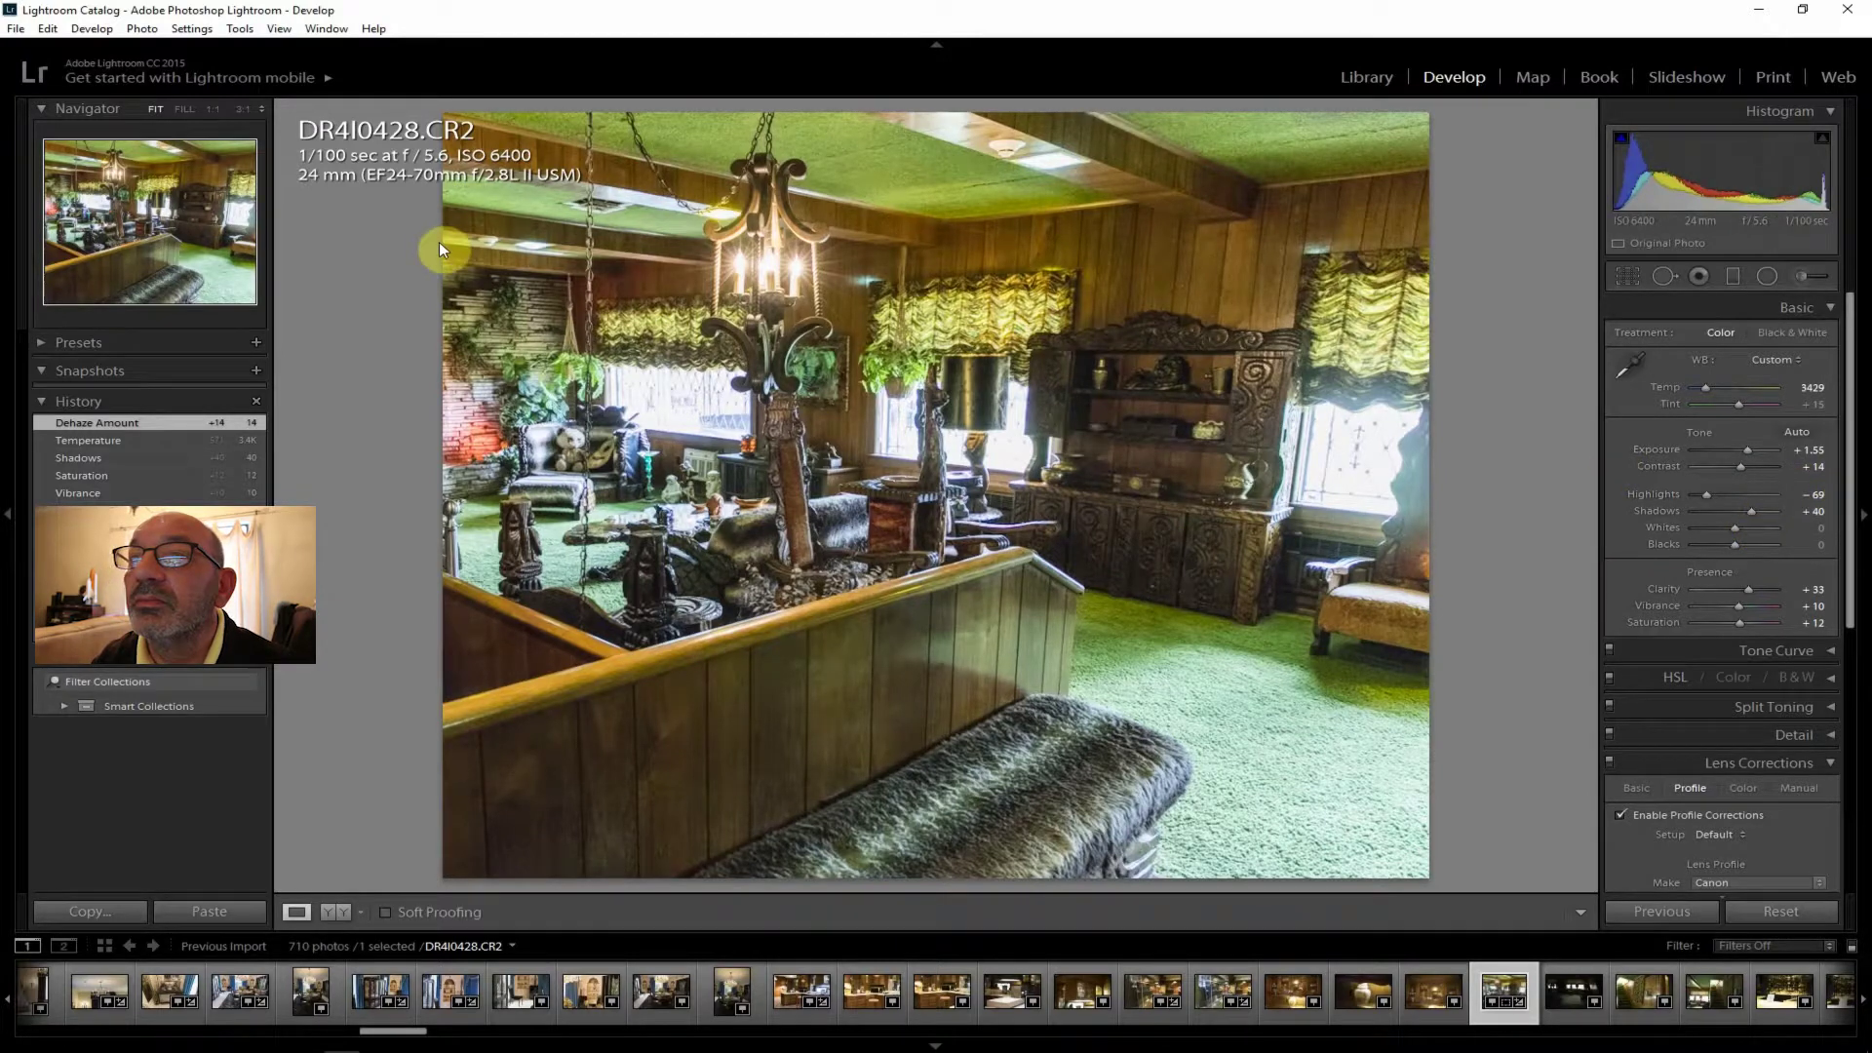
click(16, 29)
click(48, 240)
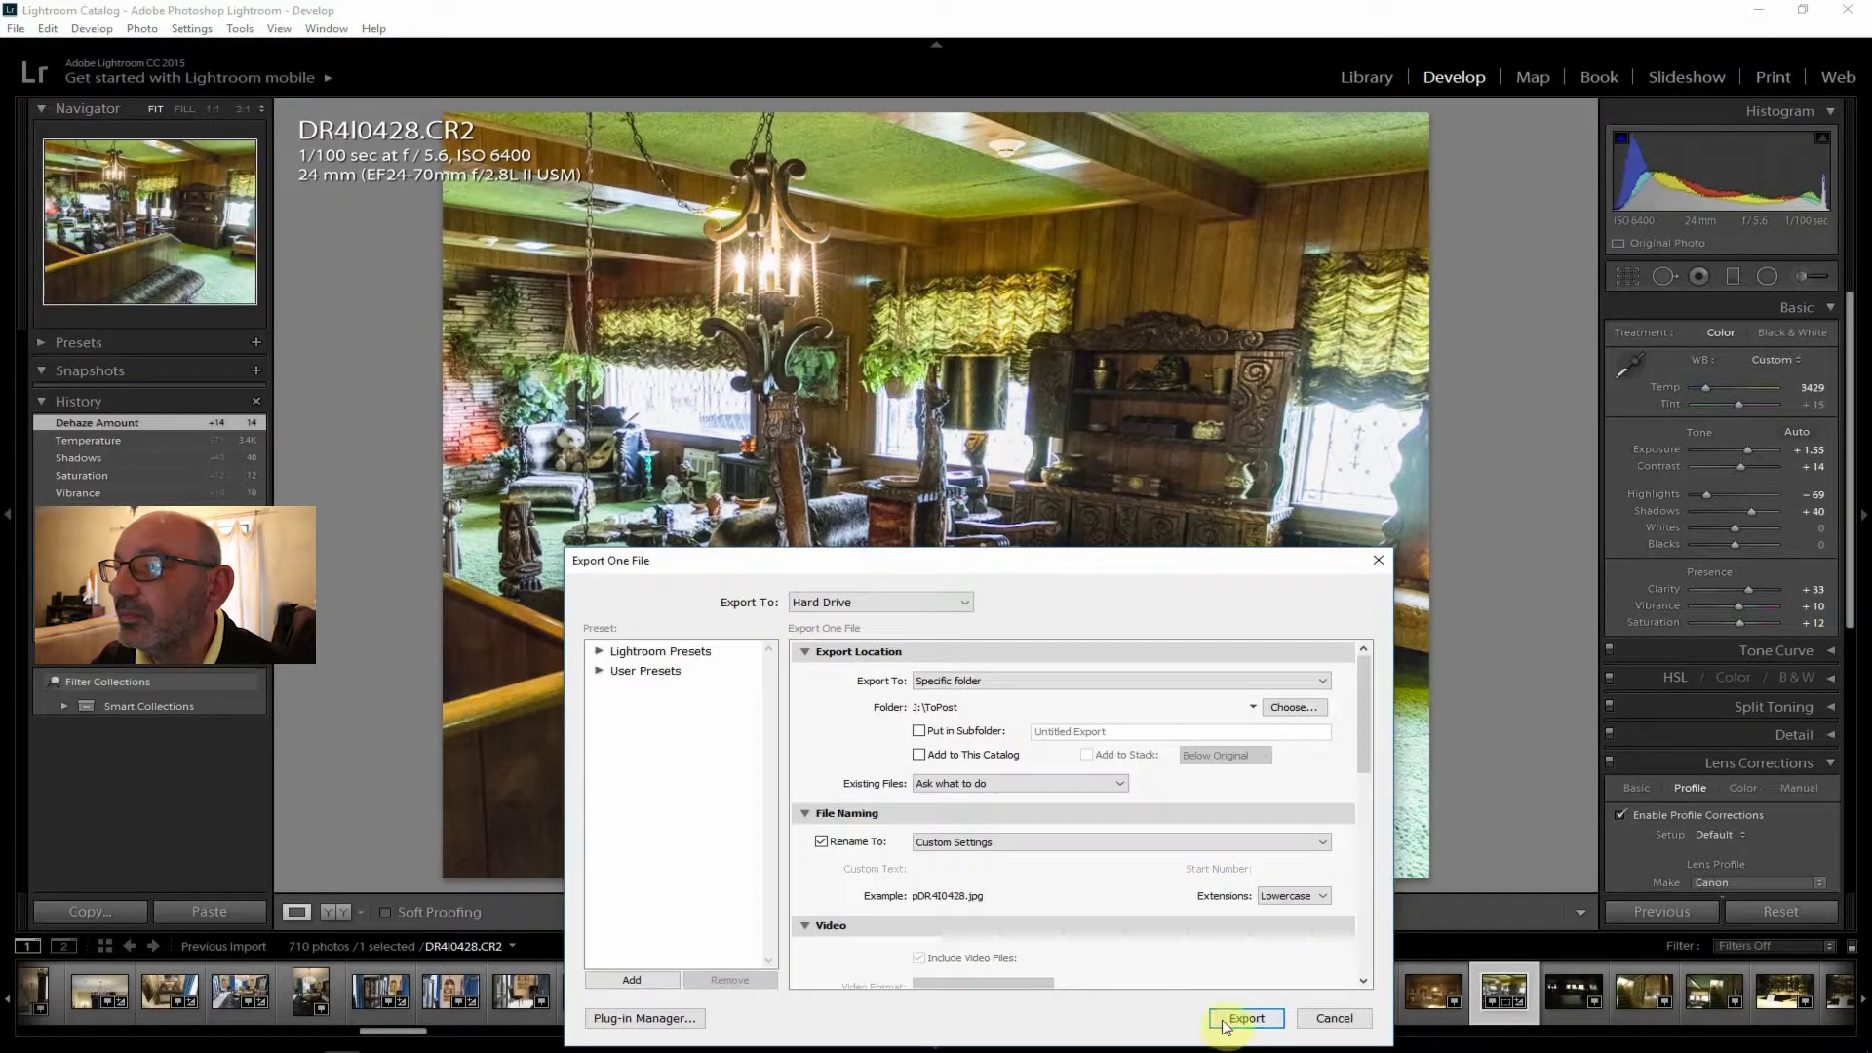
click(1241, 1015)
Raise the Exposure of the dark photo DR4I0429.CR2 to +3.93 and inspect the bar and its glassware at full size.
click(1560, 990)
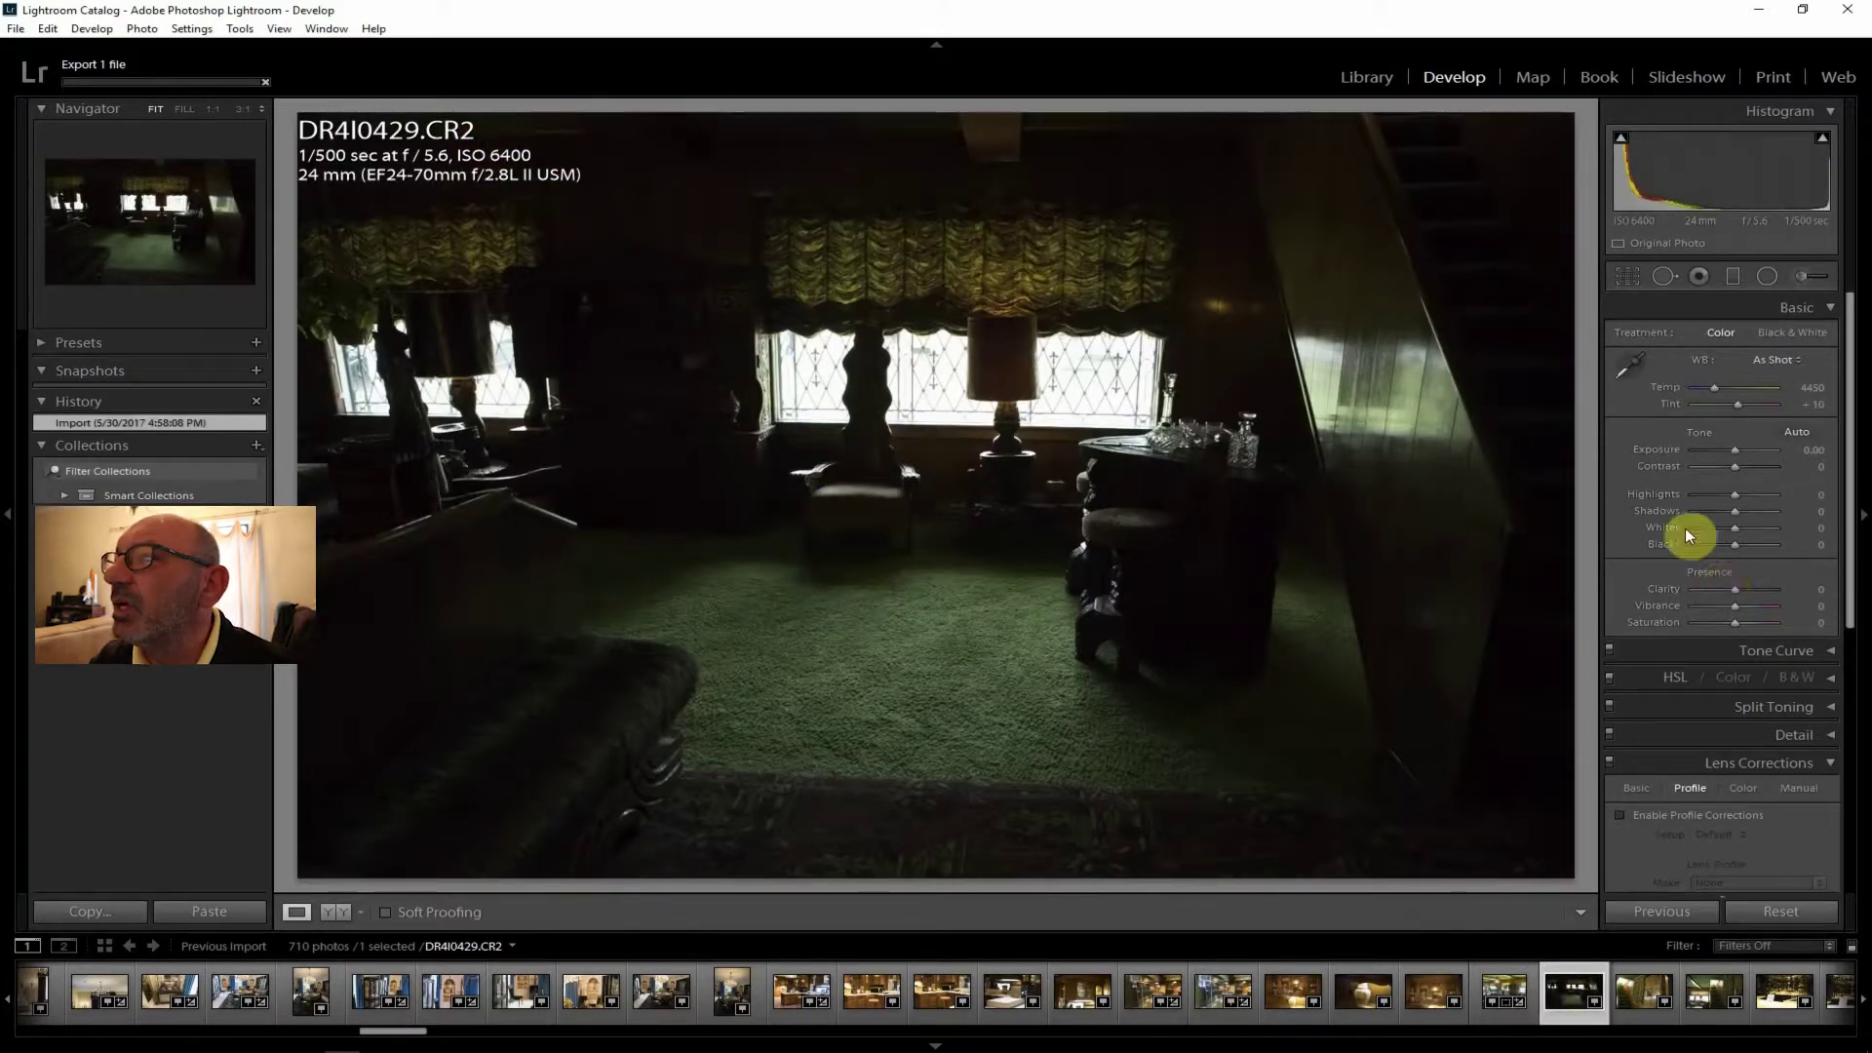
drag(1736, 450, 1762, 455)
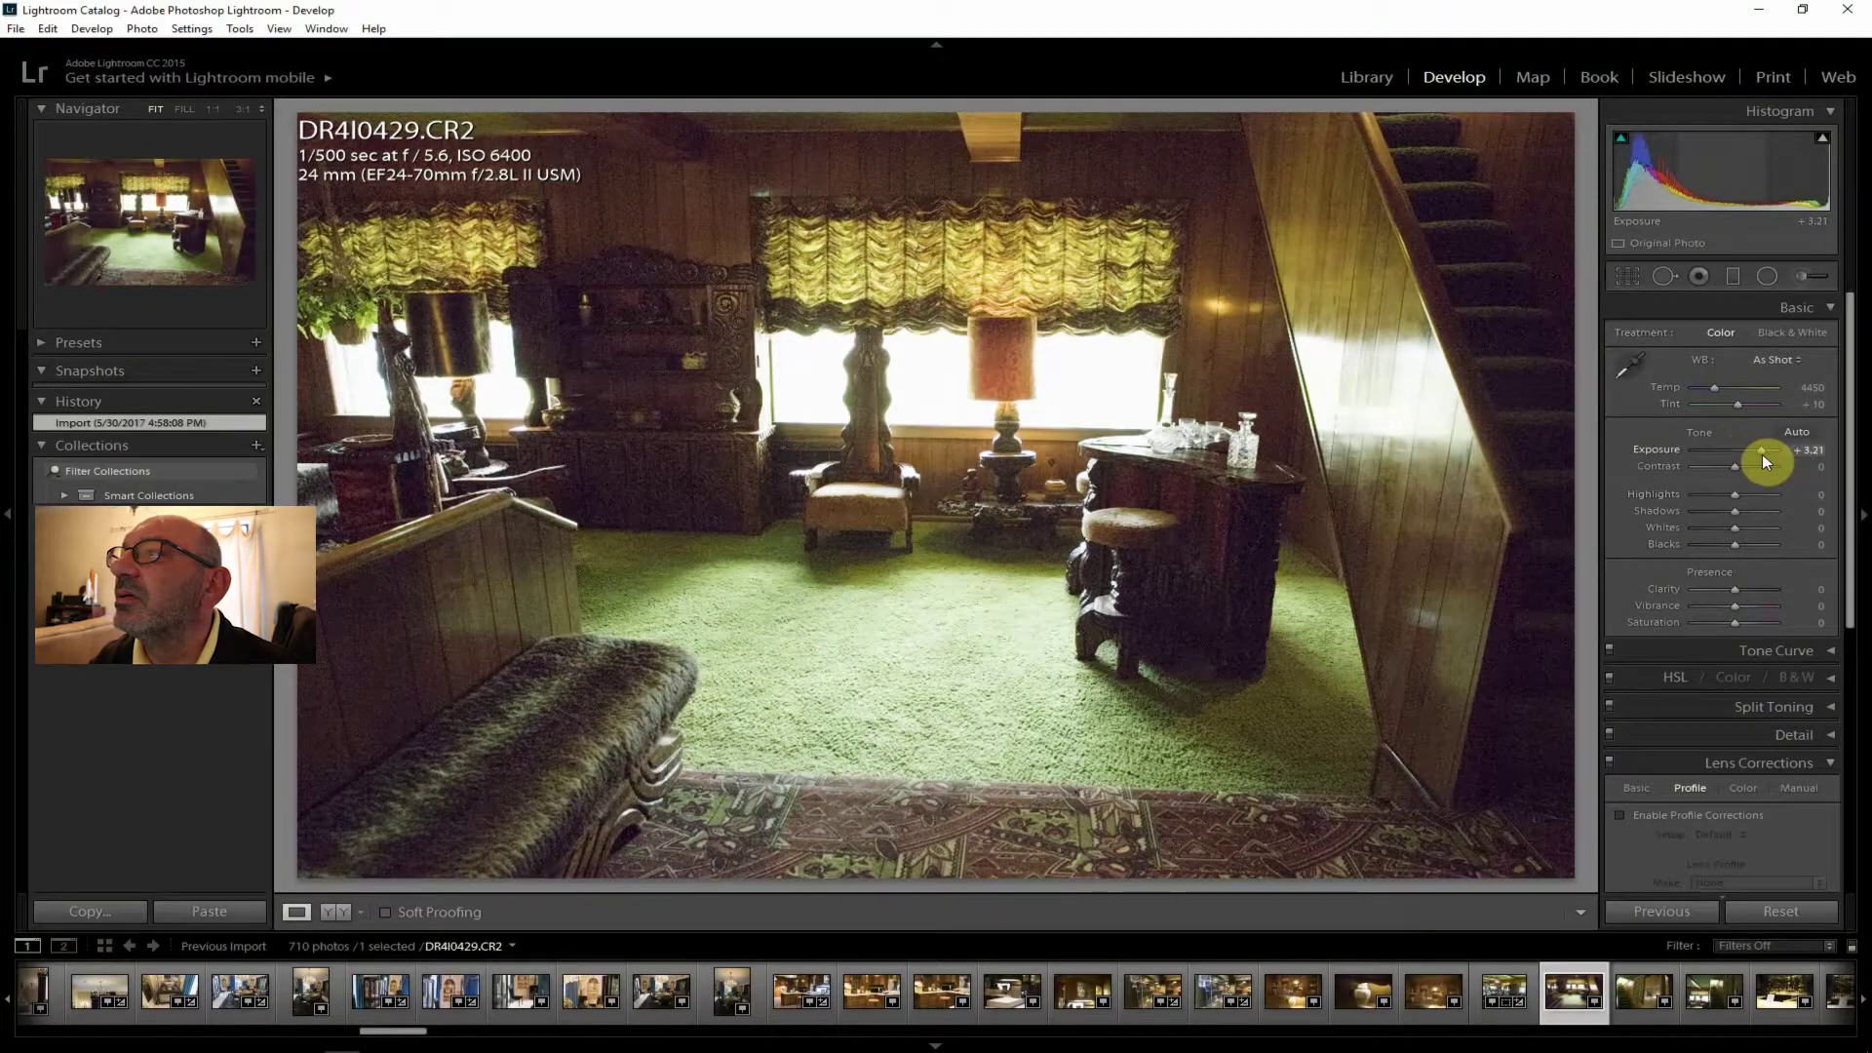
drag(1763, 455, 1769, 454)
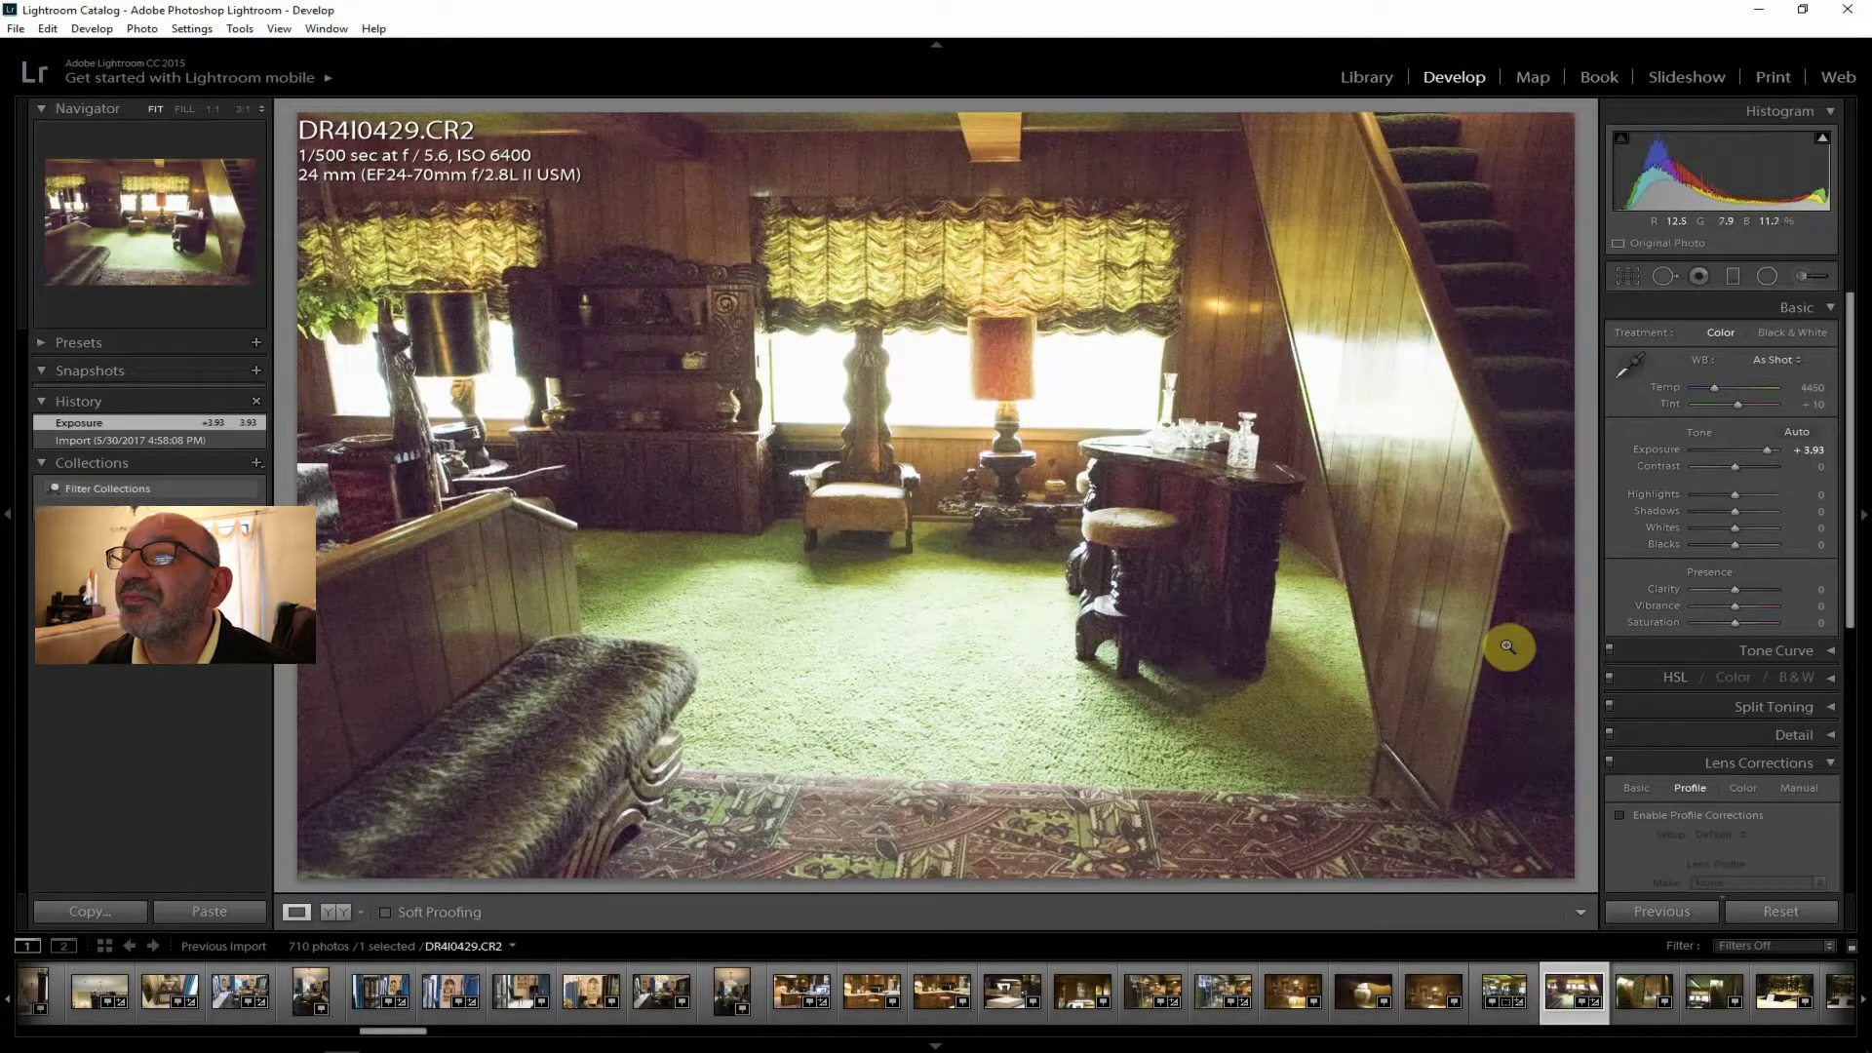
click(1190, 517)
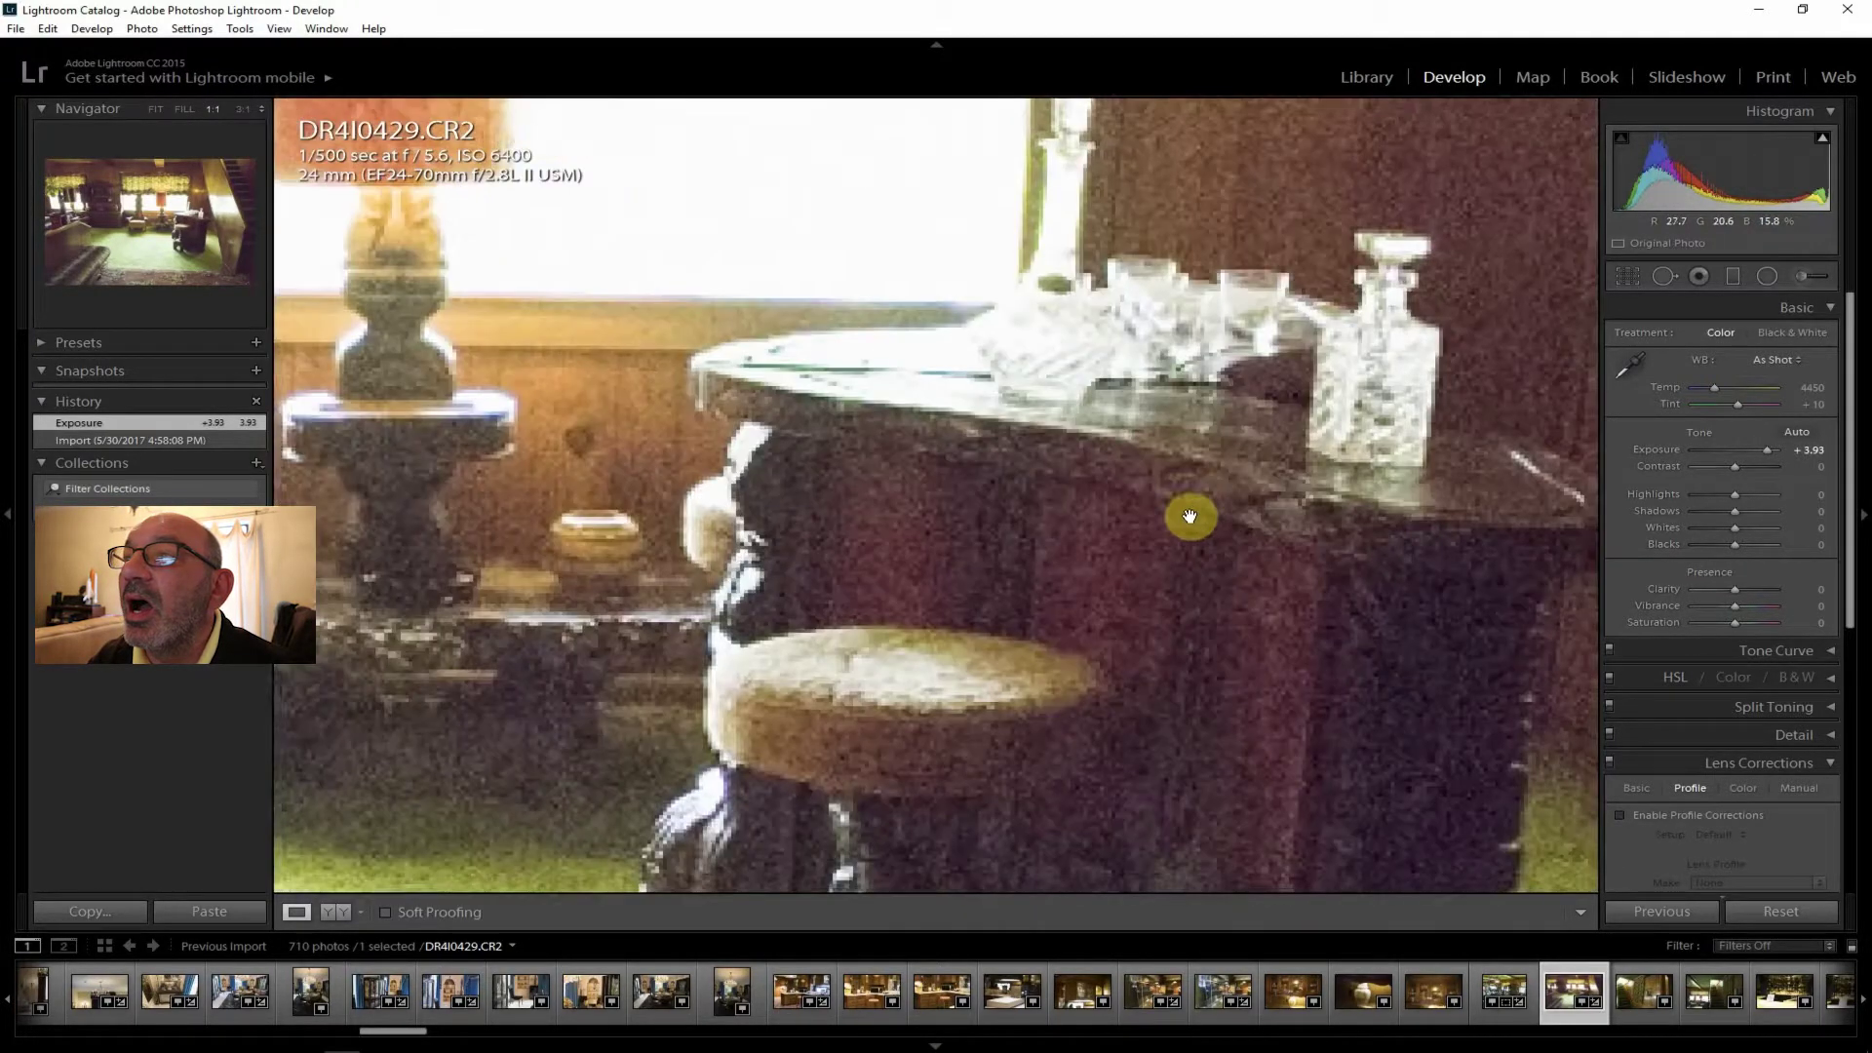
drag(1354, 413, 1041, 459)
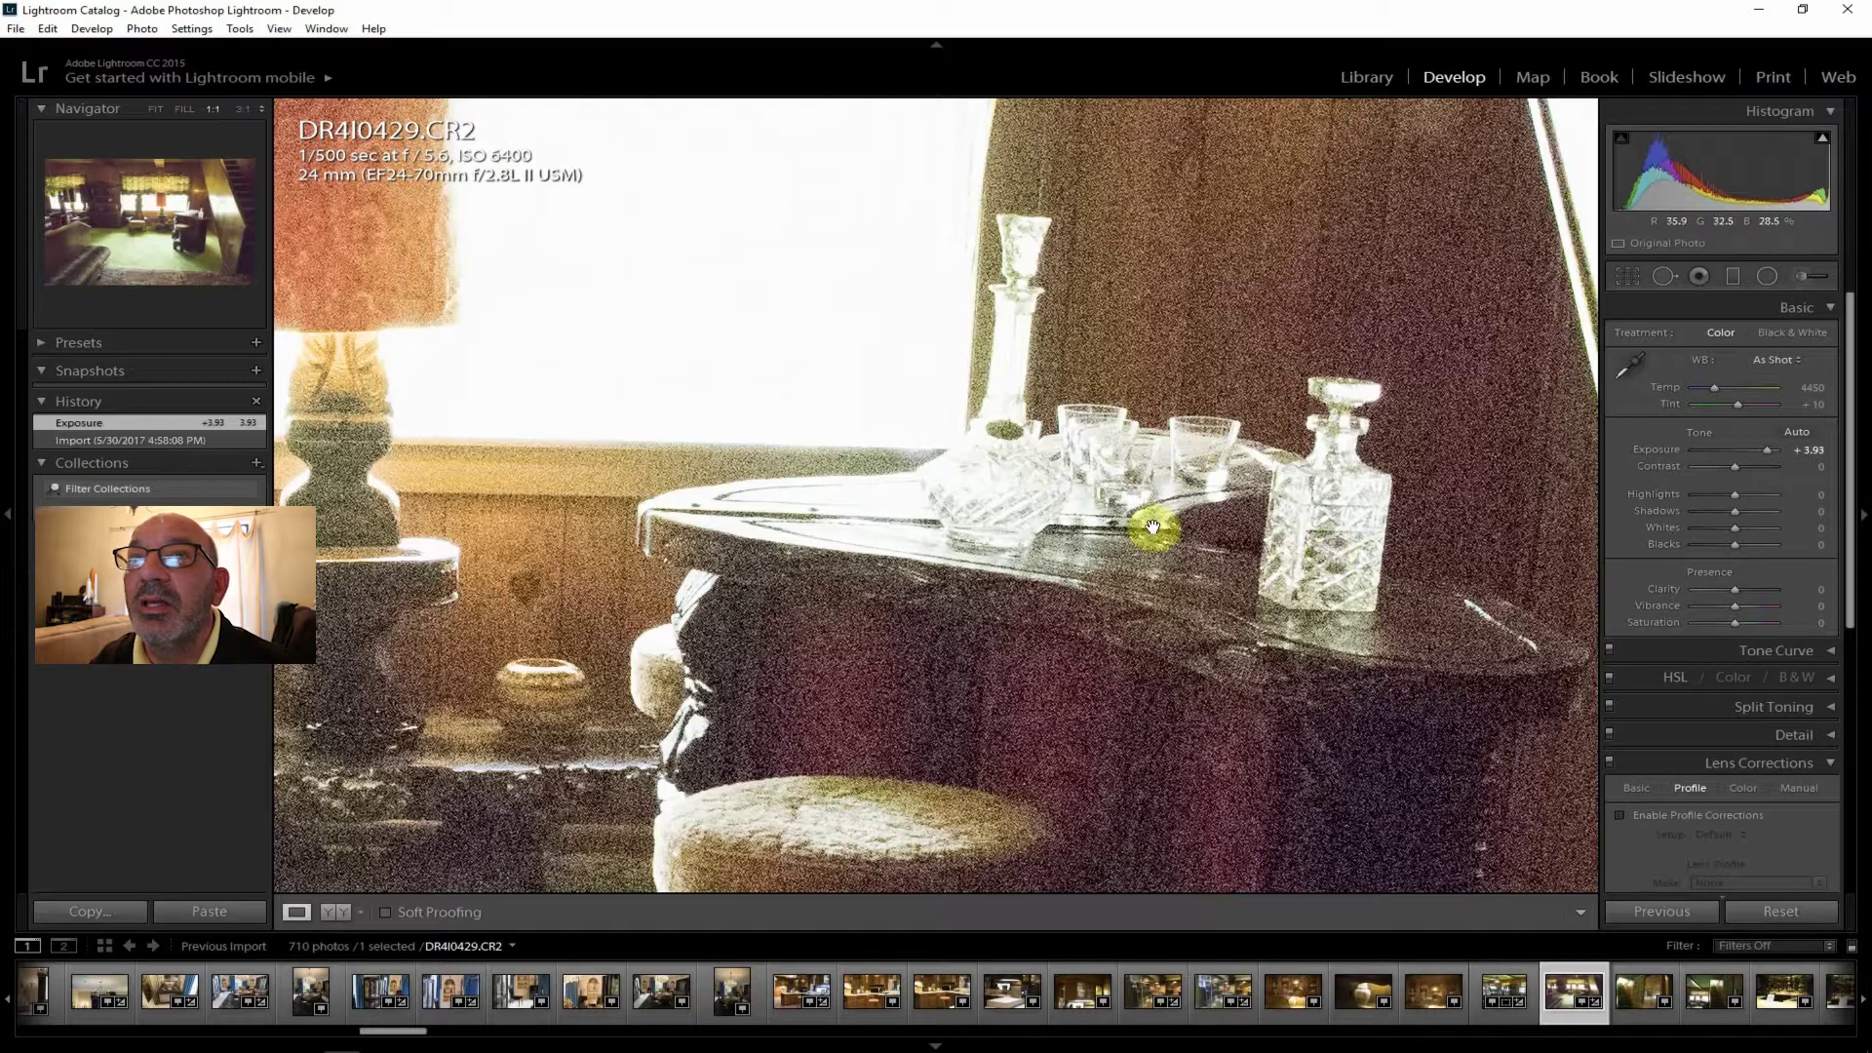
click(158, 109)
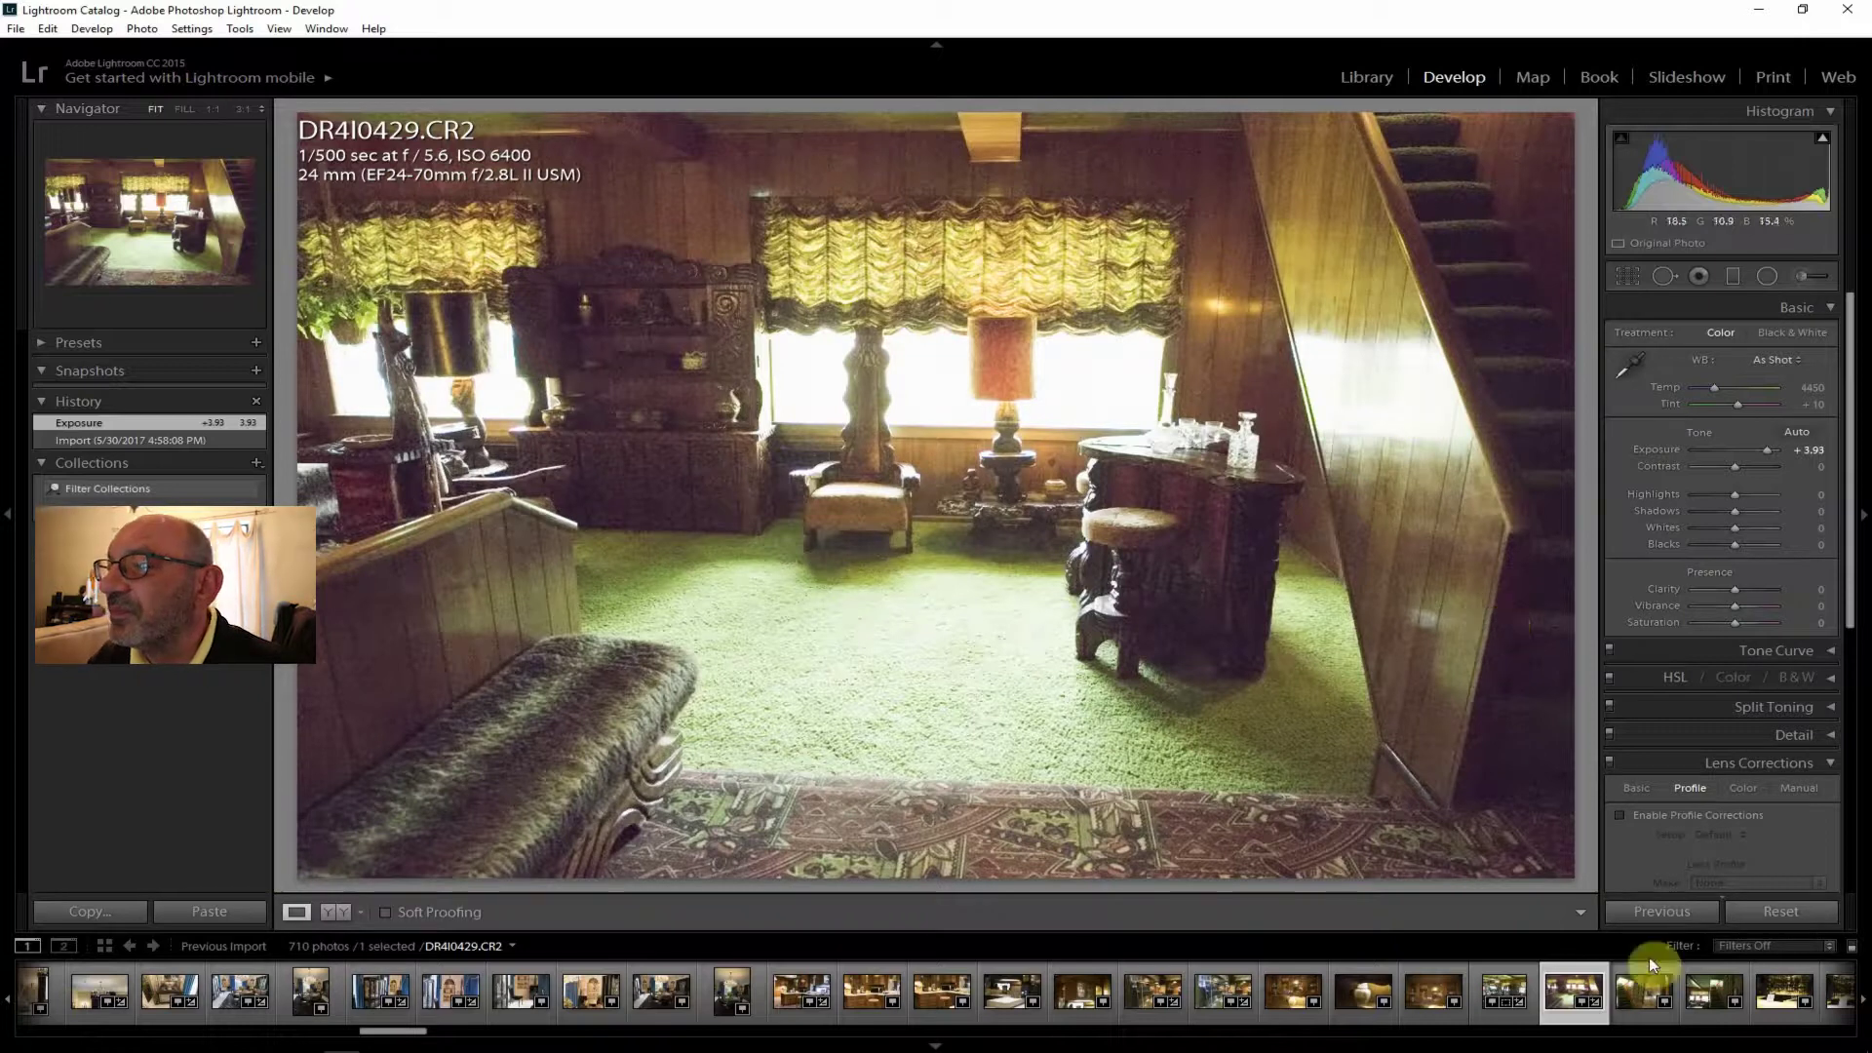
Enable lens profile corrections on DR4I0430.CR2, set Highlights to -31 and inspect the wall-mounted camera at full size.
click(1646, 999)
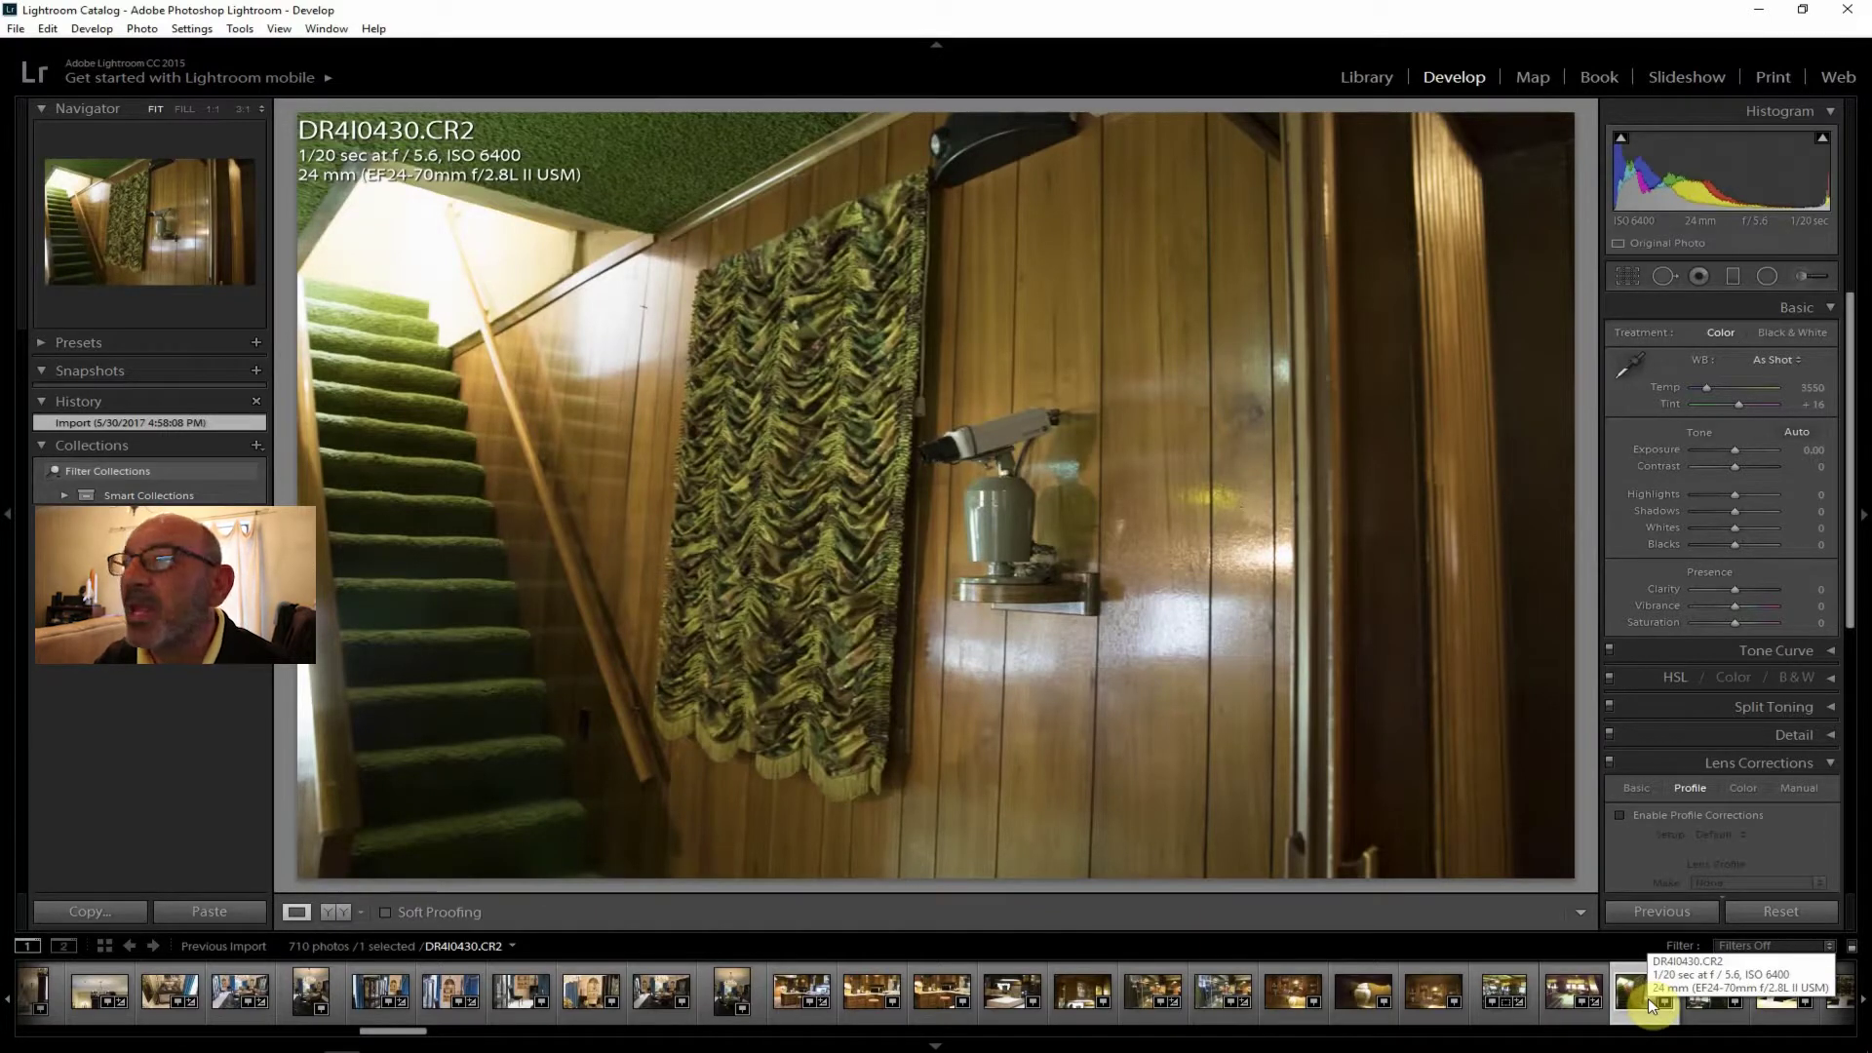
click(1687, 815)
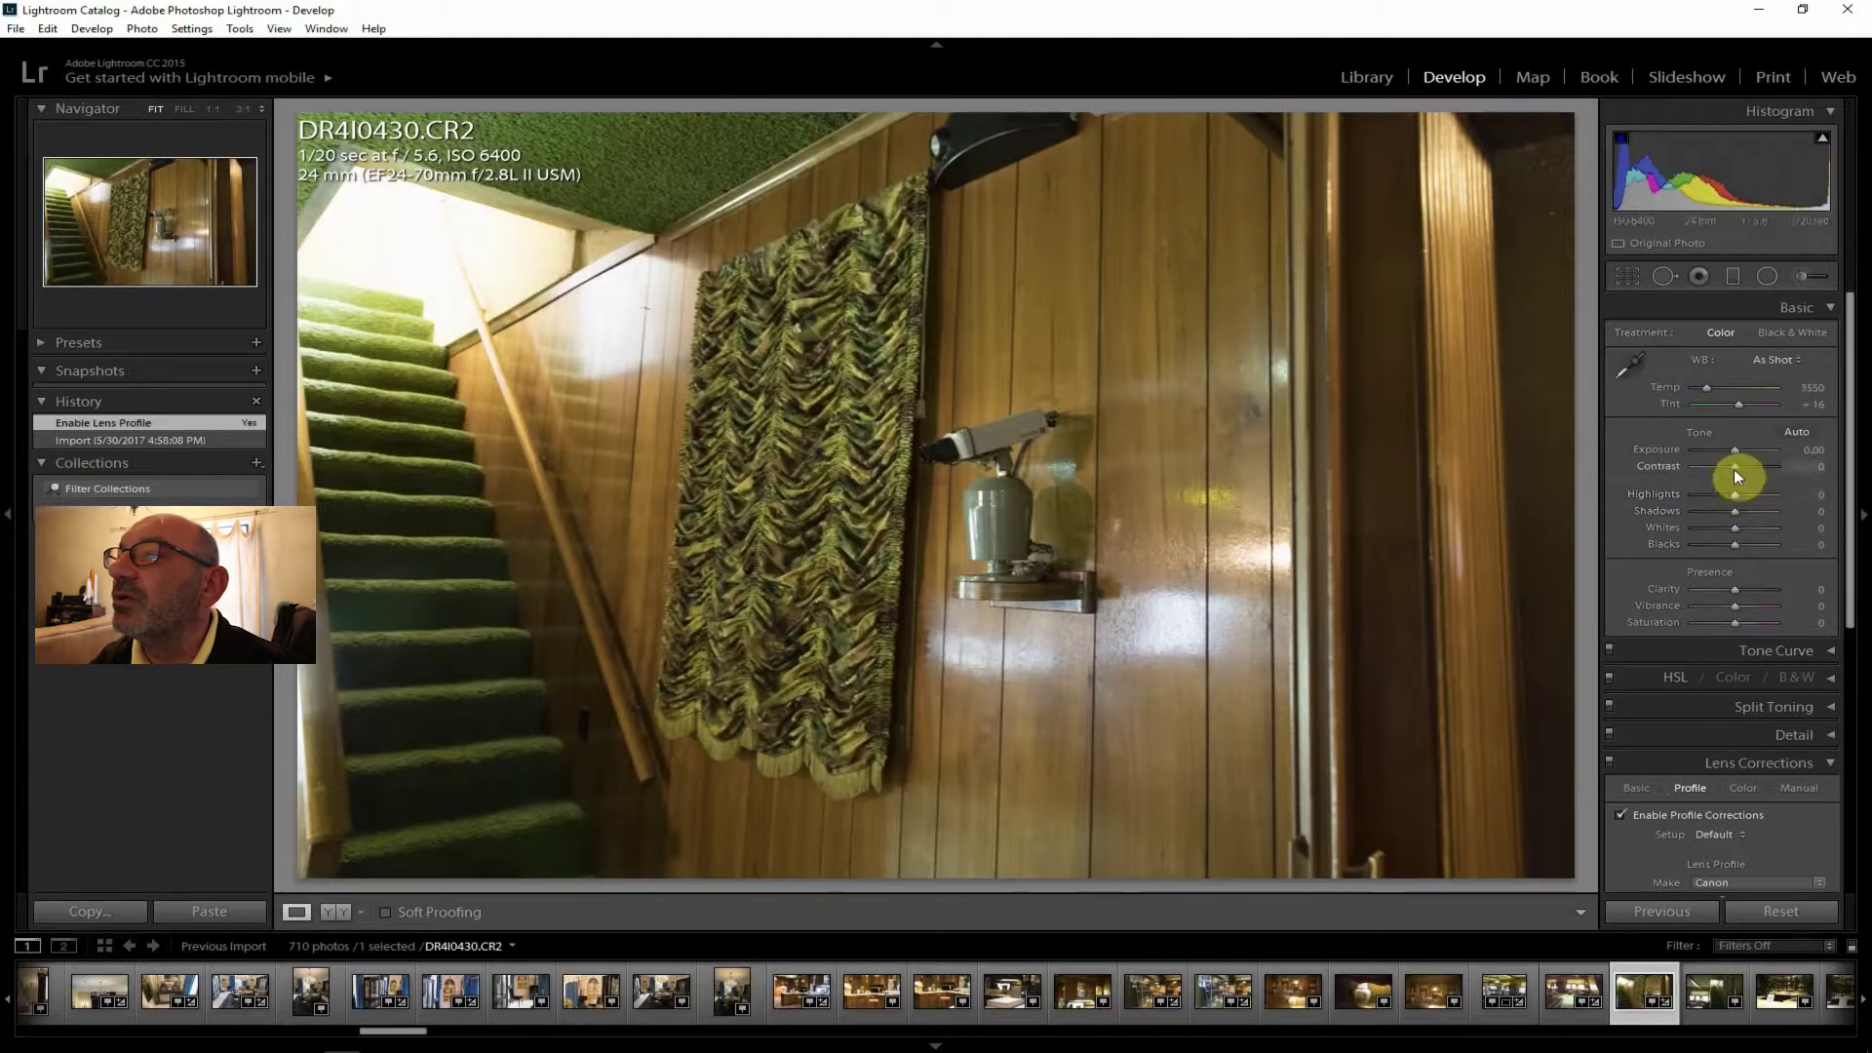
drag(1729, 495, 1723, 495)
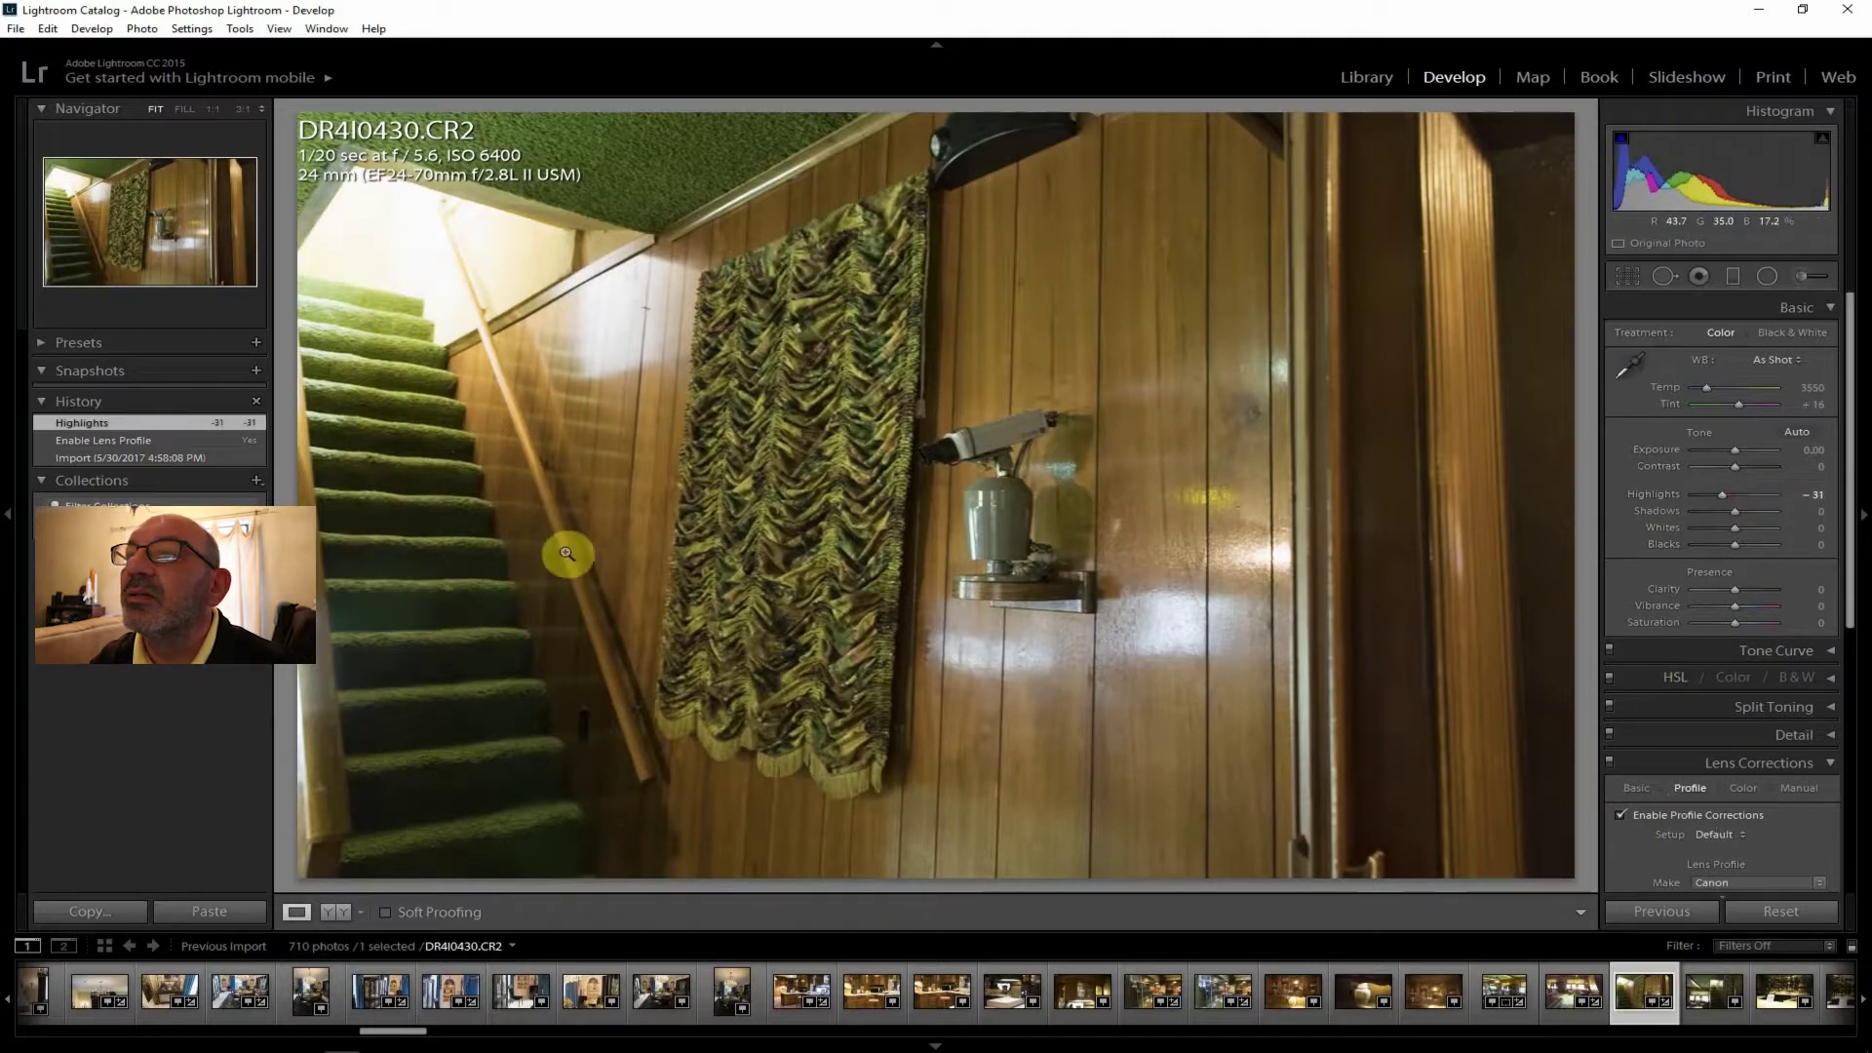
click(999, 436)
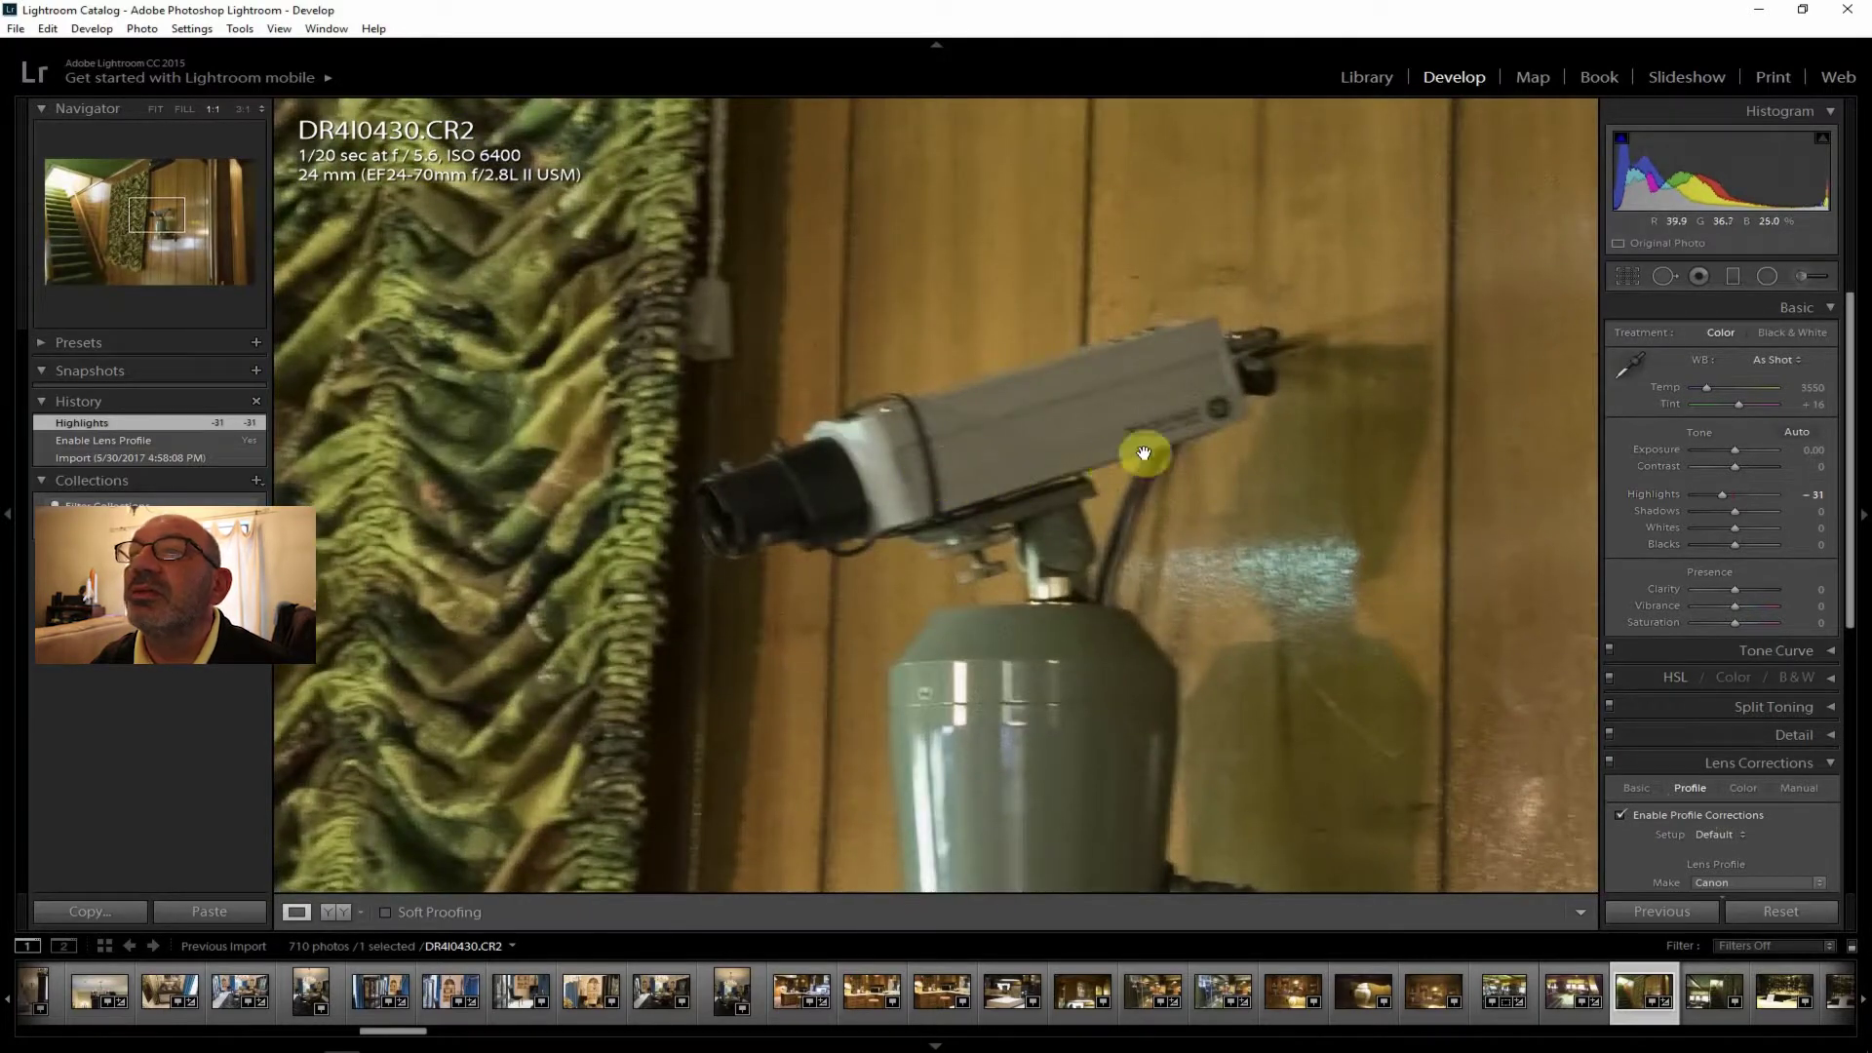
click(155, 109)
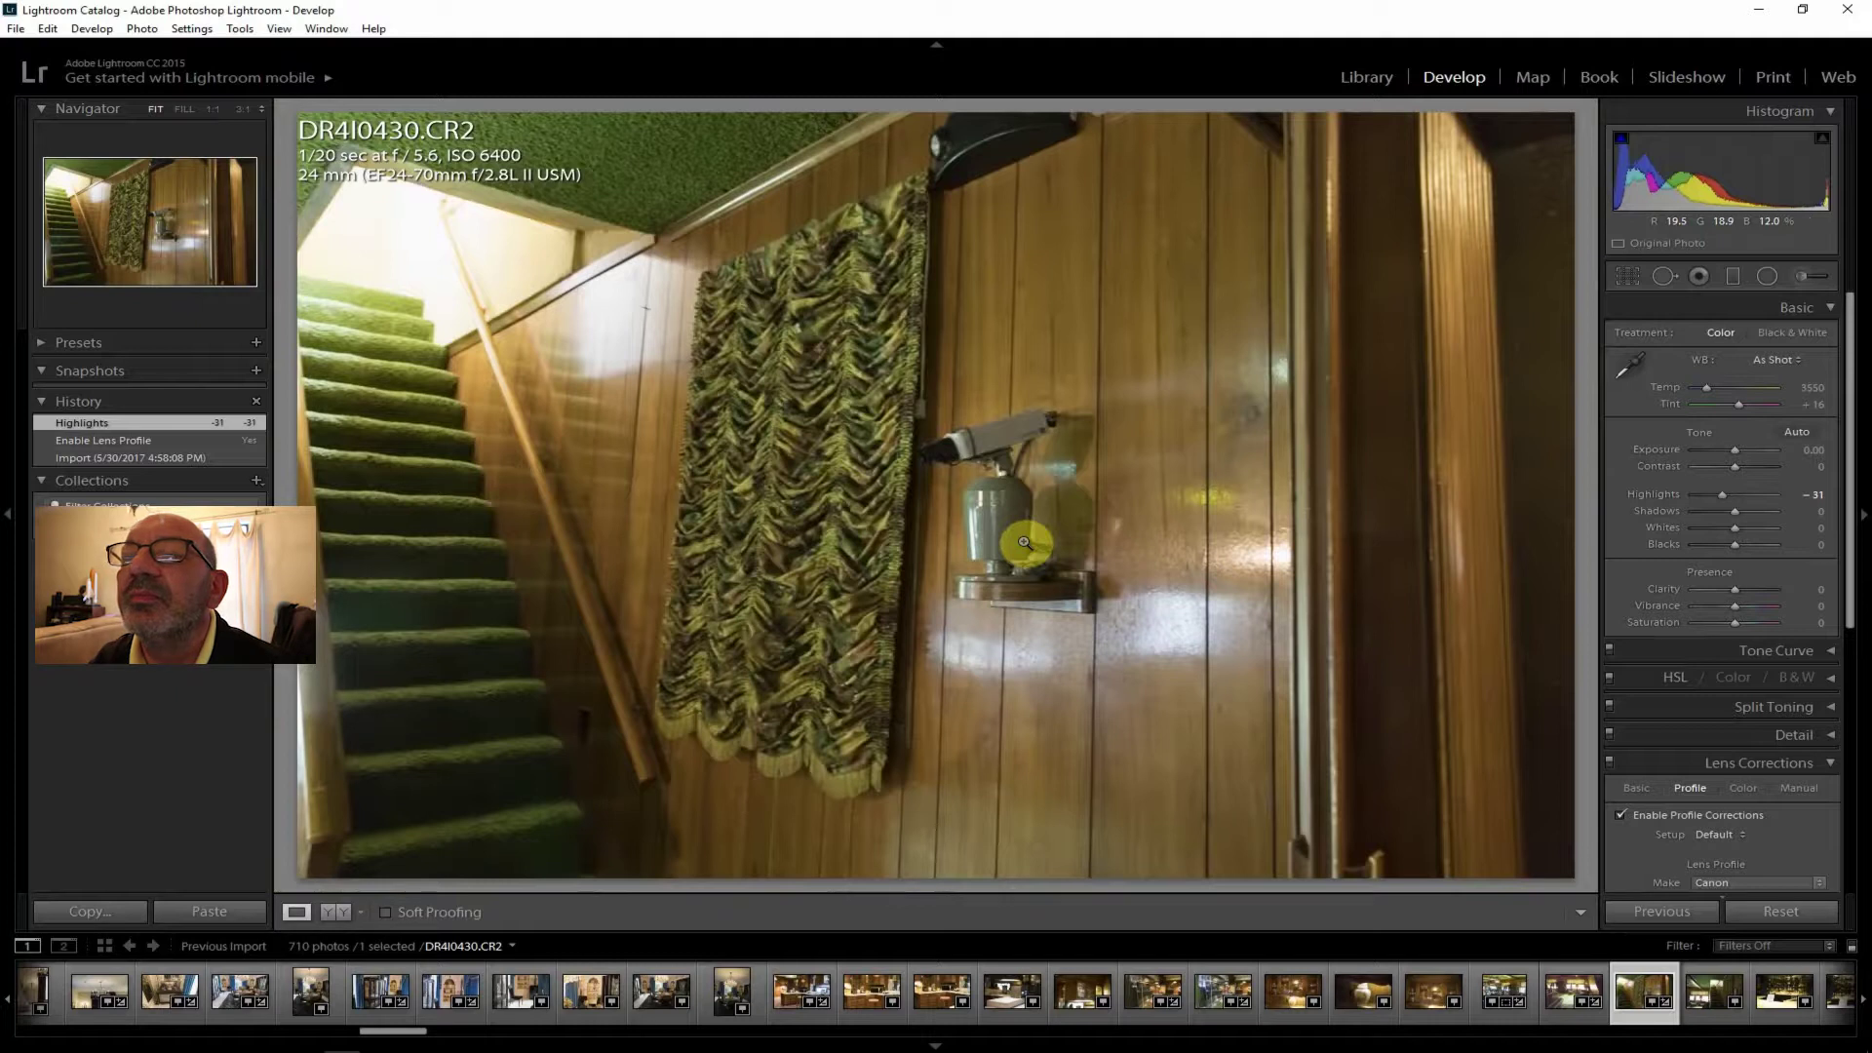
Set the Highlights of the staircase photo DR4I0431.CR2 to -62 and enable its lens profile corrections.
click(1713, 990)
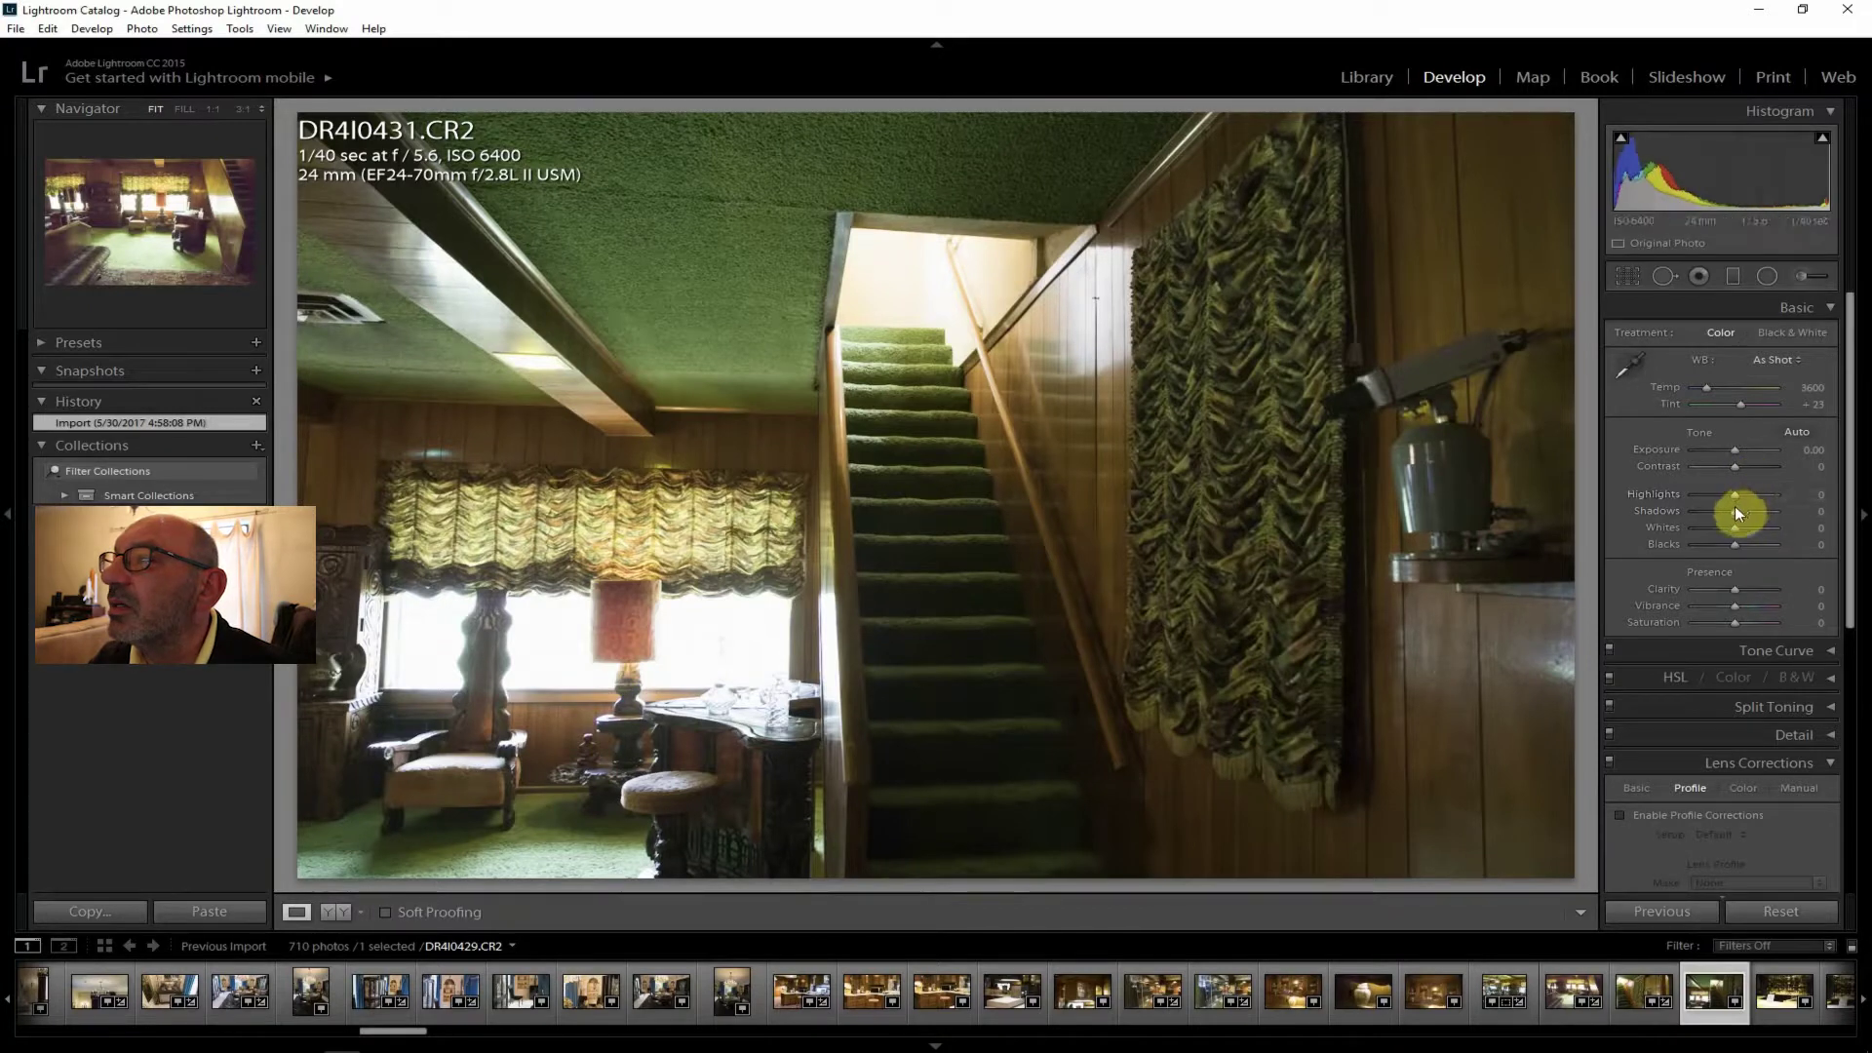
drag(1733, 494, 1706, 494)
click(1652, 811)
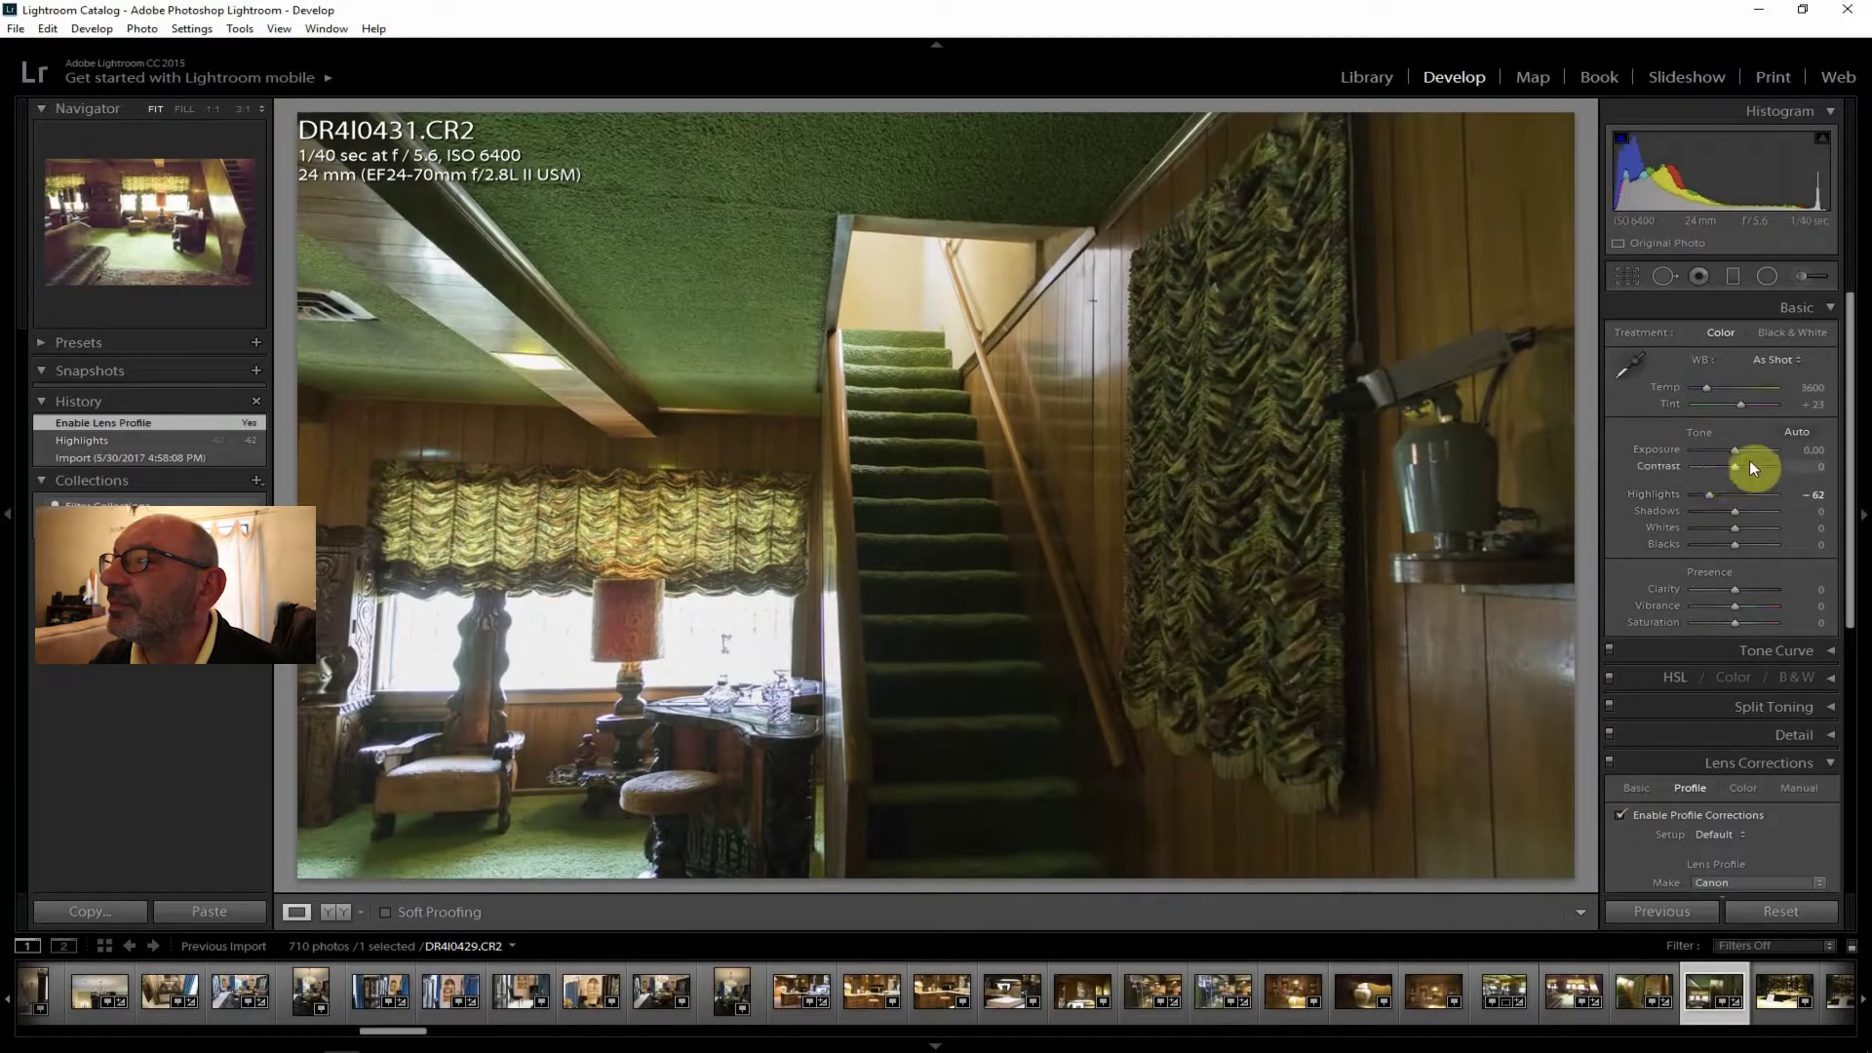
Set the staircase photo DR4I0431.CR2 to Exposure +0.71, Clarity +19 and Vibrance +10, leaving Saturation at 0.
drag(1735, 447, 1739, 448)
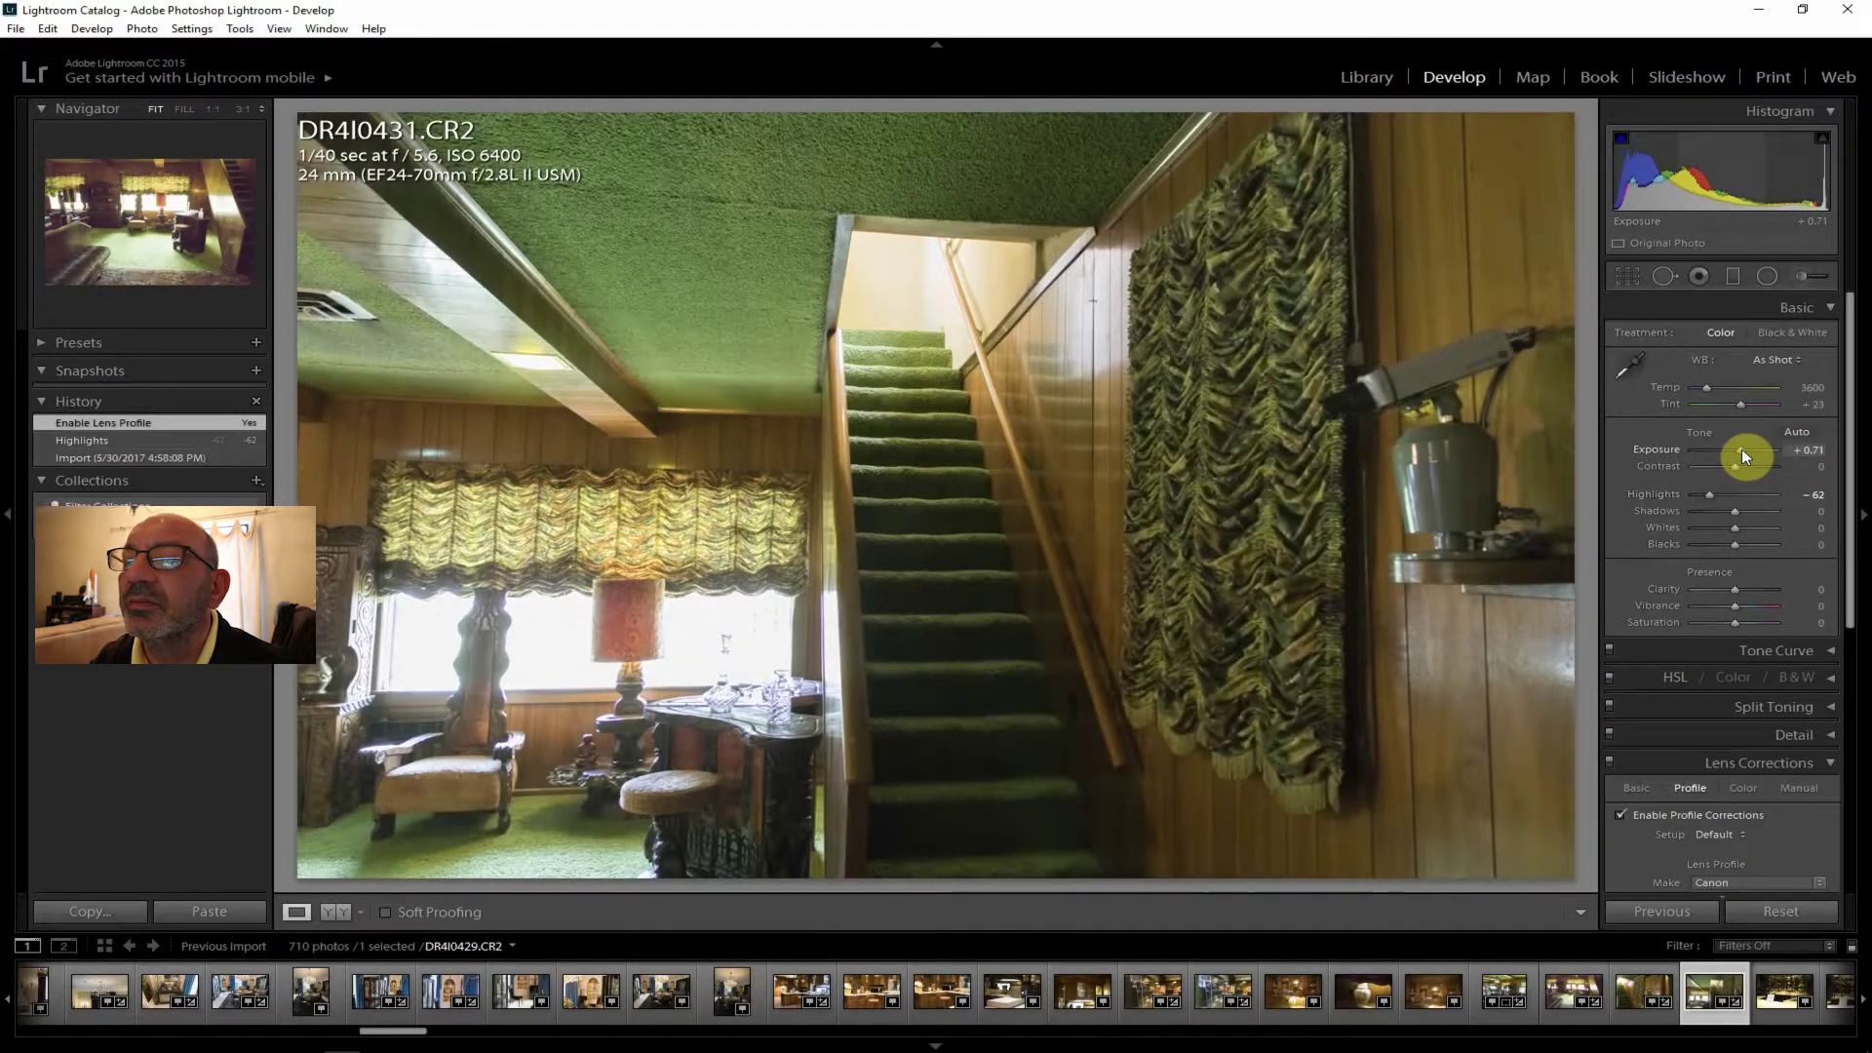
drag(1734, 588, 1741, 588)
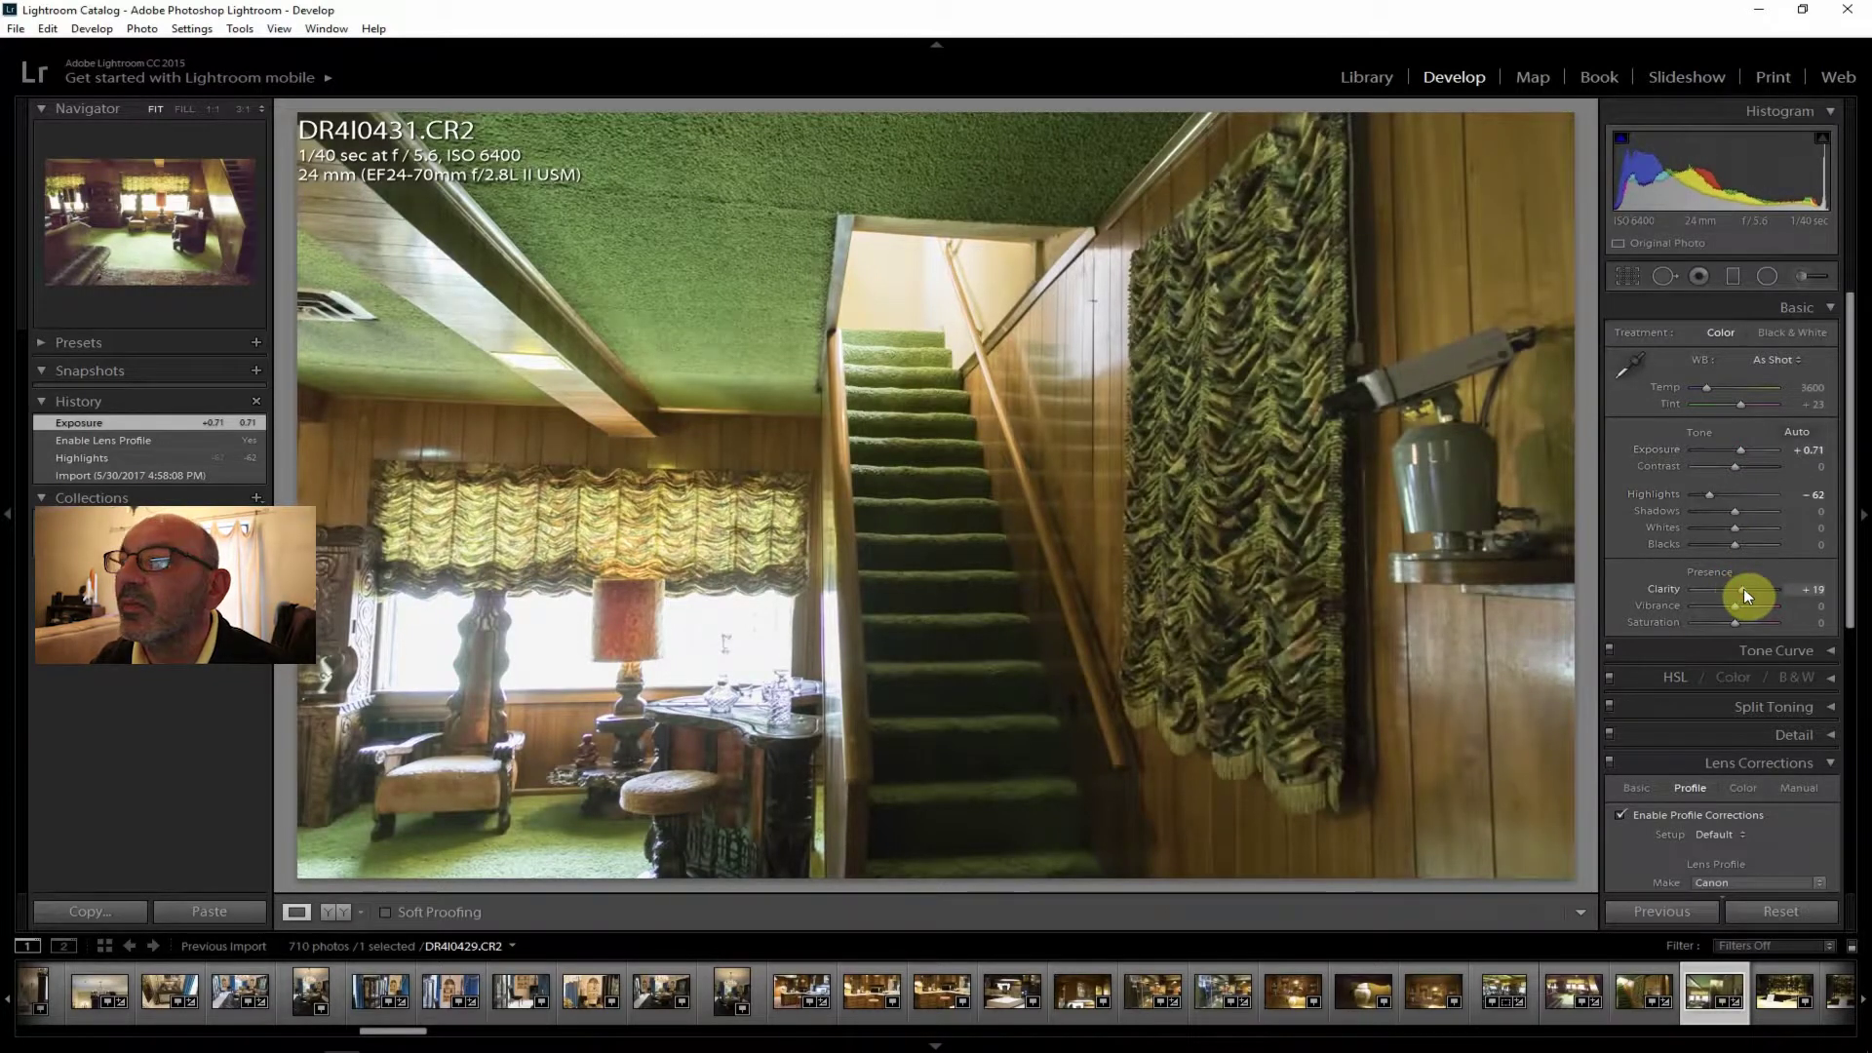
drag(1744, 588, 1743, 589)
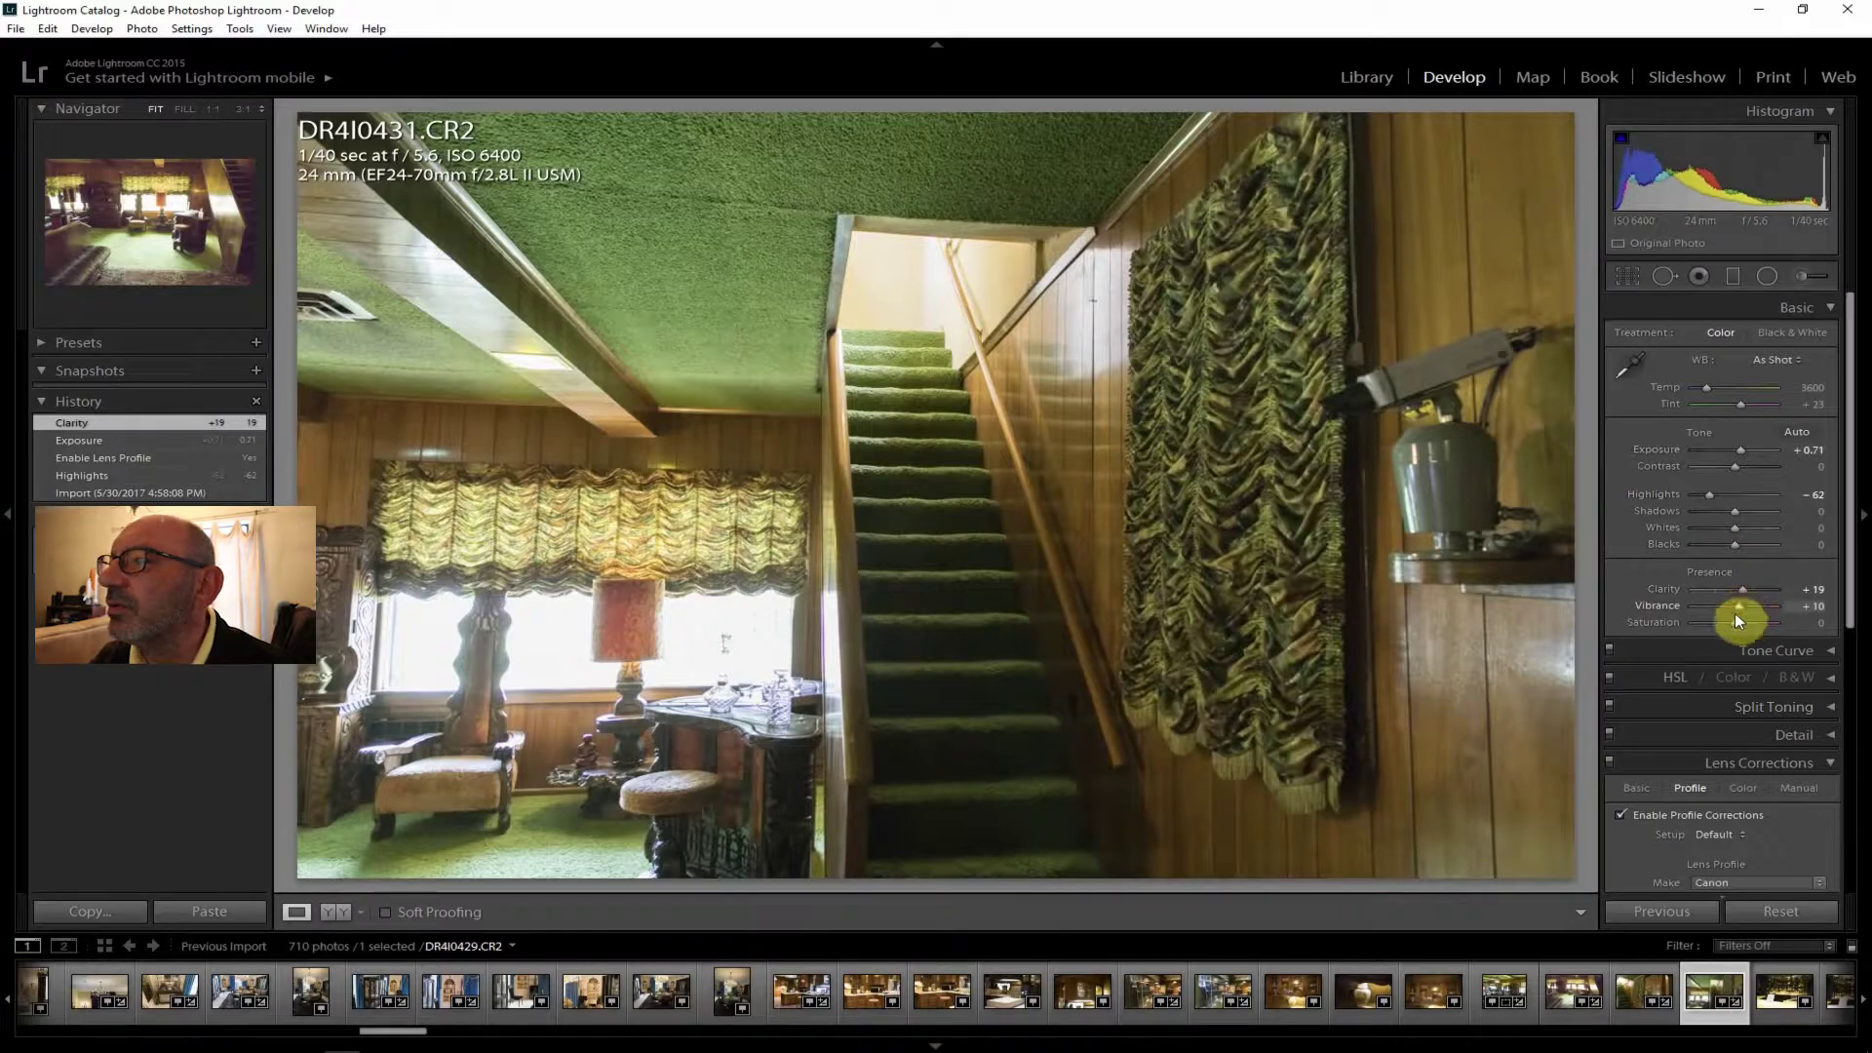
scroll(1735, 620, up, 2)
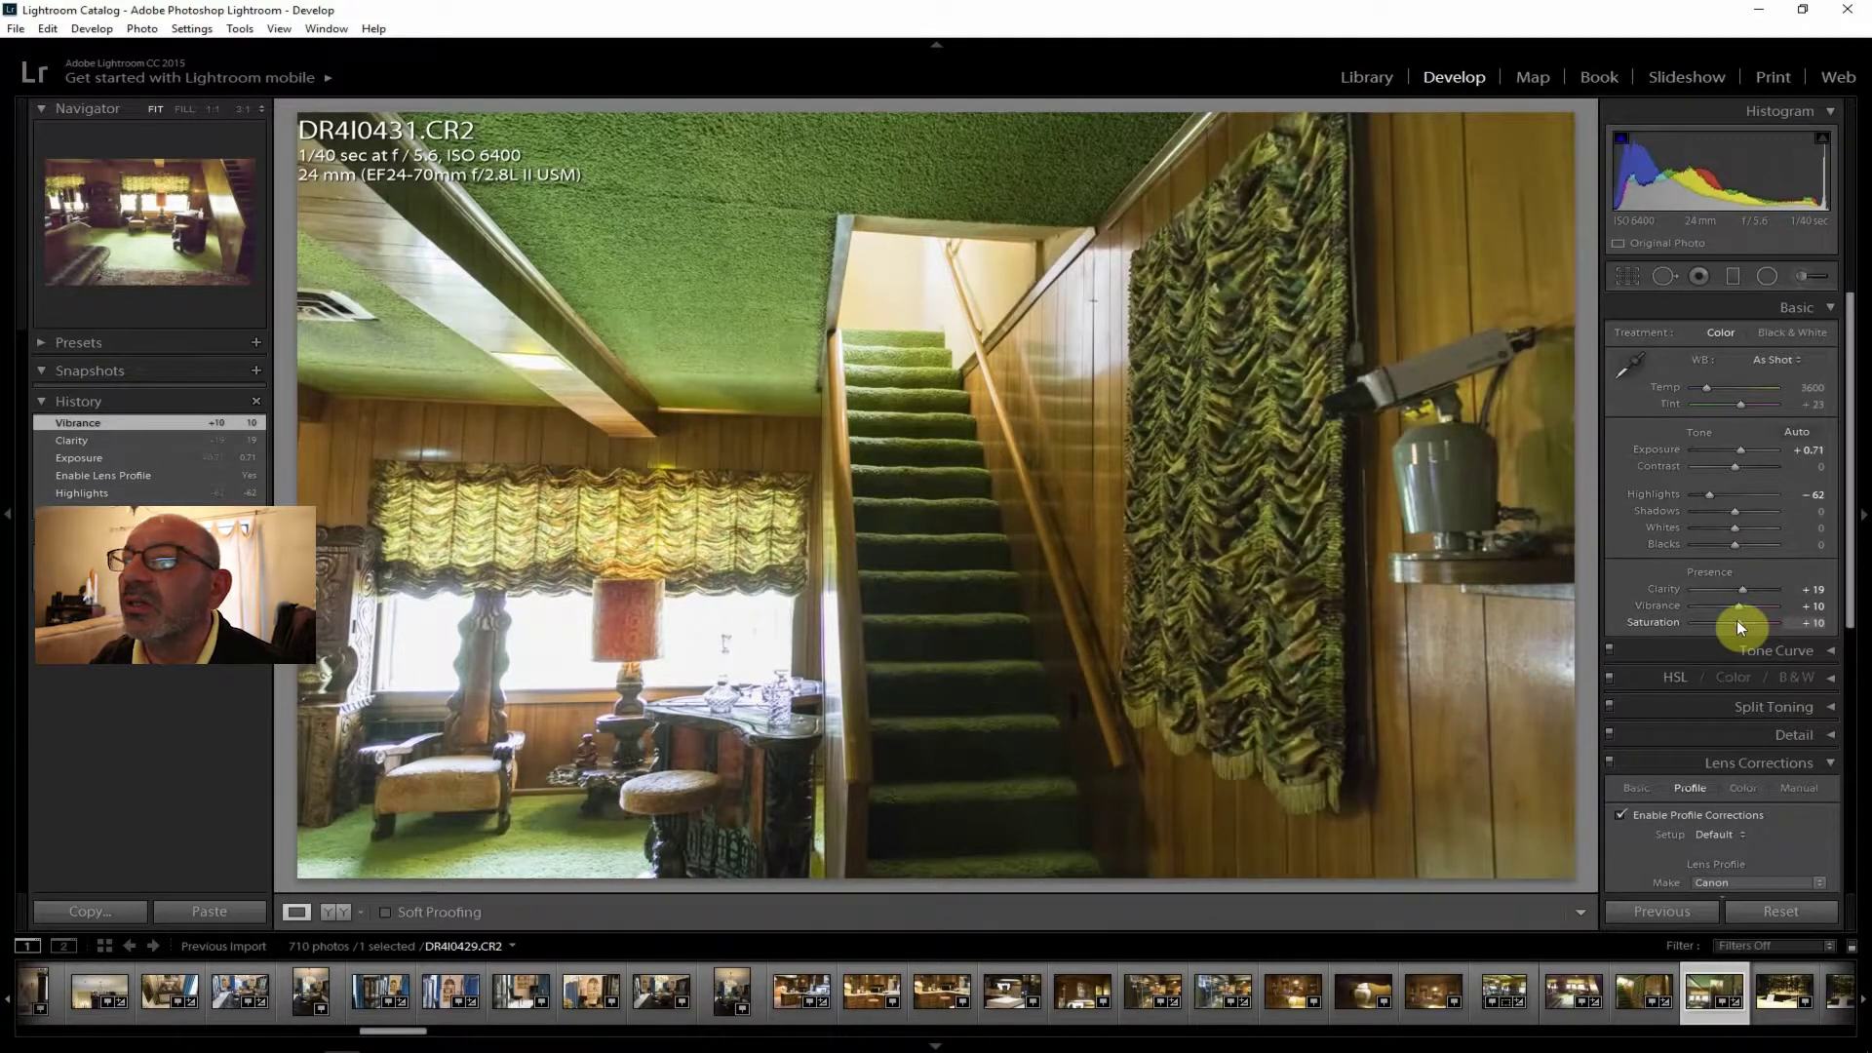
drag(1733, 620, 1732, 620)
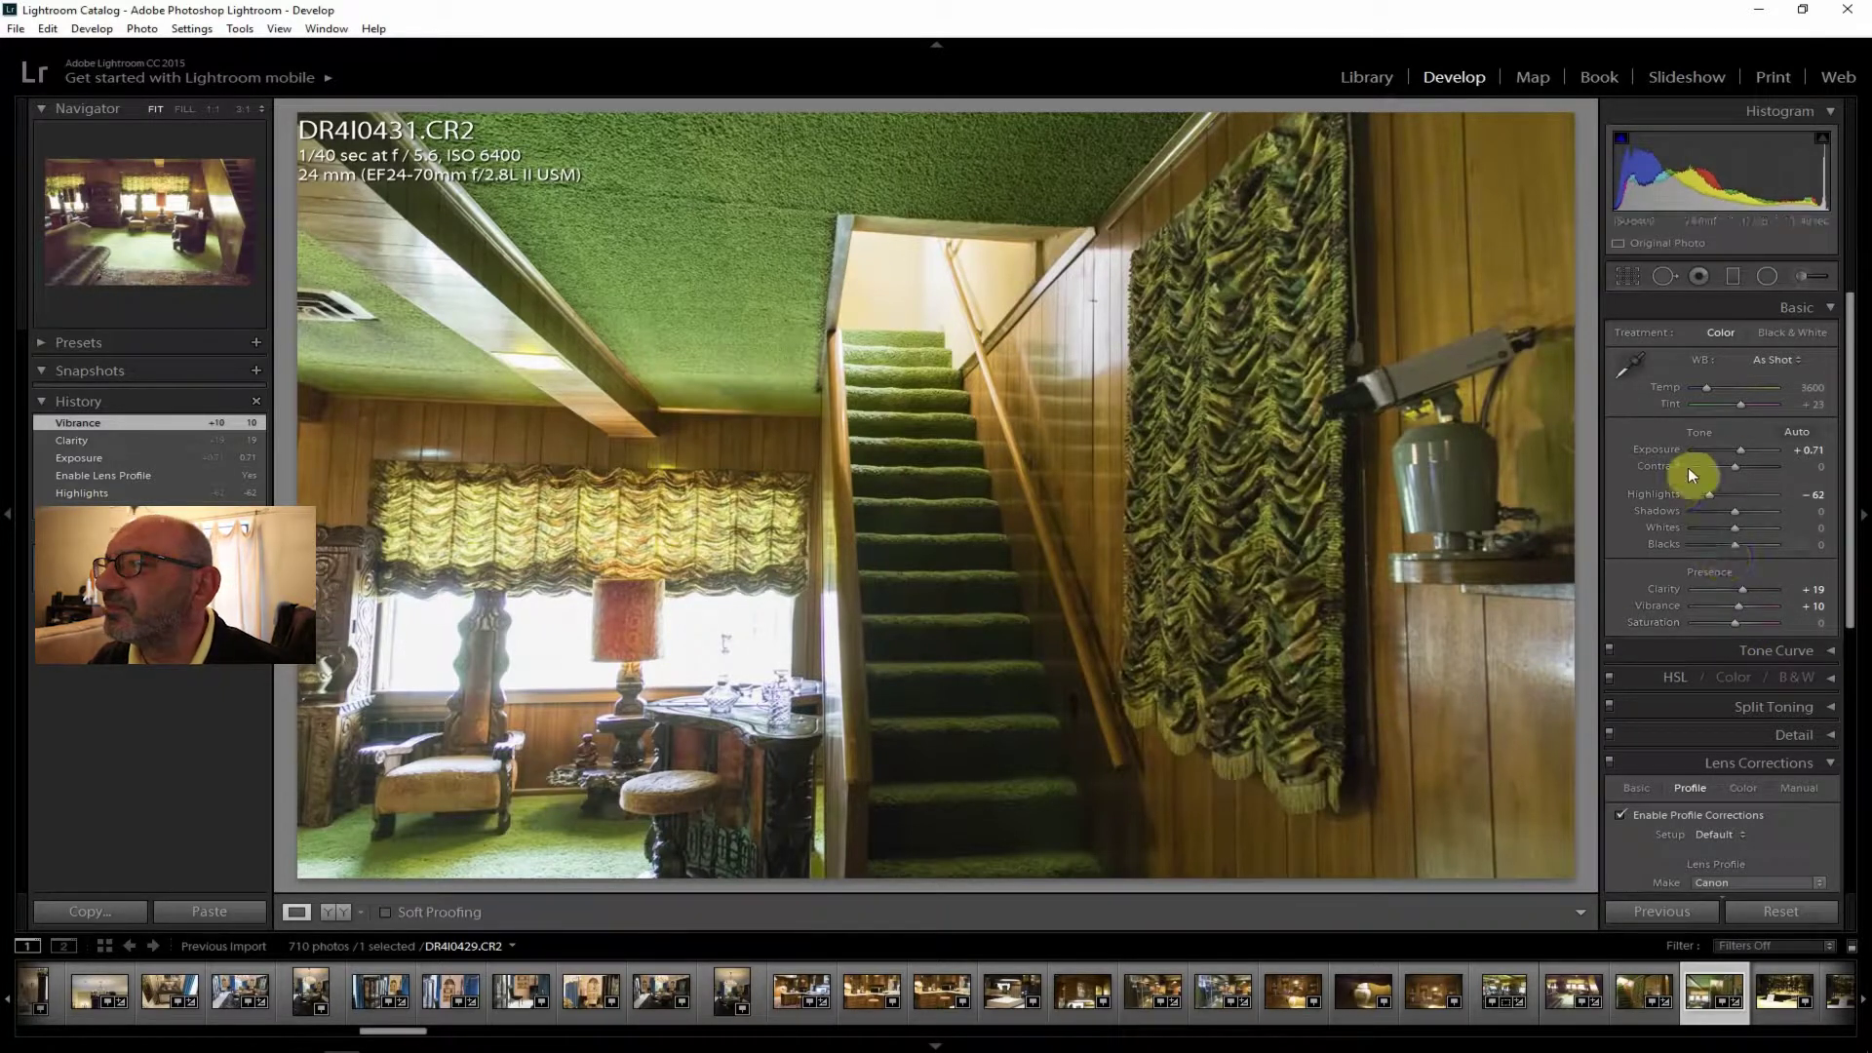
Set the staircase photo's Shadows to +29, Contrast to +14 and white balance temperature to 3191.
drag(1745, 513, 1747, 512)
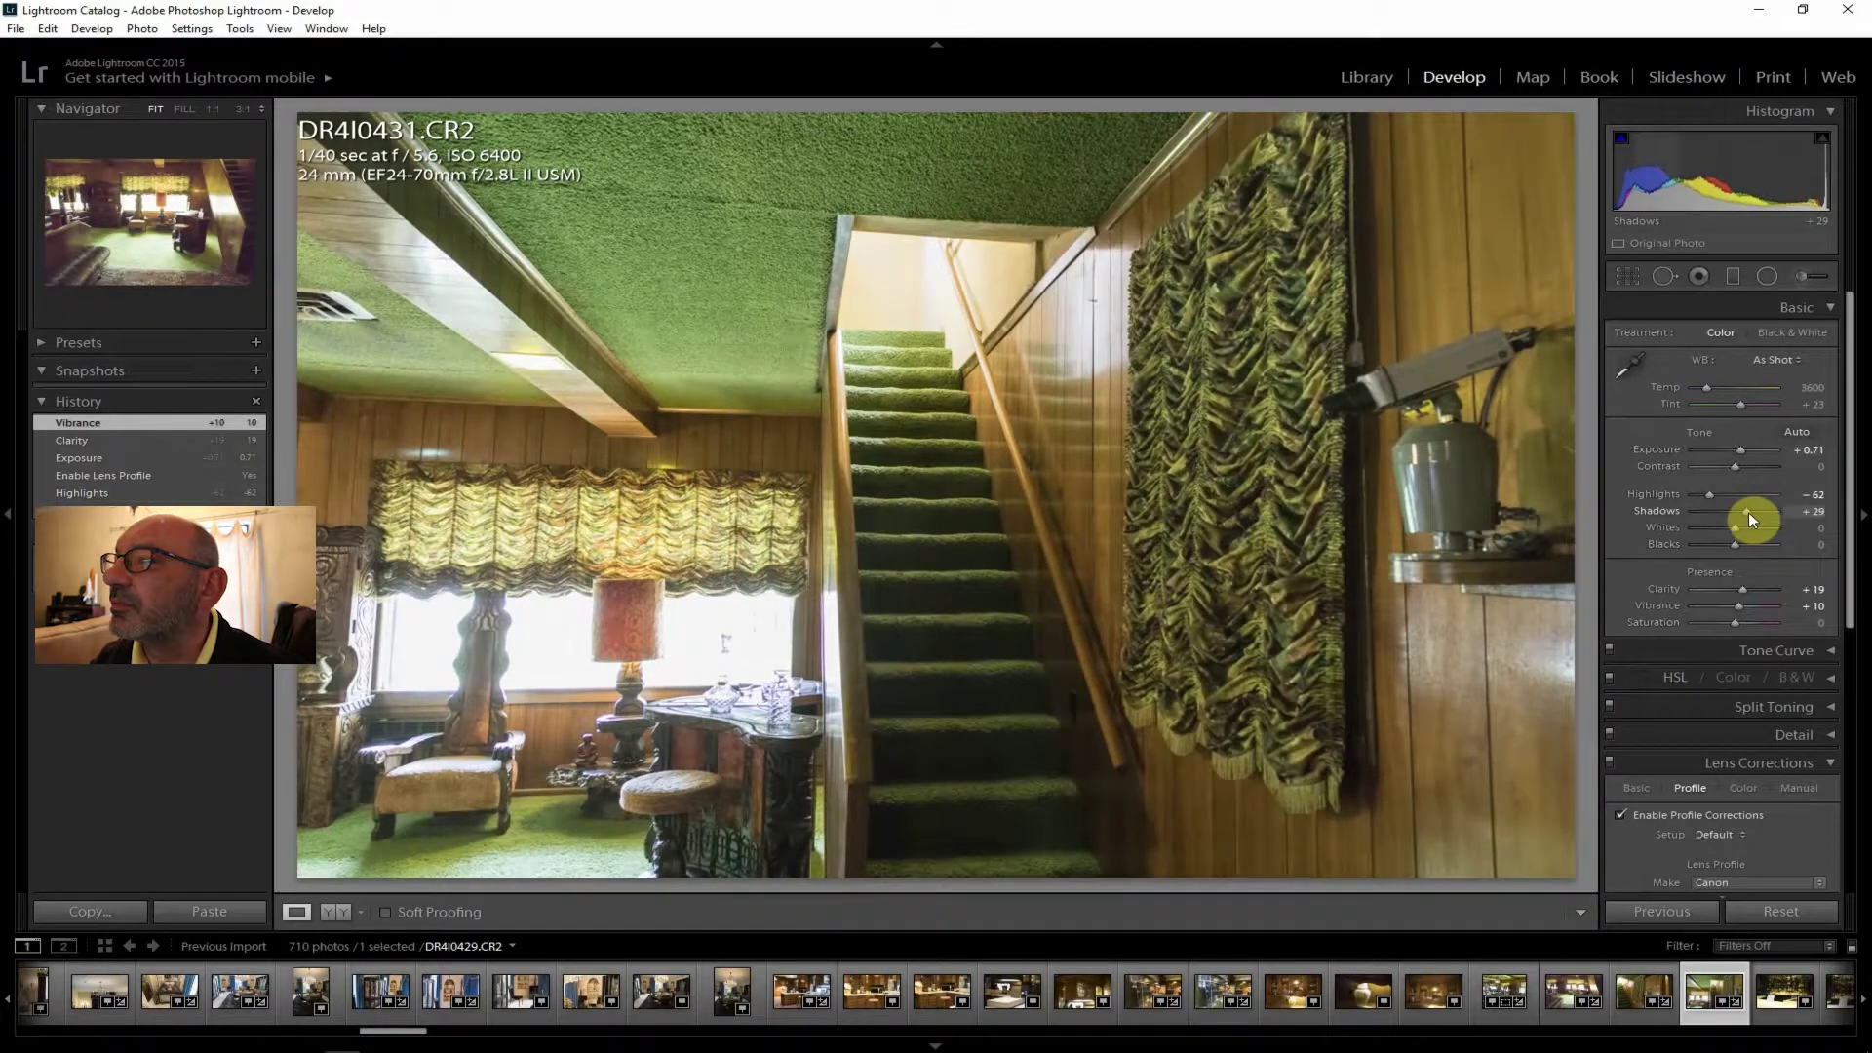
drag(1729, 466, 1735, 466)
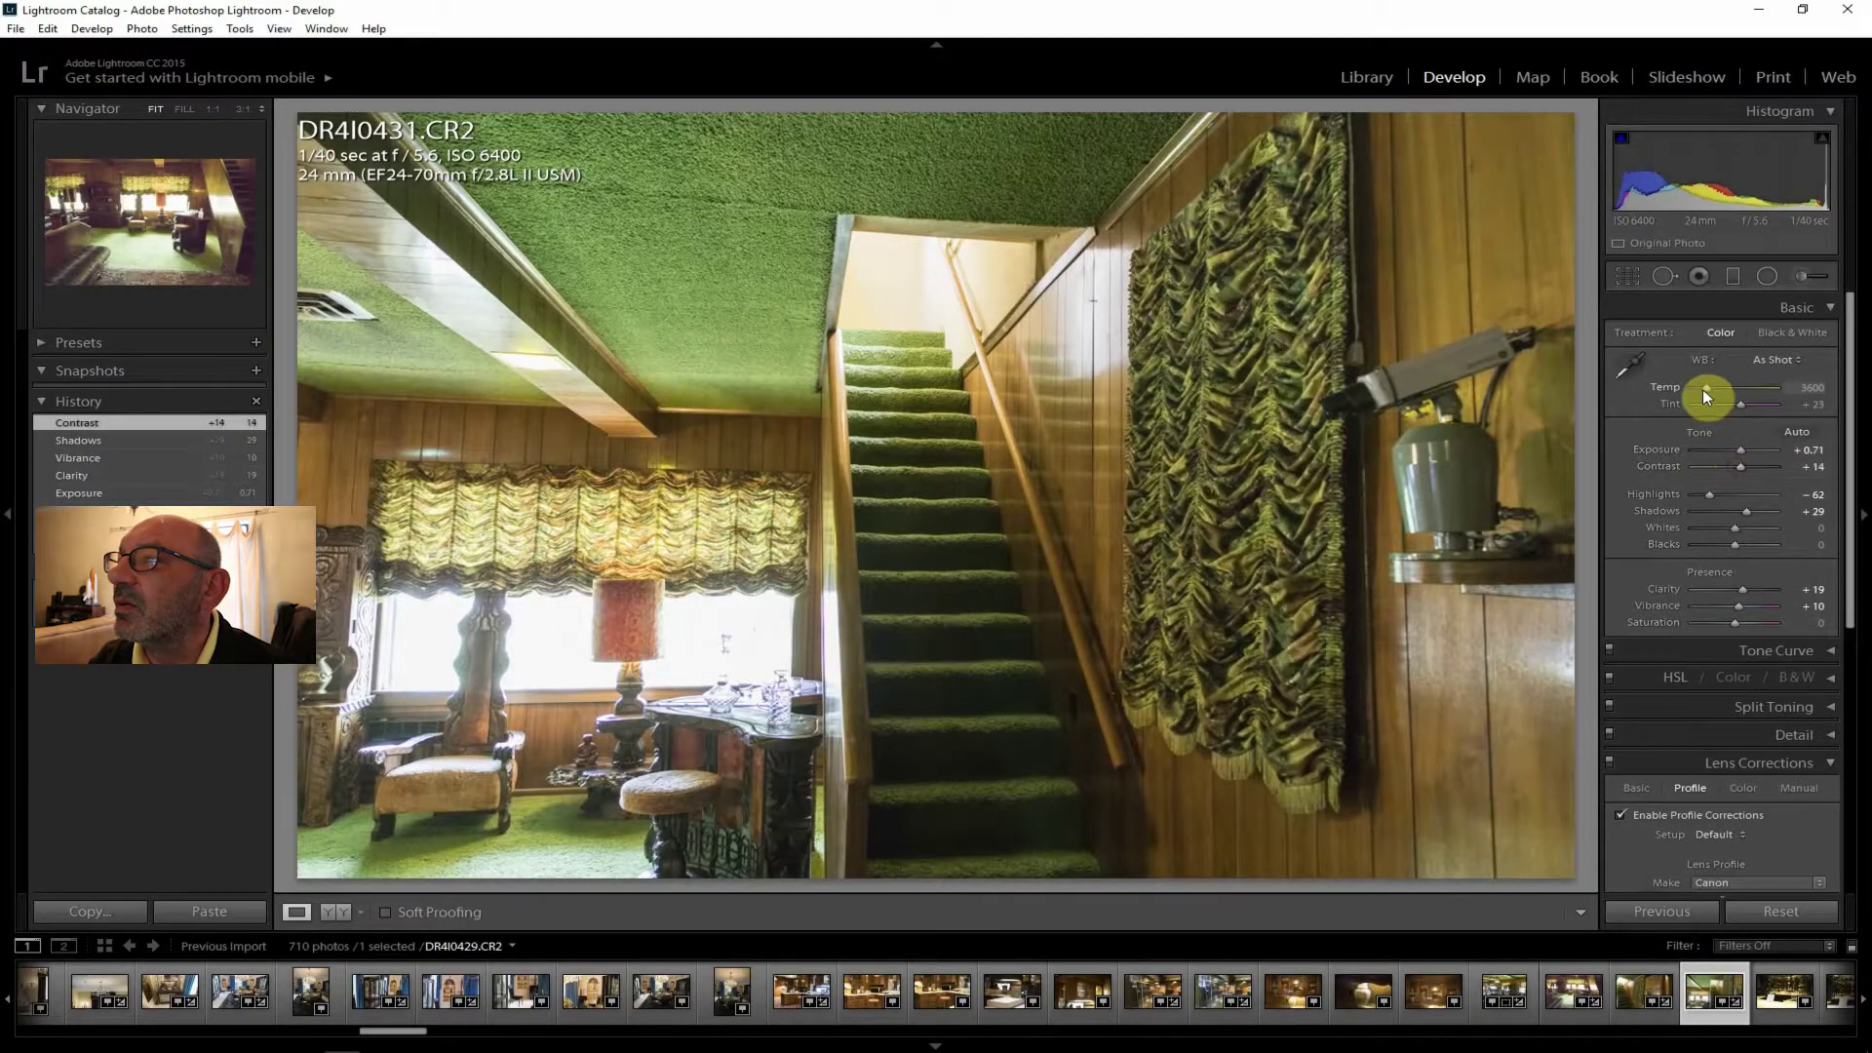
drag(1704, 386, 1700, 384)
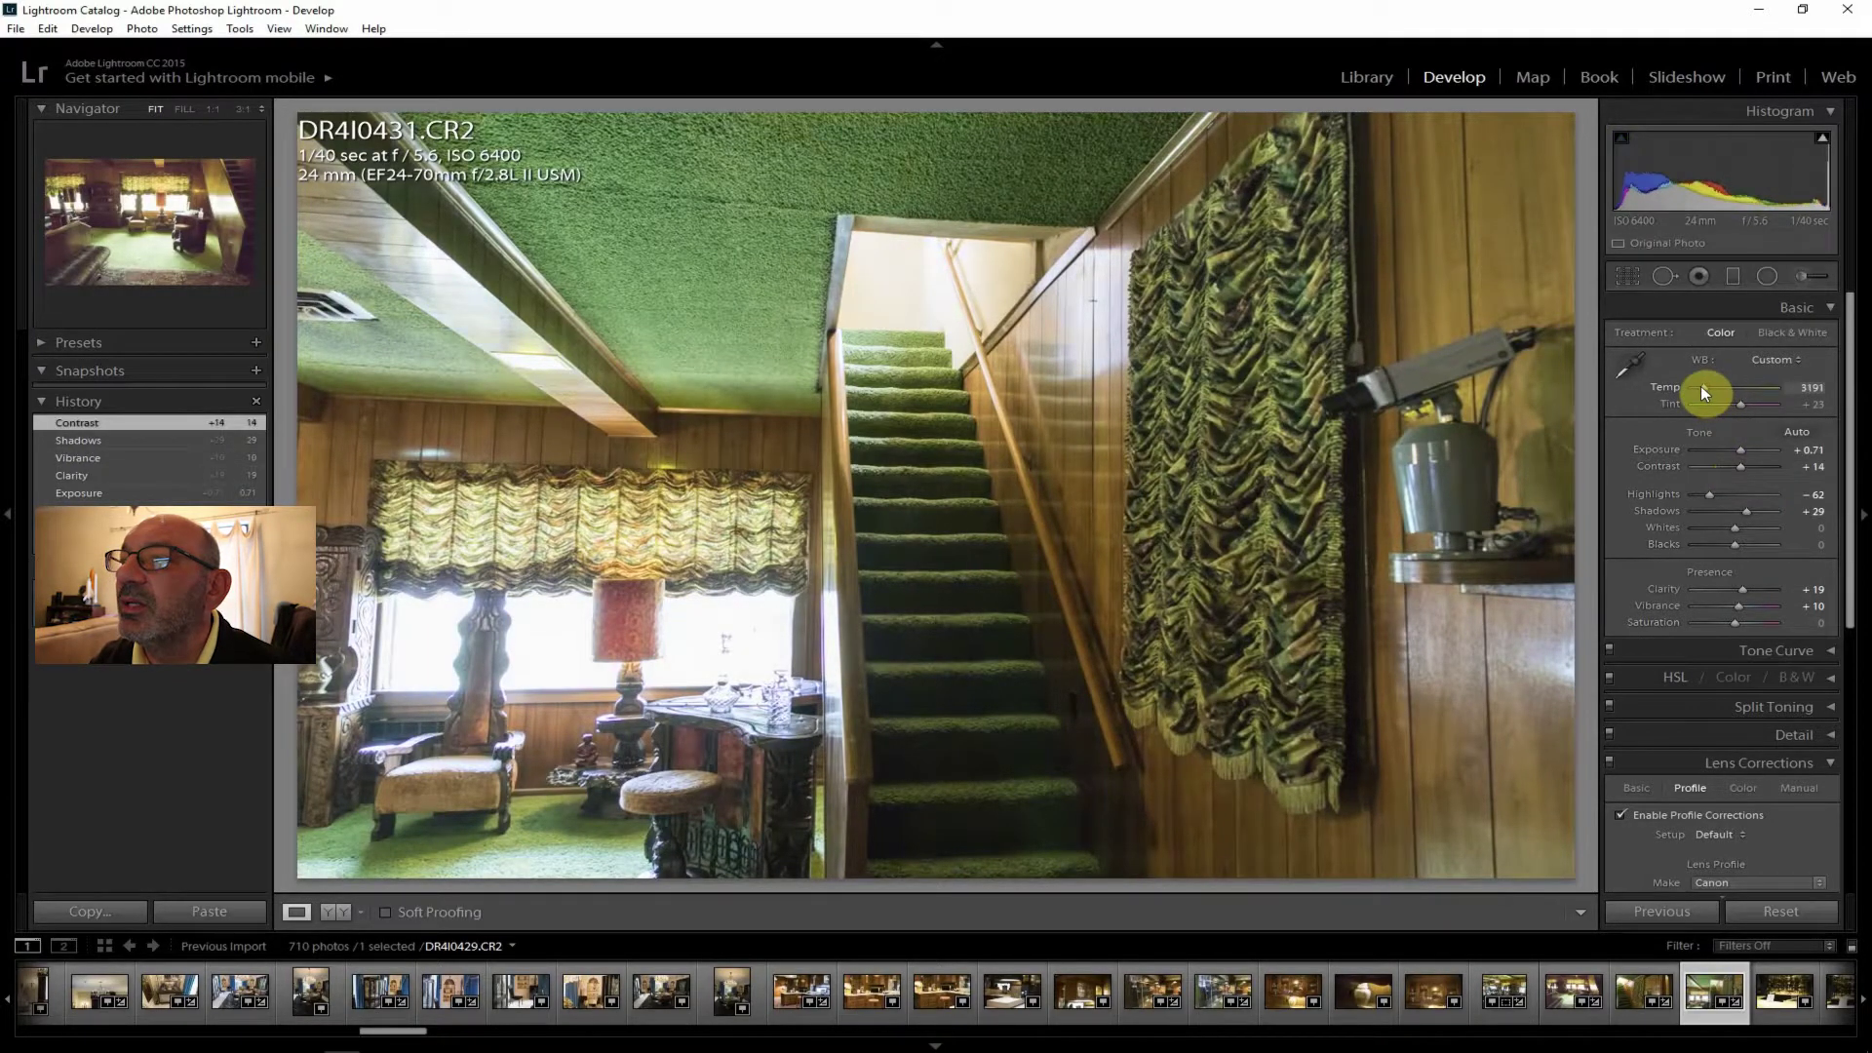
drag(1700, 384, 1701, 384)
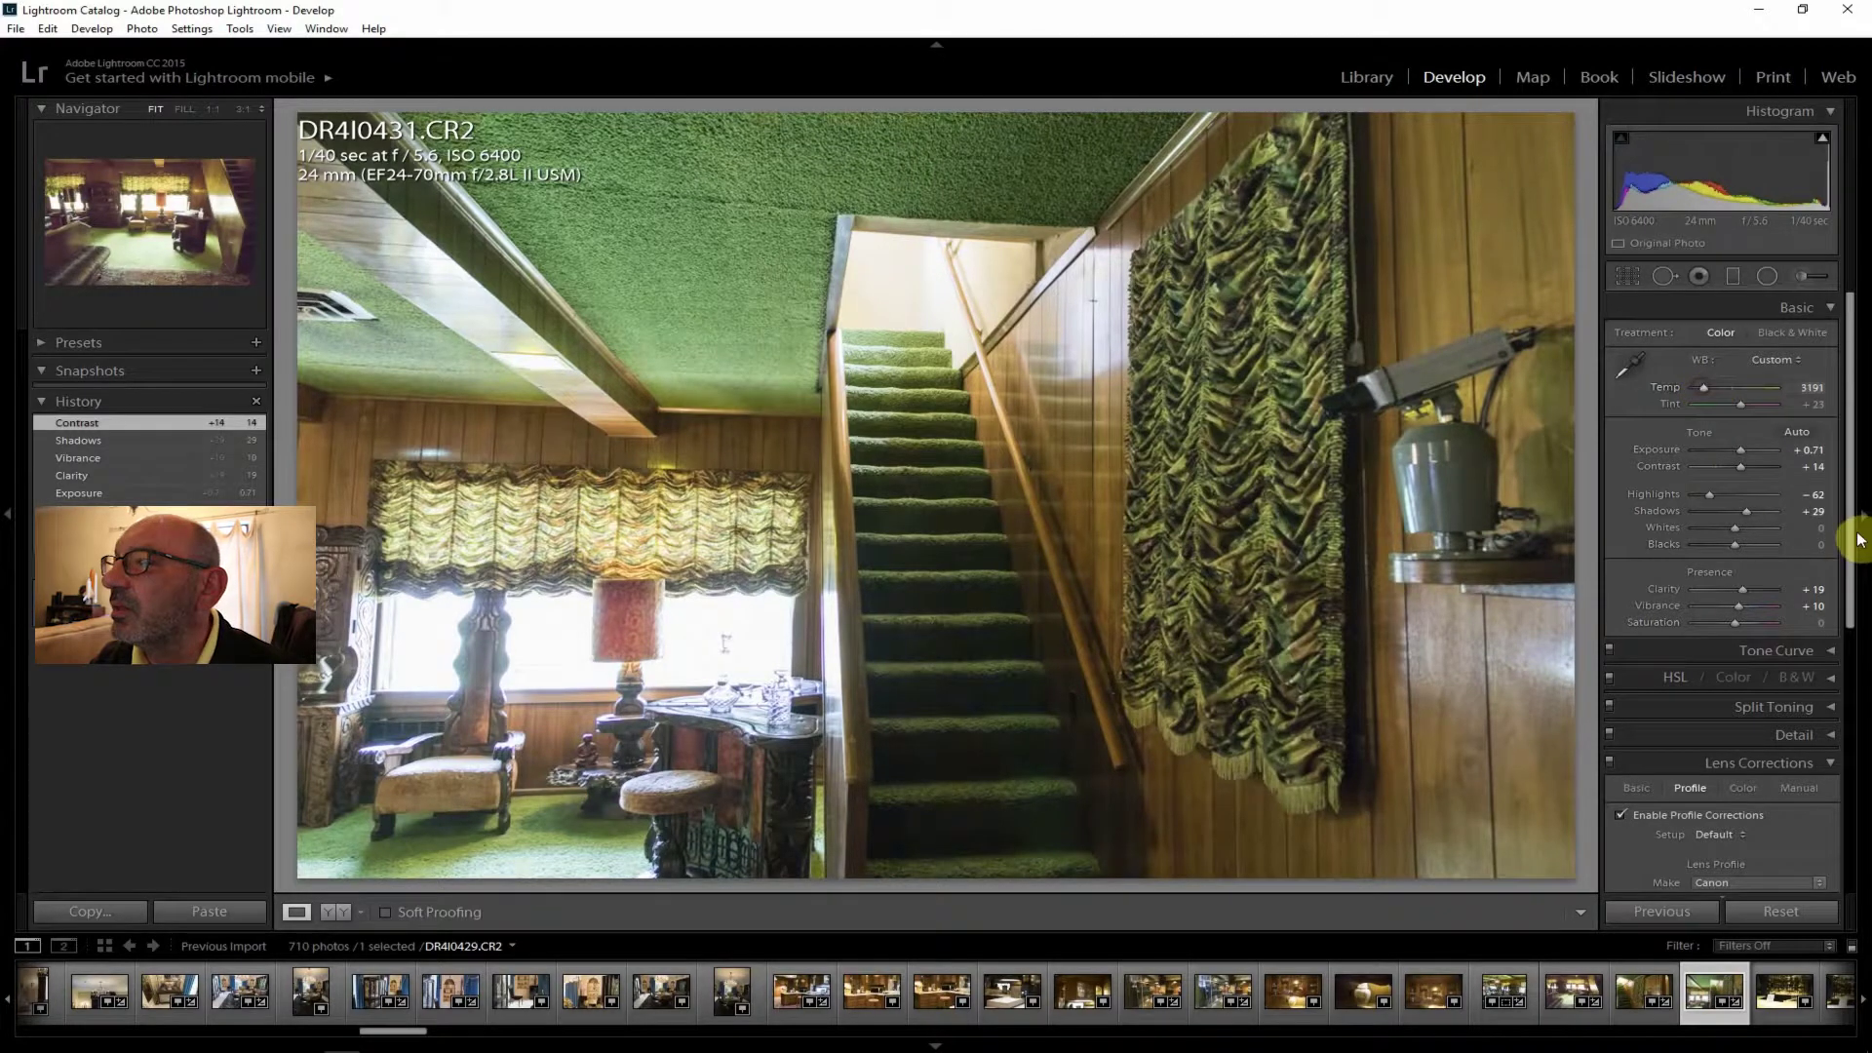
Set the Dehaze amount of DR4I0431.CR2 to +14 and export the photo.
drag(1856, 535, 1855, 799)
drag(1733, 854, 1737, 844)
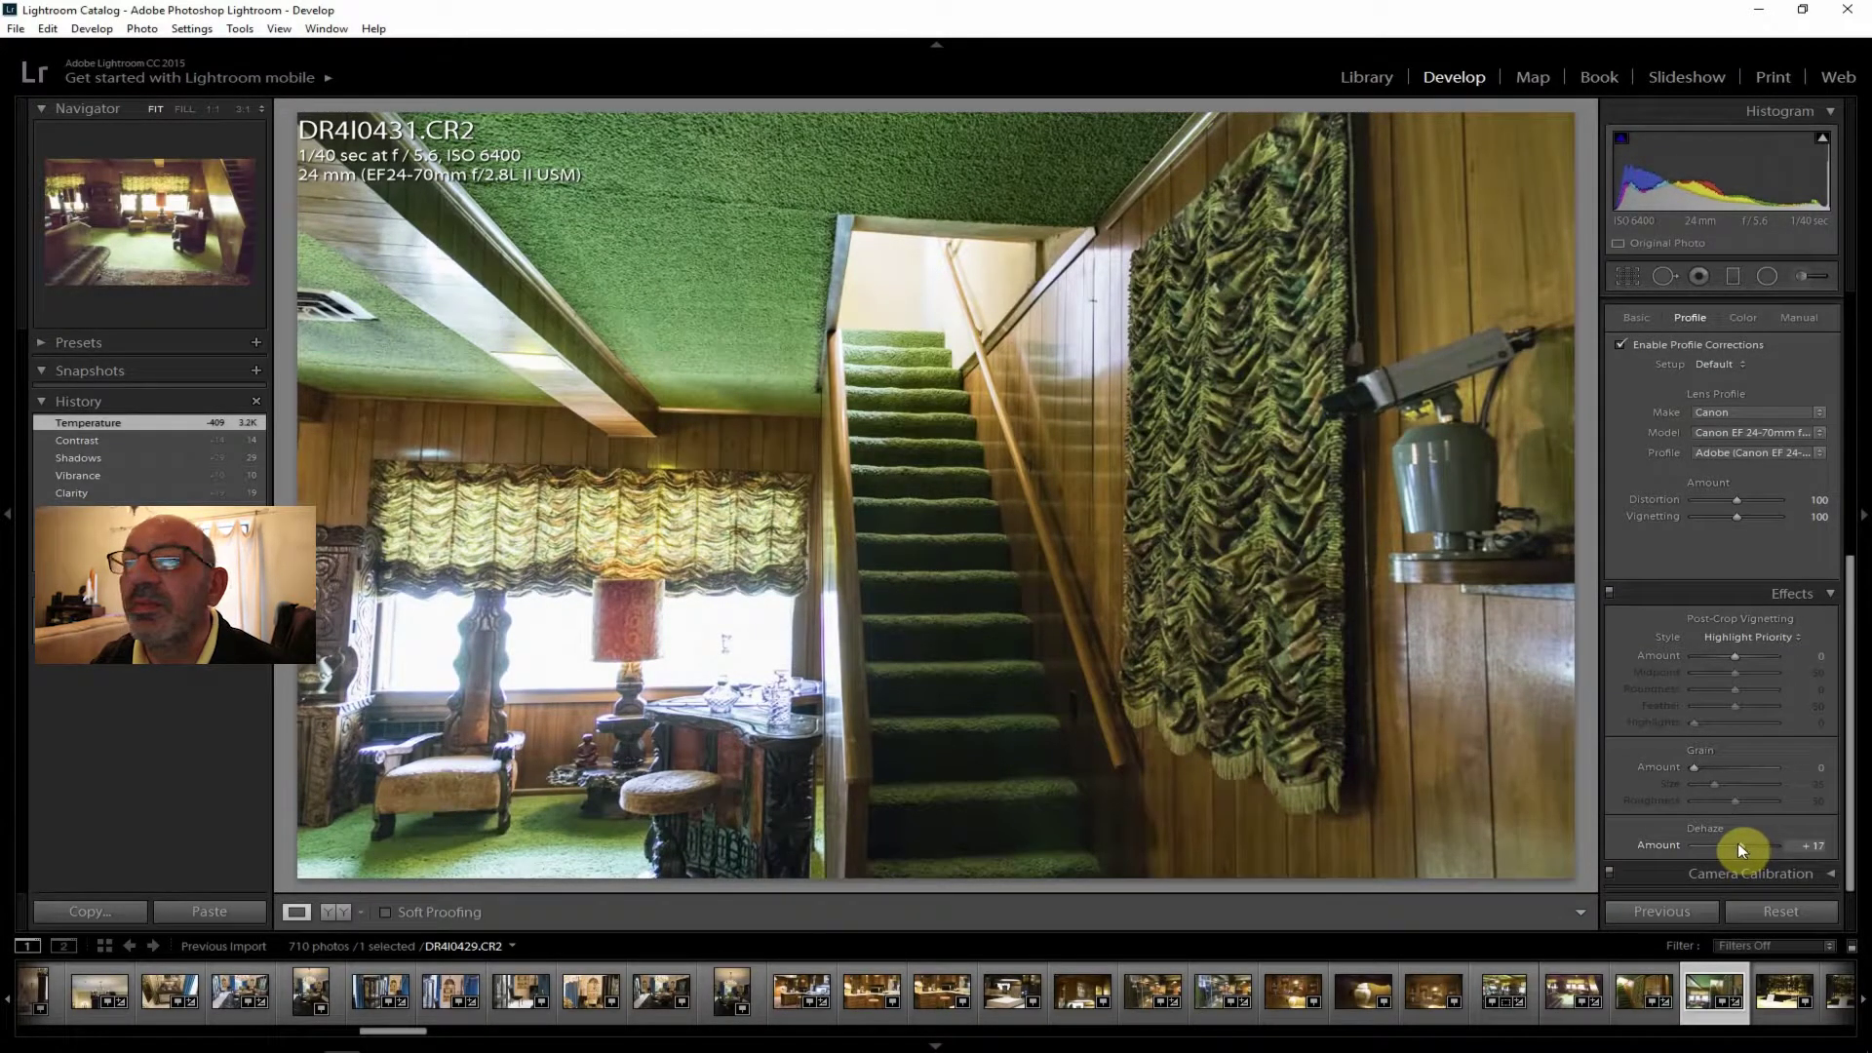
drag(1738, 842, 1737, 843)
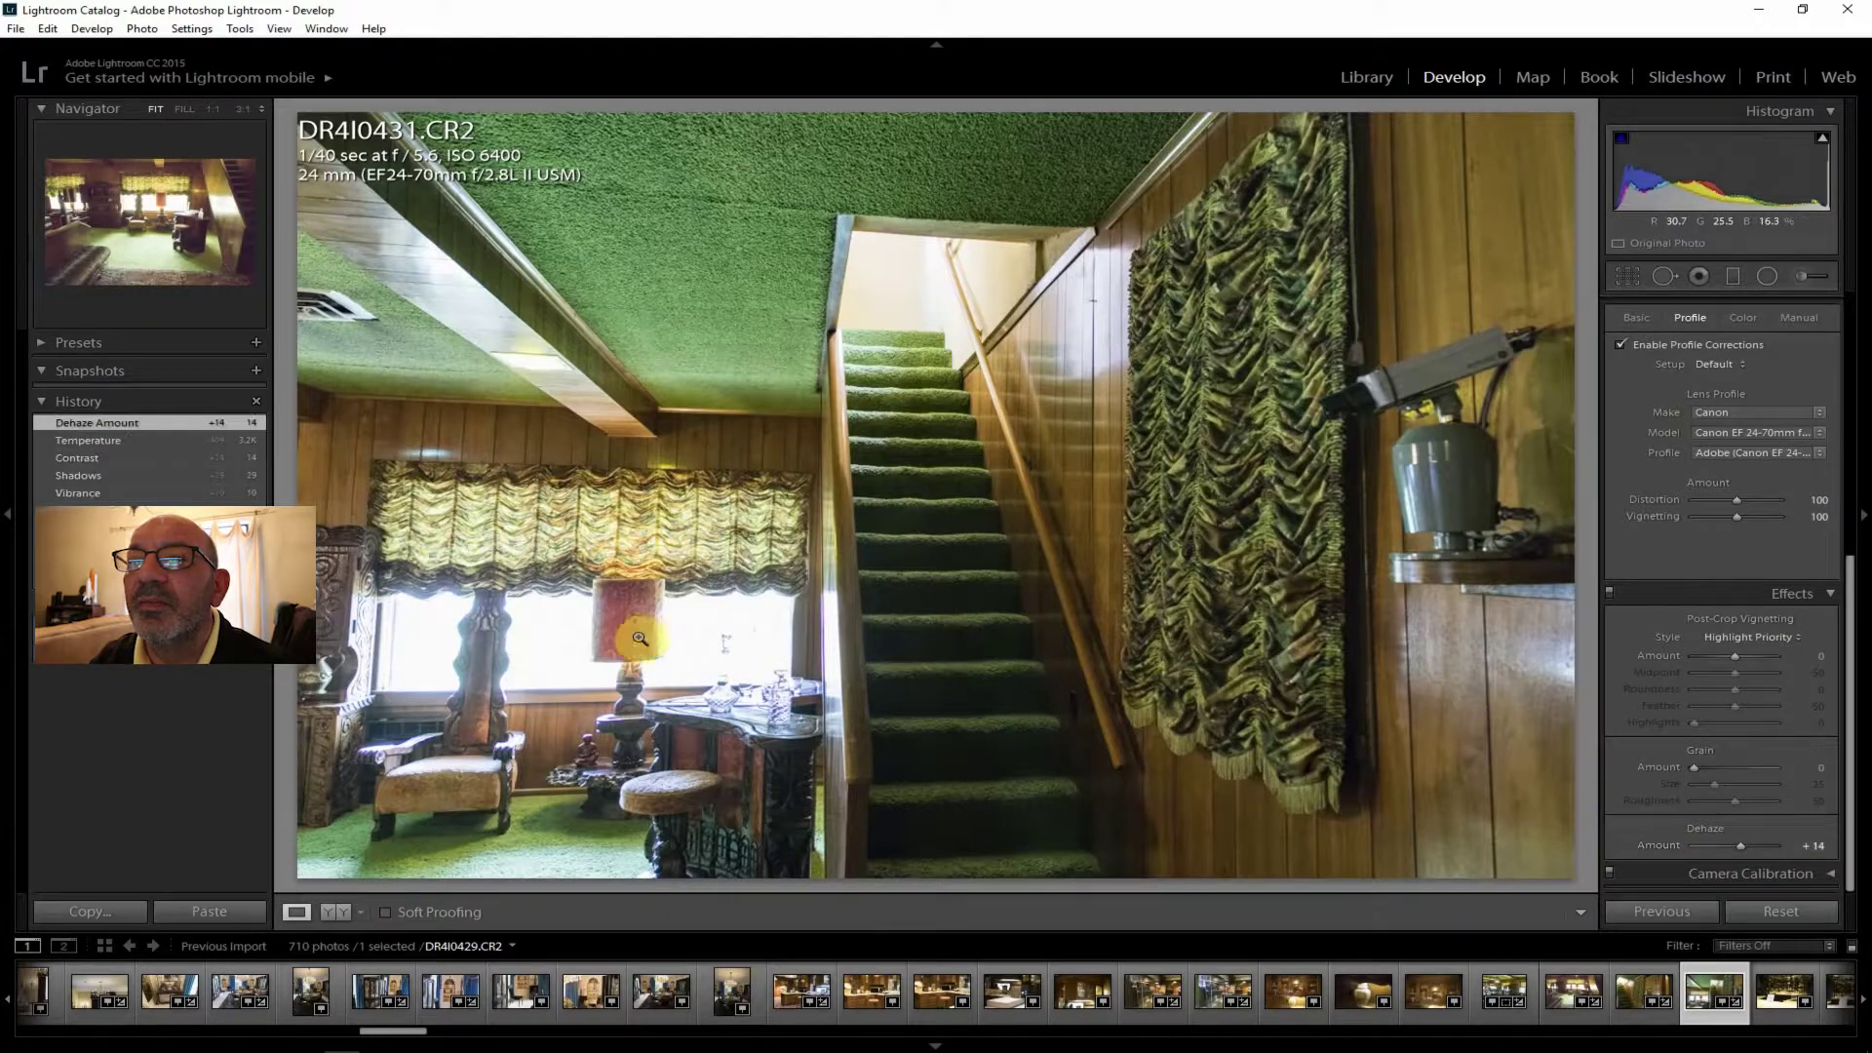
click(16, 29)
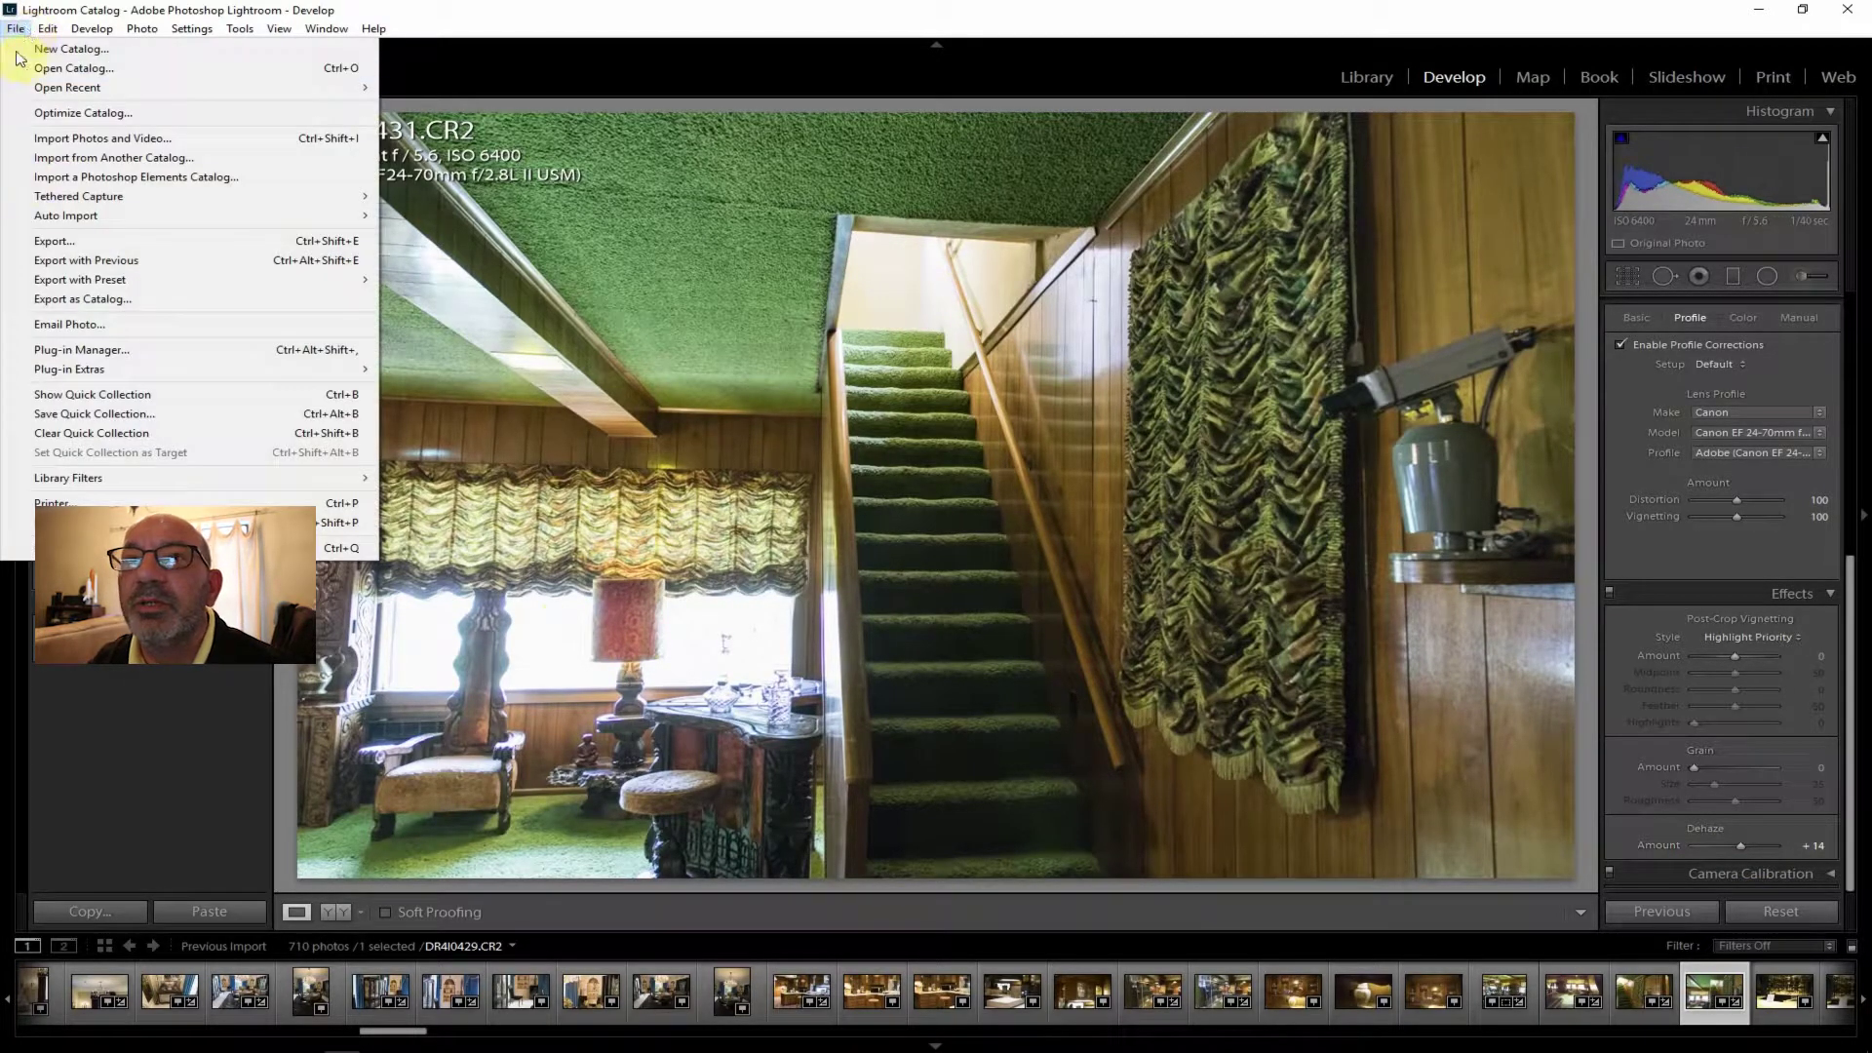
click(58, 241)
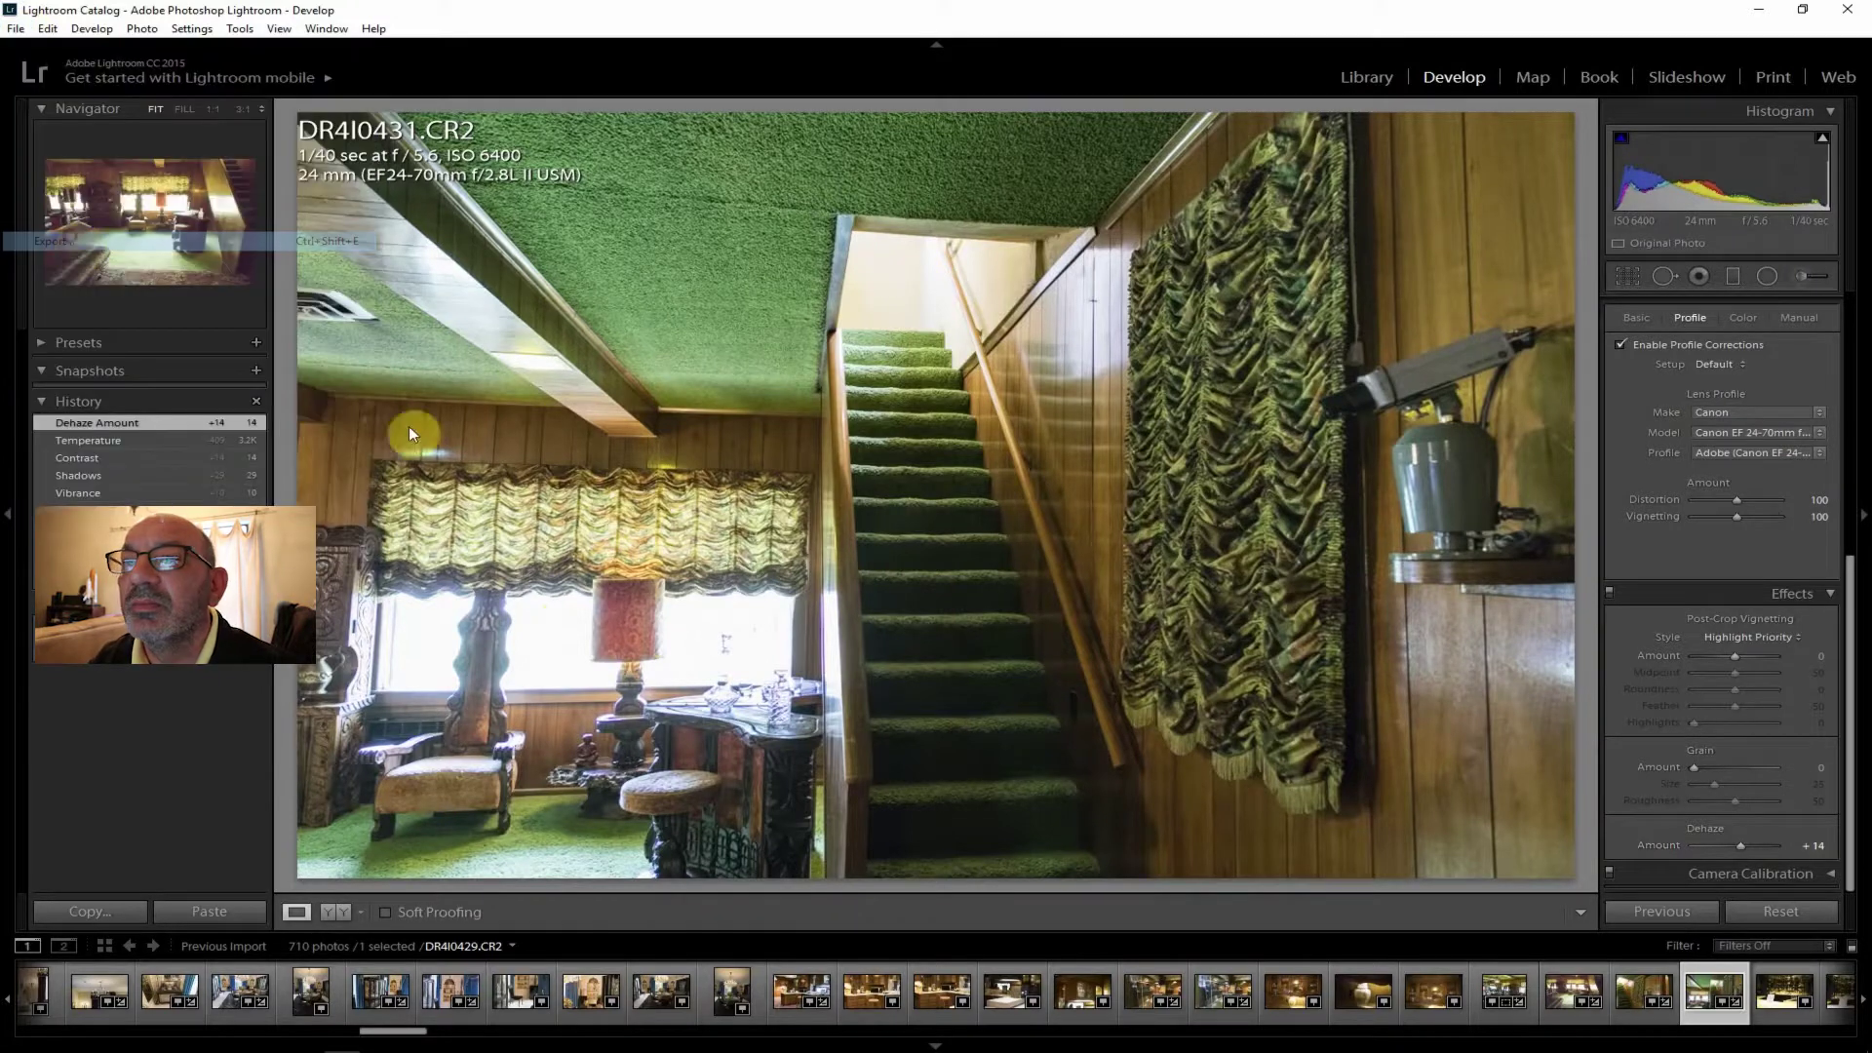
click(1260, 1026)
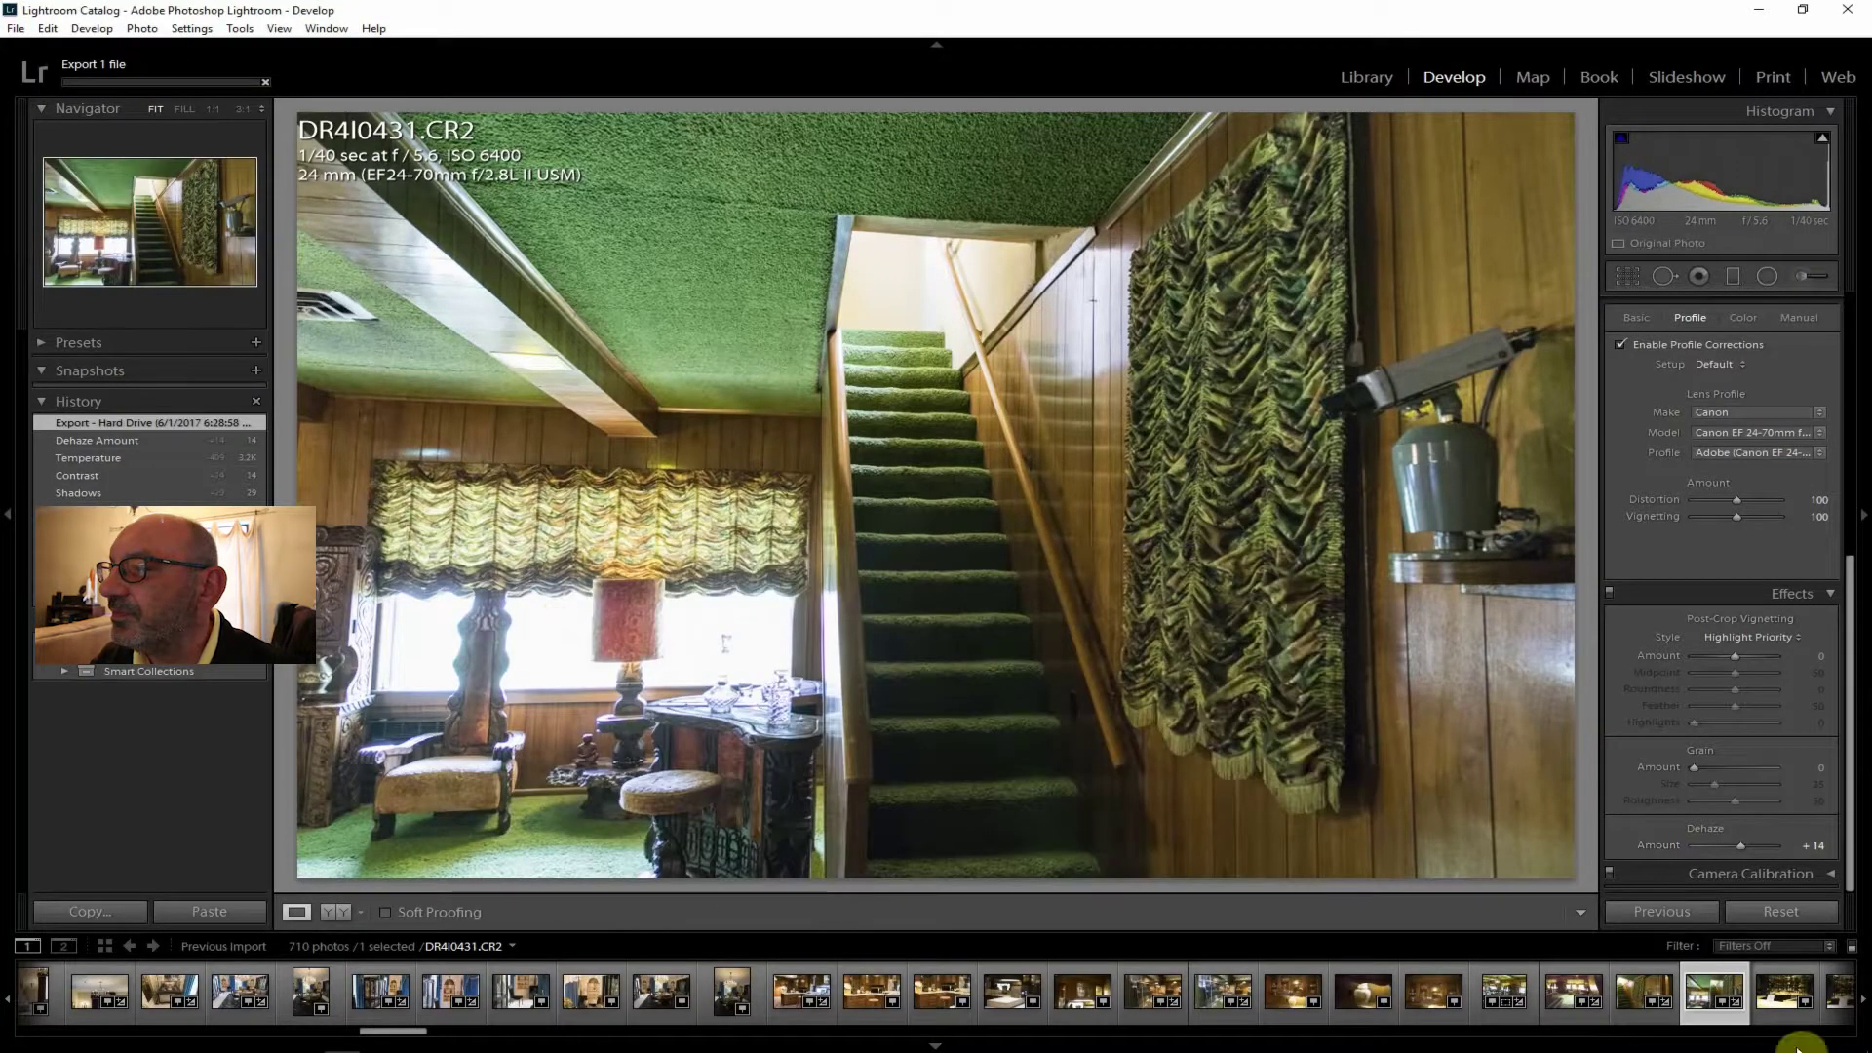
Review the bar and picture frame photos DR4I0432.CR2 to DR4I0434.CR2 and open the yellow lounge photo DR4I0435.CR2.
click(1775, 983)
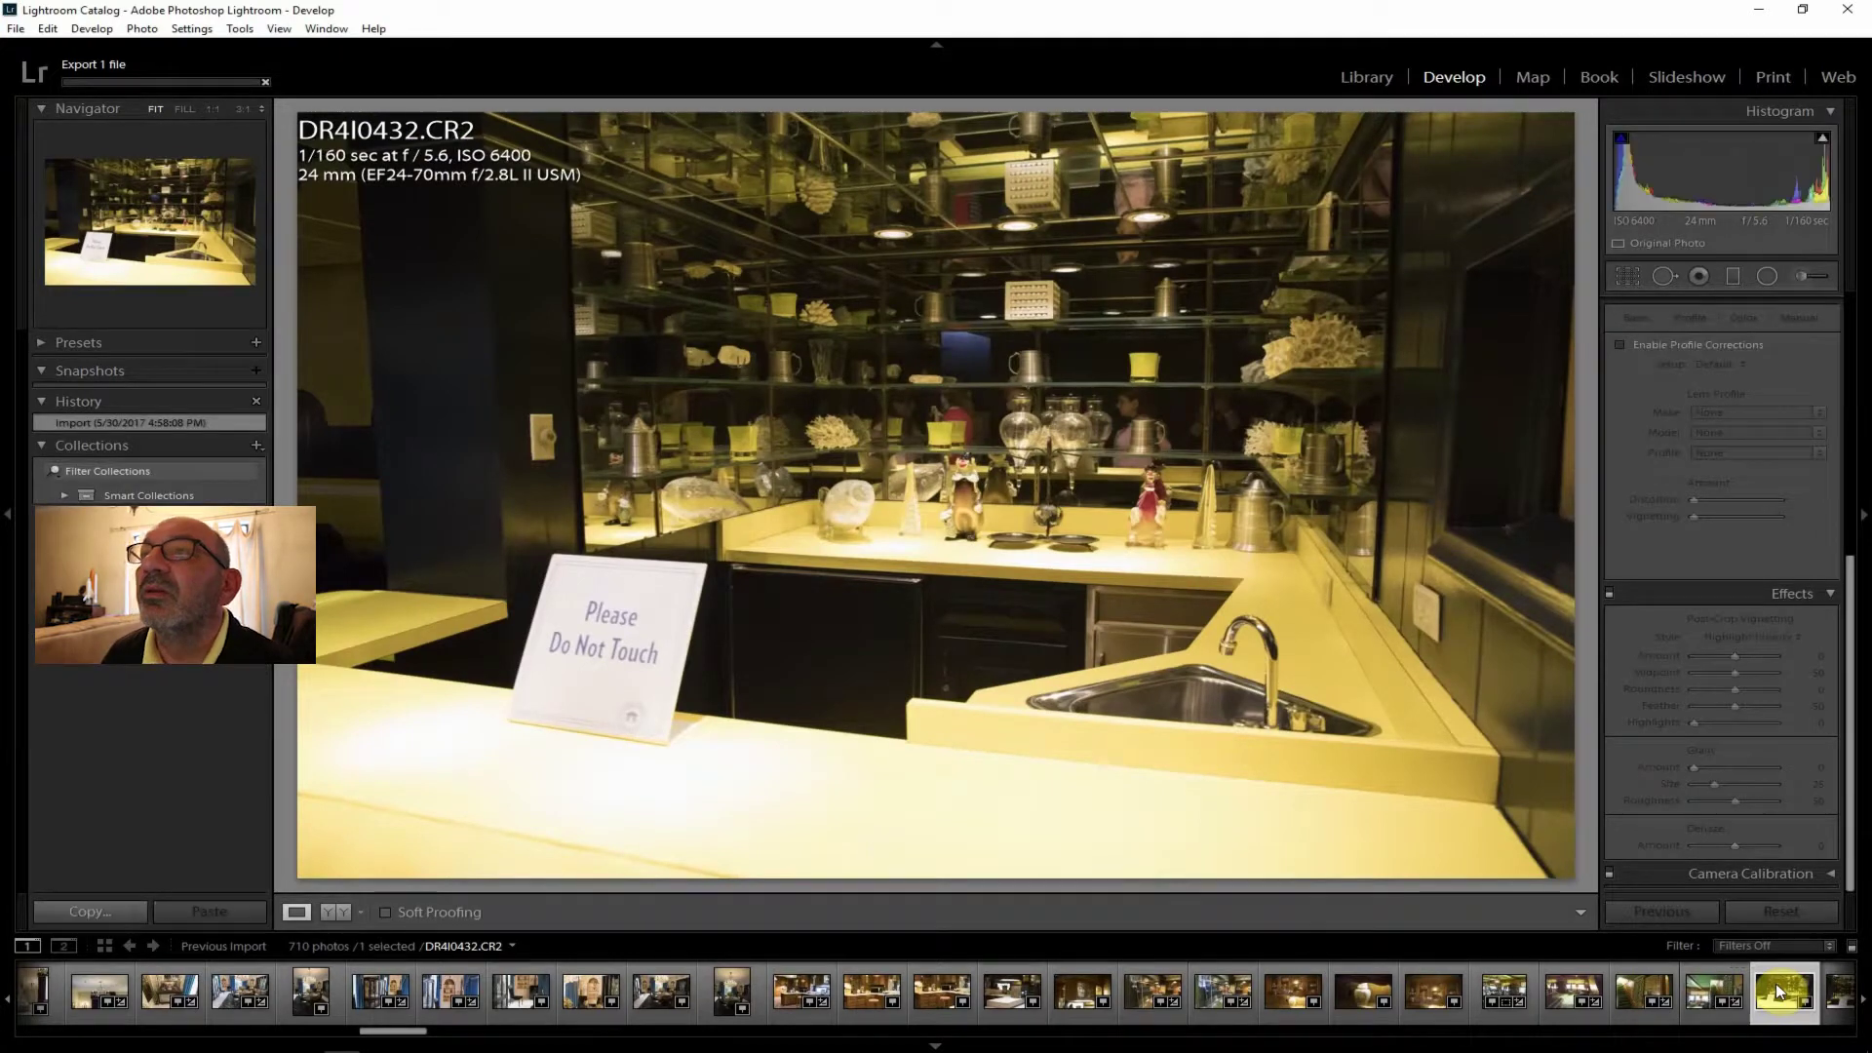
click(1839, 995)
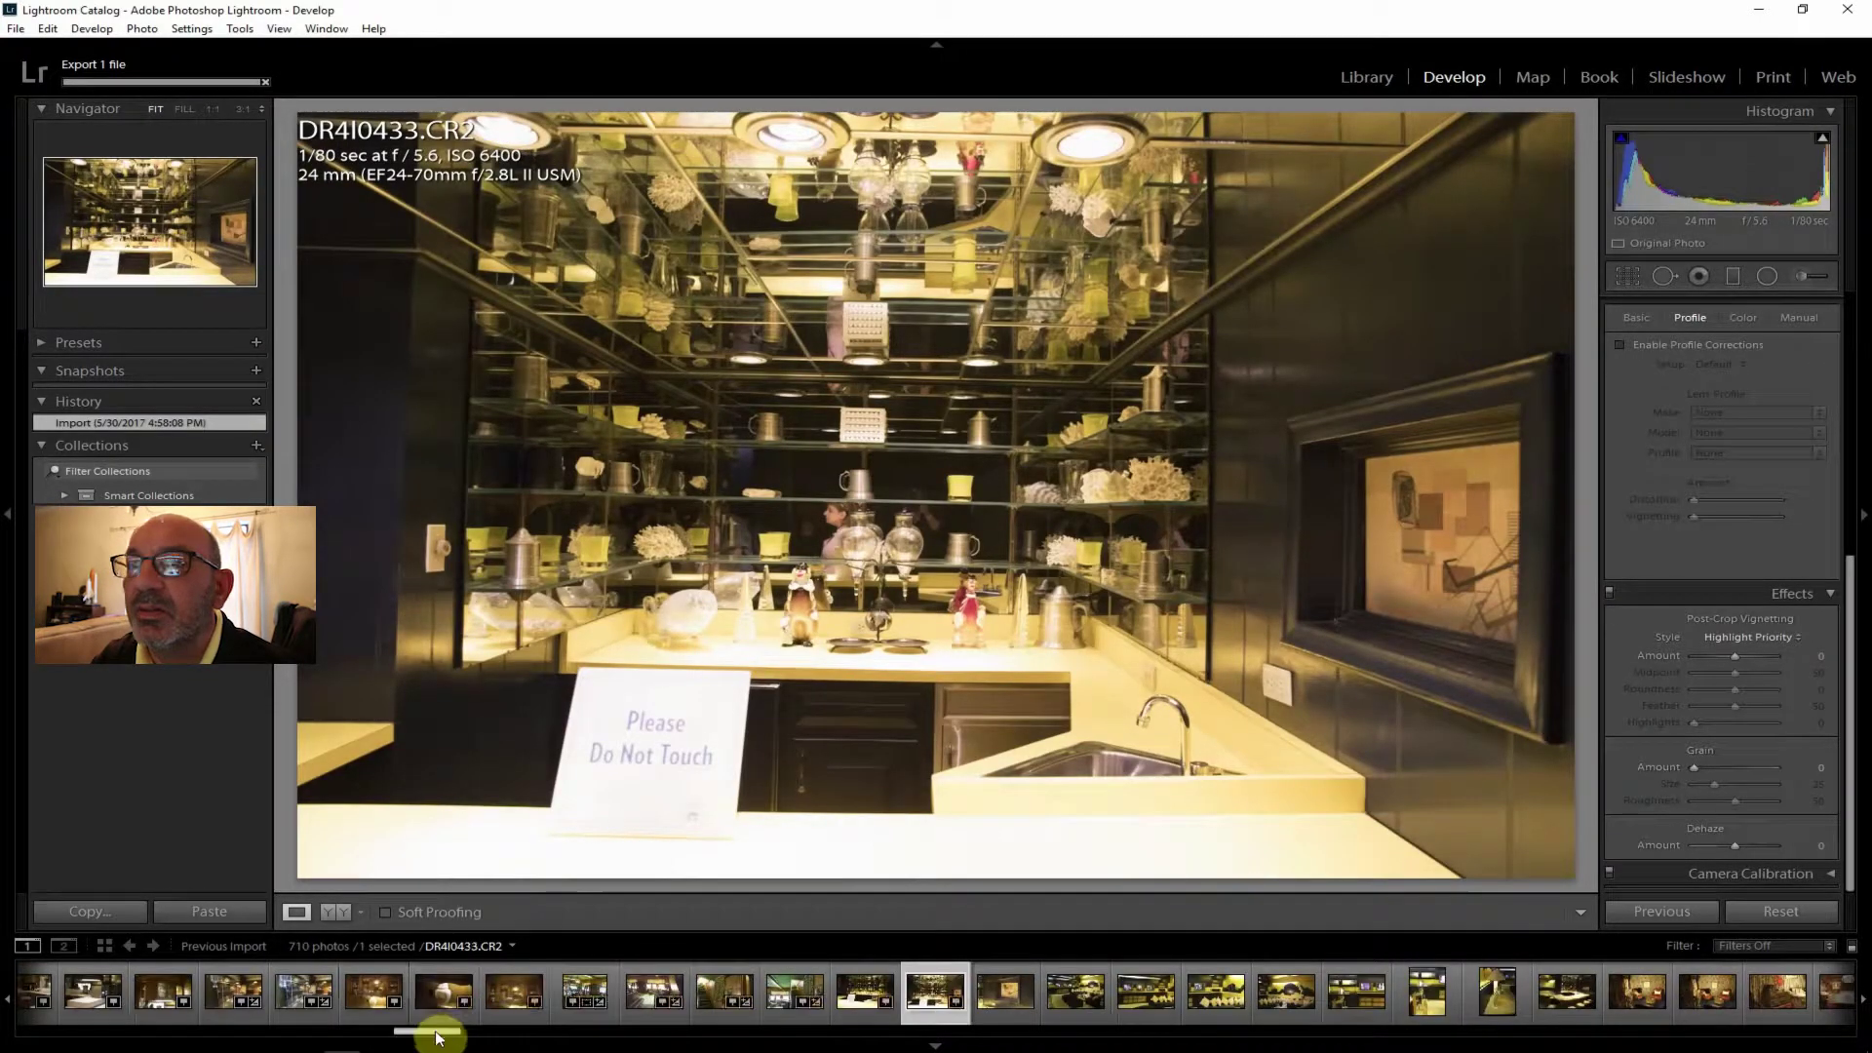
drag(436, 1032, 457, 1032)
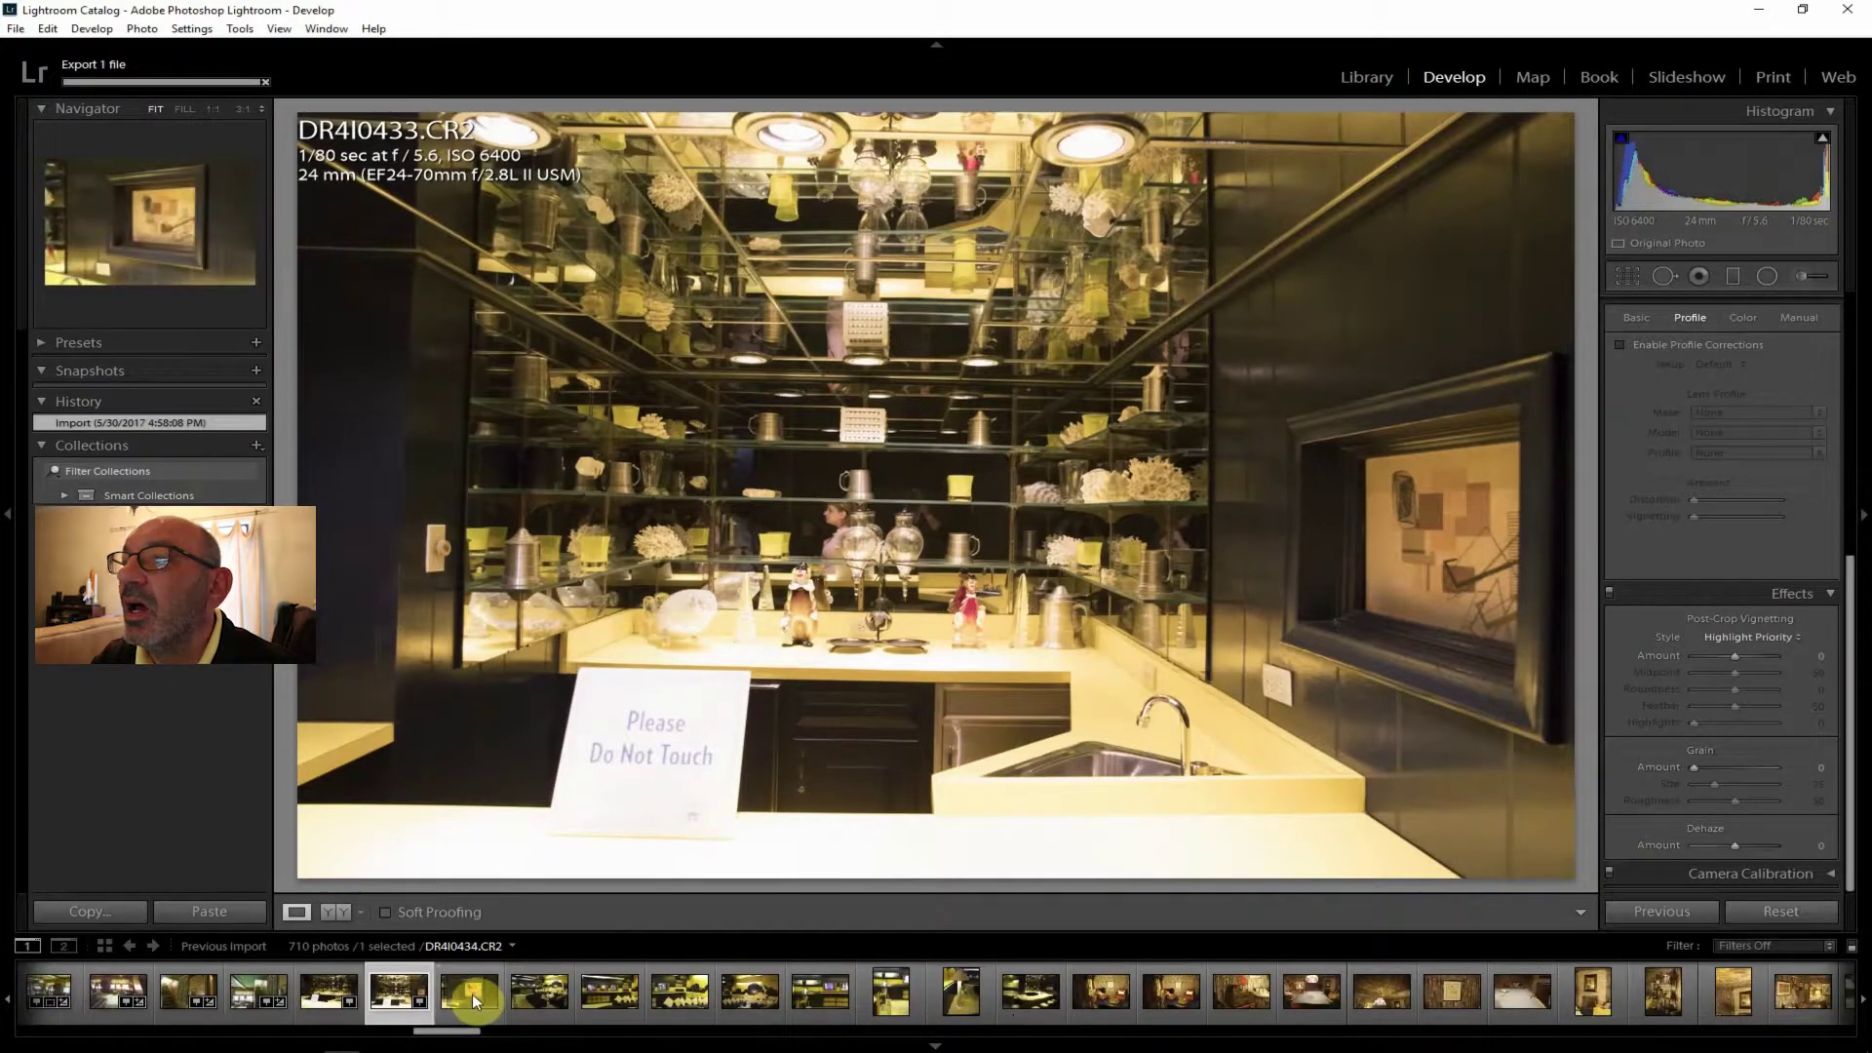
click(471, 992)
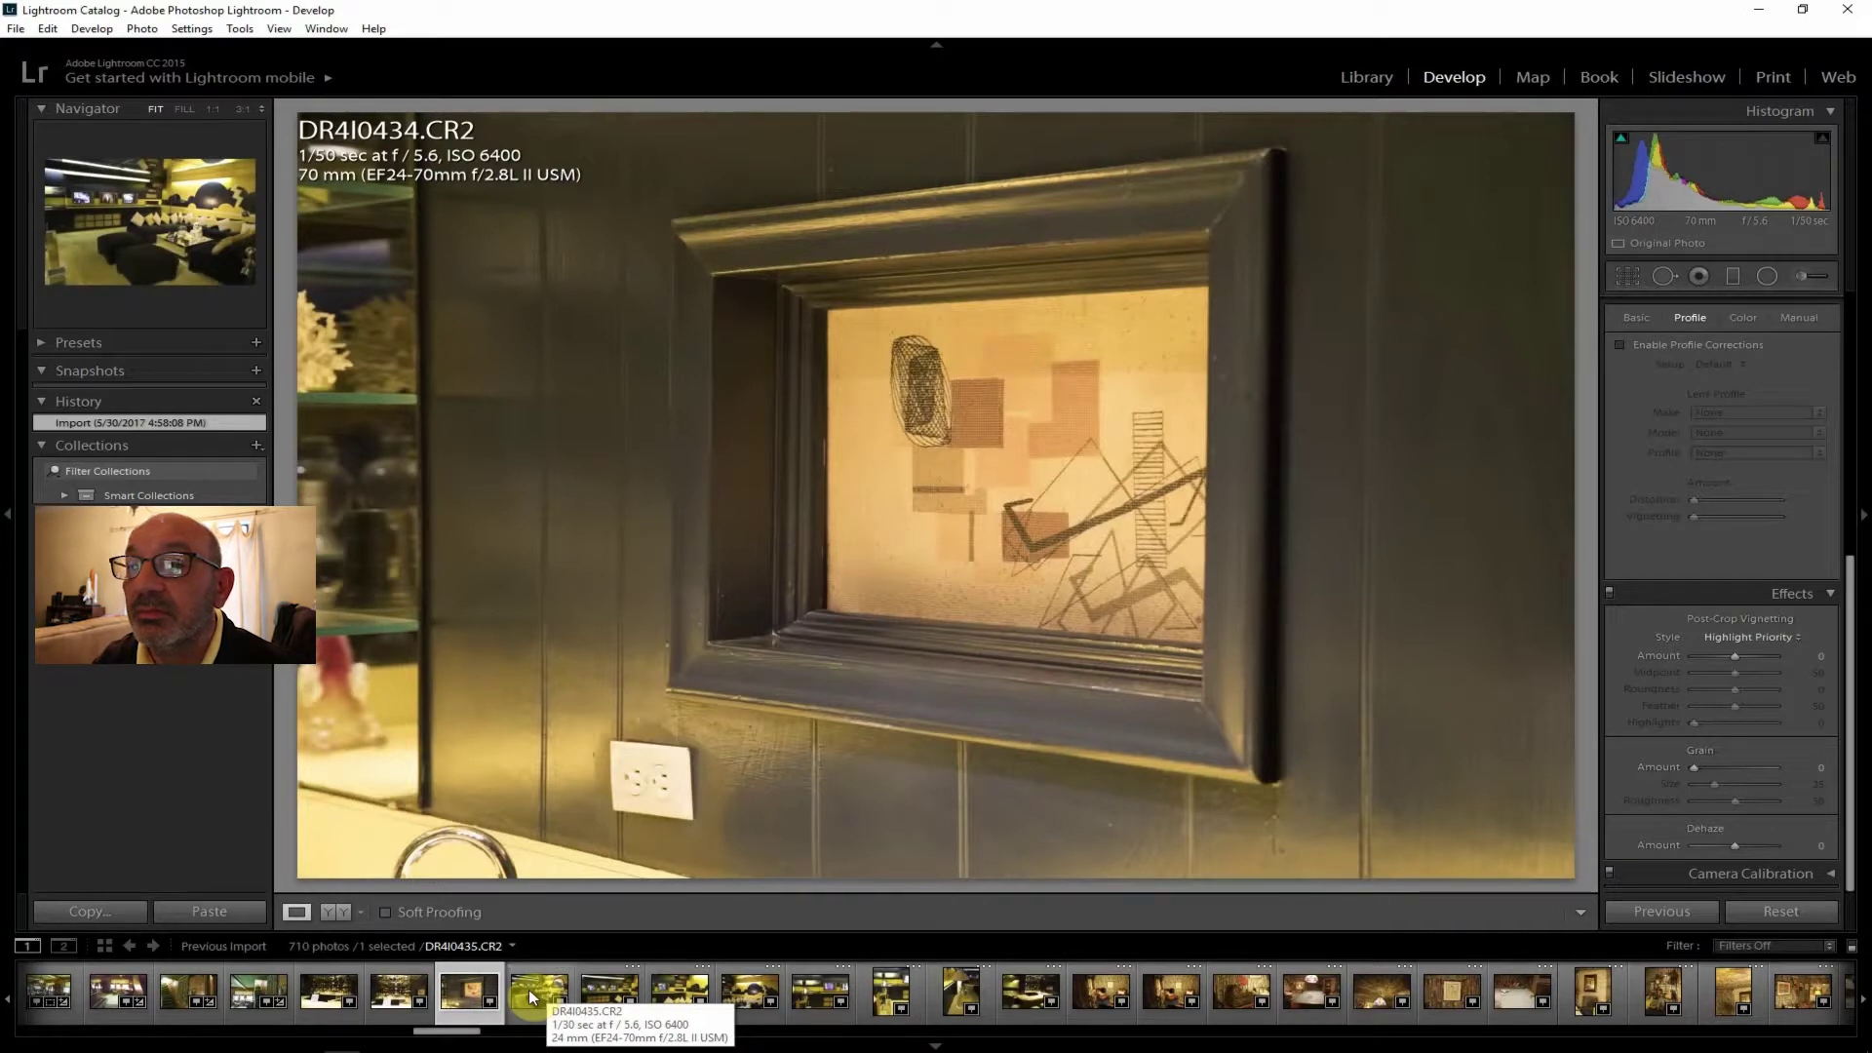
click(528, 990)
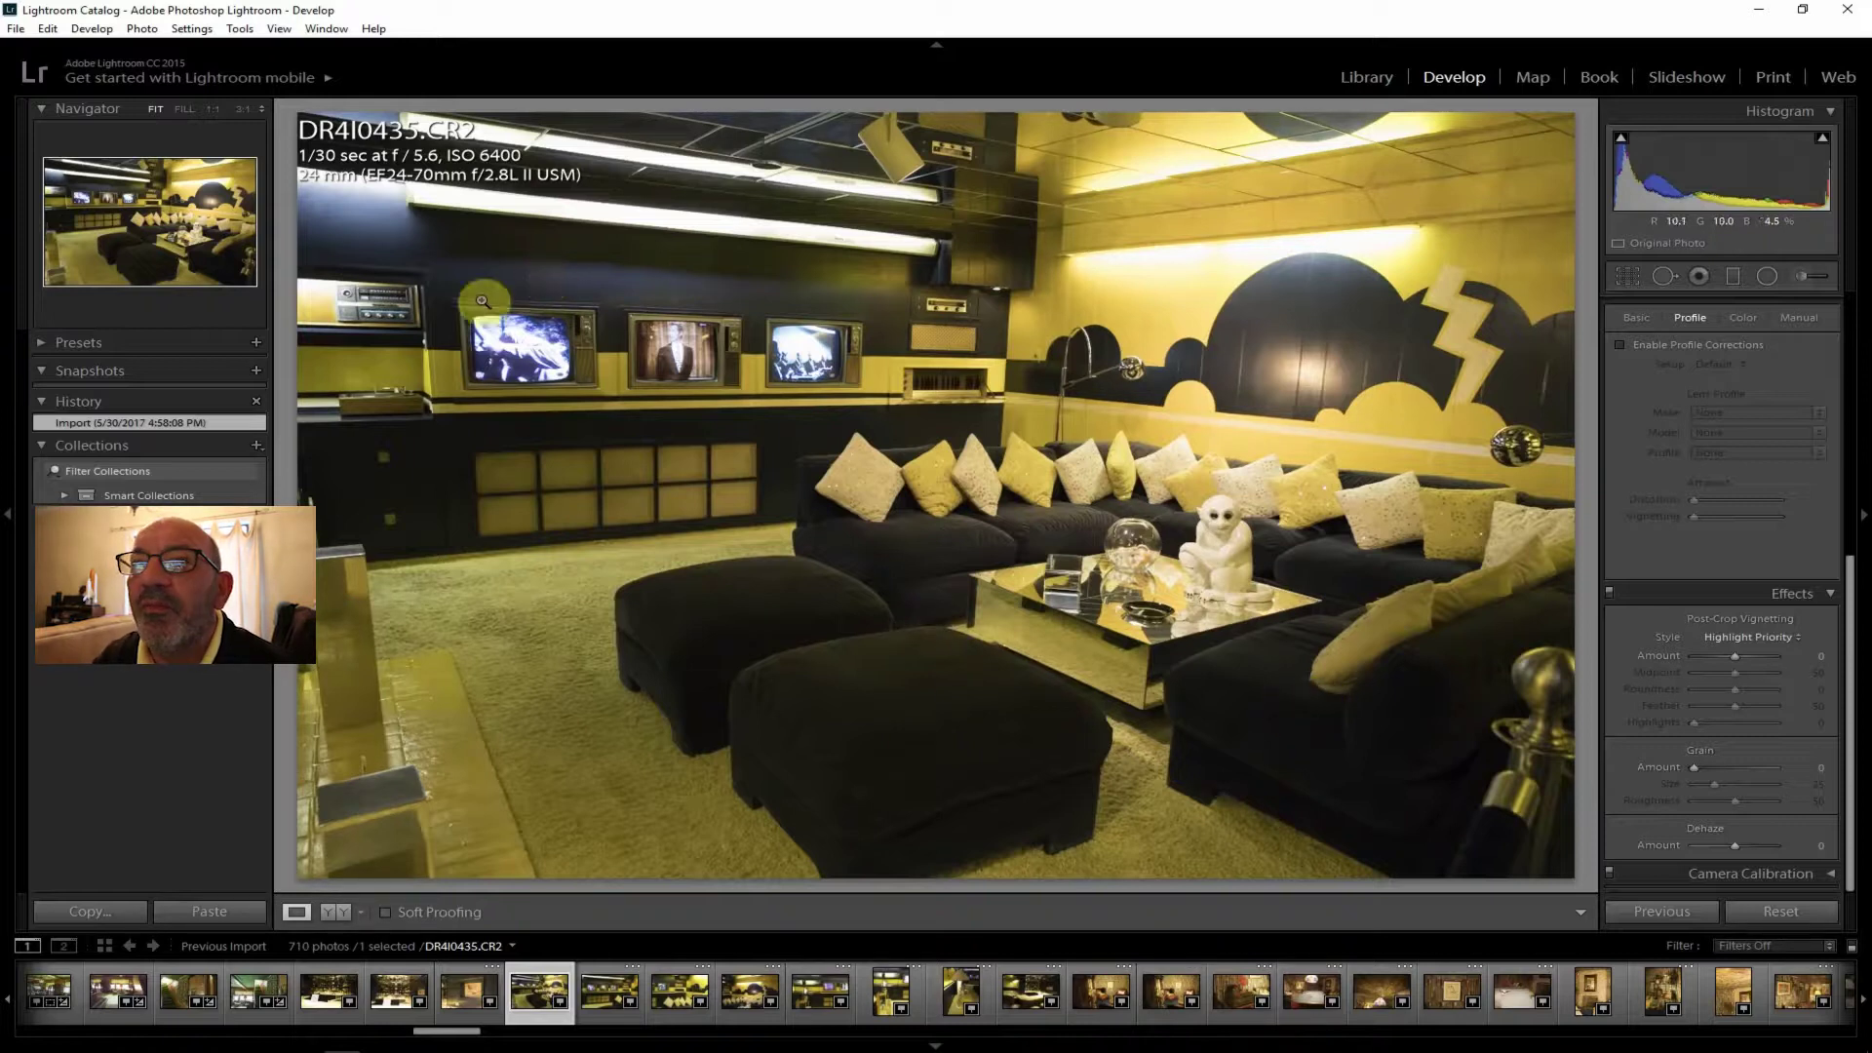
Inspect the televisions, the wall unit by the cushions and the monkey figurine in DR4I0435.CR2 at full size.
click(395, 310)
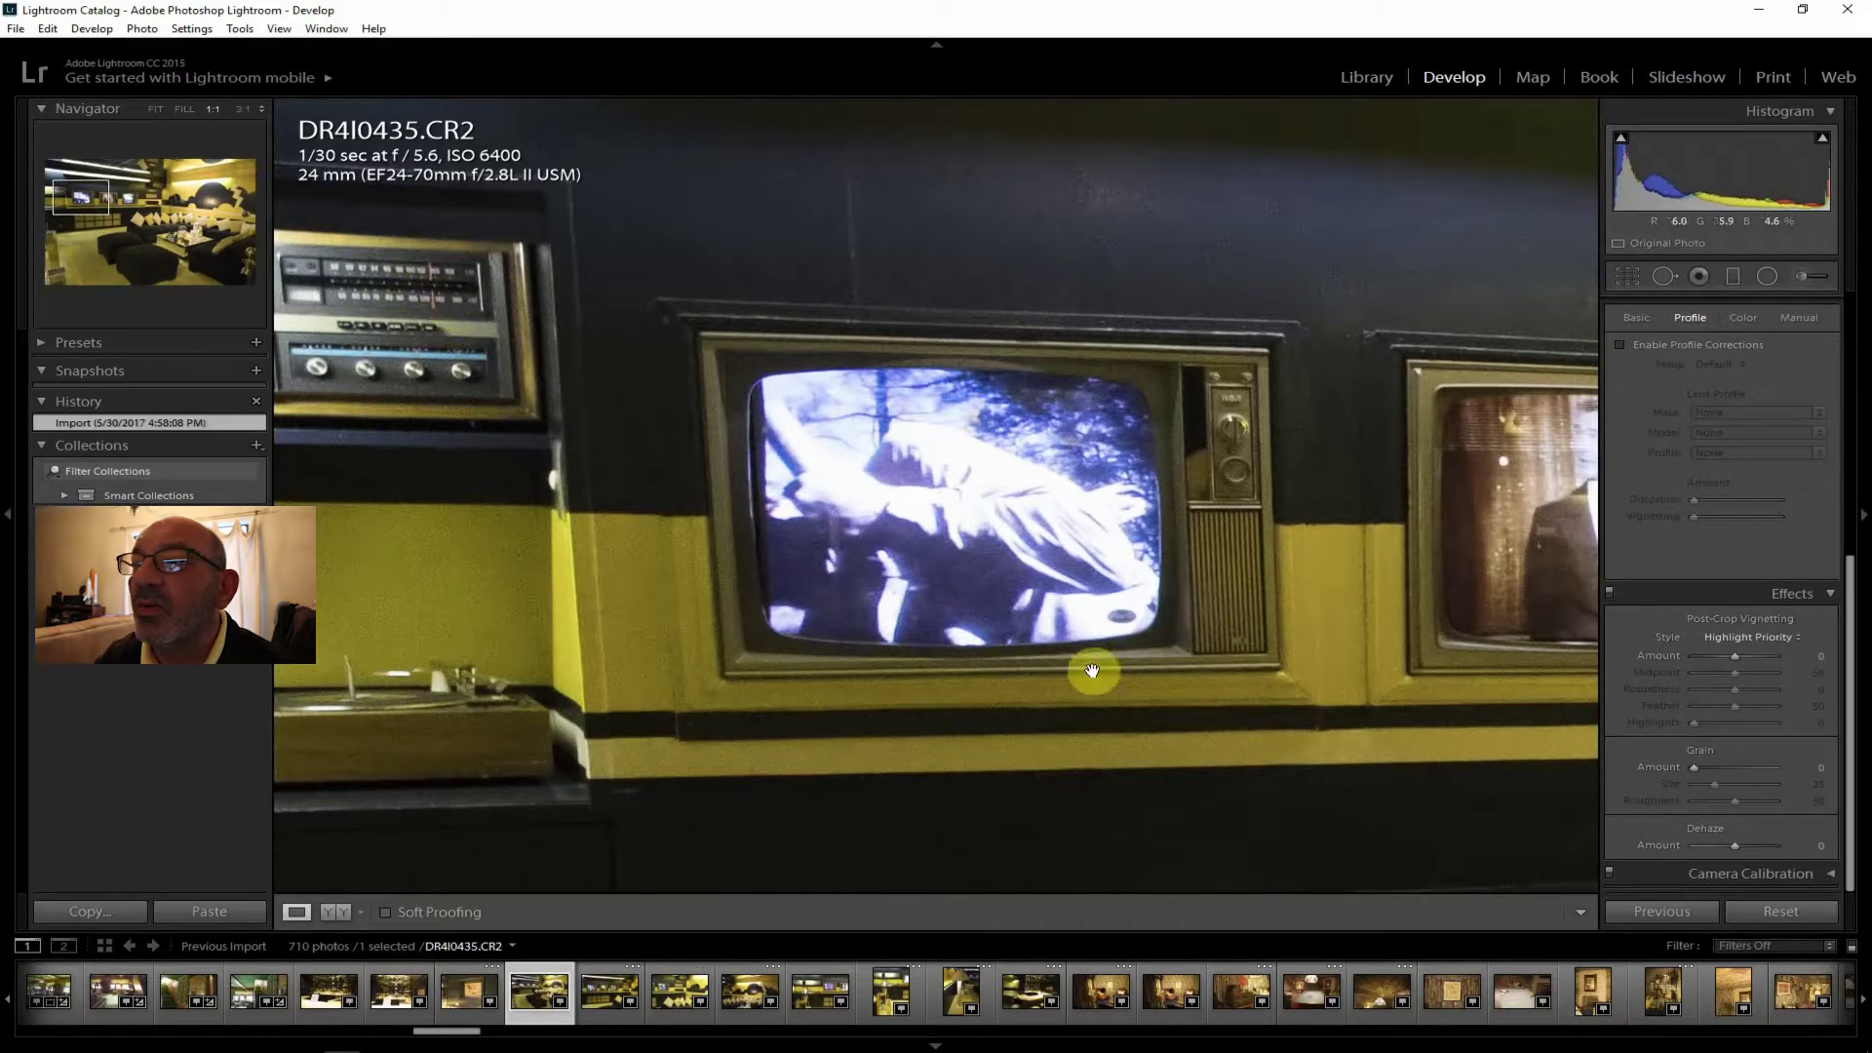
click(153, 108)
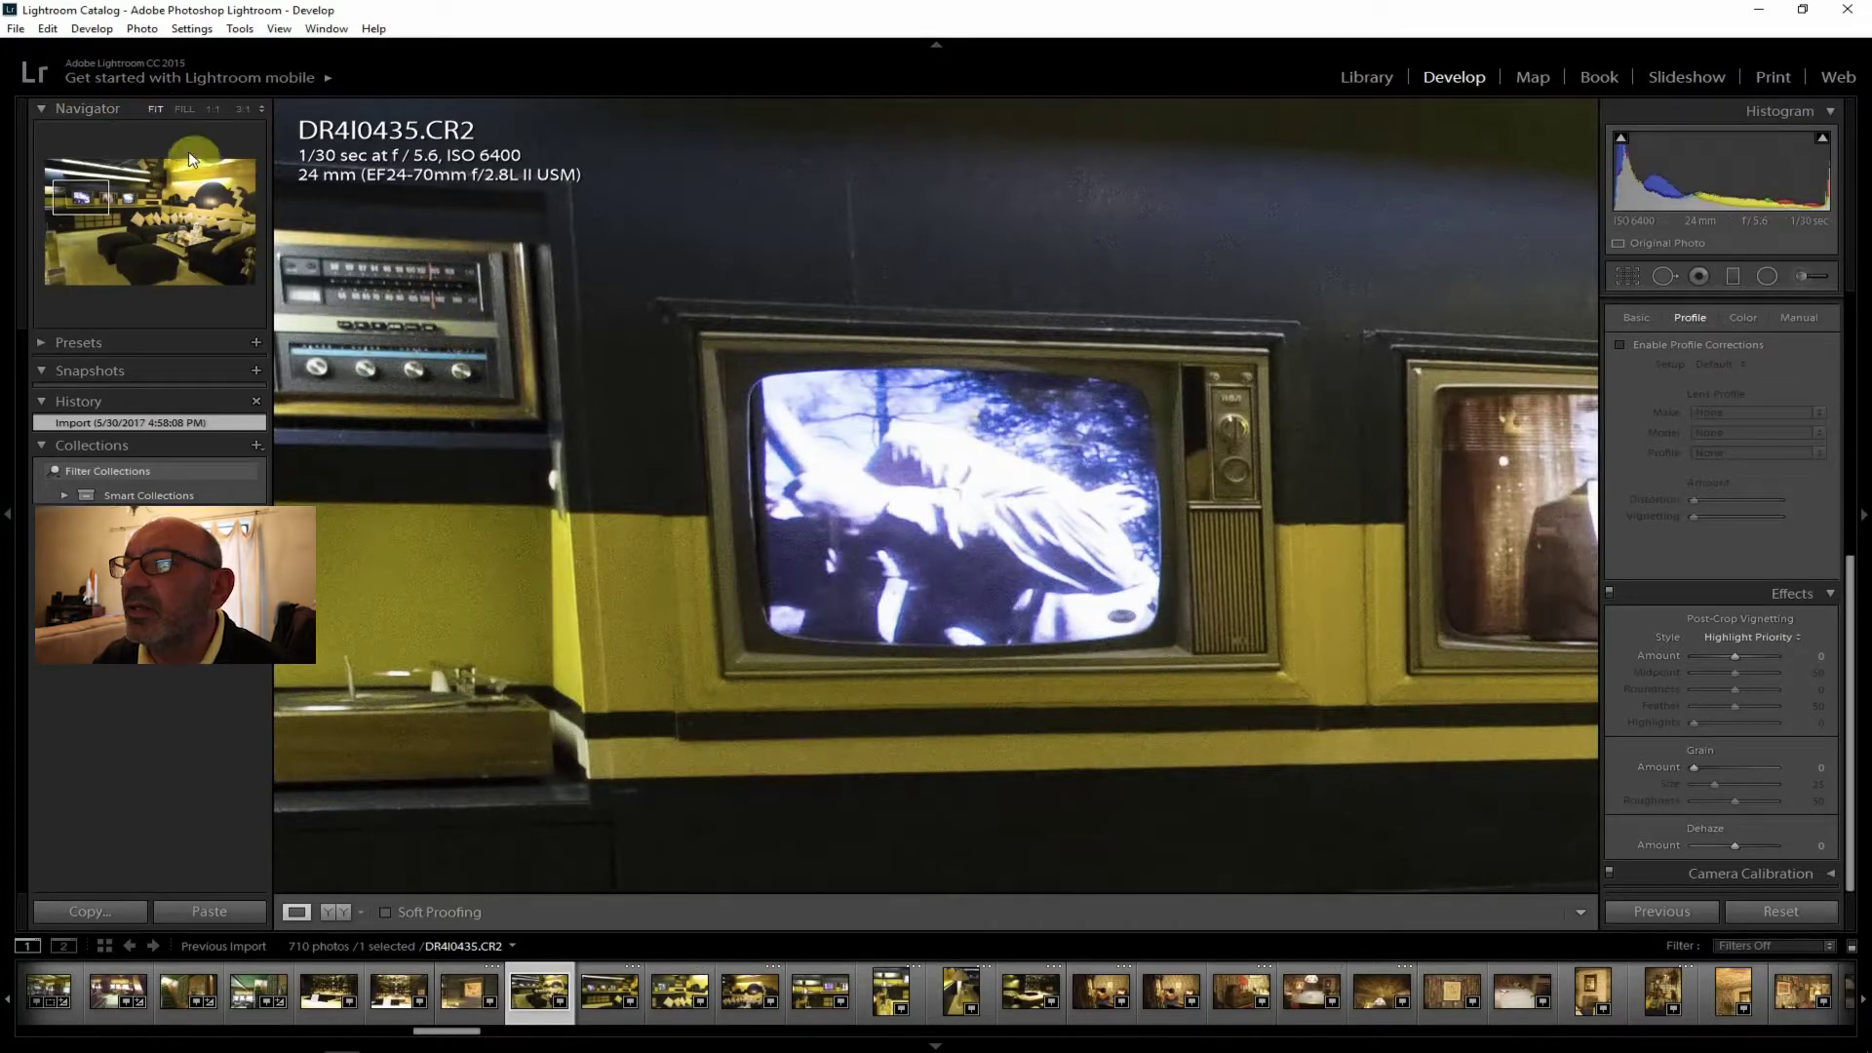
click(950, 395)
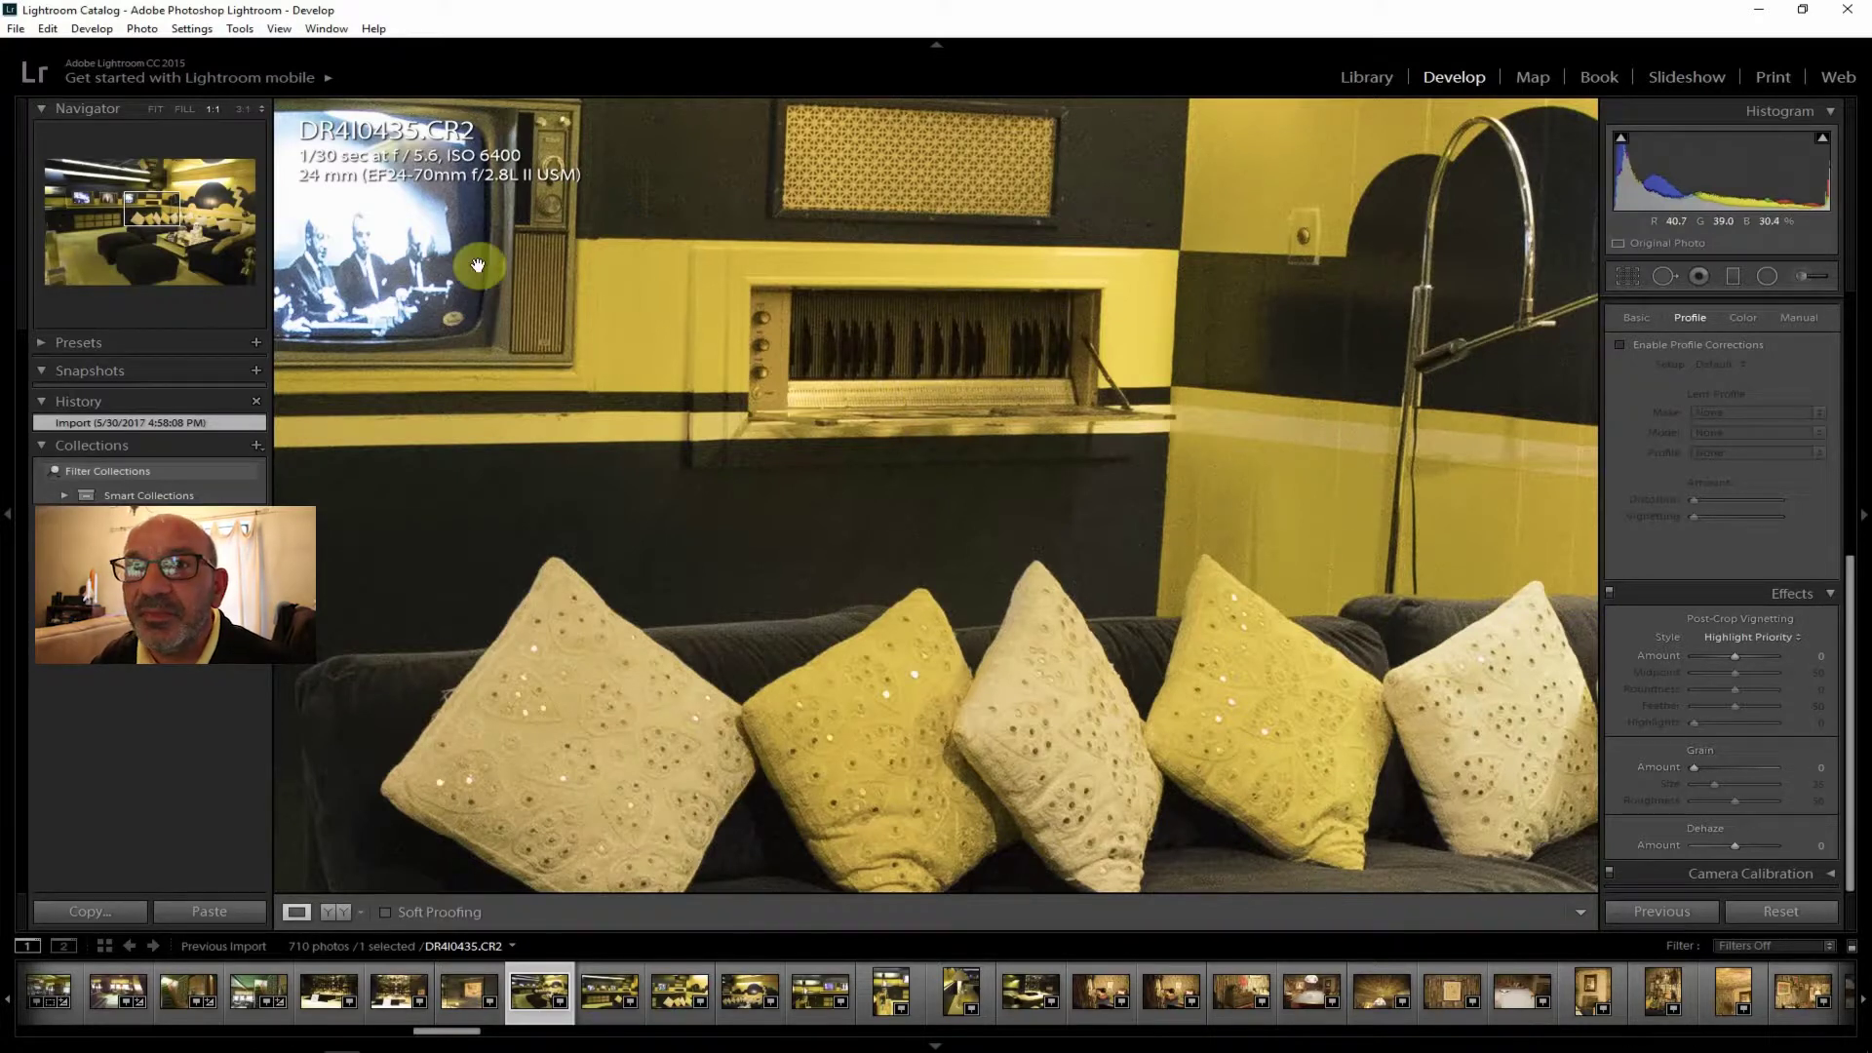
click(158, 109)
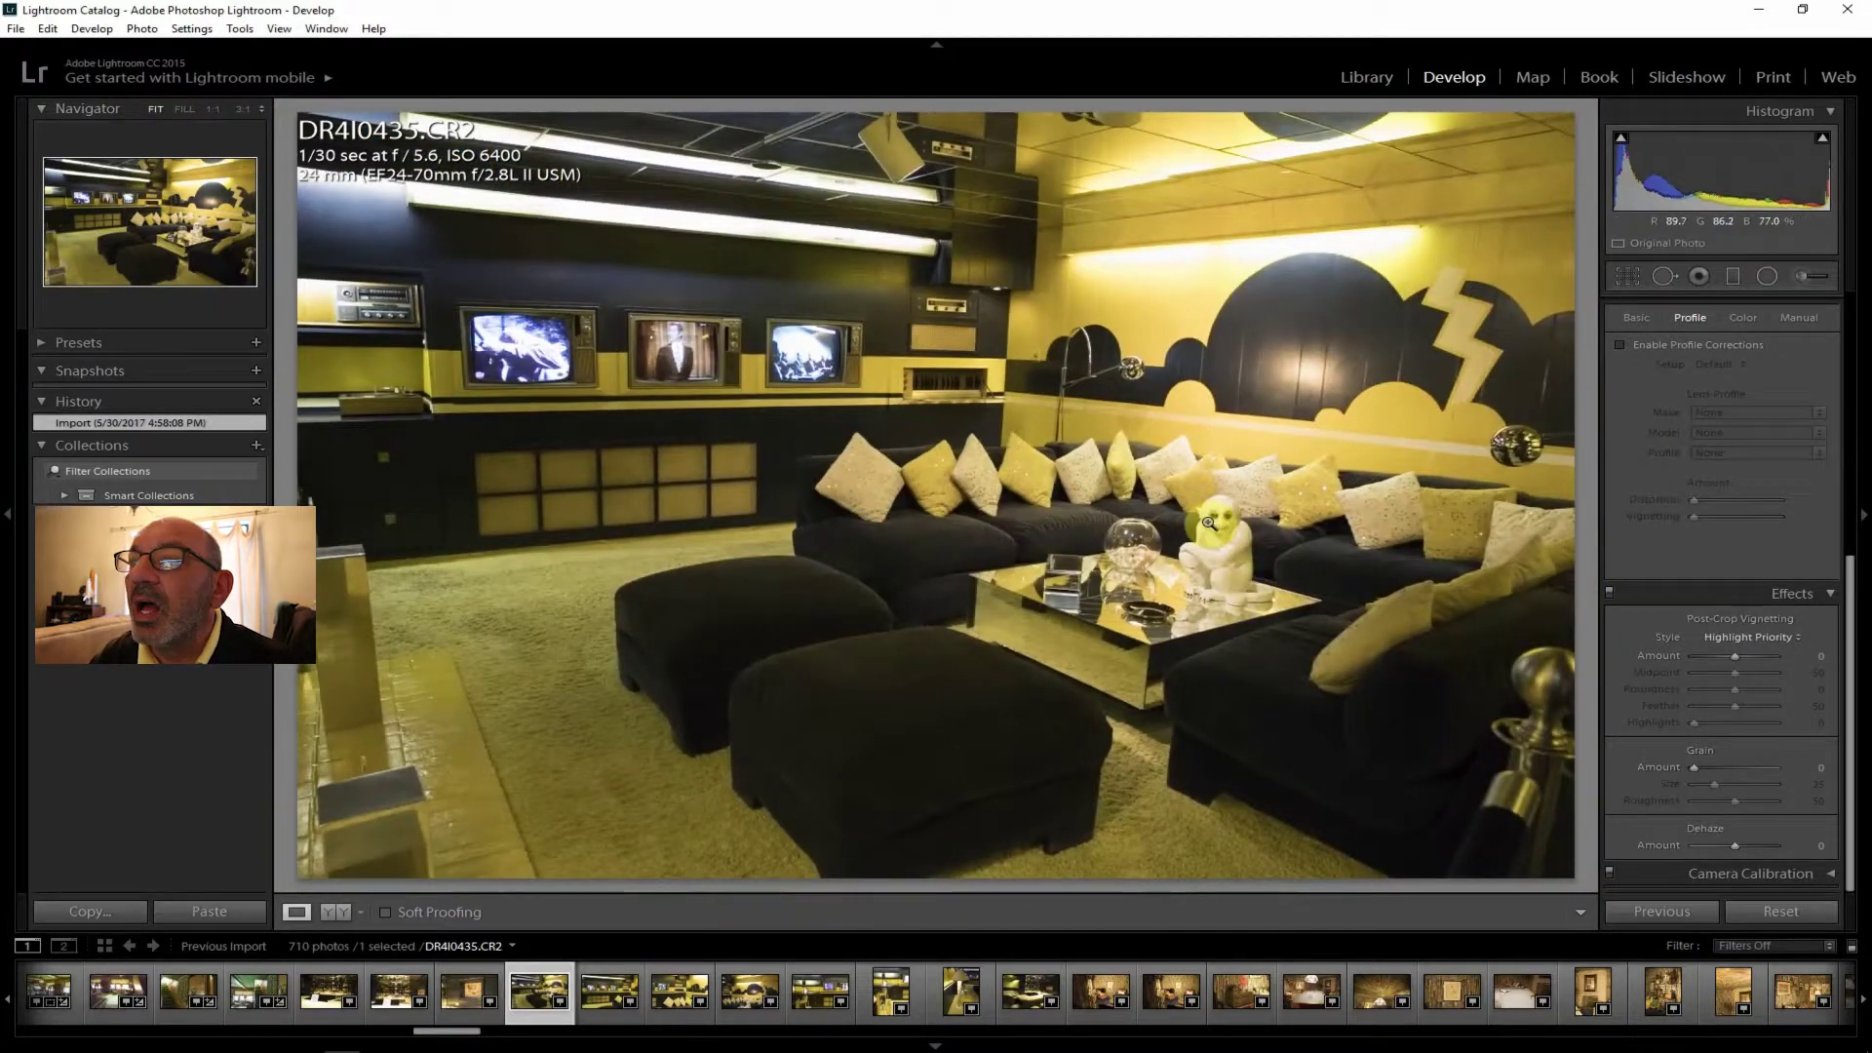
click(1230, 550)
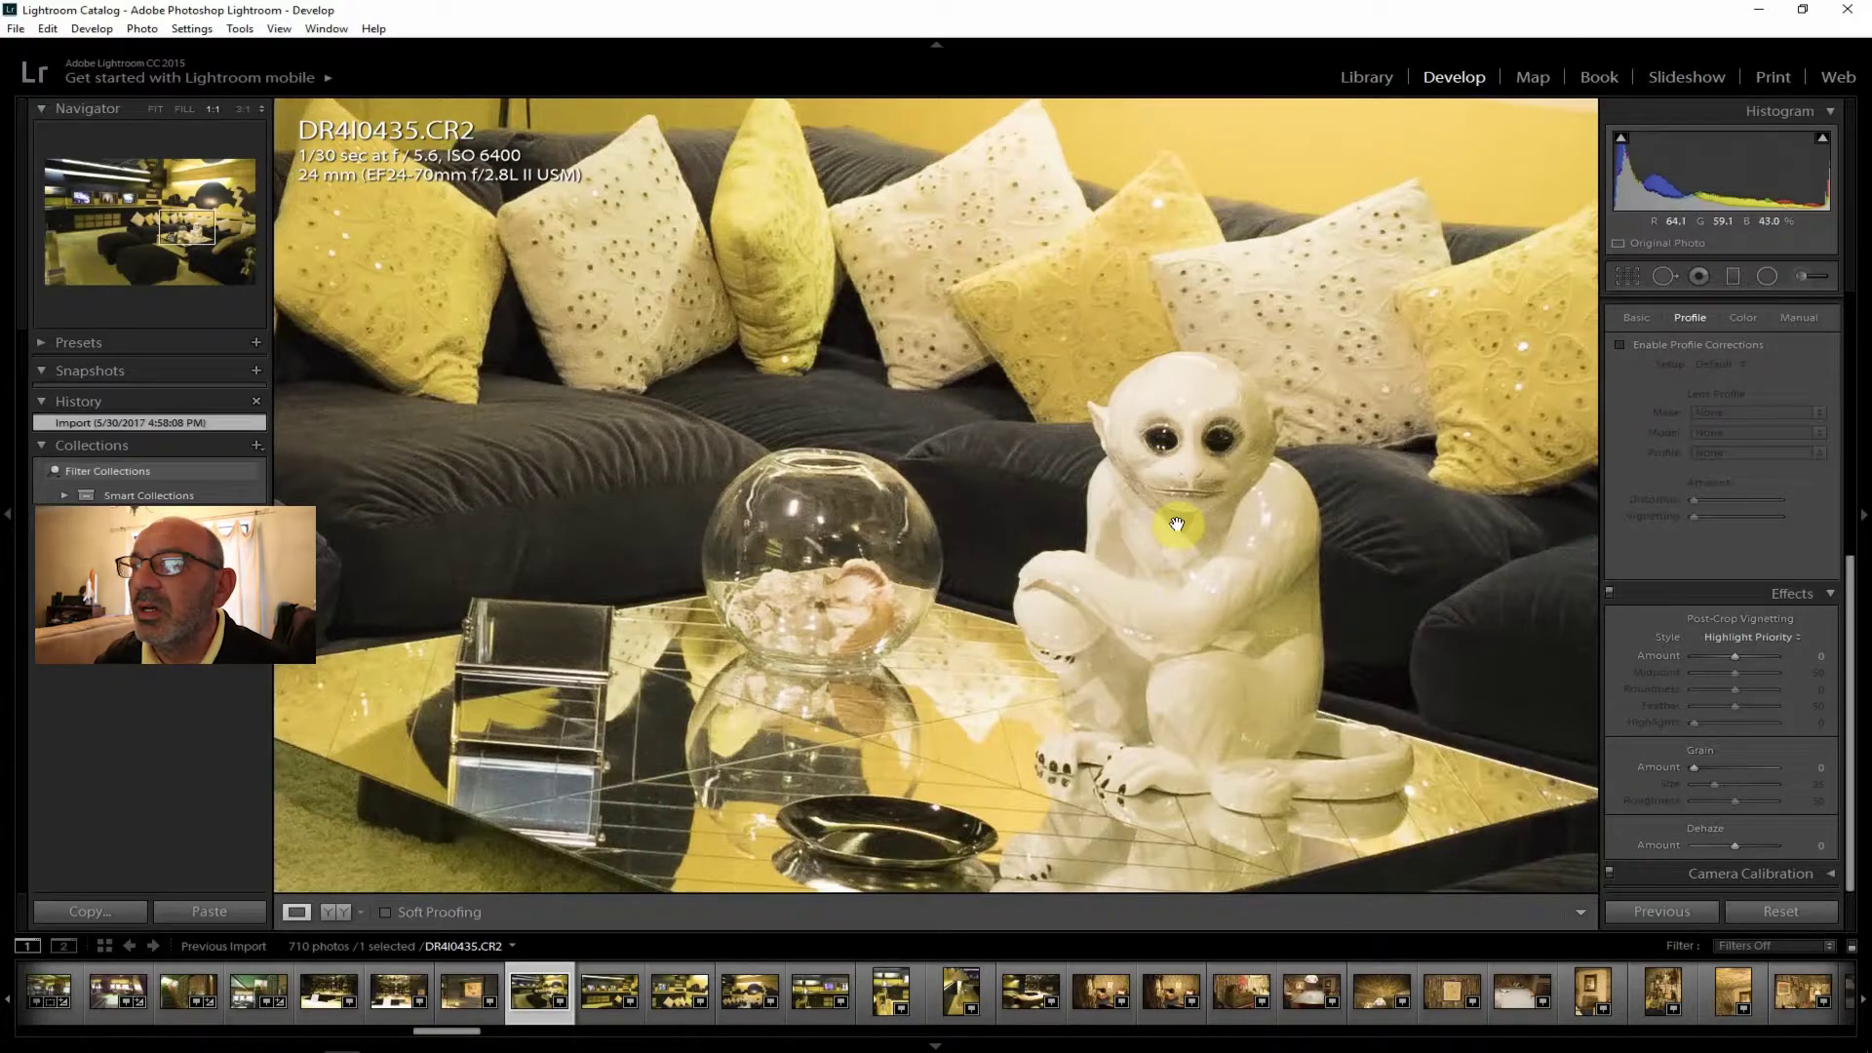
click(158, 110)
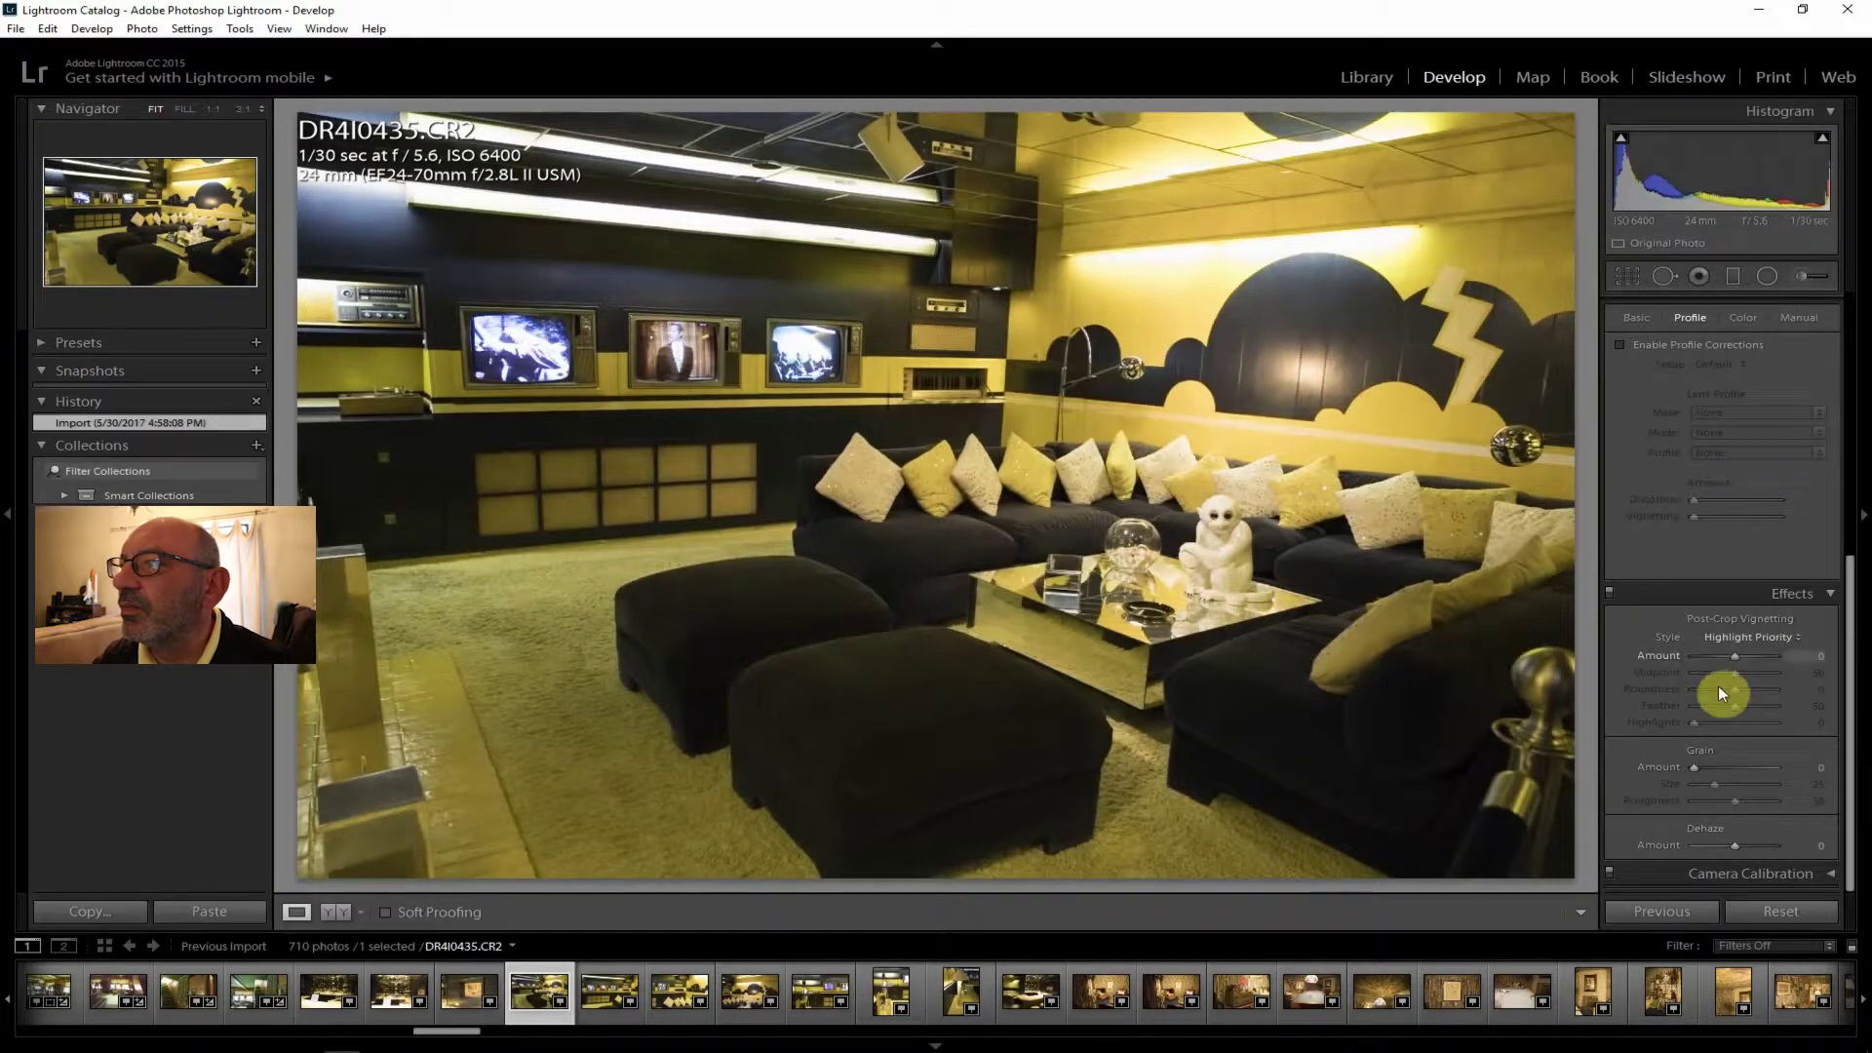
Enable lens profile corrections on the lounge photo DR4I0435.CR2 and set its Contrast to +19.
click(1663, 342)
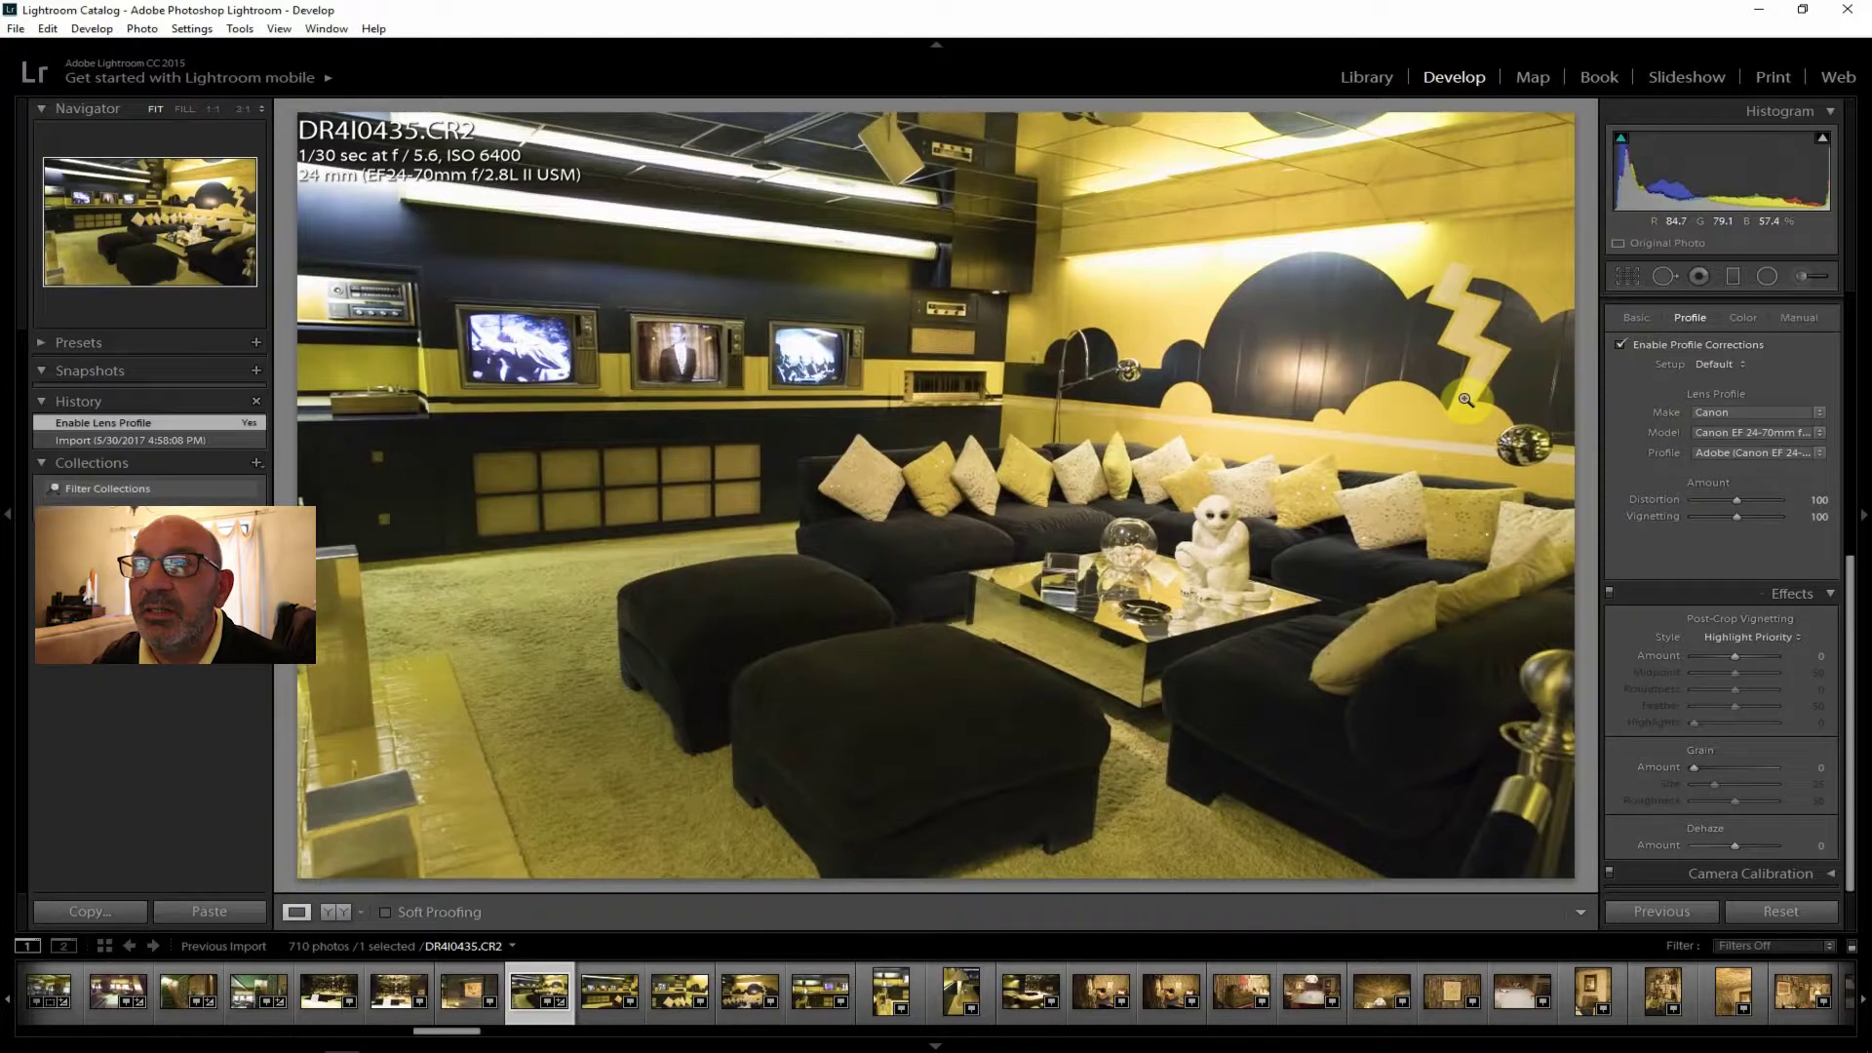
drag(1851, 609, 1860, 346)
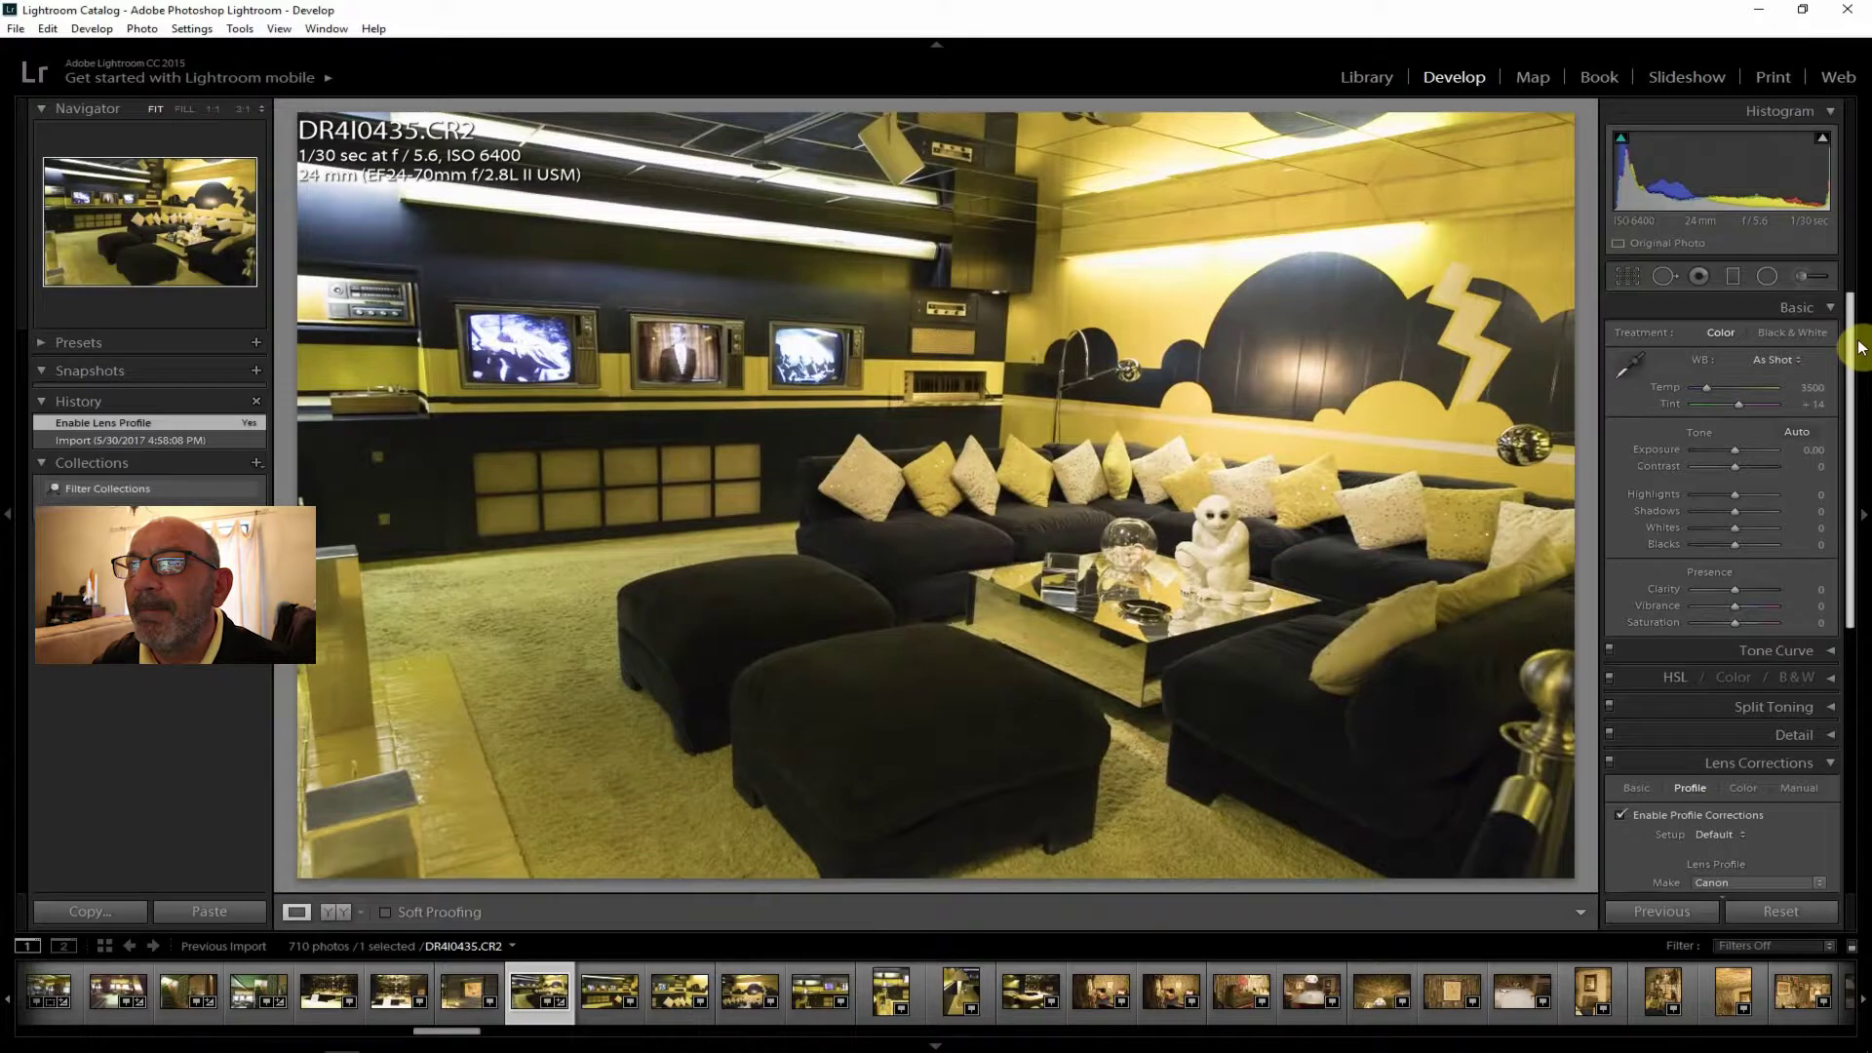
drag(1739, 466, 1743, 468)
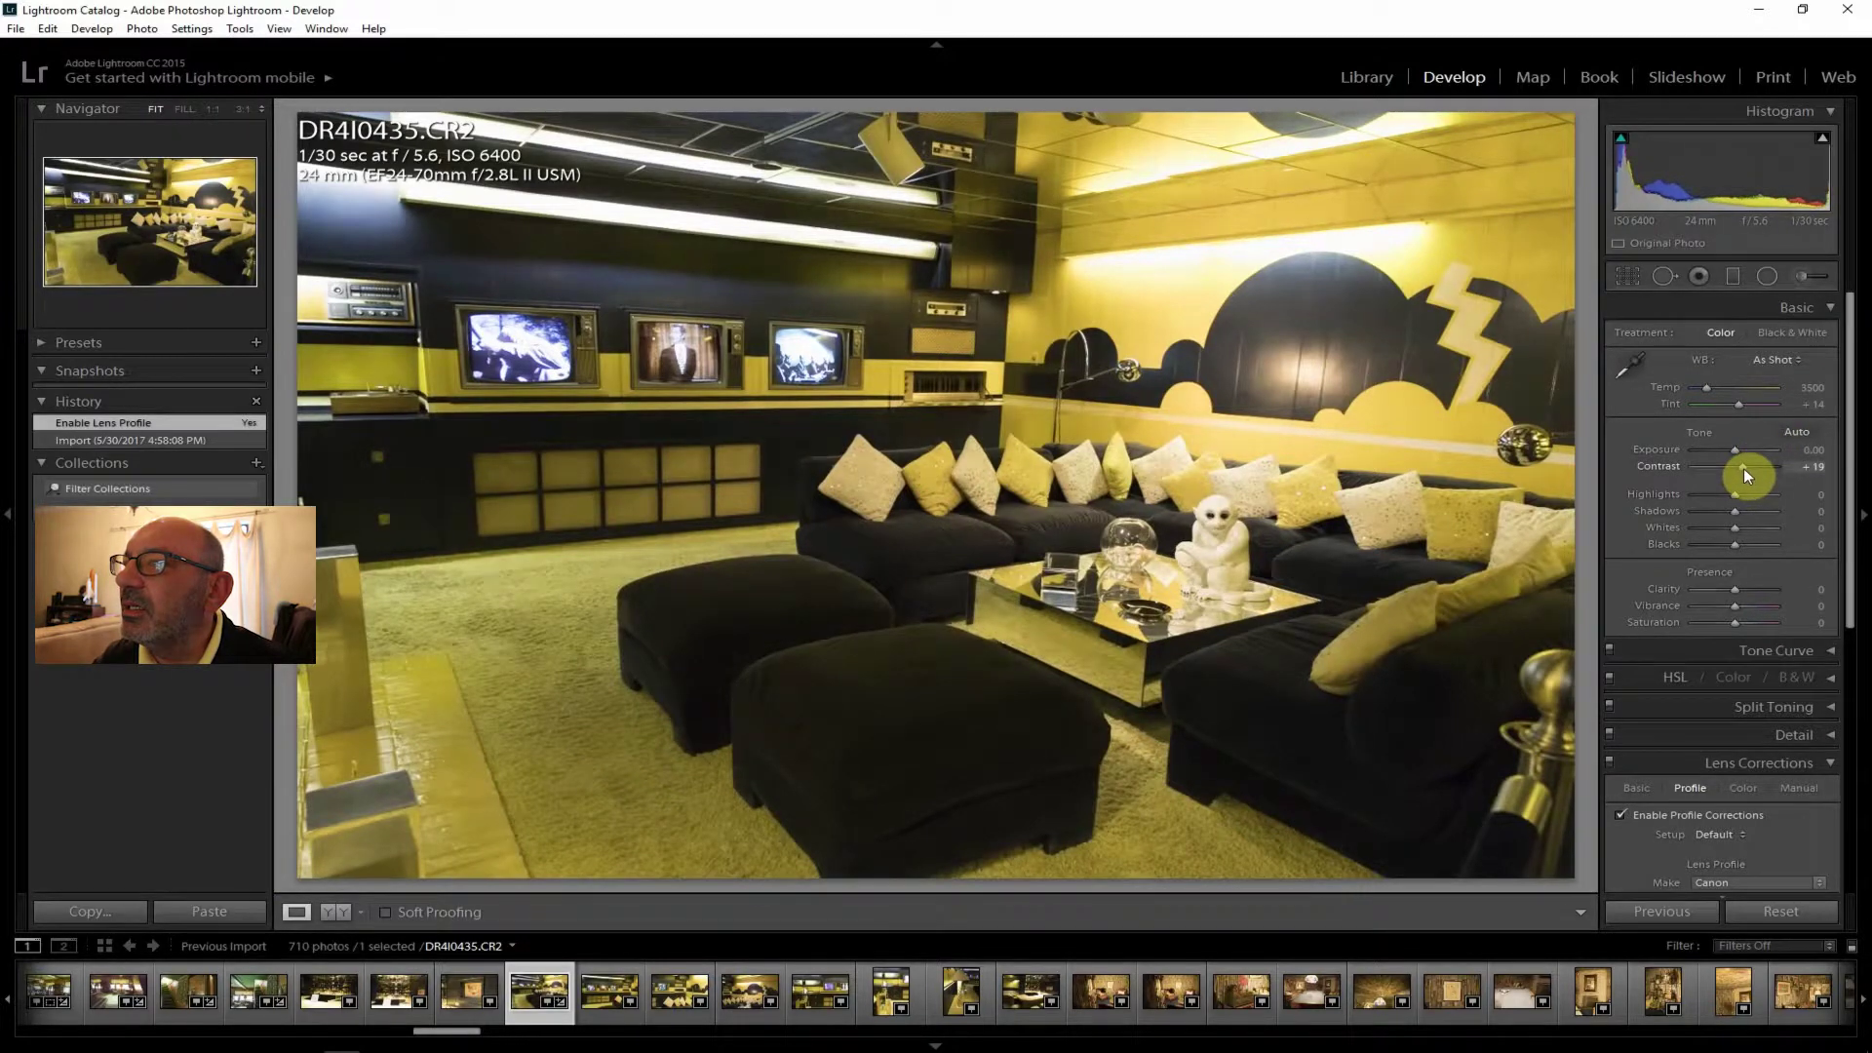
Set the lounge photo's Highlights to -50 and its white balance temperature to 2952.
drag(1734, 495, 1714, 494)
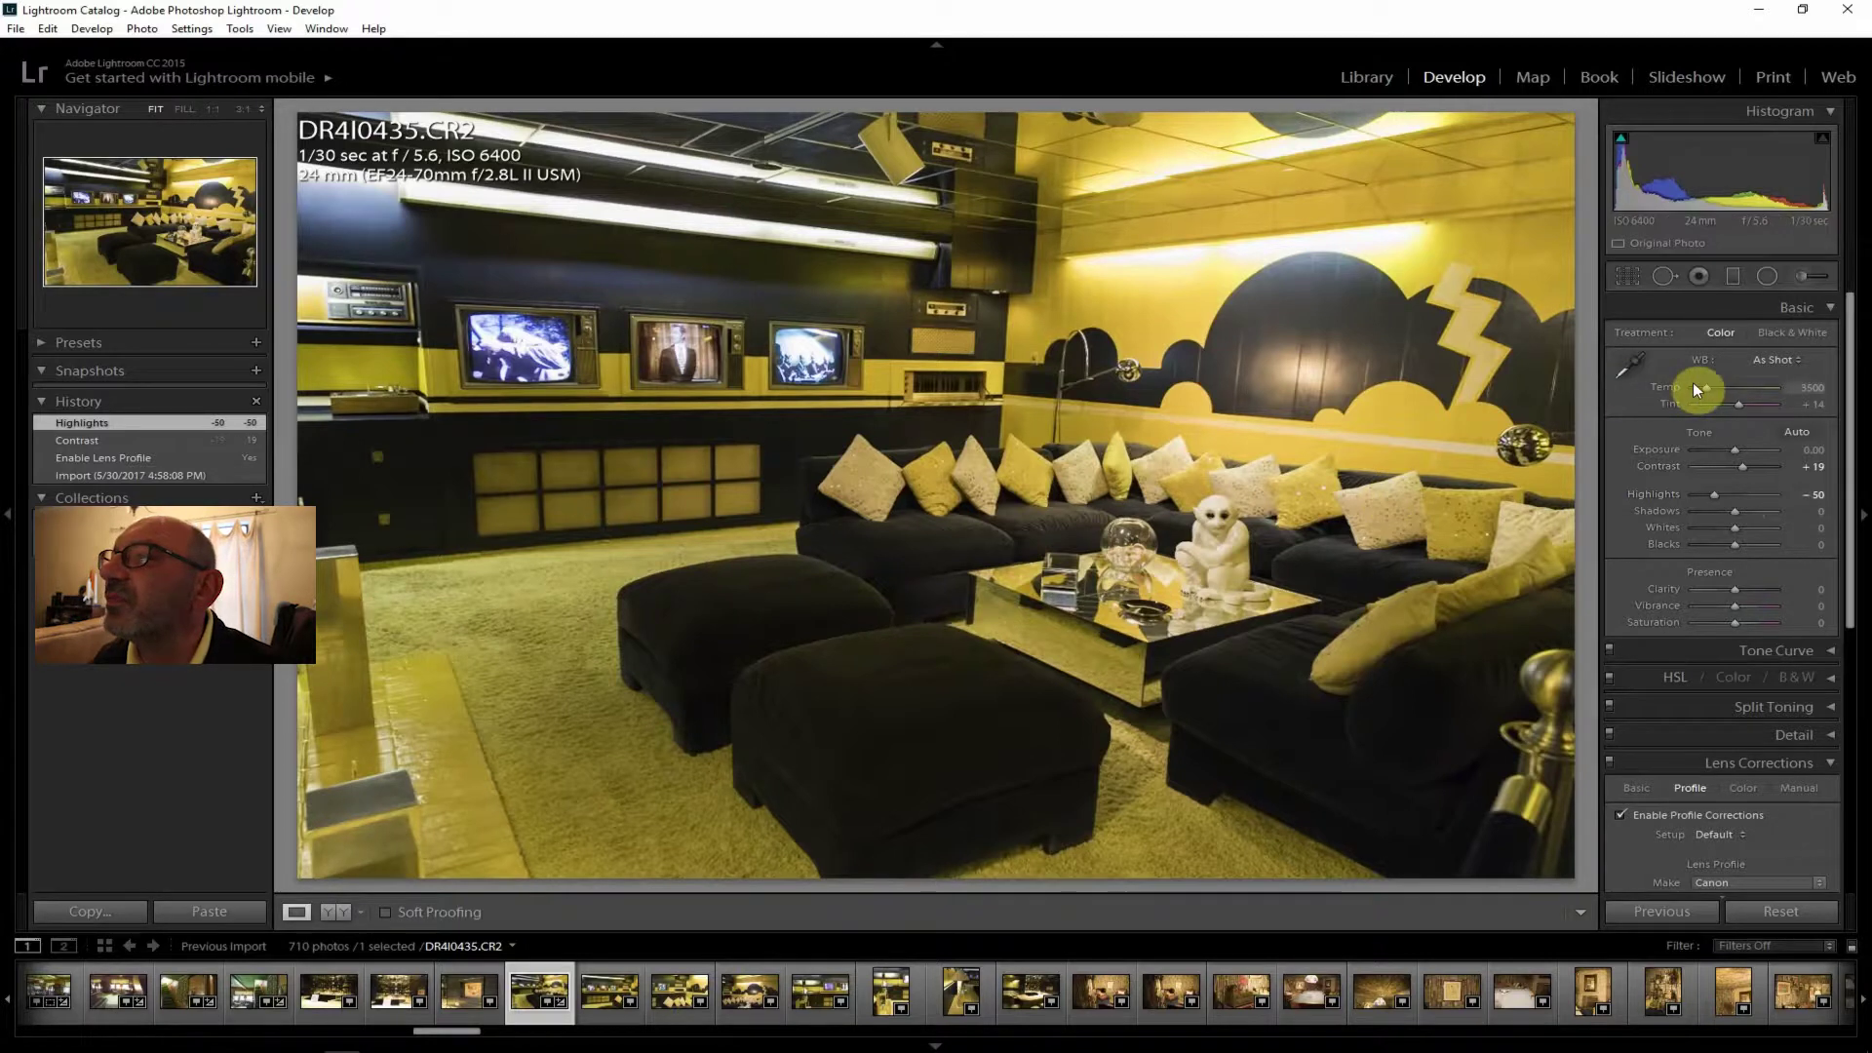
drag(1705, 384, 1700, 384)
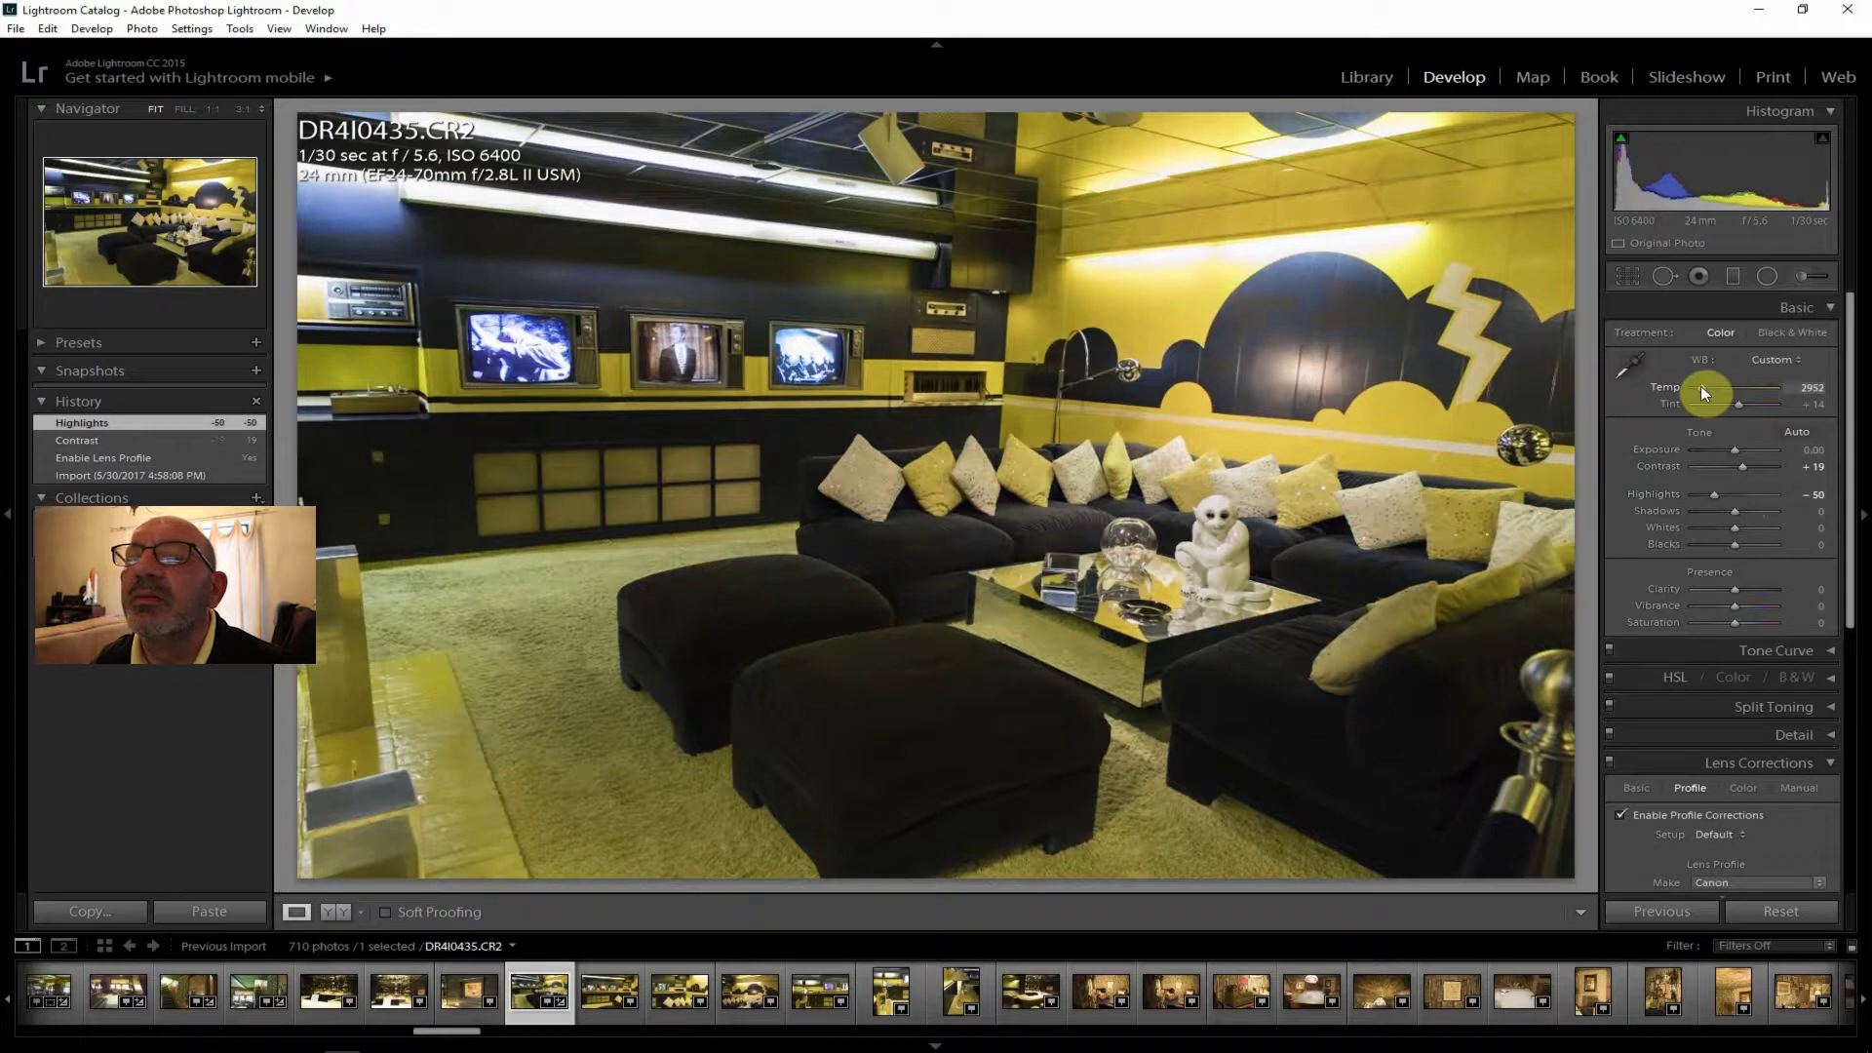
drag(1701, 384, 1700, 384)
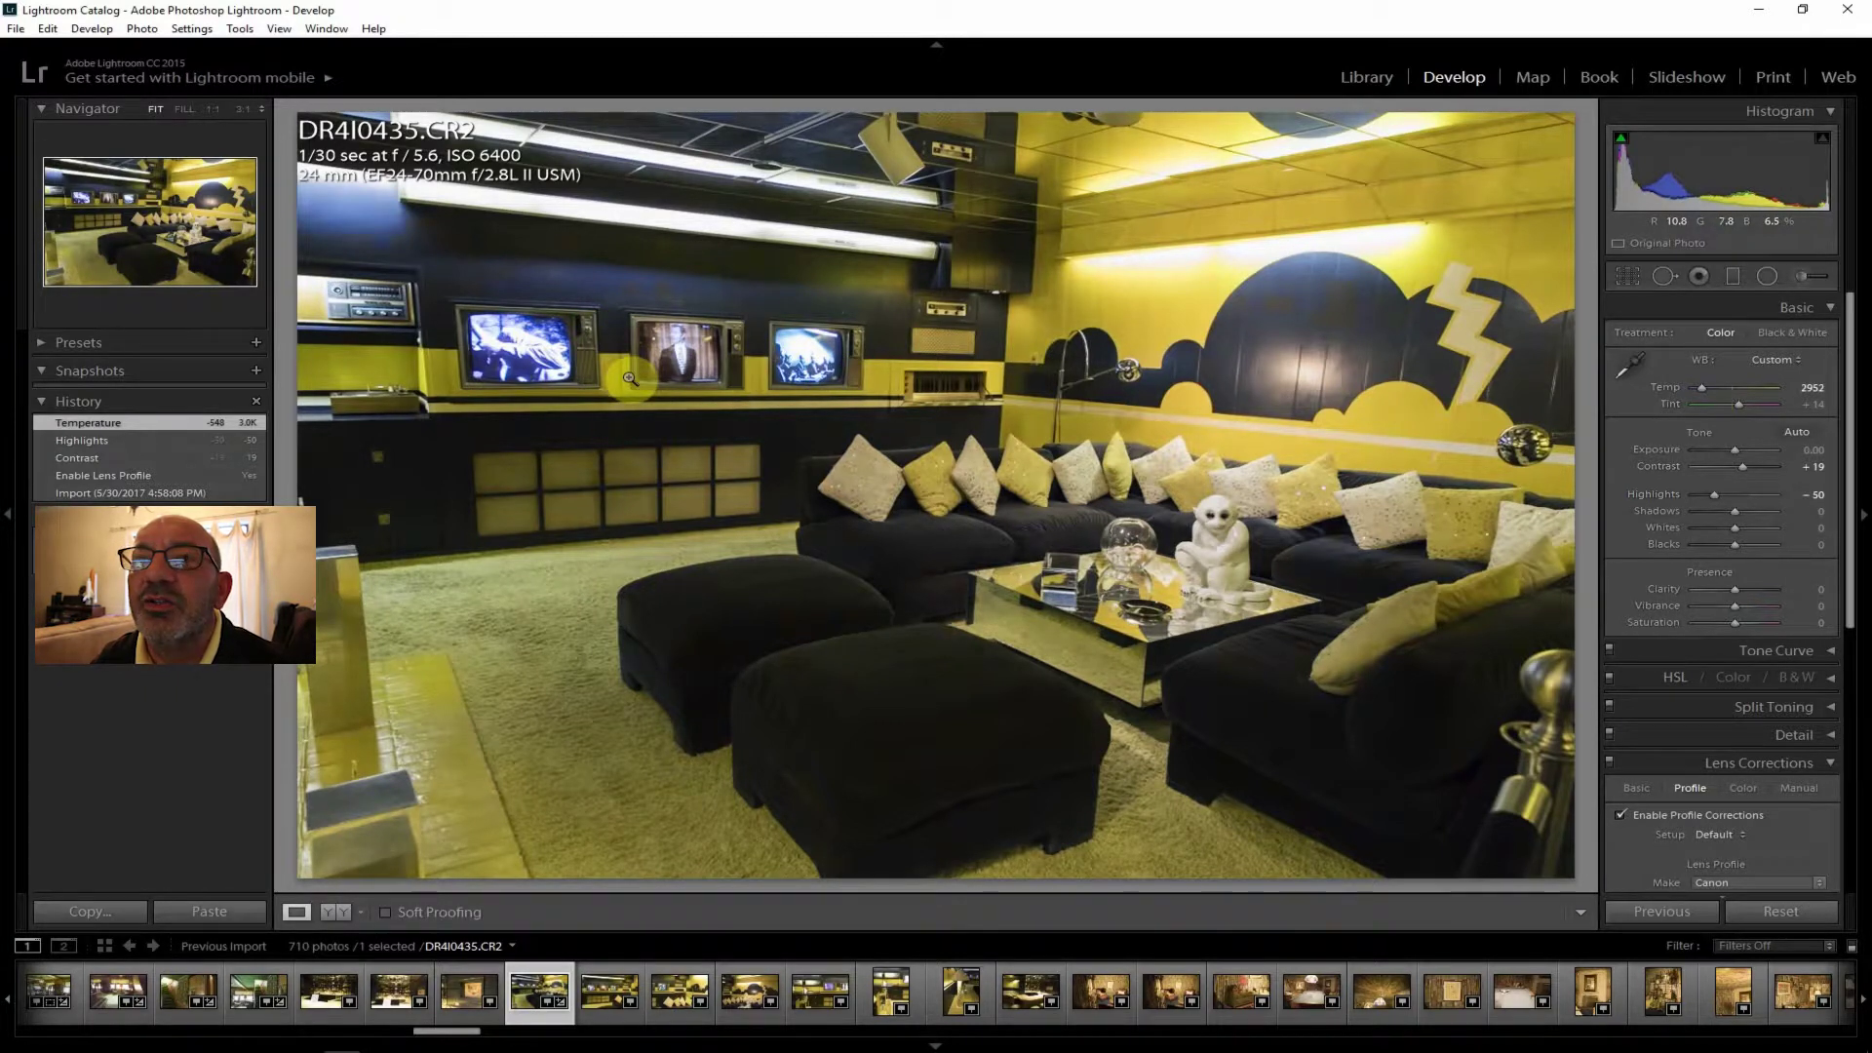
Examine the three television screens in the lounge photo at full size.
click(535, 357)
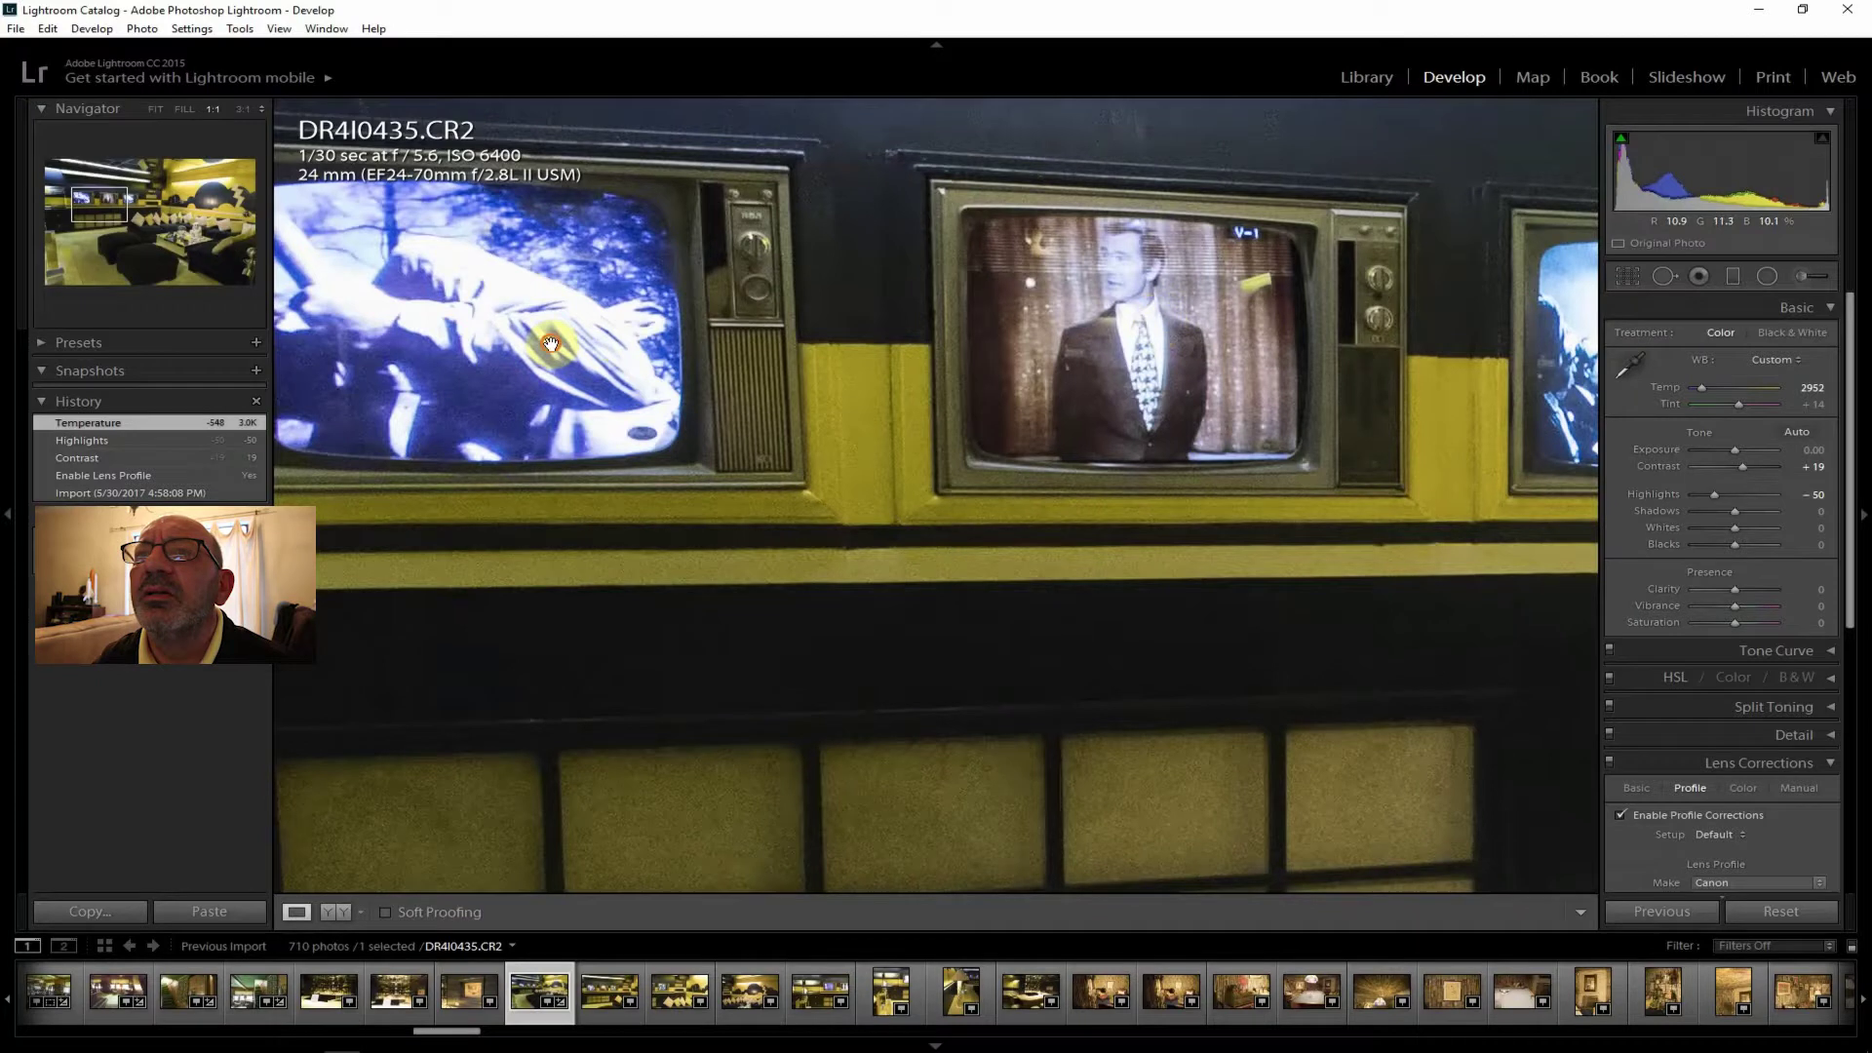
drag(551, 343, 842, 389)
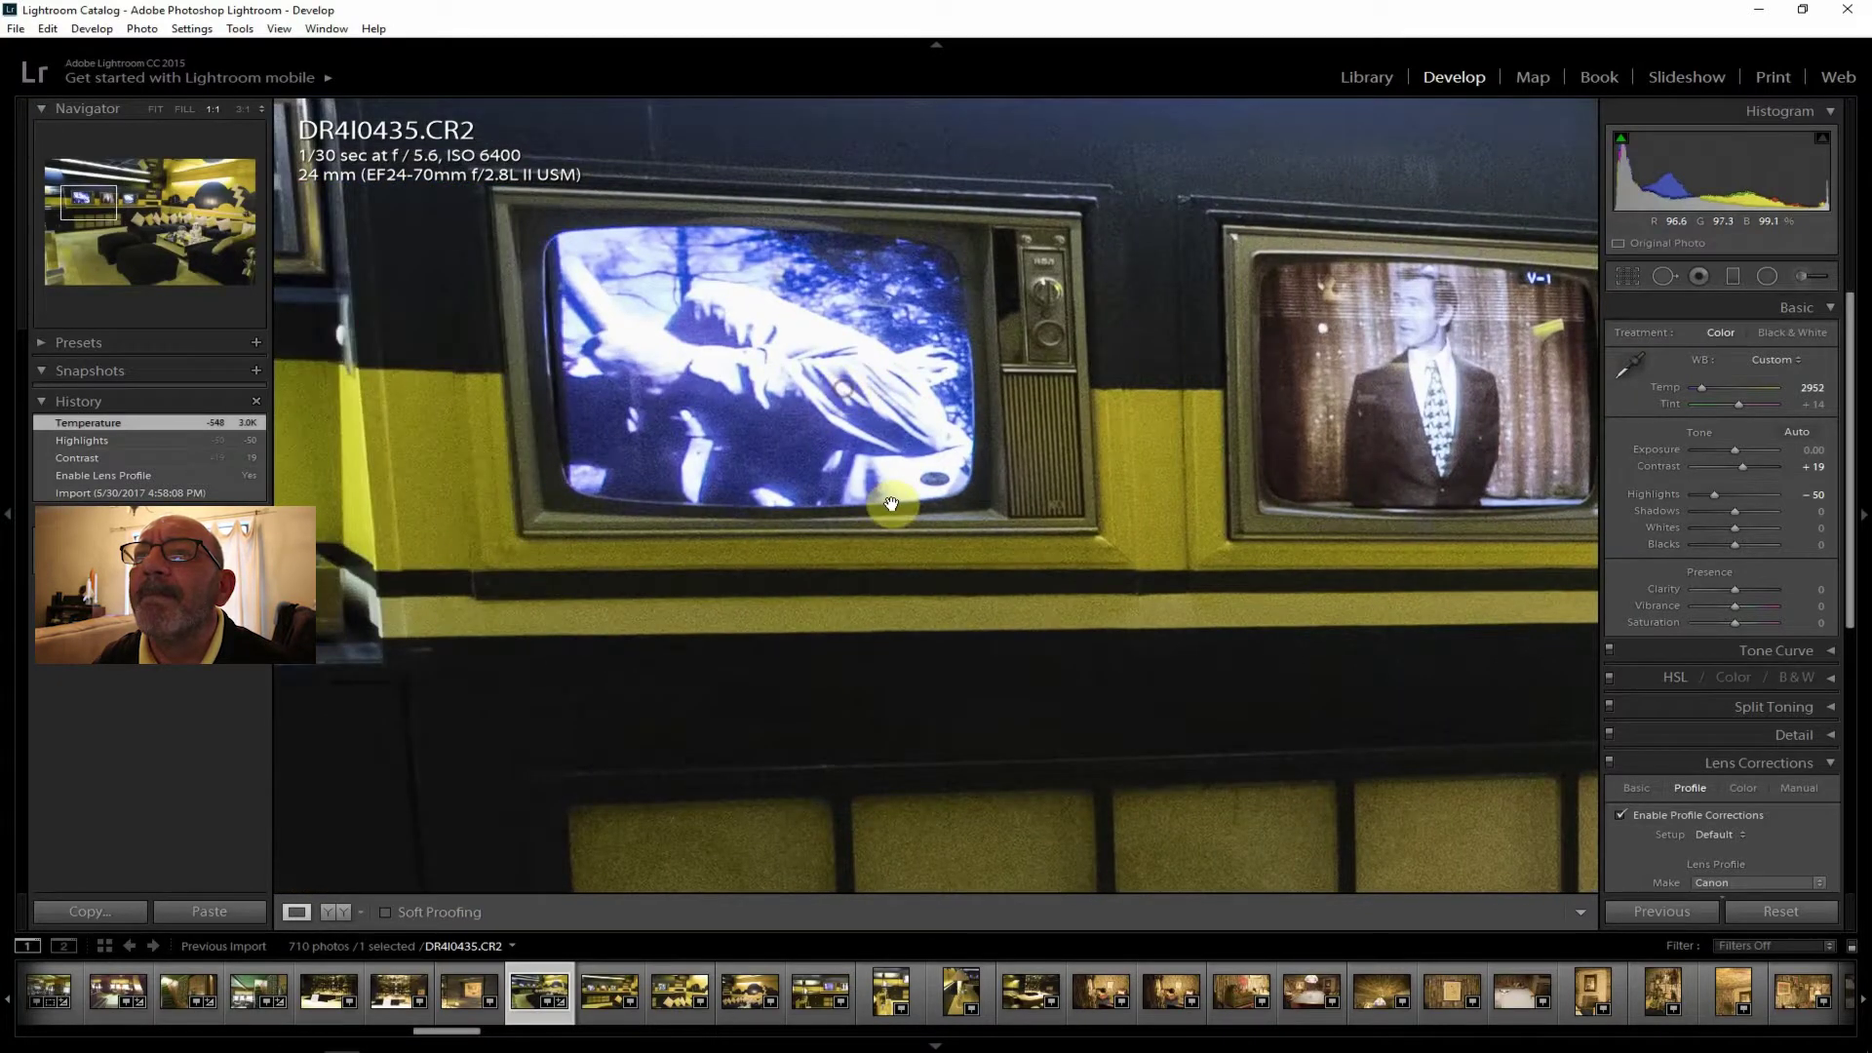
drag(945, 460, 256, 389)
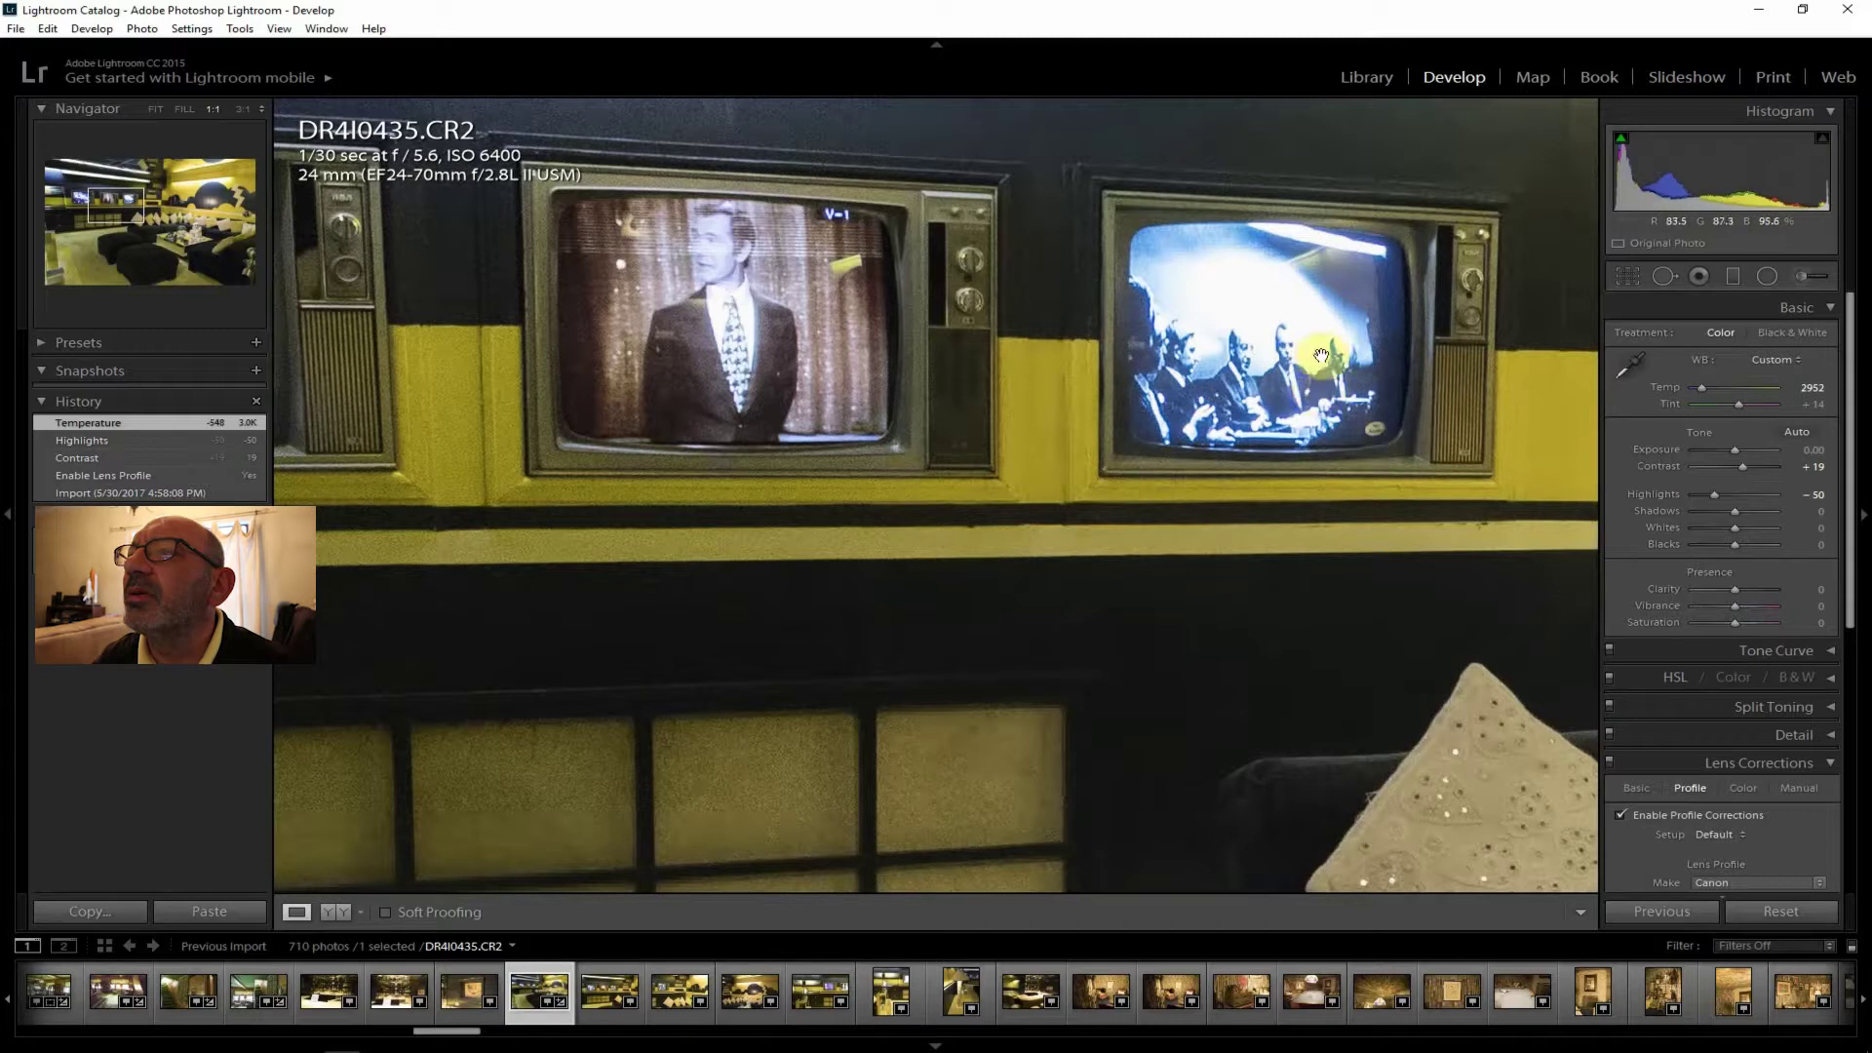
drag(764, 371, 1252, 407)
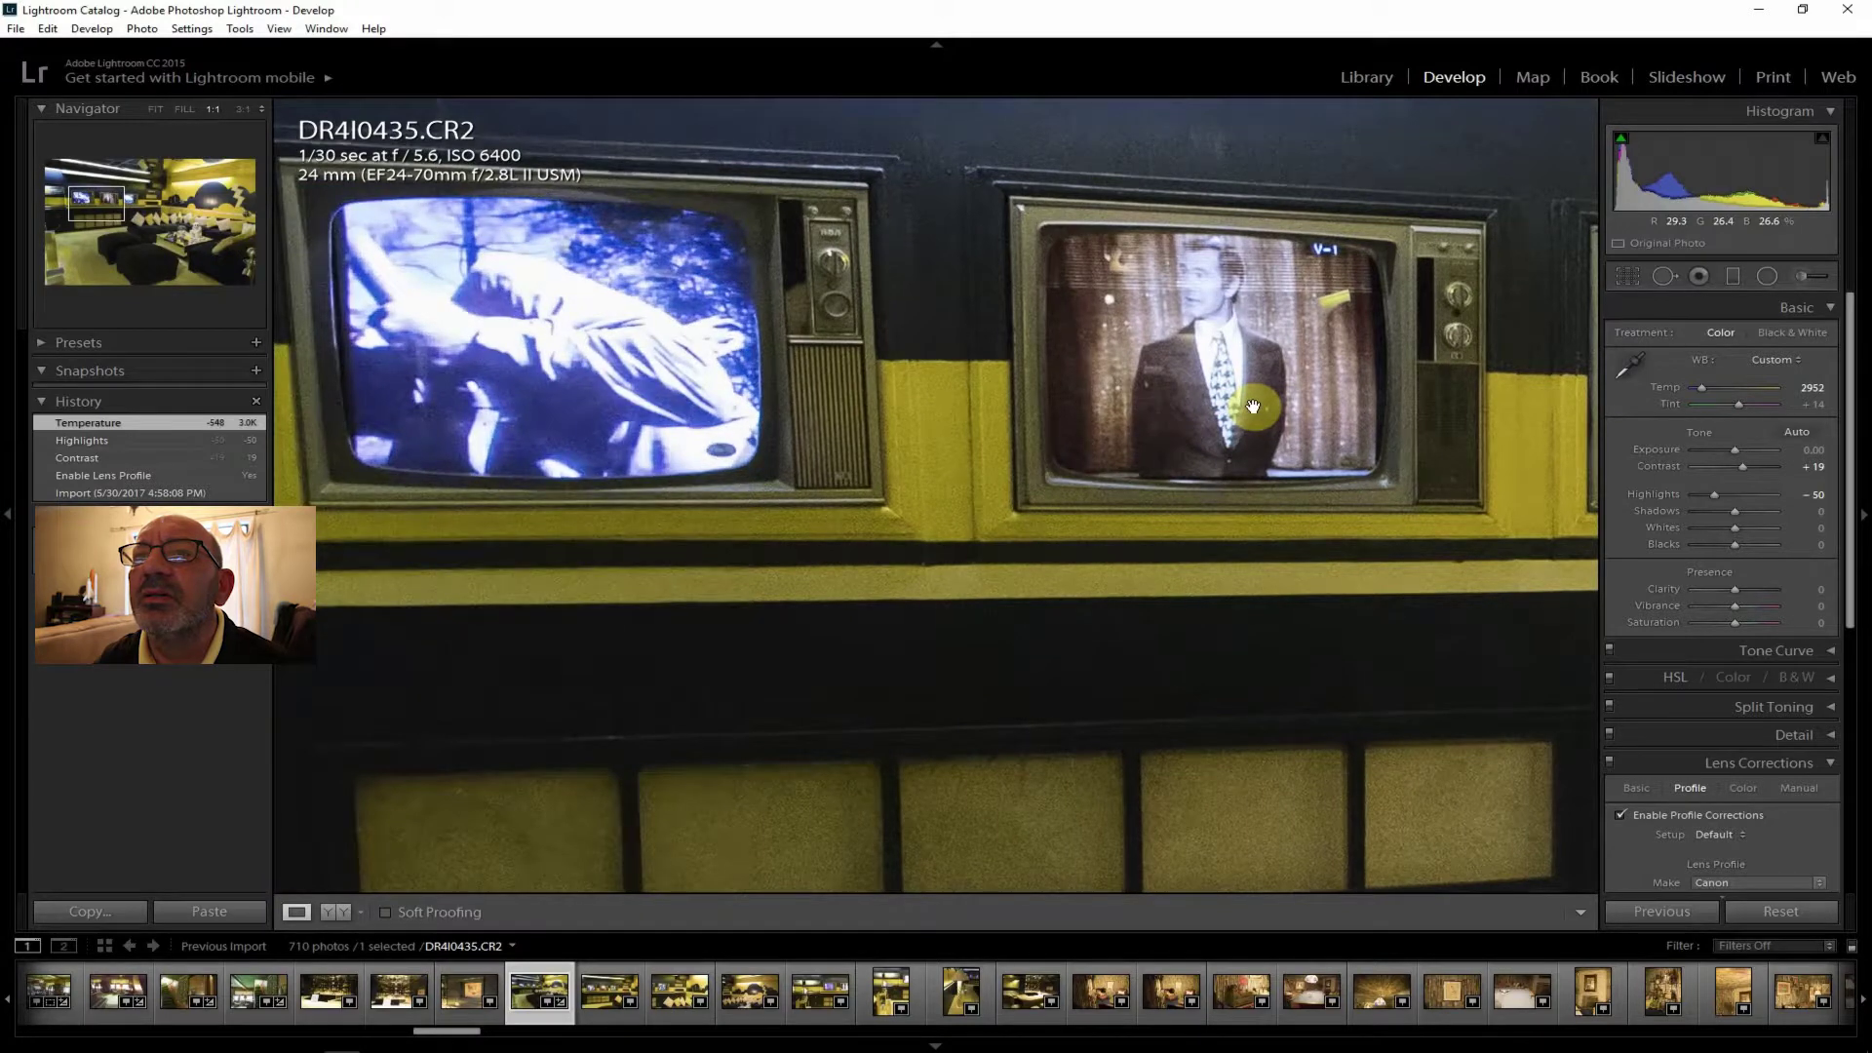
Set the lounge photo's Clarity to +31, Shadows to +26, Exposure to +0.48 and Highlights to -71.
drag(1252, 408, 1135, 402)
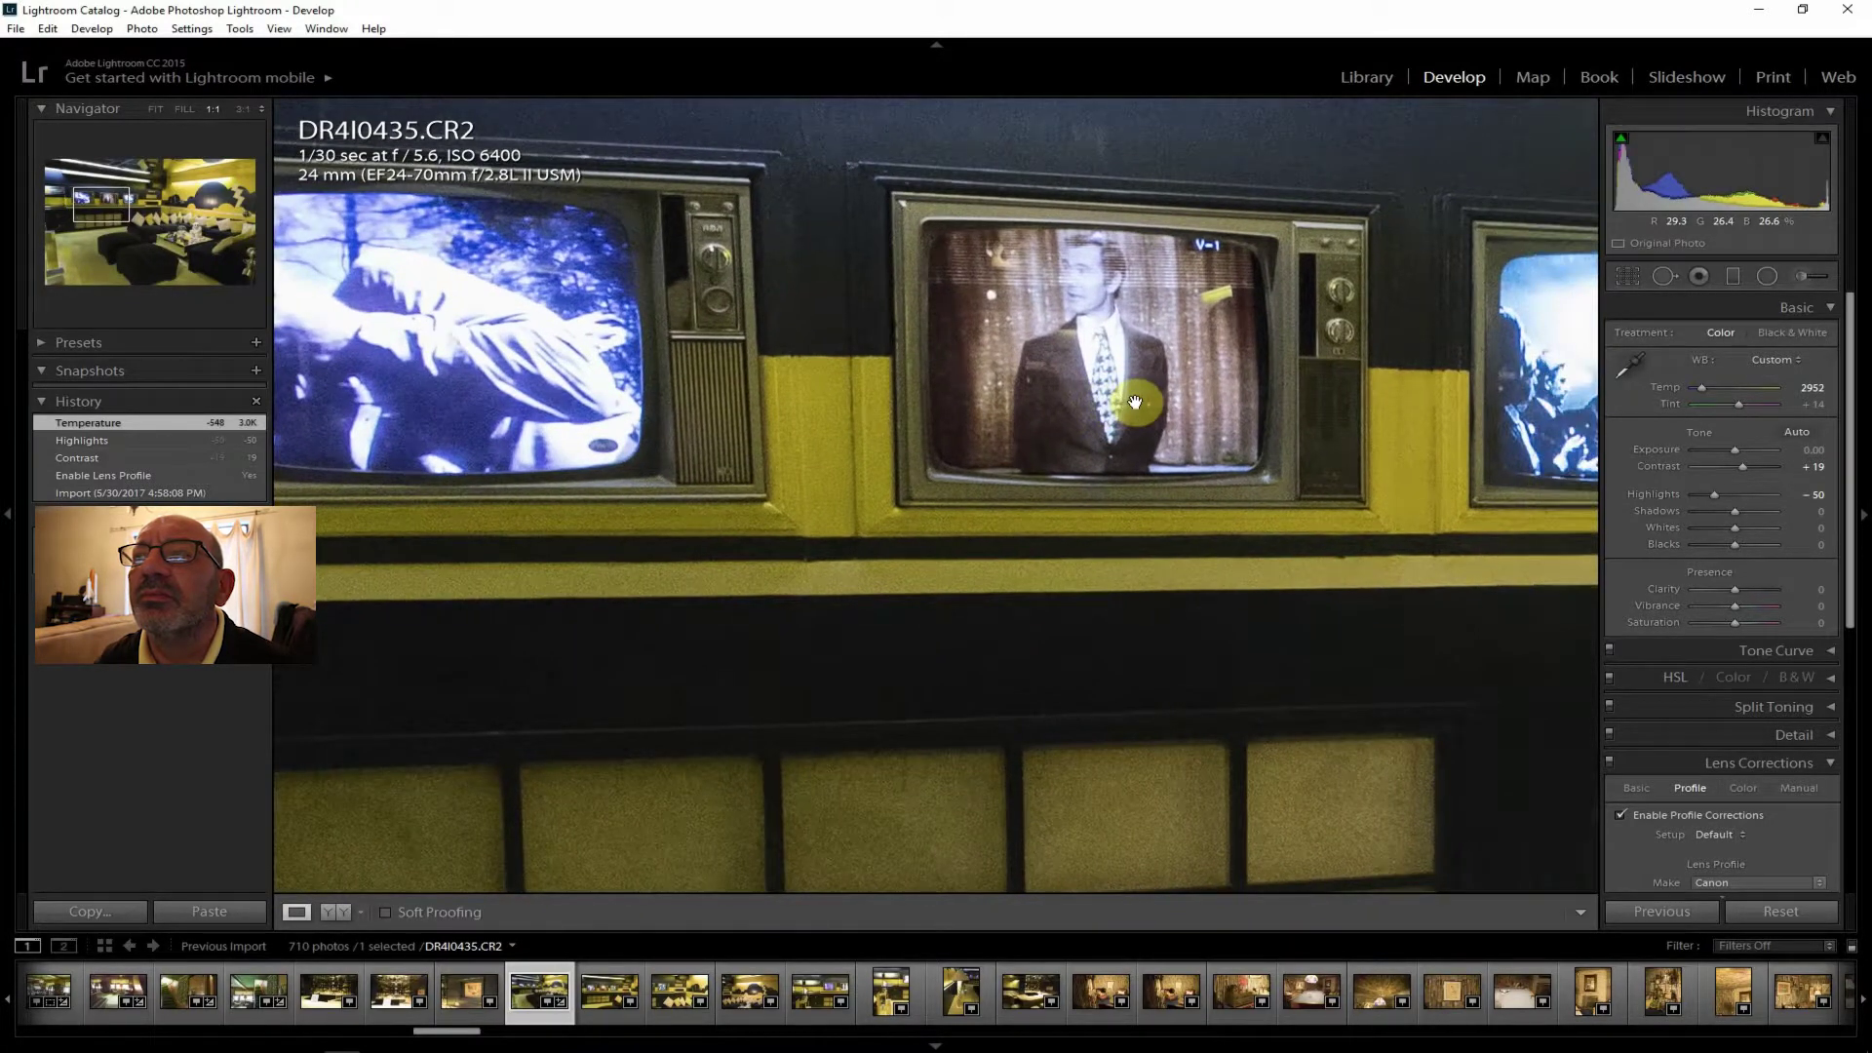
click(155, 104)
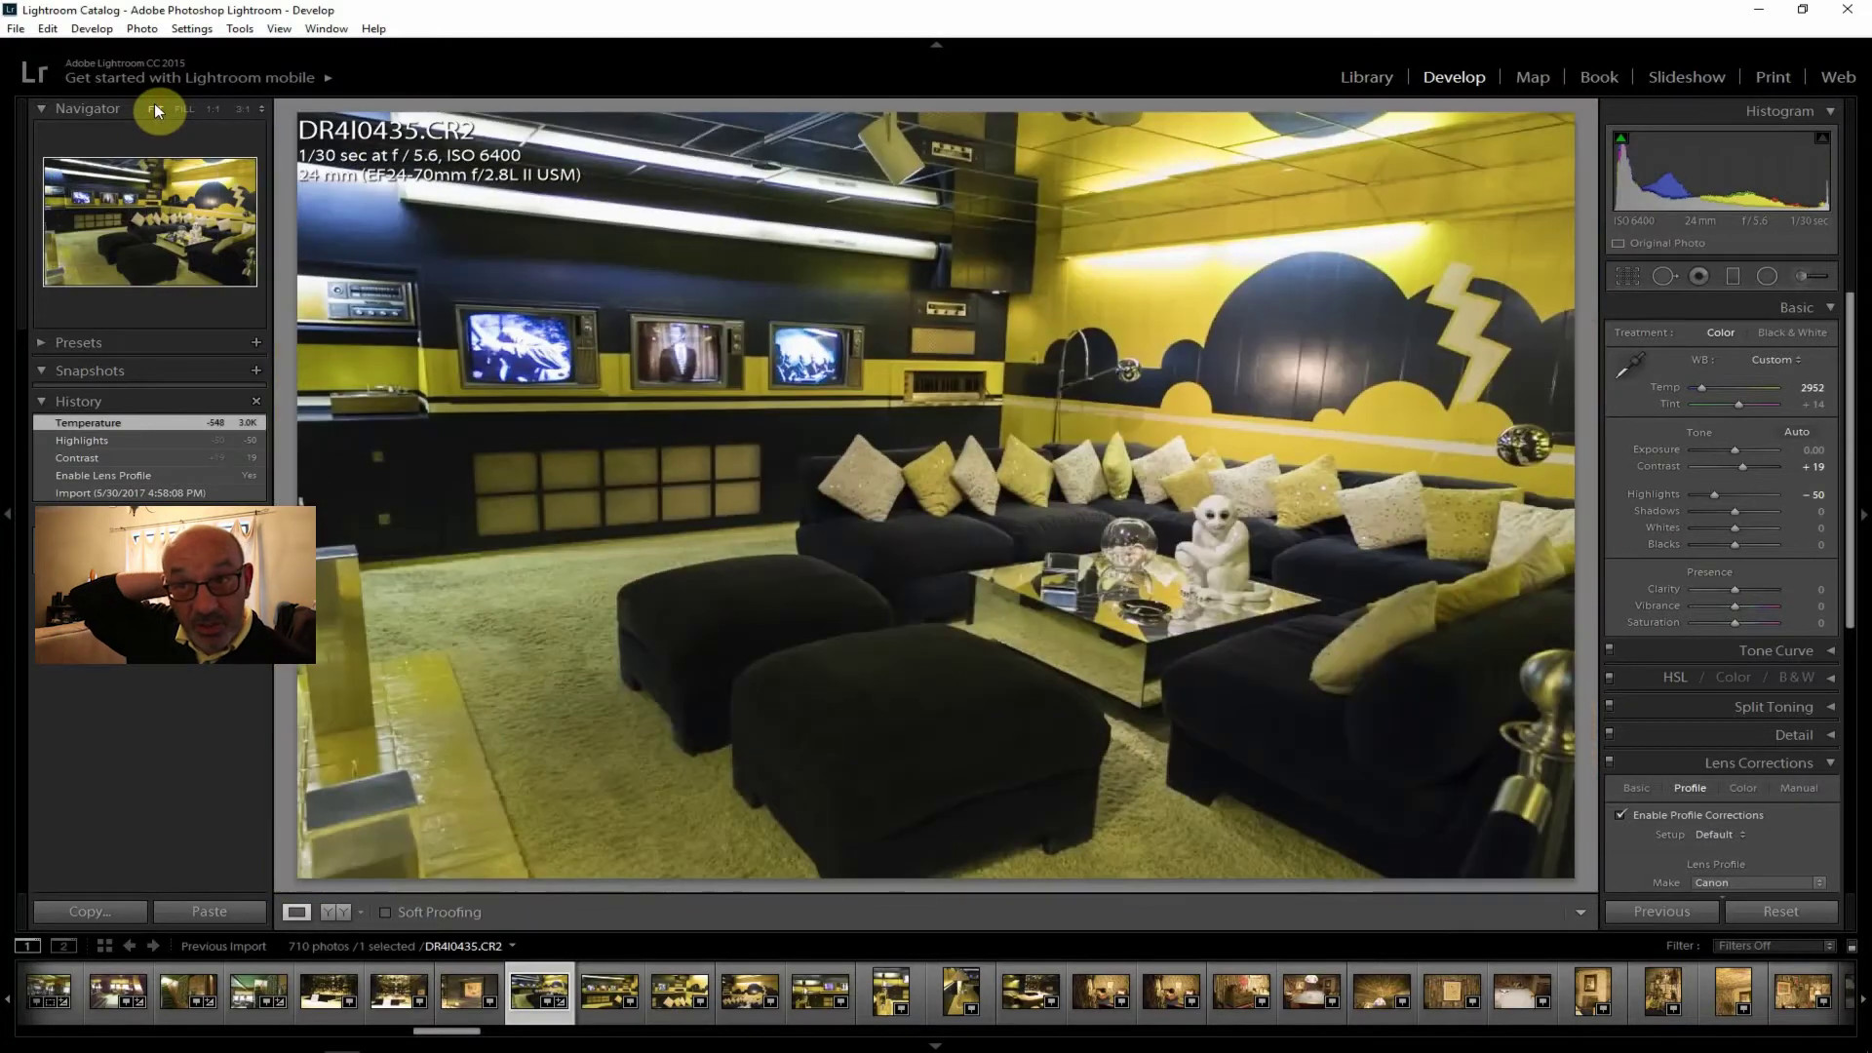
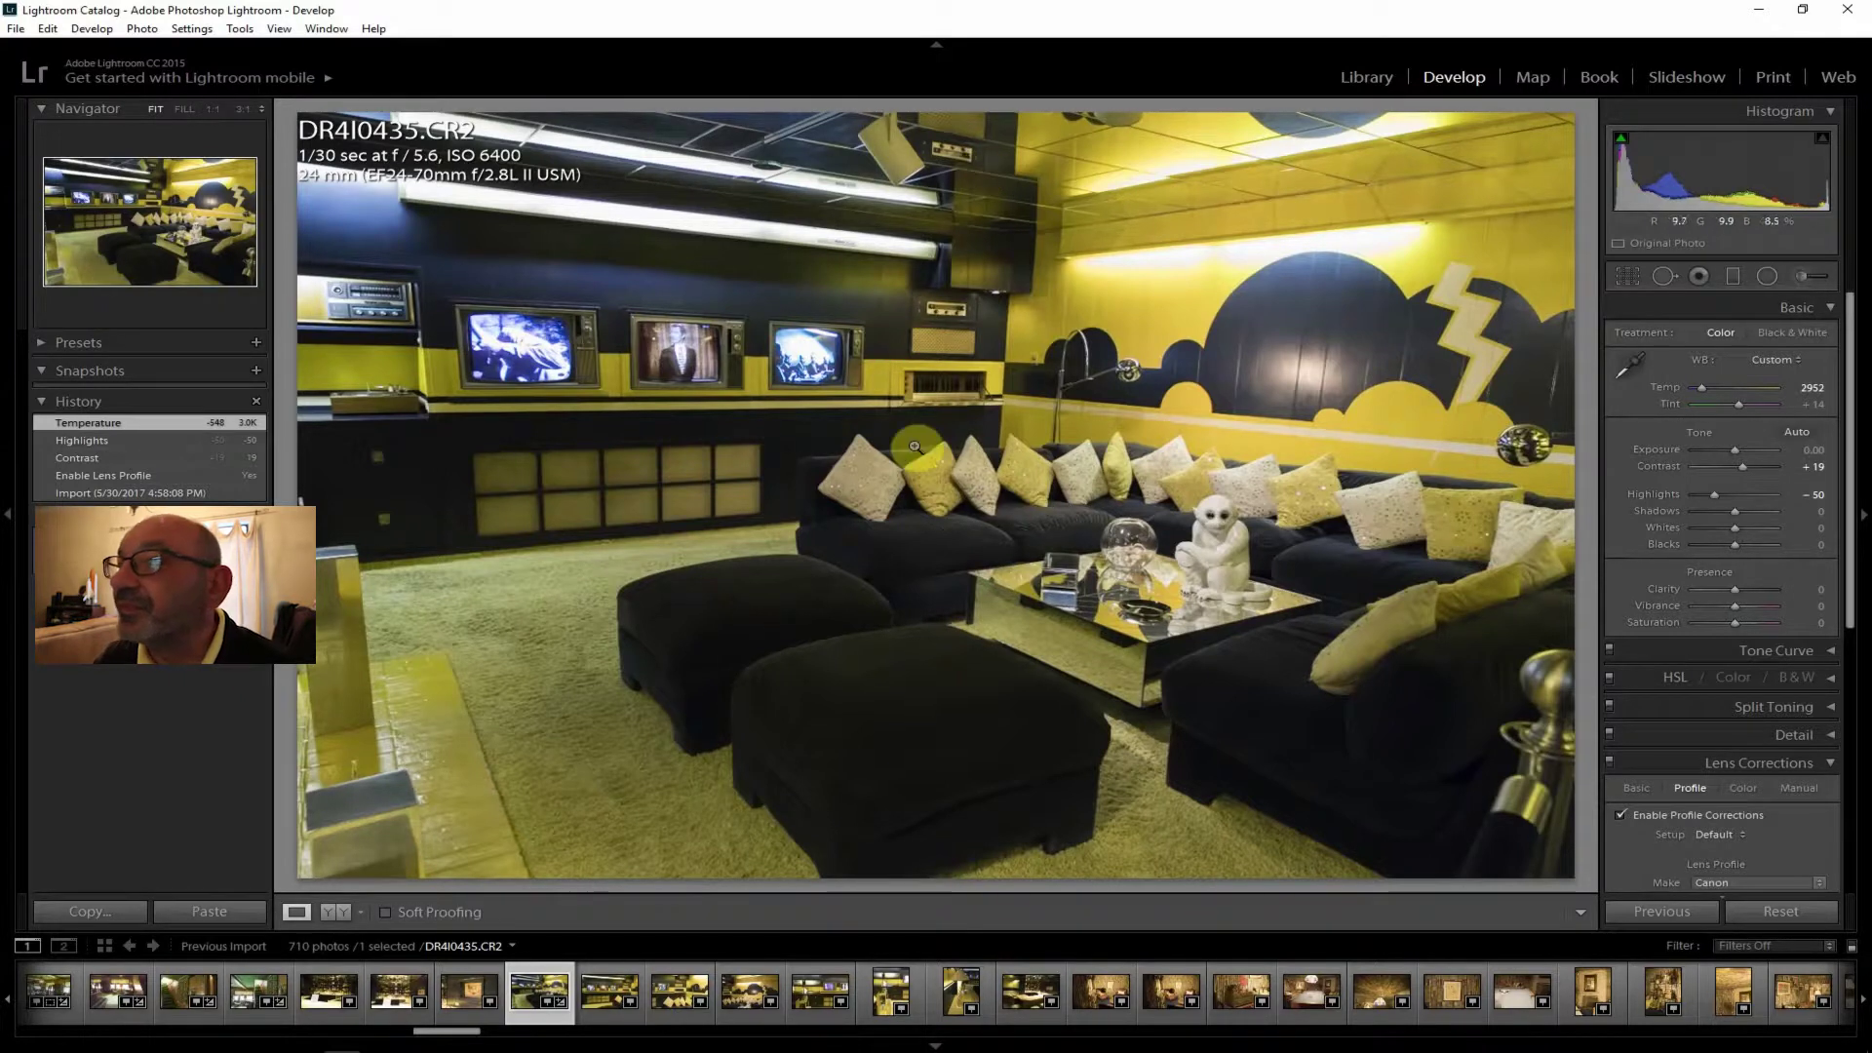
click(1747, 588)
drag(1747, 588, 1751, 588)
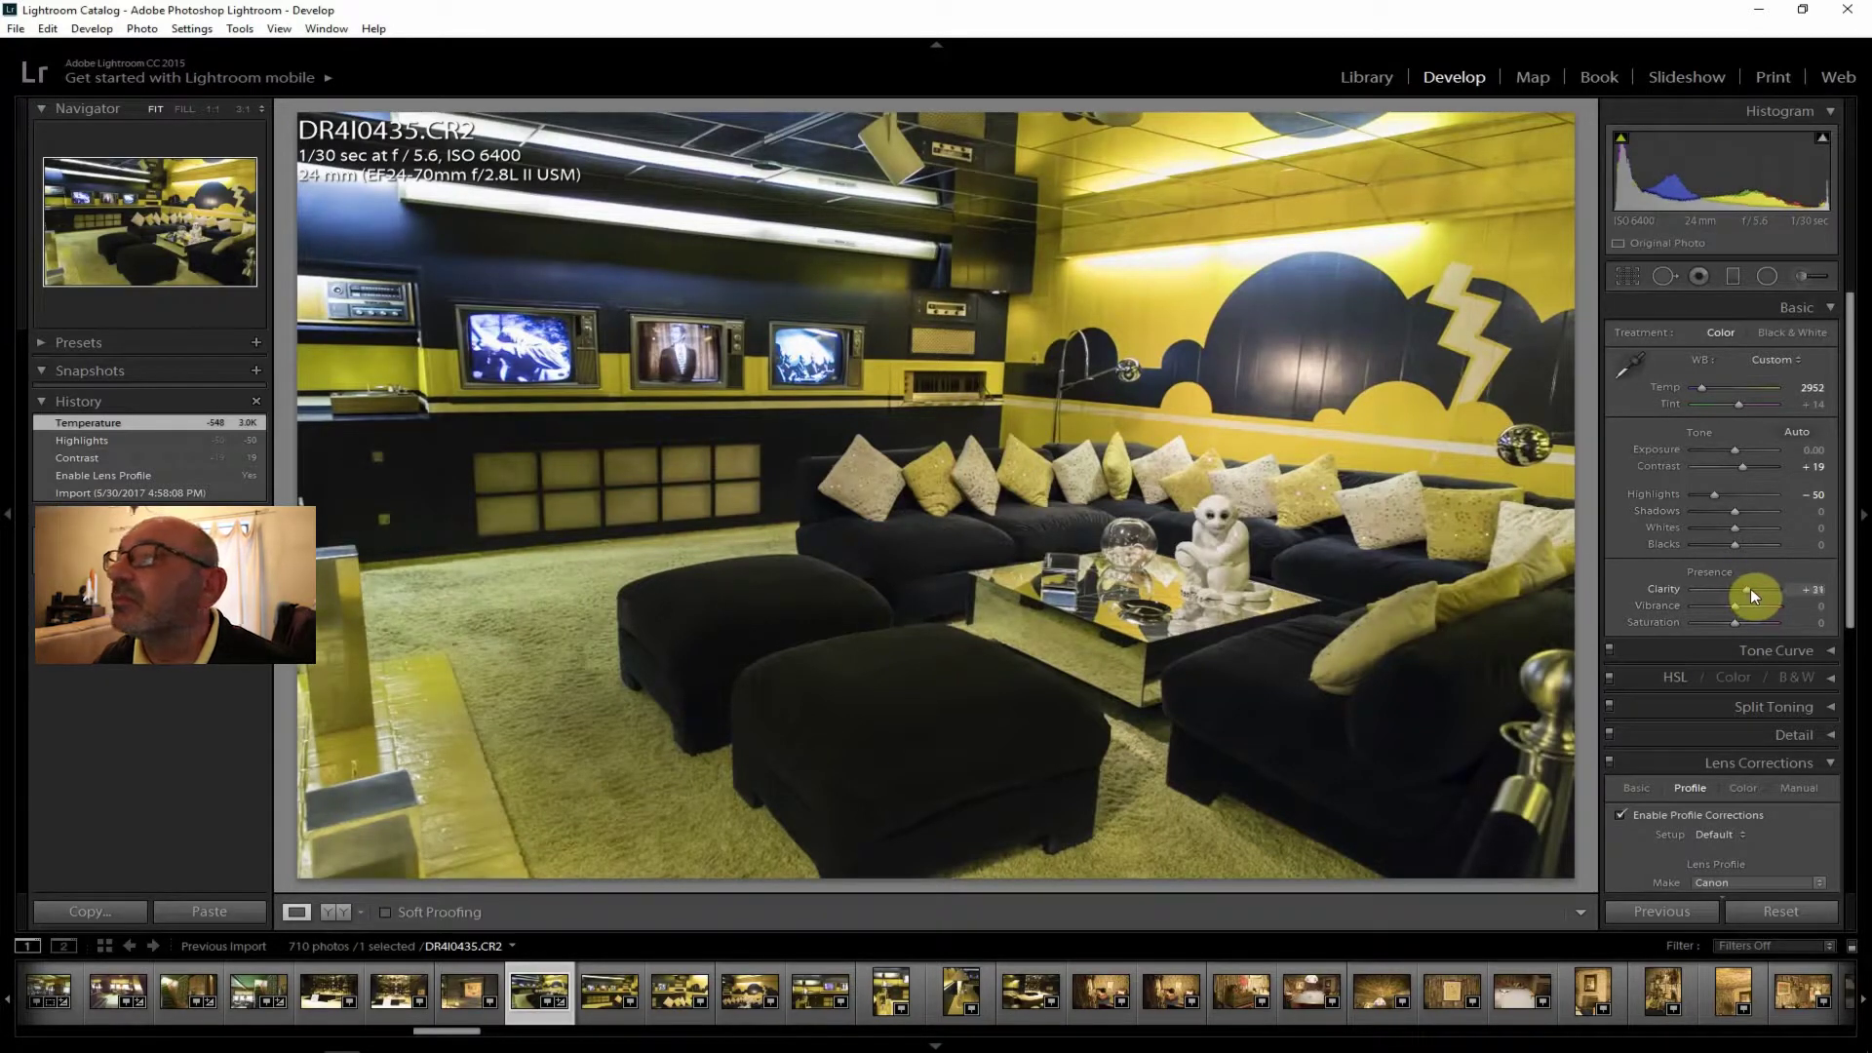
drag(1735, 507, 1746, 507)
click(1735, 448)
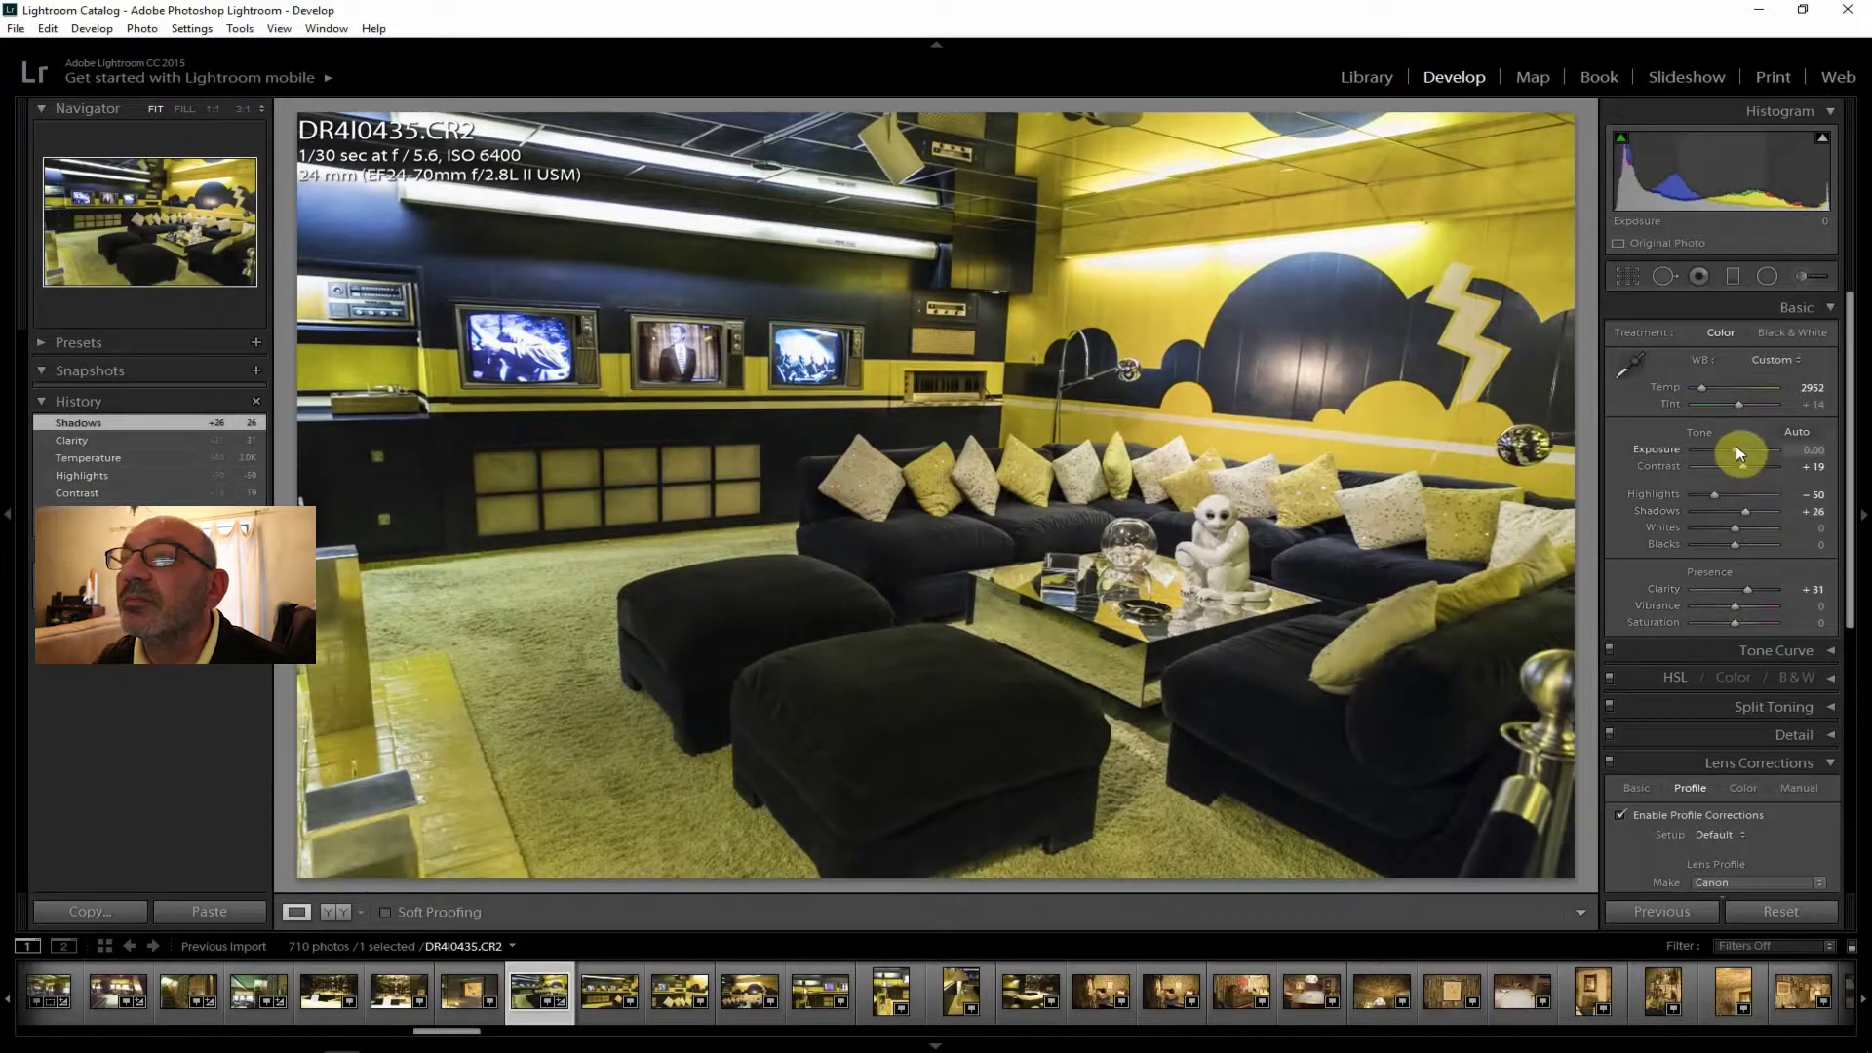
drag(1735, 446, 1706, 490)
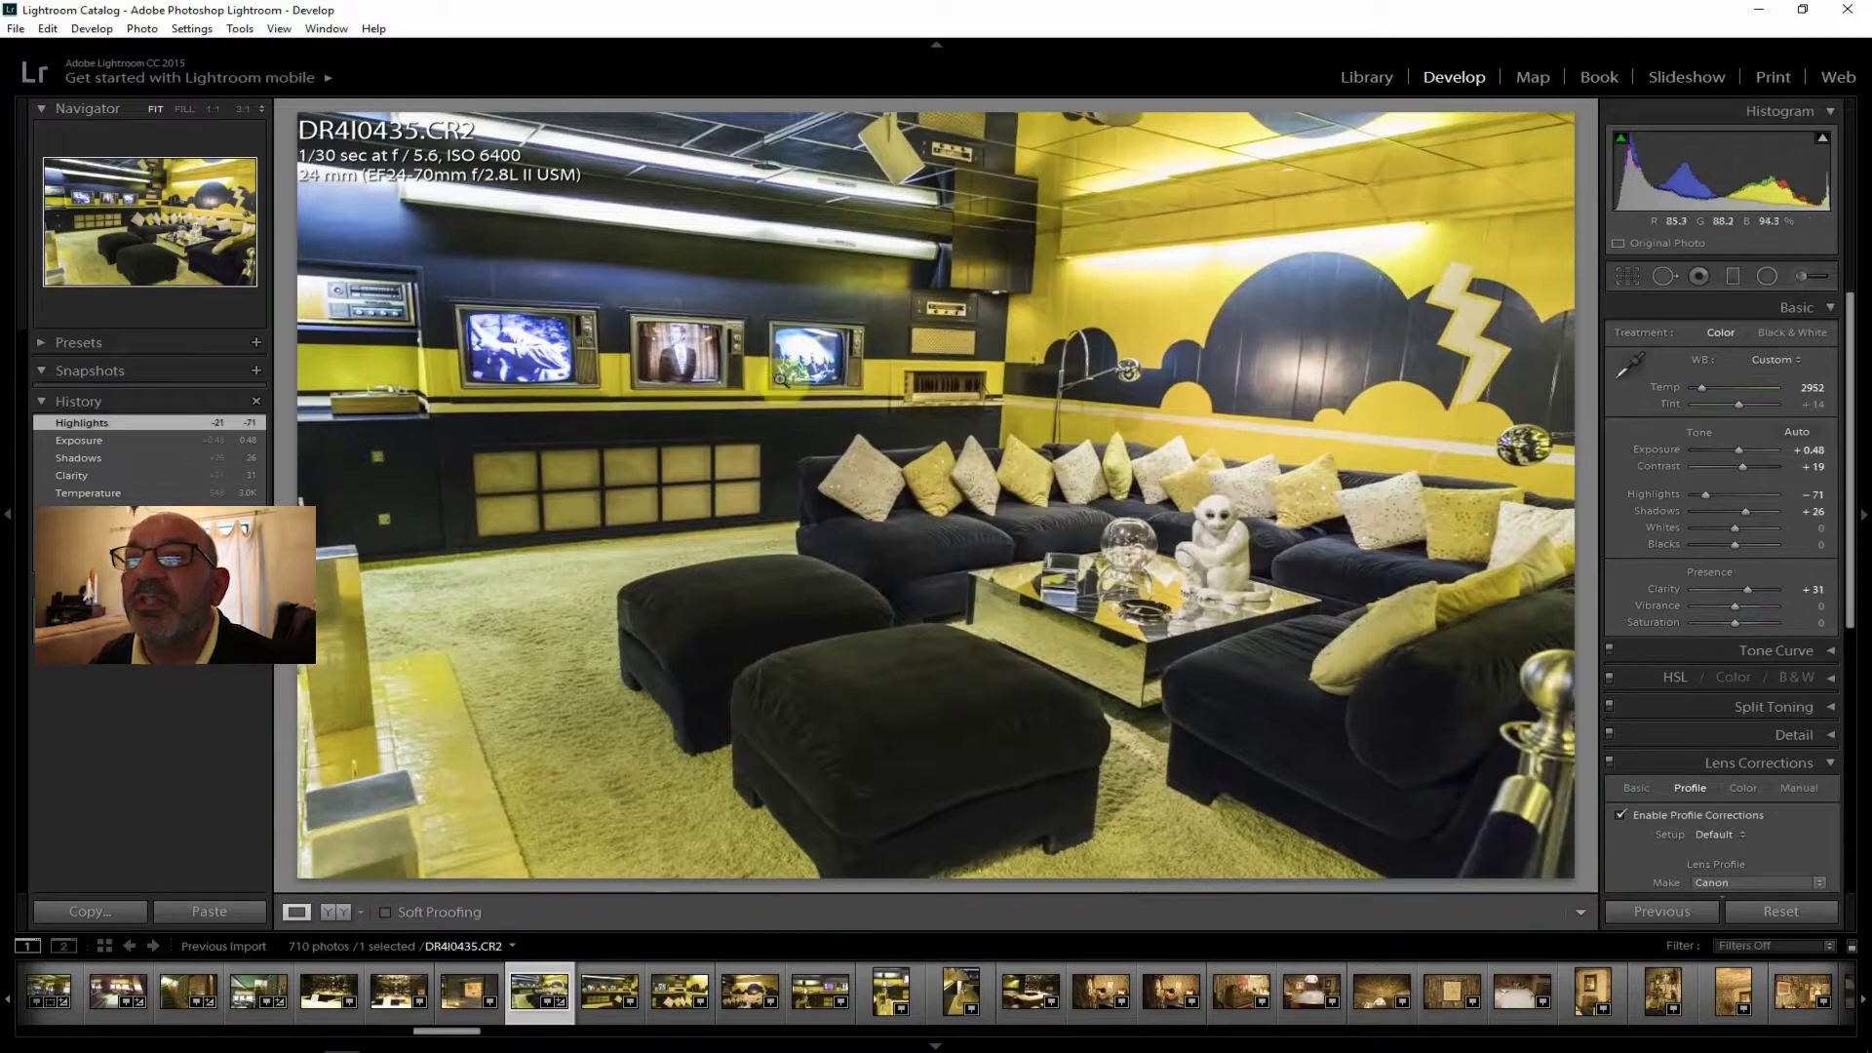
Check the ceiling light fixture at full size, and set the lounge photo's Vibrance to +10 and Saturation to +7.
click(827, 234)
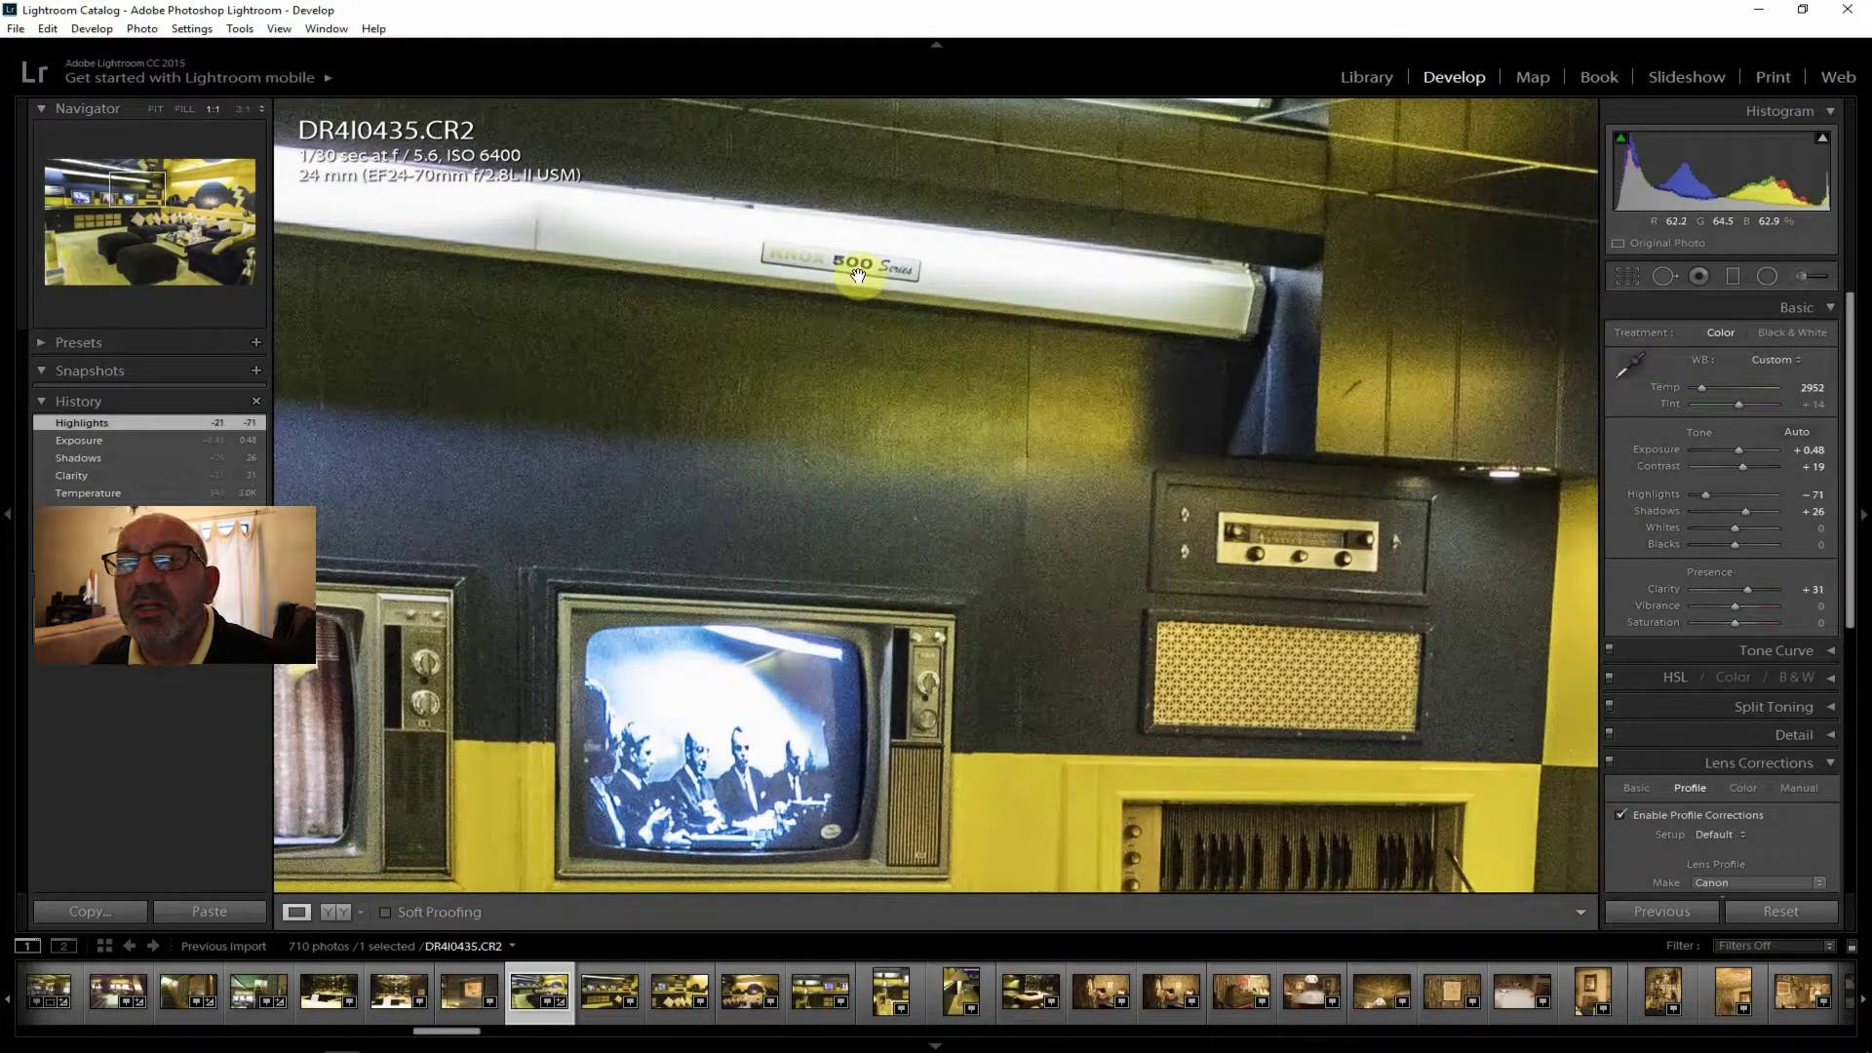
click(160, 107)
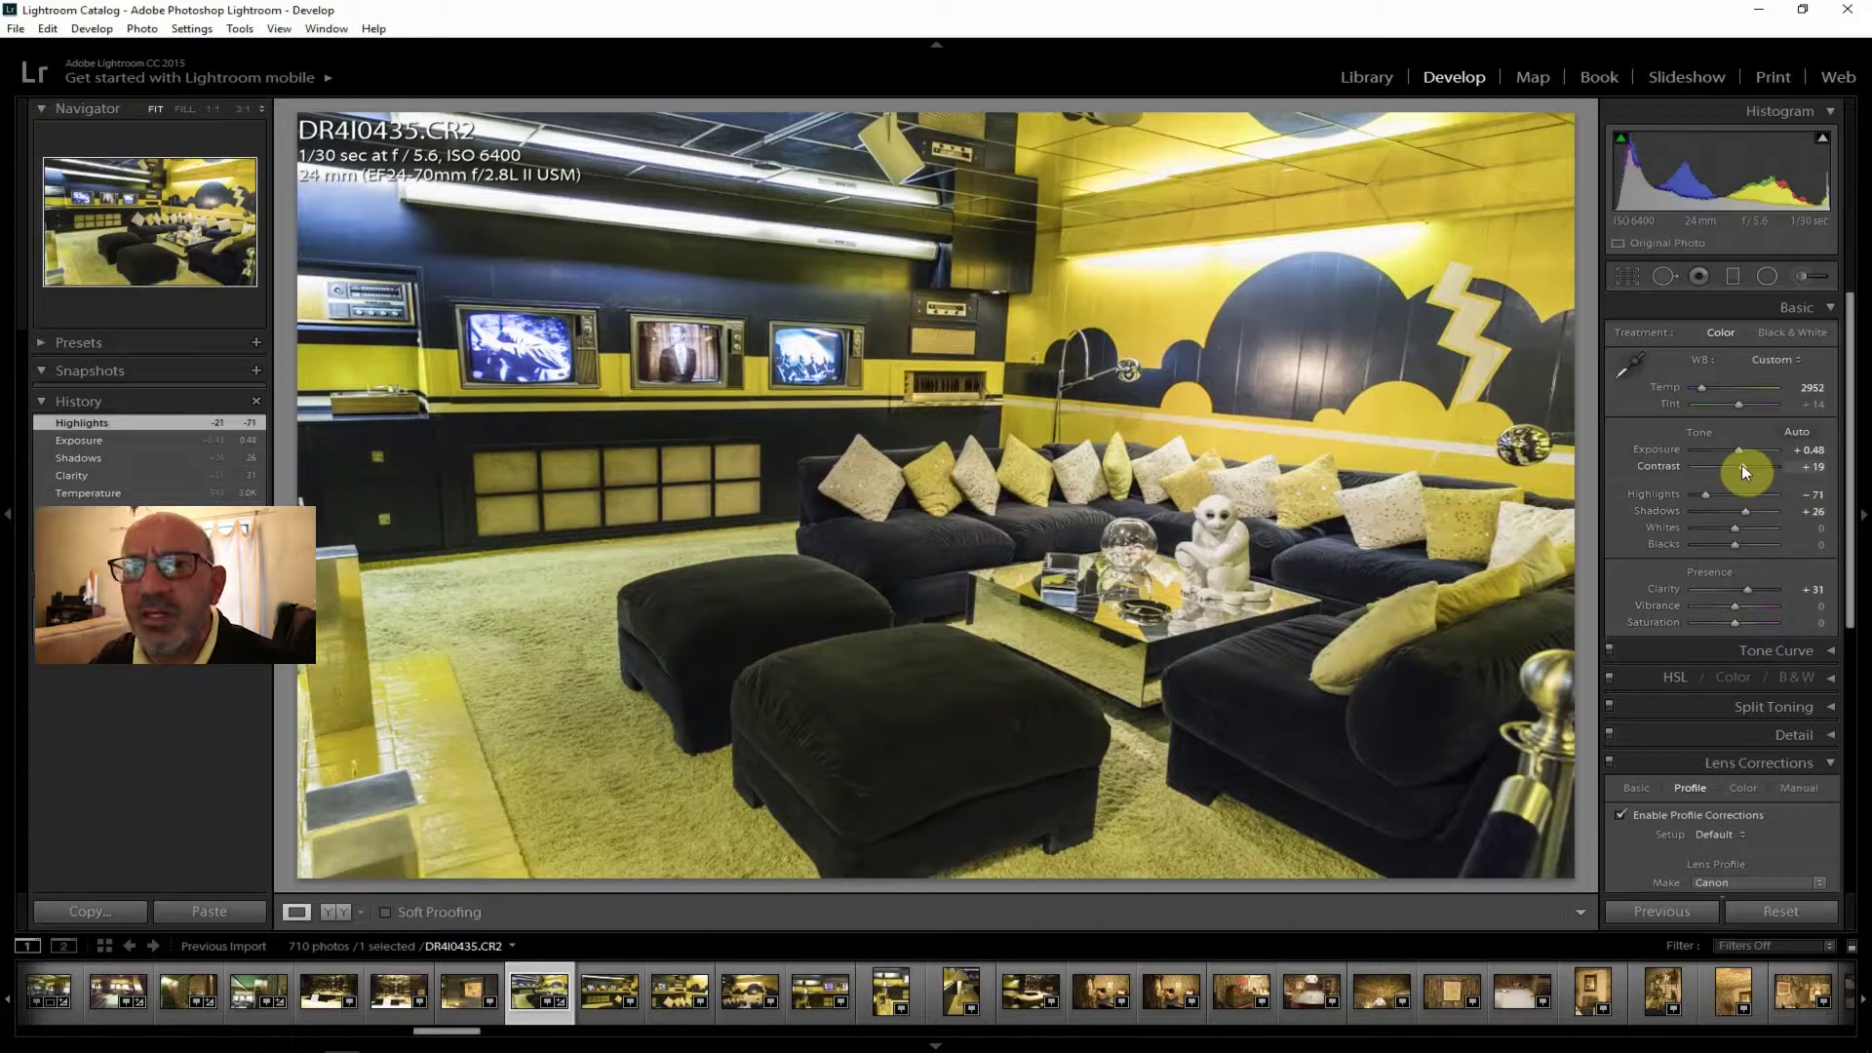
drag(1735, 605, 1739, 622)
click(1736, 622)
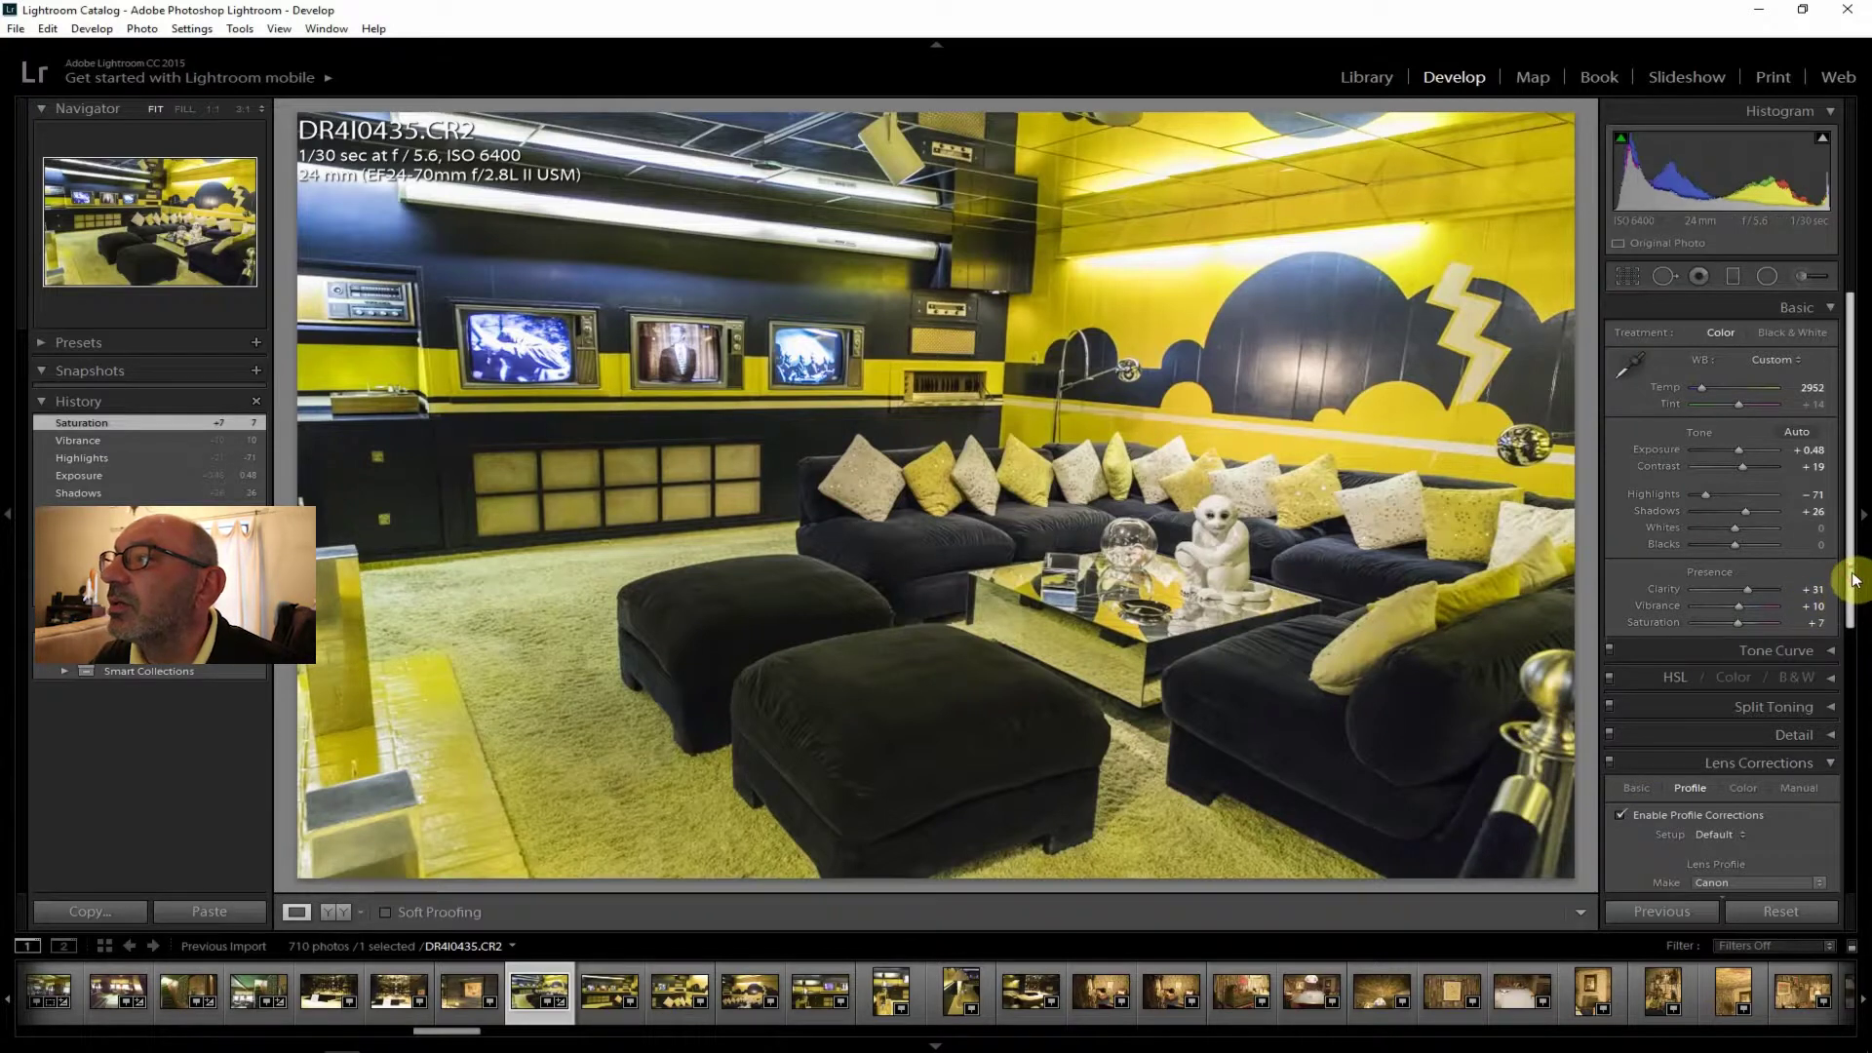
Set the lounge photo's Dehaze amount to +10.
drag(1852, 579, 1852, 840)
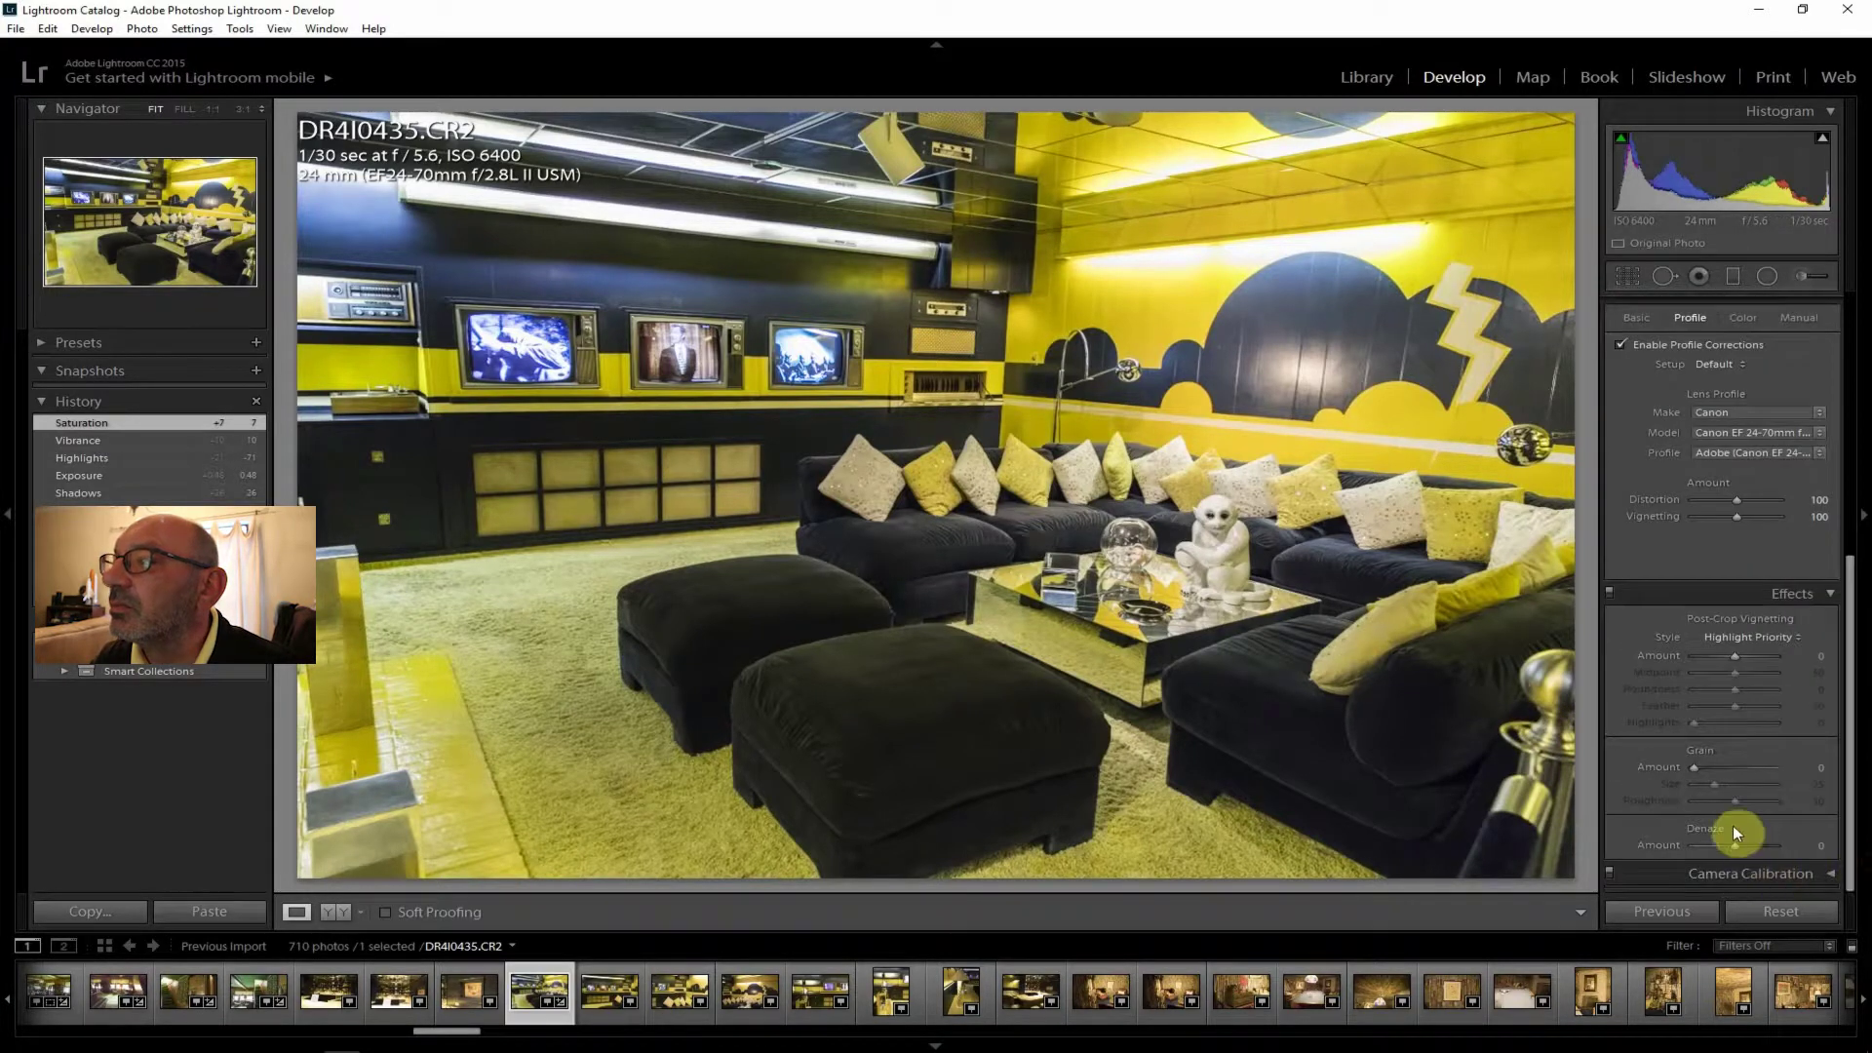
drag(1734, 842, 1737, 844)
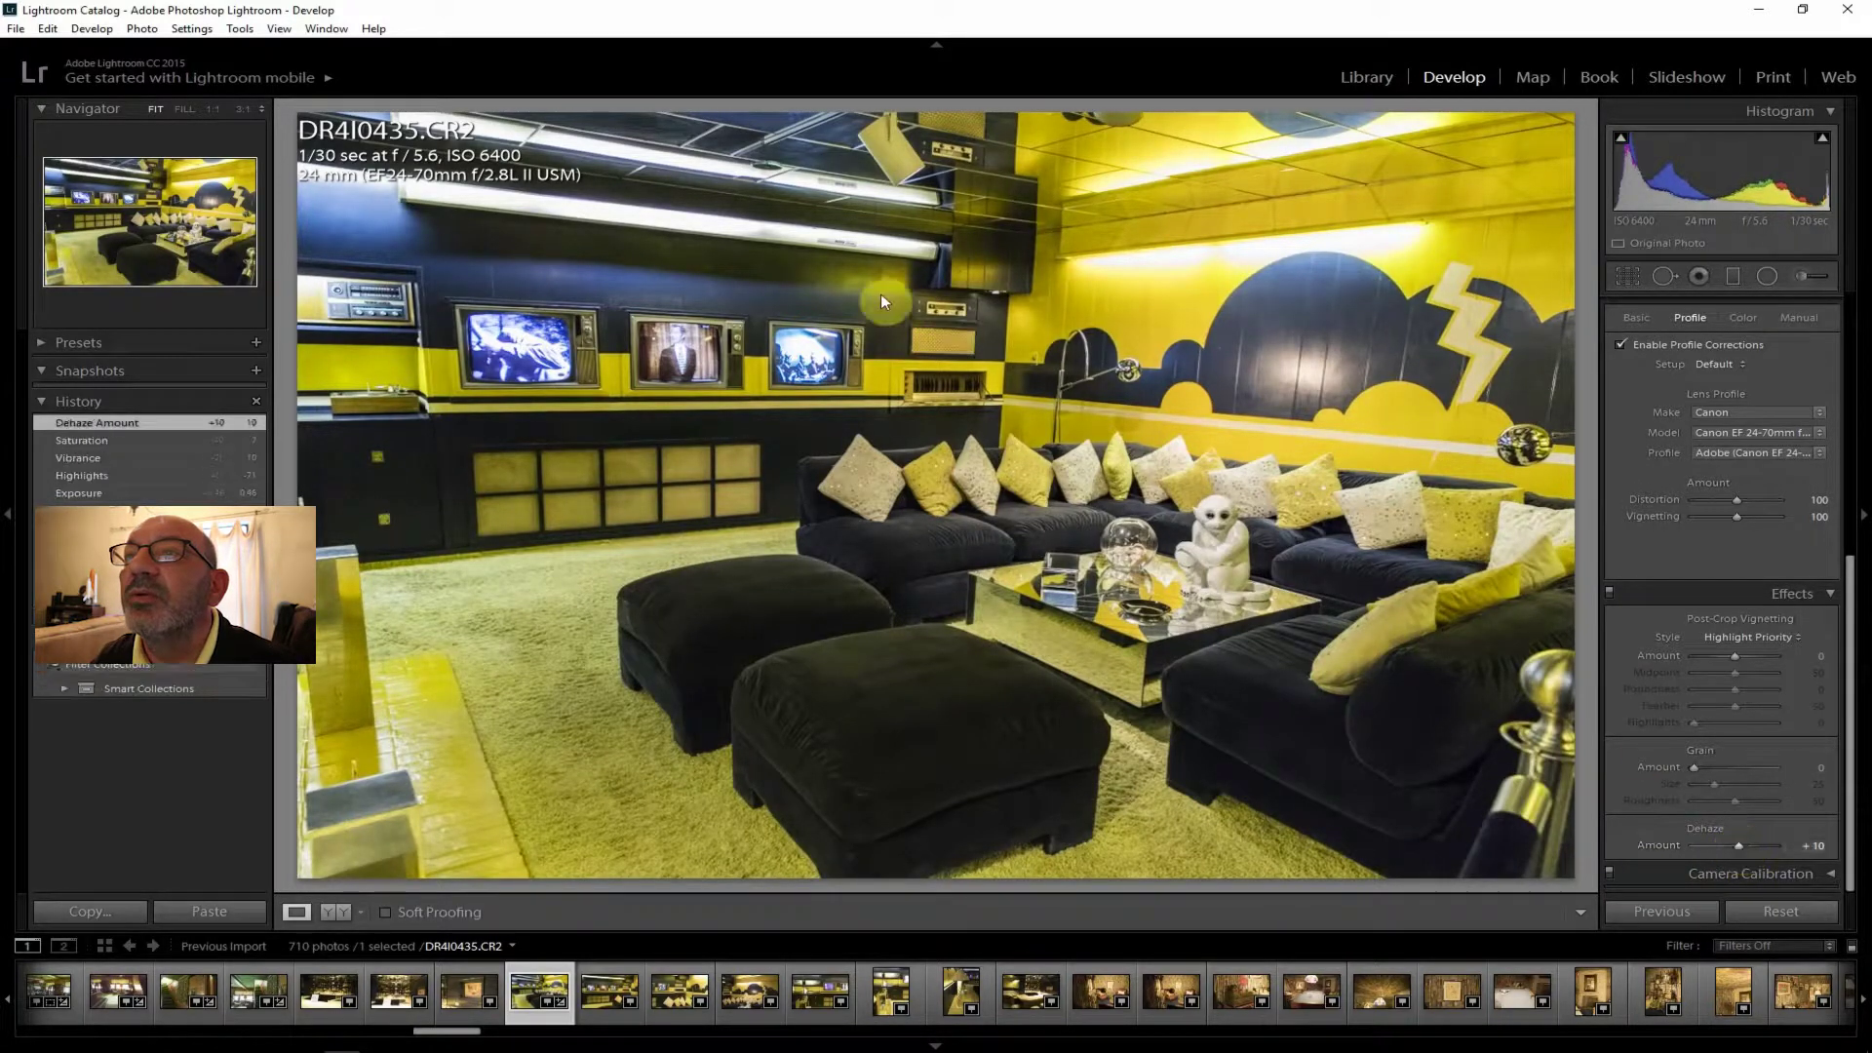
drag(1855, 704, 1855, 401)
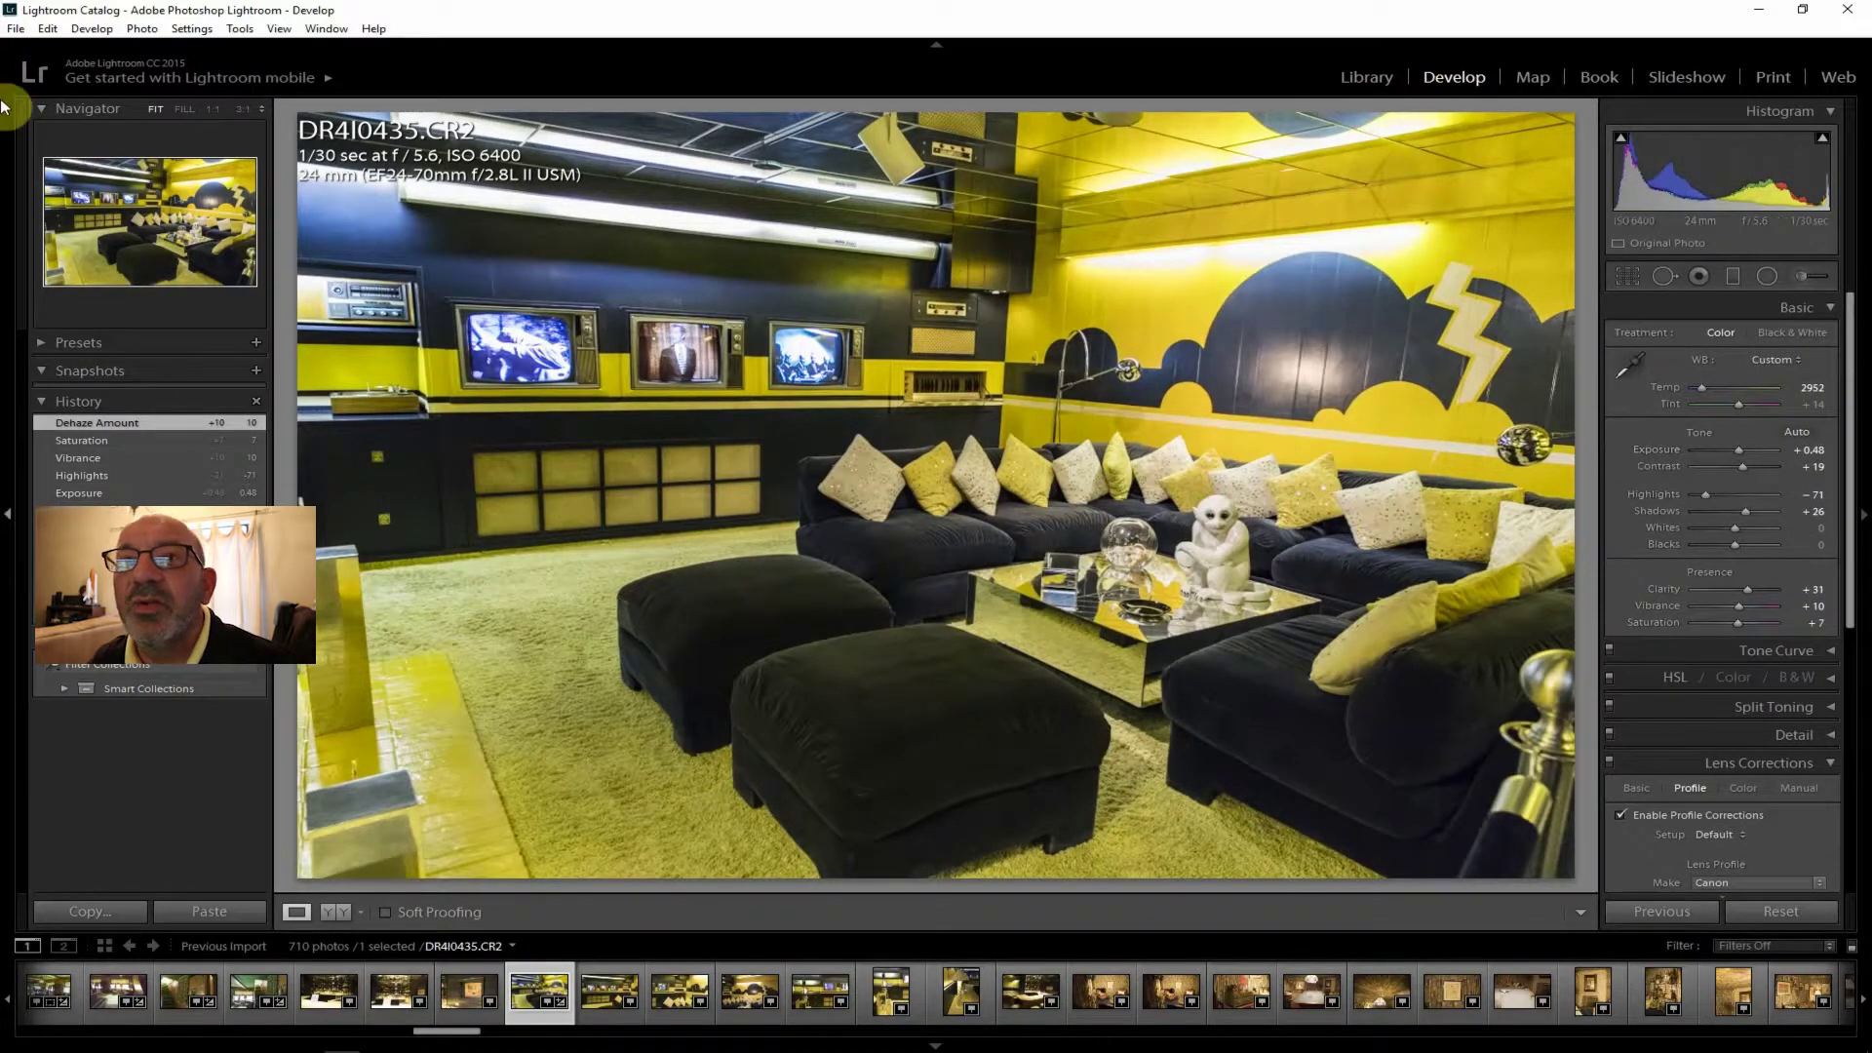
Export the edited lounge photo DR4I0435.CR2 to the hard drive using the existing export settings.
click(15, 29)
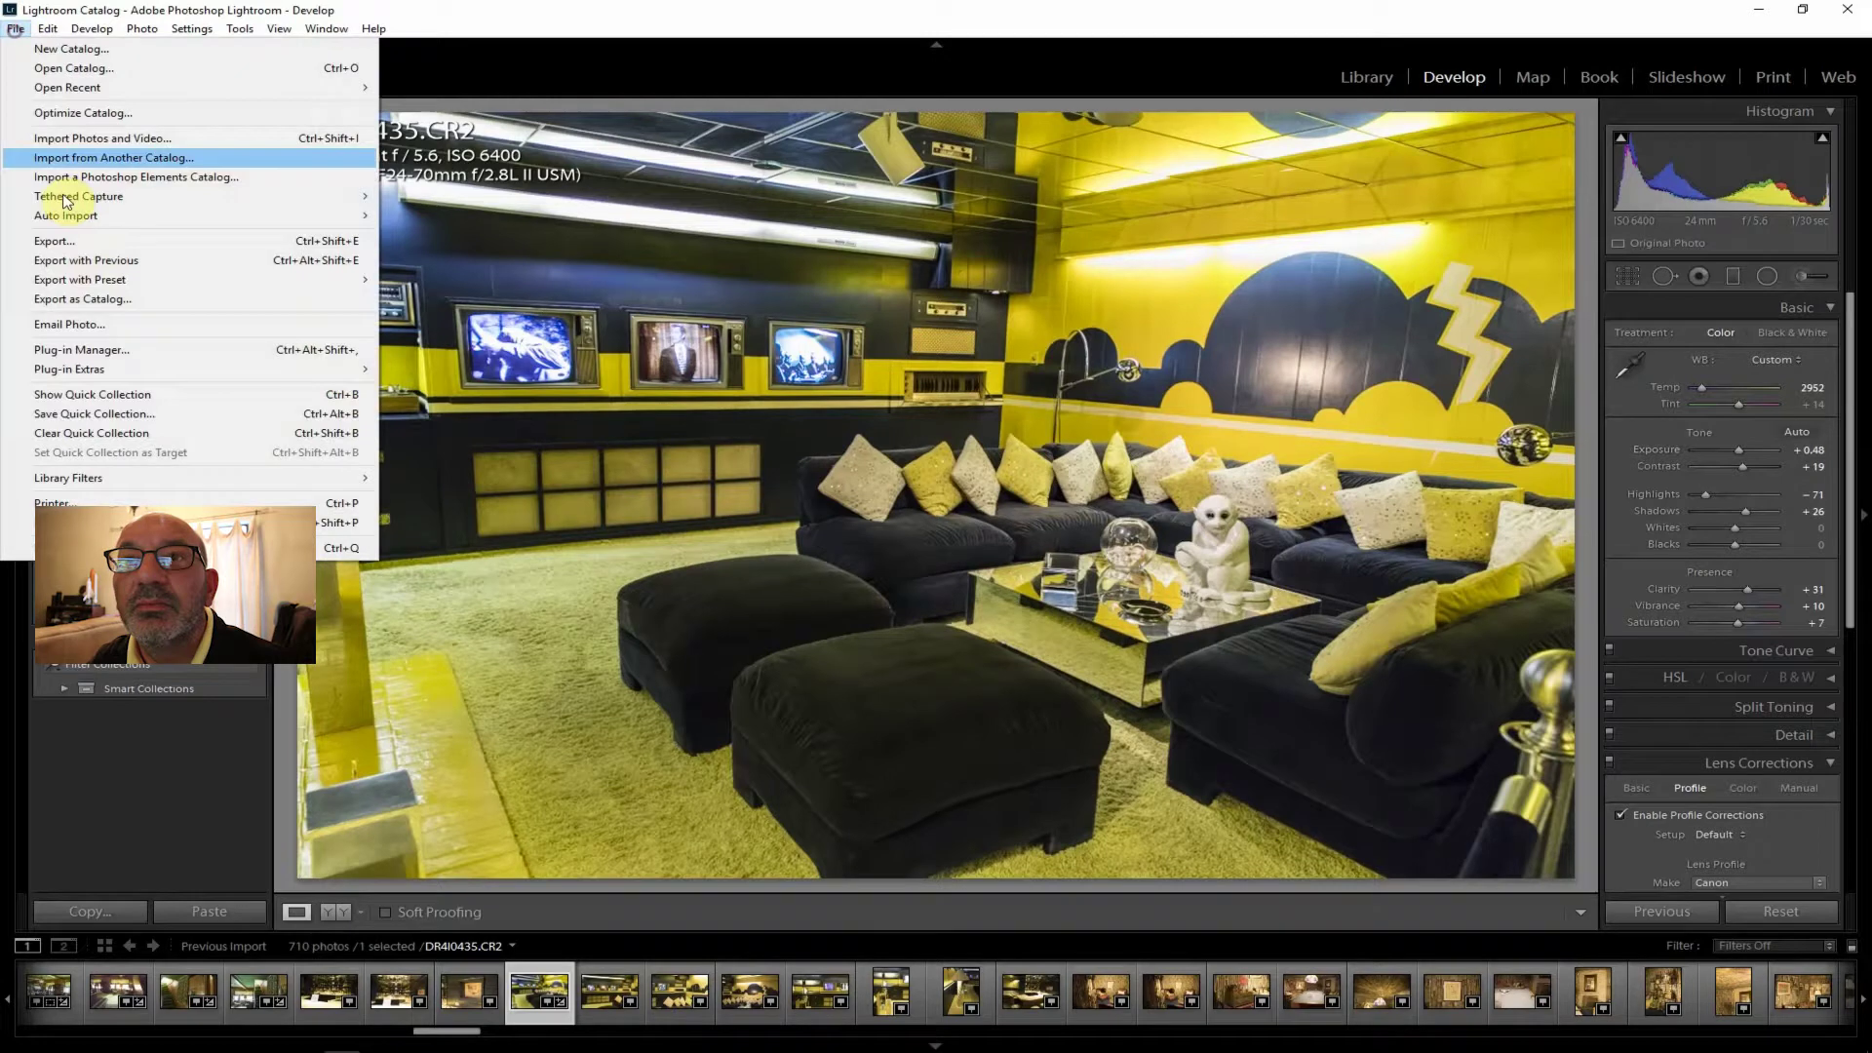
click(82, 242)
click(1244, 1018)
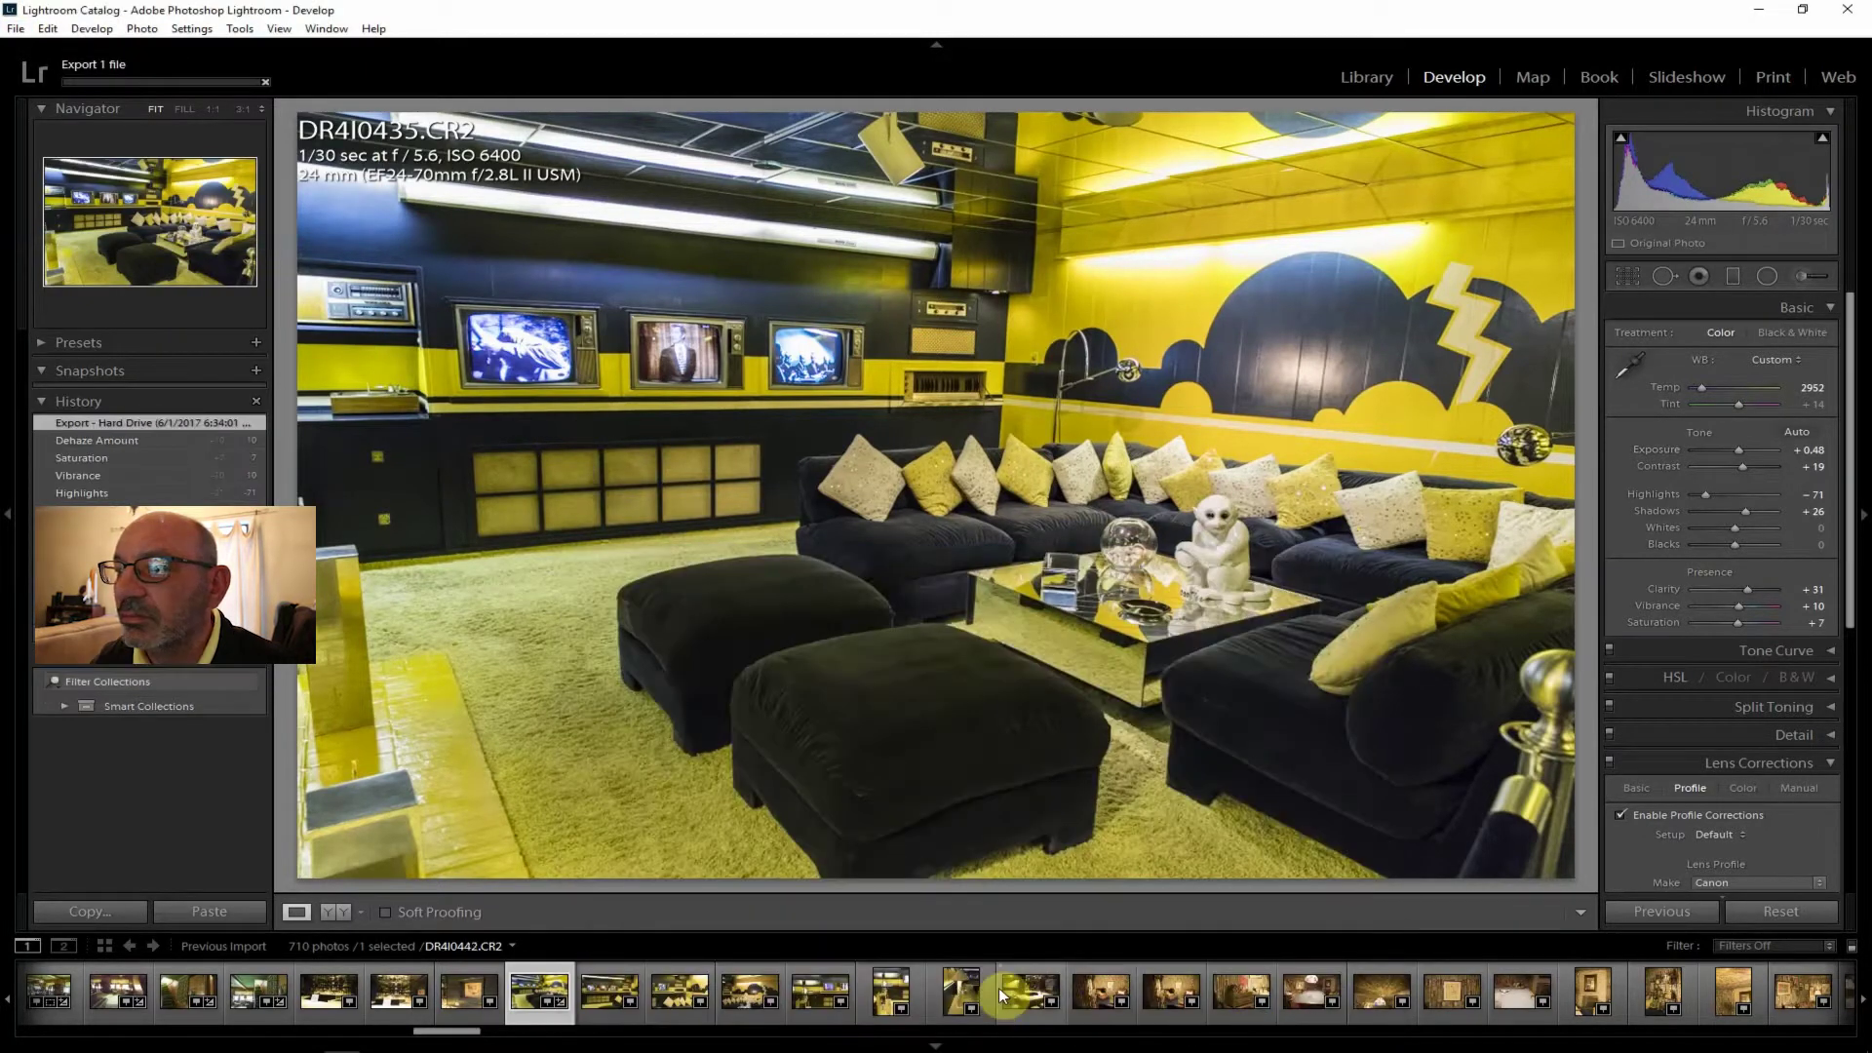
Inspect the televisions in DR4I0436.CR2 at full size and enable lens profile corrections on that photo.
click(610, 993)
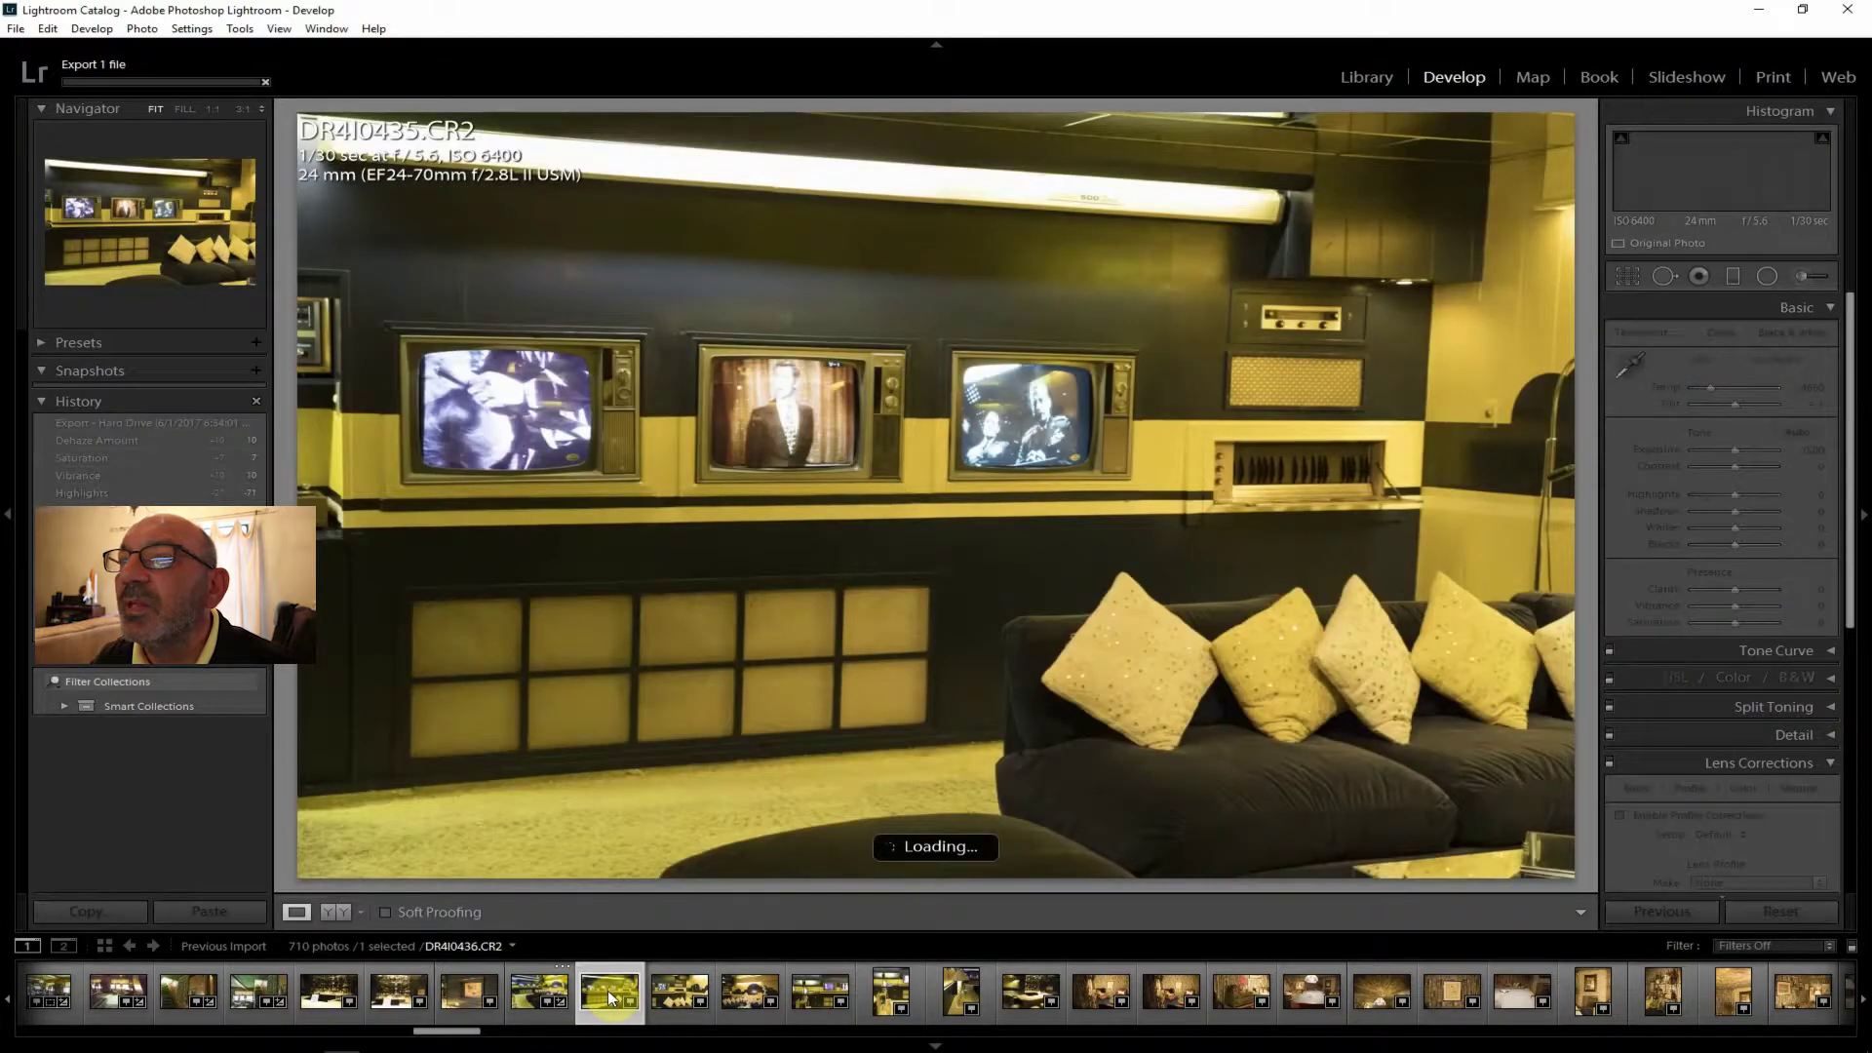
click(531, 440)
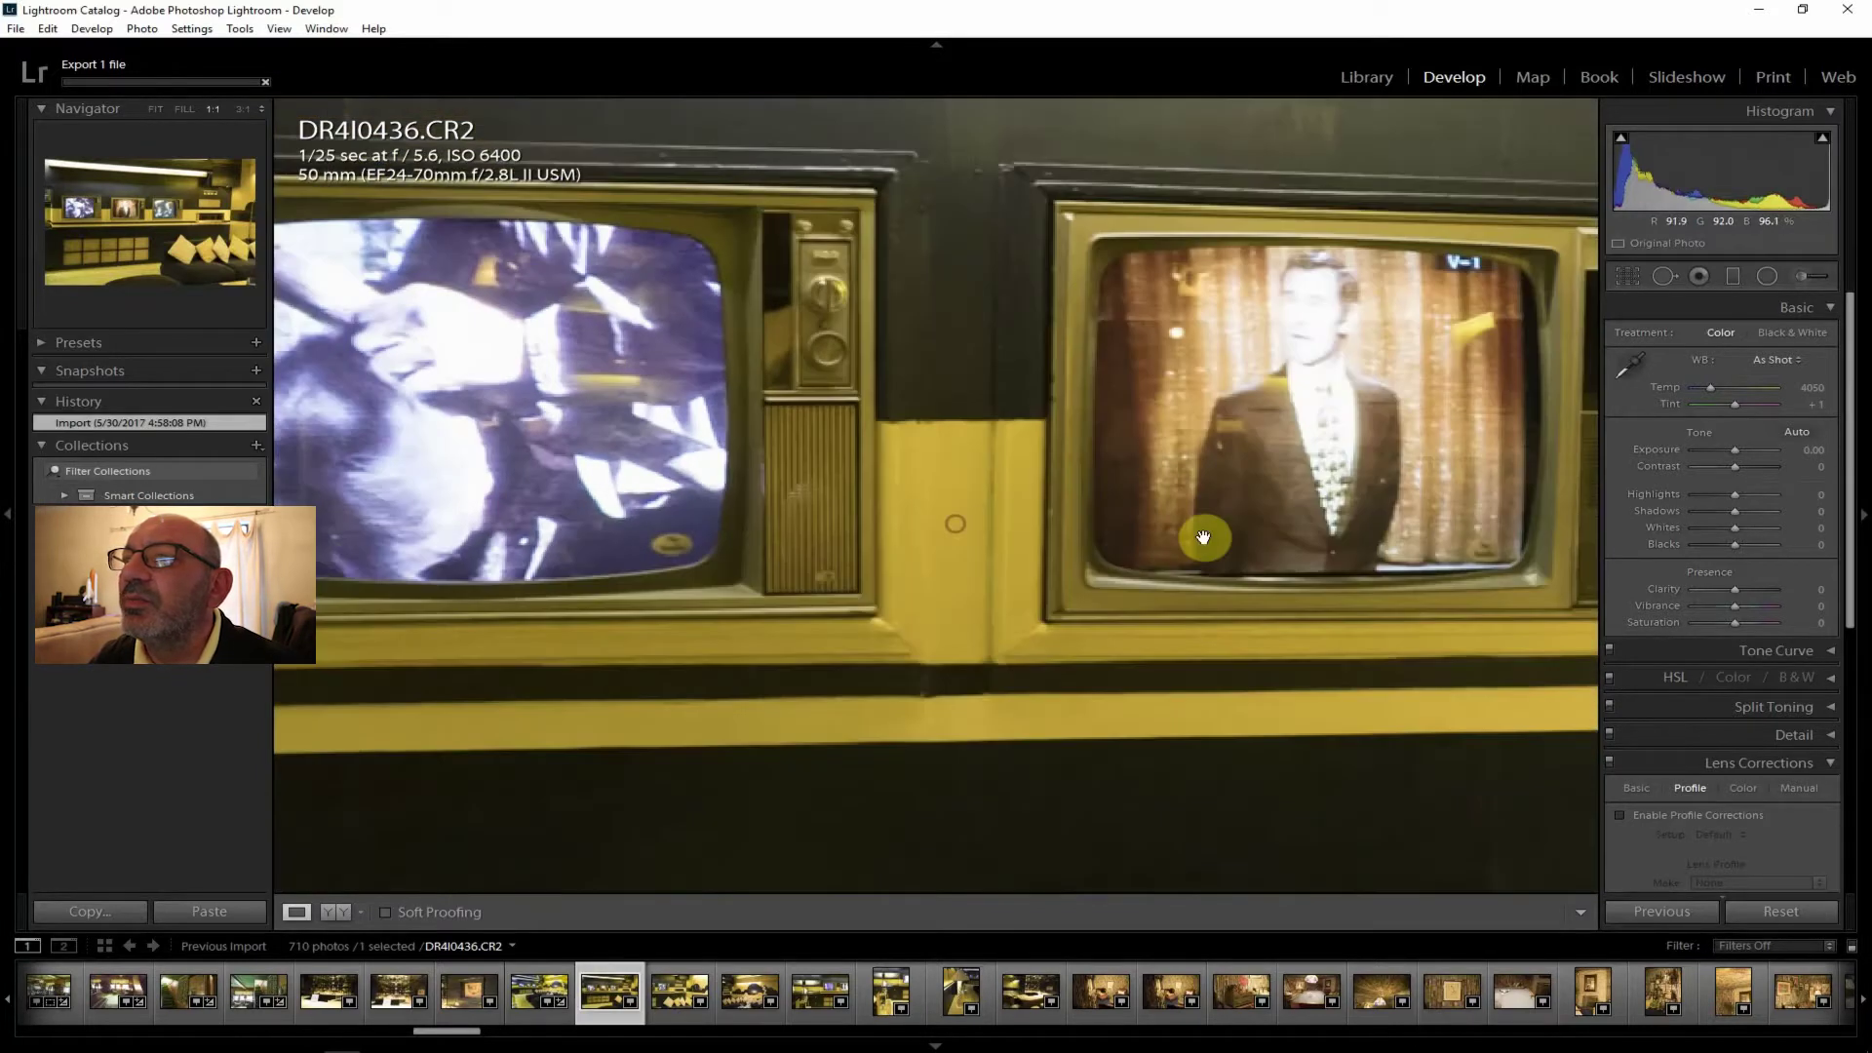
drag(891, 321, 912, 419)
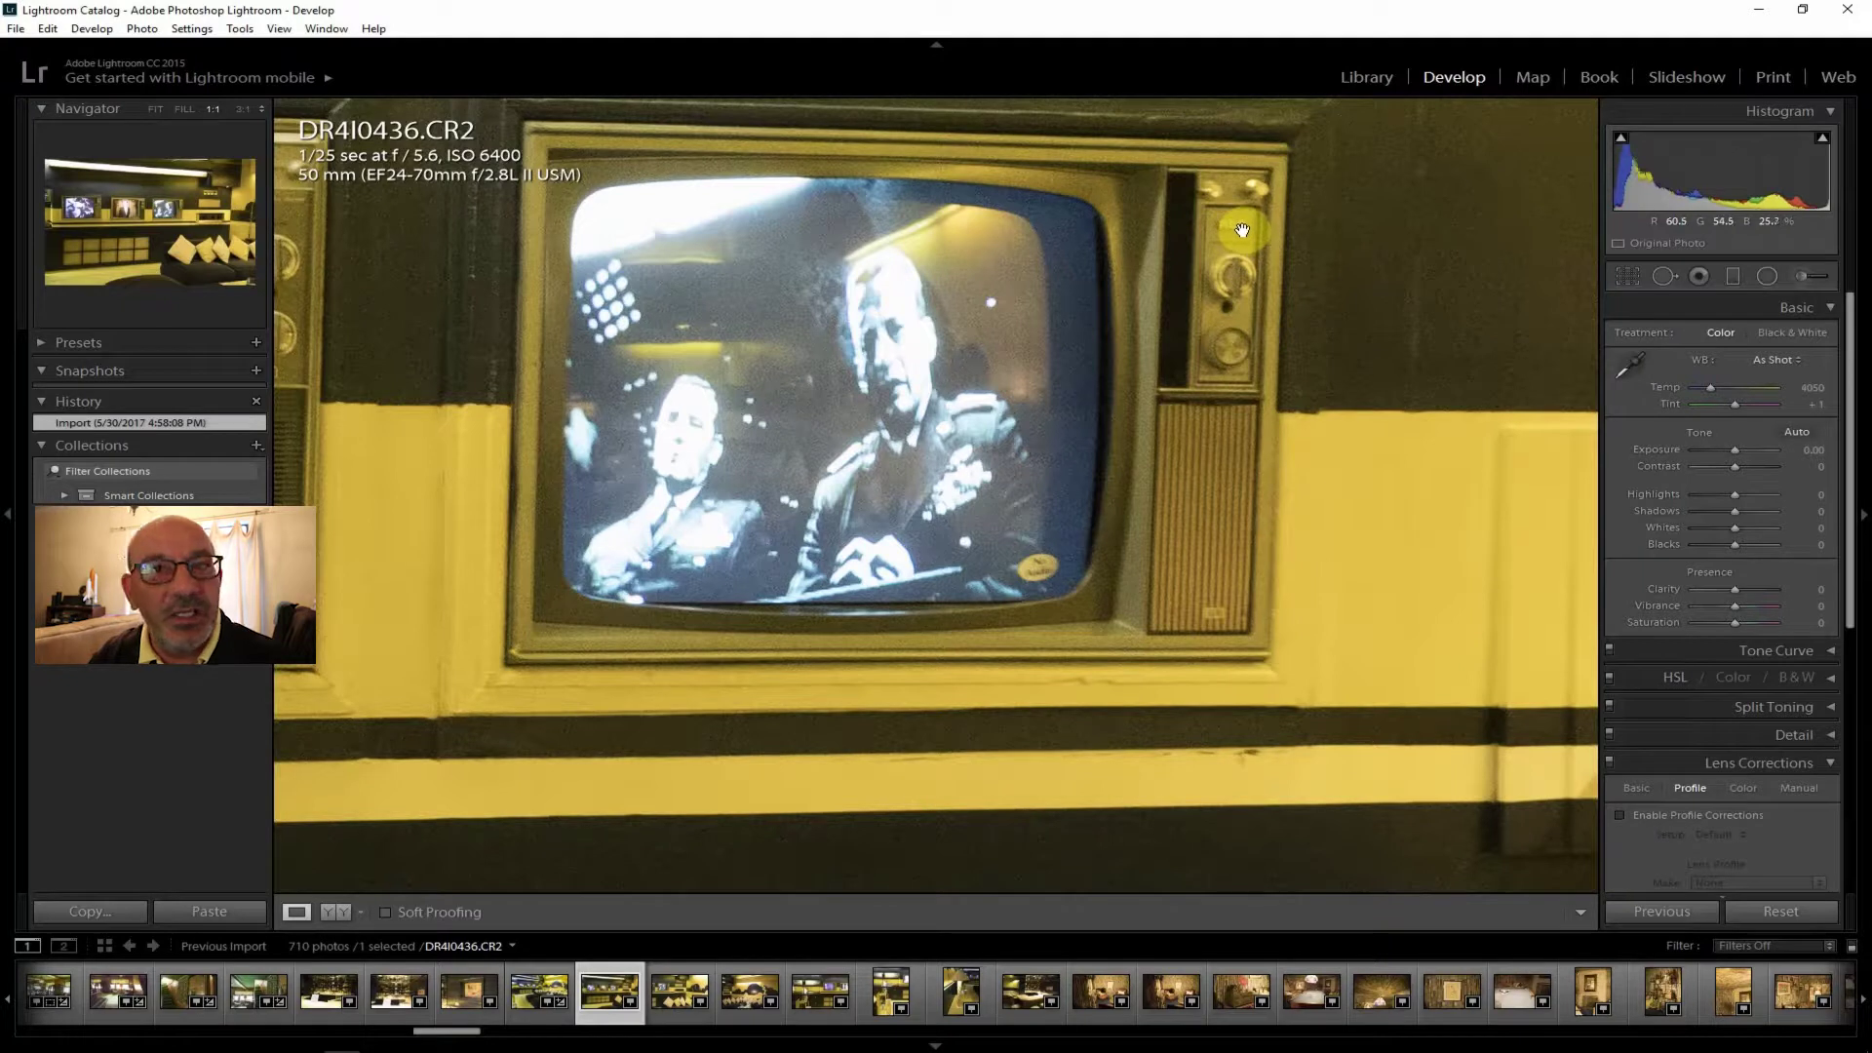
click(156, 109)
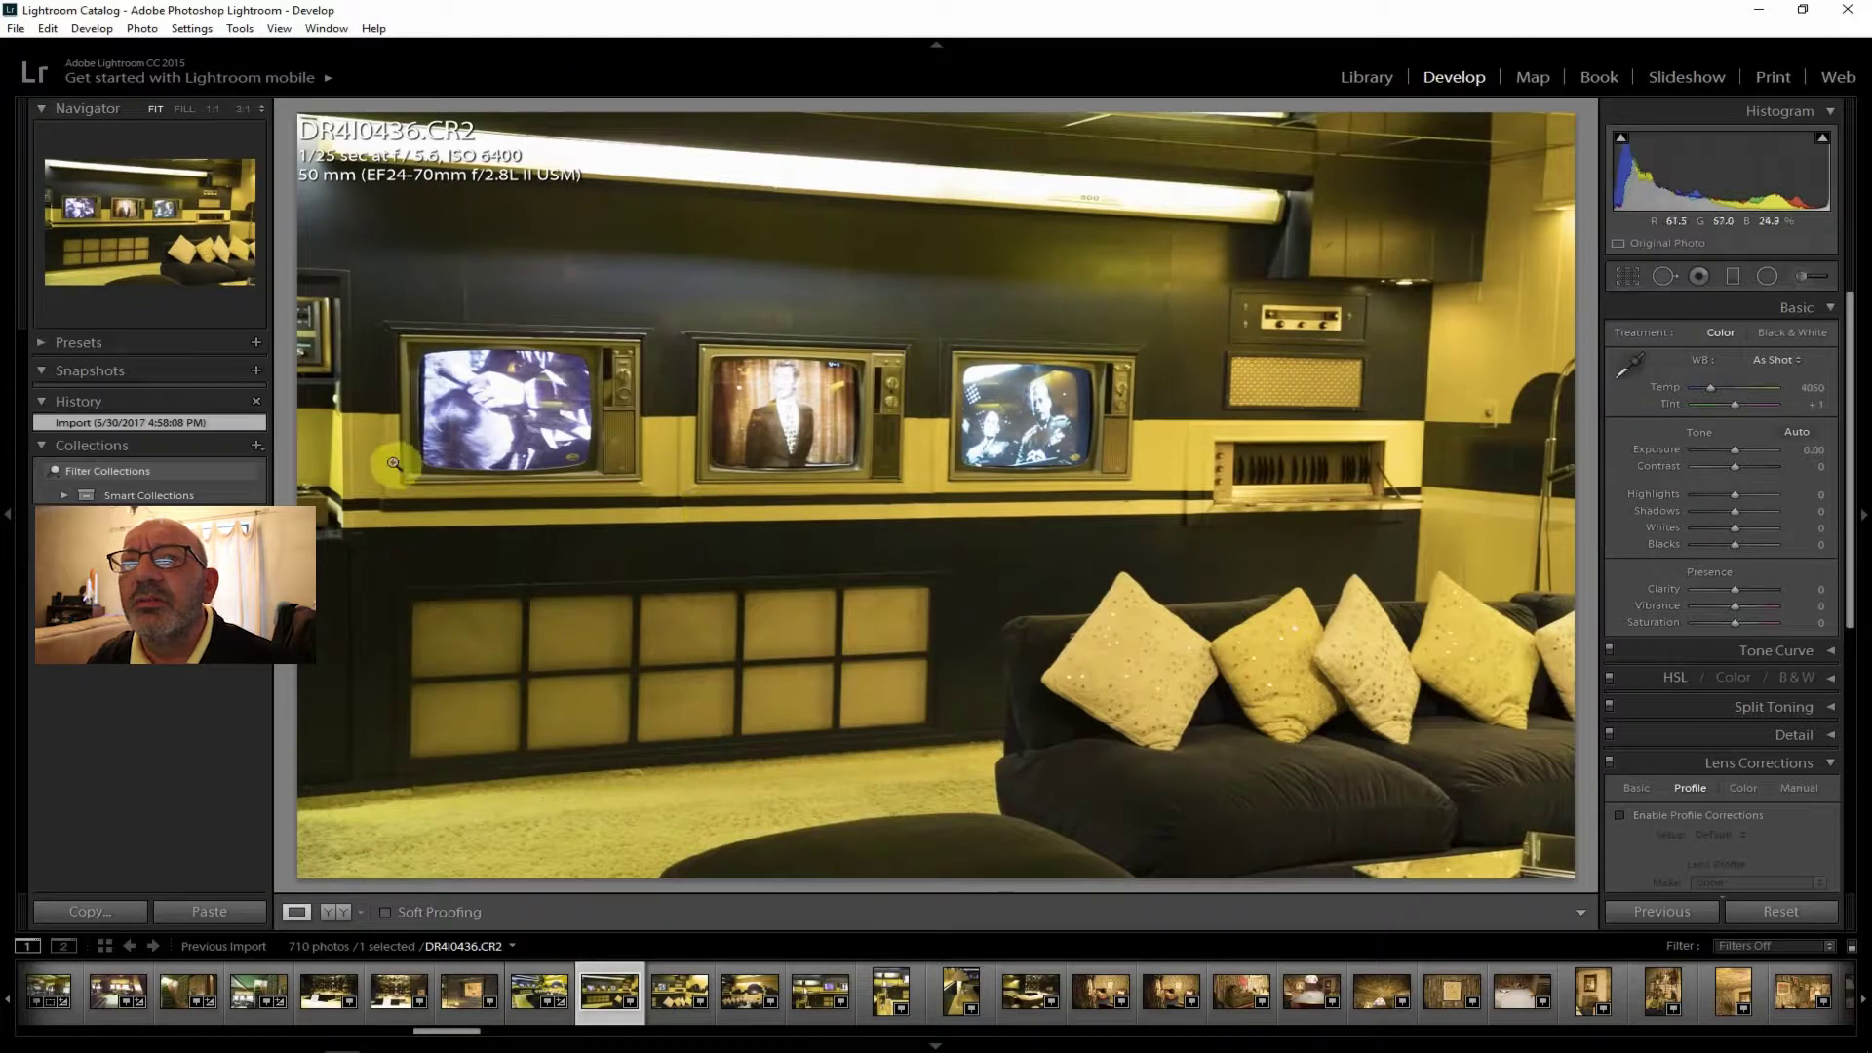
click(1712, 815)
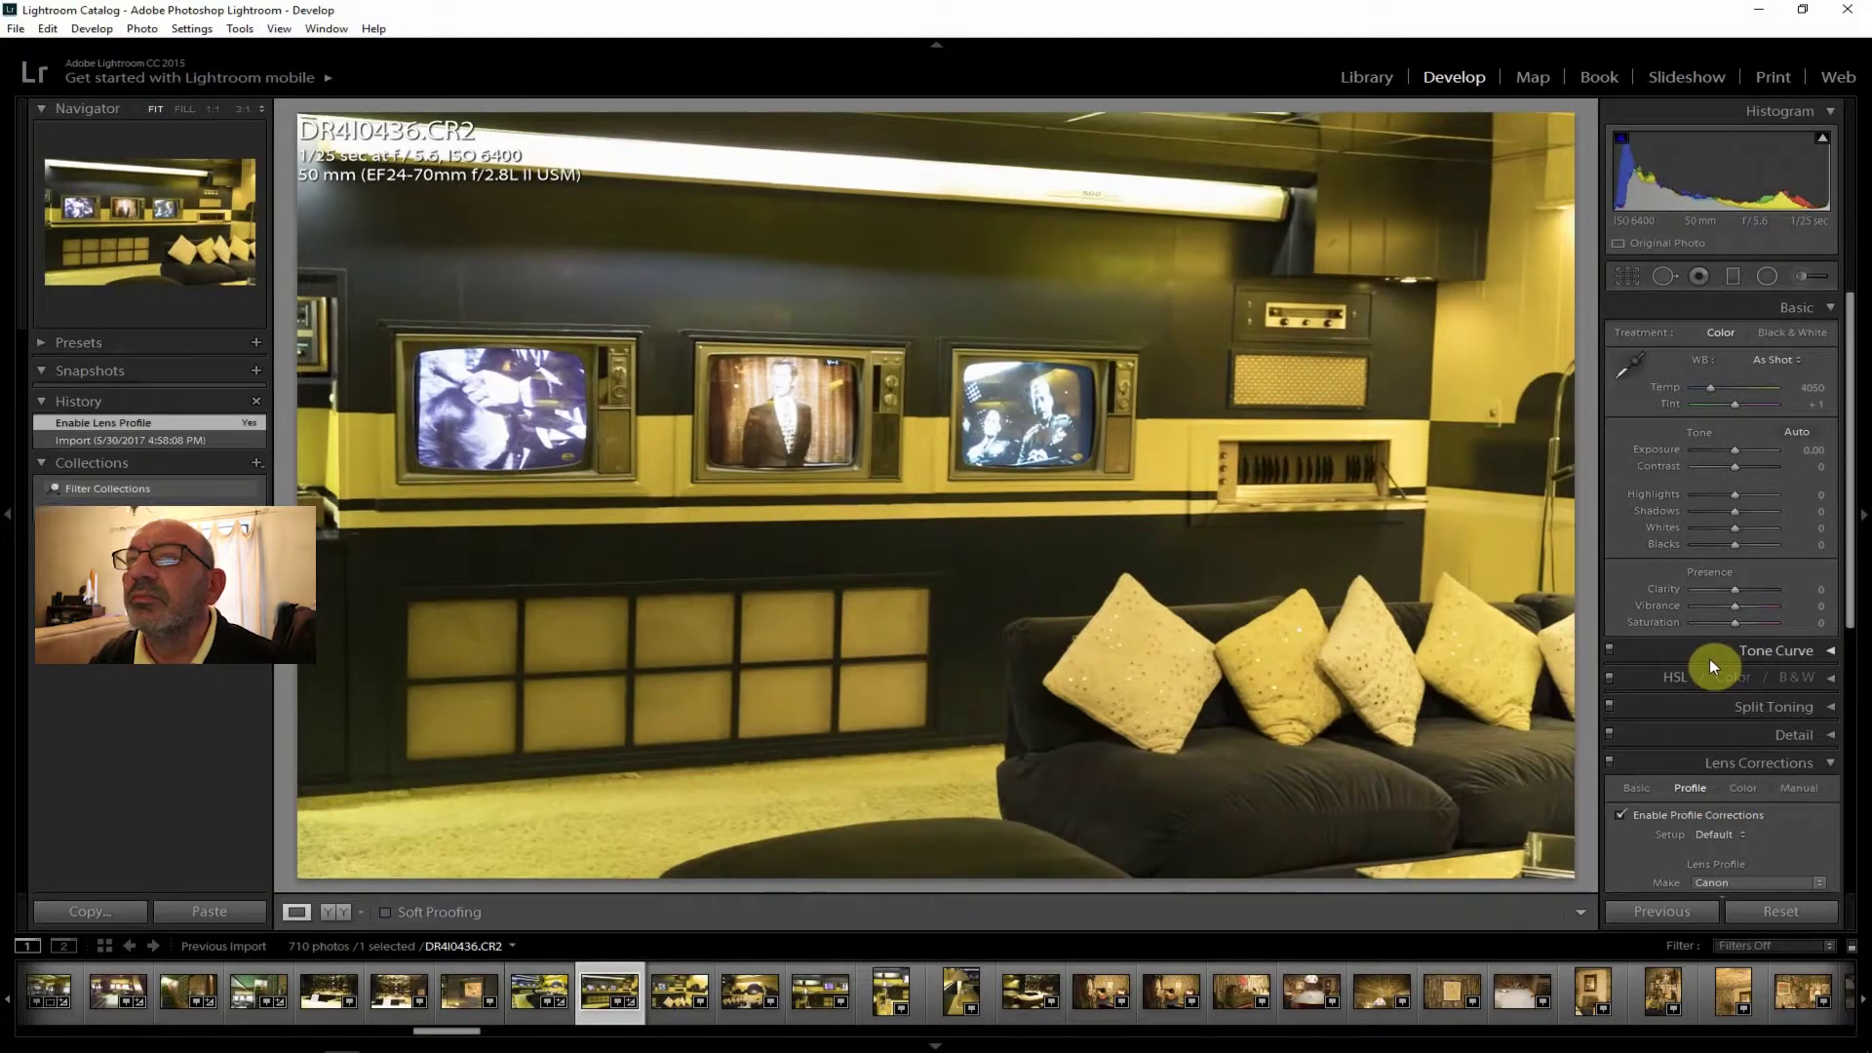
Review photos DR4I0437.CR2 through DR4I0441.CR2, examining the record sleeve by the turntables in DR4I0439.CR2 at full size.
click(668, 991)
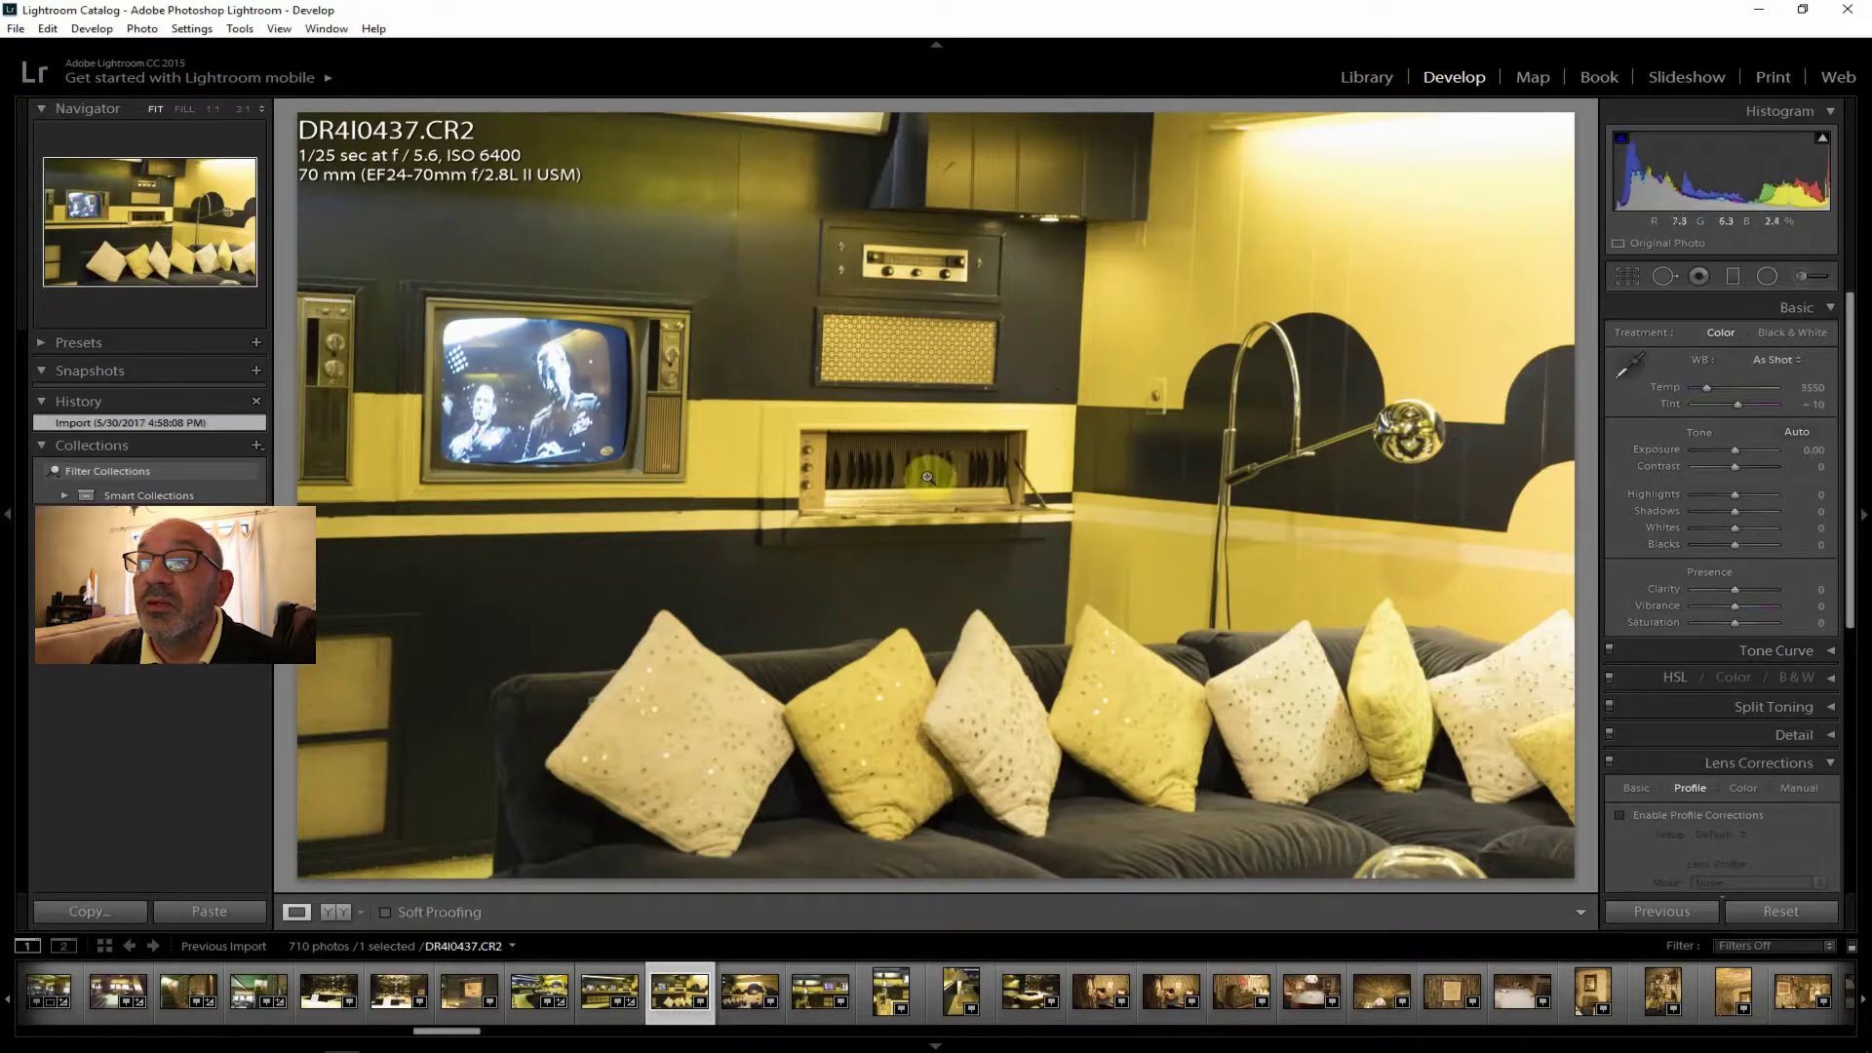
click(751, 994)
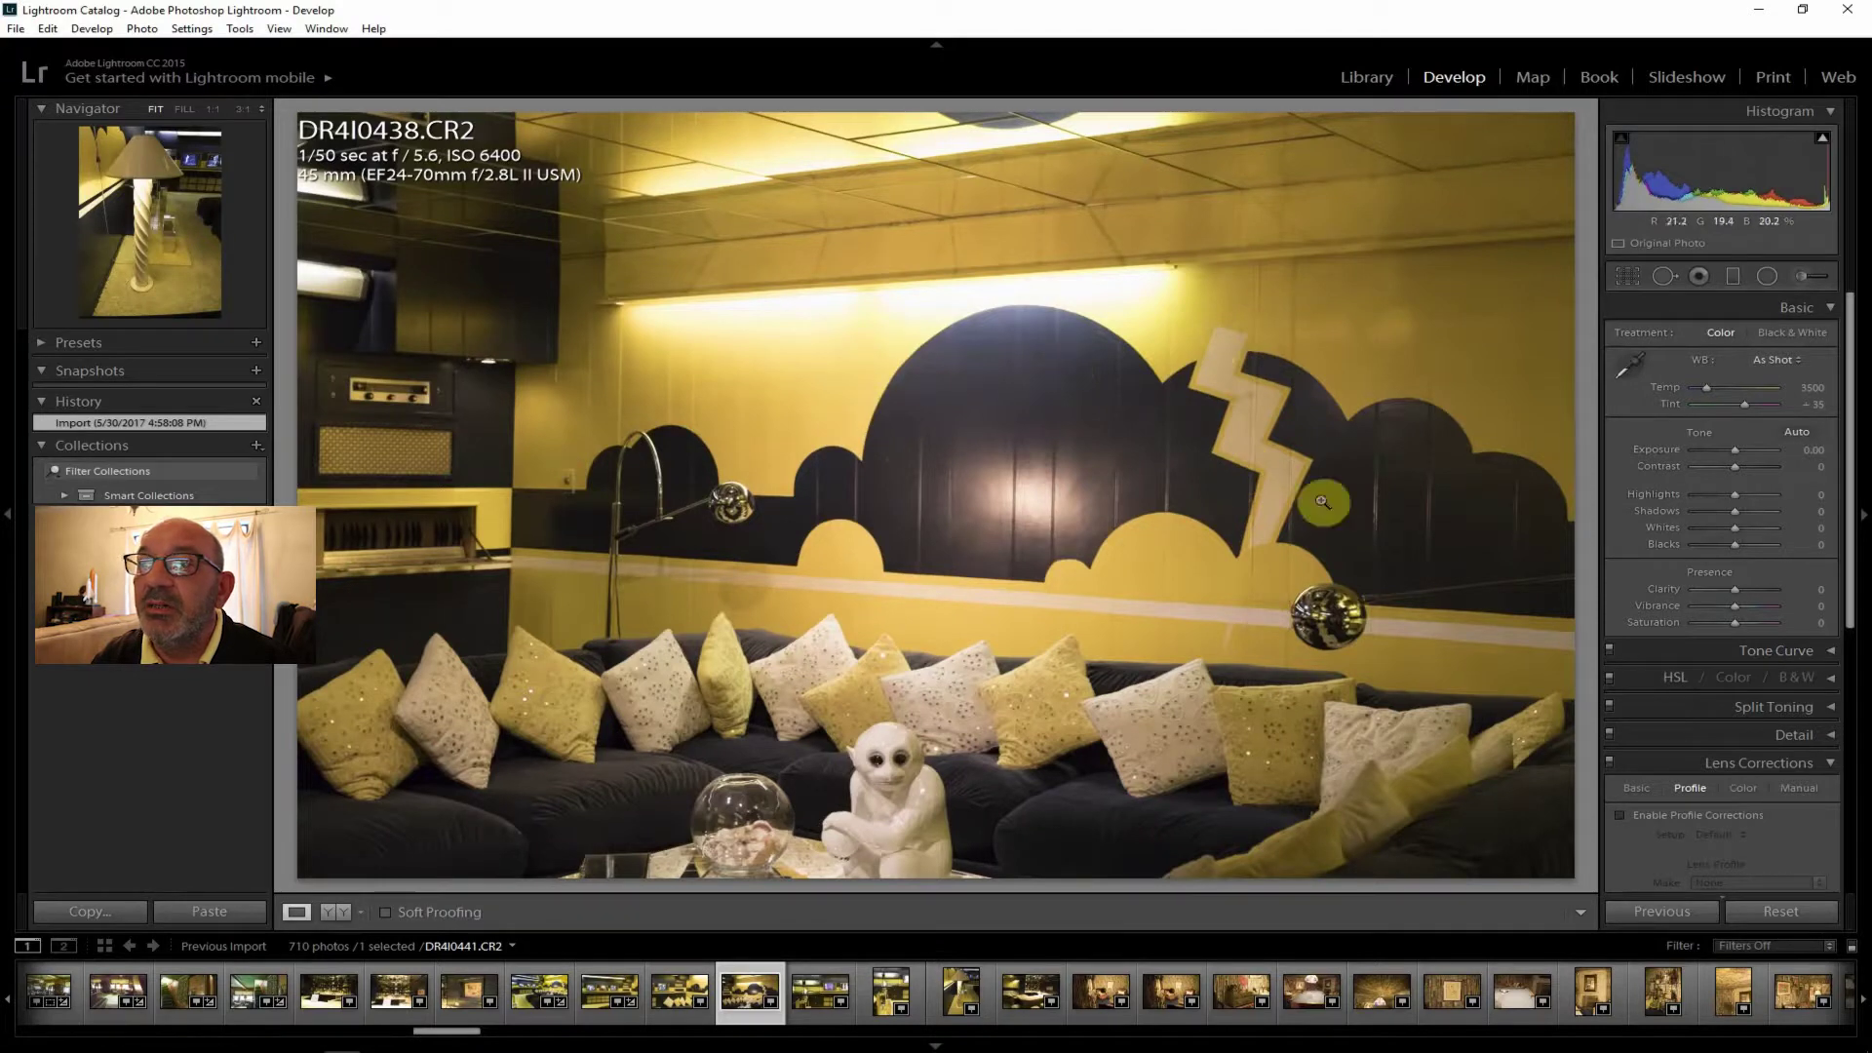
click(815, 1001)
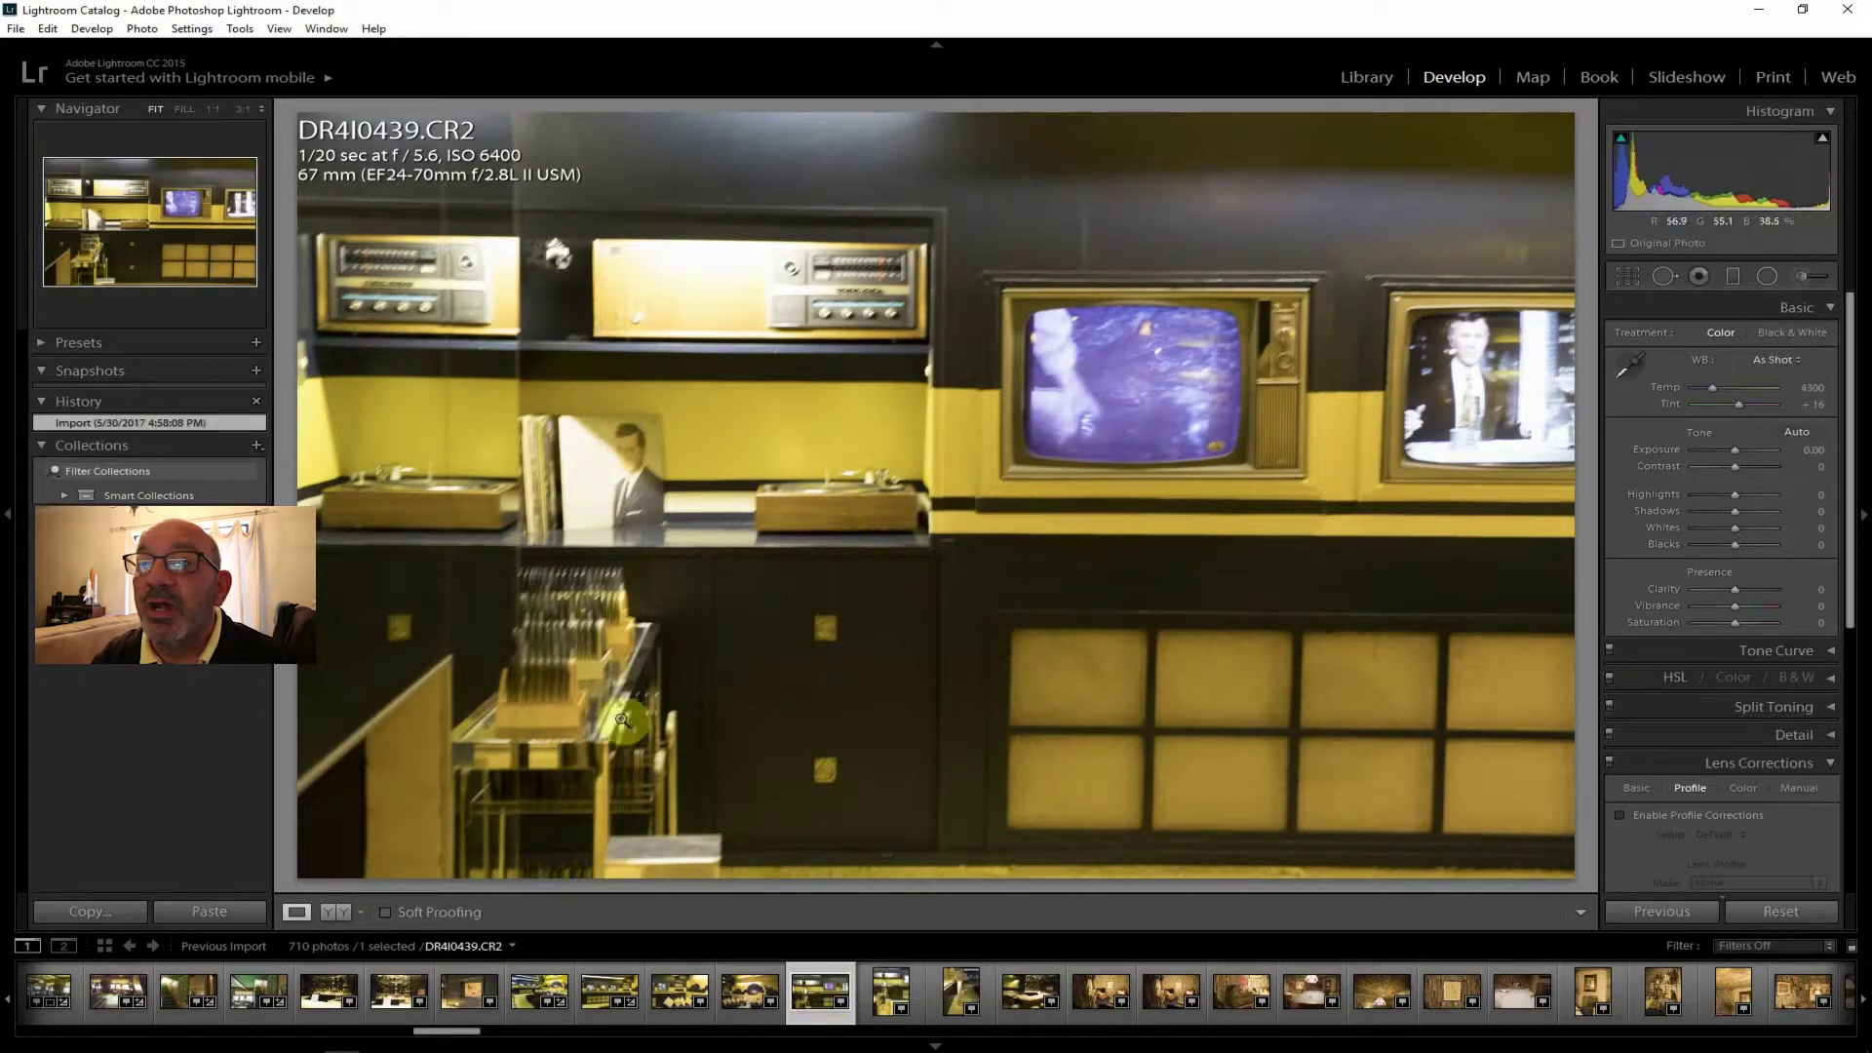
click(632, 483)
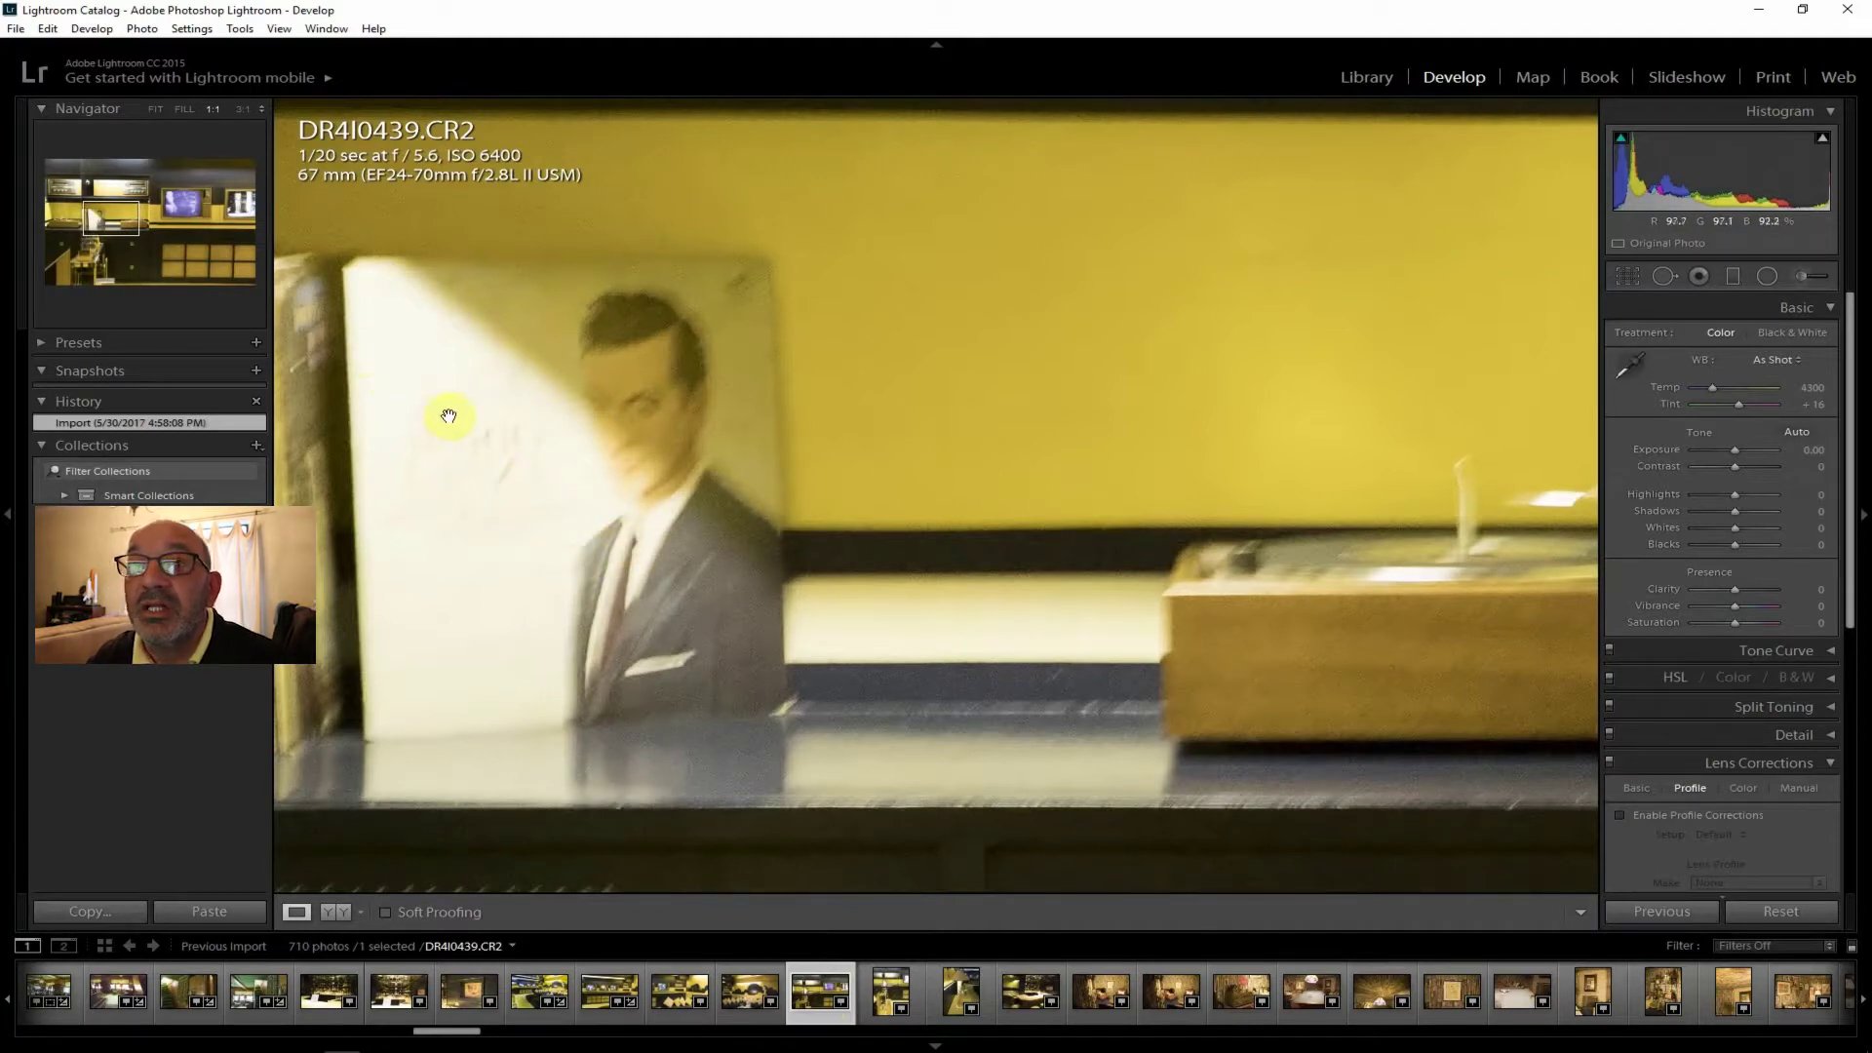
click(157, 107)
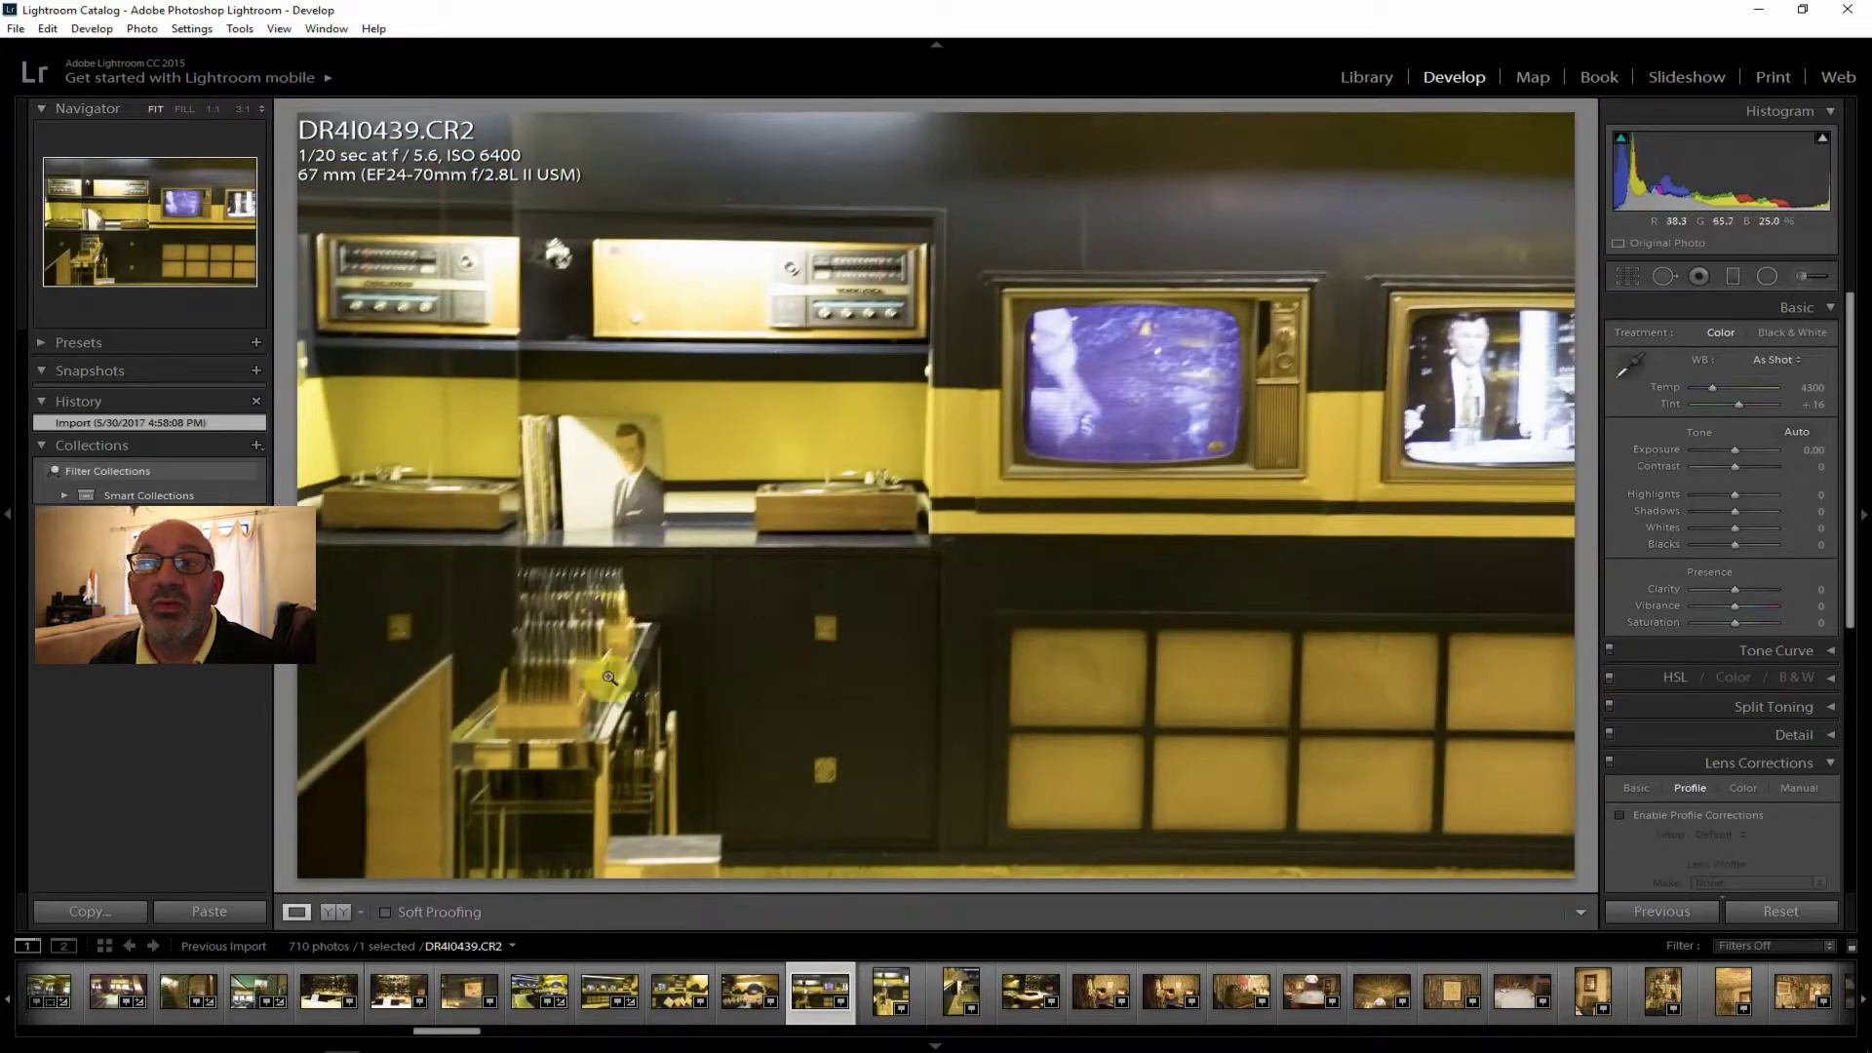
click(892, 995)
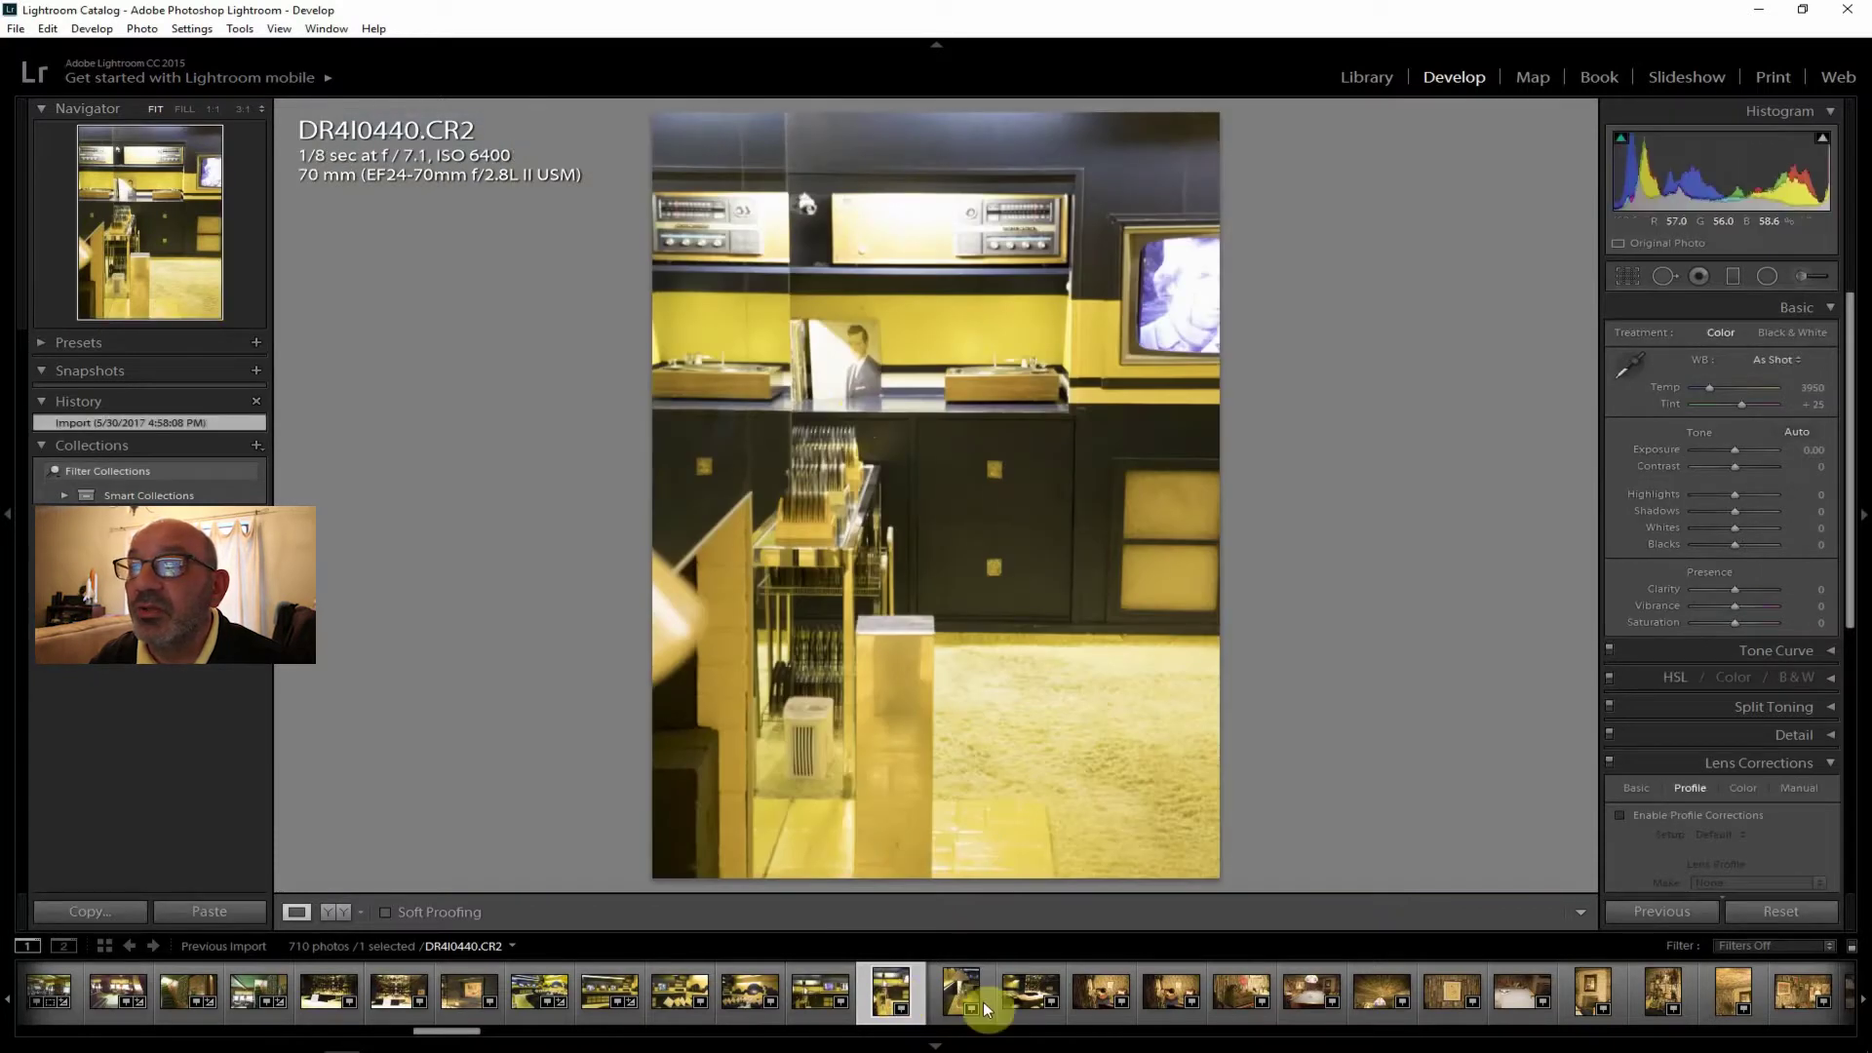
click(961, 992)
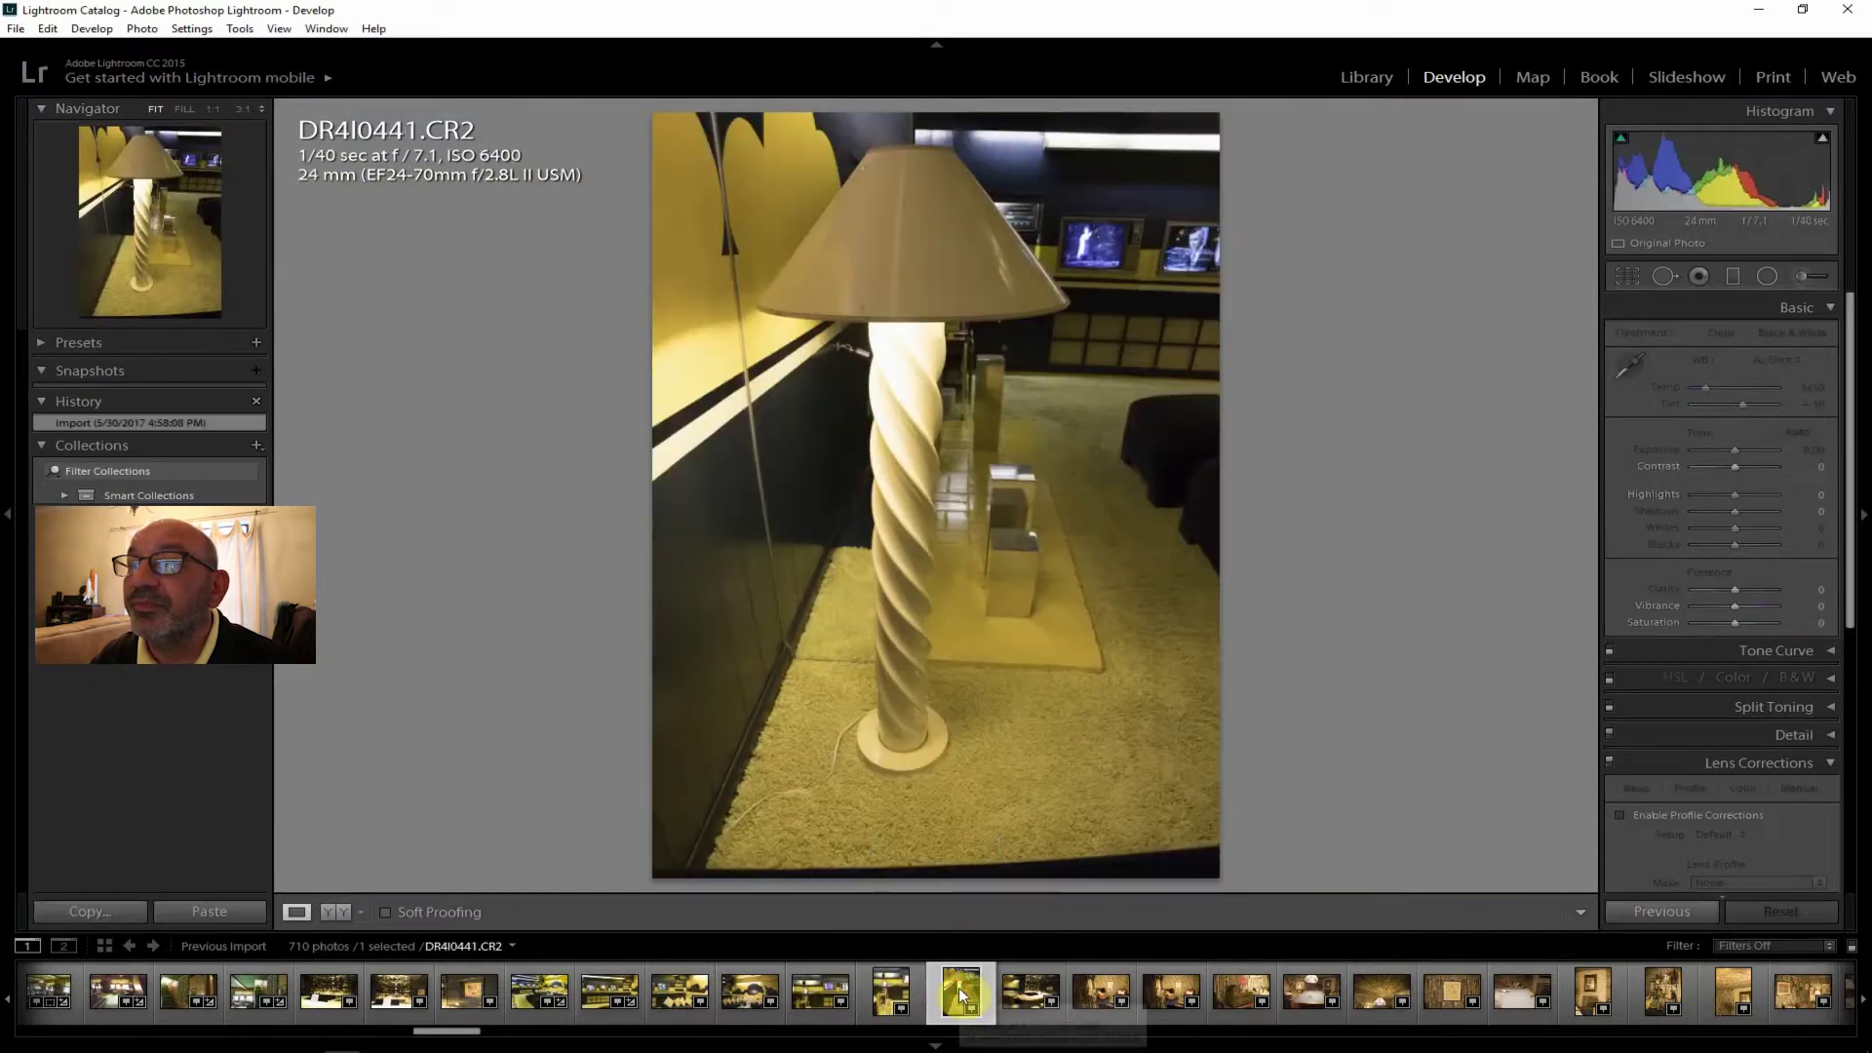
On the bar photo DR4I0442.CR2, enable lens profile corrections and set Clarity +17, Contrast +19, Exposure +0.83, Shadows +38 and Highlights -40.
click(1020, 994)
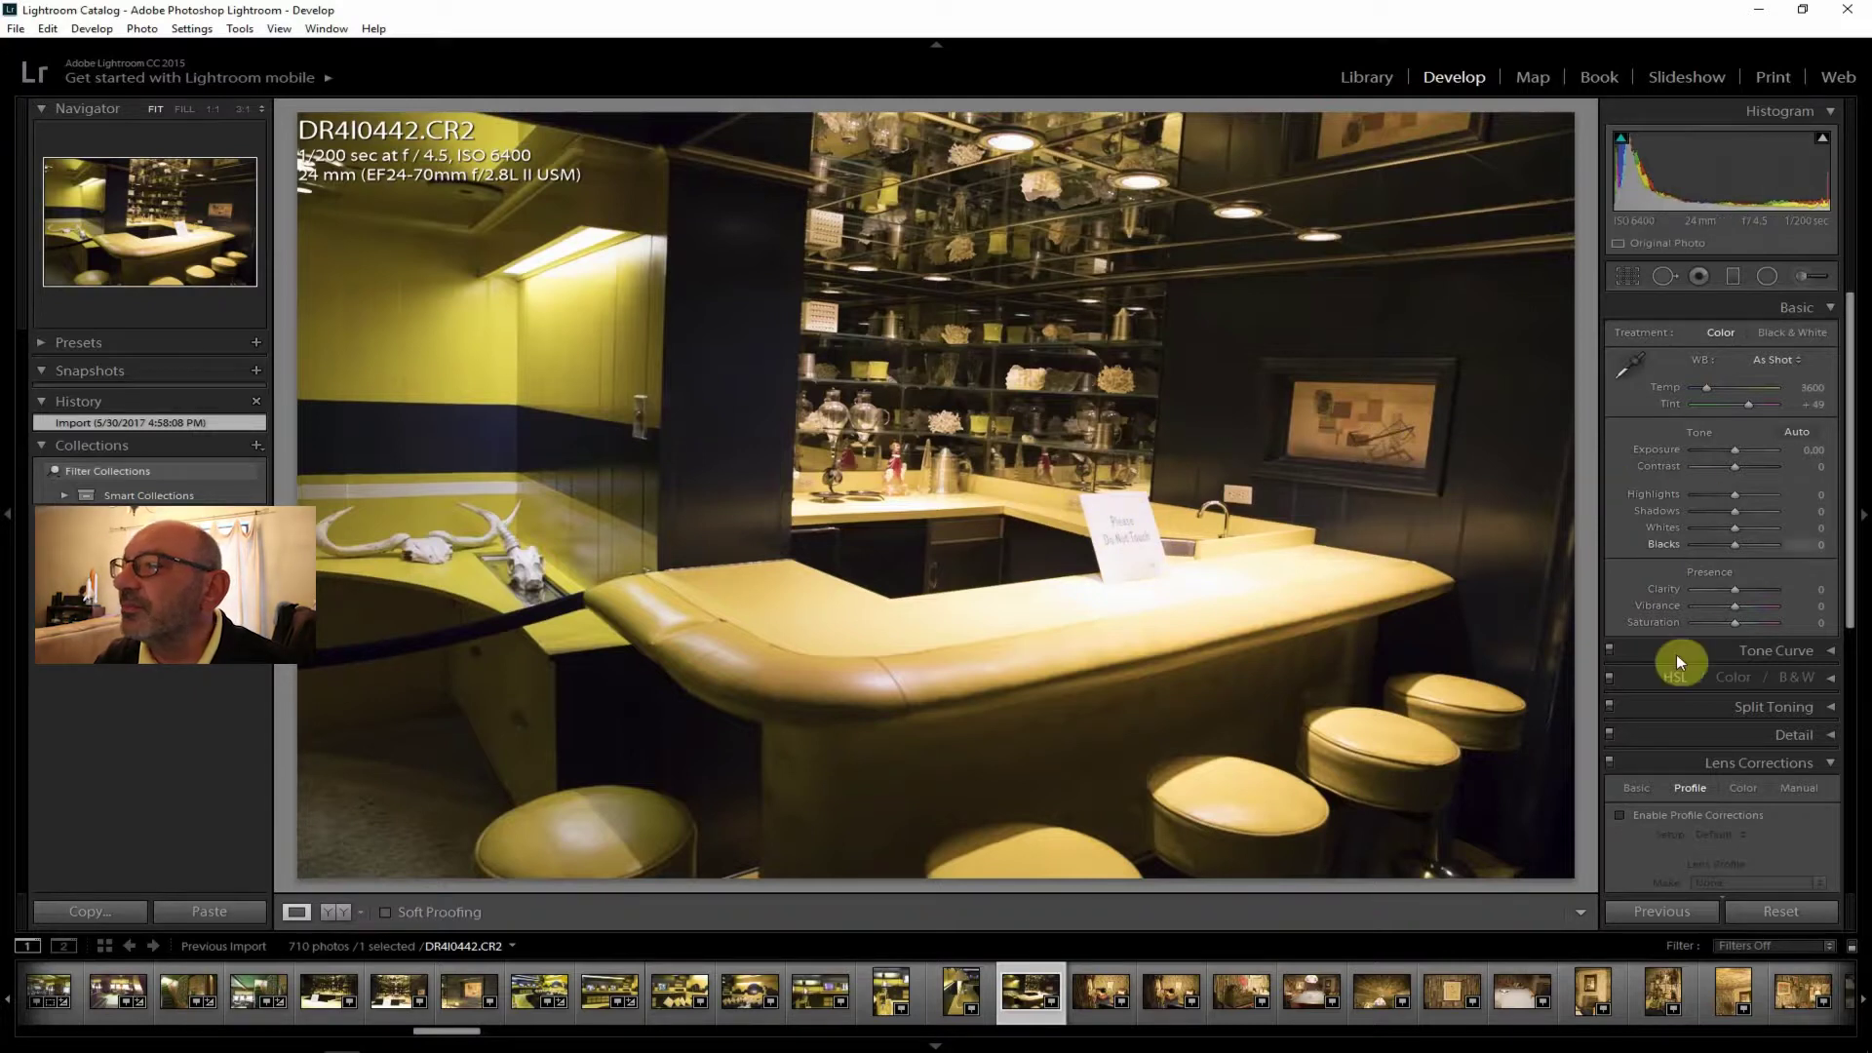
click(1667, 815)
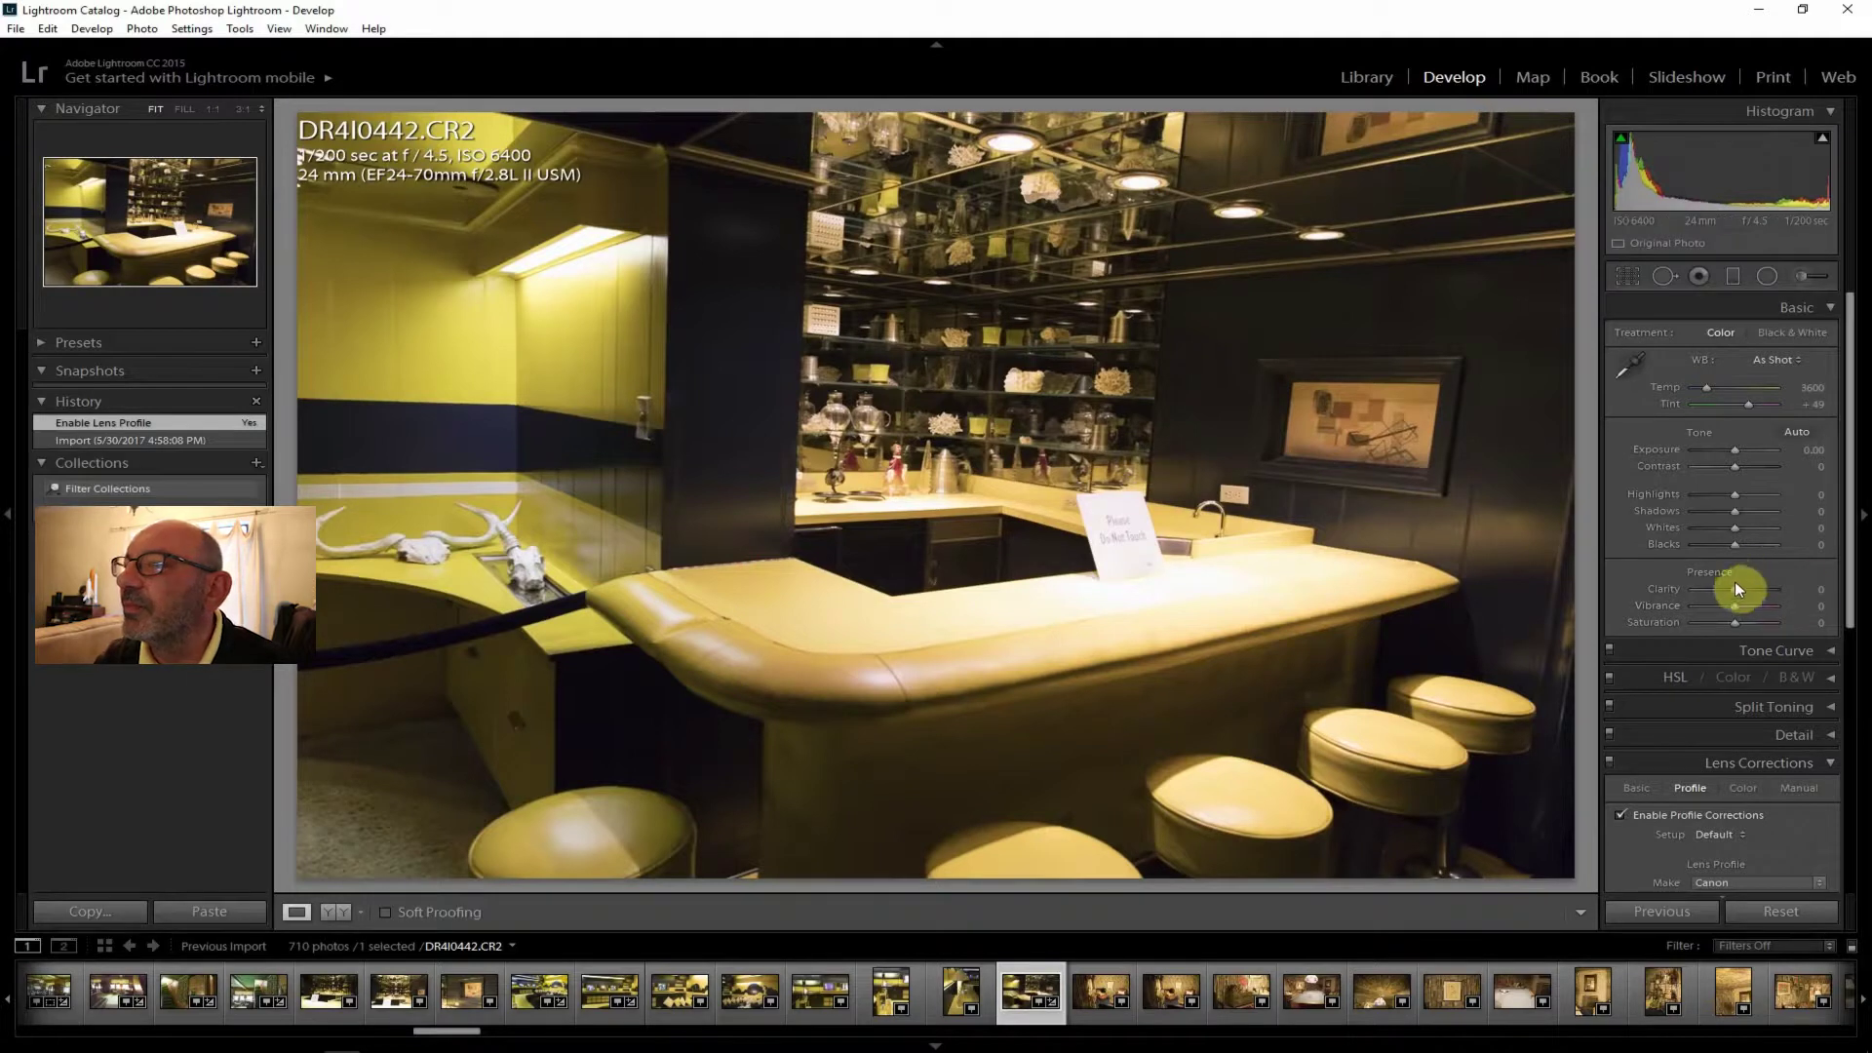
drag(1734, 587, 1741, 589)
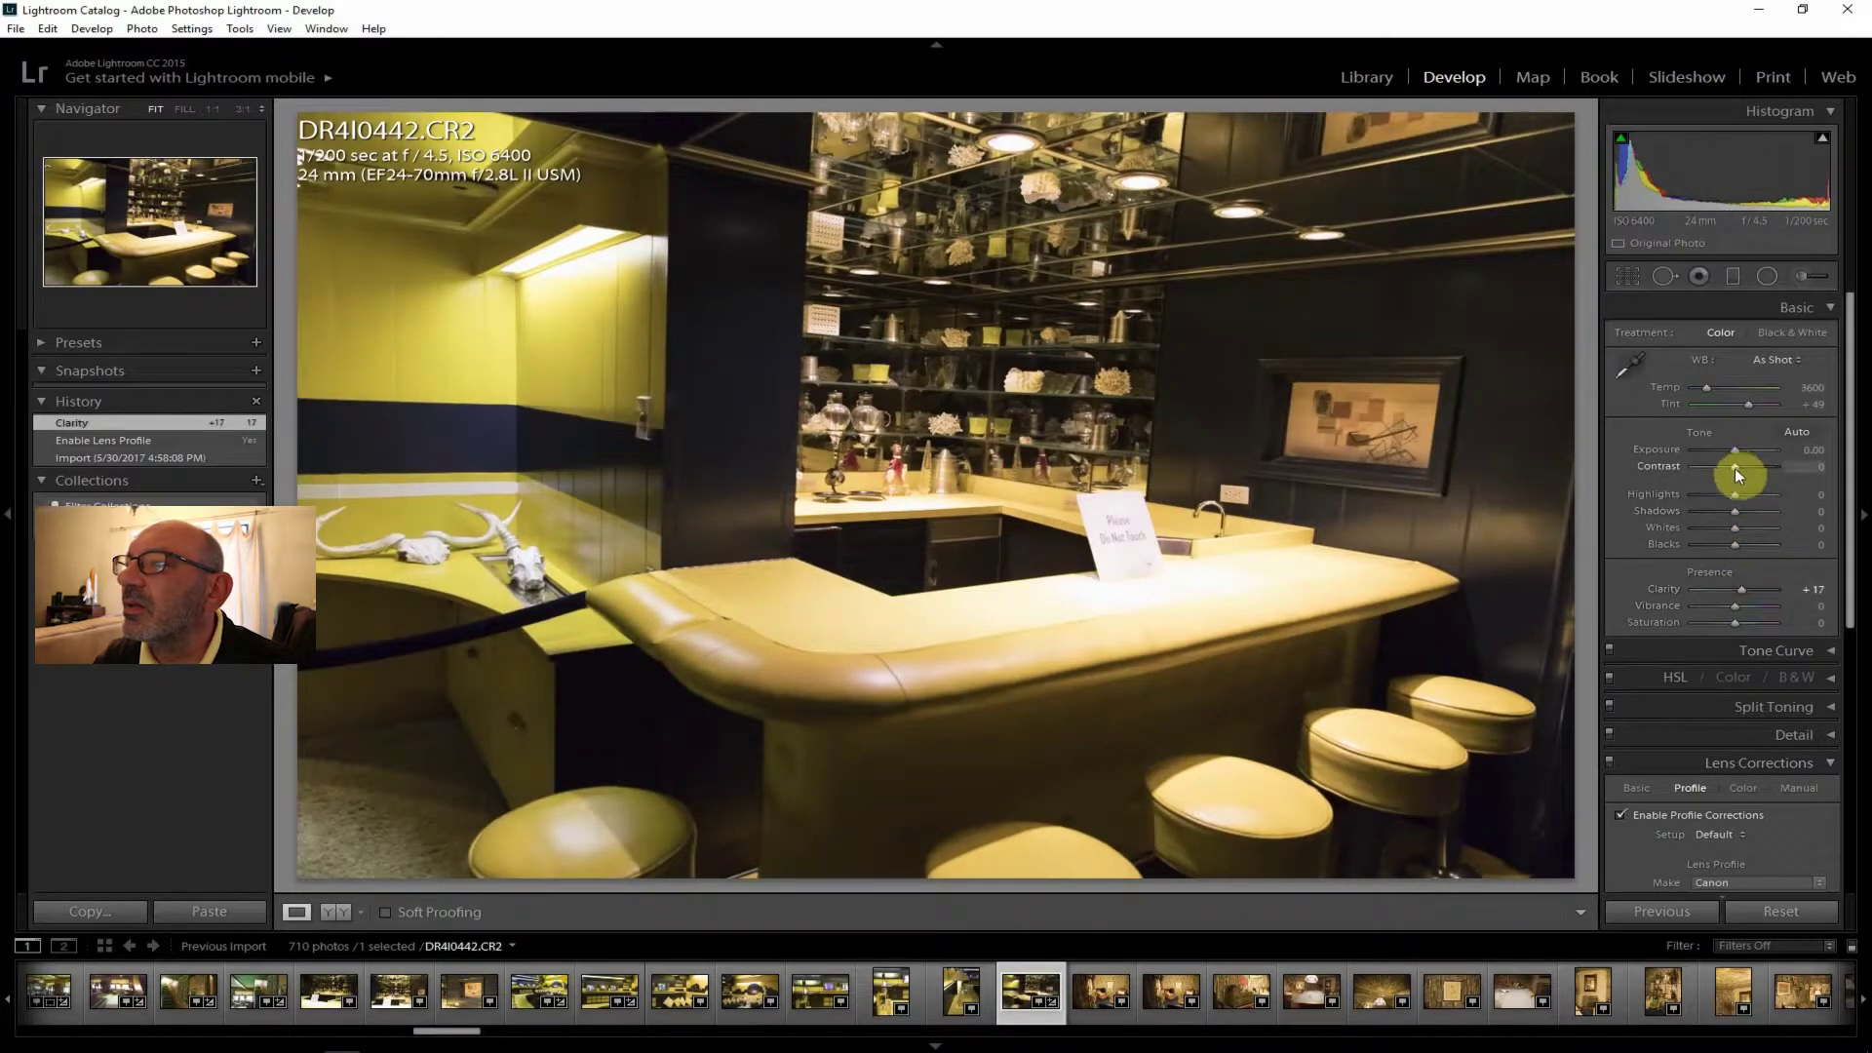
drag(1735, 466, 1739, 454)
mouse_move(1727, 518)
mouse_down()
mouse_move(1751, 509)
mouse_move(1718, 495)
mouse_up()
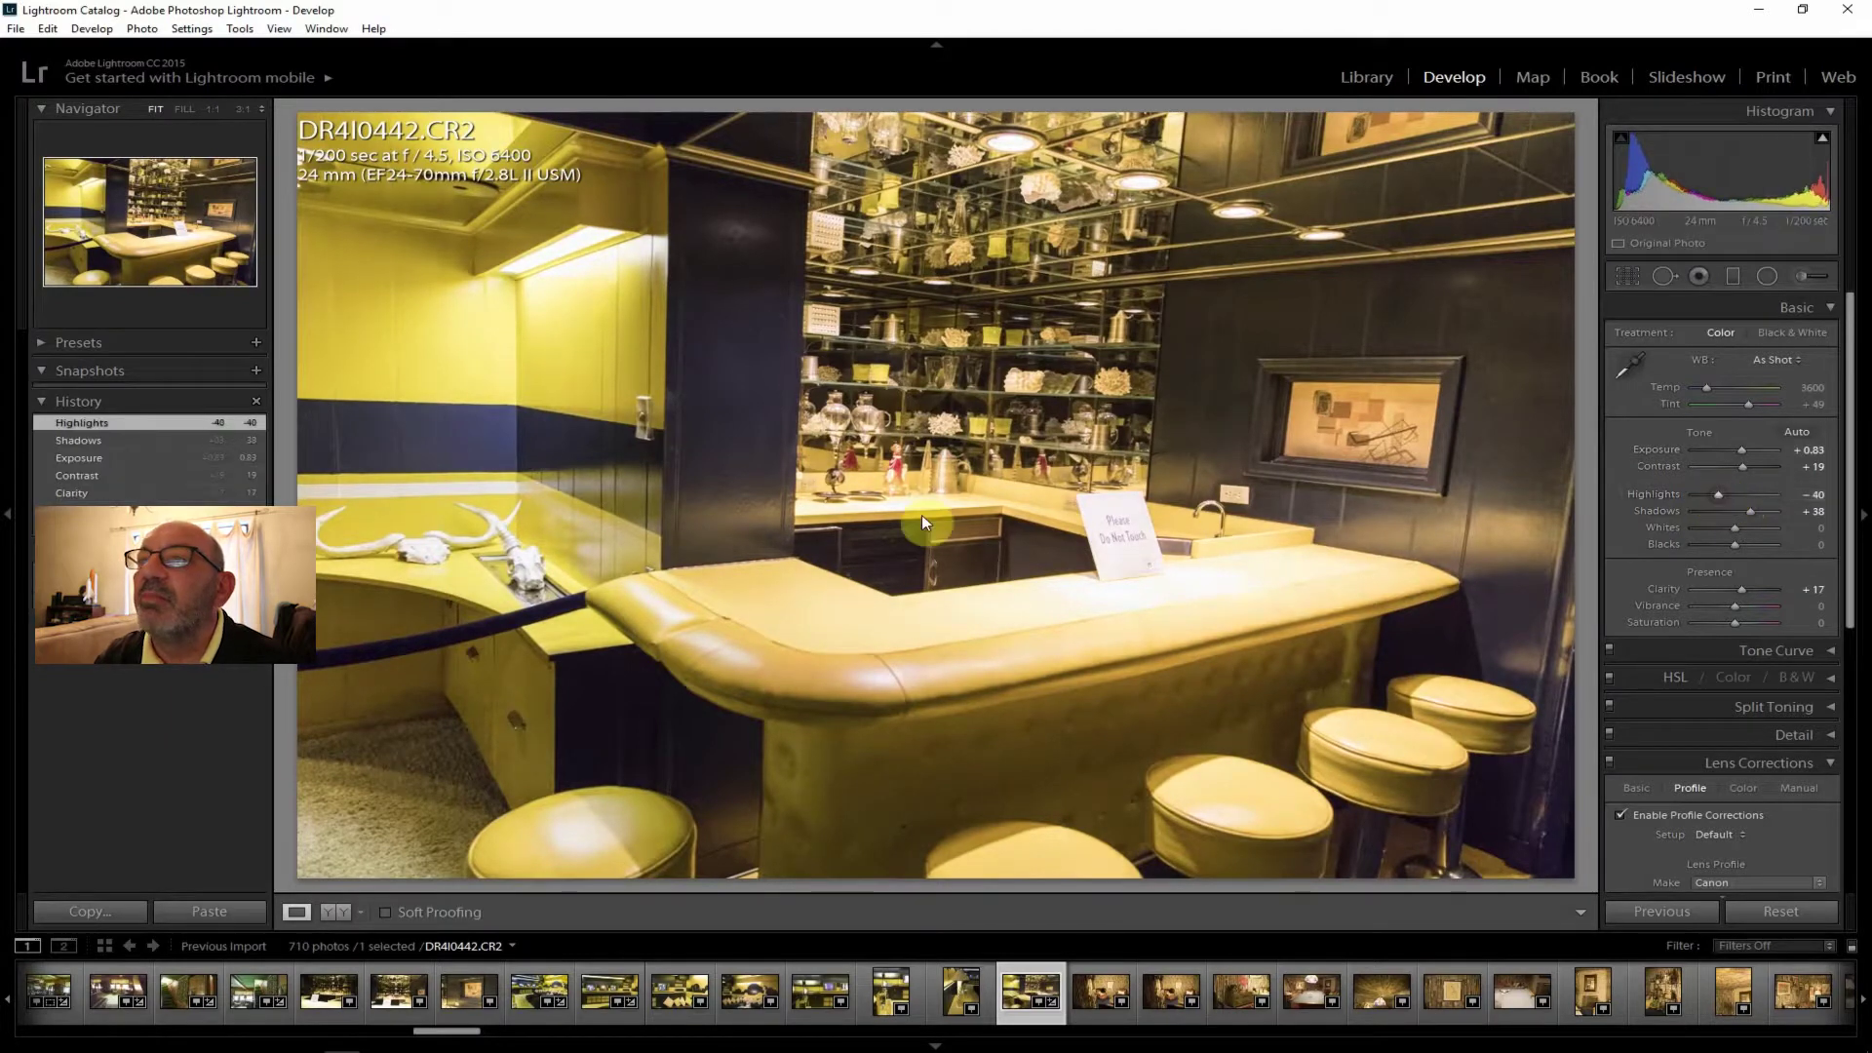
Check the bar photo's cabinets and glass shelves at full size, and set its white balance temperature to 3191.
click(986, 572)
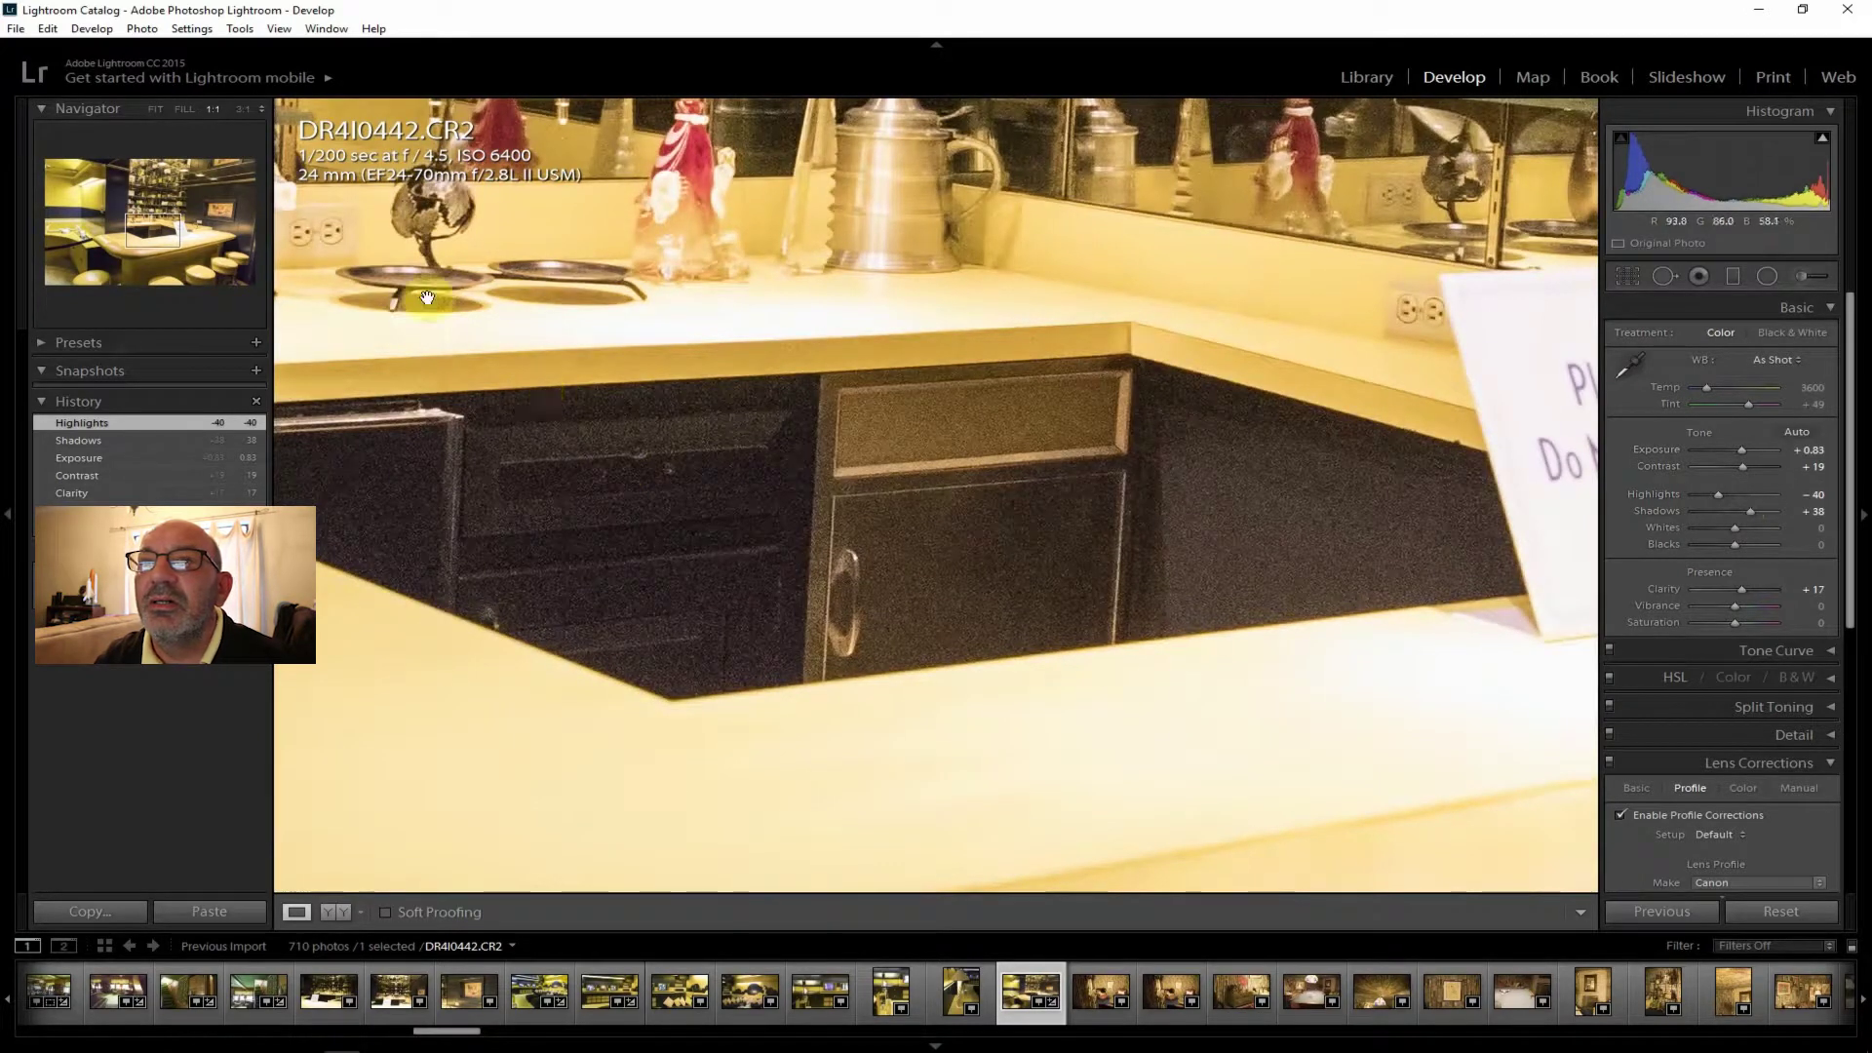
drag(600, 398, 781, 681)
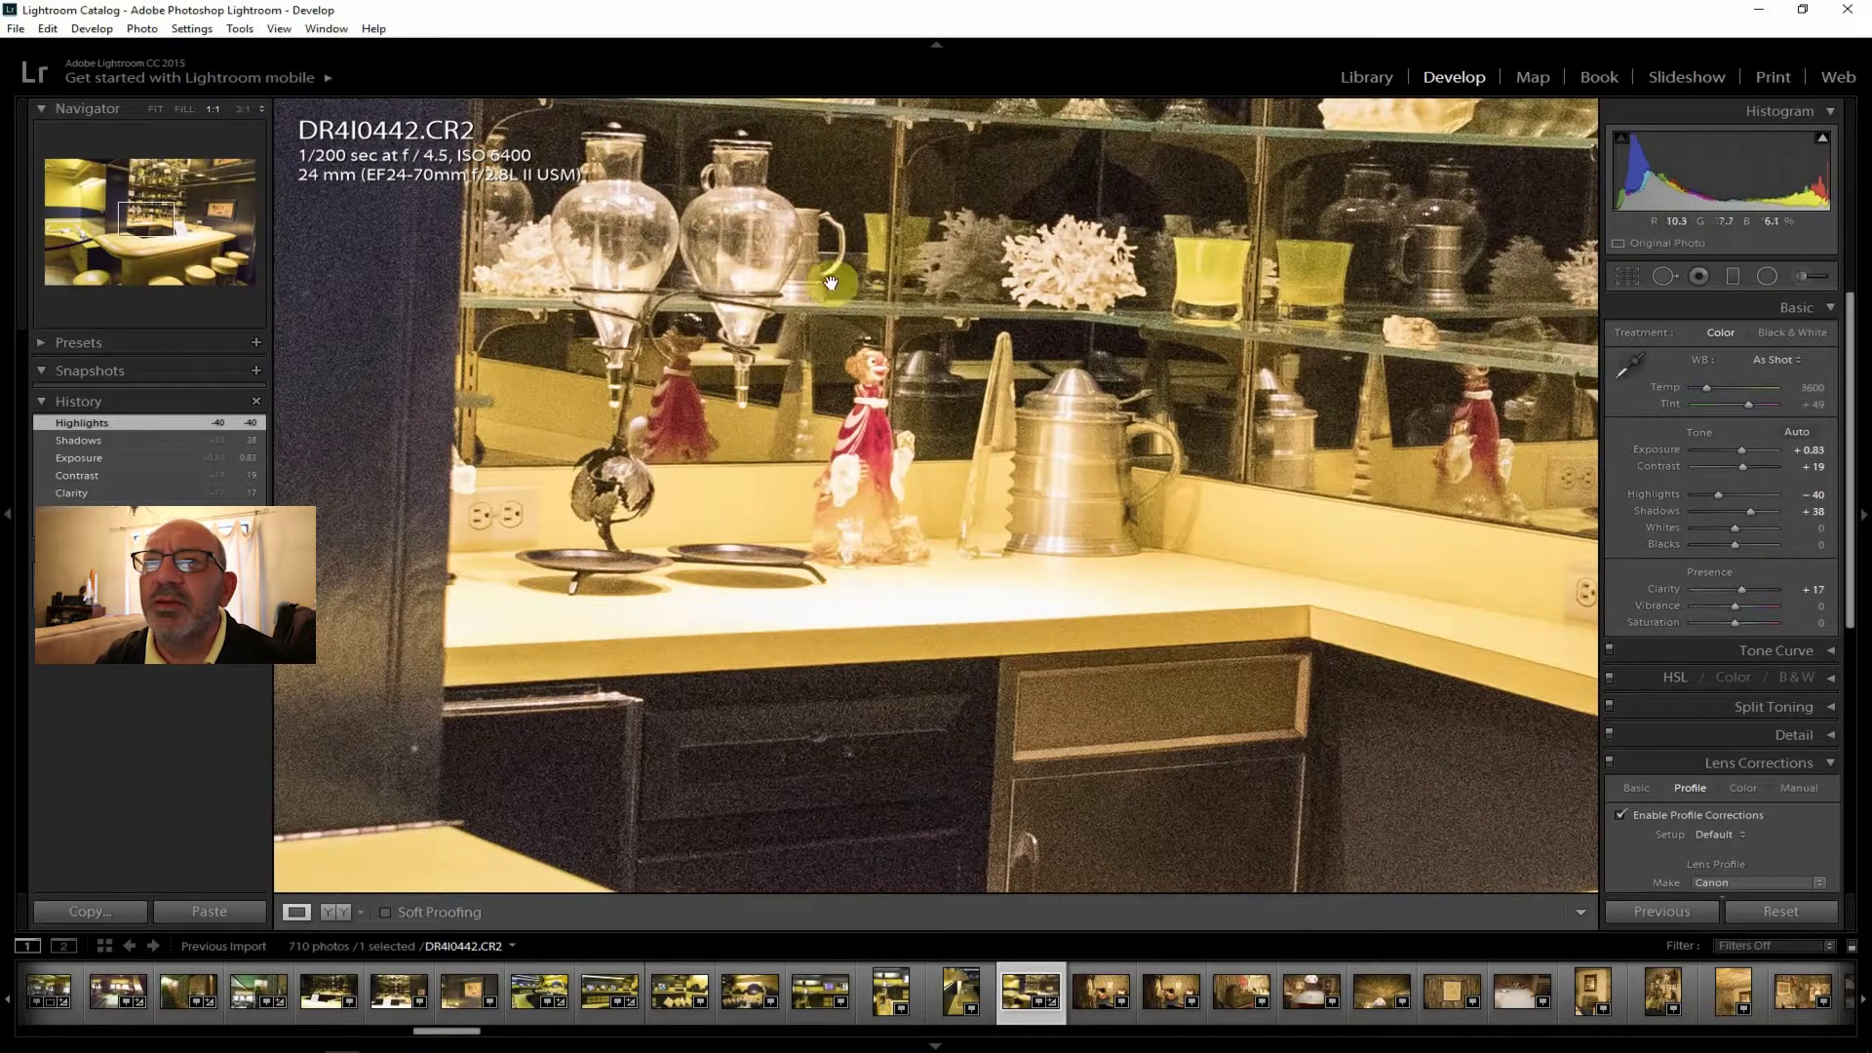
click(155, 108)
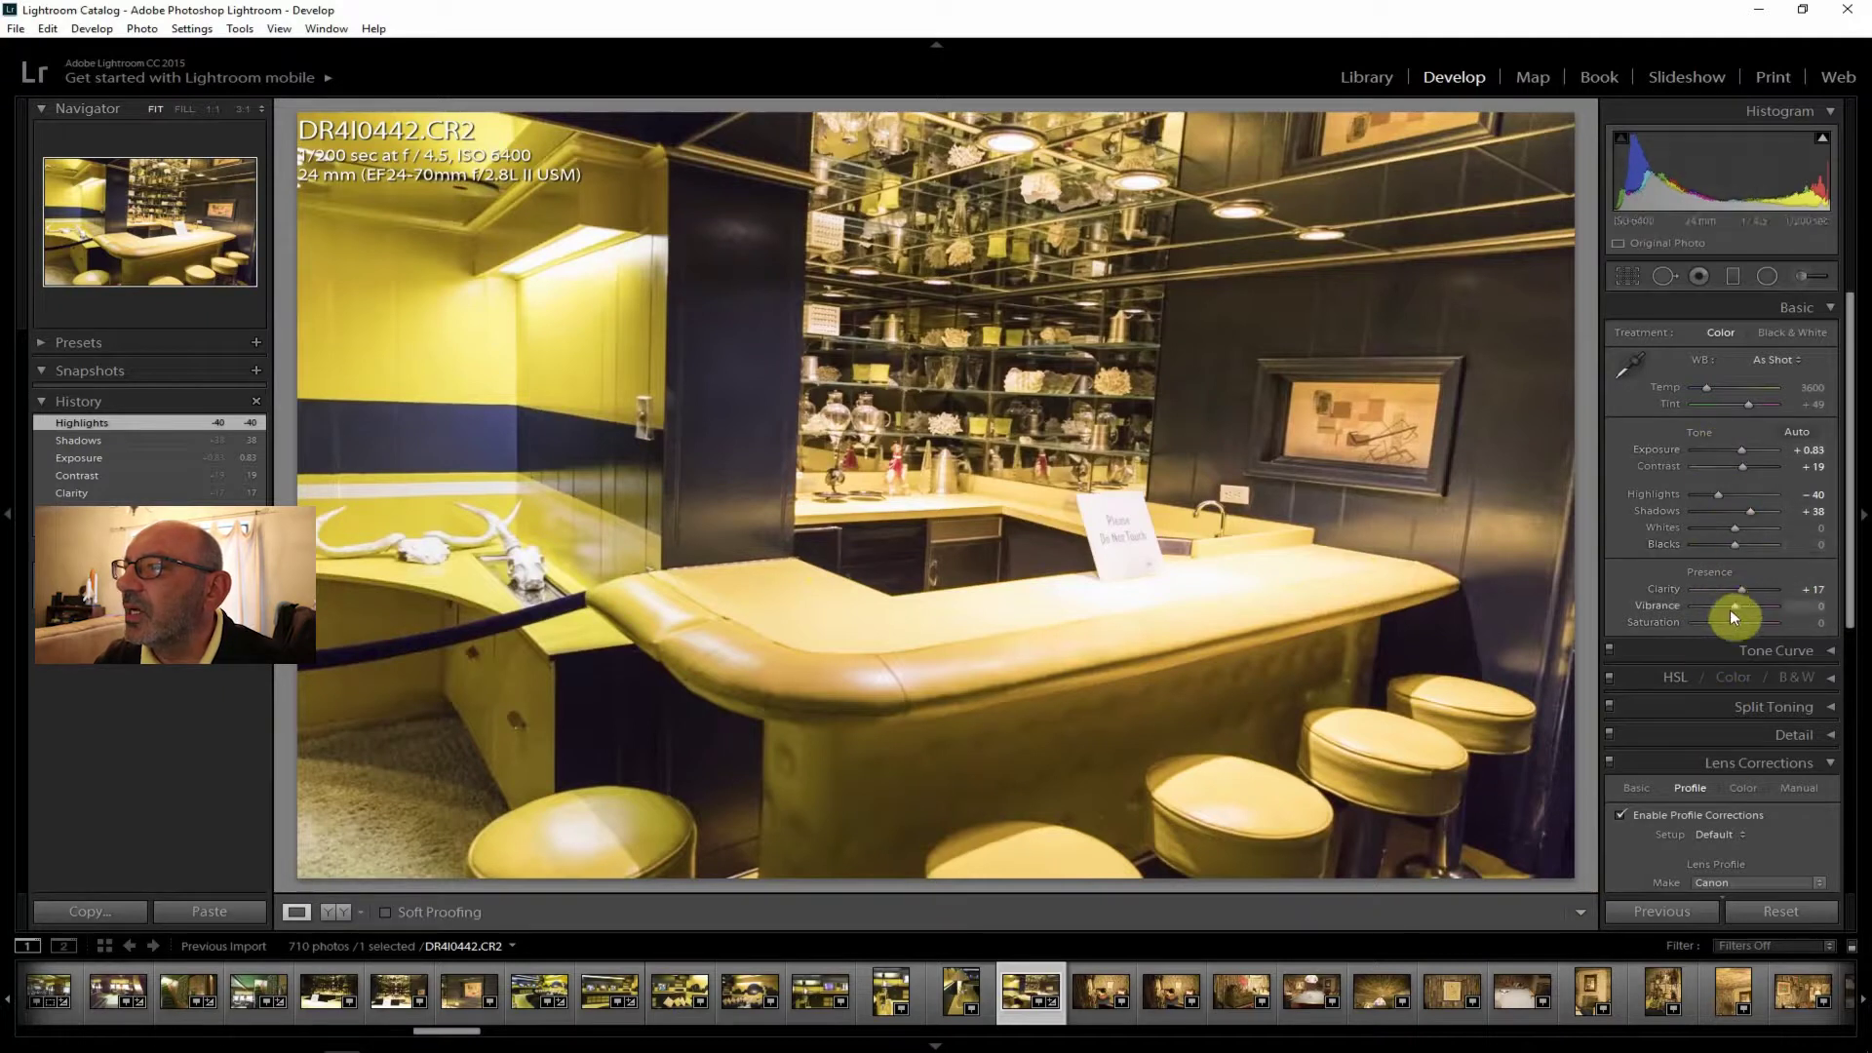
drag(1707, 391, 1703, 387)
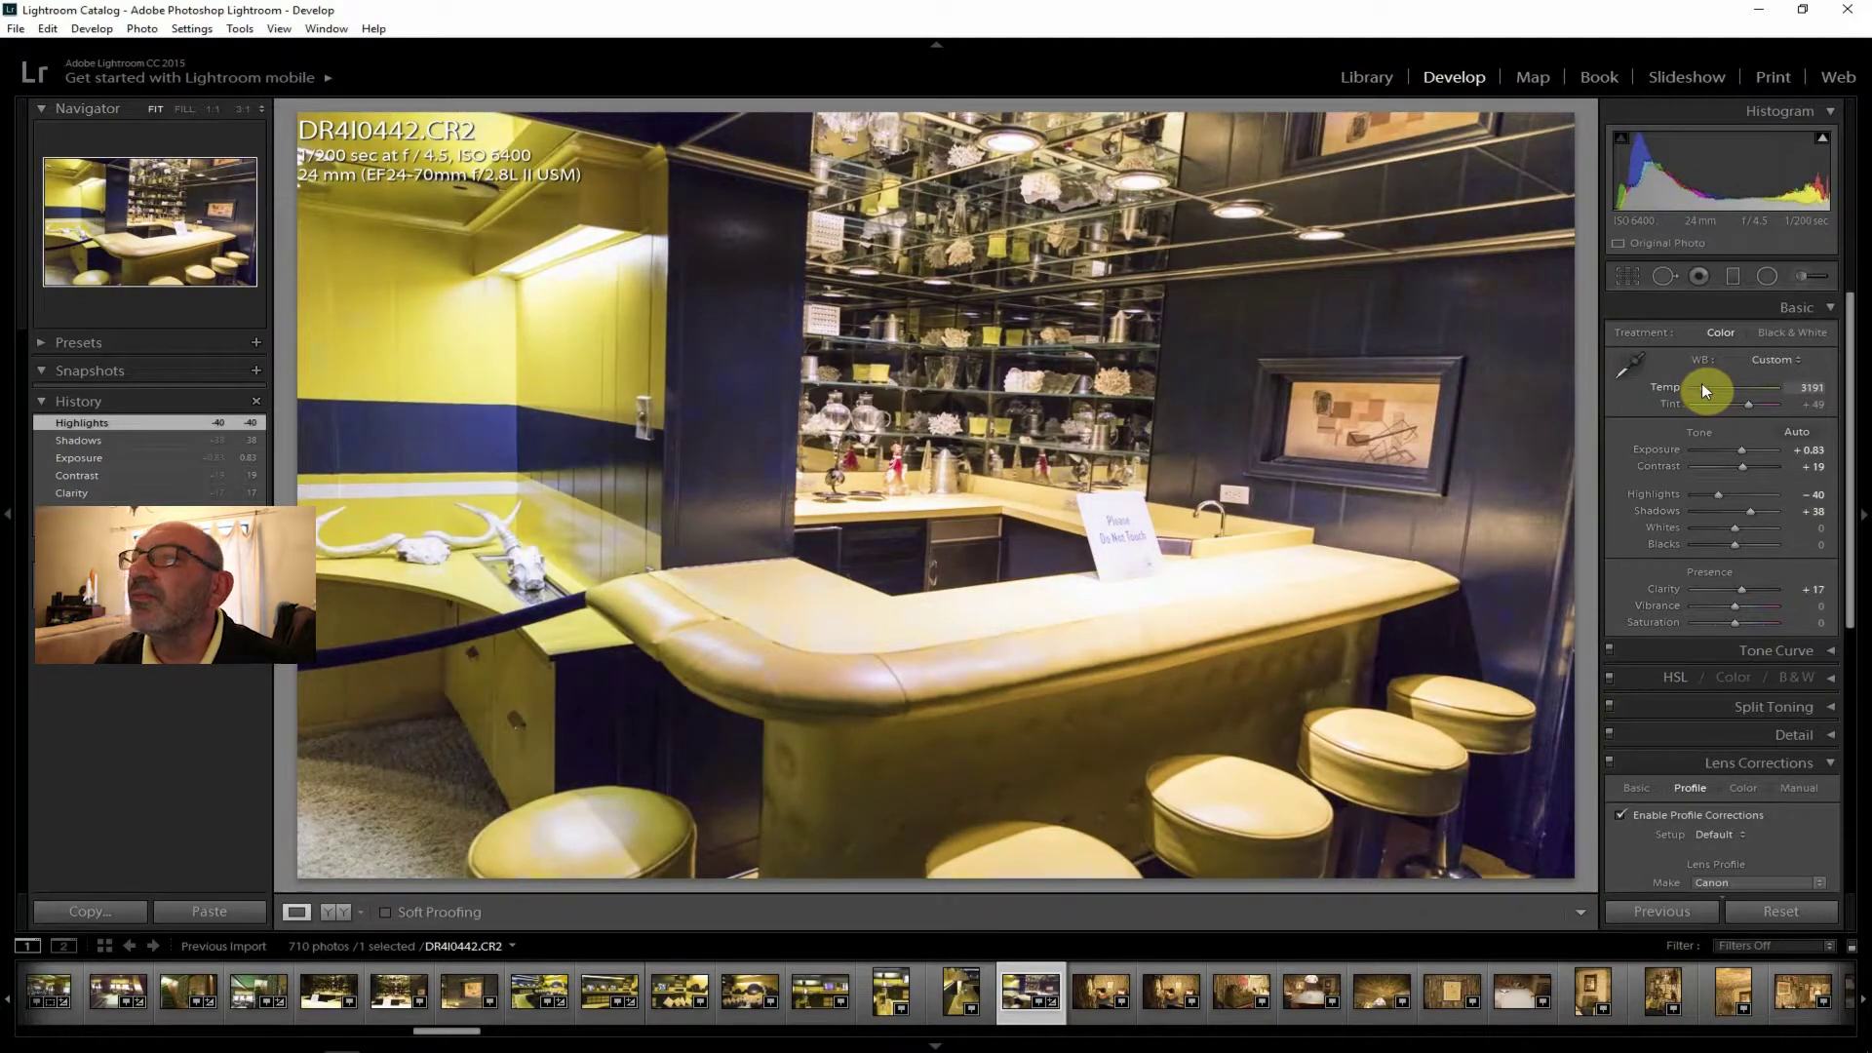
drag(1705, 390, 1709, 426)
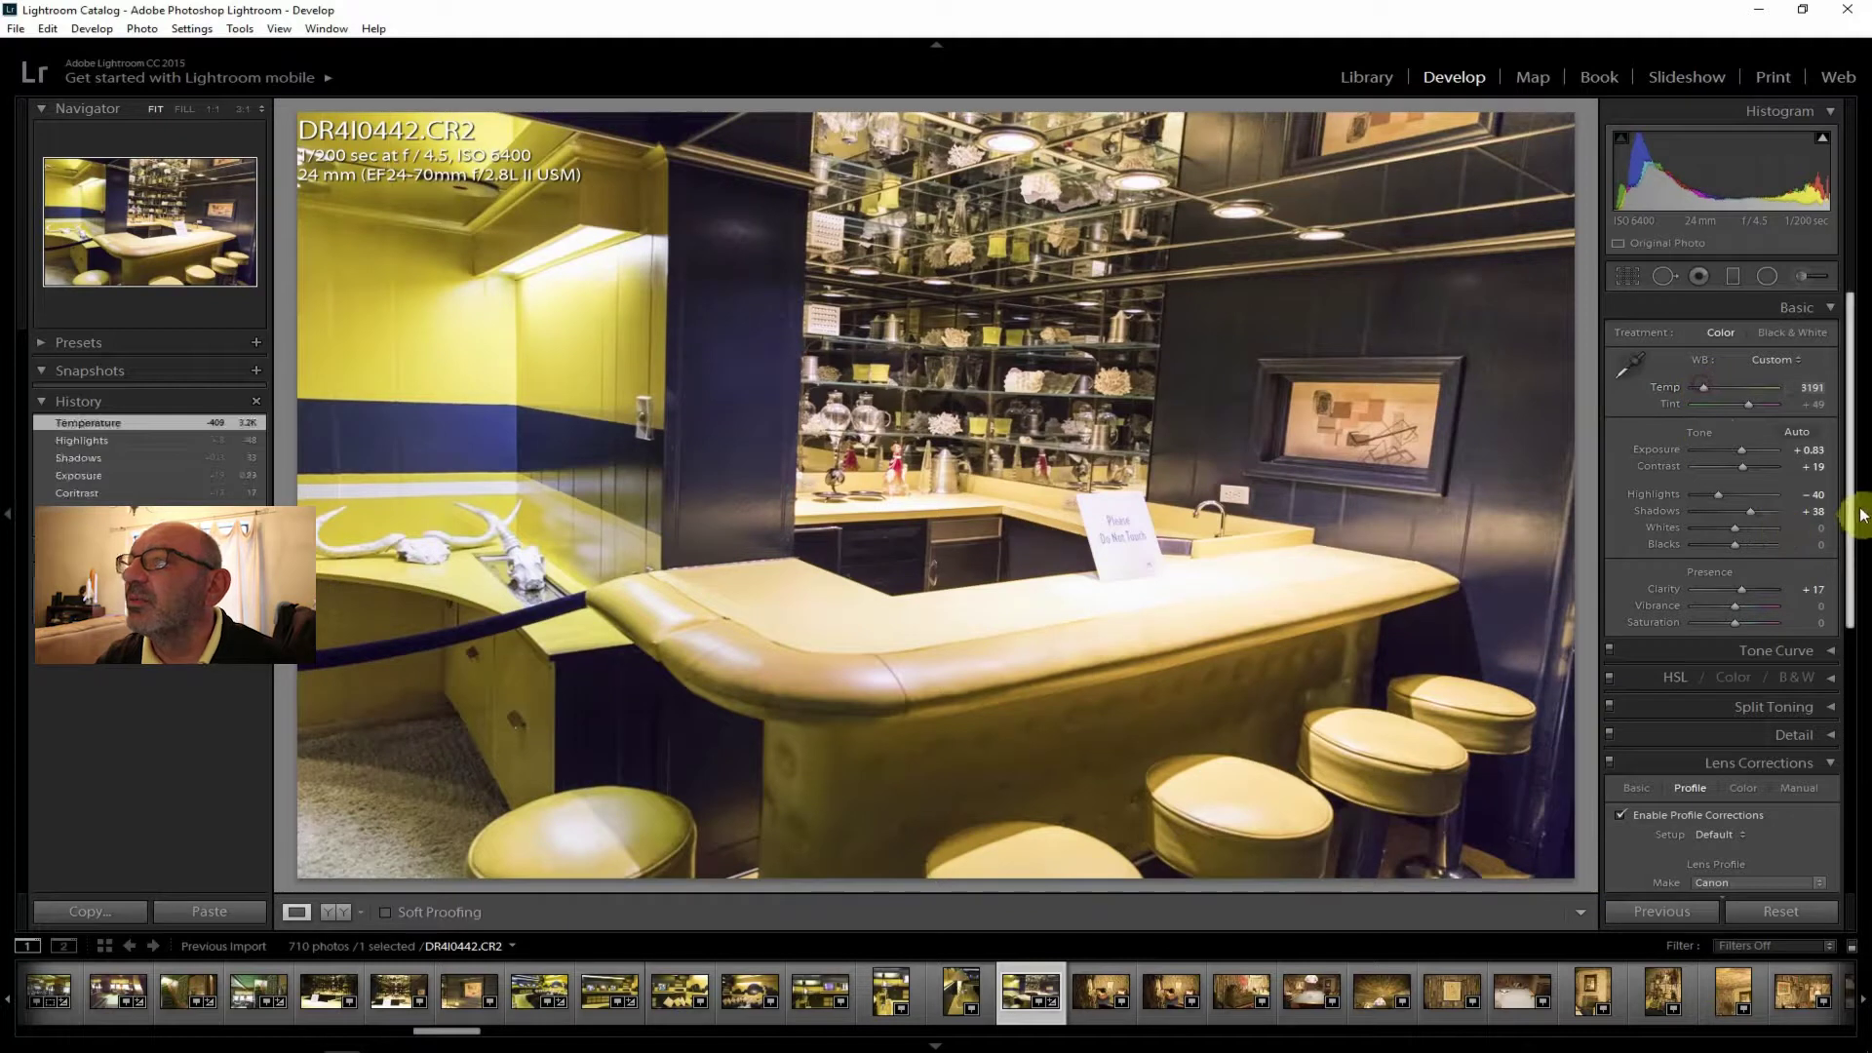
Set Dehaze to +24 and raise Exposure to +1.31 on the bar photo DR4I0442.CR2.
scroll(1750, 798, down, 5)
drag(1730, 840, 1745, 839)
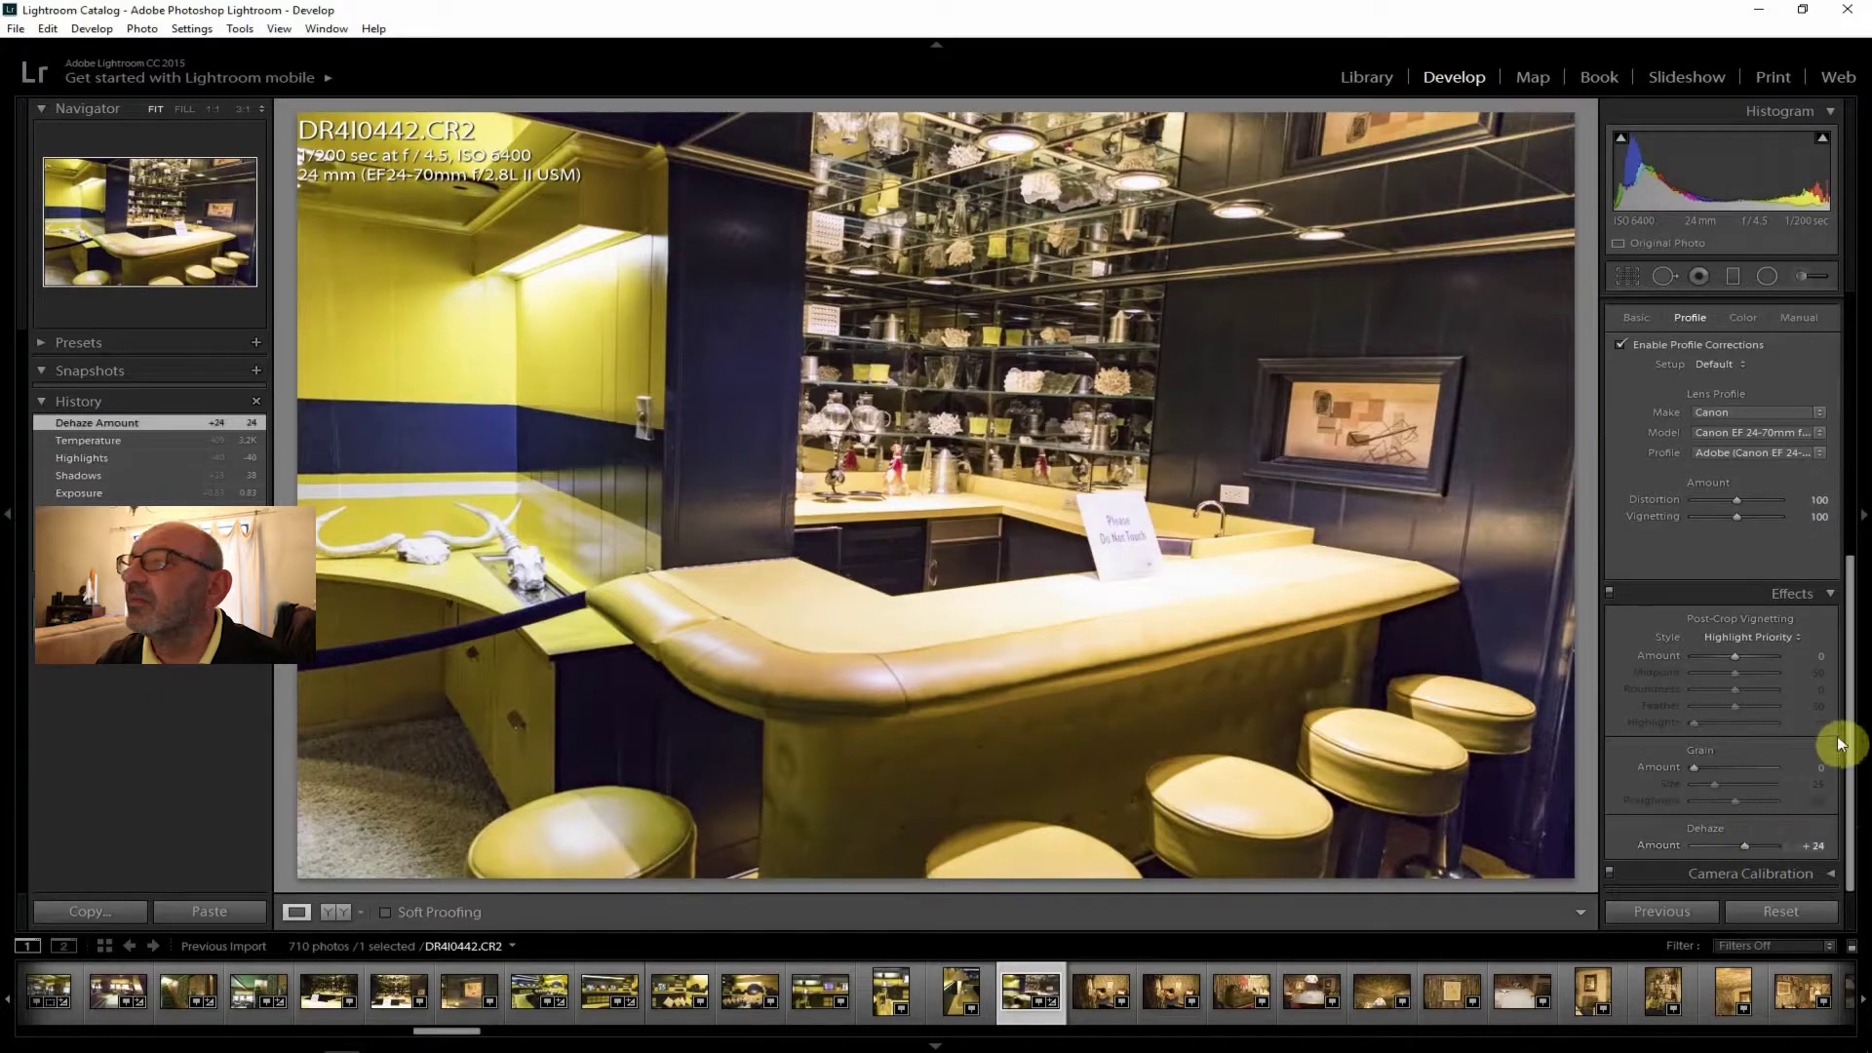
drag(1851, 710, 1857, 448)
click(1740, 454)
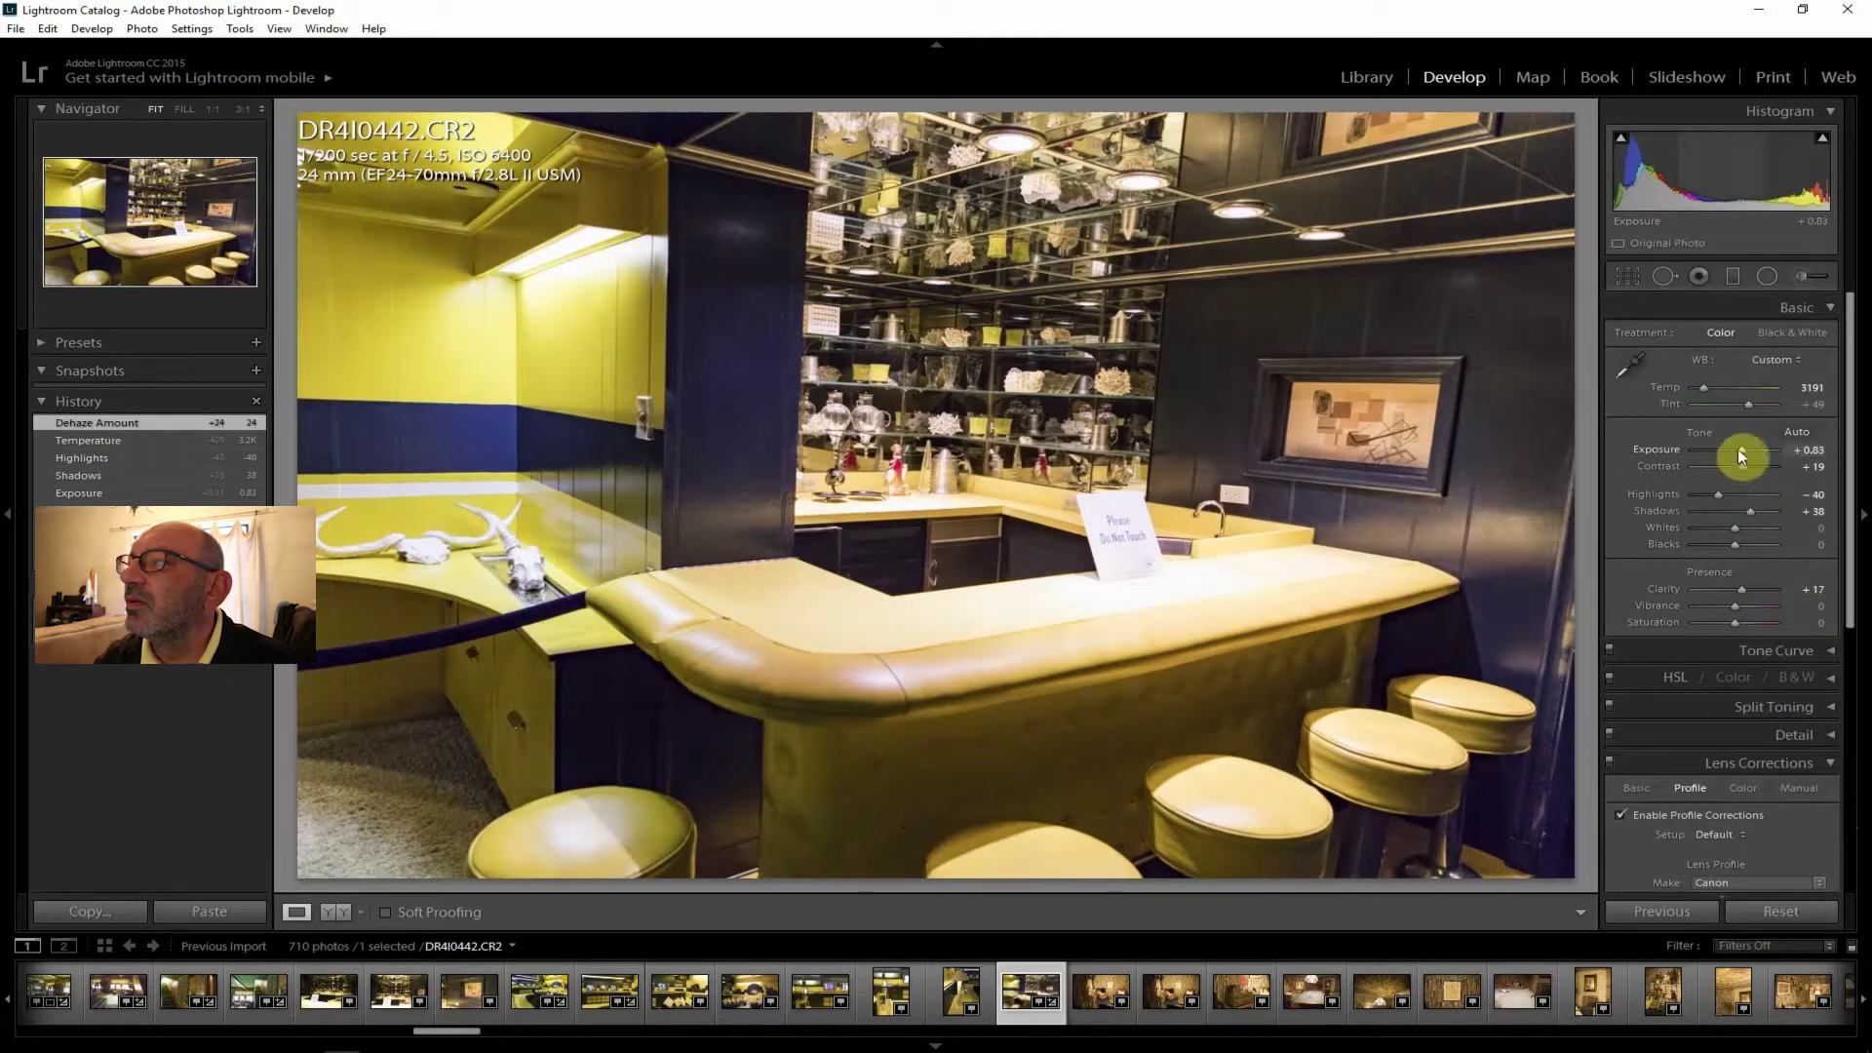
drag(1740, 446, 1745, 445)
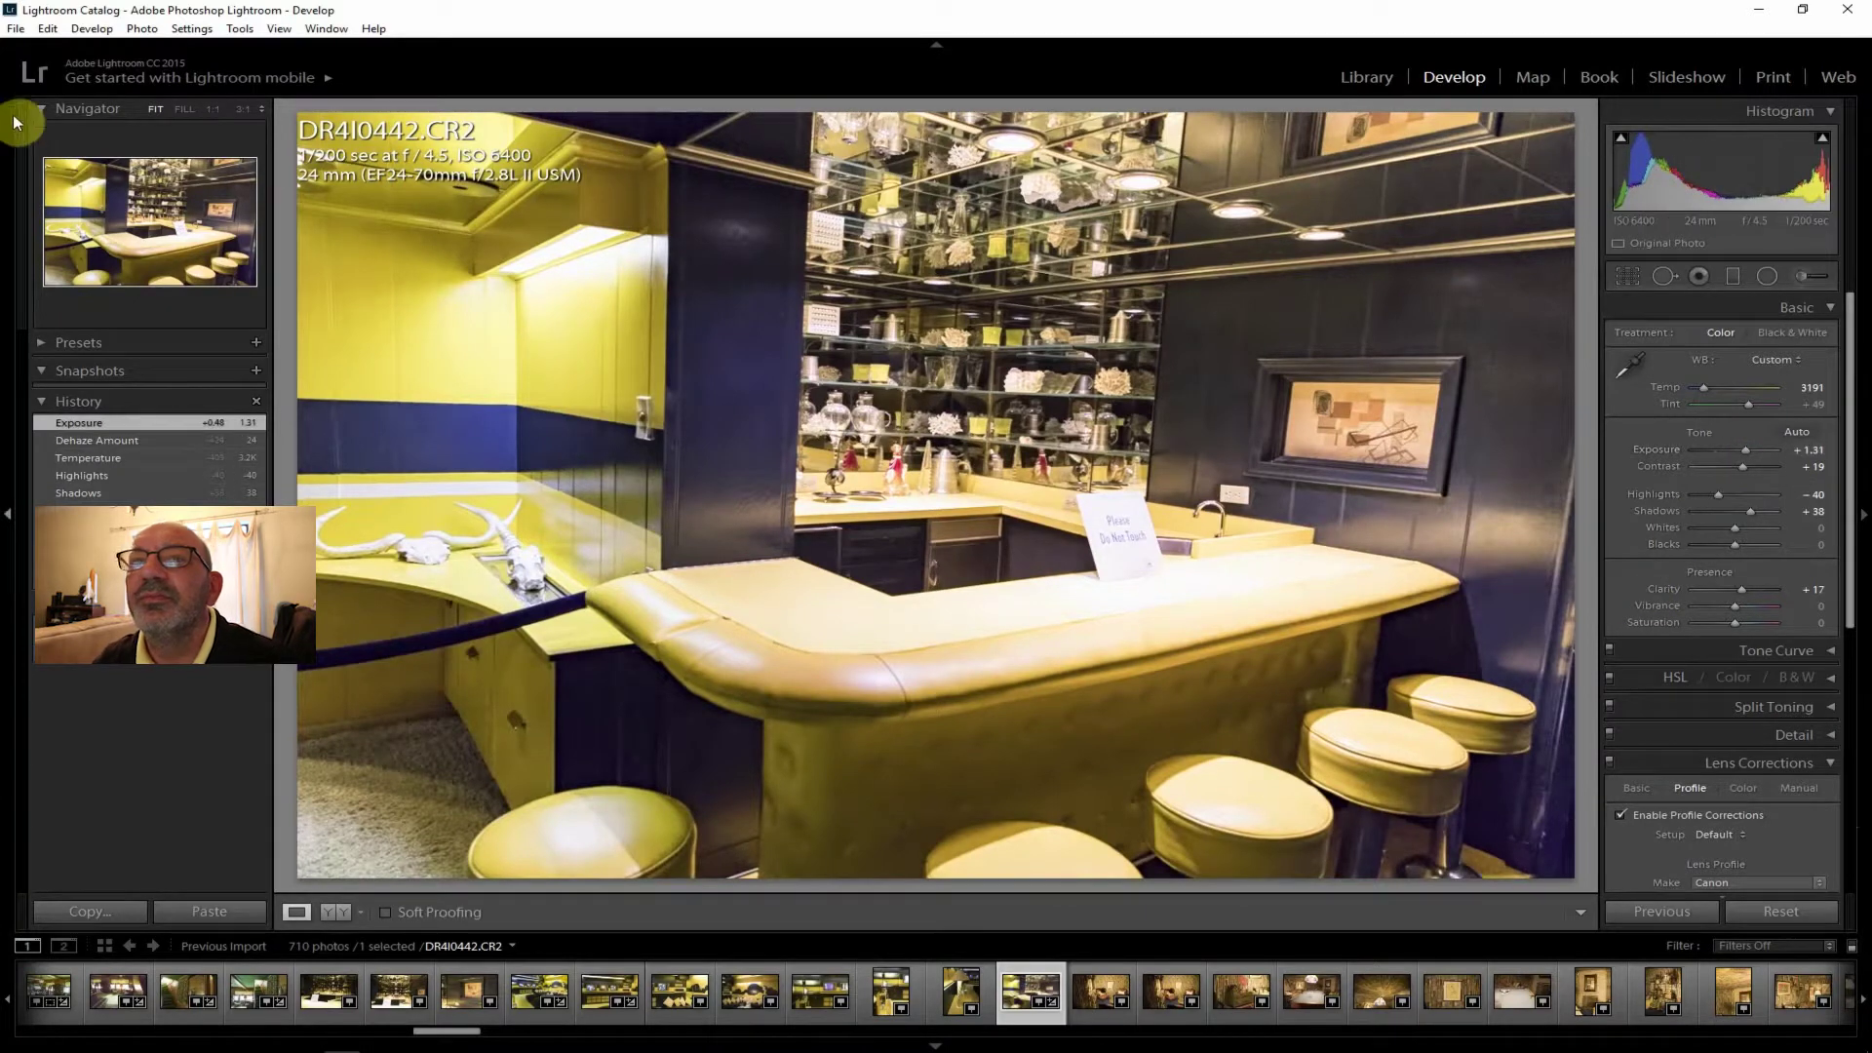
Export the edited bar photo DR4I0442.CR2 to the hard drive with the current export settings.
click(16, 28)
click(31, 244)
click(1233, 1019)
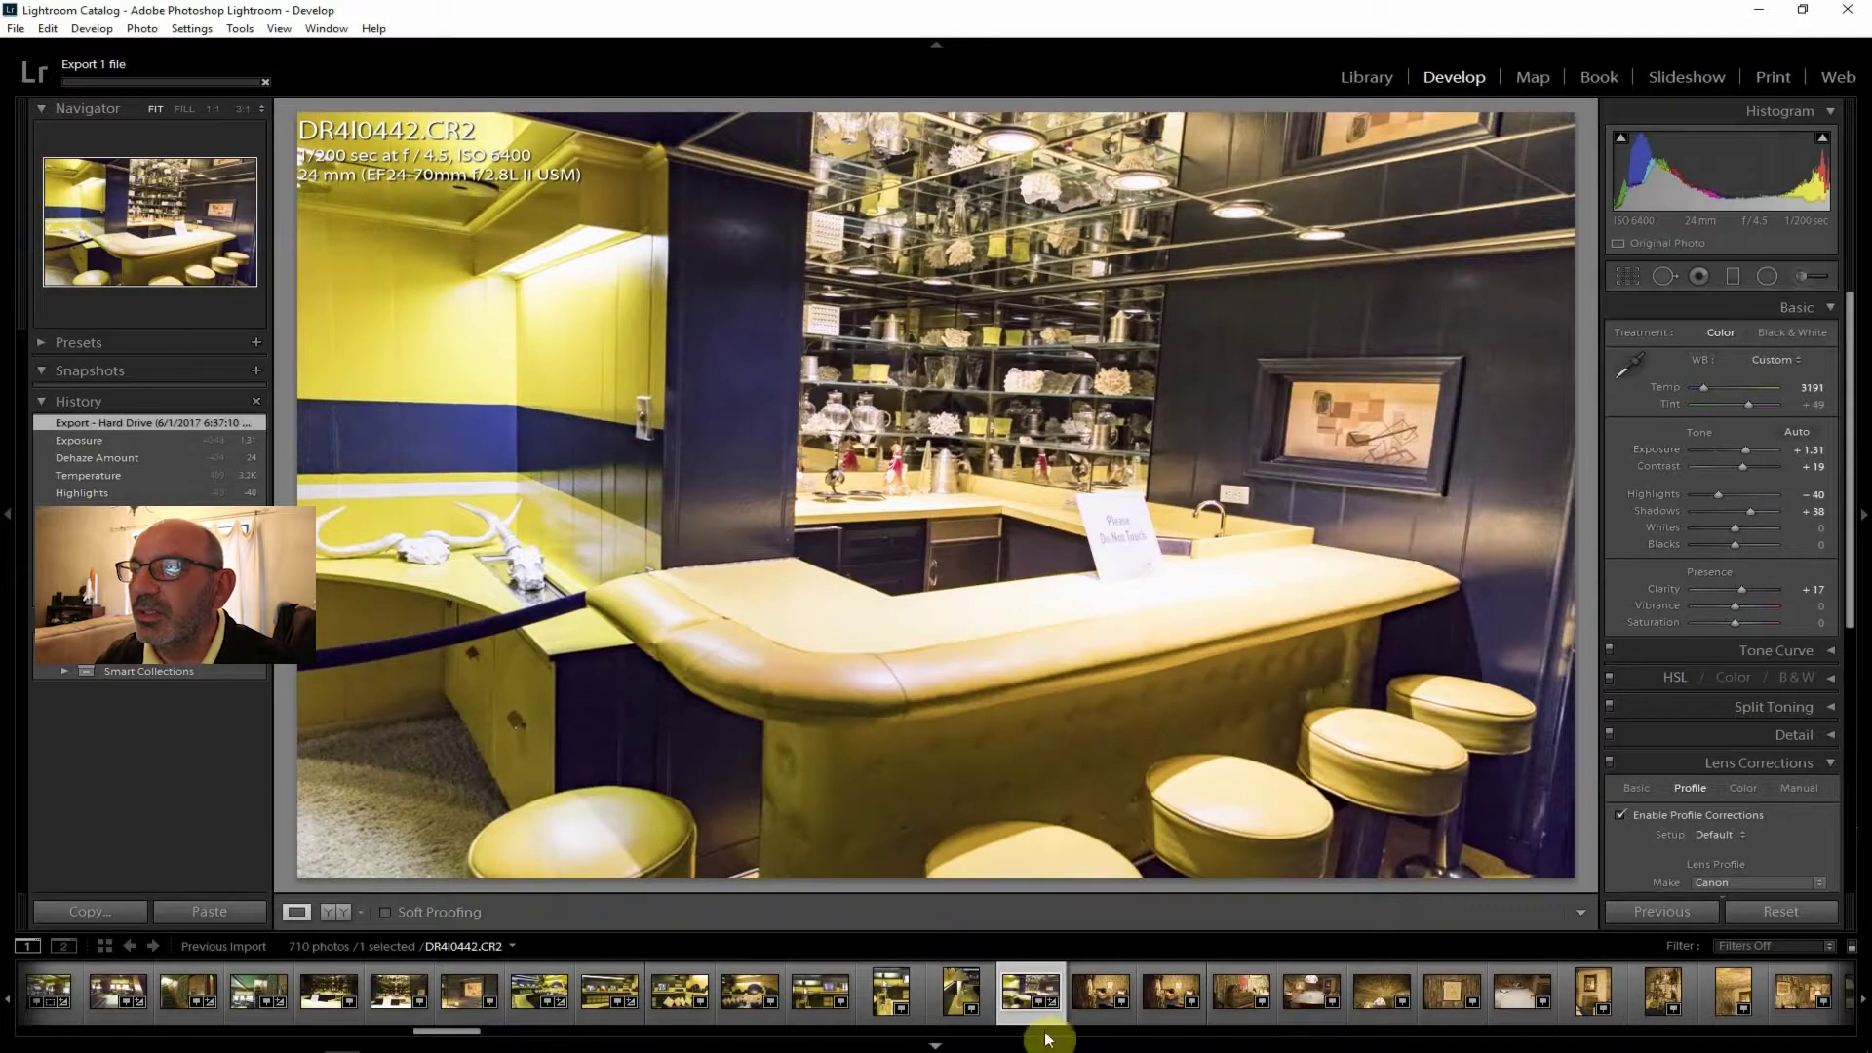
Review photos DR4I0443.CR2 and DR4I0444.CR2, and open the brass chest photo DR4I0445.CR2.
click(1096, 994)
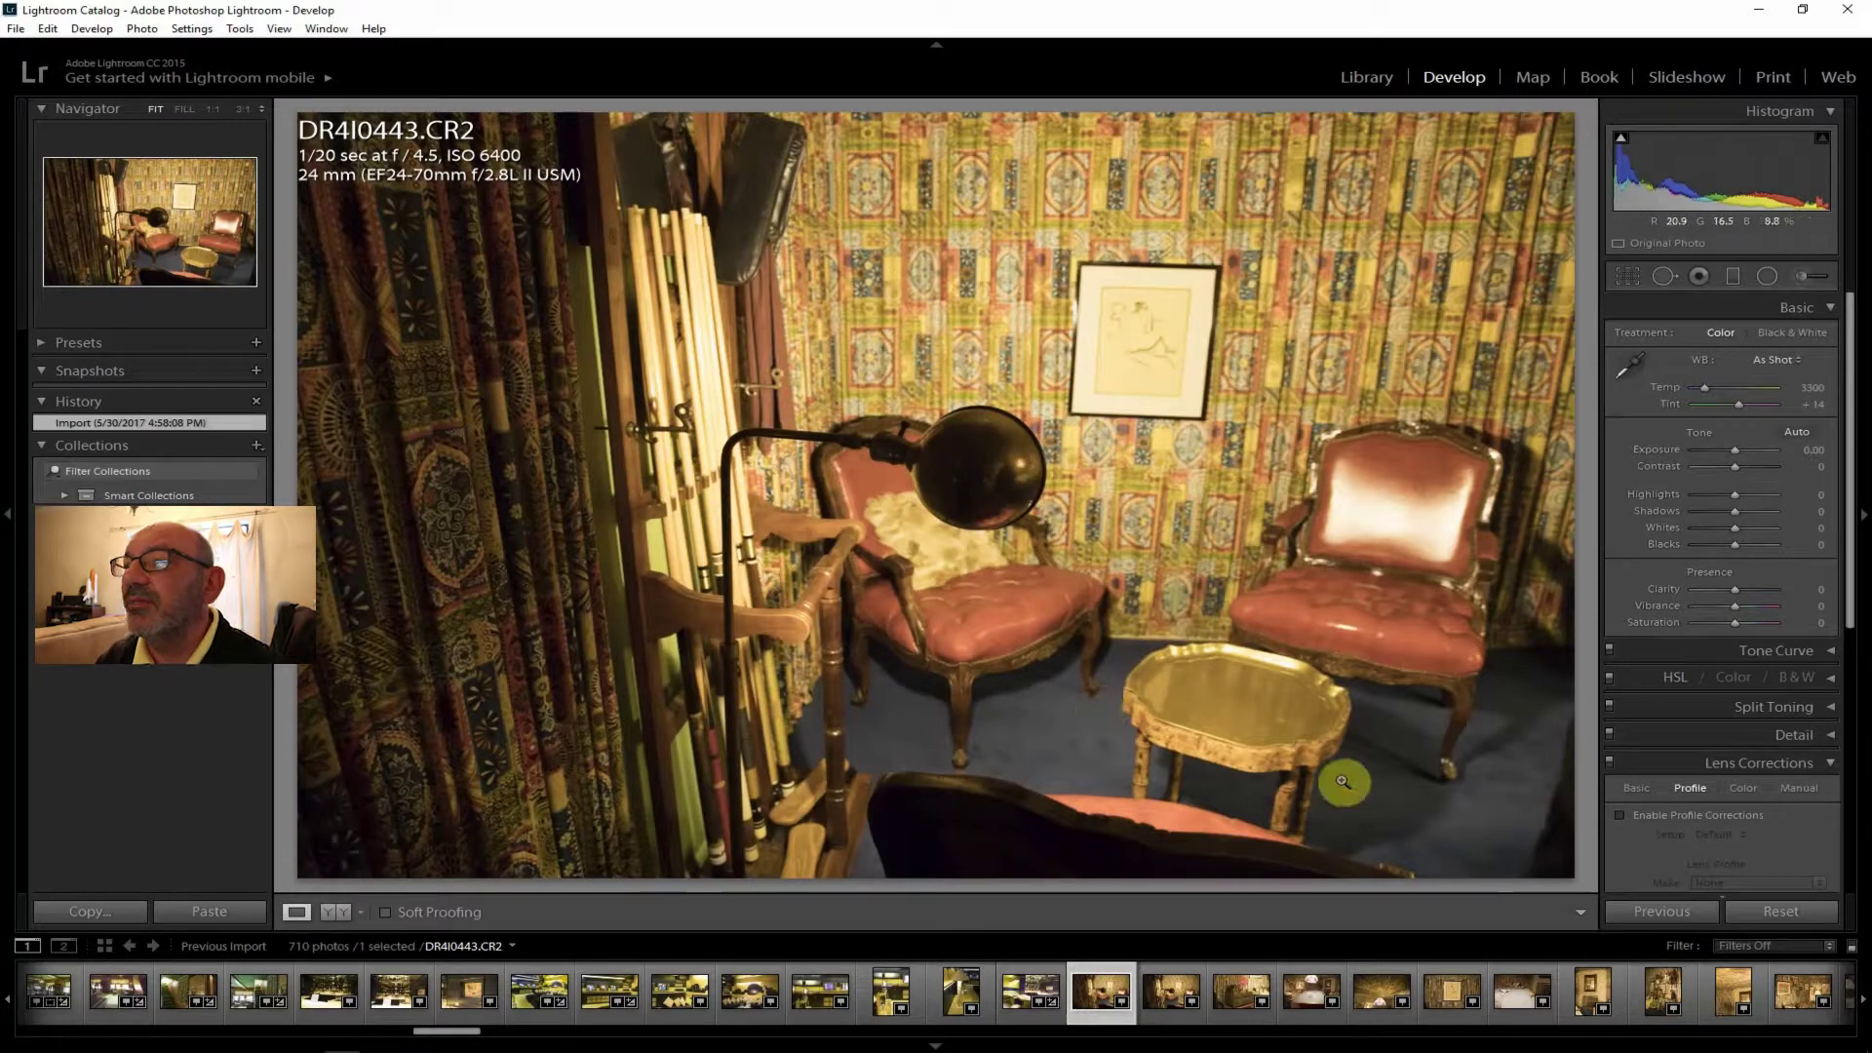
click(1168, 981)
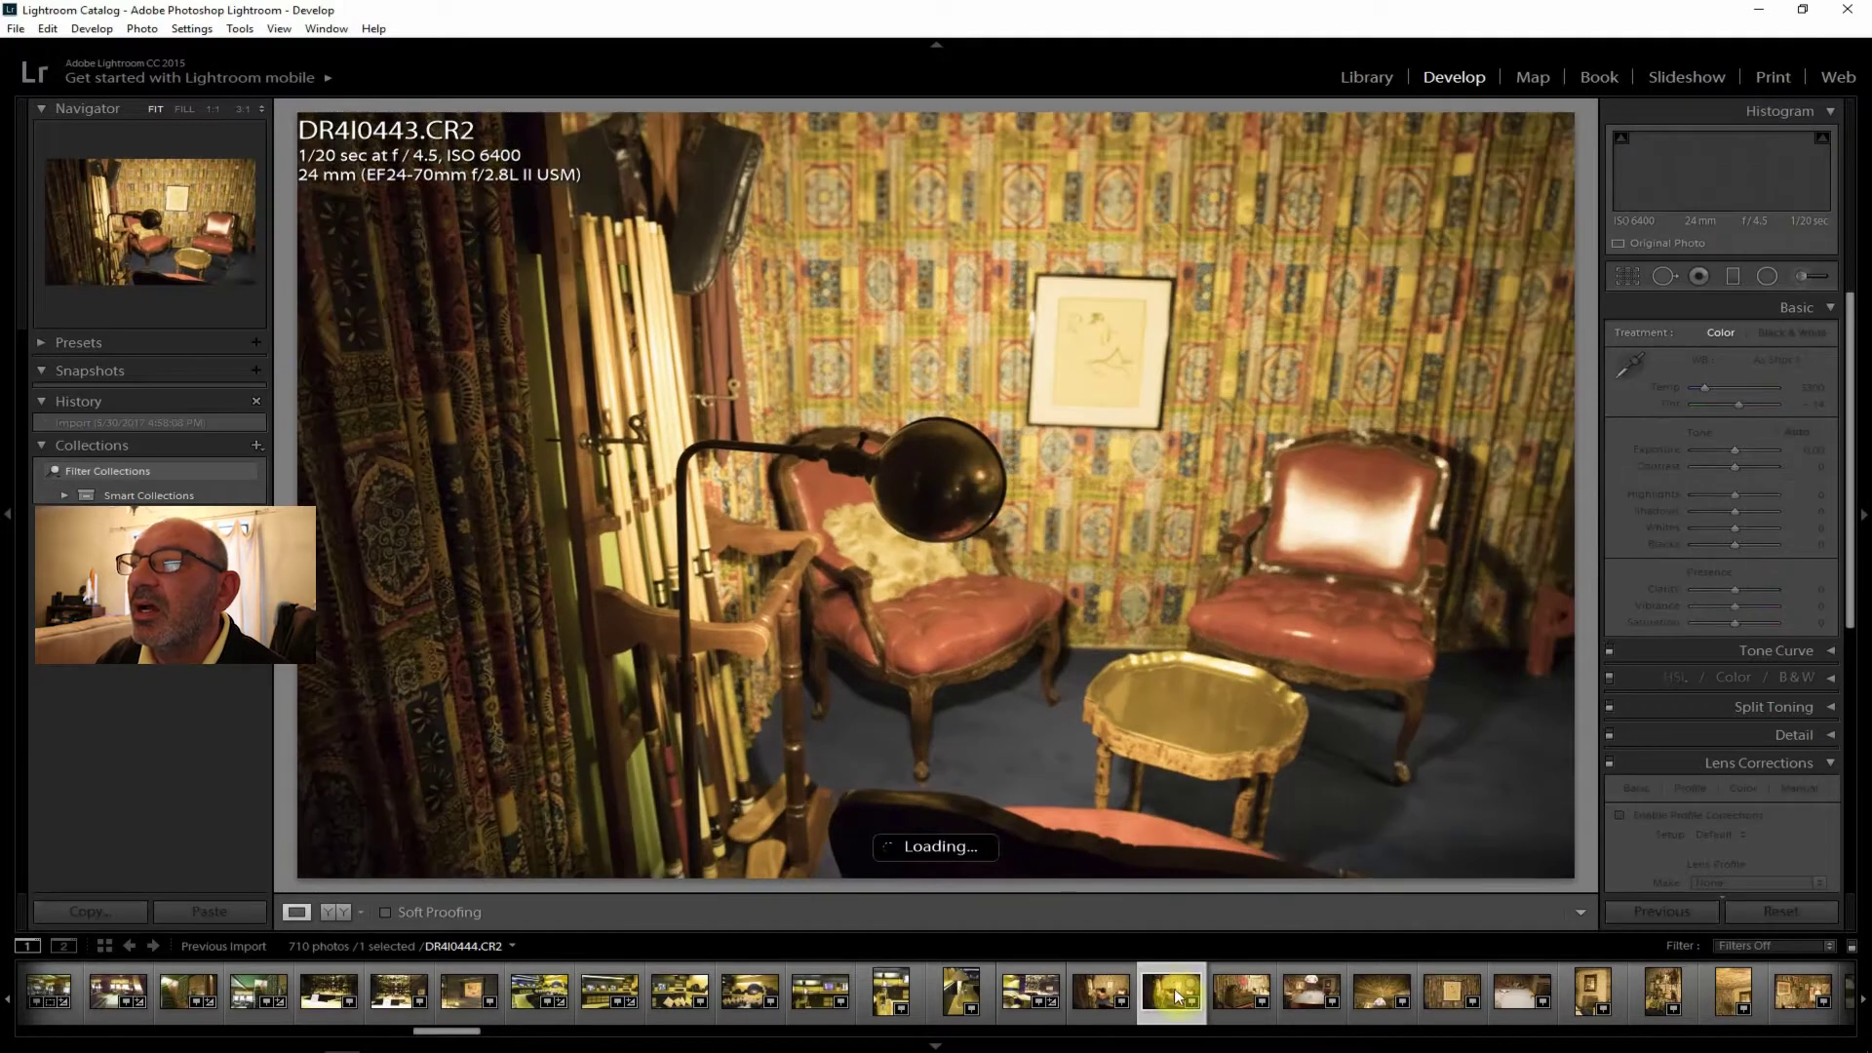
click(1242, 992)
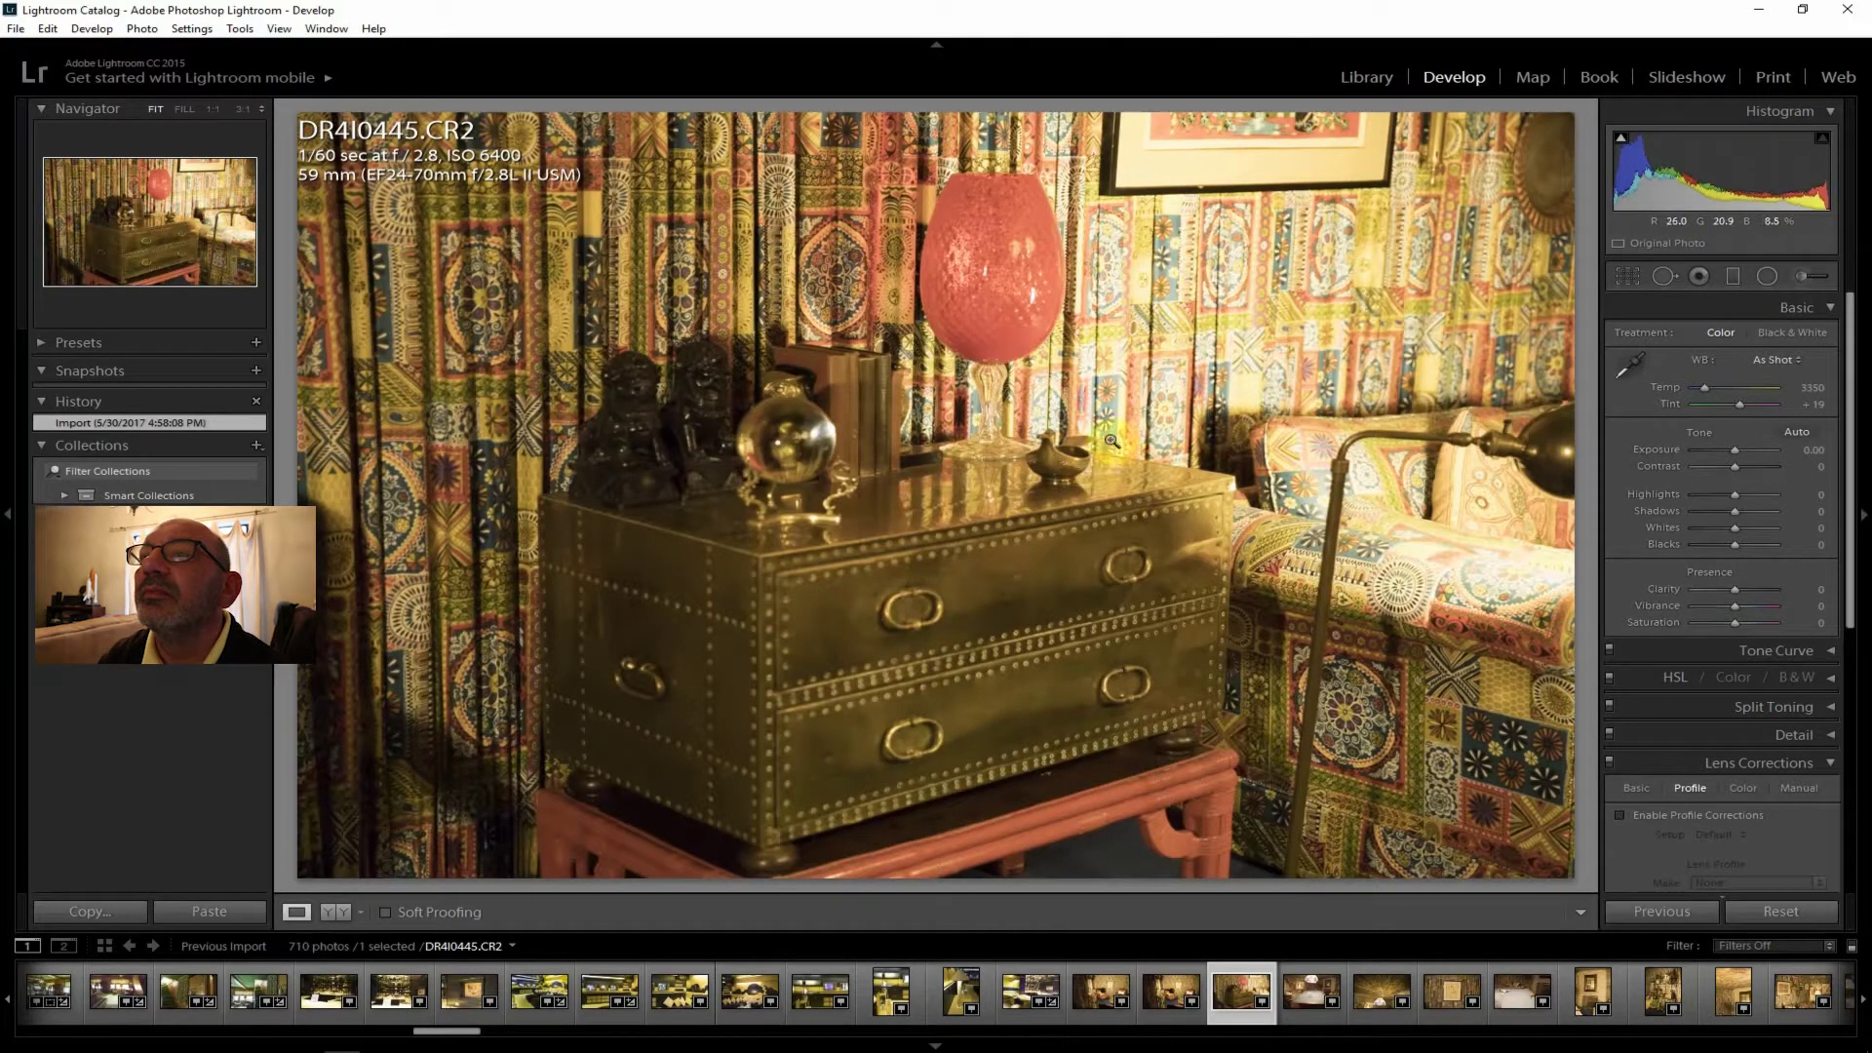
On the brass chest photo, enable lens profile corrections and set Contrast +17, Exposure +0.24, Clarity +19, Highlights -48 and temperature 3071.
click(1675, 812)
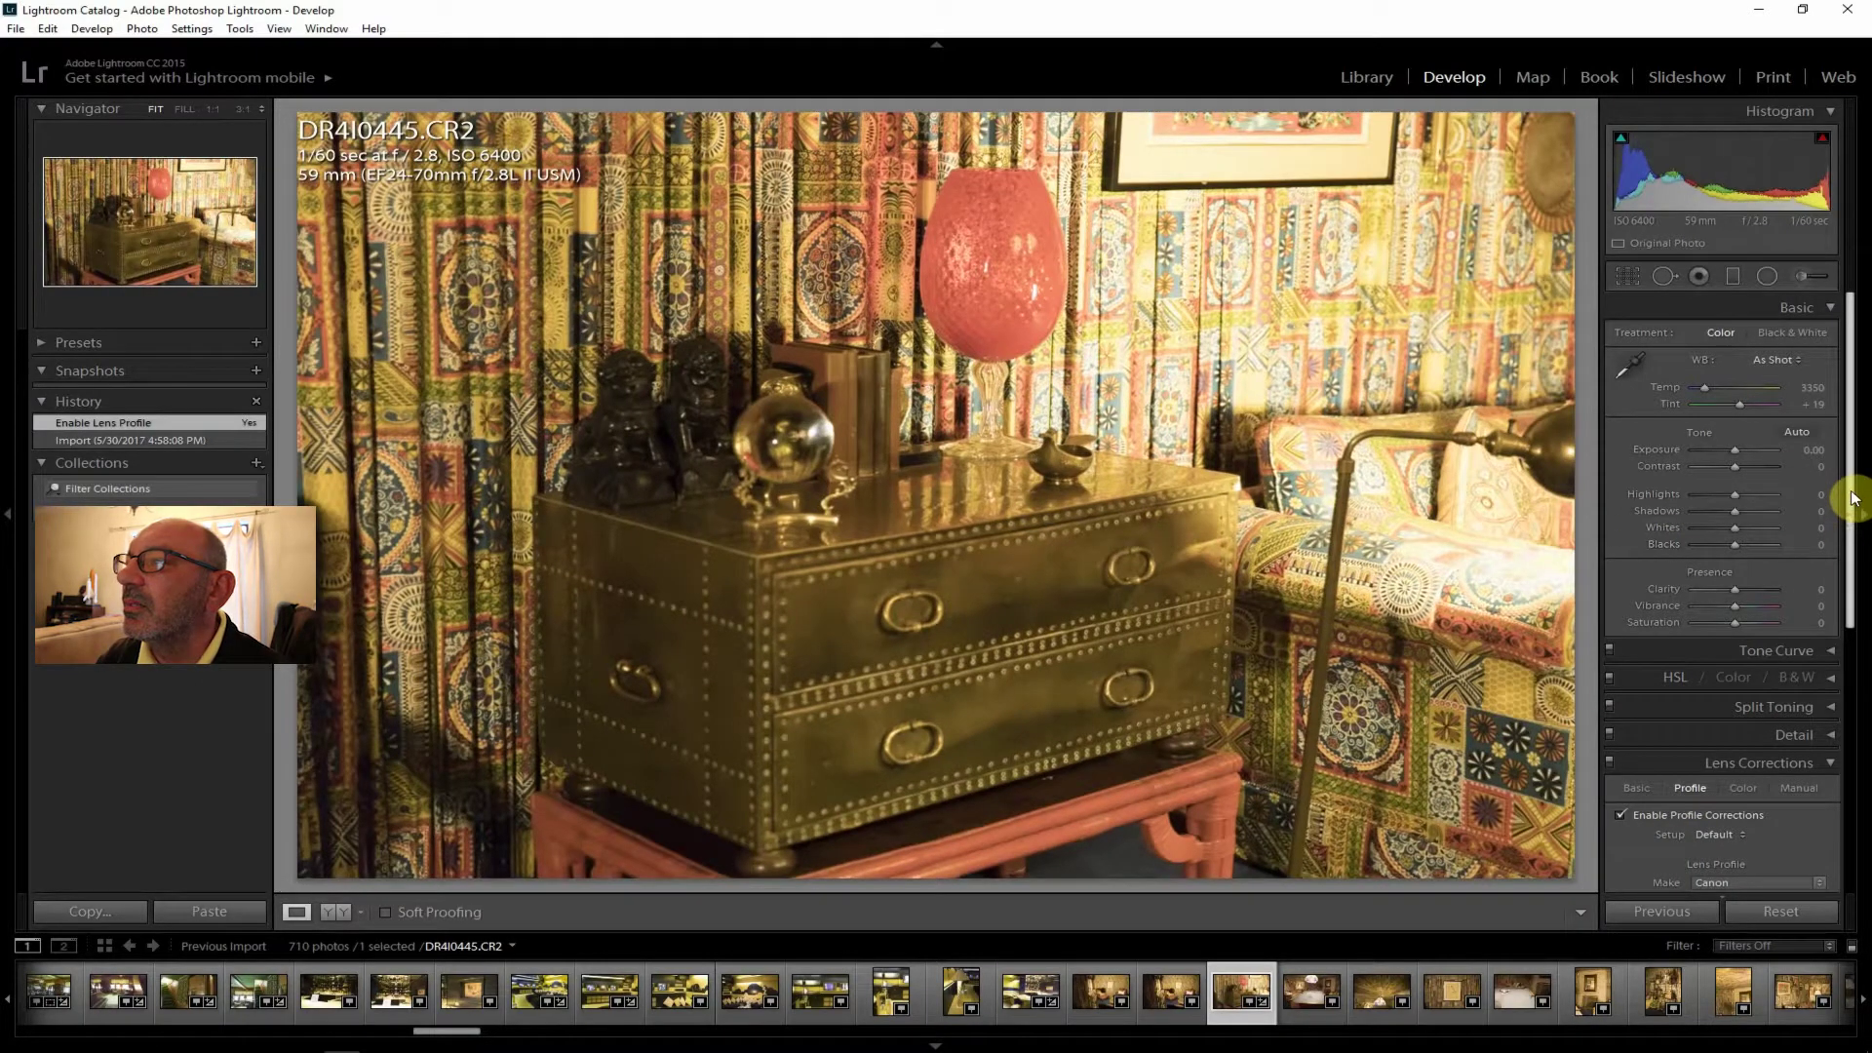
drag(1737, 473, 1744, 471)
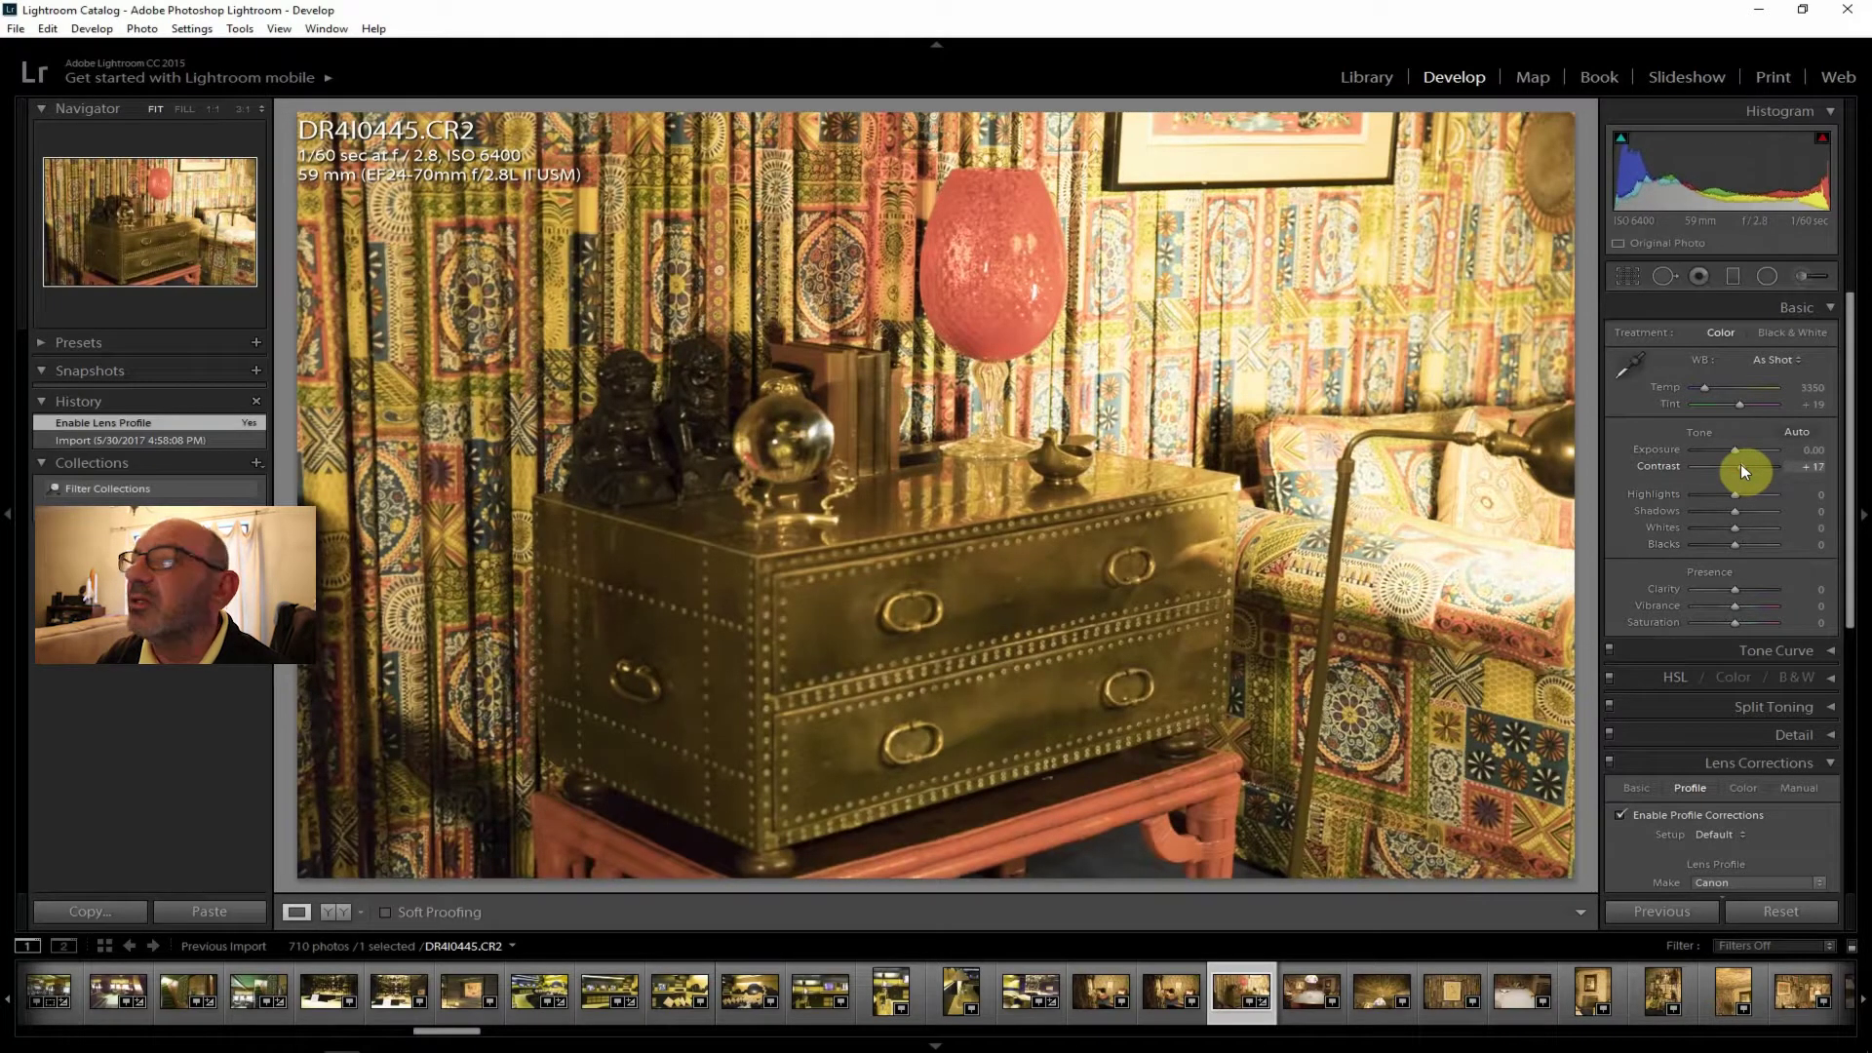
drag(1735, 449, 1738, 449)
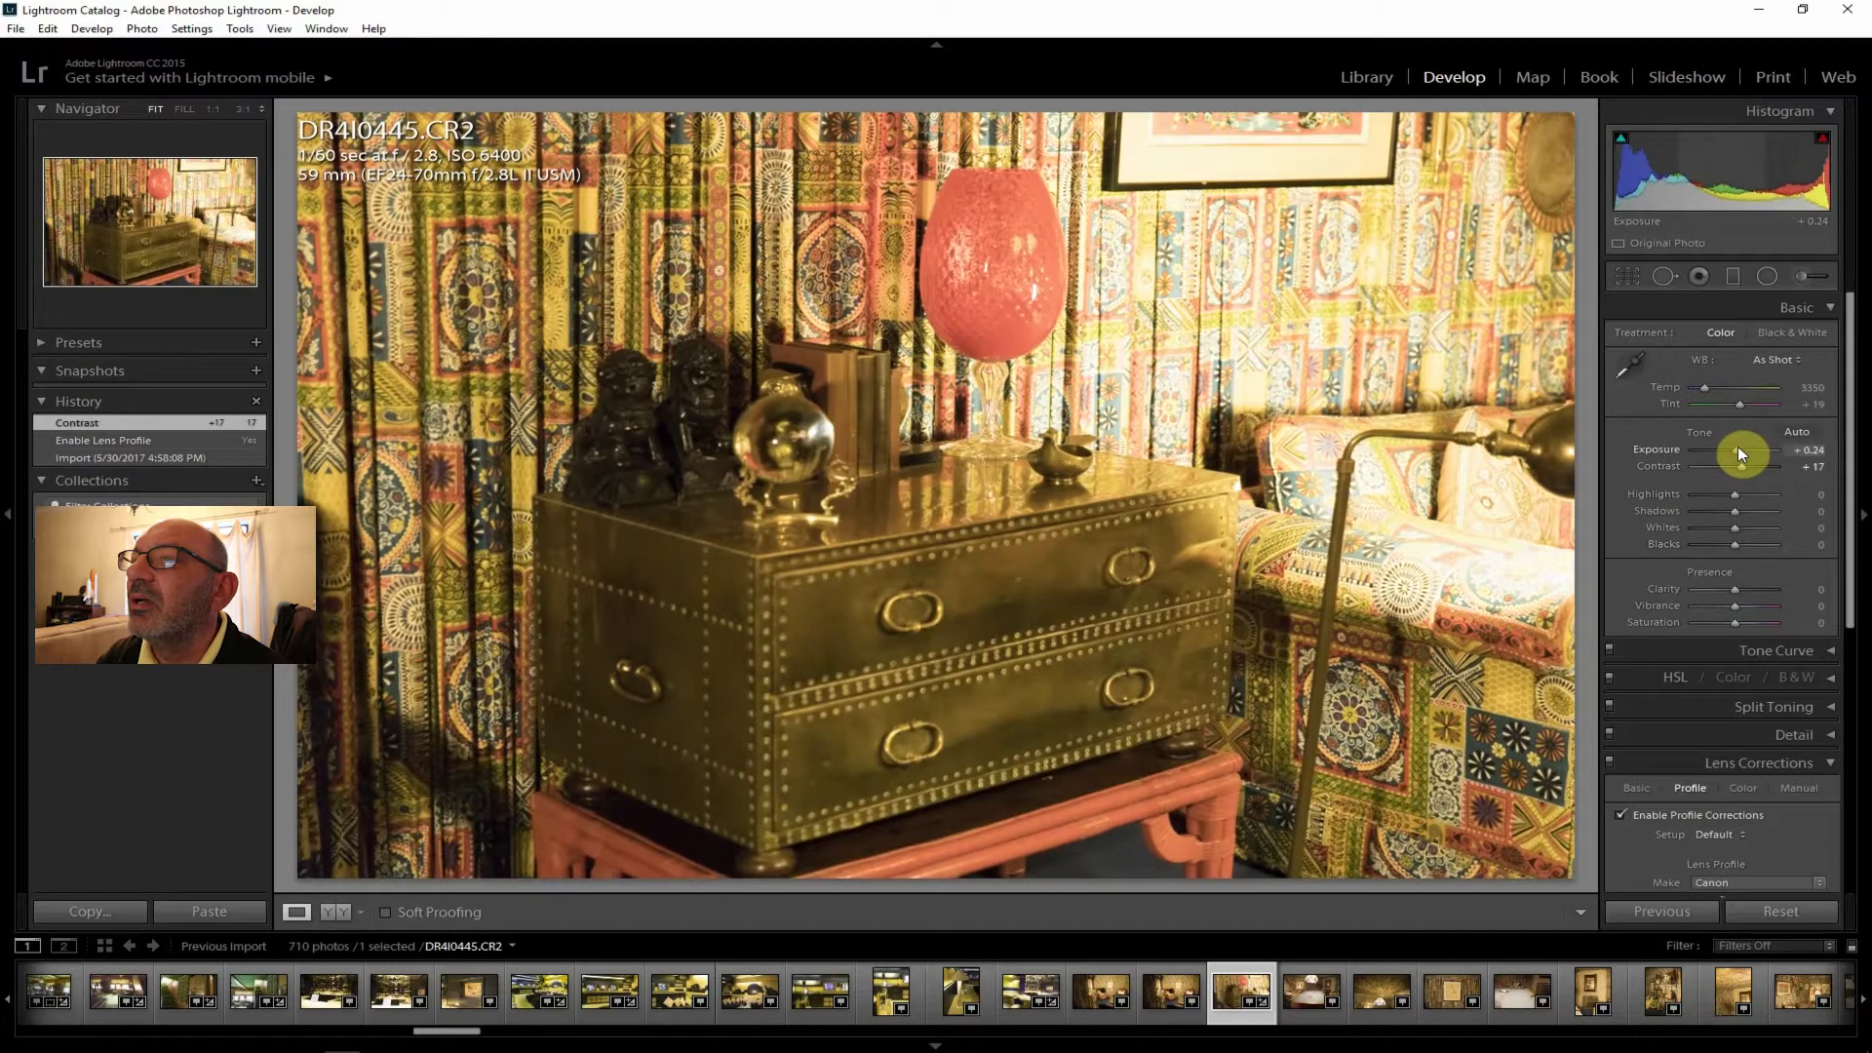
drag(1736, 589, 1745, 590)
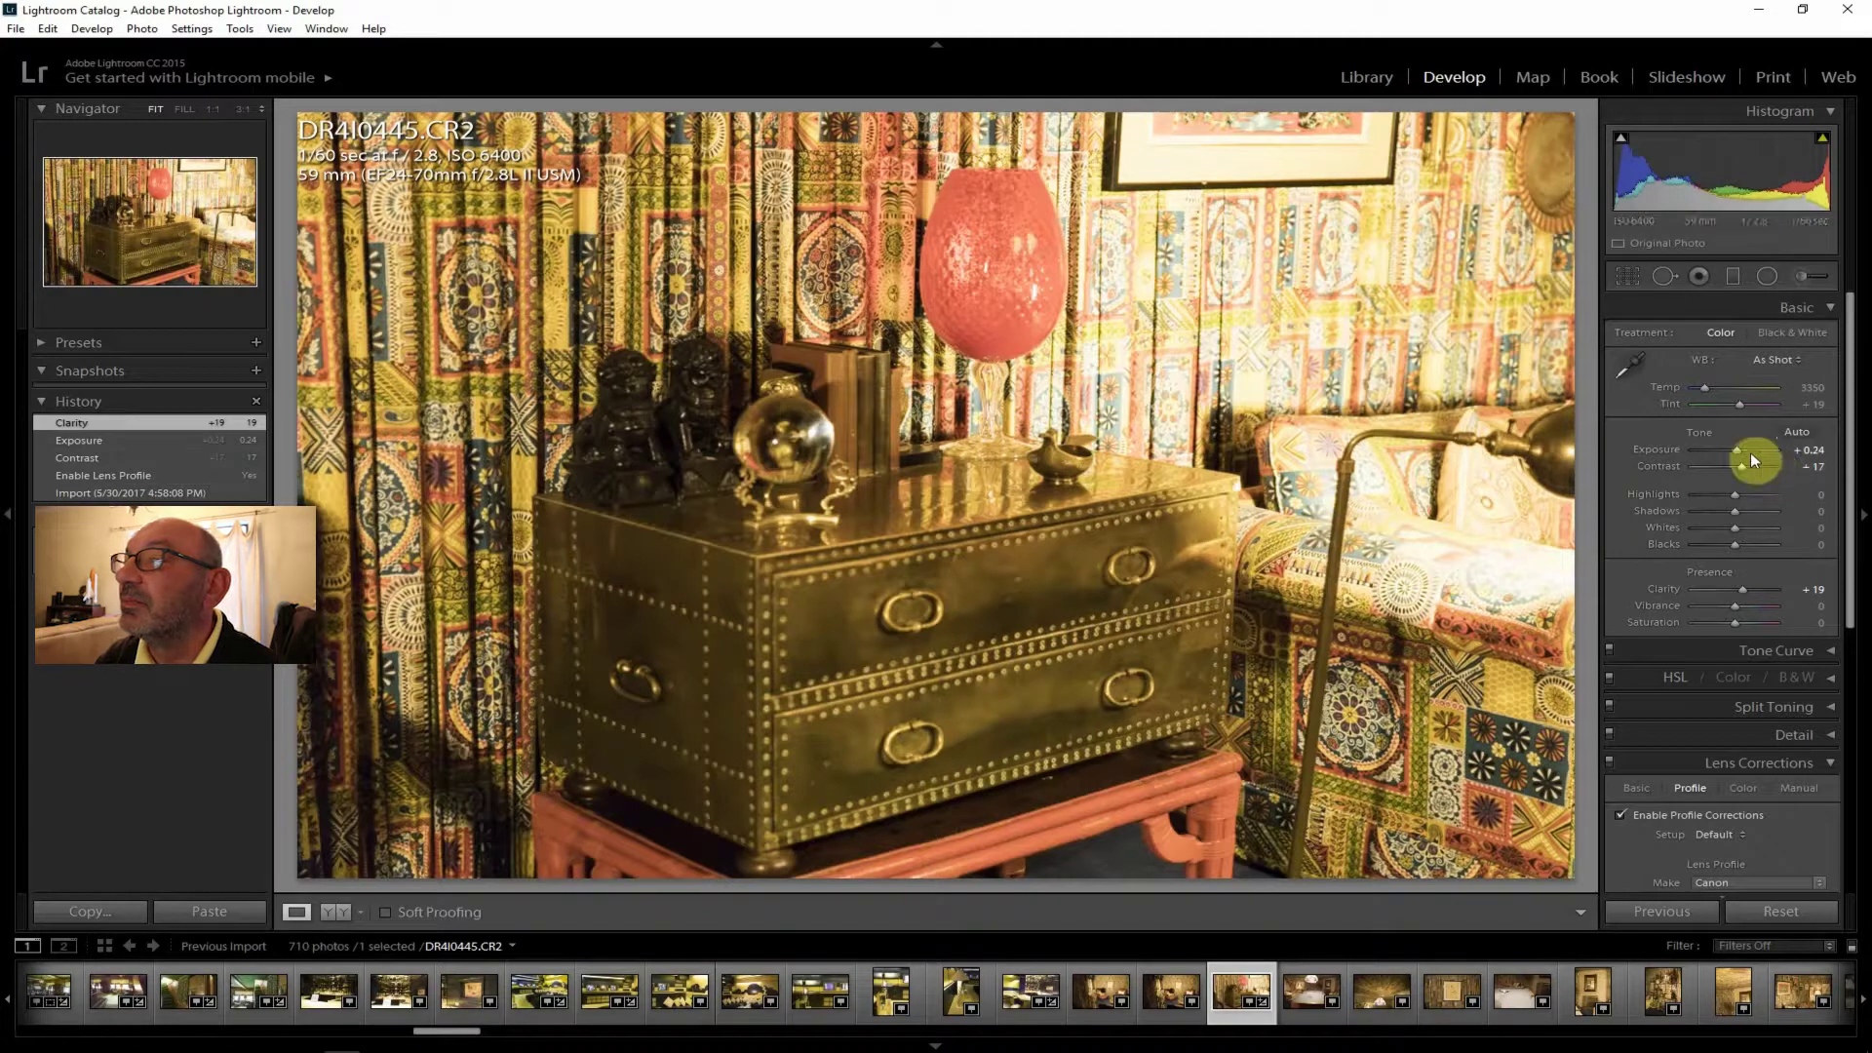
drag(1734, 494, 1713, 494)
drag(1718, 392, 1700, 388)
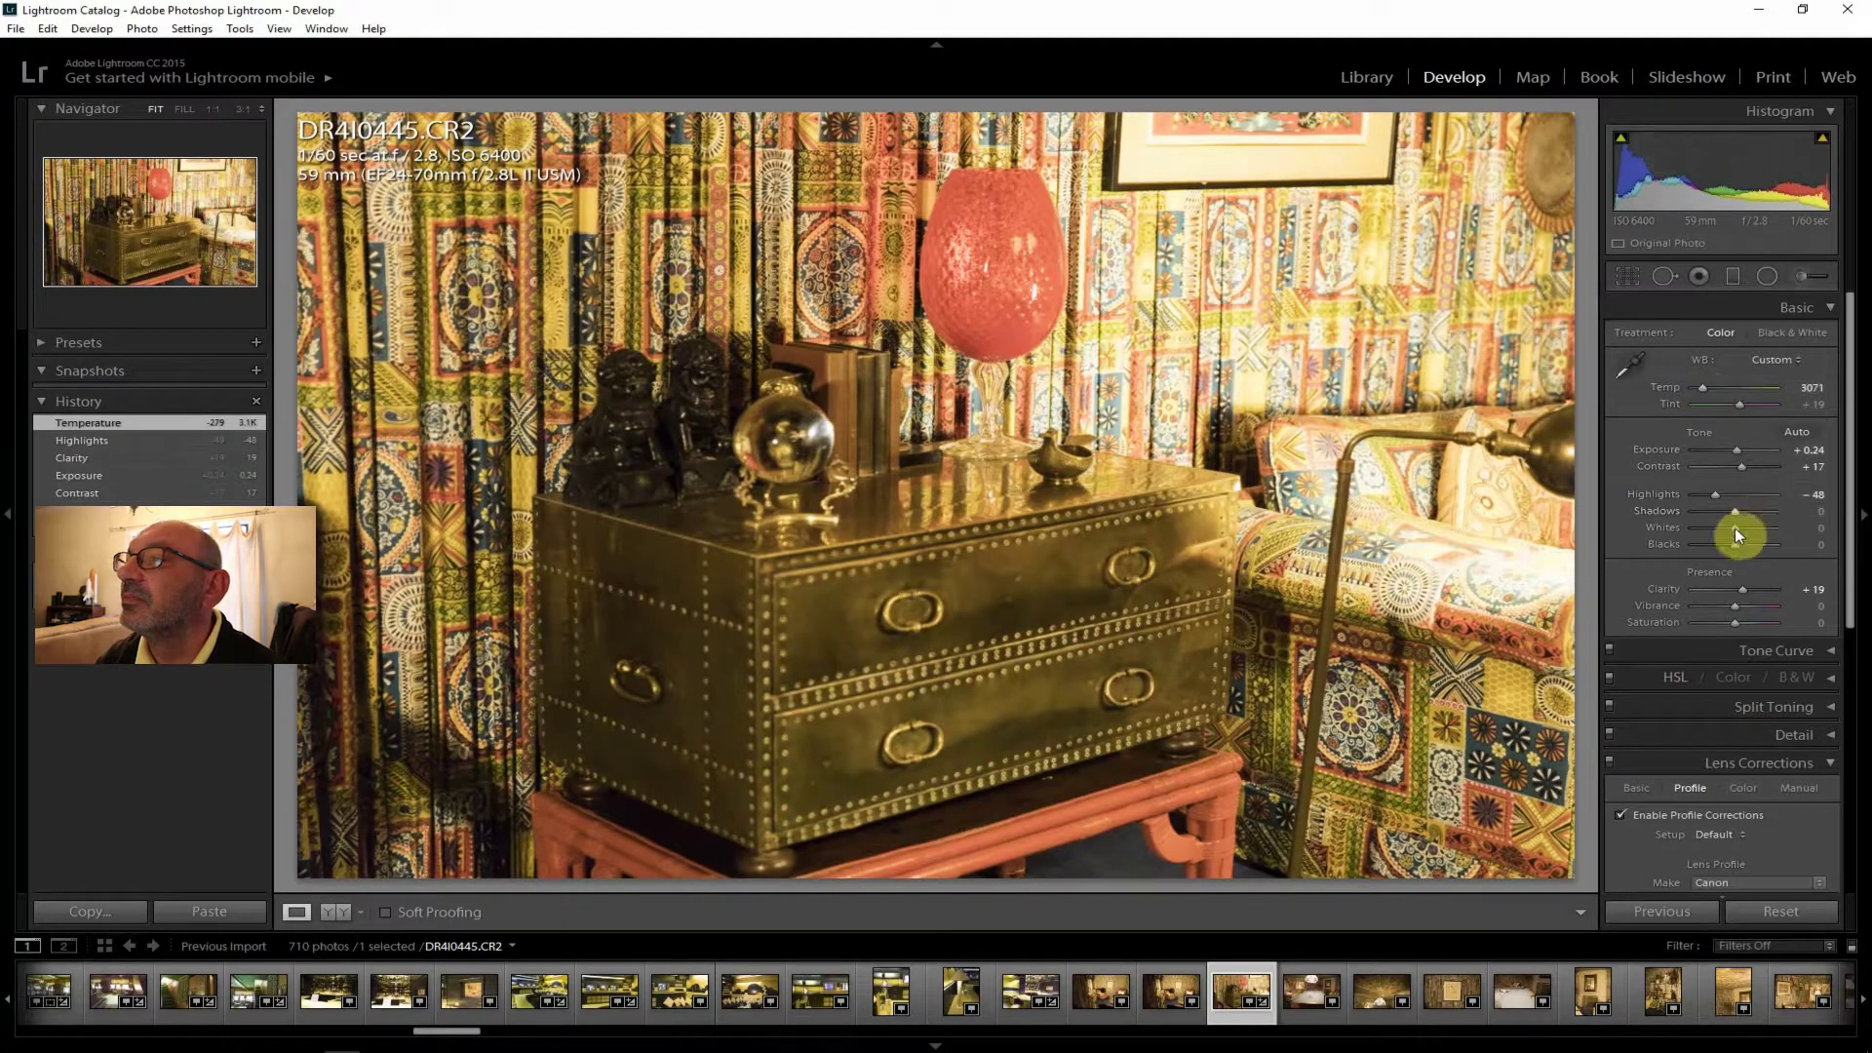
Set Vibrance +14, Saturation +5, Dehaze +17 and Shadows +45 on the brass chest photo.
drag(1740, 609, 1742, 606)
drag(1740, 622, 1735, 622)
drag(1850, 535, 1741, 844)
drag(1851, 805, 1830, 414)
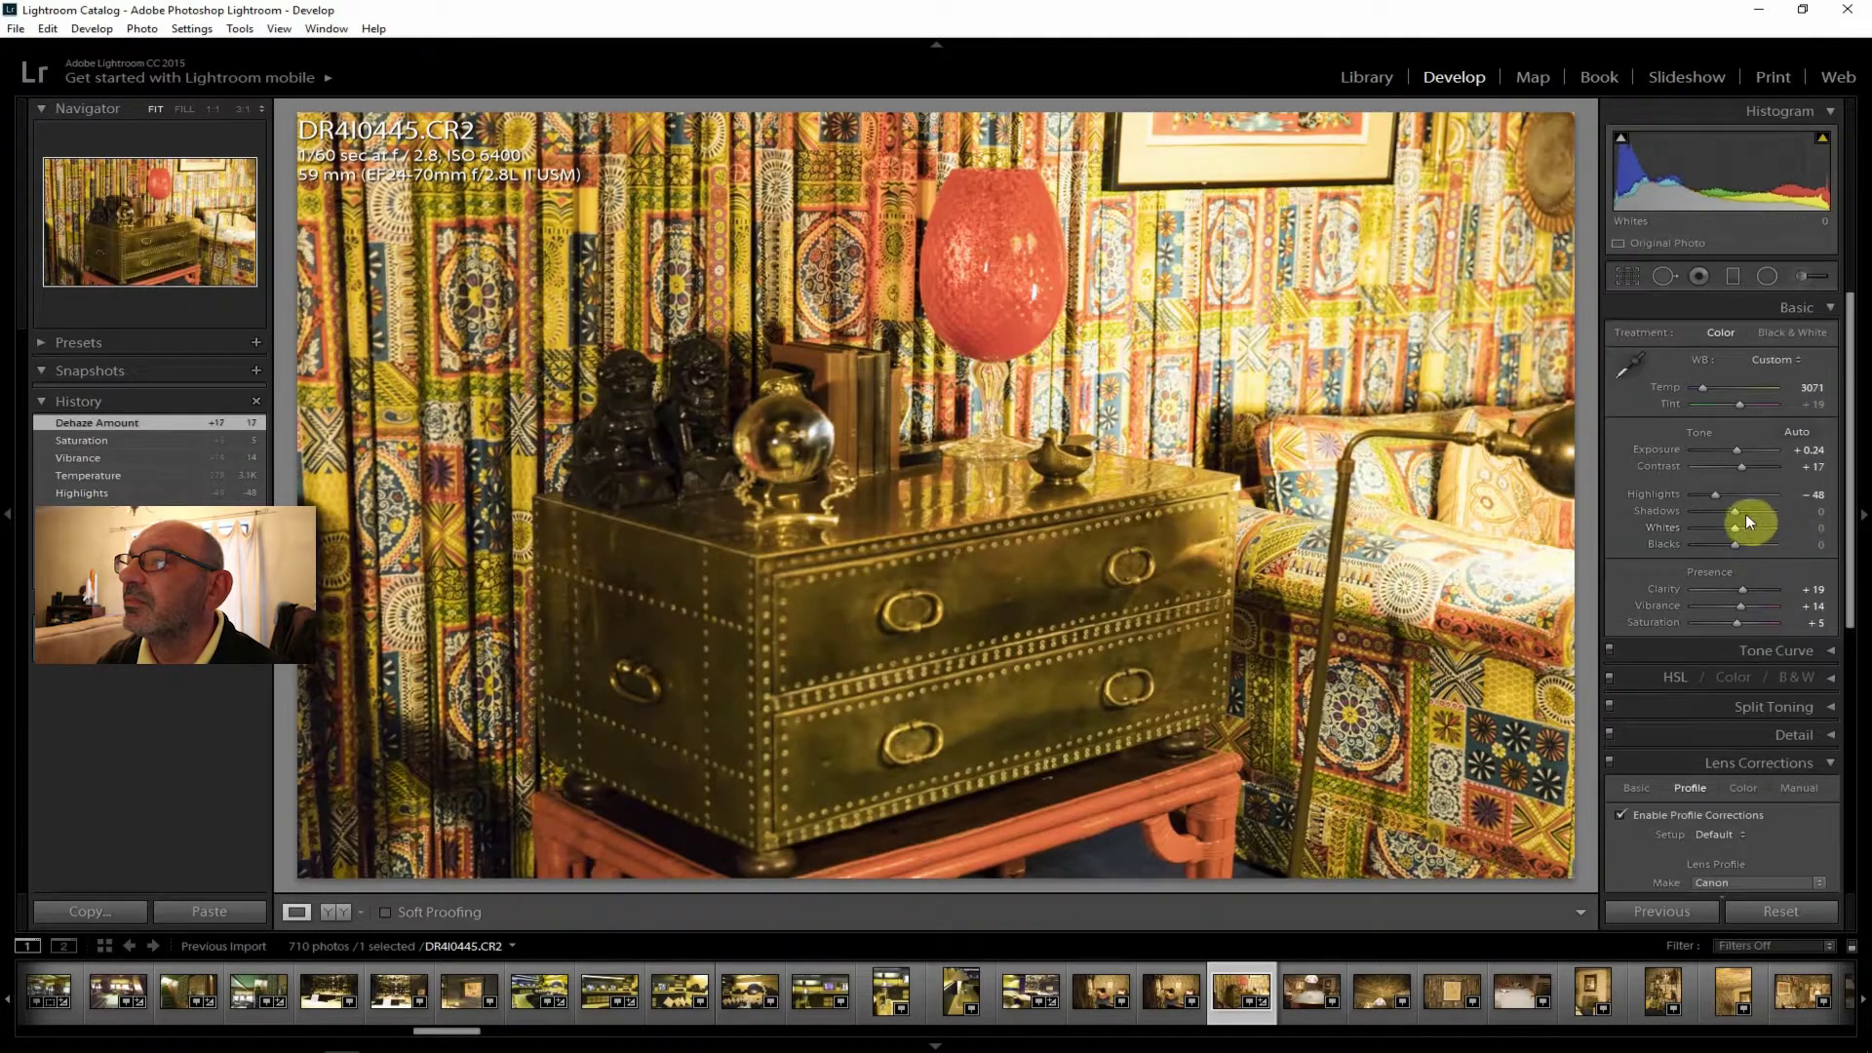
drag(1747, 513, 1752, 512)
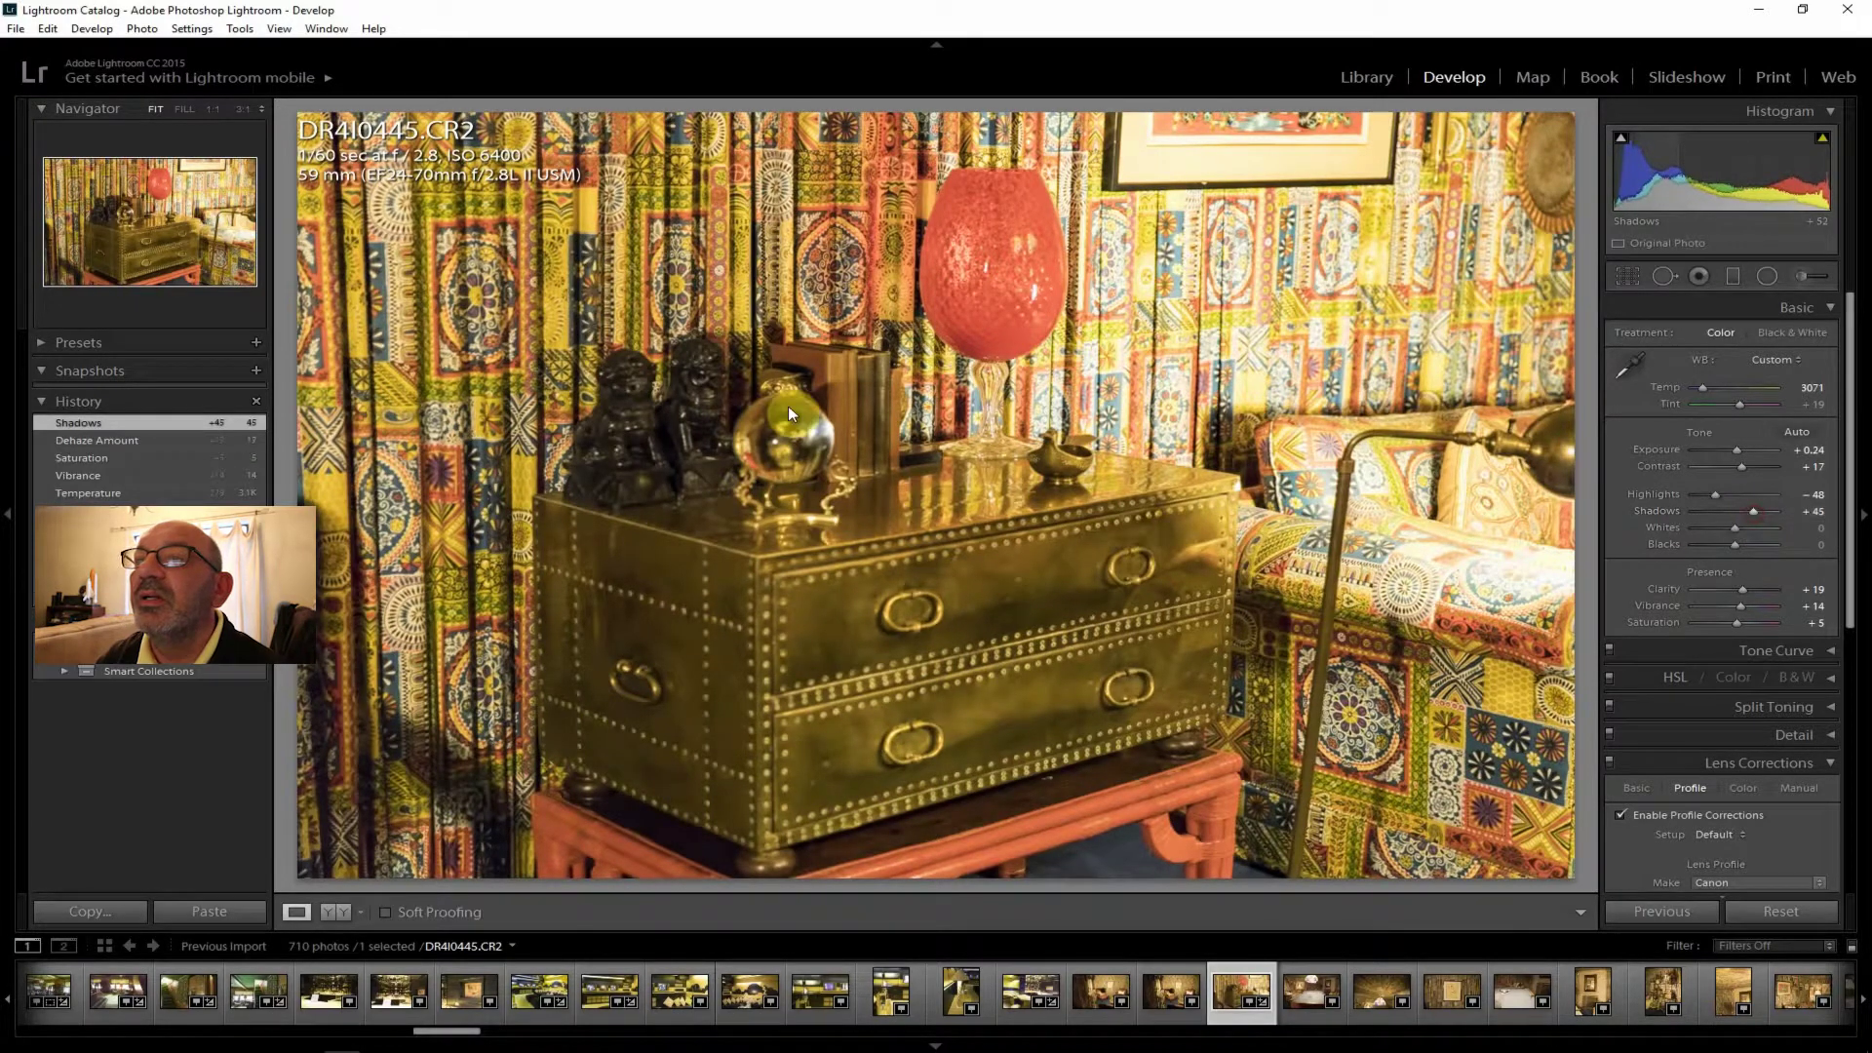
Export the brass chest photo DR4I0445.CR2 to the J:\ToPost folder.
click(15, 28)
click(105, 241)
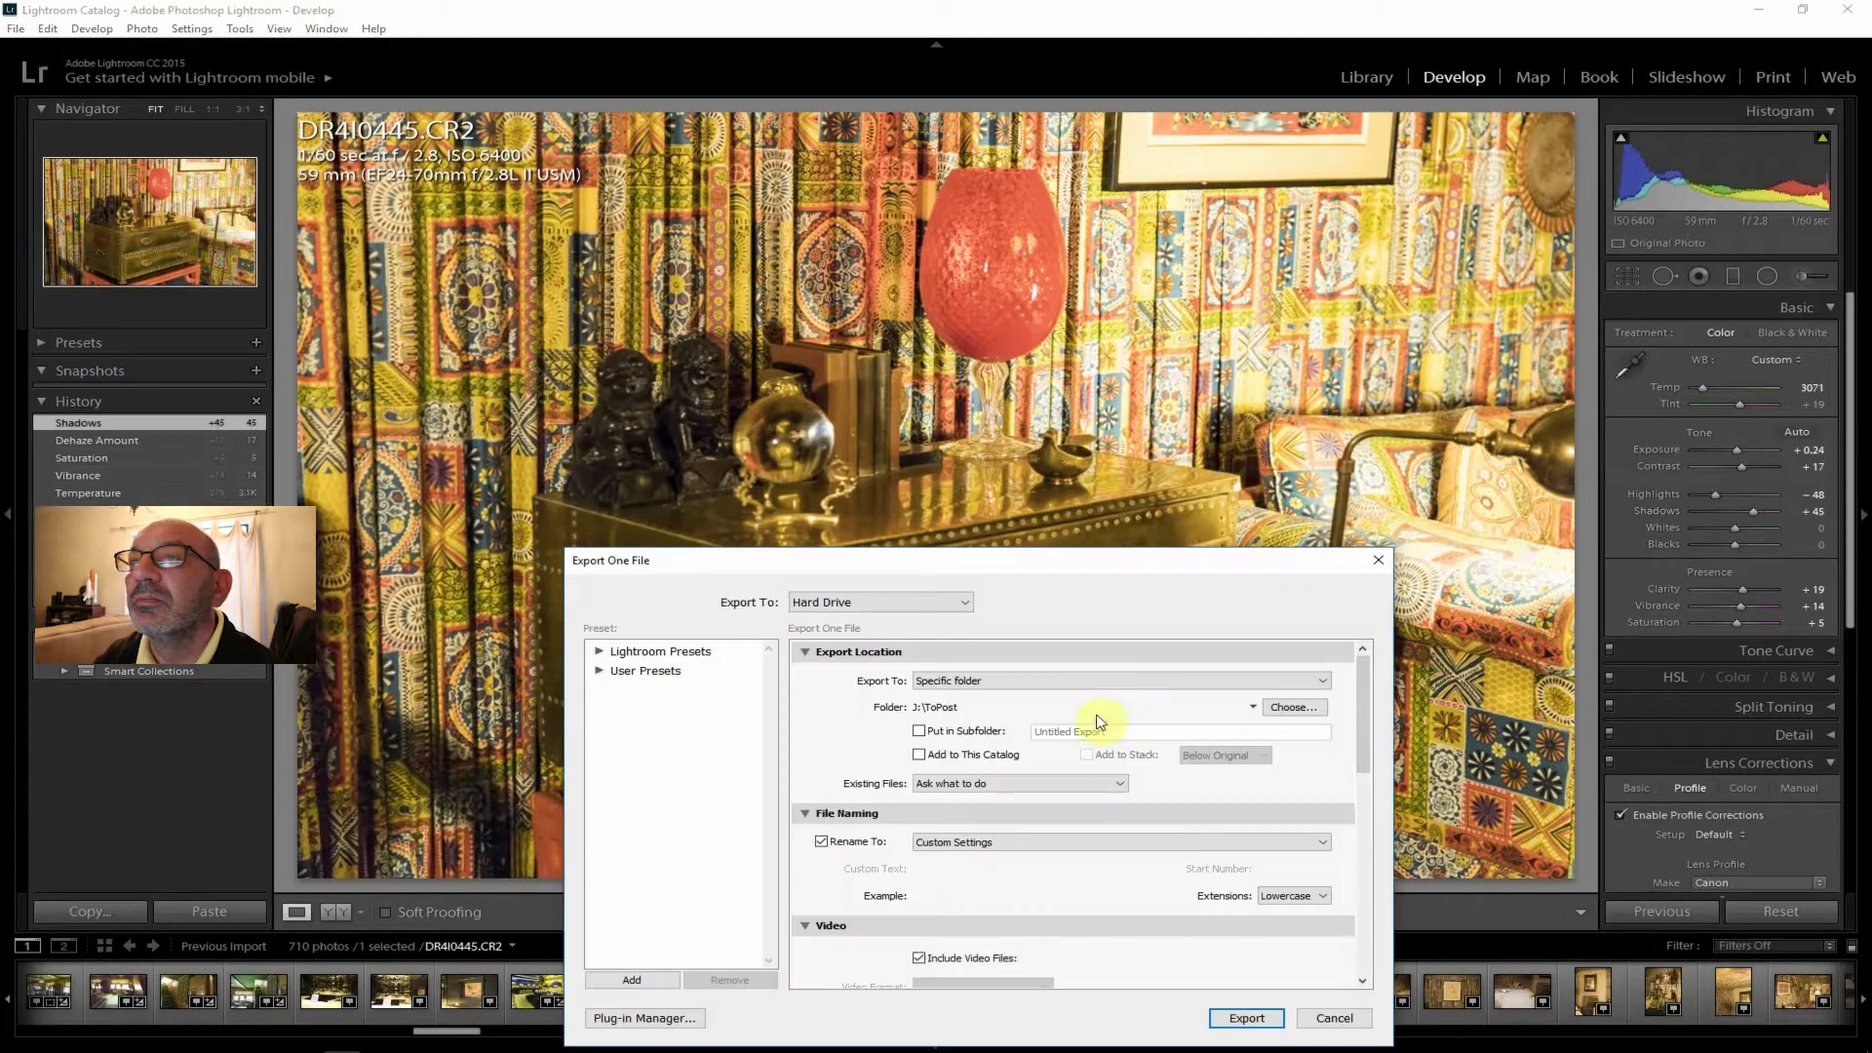
click(1236, 1017)
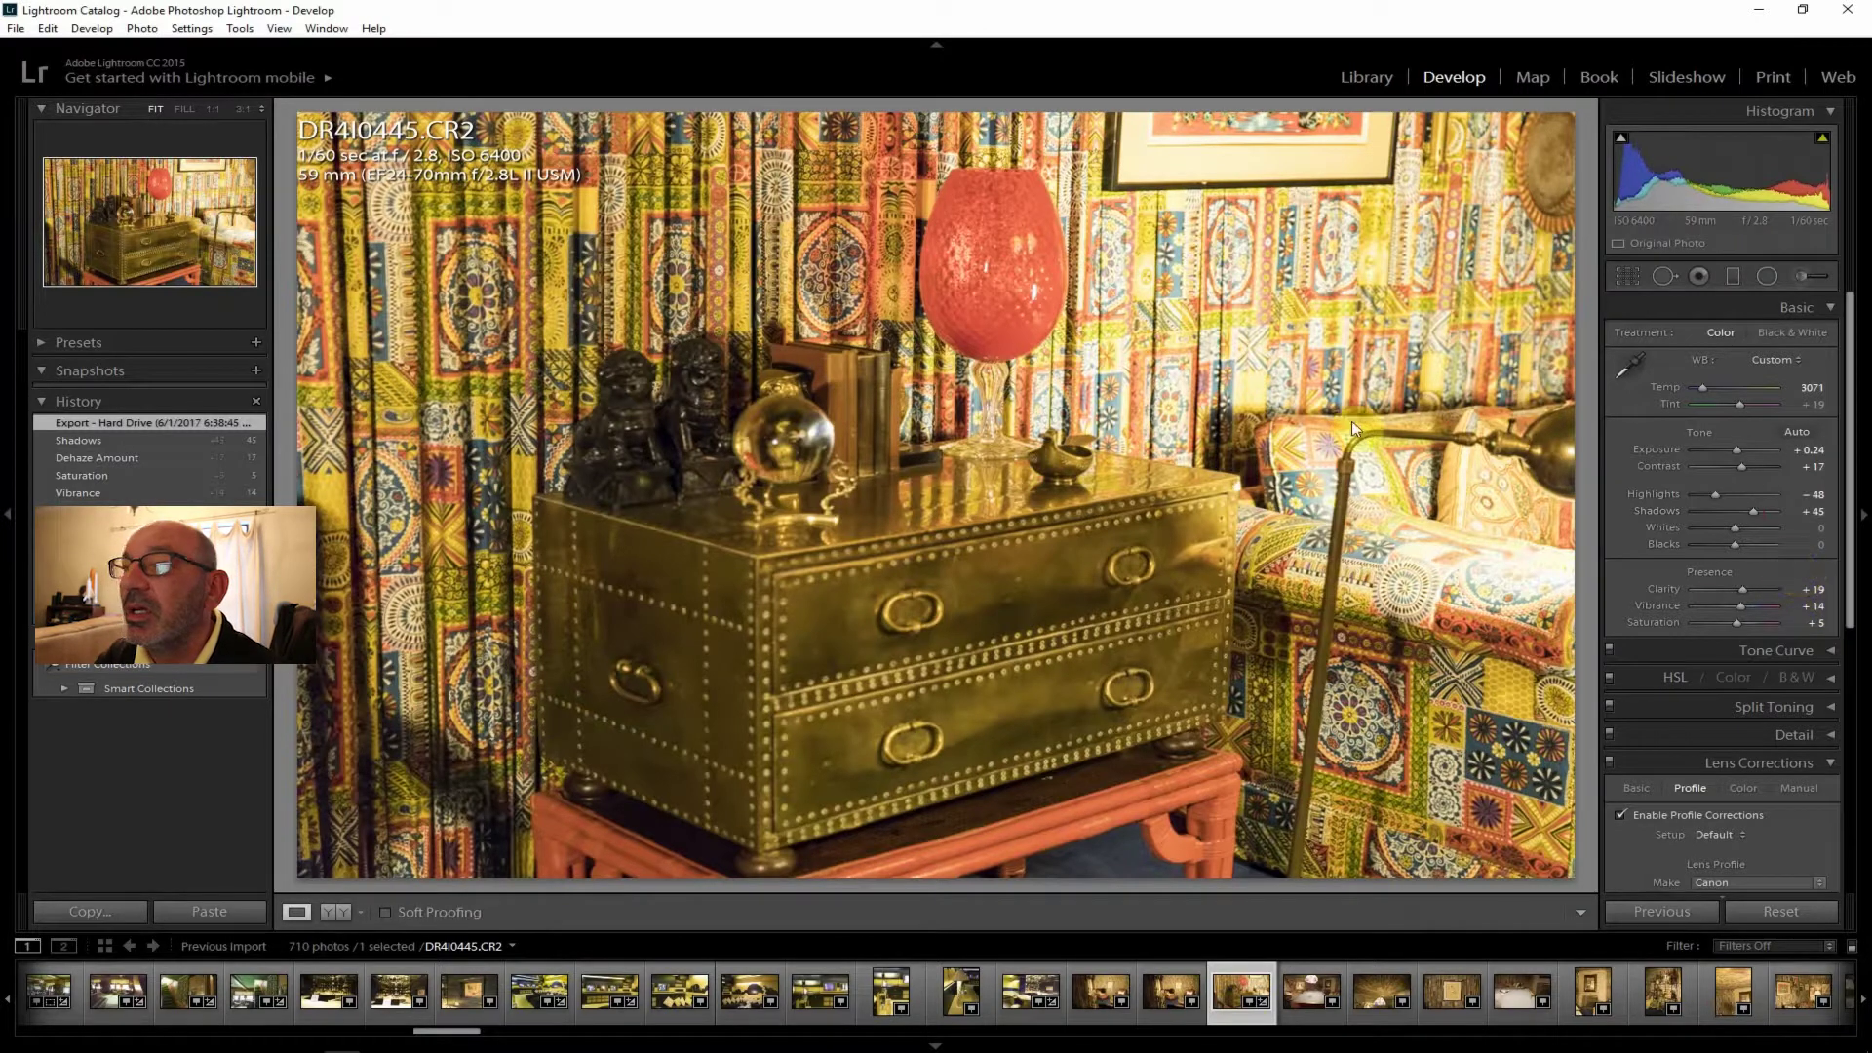
Export the brass chest photo again, overwriting the existing pDR4I0445.jpg in J:\ToPost.
click(15, 28)
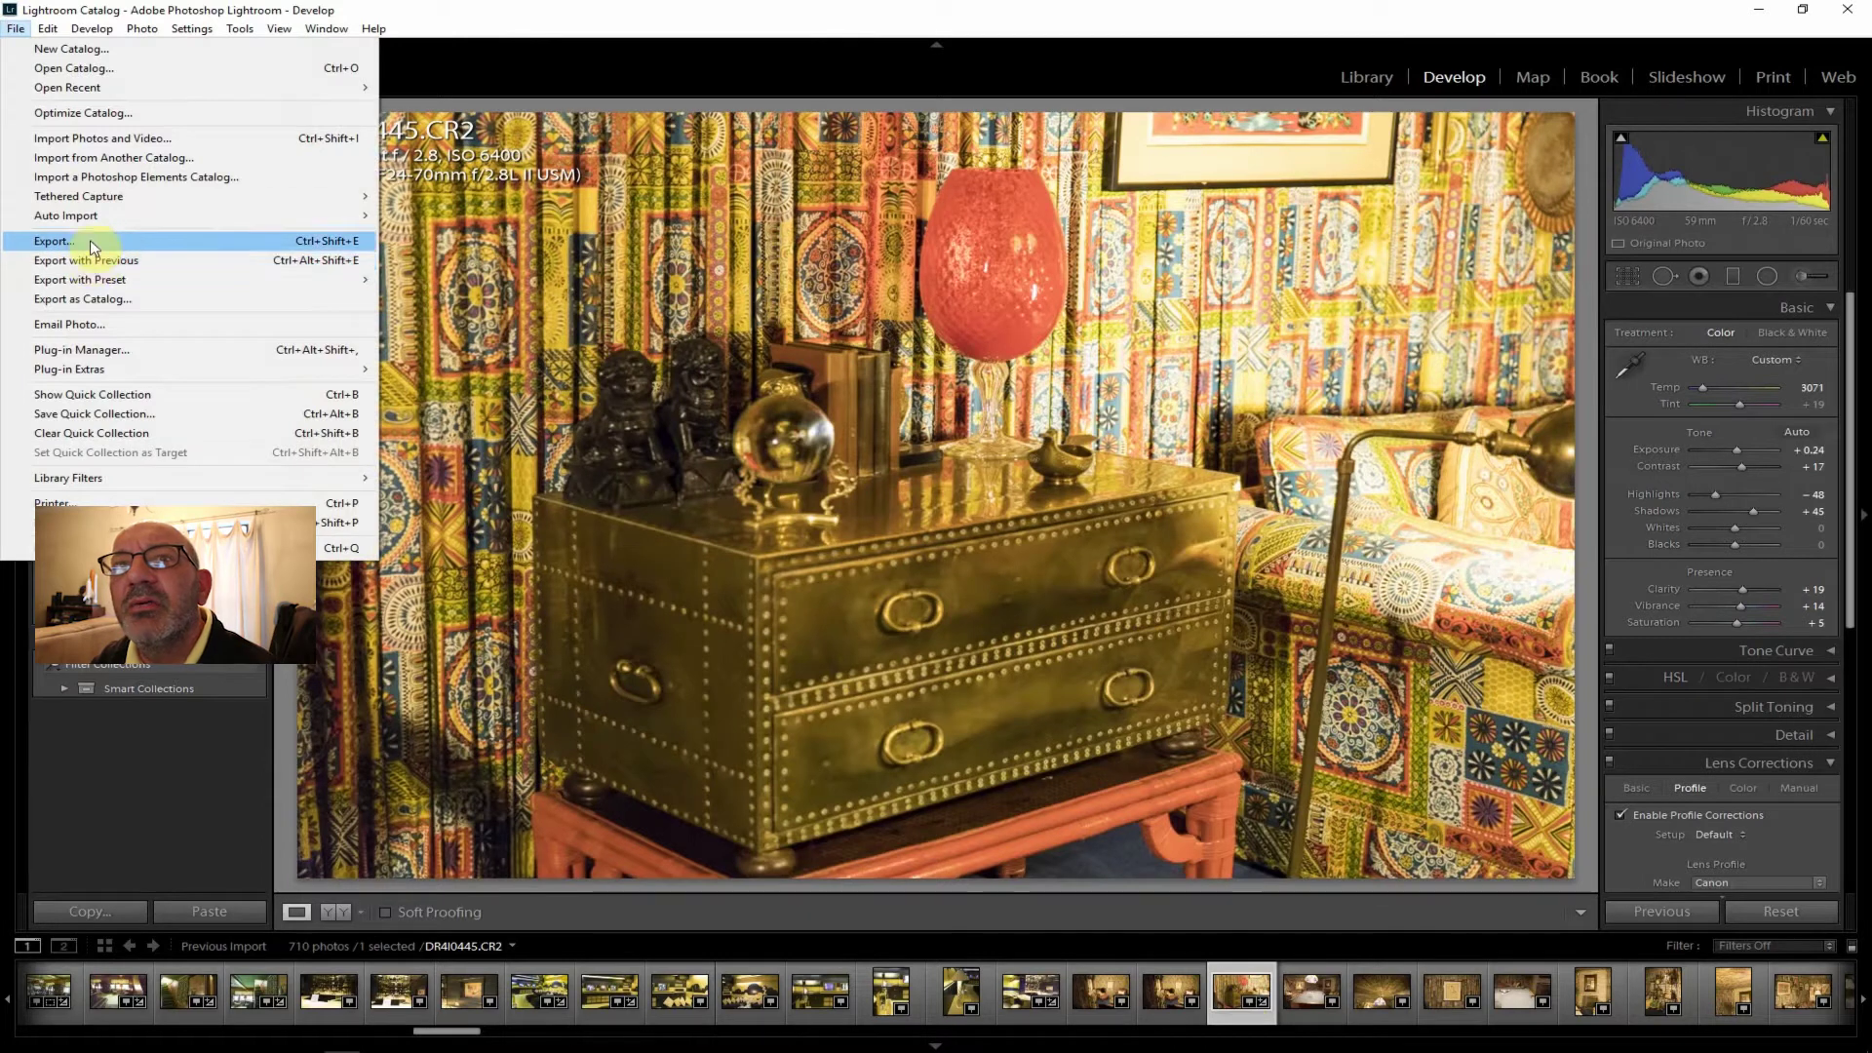
click(87, 243)
click(1247, 1012)
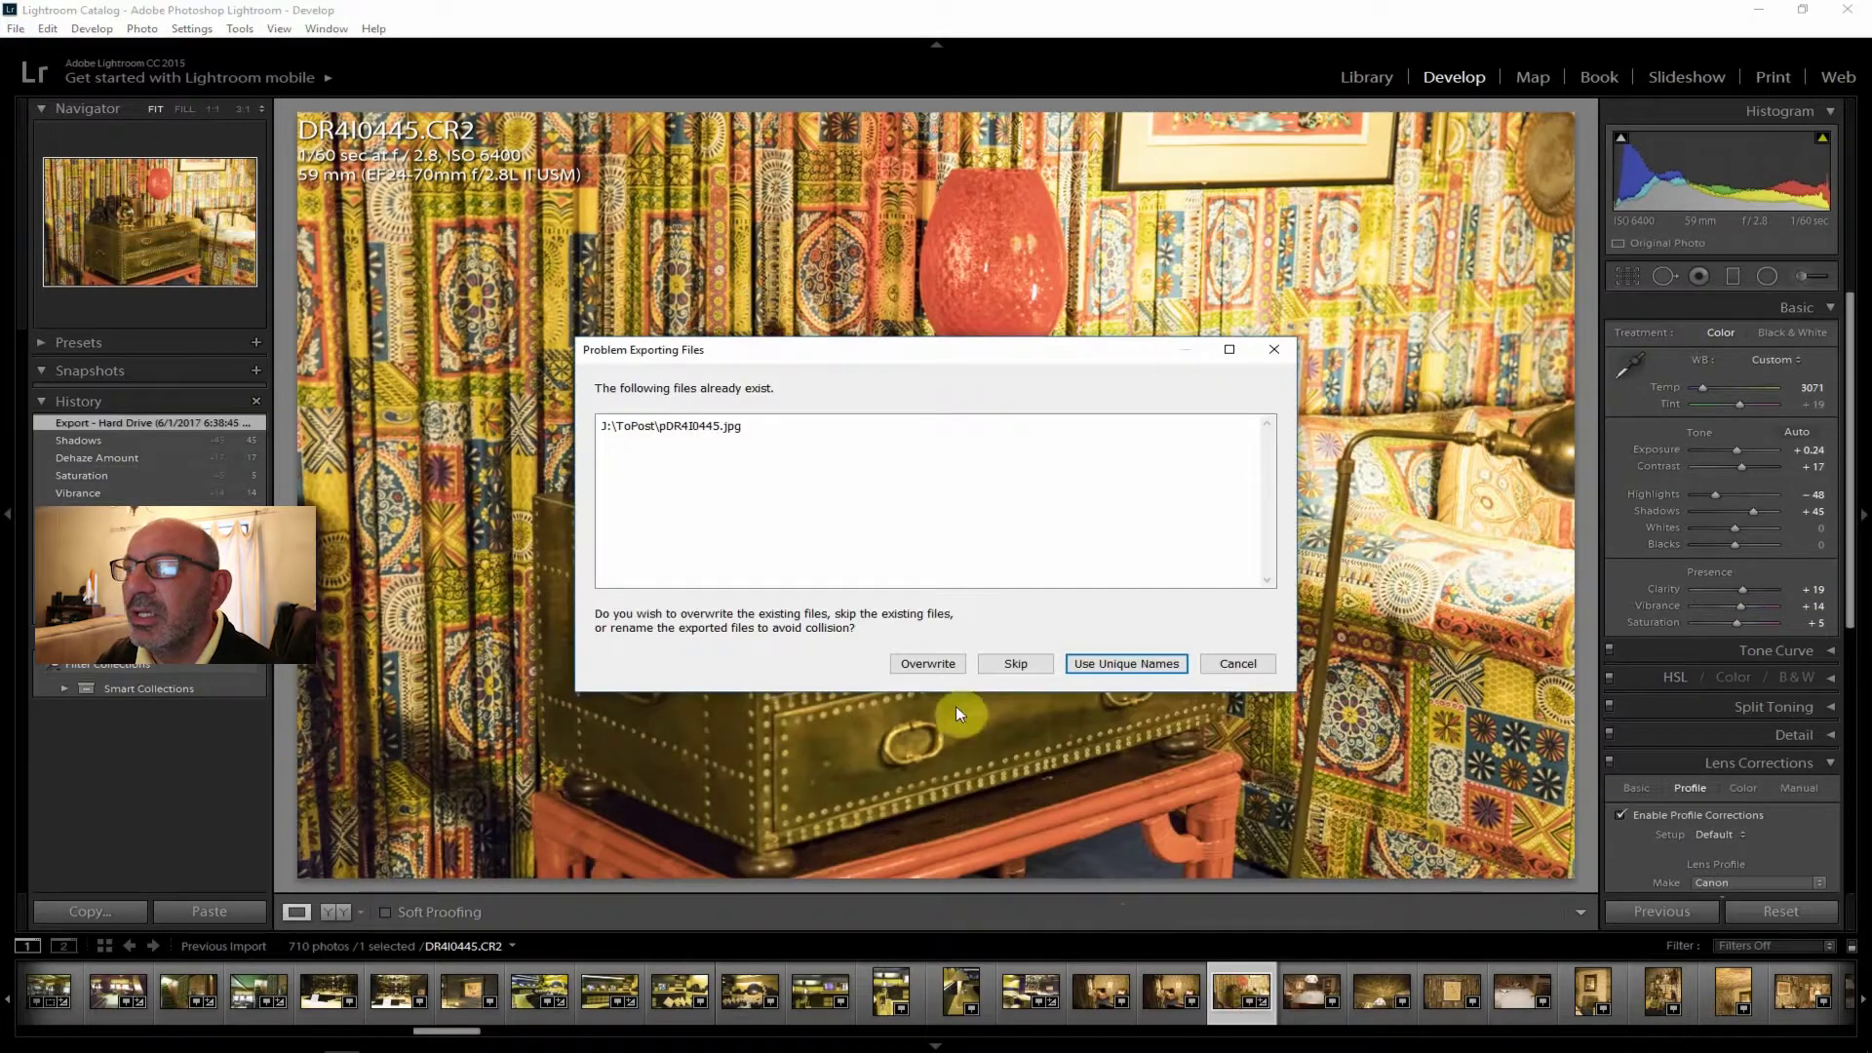
click(929, 661)
Enable lens profile corrections on the pool table photo DR4I0446.CR2, and compare it with the following photos up to DR4I0449.CR2.
click(1310, 985)
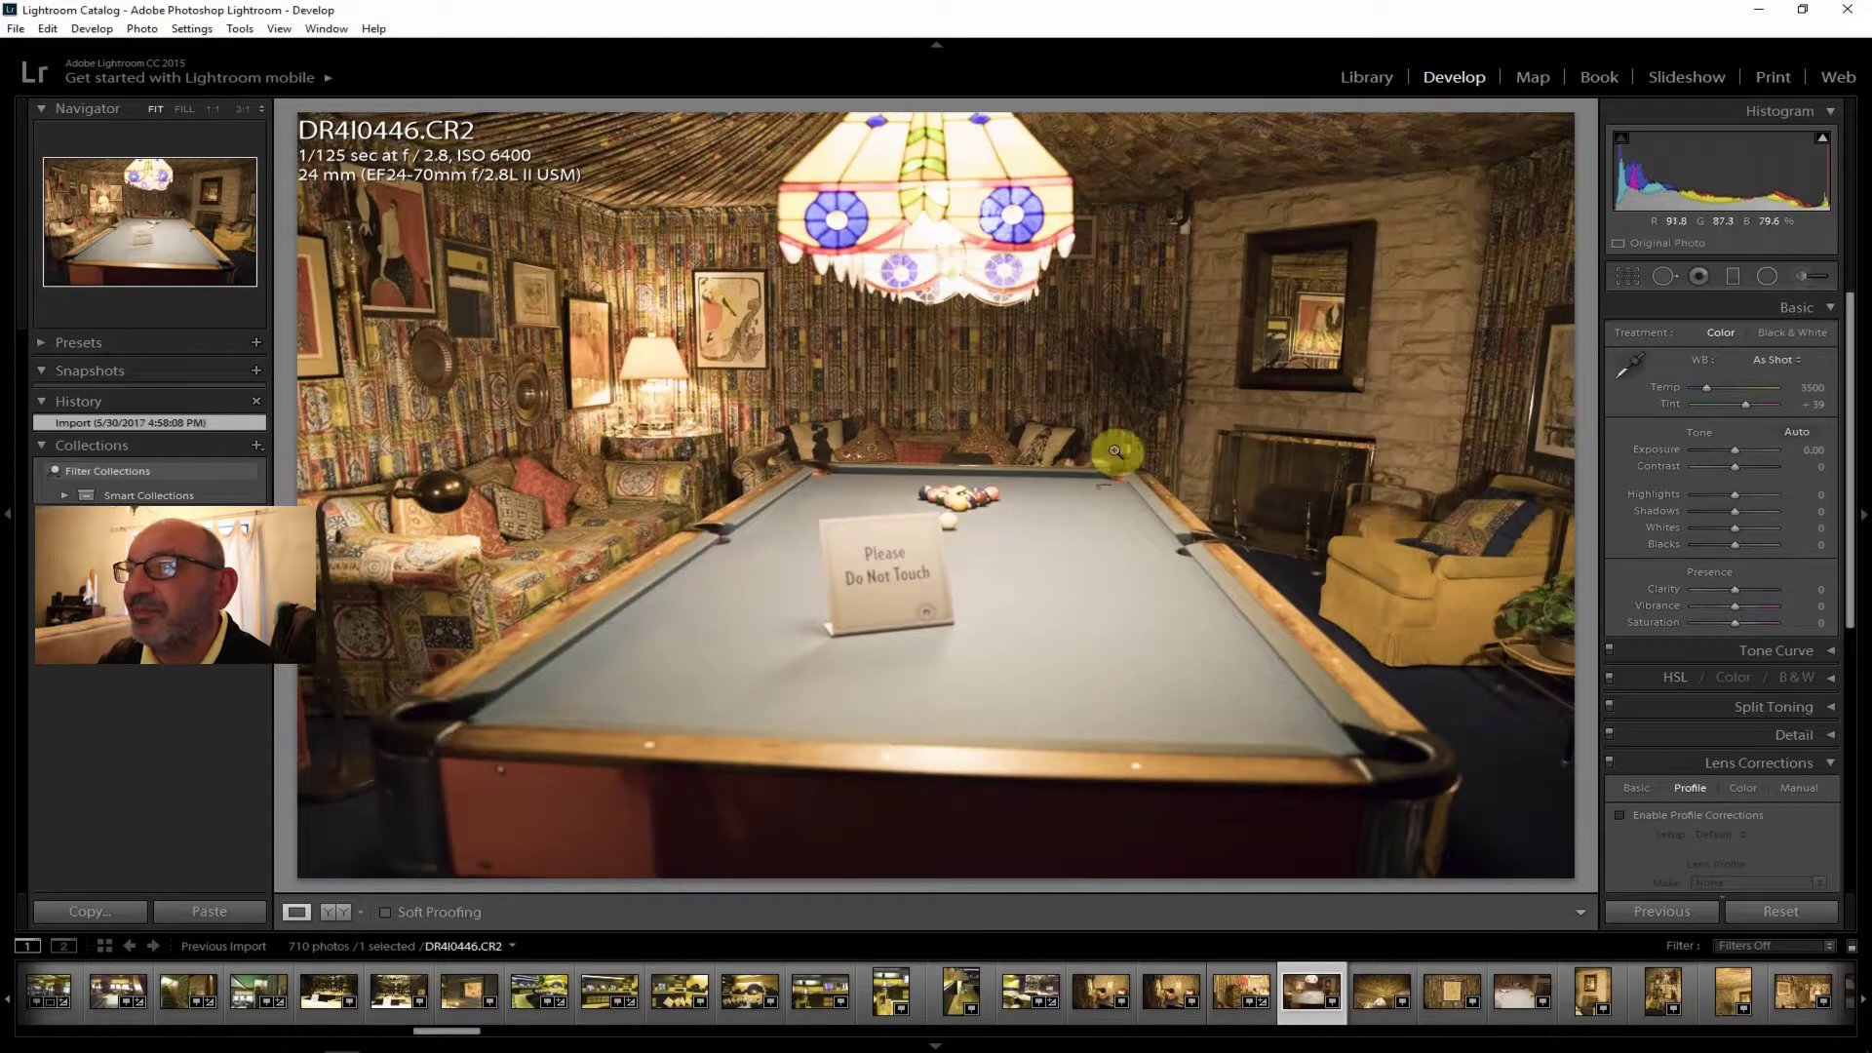
click(1701, 814)
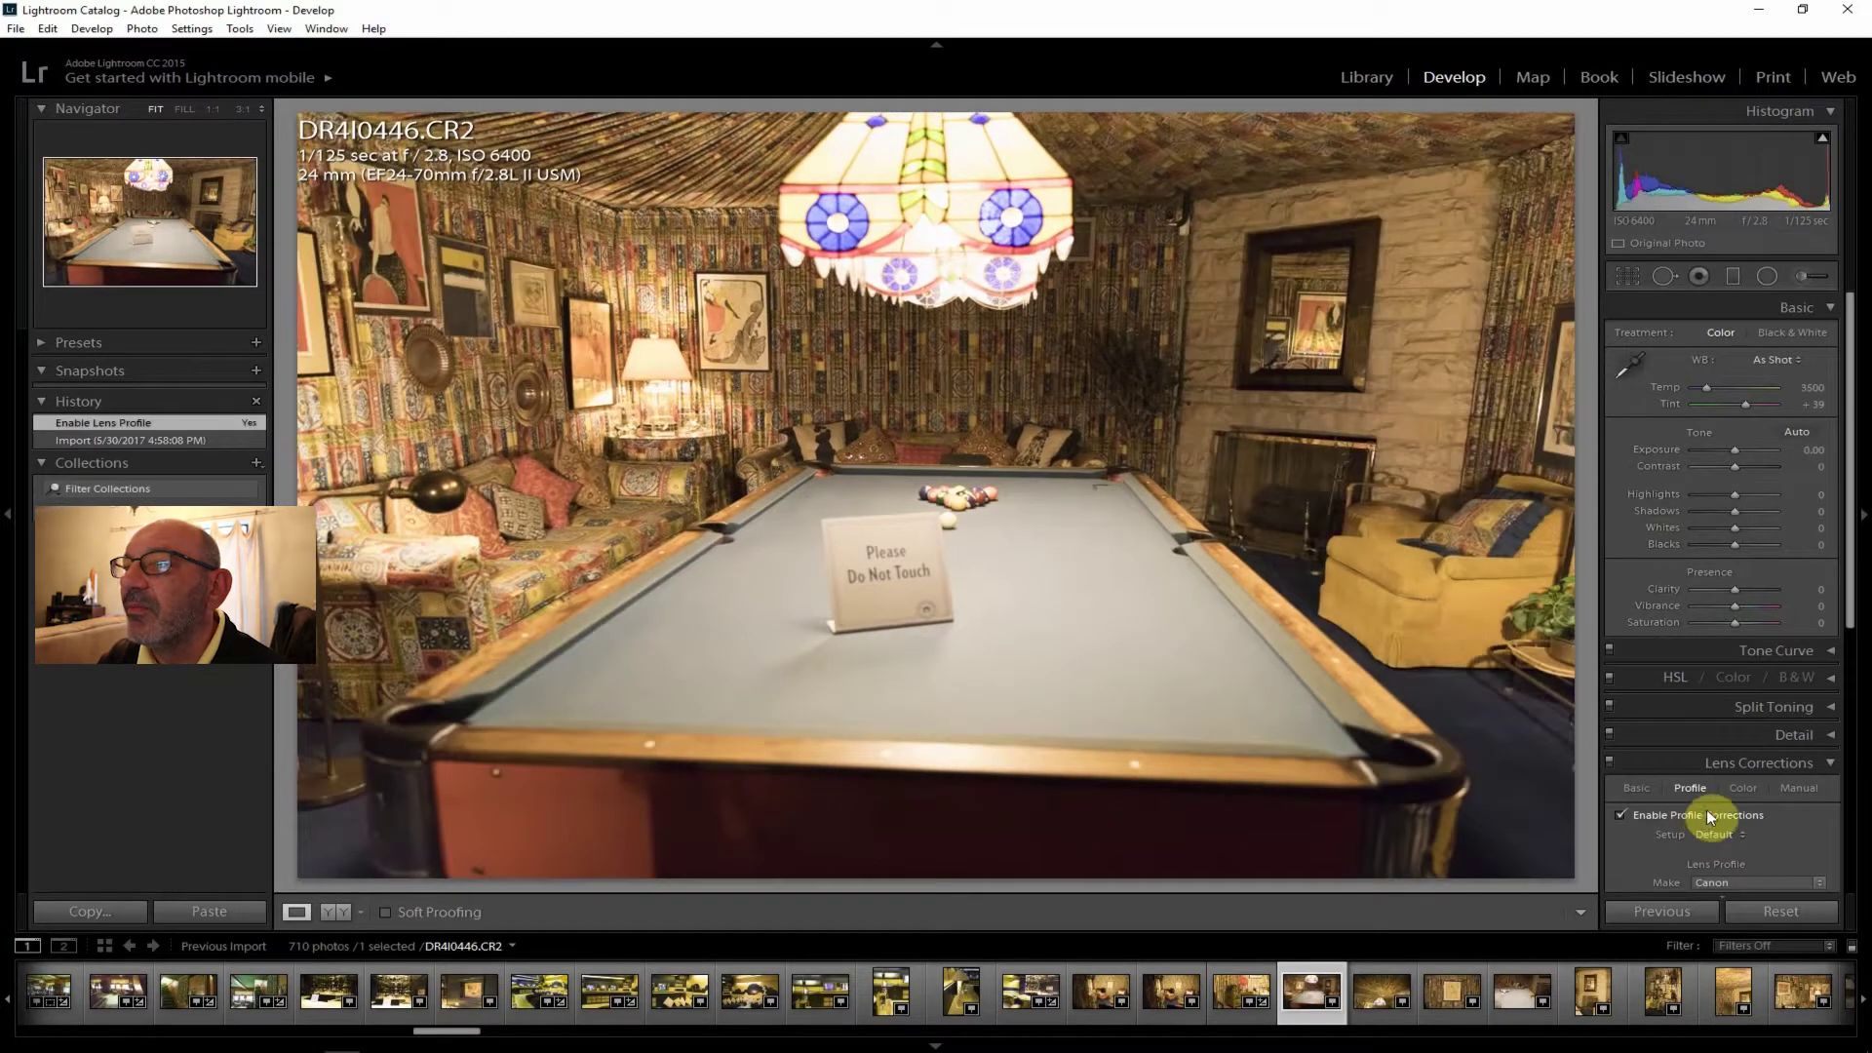
click(1371, 1005)
click(1506, 997)
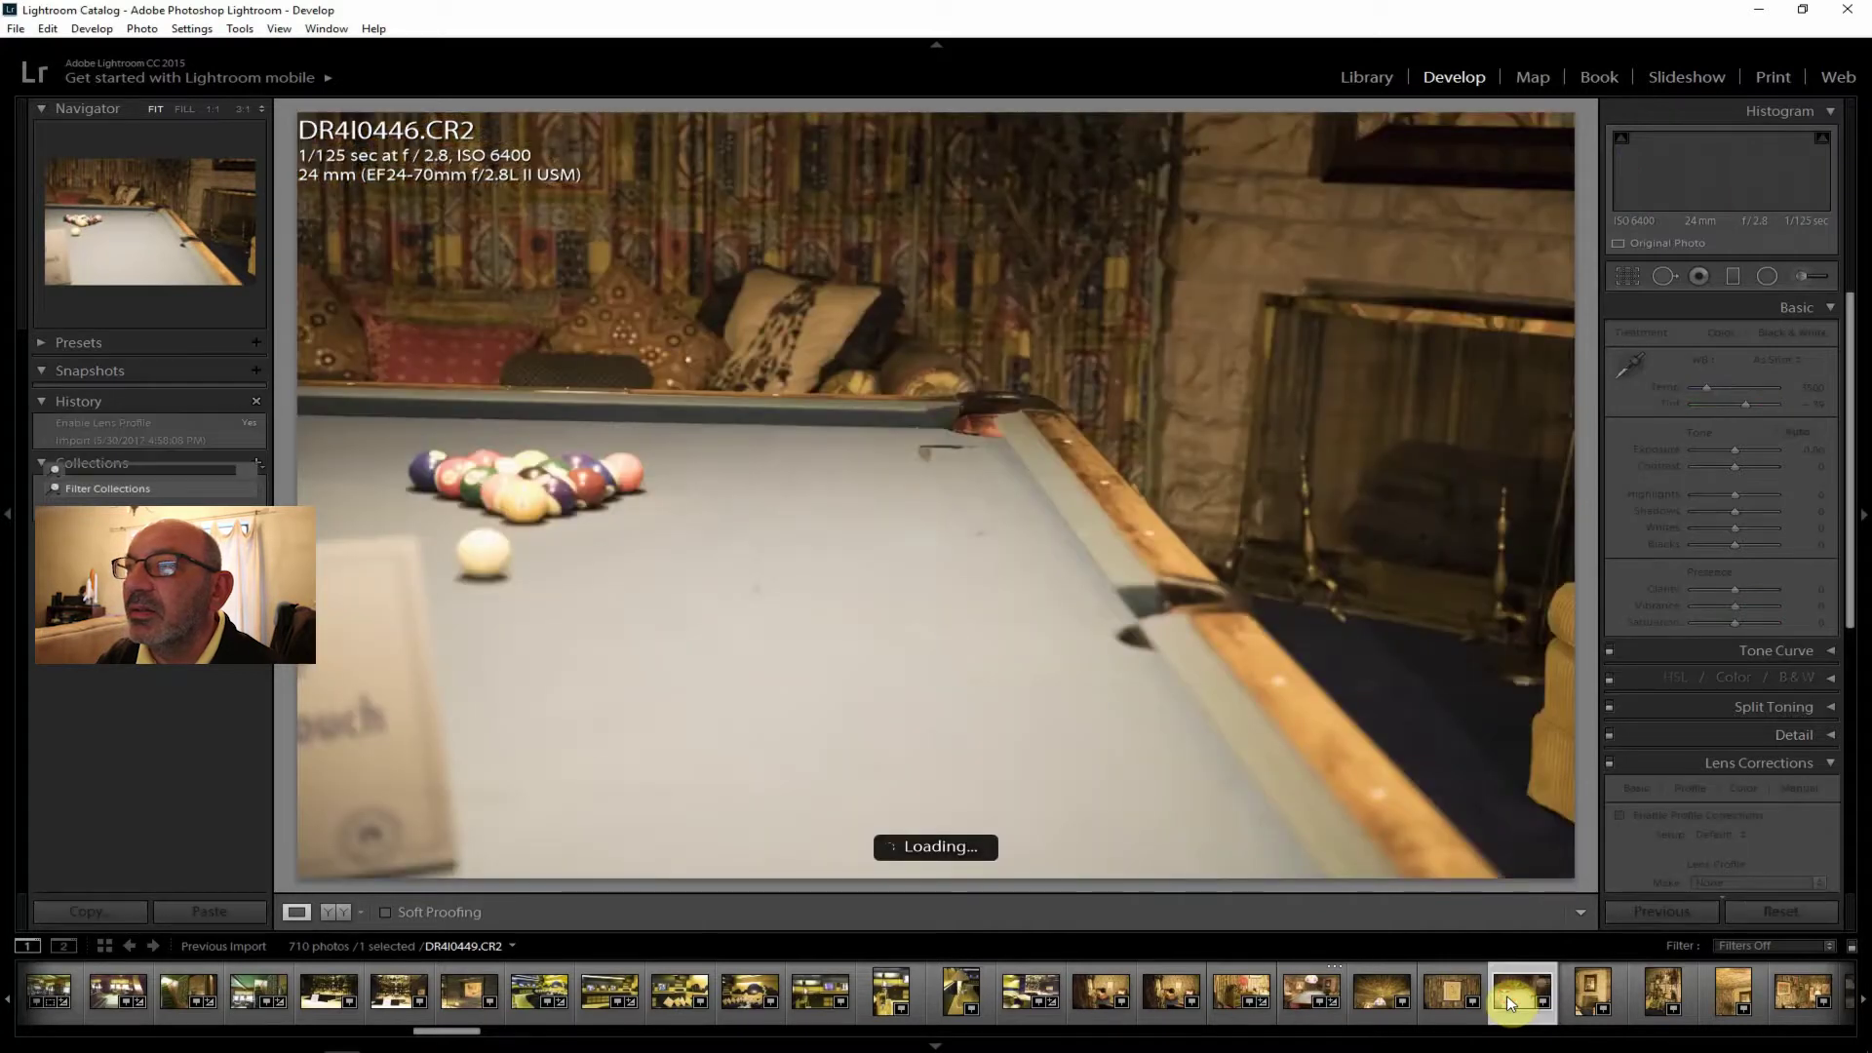
click(1311, 992)
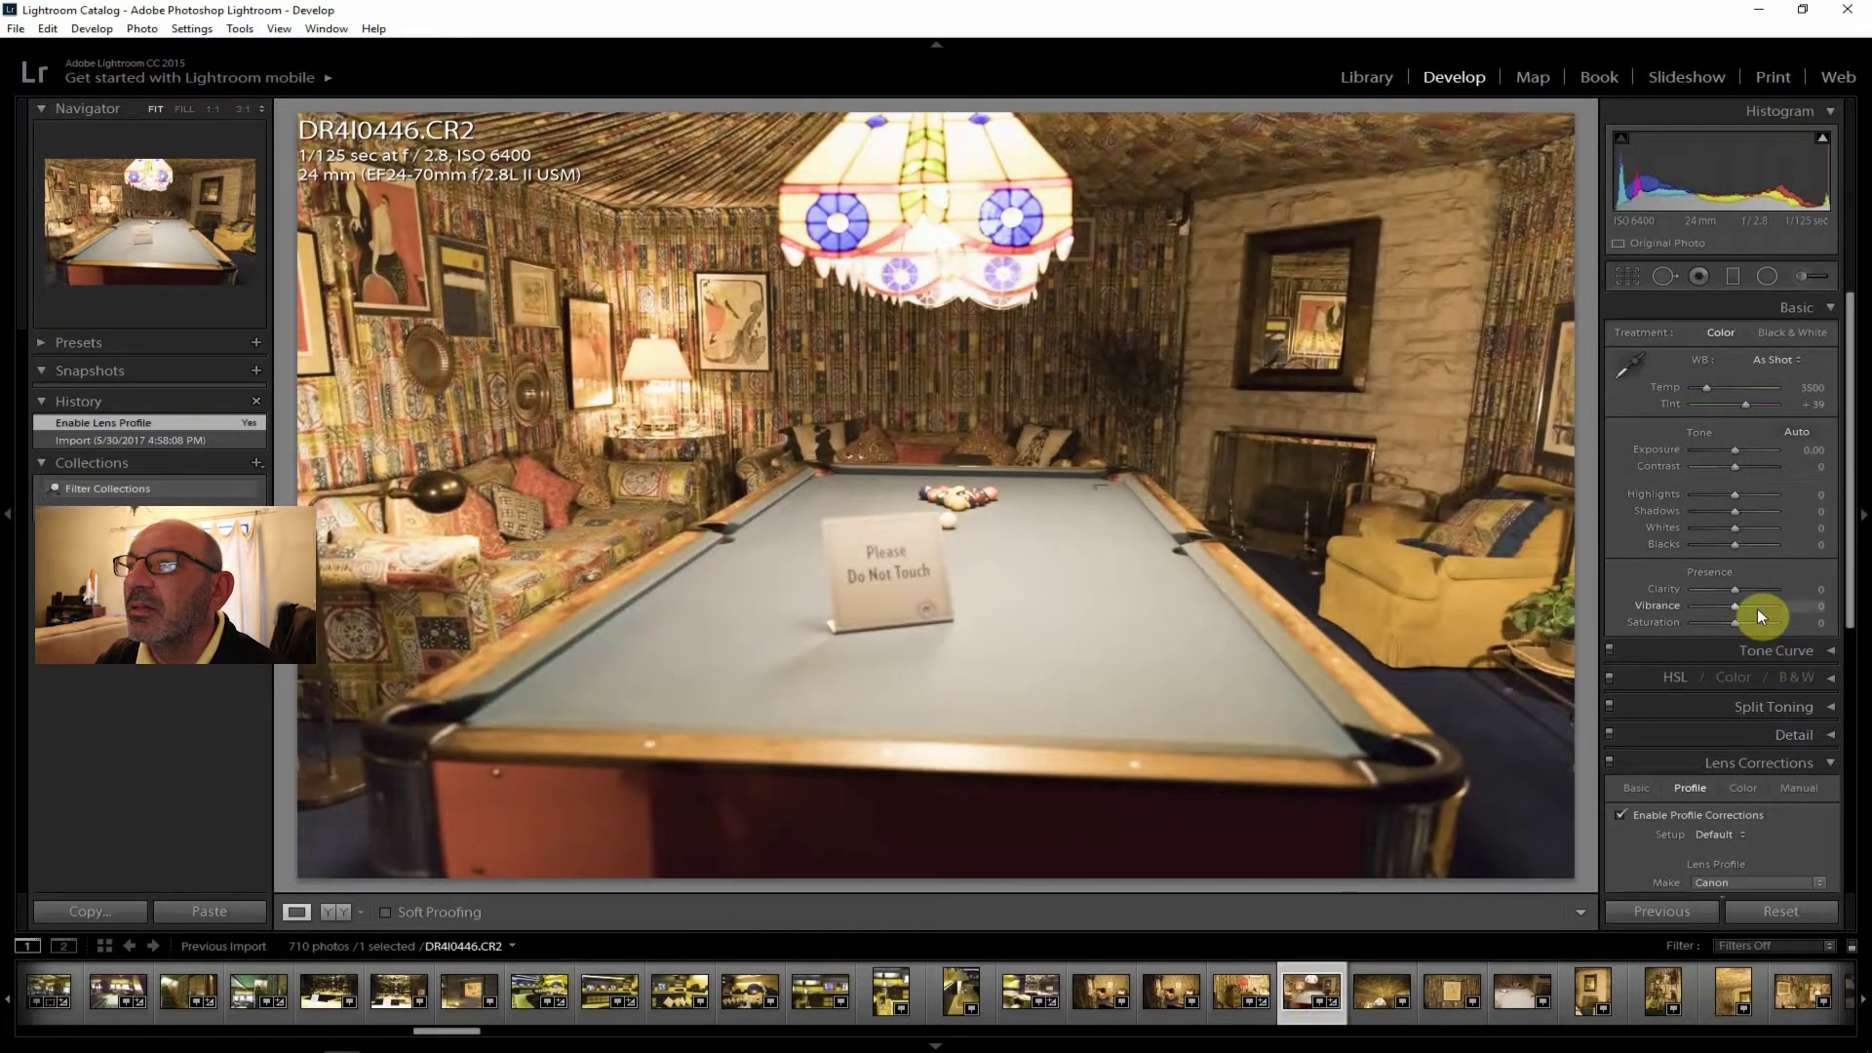
Straighten the pool table photo along the far edge of the table, at an angle of about -1.35.
click(1625, 278)
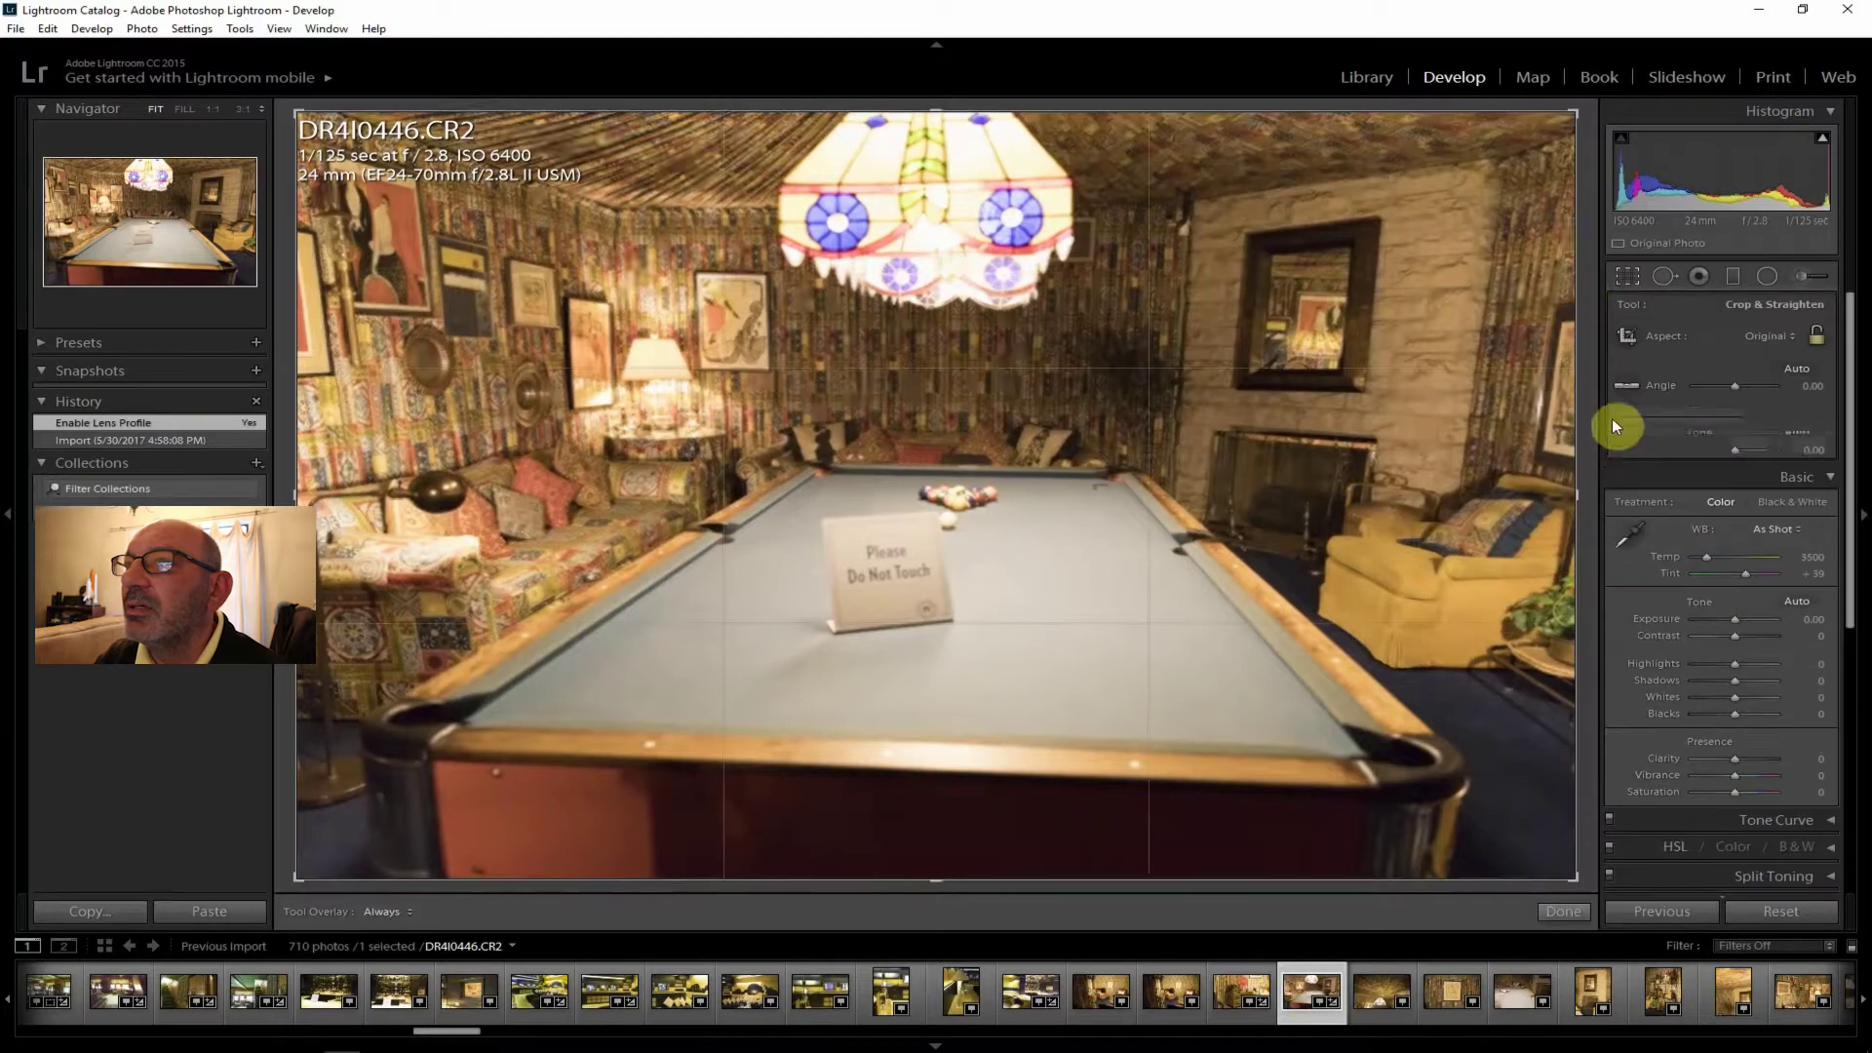
click(1628, 384)
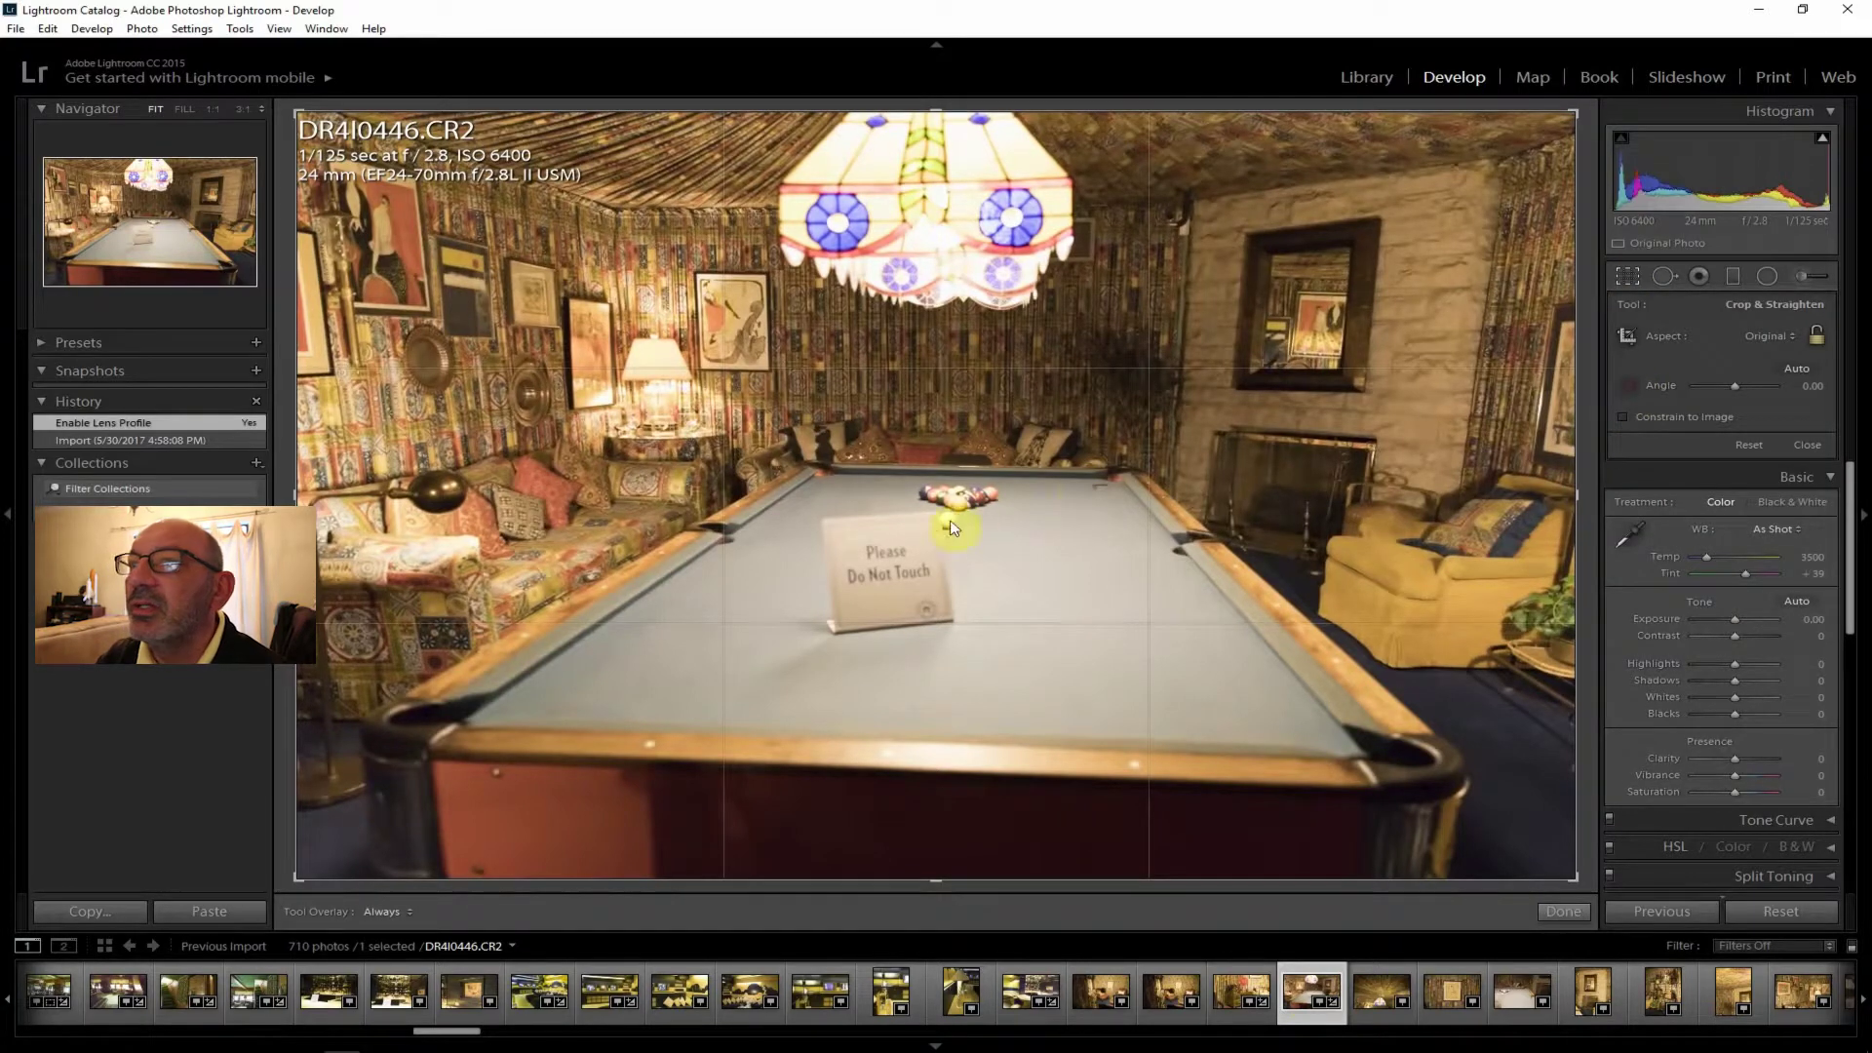
drag(845, 469, 1092, 473)
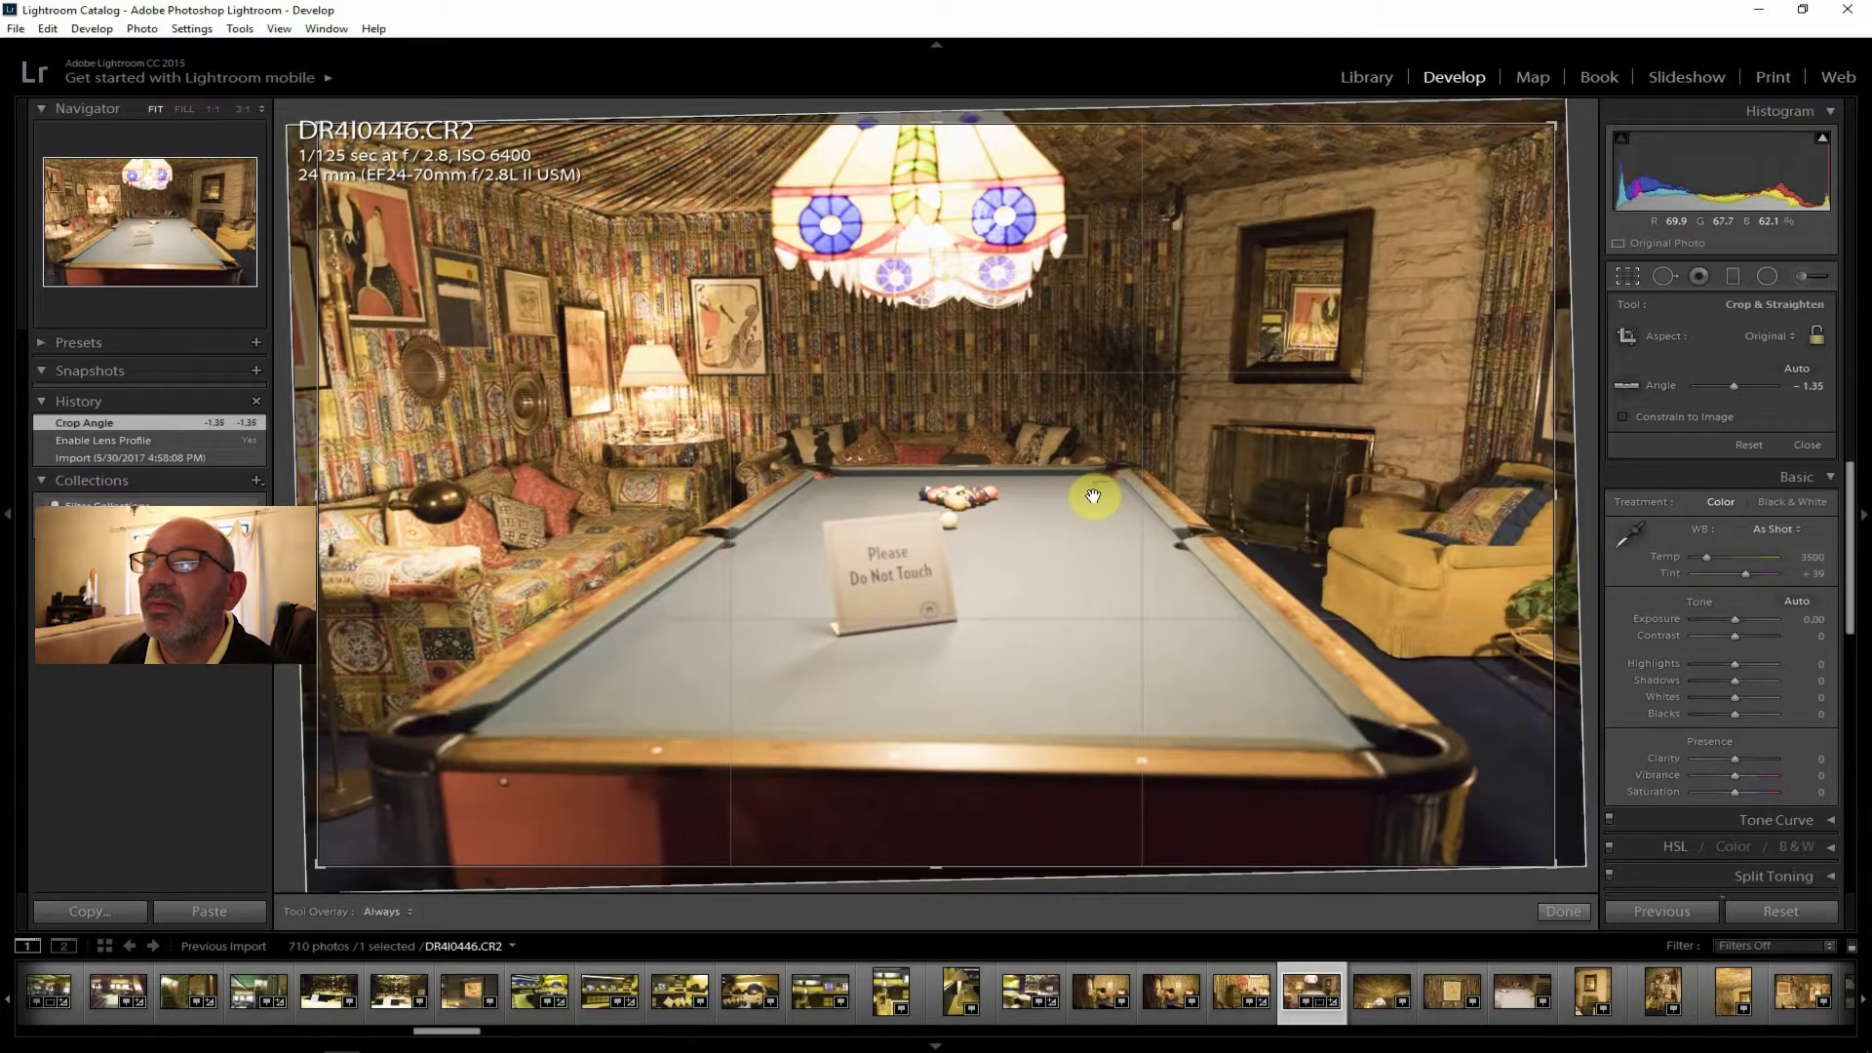
key(Return)
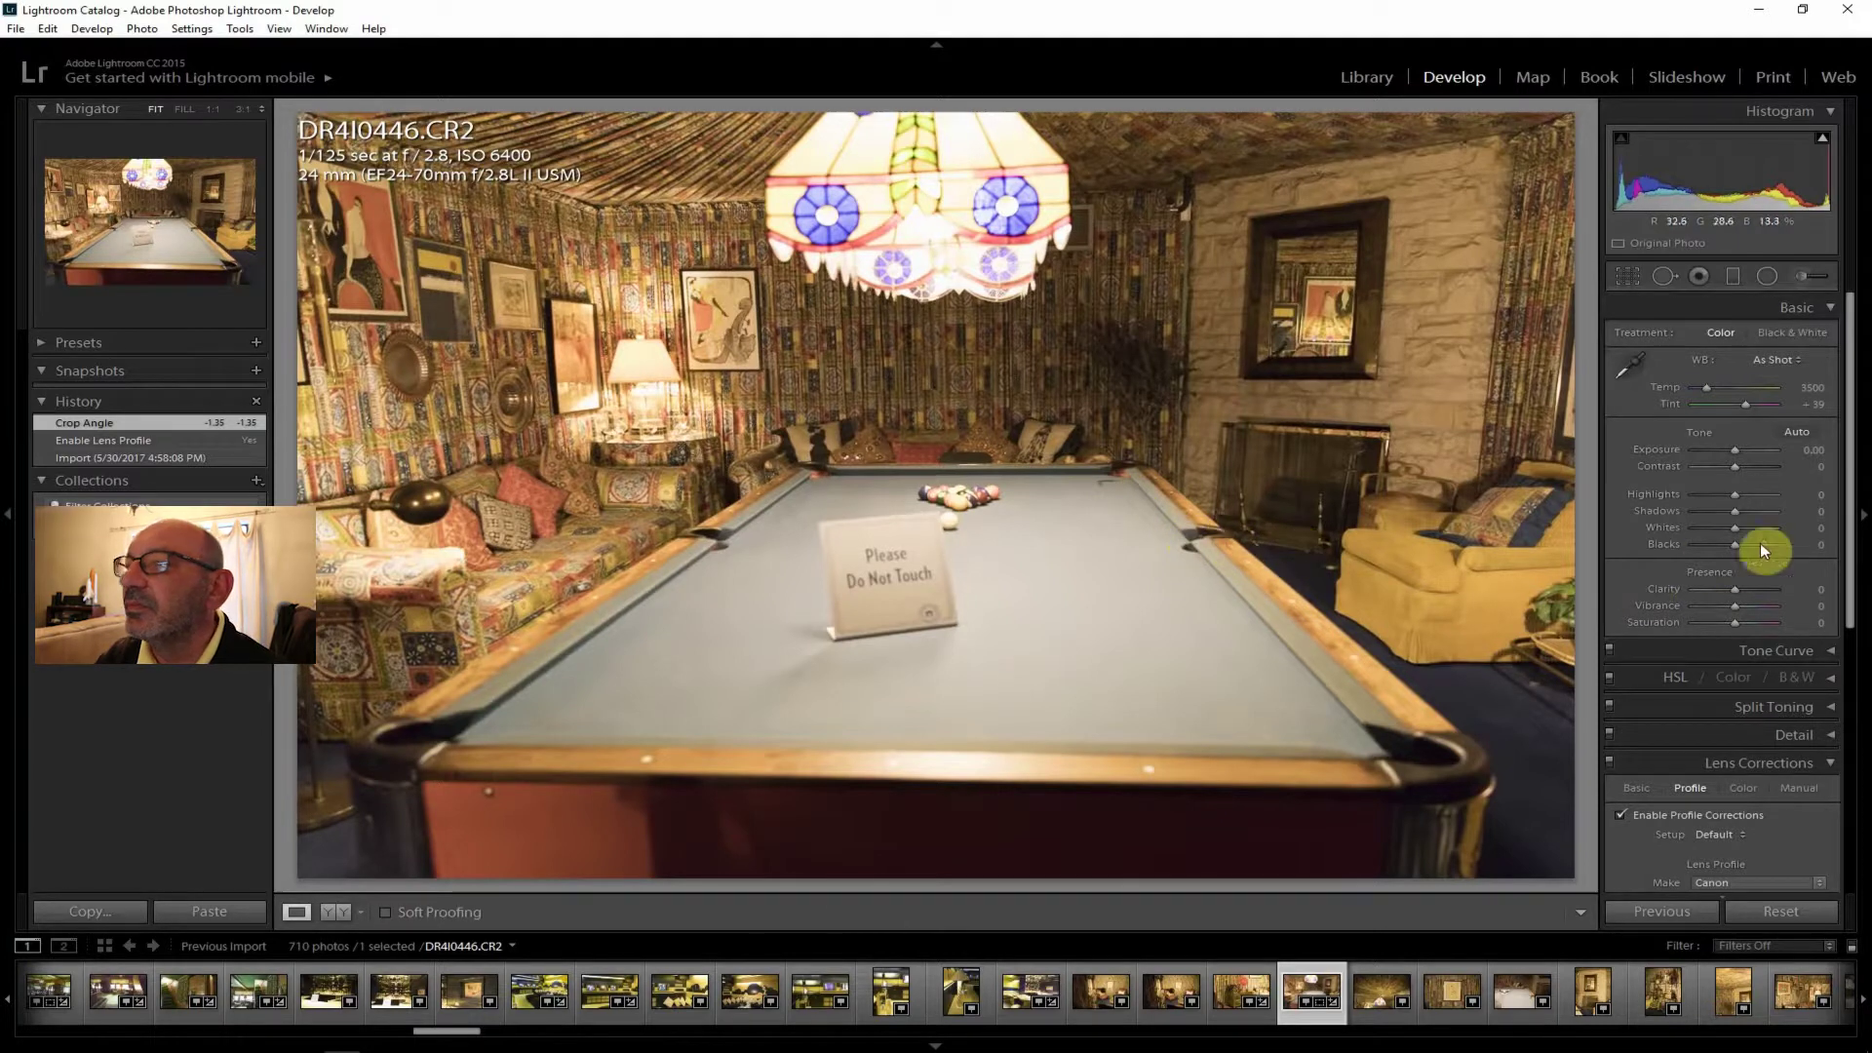
Set Shadows +48, Contrast +19, Exposure +0.36 and Highlights -52 on the pool table photo.
drag(1736, 510, 1742, 470)
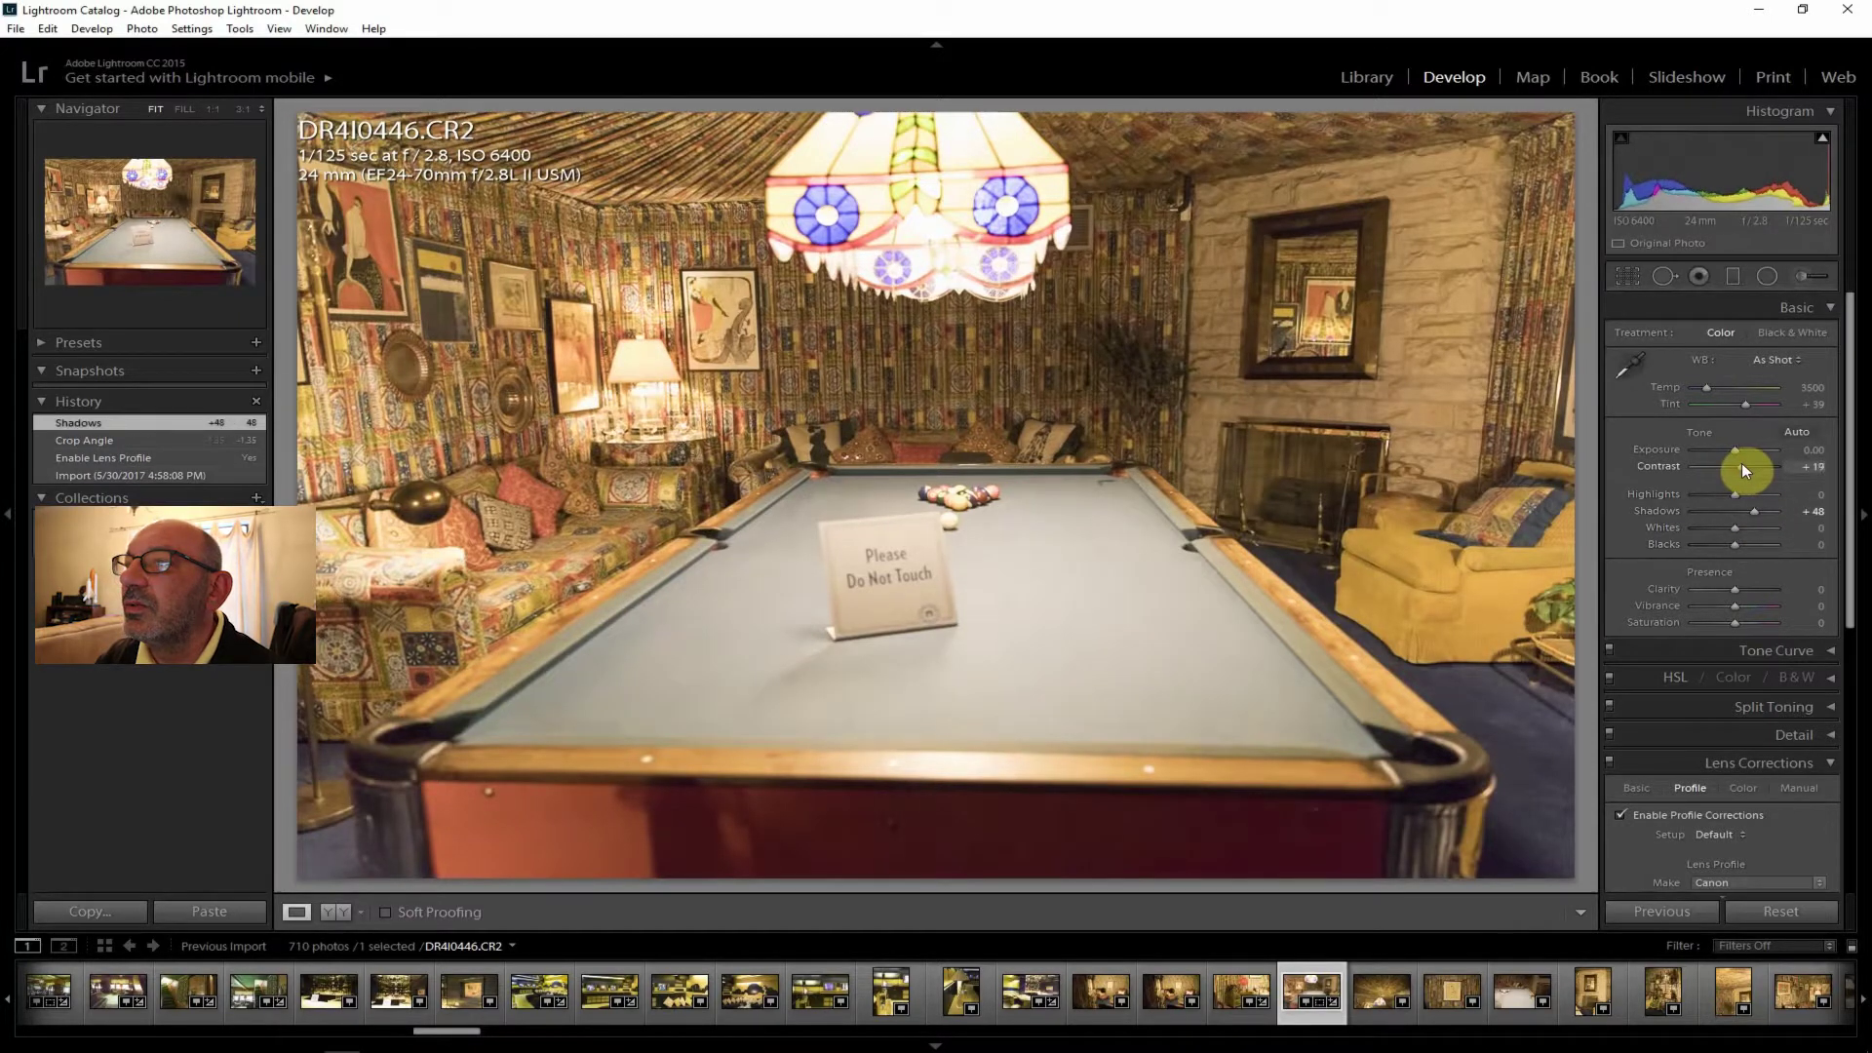
drag(1734, 447, 1714, 494)
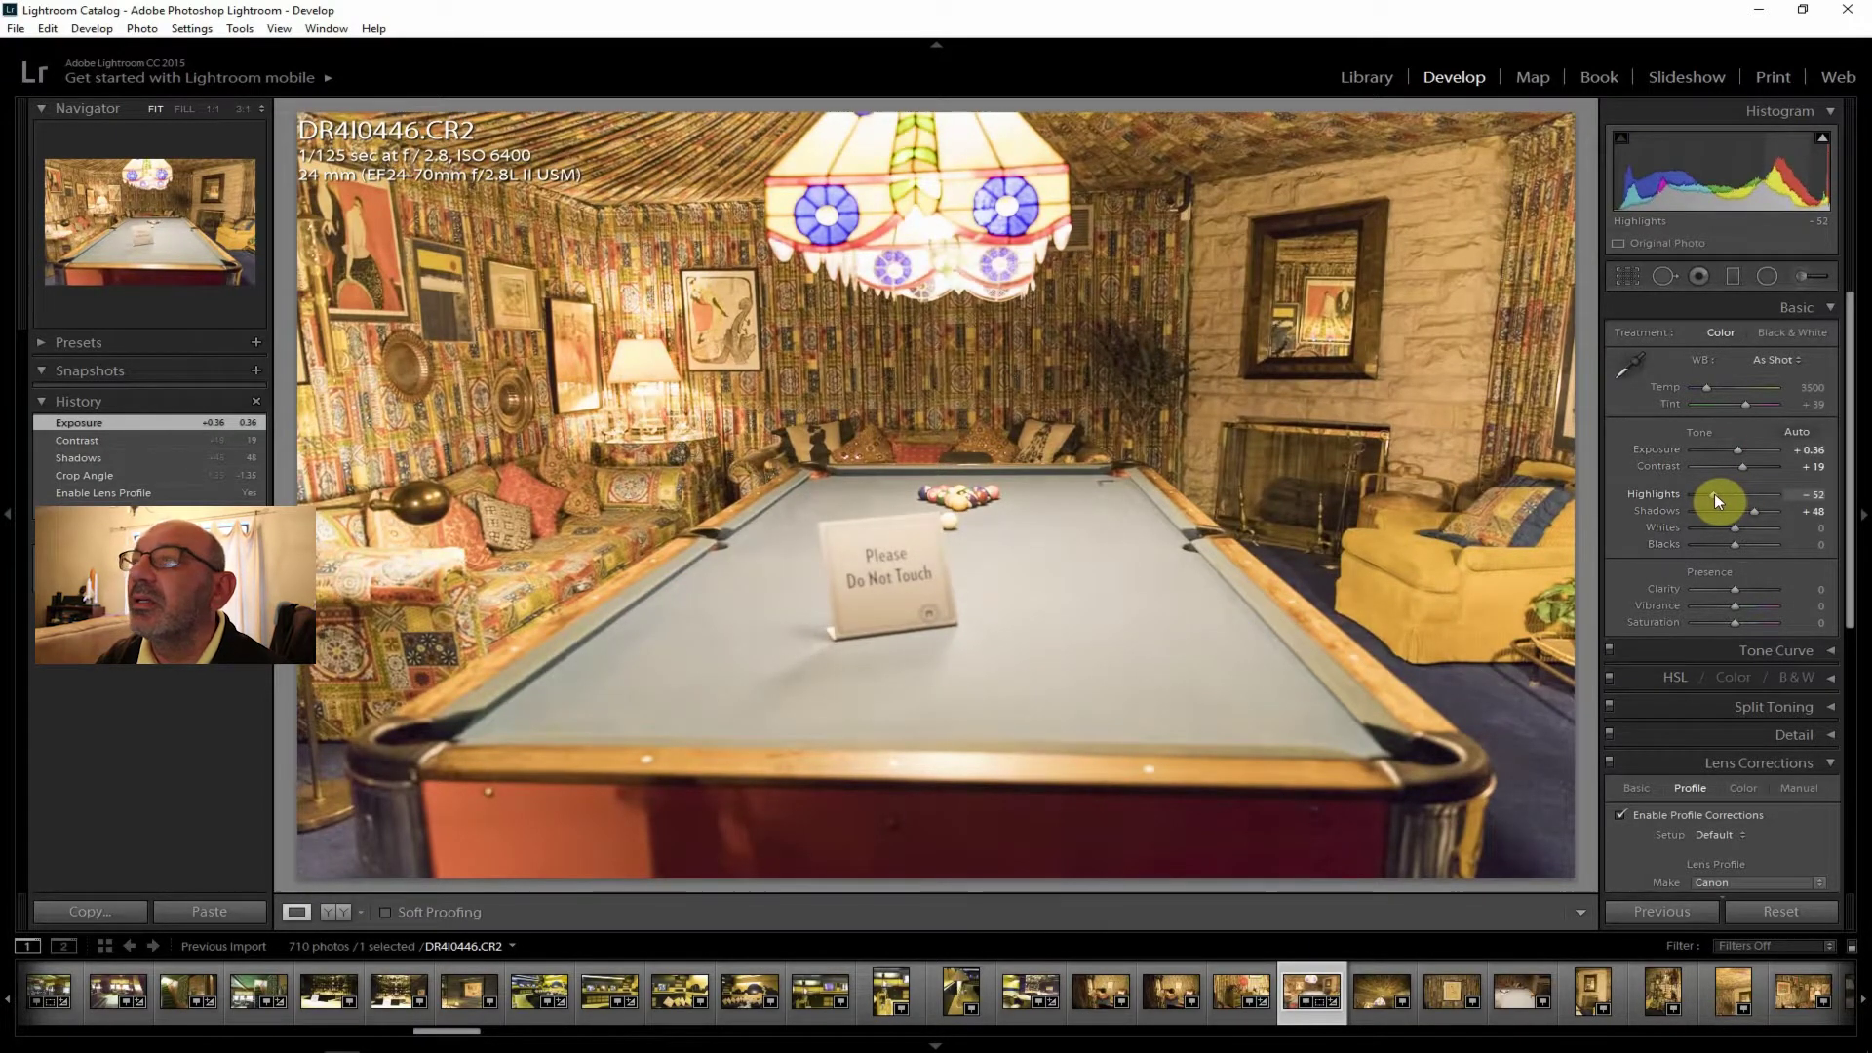
Try Tint +11 on the pool table photo, restore the original tint, and set the white balance temperature to 3071.
drag(1747, 407, 1739, 406)
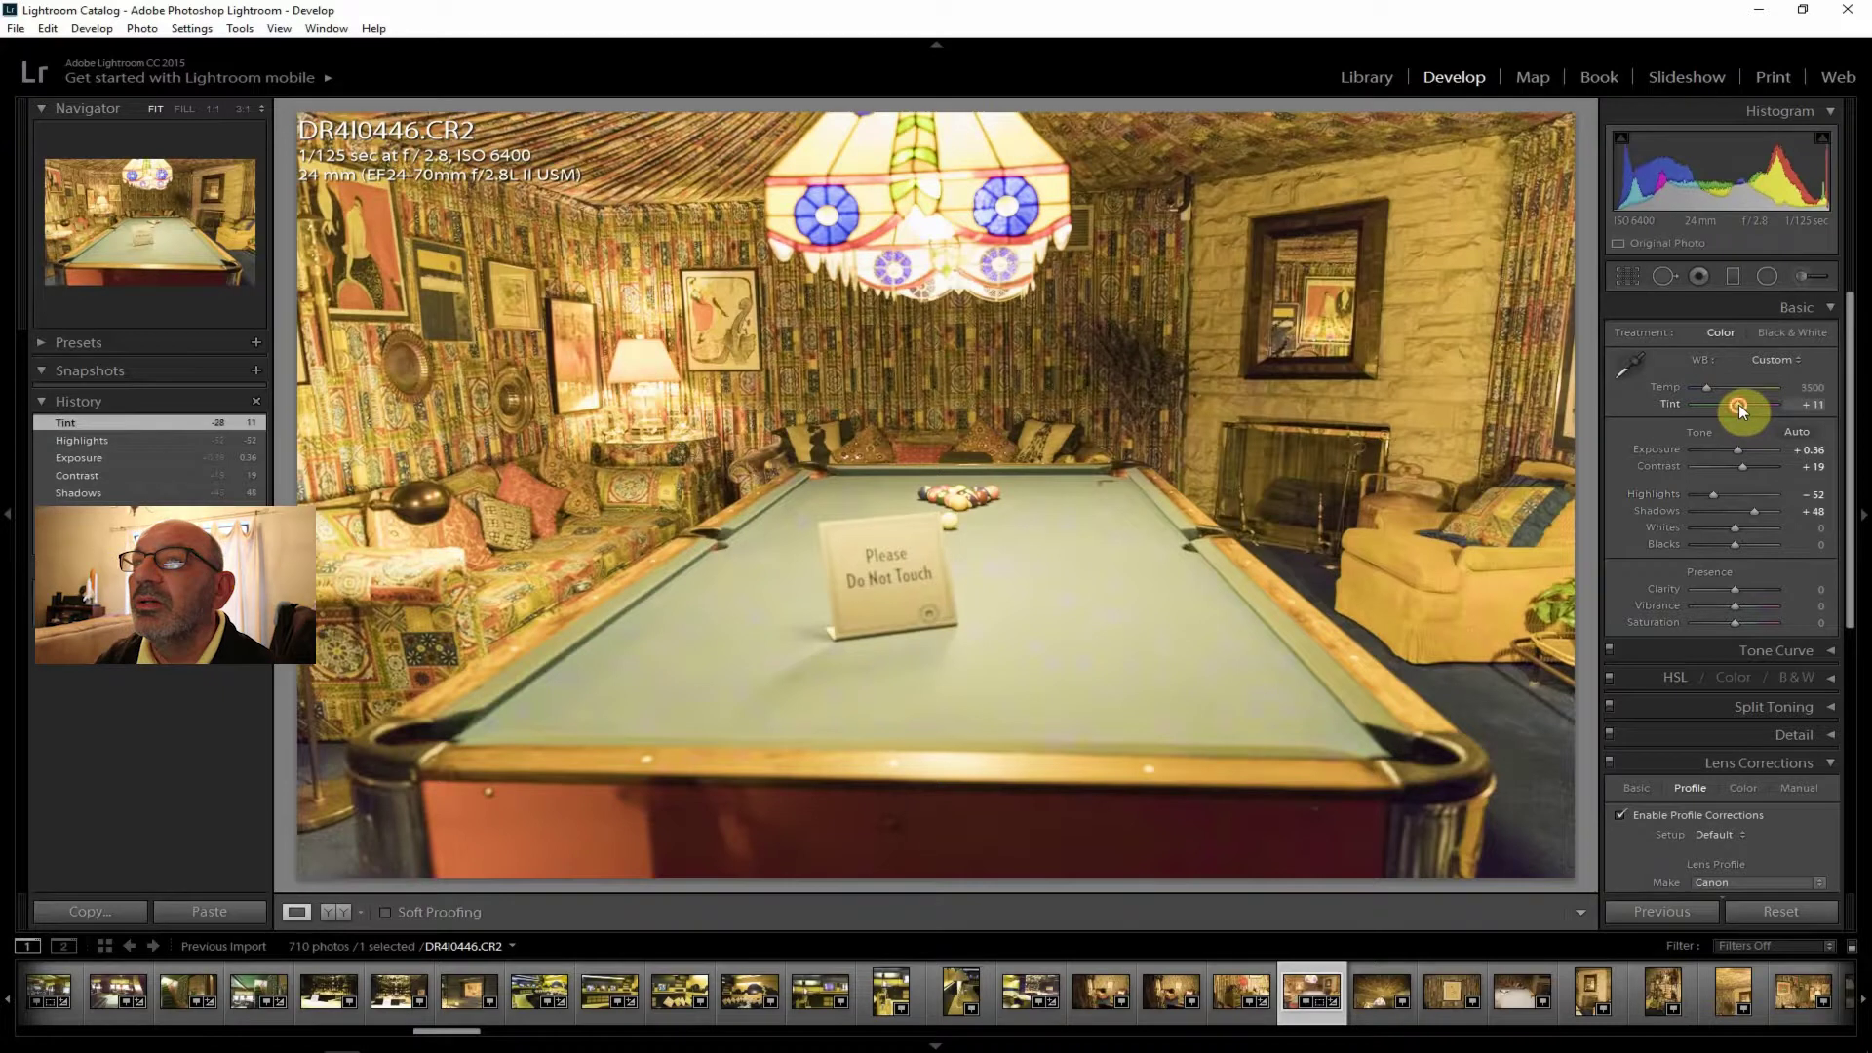
double_click(1740, 404)
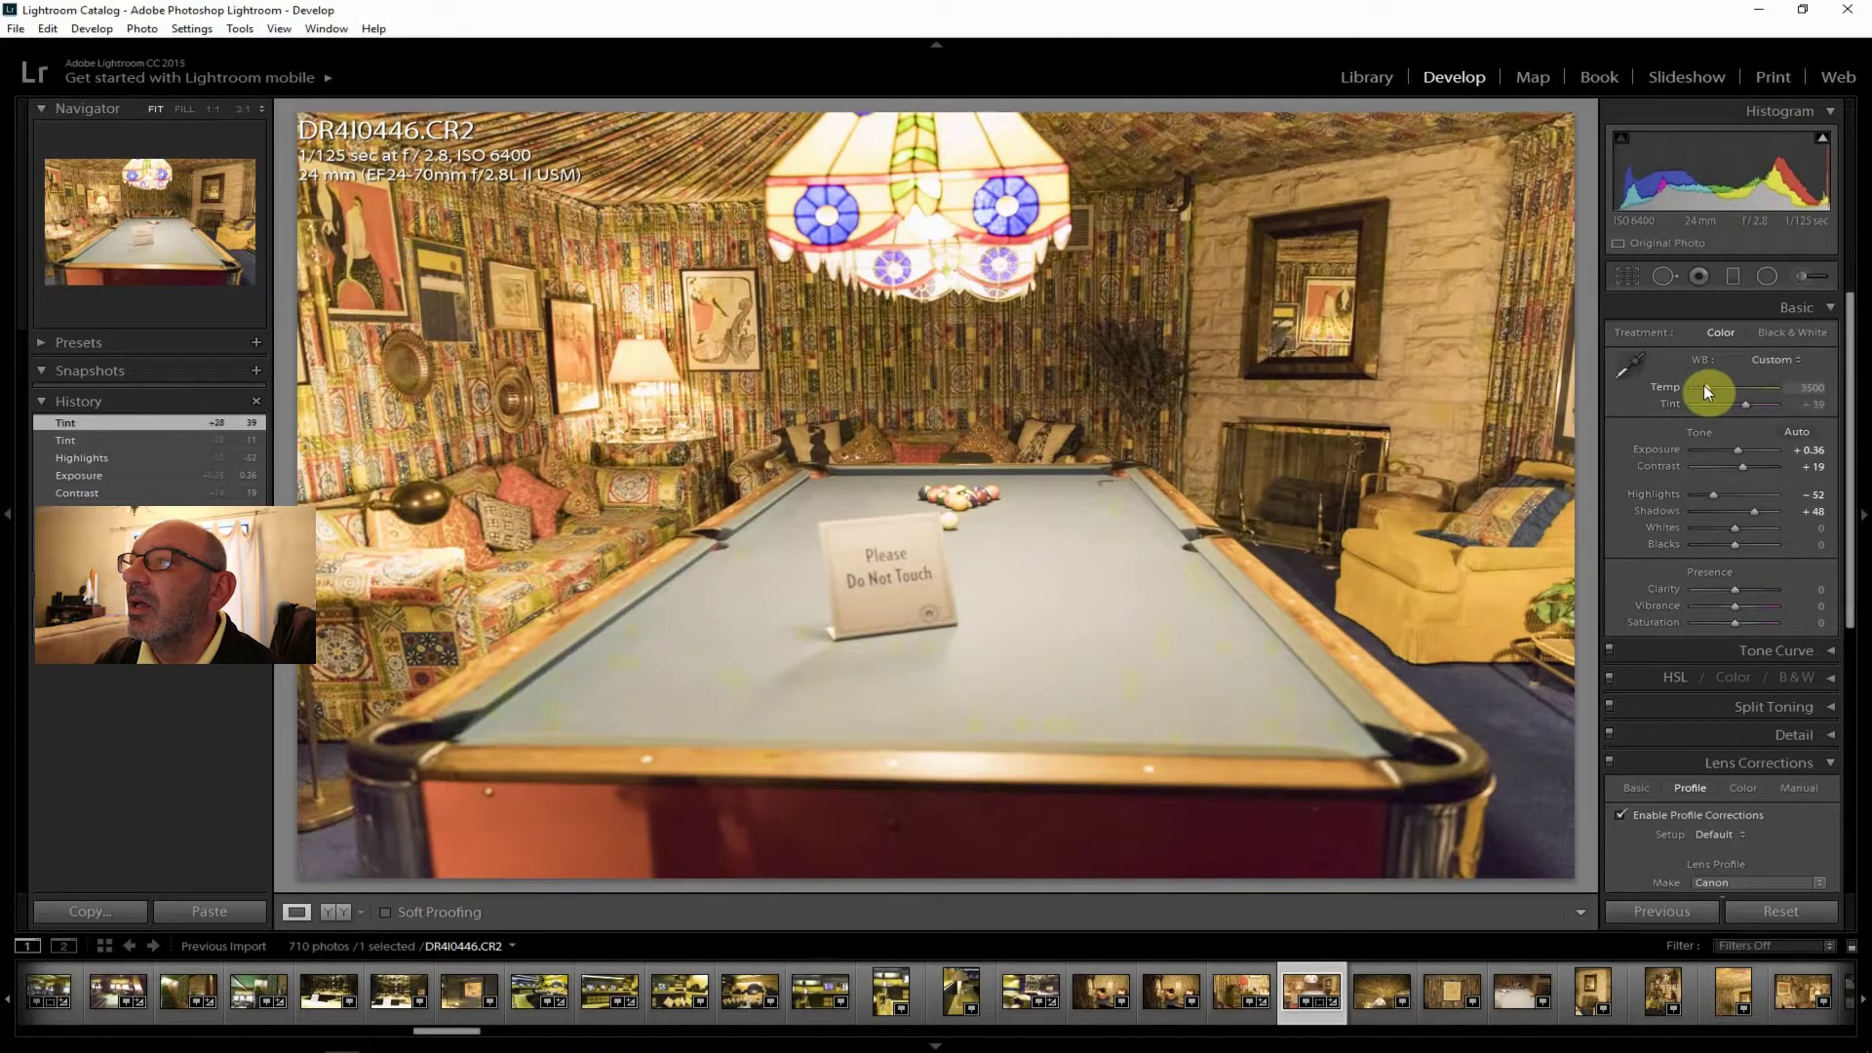
drag(1700, 385, 1699, 384)
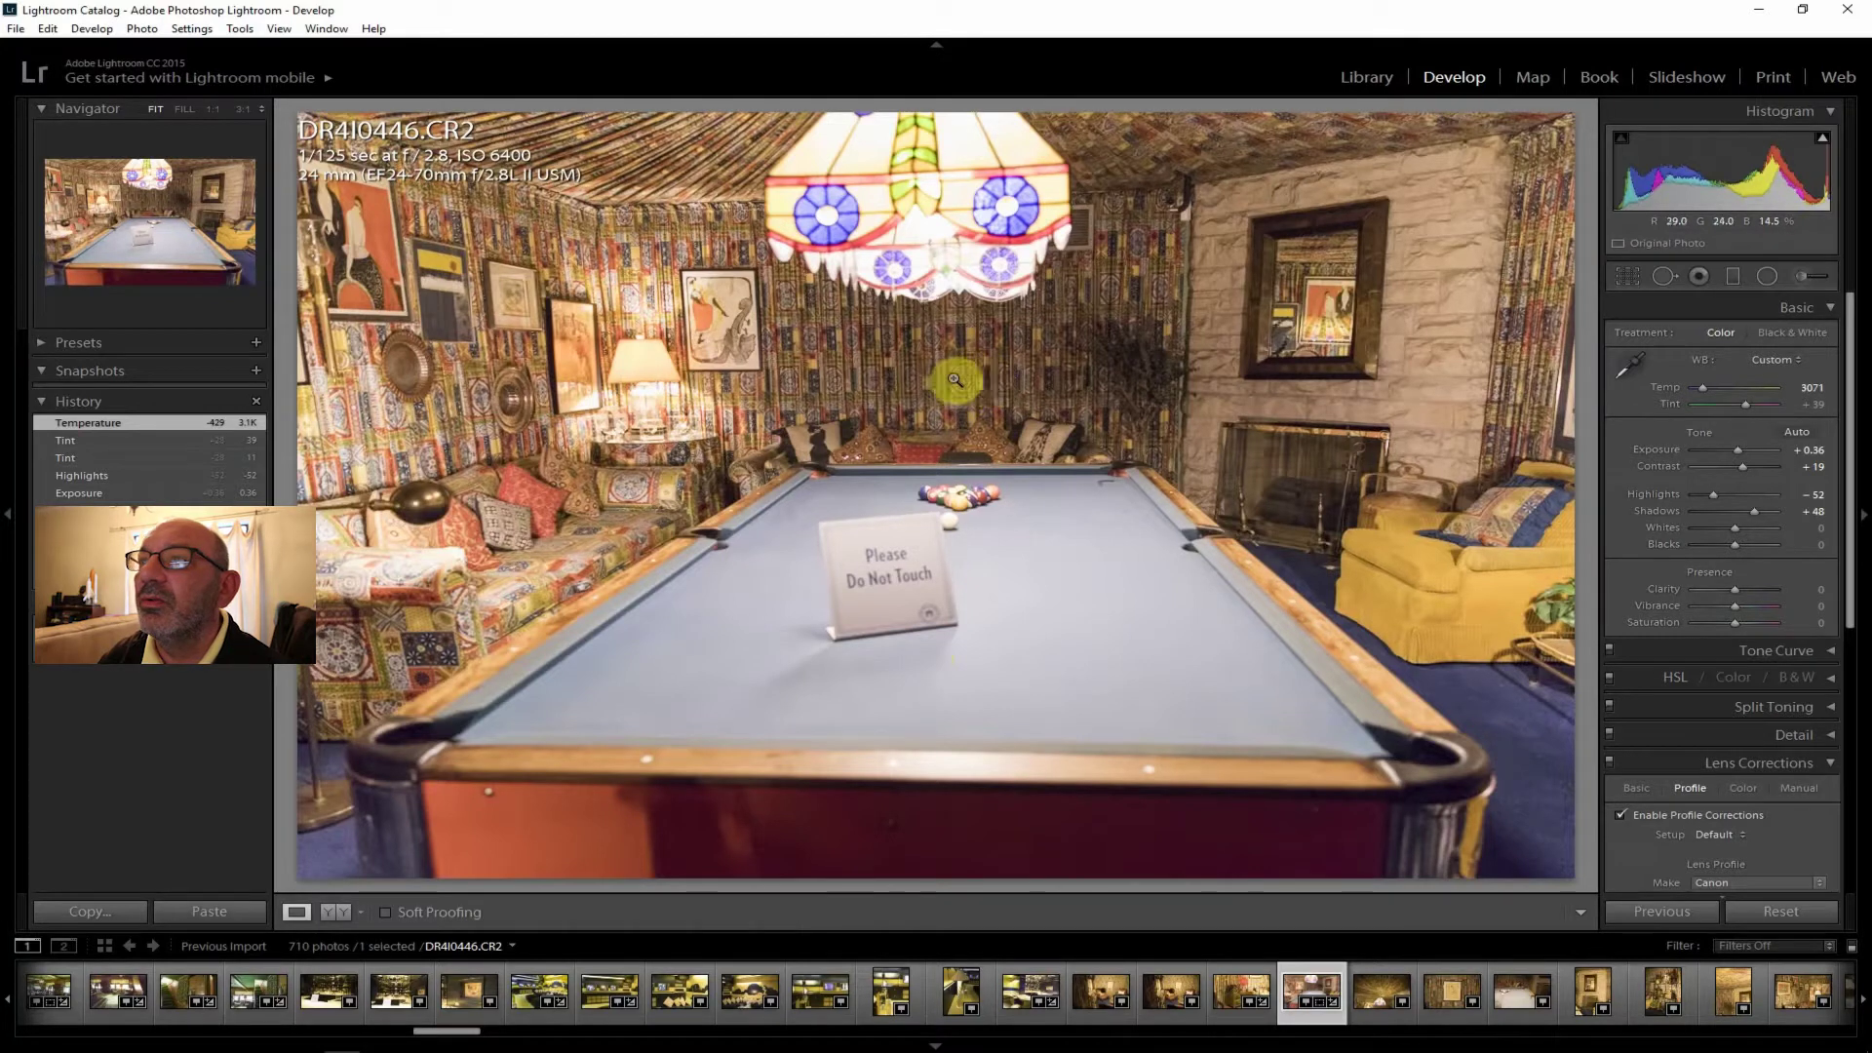
Check the curtains behind the pool table at full size, and set Clarity to +24 and Highlights to -79.
click(986, 386)
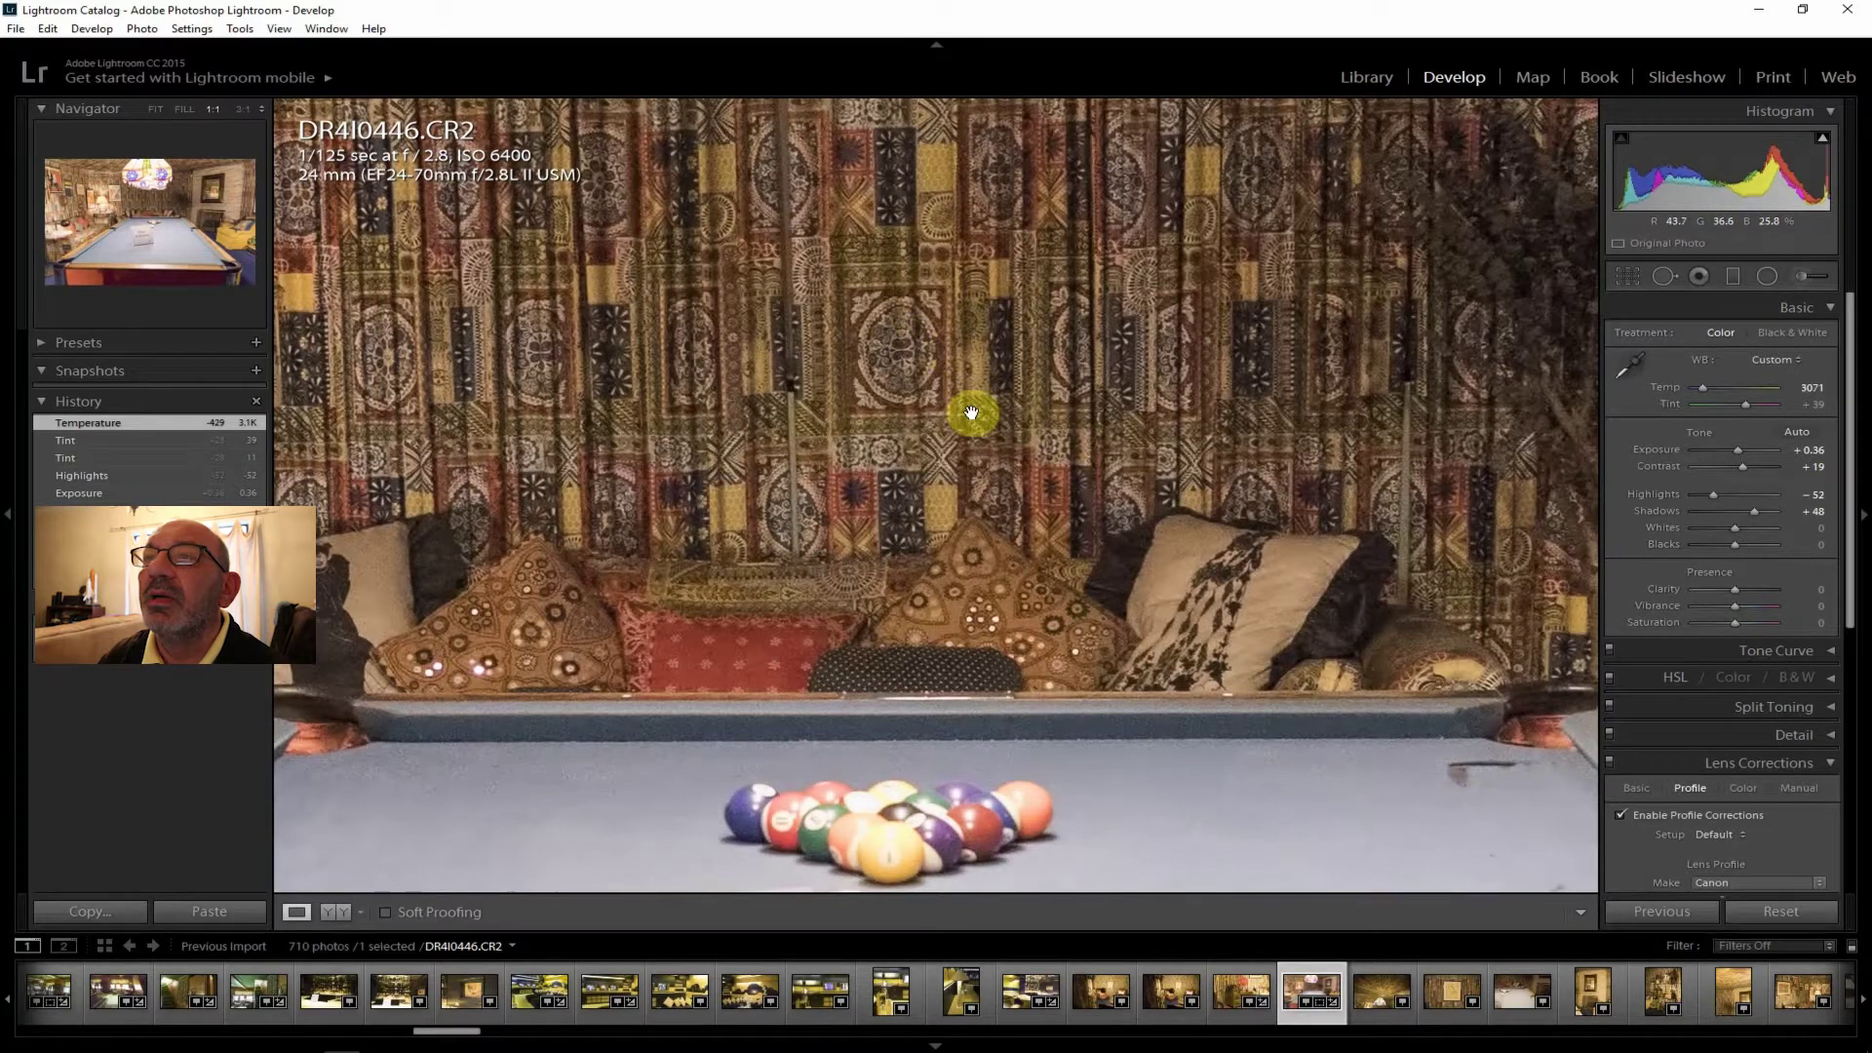
click(255, 238)
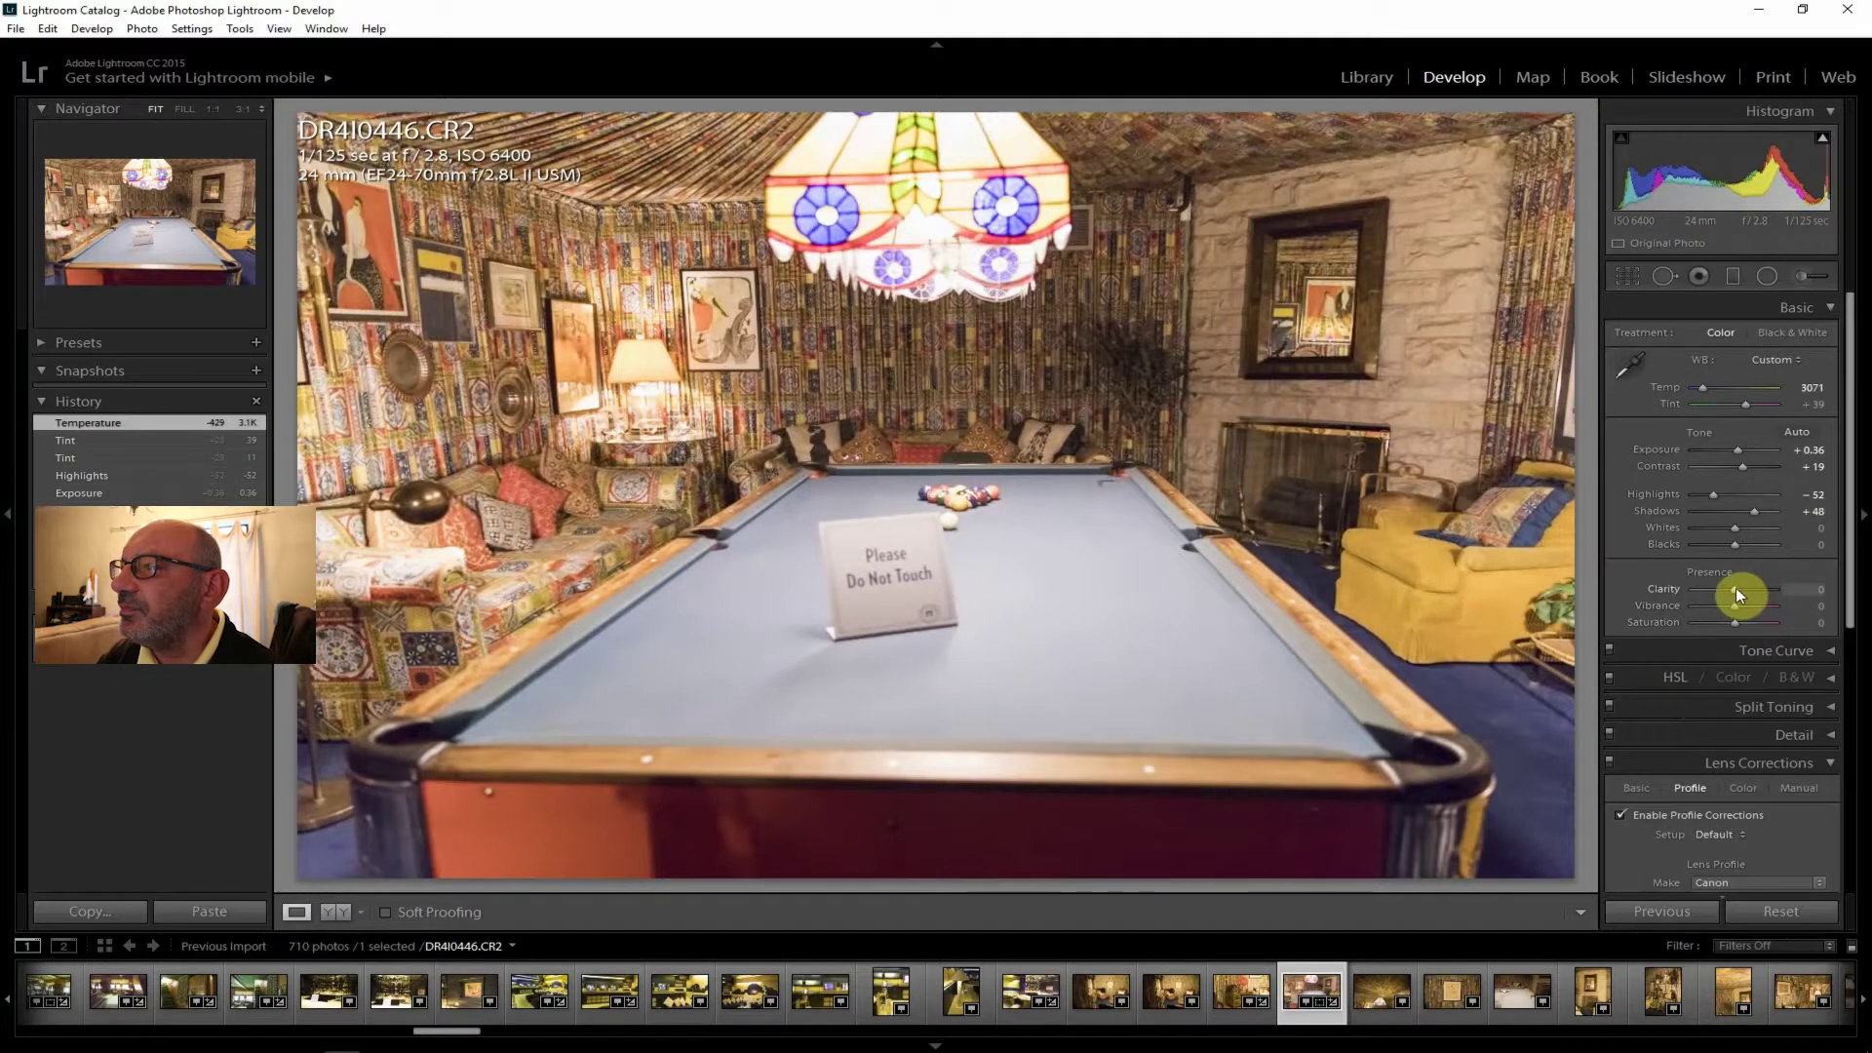
drag(1741, 589, 1745, 589)
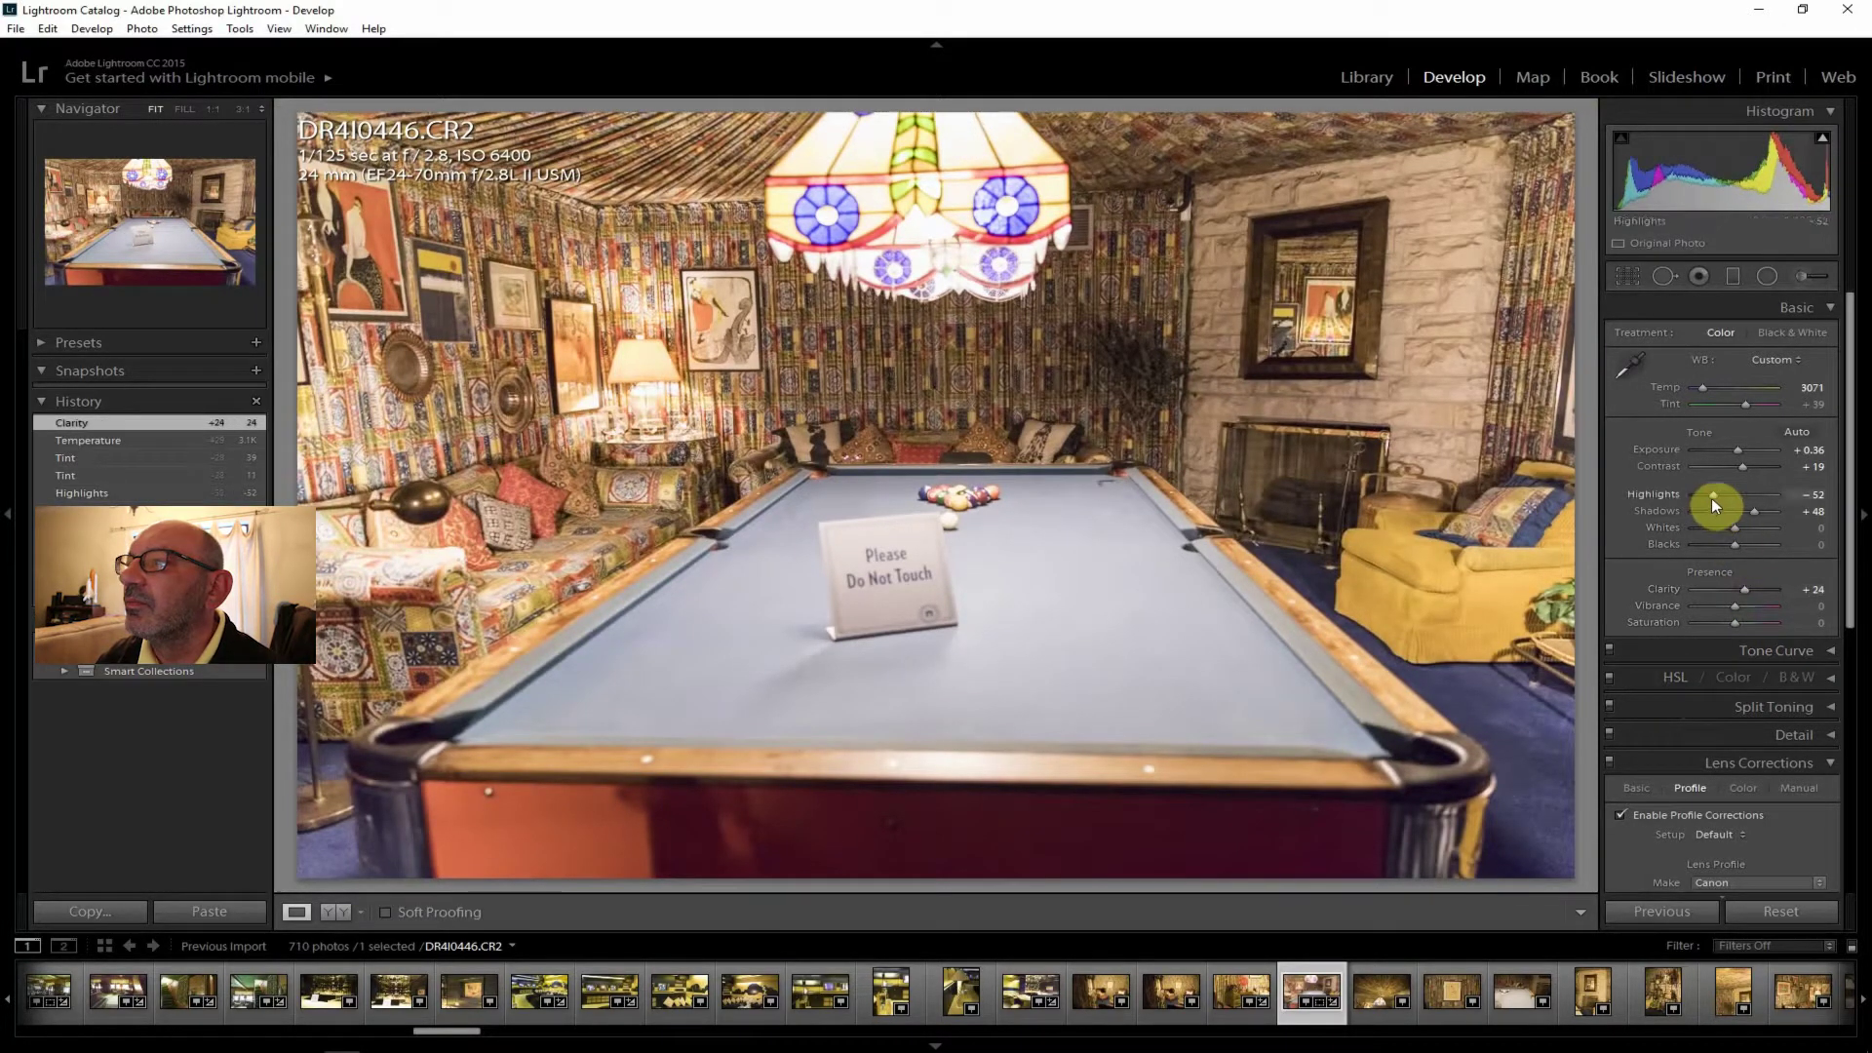
drag(1709, 493, 1708, 499)
drag(1733, 533, 1734, 532)
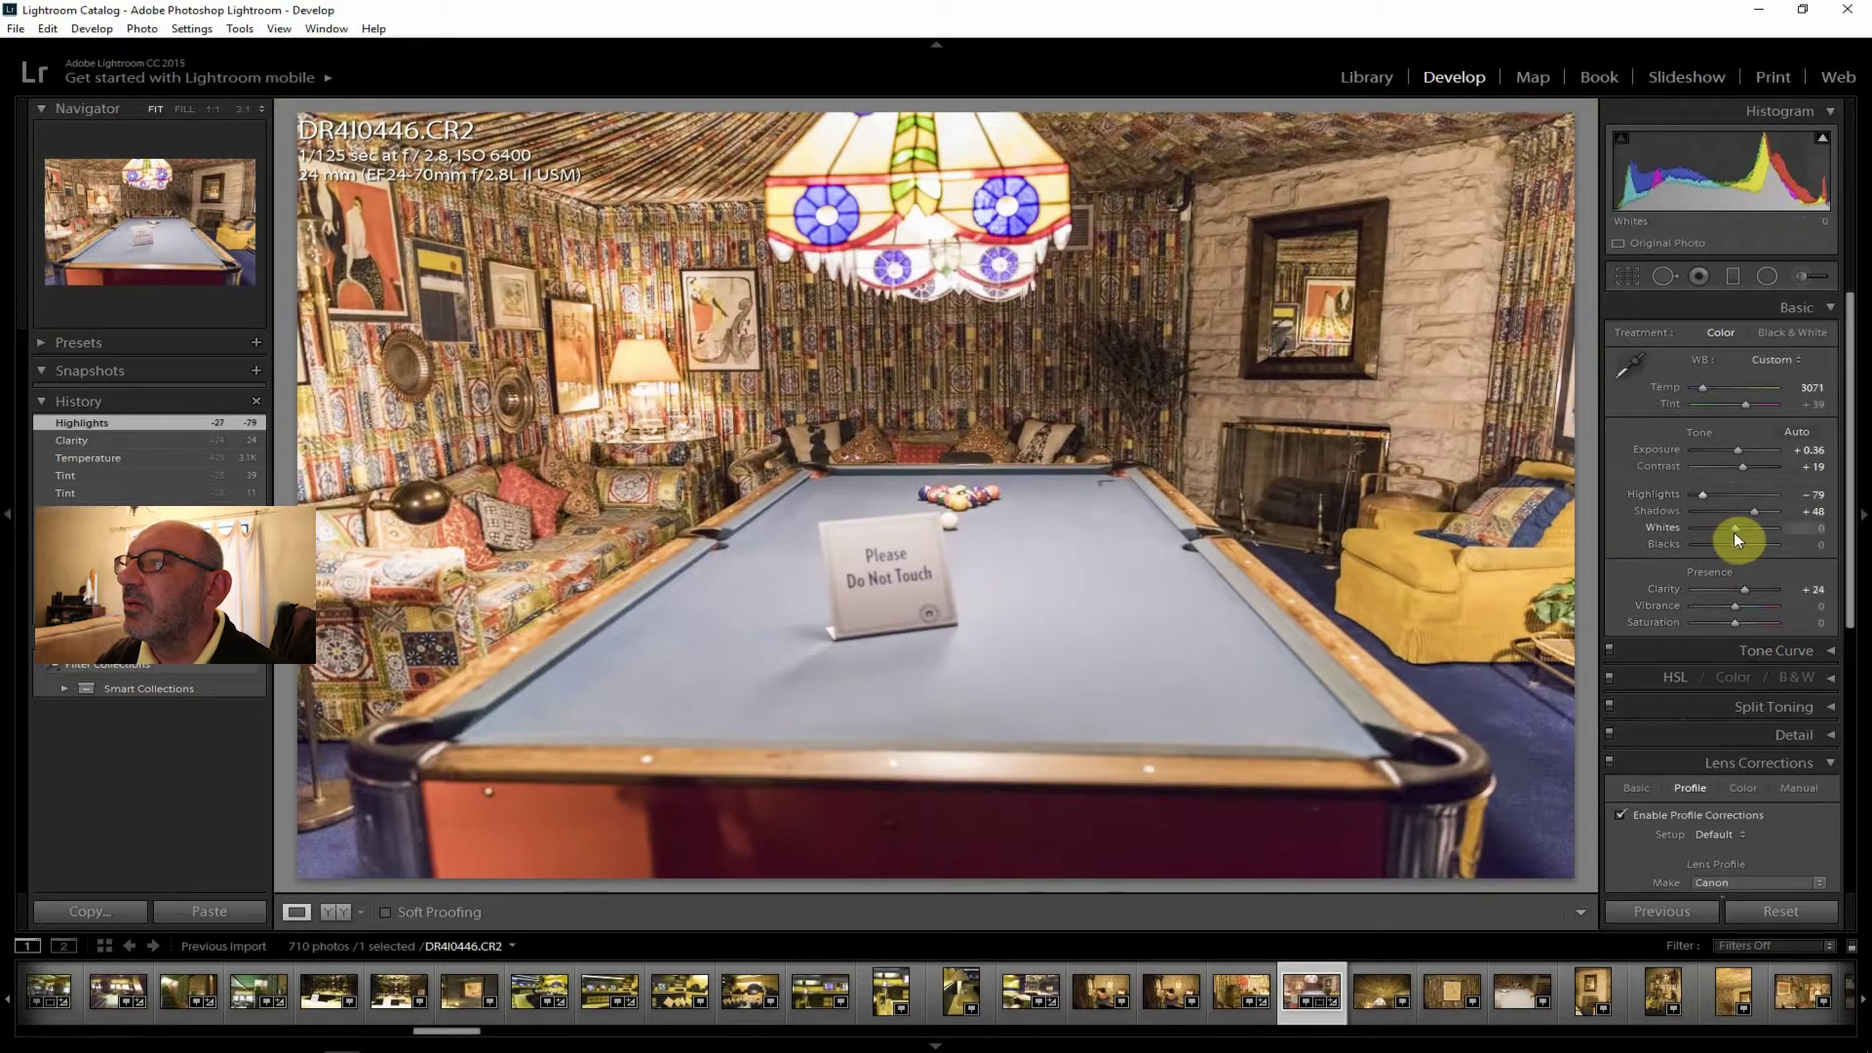
Set Vibrance +12, Saturation +5, Dehaze +19 and Exposure +0.83 on the pool table photo.
drag(1735, 606, 1735, 620)
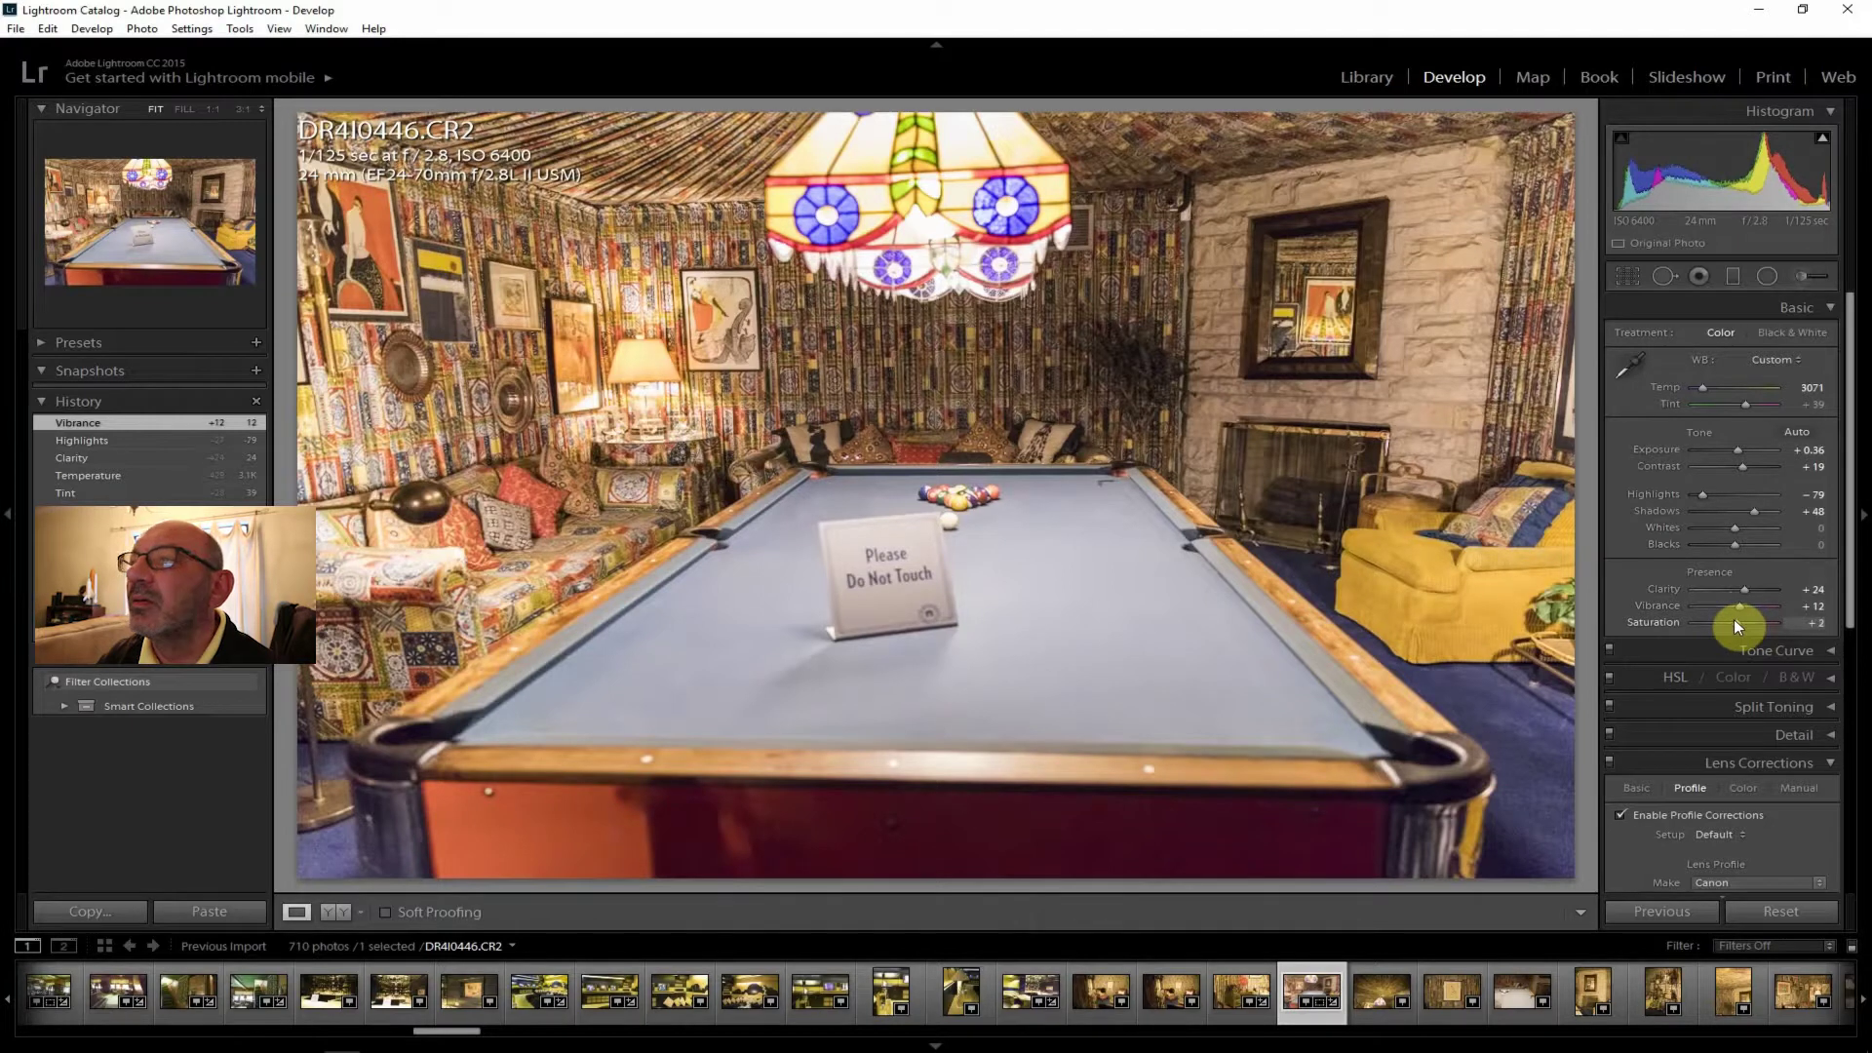
drag(1736, 624, 1737, 624)
drag(1852, 585, 1860, 878)
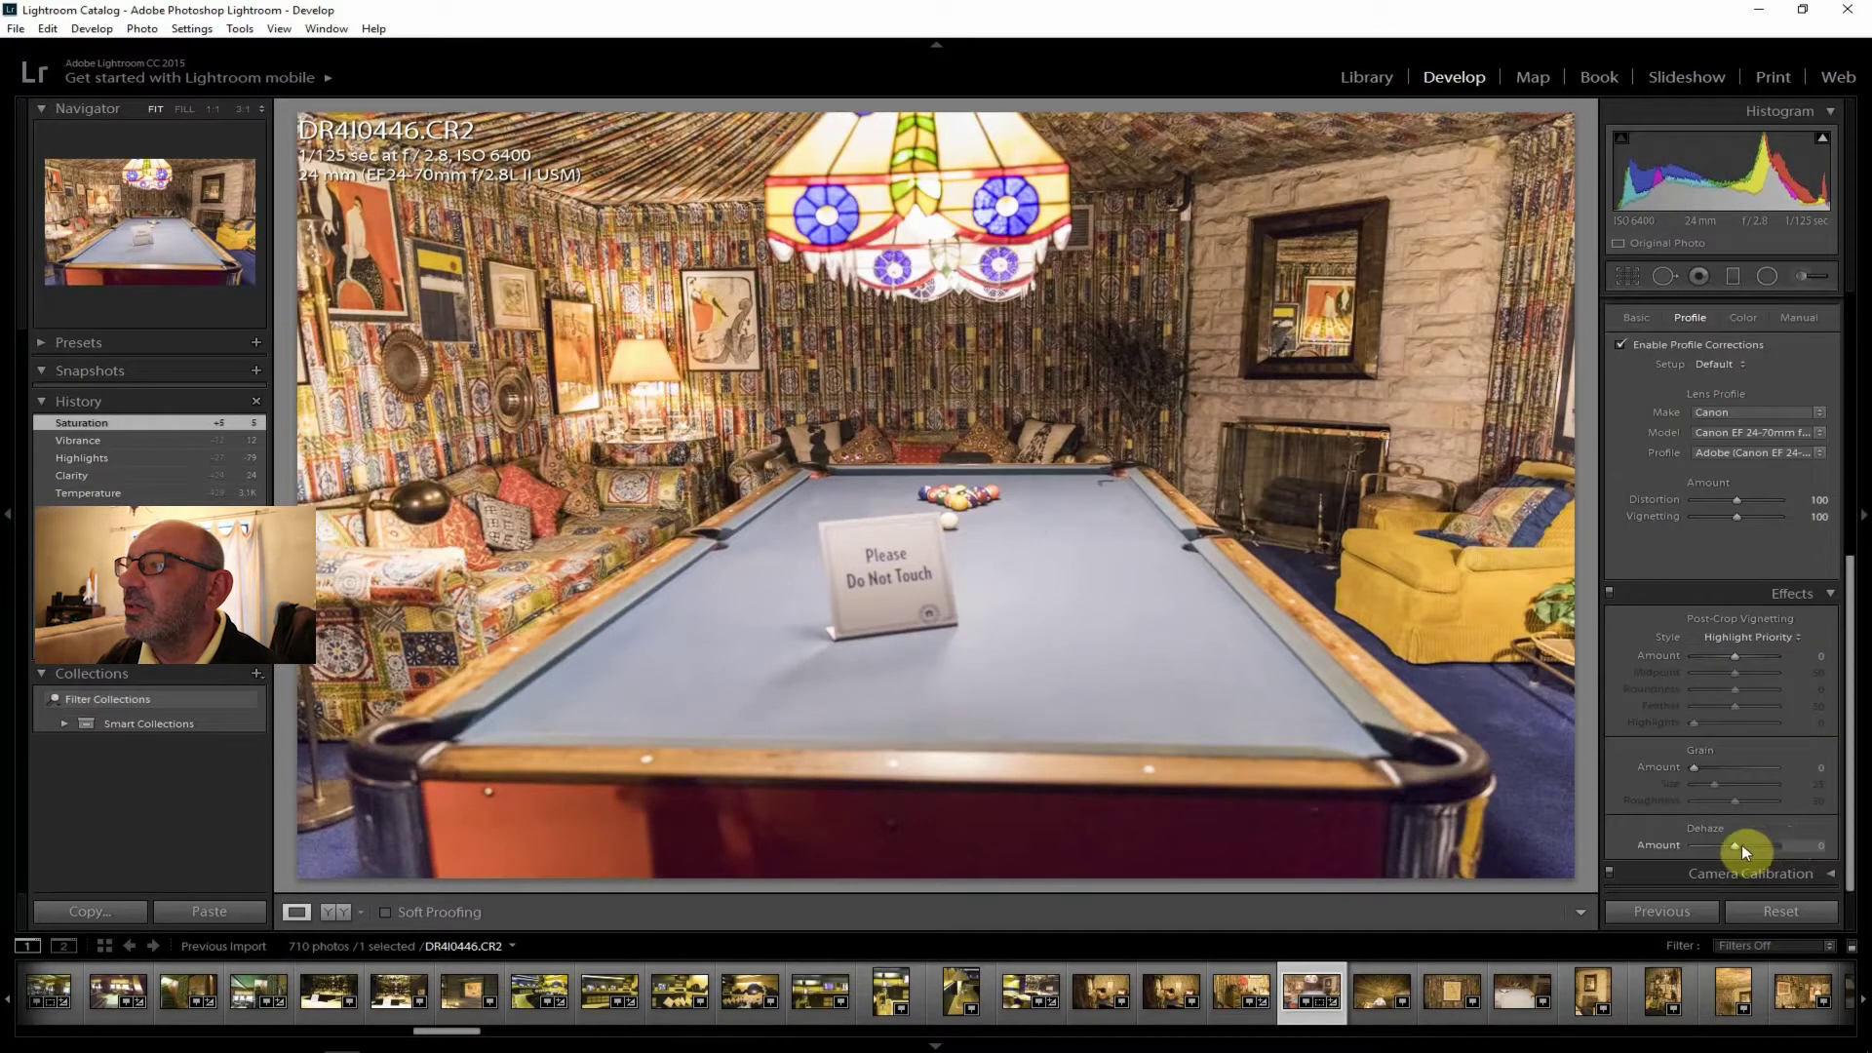
drag(1741, 845, 1745, 845)
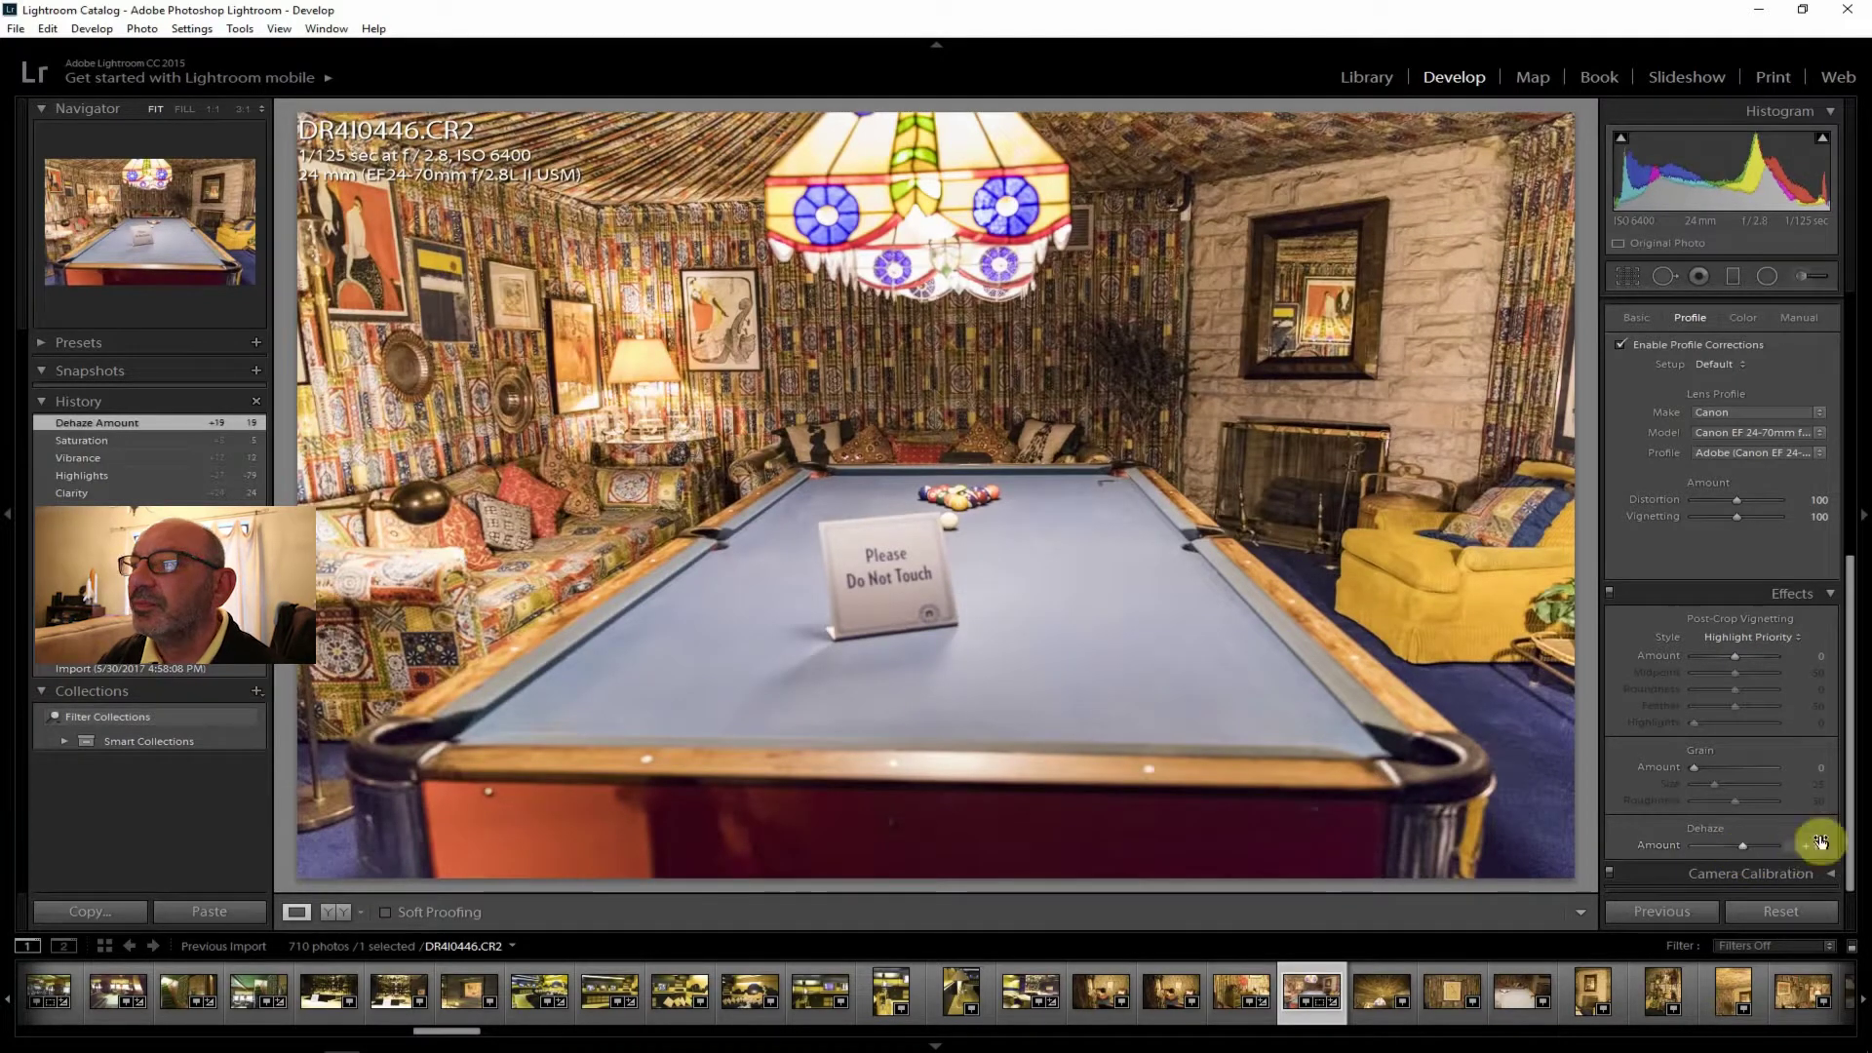
scroll(1851, 761, up, 5)
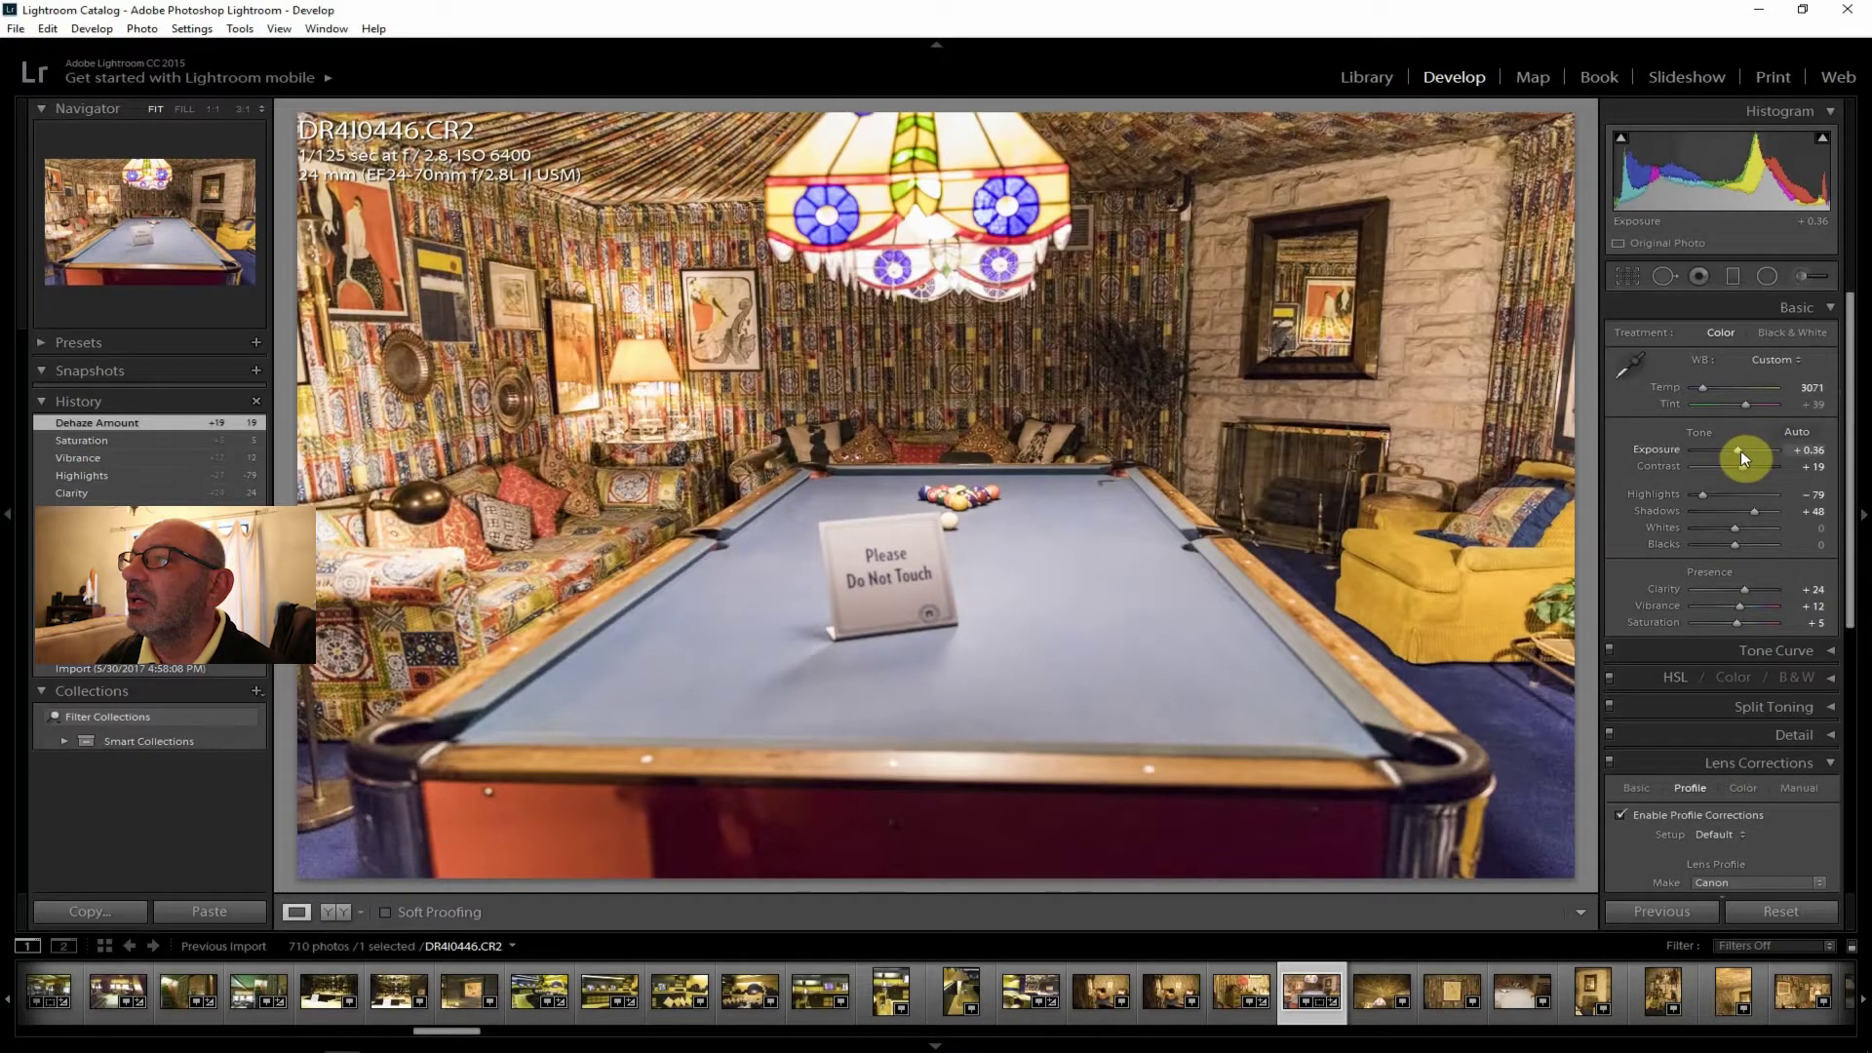
drag(1738, 448, 1742, 447)
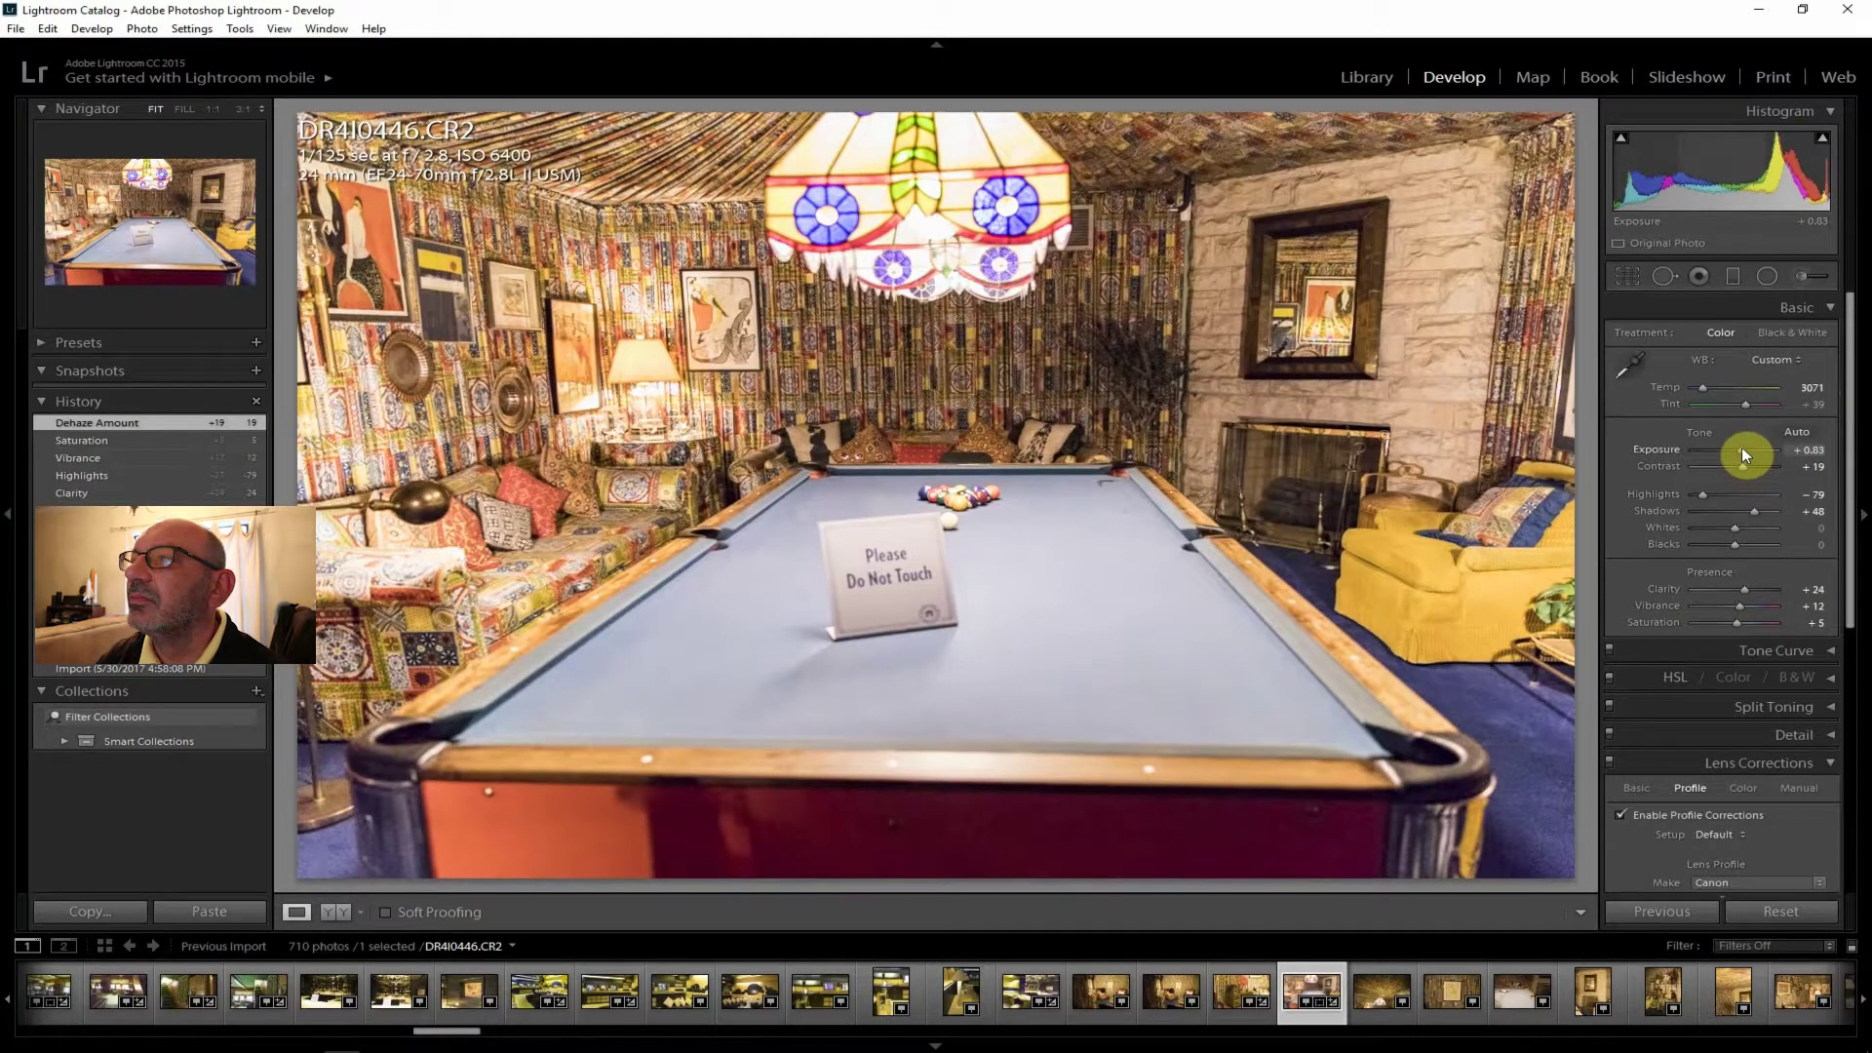
drag(1743, 451, 1743, 452)
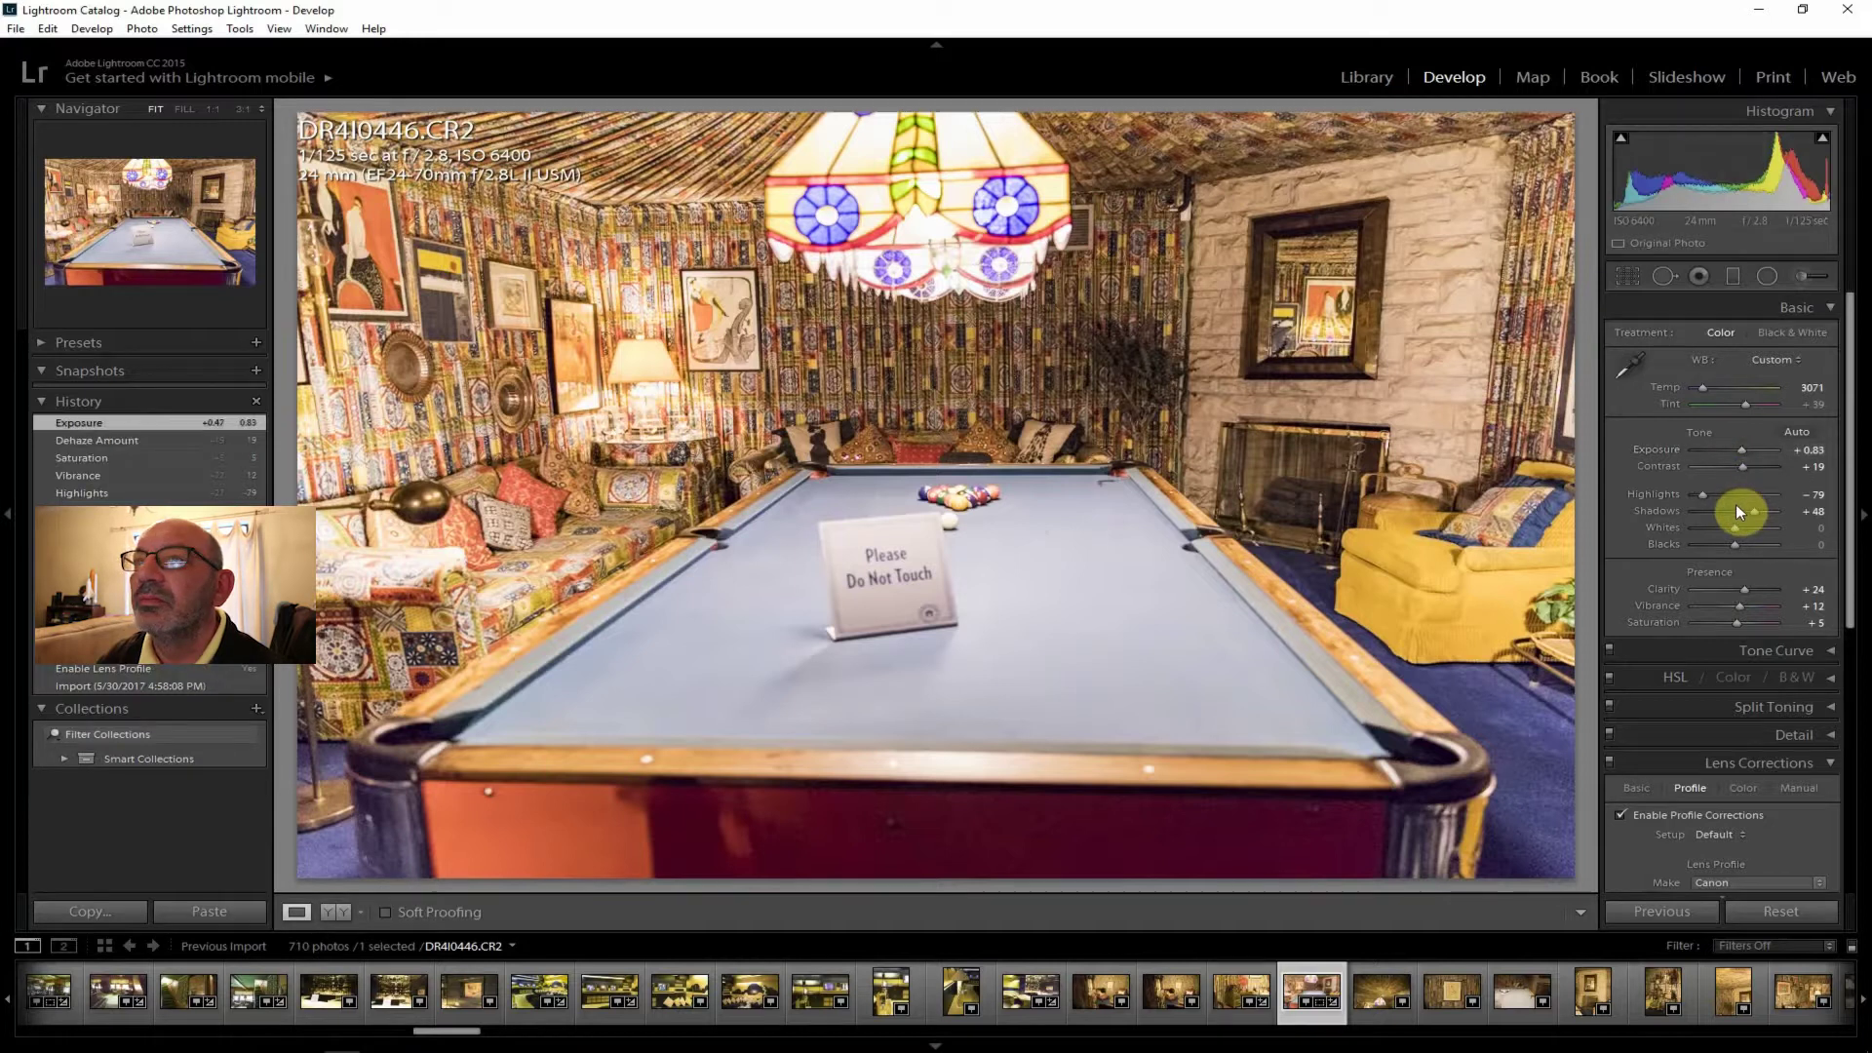
Export the edited pool table photo DR4I0446.CR2 with the current export settings.
click(17, 29)
click(936, 676)
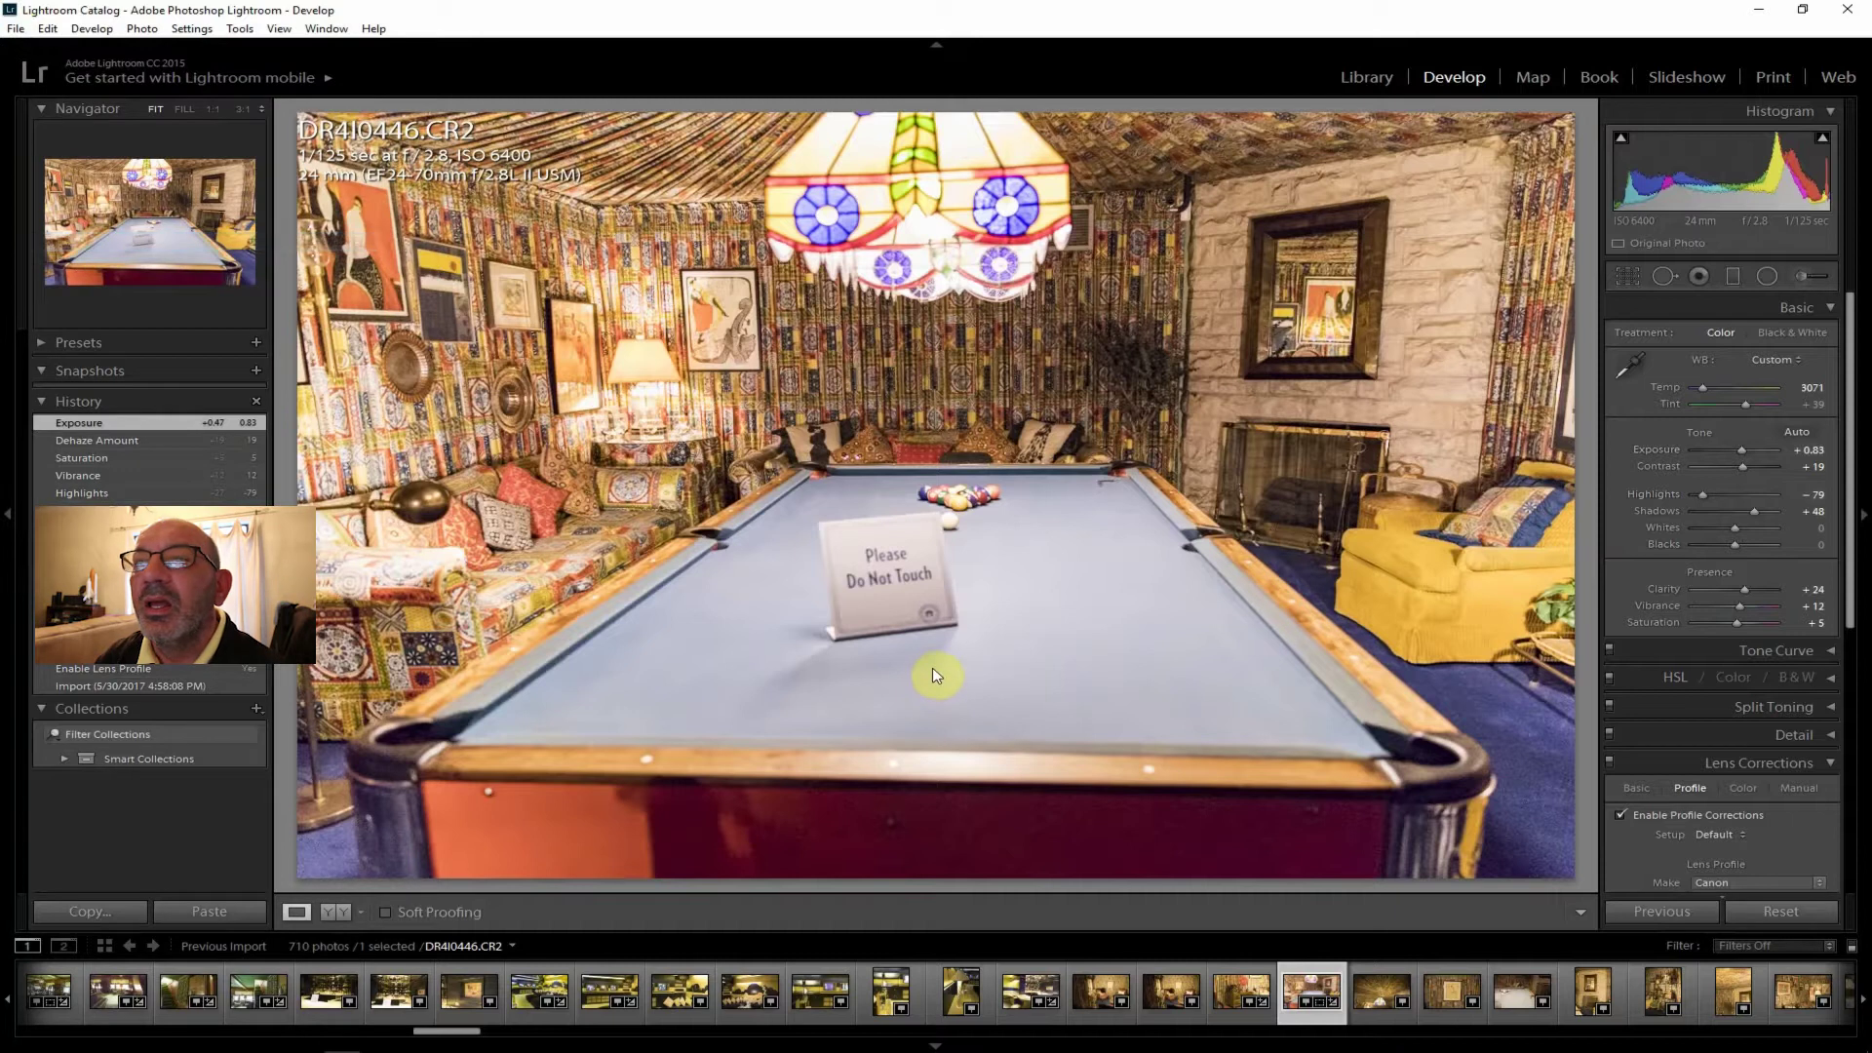
click(1230, 1015)
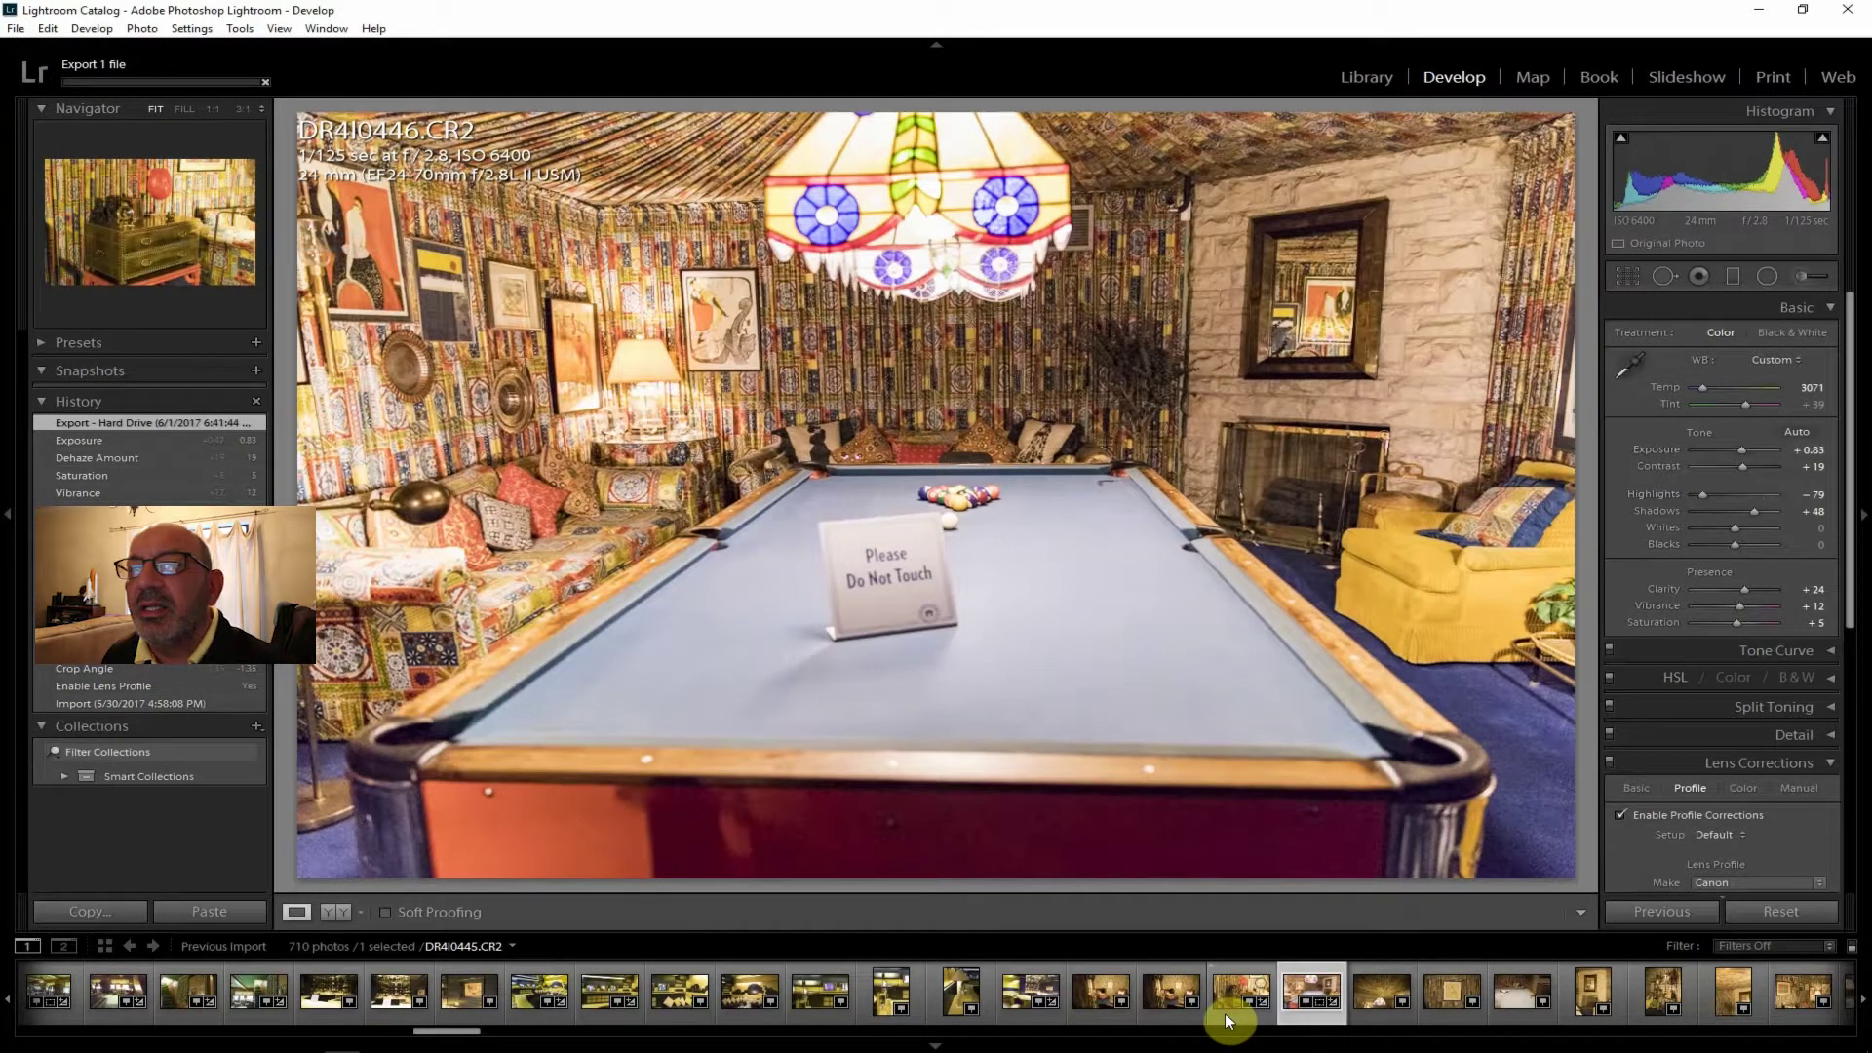
Open the pleated ceiling photo DR4I0447.CR2, enable lens profile corrections, and set Contrast to +31 and Clarity to +21.
click(1375, 998)
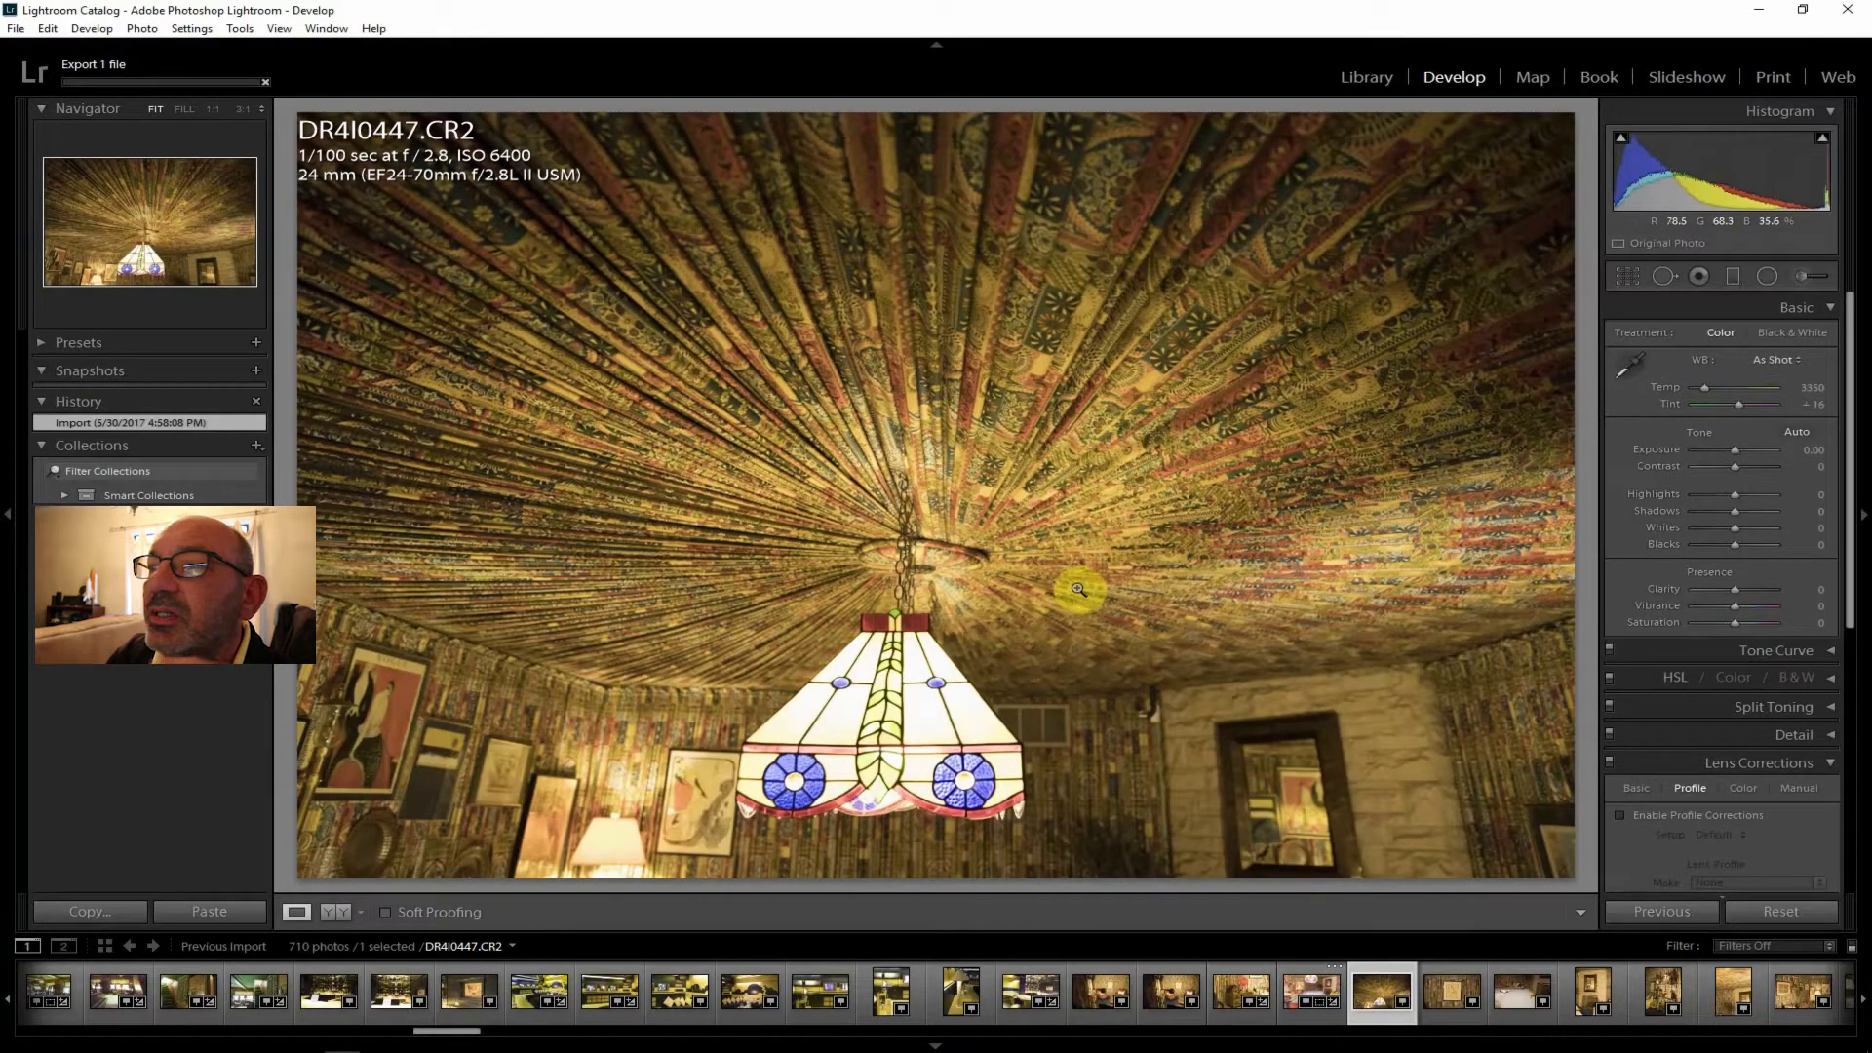
click(1694, 815)
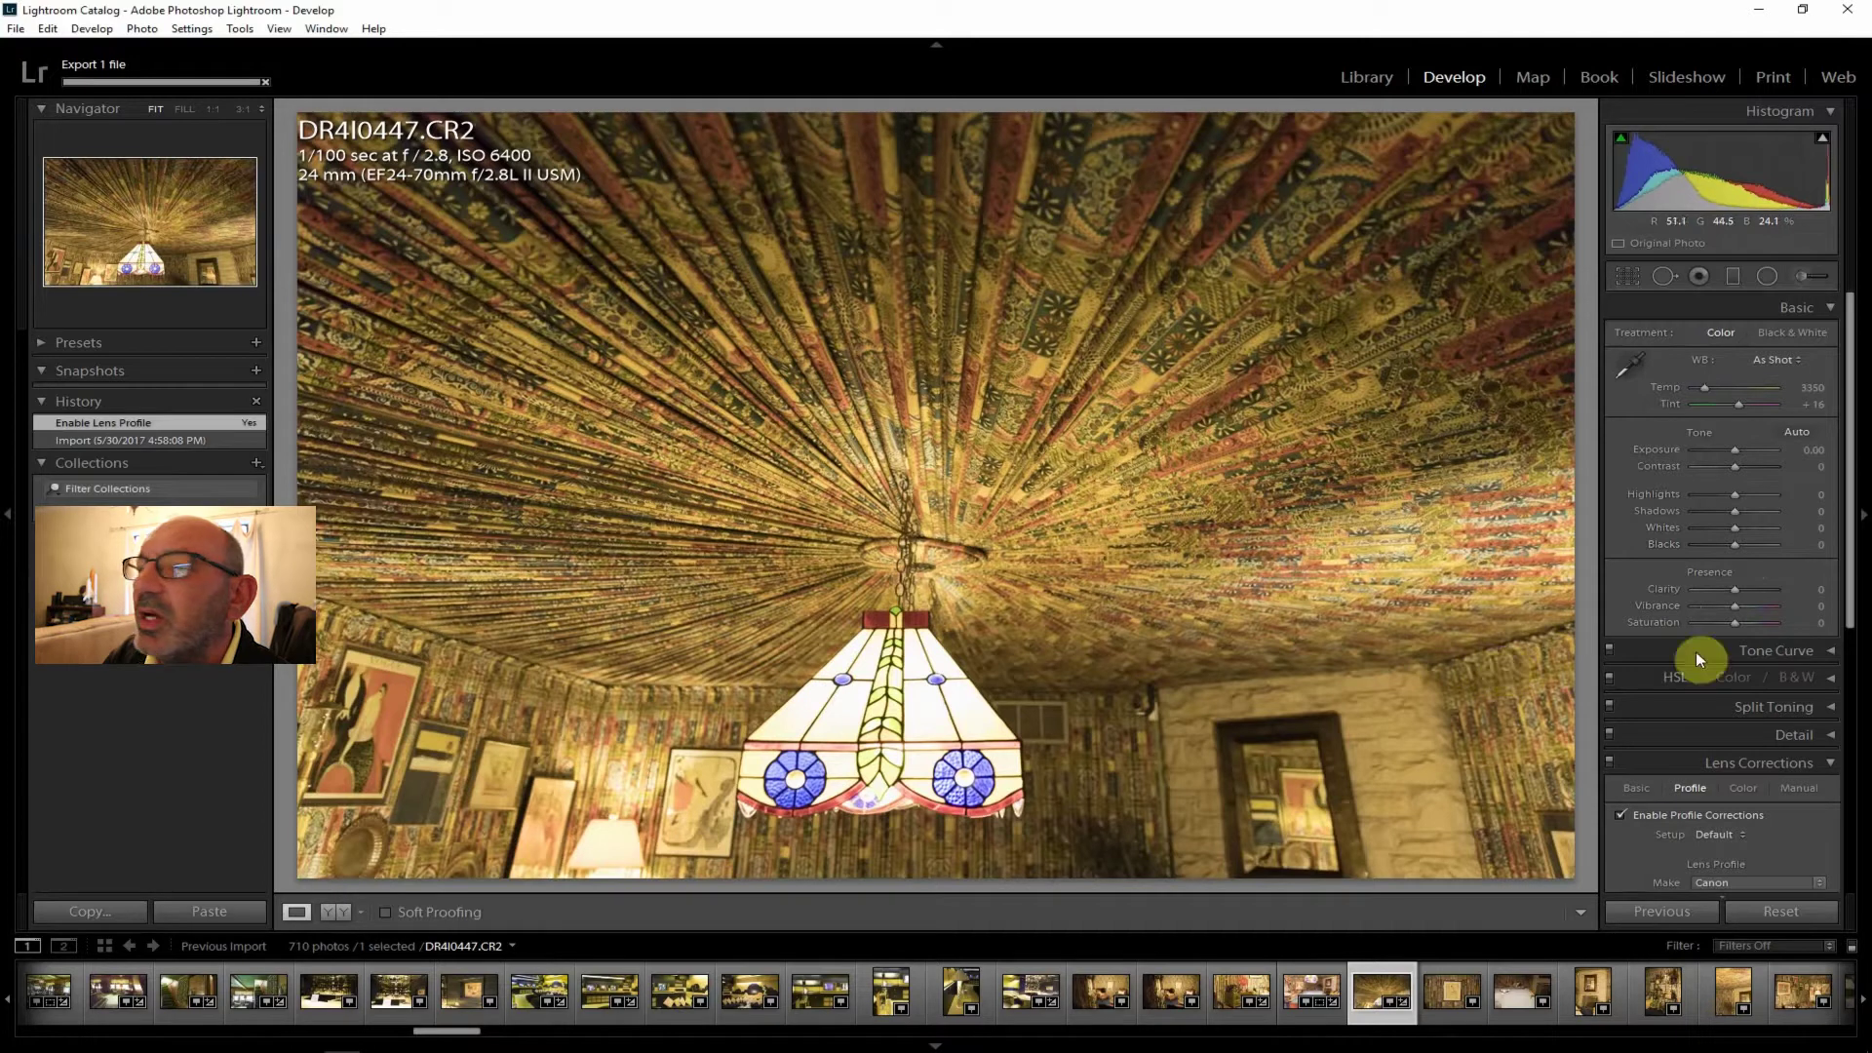
drag(1735, 465, 1746, 464)
drag(1740, 589, 1745, 589)
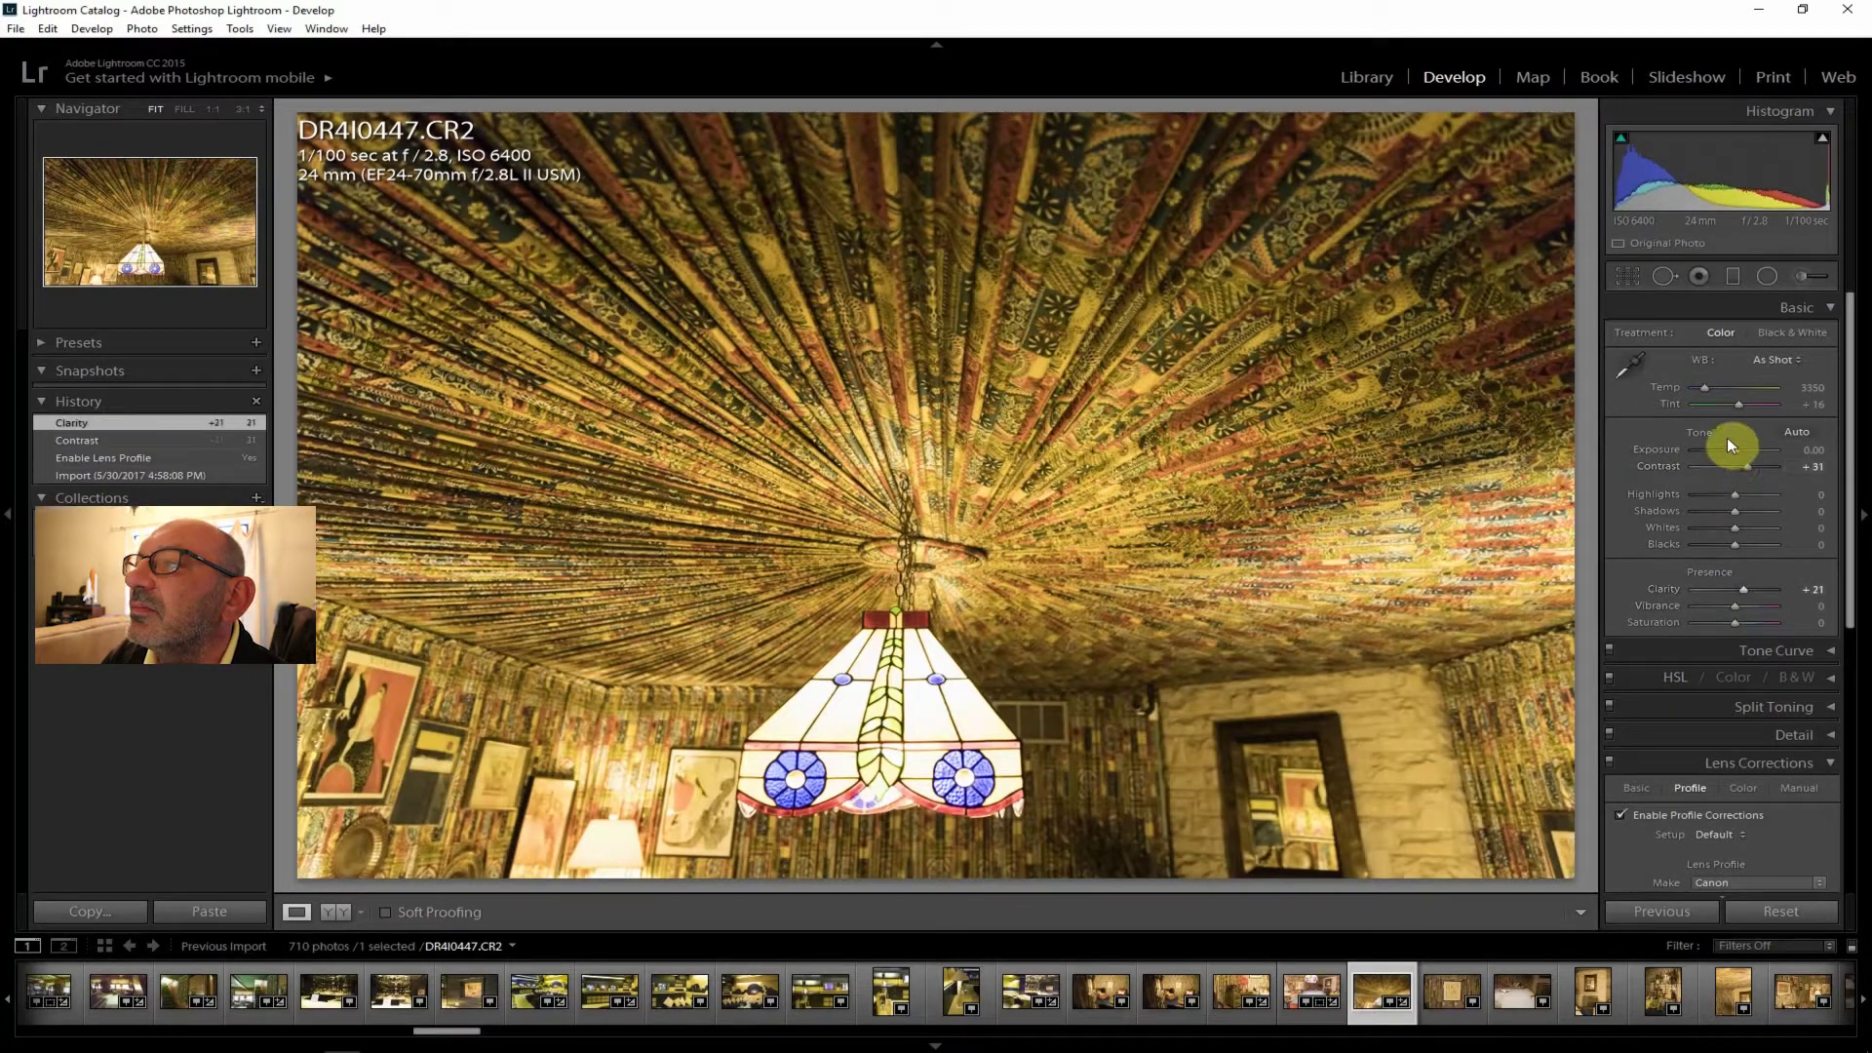
Set the ceiling photo's white balance temperature to 2714, Vibrance to +10 and Saturation to +7.
drag(1705, 384, 1700, 384)
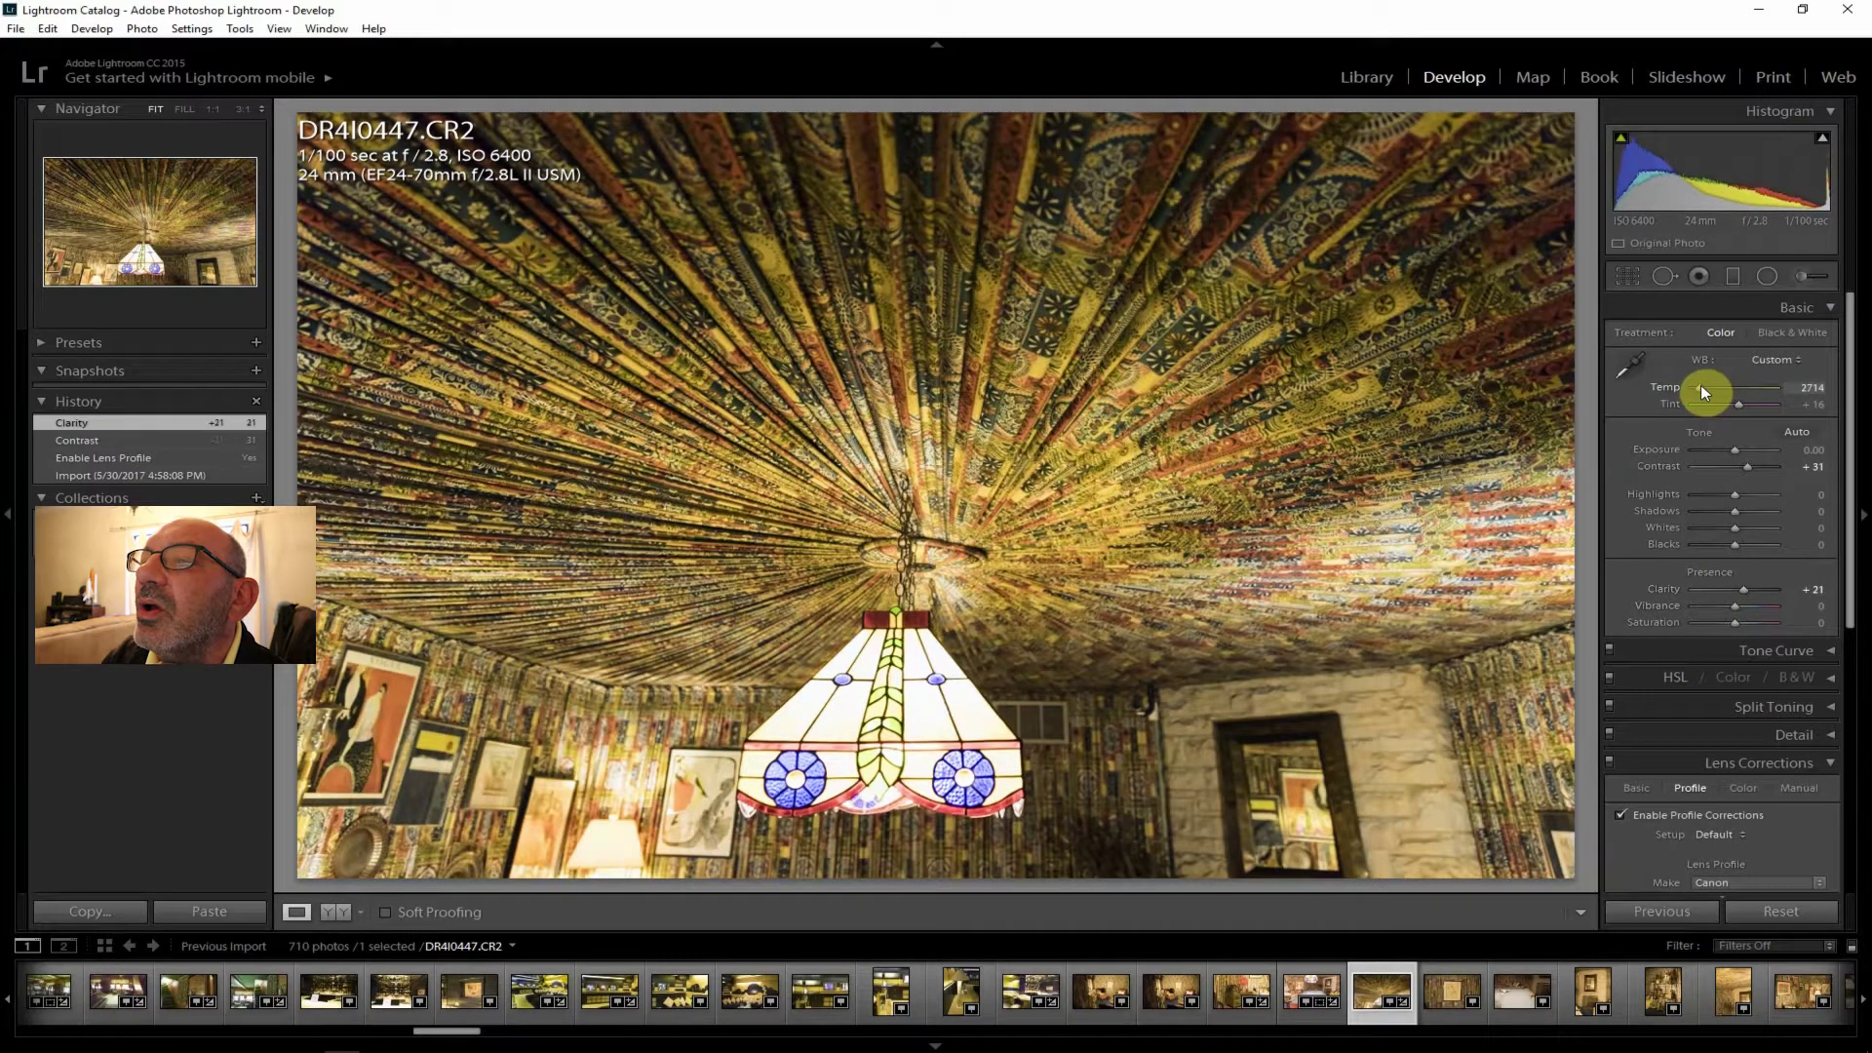
drag(1700, 384, 1700, 384)
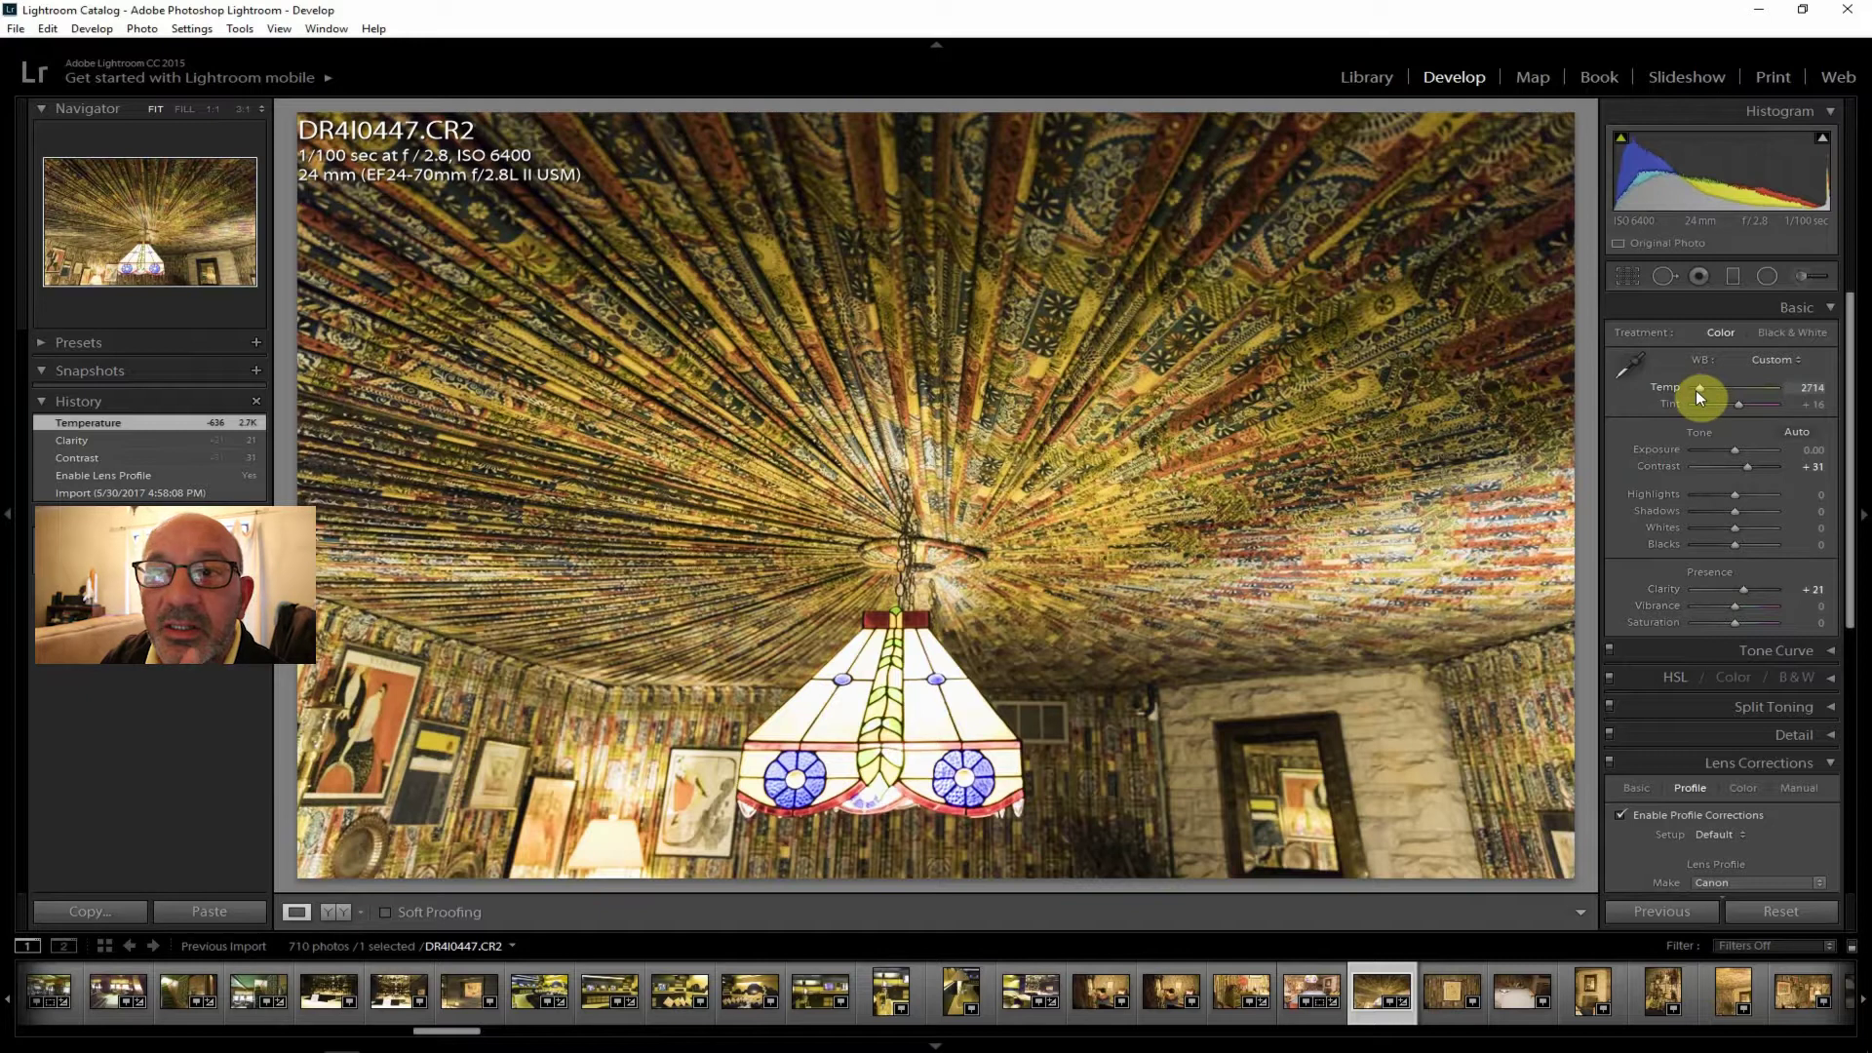
drag(1733, 606, 1736, 617)
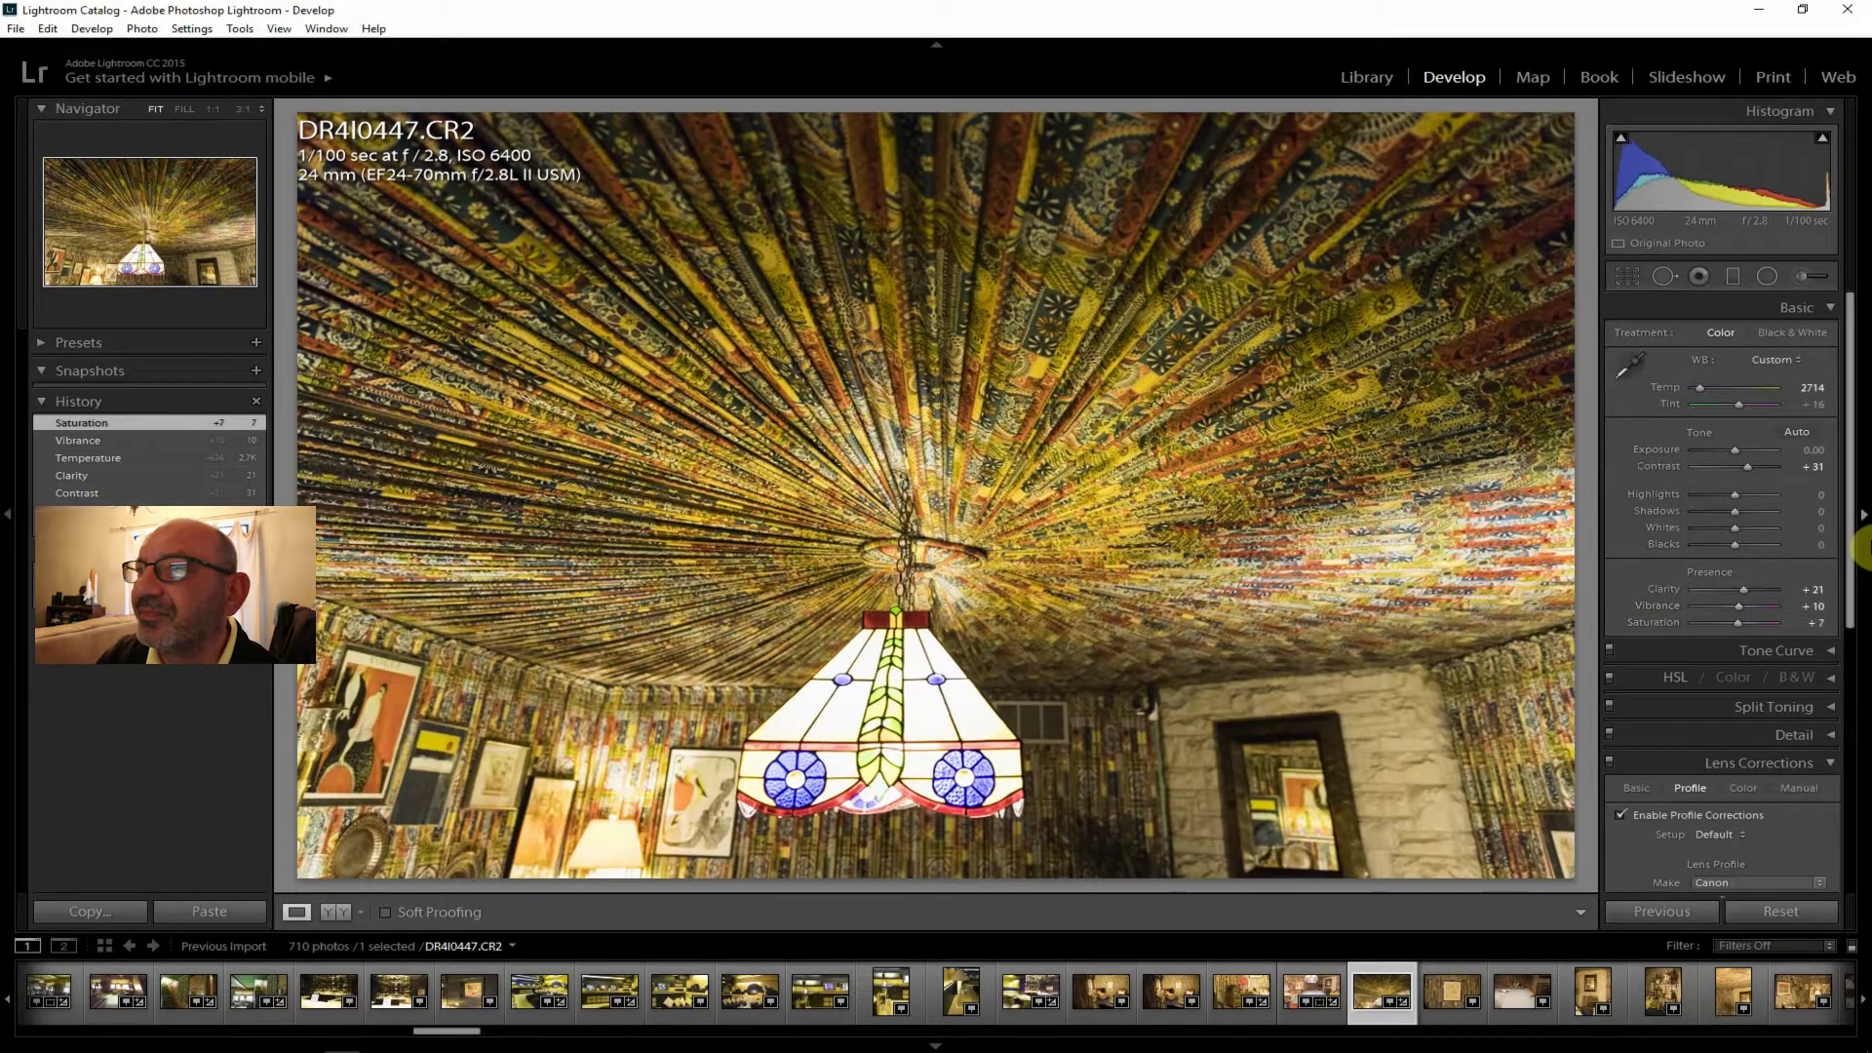
Set Shadows +52, Highlights -57, Exposure +0.48 and Dehaze +17 on the ceiling photo.
drag(1755, 511, 1737, 446)
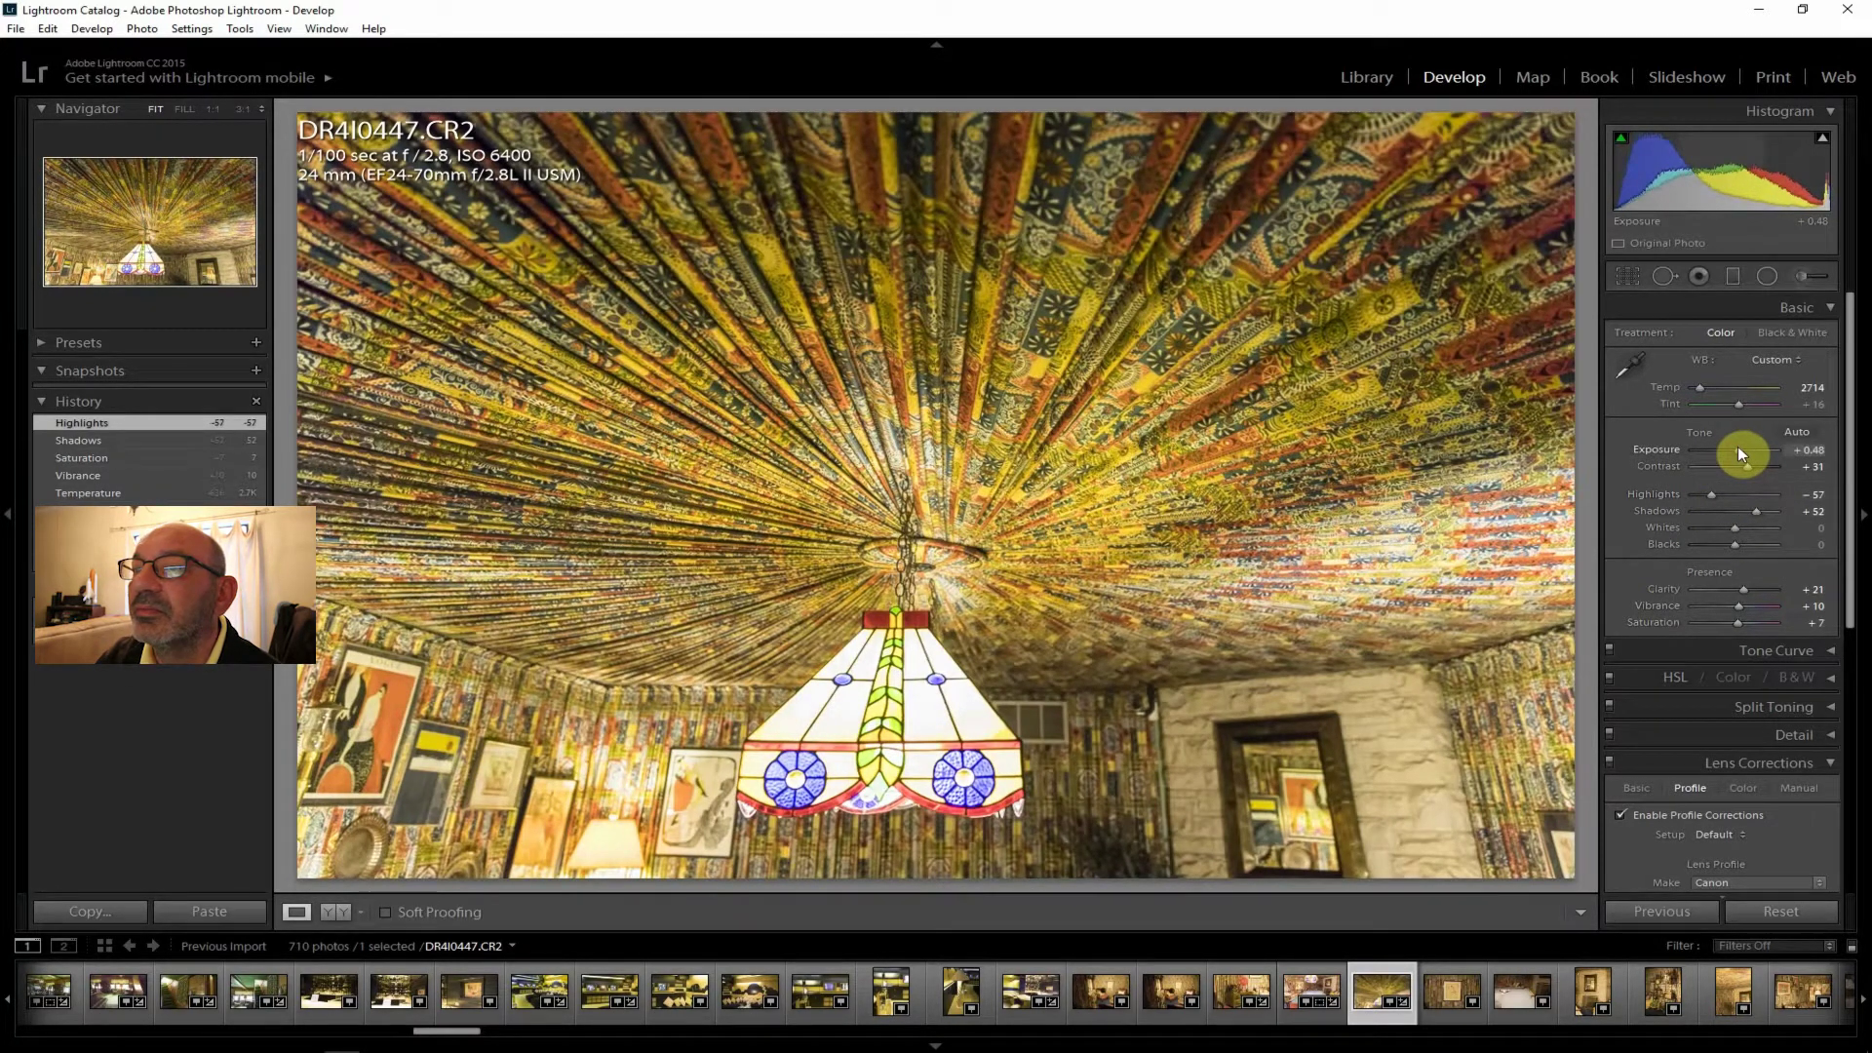
drag(1741, 453, 1740, 454)
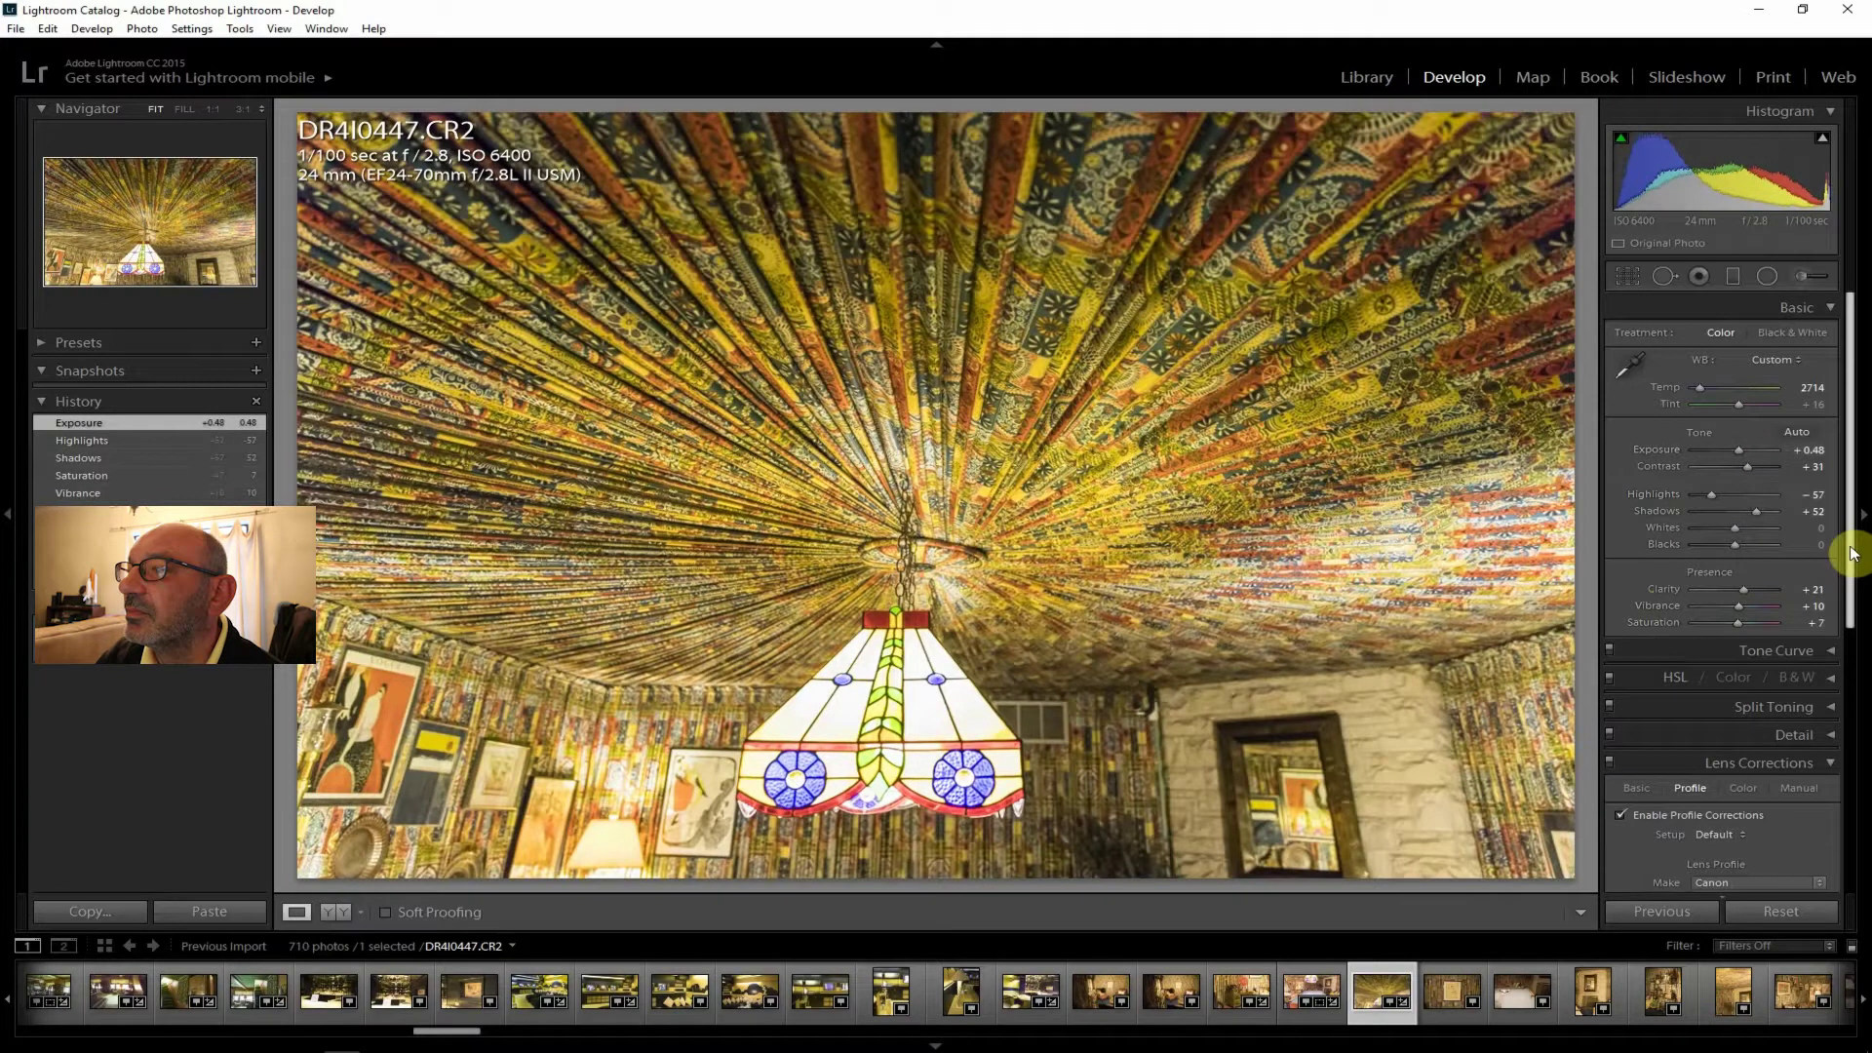
drag(1851, 550, 1829, 855)
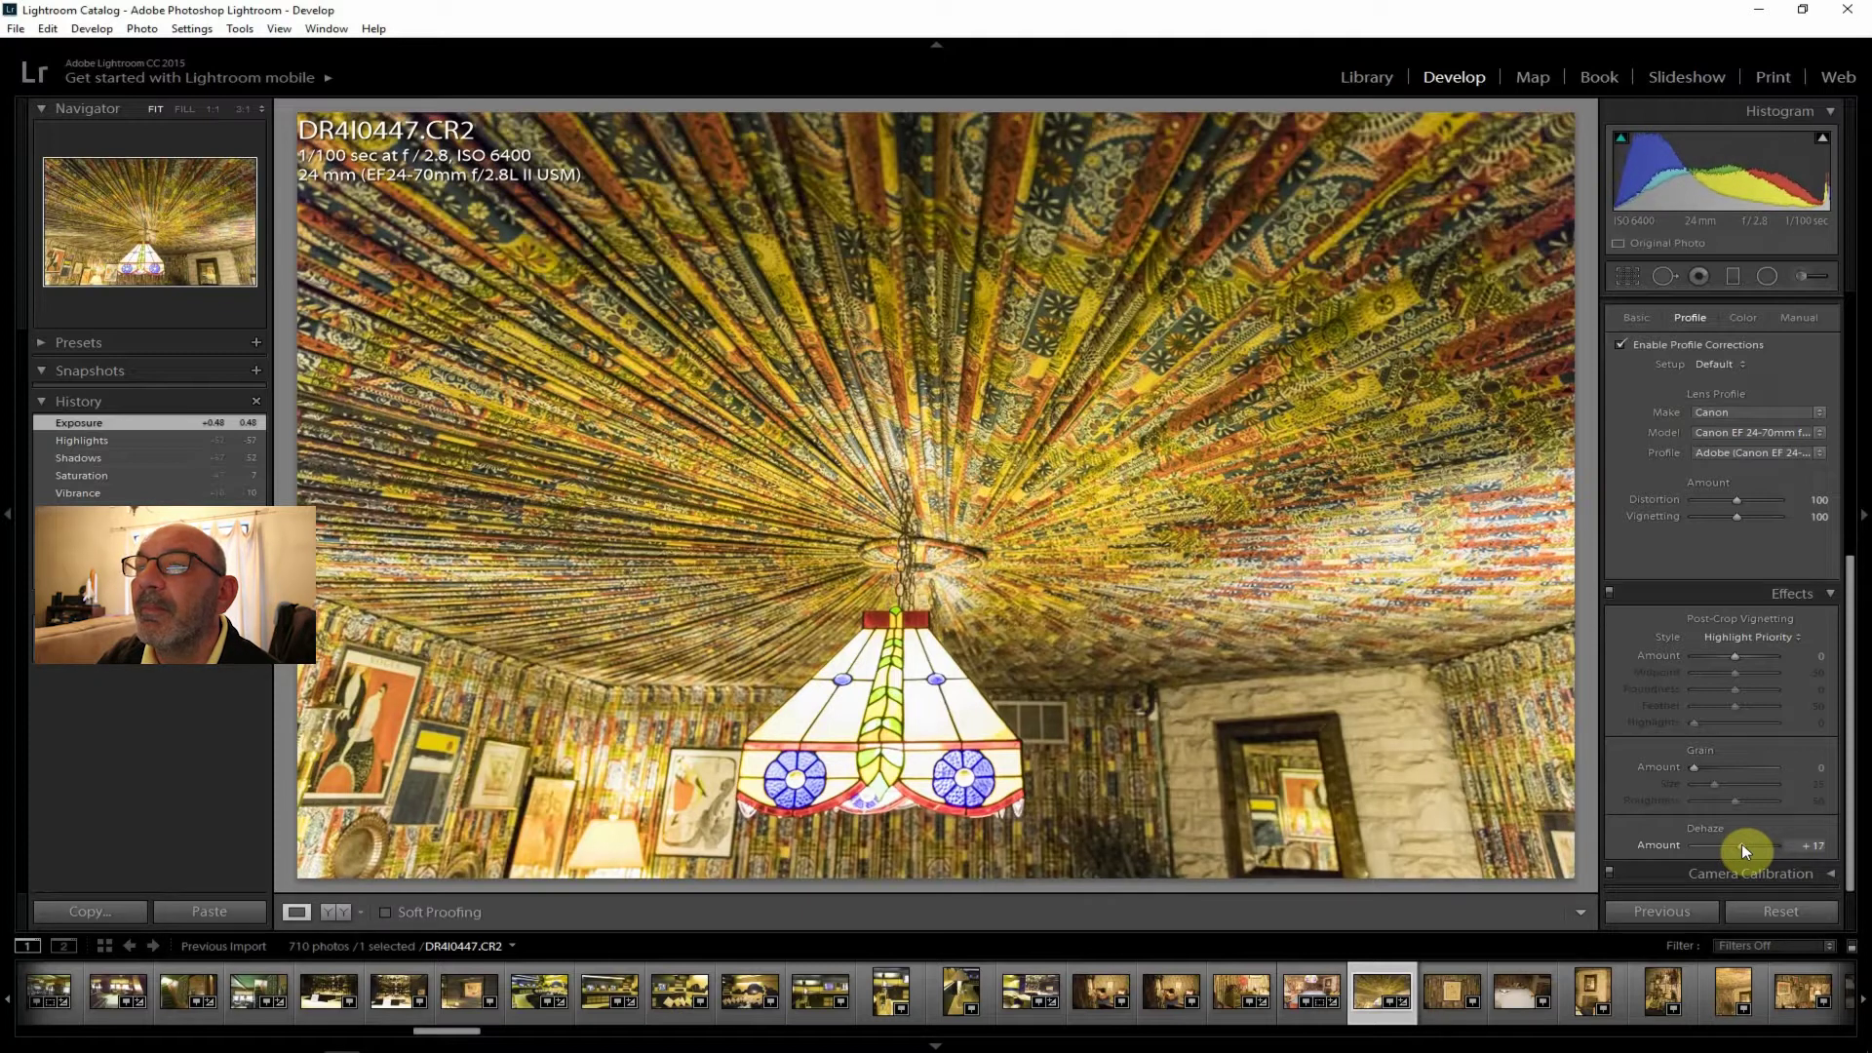
Cool the ceiling photo further by setting the white balance temperature to 2357.
click(15, 29)
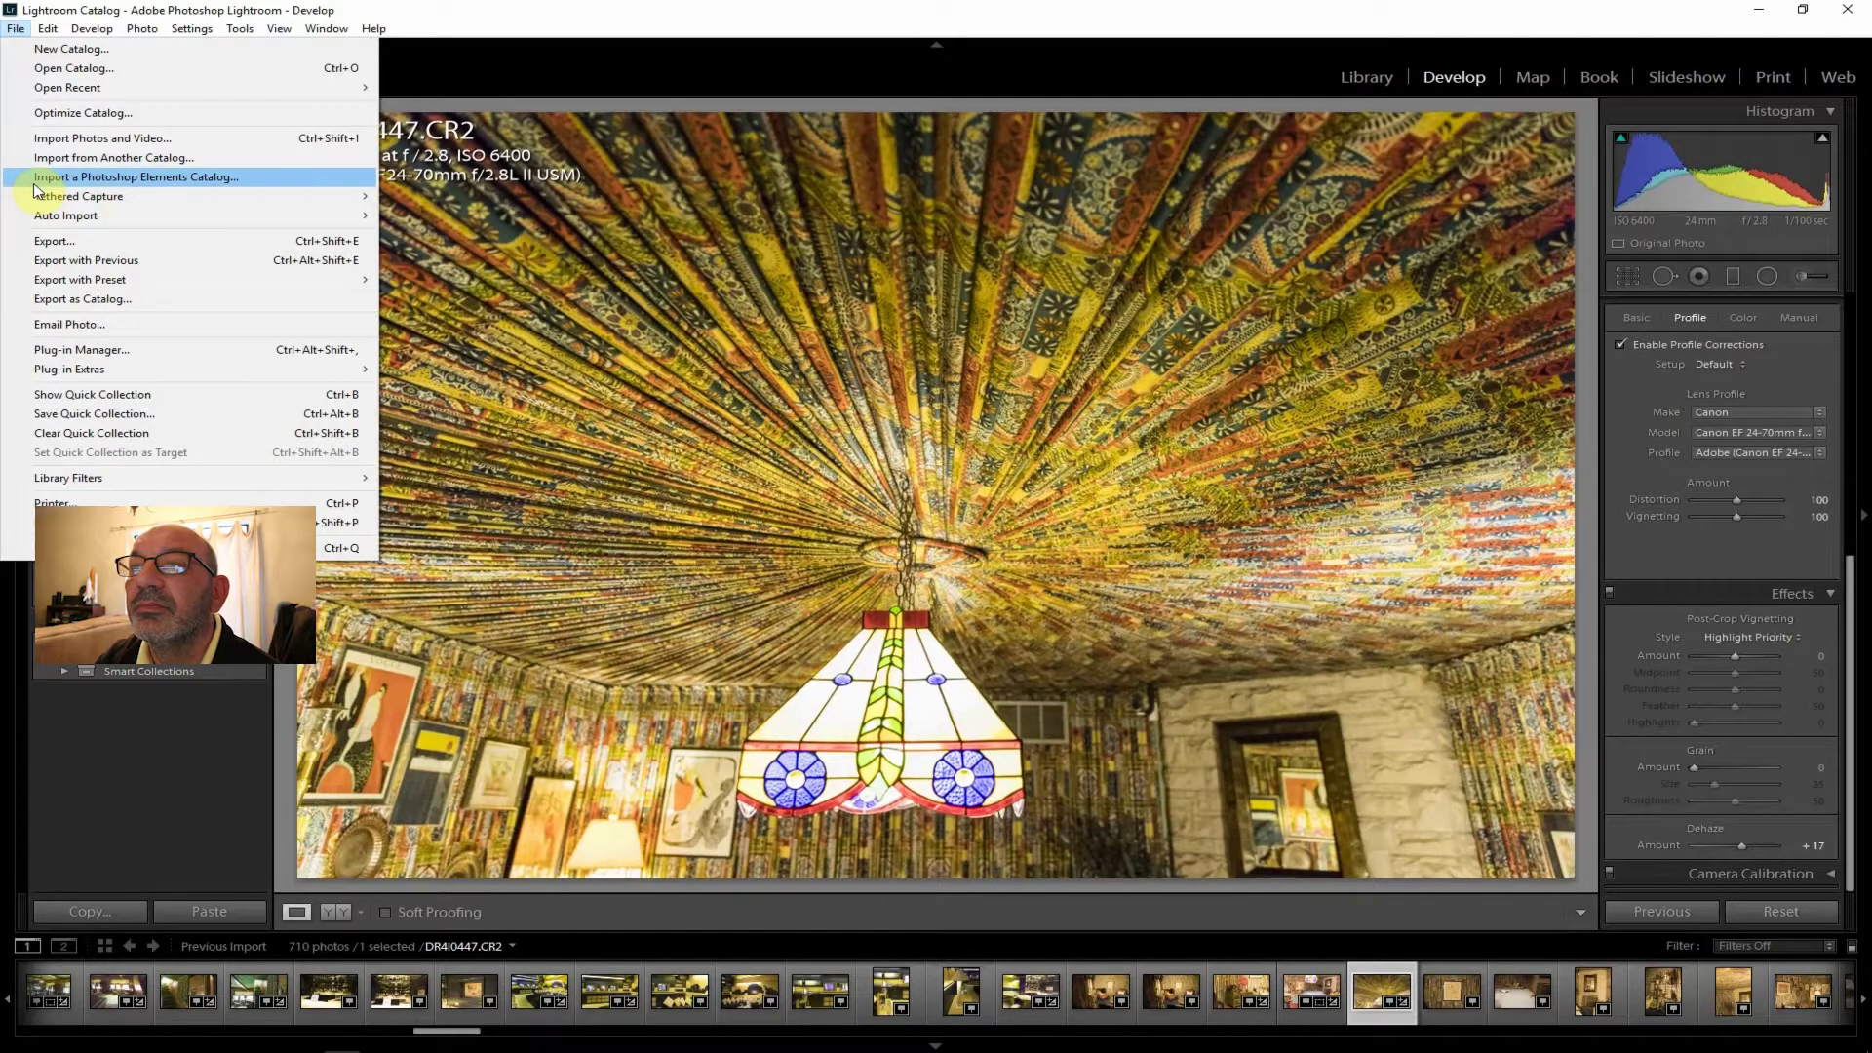
click(1855, 651)
drag(1855, 651, 1857, 351)
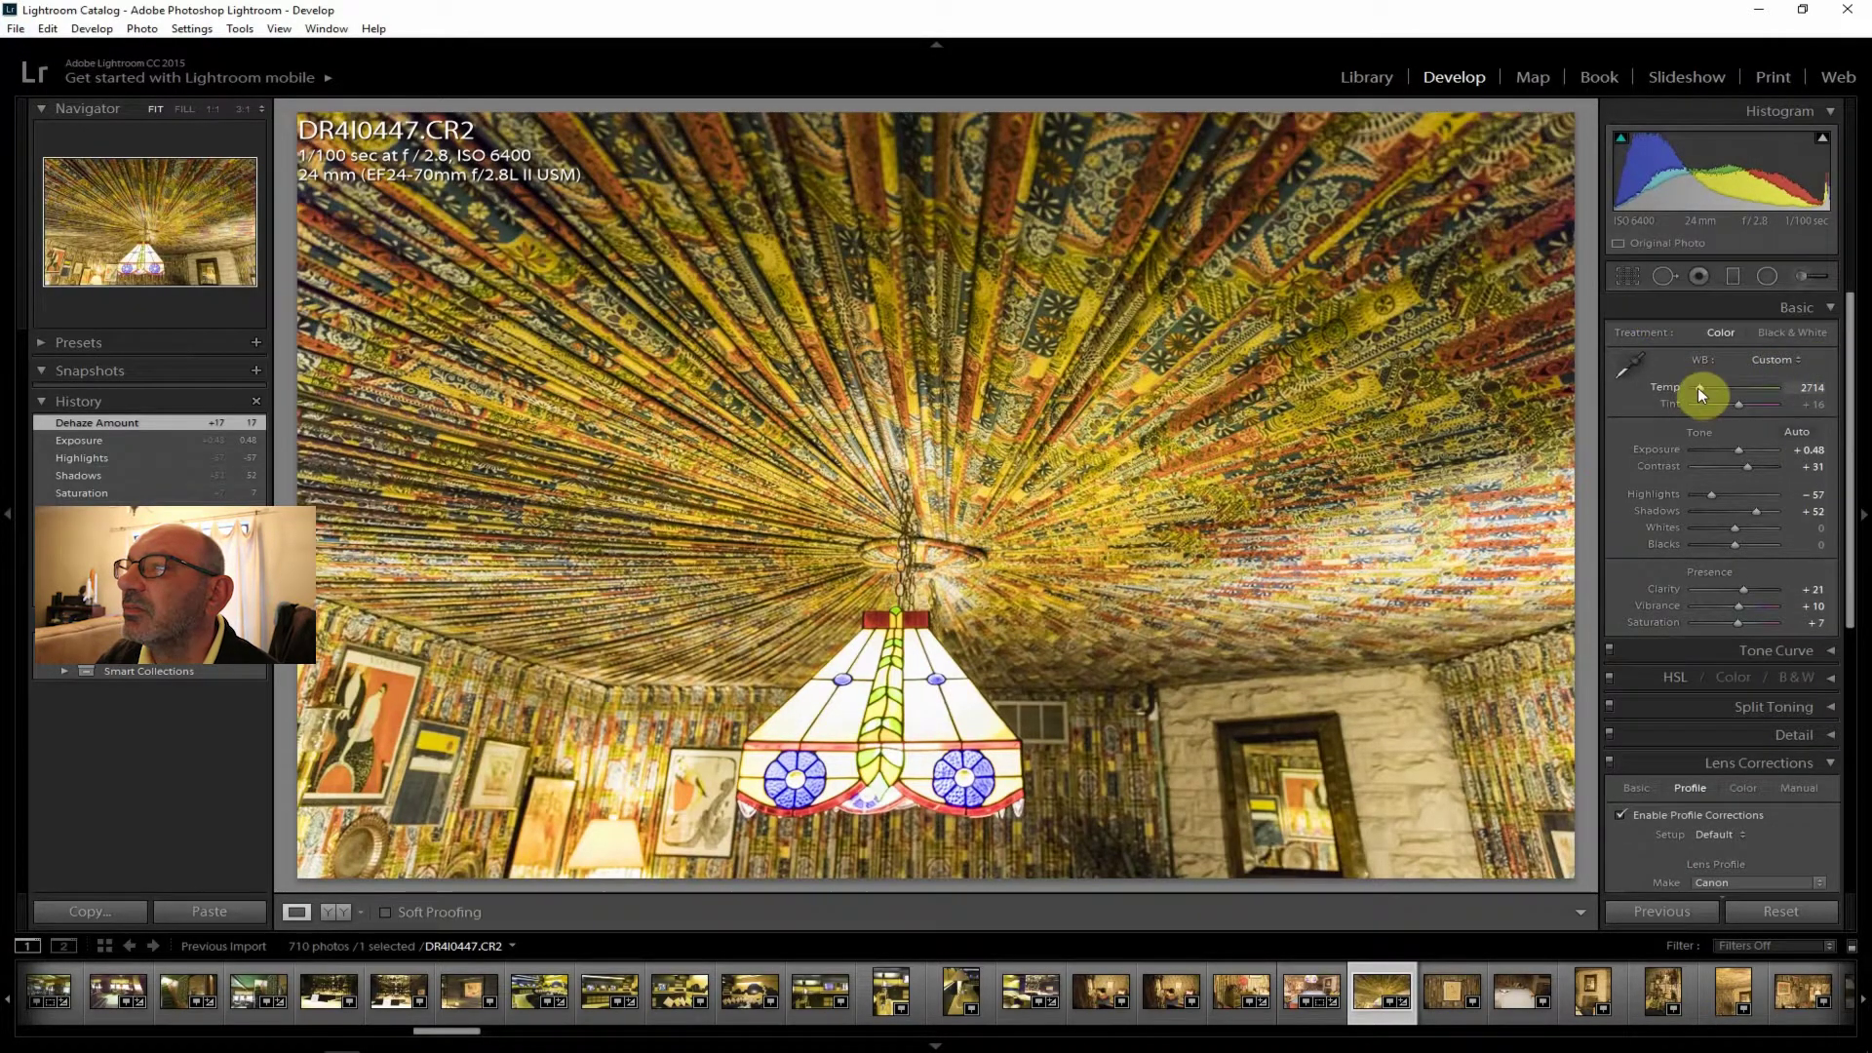
drag(1696, 384, 1694, 384)
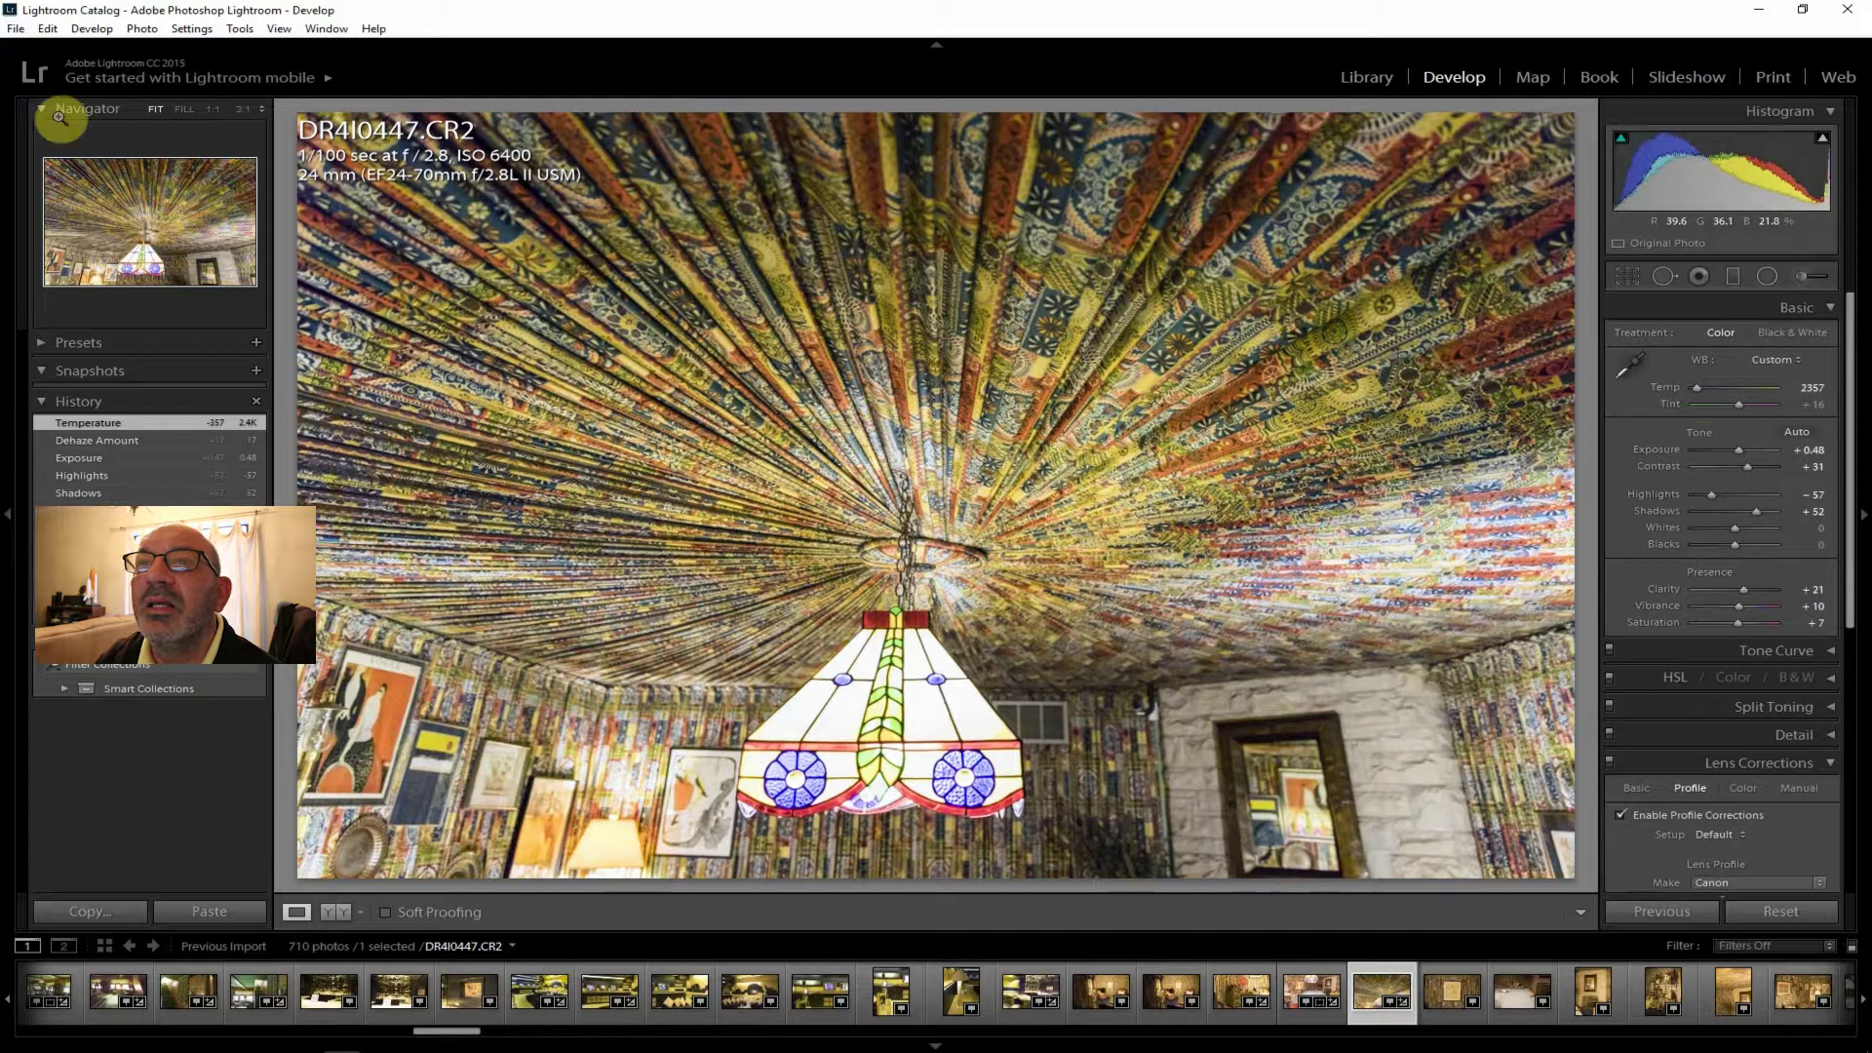
Export the edited ceiling photo DR4I0447.CR2 with the current export settings.
click(16, 28)
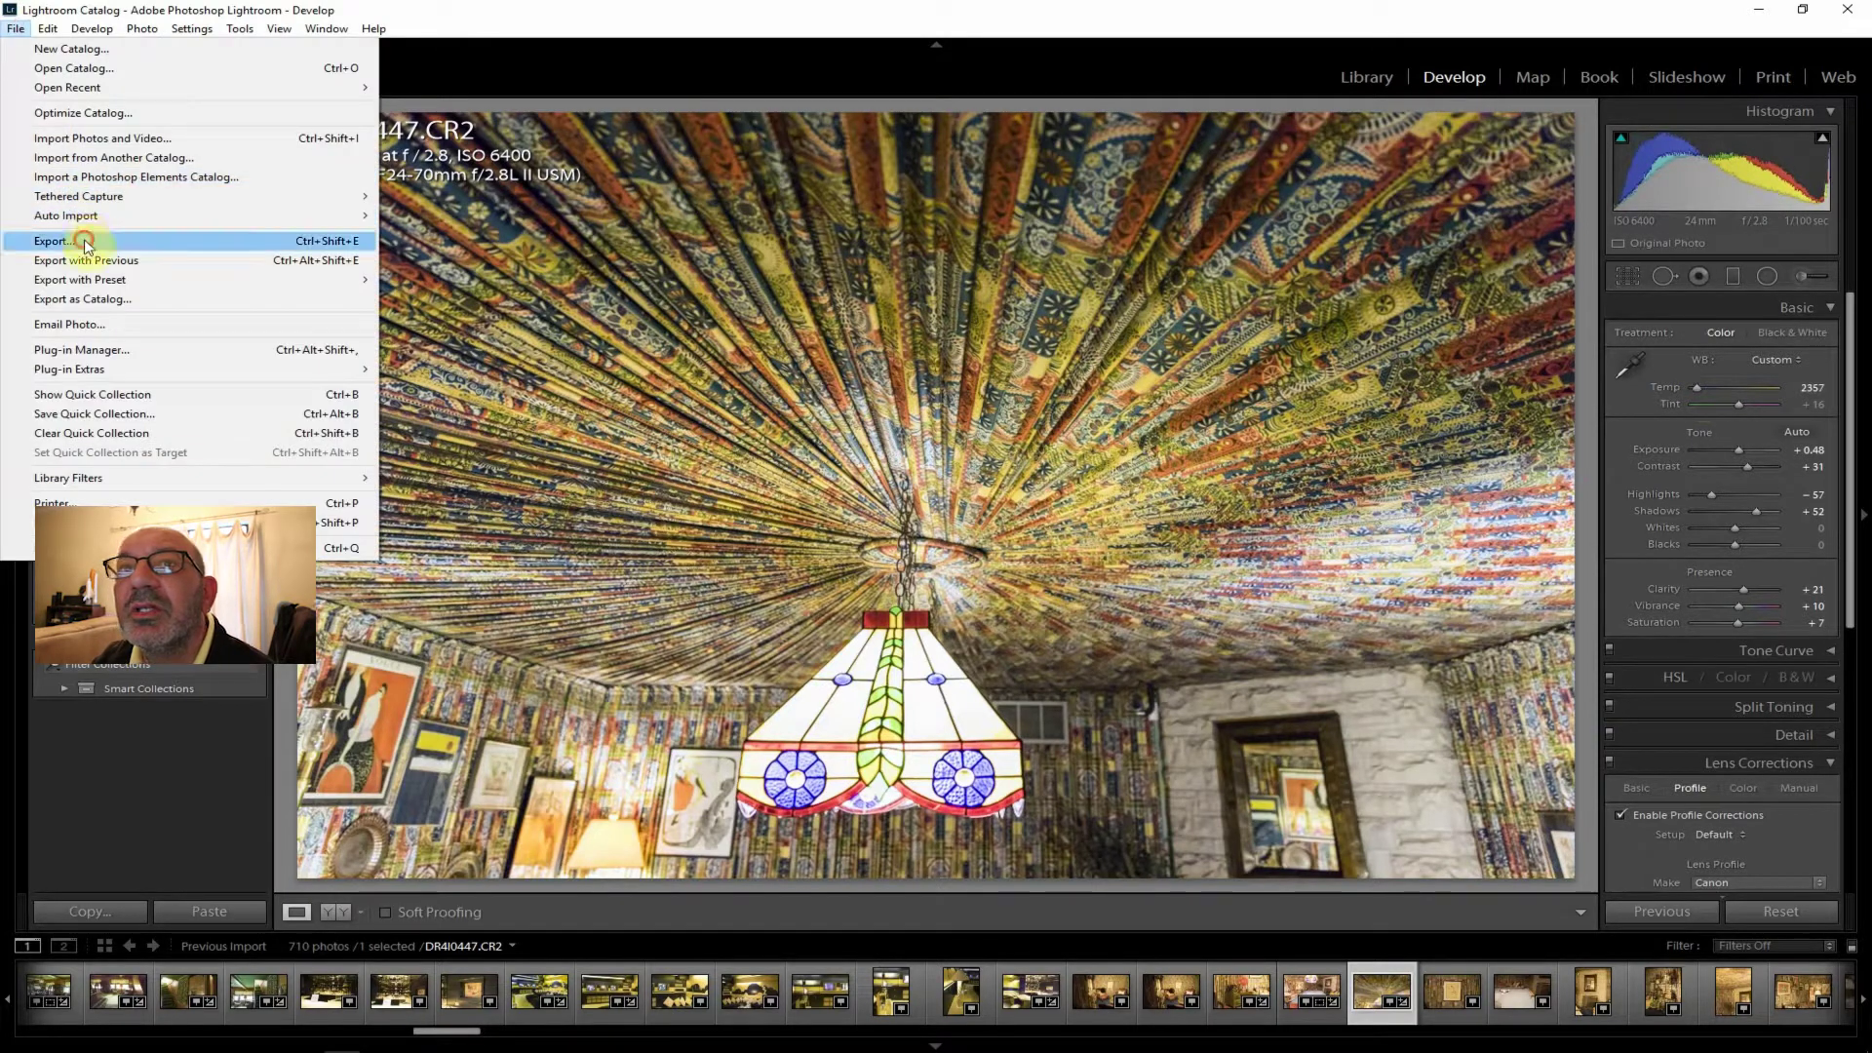
click(55, 241)
click(1245, 1019)
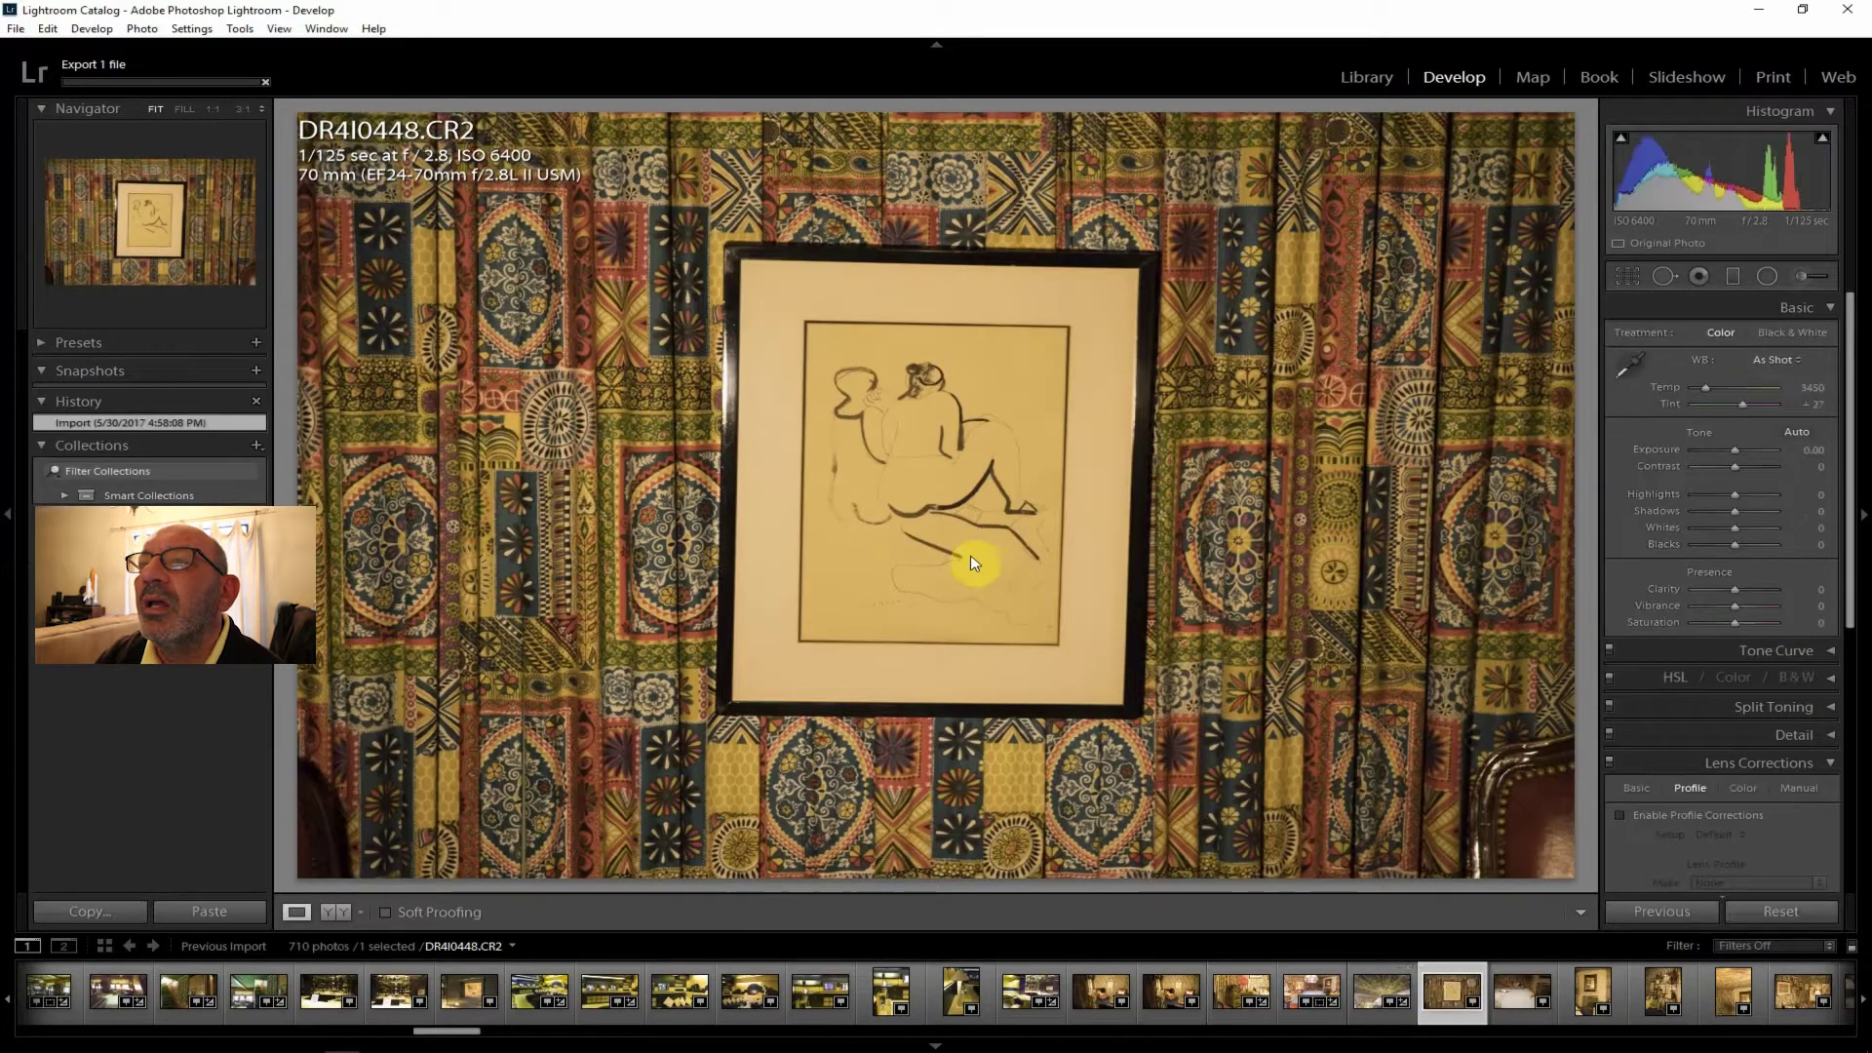
Examine the line drawing and its signature at full size in the framed picture photo DR4I0448.CR2.
click(930, 532)
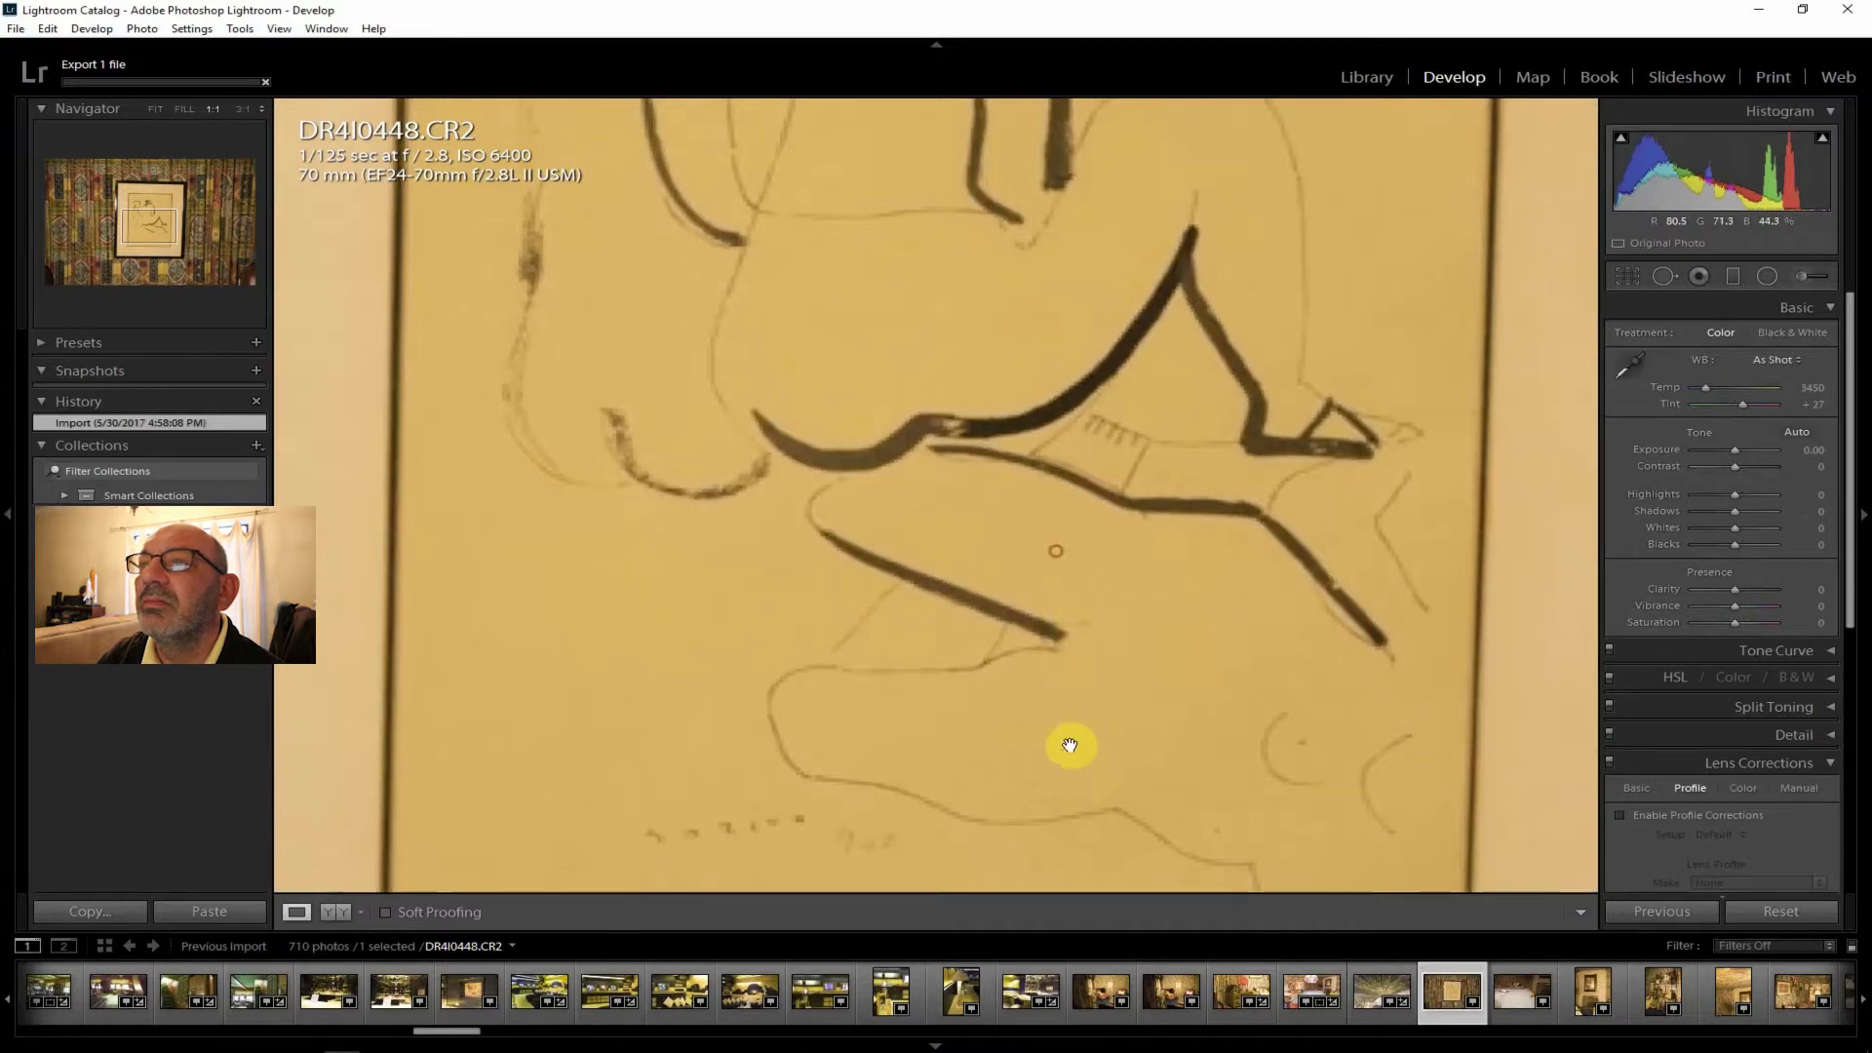
click(844, 687)
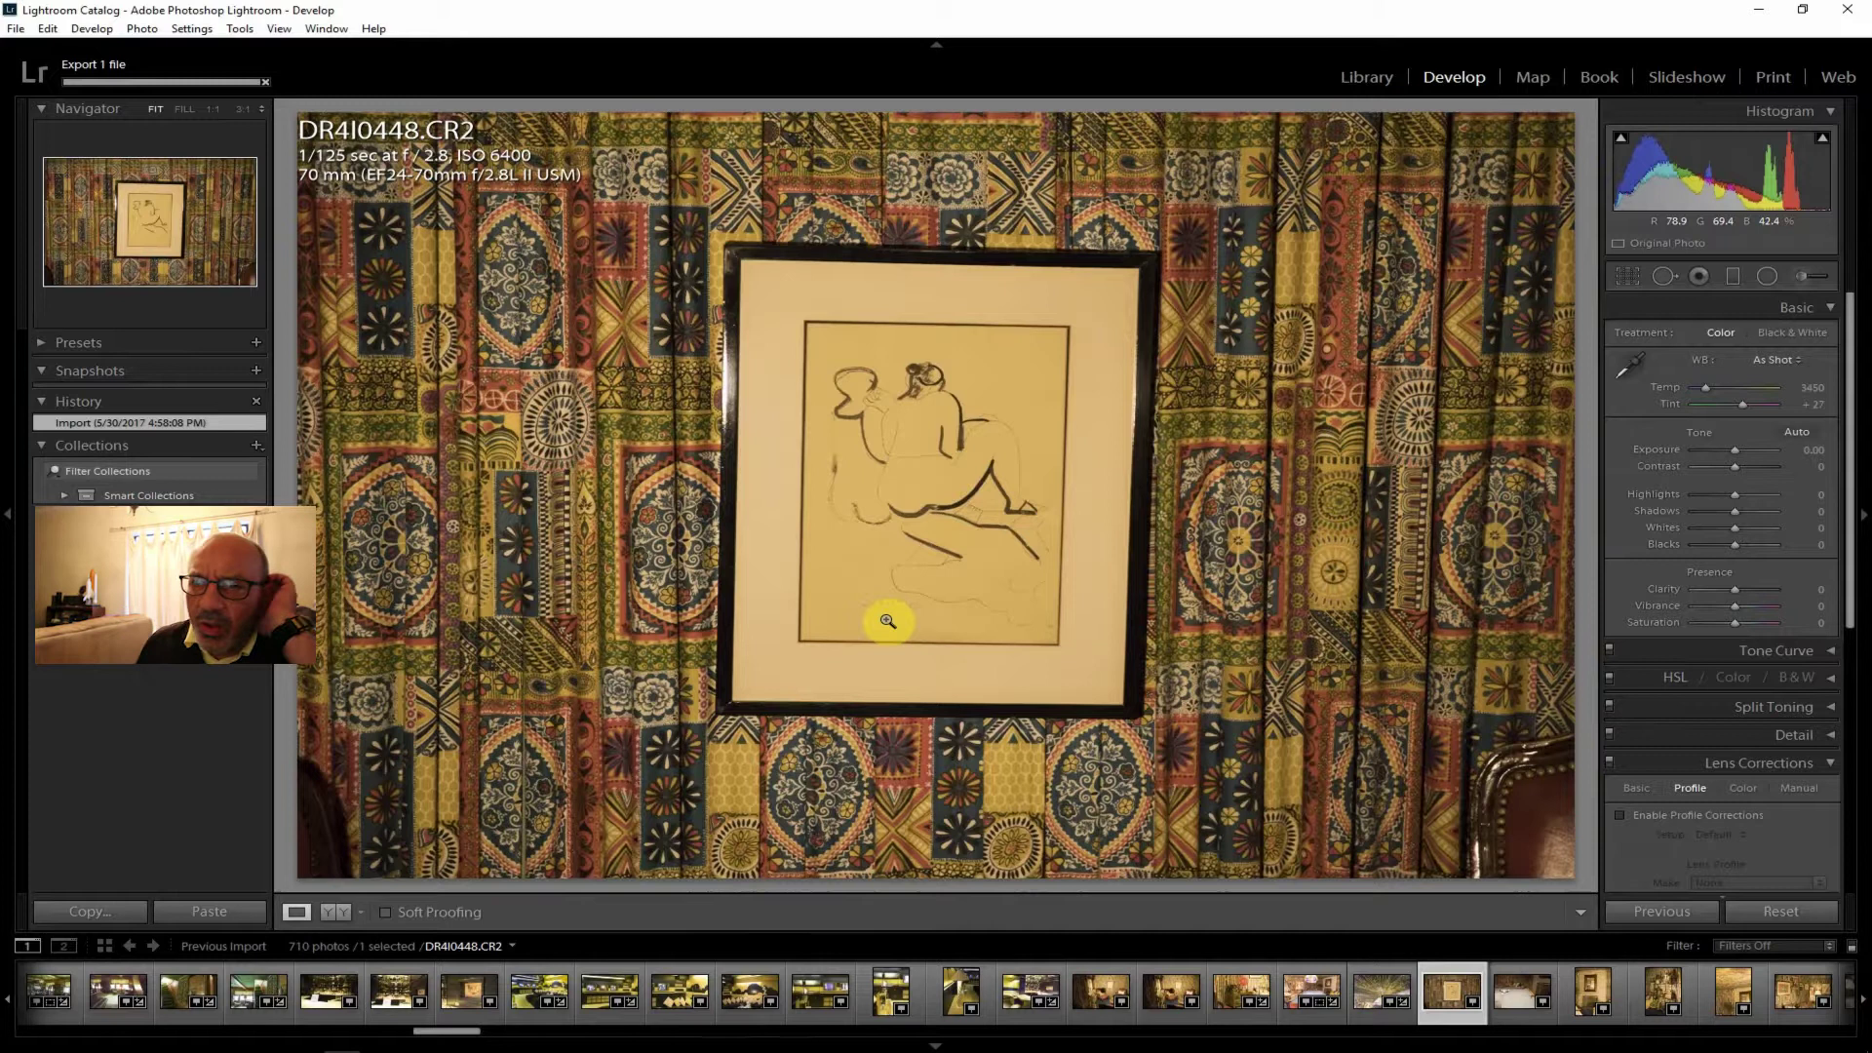
click(885, 619)
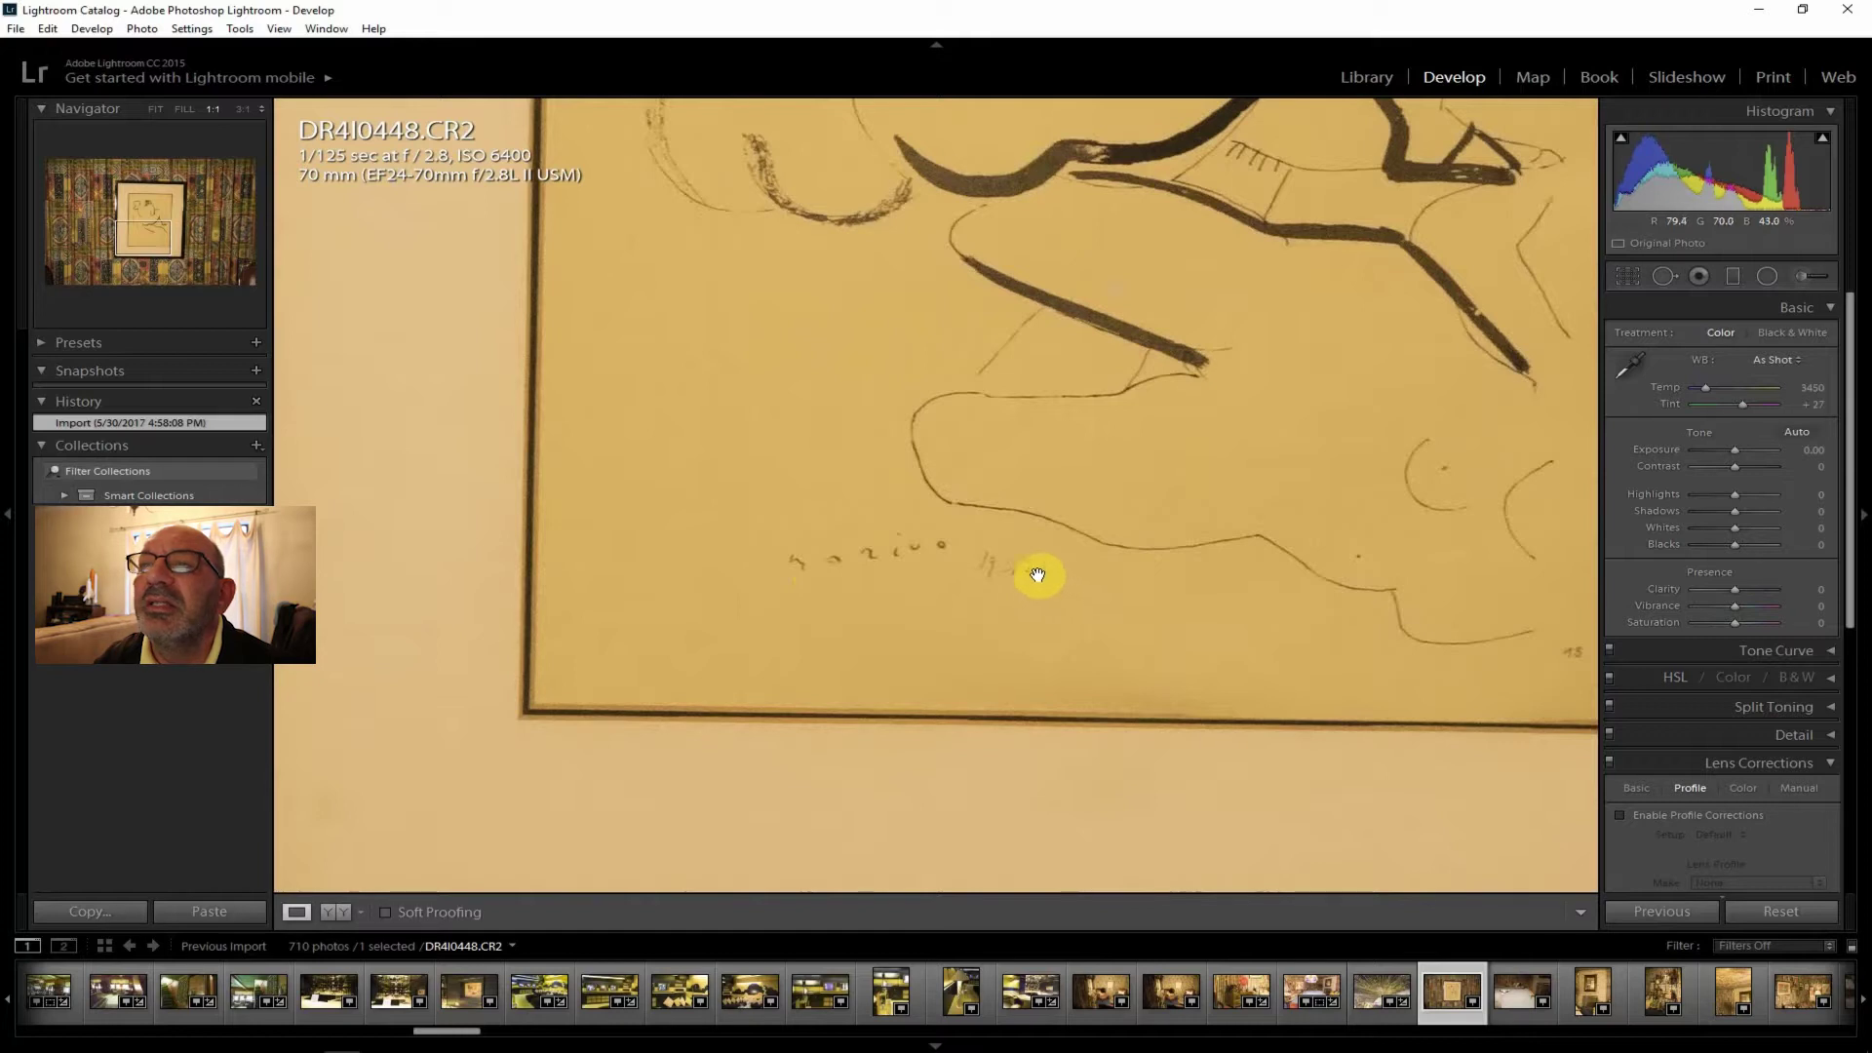
click(1014, 678)
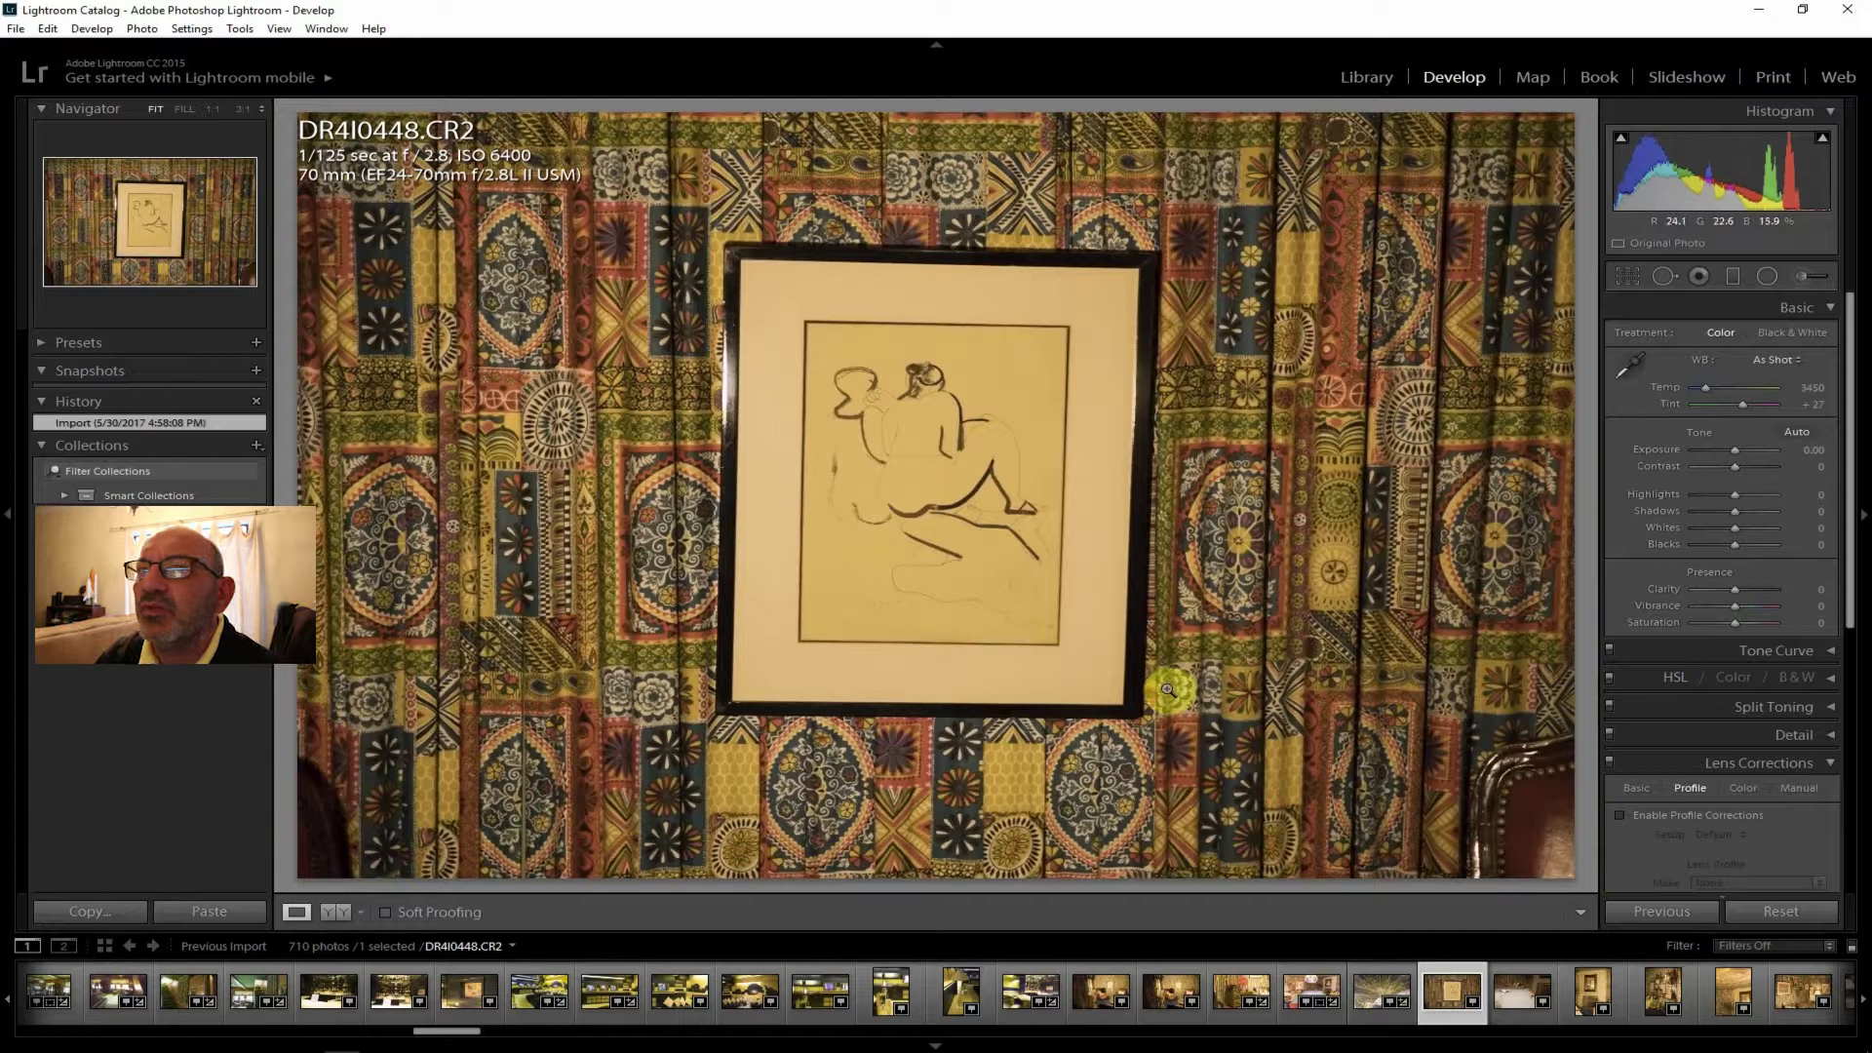
Open the pool table close-up DR4I0449.CR2 and examine the damaged cloth near the far corner pocket at full size.
click(1517, 998)
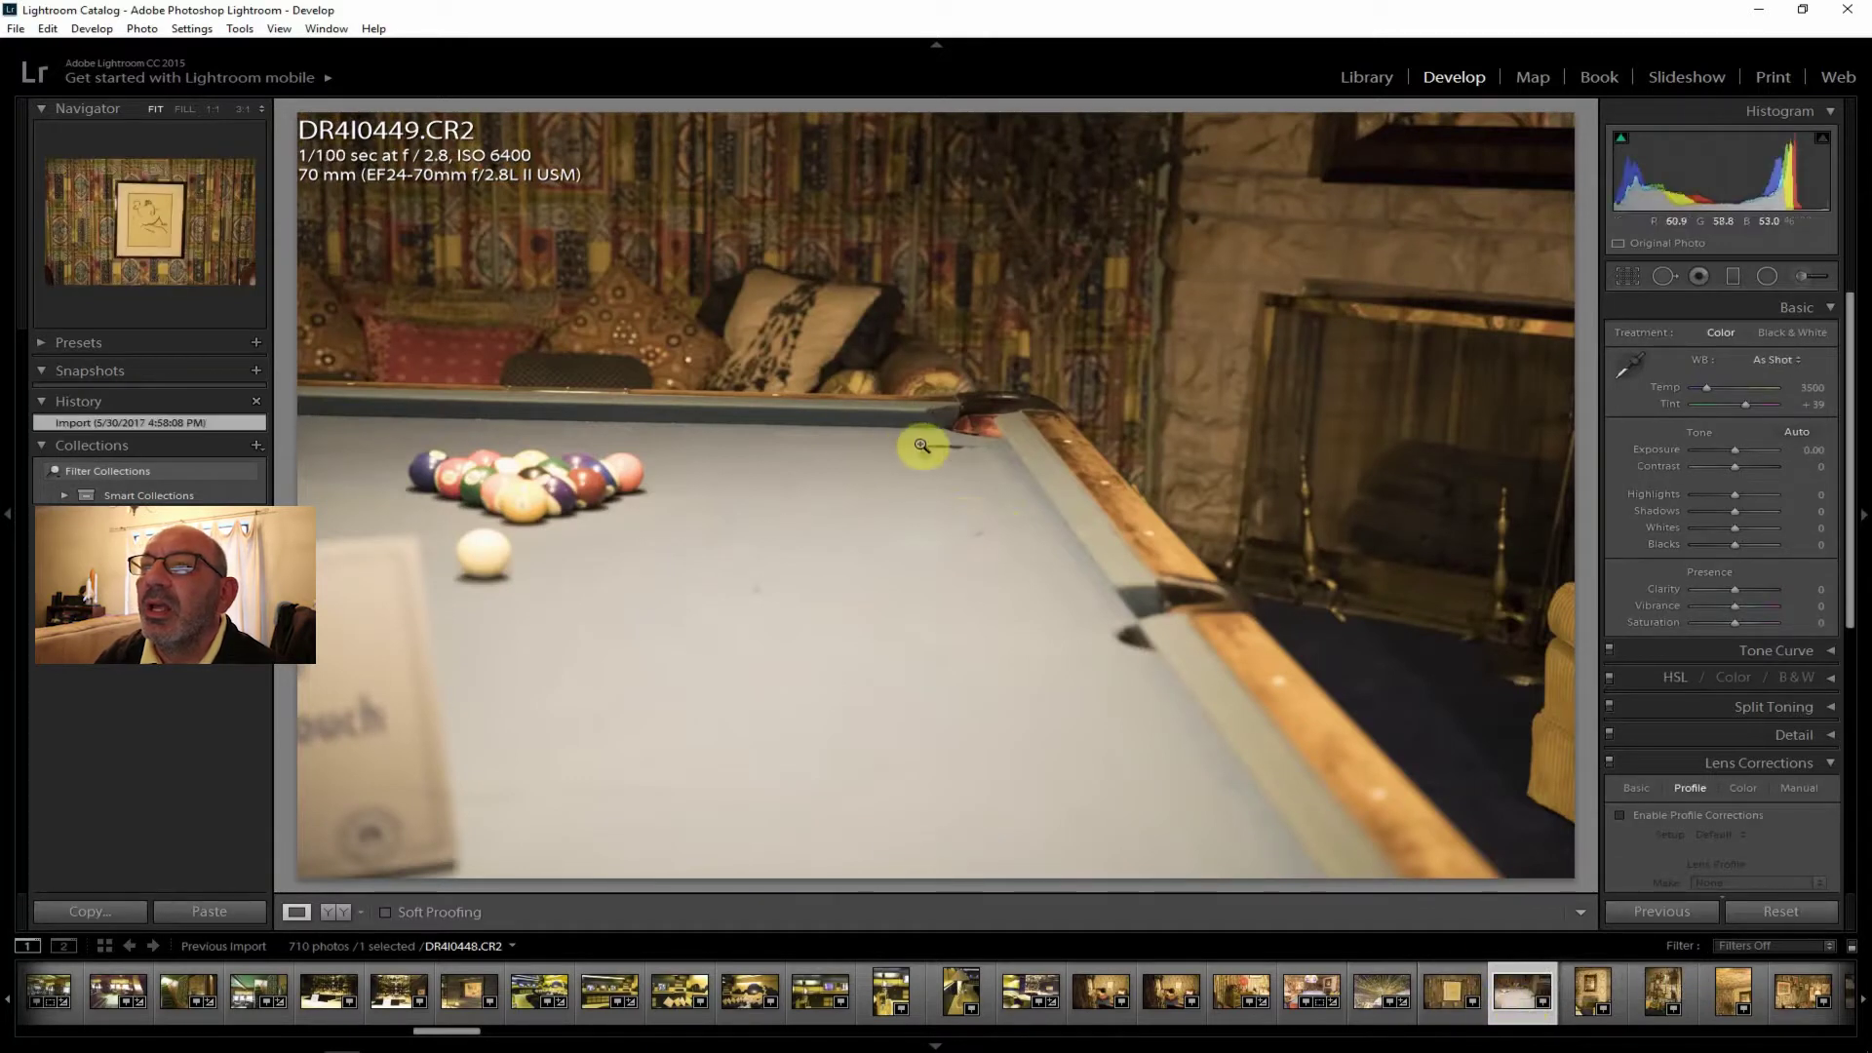
click(955, 479)
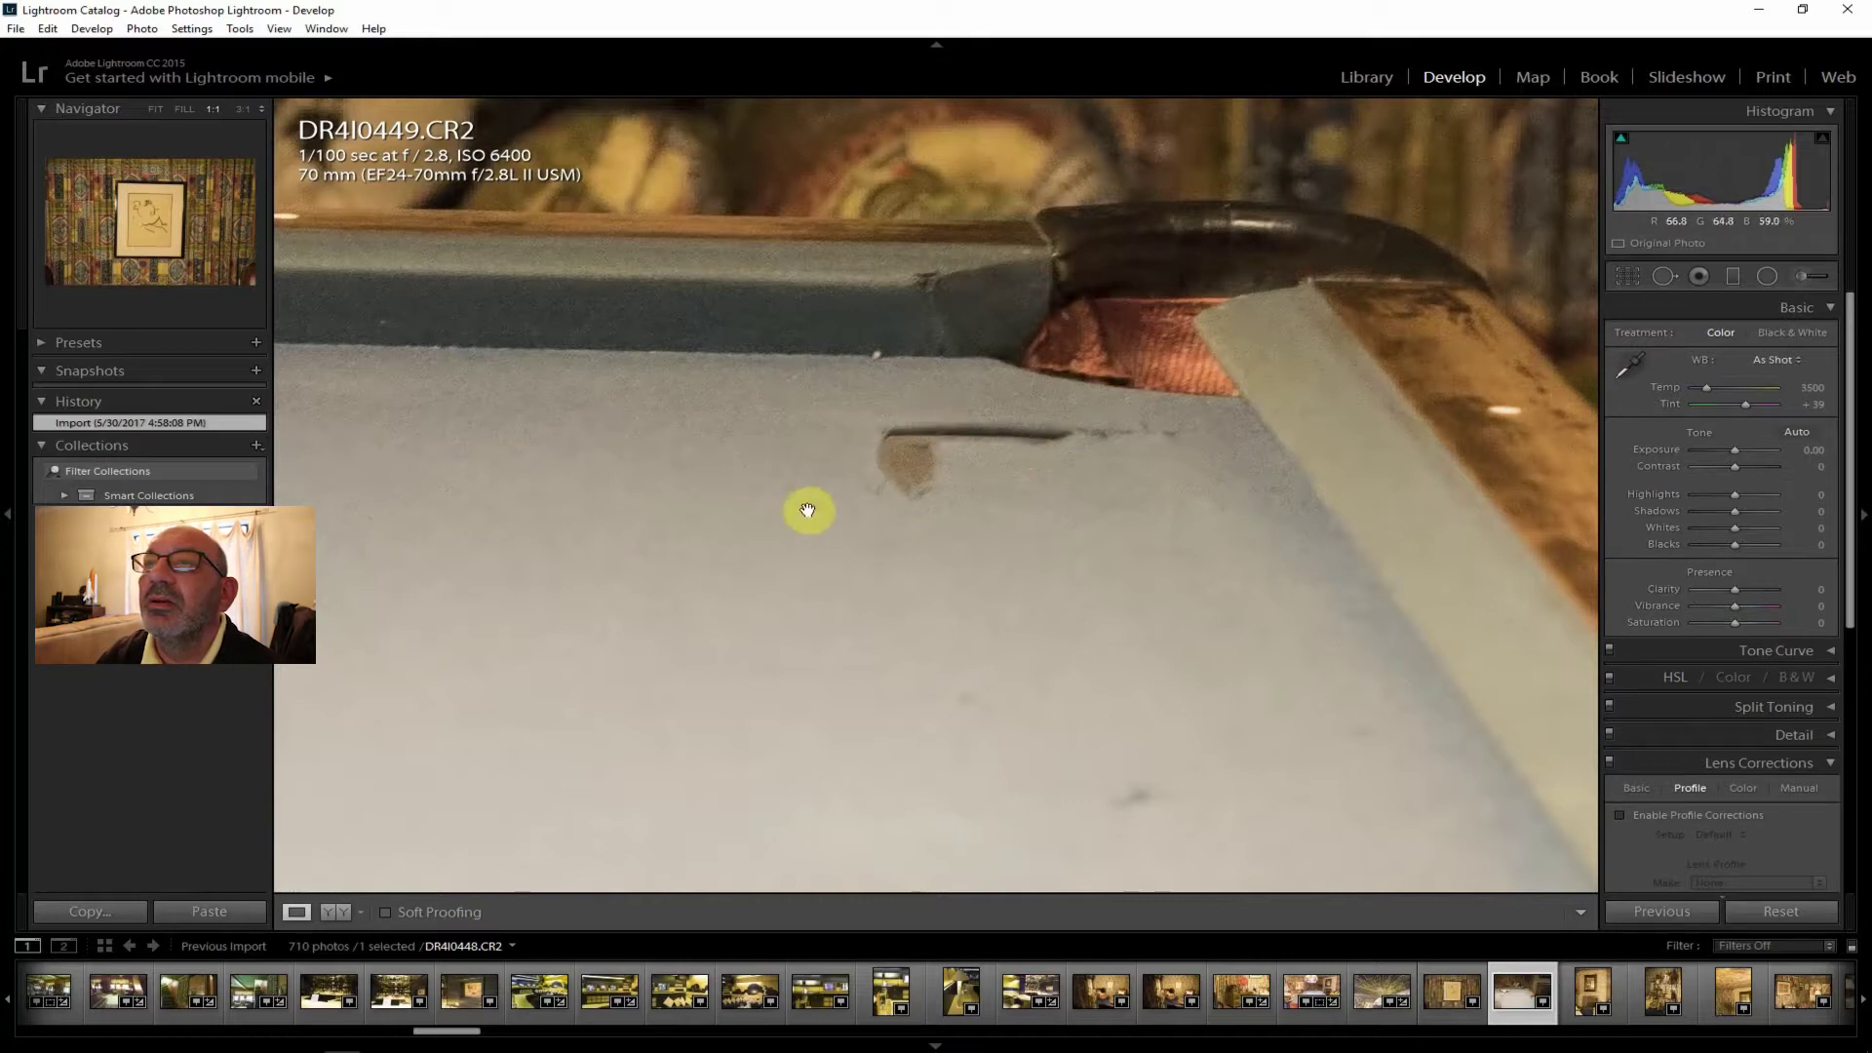
click(156, 113)
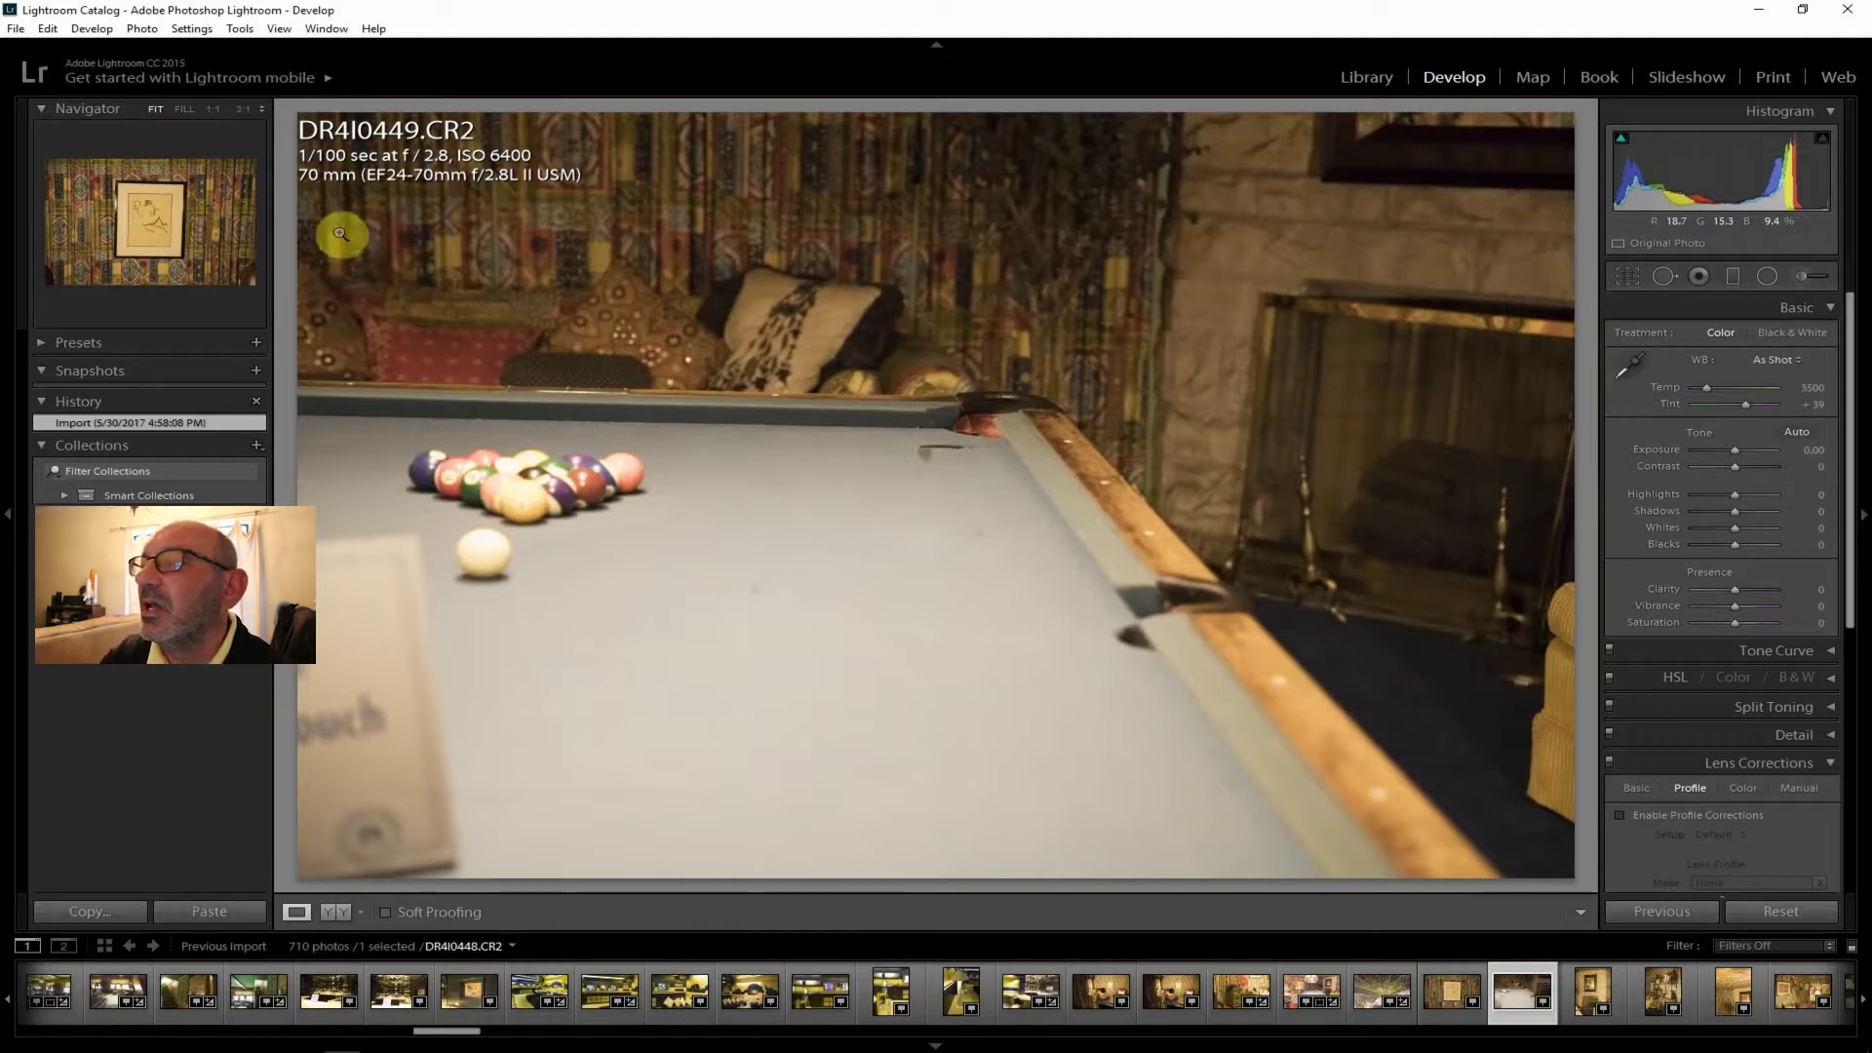
Enable lens profile corrections on the pool table close-up and set Contrast +19, white balance temperature 3191 and Clarity +19.
click(1683, 814)
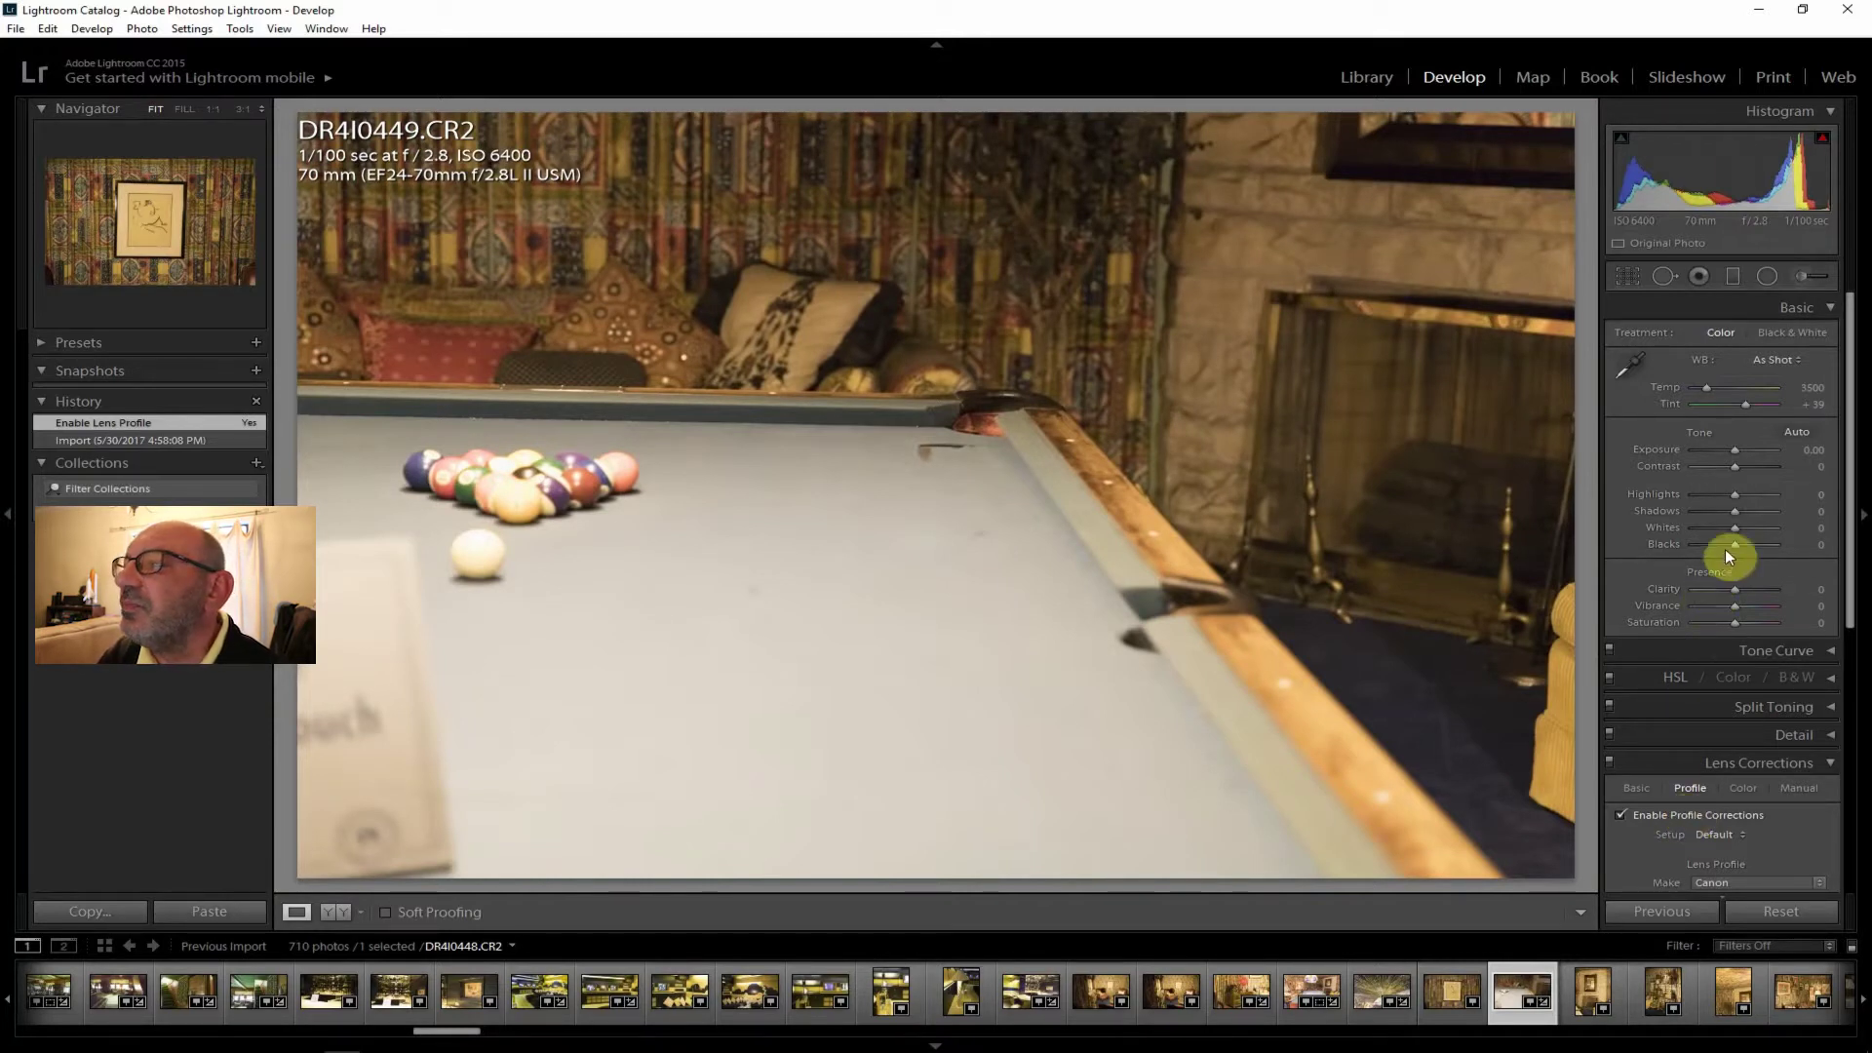
drag(1734, 466, 1745, 466)
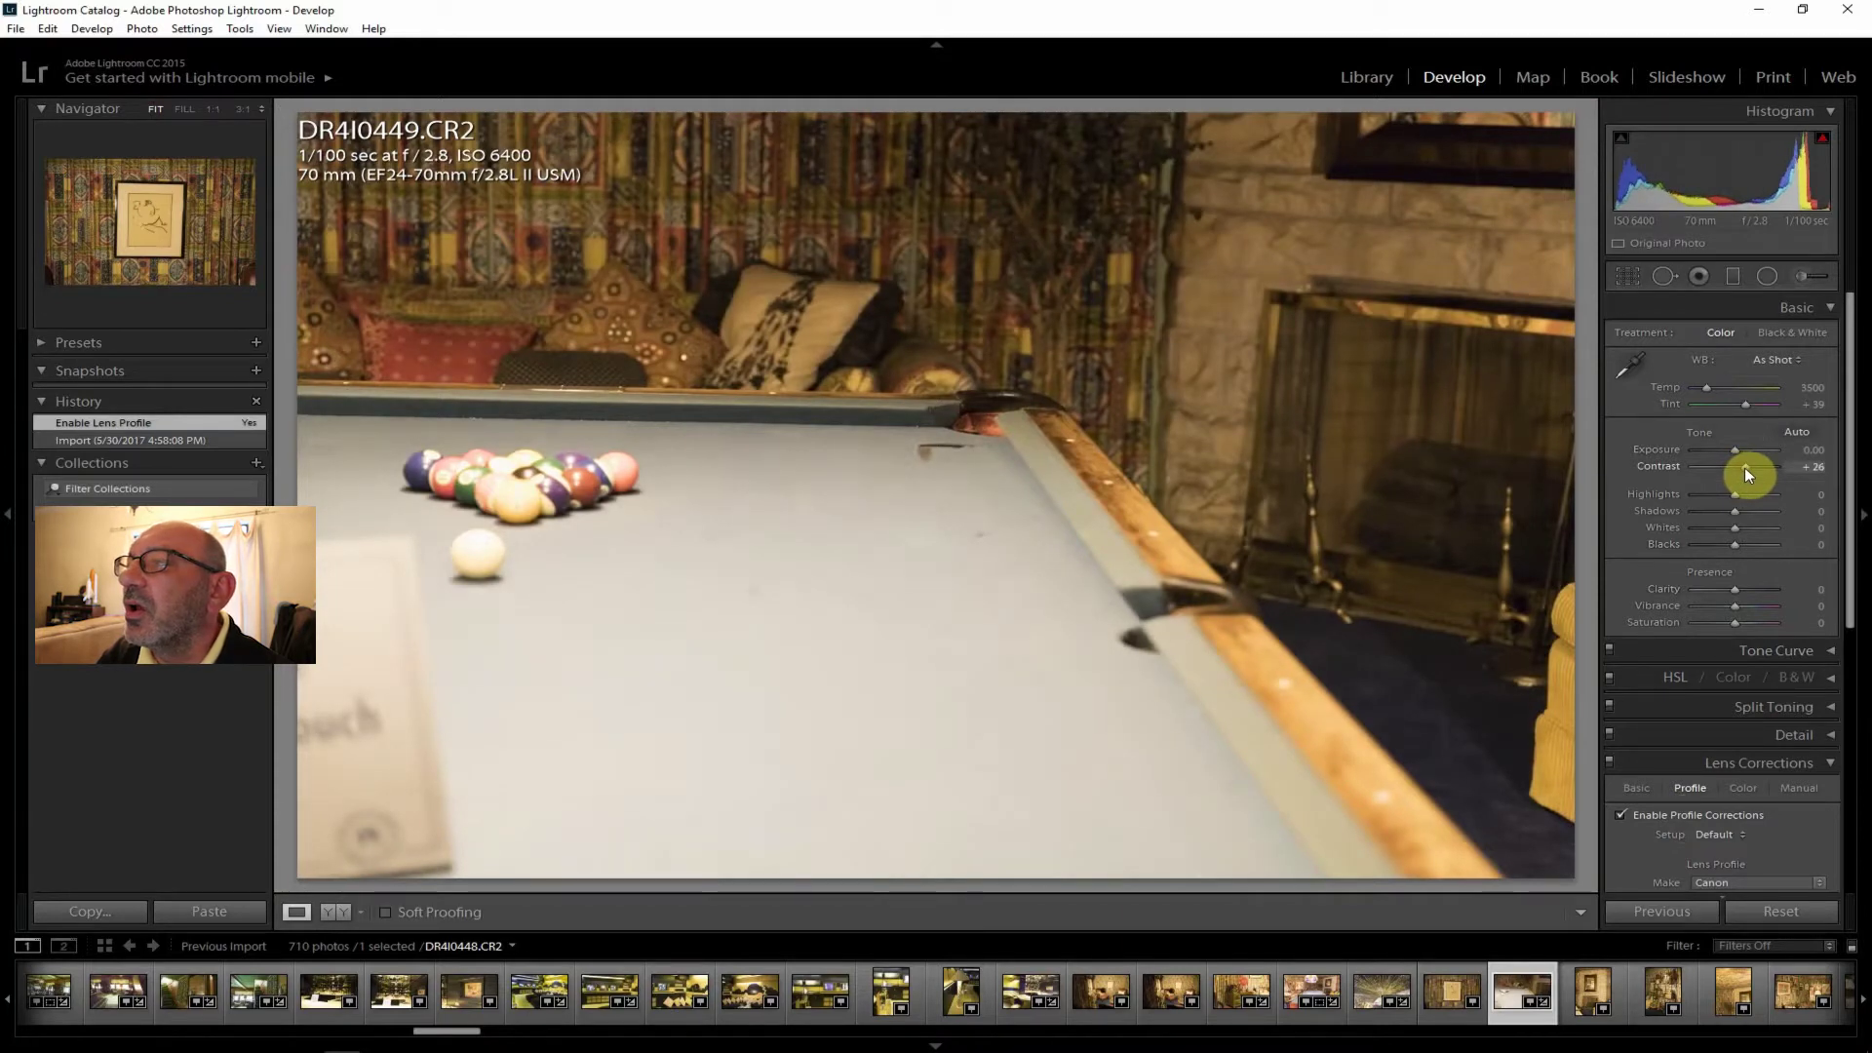
drag(1745, 468, 1742, 468)
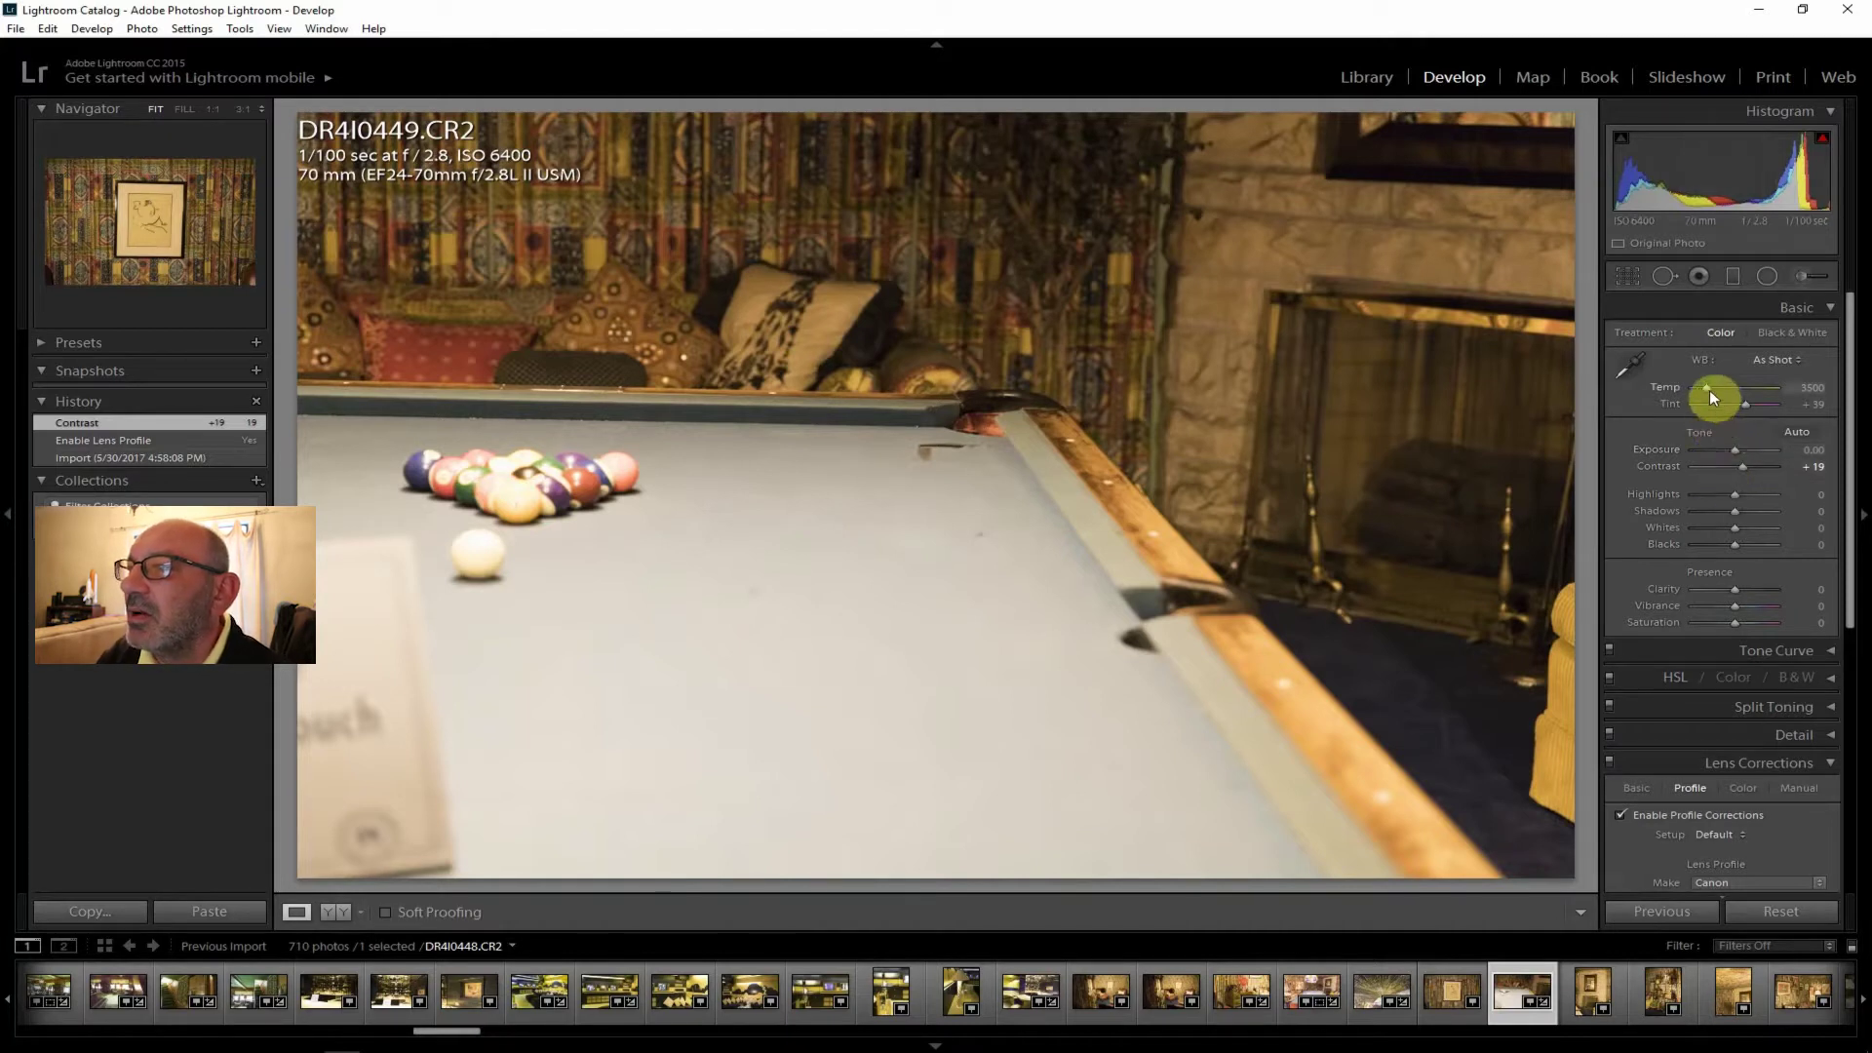
drag(1708, 386, 1704, 386)
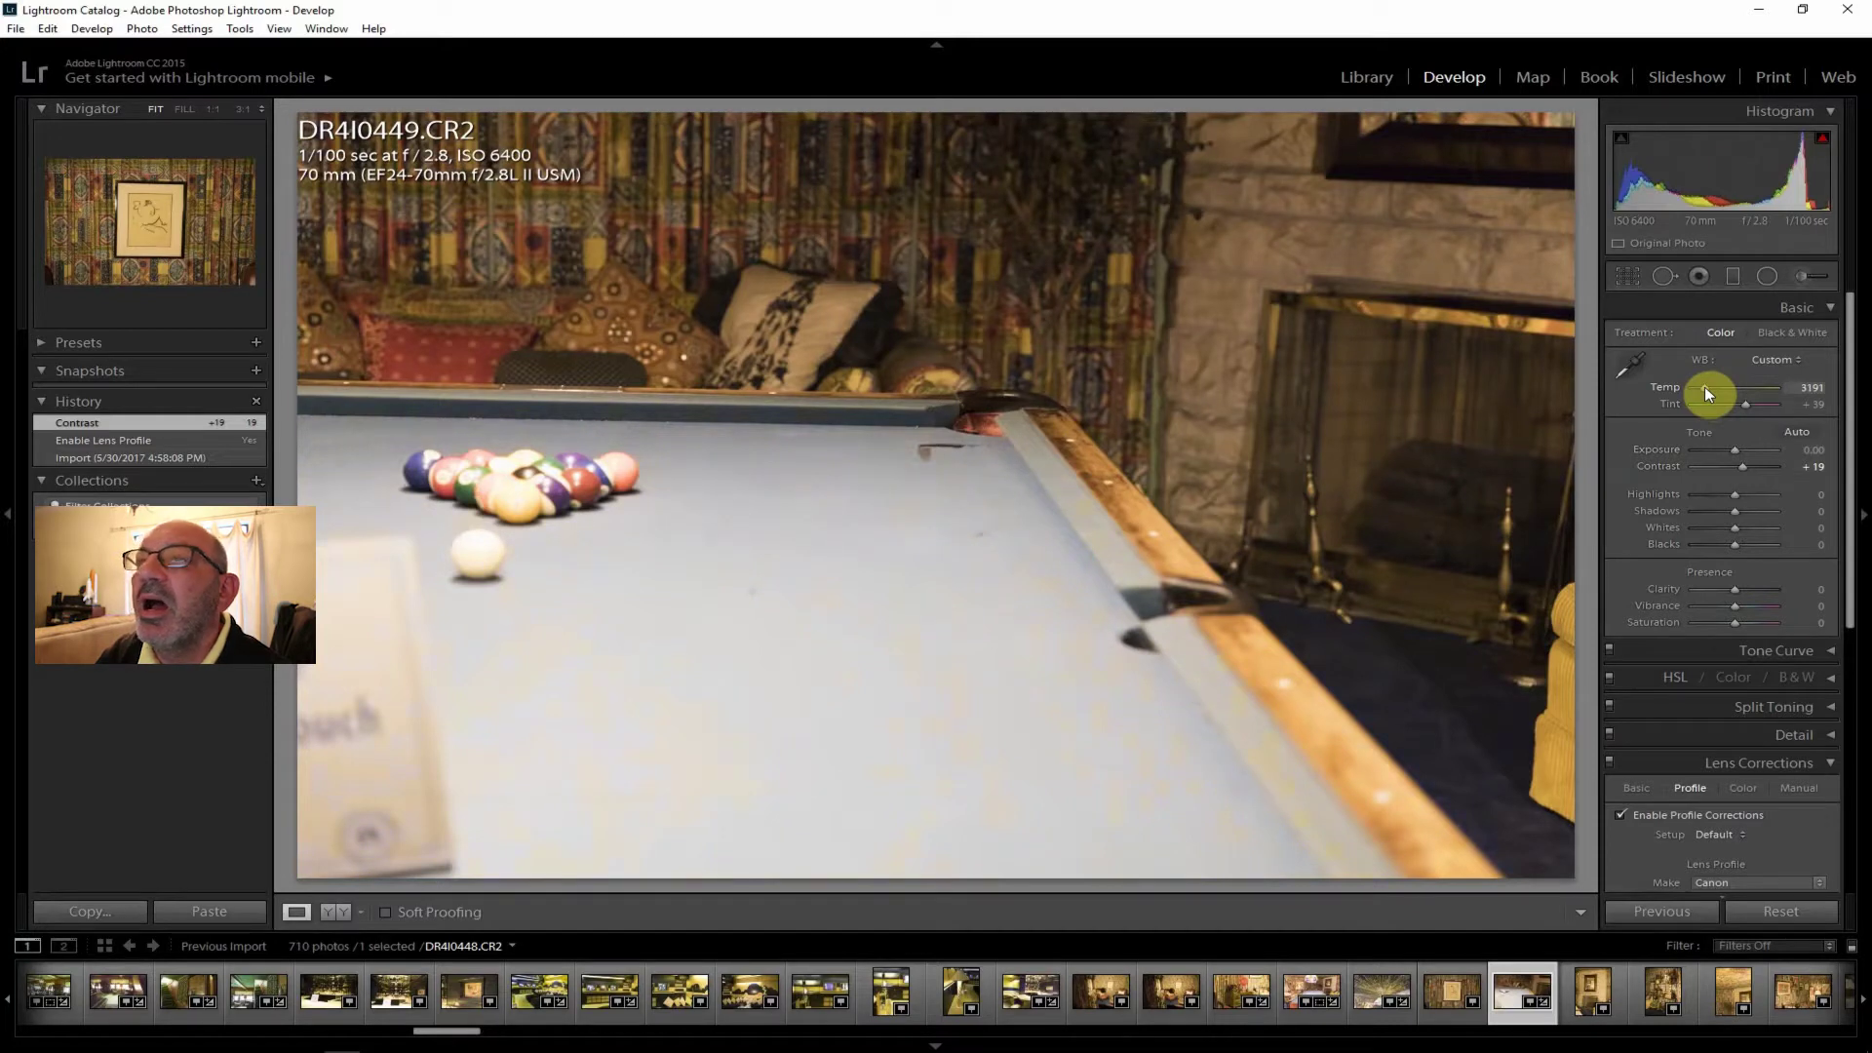
drag(1704, 386, 1704, 386)
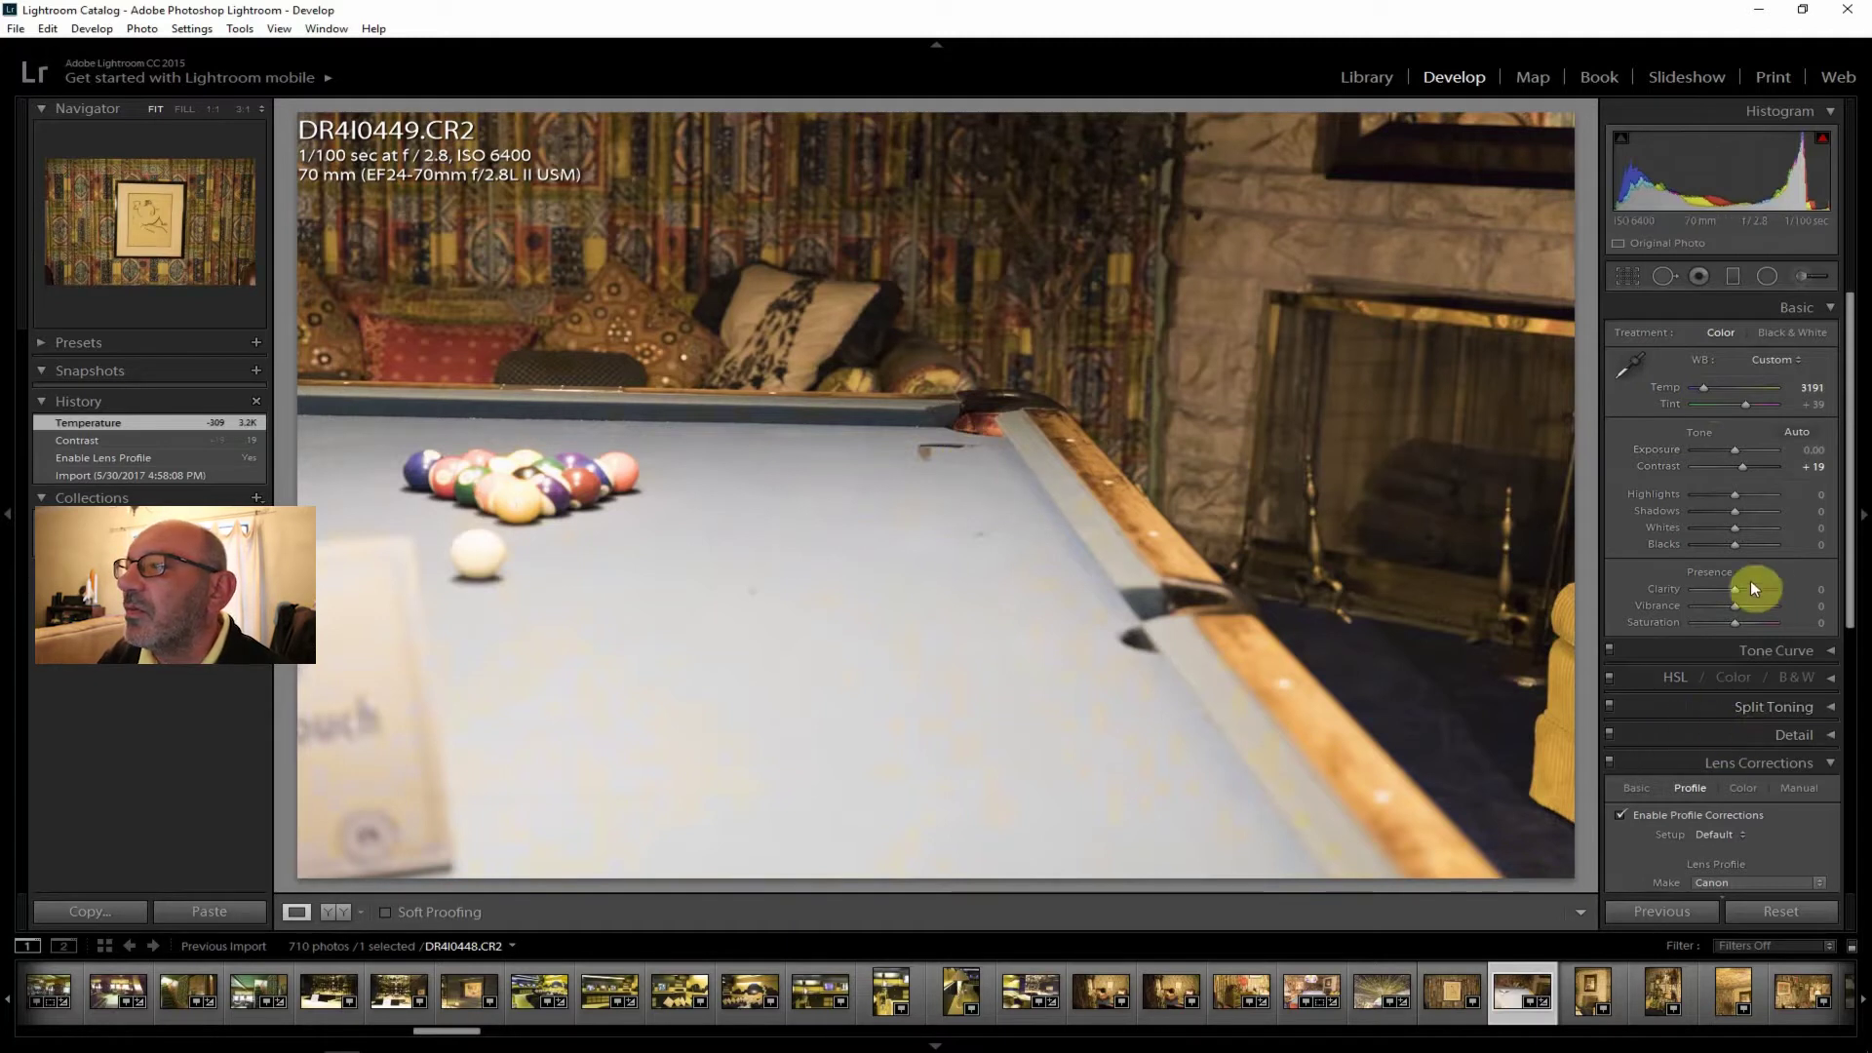
drag(1740, 585, 1741, 585)
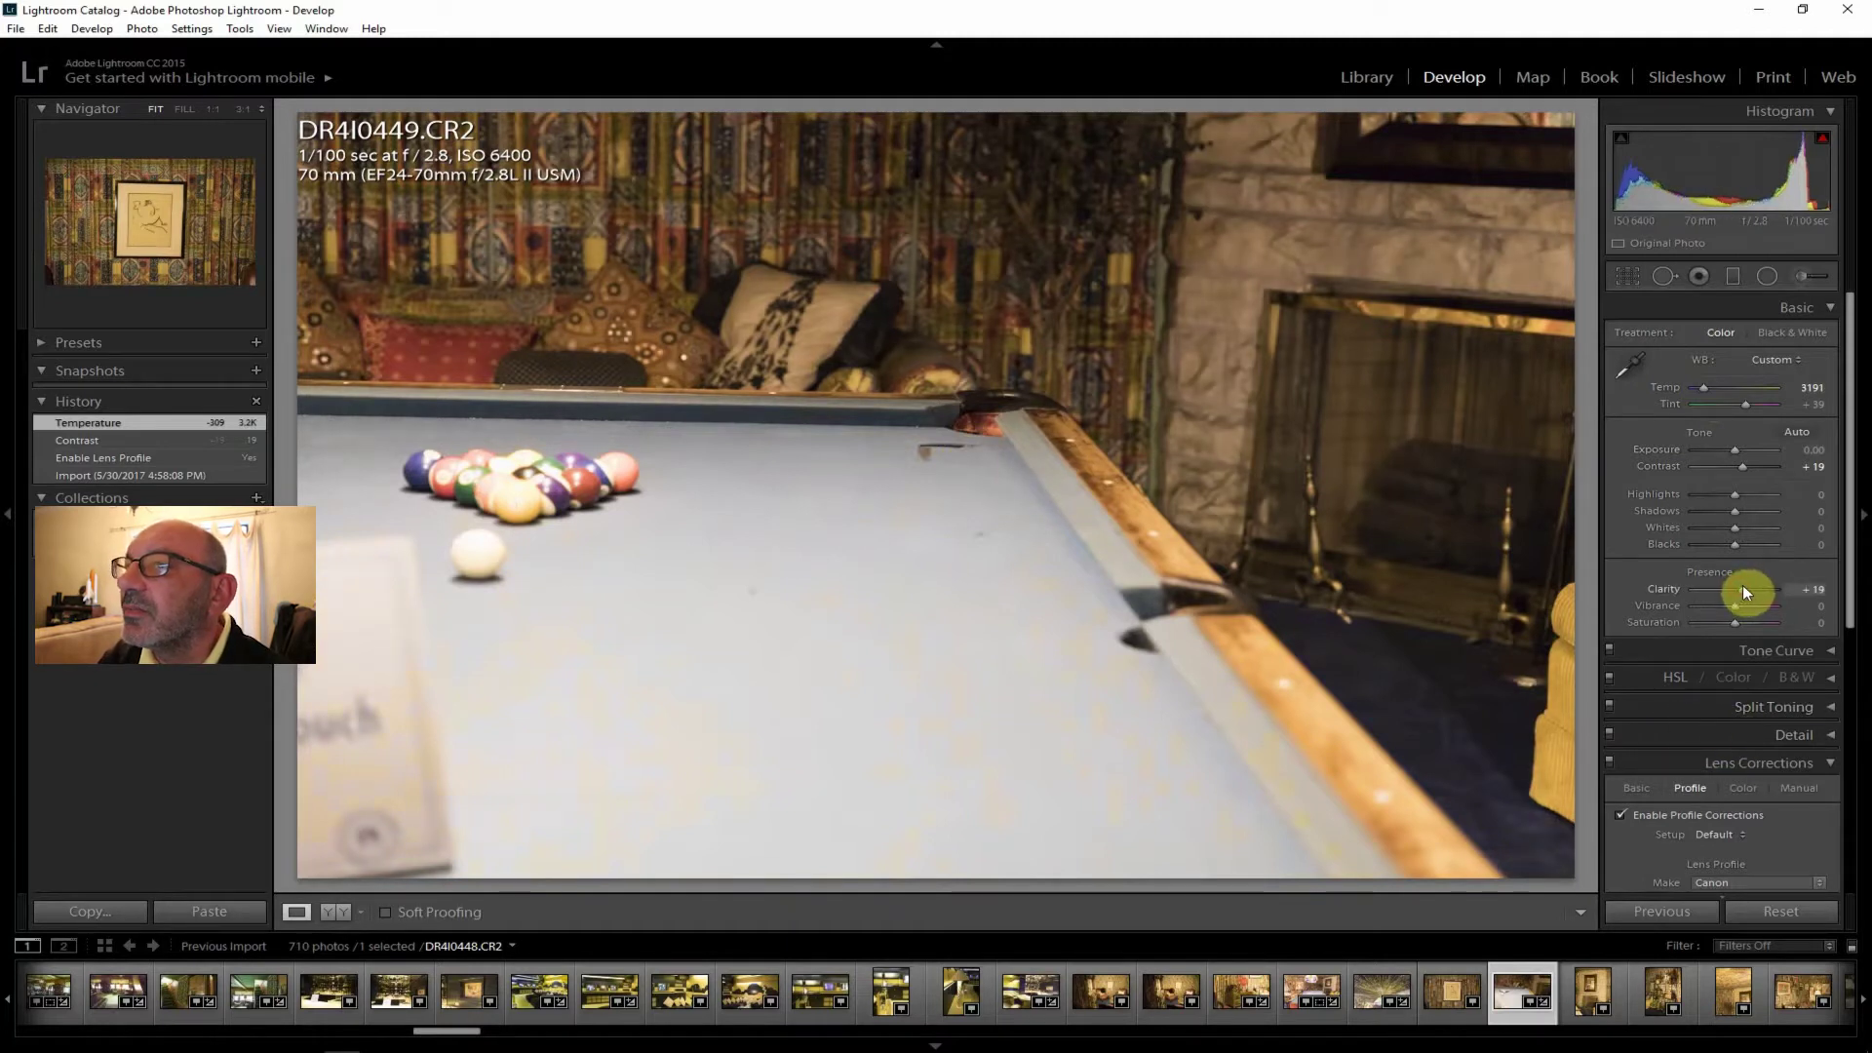
Set Shadows to +50, Highlights to -31 and Exposure to +0.71 on the pool table close-up.
drag(1735, 511, 1753, 512)
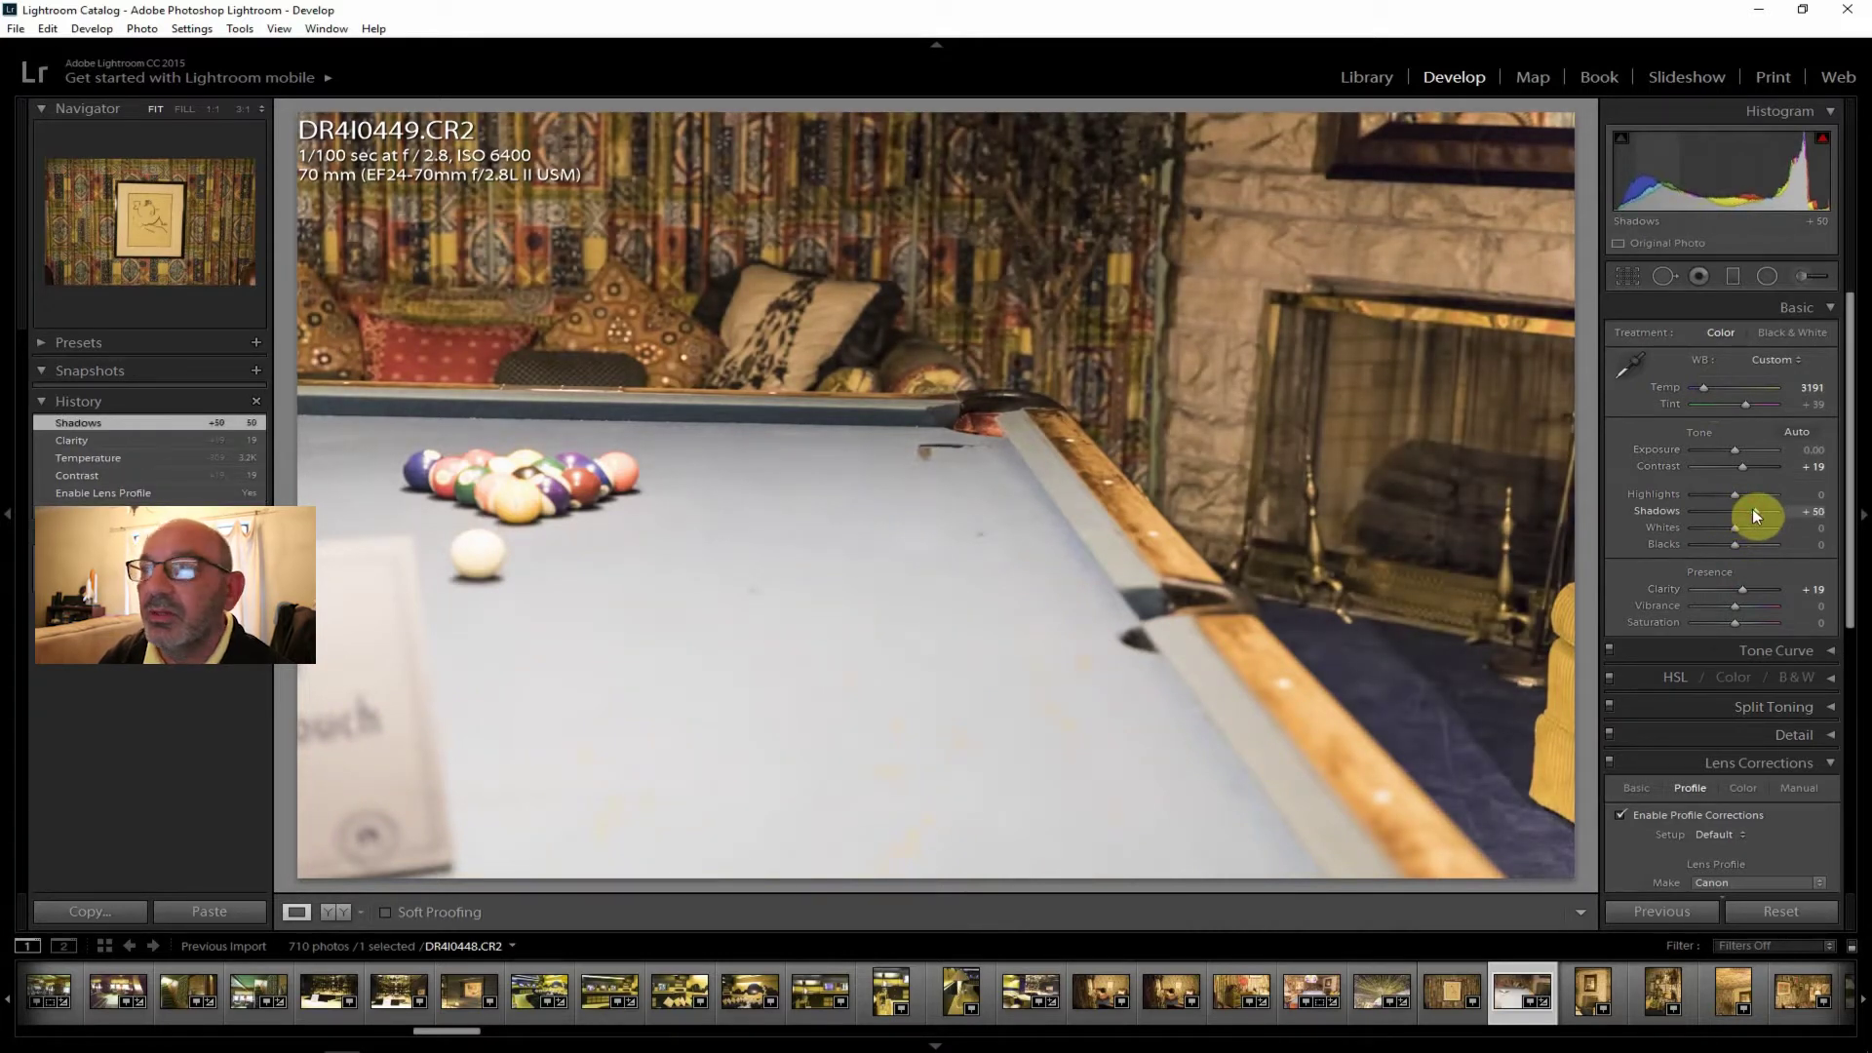
drag(1734, 495, 1741, 446)
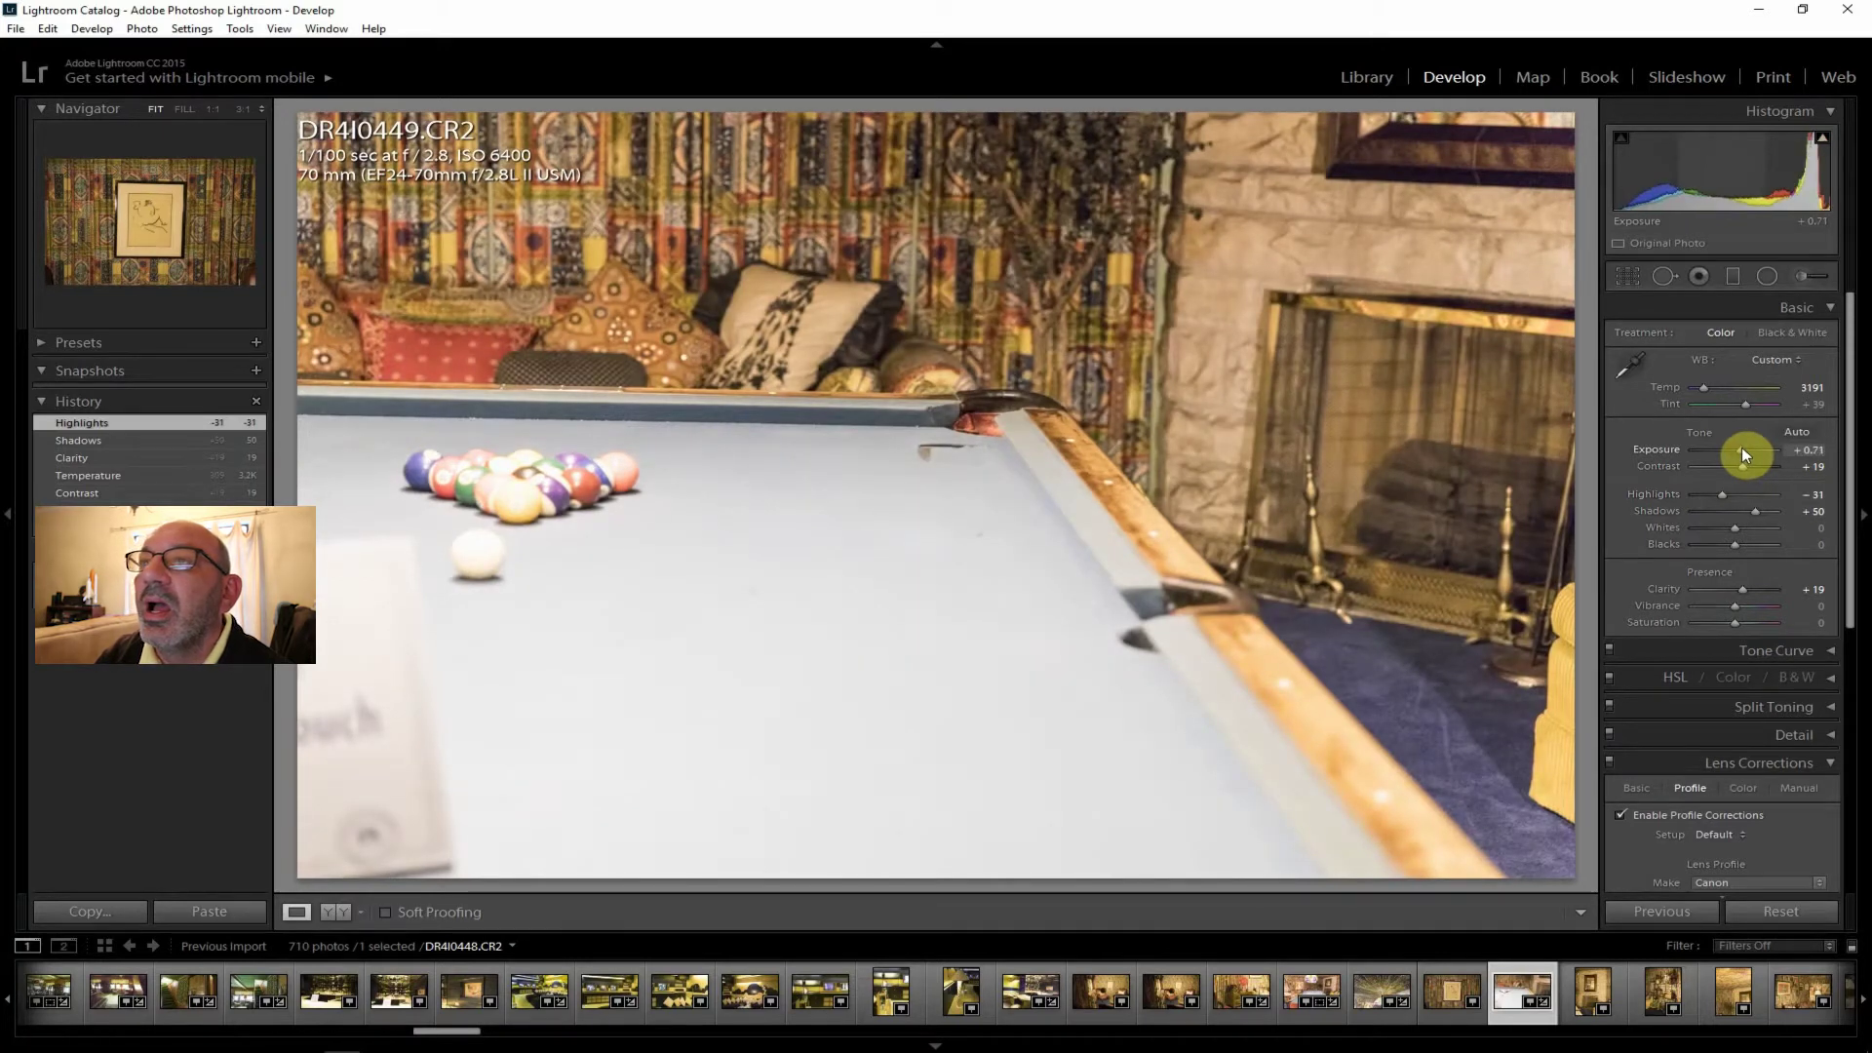
drag(1741, 446, 1742, 447)
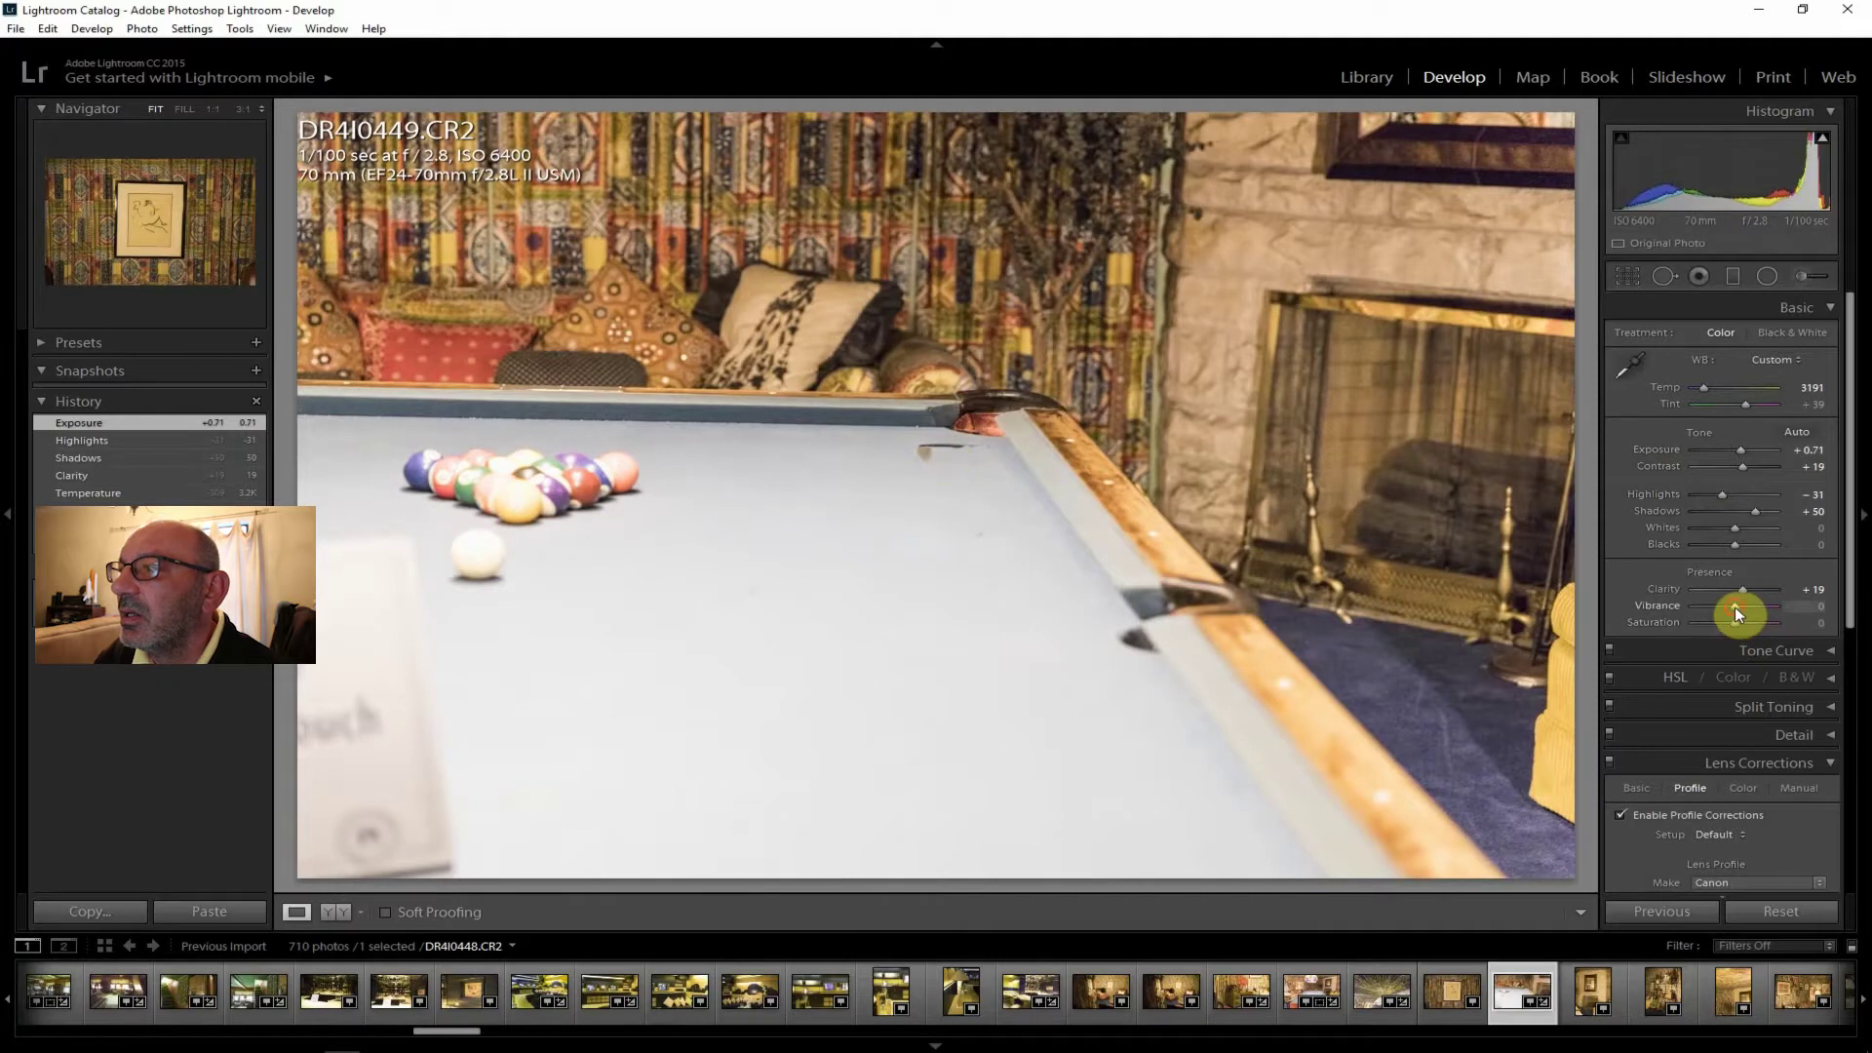
Set Vibrance to +14, Saturation to +12 and Dehaze to +14 on the pool table close-up.
drag(1737, 604, 1740, 625)
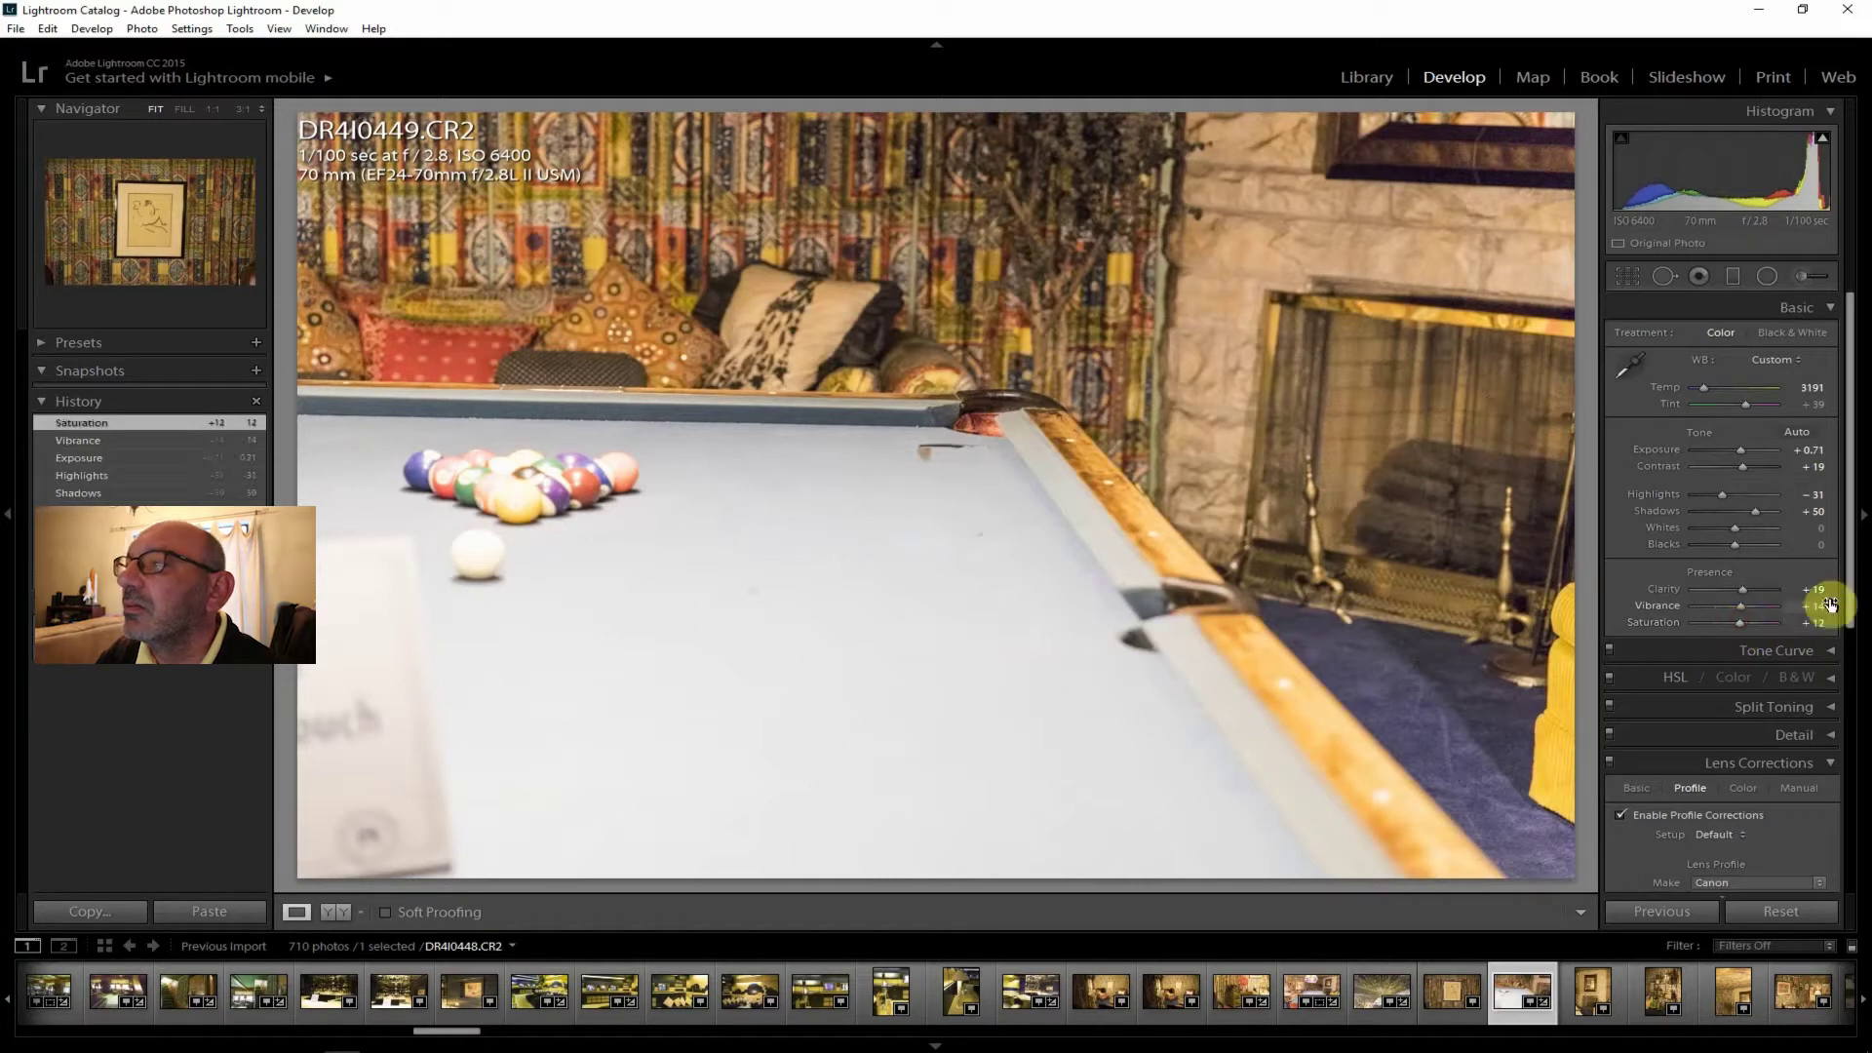
drag(1842, 598, 1842, 882)
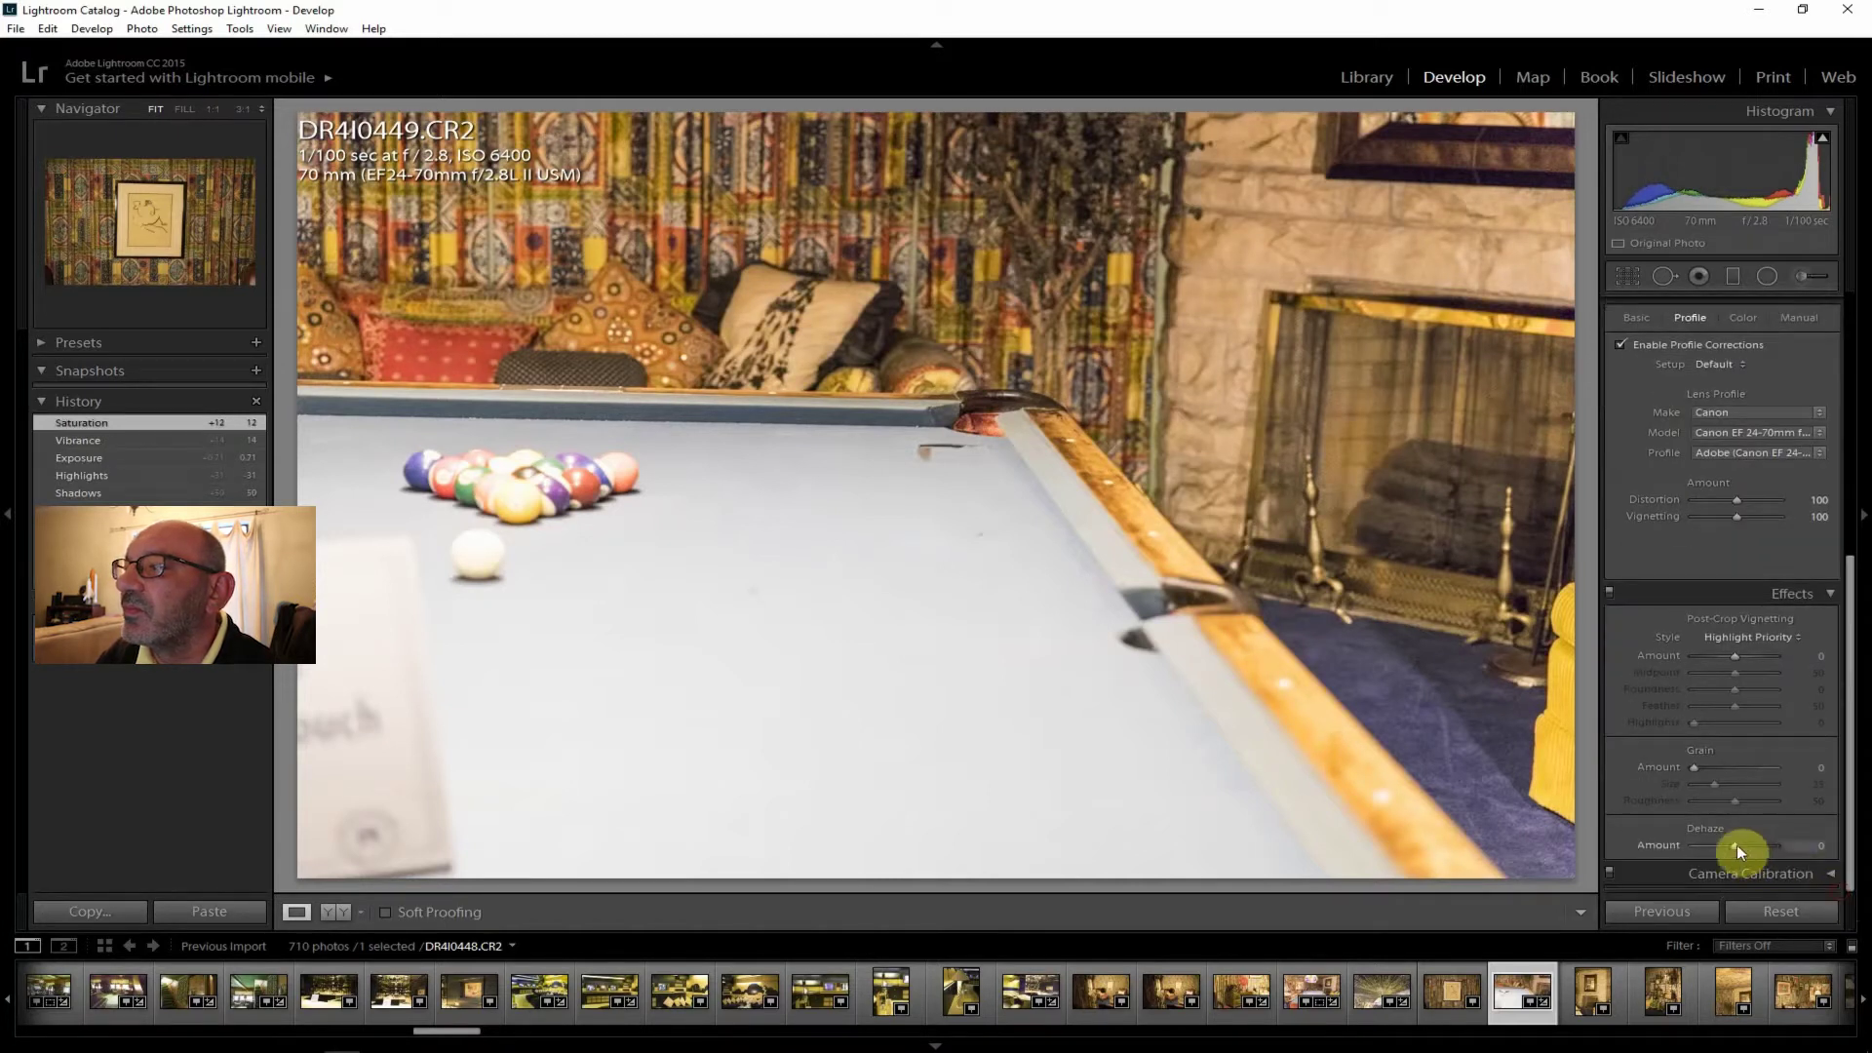
drag(1742, 842, 1741, 840)
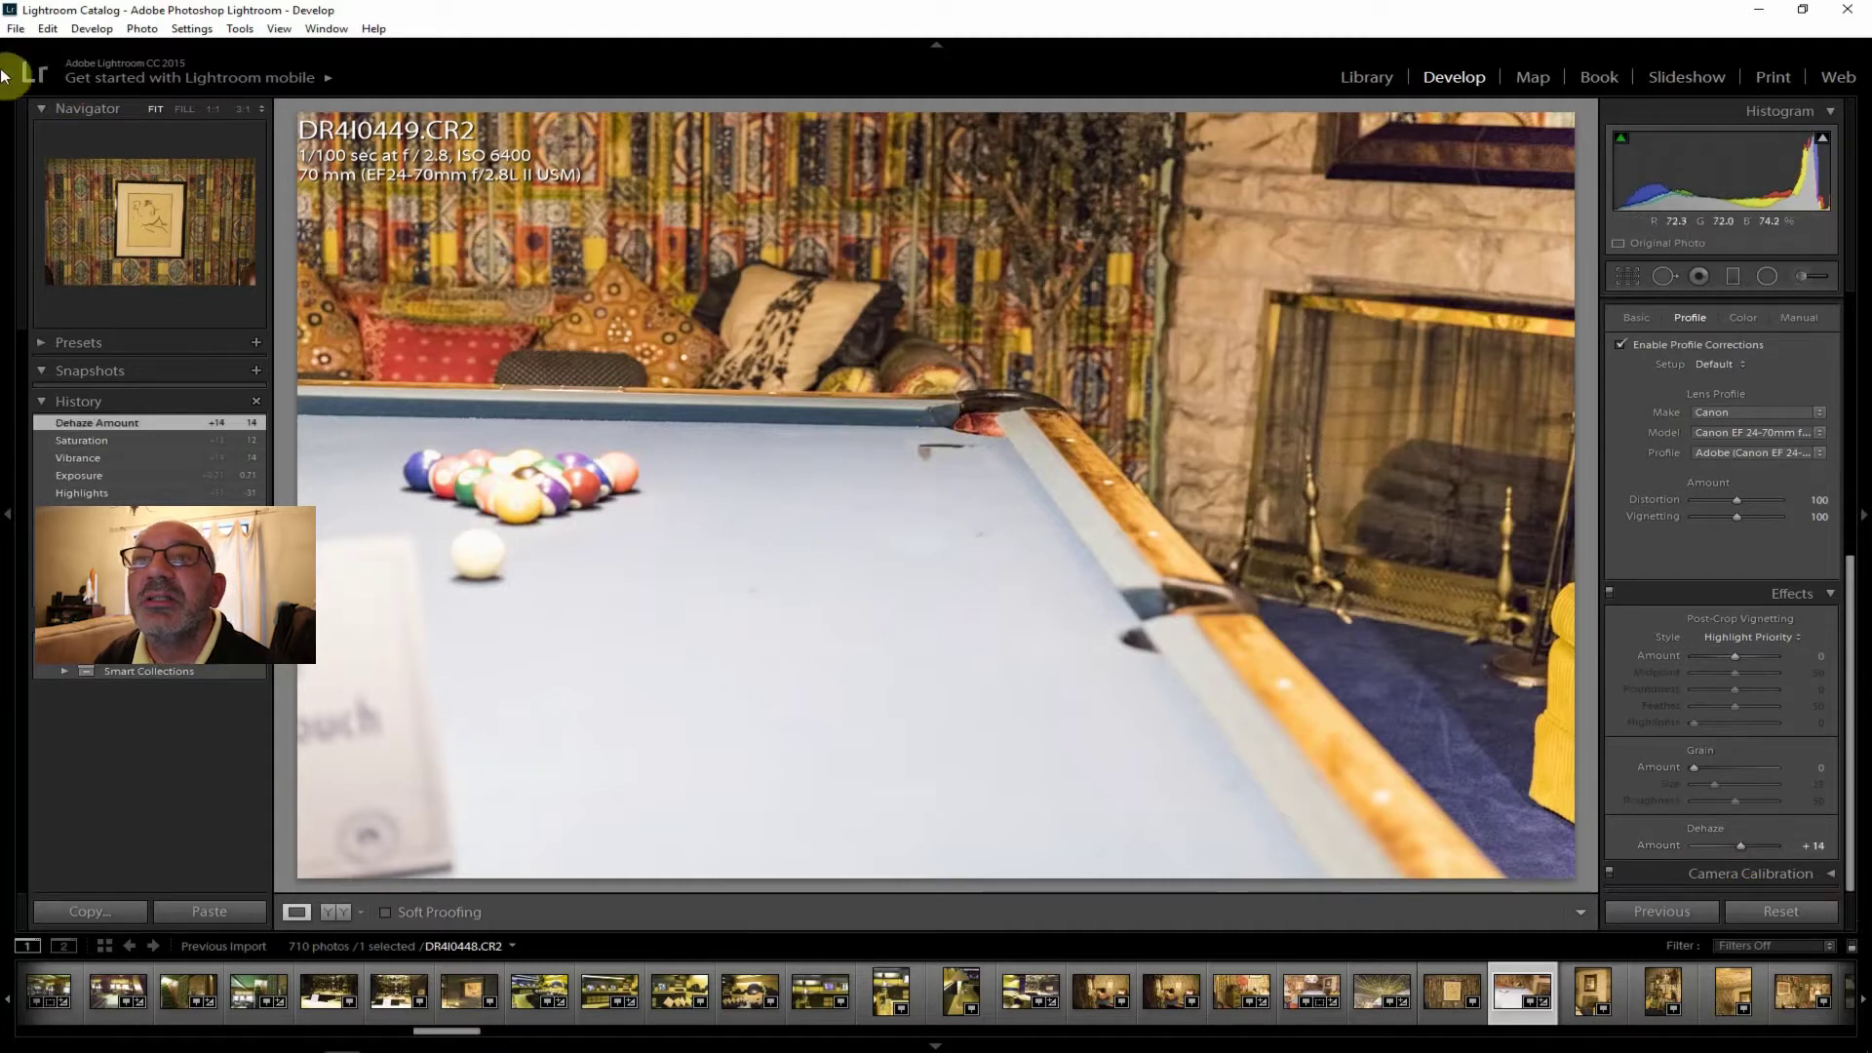
Fine-tune the white balance of the pool table close-up to a temperature of 3071.
drag(1843, 689, 1847, 418)
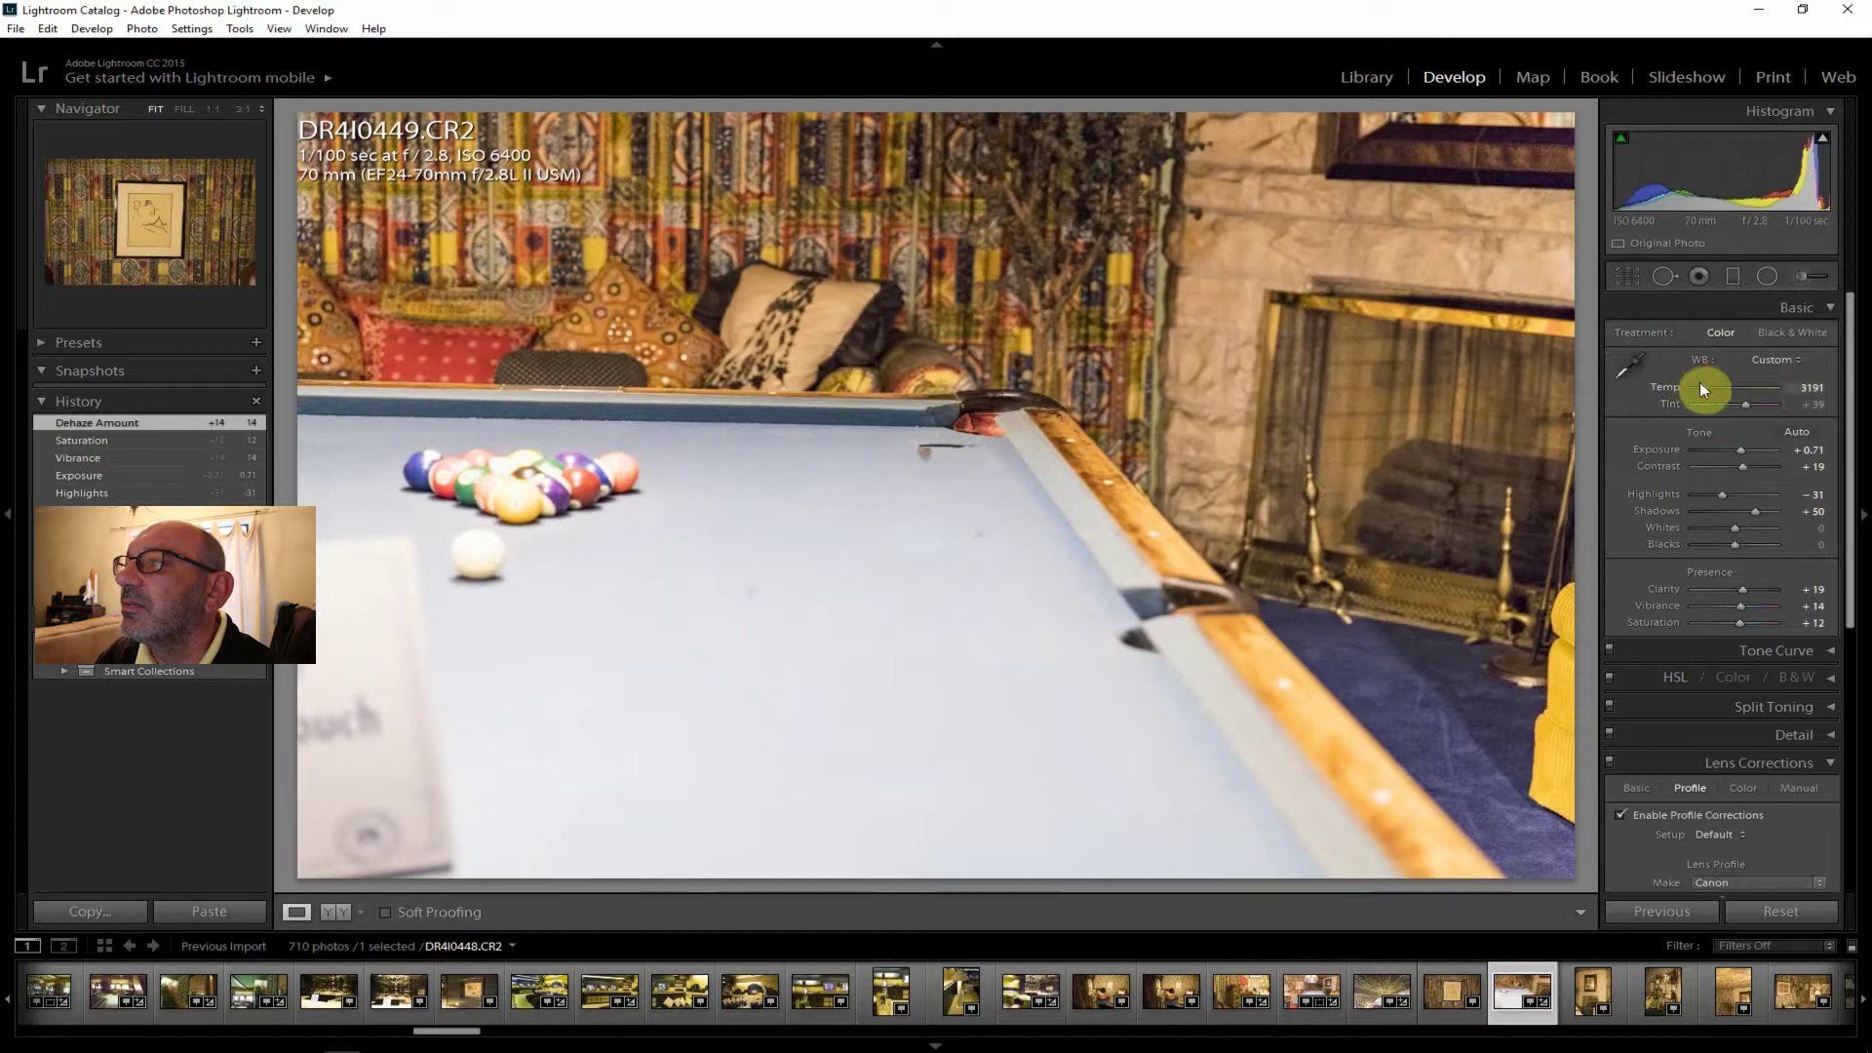
drag(1704, 387, 1699, 387)
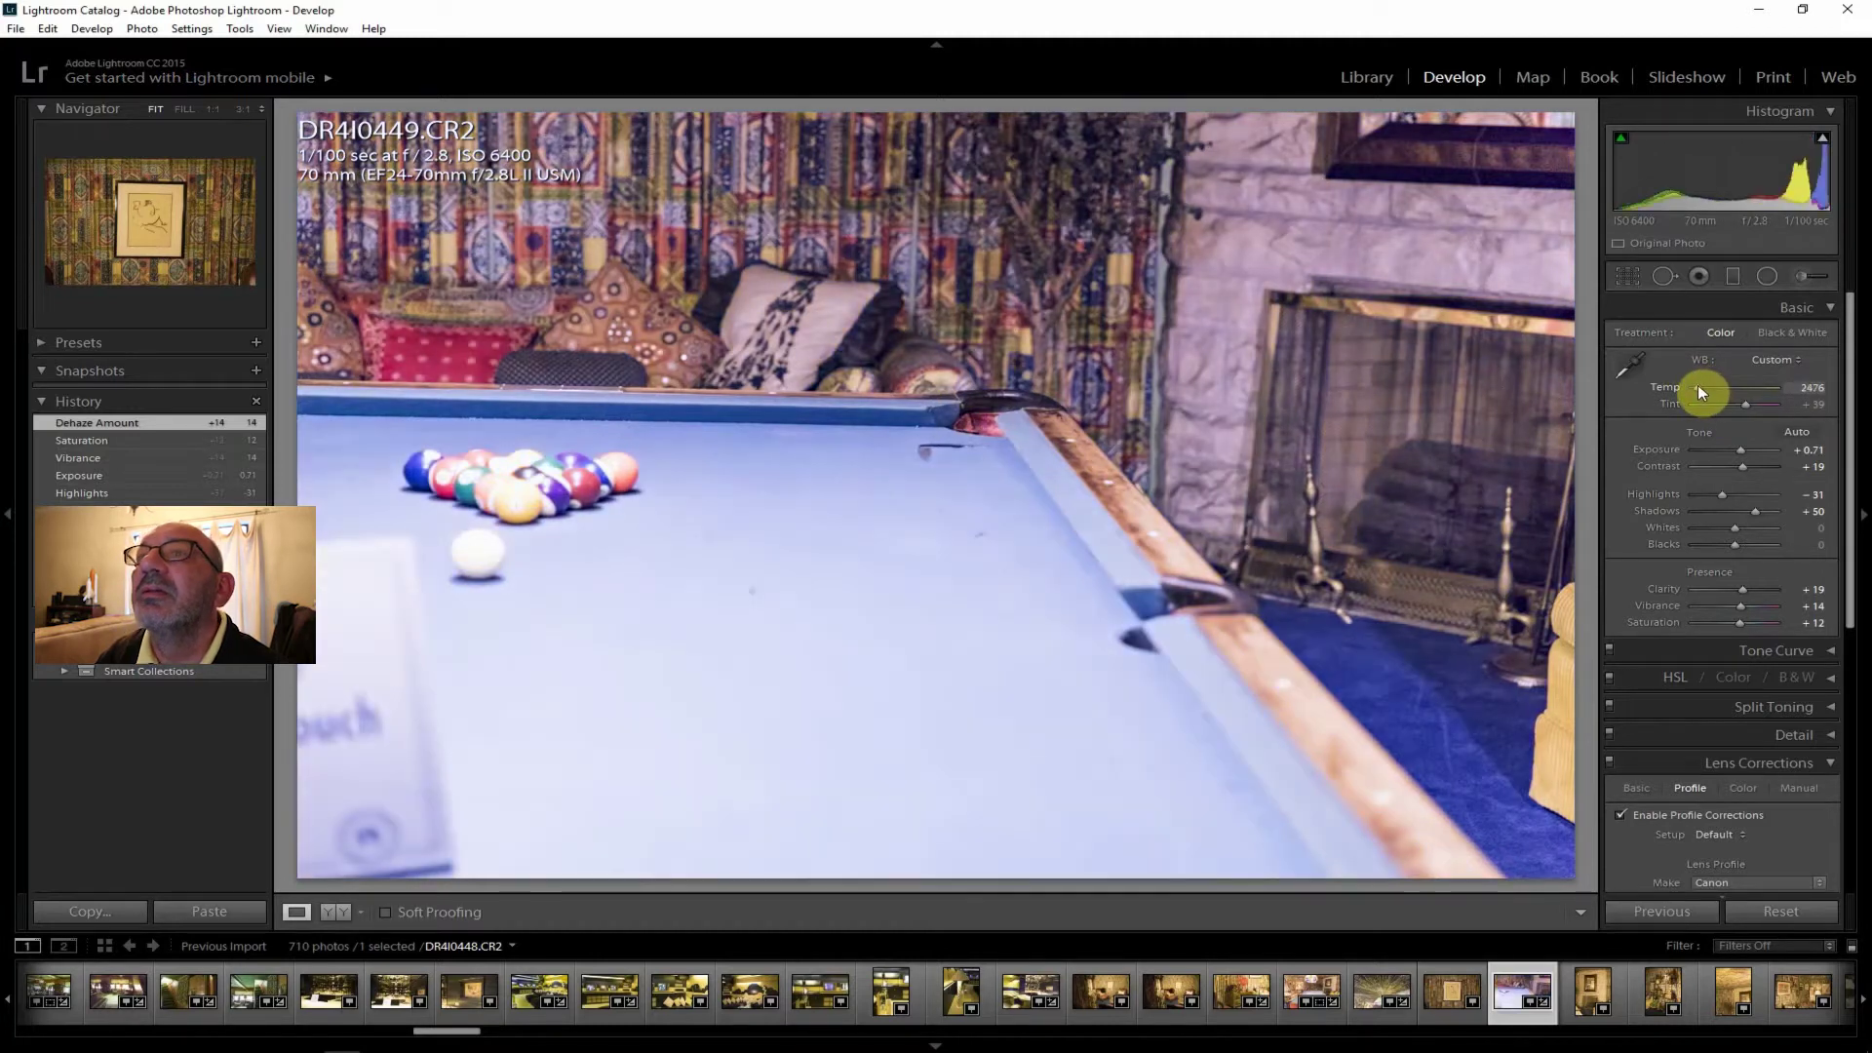
drag(1699, 387, 1703, 387)
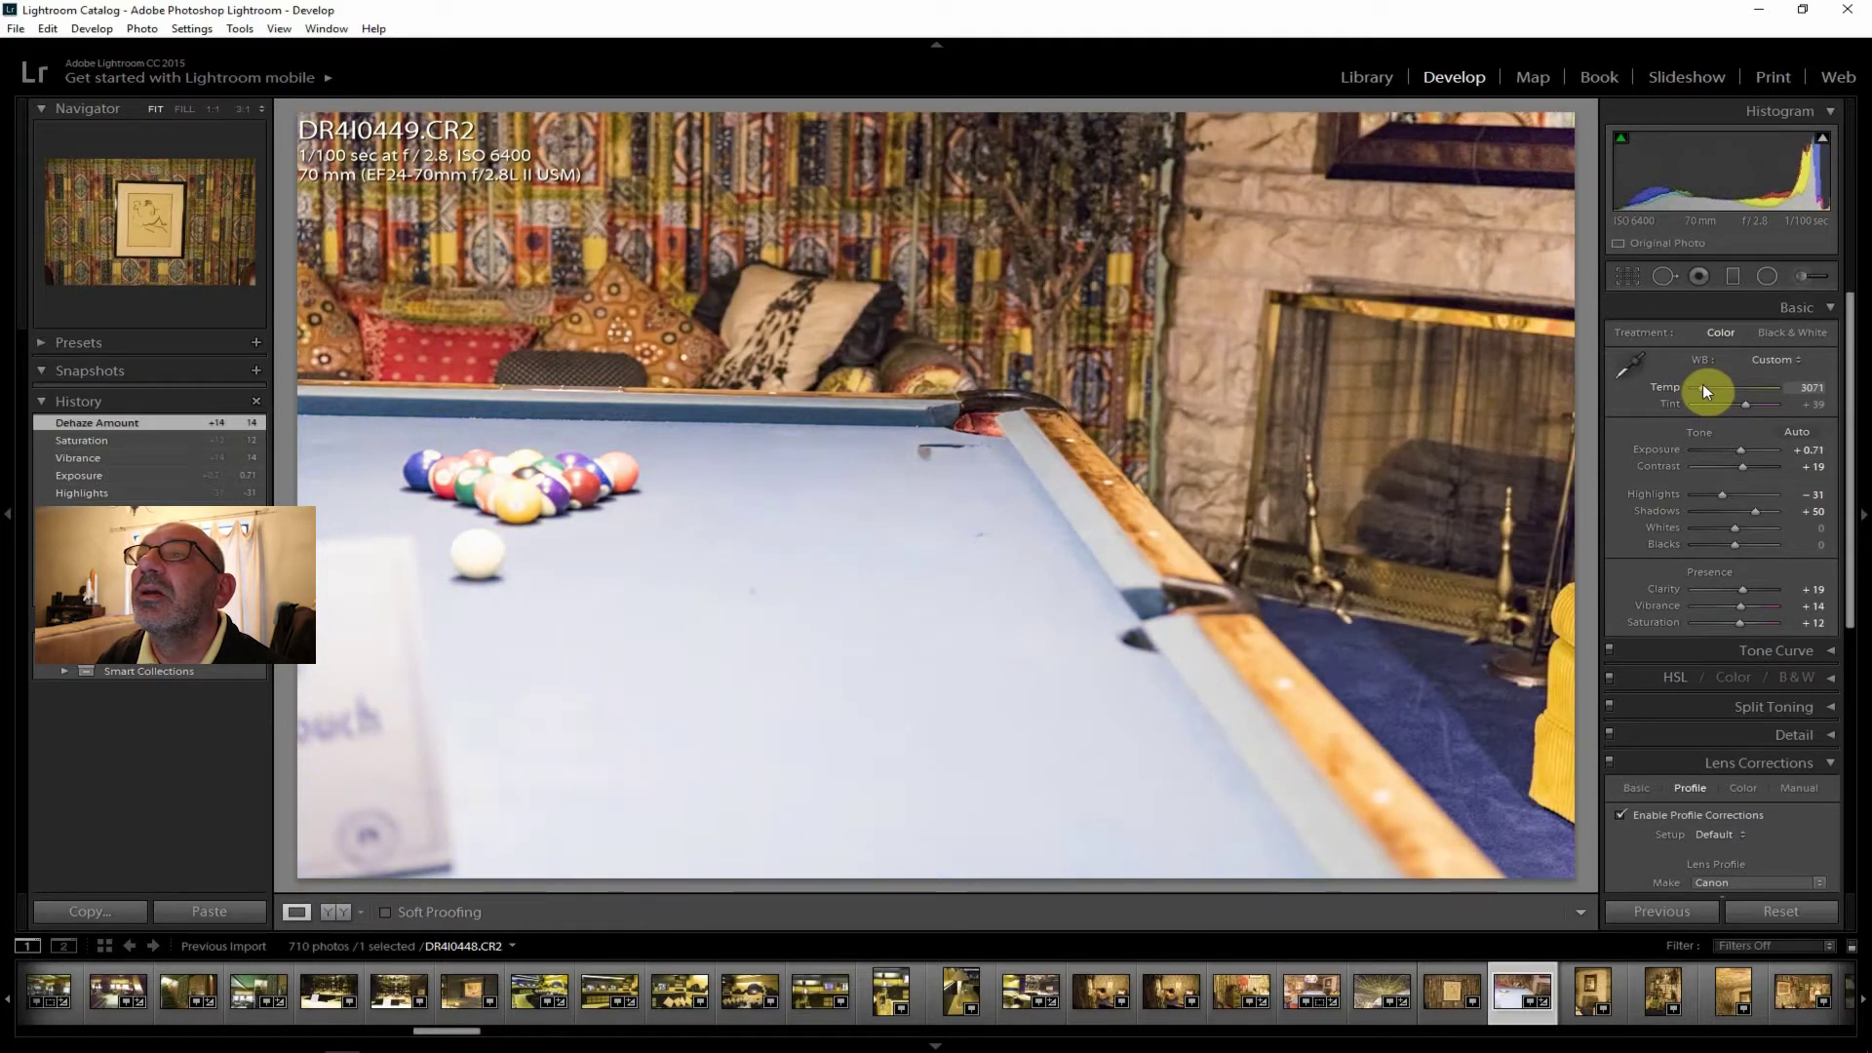
drag(1702, 386, 1704, 387)
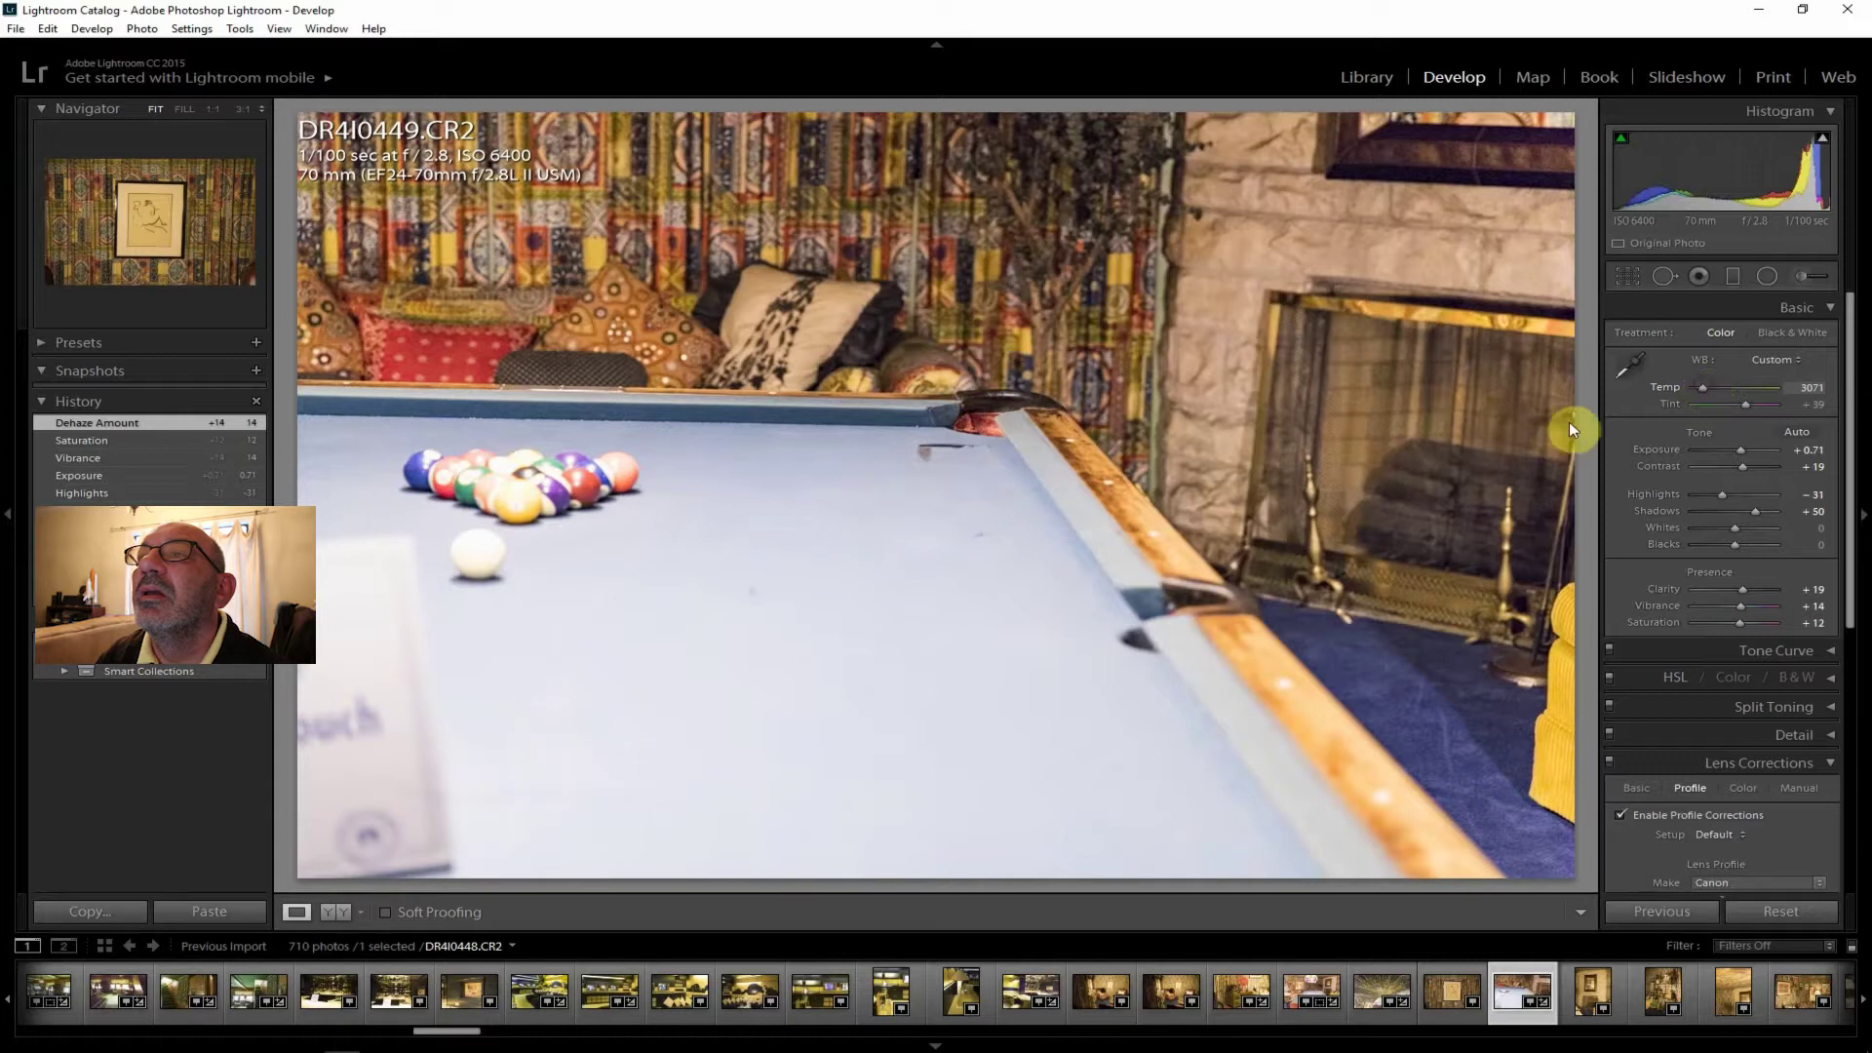
Export the edited pool table photo DR4I0449.CR2 with the current export settings.
click(16, 28)
click(63, 239)
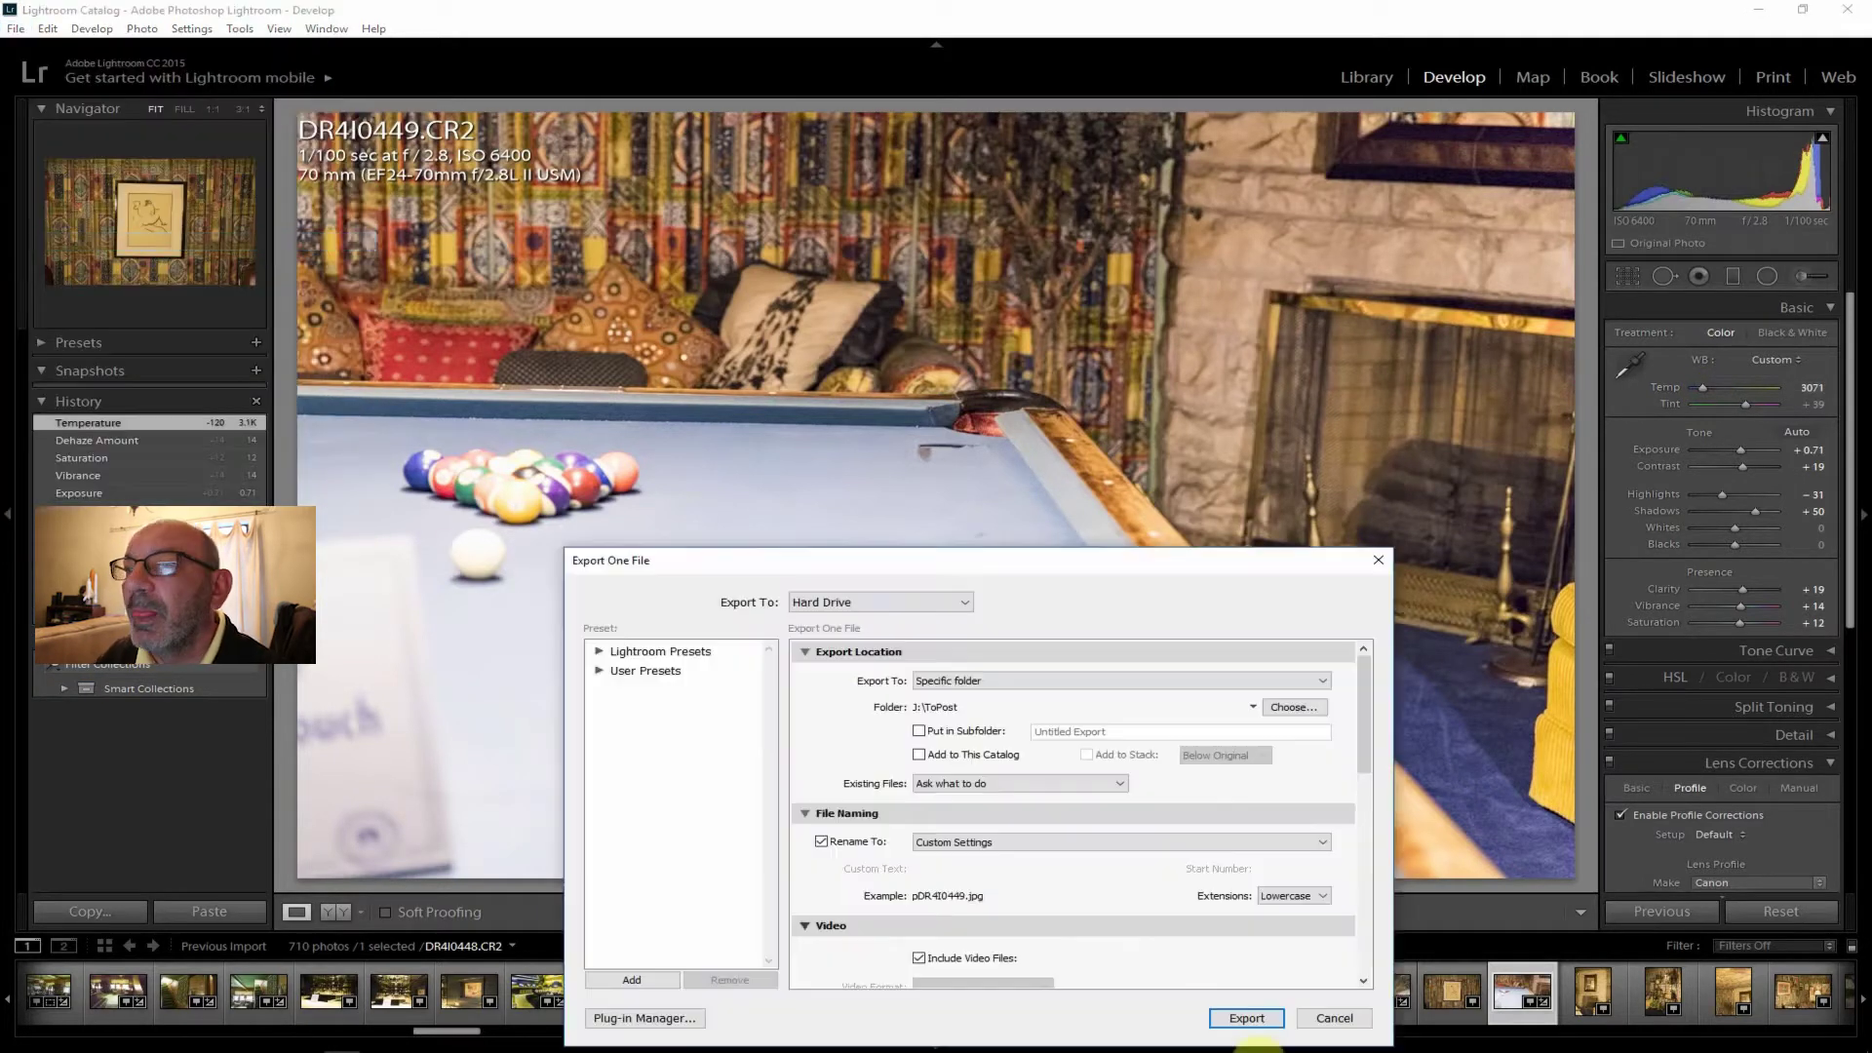
click(1246, 1017)
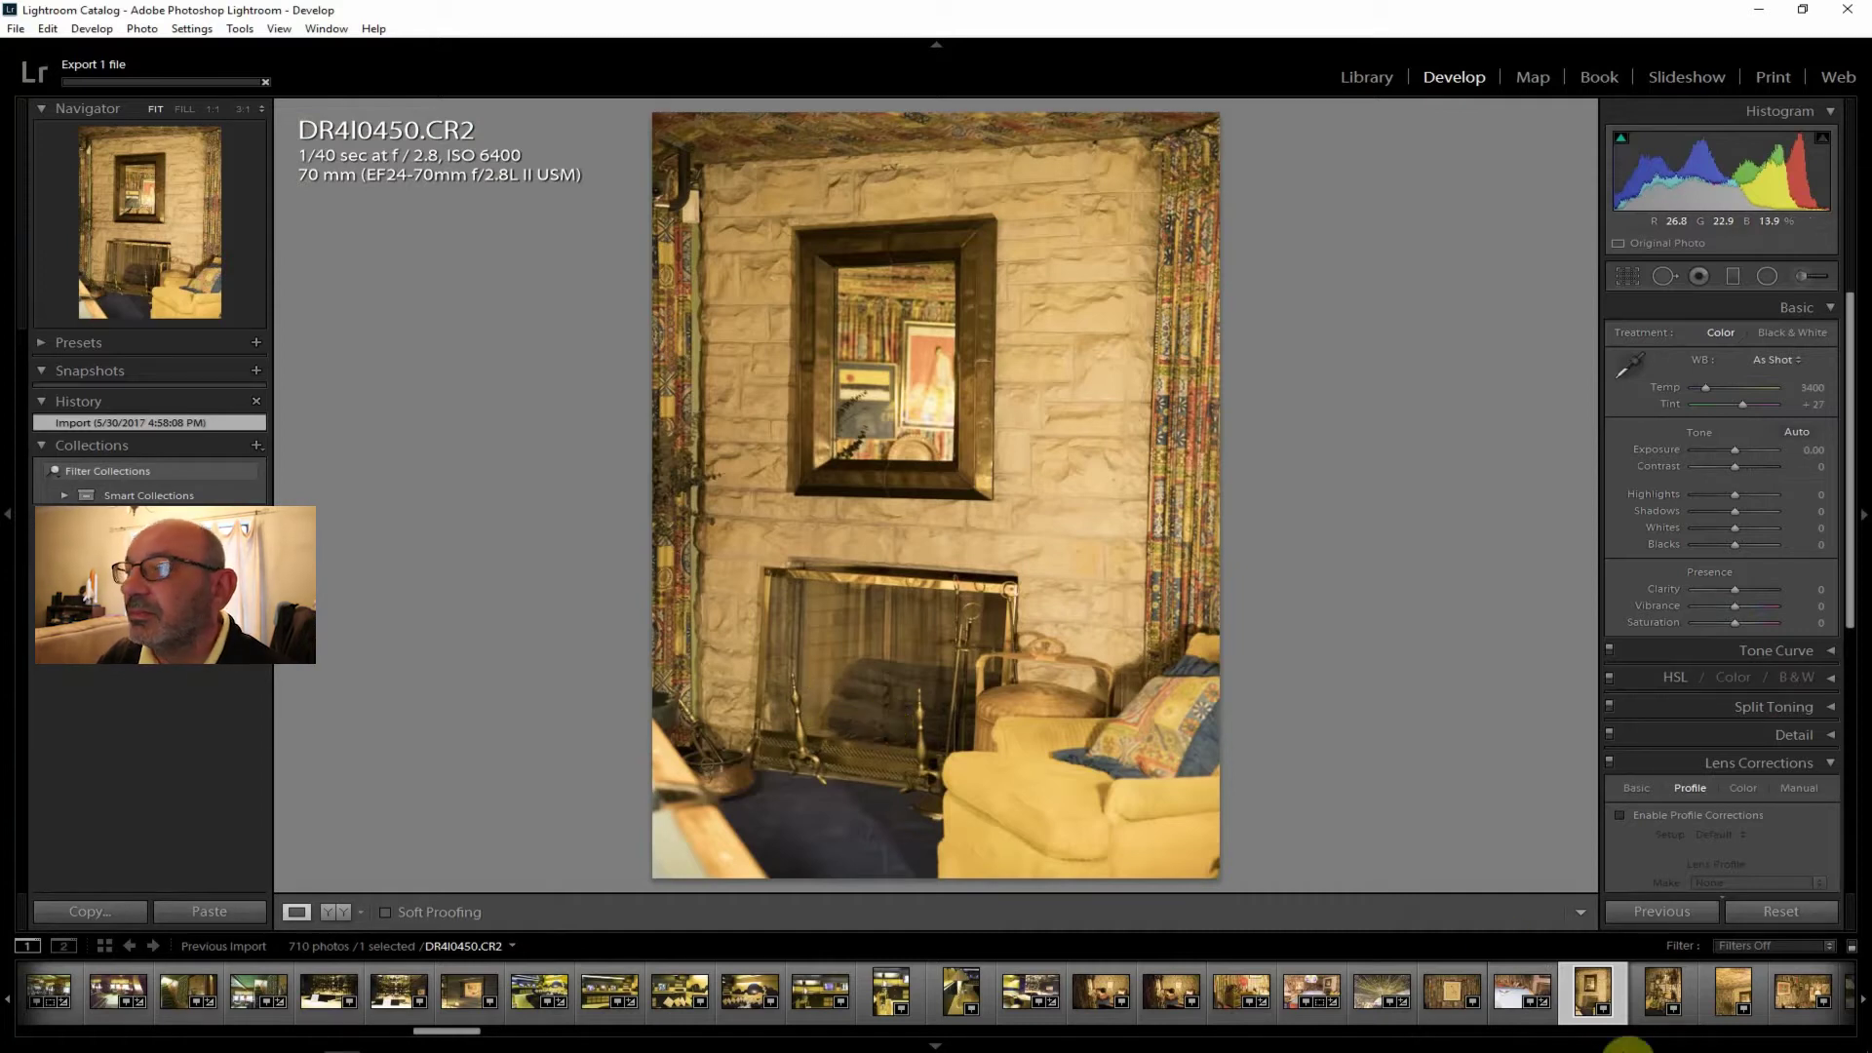
Open the metal shelf photo DR4I0451.CR2 and examine the feathers, potted plant, brass lamp and wooden box at full size.
click(1658, 992)
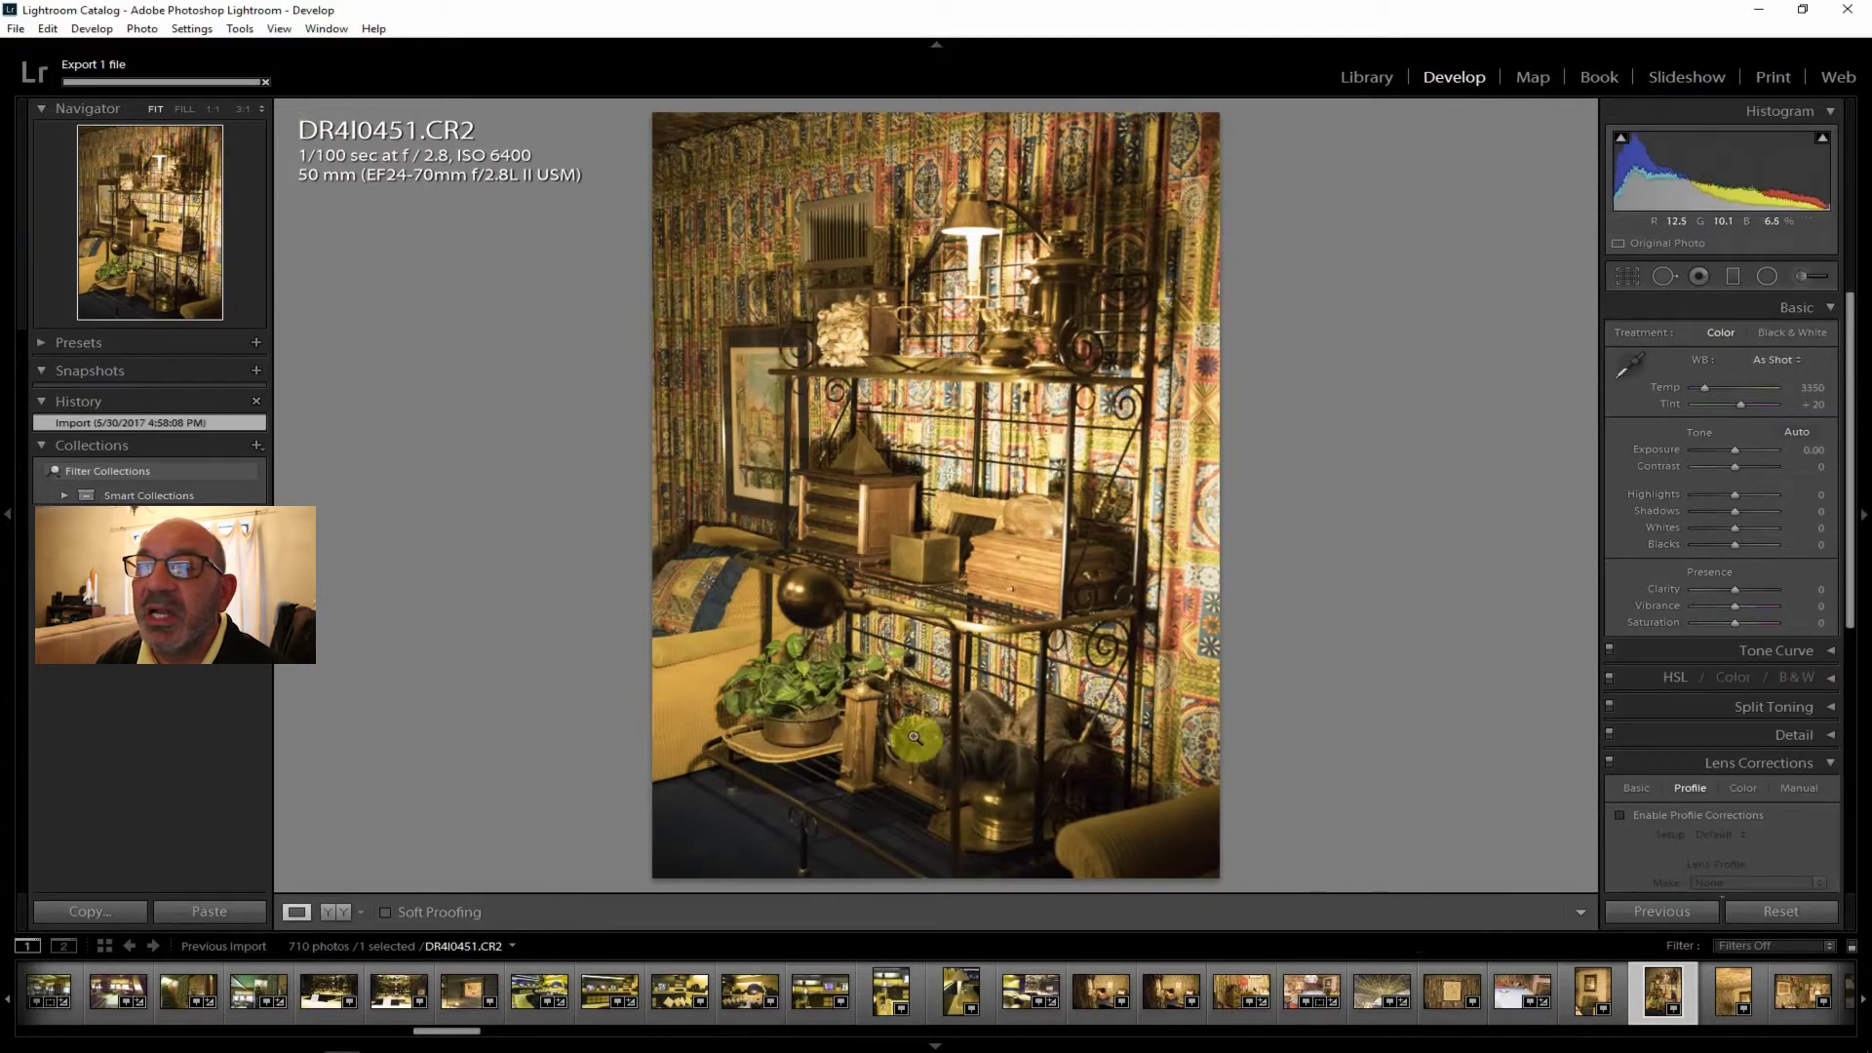
click(954, 785)
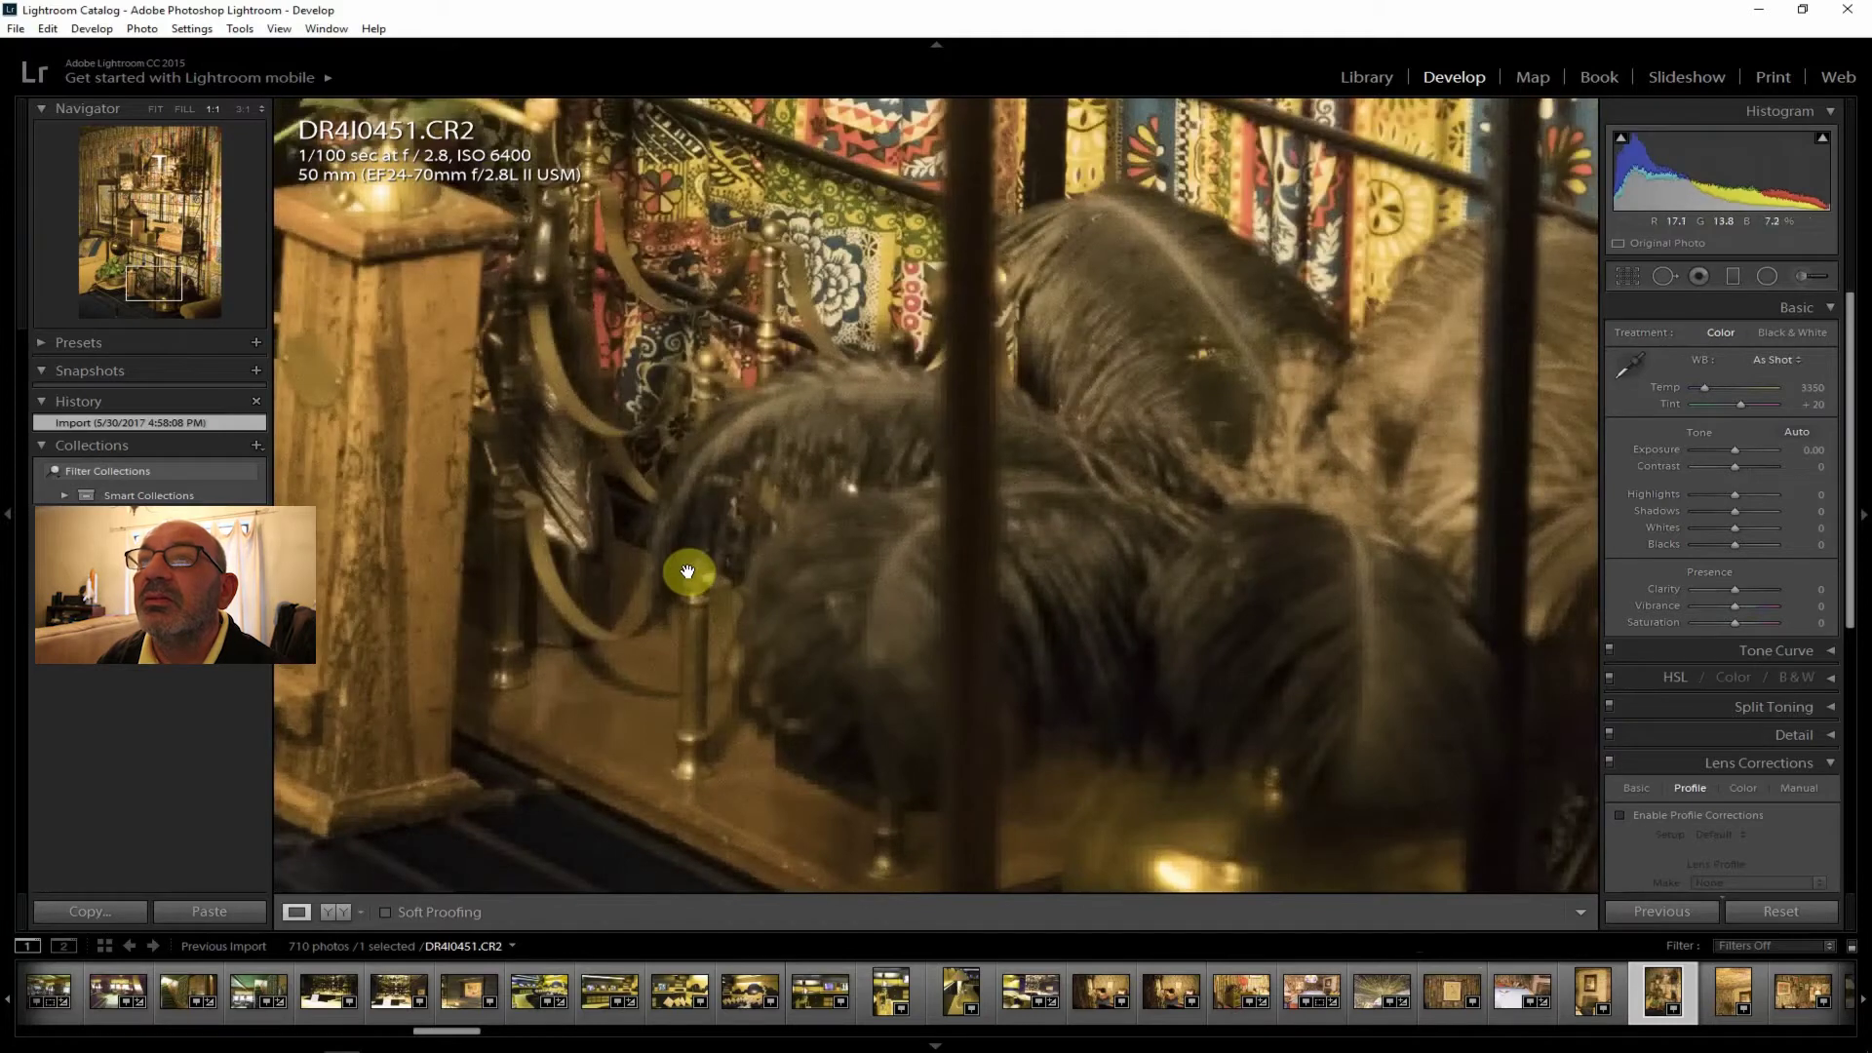
drag(687, 567, 1248, 770)
drag(848, 553, 1040, 680)
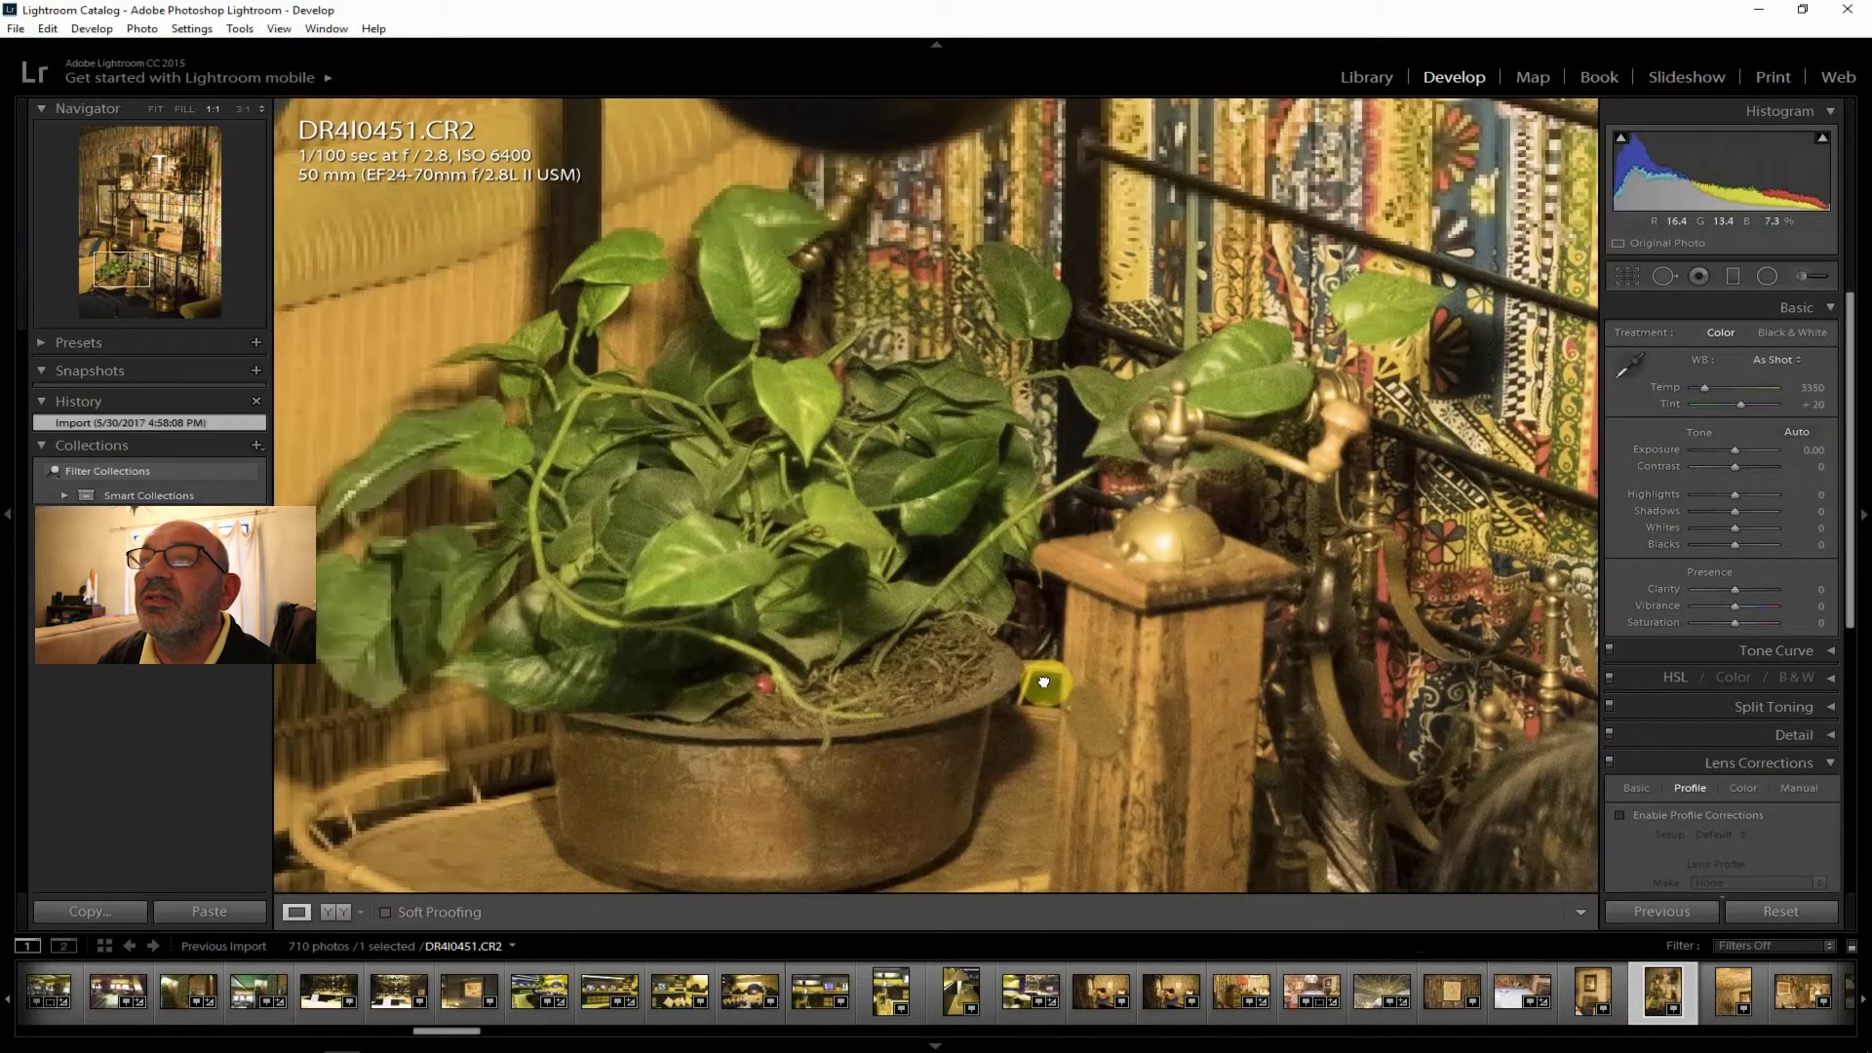
drag(862, 773, 856, 777)
drag(1026, 341, 875, 691)
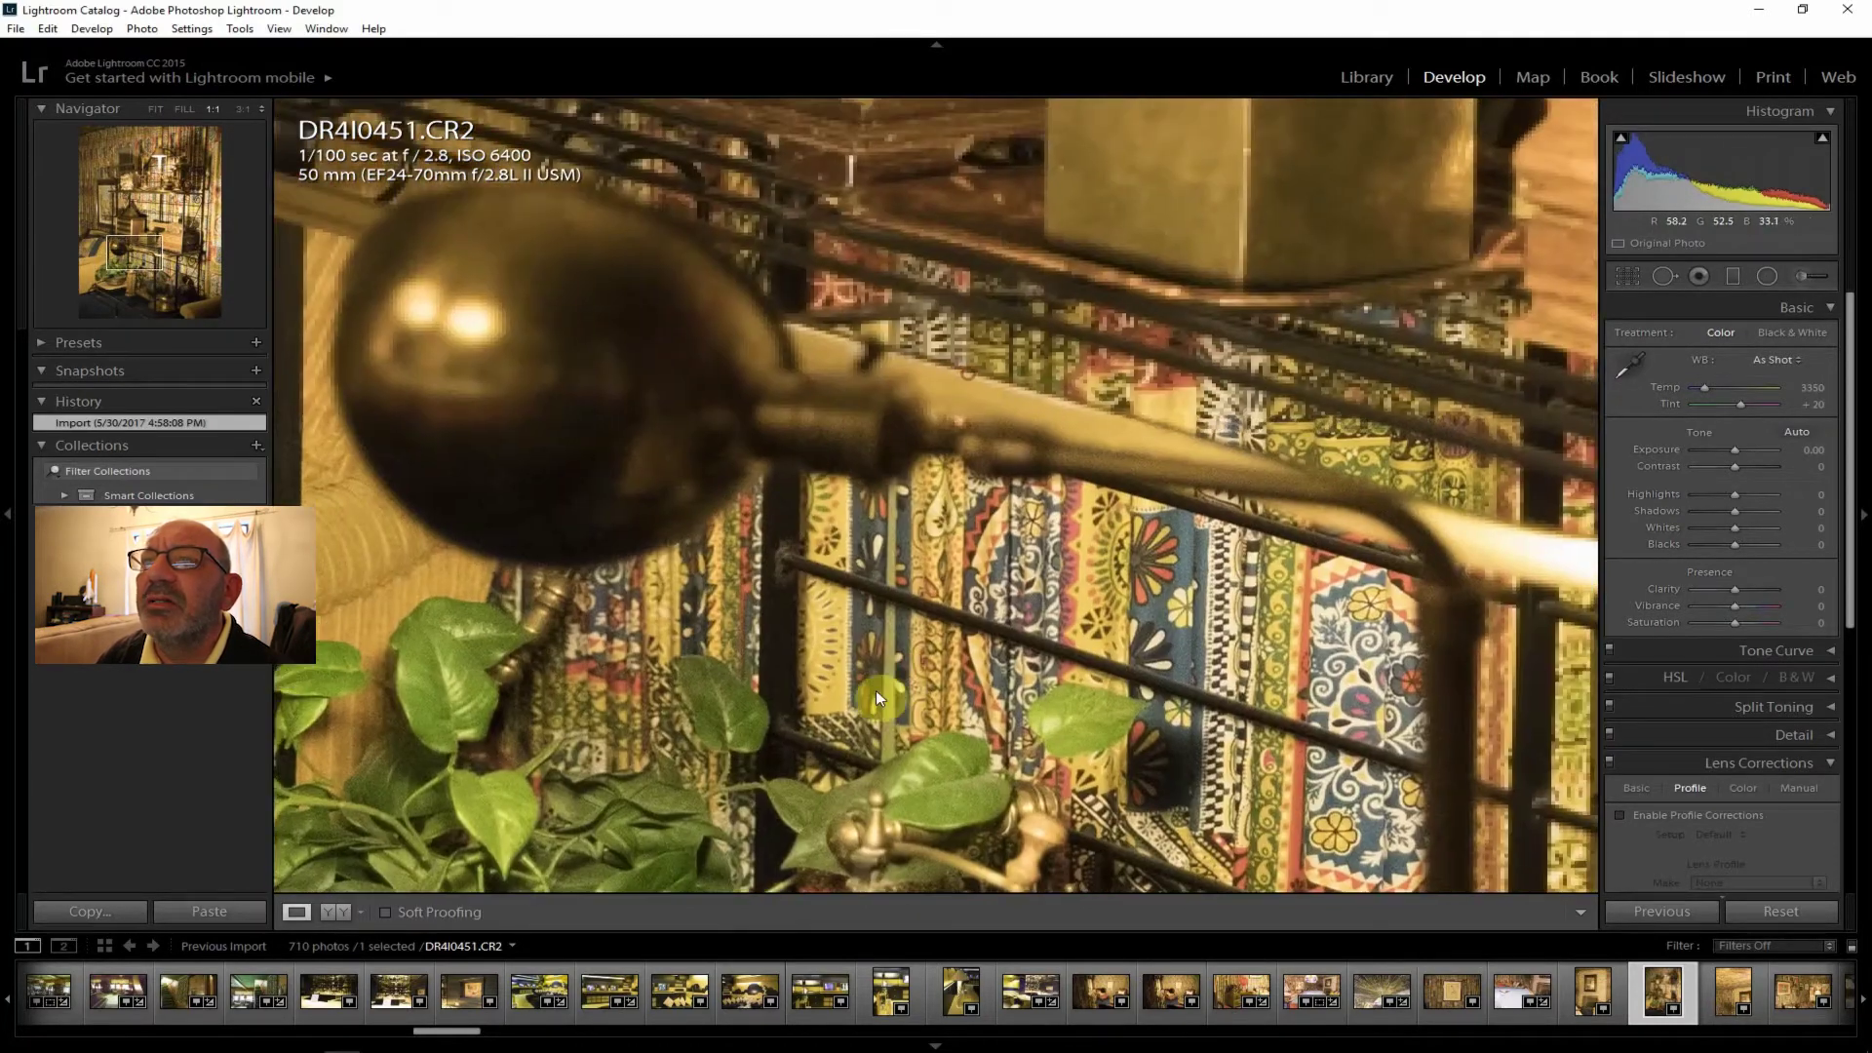
click(1031, 302)
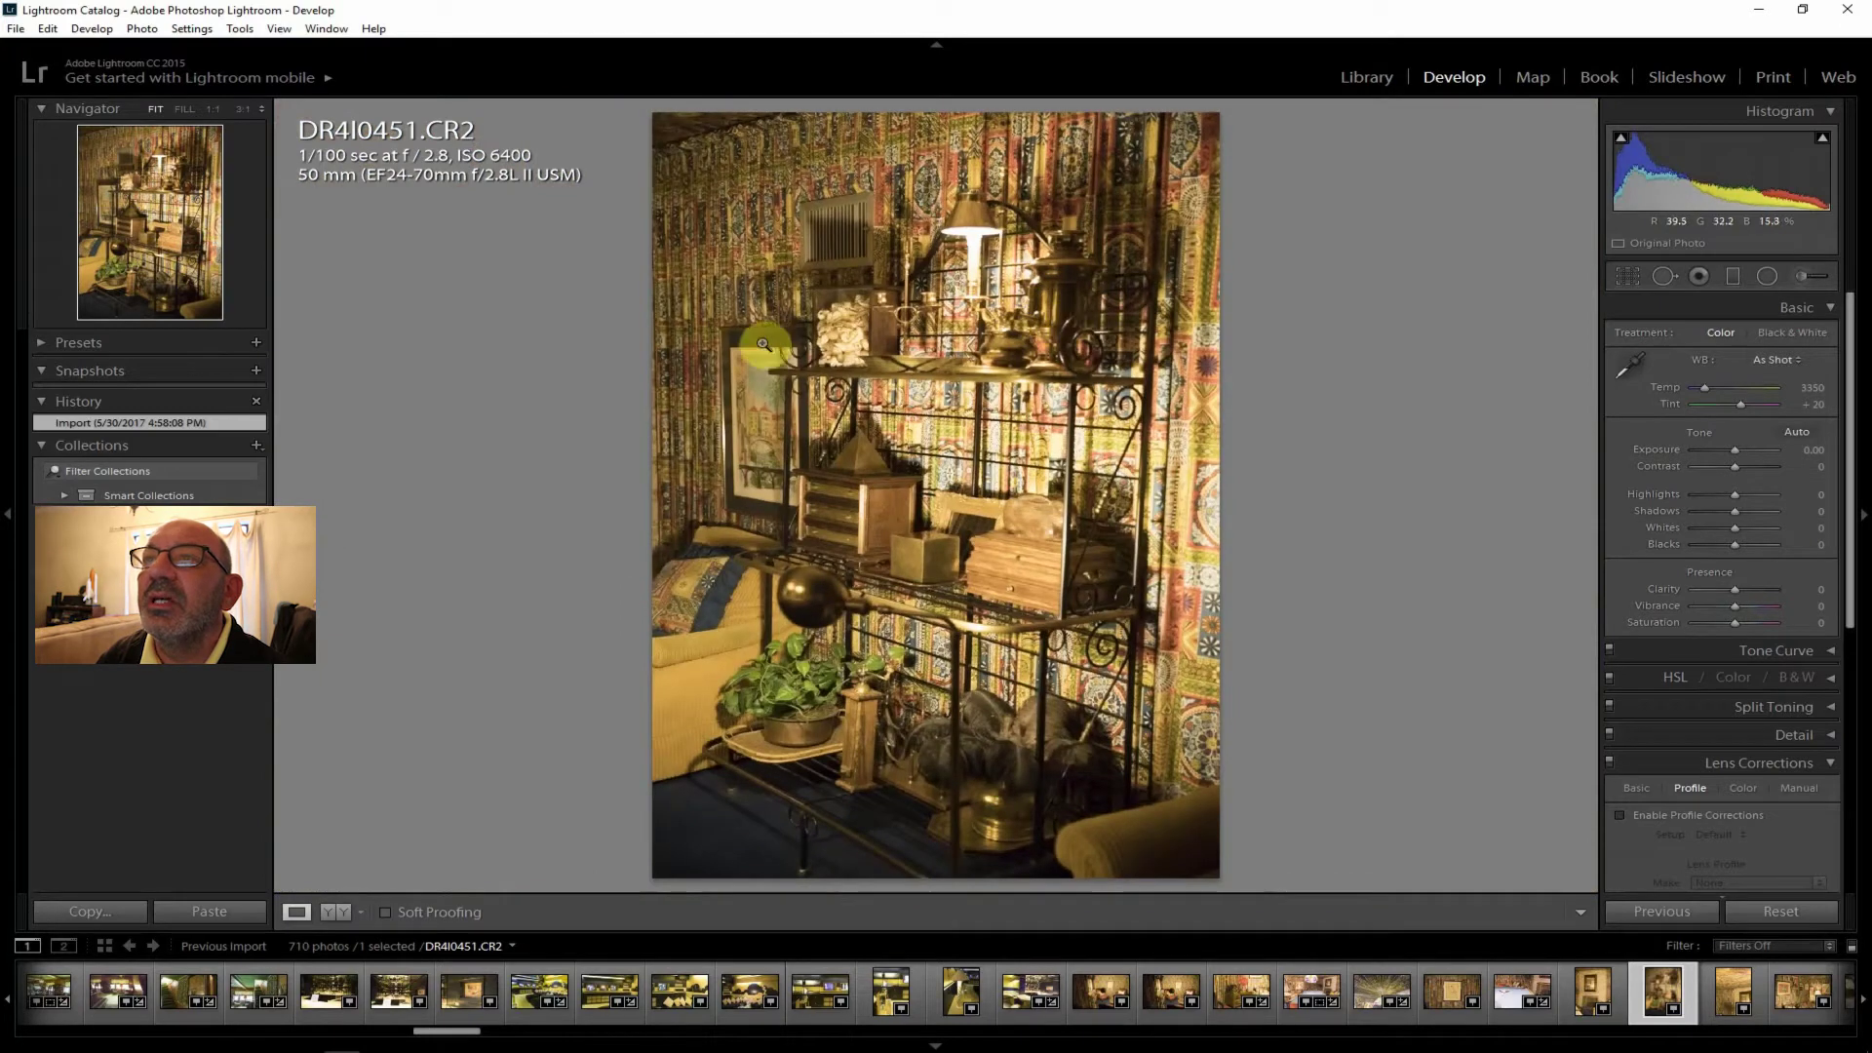
click(1041, 548)
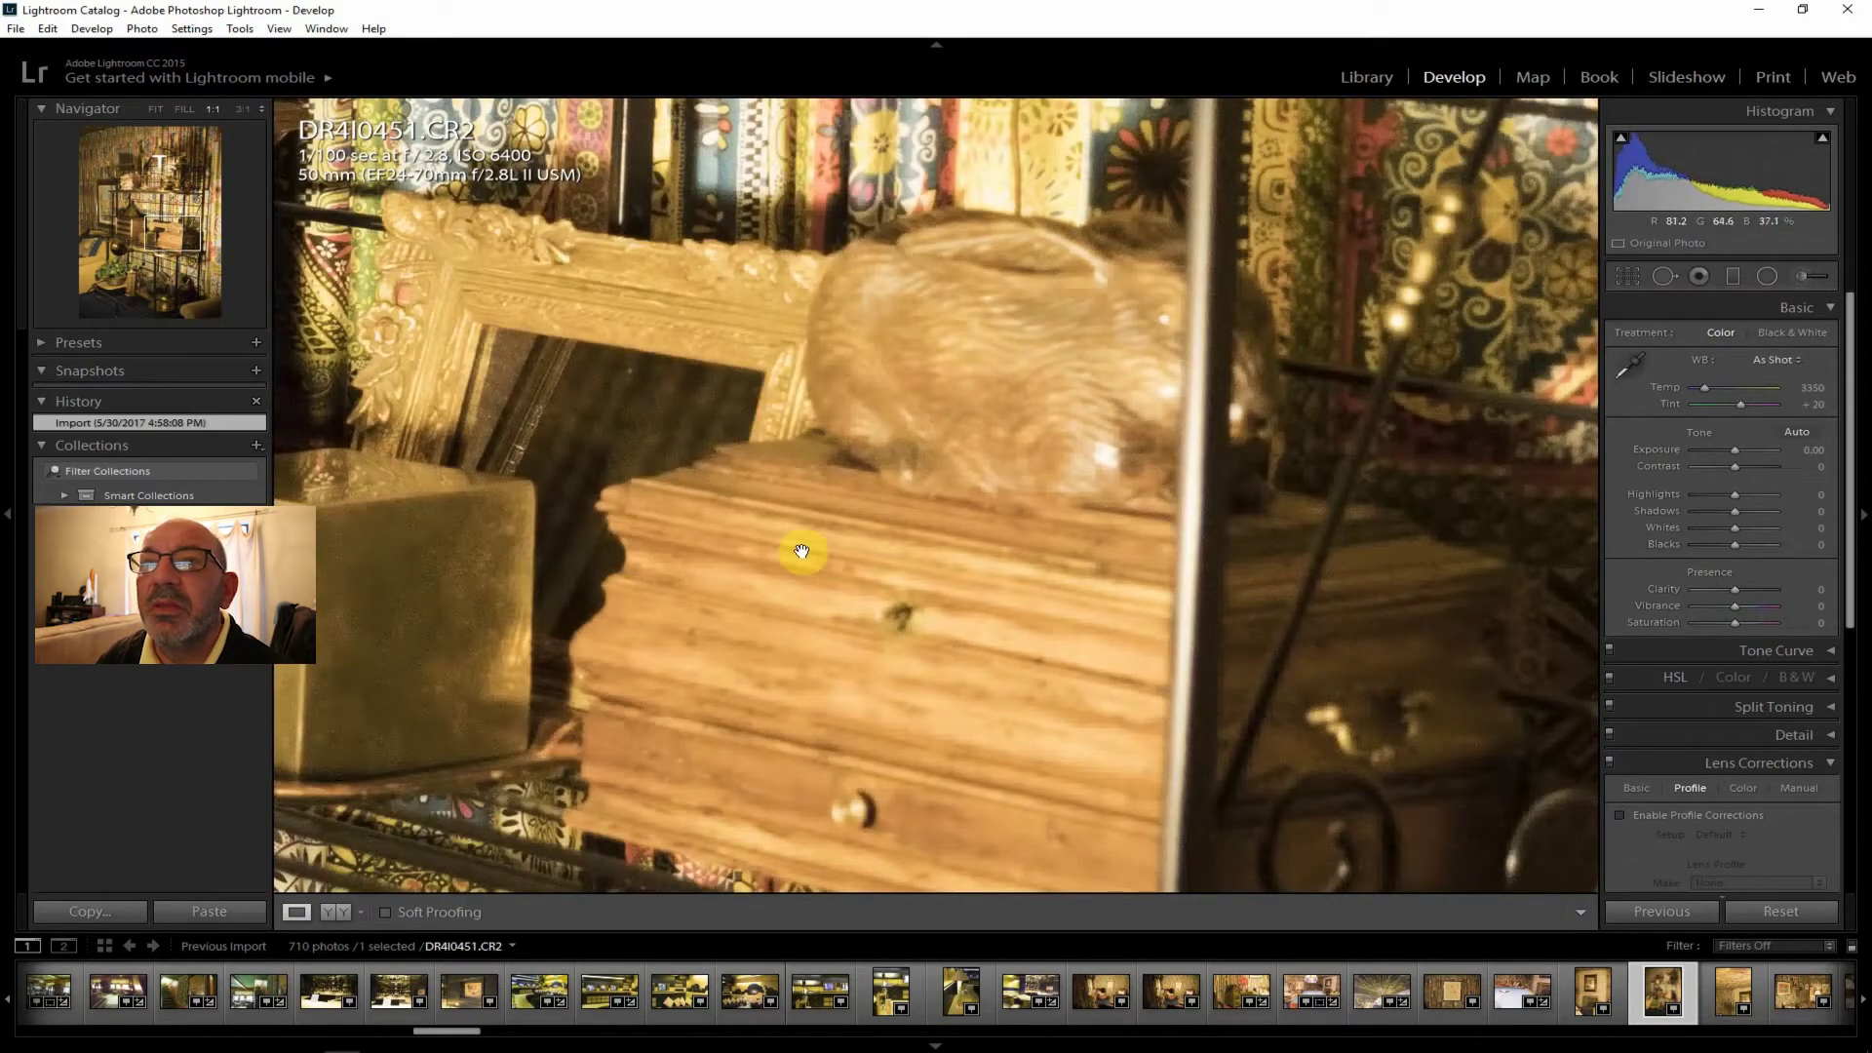
click(764, 505)
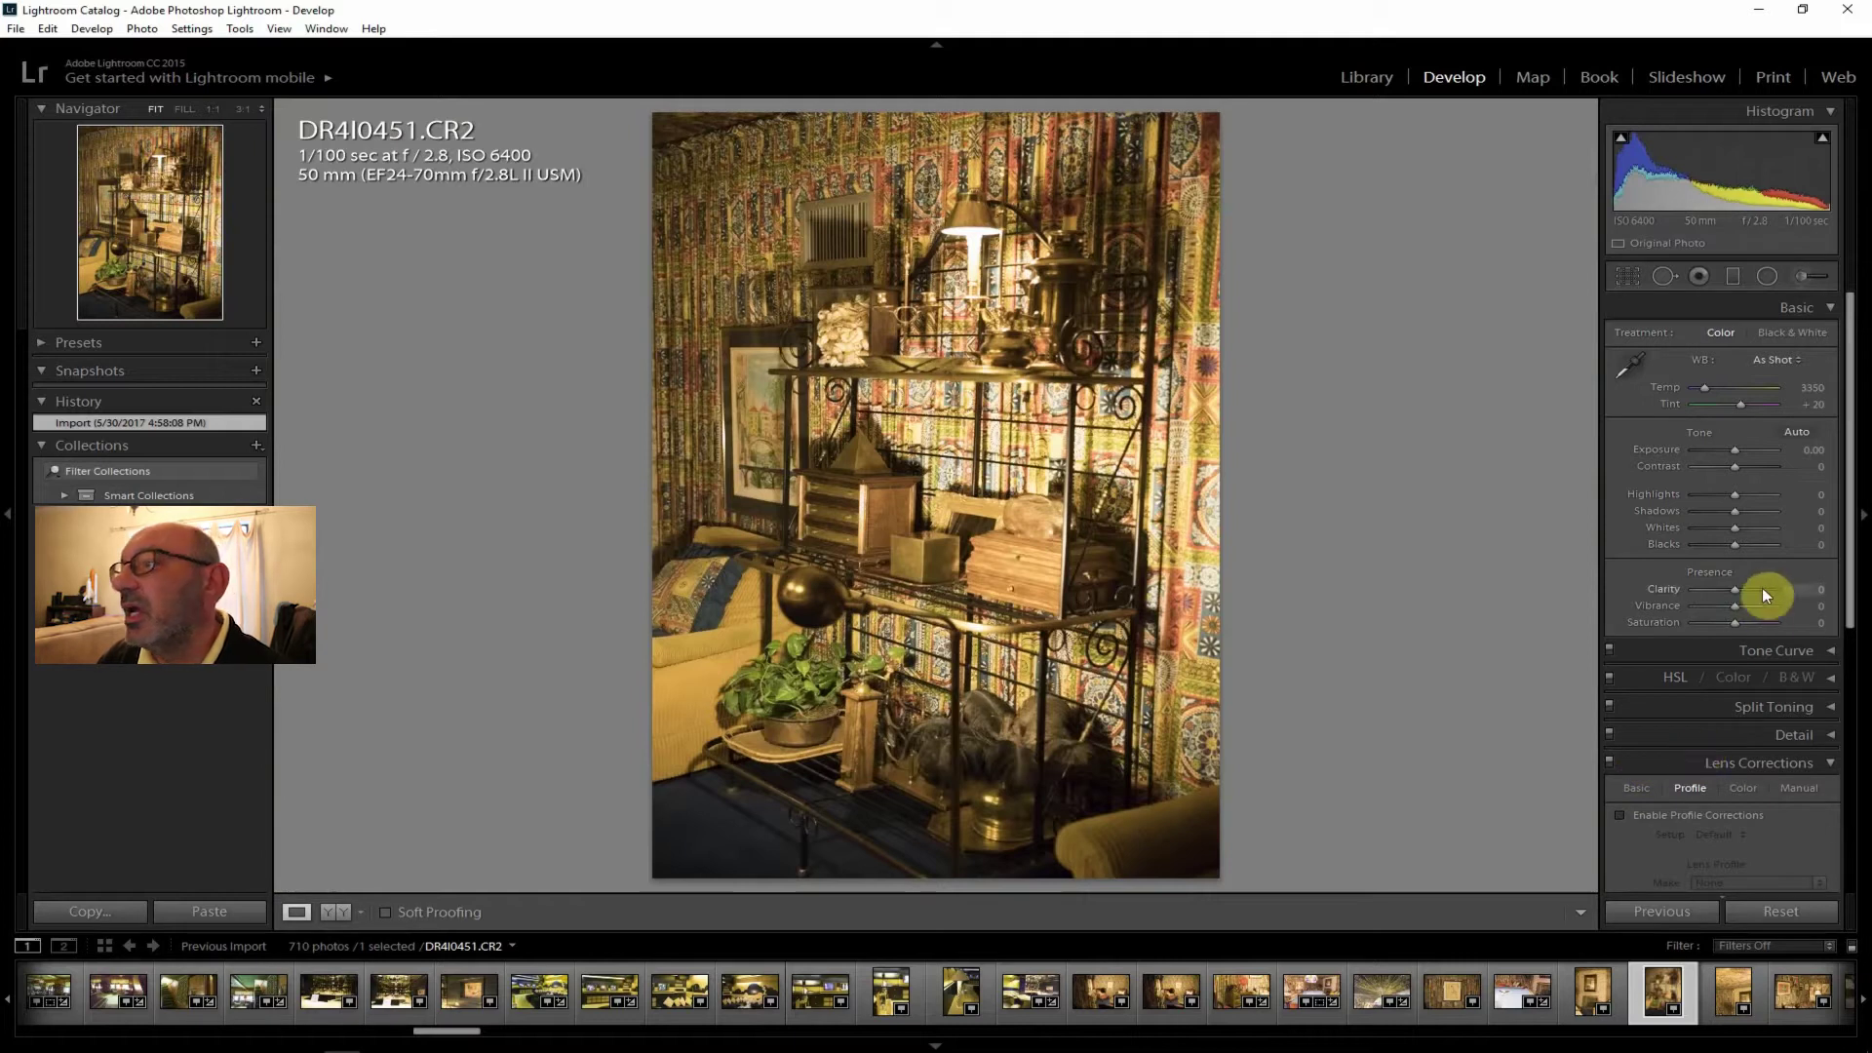
Enable lens profile corrections on the shelf photo and set Exposure +0.48, Contrast +26, Shadows +69 and Highlights -52.
click(1663, 815)
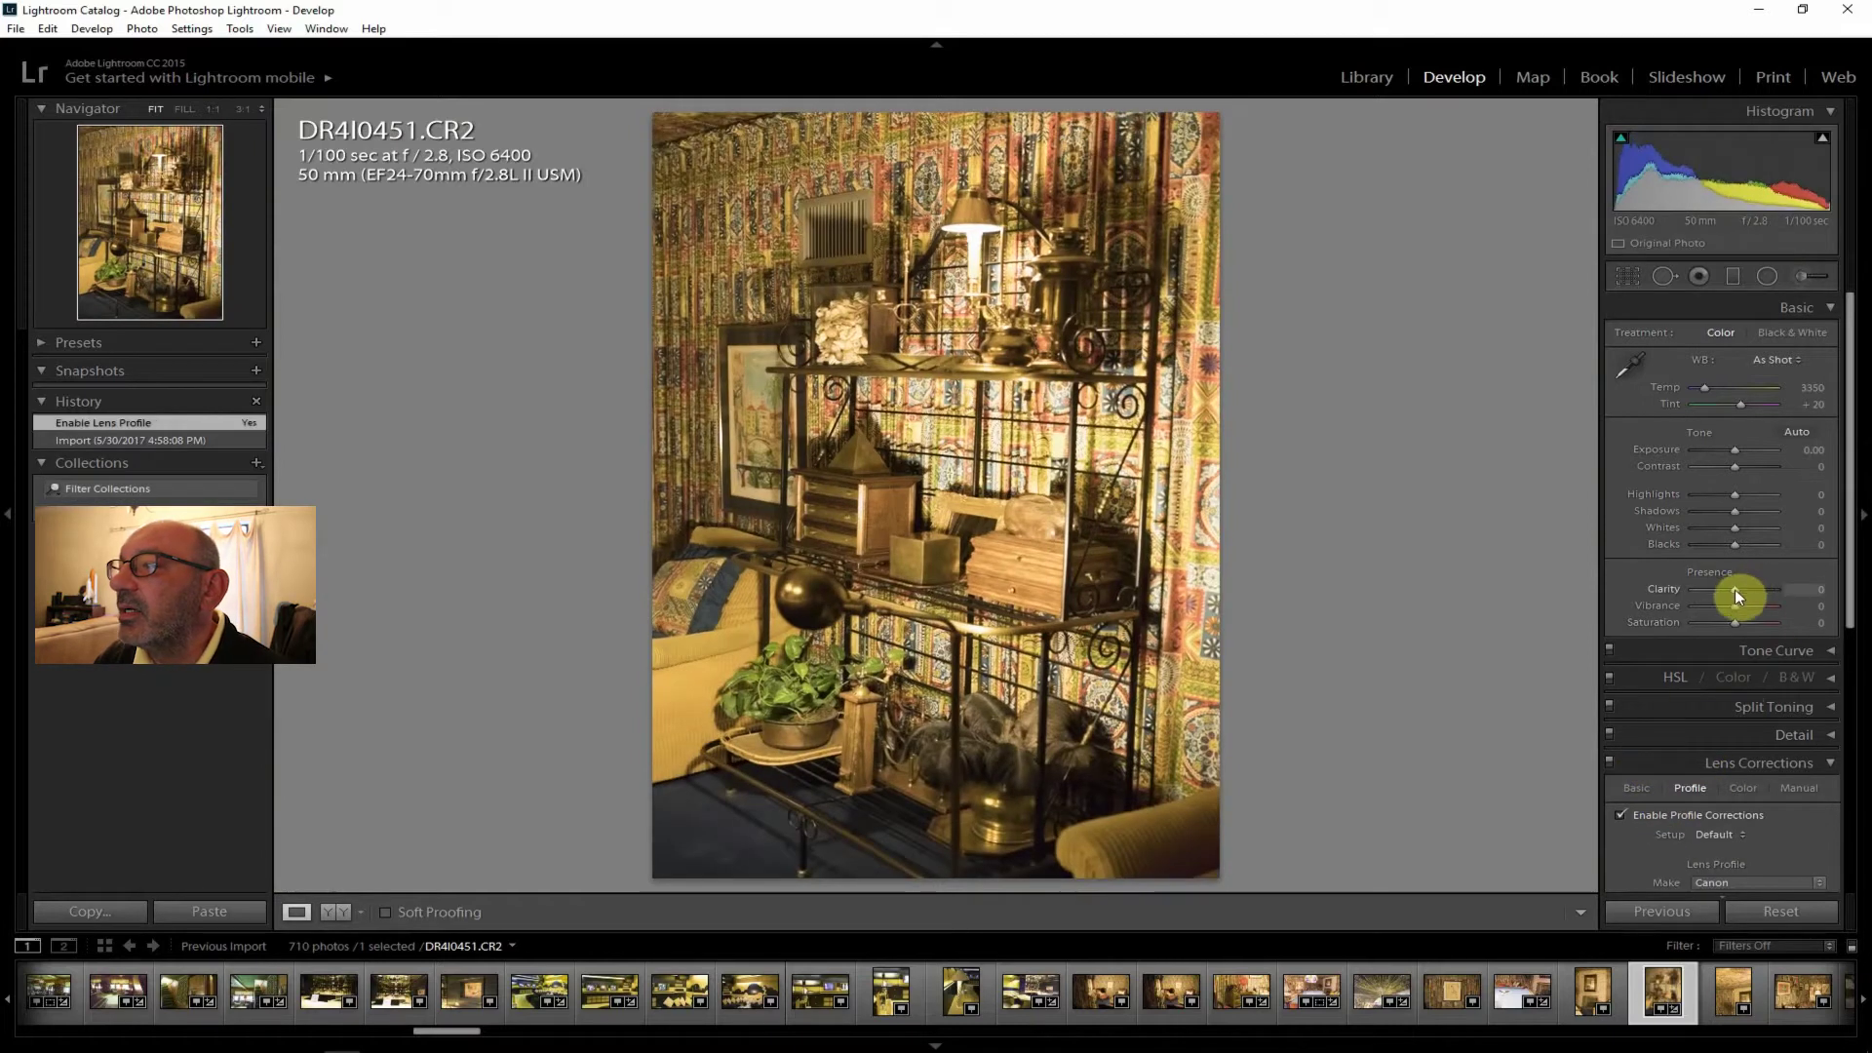
drag(1734, 448, 1740, 448)
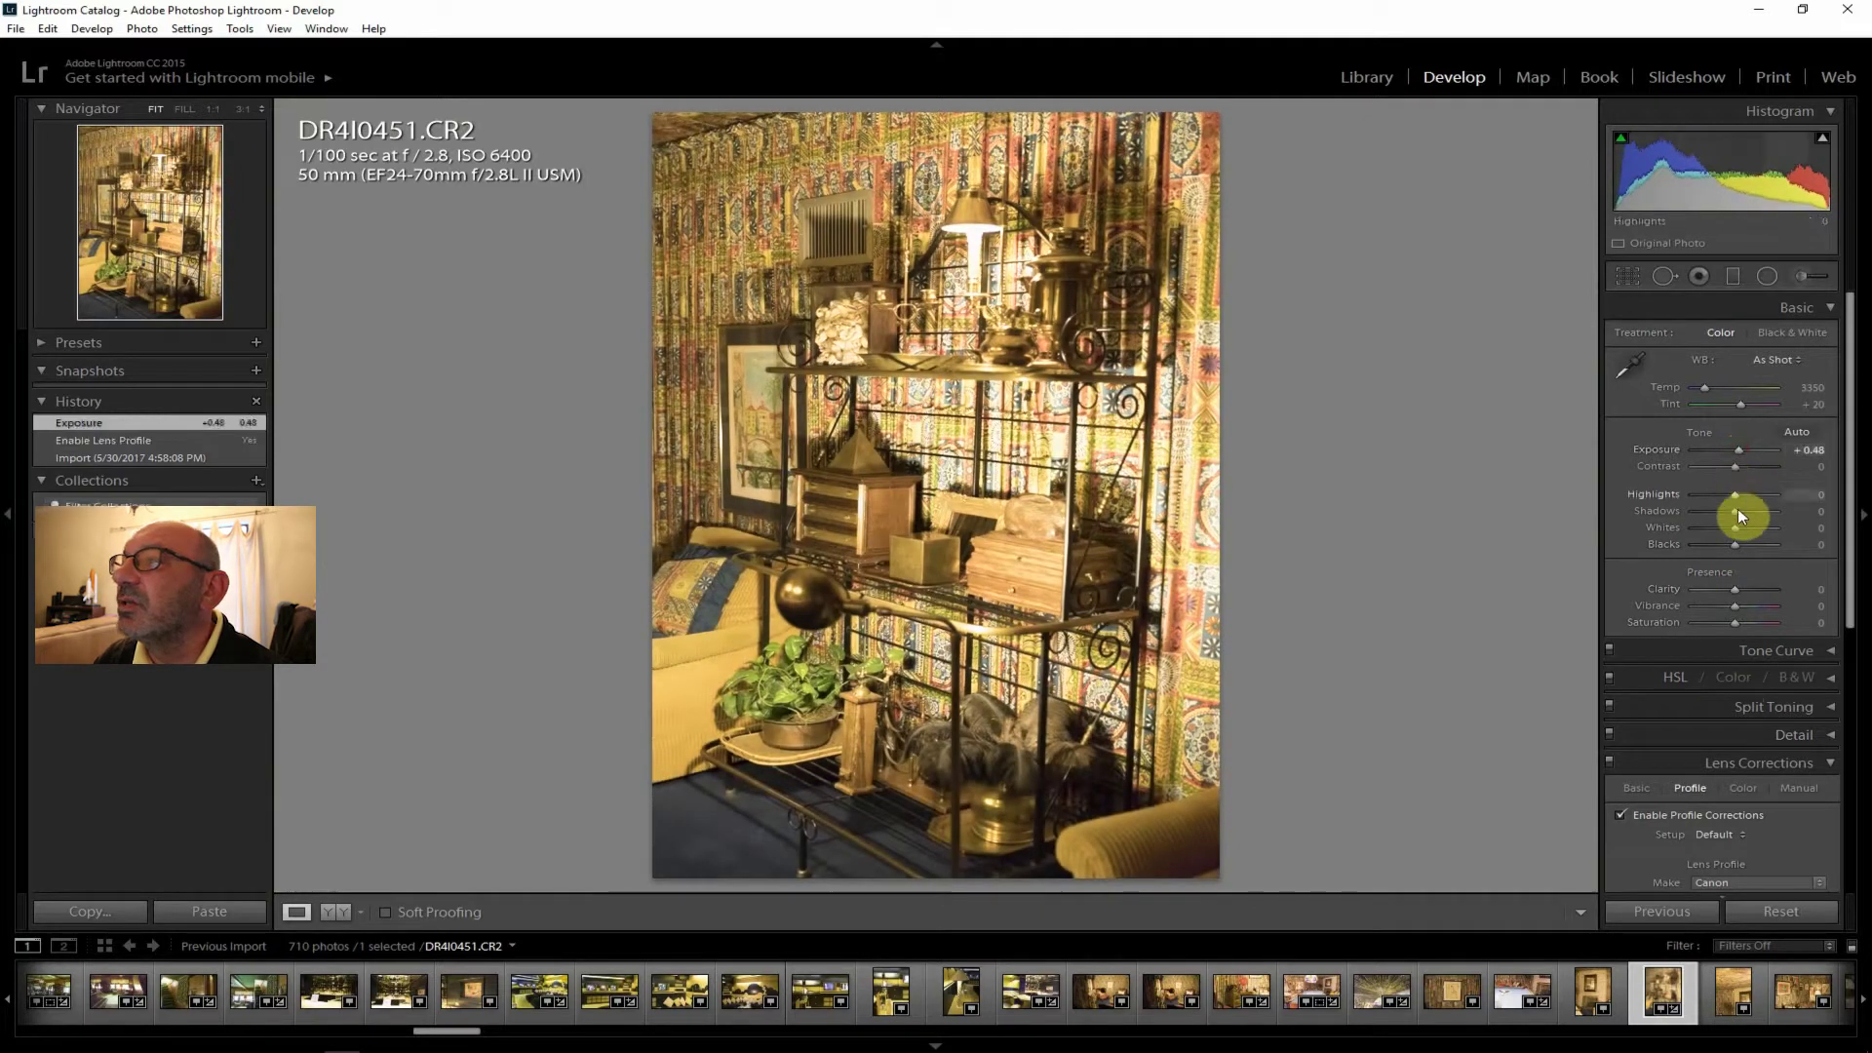
drag(1734, 465, 1766, 514)
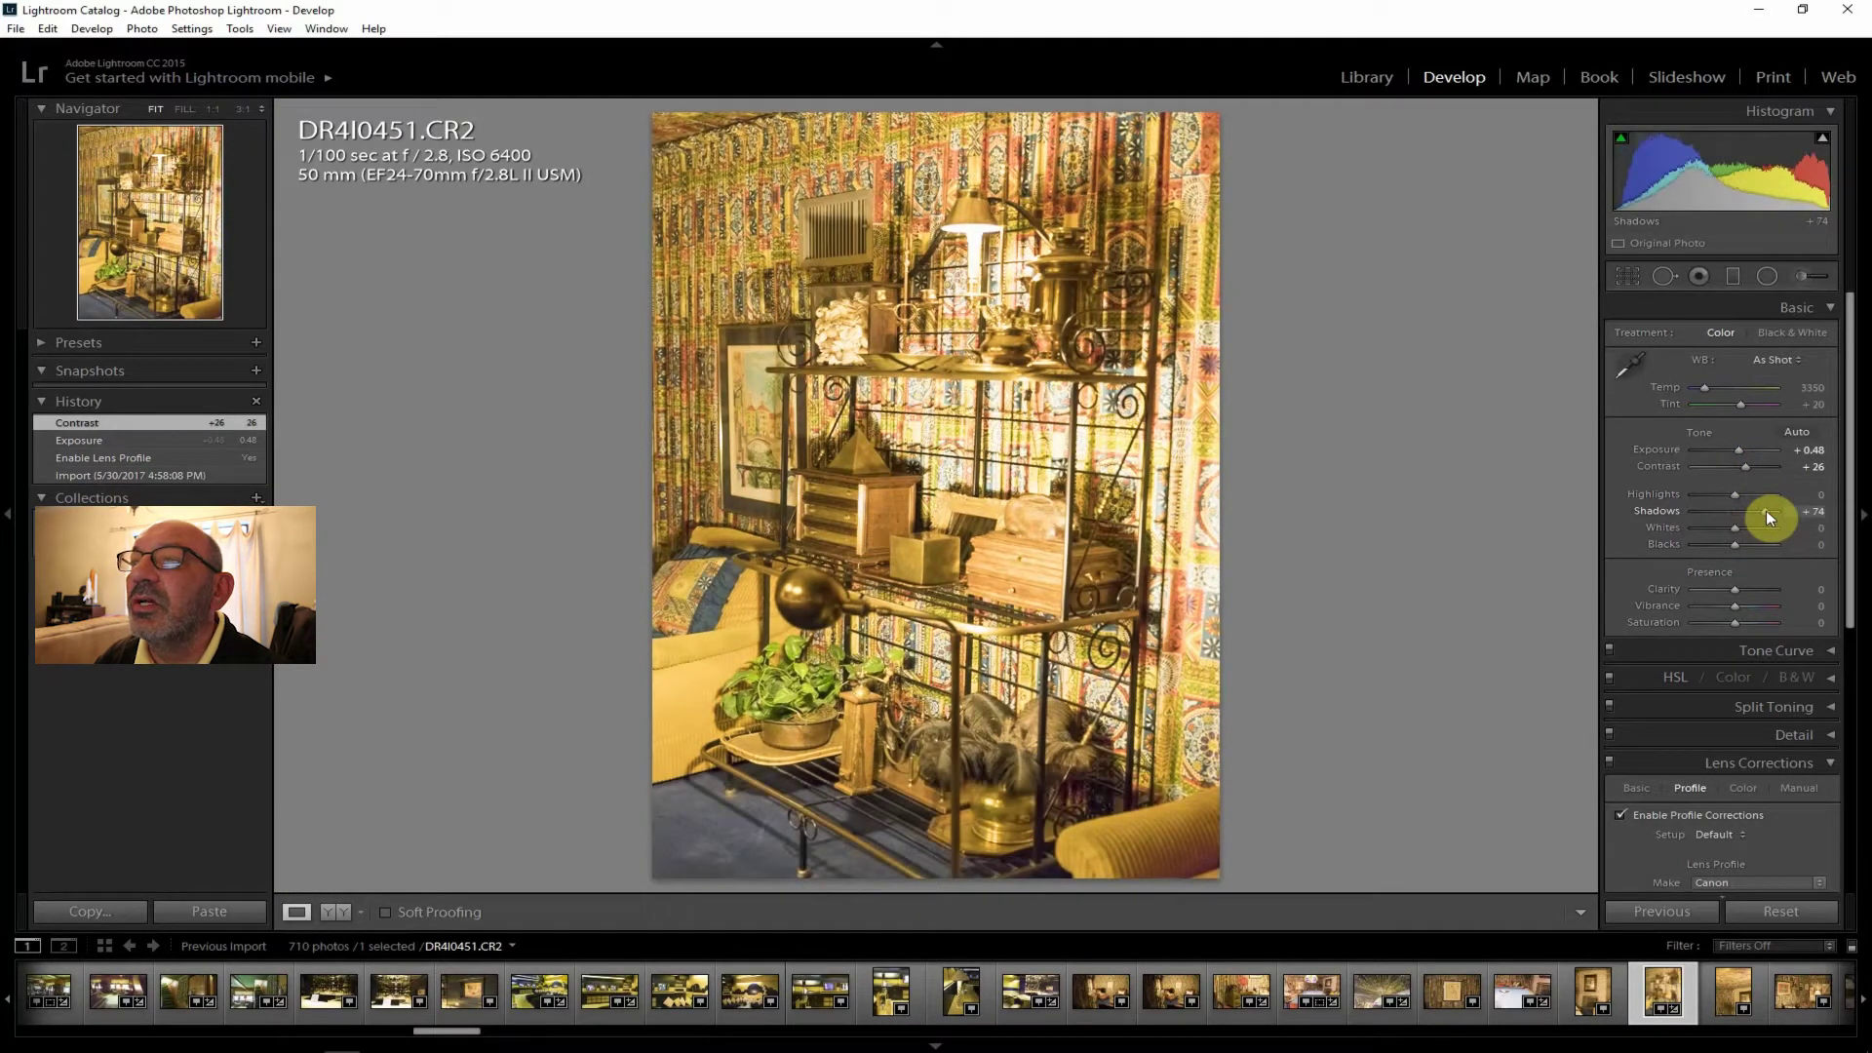
drag(1768, 510, 1716, 489)
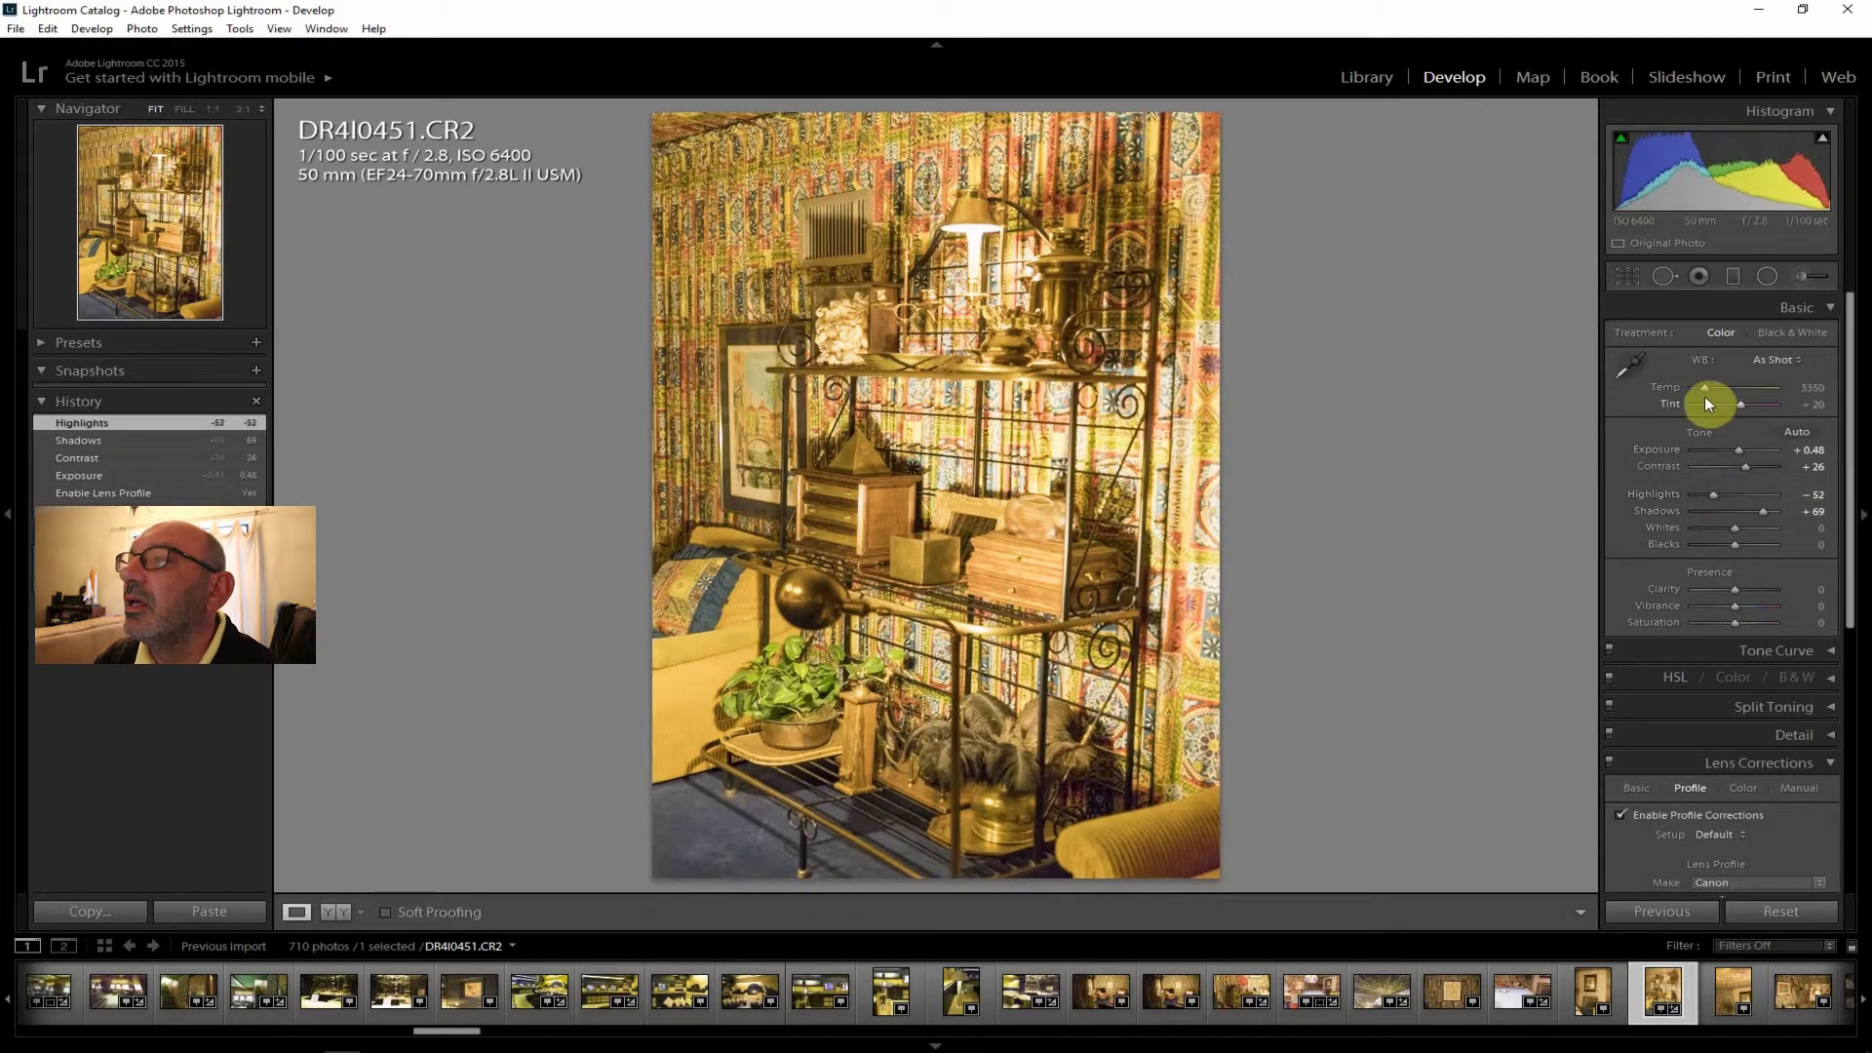
Set the shelf photo's temperature to 2595, Clarity to +26, Vibrance to +10, Saturation to +7 and Dehaze to +17.
drag(1704, 387, 1699, 386)
drag(1733, 585, 1735, 624)
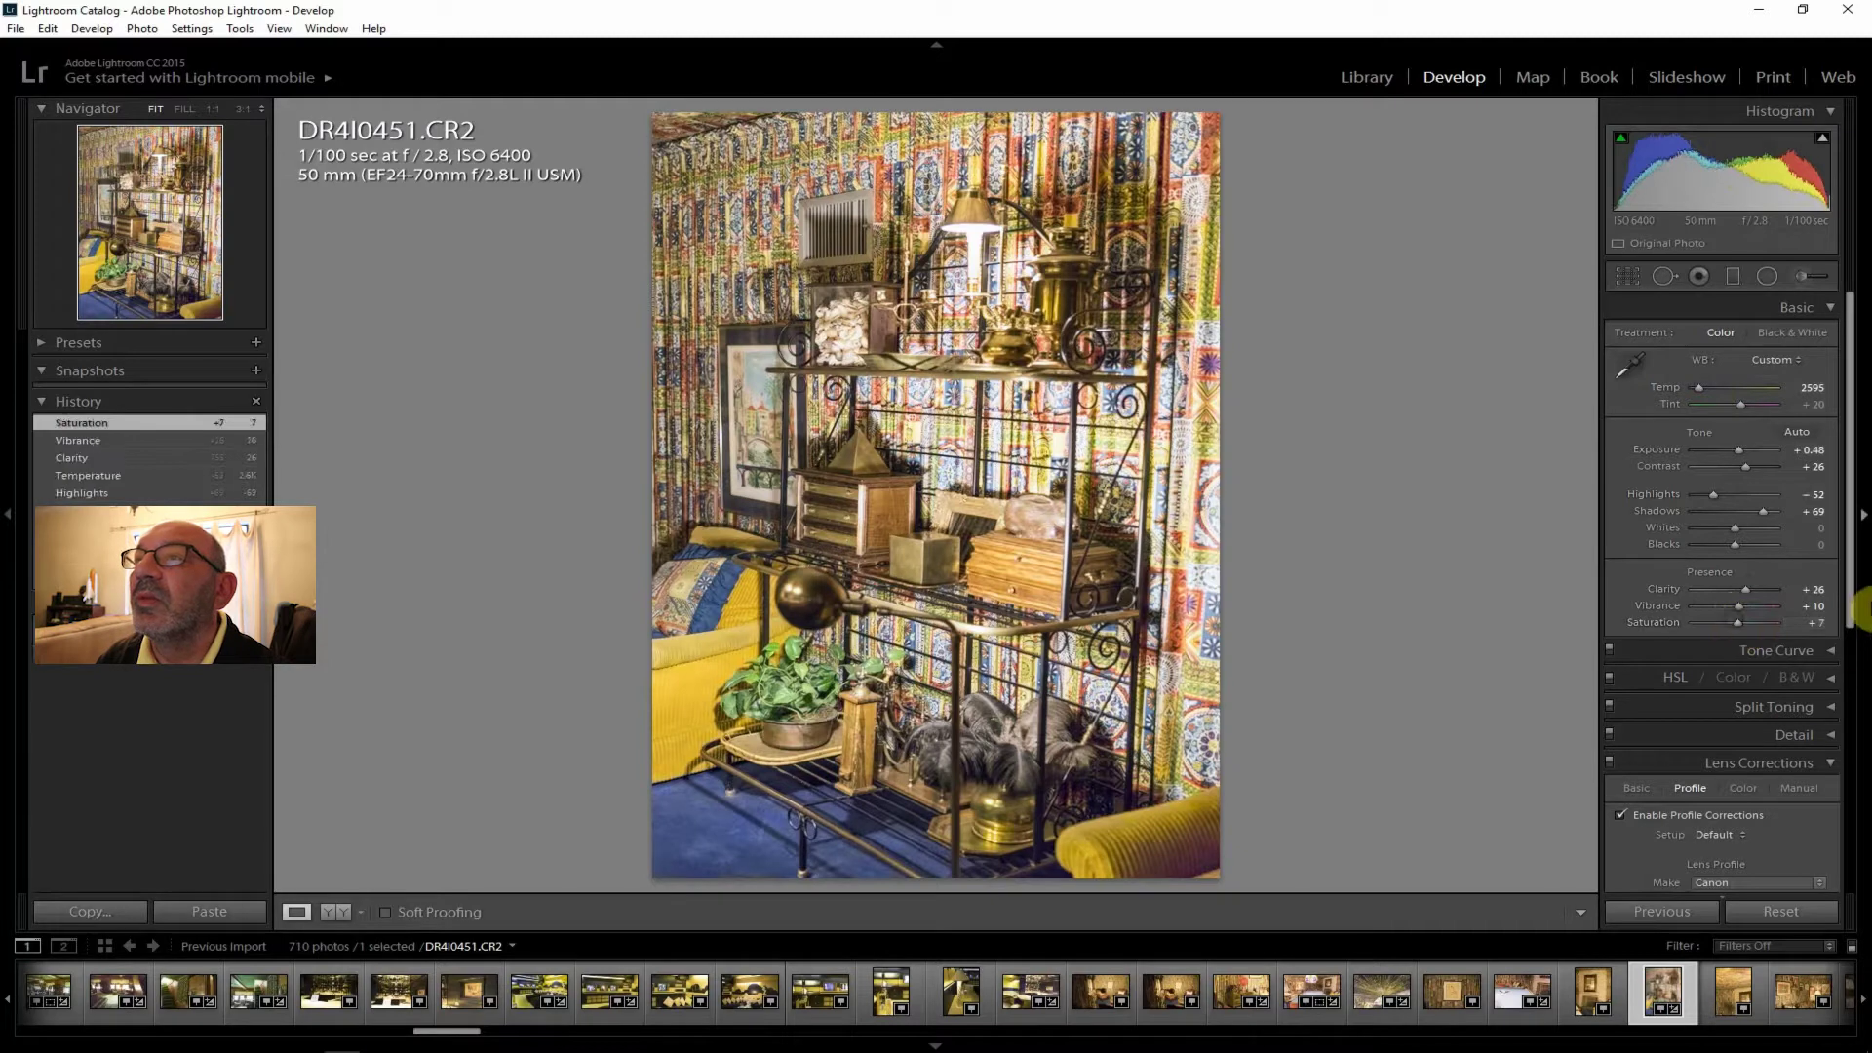
drag(1857, 556, 1862, 970)
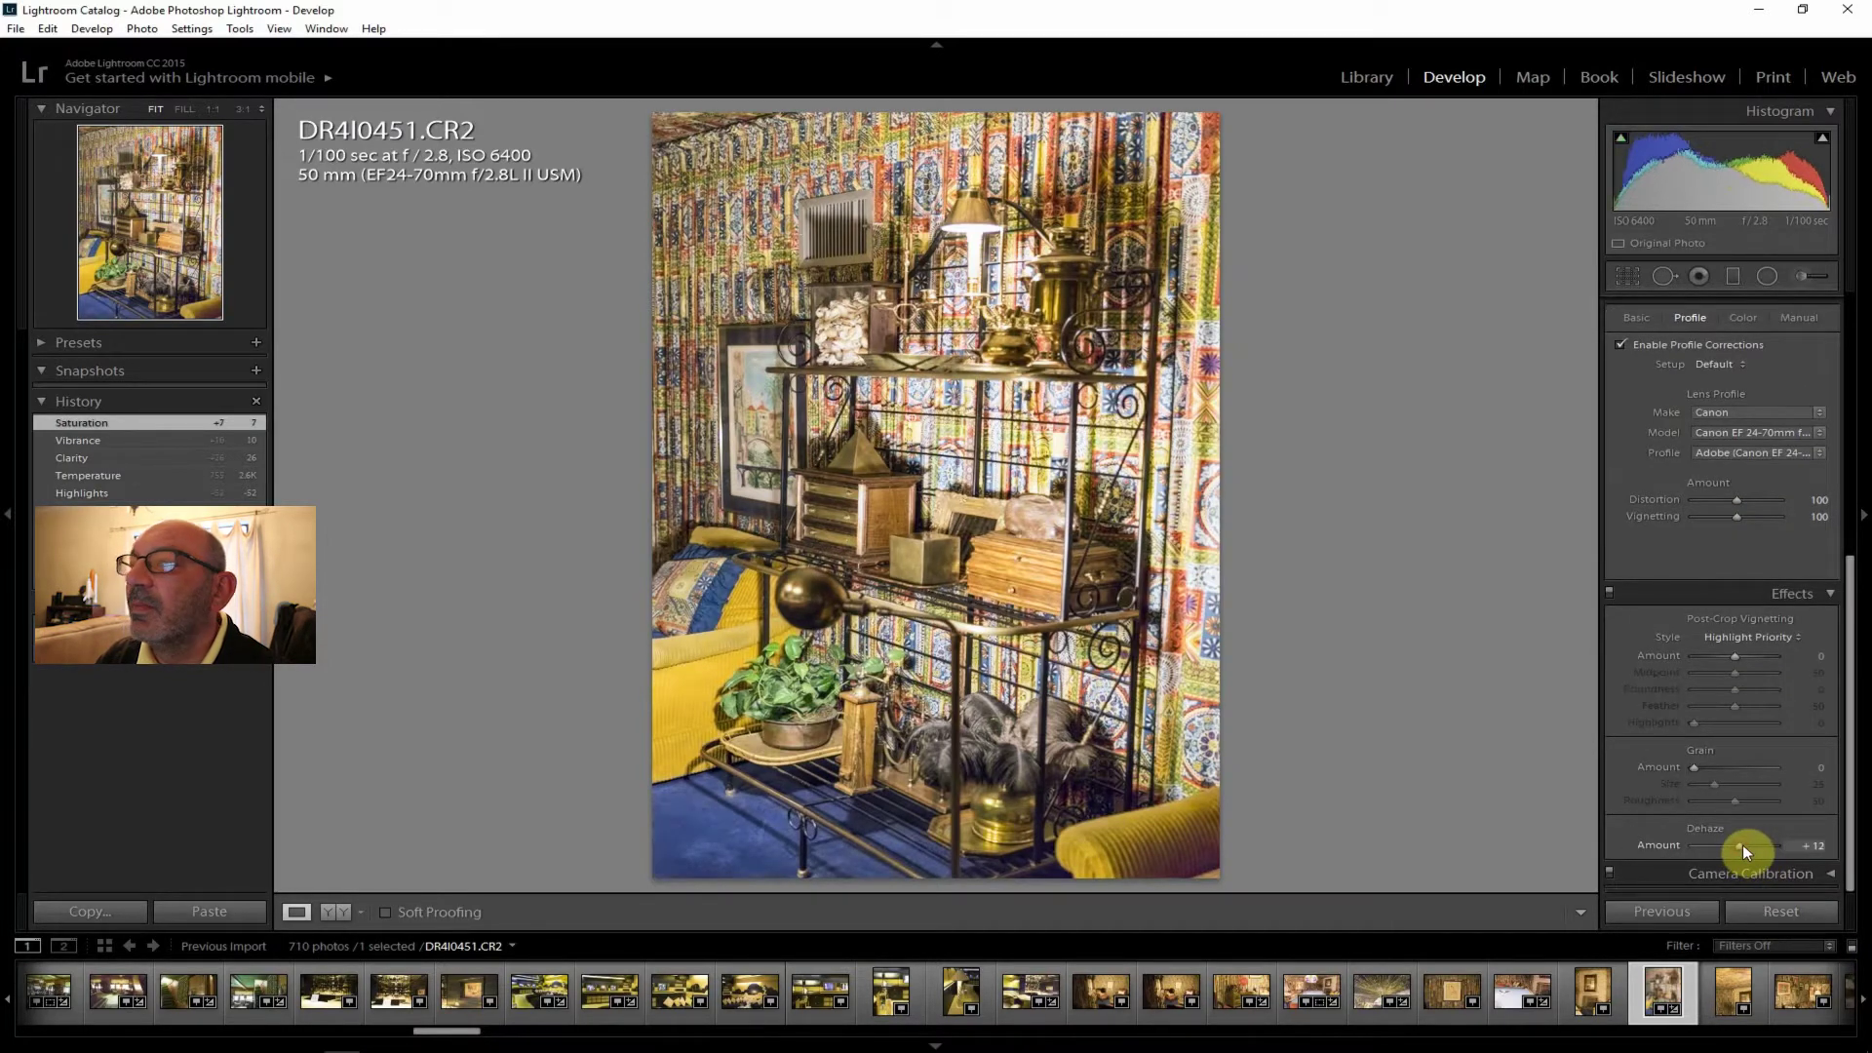
click(1745, 845)
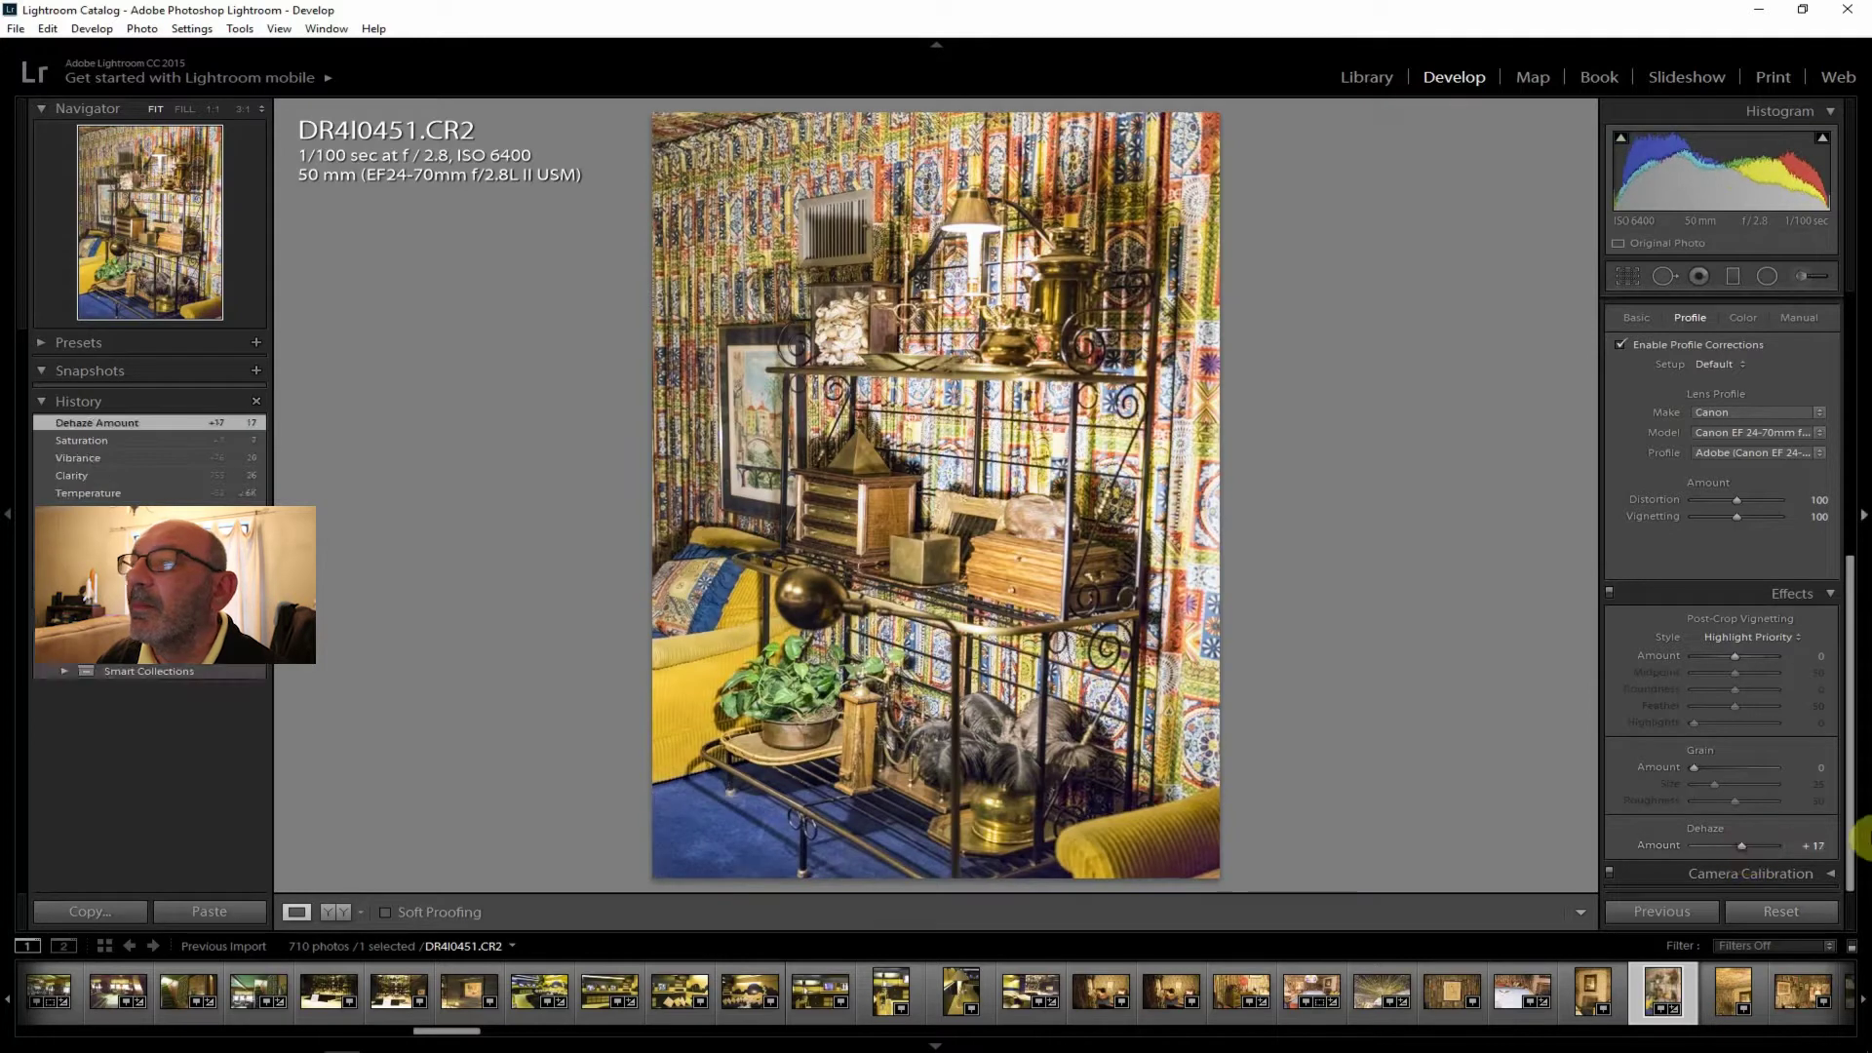
Raise the shelf photo's Exposure to +0.60.
drag(1855, 810, 1849, 655)
scroll(1849, 655, up, 5)
drag(1741, 454, 1741, 450)
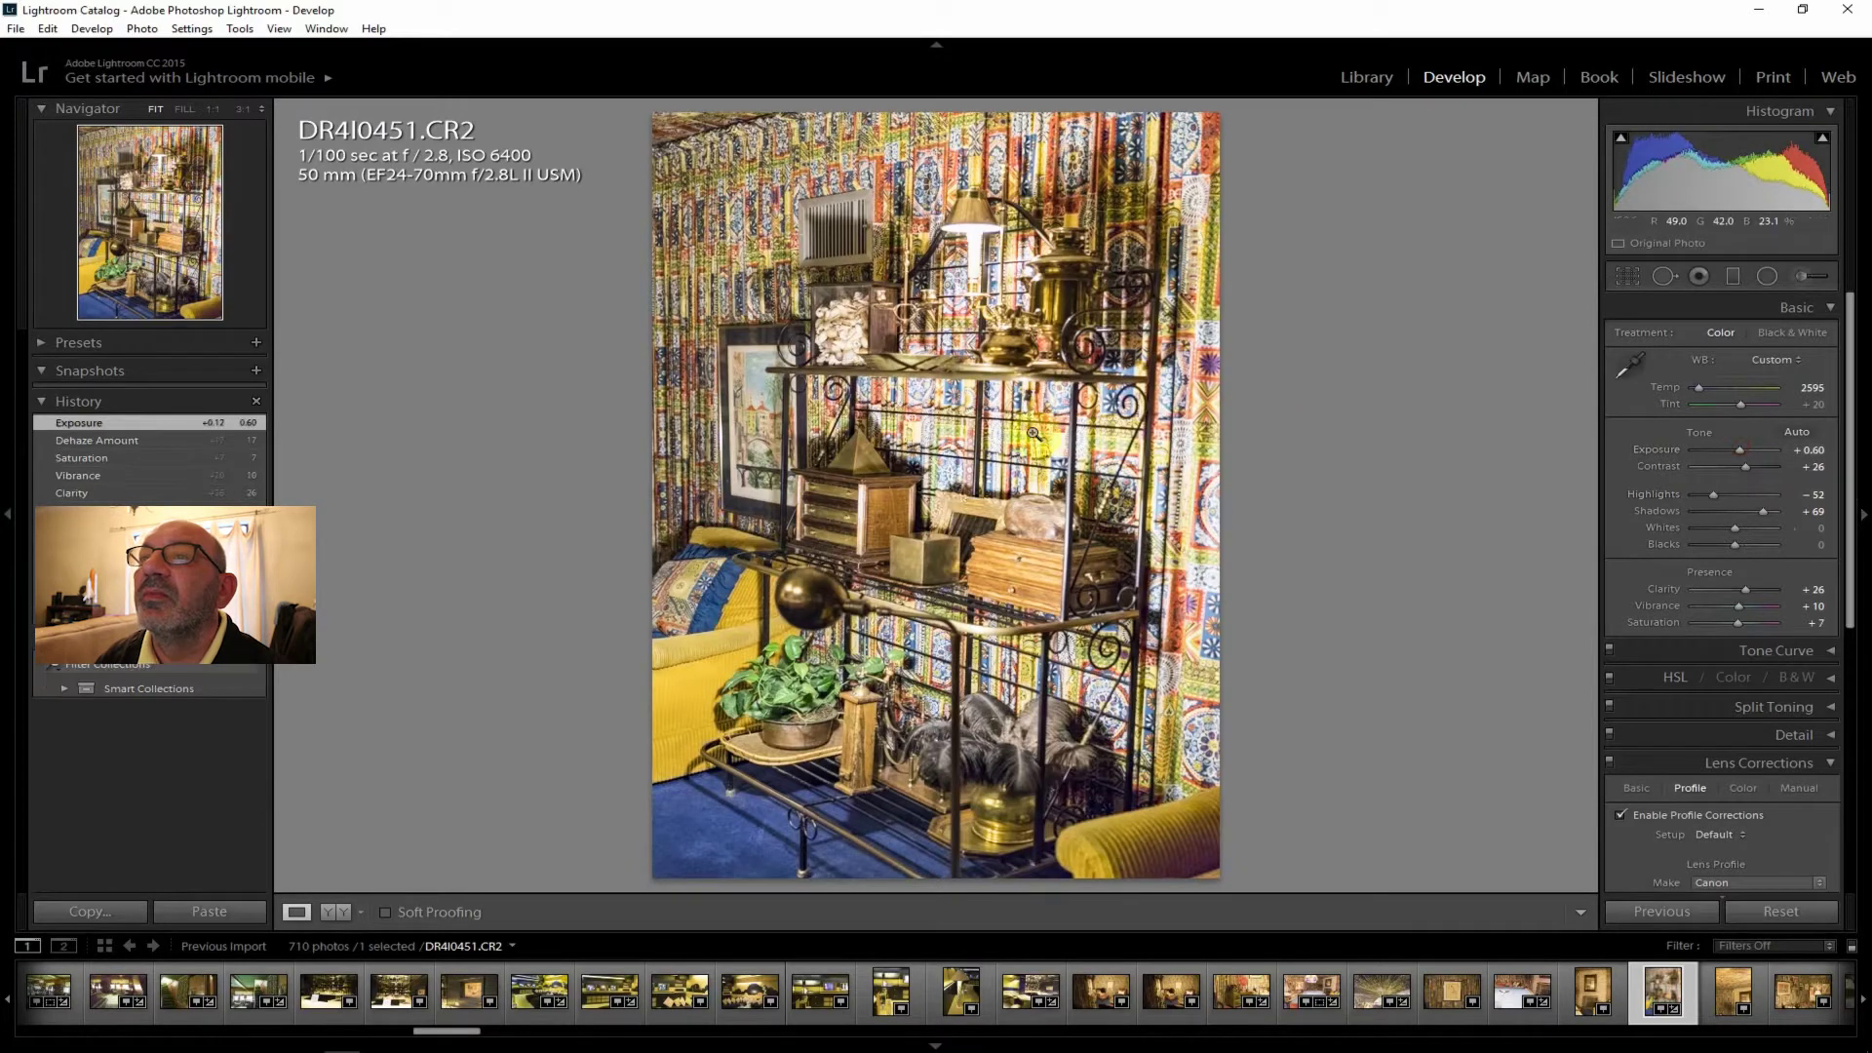
Export the edited shelf photo DR4I0451.CR2 with the current export settings.
click(15, 28)
click(76, 242)
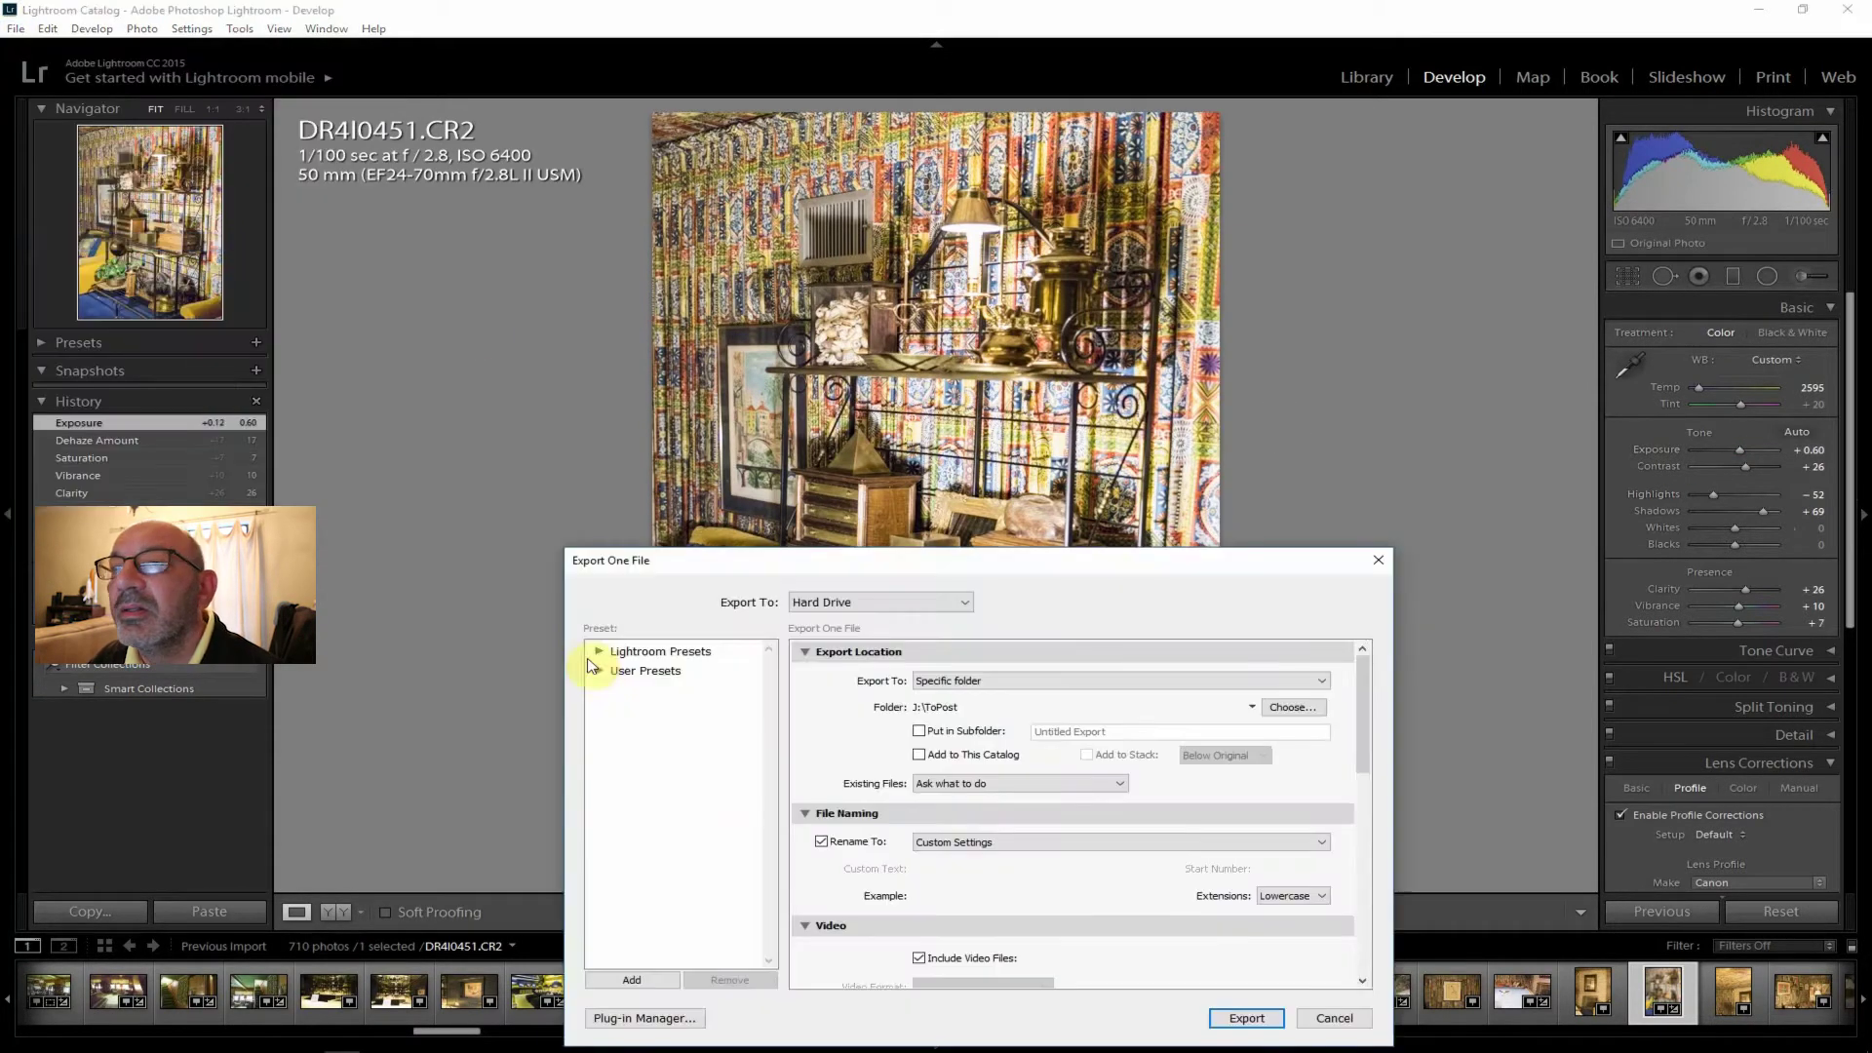
click(1244, 1019)
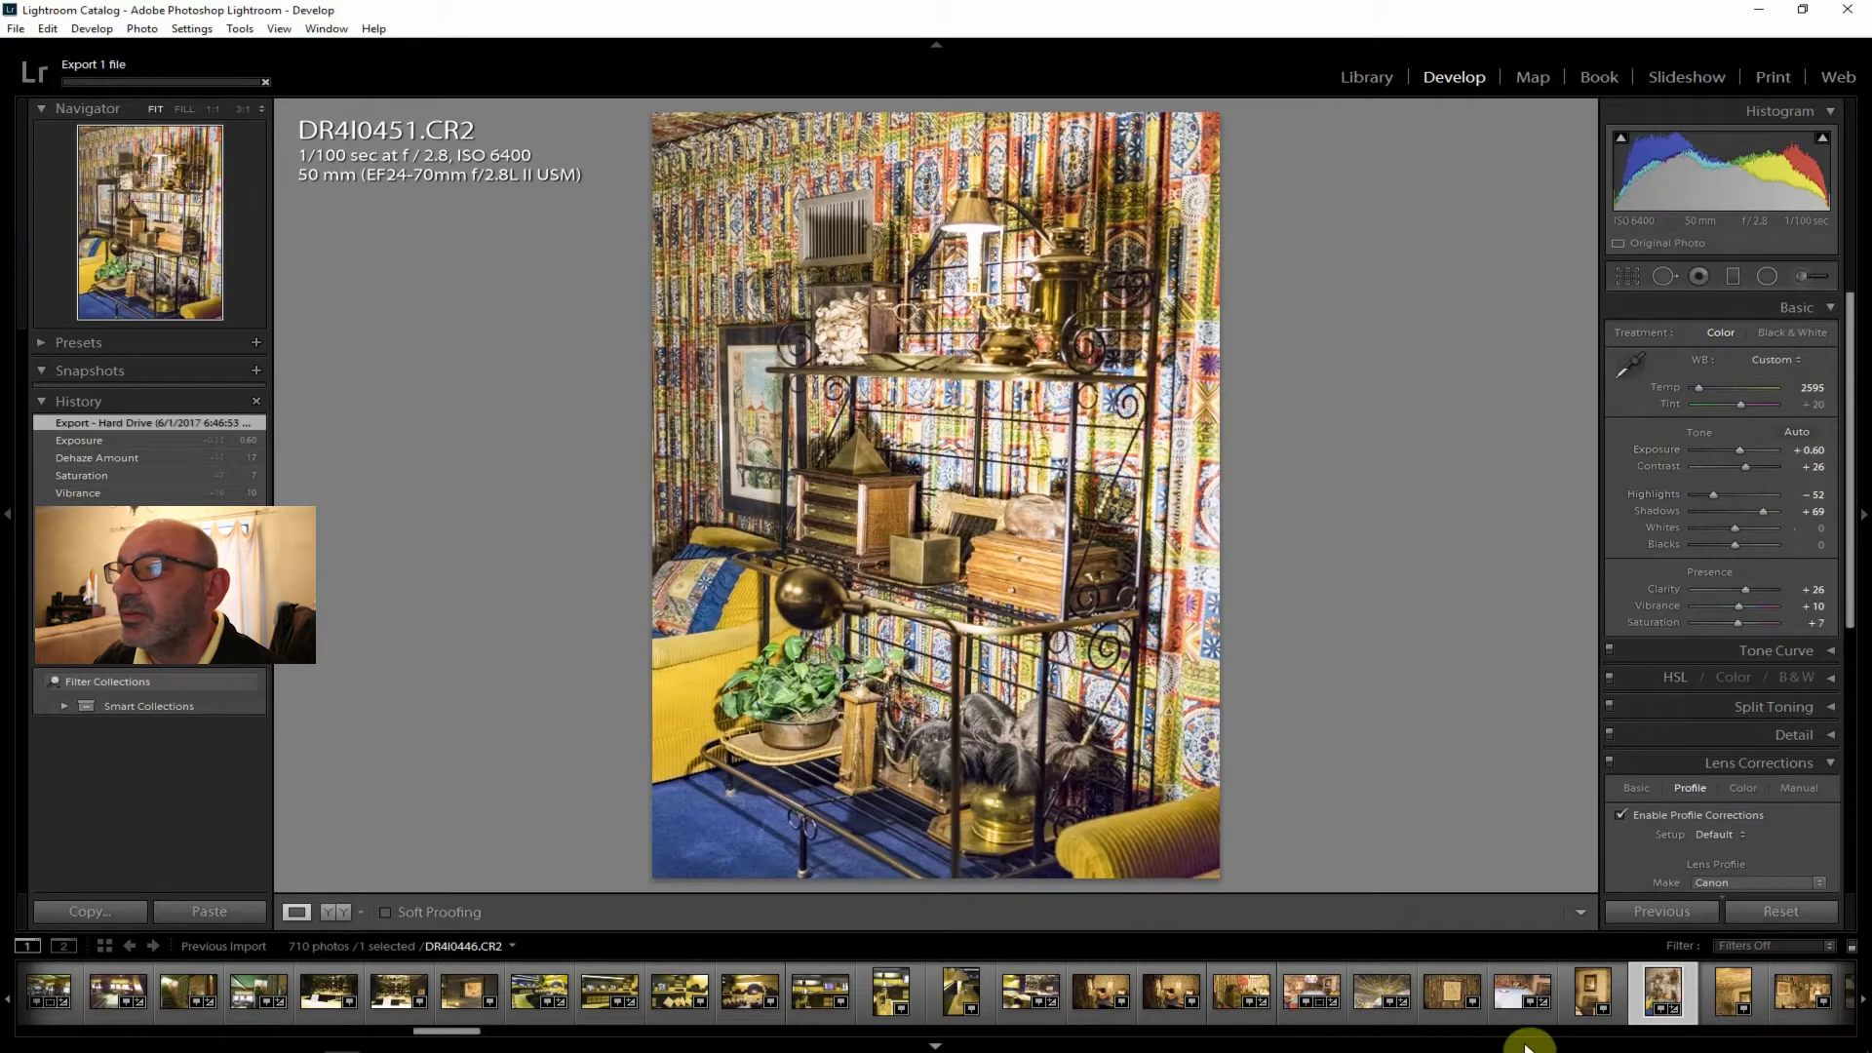
Open the ceiling and stone wall photo DR4I0452.CR2 and examine the ceiling-mounted fixture in the corner at full size.
click(1726, 994)
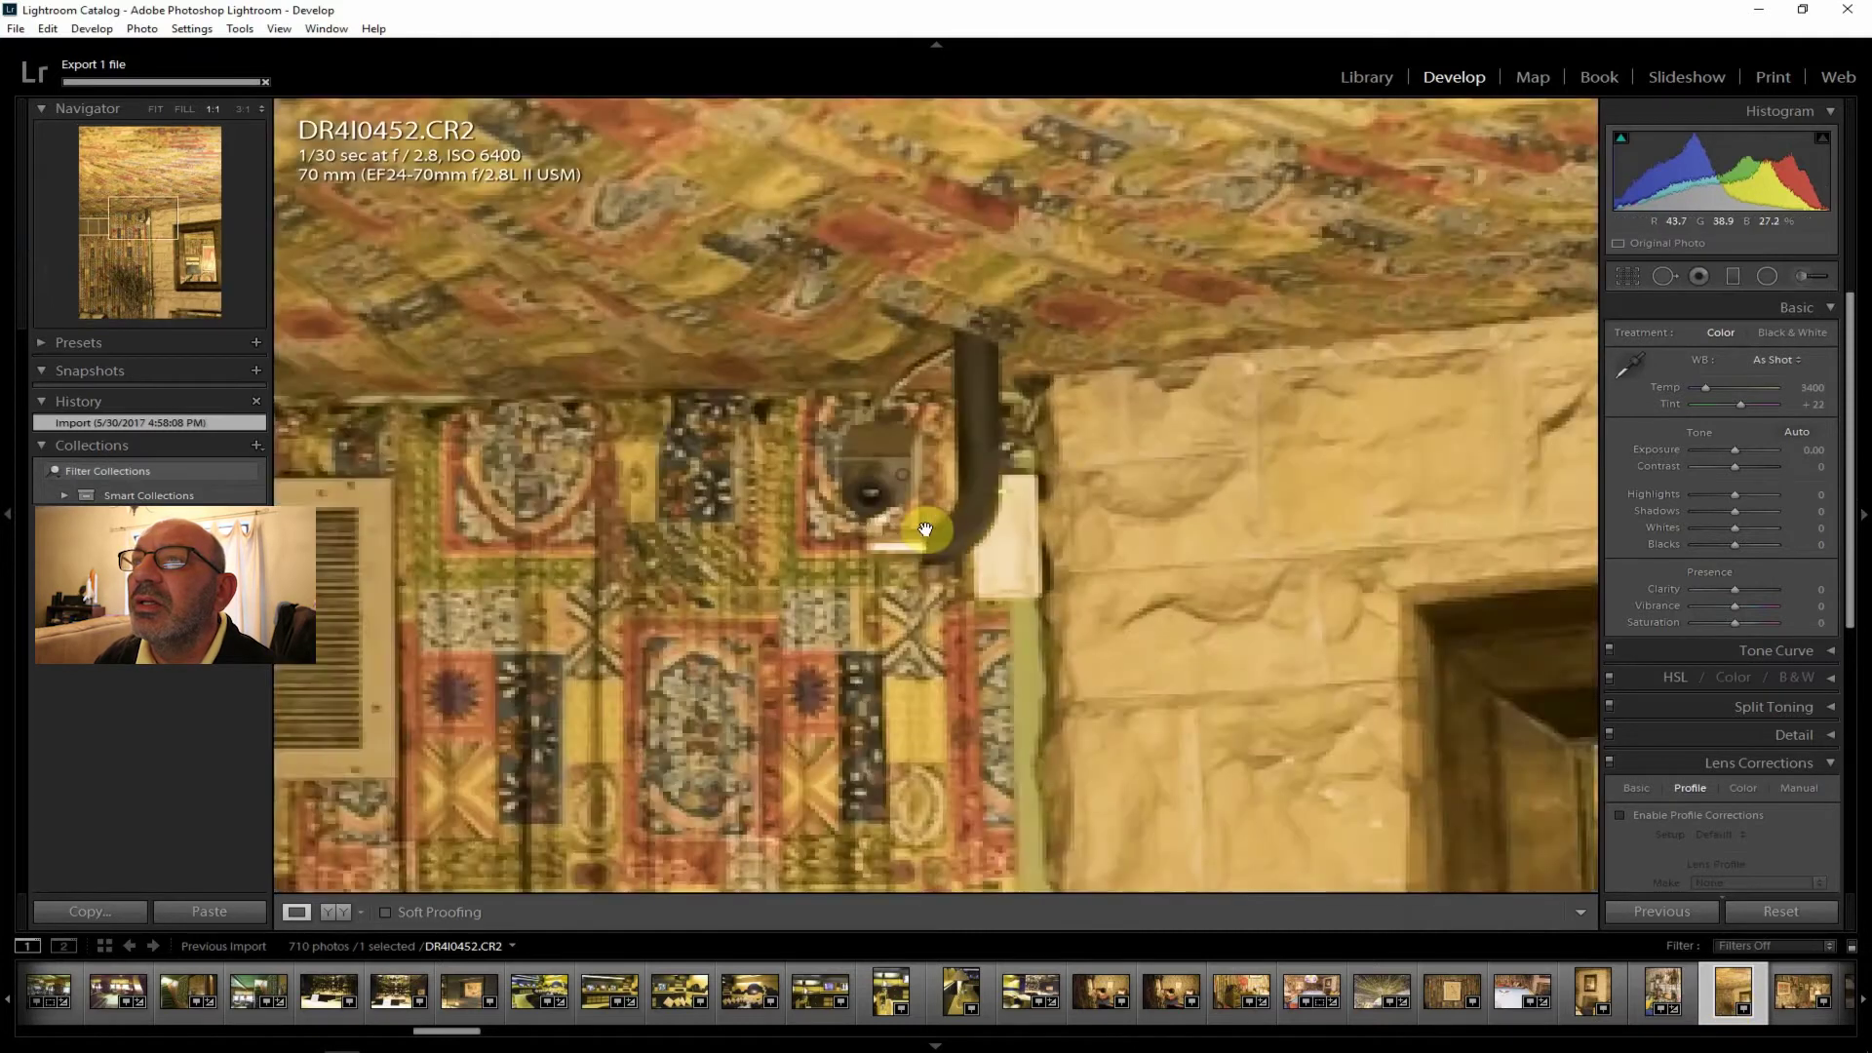
click(912, 503)
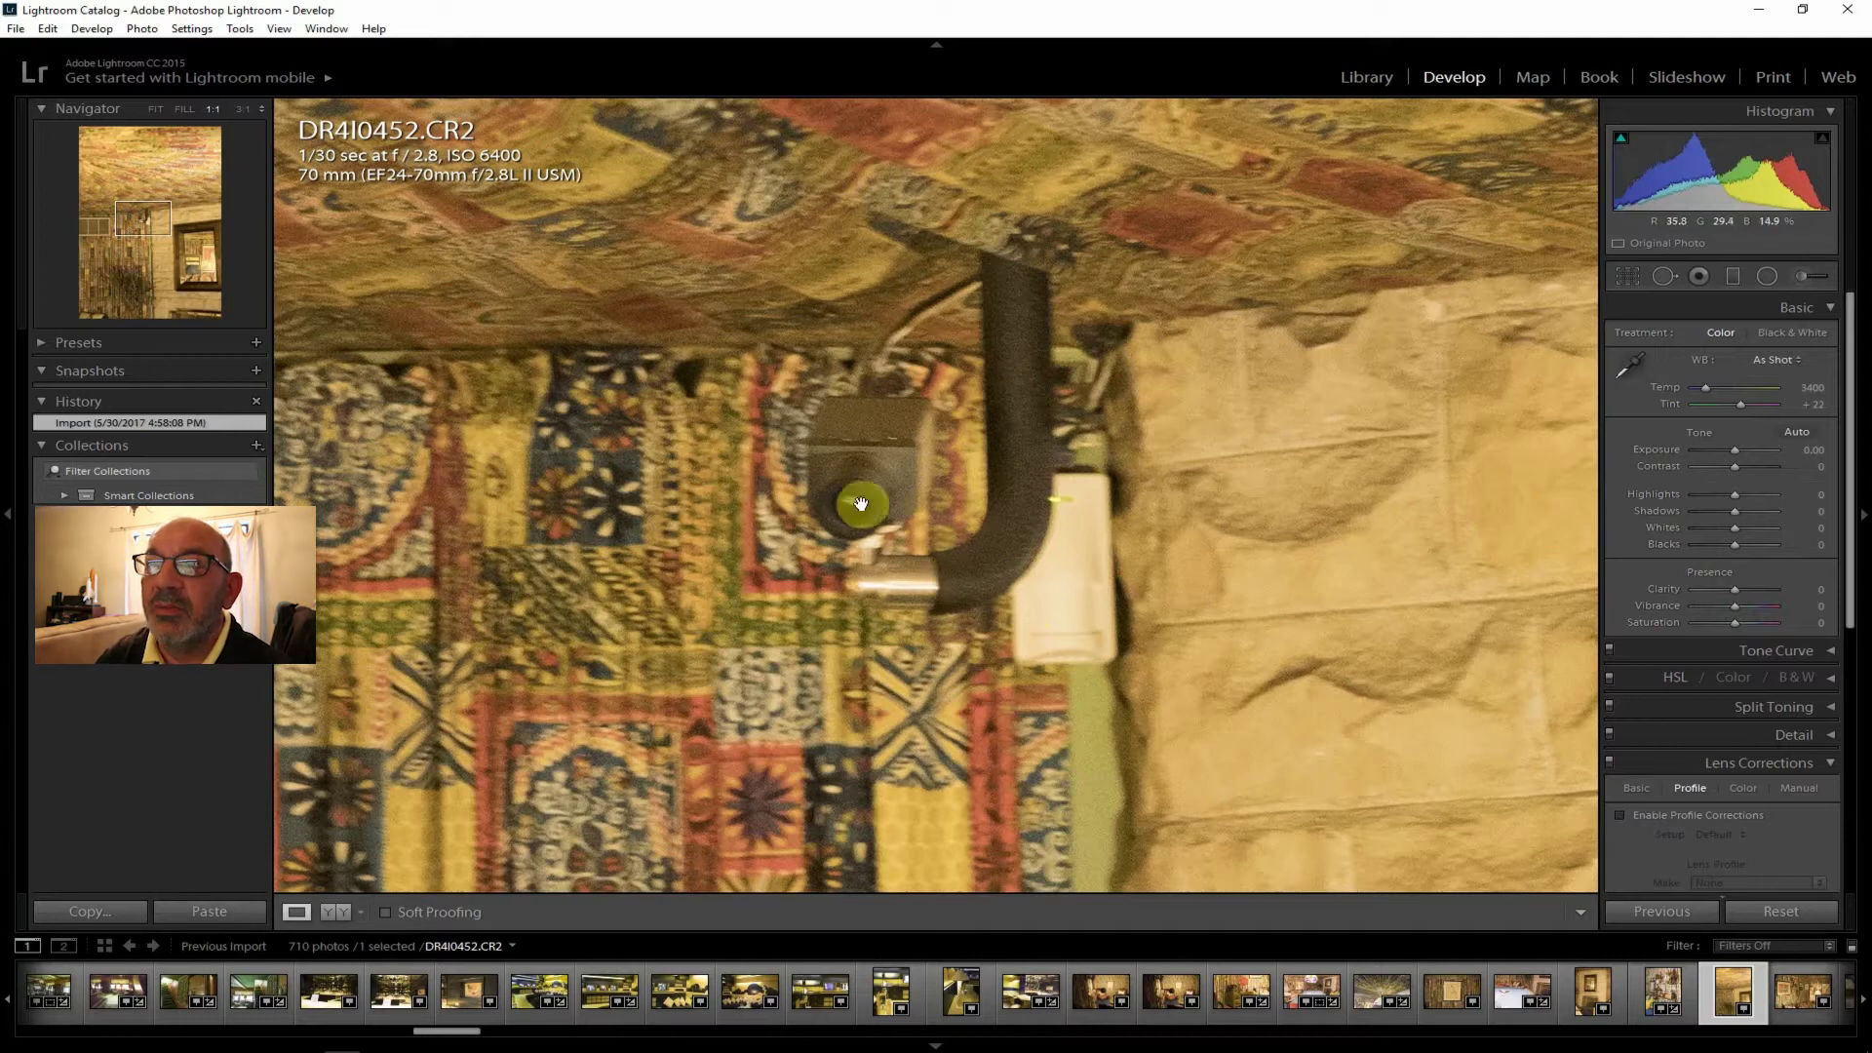
click(154, 108)
click(812, 543)
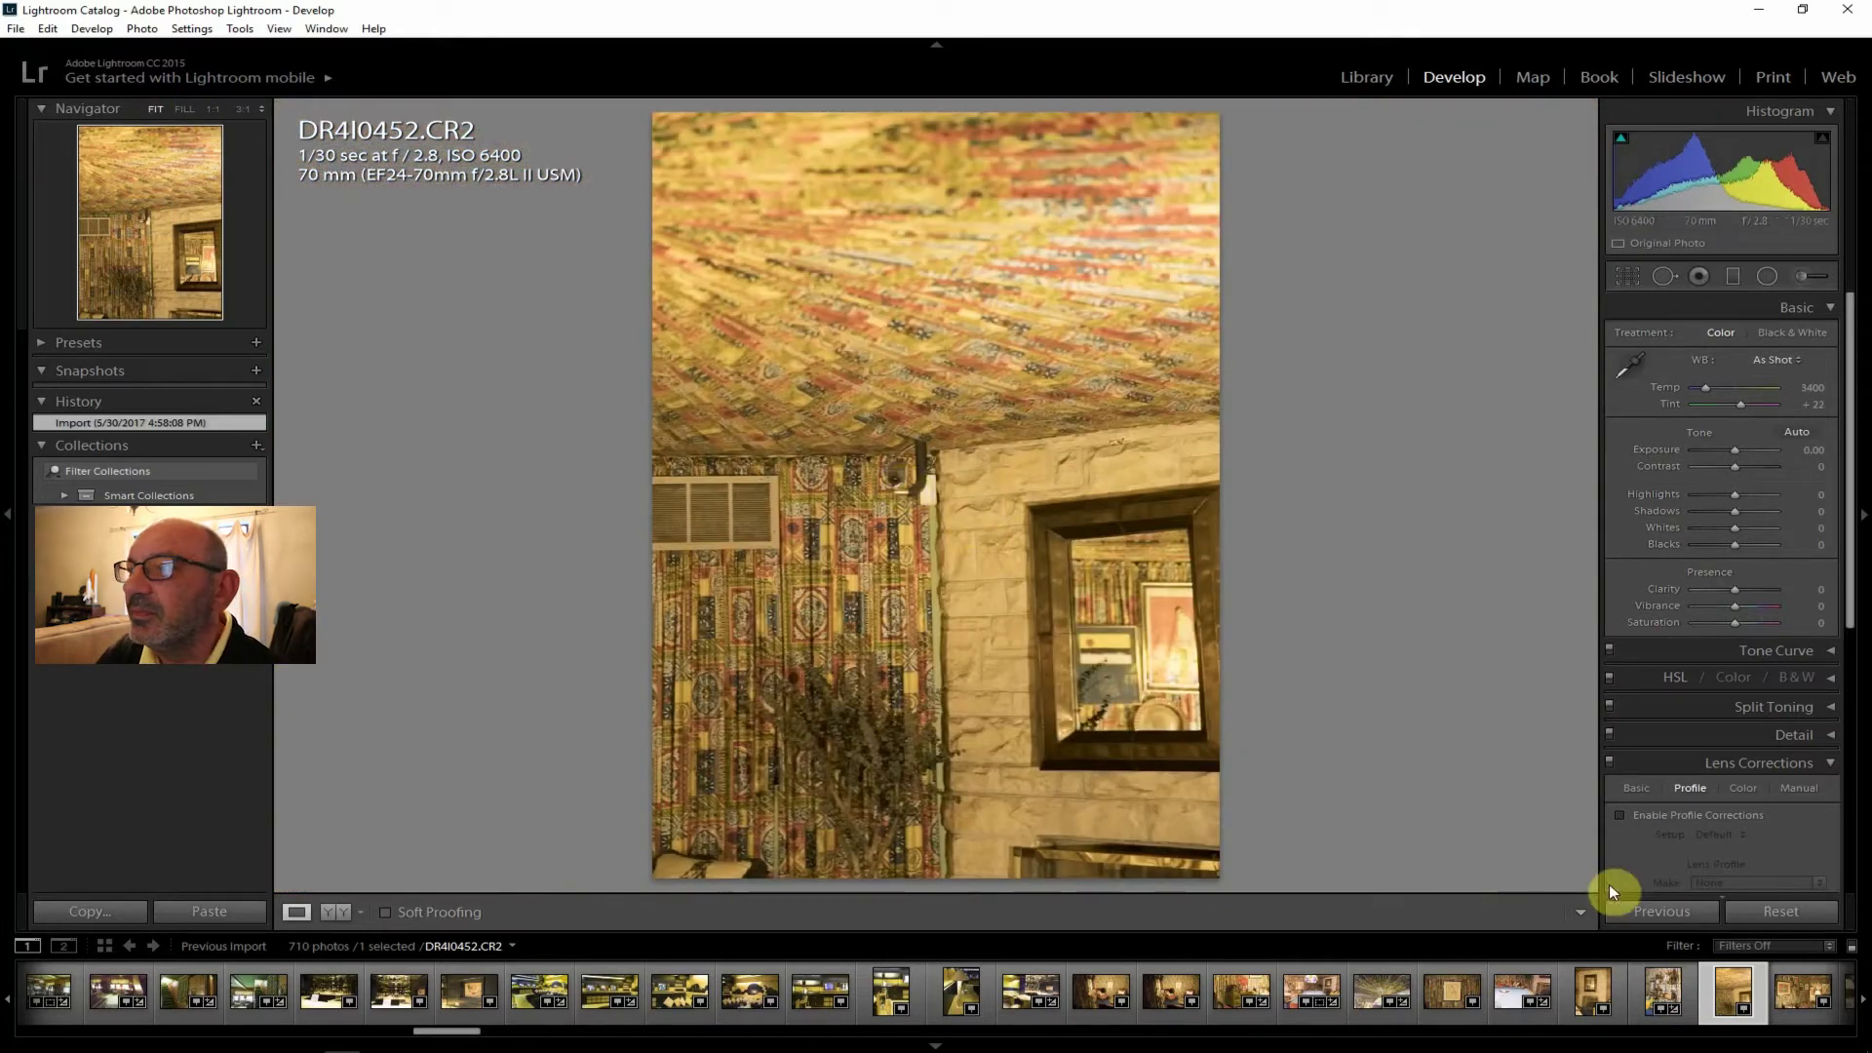
Open the picture-covered corner photo DR4I0453.CR2 and examine the large framed red print of the fountain at full size.
click(1796, 994)
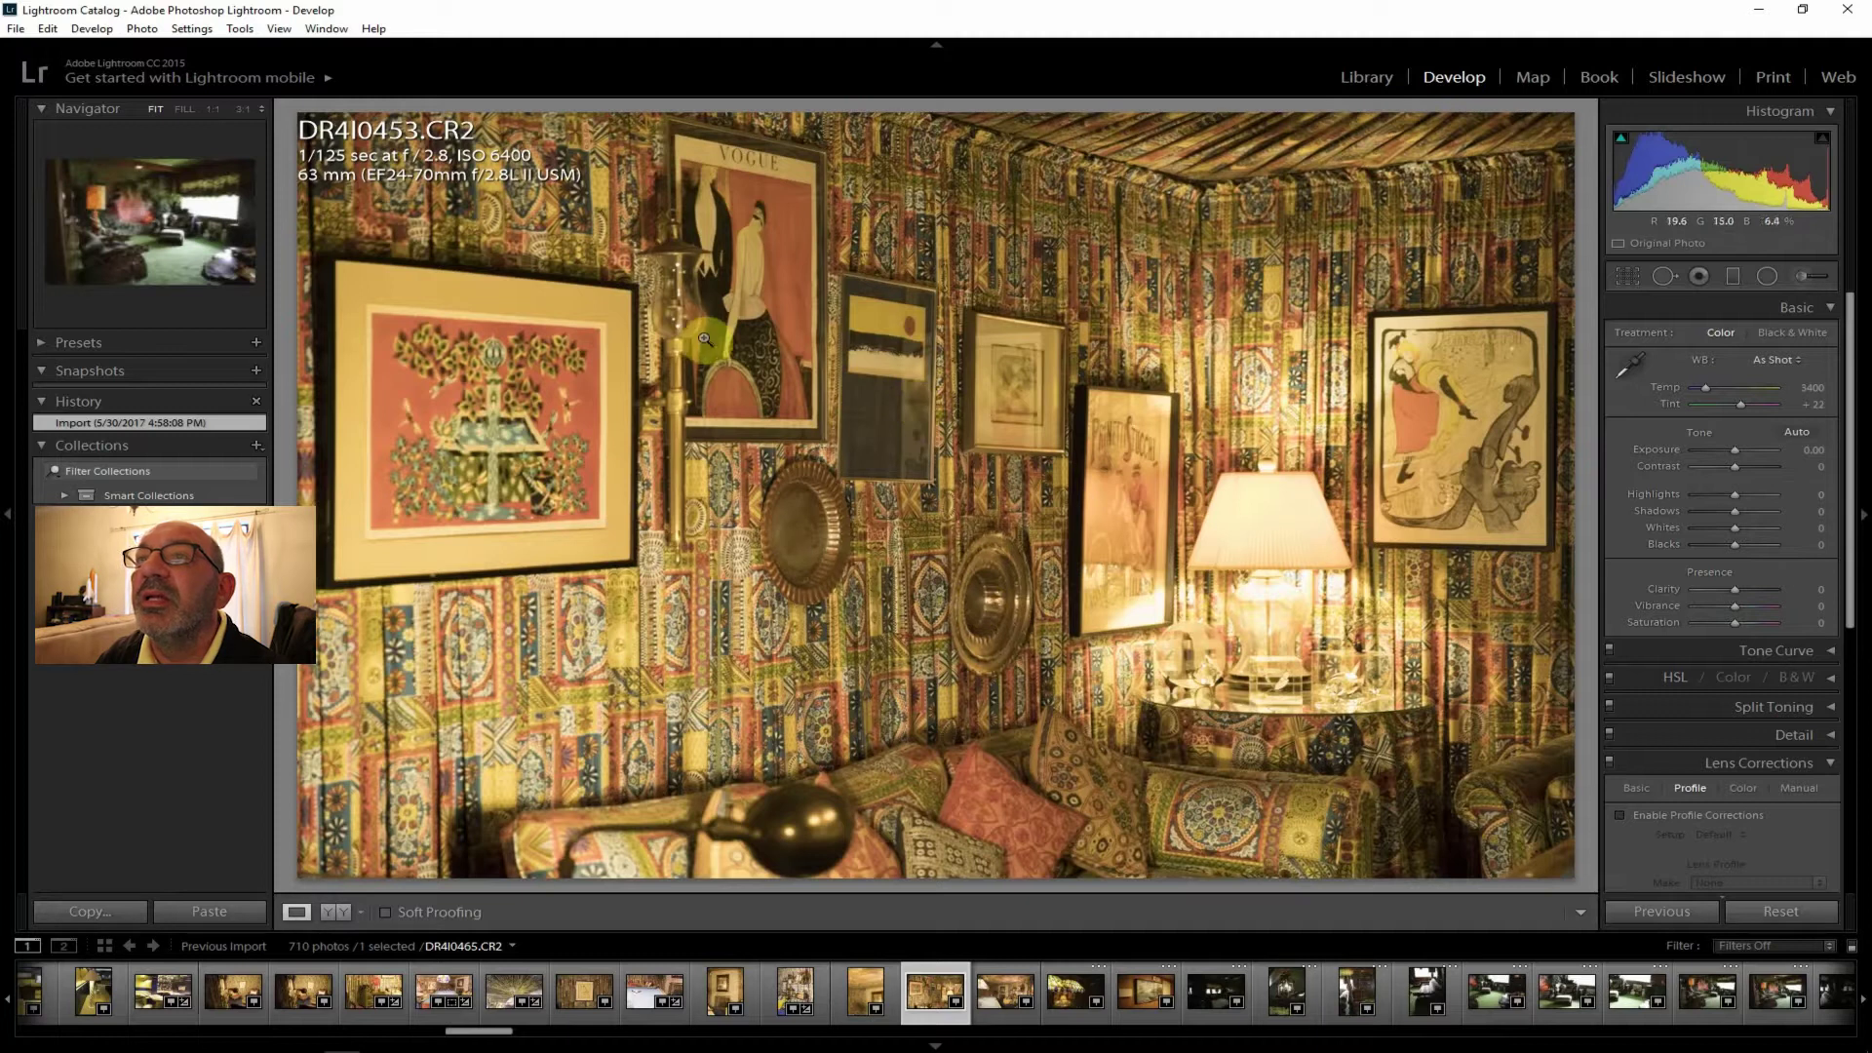
click(517, 432)
drag(660, 486, 1199, 625)
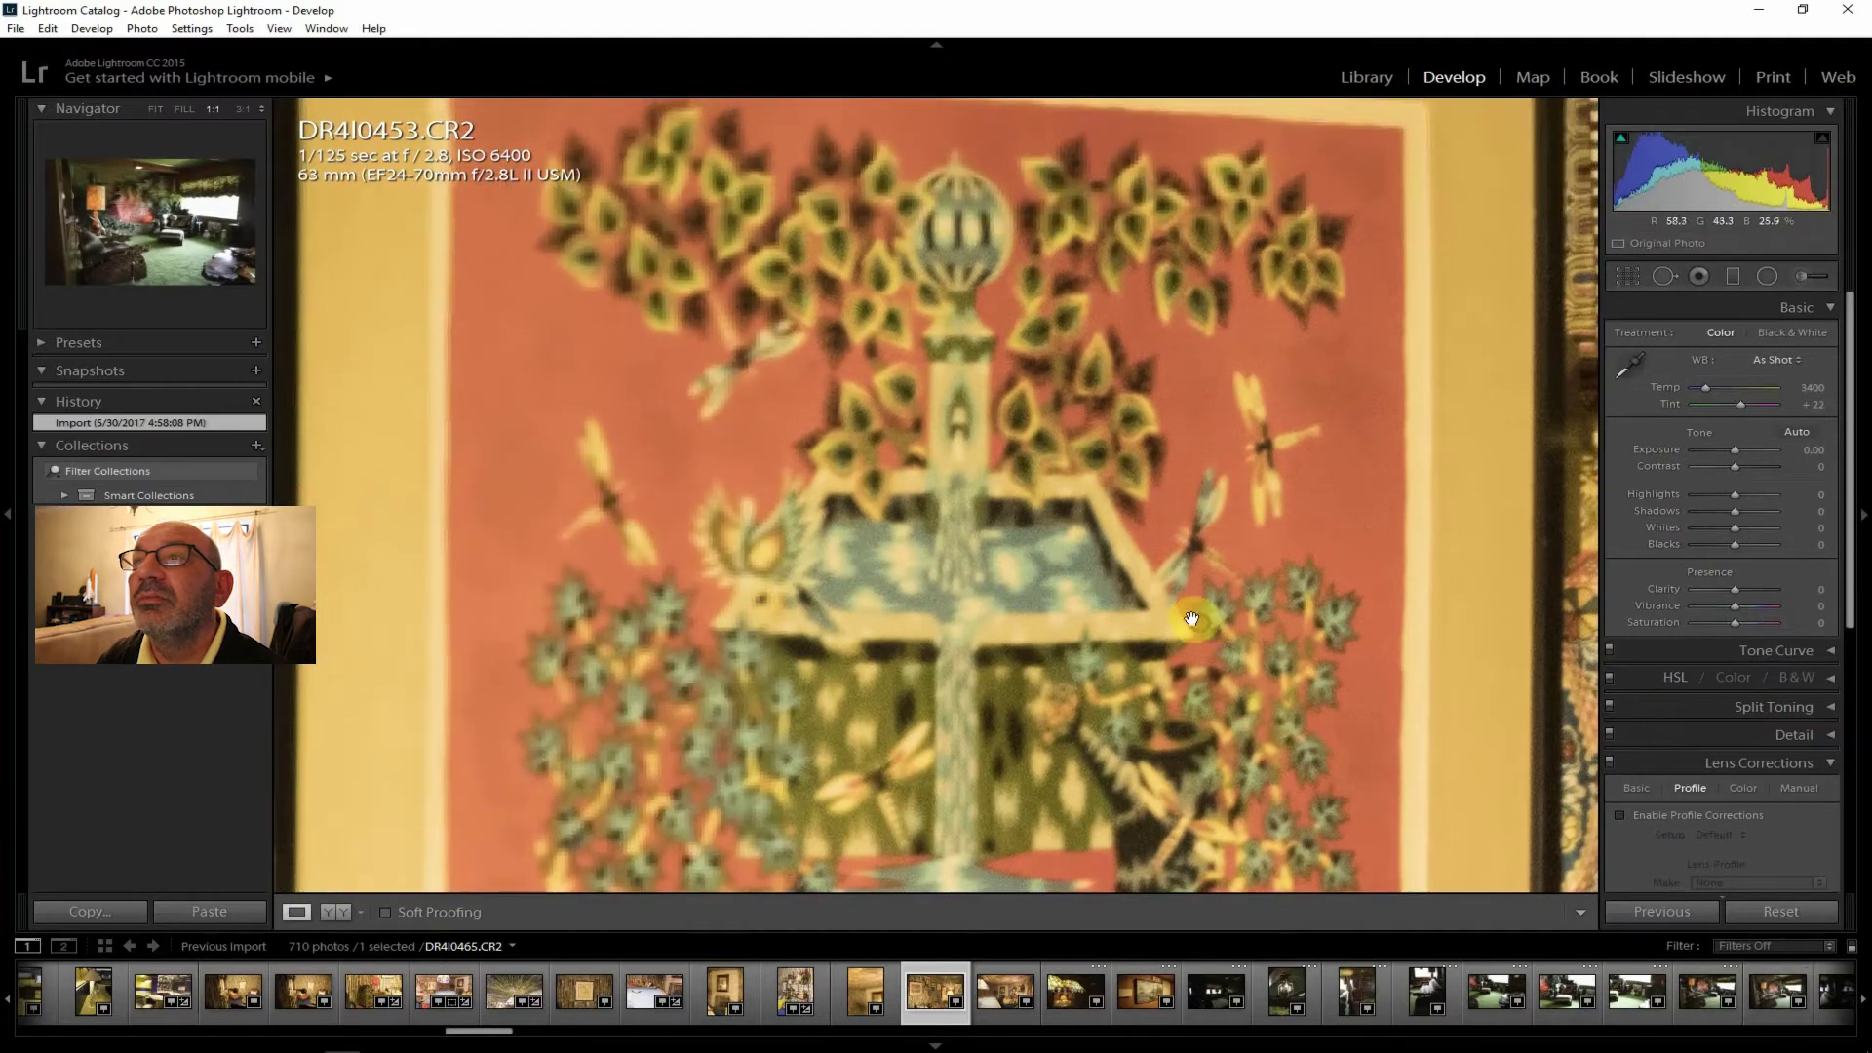
click(151, 110)
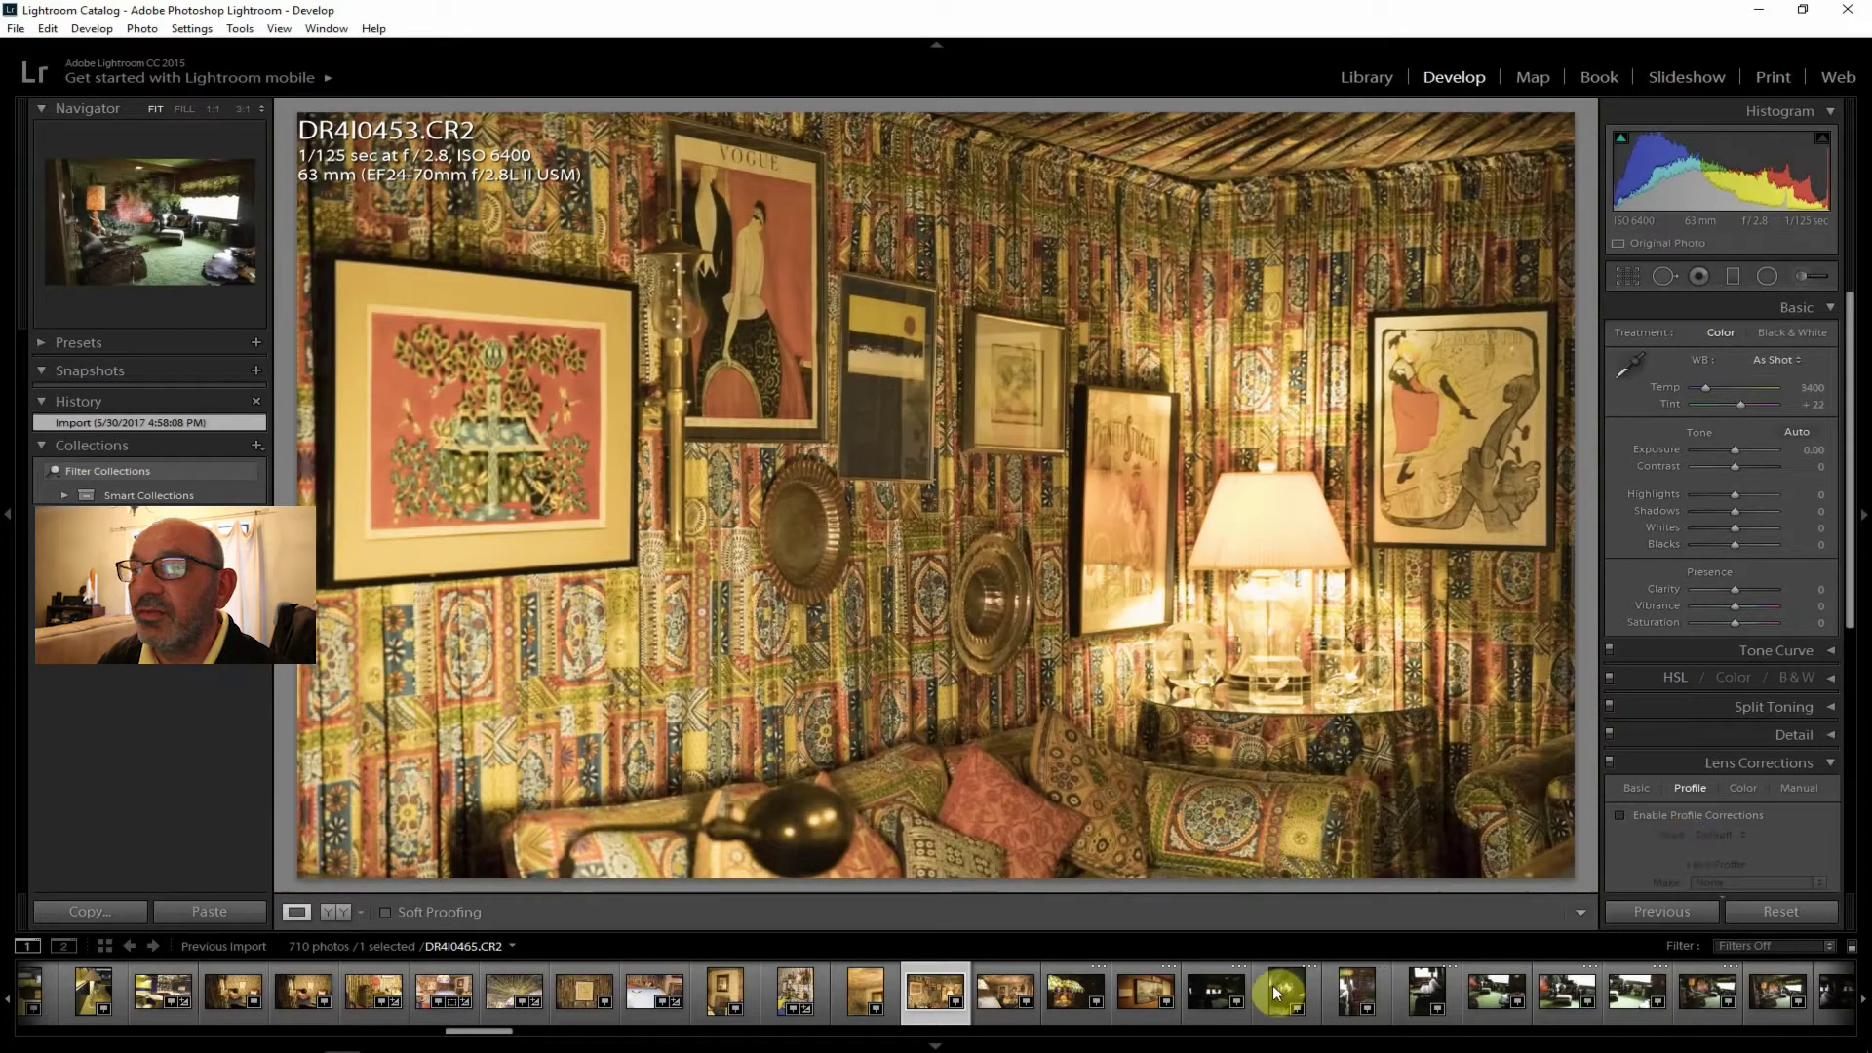
View the pool table photo DR4I0454.CR2, then open DR4I0455.CR2 and examine the stained-glass lampshade's lower edge at full size.
click(997, 988)
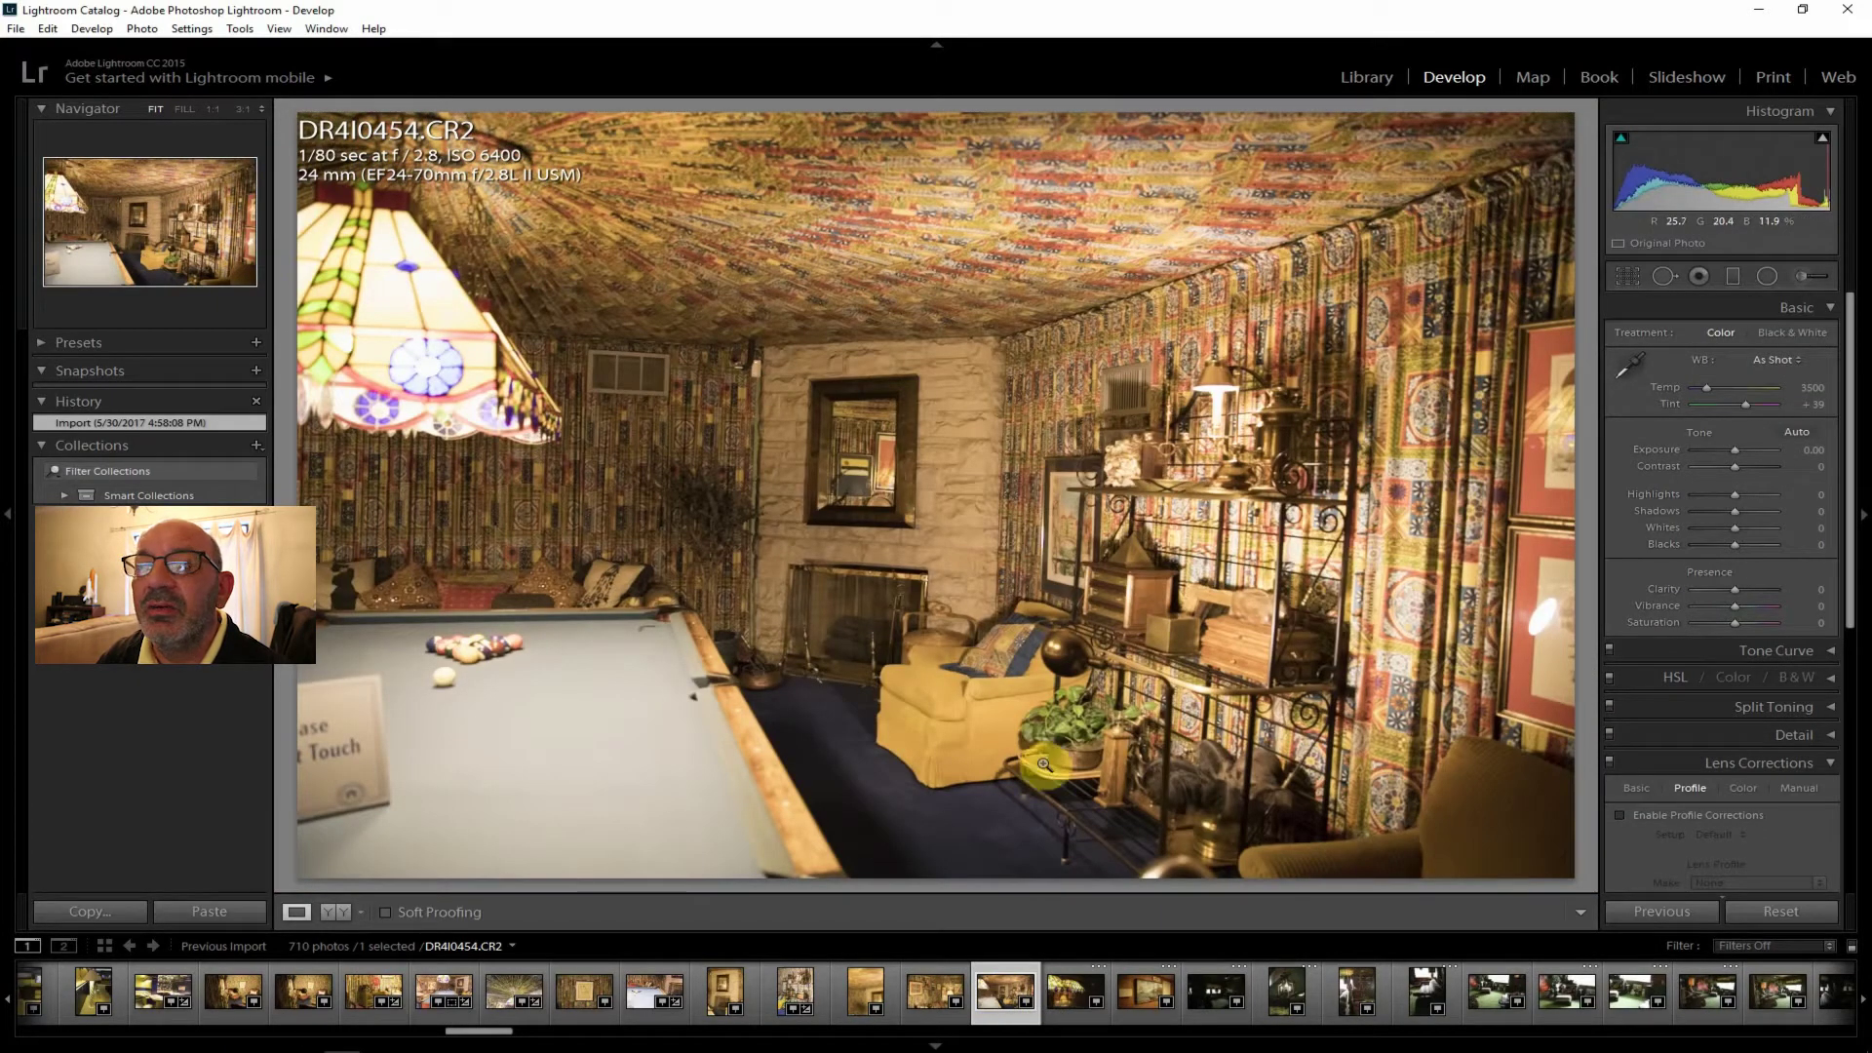
click(1080, 991)
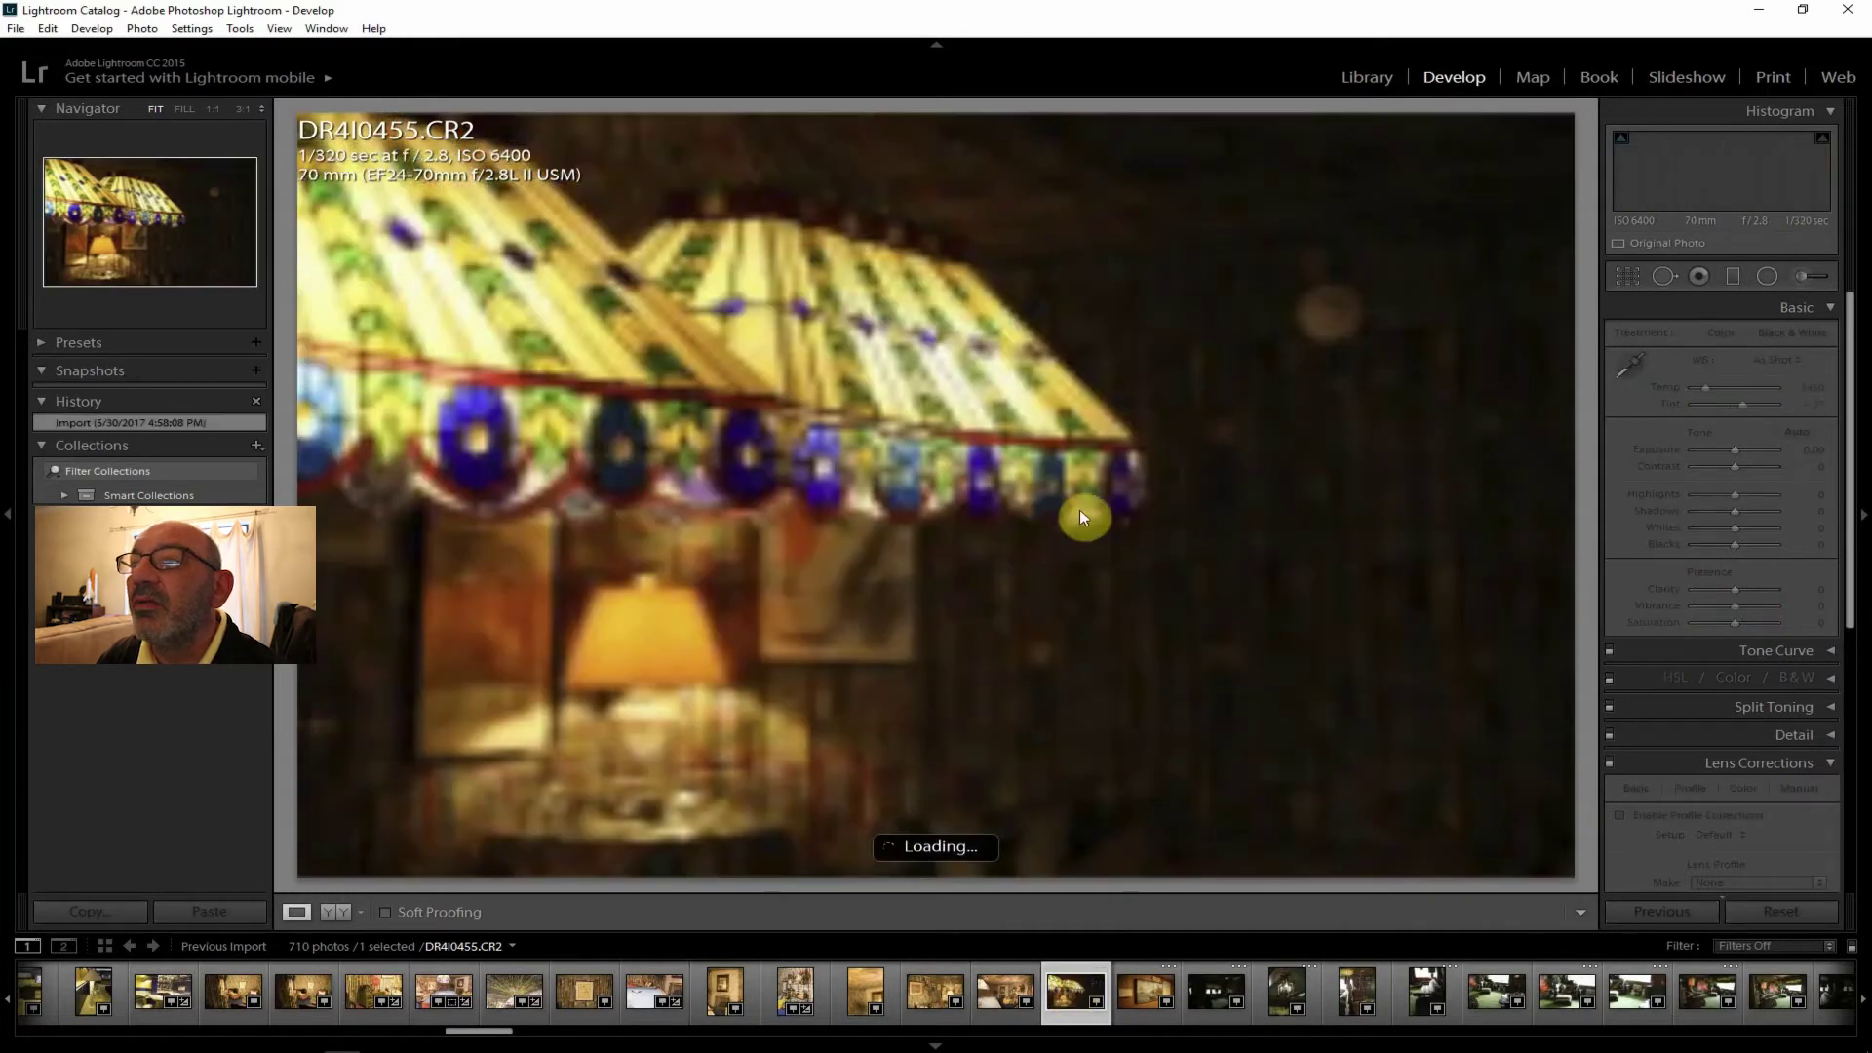
click(1135, 524)
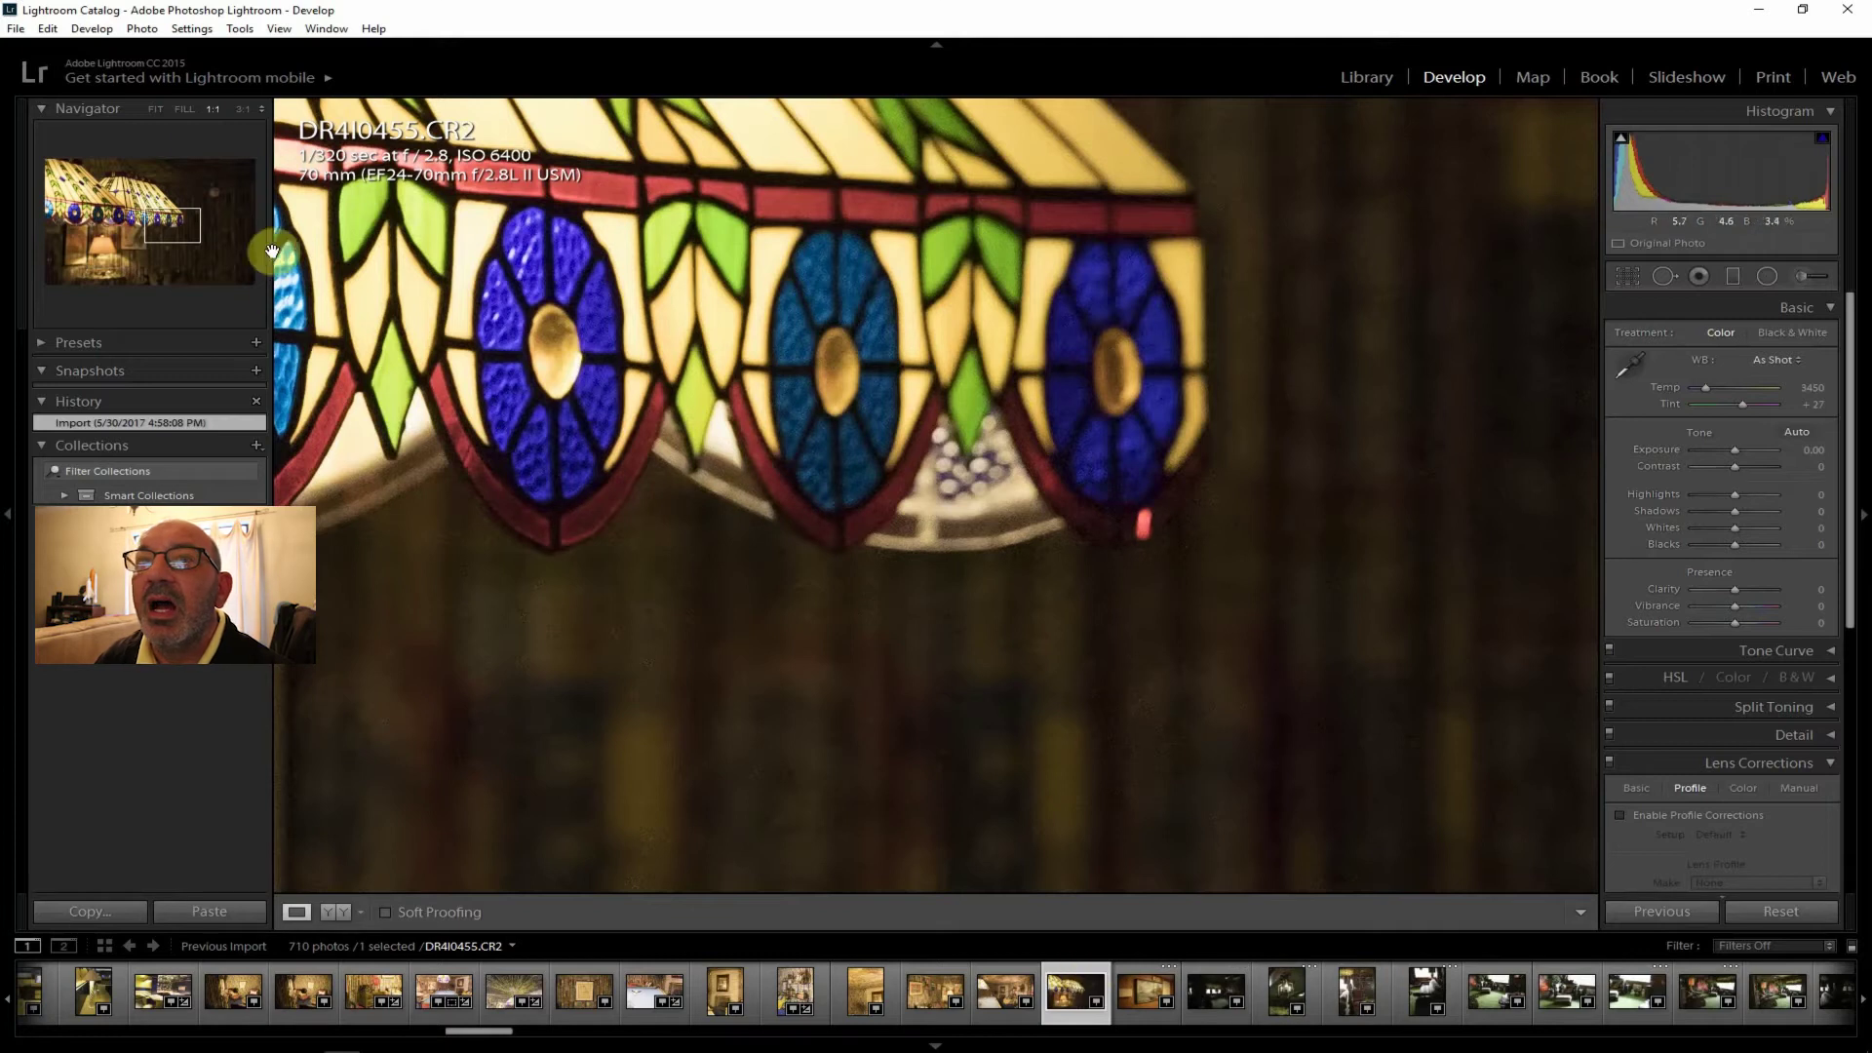
click(154, 113)
click(154, 108)
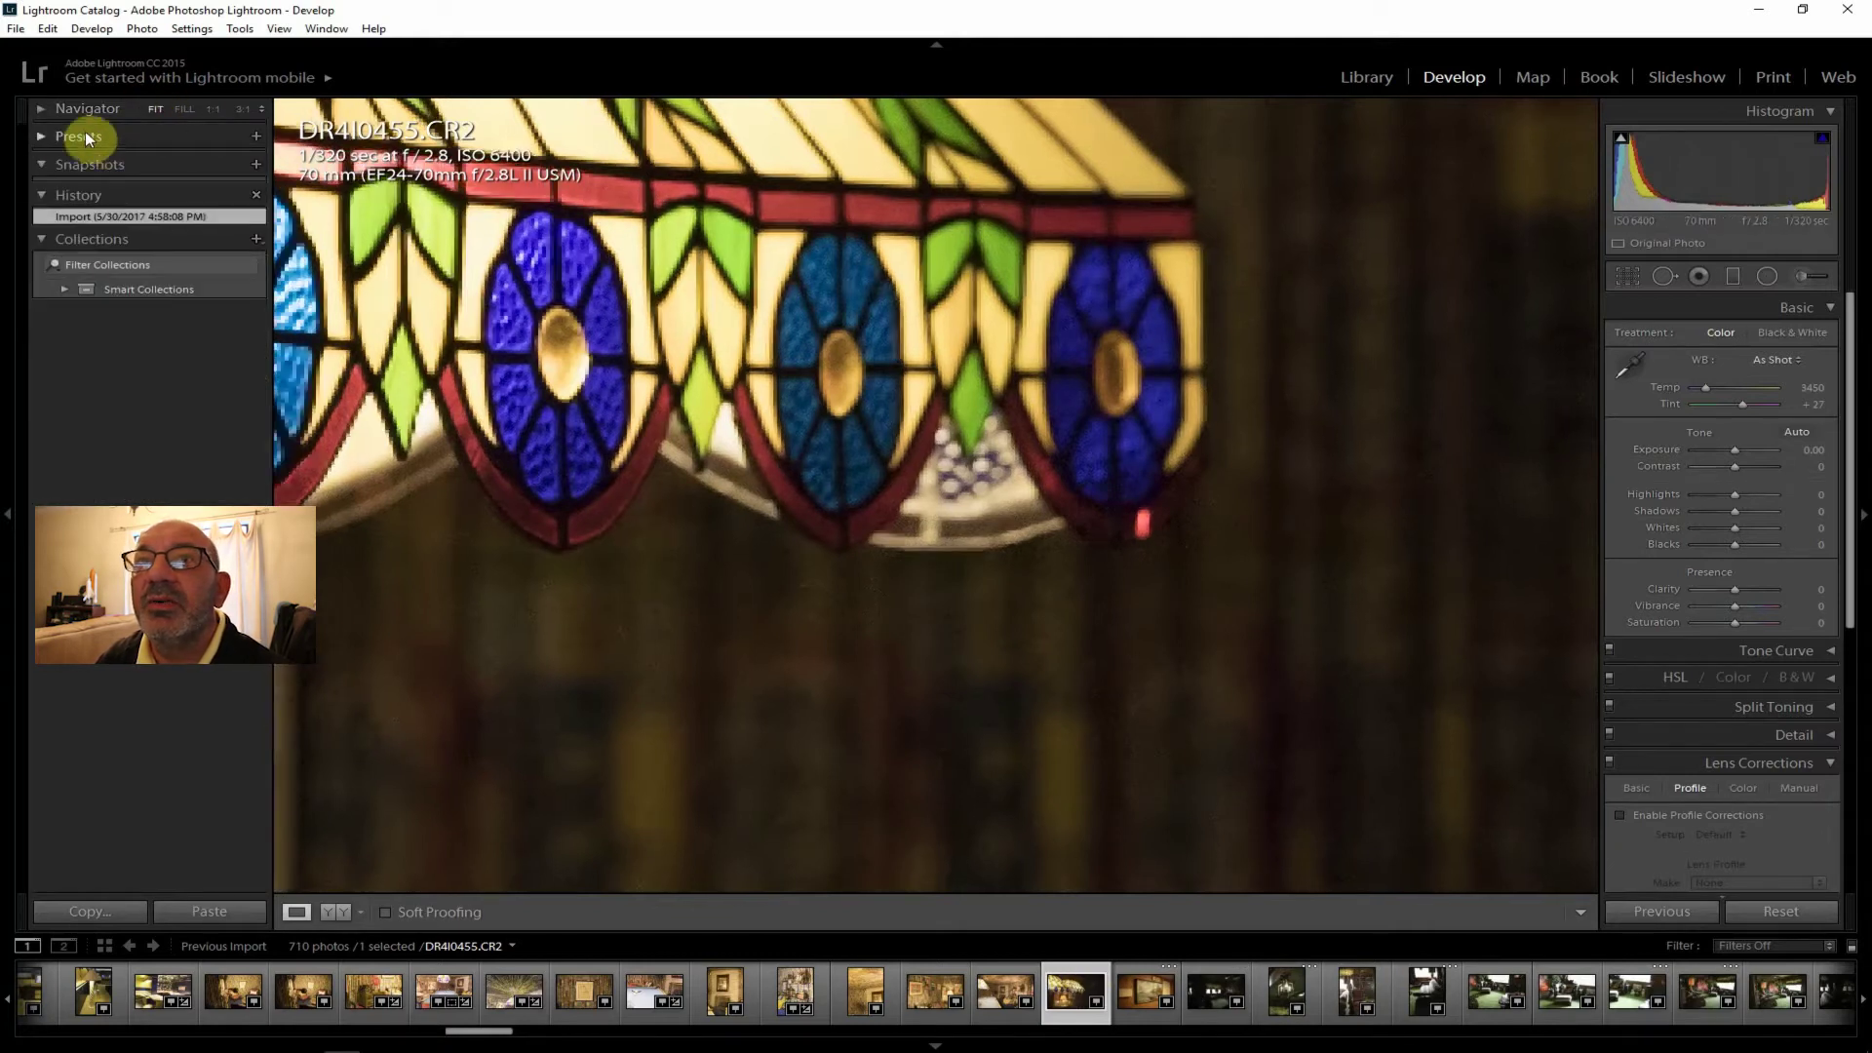
click(49, 109)
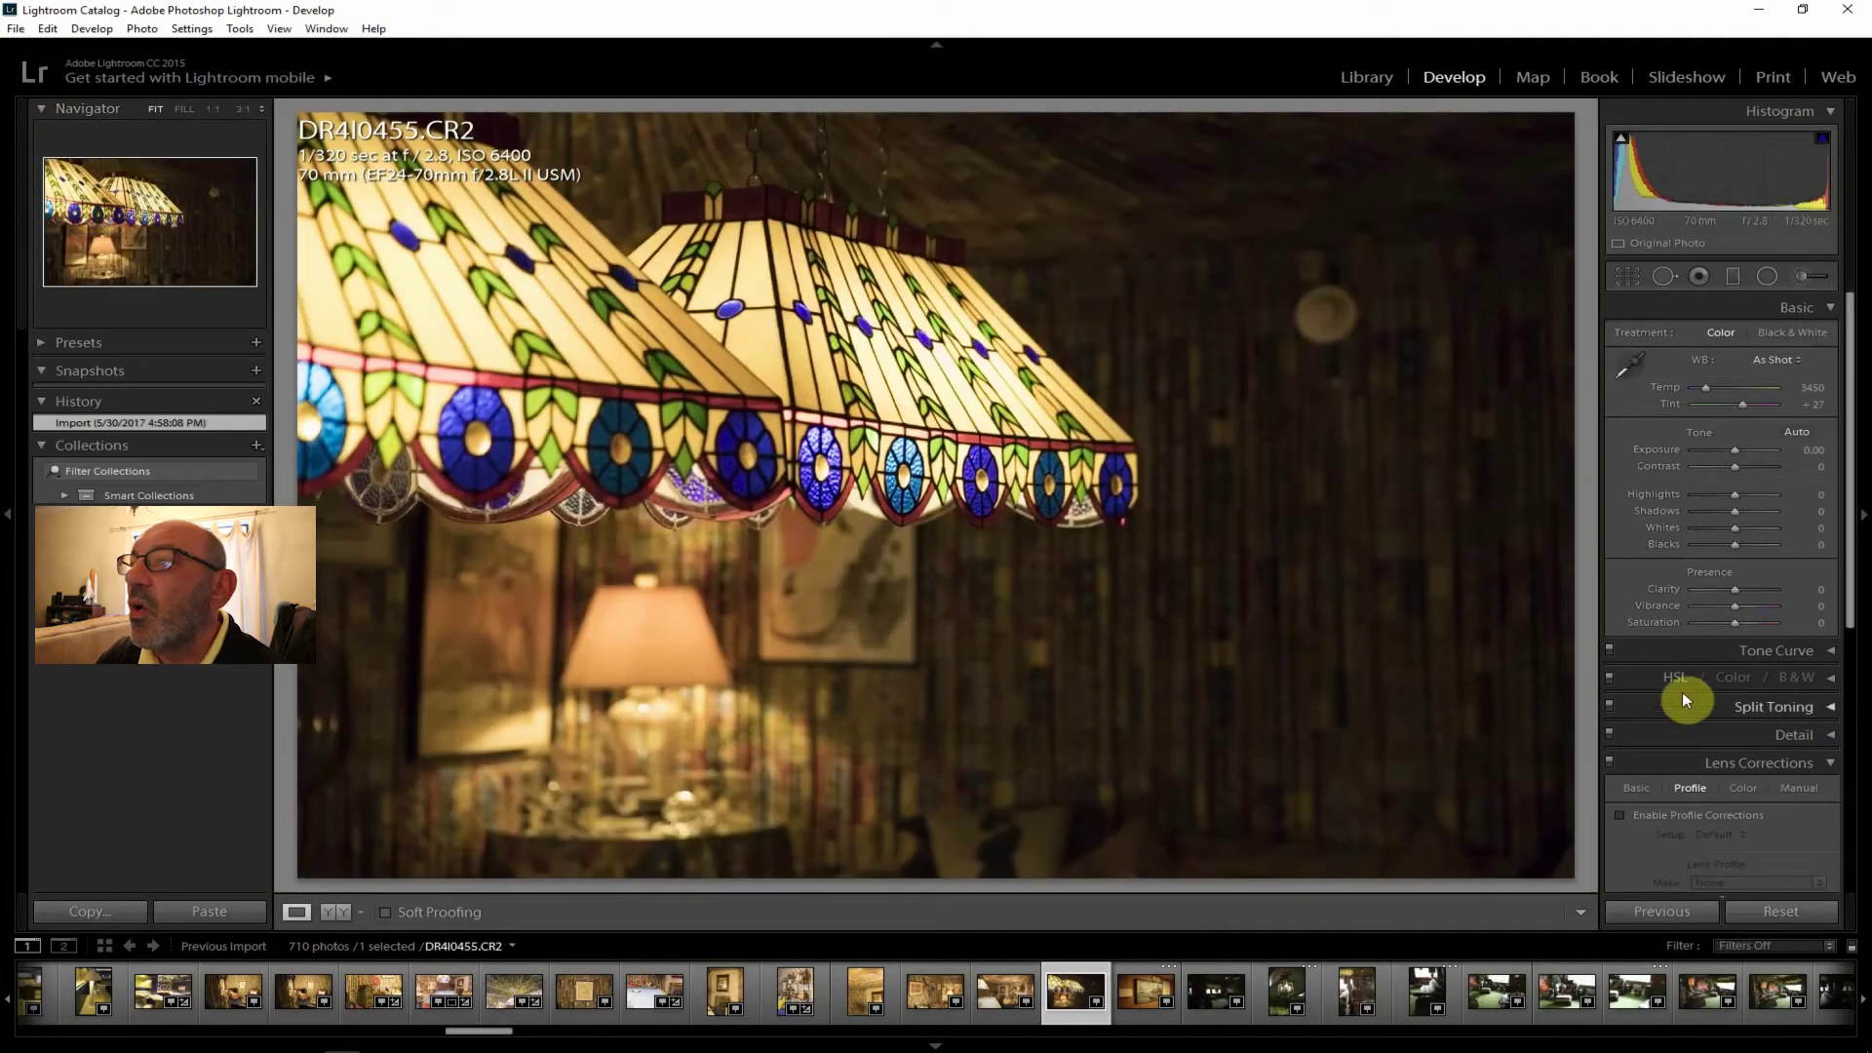
Enable lens profile corrections on the lampshade photo, lower Highlights to -36 and cool the color temperature to 2595.
click(1676, 816)
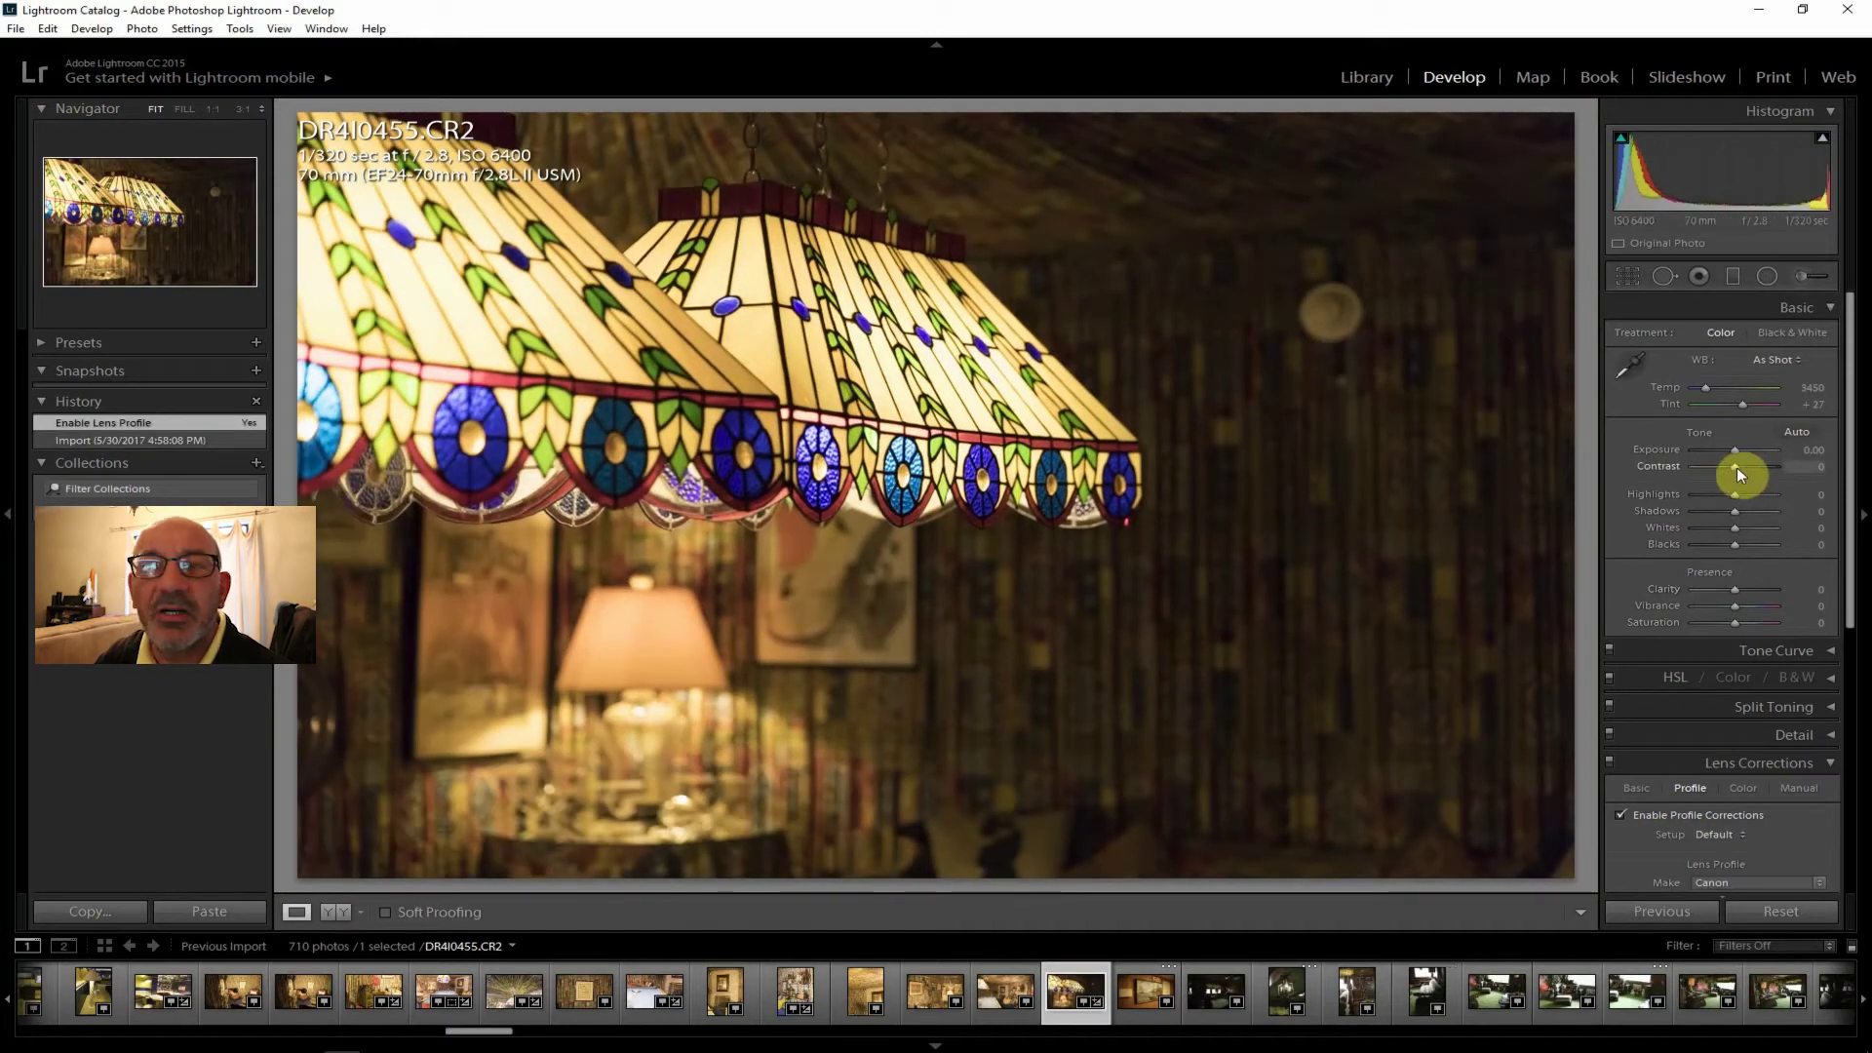
drag(1734, 498, 1721, 495)
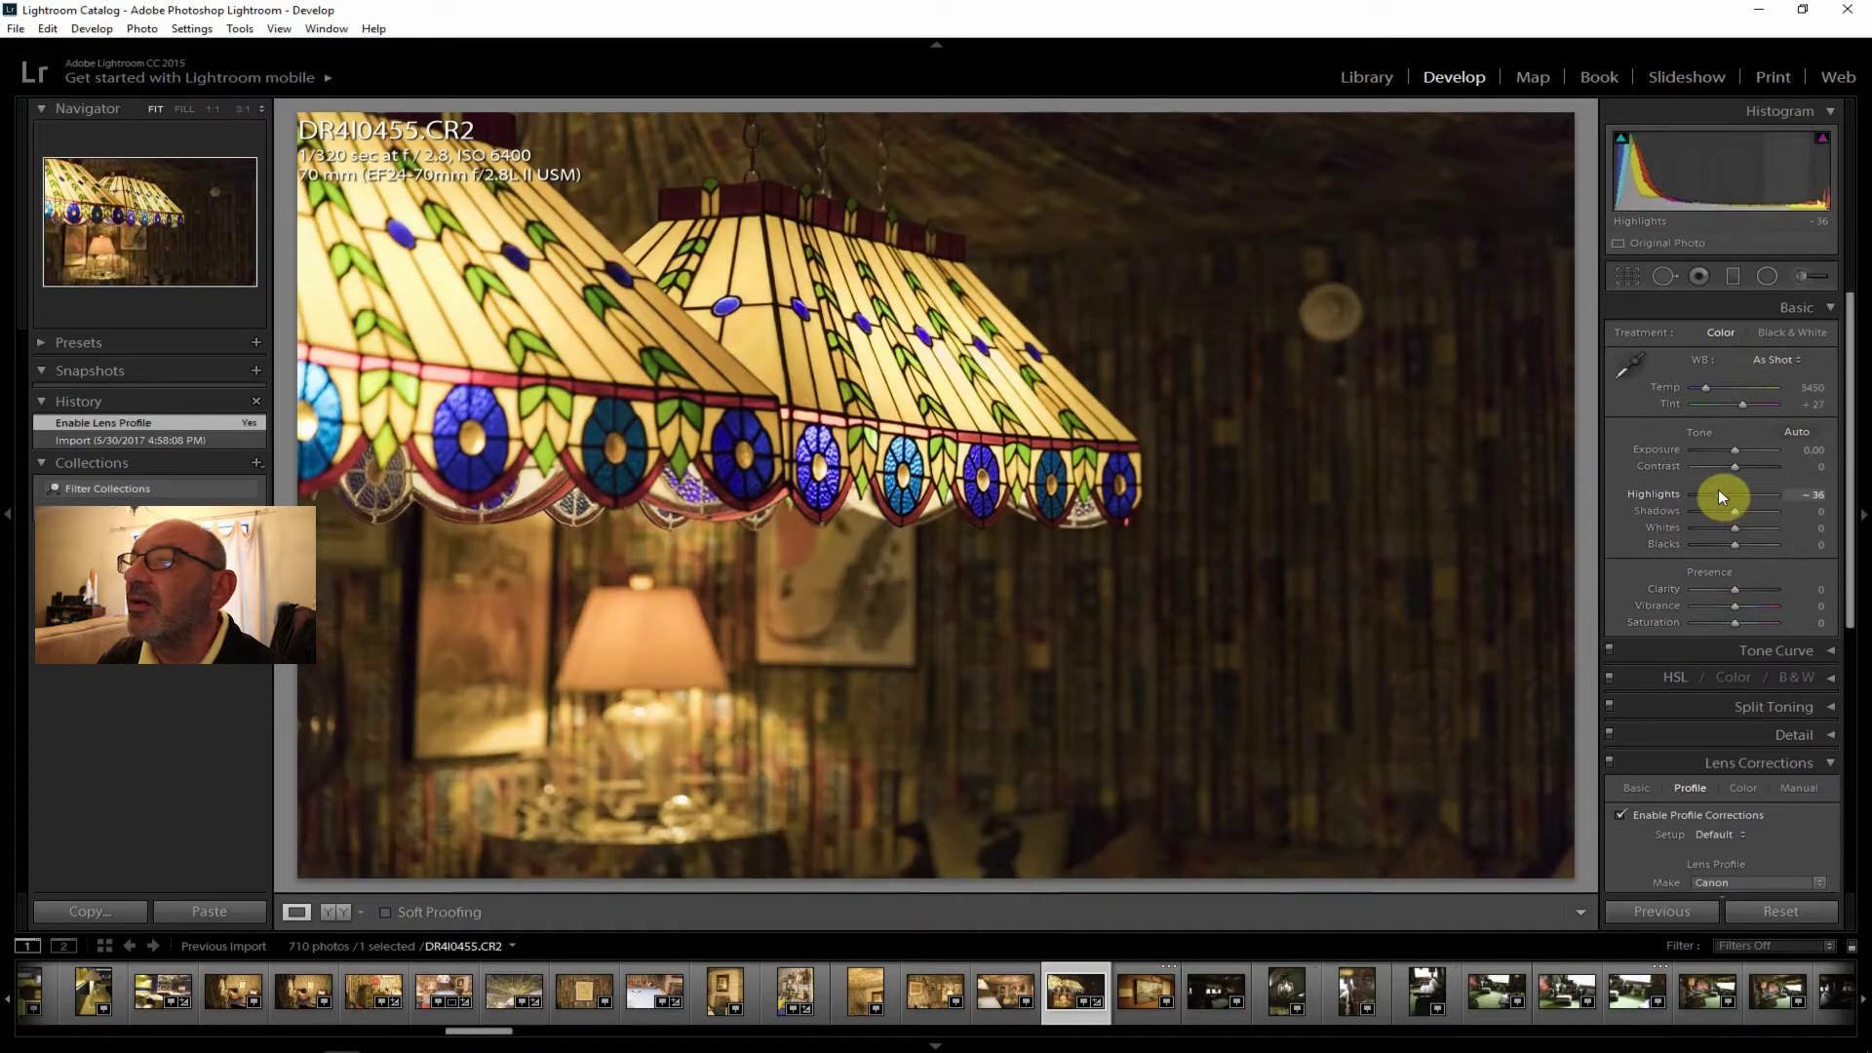
drag(1706, 385, 1699, 384)
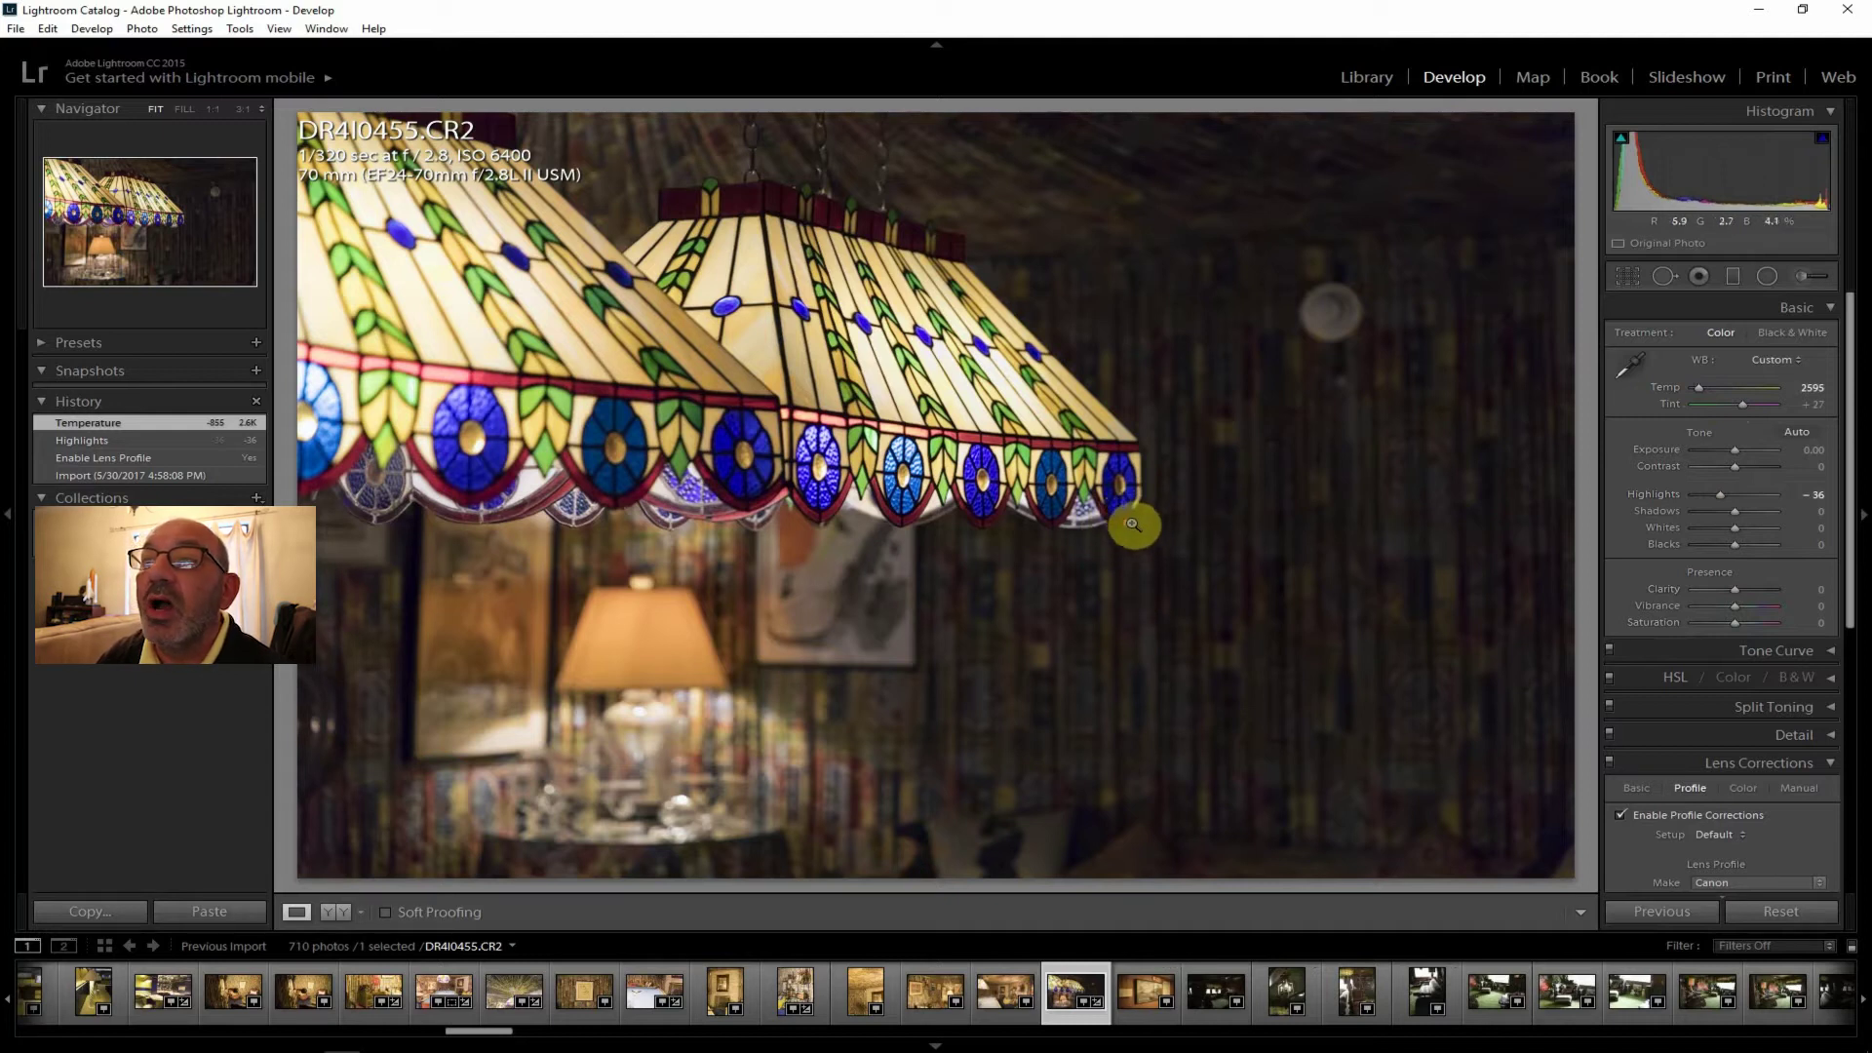
Set the lampshade photo's Dehaze amount to +19 and raise its Exposure to +1.31.
drag(1850, 589, 1763, 855)
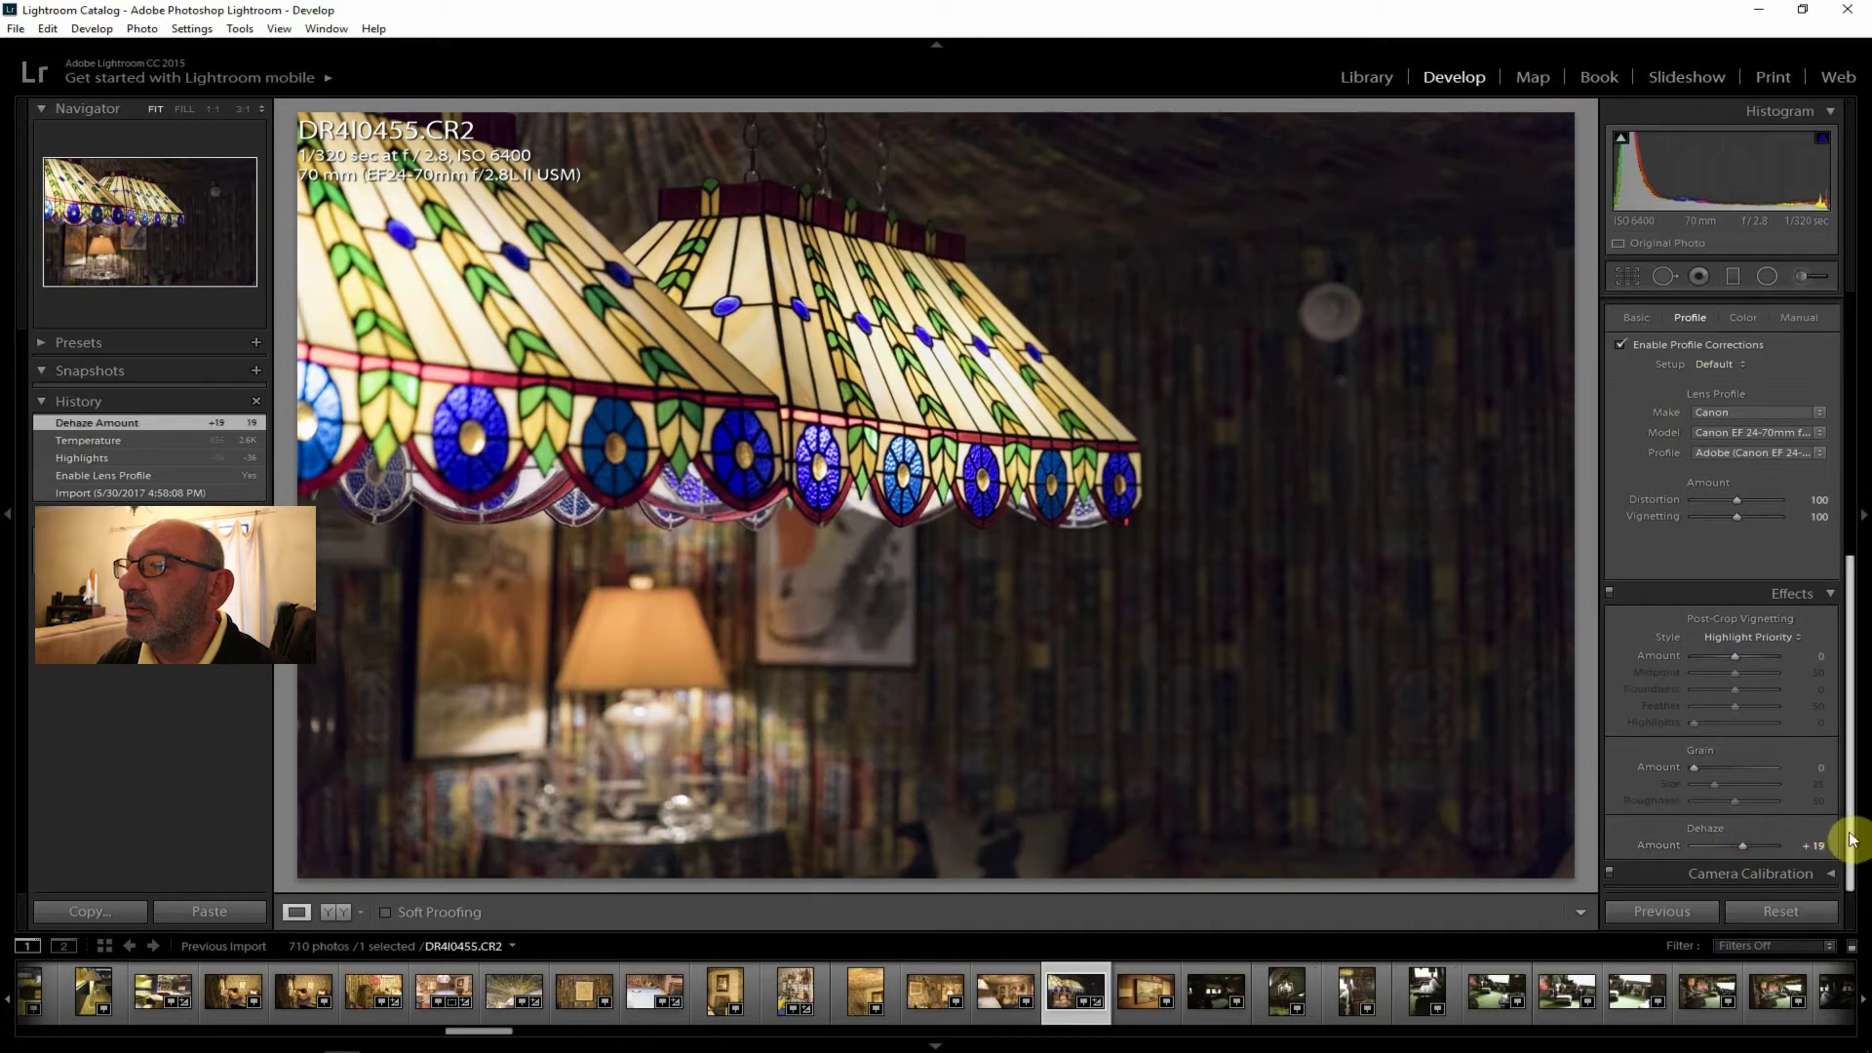
drag(1849, 835, 1856, 472)
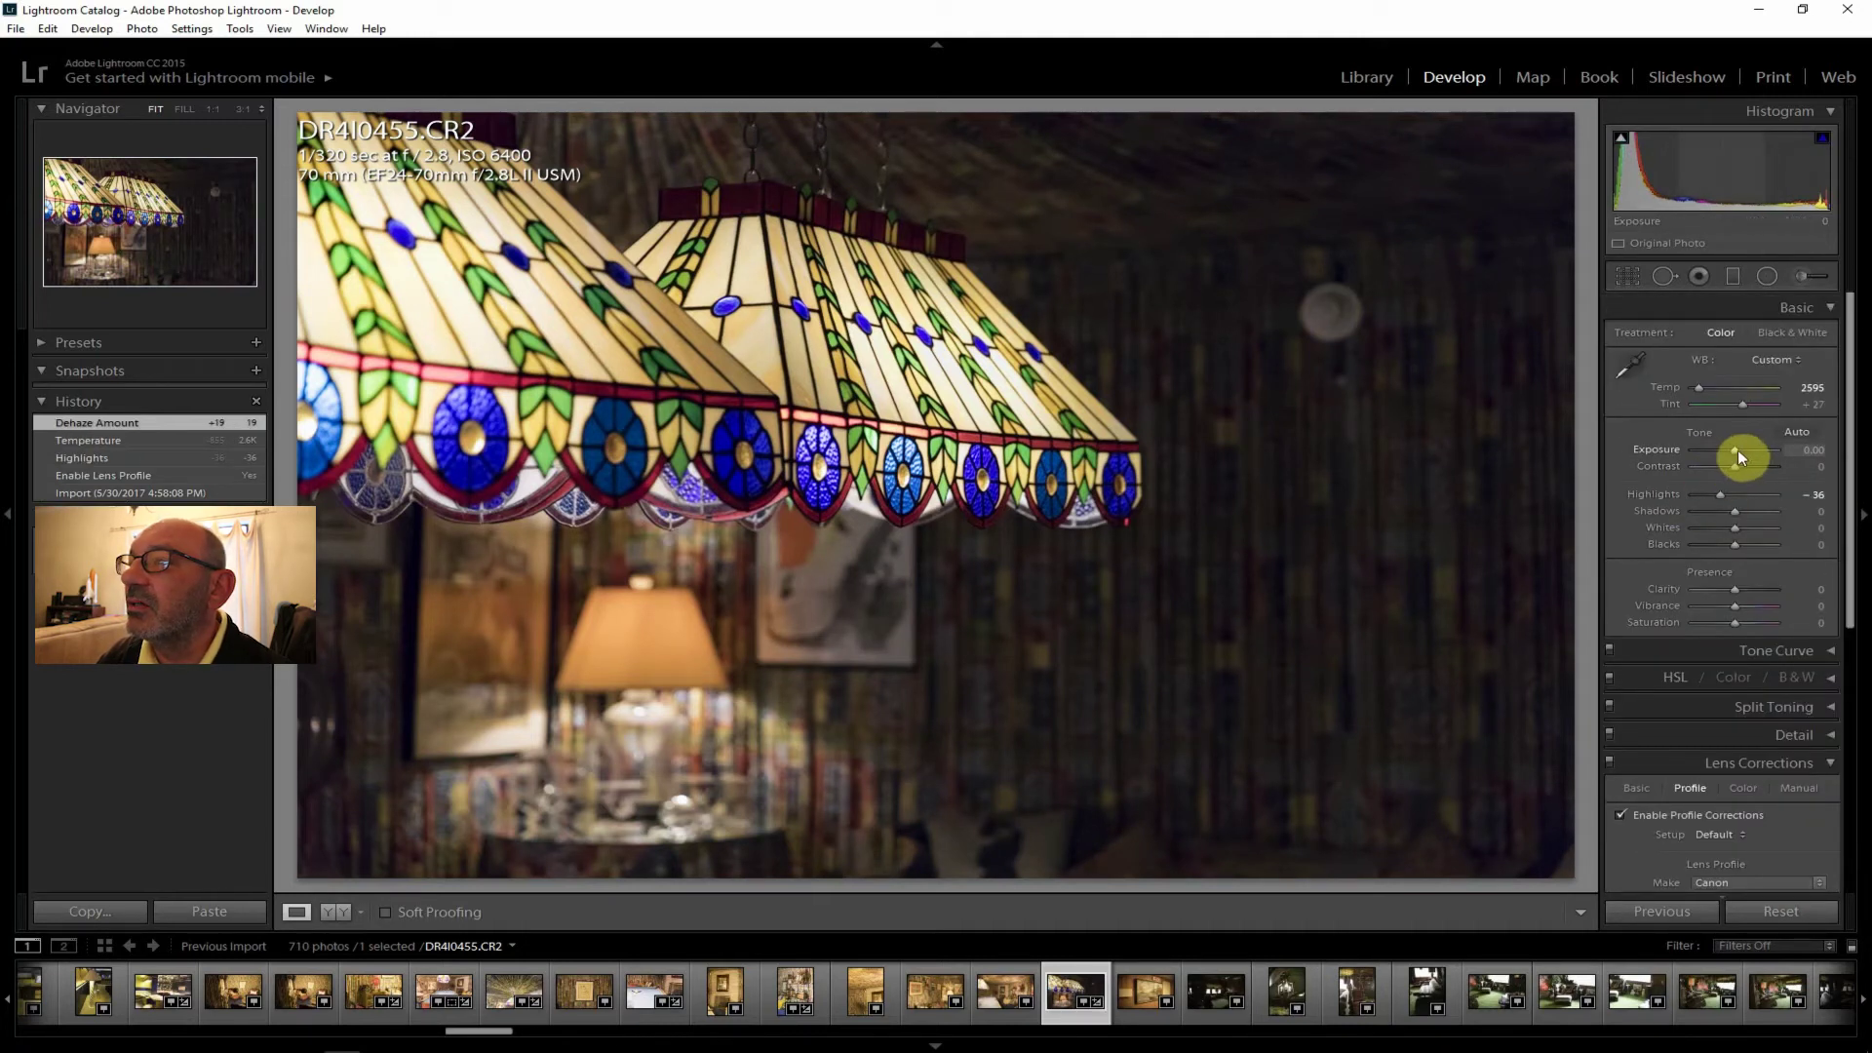
drag(1735, 448, 1747, 448)
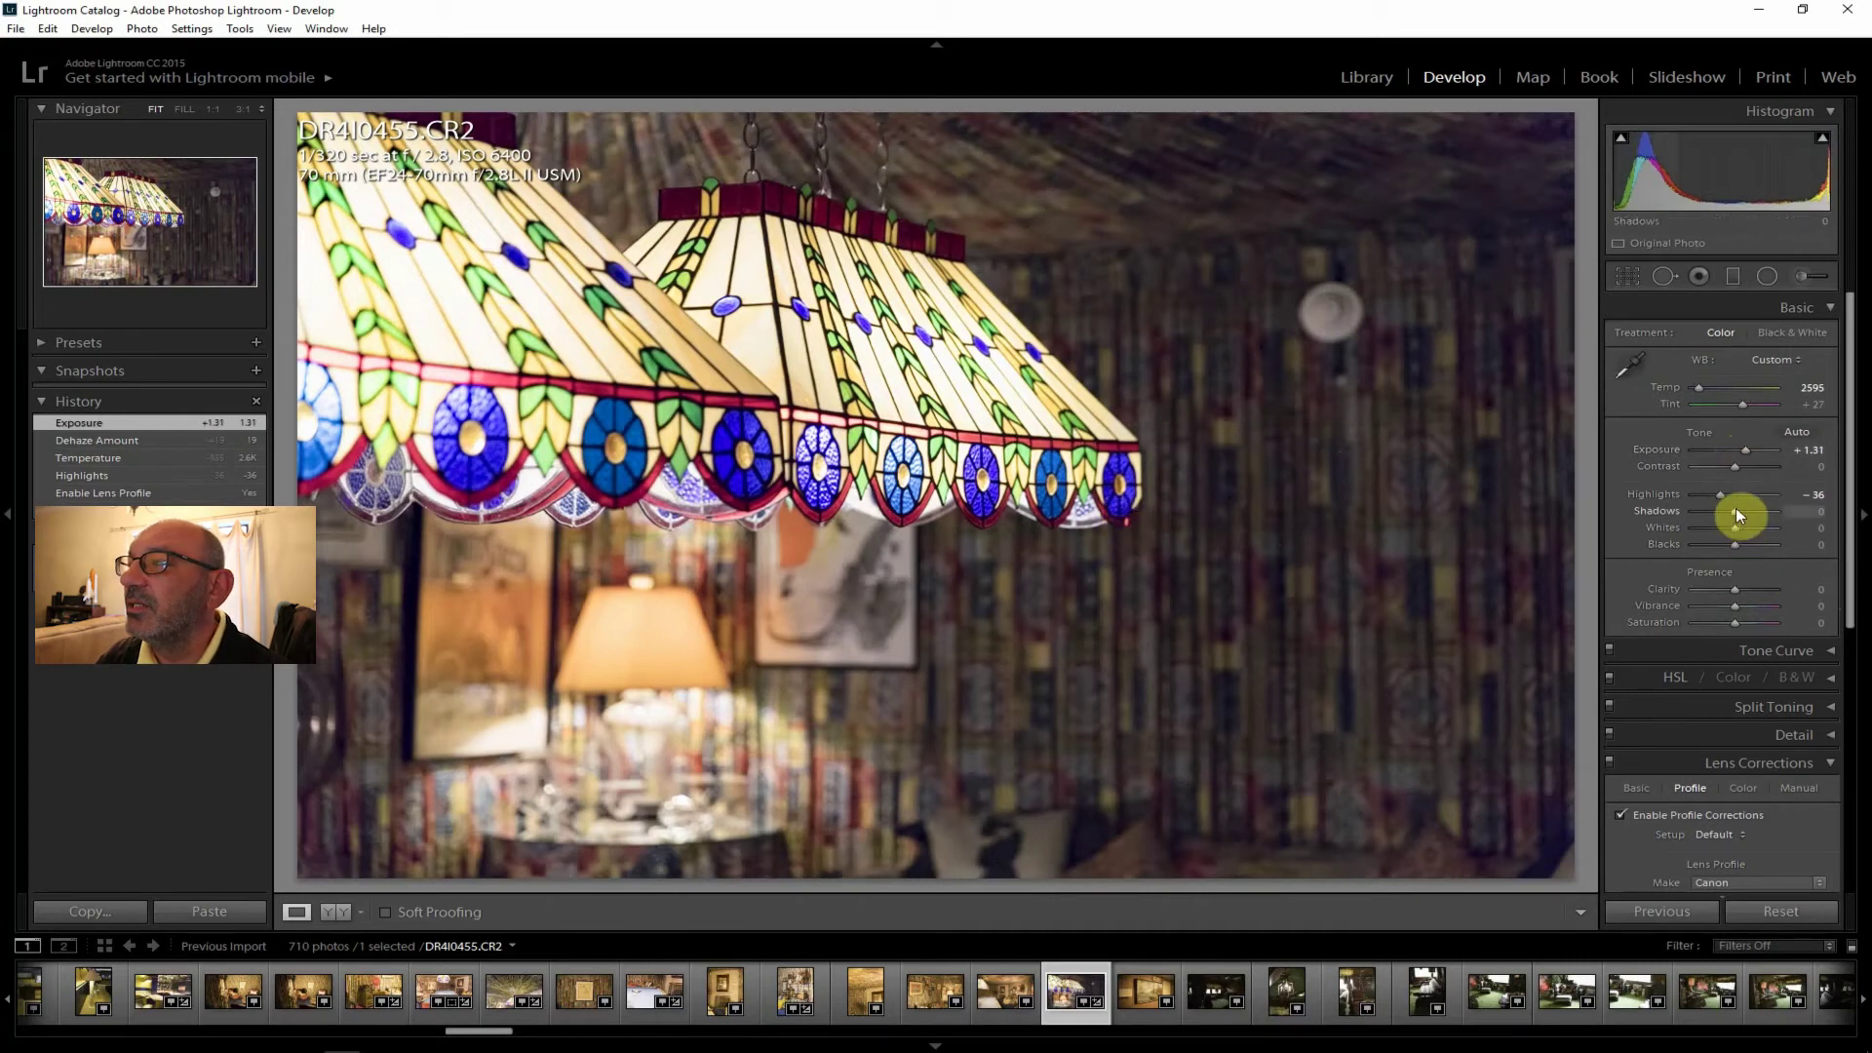
Set the lampshade photo's Shadows to +55, Whites -31, Clarity +31, Vibrance +12, Saturation +7 and Contrast +12.
drag(1747, 509, 1763, 511)
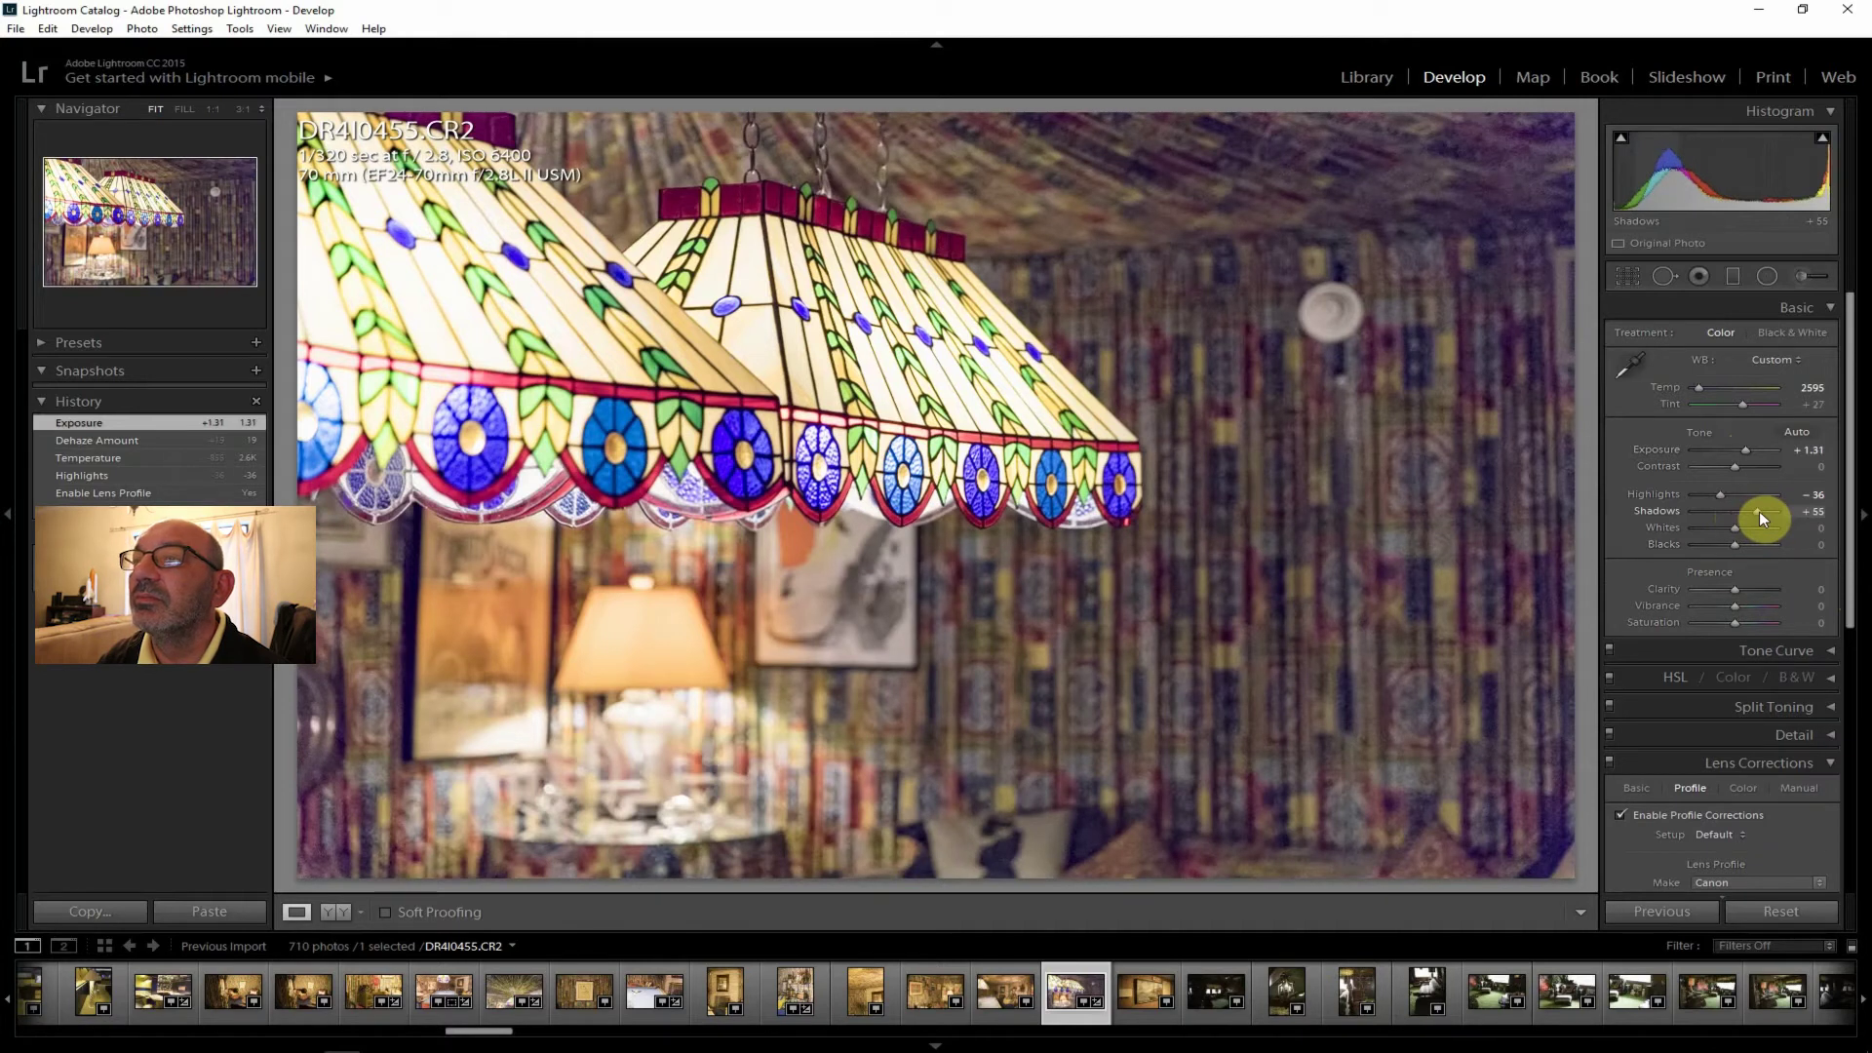
drag(1747, 534, 1745, 589)
drag(1737, 605, 1737, 622)
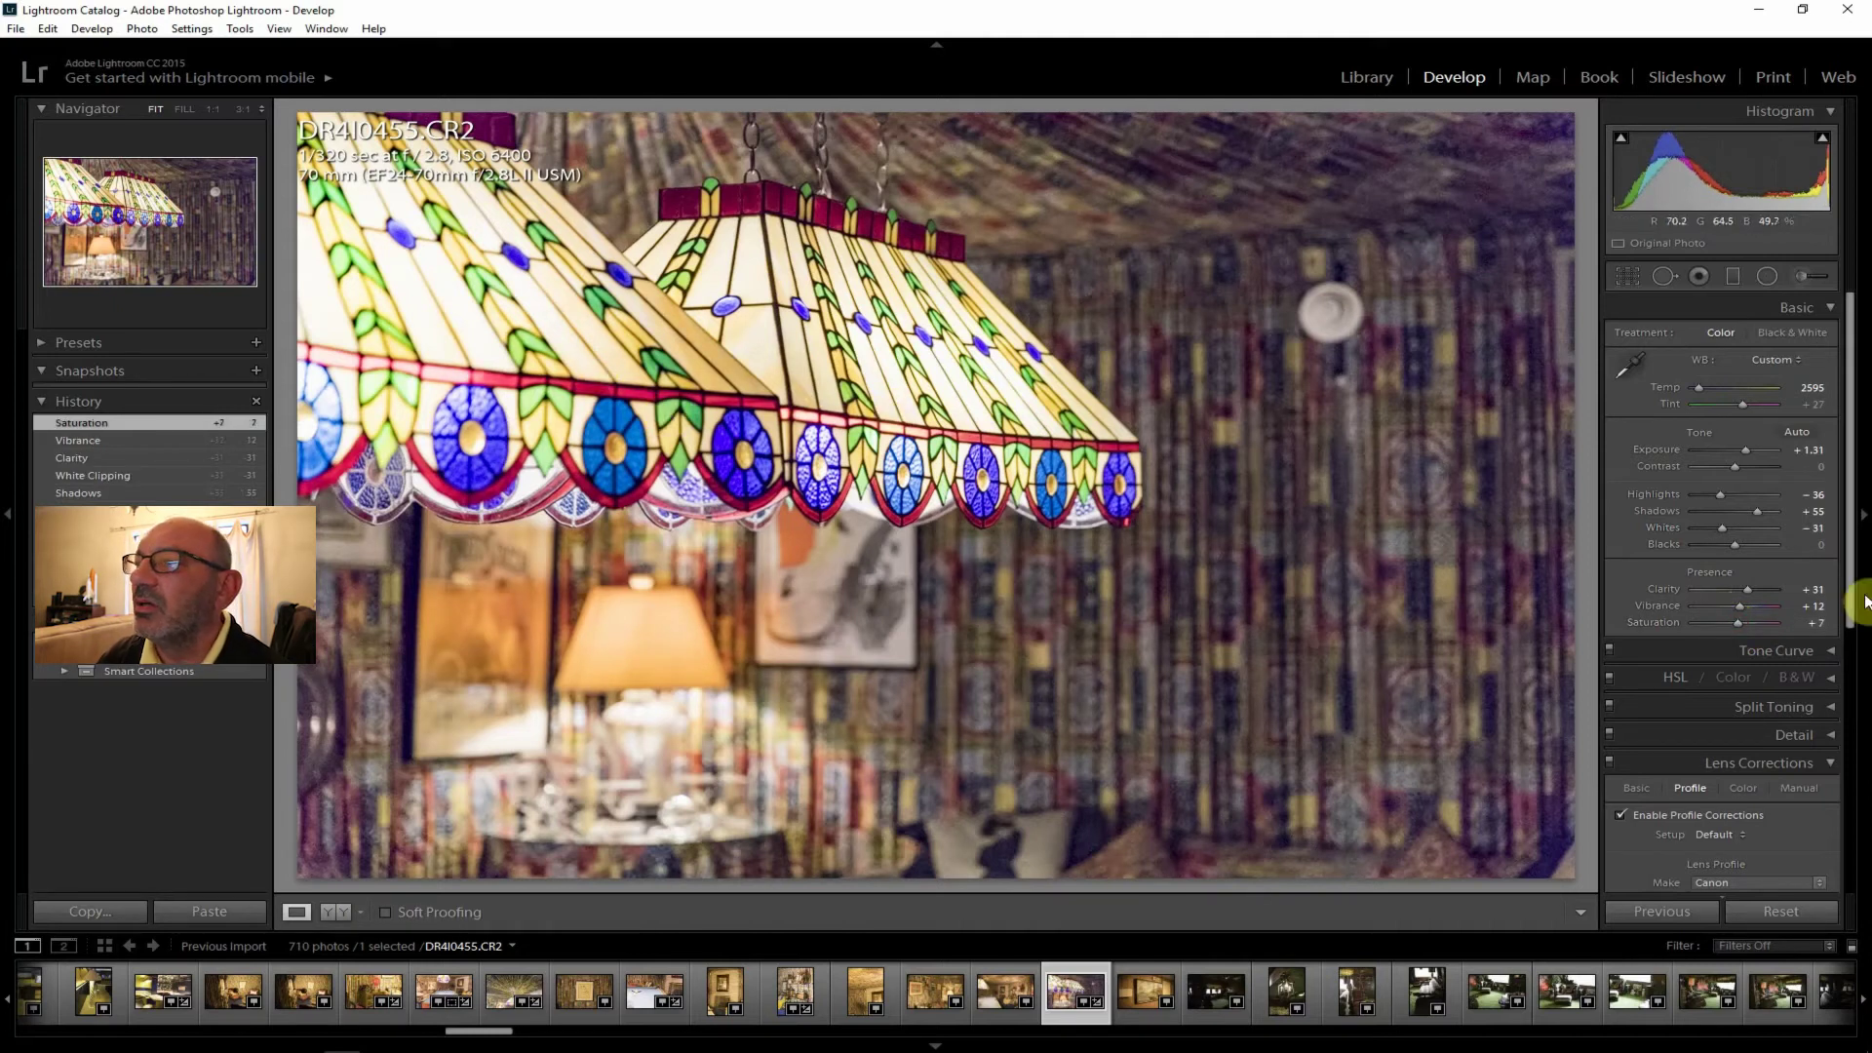
drag(1743, 465, 1743, 465)
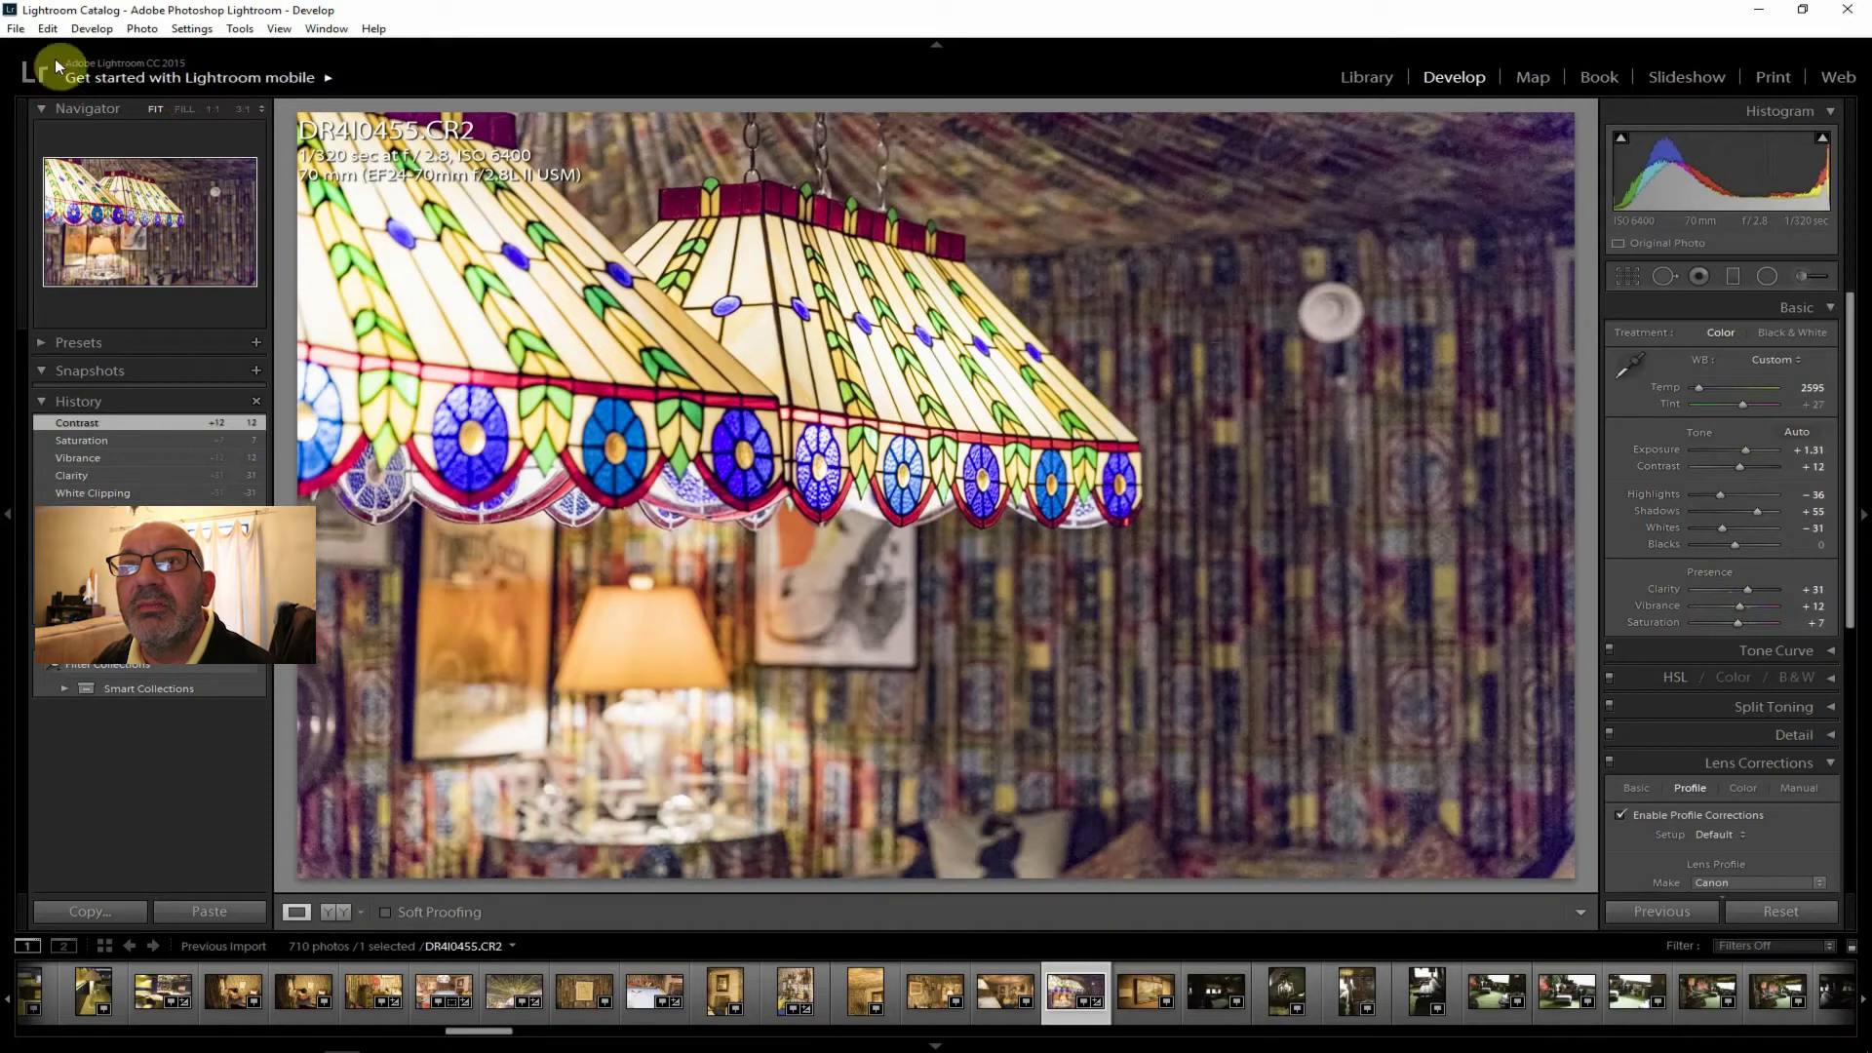
Export the edited lampshade photo DR4I0455.CR2 with the previous export settings and select the framed ship painting photo DR4I0456.CR2.
click(19, 28)
click(115, 242)
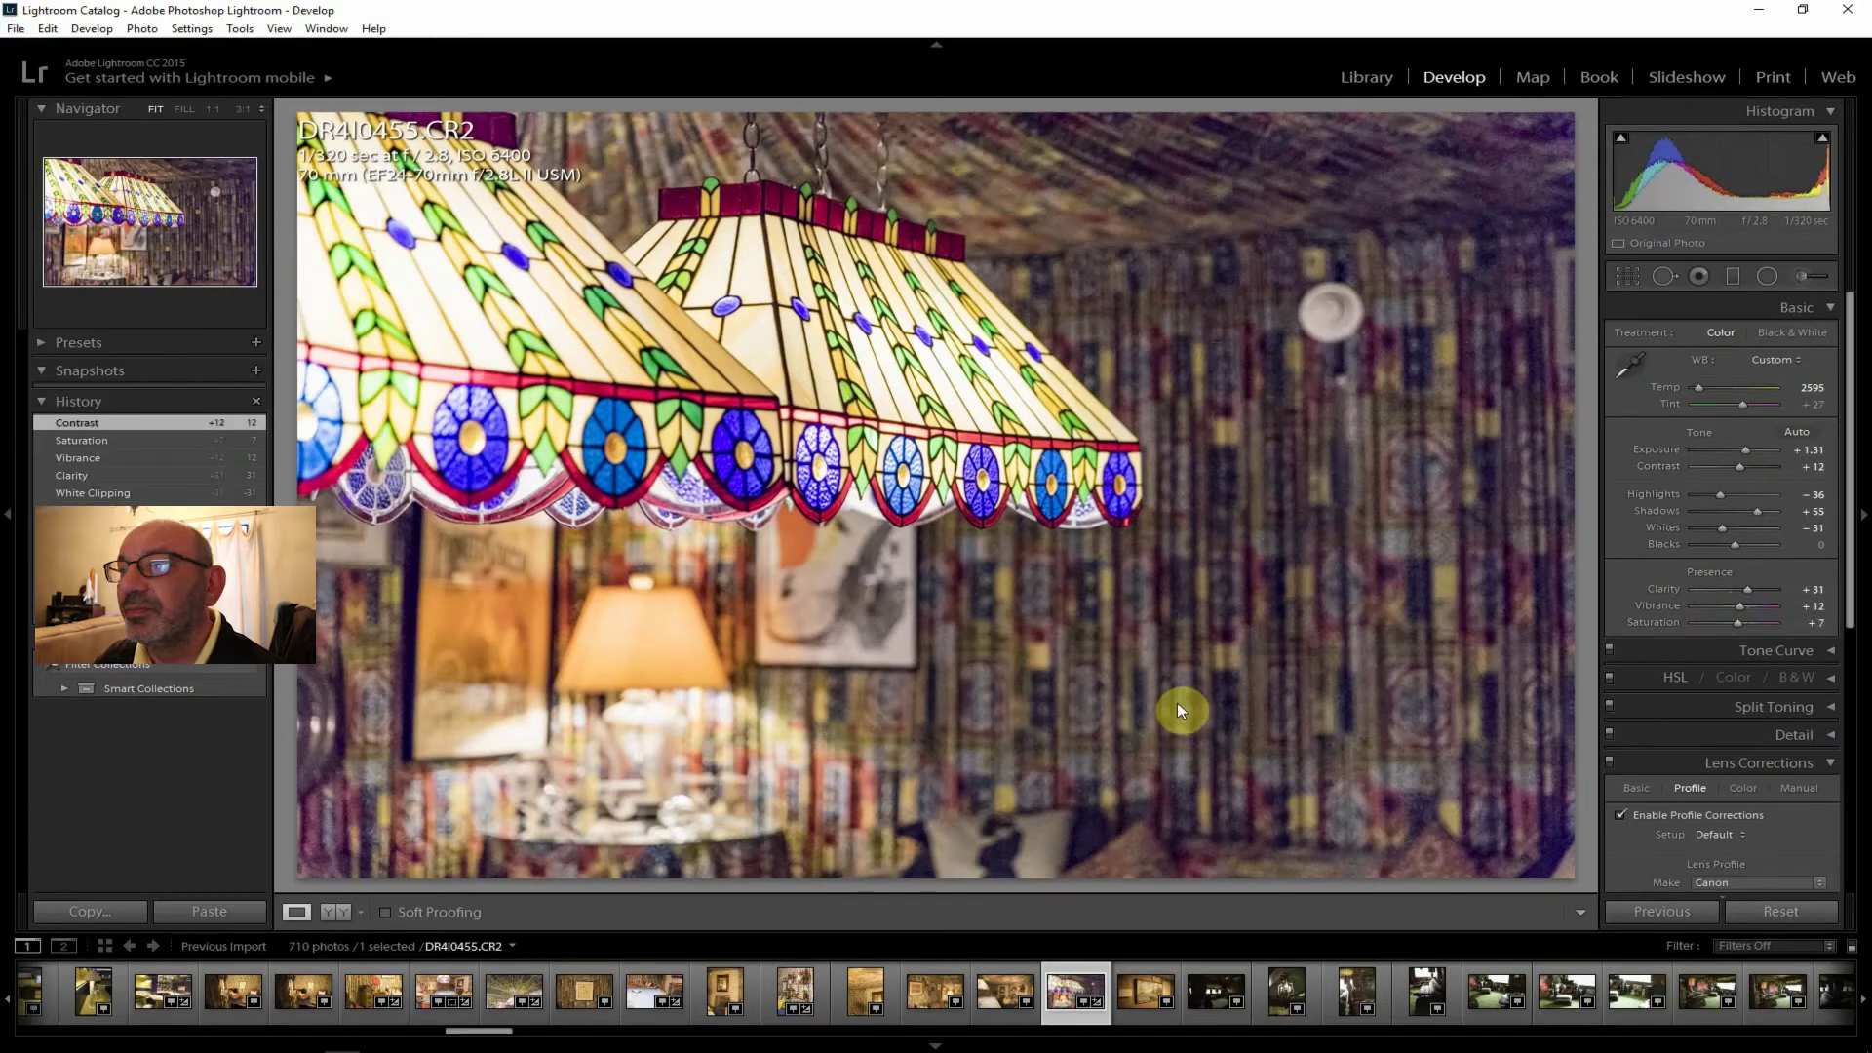
click(1247, 1018)
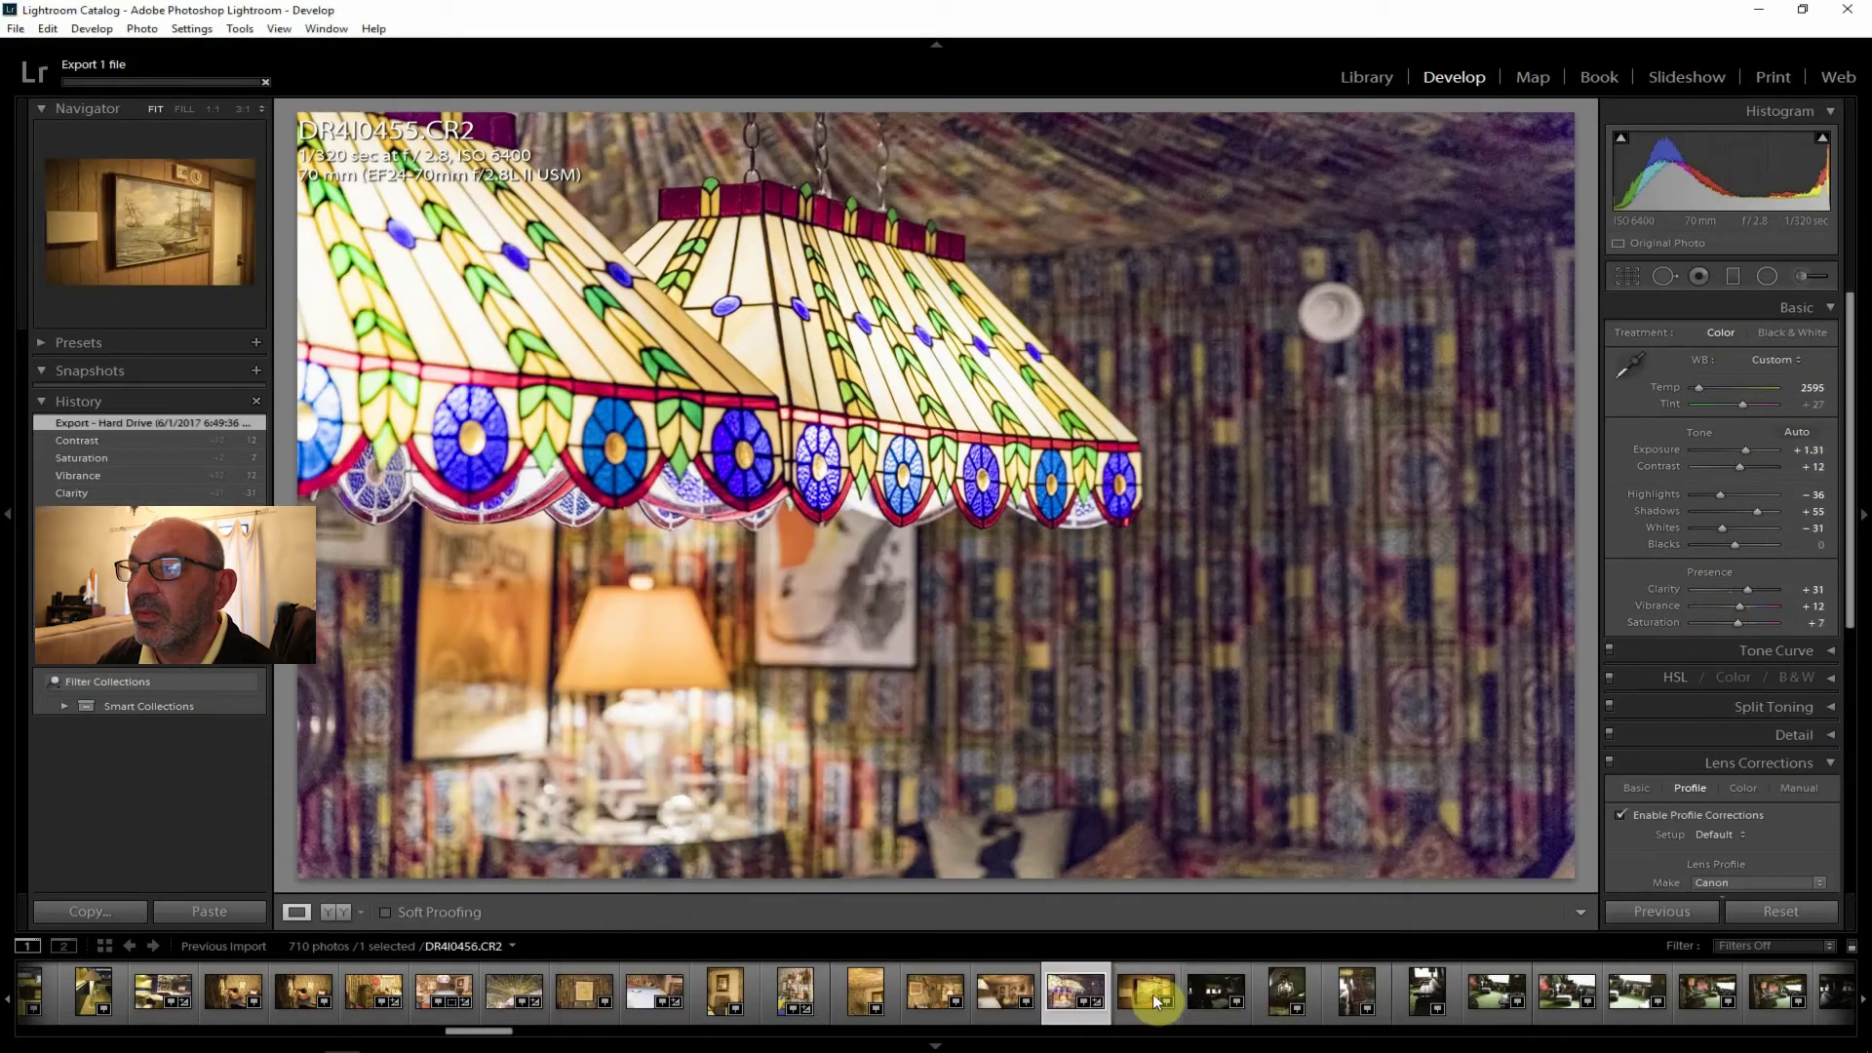
click(1151, 989)
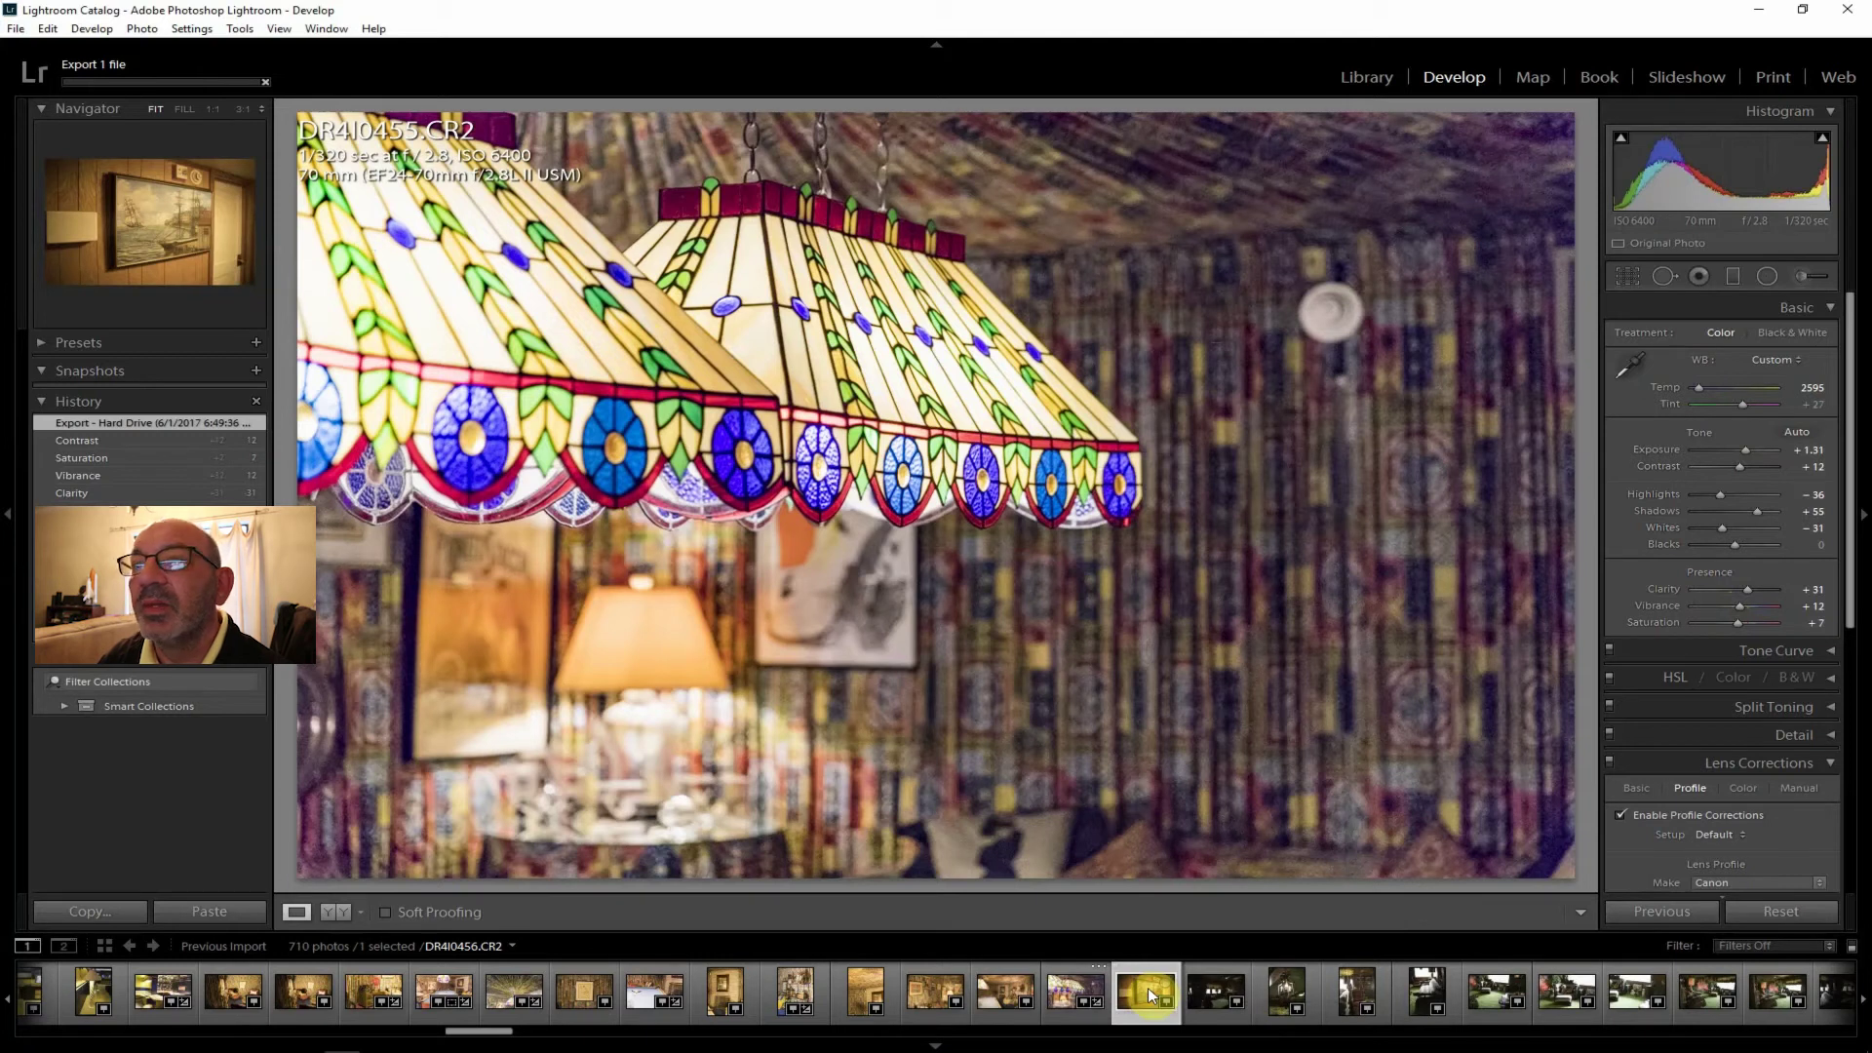